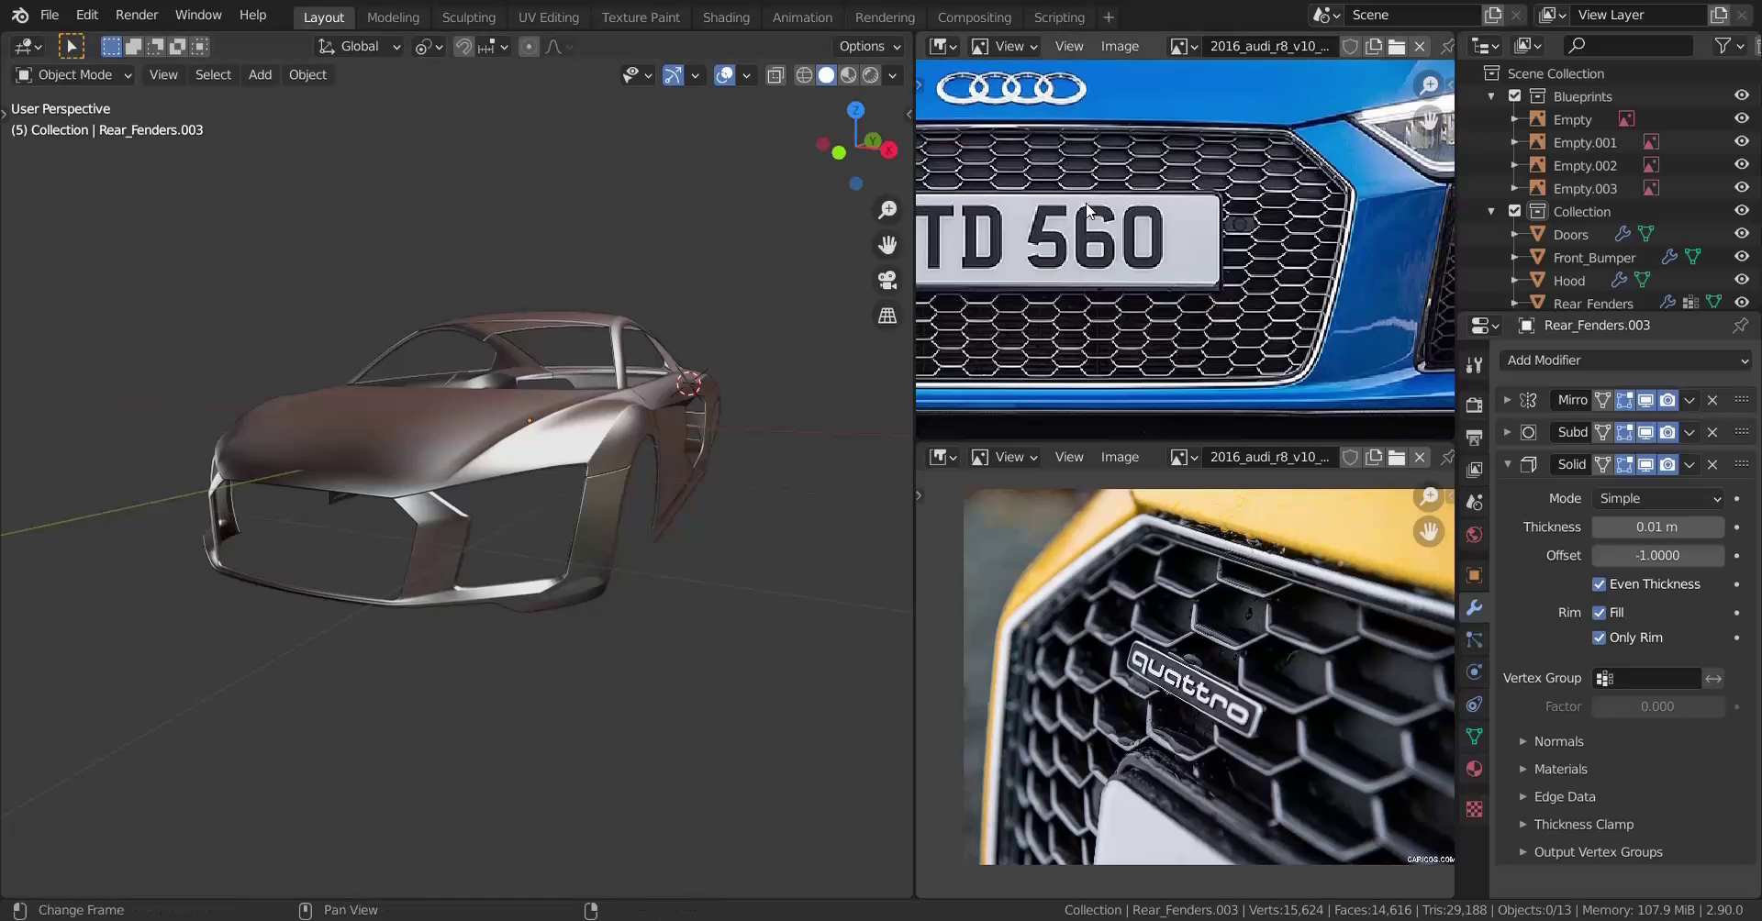
# Select the front bumper and the hood together and open both meshes for editing in the front view
pyautogui.scroll(10, 490, 498)
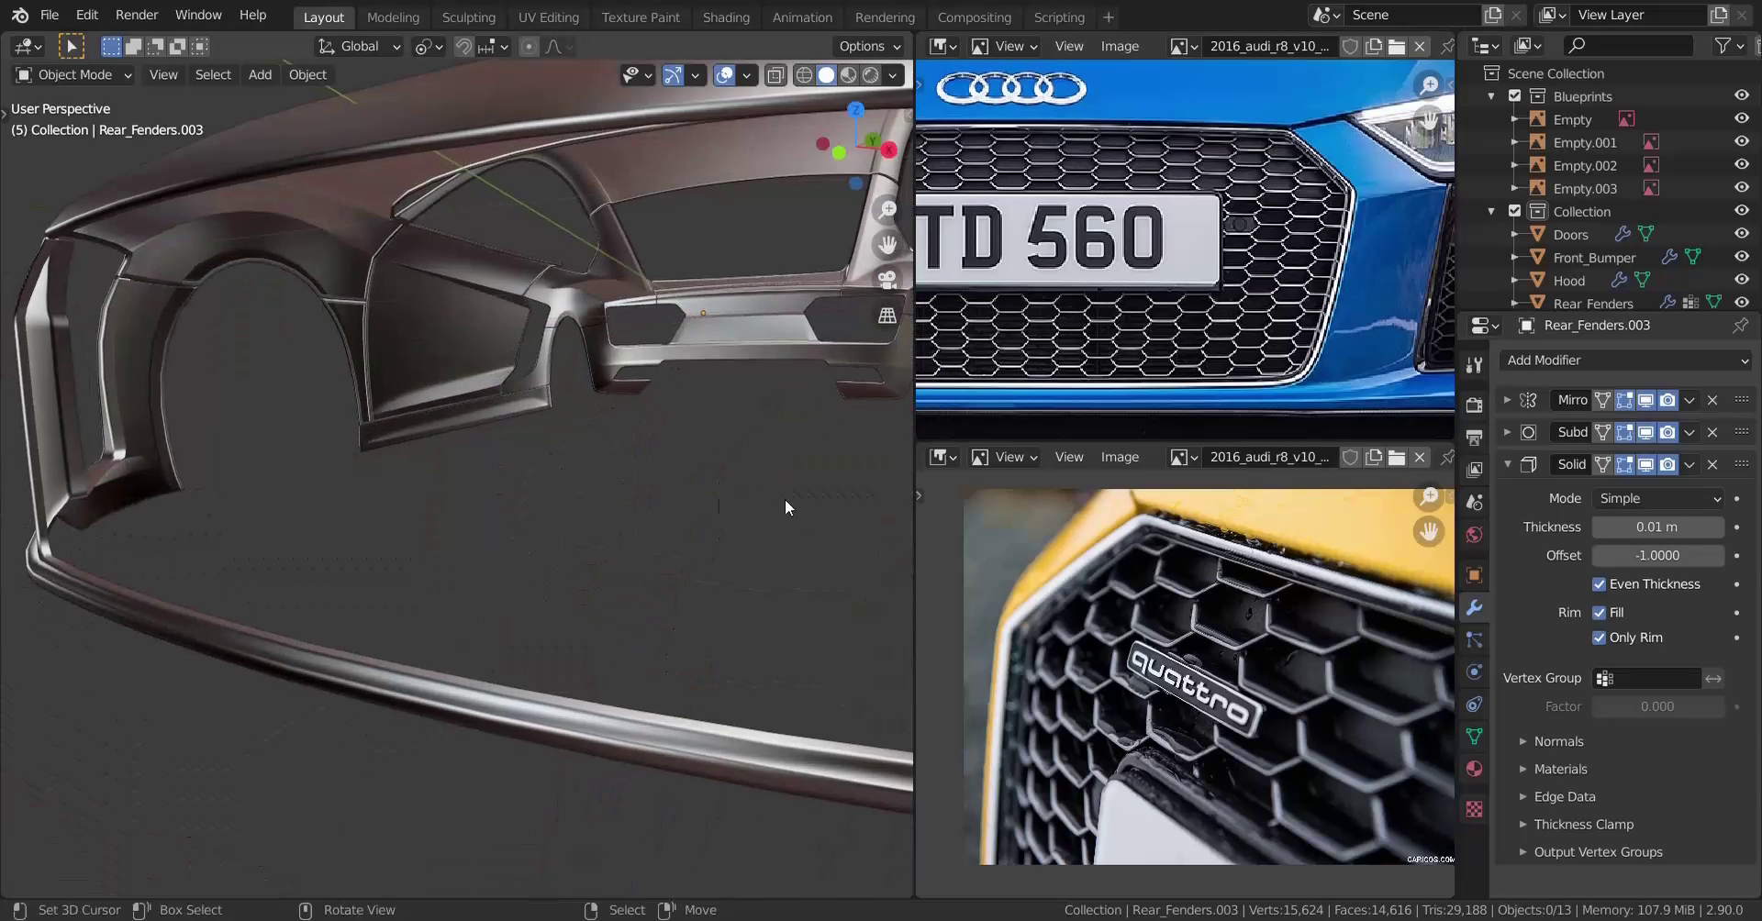
pyautogui.scroll(-8, 554, 511)
pyautogui.click(615, 499)
pyautogui.keyDown('shift'); pyautogui.click(562, 398); pyautogui.keyUp('shift')
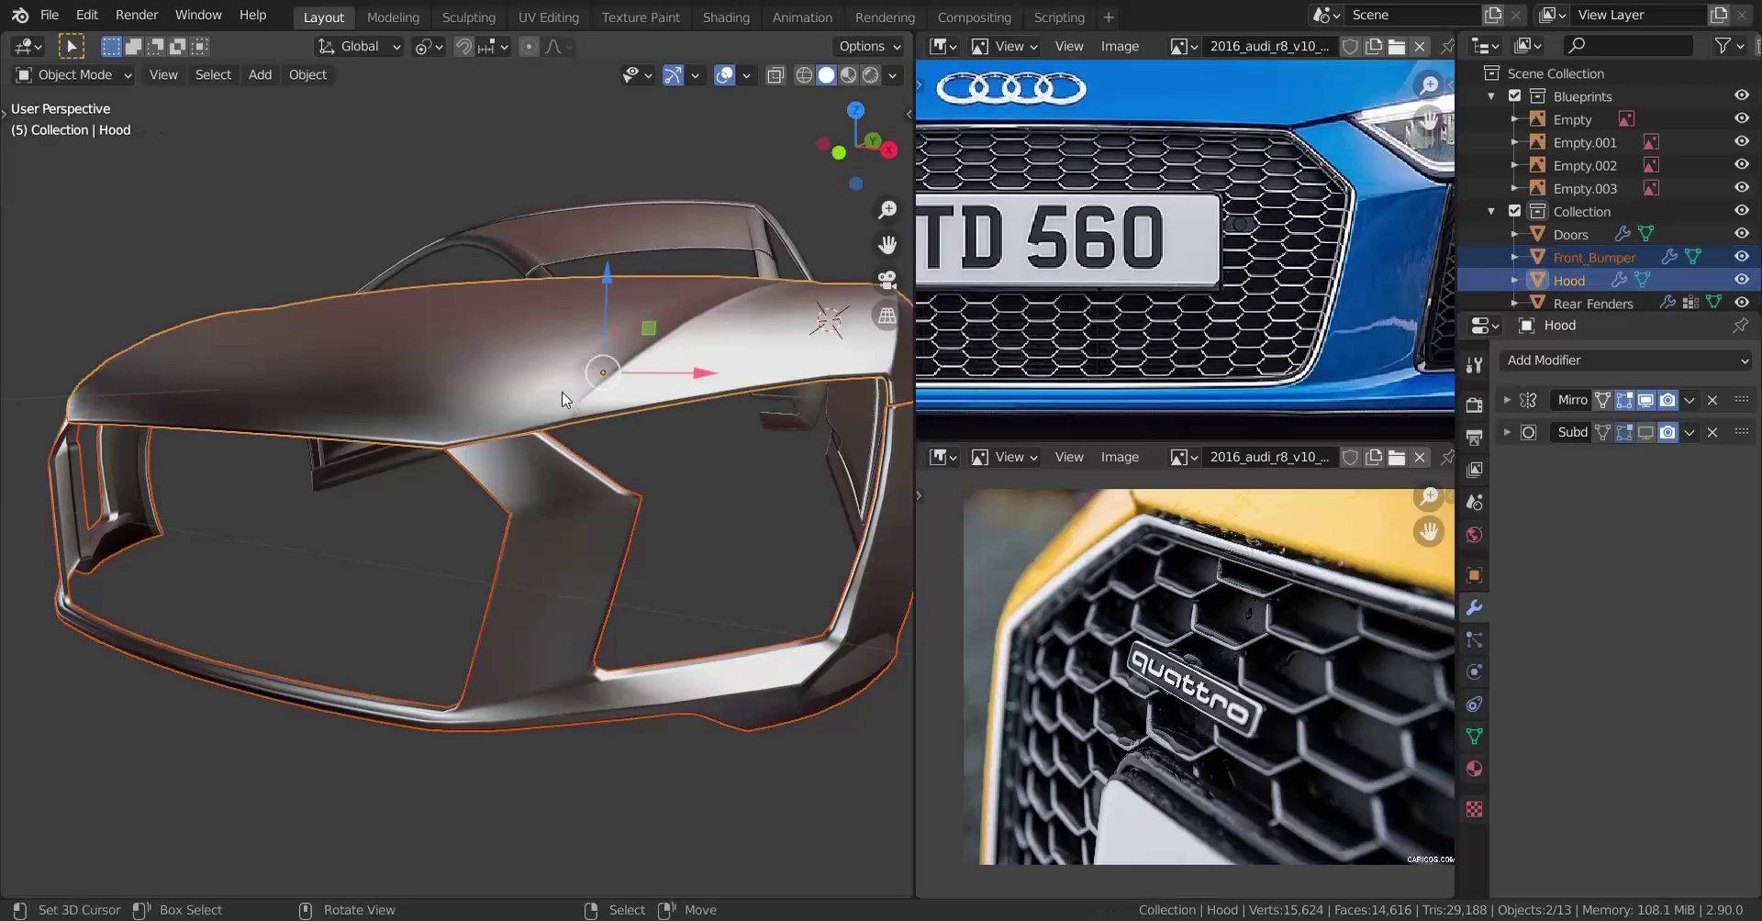
pyautogui.scroll(-2, 590, 463)
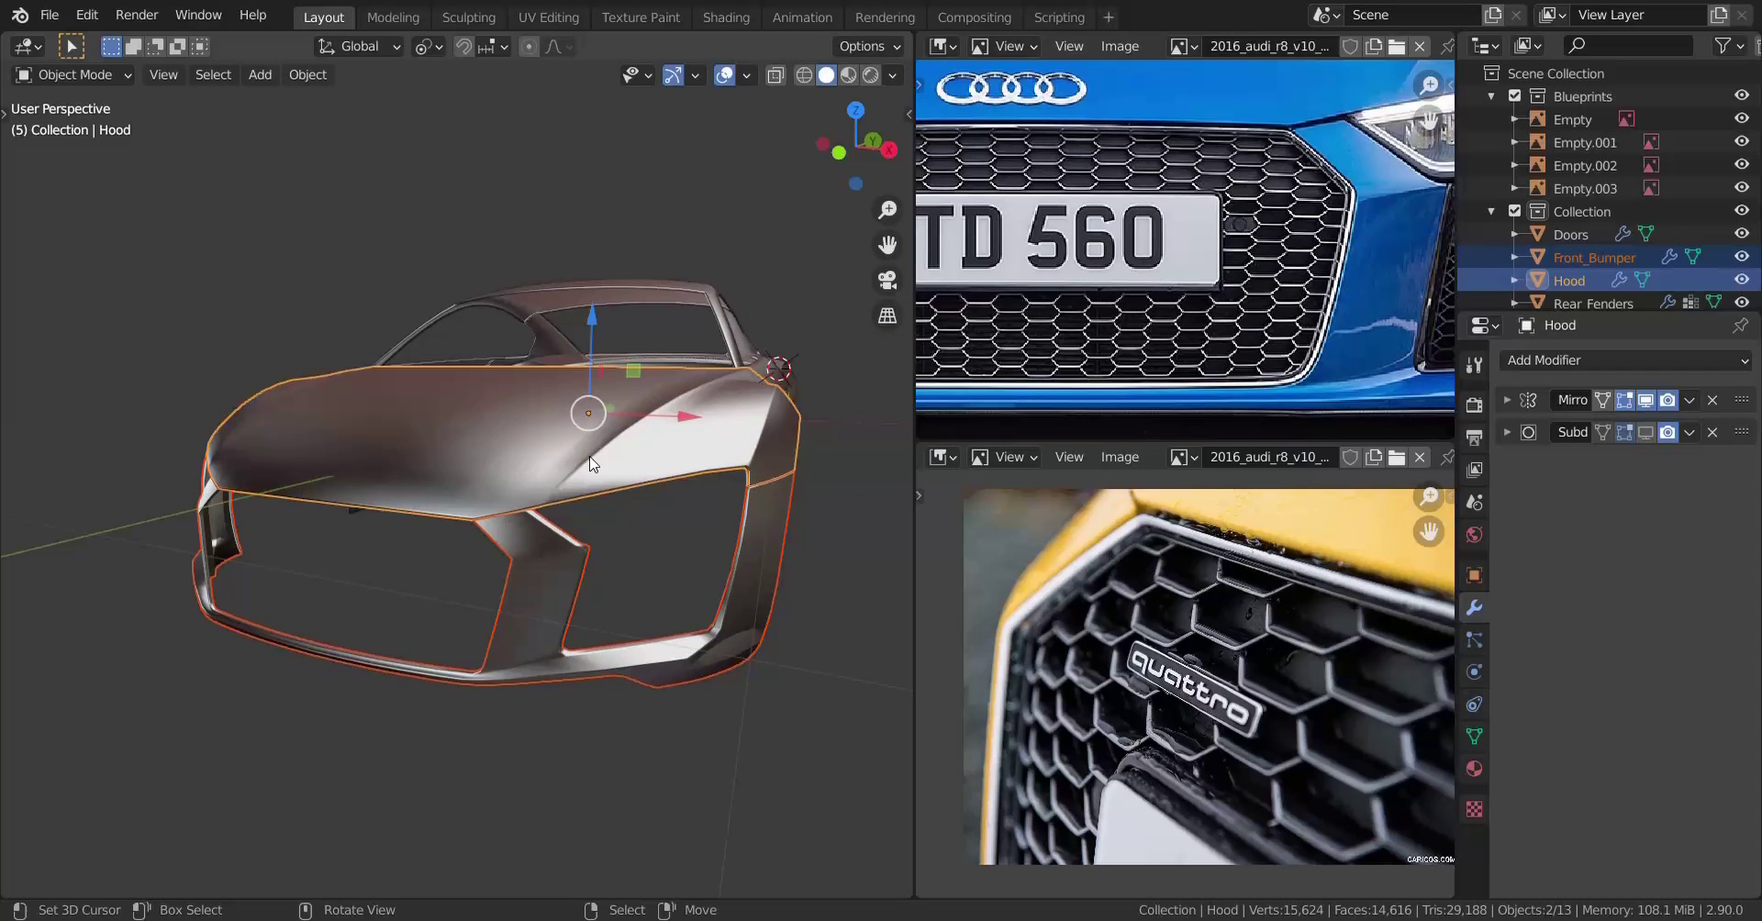
pyautogui.press('KP_1')
pyautogui.scroll(8, 732, 487)
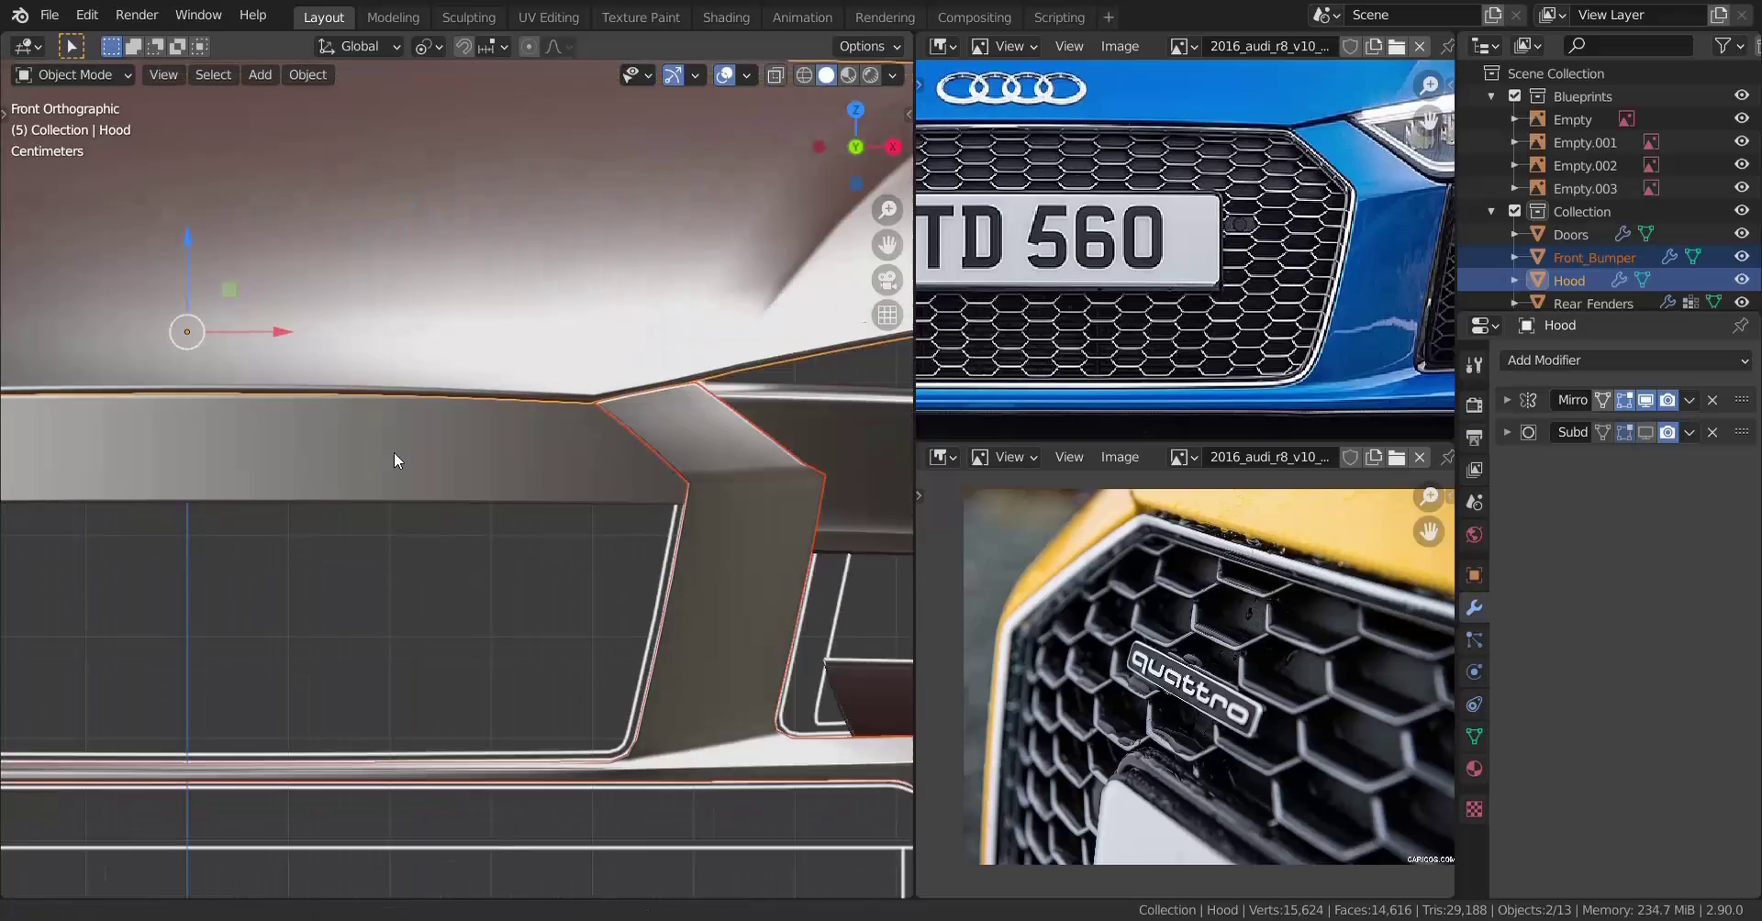
pyautogui.press('Tab')
pyautogui.scroll(2, 535, 400)
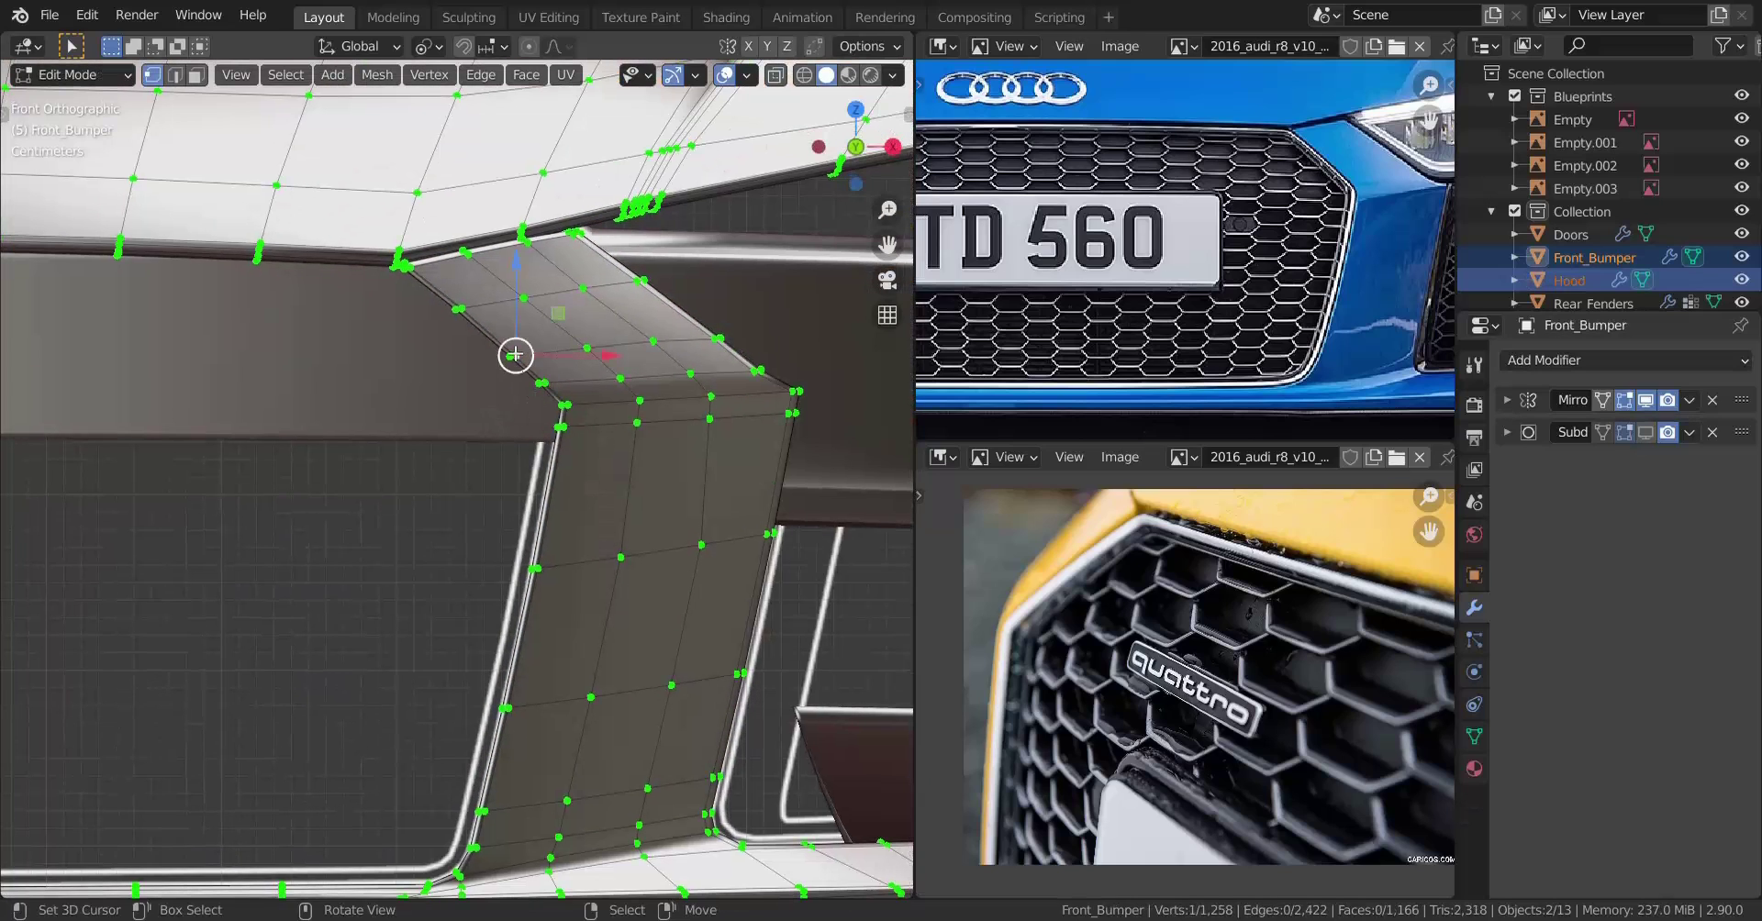
# Select the edge loops of the bumper and hood that border the central grille opening
pyautogui.keyDown('shift'); pyautogui.moveTo(516, 355); pyautogui.dragTo(366, 513, button='middle'); pyautogui.keyUp('shift')
pyautogui.scroll(7, 518, 562)
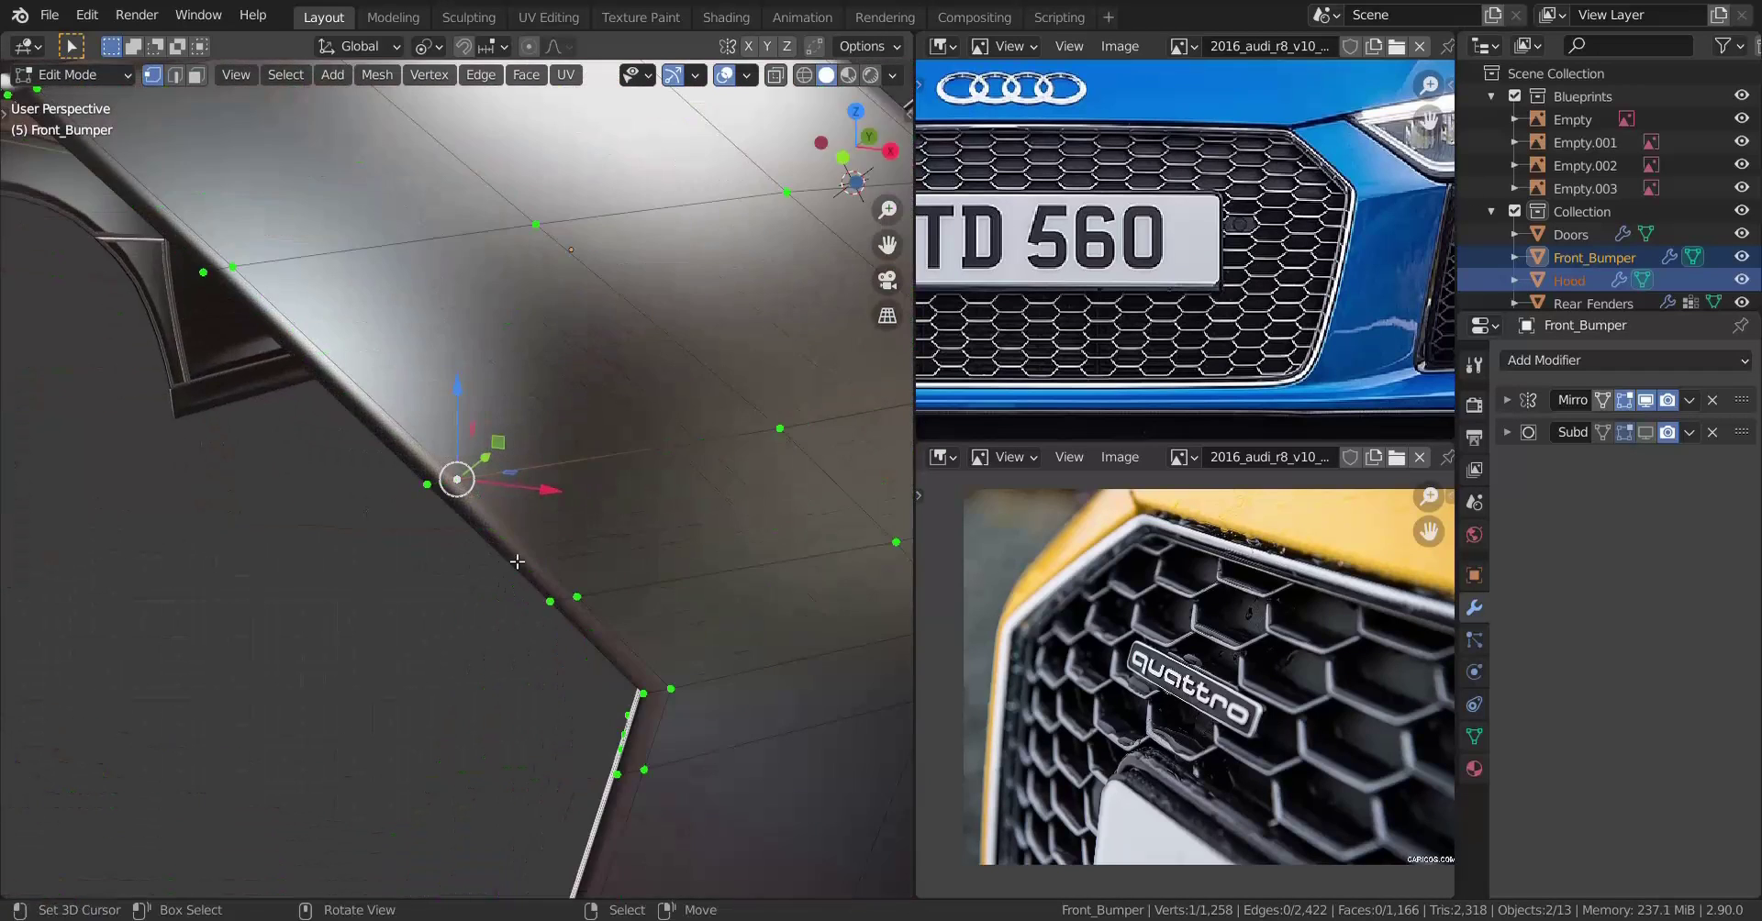
pyautogui.moveTo(518, 562); pyautogui.dragTo(492, 520, button='middle')
pyautogui.keyDown('alt'); pyautogui.rightClick(488, 554); pyautogui.keyUp('alt')
pyautogui.scroll(-5, 488, 555)
pyautogui.scroll(4, 694, 721)
pyautogui.keyDown('shift'); pyautogui.moveTo(307, 480); pyautogui.dragTo(676, 566, button='middle'); pyautogui.keyUp('shift')
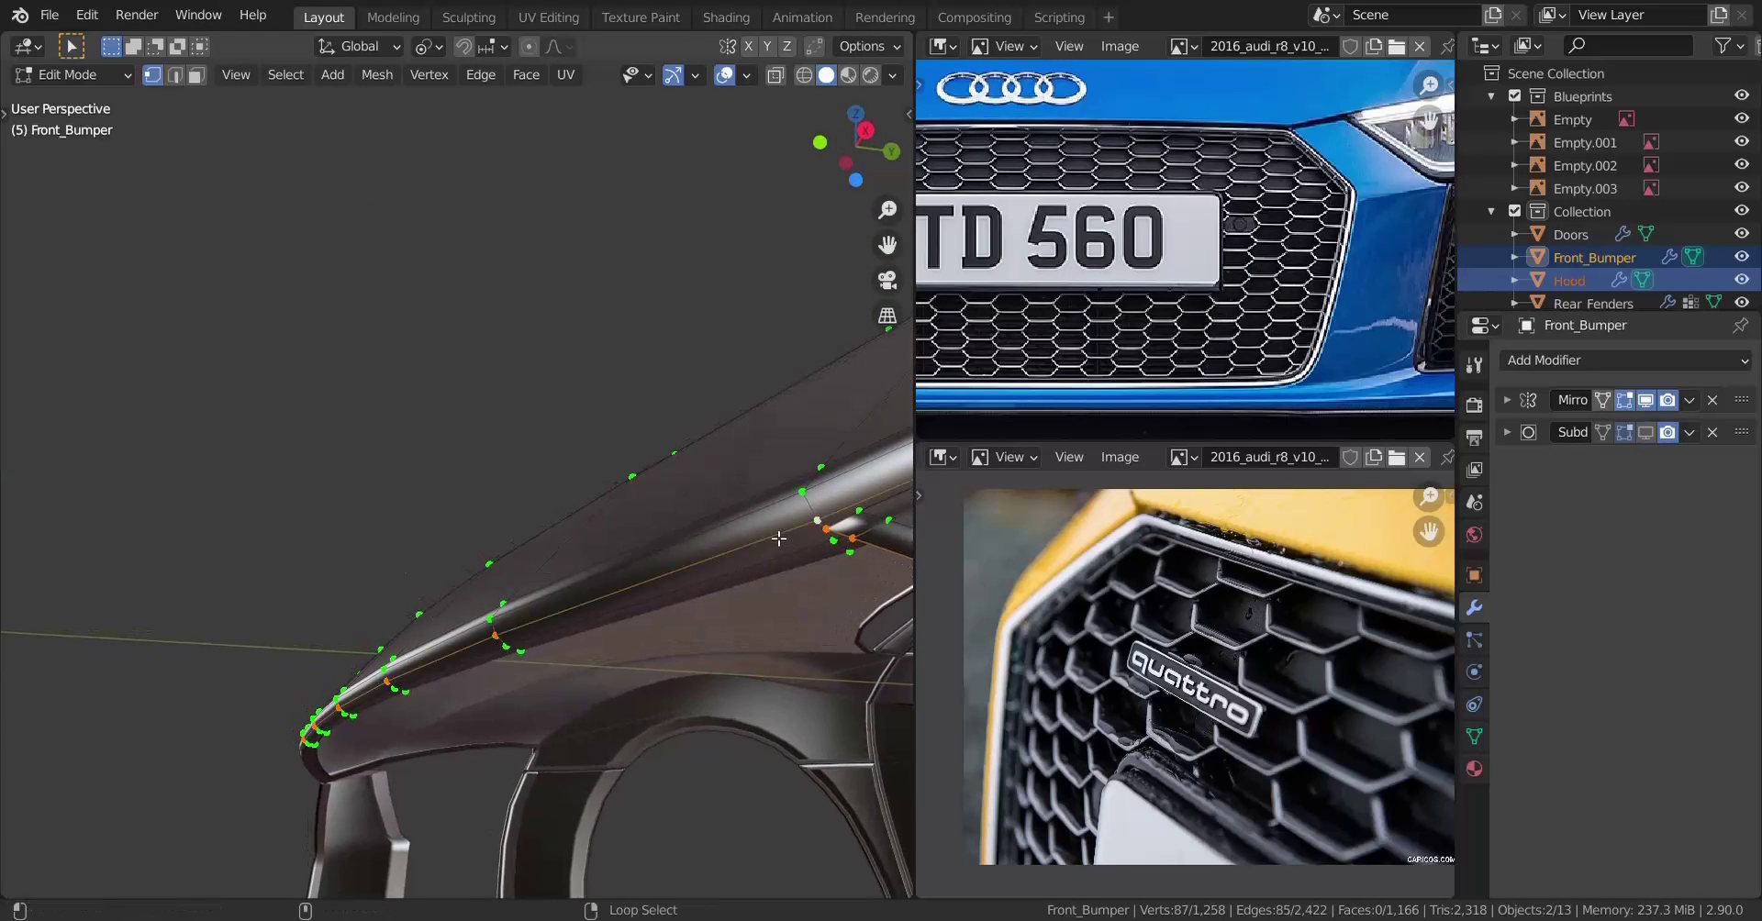
pyautogui.moveTo(779, 539); pyautogui.dragTo(657, 586, button='middle')
# In wireframe shading, deselect the loop vertices outside the central grille opening on the bumper and hood
pyautogui.press('z')
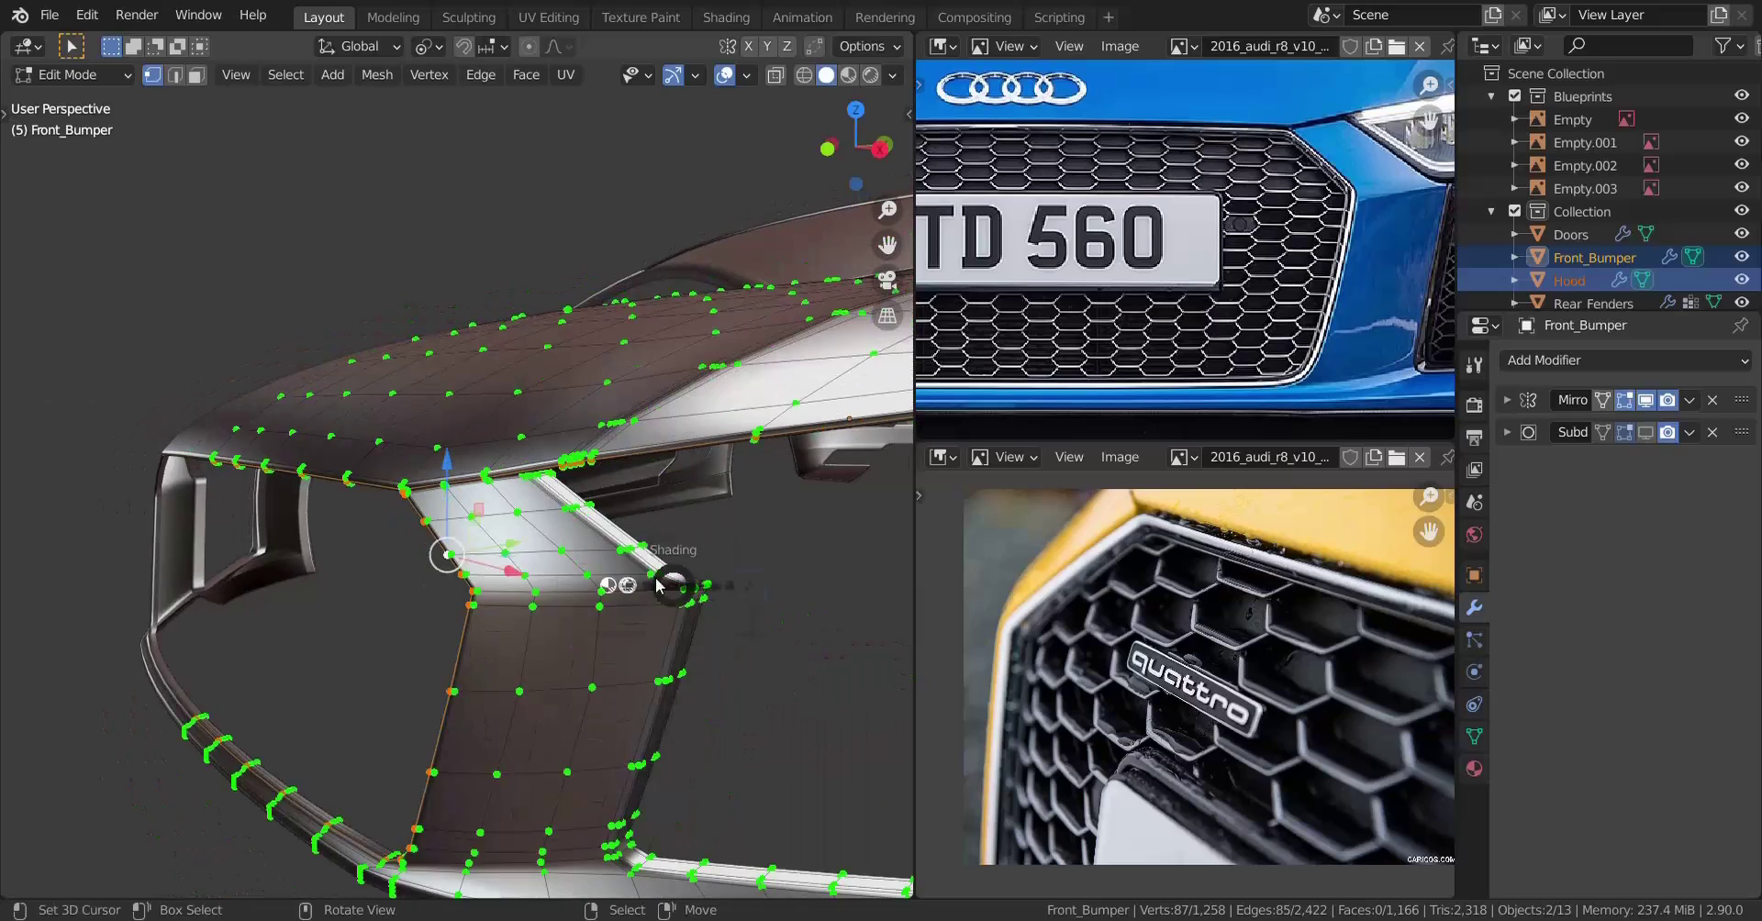
pyautogui.click(593, 578)
pyautogui.keyDown('ctrl'); pyautogui.moveTo(480, 405); pyautogui.dragTo(759, 551); pyautogui.keyUp('ctrl')
pyautogui.keyDown('ctrl'); pyautogui.moveTo(759, 551); pyautogui.dragTo(528, 514, button='middle'); pyautogui.keyUp('ctrl')
pyautogui.moveTo(439, 382); pyautogui.dragTo(935, 667)
pyautogui.scroll(-2, 779, 580)
pyautogui.keyDown('shift'); pyautogui.moveTo(780, 579); pyautogui.dragTo(717, 593, button='middle'); pyautogui.keyUp('shift')
pyautogui.keyDown('ctrl'); pyautogui.moveTo(565, 373); pyautogui.dragTo(644, 434); pyautogui.keyUp('ctrl')
# Back in solid shading, duplicate the selected grille edges in place, separate them into their own objects, and return to Object Mode
pyautogui.moveTo(377, 605)
pyautogui.keyDown('shift'); pyautogui.mouseDown(button='middle')
pyautogui.moveTo(657, 555)
pyautogui.moveTo(633, 496)
pyautogui.moveTo(615, 566)
pyautogui.moveTo(551, 555)
pyautogui.mouseUp(button='middle'); pyautogui.keyUp('shift')
pyautogui.scroll(4, 642, 546)
pyautogui.press('z')
pyautogui.click(550, 580)
pyautogui.press('g')
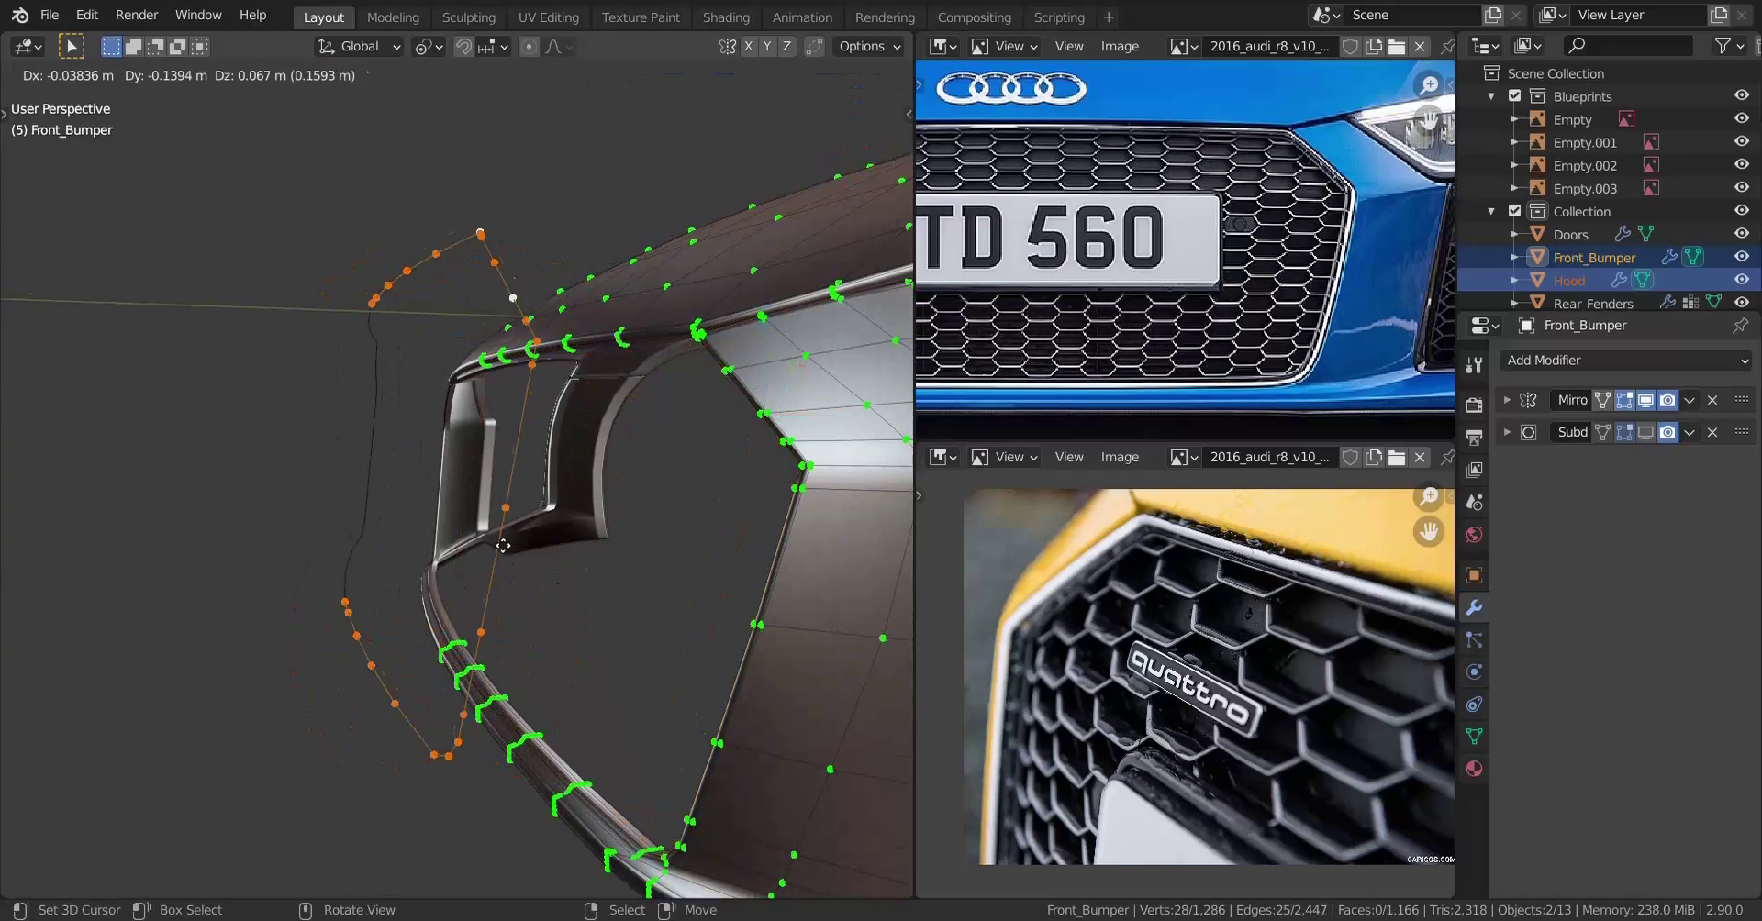
pyautogui.press('Escape')
pyautogui.press('p')
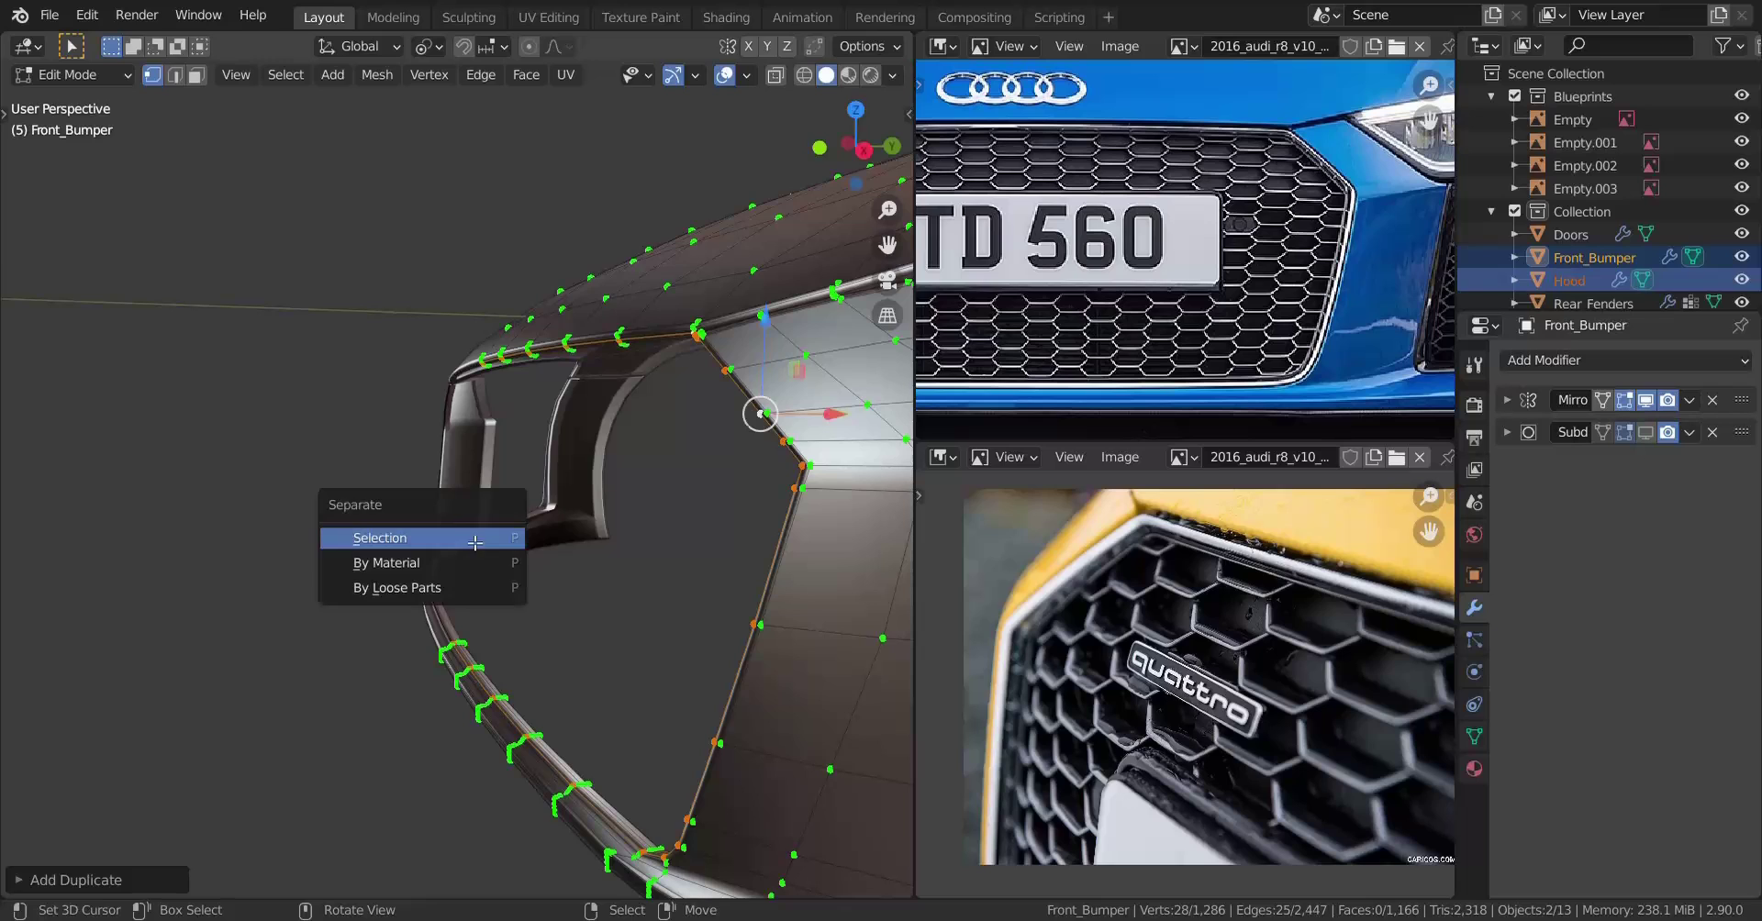
pyautogui.click(471, 539)
pyautogui.press('Tab')
# Try deleting the separated hood edge piece and select the separated bumper edge piece
pyautogui.click(679, 334)
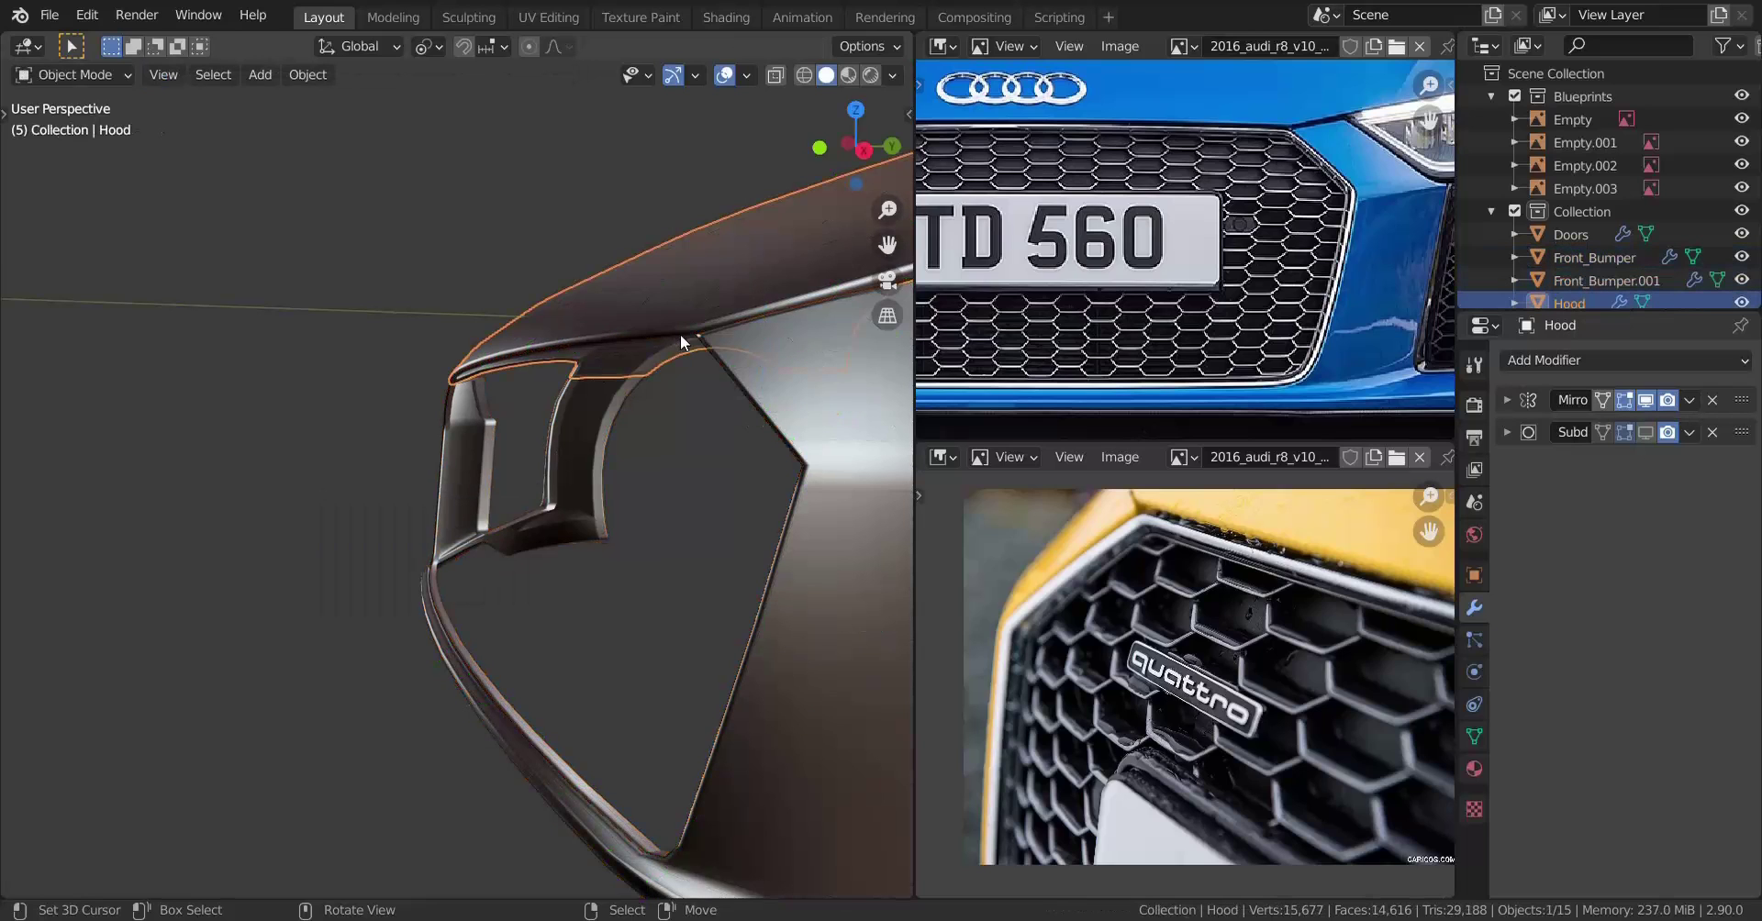
pyautogui.click(683, 334)
pyautogui.press('Delete')
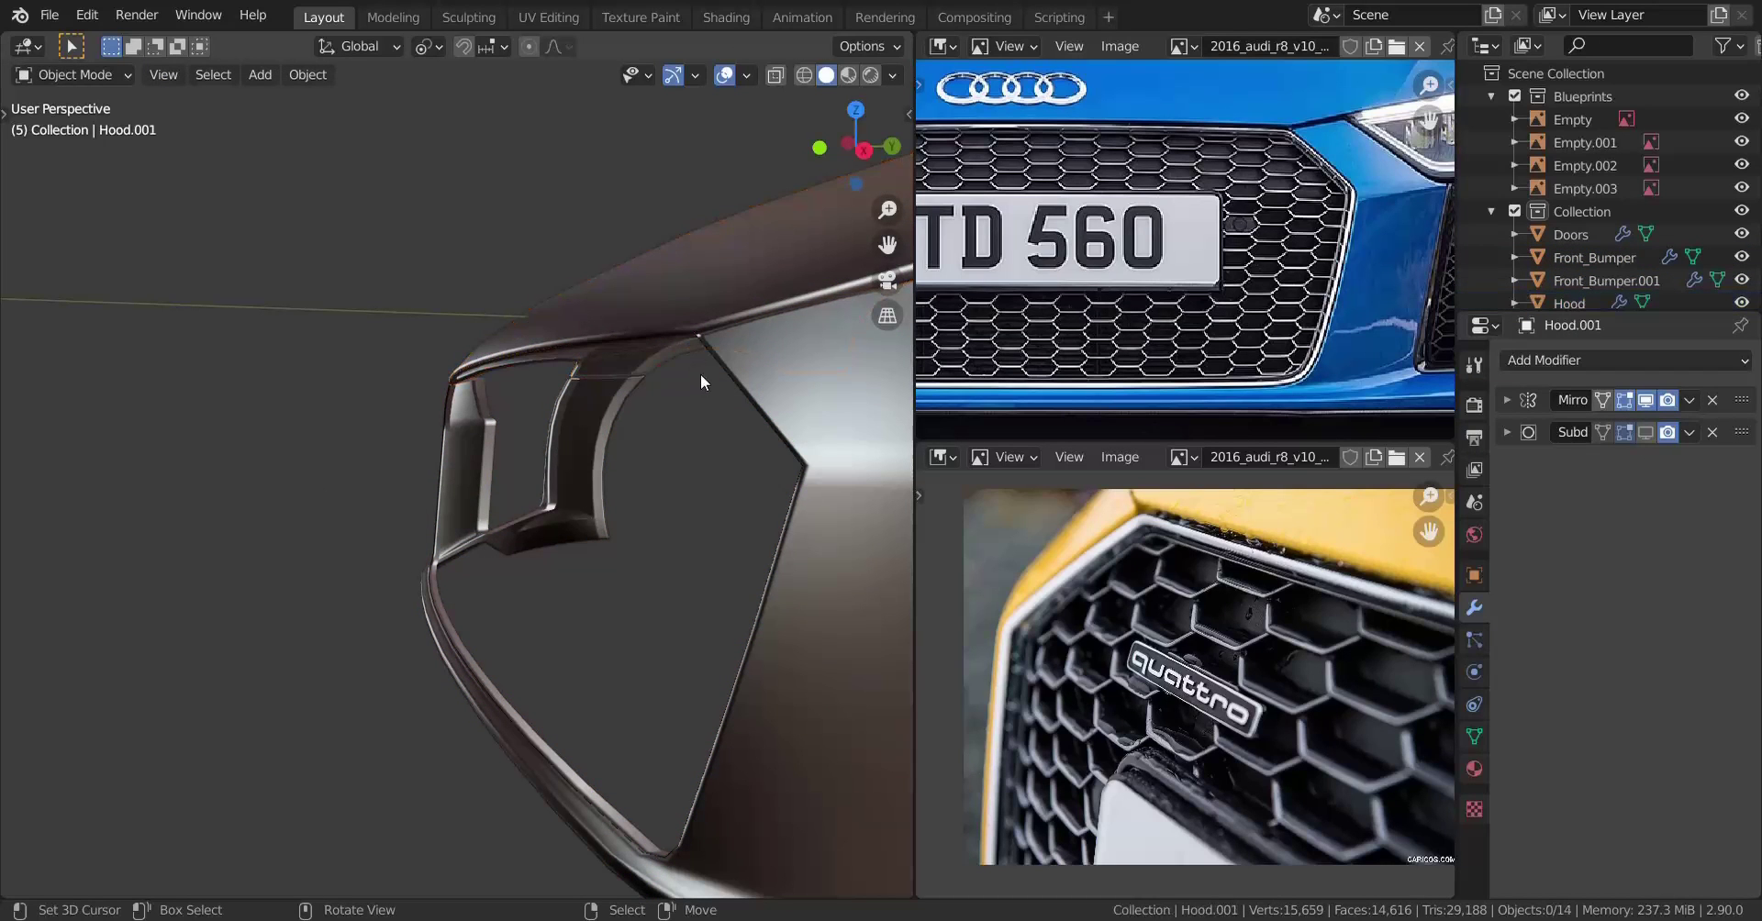
pyautogui.click(718, 365)
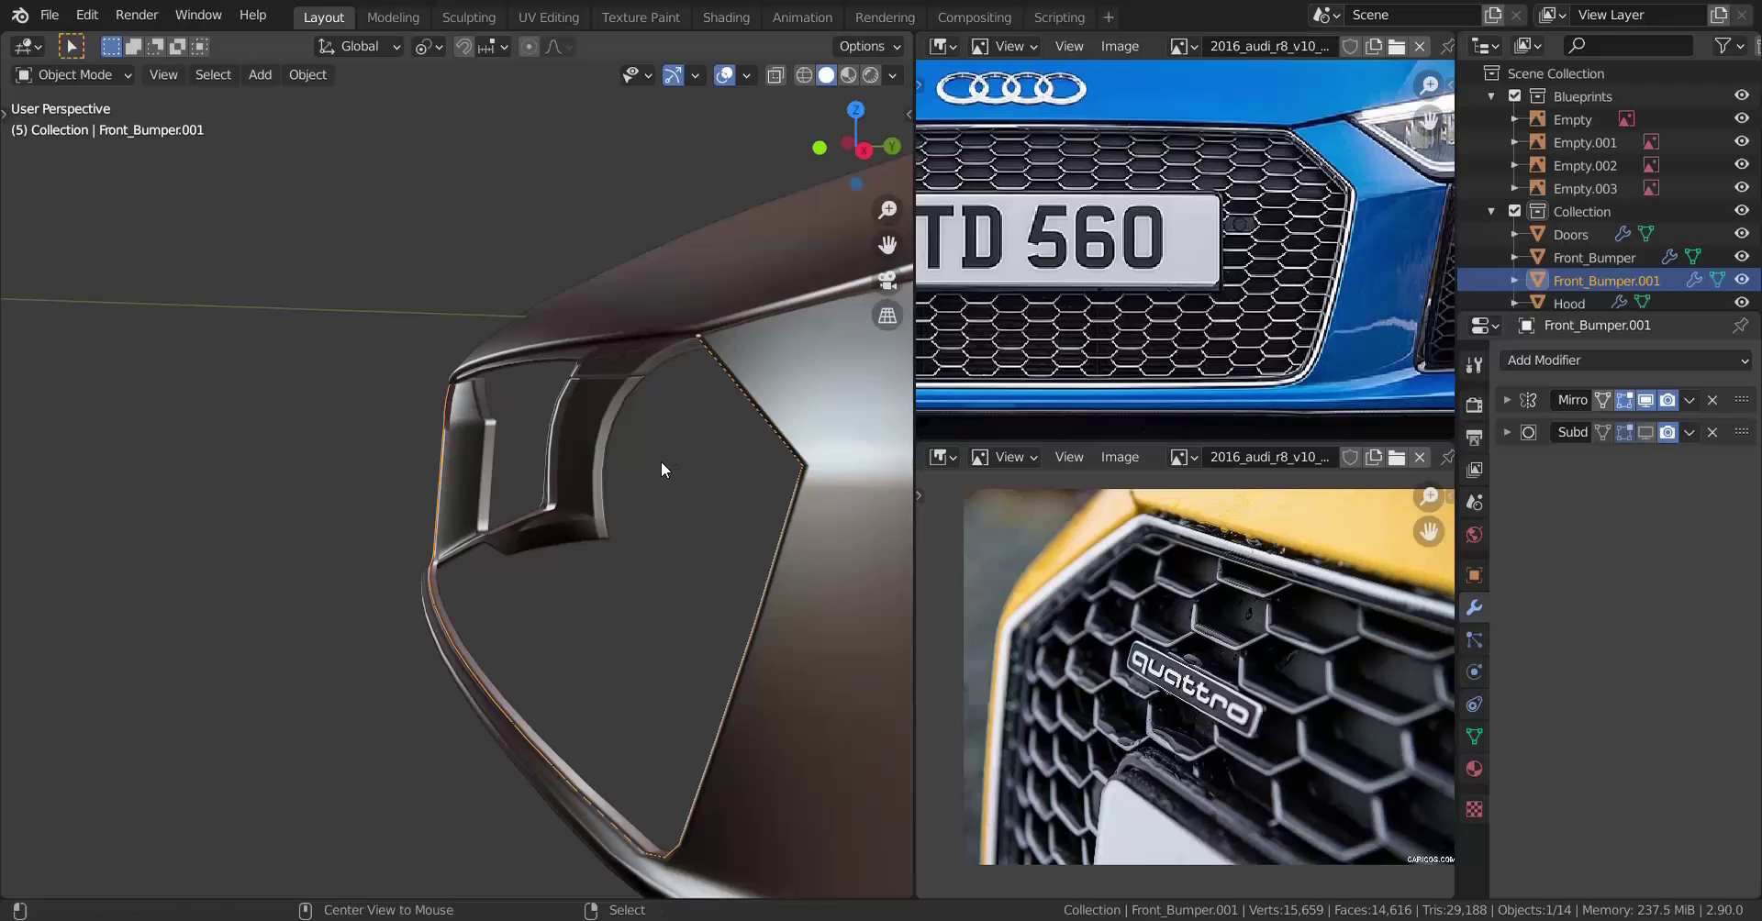
# Restore the deleted hood edge piece, join it with the separated bumper edge, and select all vertices for editing
pyautogui.hotkey('alt', 'h')
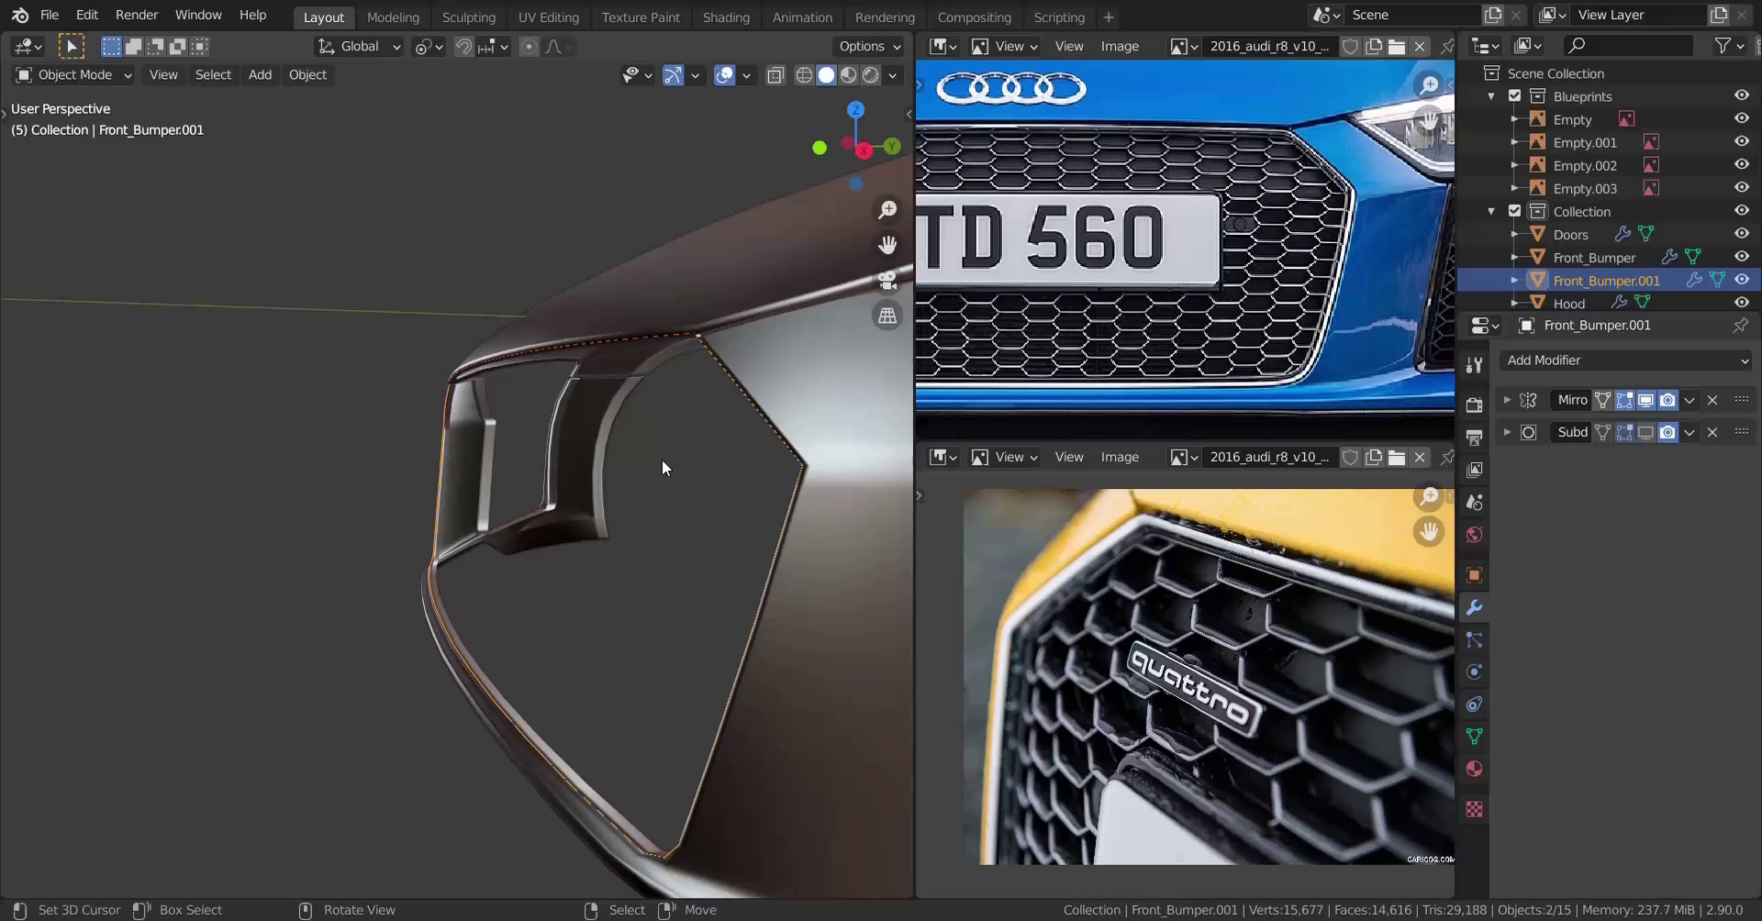
pyautogui.press('Tab')
pyautogui.press('a')
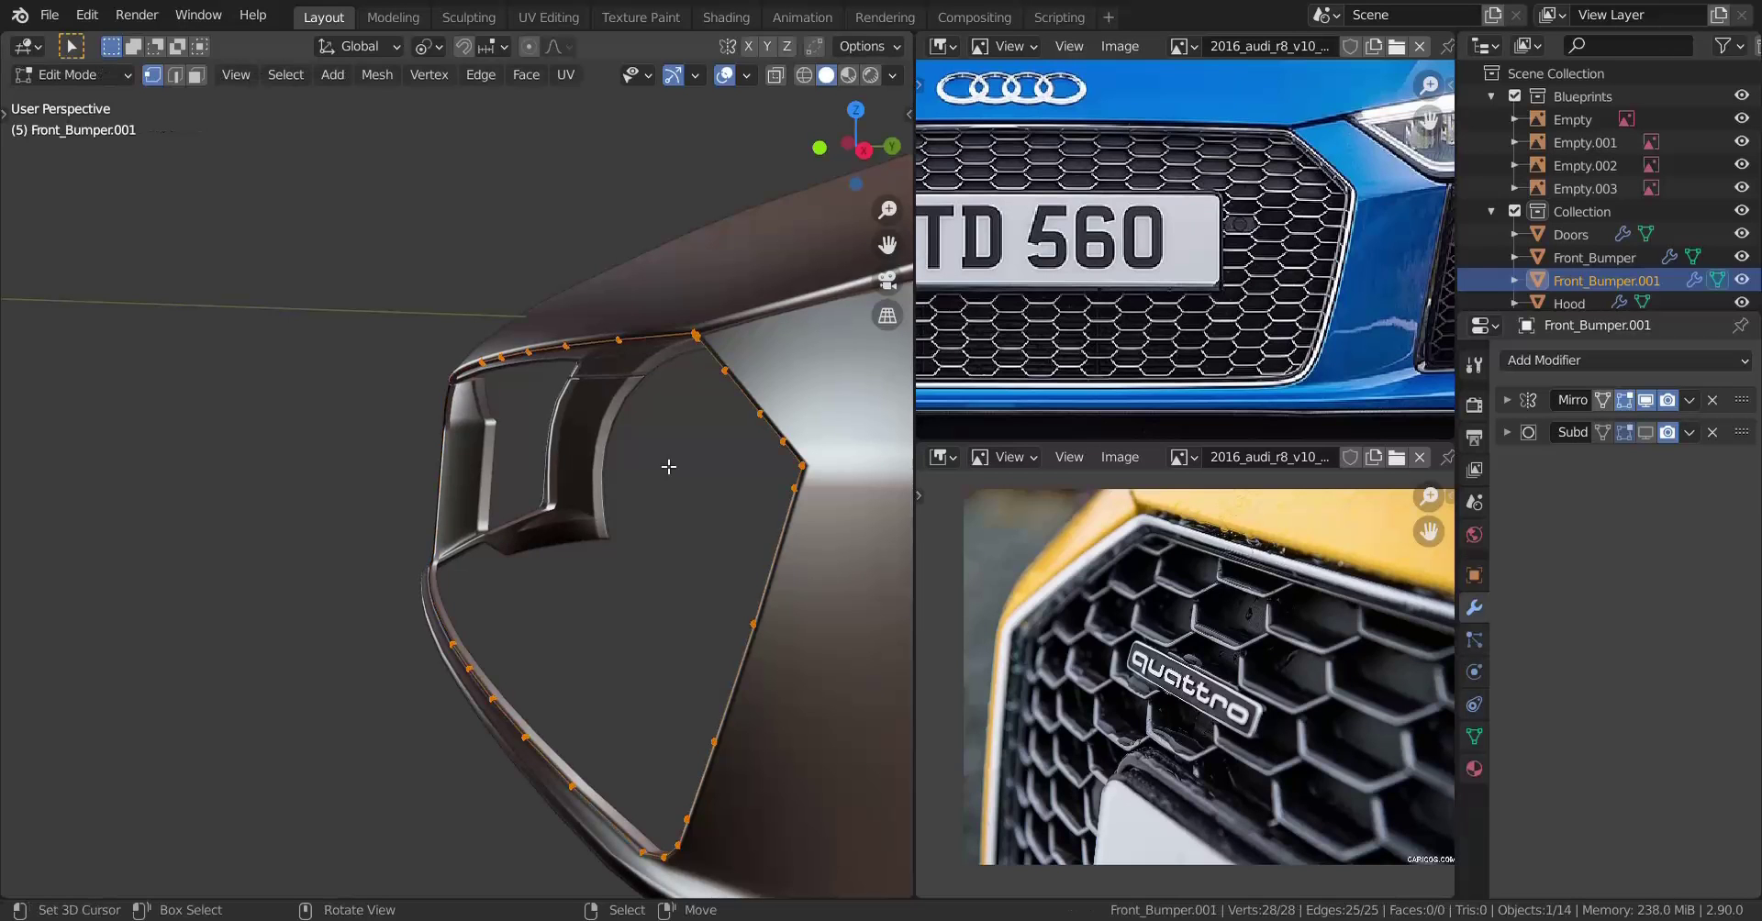
# In the right view, reposition the outline's upper row of vertices beside the corner where hood and bumper meet
pyautogui.moveTo(668, 464); pyautogui.dragTo(487, 592, button='middle')
pyautogui.scroll(5, 428, 595)
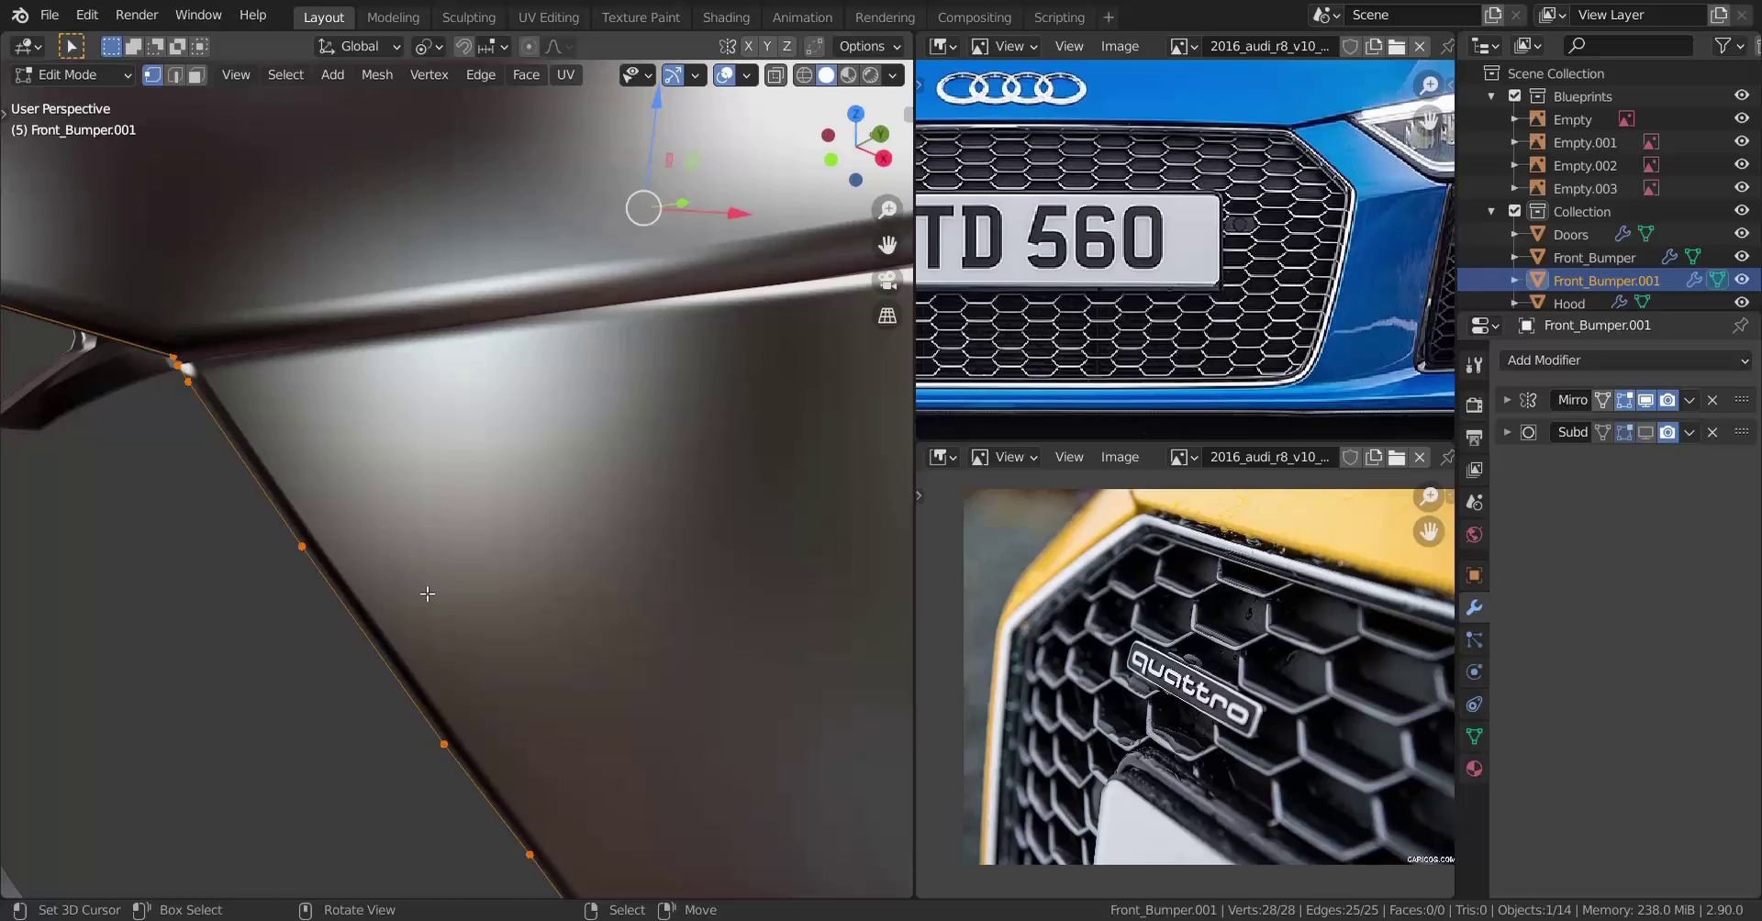
pyautogui.press('KP_3')
pyautogui.scroll(7, 598, 587)
pyautogui.keyDown('shift'); pyautogui.moveTo(337, 508); pyautogui.dragTo(671, 799, button='middle'); pyautogui.keyUp('shift')
pyautogui.scroll(3, 474, 438)
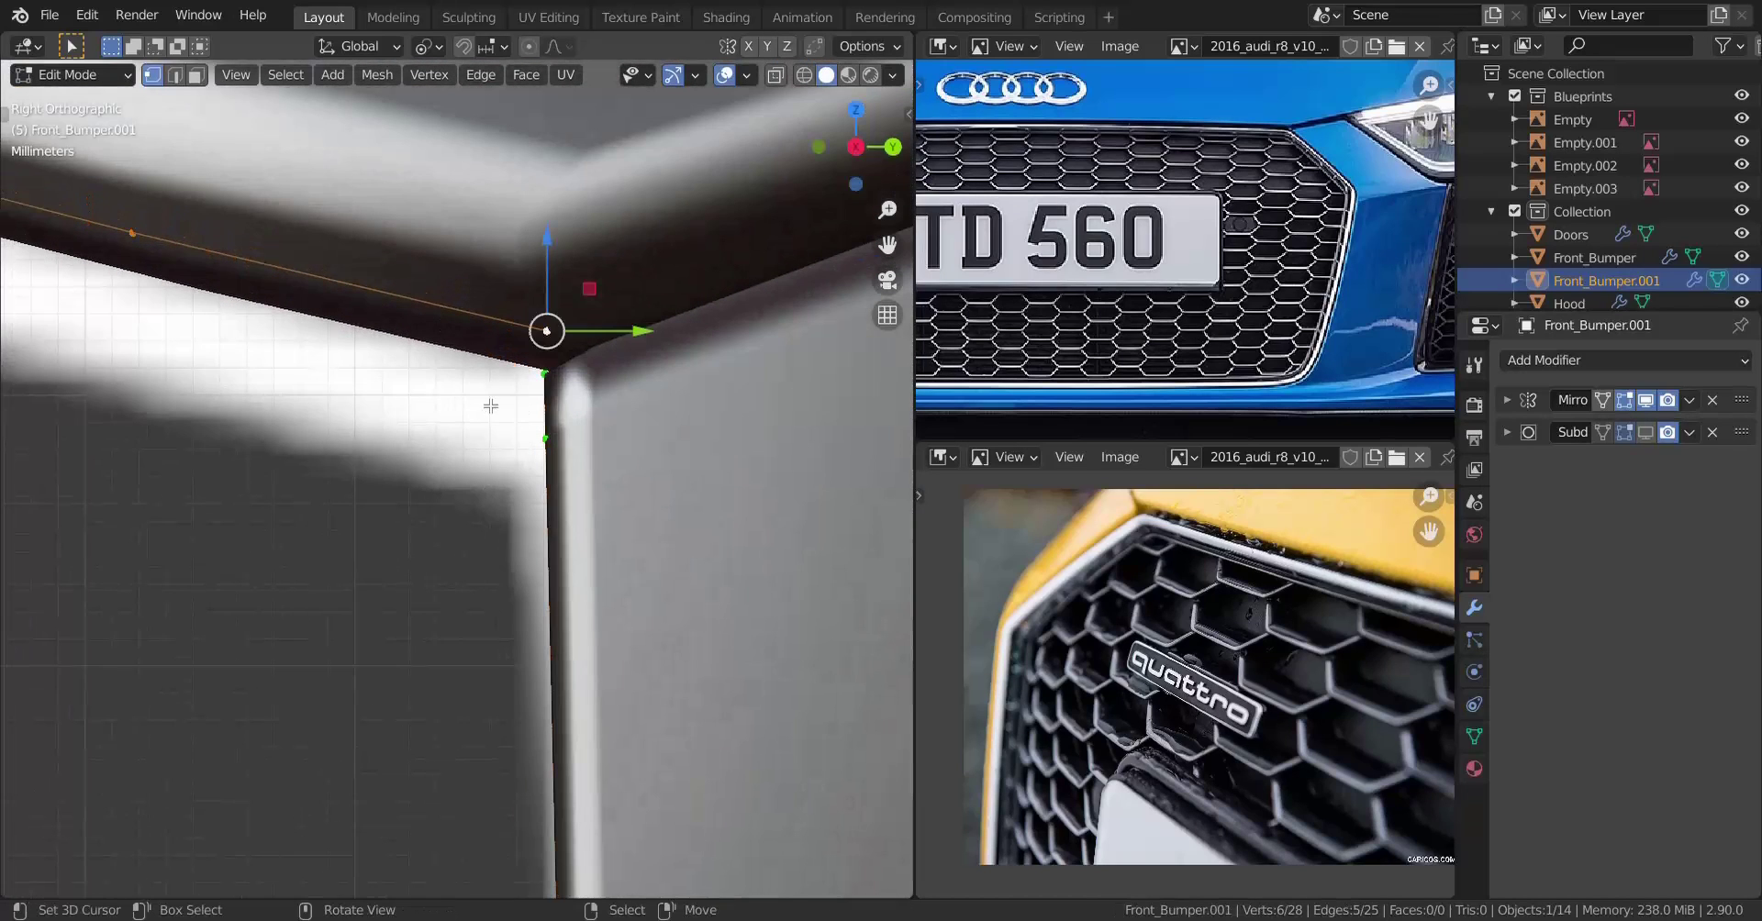
pyautogui.moveTo(641, 334); pyautogui.dragTo(591, 280)
pyautogui.scroll(-2, 591, 280)
pyautogui.moveTo(476, 444); pyautogui.dragTo(676, 491, button='middle')
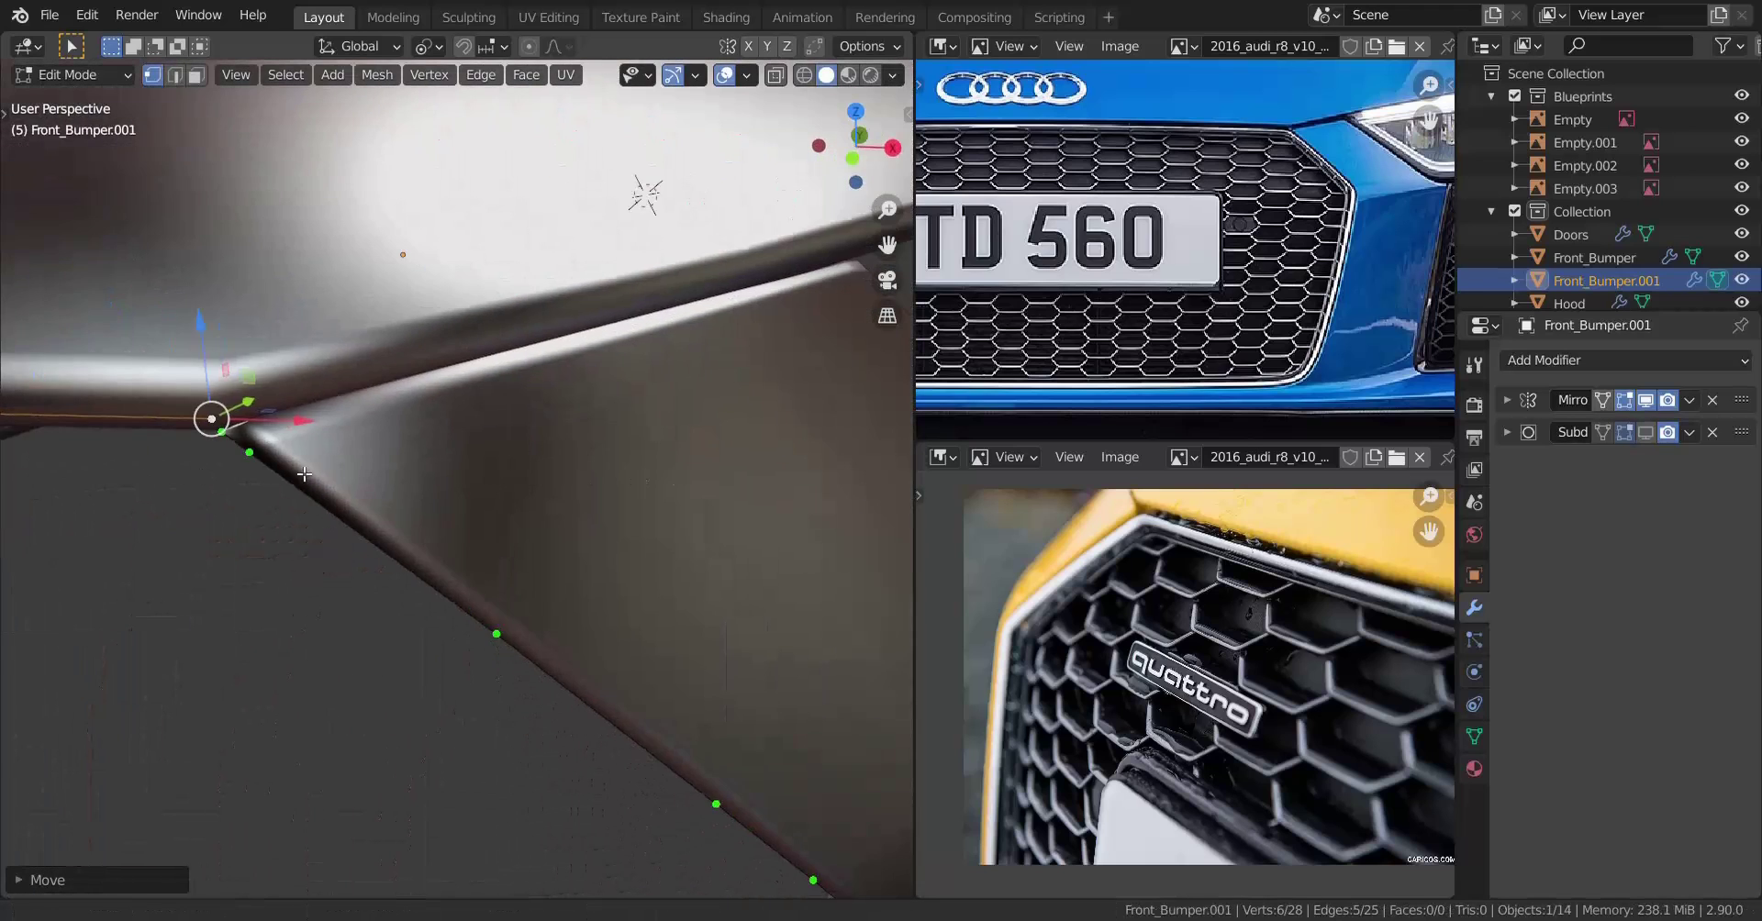
# In the front view, slide the end vertex of the outline's upper edge inward along that edge by about 0.012
pyautogui.moveTo(305, 475); pyautogui.dragTo(544, 517, button='middle')
pyautogui.click(540, 433)
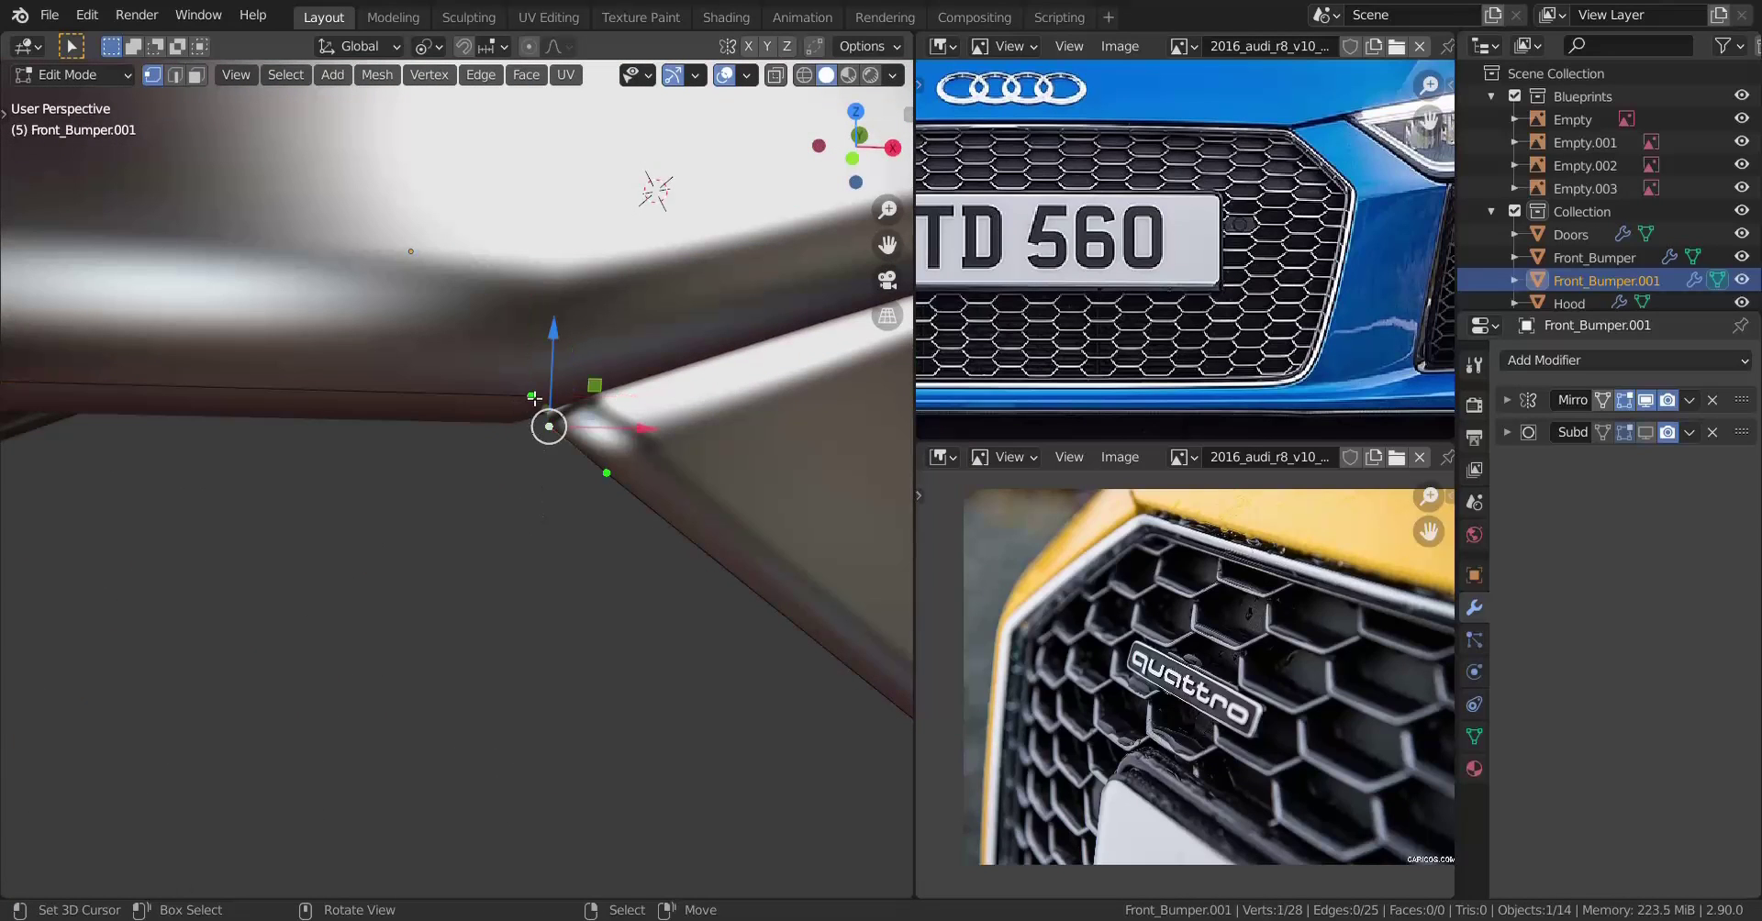
pyautogui.click(533, 397)
pyautogui.press('KP_1')
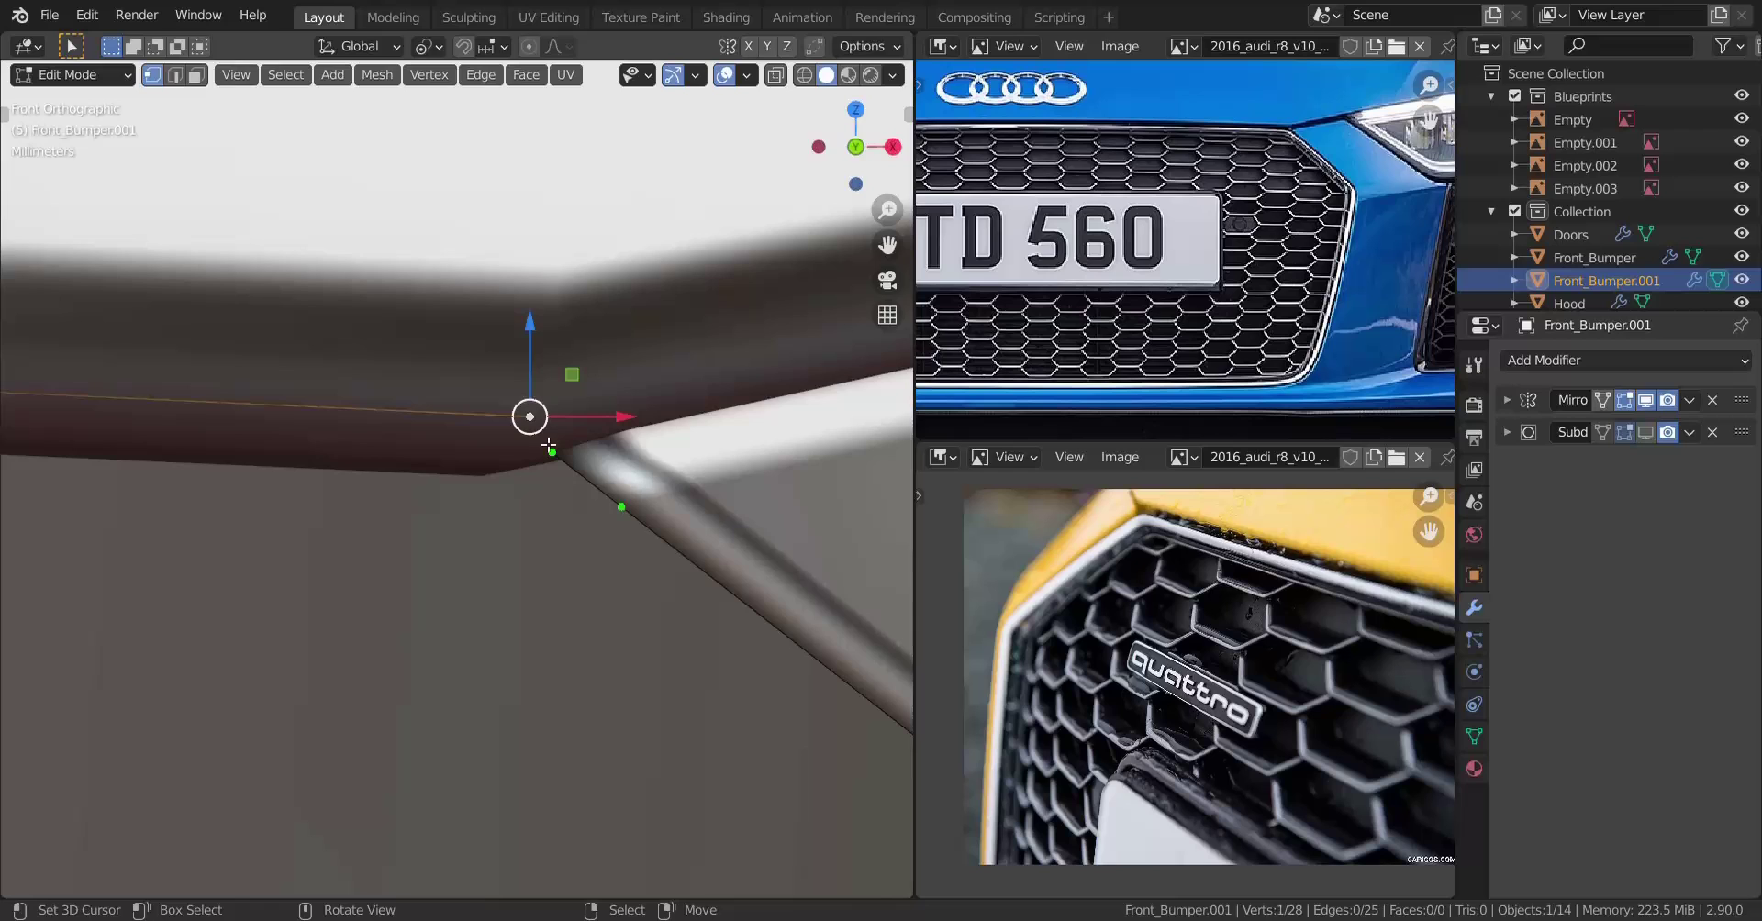
pyautogui.scroll(3, 549, 447)
pyautogui.hotkey('shift', 'v')
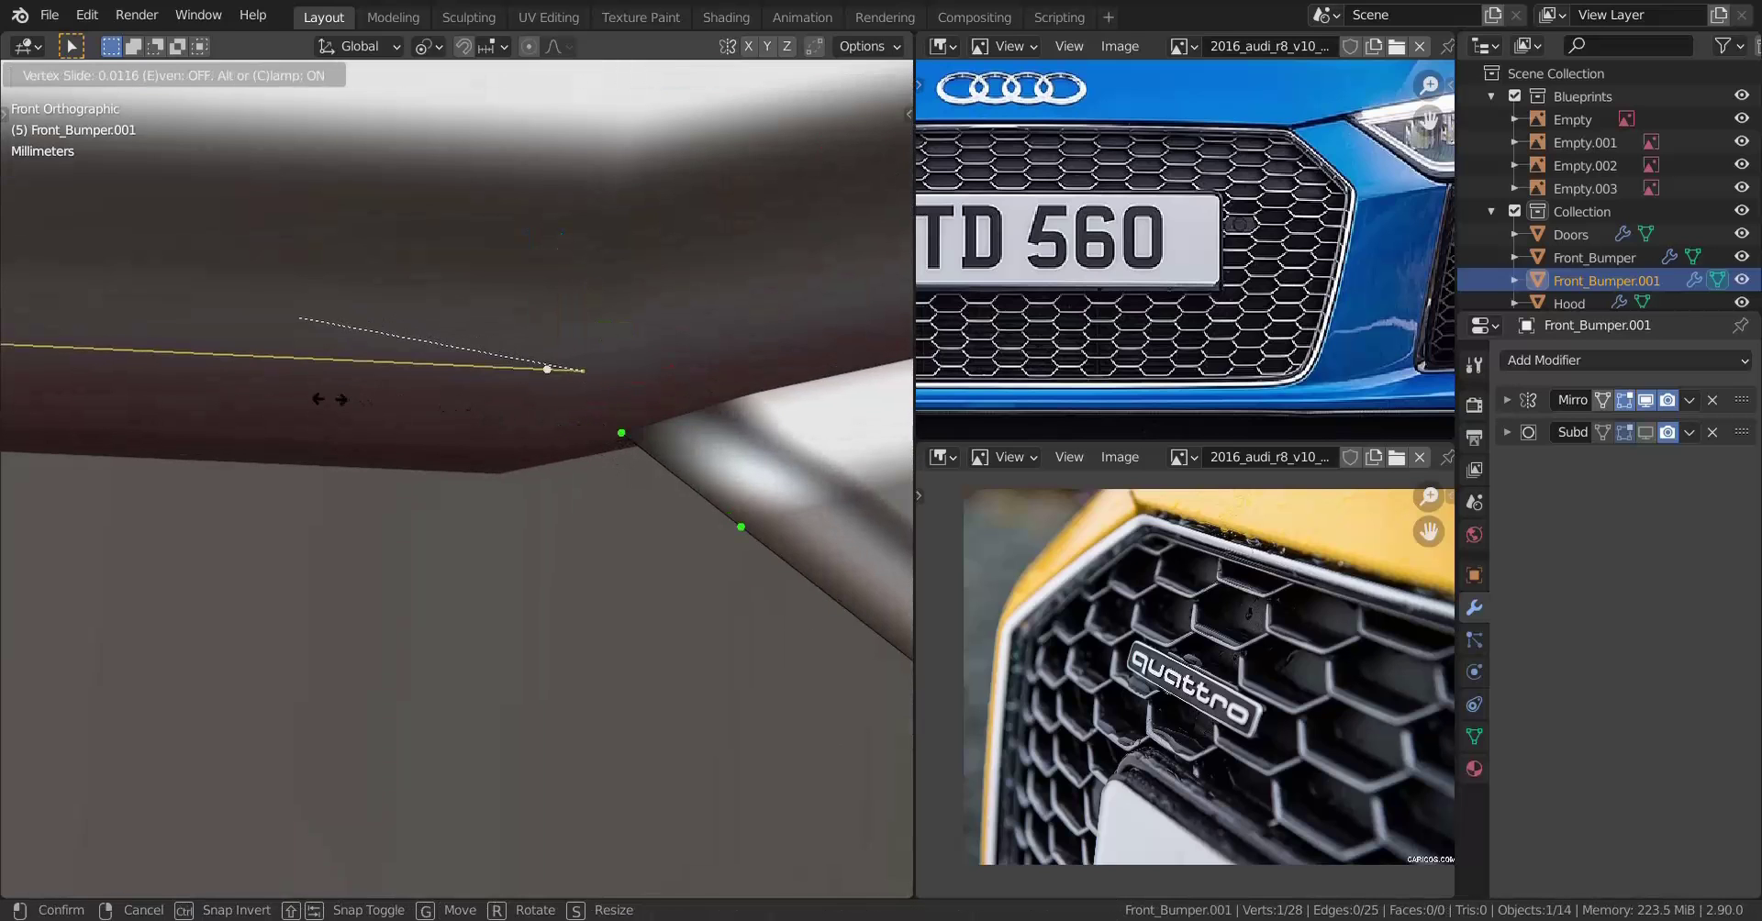
pyautogui.click(328, 399)
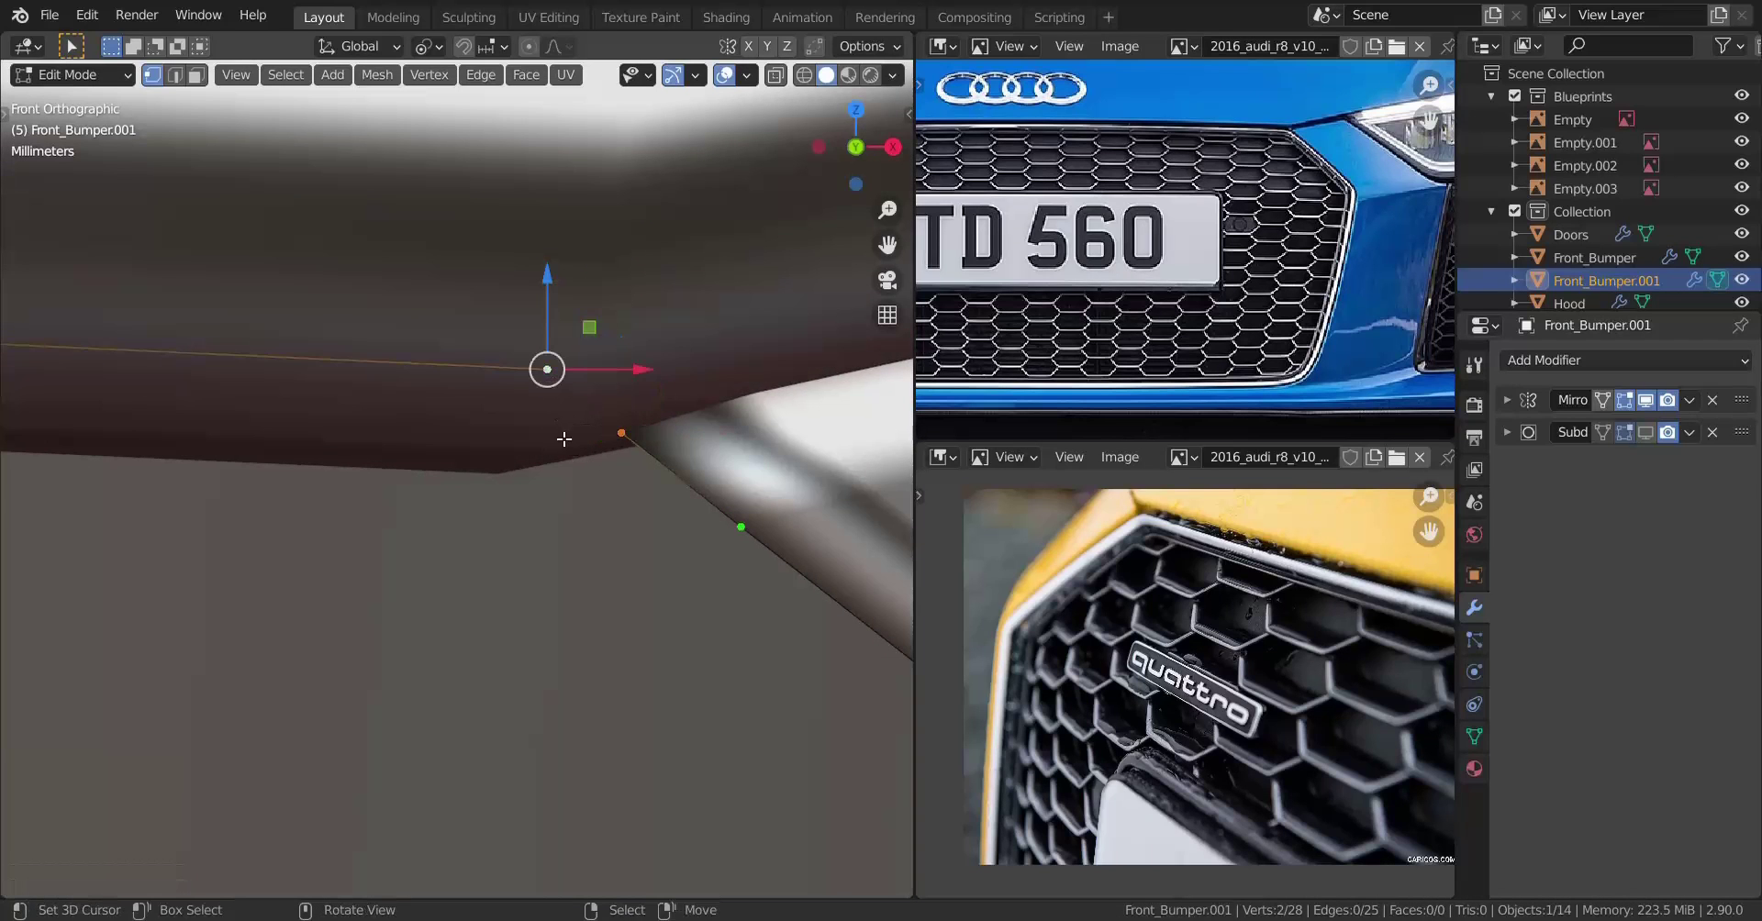
# Connect the upper edge's end vertex to the neighbouring bumper edge vertex with a new edge
pyautogui.press('f')
pyautogui.scroll(-7, 565, 440)
pyautogui.press('Tab')
pyautogui.scroll(-3, 514, 459)
pyautogui.moveTo(472, 468); pyautogui.dragTo(499, 547, button='middle')
pyautogui.scroll(3, 322, 537)
pyautogui.scroll(-3, 499, 547)
# Delete the stray vertices behind the grille outline using wireframe shading, and return to solid shading
pyautogui.press('Tab')
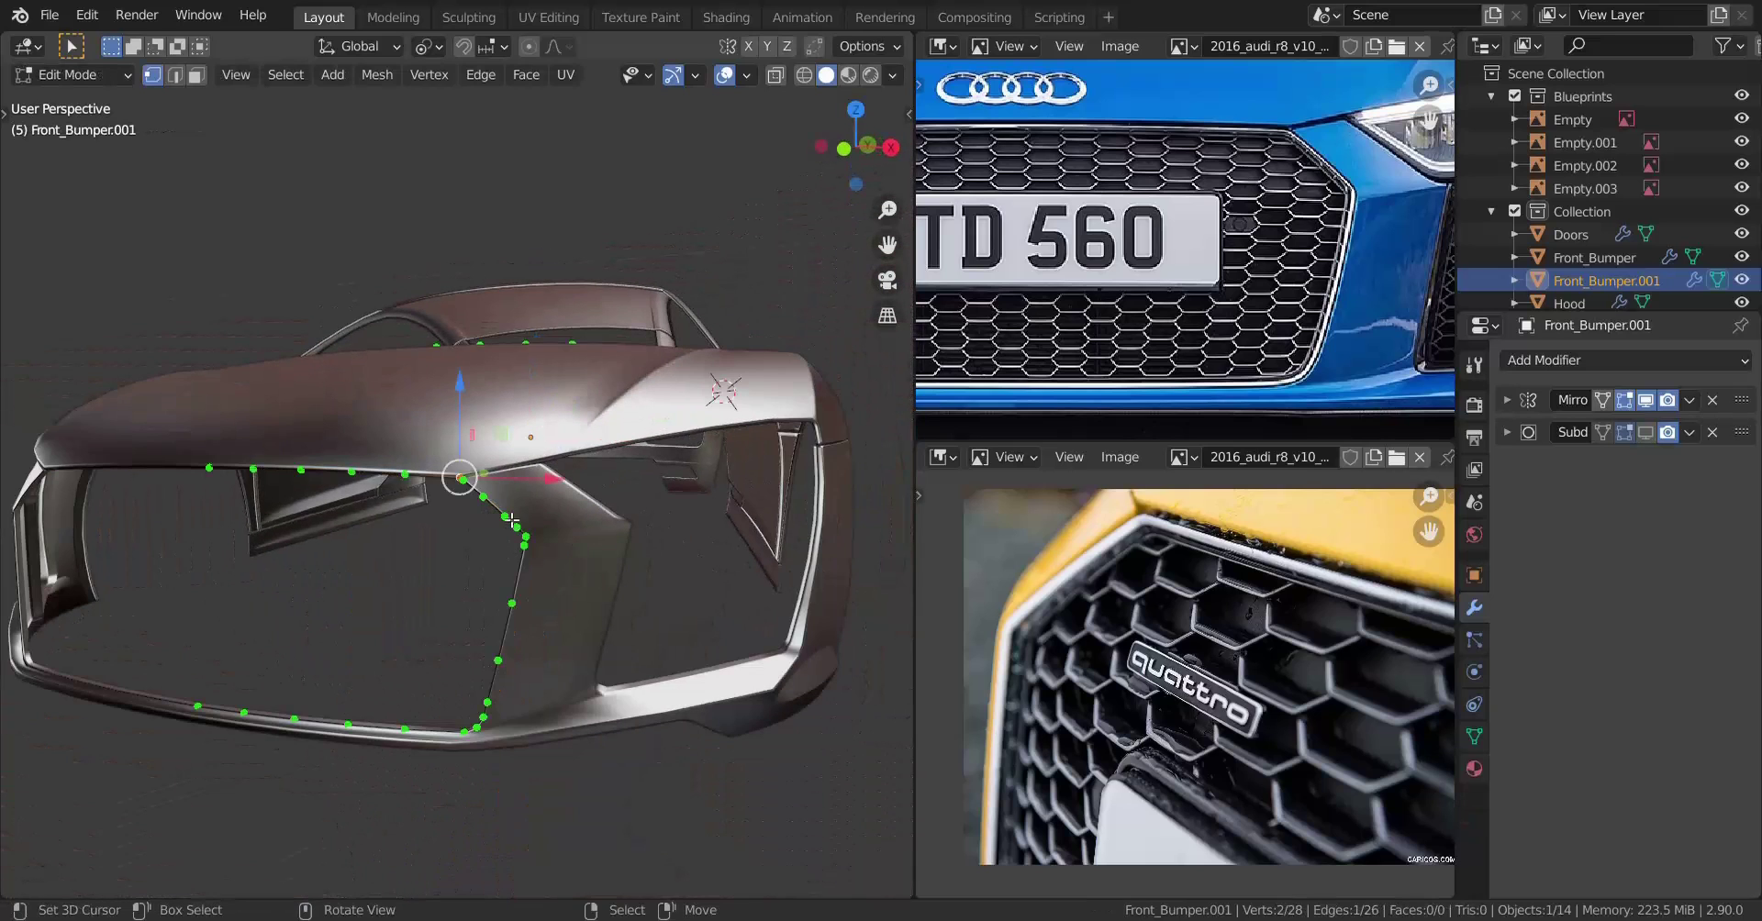
pyautogui.keyDown('alt'); pyautogui.click(484, 508); pyautogui.keyUp('alt')
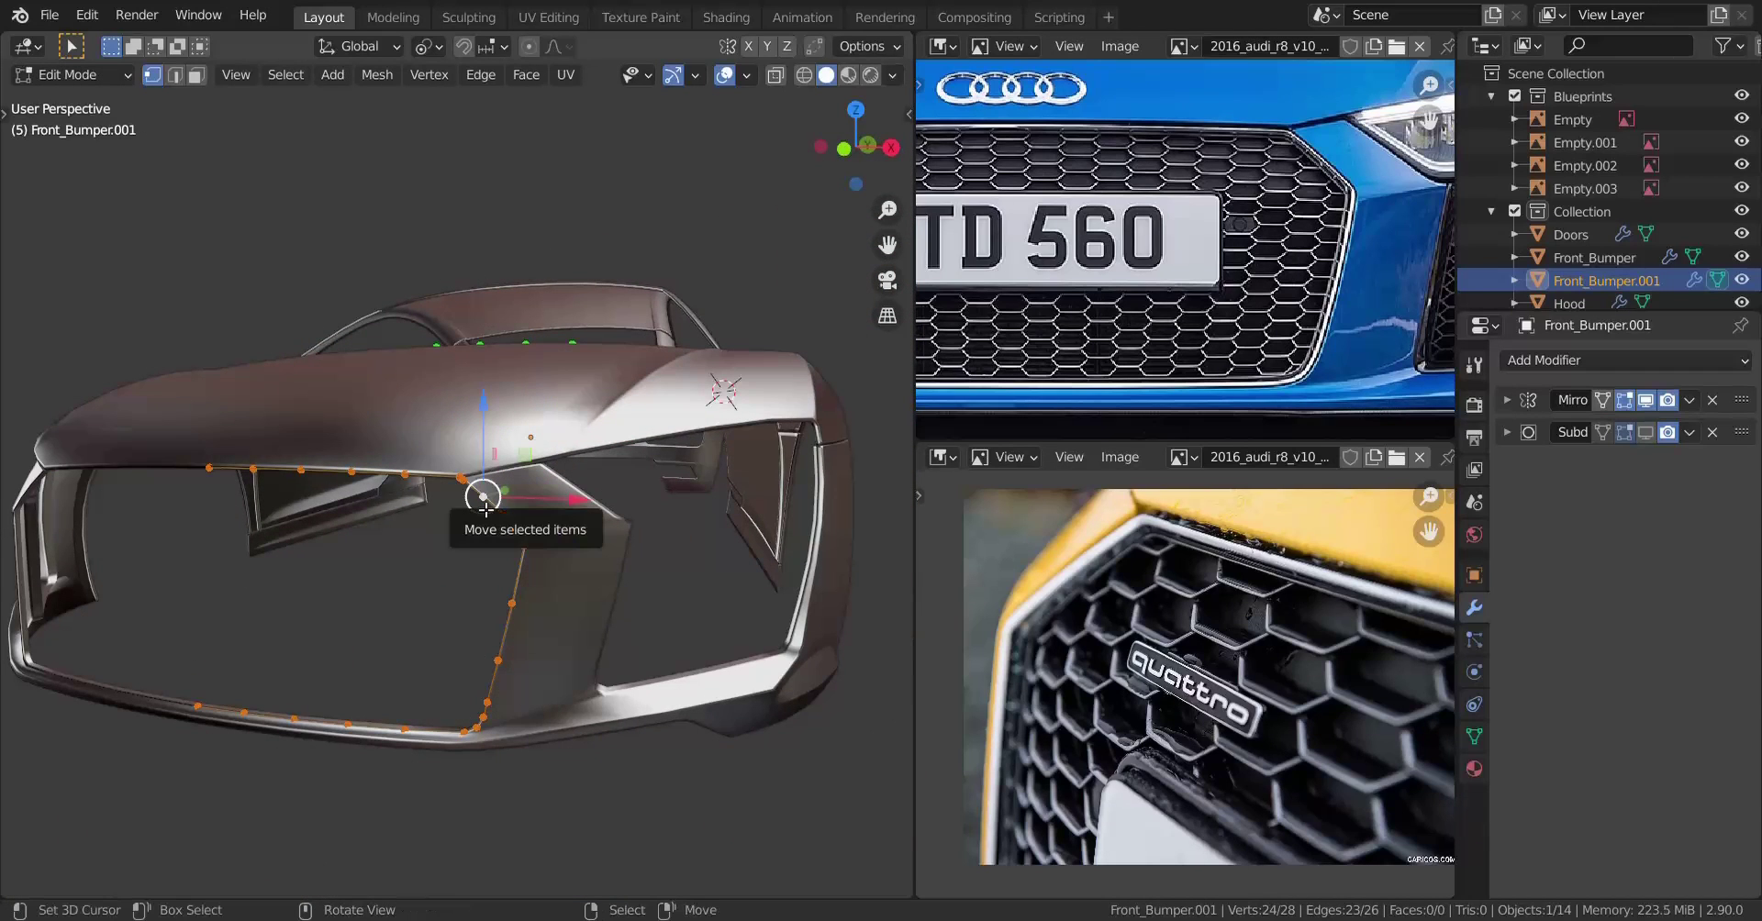
pyautogui.scroll(-4, 485, 509)
pyautogui.moveTo(712, 464); pyautogui.dragTo(553, 480, button='middle')
pyautogui.press('z')
pyautogui.click(413, 480)
pyautogui.moveTo(672, 204); pyautogui.dragTo(837, 484)
pyautogui.press('x')
pyautogui.click(690, 415)
pyautogui.moveTo(680, 421); pyautogui.dragTo(447, 546, button='middle')
pyautogui.press('z')
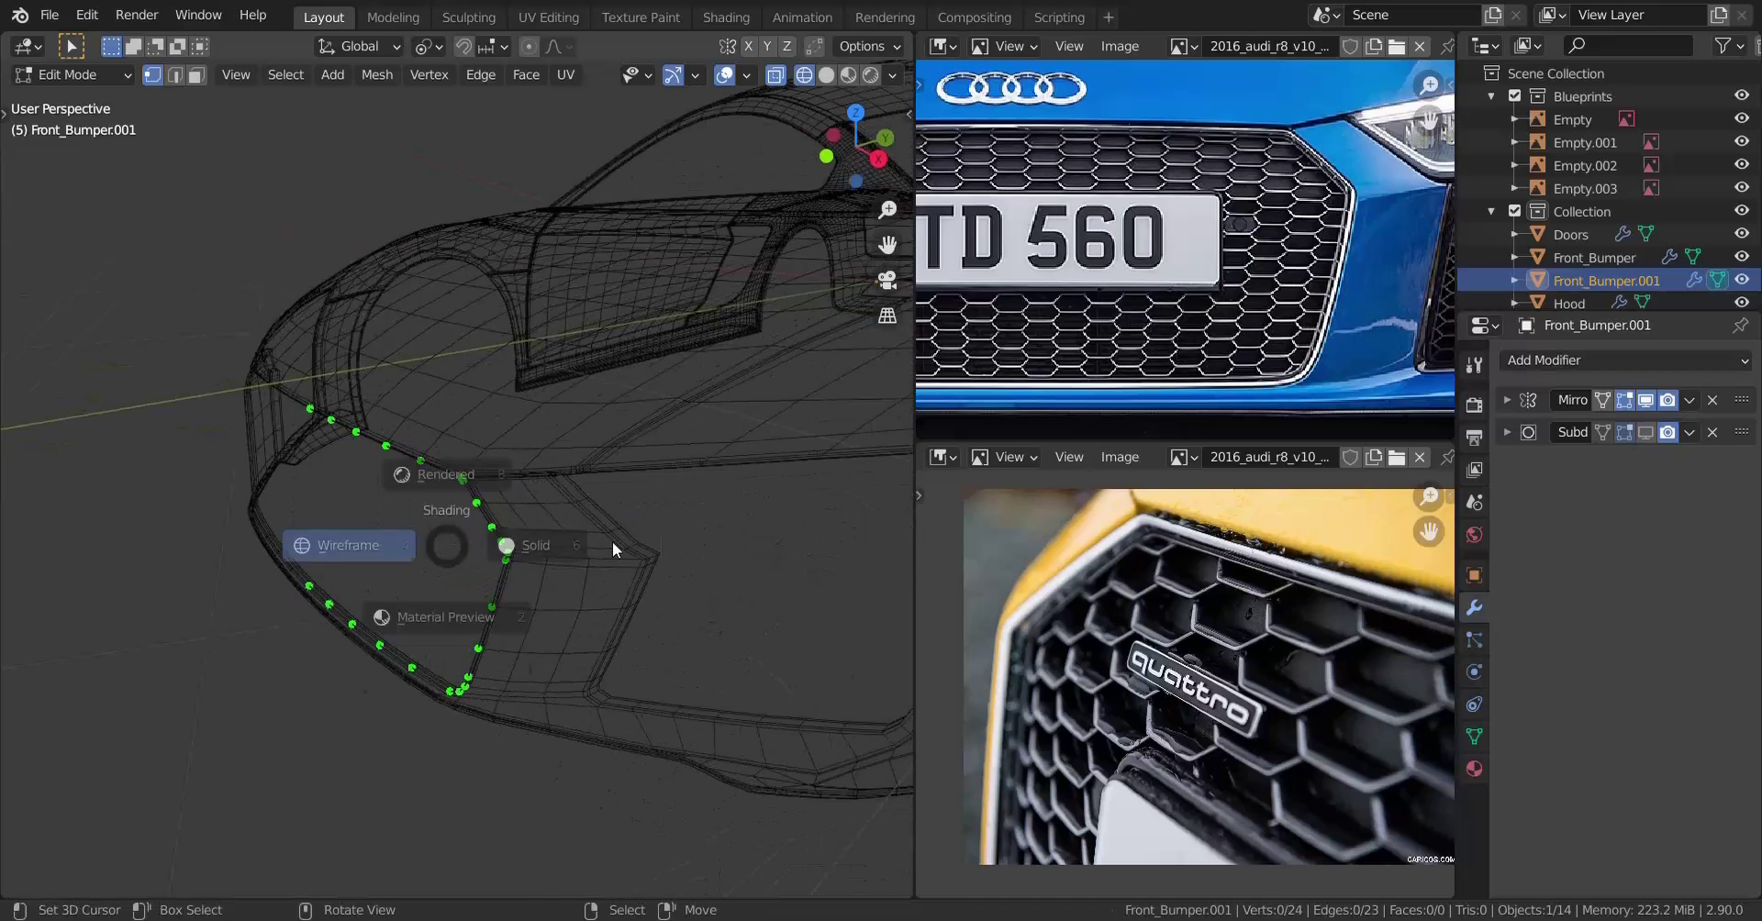
pyautogui.click(613, 549)
# Dissolve the two surplus vertices just below the outline's upper corner, where the hood meets the bumper
pyautogui.press('KP_1')
pyautogui.scroll(4, 647, 548)
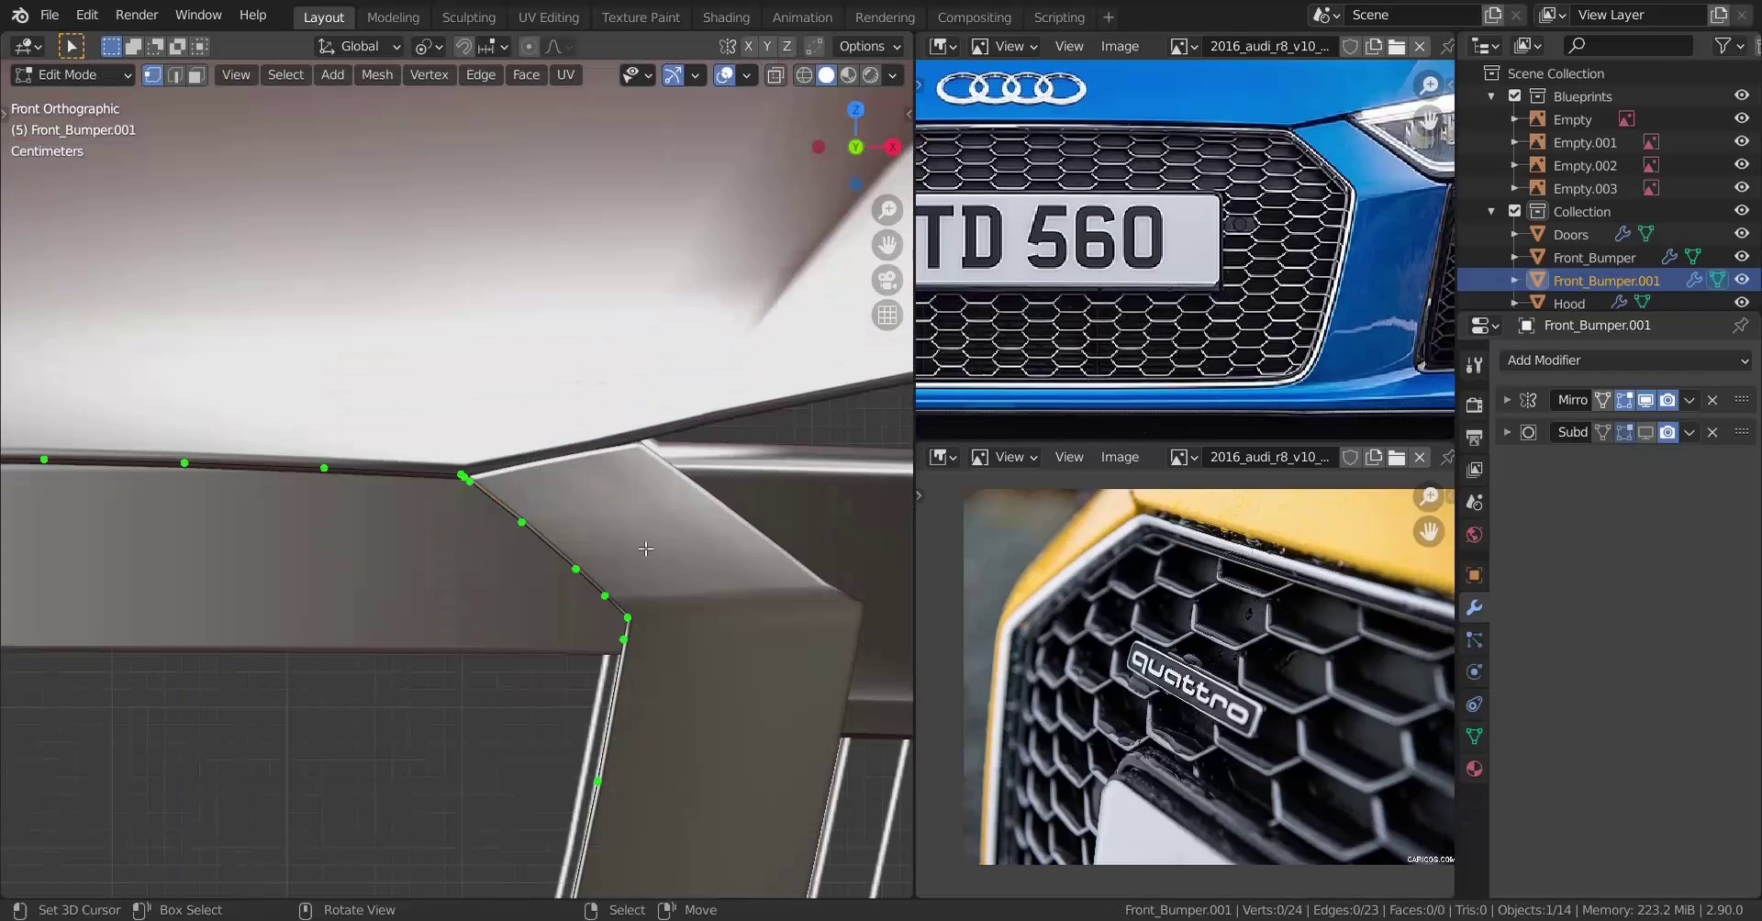
pyautogui.press('a')
pyautogui.scroll(3, 615, 564)
pyautogui.rightClick(523, 461)
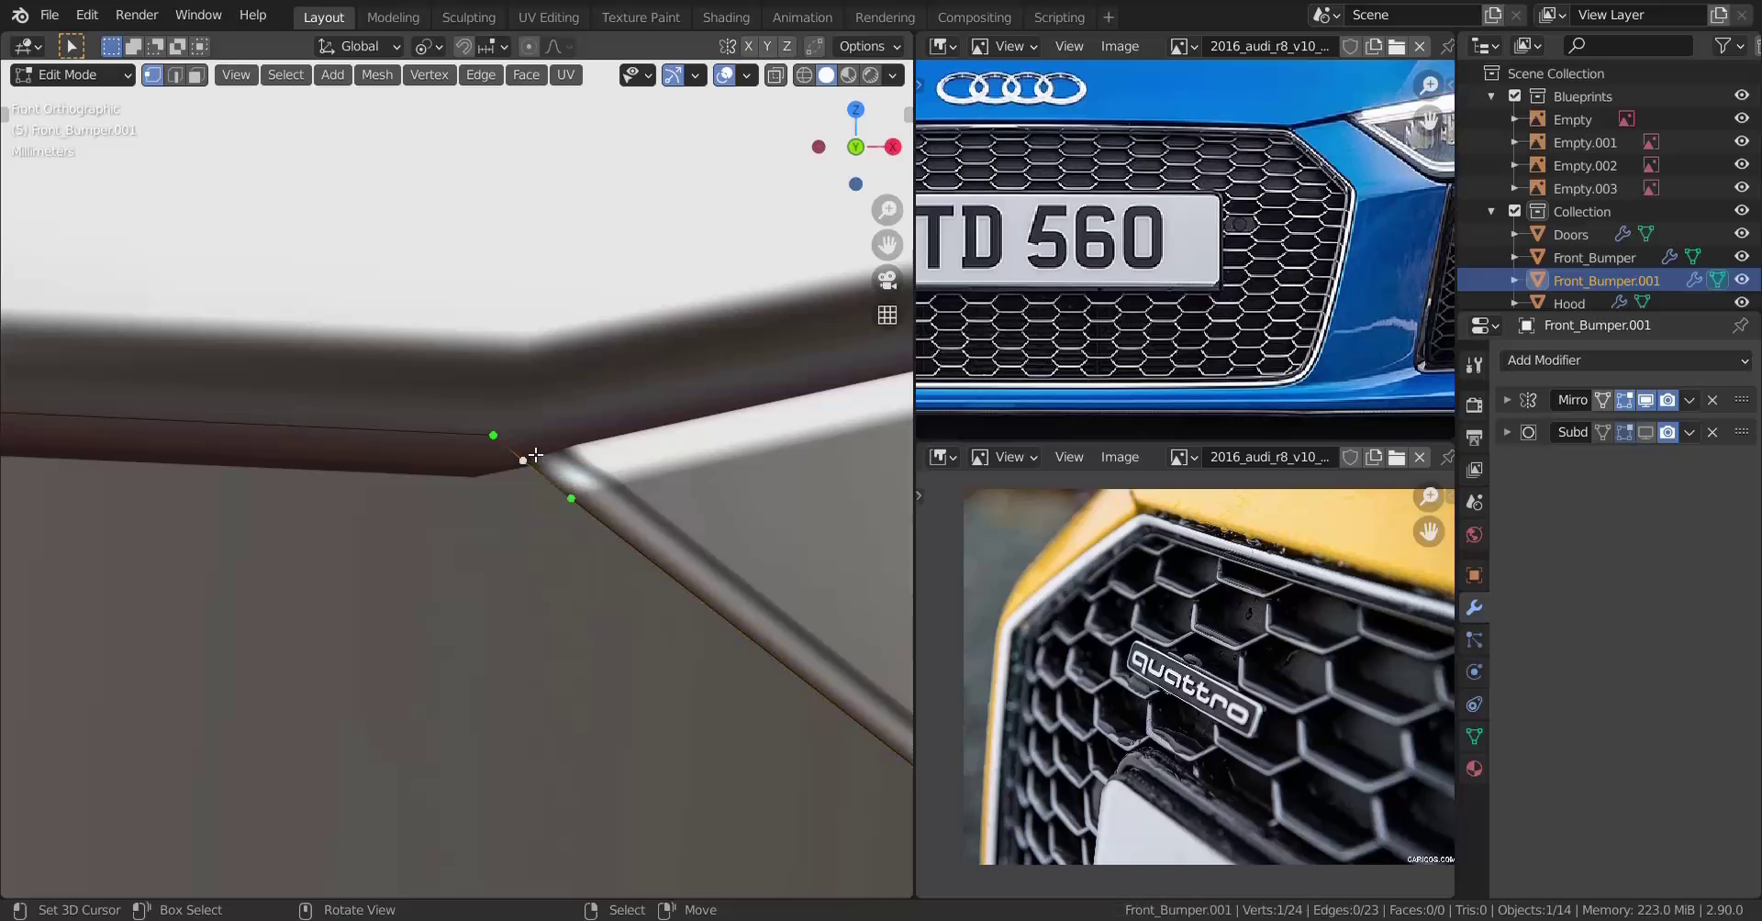
pyautogui.keyDown('shift'); pyautogui.rightClick(571, 498); pyautogui.keyUp('shift')
pyautogui.press('x')
pyautogui.click(627, 673)
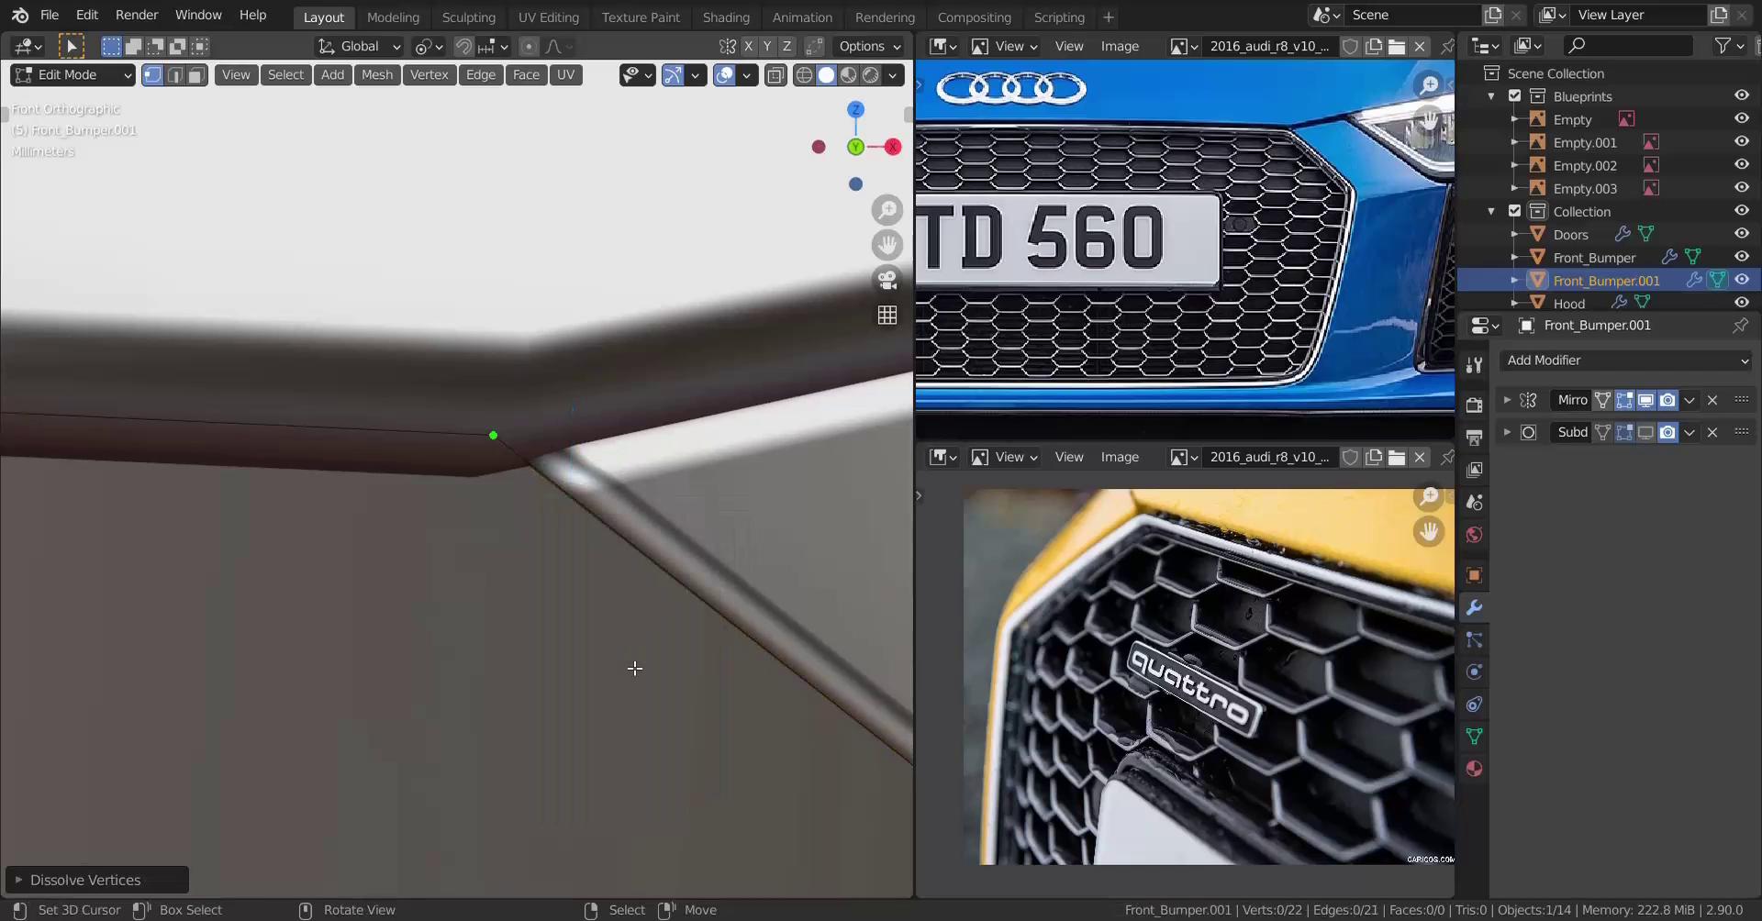
# Dissolve the two surplus vertices on either side of the outline's outer side corner
pyautogui.scroll(-4, 633, 667)
pyautogui.press('a')
pyautogui.scroll(-6, 637, 663)
pyautogui.keyDown('shift'); pyautogui.moveTo(594, 673); pyautogui.dragTo(514, 577, button='middle'); pyautogui.keyUp('shift')
pyautogui.scroll(5, 584, 538)
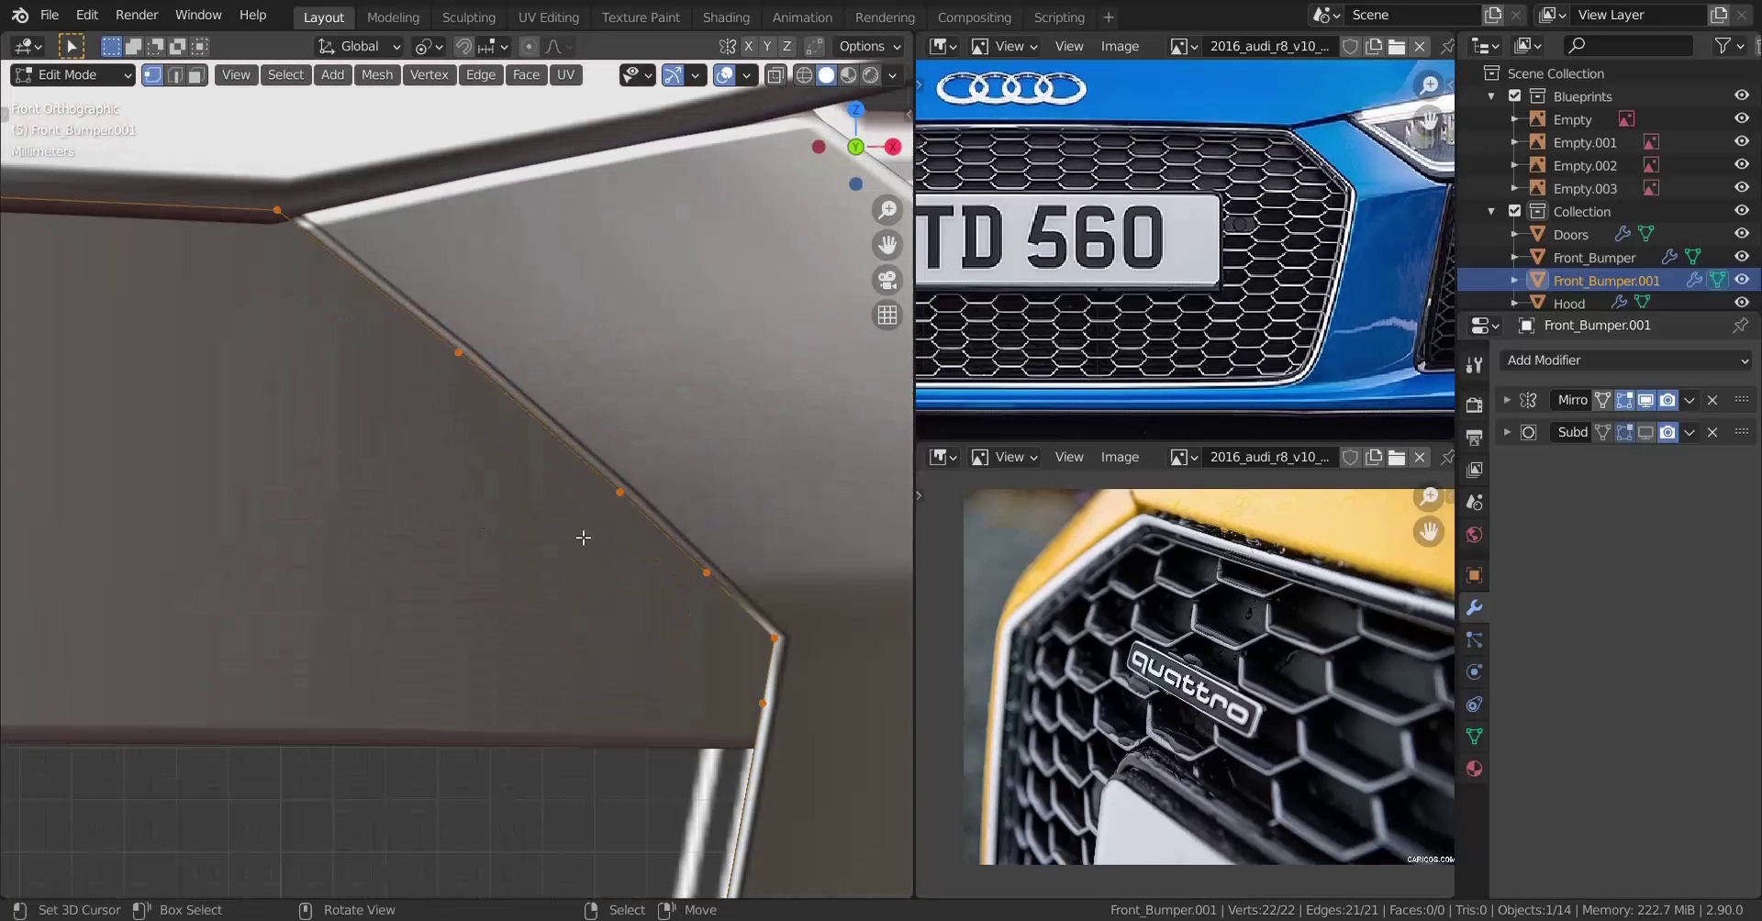
pyautogui.rightClick(723, 593)
pyautogui.keyDown('shift'); pyautogui.rightClick(742, 718); pyautogui.keyUp('shift')
pyautogui.press('x')
pyautogui.click(660, 662)
# Check the whole grille outline down to its lower corner and fill it with a single face
pyautogui.press('a')
pyautogui.scroll(-5, 621, 669)
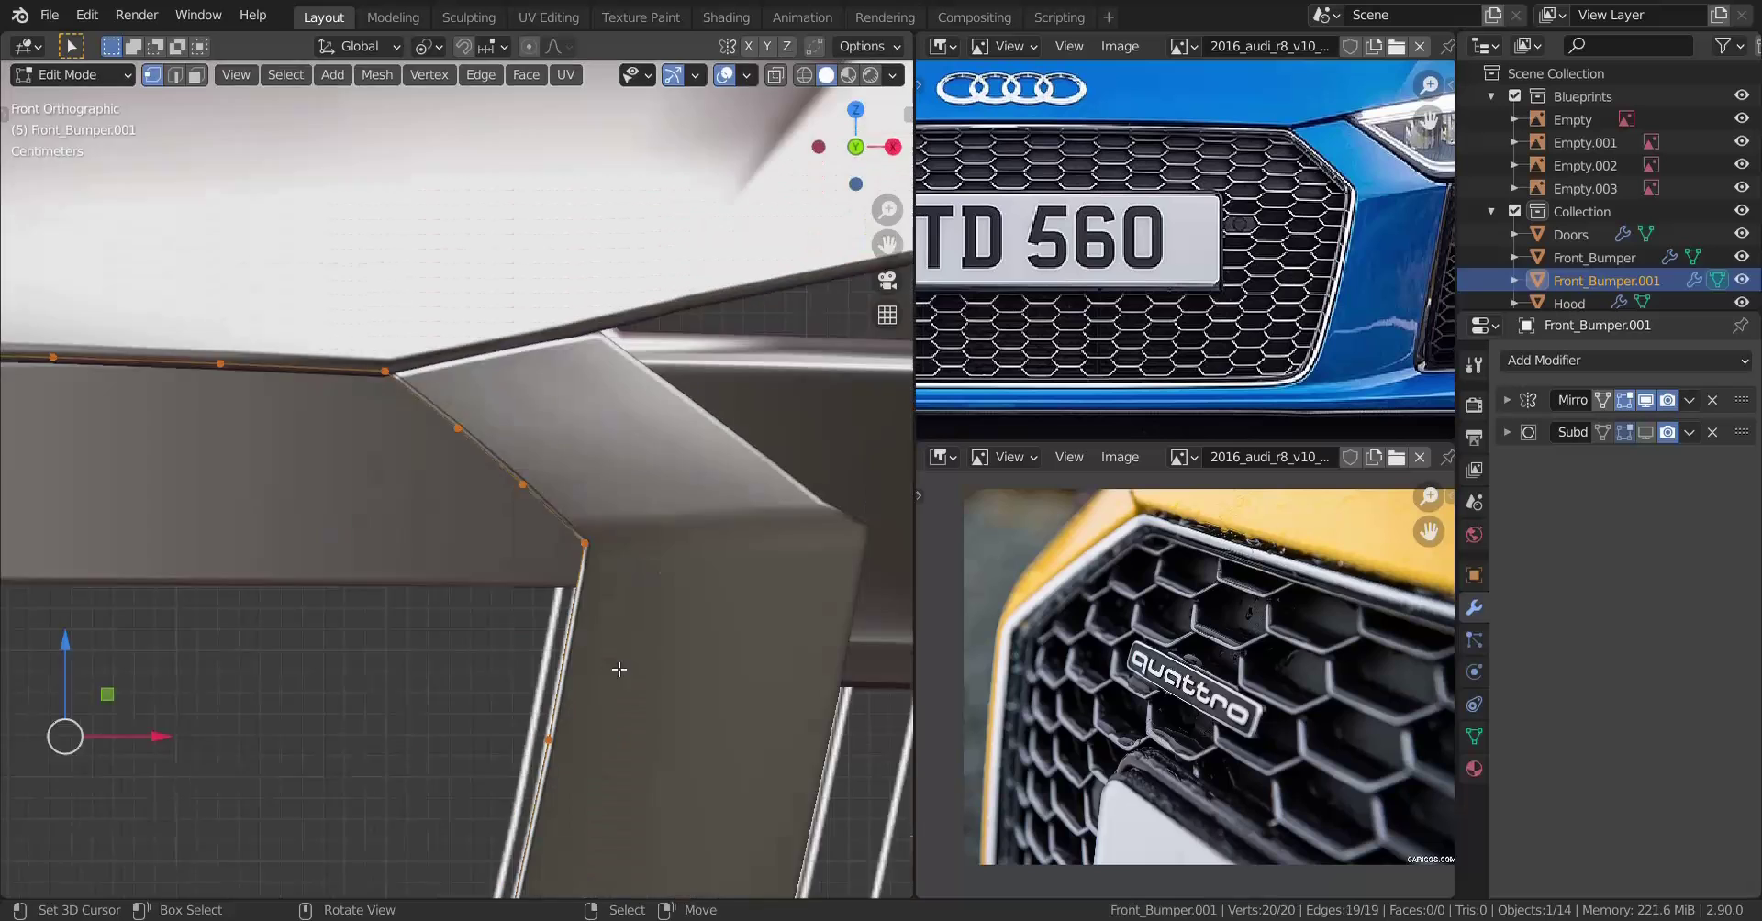
pyautogui.scroll(-2, 620, 670)
pyautogui.keyDown('shift'); pyautogui.moveTo(579, 680); pyautogui.dragTo(625, 421, button='middle'); pyautogui.keyUp('shift')
pyautogui.keyDown('shift'); pyautogui.moveTo(607, 588); pyautogui.dragTo(650, 408, button='middle'); pyautogui.keyUp('shift')
pyautogui.scroll(6, 650, 407)
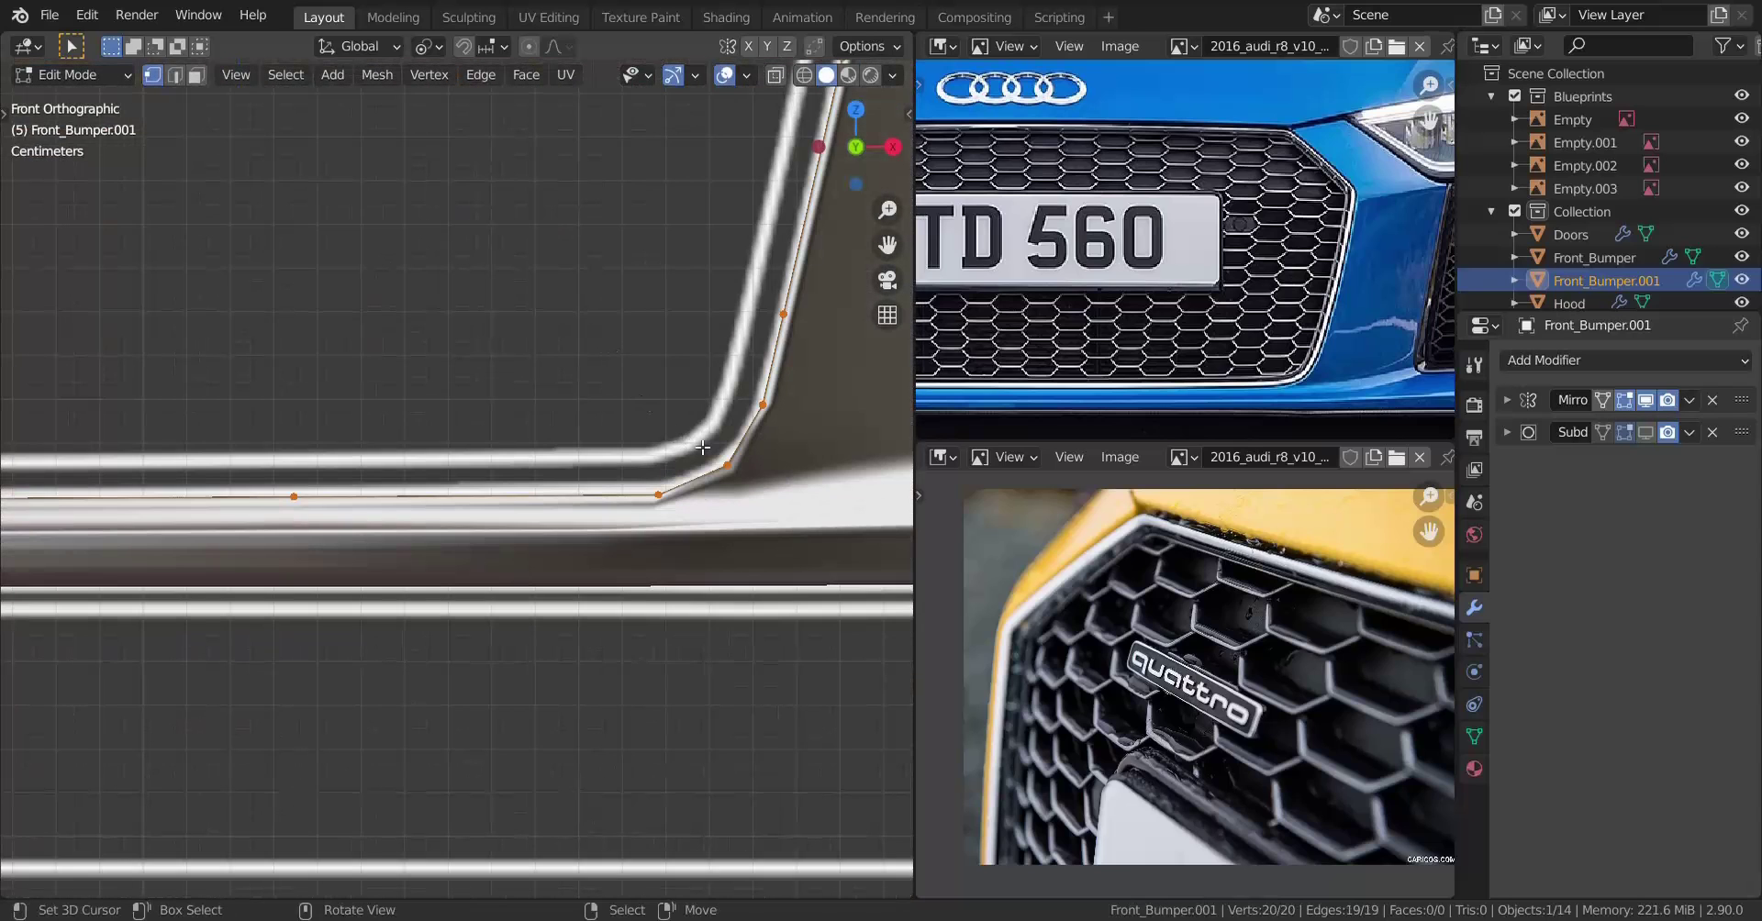
pyautogui.scroll(-3, 683, 448)
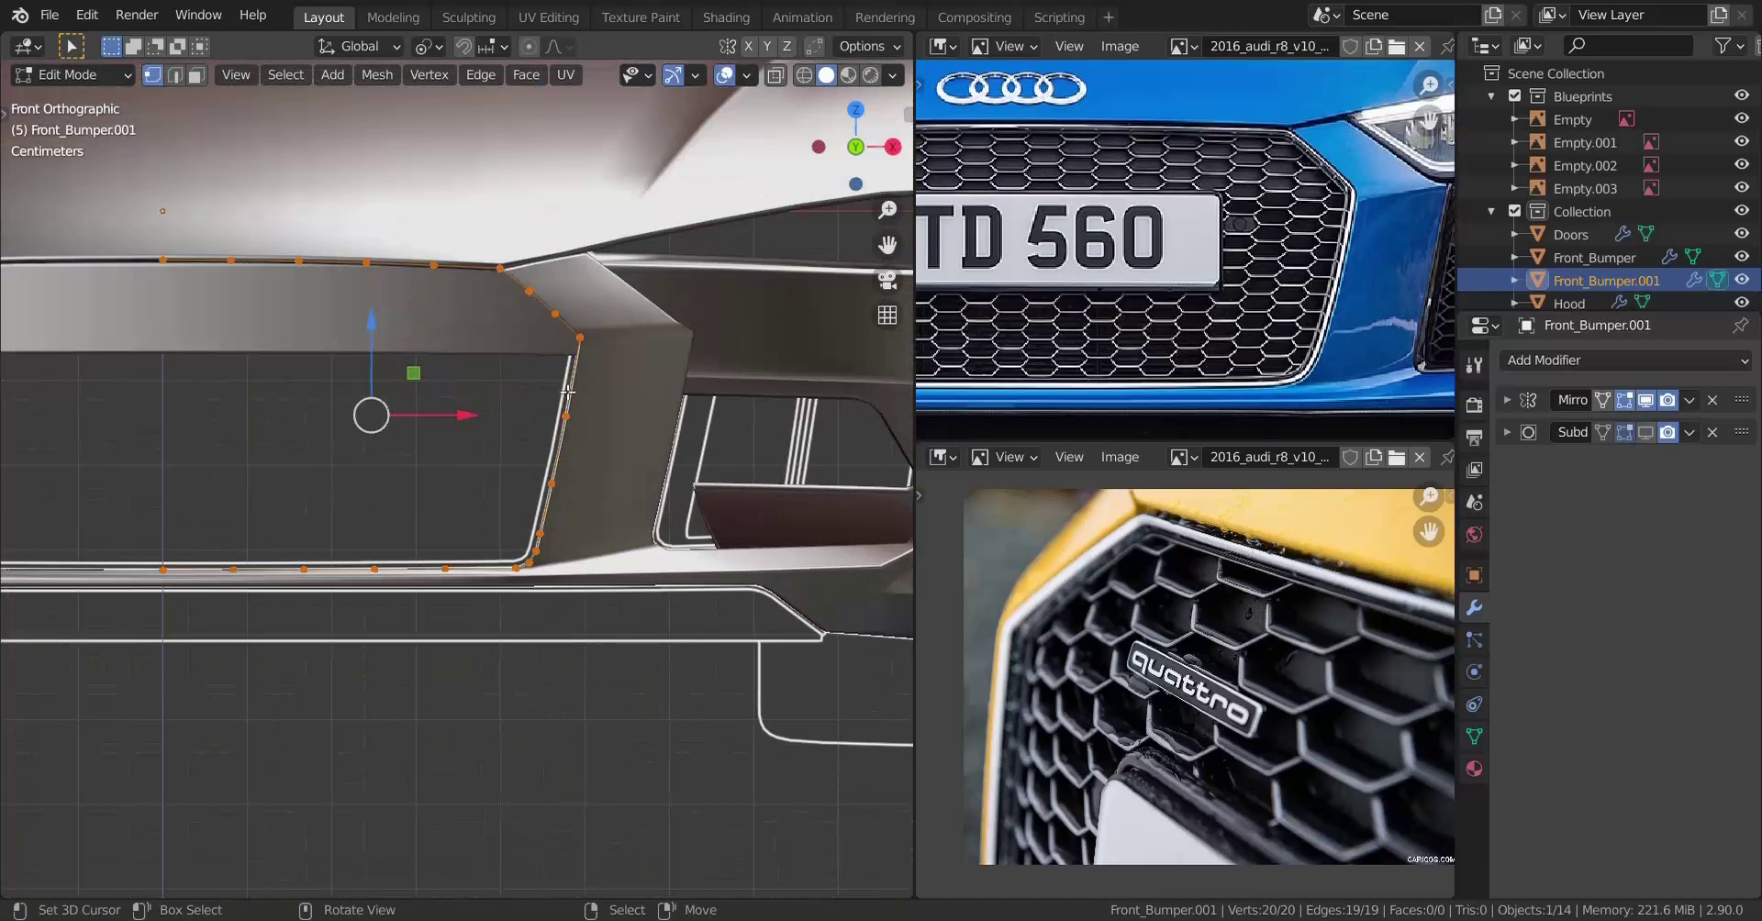
pyautogui.scroll(2, 568, 391)
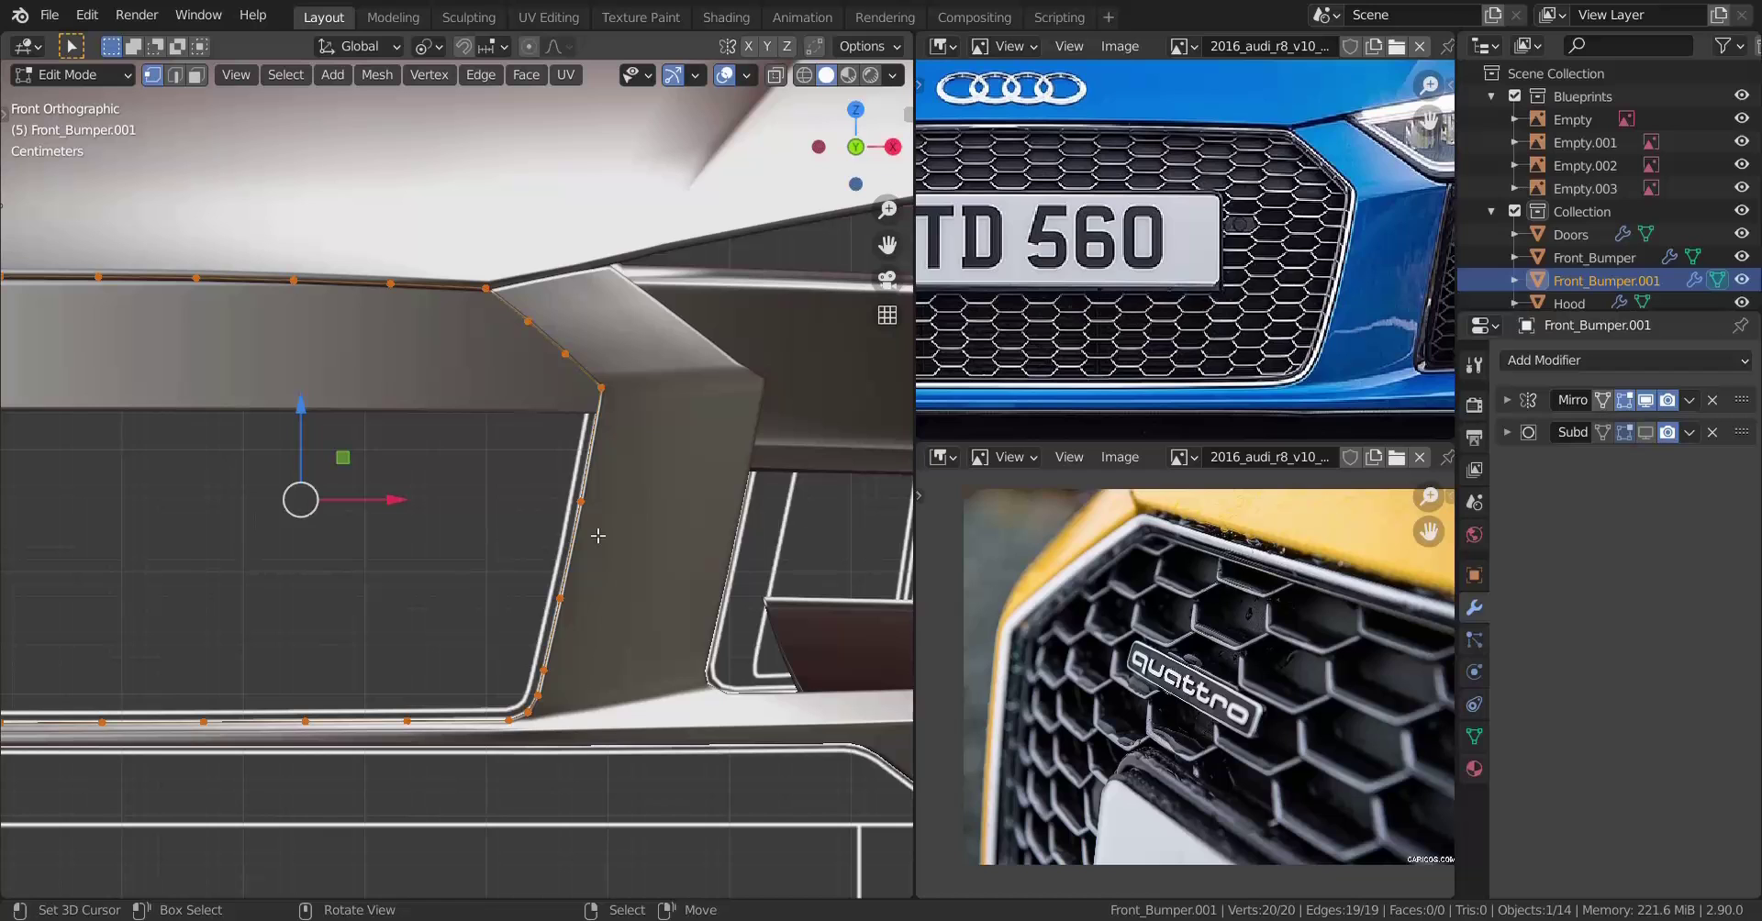
pyautogui.press('f')
pyautogui.scroll(3, 595, 478)
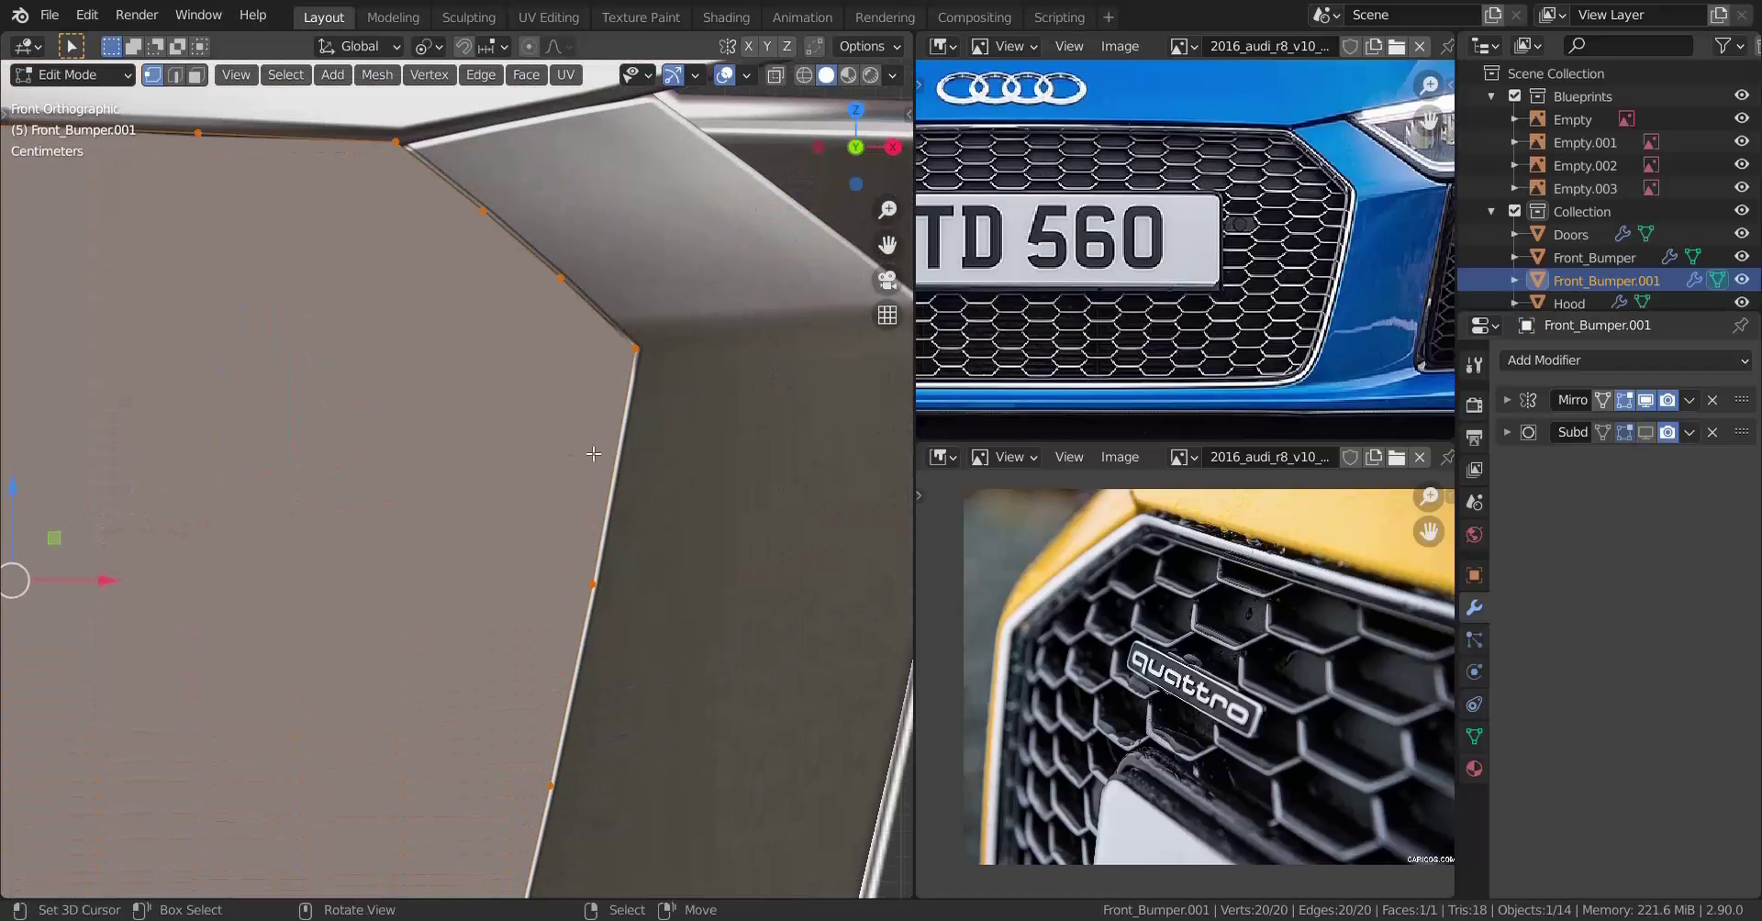
# Inset the grille face by about 0.0026 m to create a thin gap border along the opening
pyautogui.press('i')
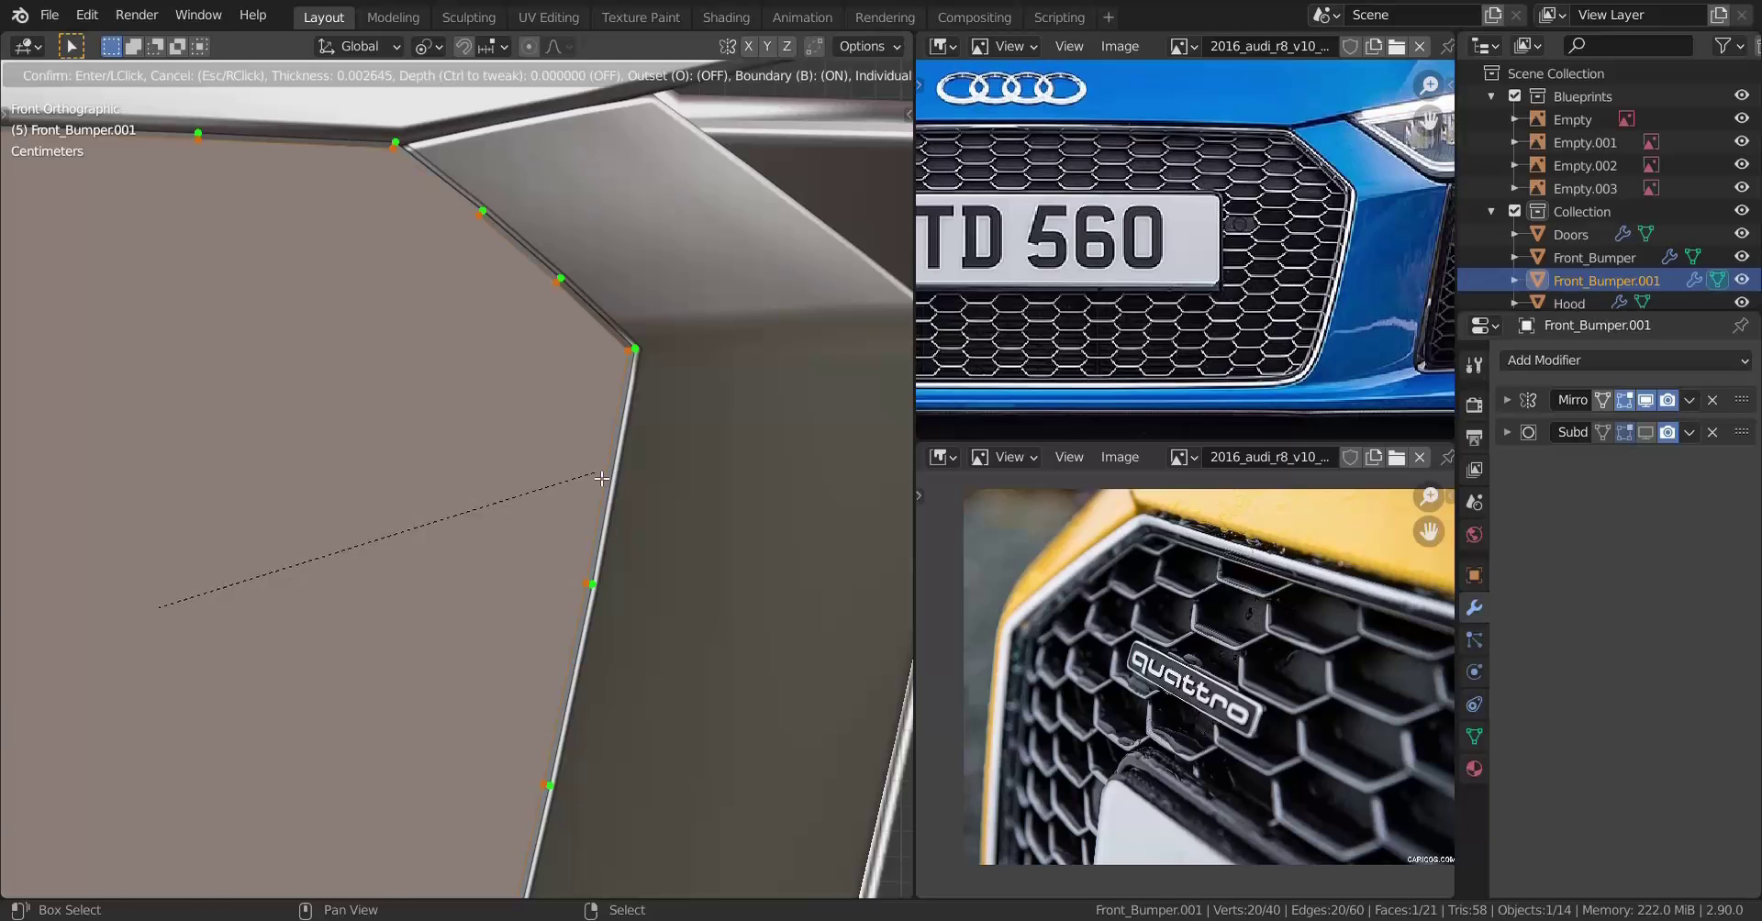
pyautogui.click(601, 478)
pyautogui.press('z')
pyautogui.press('z')
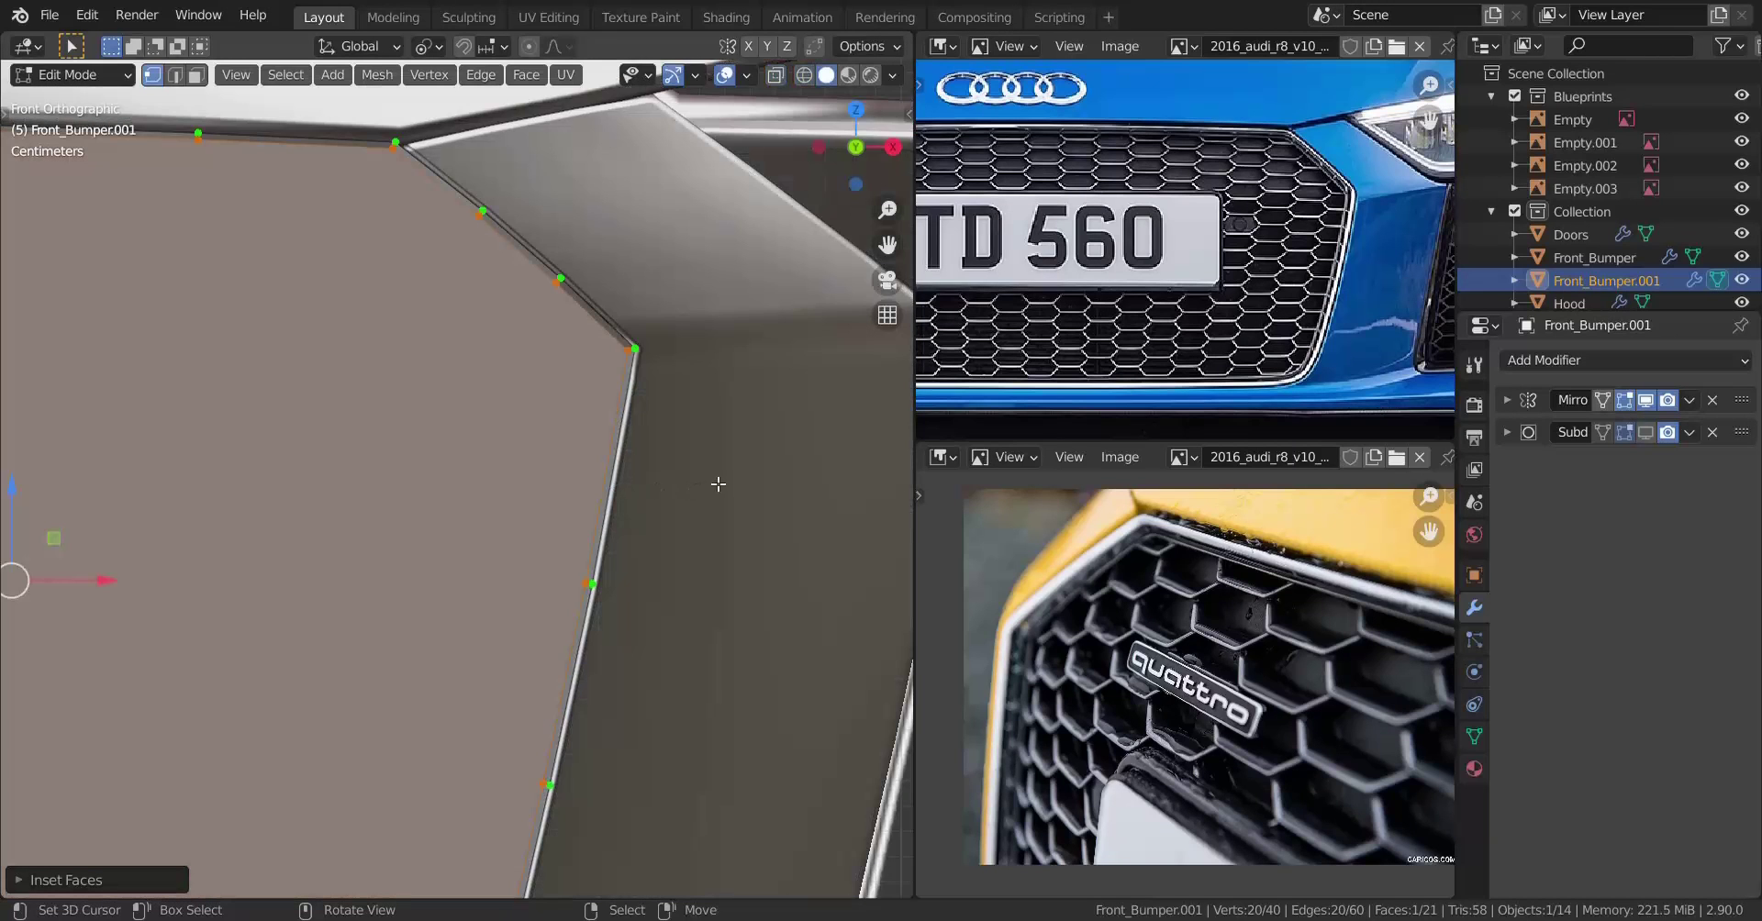
# Try a second inset of the grille face by about 0.012 m and check it in wireframe shading
pyautogui.press('i')
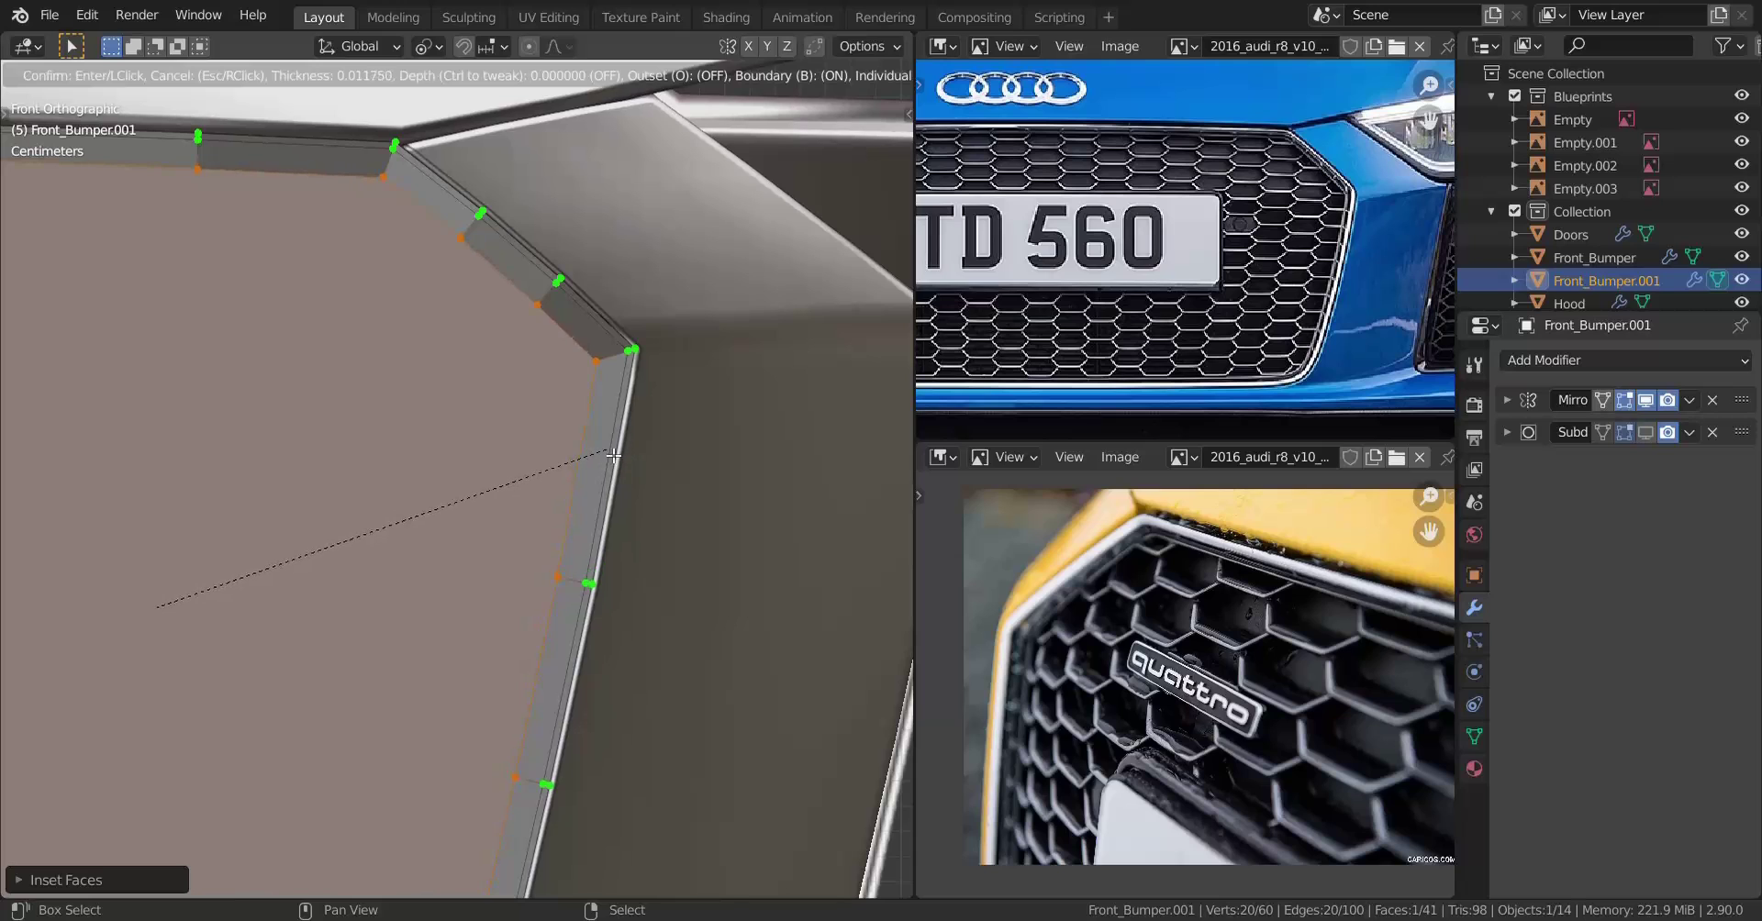
pyautogui.click(612, 456)
pyautogui.hotkey('alt', 'z')
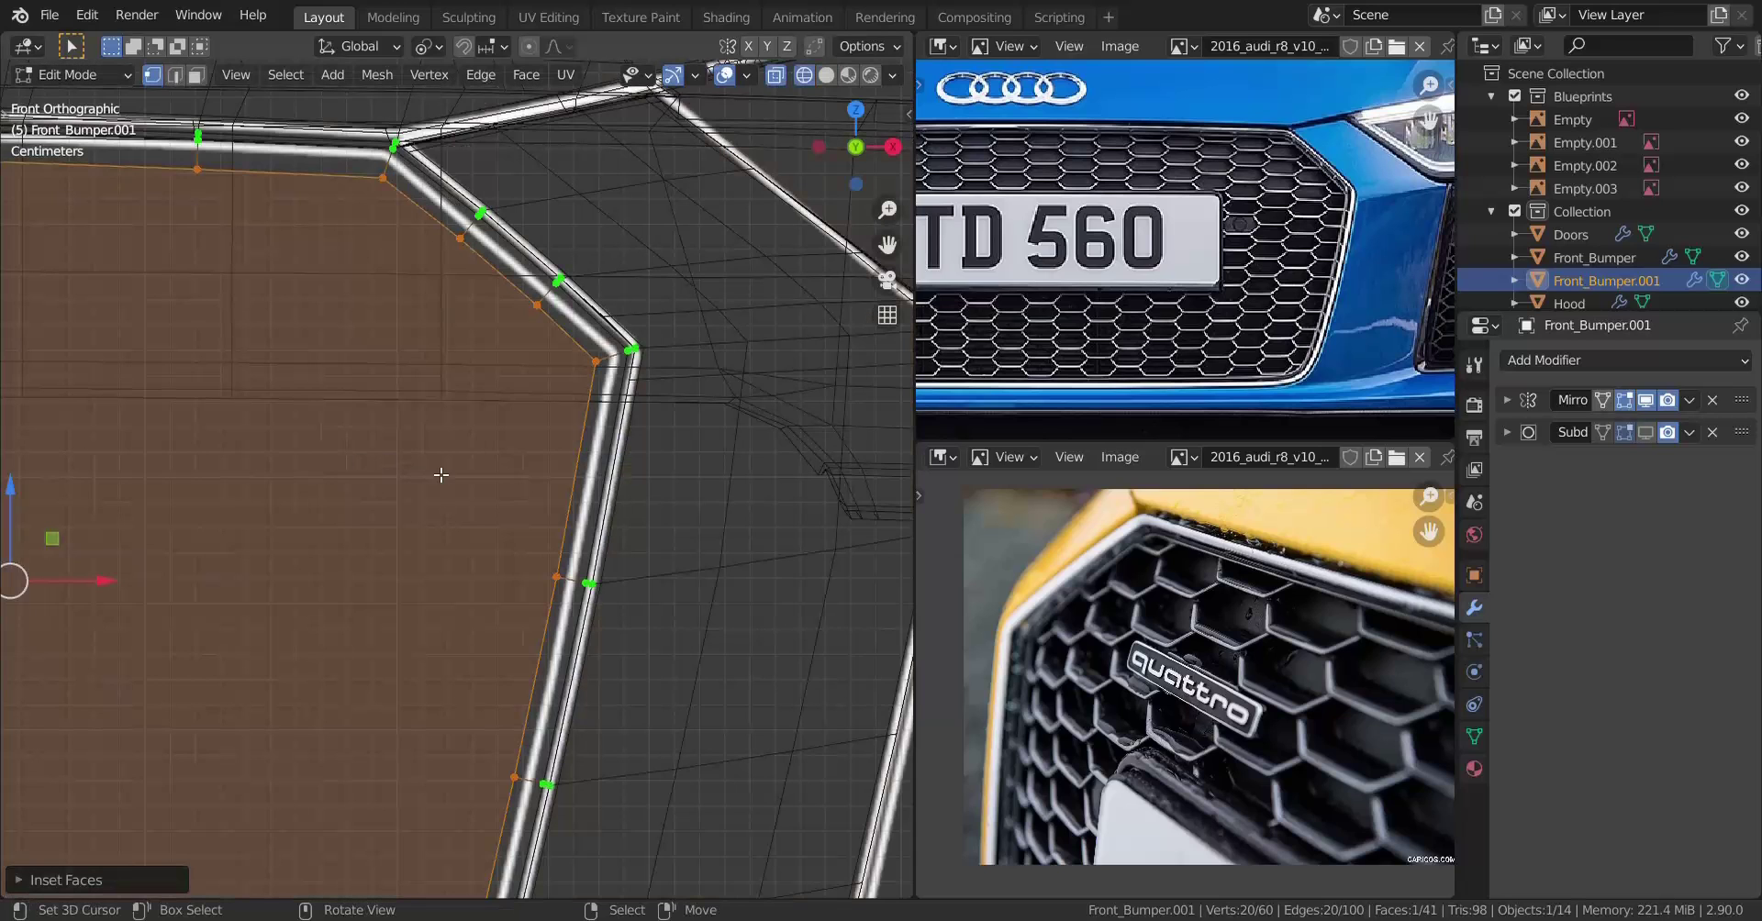
pyautogui.hotkey('alt', 'z')
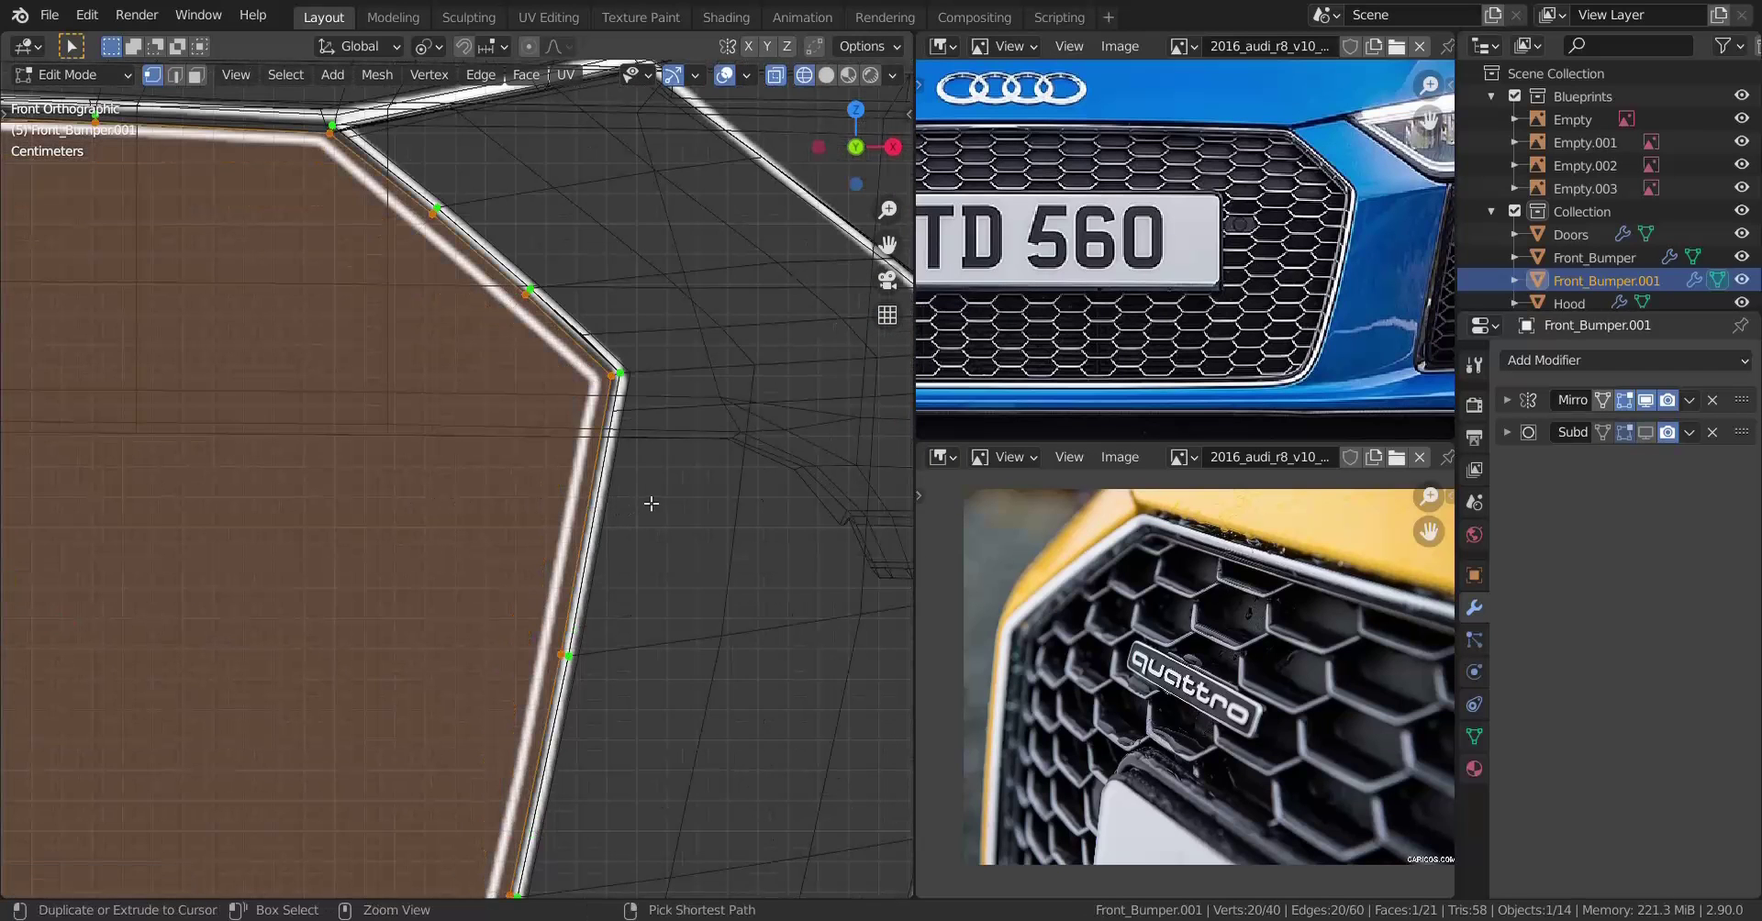
# Inset the grille face again by about 0.01 m and delete the inner face to leave an open ring
pyautogui.press('i')
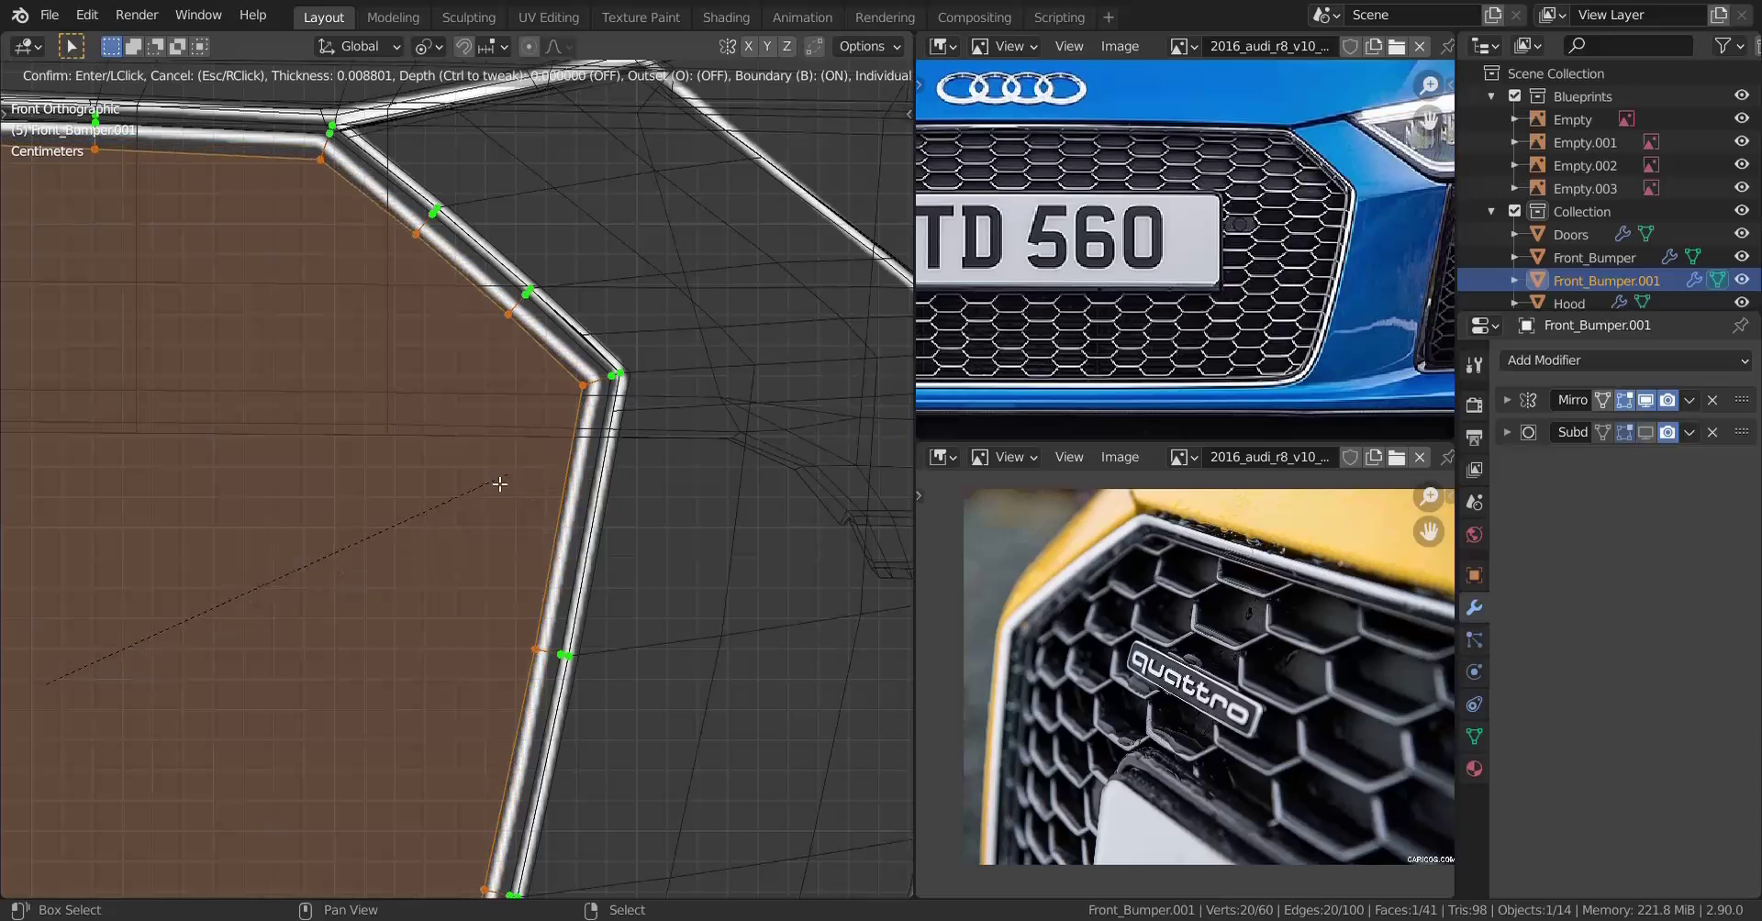
pyautogui.click(472, 493)
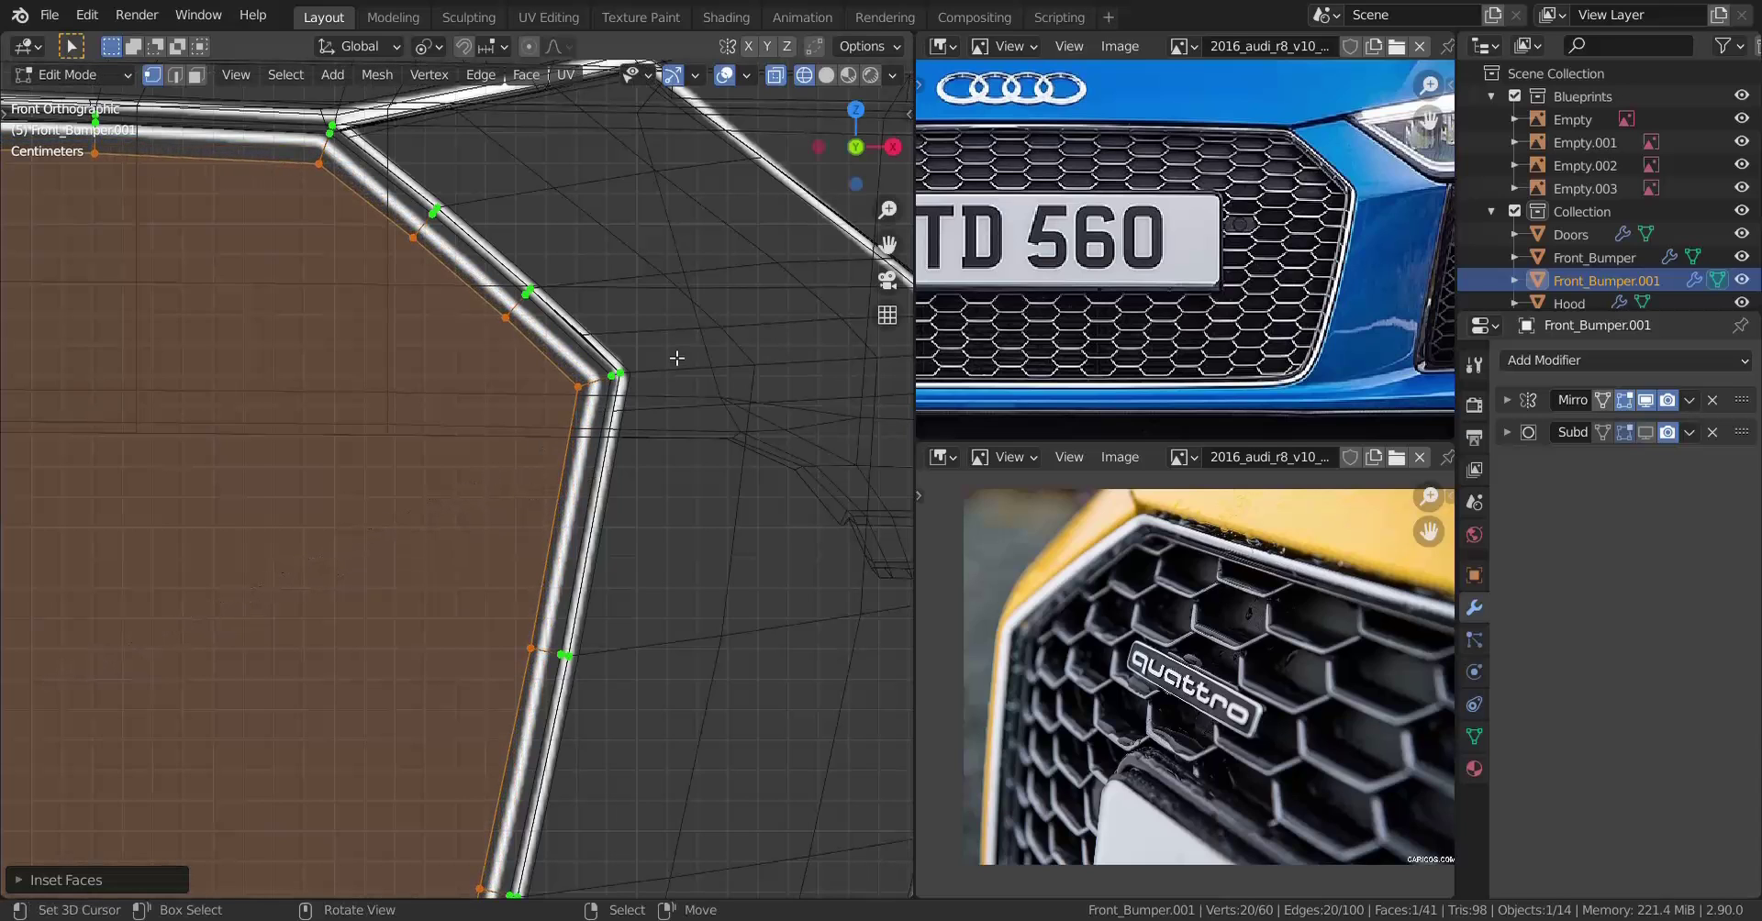
pyautogui.press('x')
pyautogui.click(640, 330)
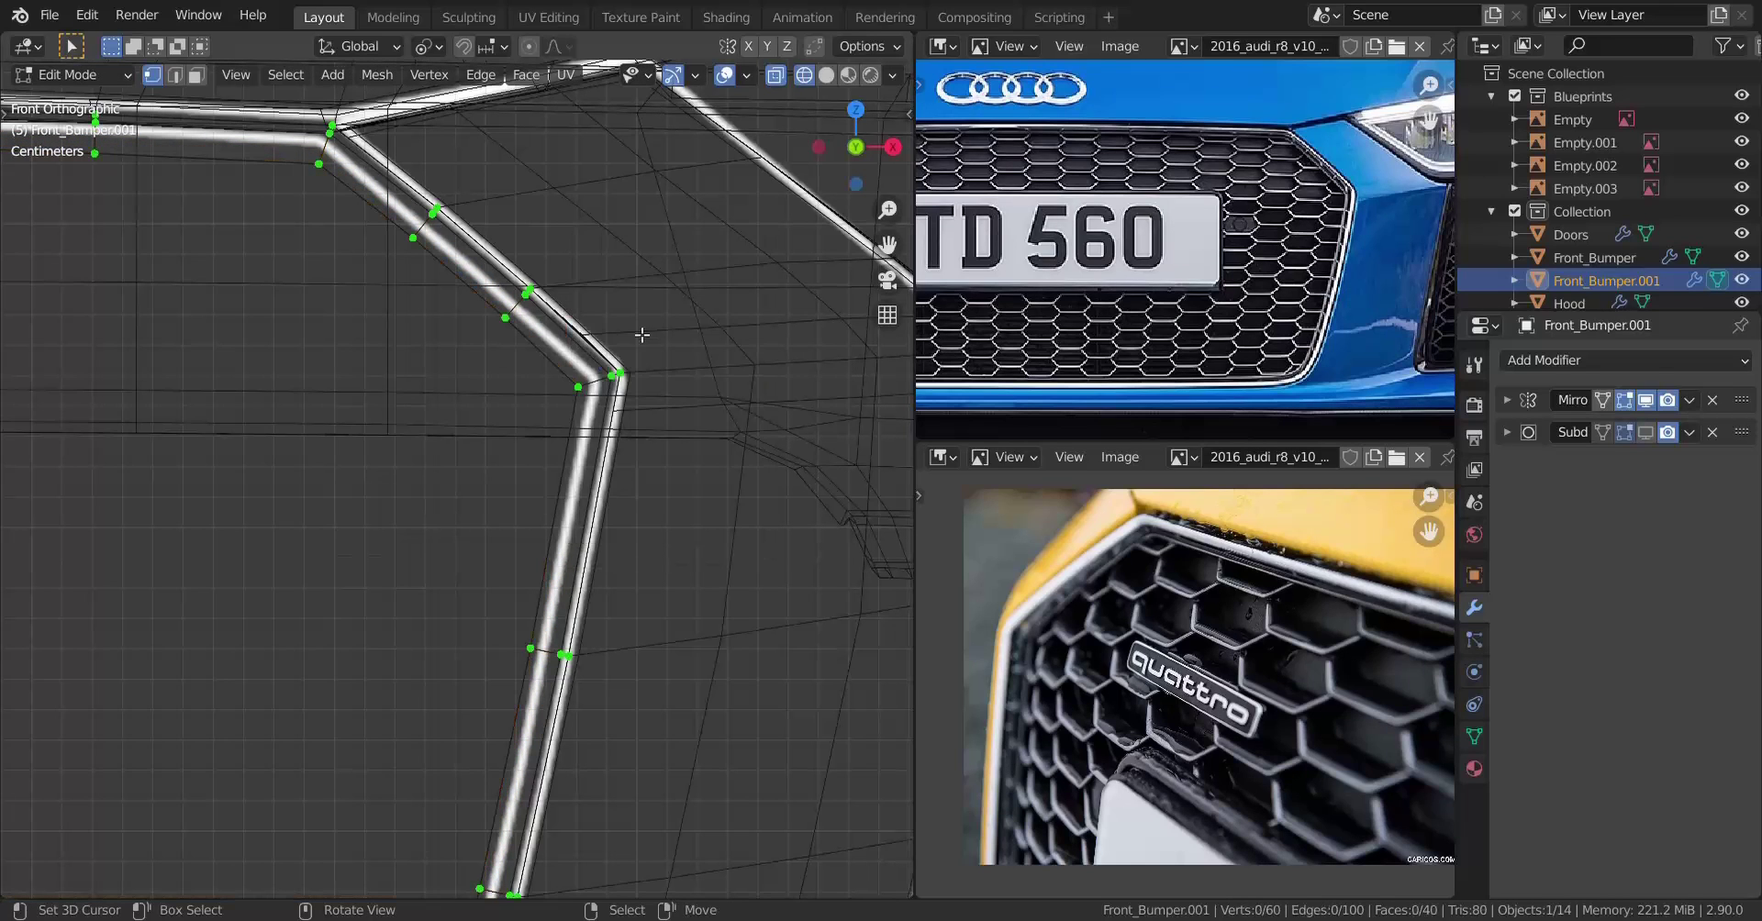
# Delete the vertices of the ring's outermost edge loop and return to solid shading
pyautogui.keyDown('alt'); pyautogui.click(565, 298); pyautogui.keyUp('alt')
pyautogui.press('x')
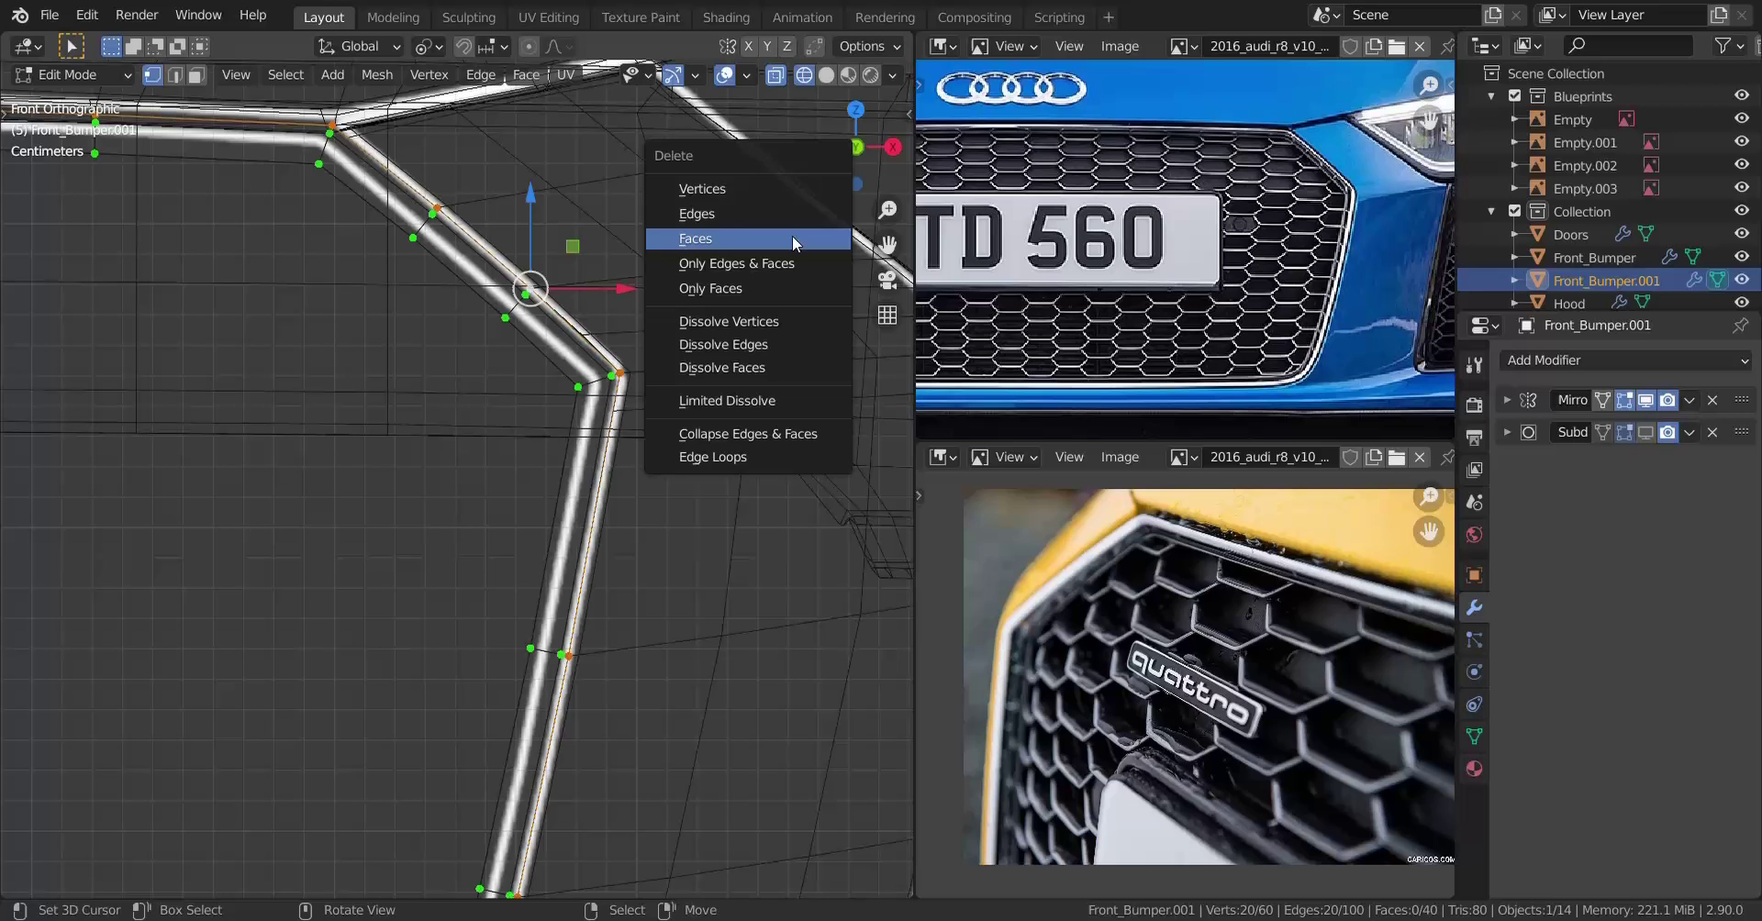
pyautogui.click(758, 190)
pyautogui.hotkey('shift', 'z')
# Move the whole ring slightly along the Y axis in side view to sit against the bumper edge
pyautogui.scroll(-4, 610, 456)
pyautogui.press('Tab')
pyautogui.moveTo(511, 470)
pyautogui.mouseDown(button='middle')
pyautogui.moveTo(319, 515)
pyautogui.moveTo(460, 515)
pyautogui.moveTo(444, 515)
pyautogui.mouseUp(button='middle')
pyautogui.press('Tab')
pyautogui.press('KP_3')
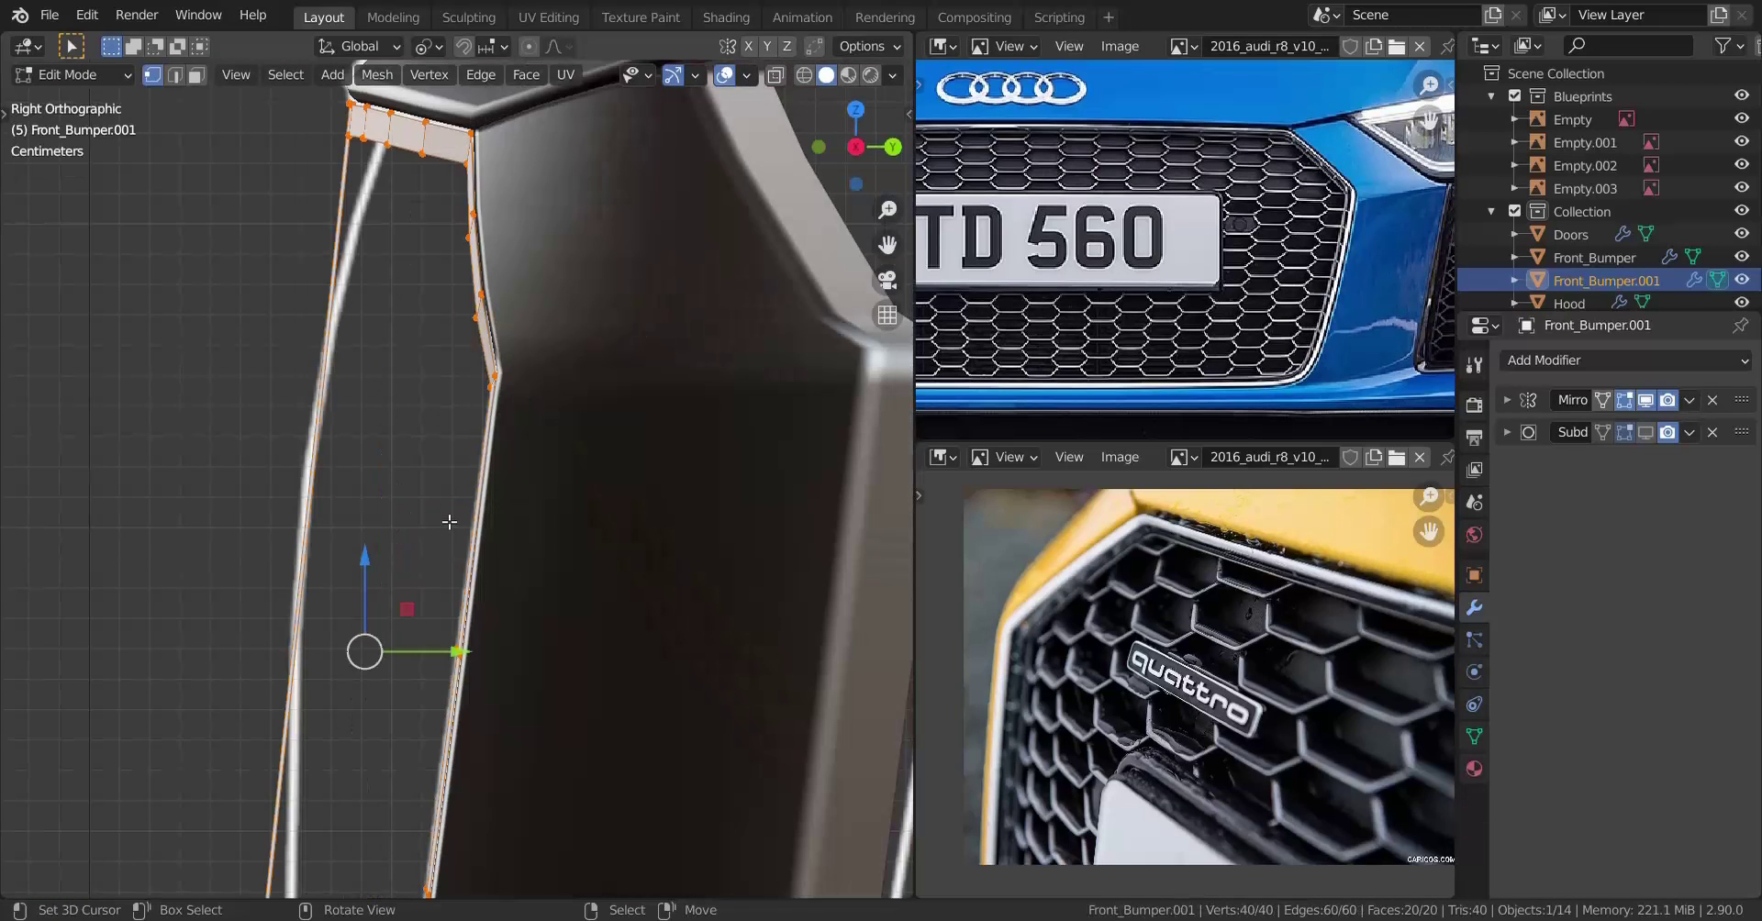
pyautogui.press('g')
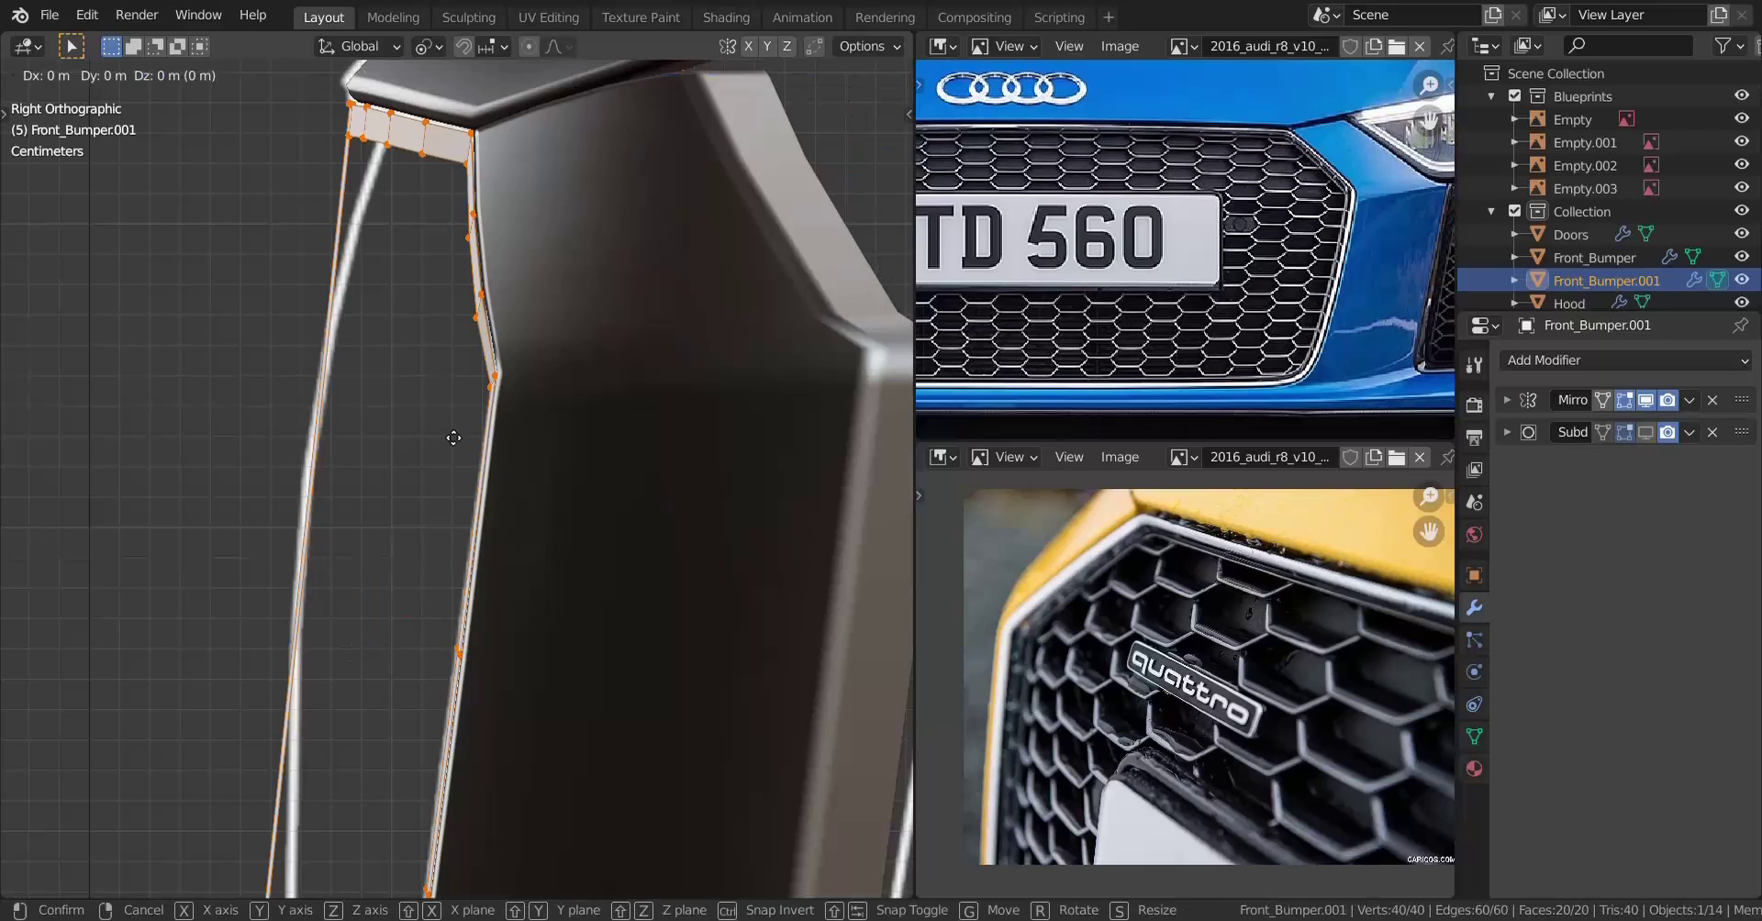
pyautogui.press('y')
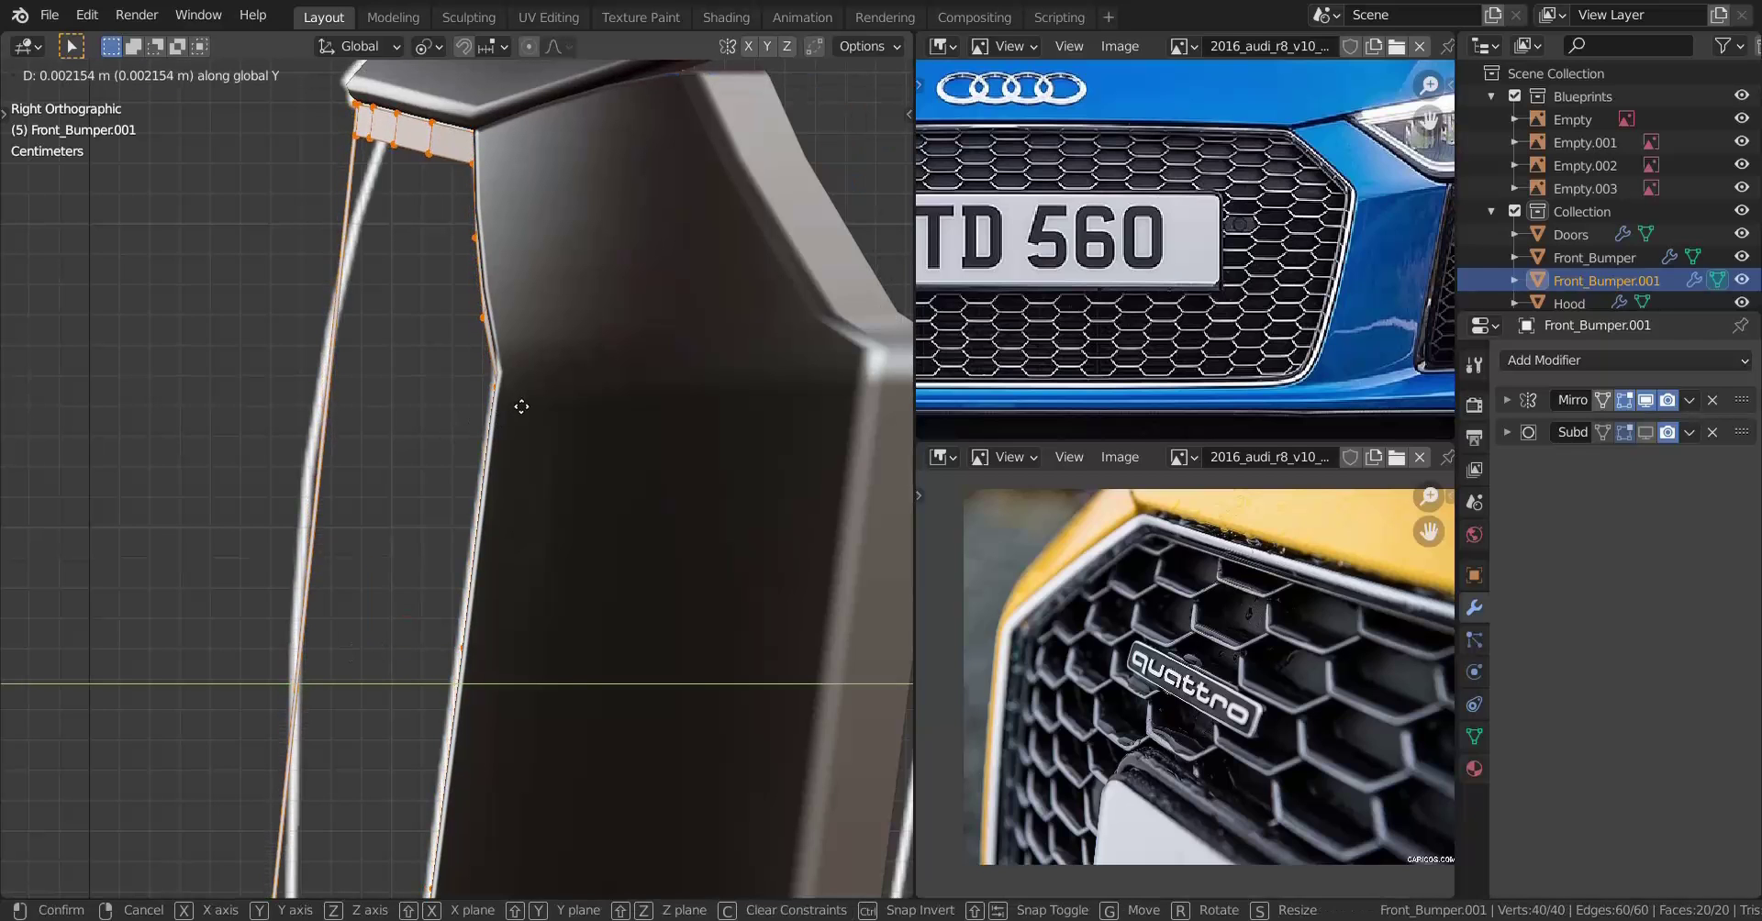
pyautogui.click(351, 474)
# Cut the surplus vertical strip at the grille's mirror centre and delete its new vertices
pyautogui.moveTo(350, 474); pyautogui.dragTo(514, 523, button='middle')
pyautogui.keyDown('shift'); pyautogui.moveTo(221, 523); pyautogui.dragTo(334, 449, button='middle'); pyautogui.keyUp('shift')
pyautogui.hotkey('ctrl', 'r')
pyautogui.click(306, 427)
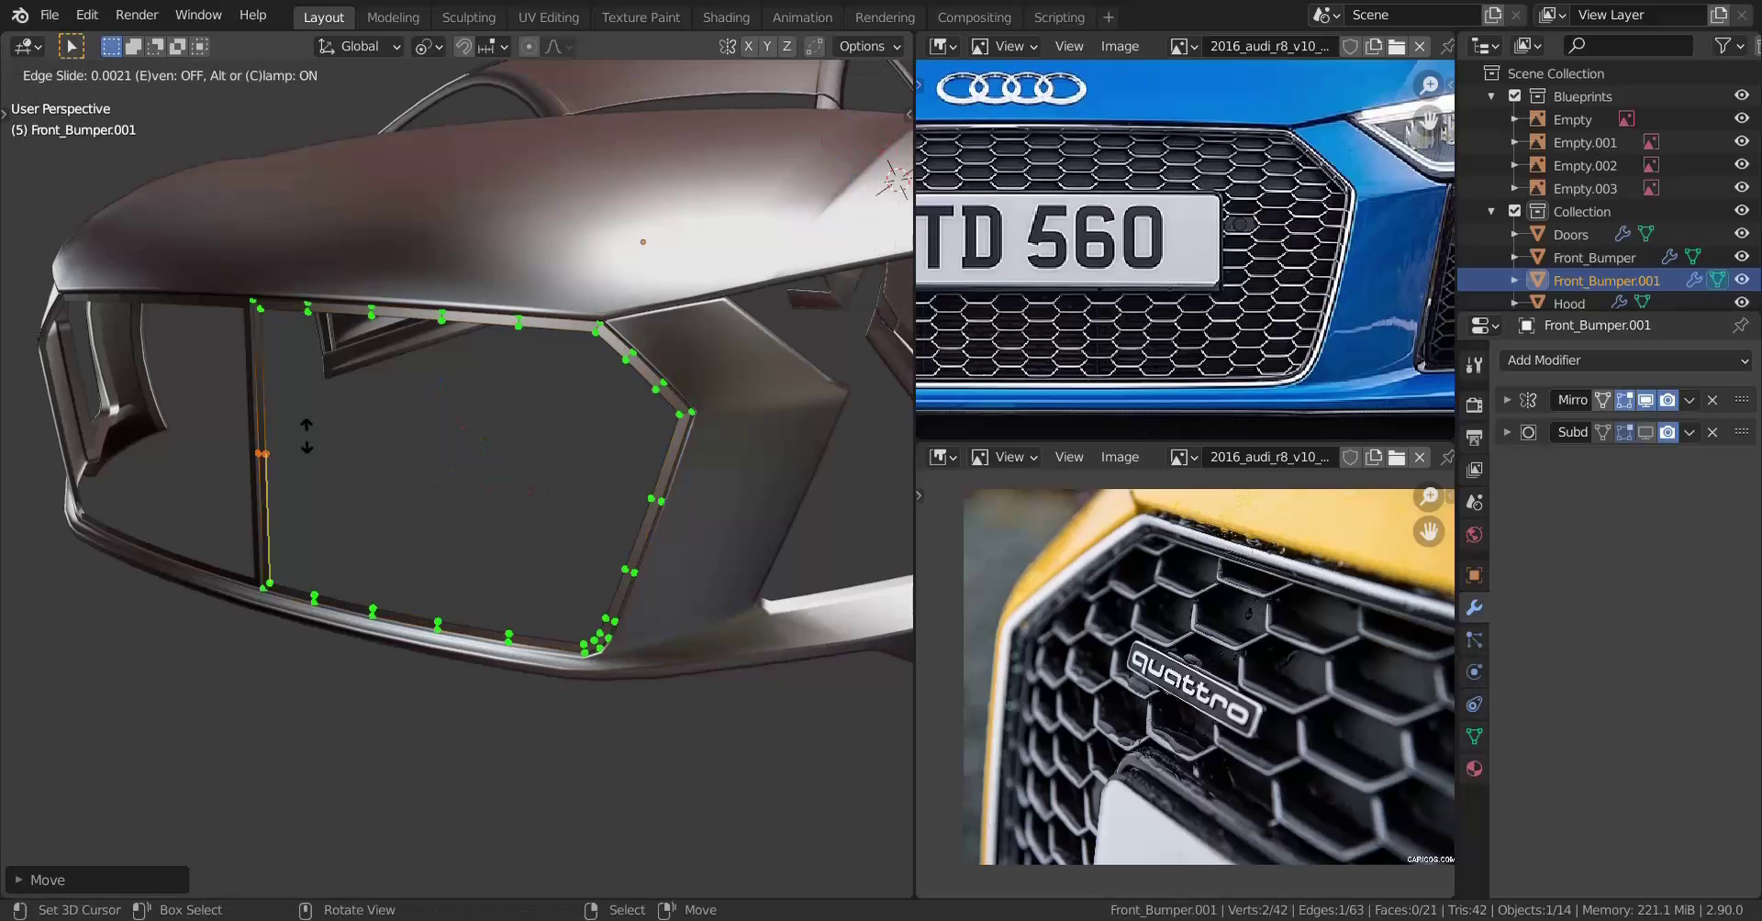
pyautogui.click(308, 425)
pyautogui.press('x')
pyautogui.click(413, 396)
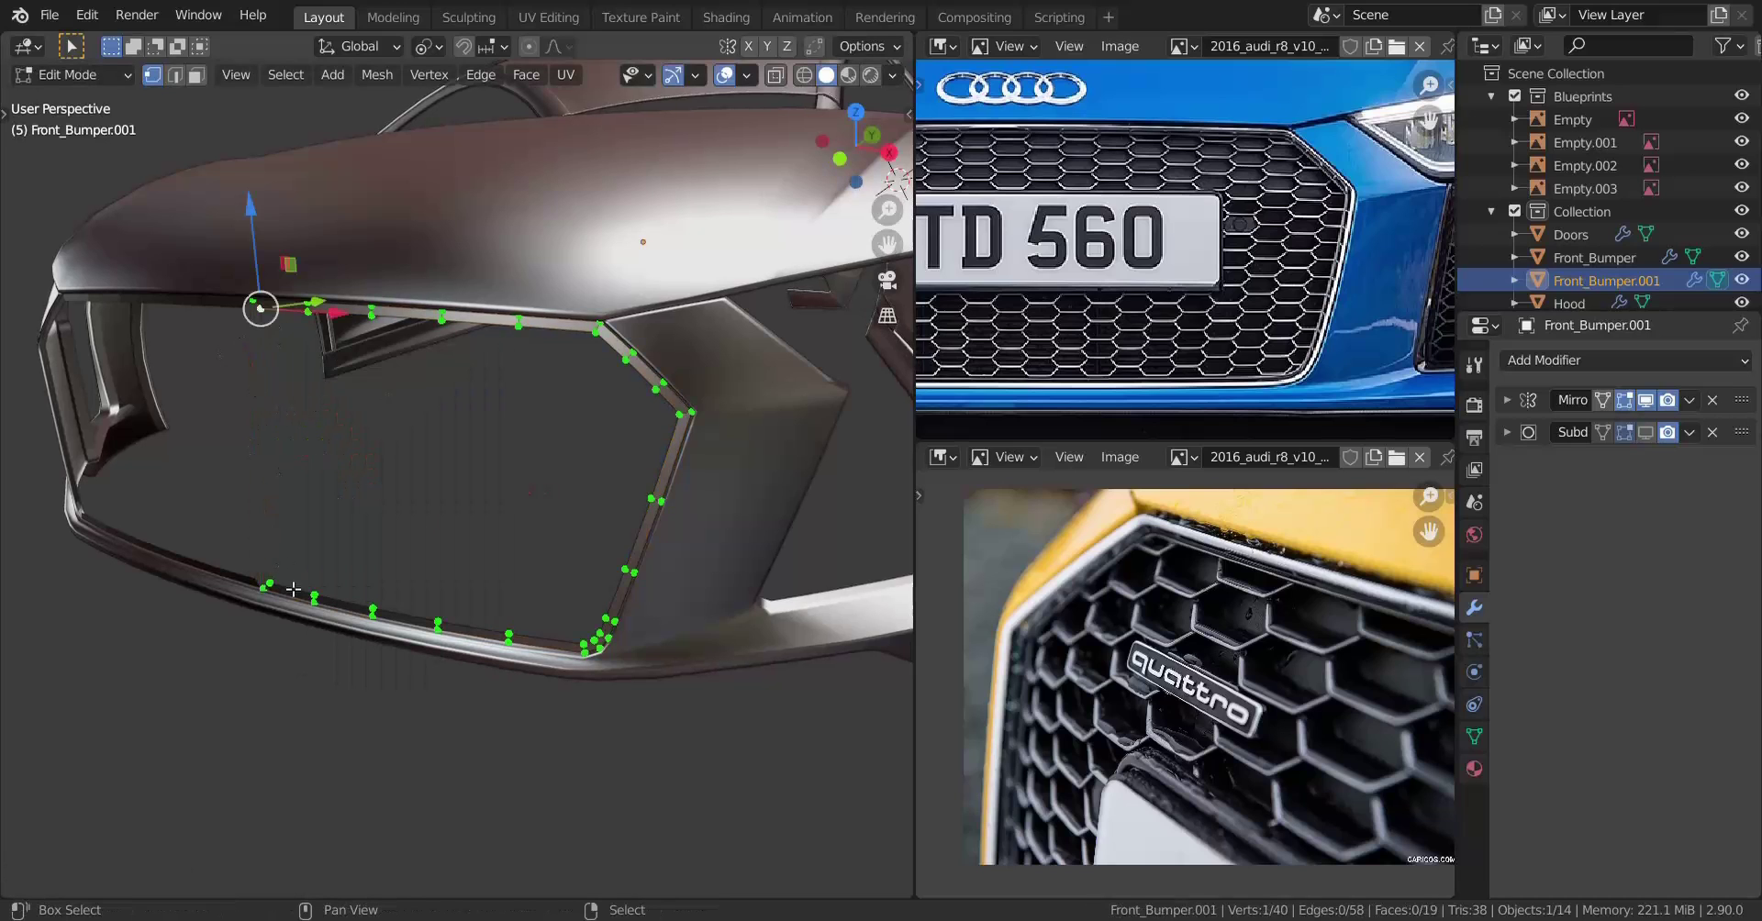
# Move the ring's two inner centre vertices along the X axis onto the mirror line
pyautogui.keyDown('shift'); pyautogui.click(272, 561); pyautogui.keyUp('shift')
pyautogui.moveTo(360, 608); pyautogui.dragTo(310, 571)
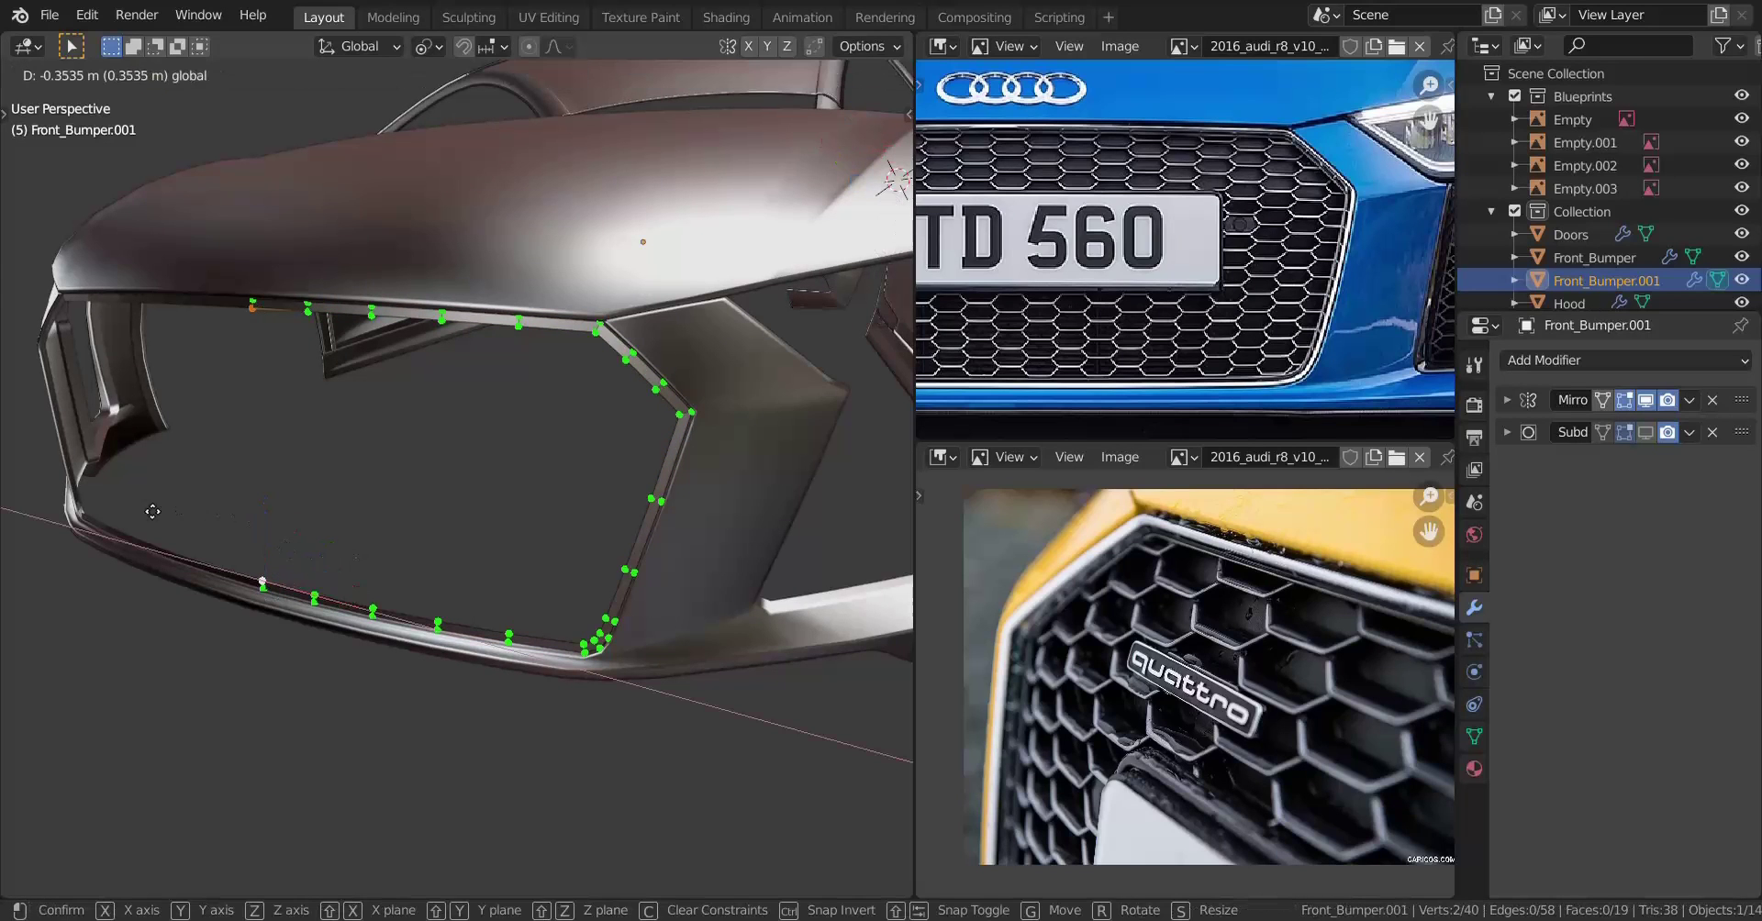
pyautogui.moveTo(62, 491); pyautogui.dragTo(59, 491)
# Inspect the ring's faces from close up along the side corners and around the opening
pyautogui.scroll(2, 385, 641)
pyautogui.moveTo(491, 647); pyautogui.dragTo(532, 457, button='middle')
pyautogui.click(579, 366)
pyautogui.moveTo(578, 367); pyautogui.dragTo(855, 389, button='middle')
pyautogui.keyDown('ctrl'); pyautogui.click(855, 389); pyautogui.keyUp('ctrl')
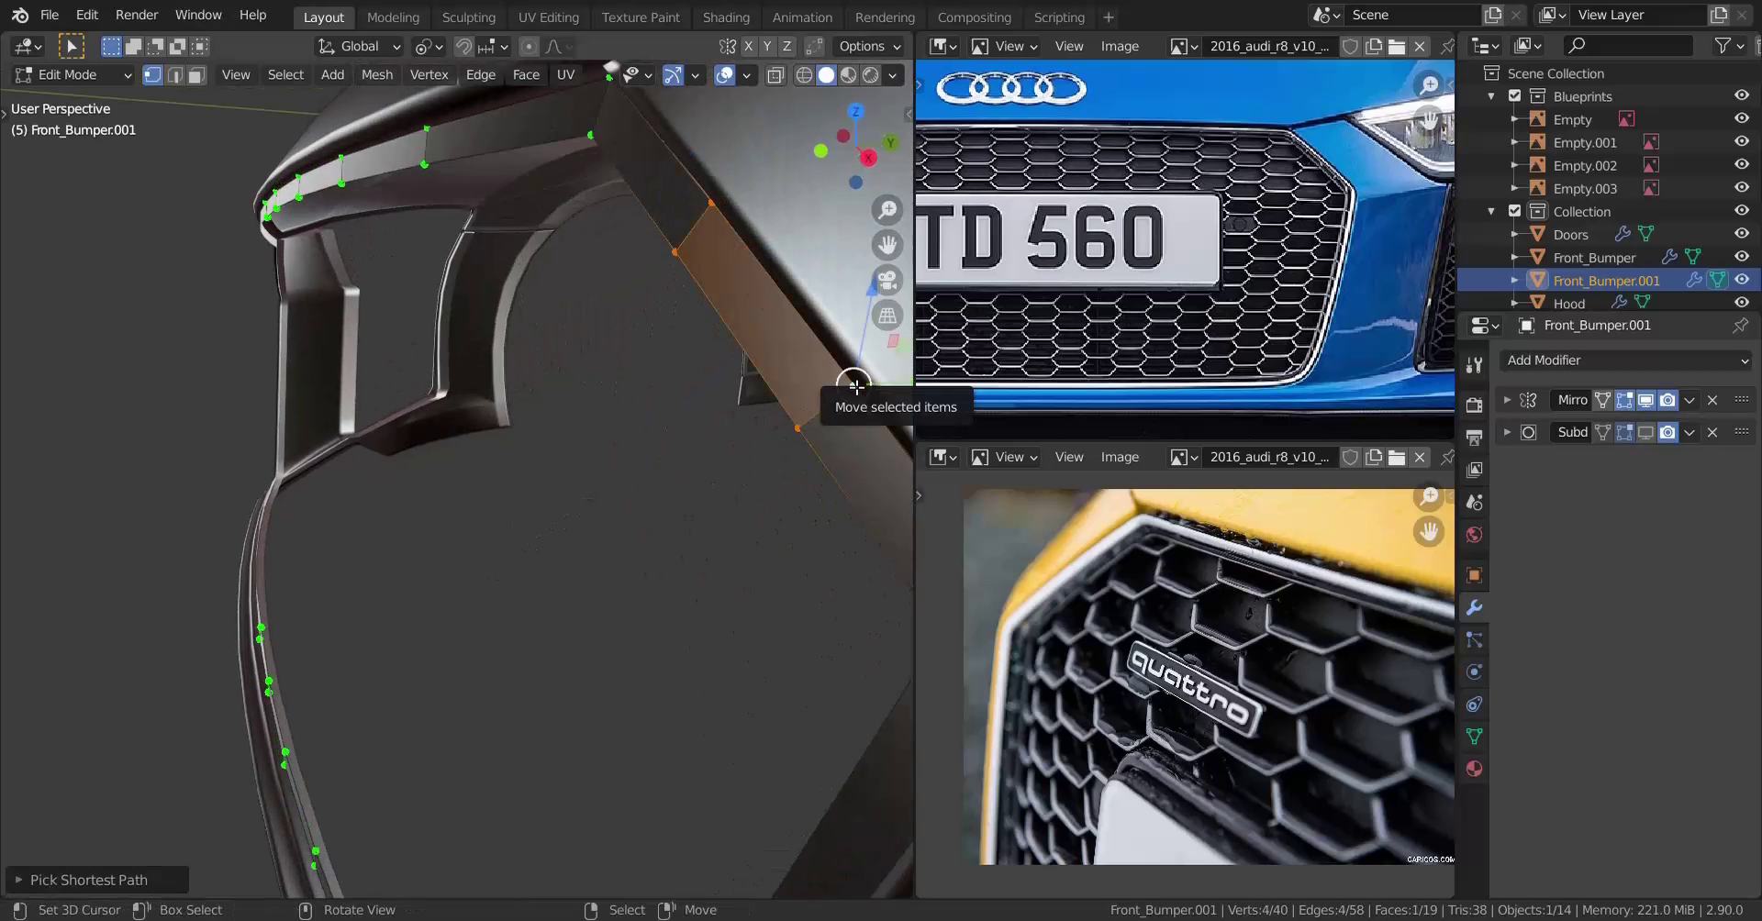
pyautogui.moveTo(849, 382); pyautogui.dragTo(513, 540, button='middle')
pyautogui.moveTo(421, 619); pyautogui.dragTo(461, 540, button='middle')
pyautogui.moveTo(395, 505); pyautogui.dragTo(323, 481)
pyautogui.scroll(-4, 327, 482)
pyautogui.moveTo(327, 486); pyautogui.dragTo(325, 604, button='middle')
# Extrude the whole ring about 0.07 m backward along global Y and delete the extruded end faces
pyautogui.press('a')
pyautogui.press('e')
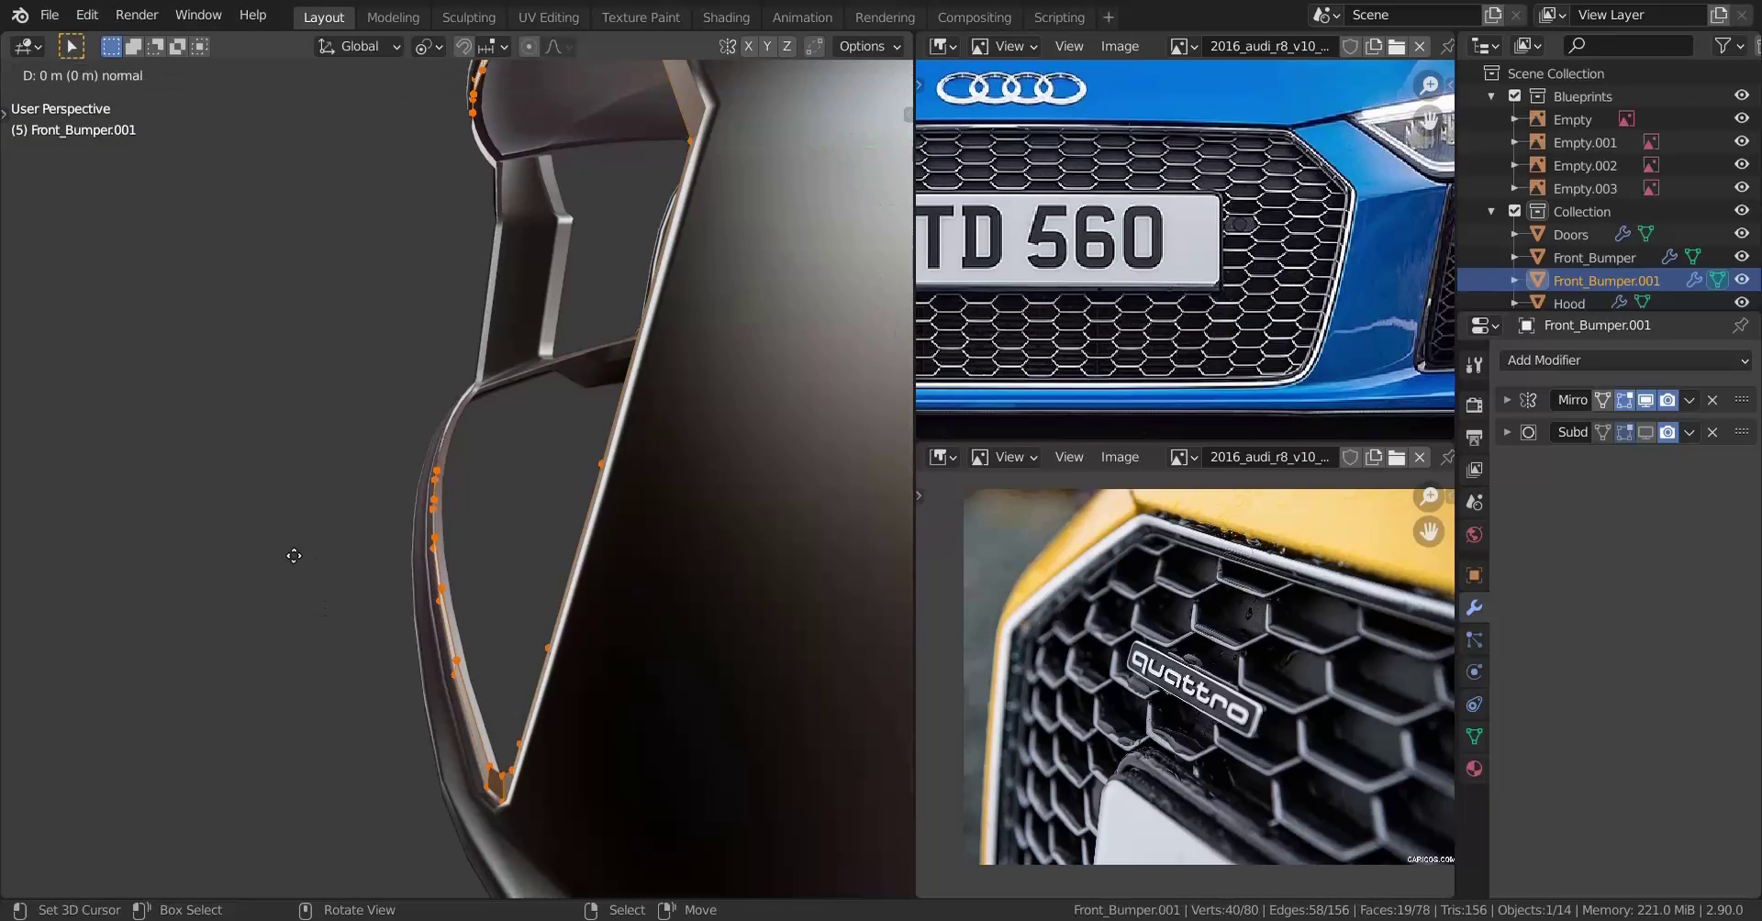
pyautogui.press('y')
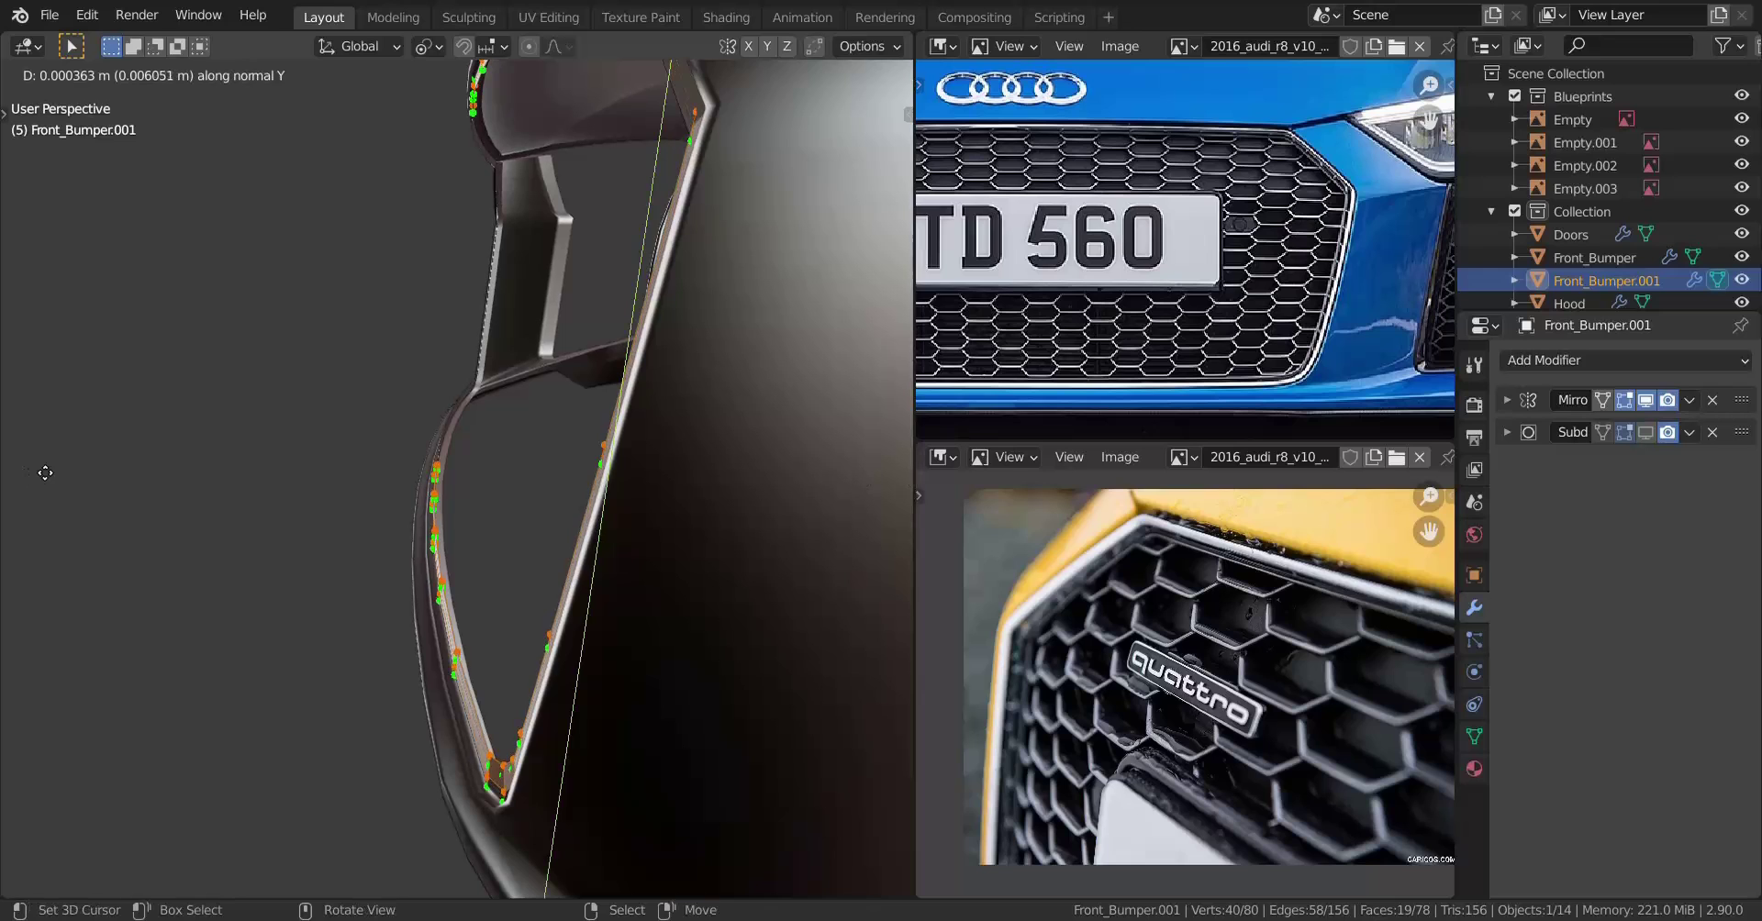
pyautogui.press('y')
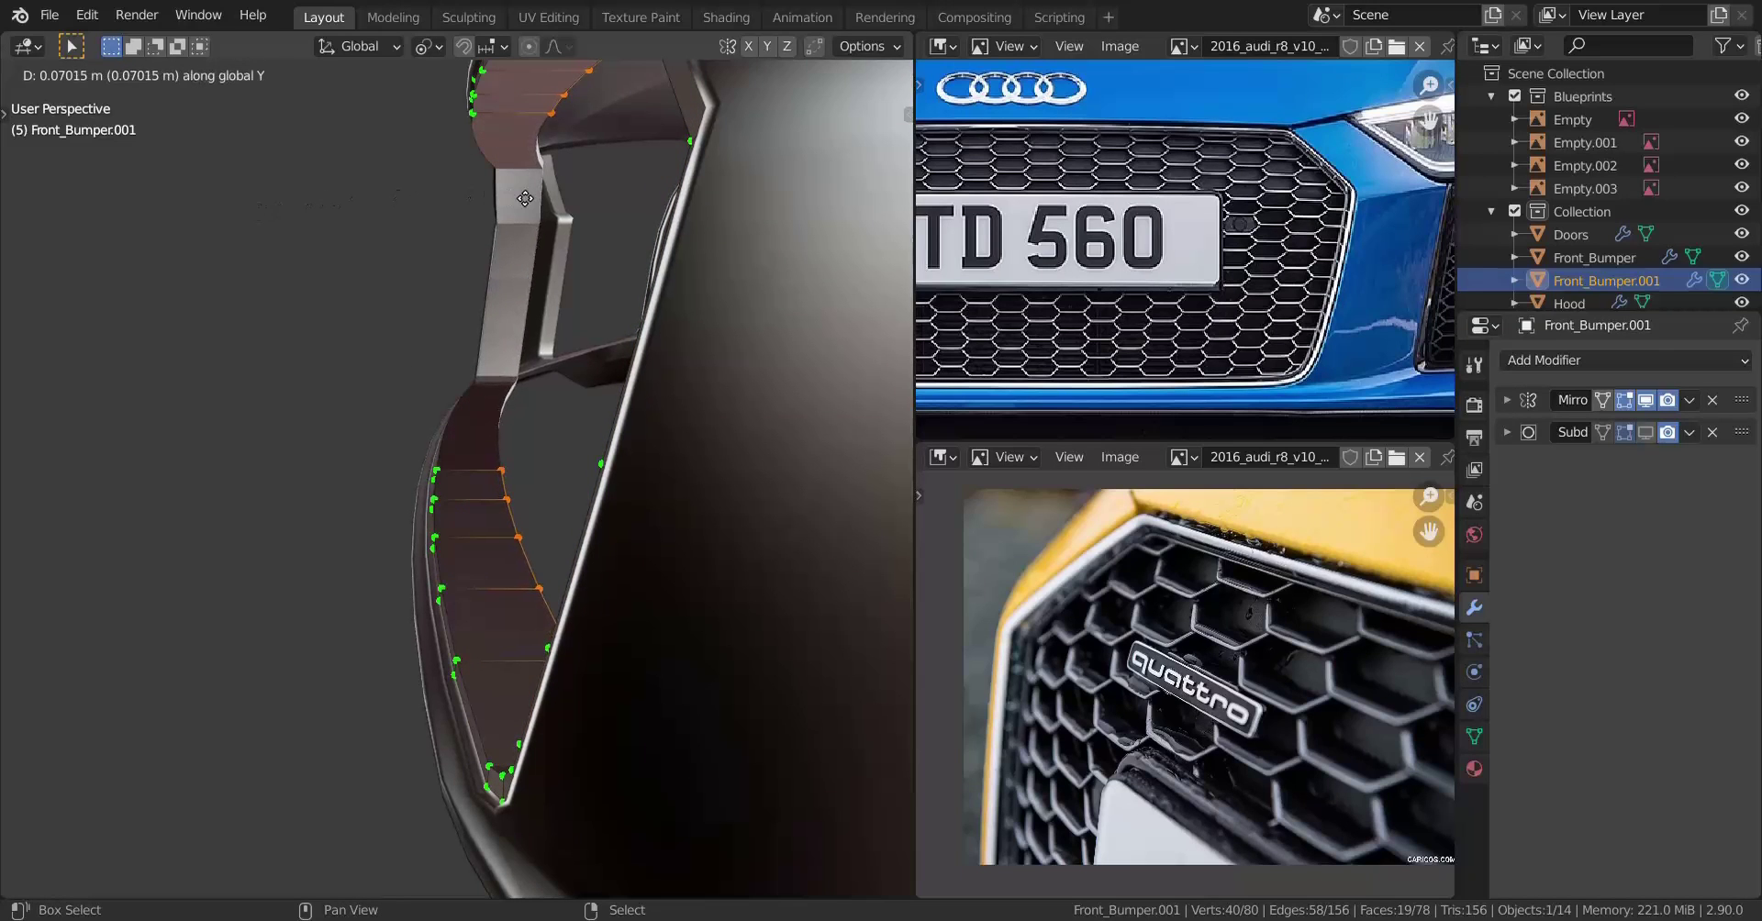
pyautogui.click(525, 199)
pyautogui.moveTo(525, 198); pyautogui.dragTo(523, 478, button='middle')
pyautogui.press('x')
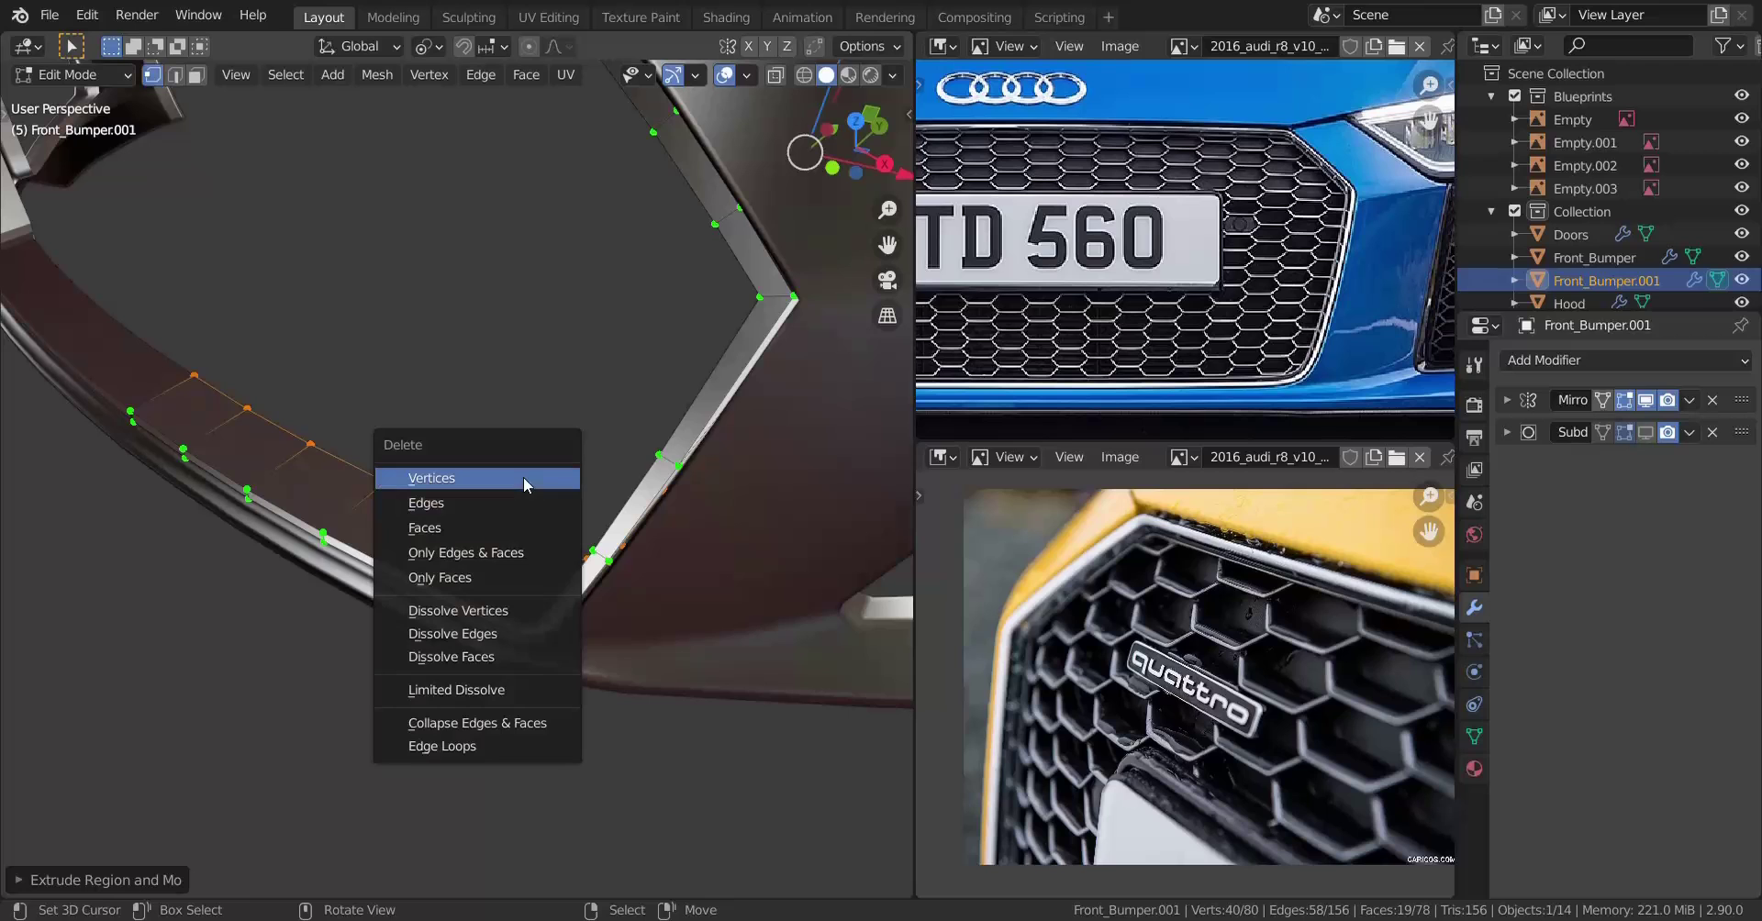
pyautogui.click(460, 530)
# Add two edge loops around the frame's front strip and move them about 0.0026 m forward along Y
pyautogui.moveTo(460, 530); pyautogui.dragTo(467, 444, button='middle')
pyautogui.hotkey('ctrl', 'r')
pyautogui.scroll(1, 564, 508)
pyautogui.click(564, 508)
pyautogui.rightClick(564, 508)
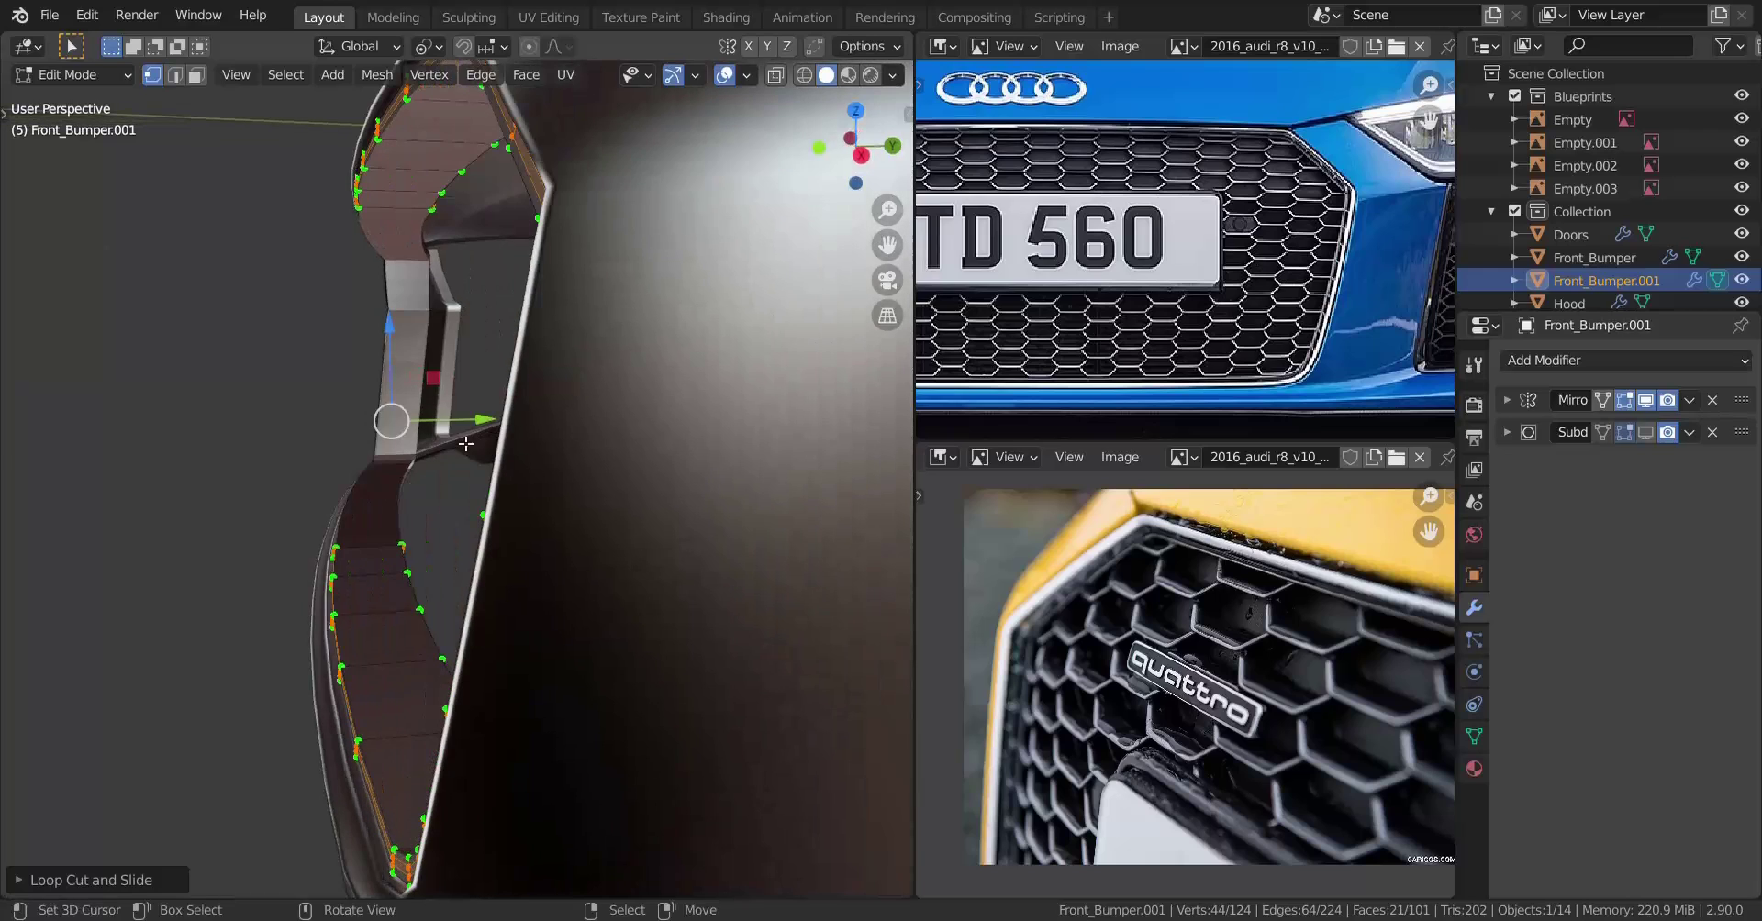
pyautogui.press('g')
pyautogui.press('y')
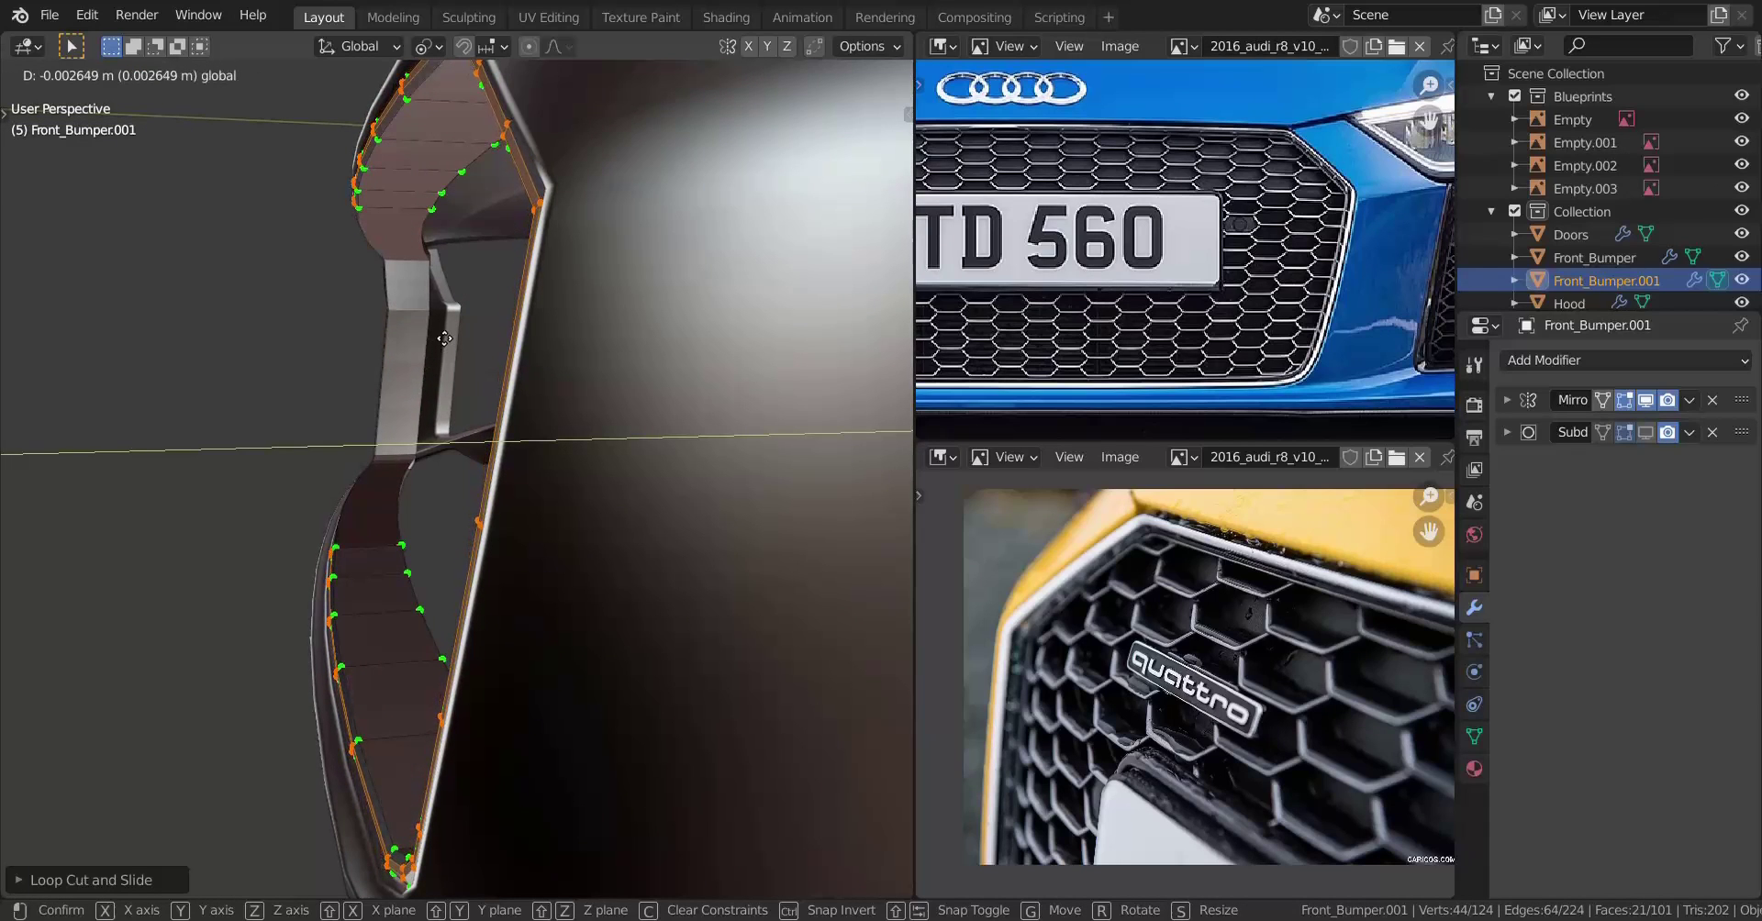
pyautogui.click(444, 339)
# Recalculate the normals of the whole frame mesh
pyautogui.press('Tab')
pyautogui.moveTo(275, 395); pyautogui.dragTo(461, 437, button='middle')
pyautogui.scroll(1, 462, 437)
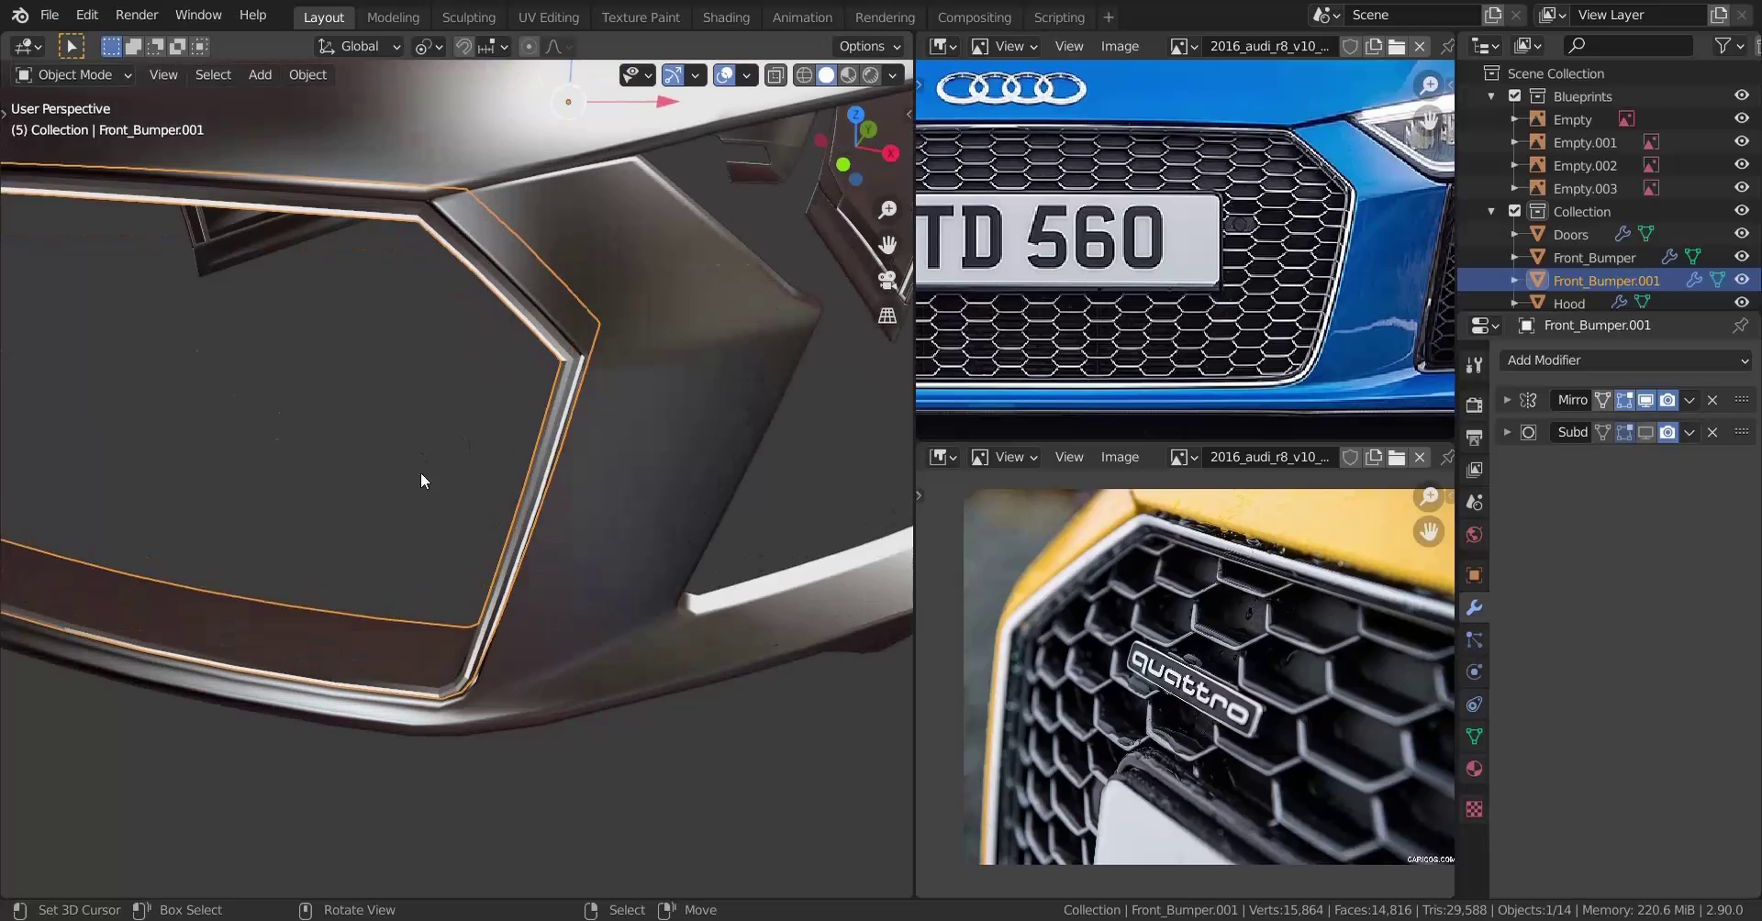
pyautogui.press('Tab')
pyautogui.hotkey('shift', 'n')
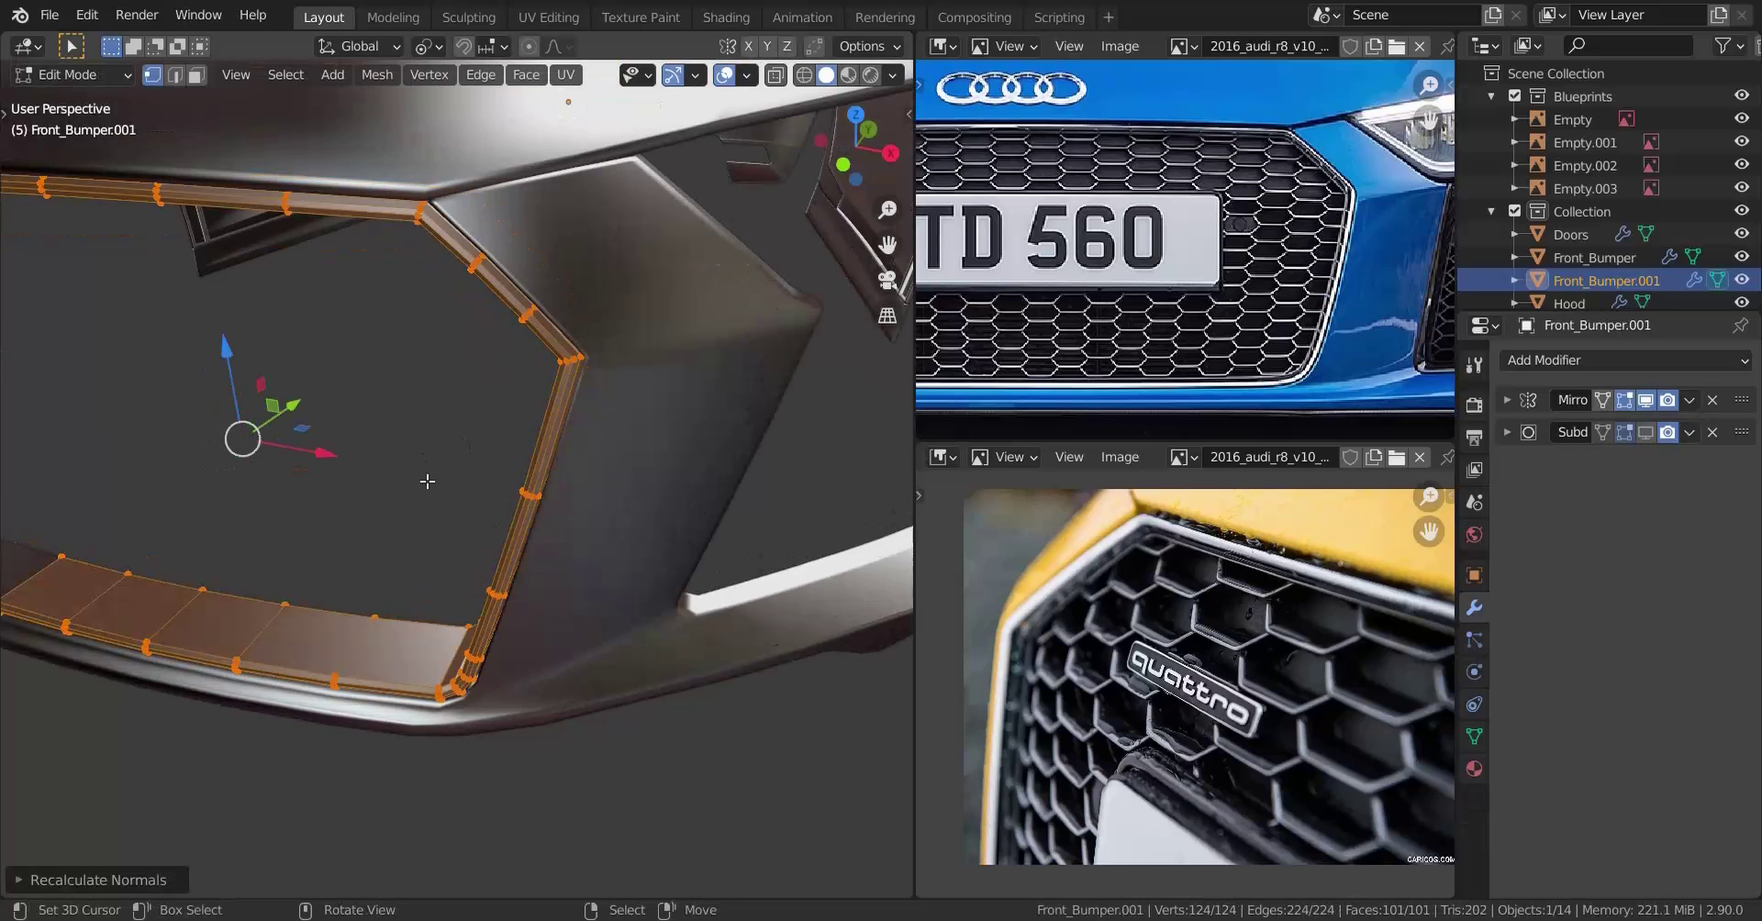
pyautogui.press('n')
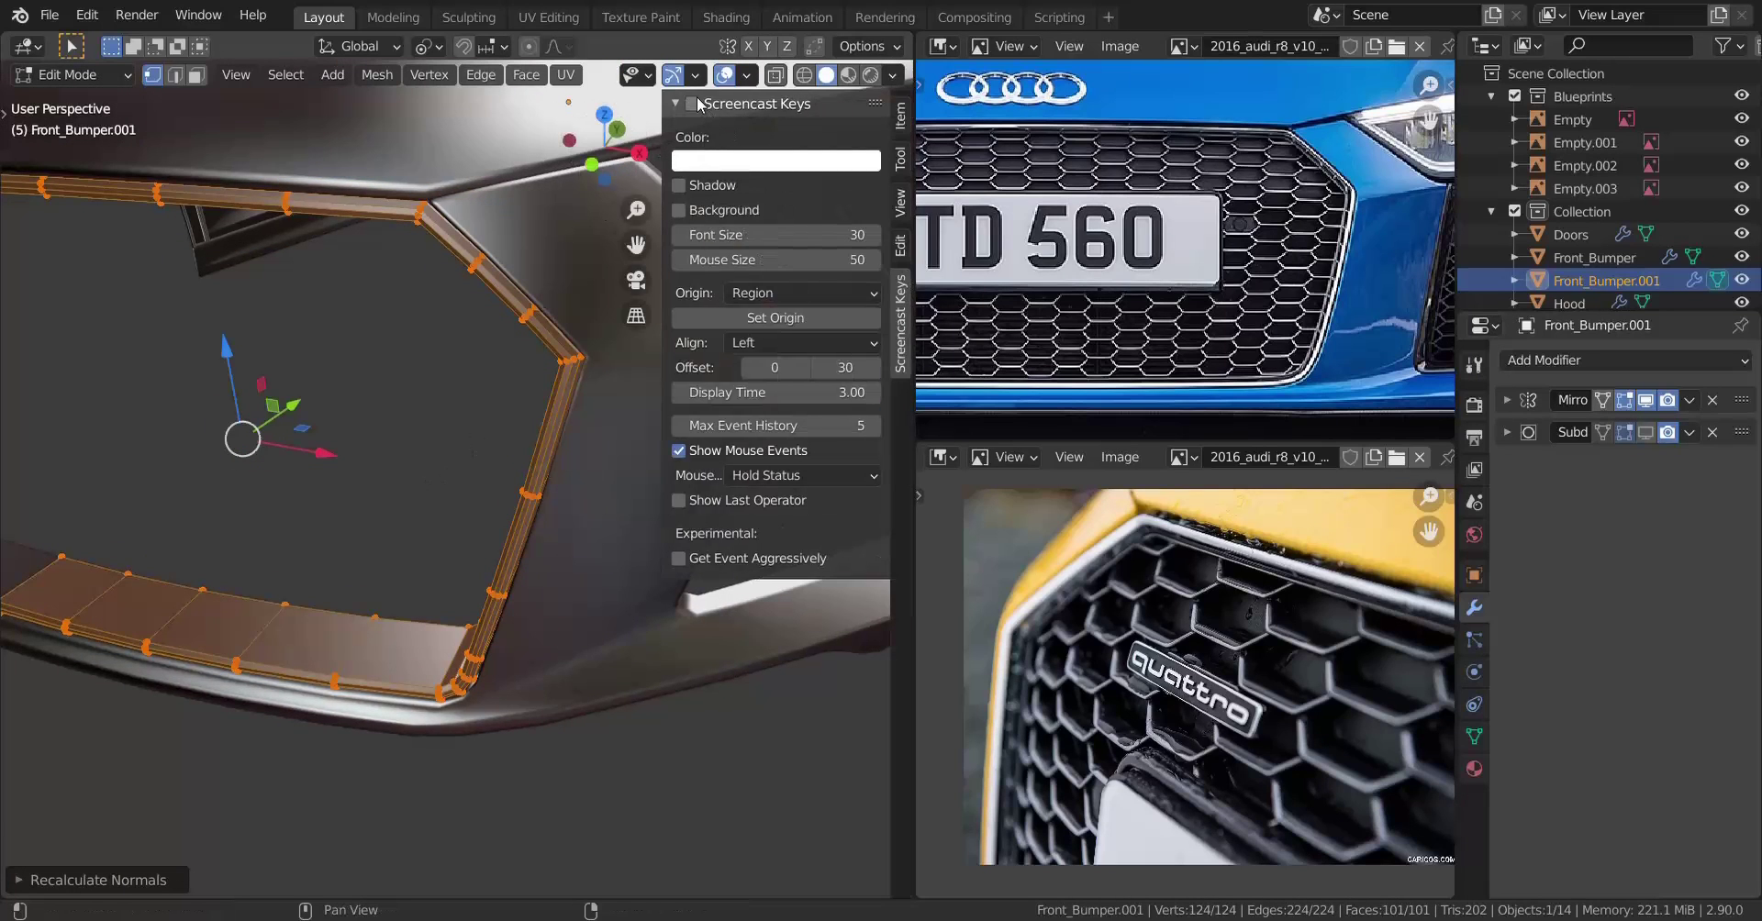
pyautogui.press('n')
# Add an edge loop around the frame's deep inner wall, slid evenly by about 0.86 toward the front edge
pyautogui.moveTo(551, 366); pyautogui.dragTo(347, 384, button='middle')
pyautogui.scroll(1, 347, 383)
pyautogui.hotkey('ctrl', 'r')
pyautogui.click(404, 577)
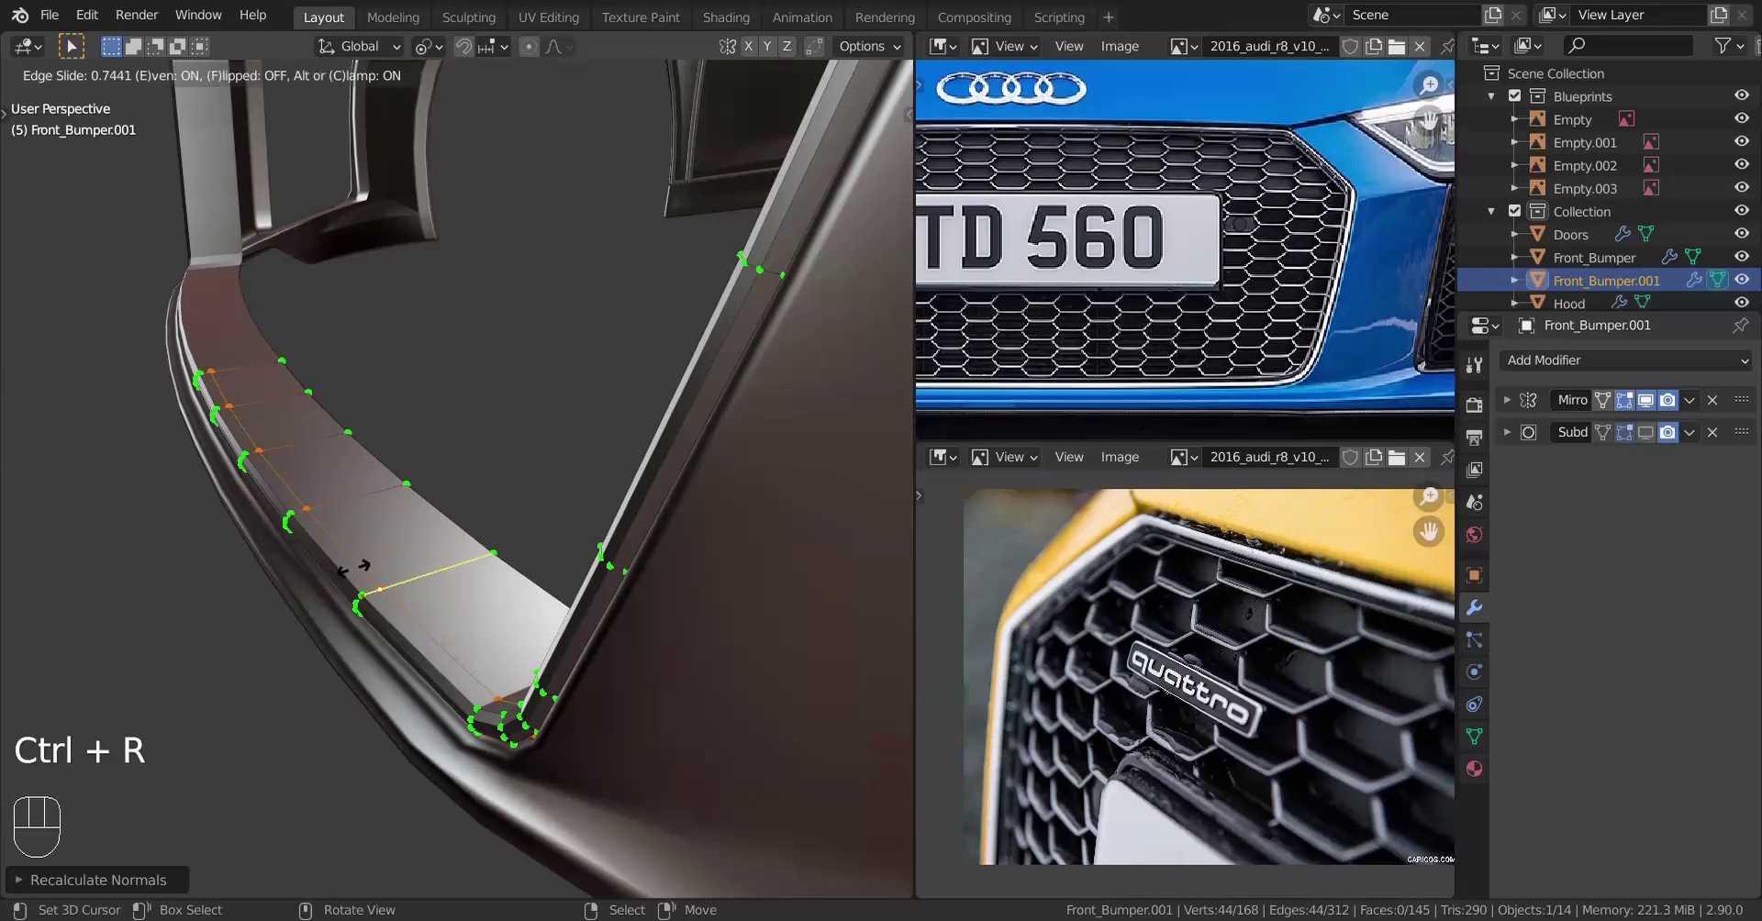
pyautogui.press('shift')
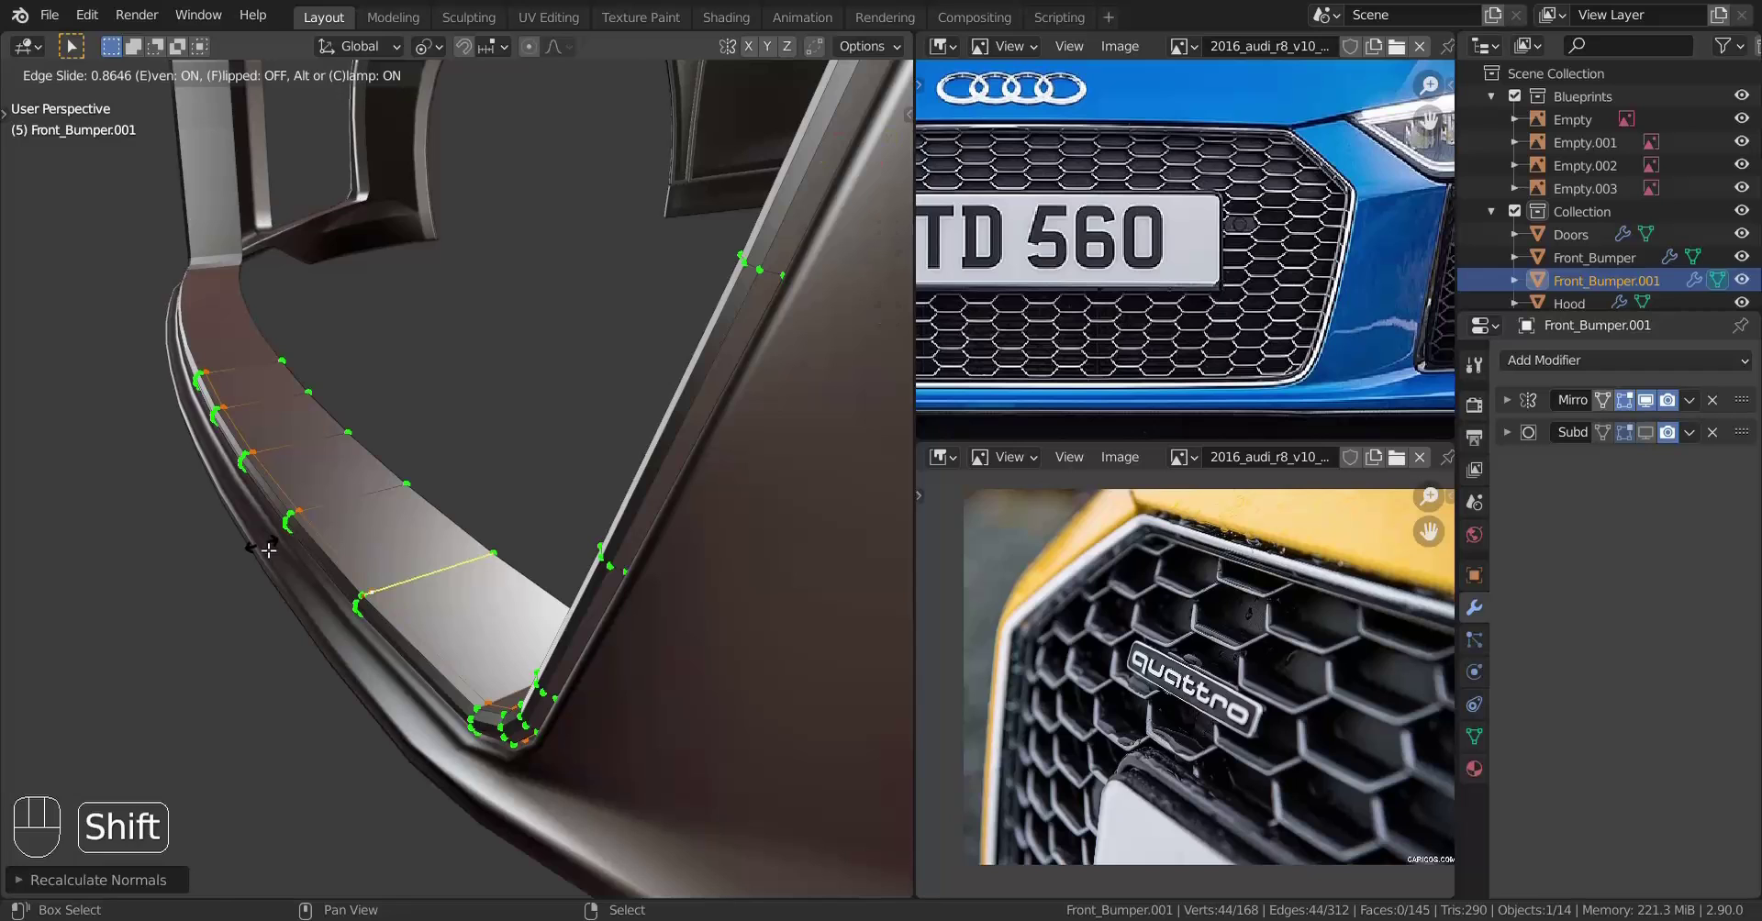
pyautogui.click(268, 550)
# Enable the frame's Subdivision modifier in the viewport and shade the object smooth
pyautogui.moveTo(268, 551); pyautogui.dragTo(468, 587, button='middle')
pyautogui.keyDown('shift'); pyautogui.moveTo(468, 588); pyautogui.dragTo(515, 469, button='middle'); pyautogui.keyUp('shift')
pyautogui.press('a')
pyautogui.press('a')
pyautogui.press('a')
pyautogui.press('Tab')
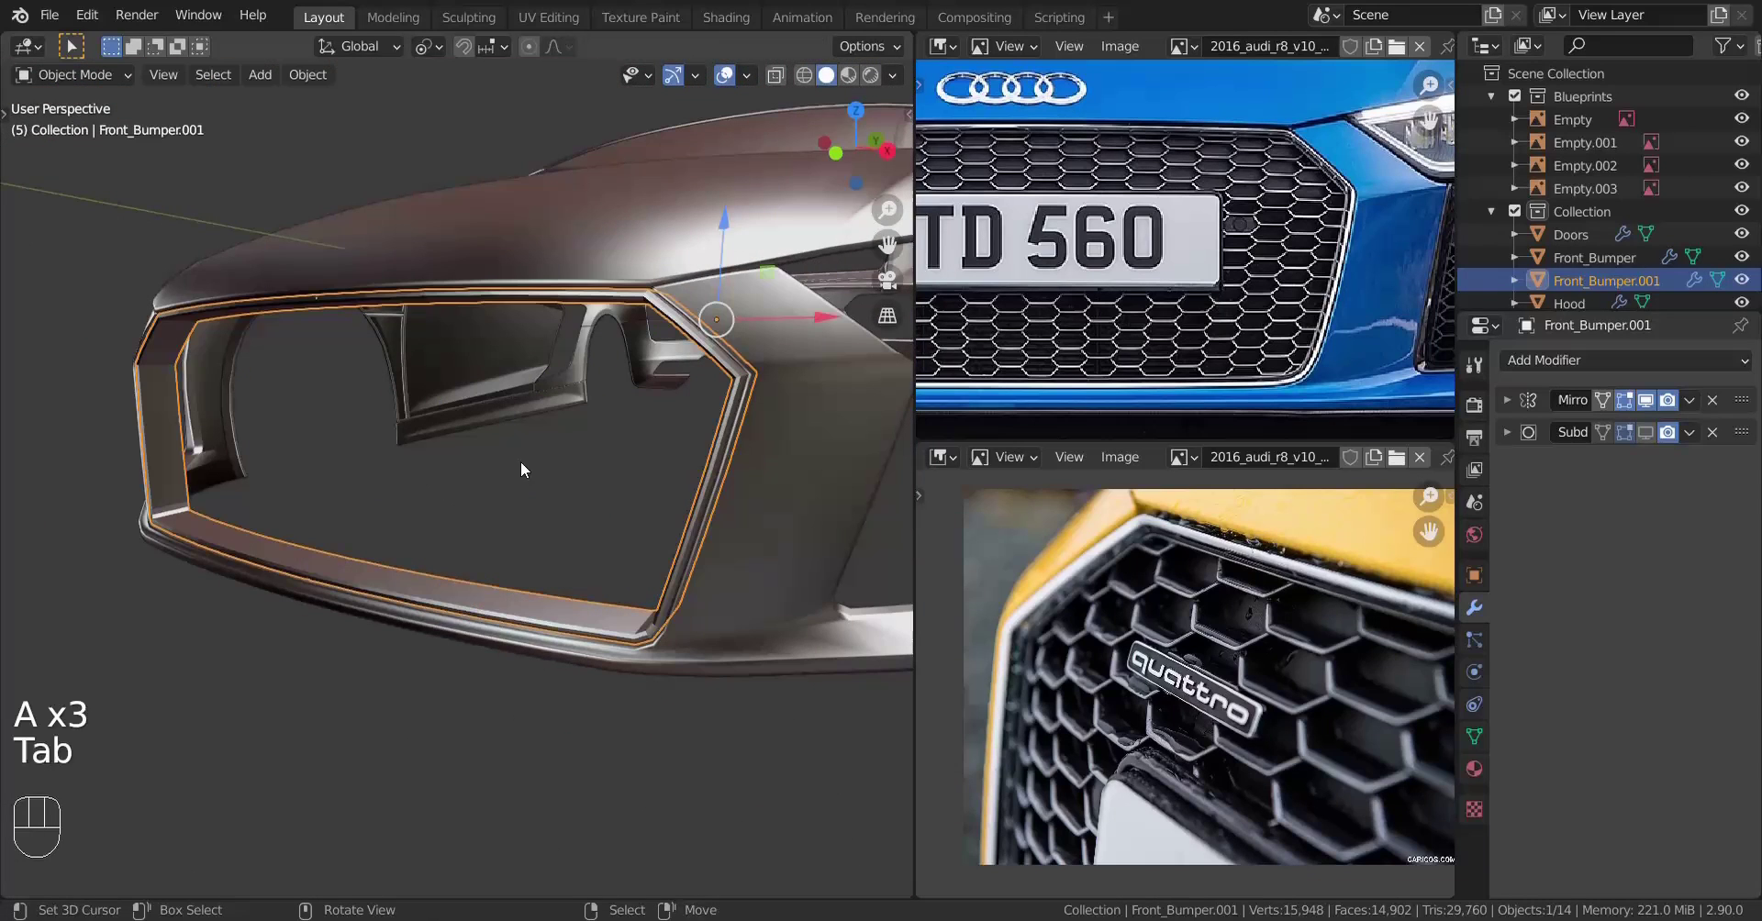
pyautogui.click(1650, 432)
pyautogui.scroll(5, 602, 576)
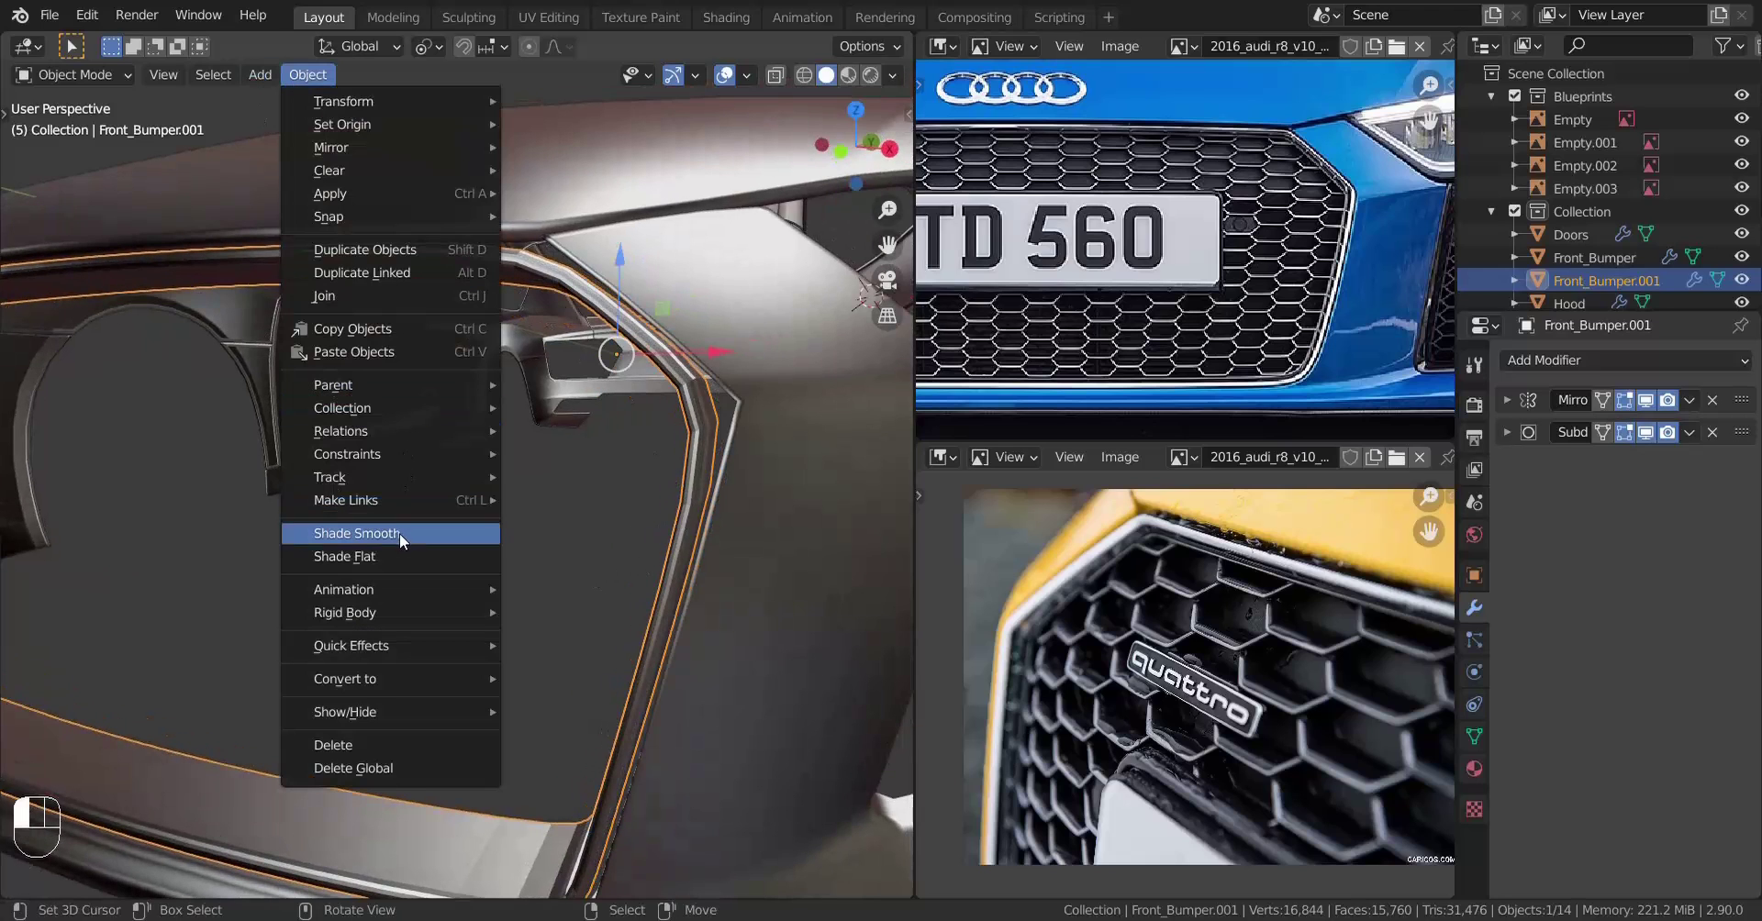
pyautogui.click(399, 539)
# Add a supporting edge loop just below the frame's outer side corner, using an even, flipped slide of about -0.79
pyautogui.keyDown('shift'); pyautogui.moveTo(608, 389); pyautogui.dragTo(358, 469, button='middle'); pyautogui.keyUp('shift')
pyautogui.moveTo(358, 468); pyautogui.dragTo(530, 426, button='middle')
pyautogui.press('Tab')
pyautogui.hotkey('ctrl', 'r')
pyautogui.click(531, 427)
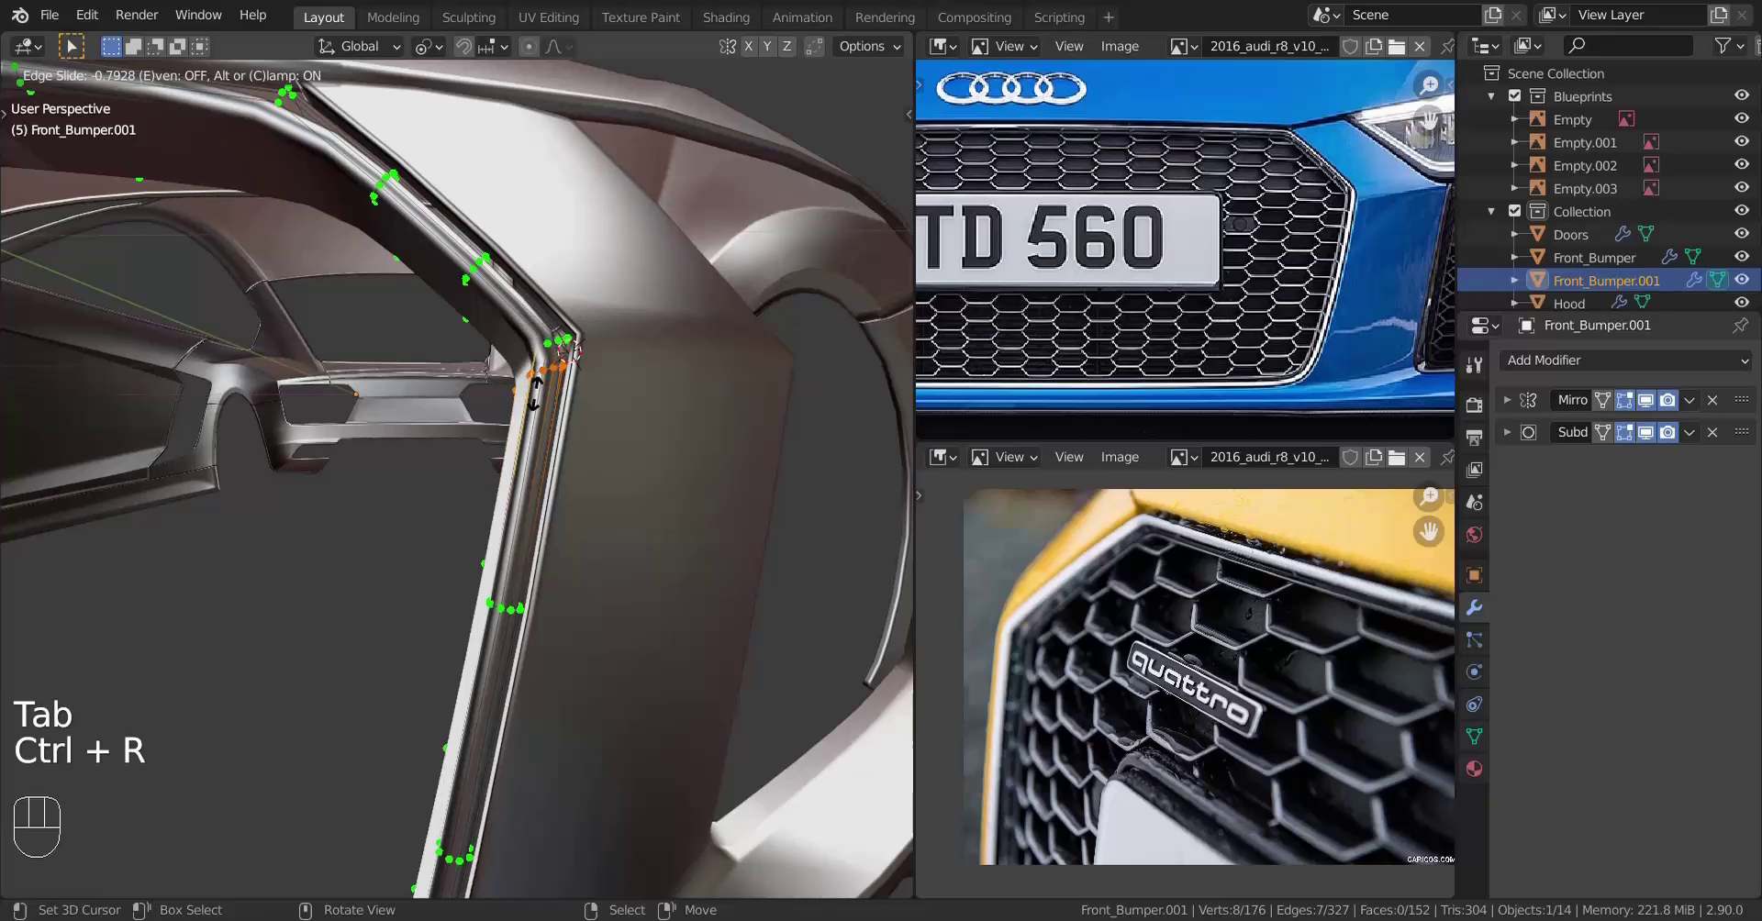
pyautogui.press('e')
pyautogui.press('shift')
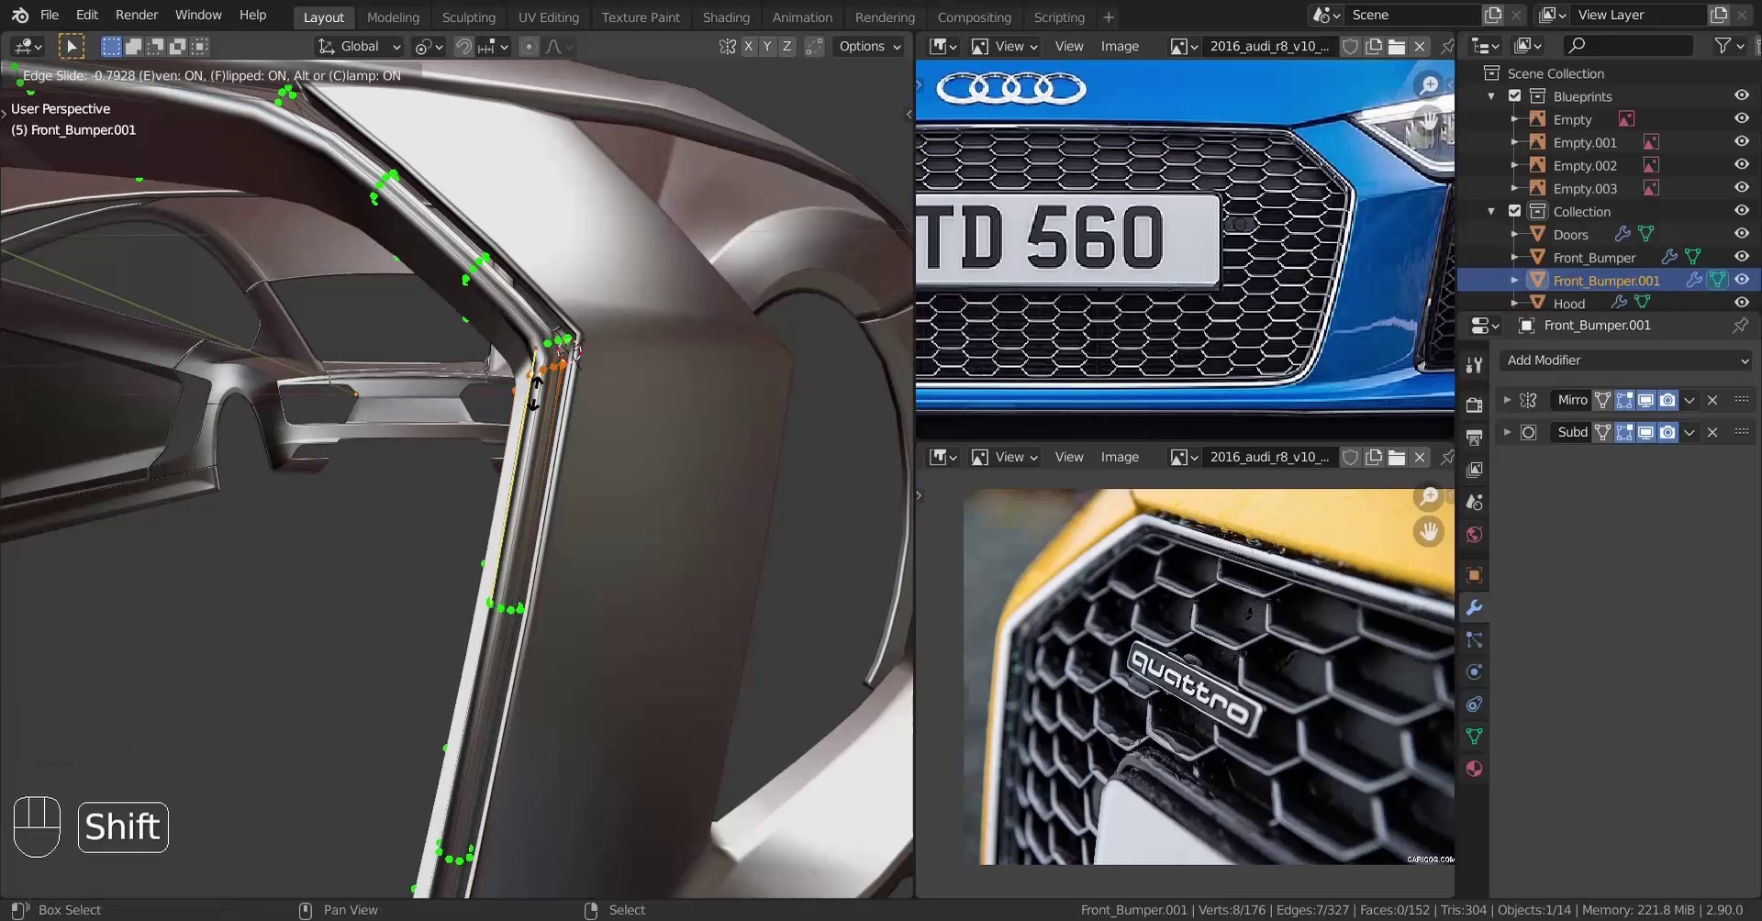
pyautogui.click(571, 352)
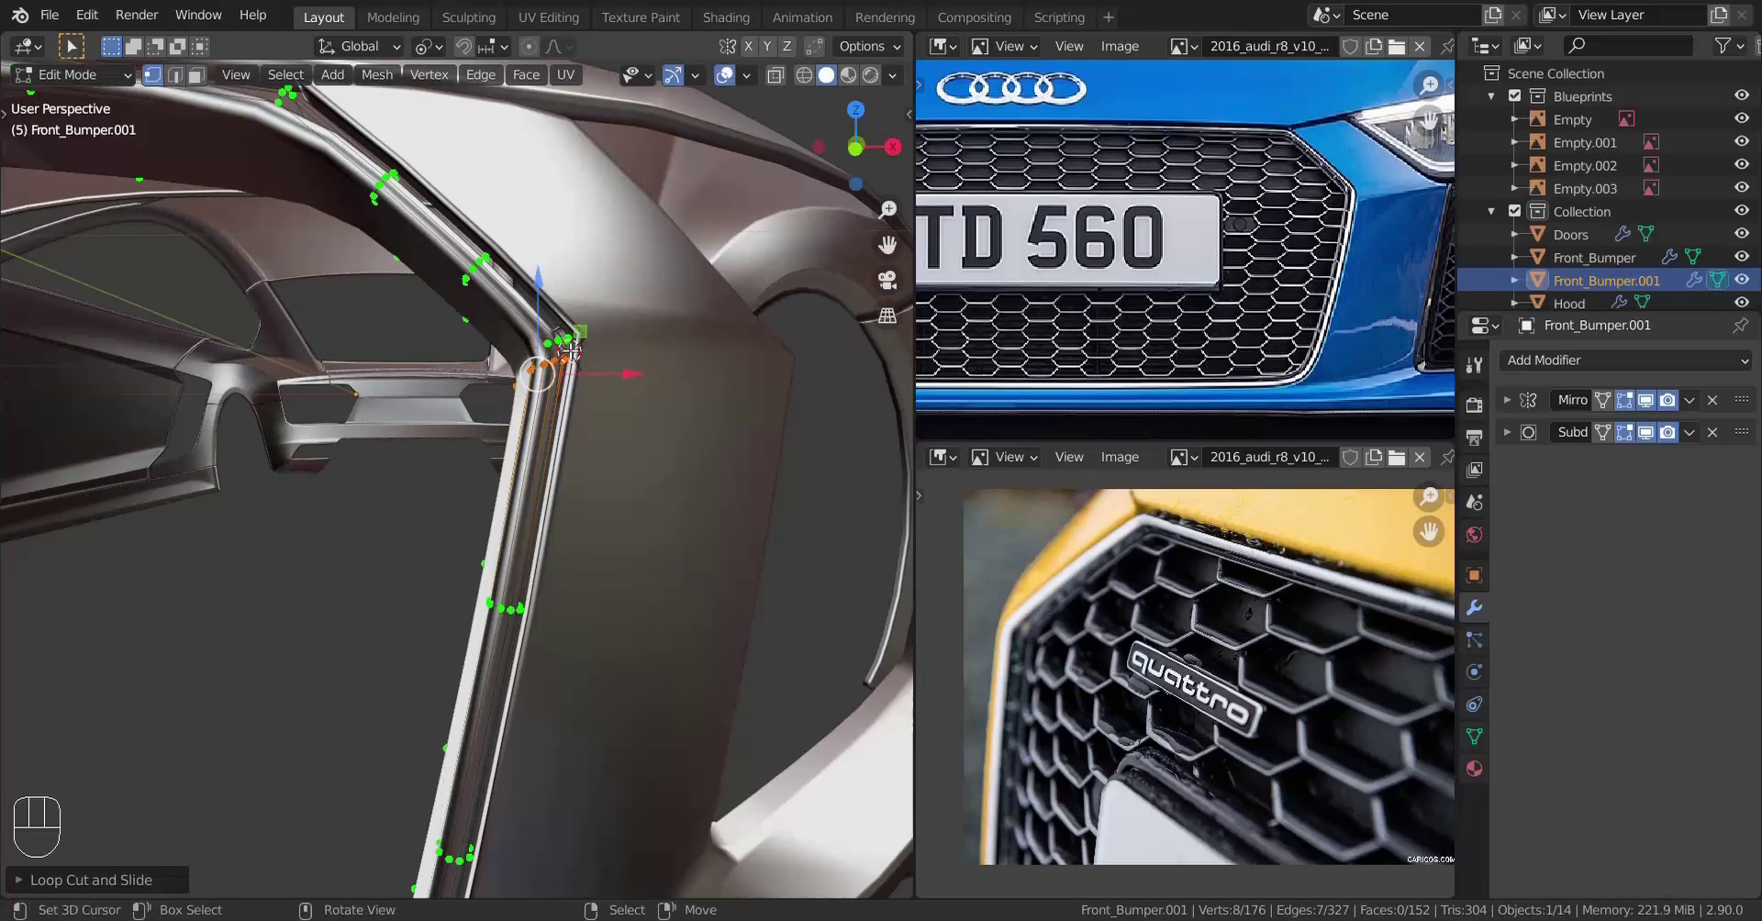
# Add a supporting edge loop just above the outer side corner with an even slide of about 0.58
pyautogui.press('KP_1')
pyautogui.scroll(3, 569, 348)
pyautogui.hotkey('ctrl', 'r')
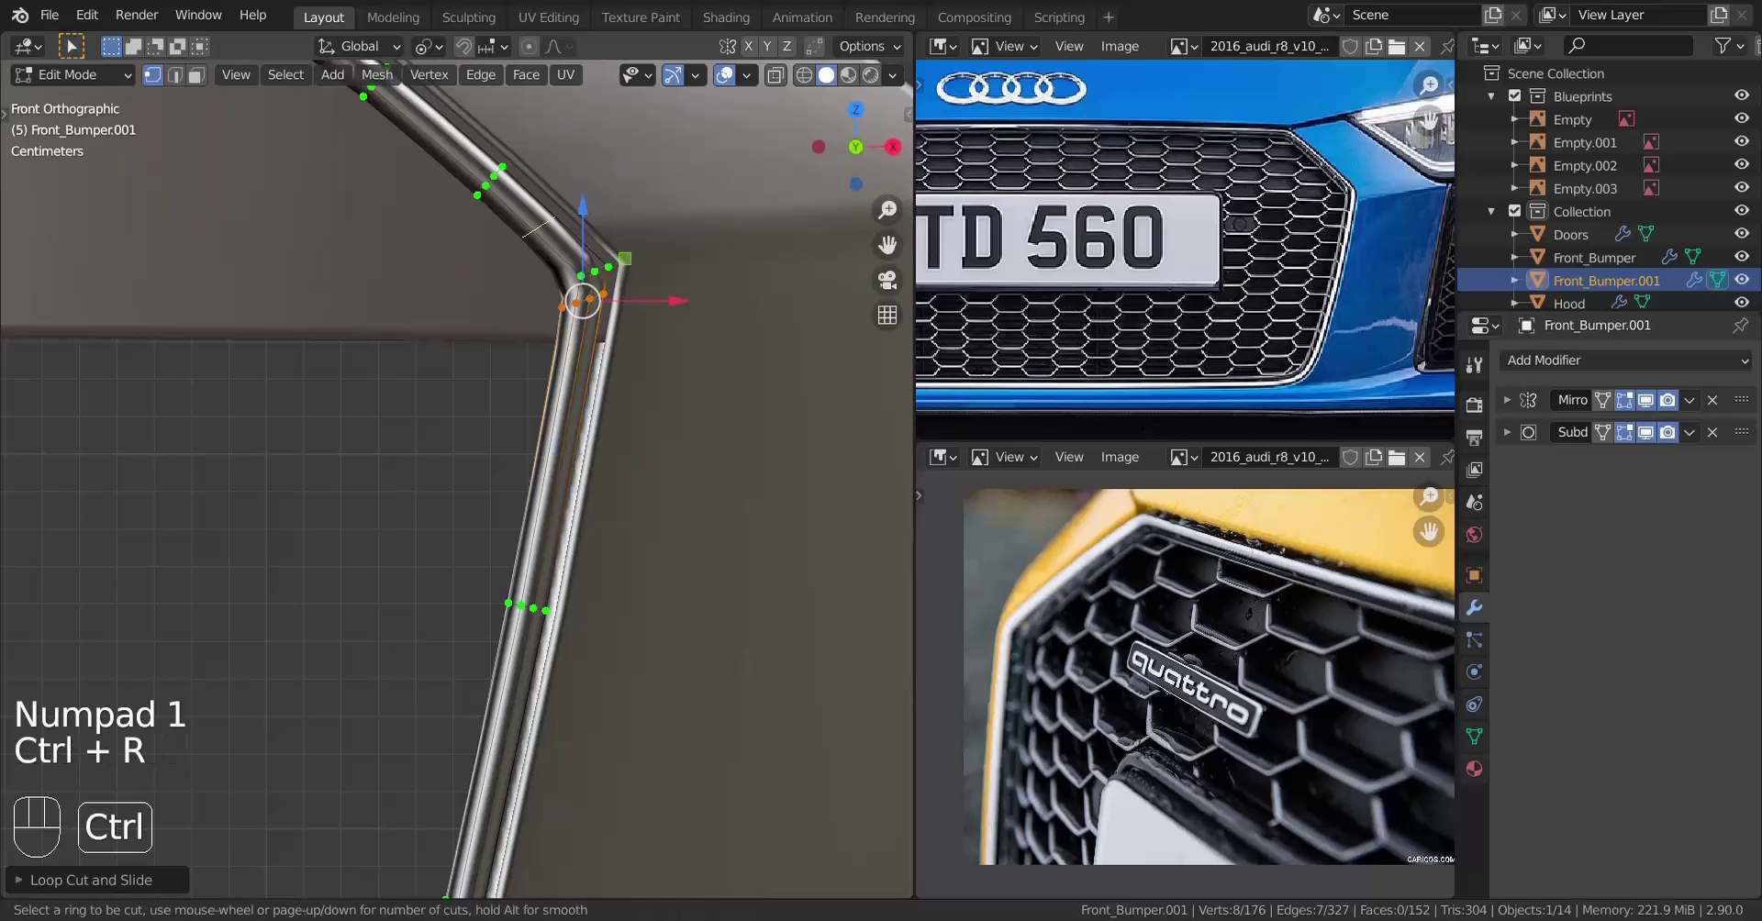
pyautogui.click(582, 299)
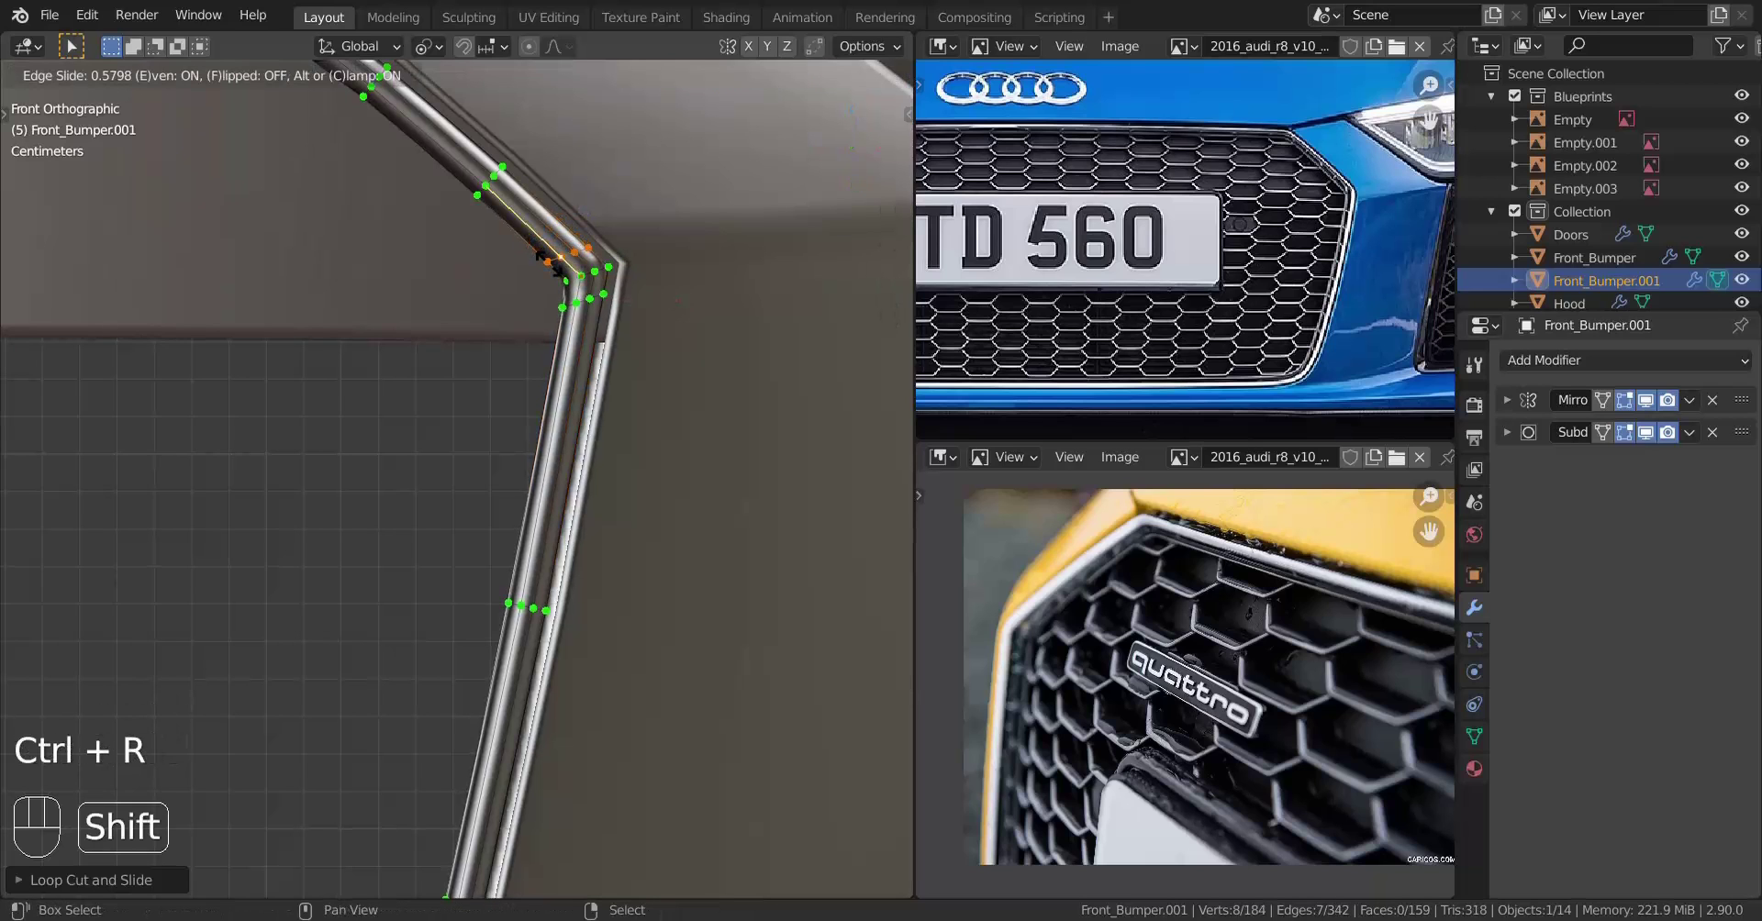
pyautogui.keyDown('shift'); pyautogui.click(551, 264); pyautogui.keyUp('shift')
# Add a supporting edge loop on the top rail just inboard of the frame's upper corner, slid evenly by about 0.86
pyautogui.scroll(-4, 541, 273)
pyautogui.keyDown('shift'); pyautogui.moveTo(424, 268); pyautogui.dragTo(492, 416, button='middle'); pyautogui.keyUp('shift')
pyautogui.scroll(5, 492, 416)
pyautogui.hotkey('ctrl', 'r')
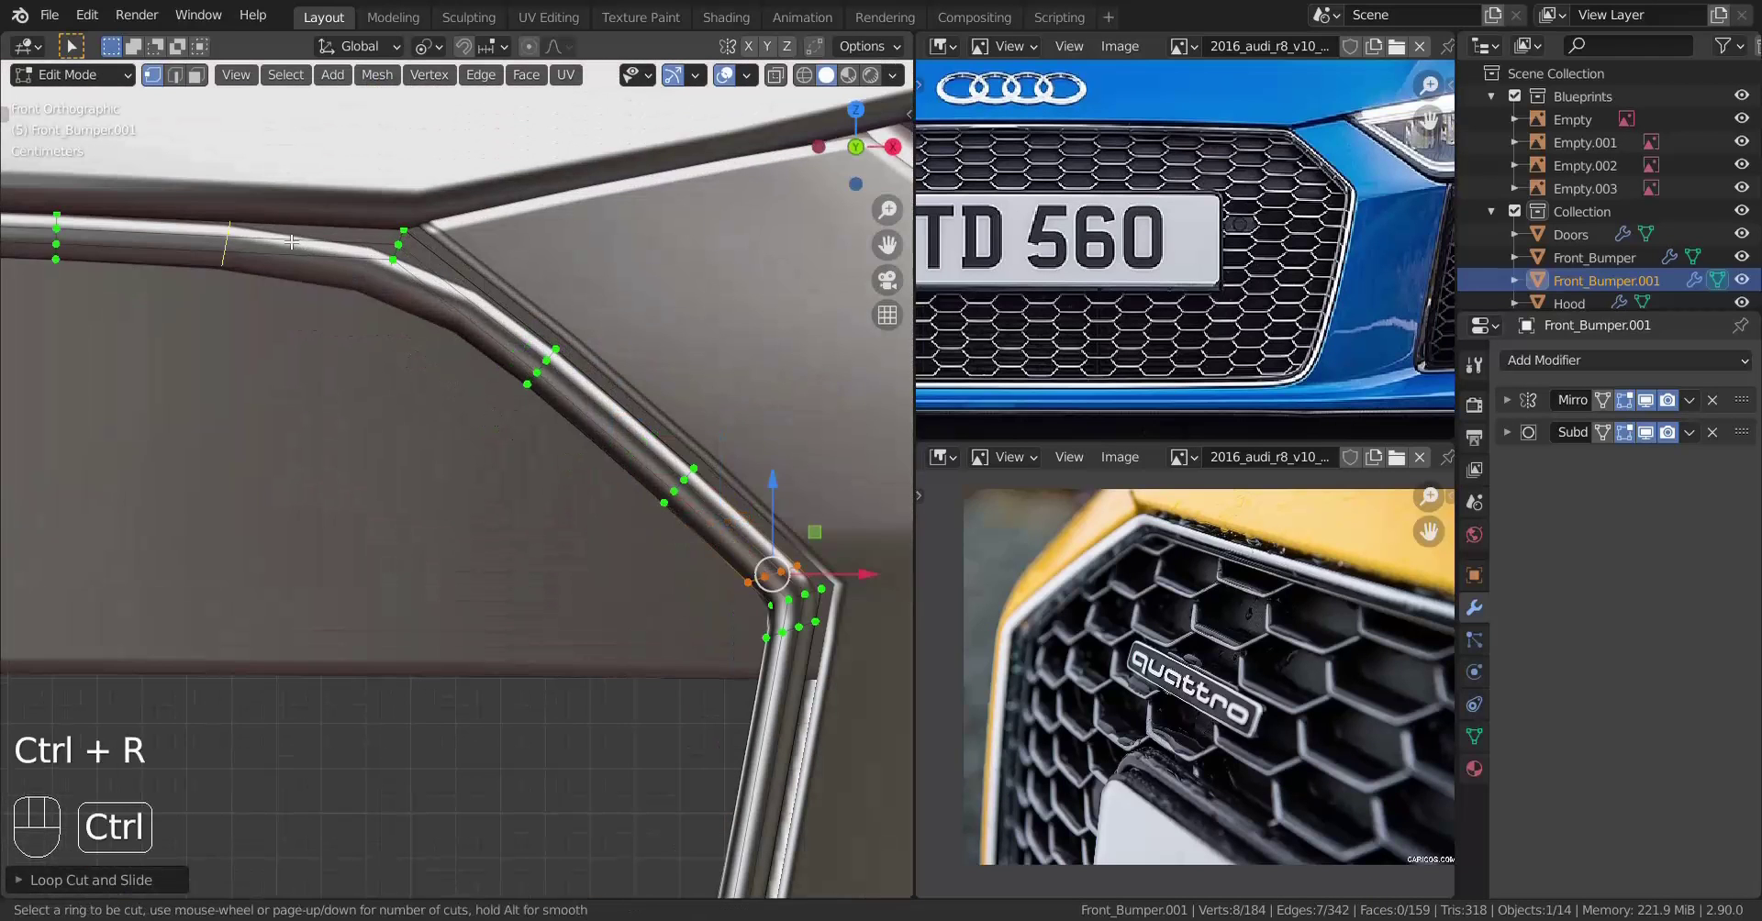
pyautogui.click(385, 234)
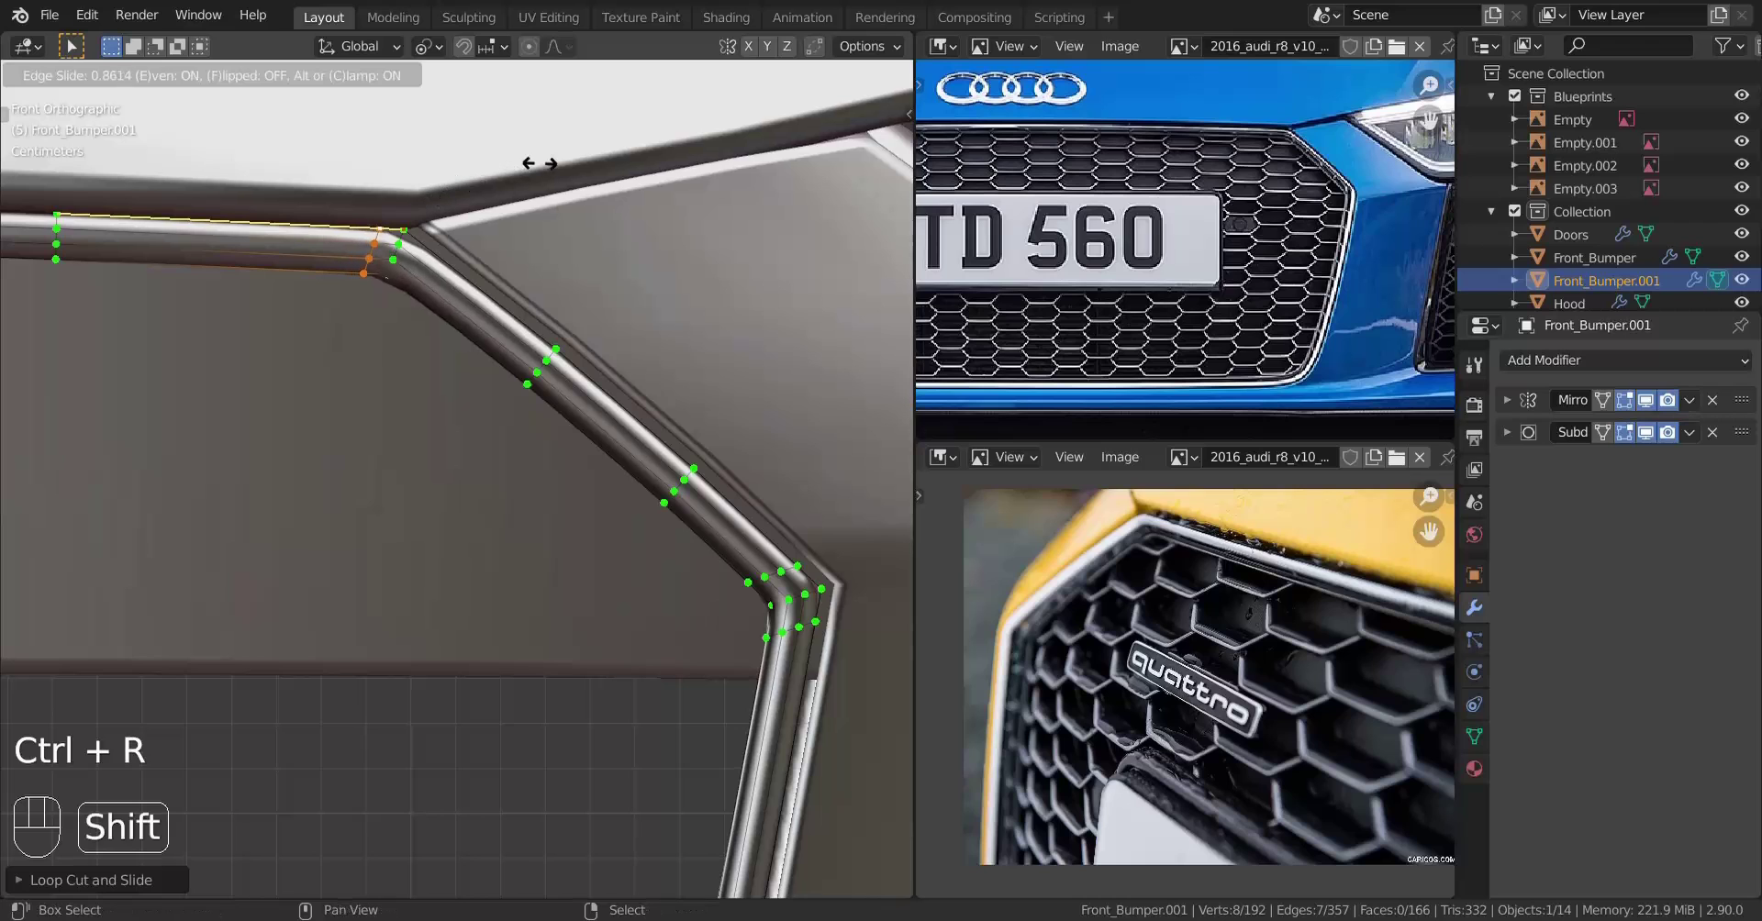
pyautogui.click(376, 241)
# Add a supporting edge loop on the sloped side of the upper corner using an even, flipped slide, and leave Edit Mode
pyautogui.hotkey('ctrl', 'r')
pyautogui.click(393, 242)
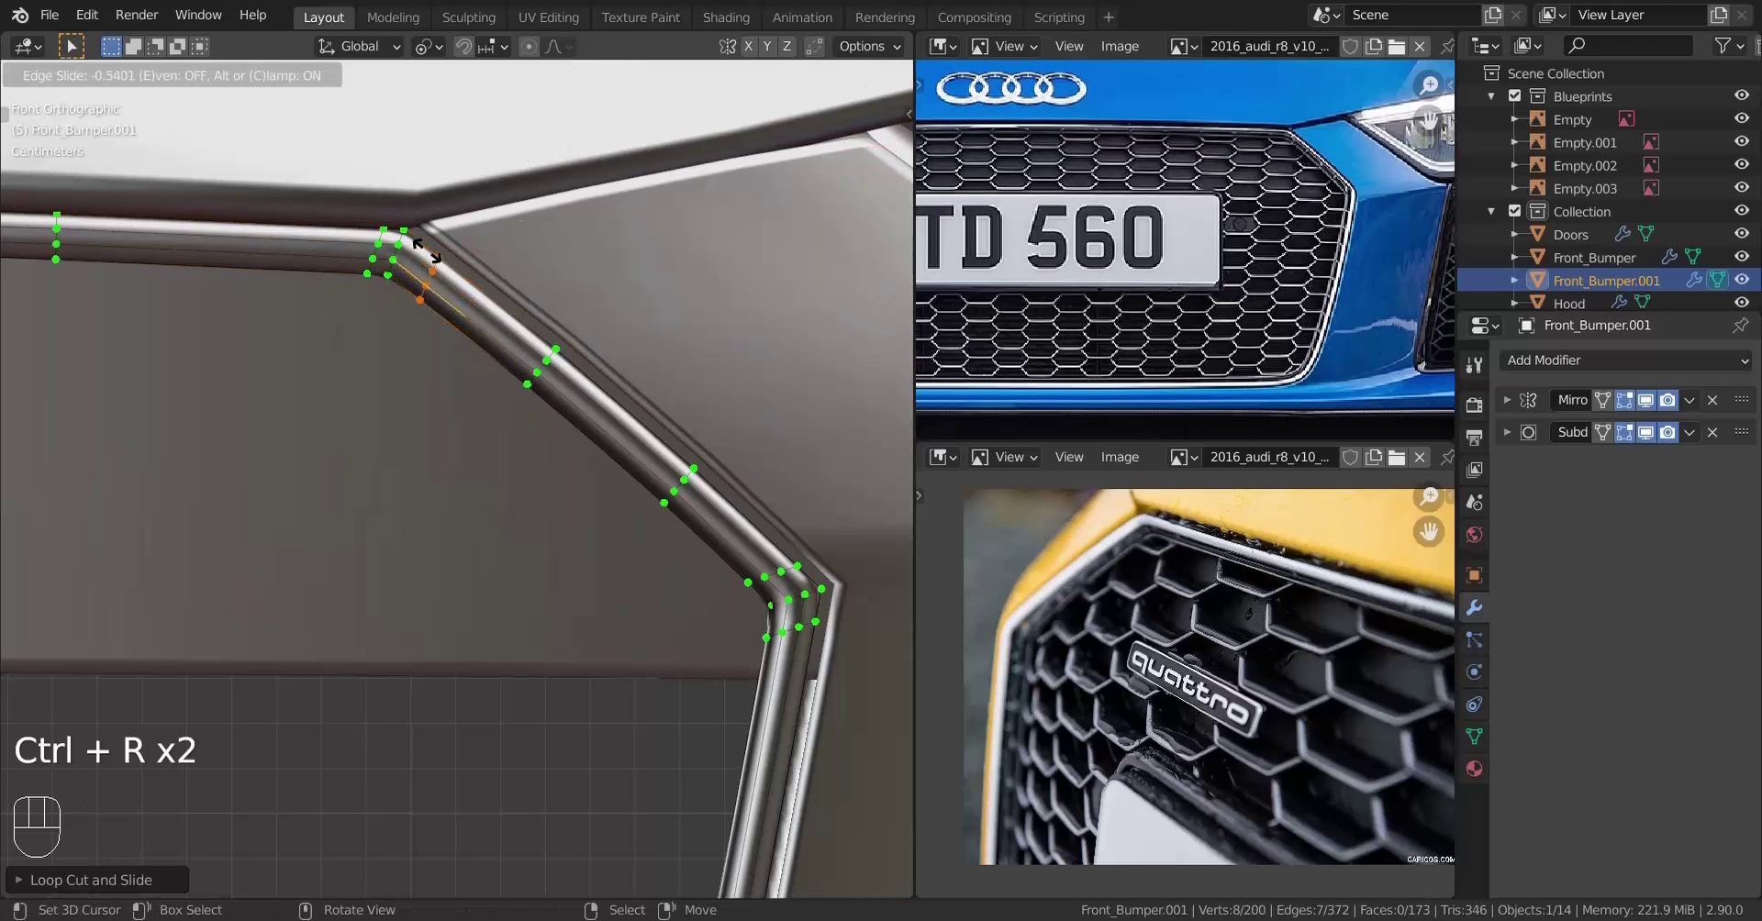
pyautogui.press('e')
pyautogui.press('f')
pyautogui.press('shift')
pyautogui.click(456, 242)
pyautogui.press('Tab')
pyautogui.scroll(-6, 464, 331)
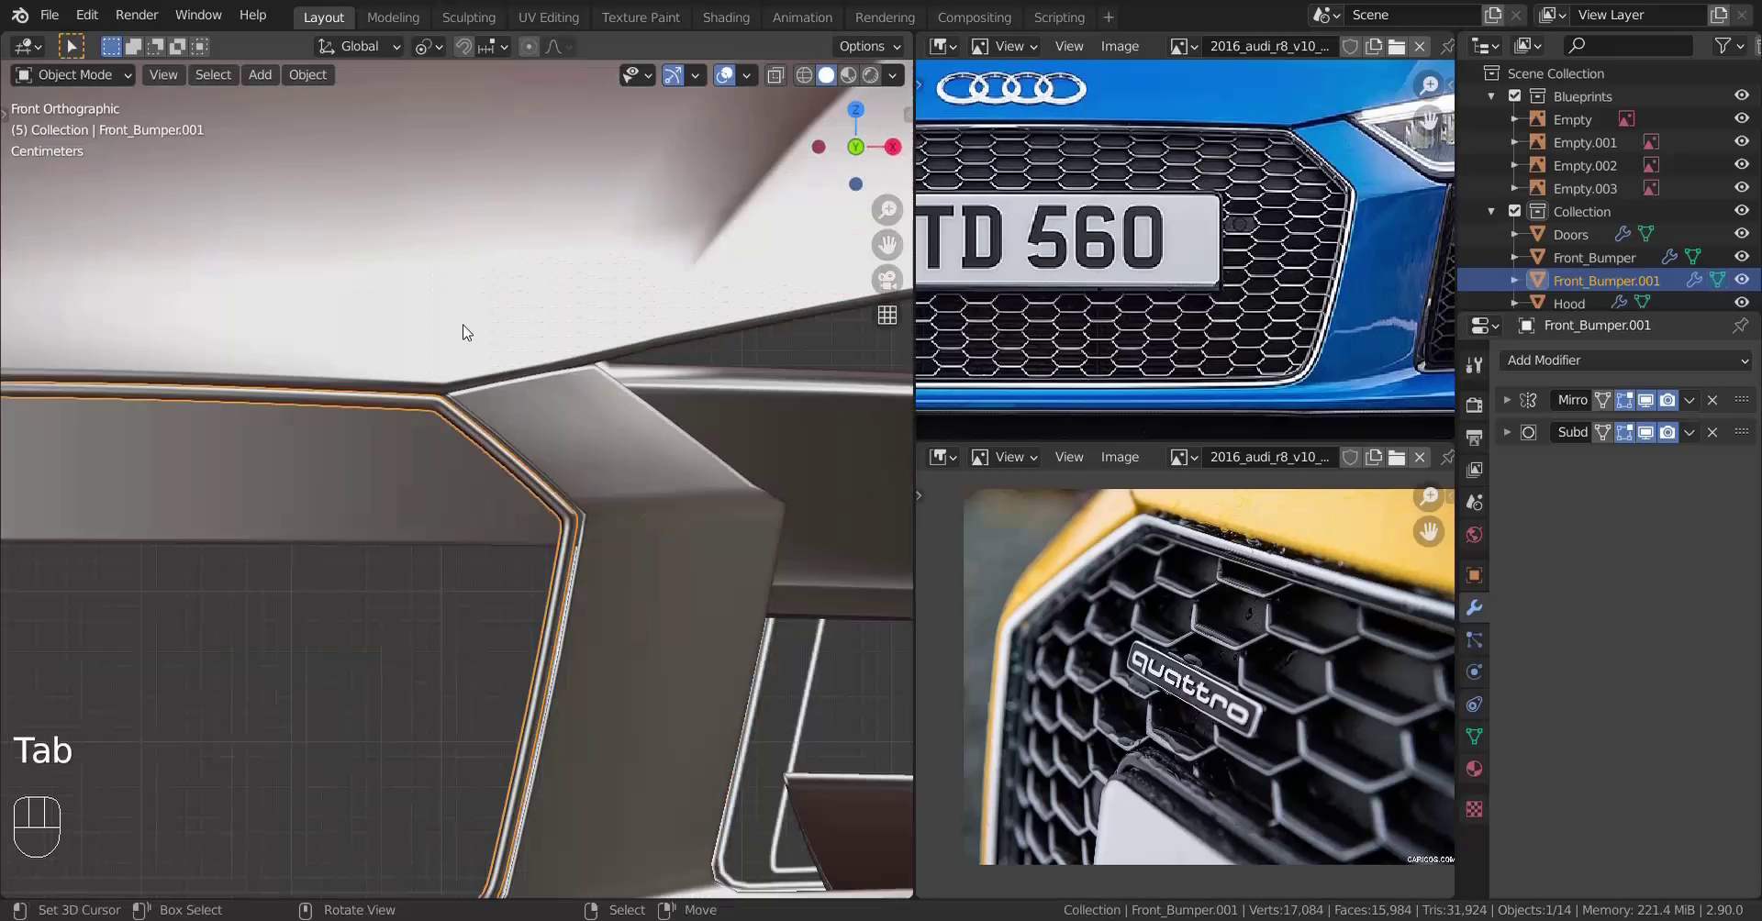
# Select the frame's entire mesh and move it along Y to seat it in the bumper's grille opening
pyautogui.moveTo(465, 331); pyautogui.dragTo(333, 376, button='middle')
pyautogui.press('a')
pyautogui.press('a')
pyautogui.press('a')
pyautogui.keyDown('shift'); pyautogui.moveTo(350, 441); pyautogui.dragTo(432, 367, button='middle'); pyautogui.keyUp('shift')
pyautogui.scroll(3, 438, 365)
pyautogui.press('Tab')
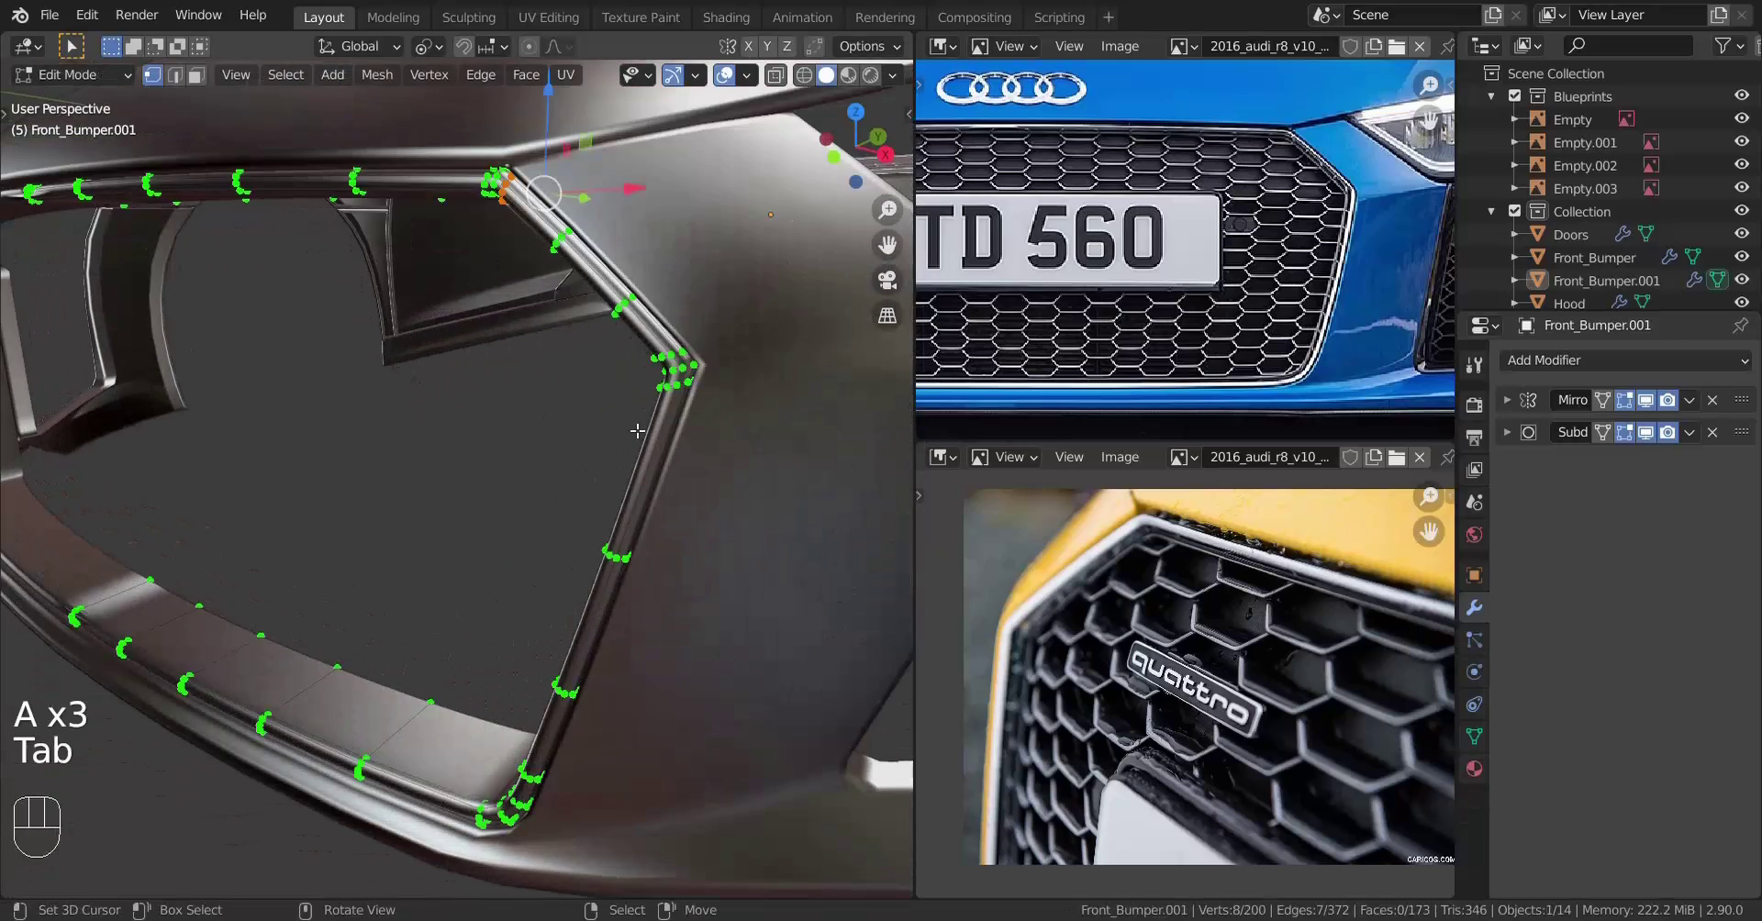
pyautogui.moveTo(637, 429); pyautogui.dragTo(470, 449, button='middle')
pyautogui.press('a')
pyautogui.scroll(-1, 476, 514)
pyautogui.keyDown('shift'); pyautogui.moveTo(459, 450); pyautogui.dragTo(386, 344); pyautogui.keyUp('shift')
pyautogui.moveTo(385, 343); pyautogui.dragTo(345, 386, button='middle')
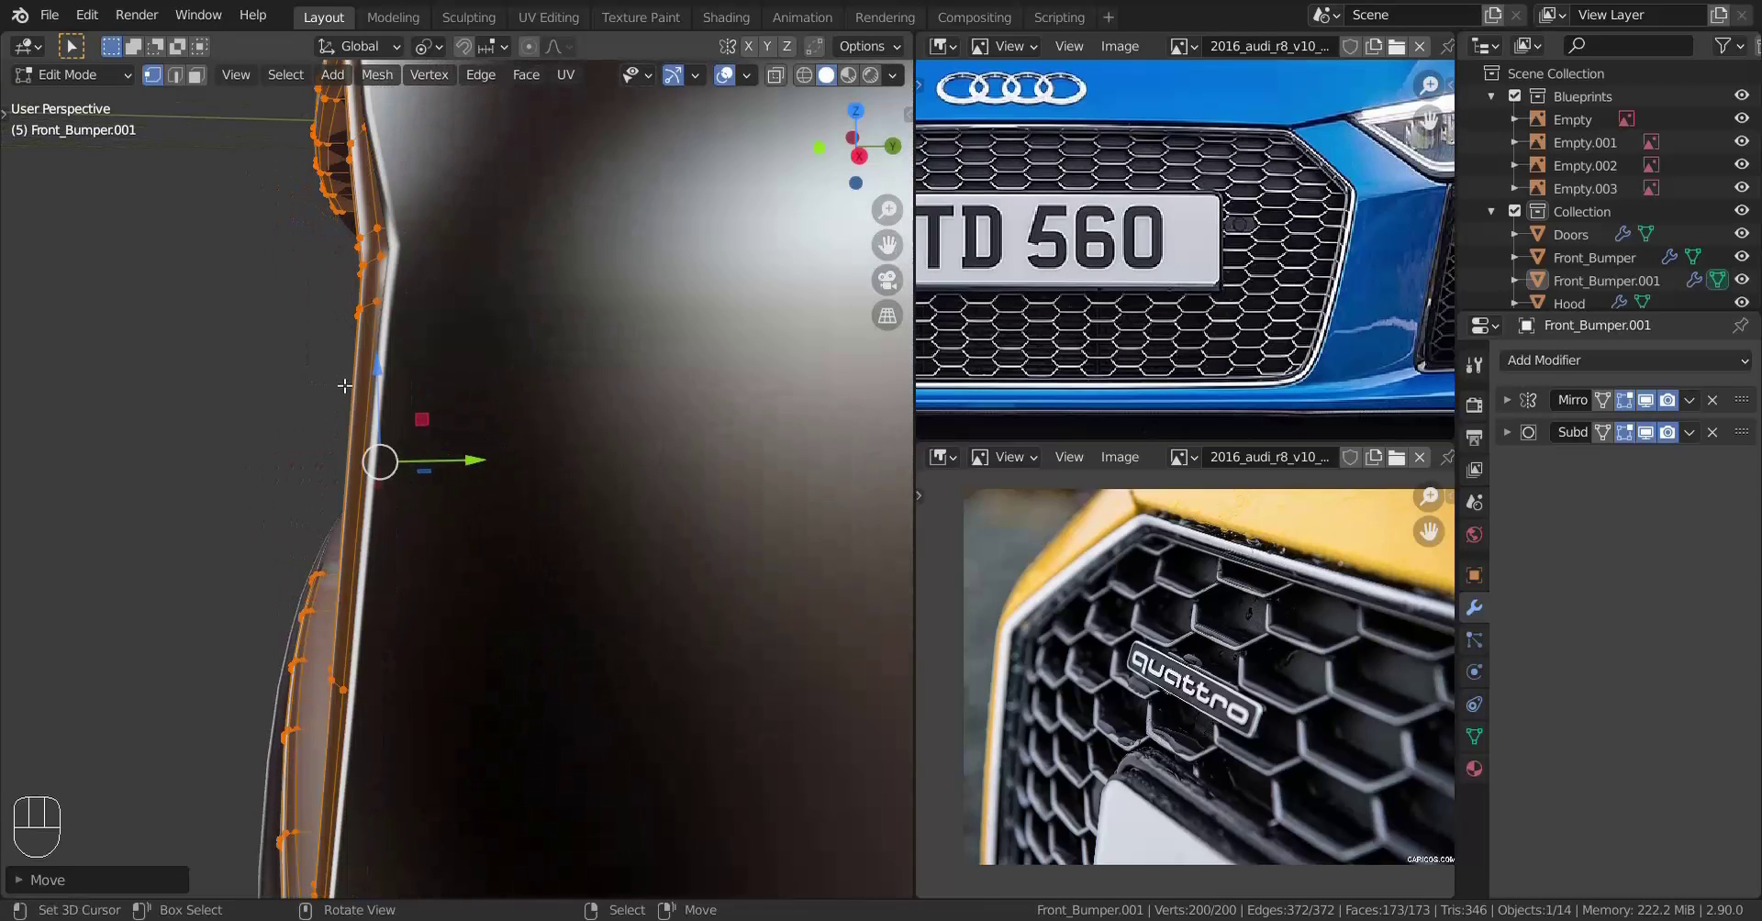
pyautogui.keyDown('shift'); pyautogui.moveTo(472, 466); pyautogui.dragTo(439, 431); pyautogui.keyUp('shift')
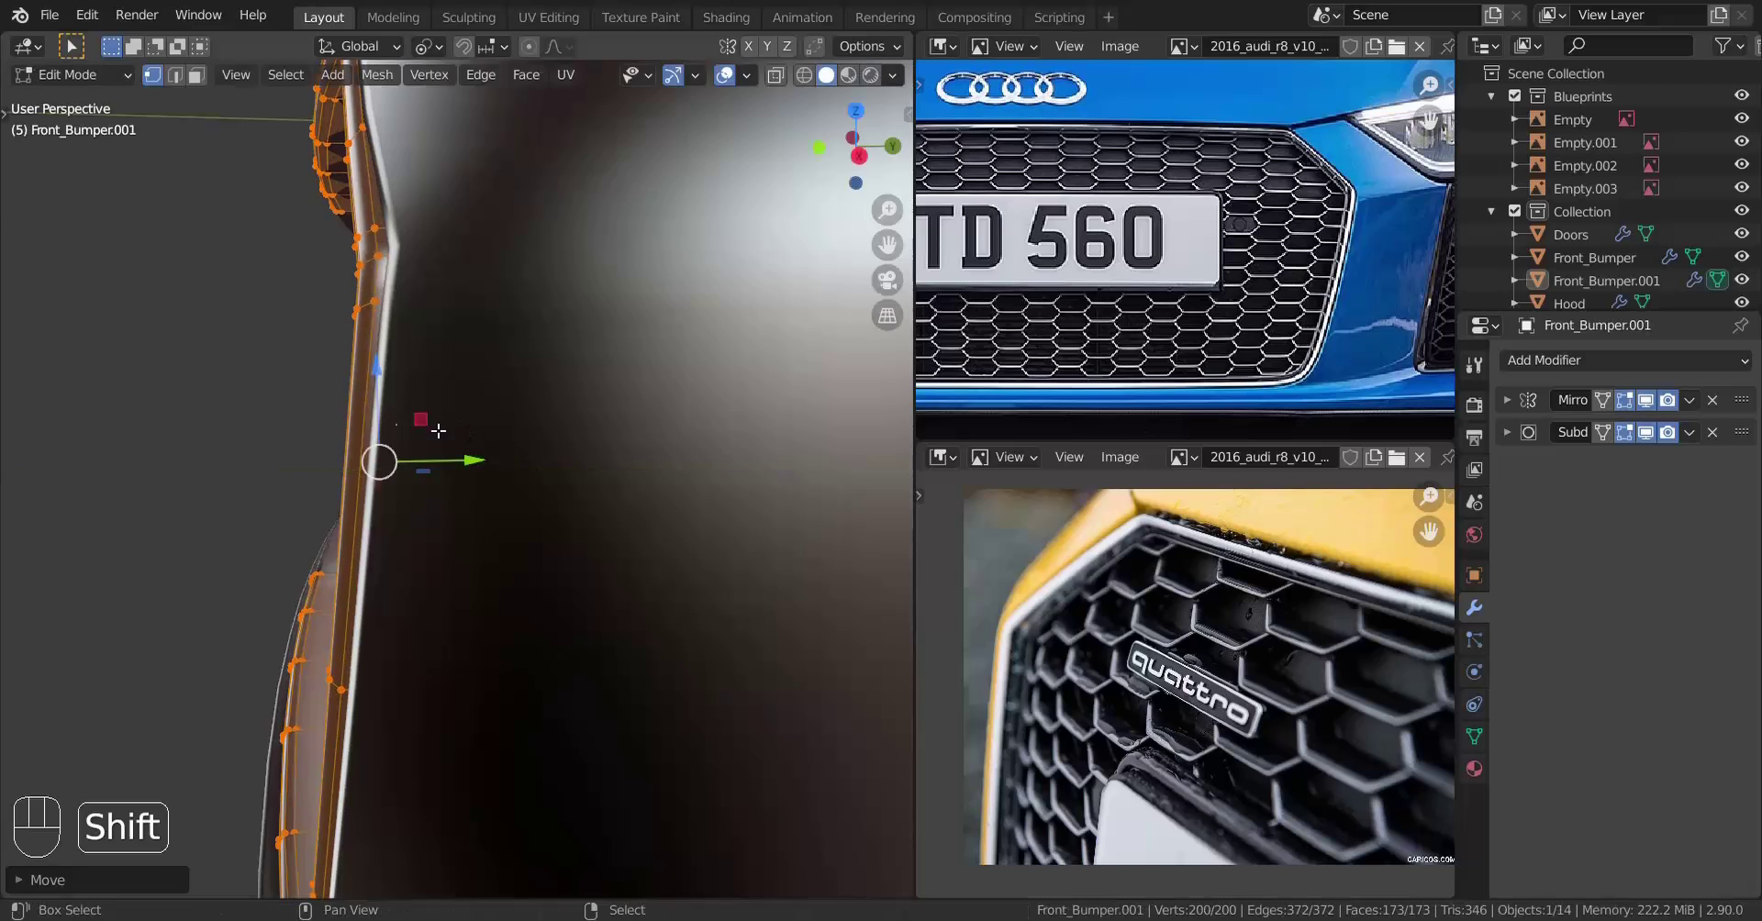
# Fine-tune the whole frame mesh's depth along Y against the bumper edge and return to Object Mode
pyautogui.press('Tab')
pyautogui.moveTo(331, 451)
pyautogui.mouseDown(button='middle')
pyautogui.moveTo(475, 498)
pyautogui.moveTo(416, 459)
pyautogui.moveTo(566, 394)
pyautogui.moveTo(366, 413)
pyautogui.moveTo(248, 460)
pyautogui.moveTo(364, 456)
pyautogui.mouseUp(button='middle')
pyautogui.press('Tab')
pyautogui.keyDown('shift'); pyautogui.moveTo(414, 366); pyautogui.dragTo(409, 350); pyautogui.keyUp('shift')
pyautogui.scroll(-4, 410, 350)
pyautogui.press('Tab')
pyautogui.moveTo(477, 365); pyautogui.dragTo(354, 459, button='middle')
pyautogui.scroll(2, 395, 496)
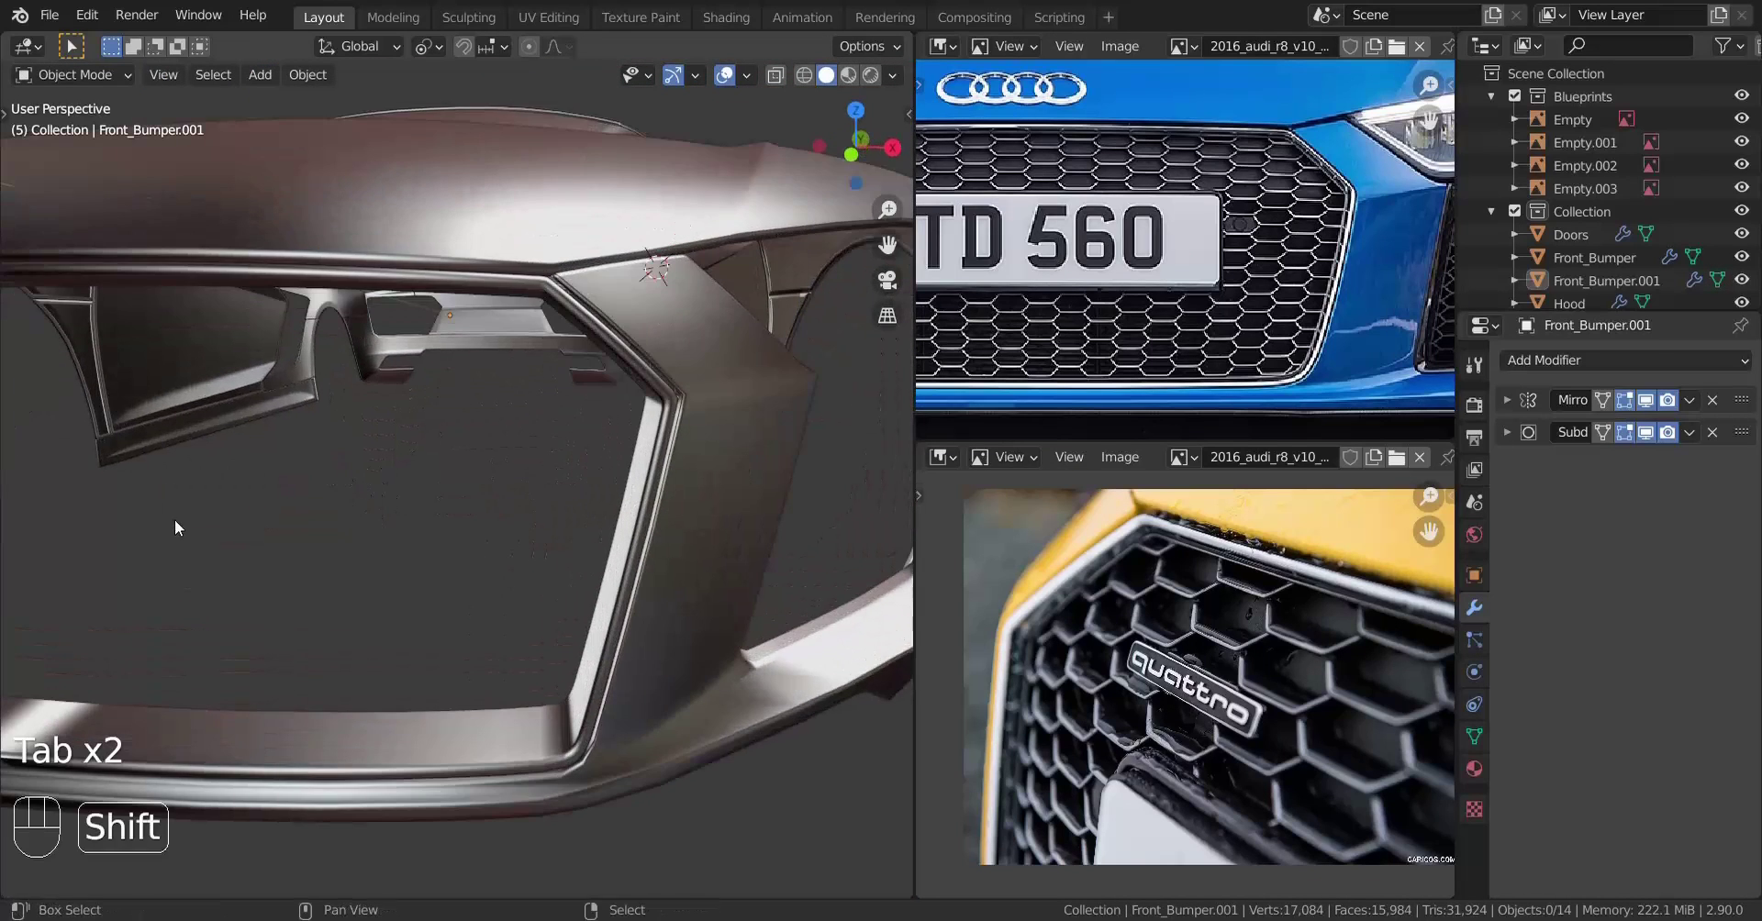
# Select the frame's bottom centre vertices in wireframe and shift them along X toward the mirror seam
pyautogui.keyDown('shift'); pyautogui.moveTo(175, 519); pyautogui.dragTo(478, 386, button='middle'); pyautogui.keyUp('shift')
pyautogui.press('Tab')
pyautogui.press('z')
pyautogui.click(293, 521)
pyautogui.moveTo(342, 438)
pyautogui.mouseDown()
pyautogui.moveTo(441, 571)
pyautogui.moveTo(523, 748)
pyautogui.mouseUp()
pyautogui.moveTo(579, 568); pyautogui.dragTo(359, 560)
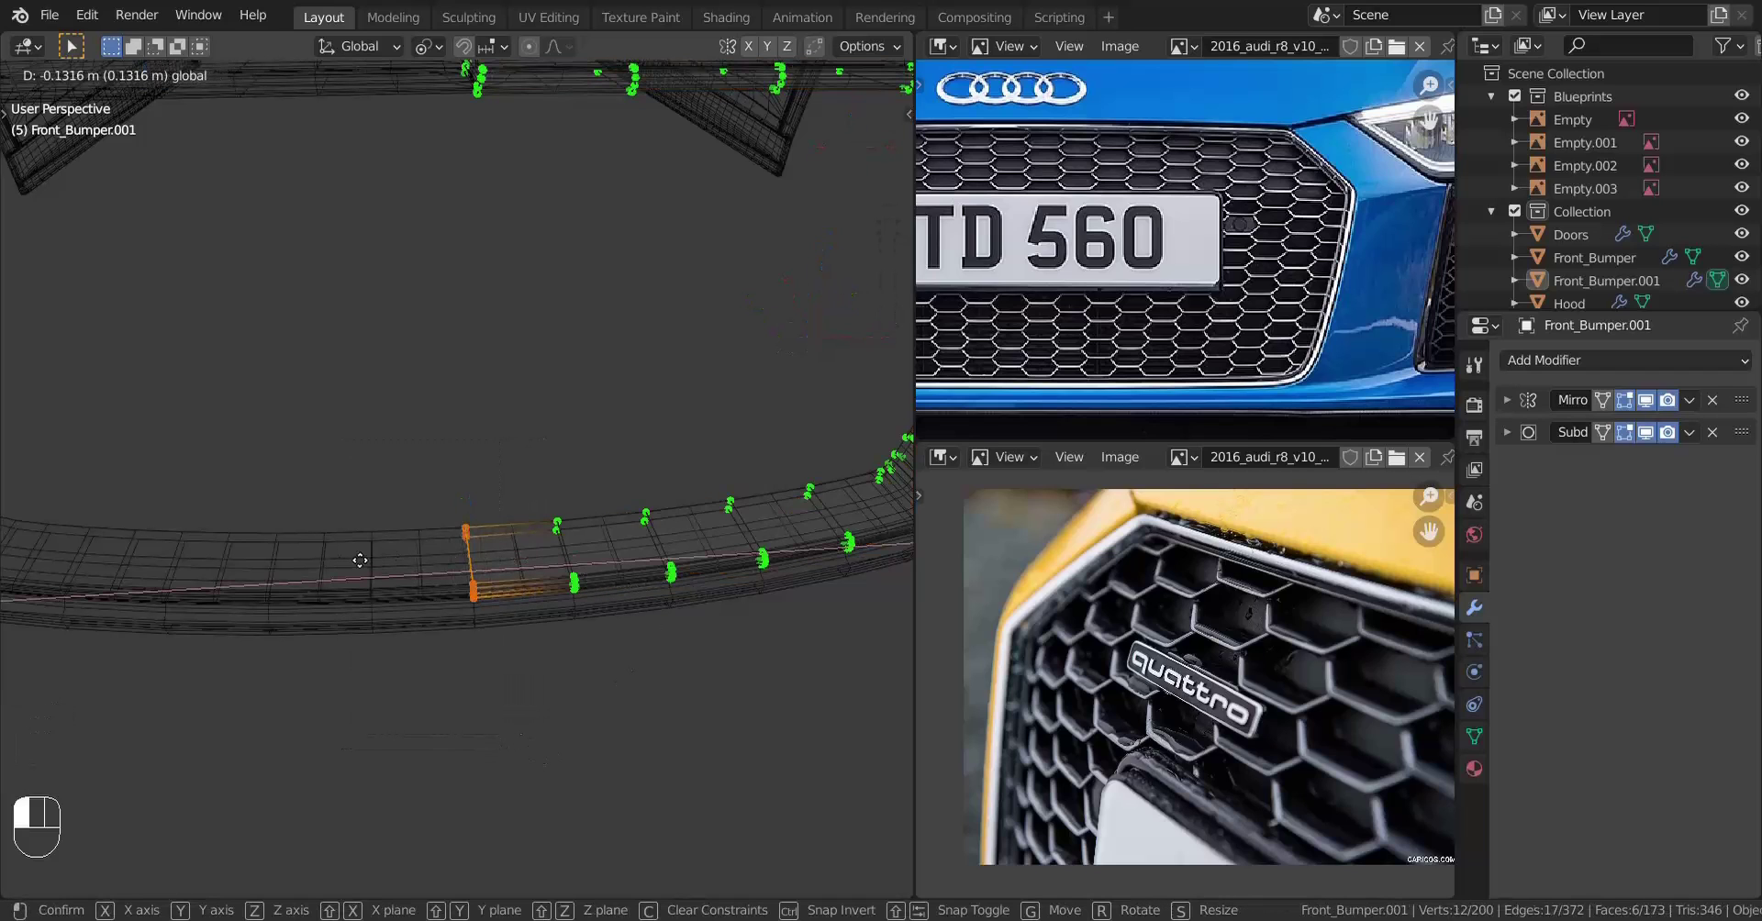
pyautogui.moveTo(125, 557); pyautogui.dragTo(74, 559)
# Delete the selected internal faces at the frame's bottom centre seam
pyautogui.press('z')
pyautogui.click(266, 559)
pyautogui.moveTo(267, 559)
pyautogui.mouseDown(button='middle')
pyautogui.moveTo(382, 562)
pyautogui.moveTo(618, 460)
pyautogui.mouseUp(button='middle')
pyautogui.press('Tab')
pyautogui.scroll(2, 514, 586)
pyautogui.press('Tab')
pyautogui.press('z')
pyautogui.click(307, 587)
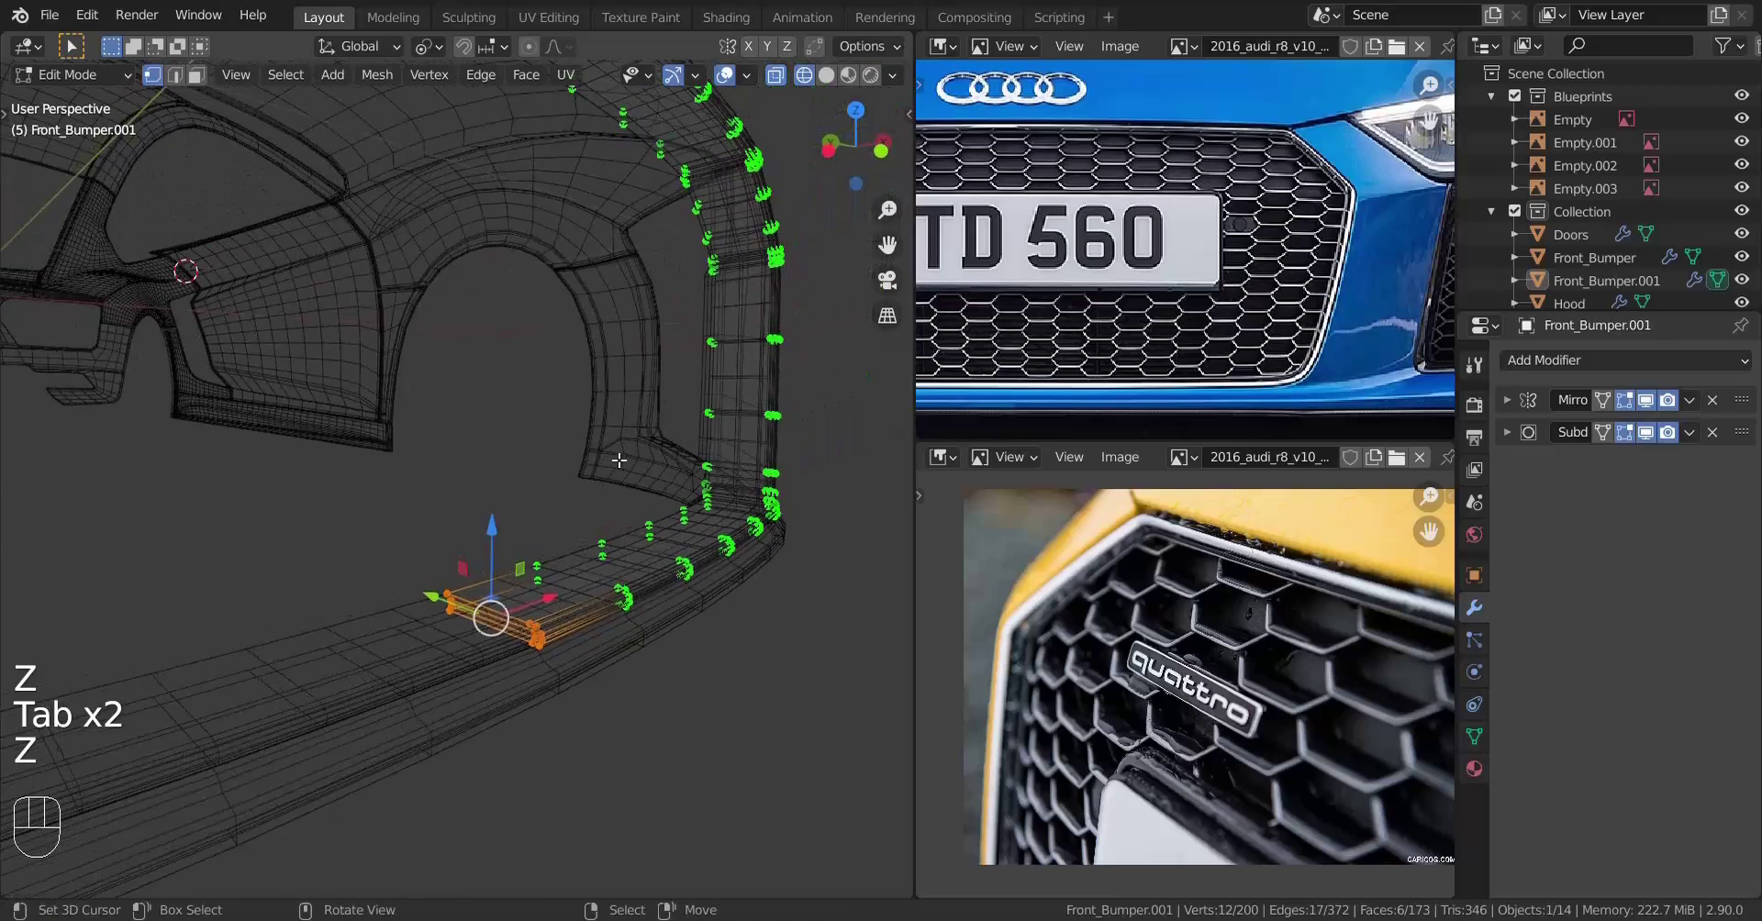
pyautogui.press('x')
pyautogui.click(588, 482)
# Select and delete the internal faces at the frame's top centre seam, and return to solid shading in Object Mode
pyautogui.scroll(-2, 472, 429)
pyautogui.keyDown('shift'); pyautogui.moveTo(472, 429); pyautogui.dragTo(484, 601, button='middle'); pyautogui.keyUp('shift')
pyautogui.press('z')
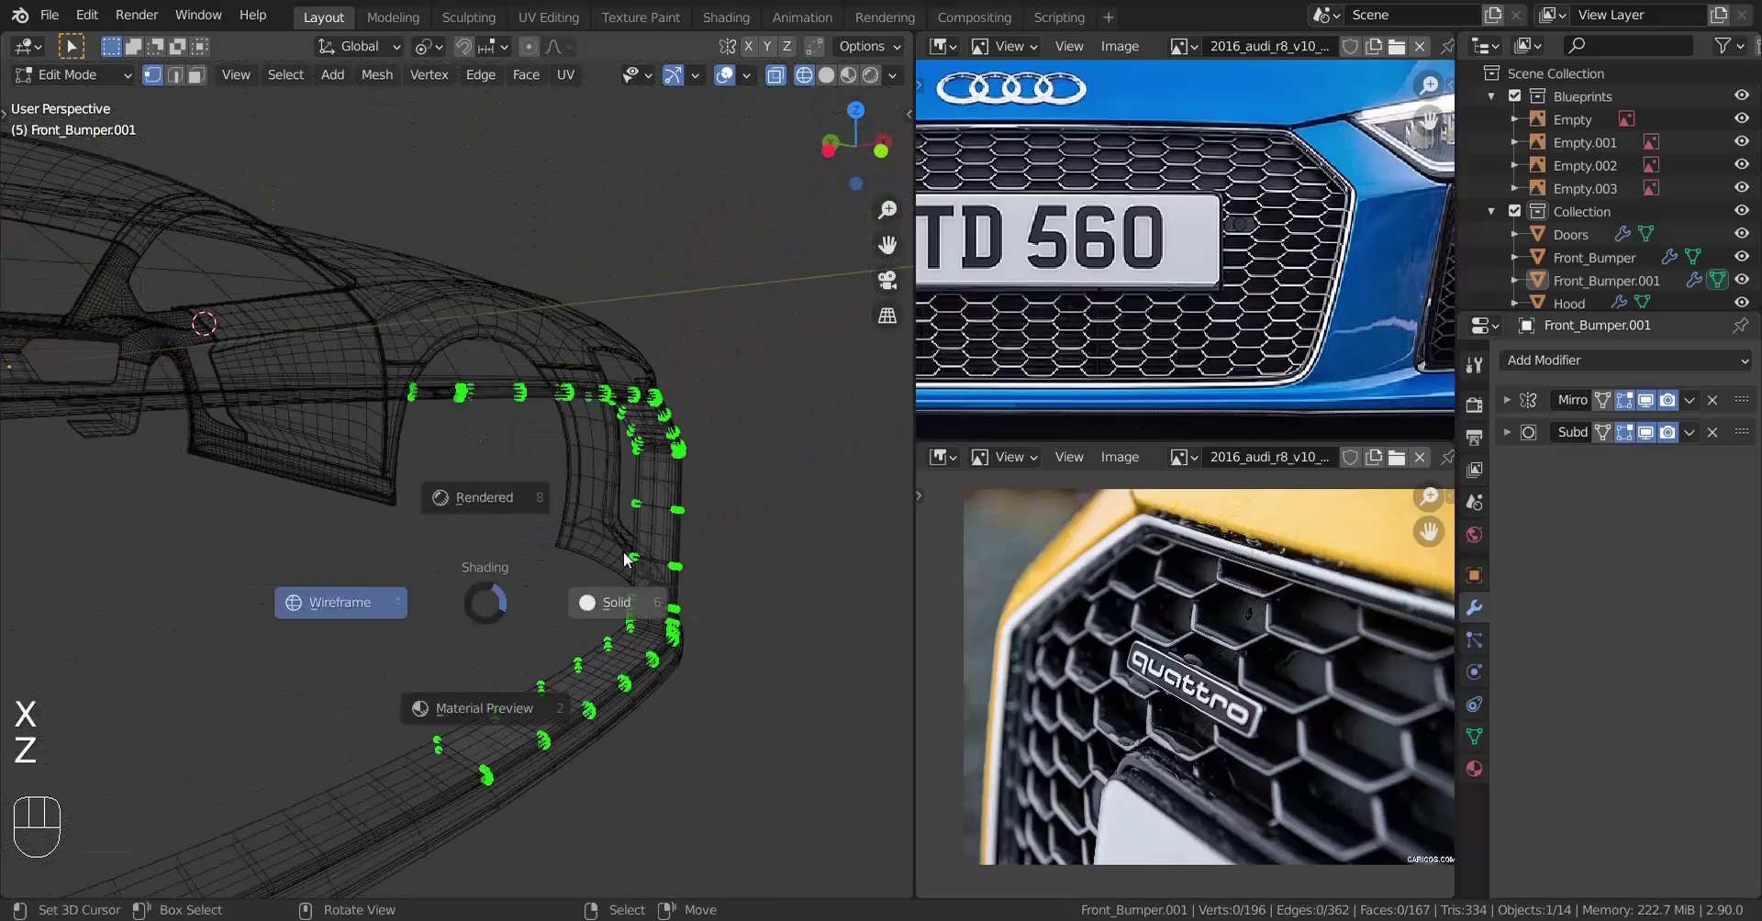
pyautogui.click(600, 601)
pyautogui.moveTo(600, 601)
pyautogui.mouseDown(button='middle')
pyautogui.moveTo(290, 479)
pyautogui.moveTo(298, 420)
pyautogui.mouseUp(button='middle')
pyautogui.press('z')
pyautogui.click(306, 415)
pyautogui.moveTo(380, 312); pyautogui.dragTo(495, 546)
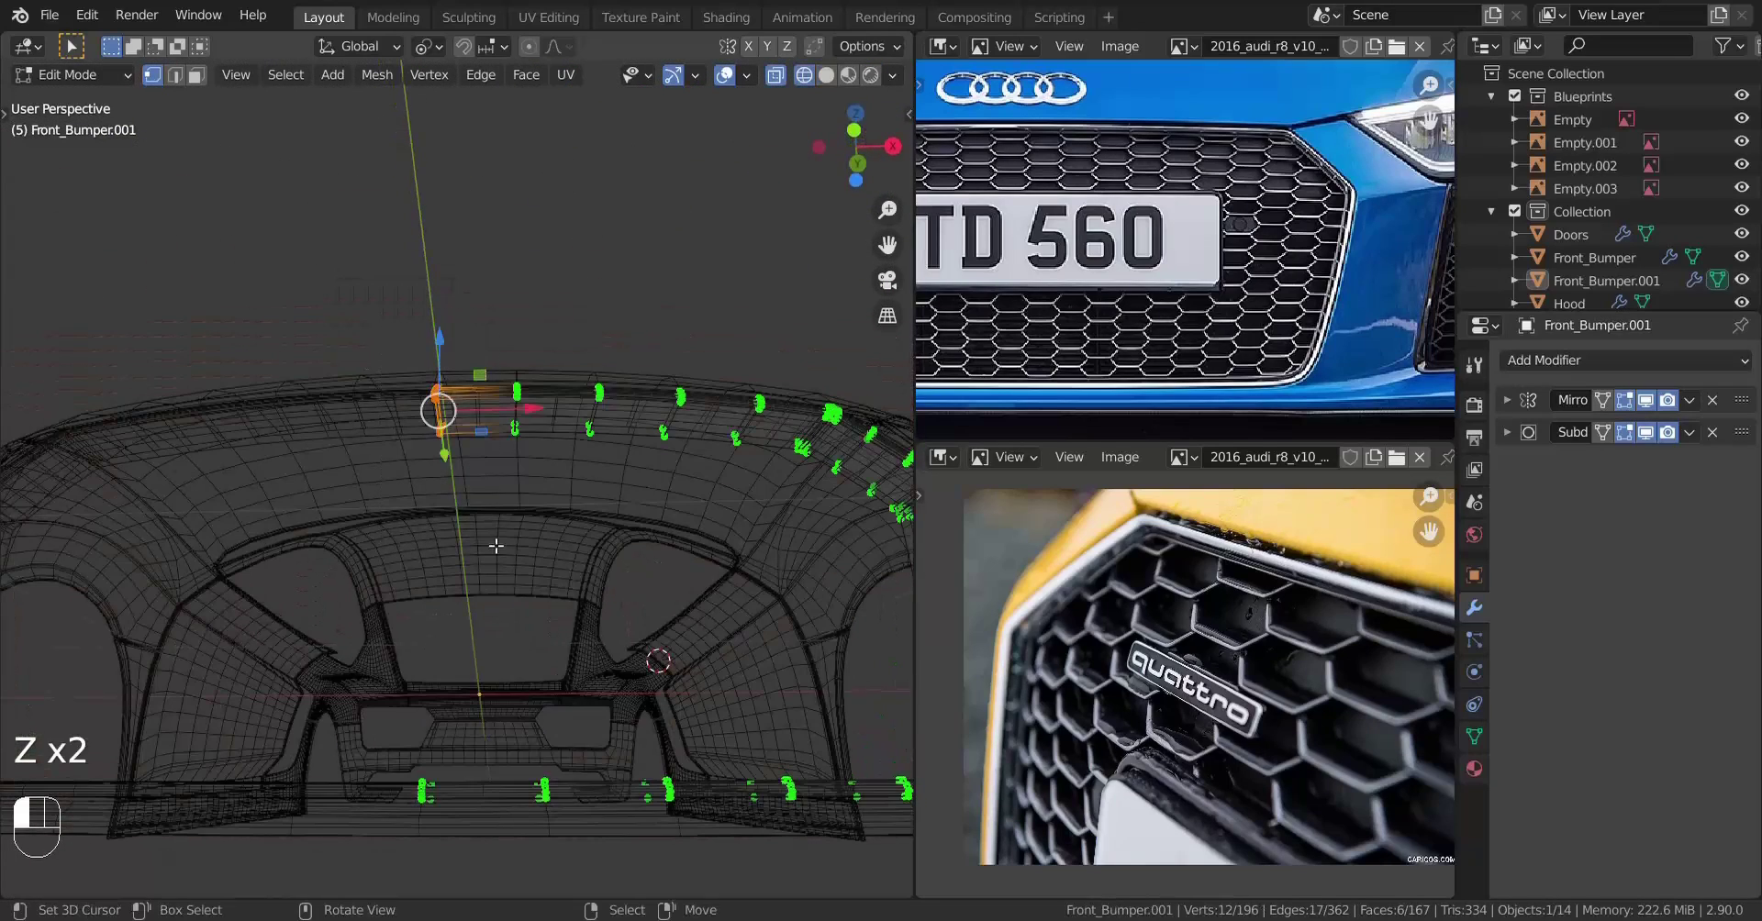
pyautogui.press('x')
pyautogui.click(354, 464)
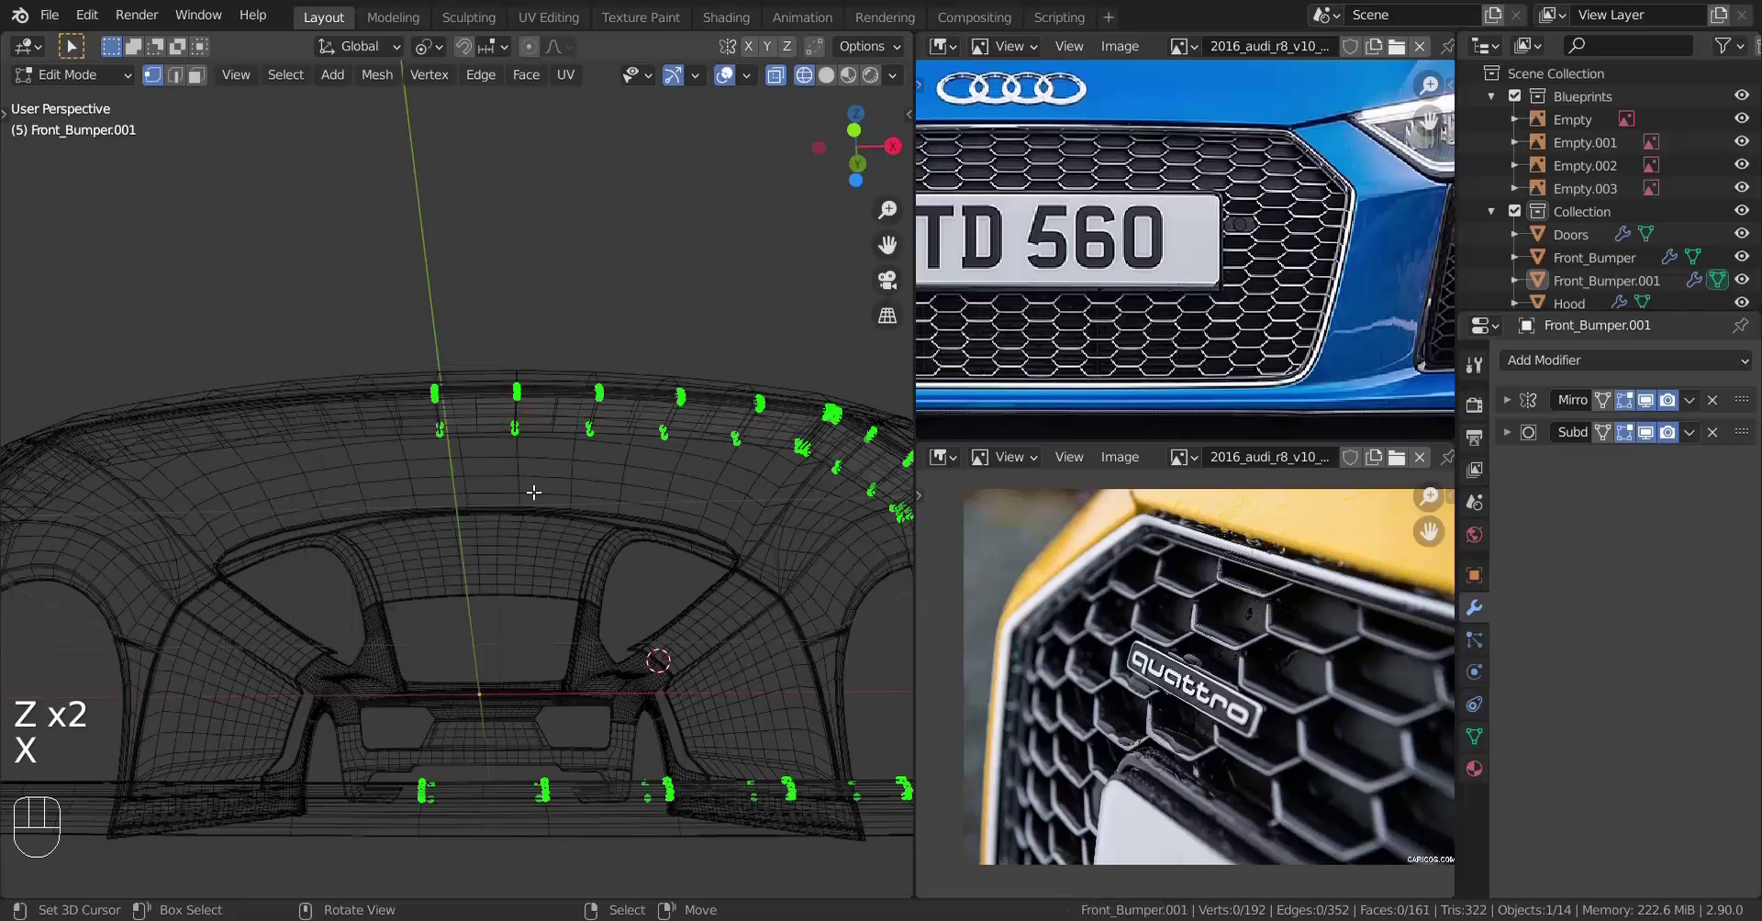
pyautogui.moveTo(354, 465); pyautogui.dragTo(505, 639, button='middle')
pyautogui.press('z')
pyautogui.click(662, 633)
pyautogui.press('Tab')
# Inspect the frame from several angles, switch to the front view and save the project file
pyautogui.moveTo(663, 633)
pyautogui.mouseDown(button='middle')
pyautogui.moveTo(410, 708)
pyautogui.moveTo(565, 602)
pyautogui.moveTo(500, 596)
pyautogui.mouseUp(button='middle')
pyautogui.scroll(-3, 566, 602)
pyautogui.moveTo(500, 596)
pyautogui.mouseDown(button='middle')
pyautogui.moveTo(457, 592)
pyautogui.moveTo(540, 668)
pyautogui.moveTo(390, 646)
pyautogui.mouseUp(button='middle')
pyautogui.scroll(3, 389, 646)
pyautogui.moveTo(523, 634); pyautogui.dragTo(617, 582, button='middle')
pyautogui.scroll(-4, 1153, 238)
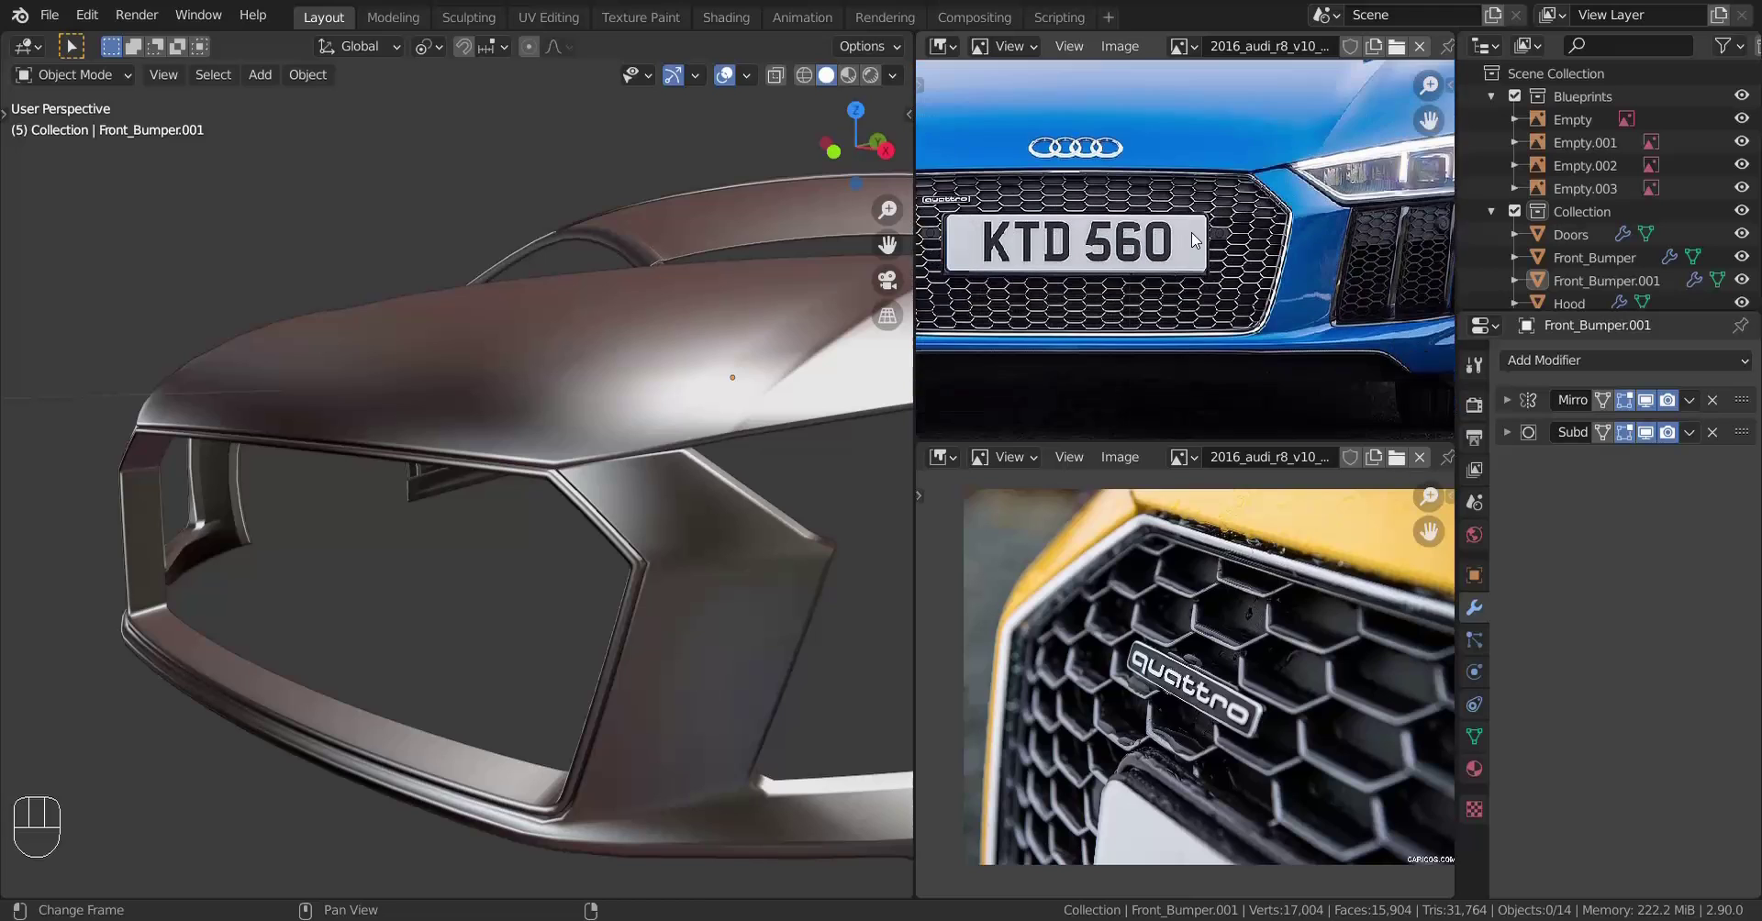
pyautogui.moveTo(438, 571); pyautogui.dragTo(496, 568, button='middle')
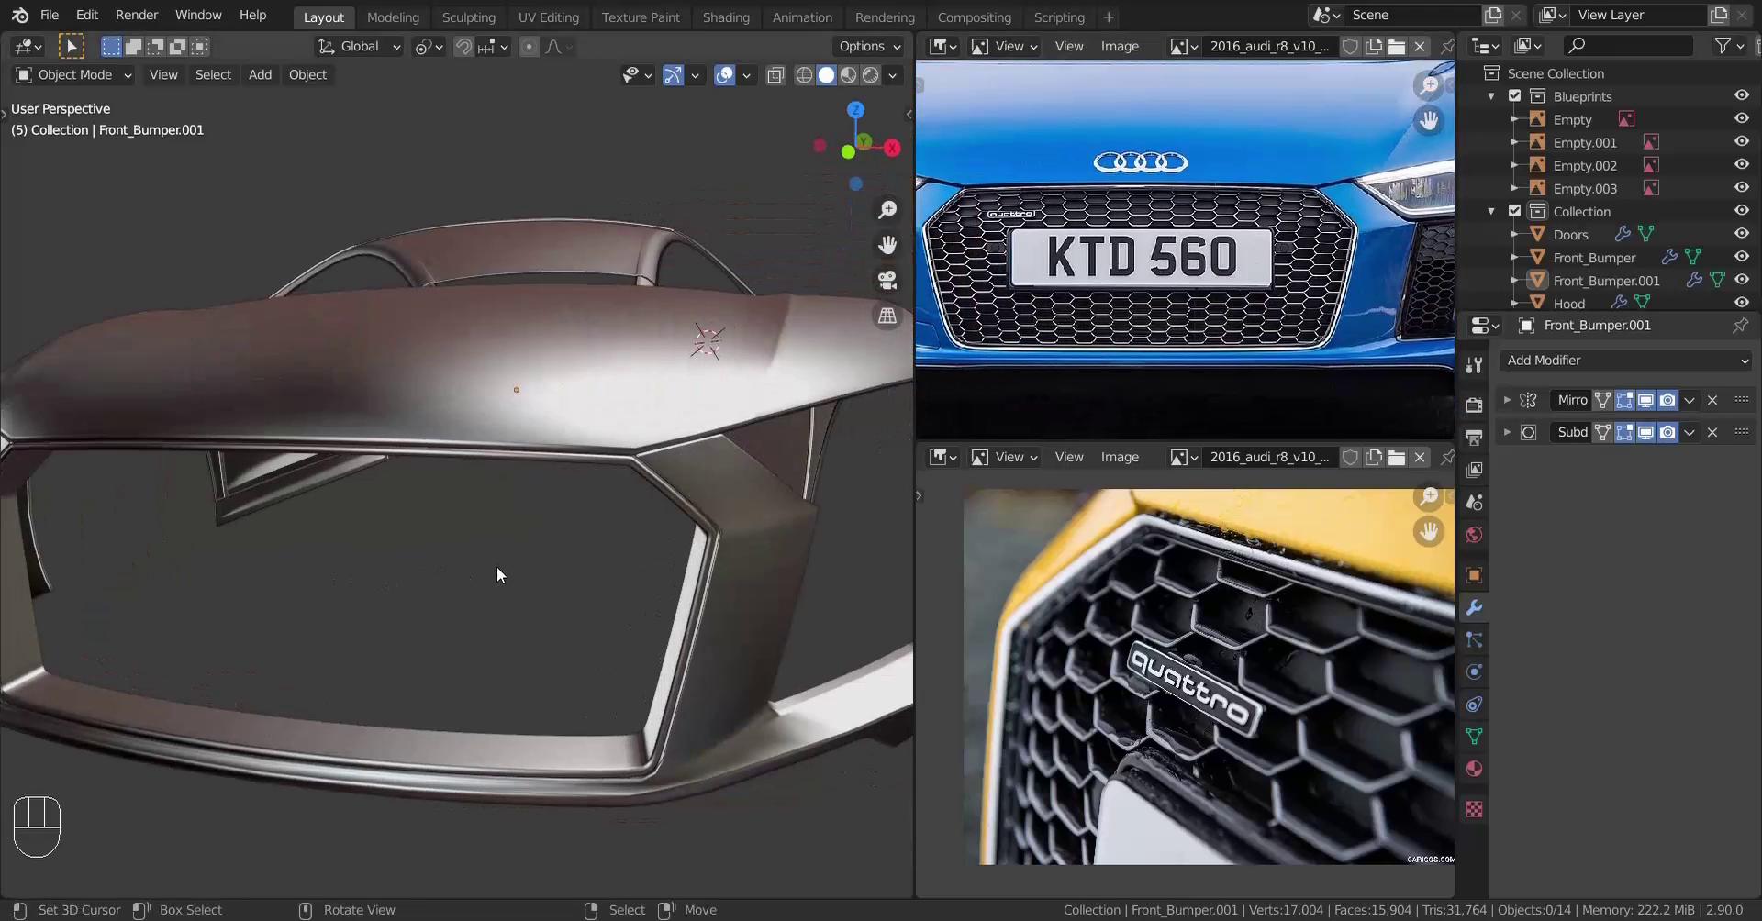
pyautogui.press('KP_1')
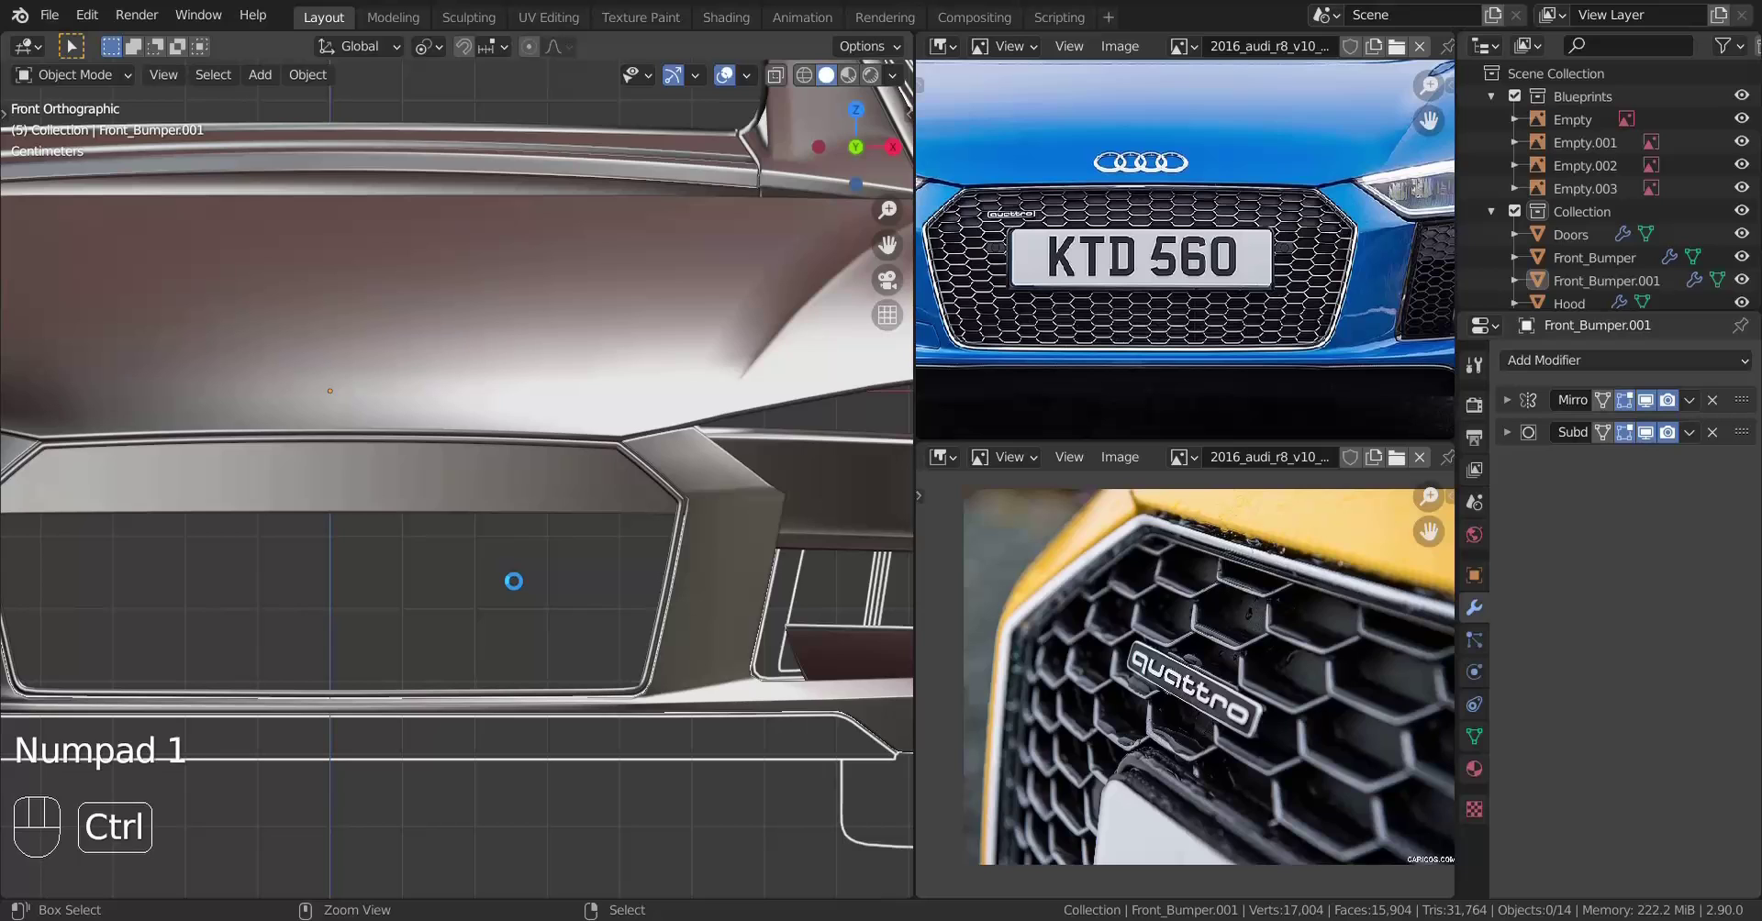
pyautogui.hotkey('ctrl', 's')
pyautogui.hotkey('ctrl', 's')
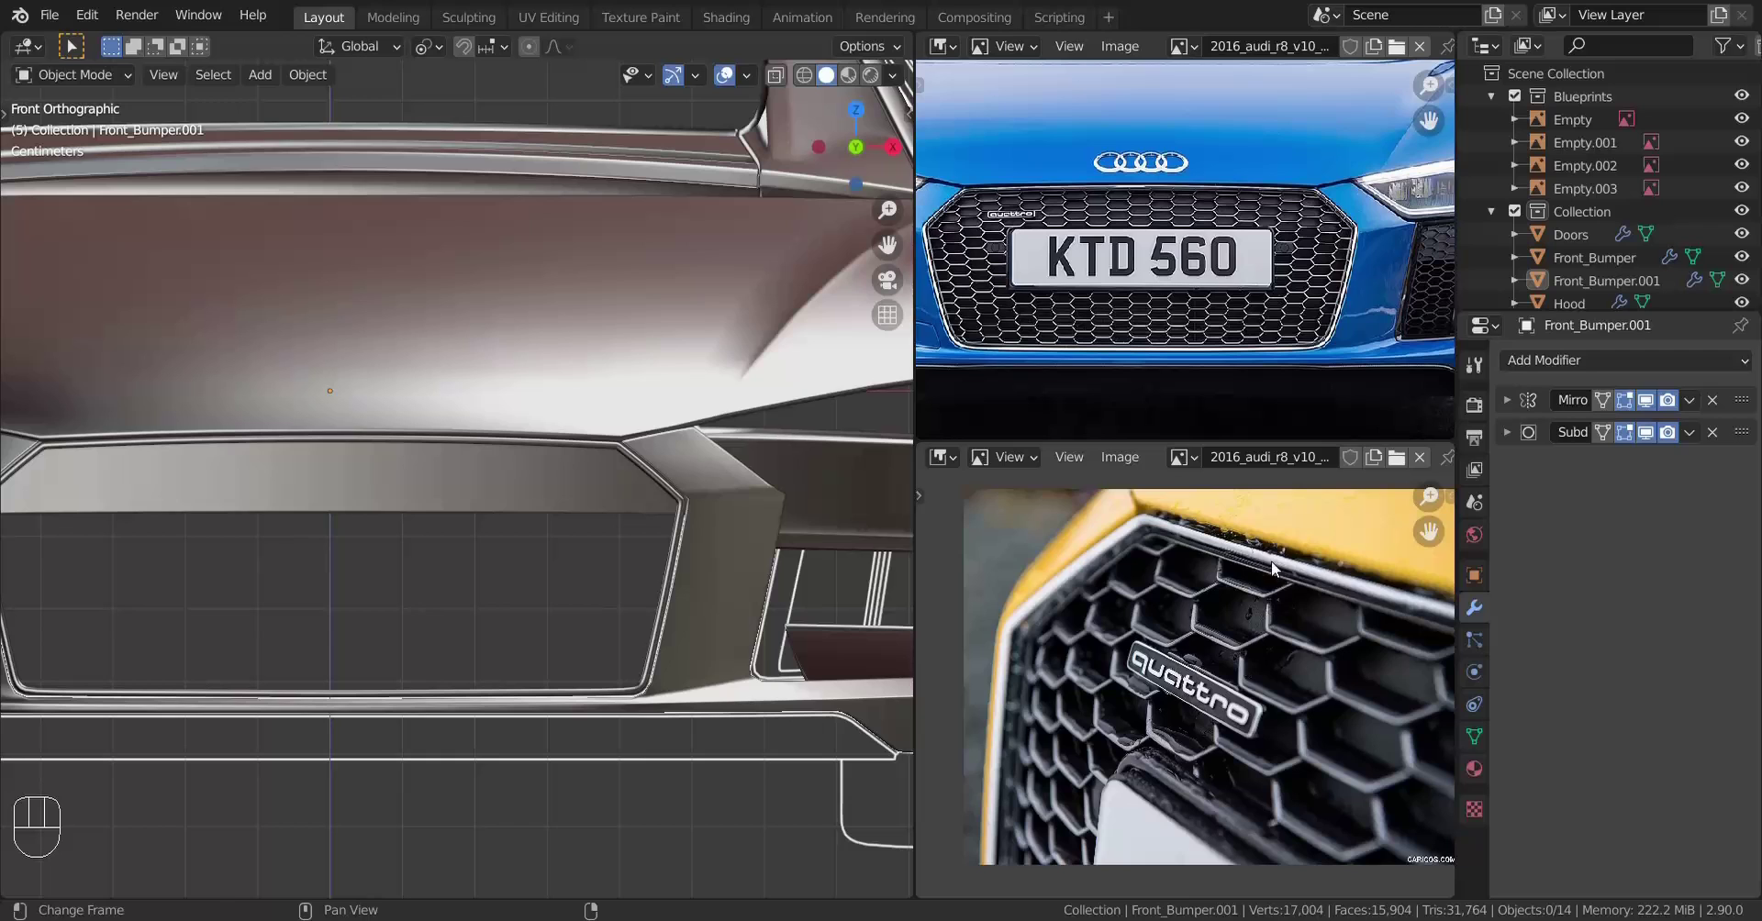
pyautogui.scroll(-2, 498, 461)
pyautogui.keyDown('shift'); pyautogui.moveTo(385, 421); pyautogui.dragTo(374, 452, button='middle'); pyautogui.keyUp('shift')
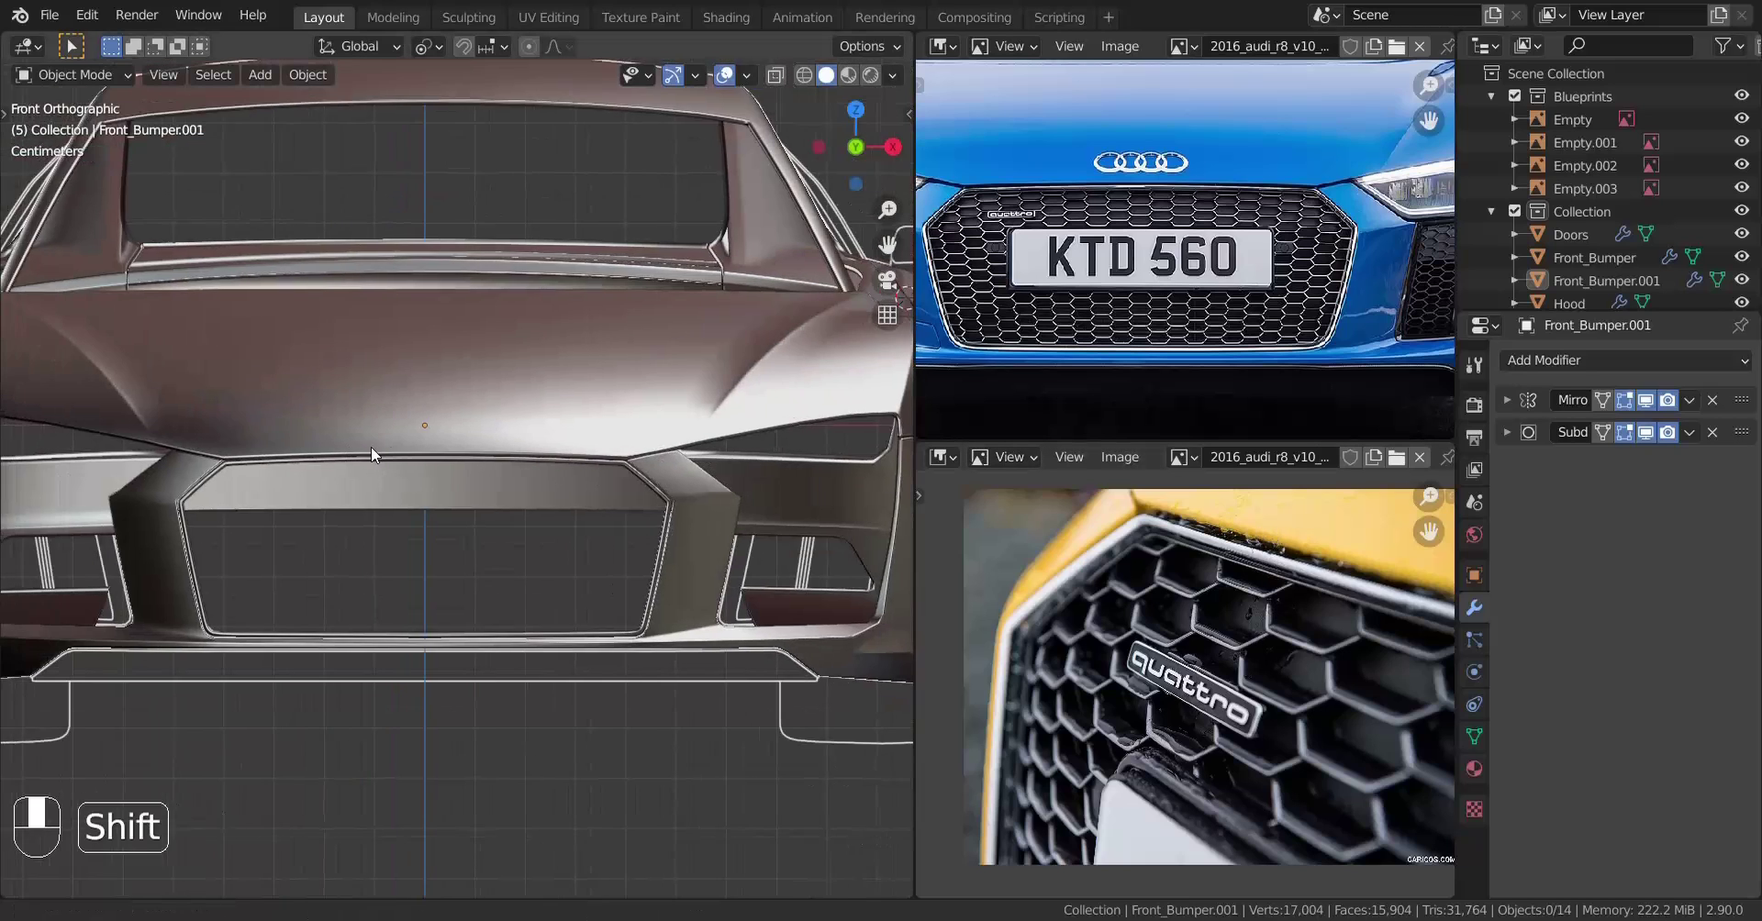
pyautogui.scroll(2, 263, 530)
pyautogui.keyDown('shift'); pyautogui.moveTo(282, 523); pyautogui.dragTo(339, 513, button='middle'); pyautogui.keyUp('shift')
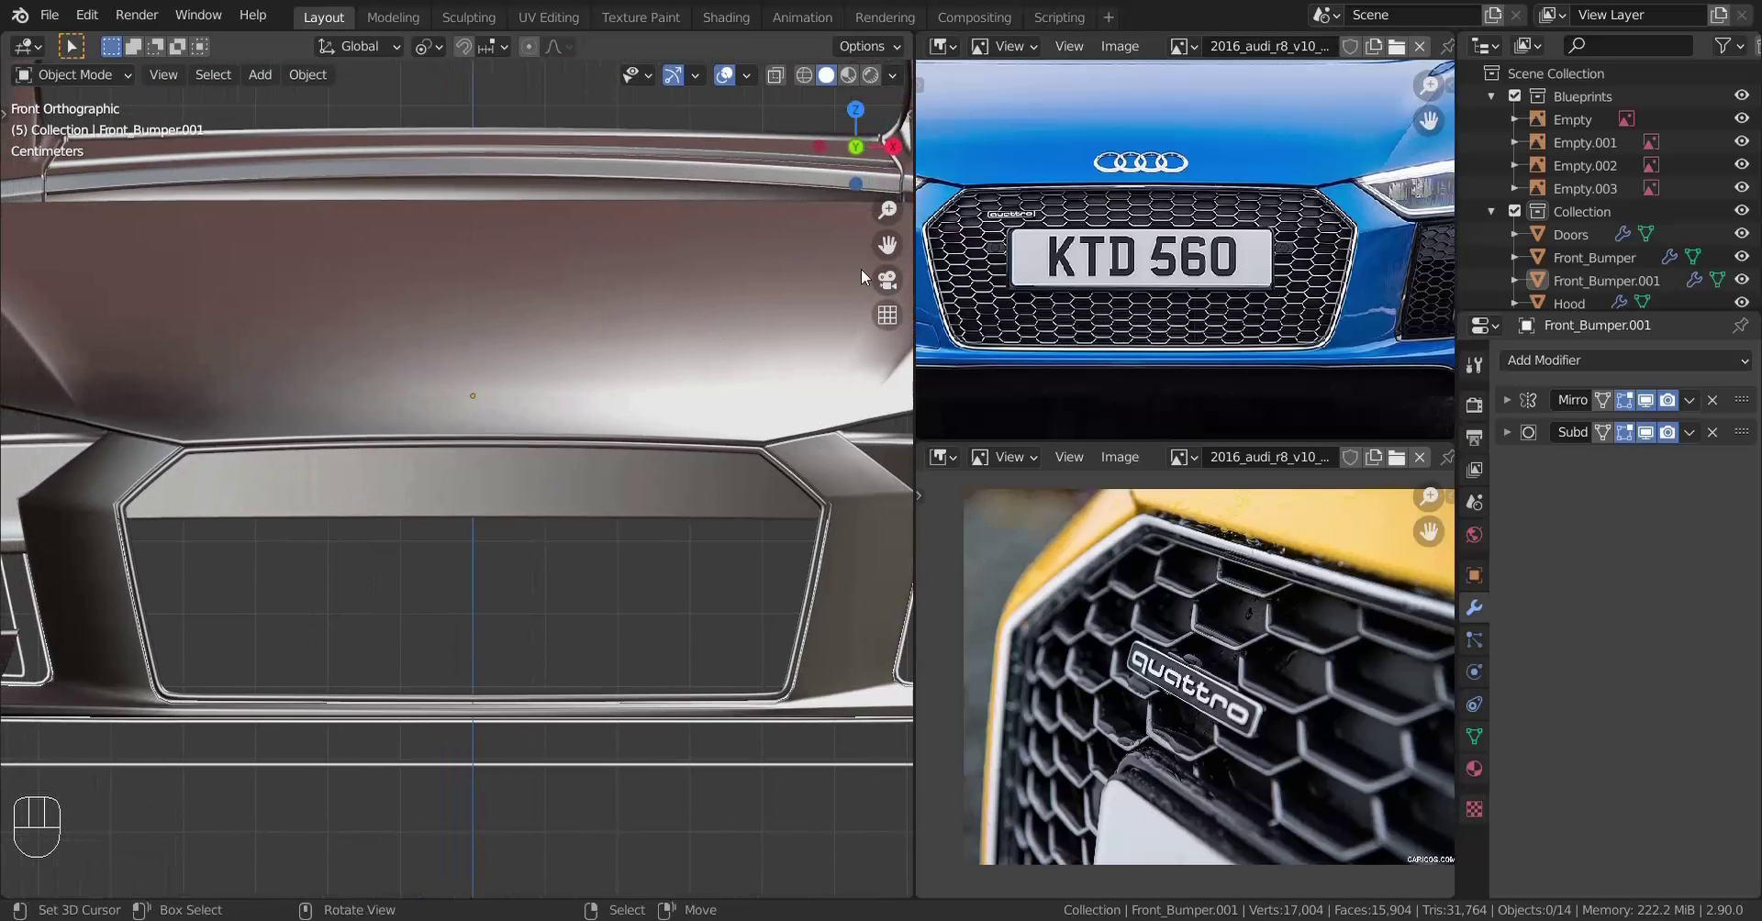
pyautogui.click(1476, 763)
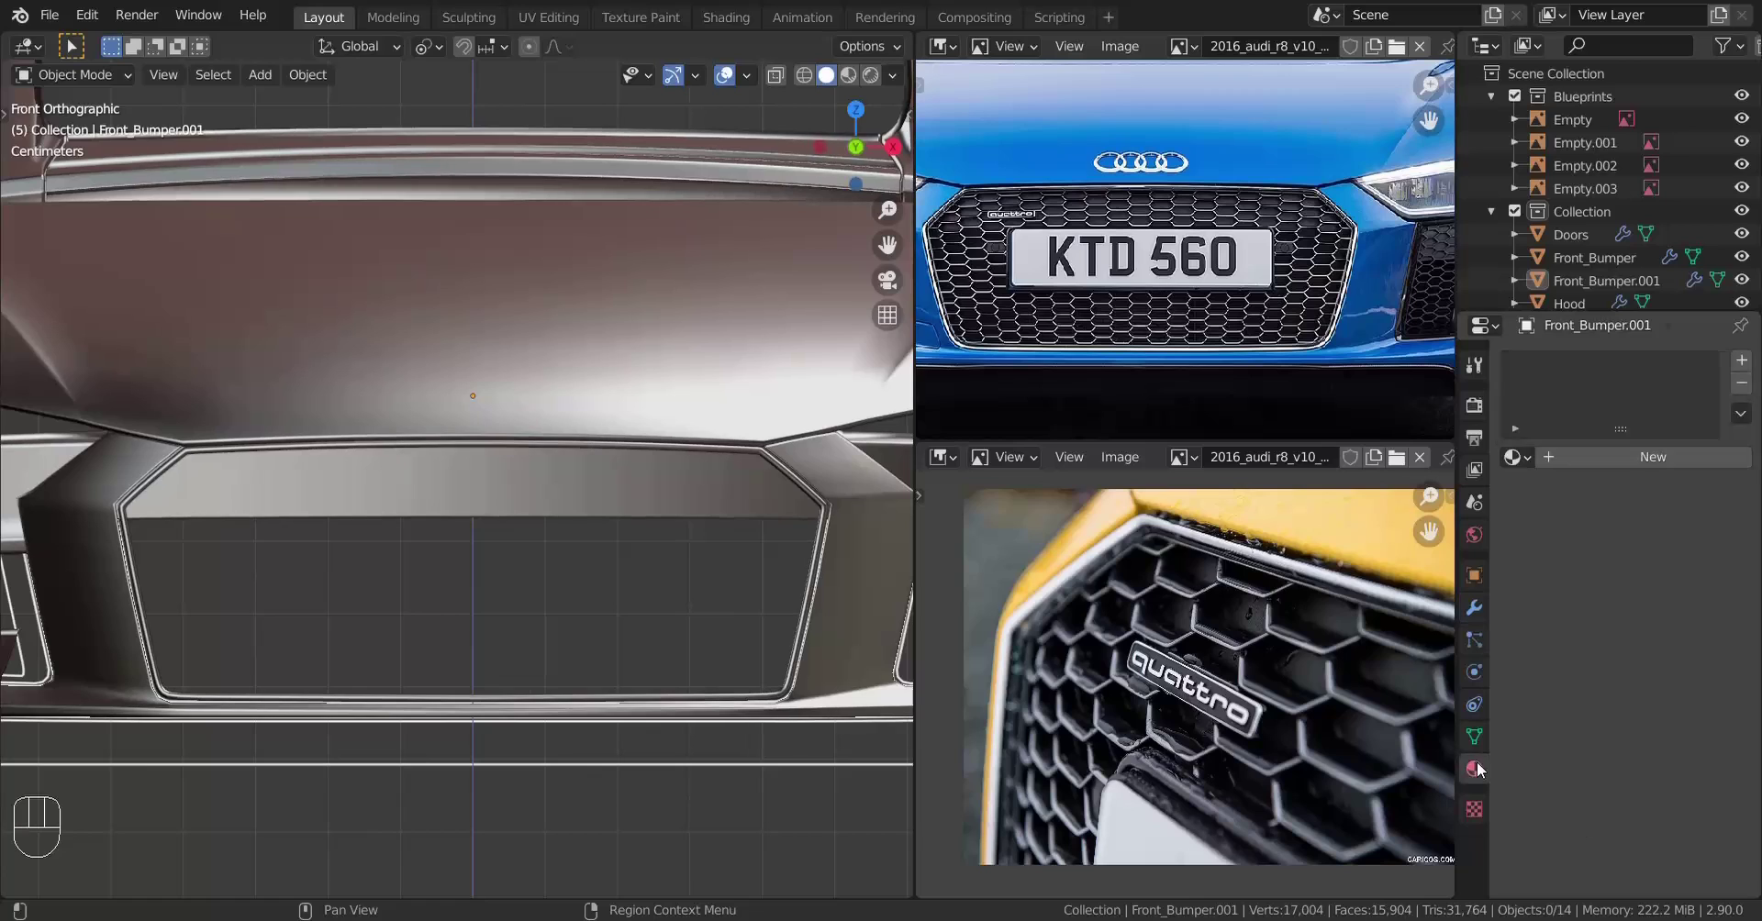
pyautogui.click(1477, 703)
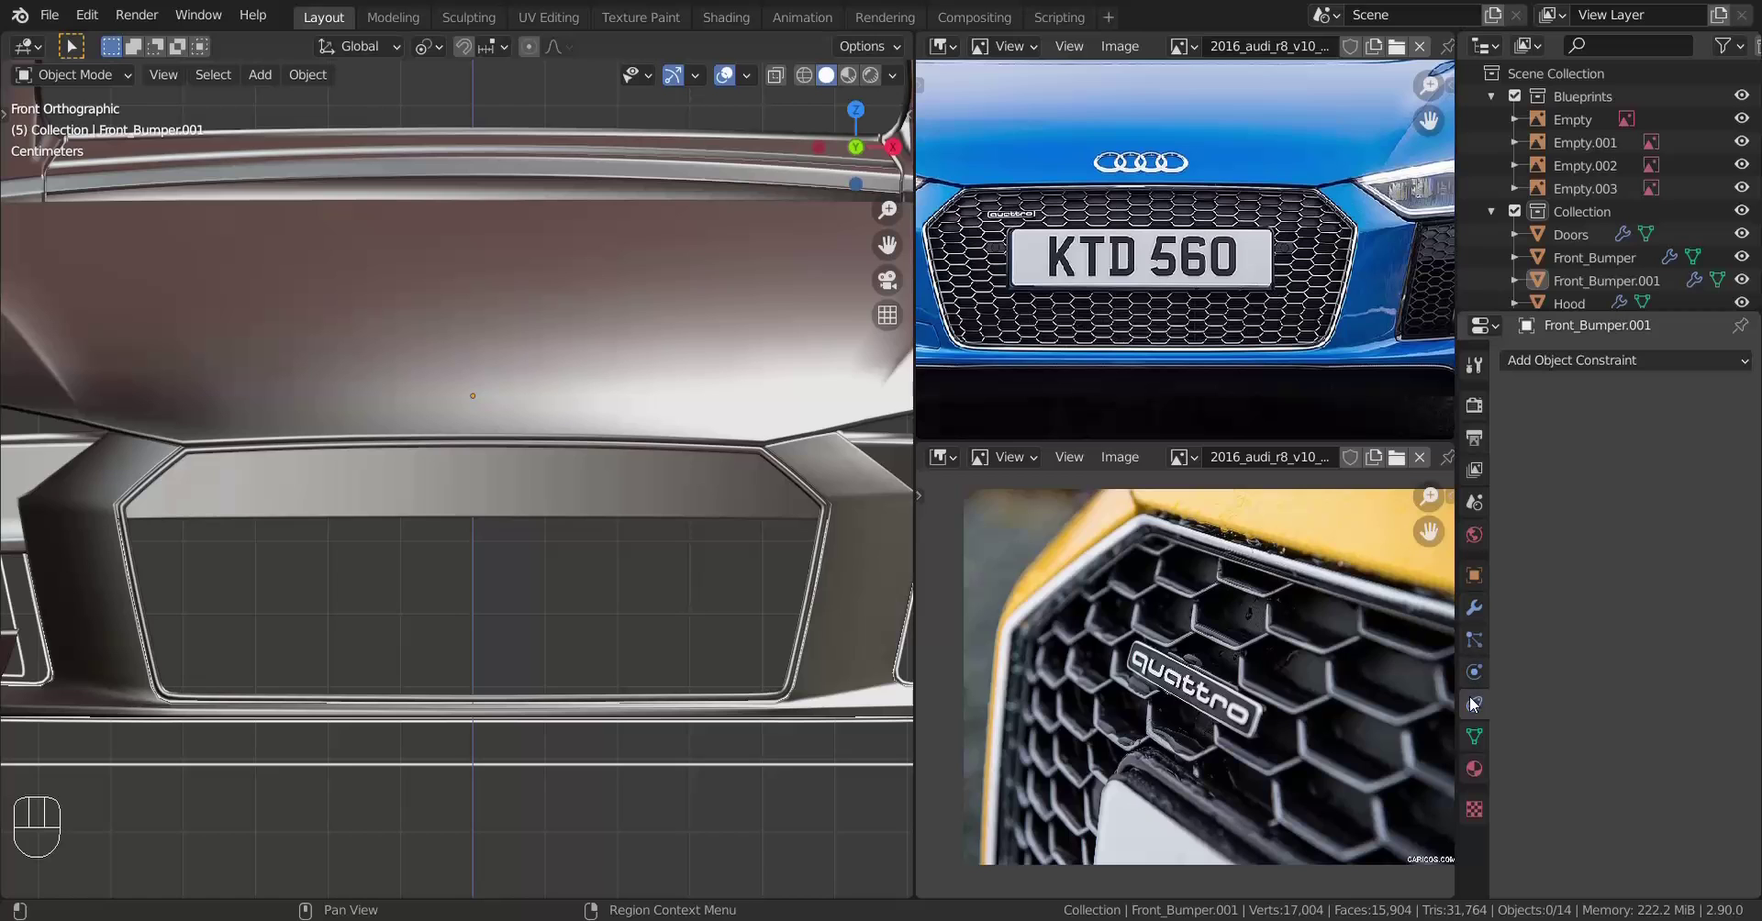
pyautogui.click(1474, 672)
# Snap the 3D cursor to the world origin
pyautogui.scroll(-6, 496, 487)
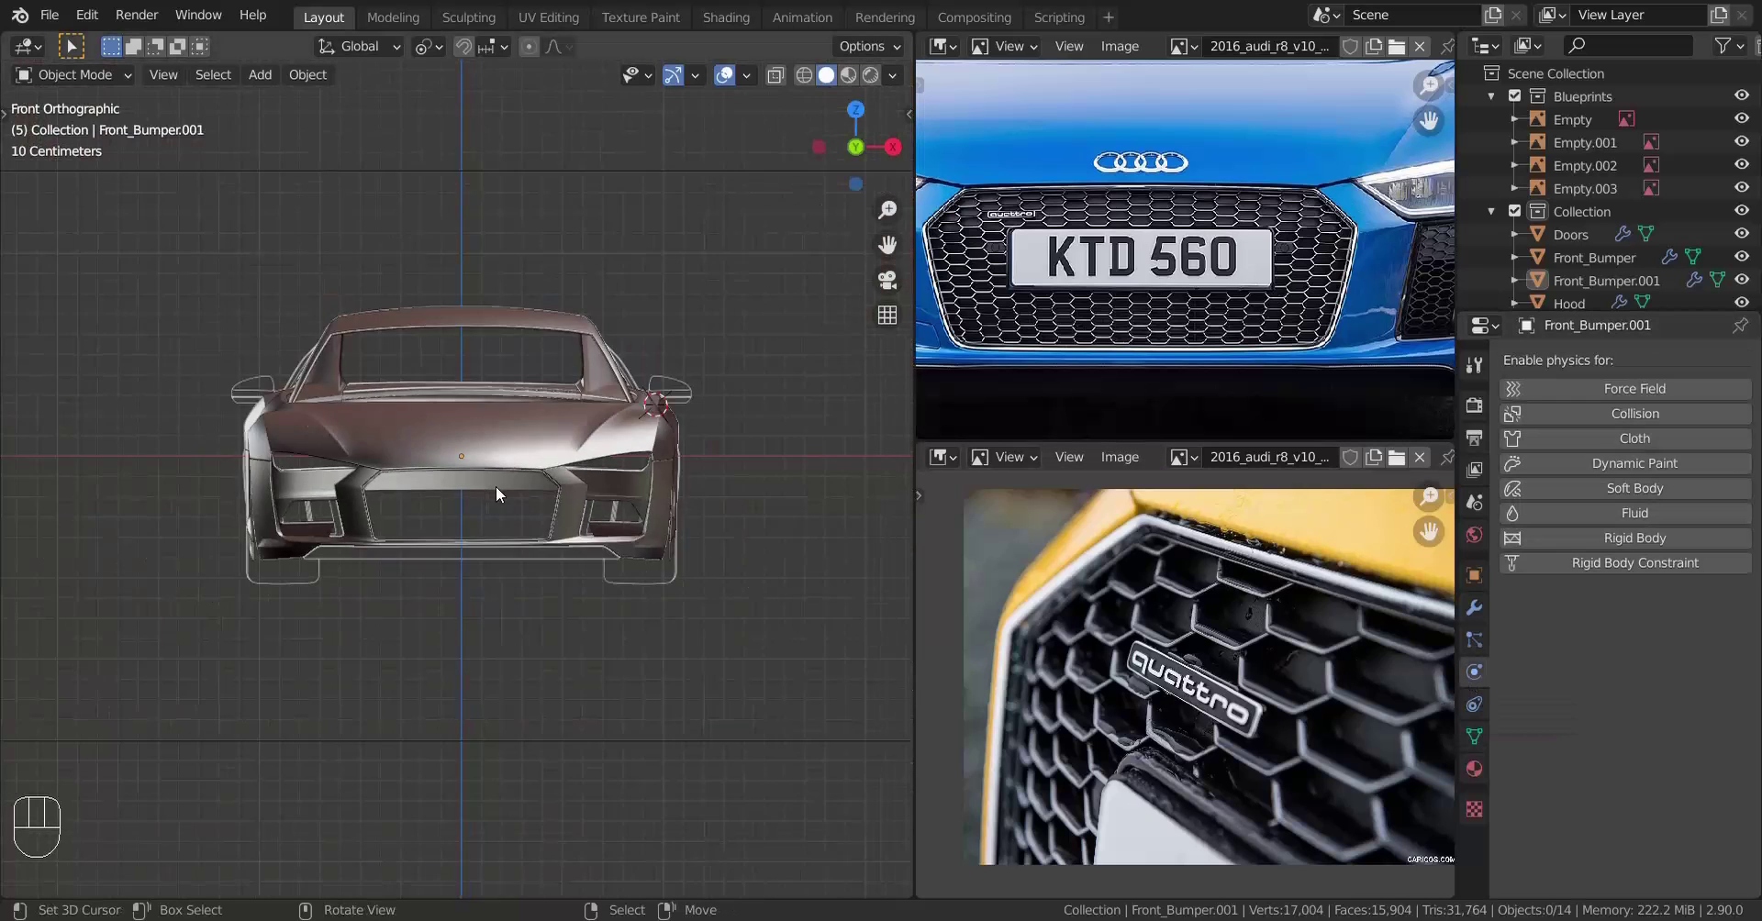
pyautogui.scroll(1, 722, 380)
pyautogui.scroll(-4, 592, 240)
pyautogui.scroll(2, 681, 423)
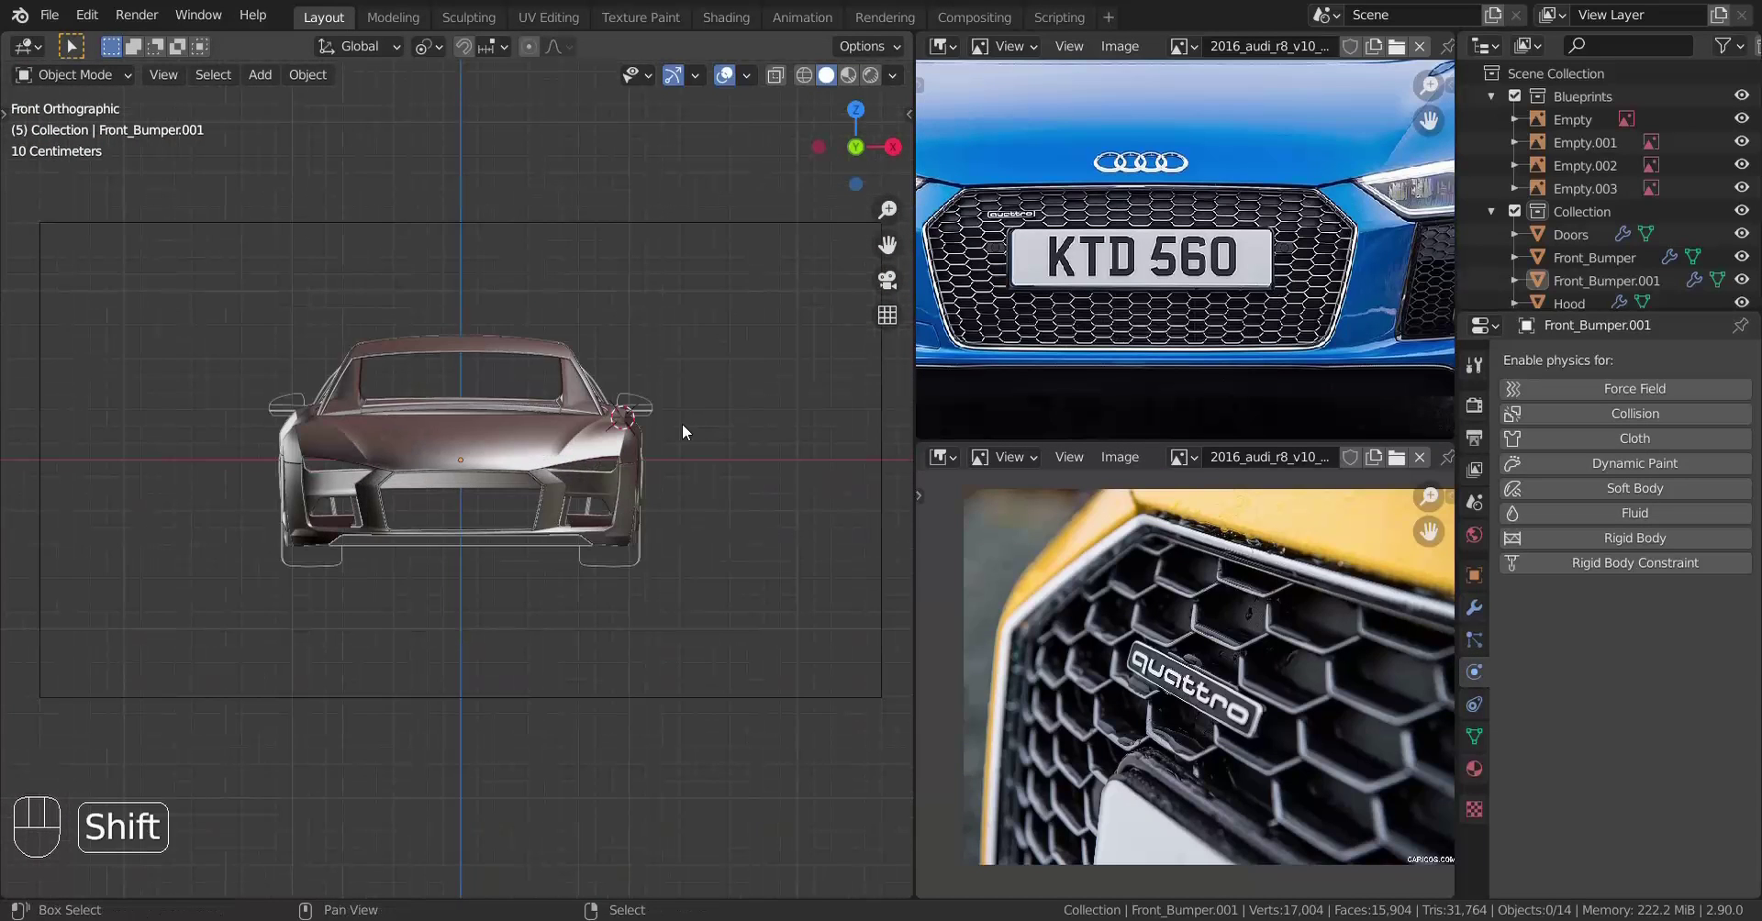
pyautogui.hotkey('shift', 's')
pyautogui.click(520, 499)
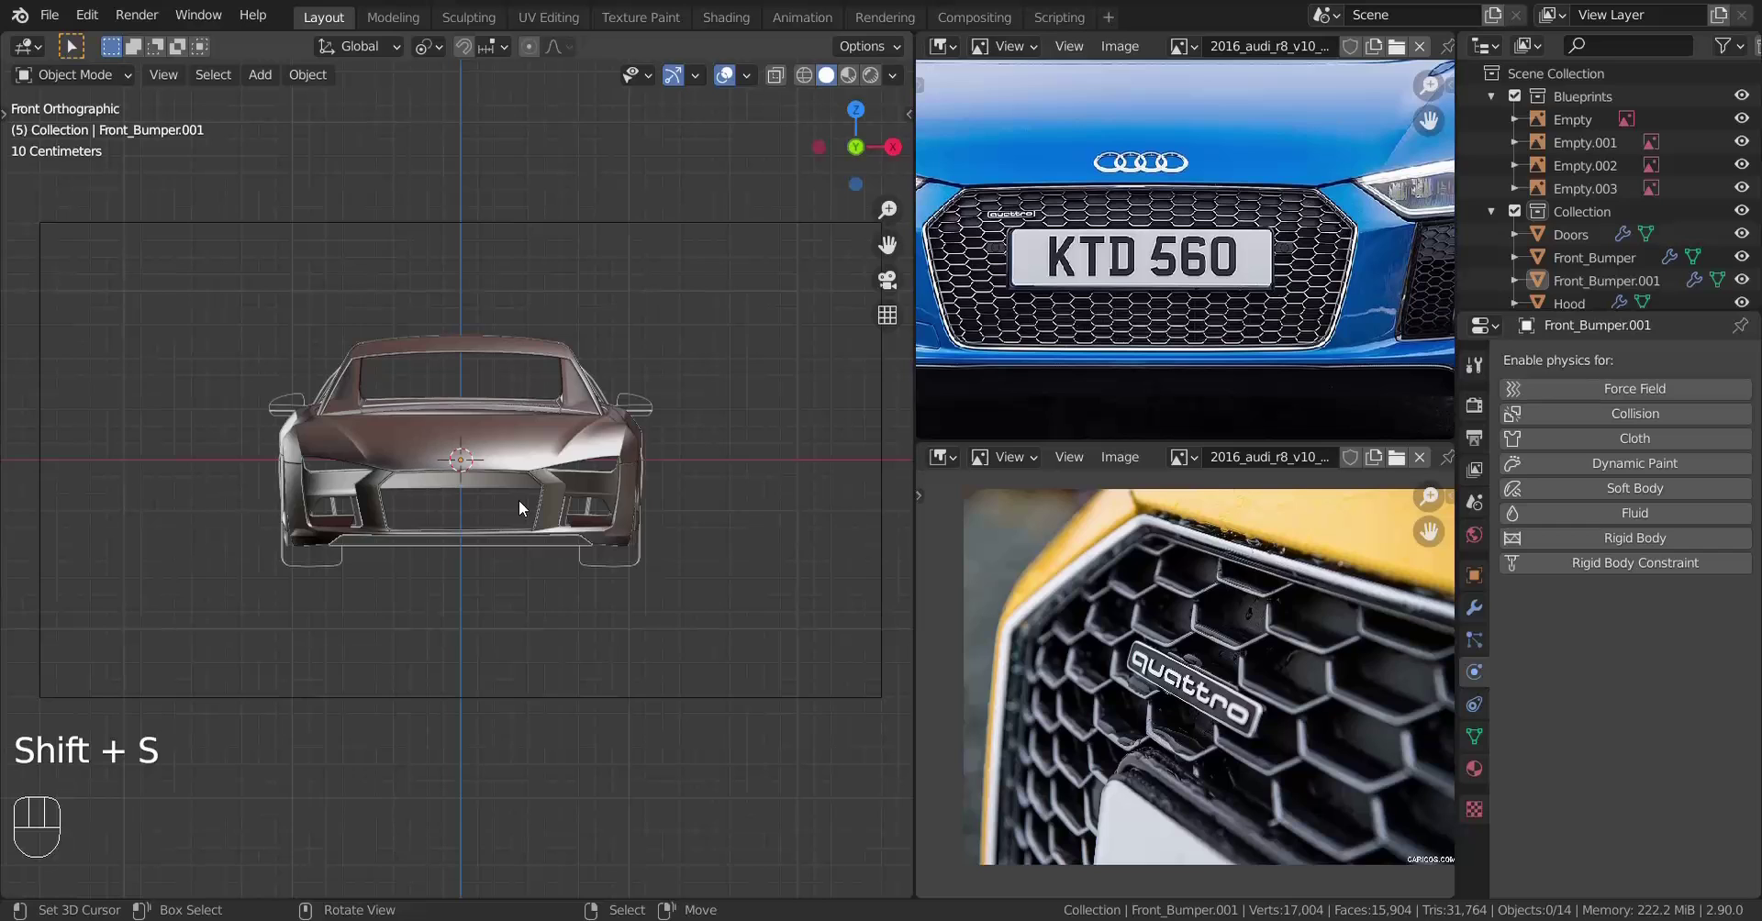
# Add the blue car's front photo from the Audi r8 V10 Plus folder as a view-aligned reference image
pyautogui.hotkey('shift', 'a')
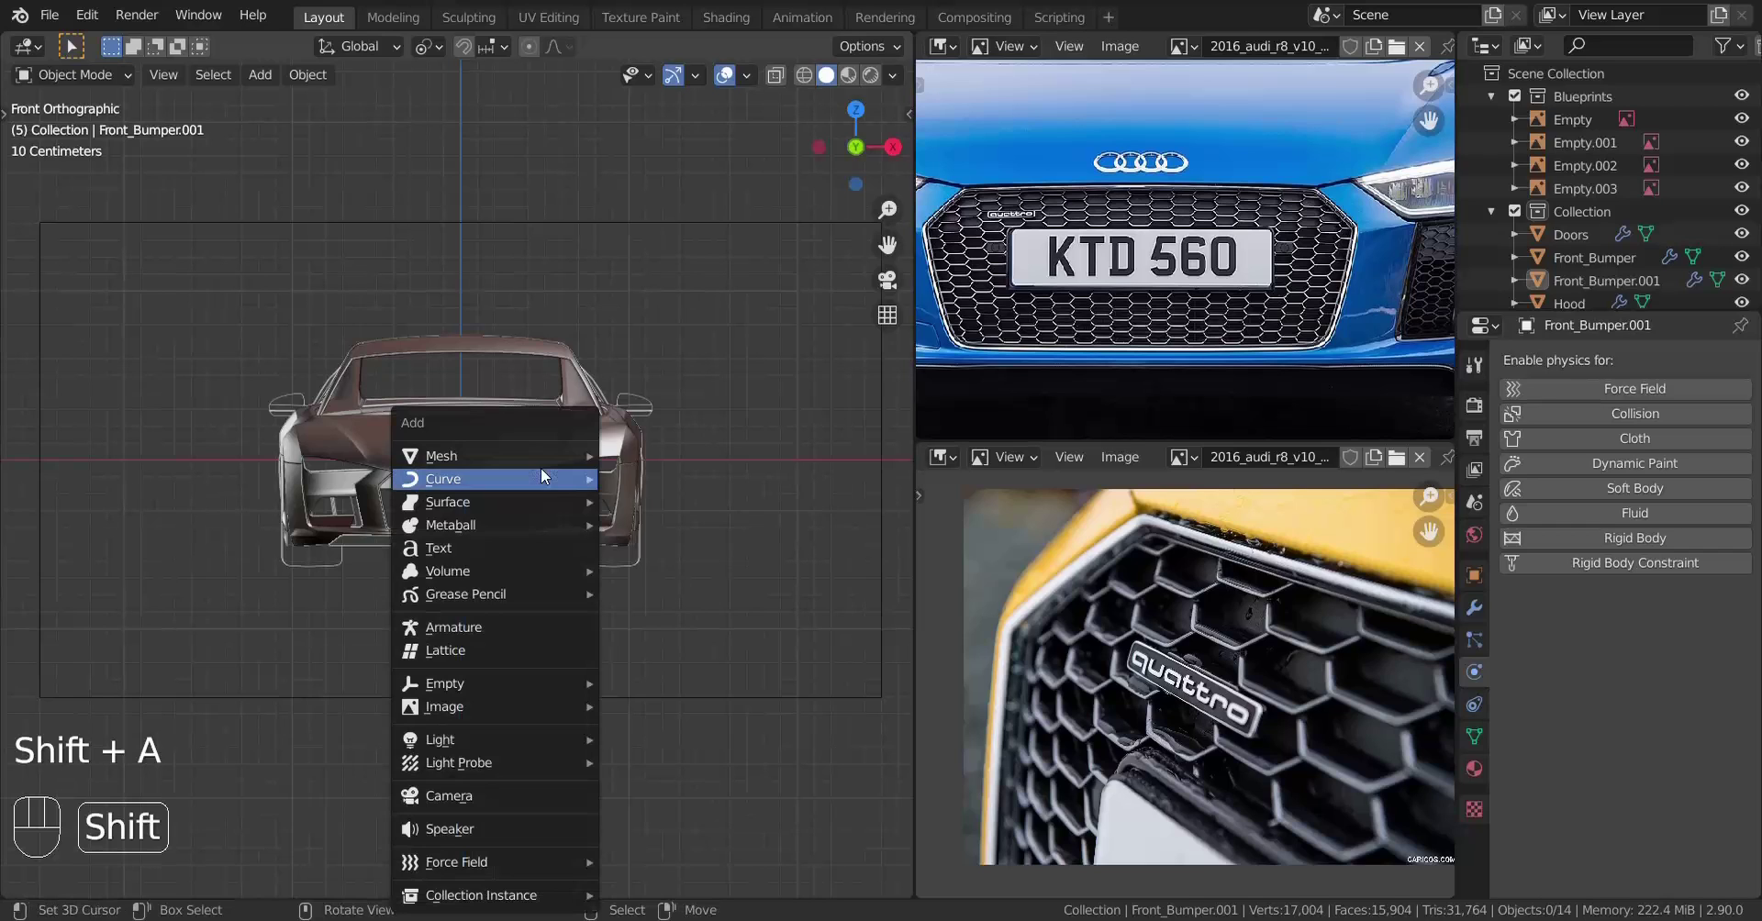
pyautogui.moveTo(519, 707)
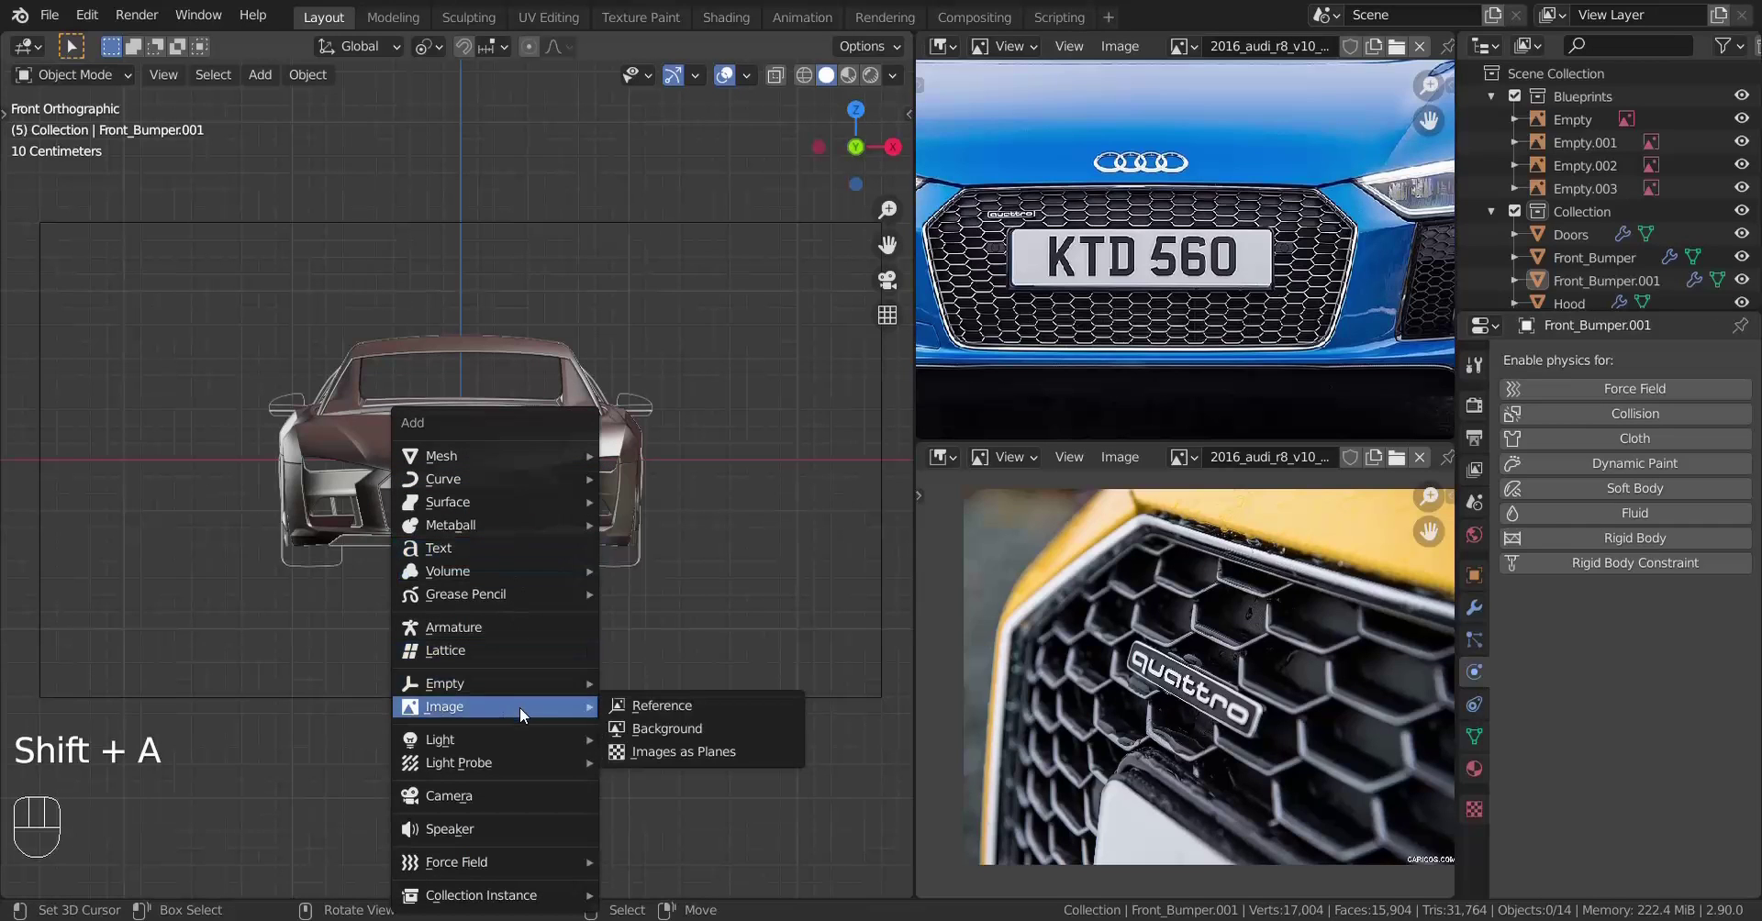
pyautogui.click(705, 707)
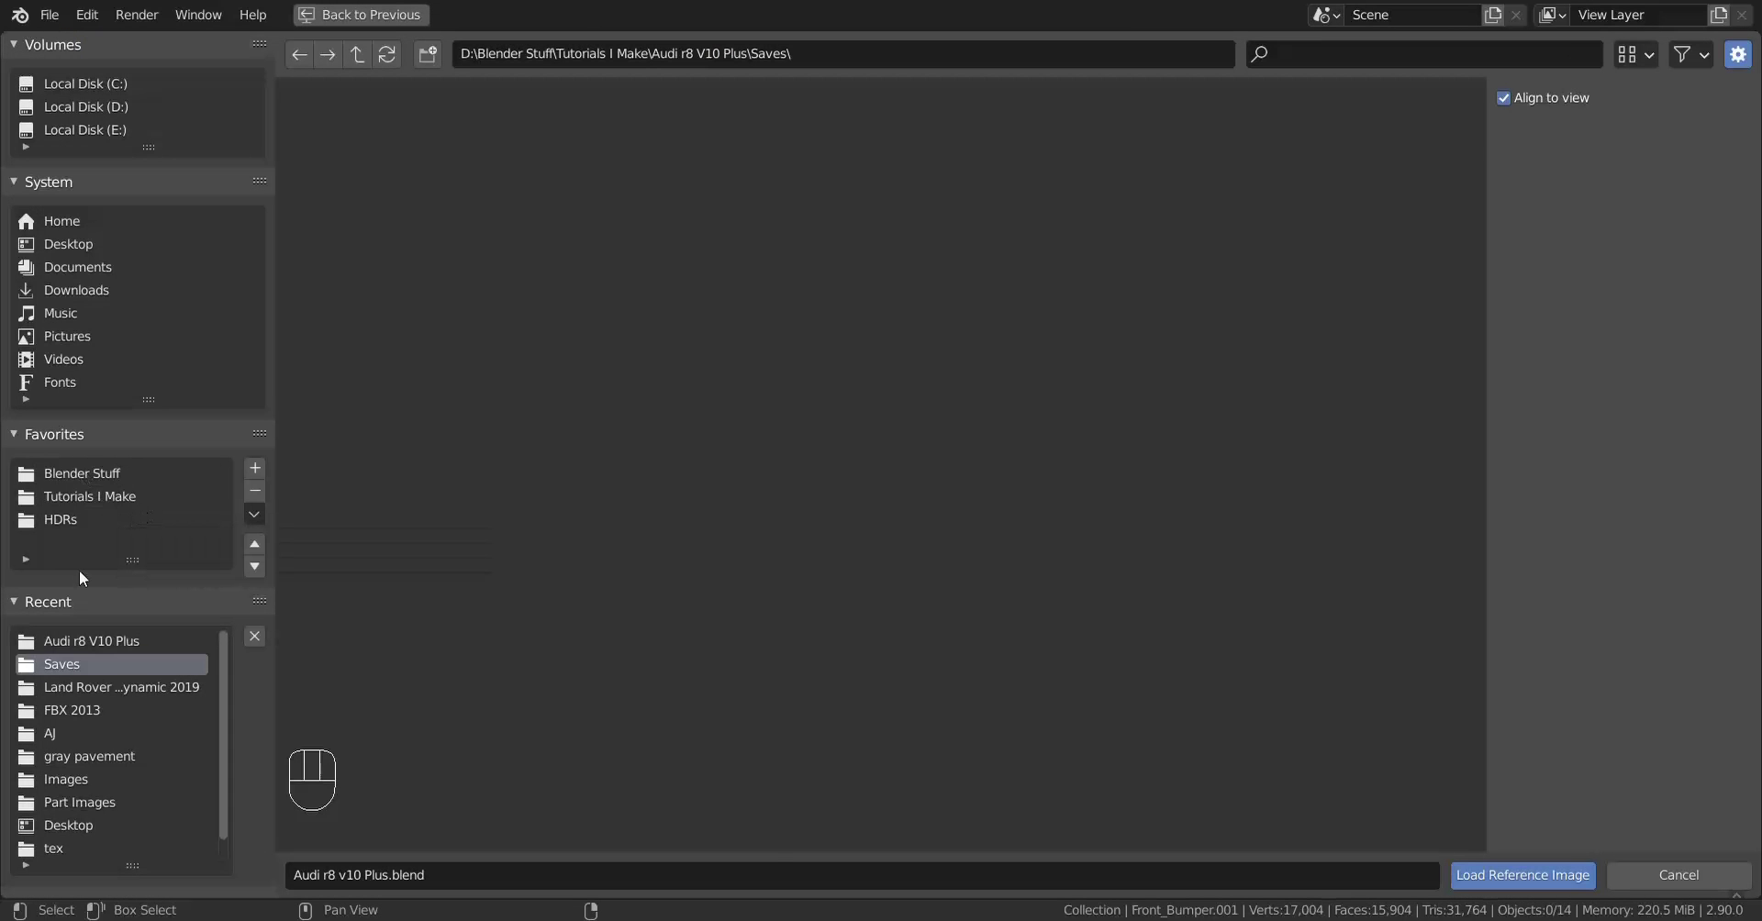
pyautogui.click(106, 643)
pyautogui.scroll(-3, 826, 610)
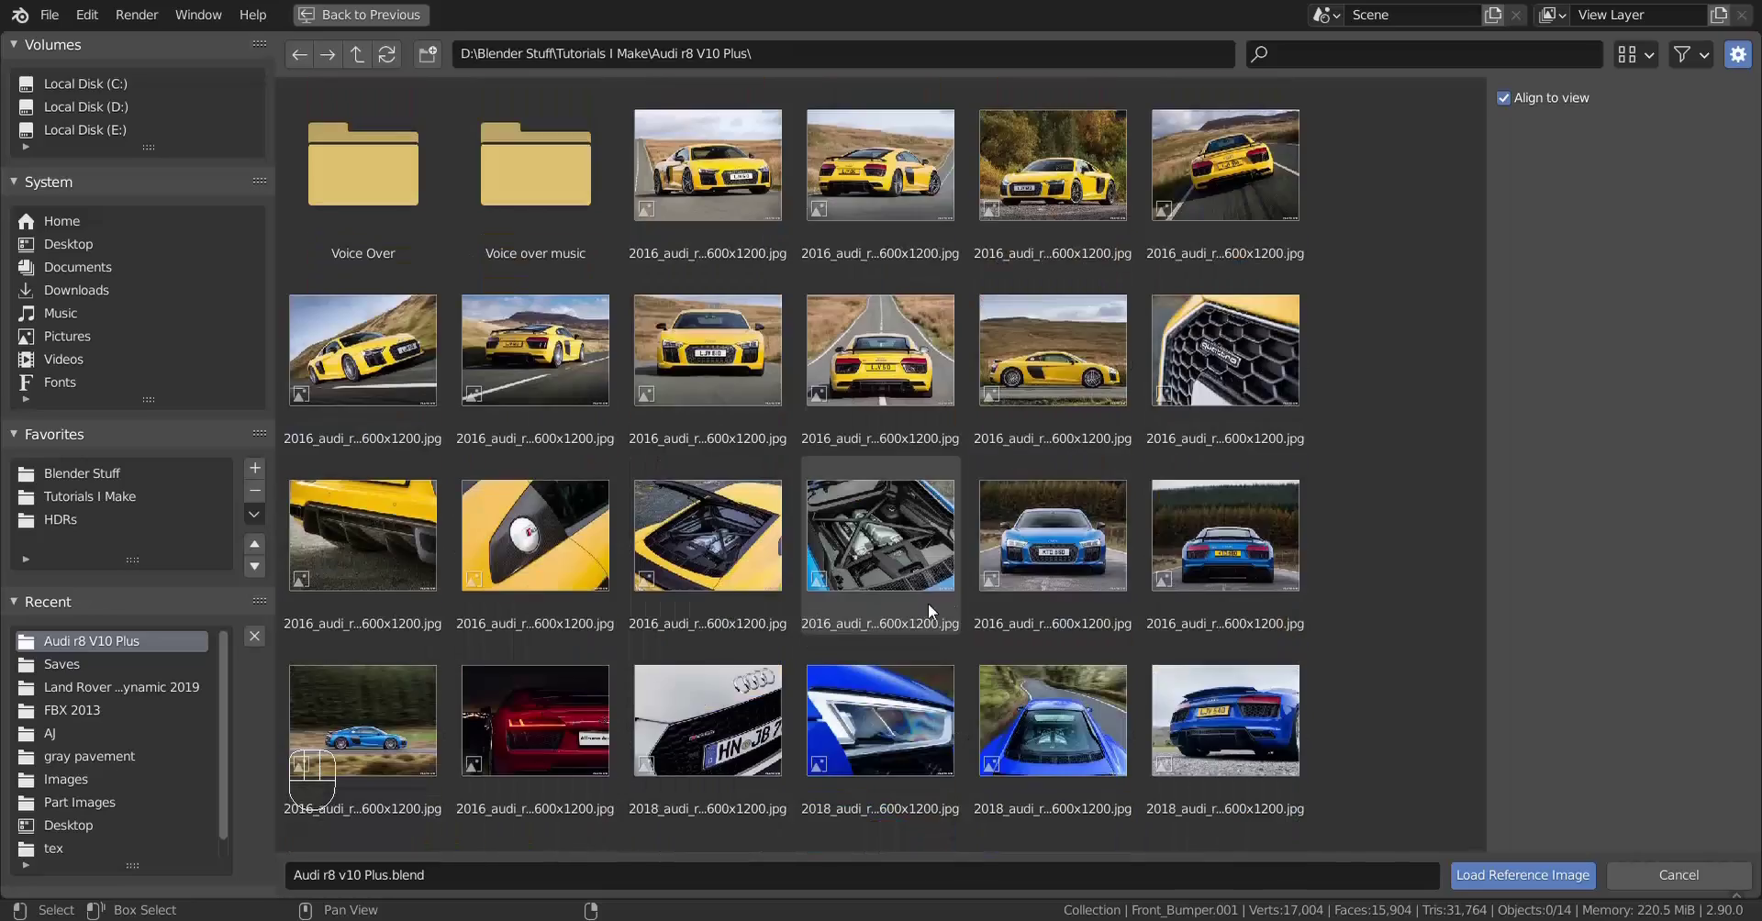
pyautogui.click(1061, 564)
pyautogui.doubleClick(1061, 564)
# Scale the reference photo down to roughly half and raise it along Z so its grille matches the modelled frame
pyautogui.scroll(3, 614, 573)
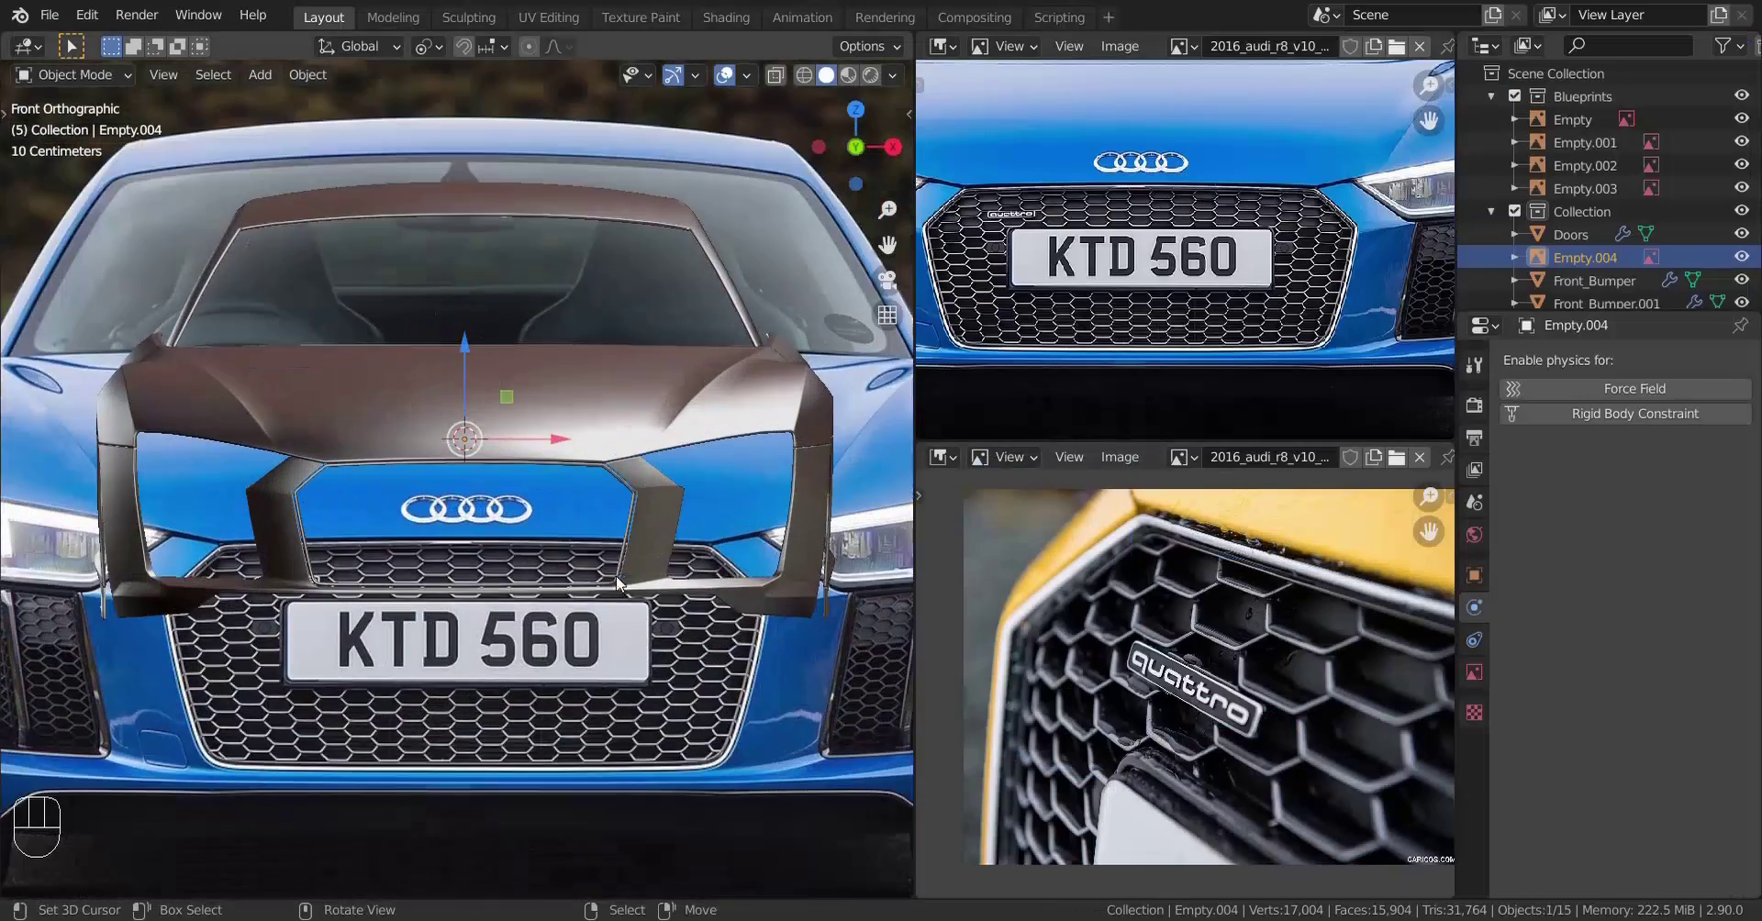
pyautogui.press('s')
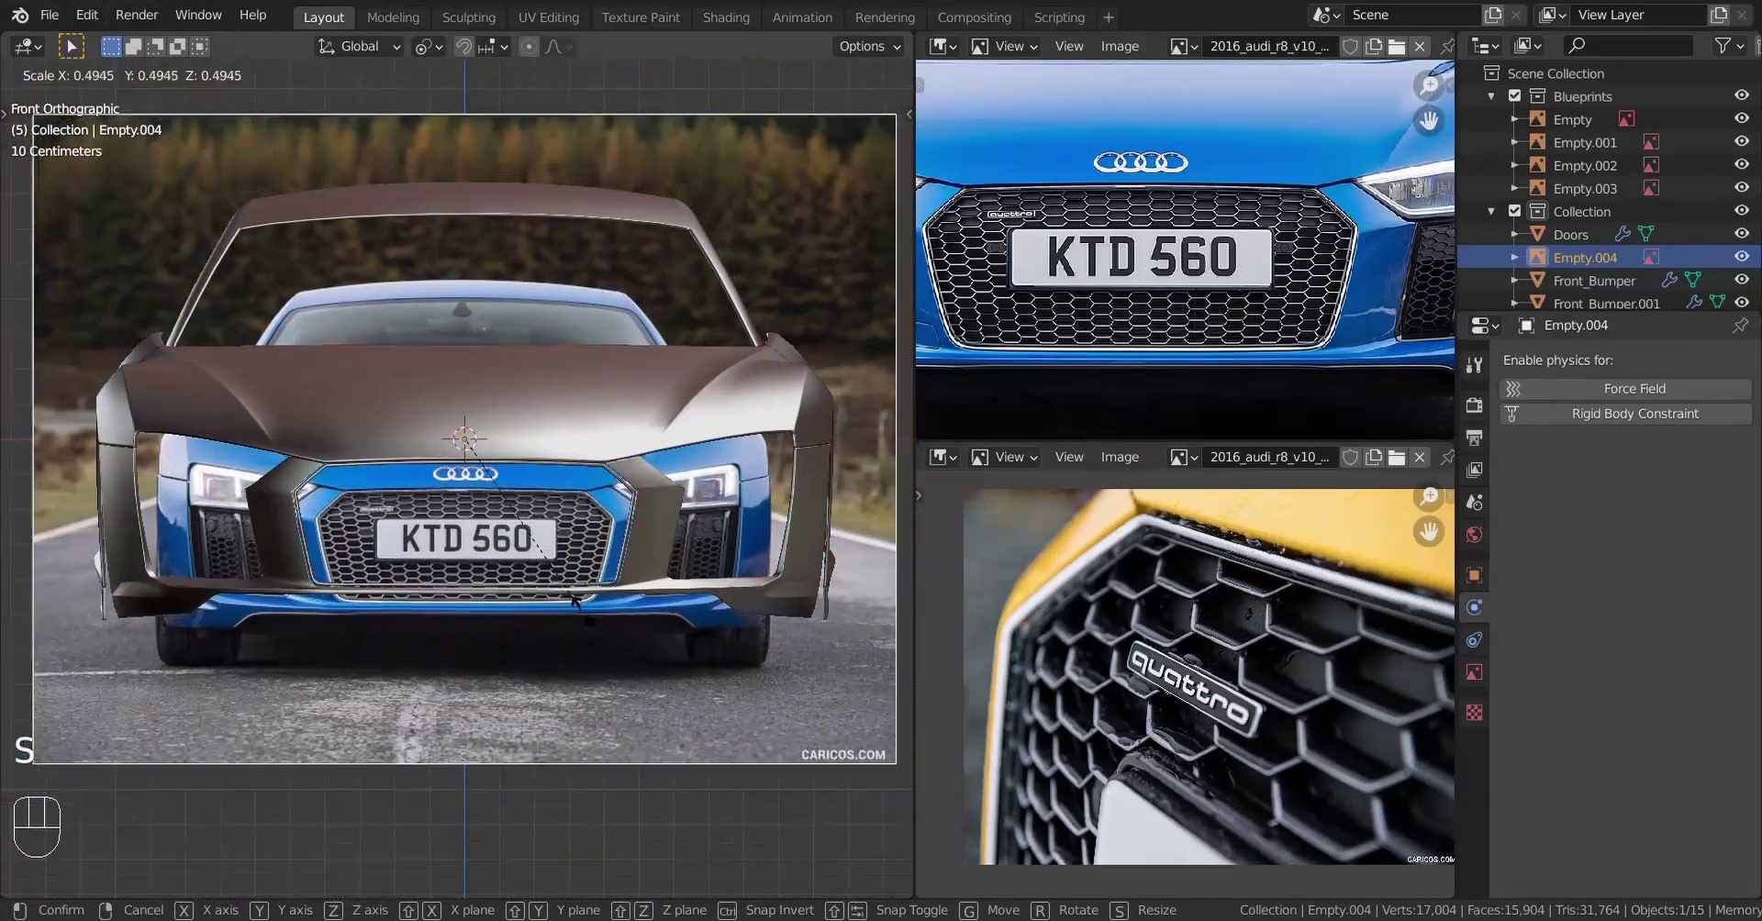
pyautogui.click(595, 632)
pyautogui.press('g')
pyautogui.middleClick(610, 657)
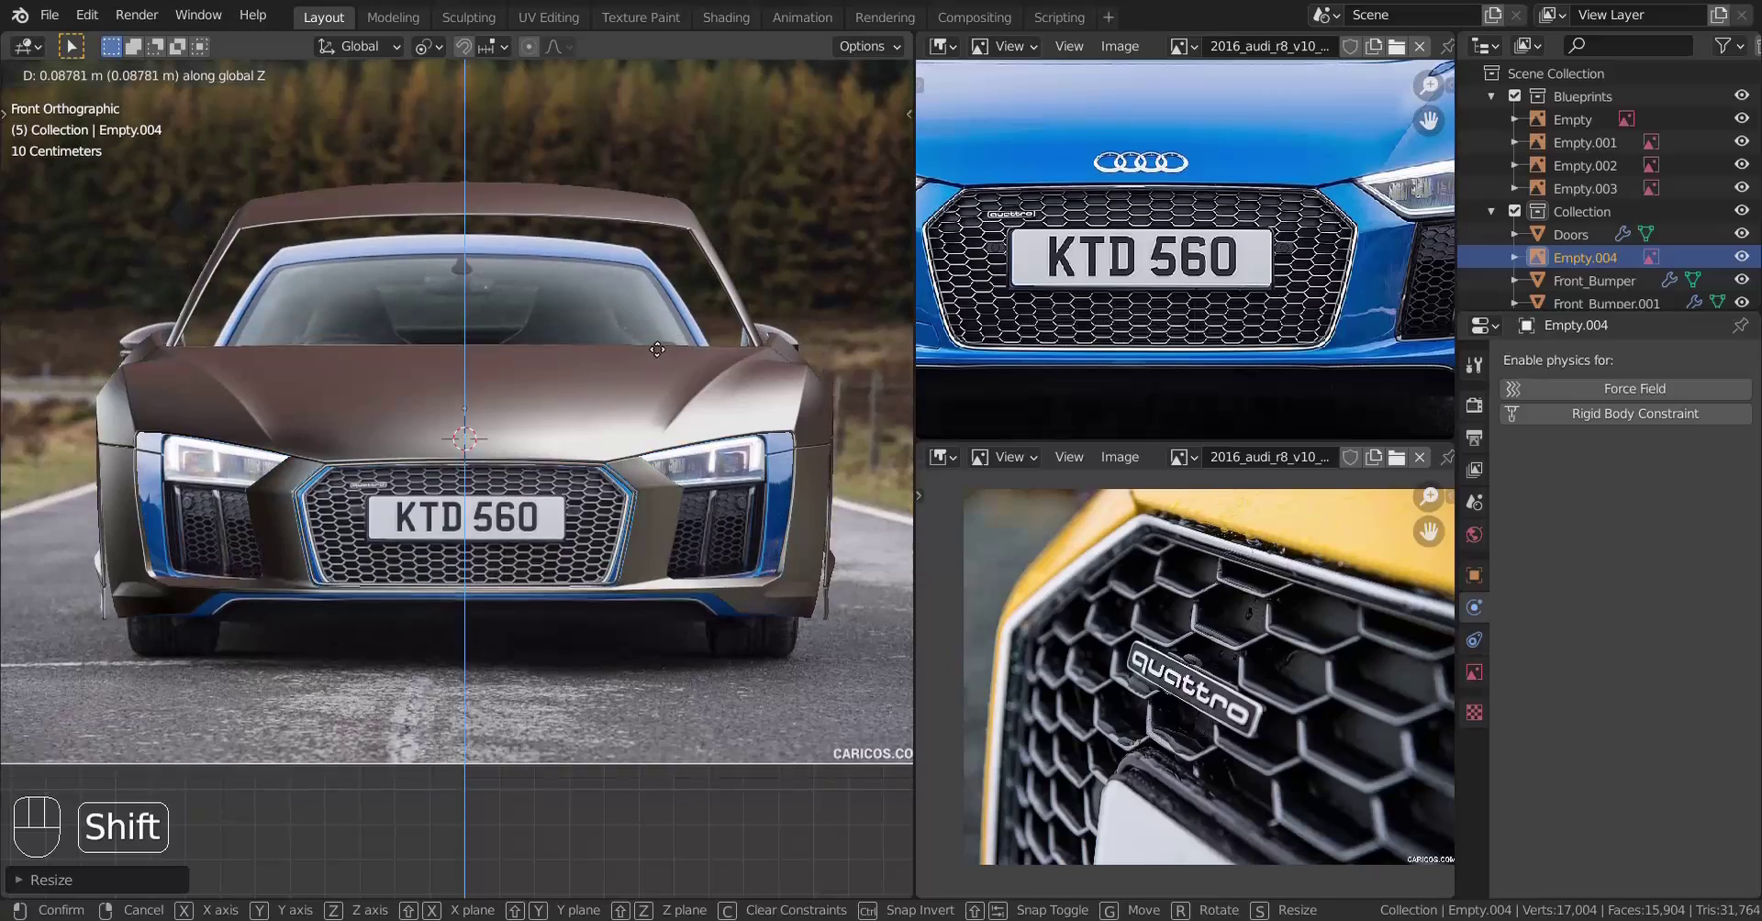
pyautogui.click(610, 628)
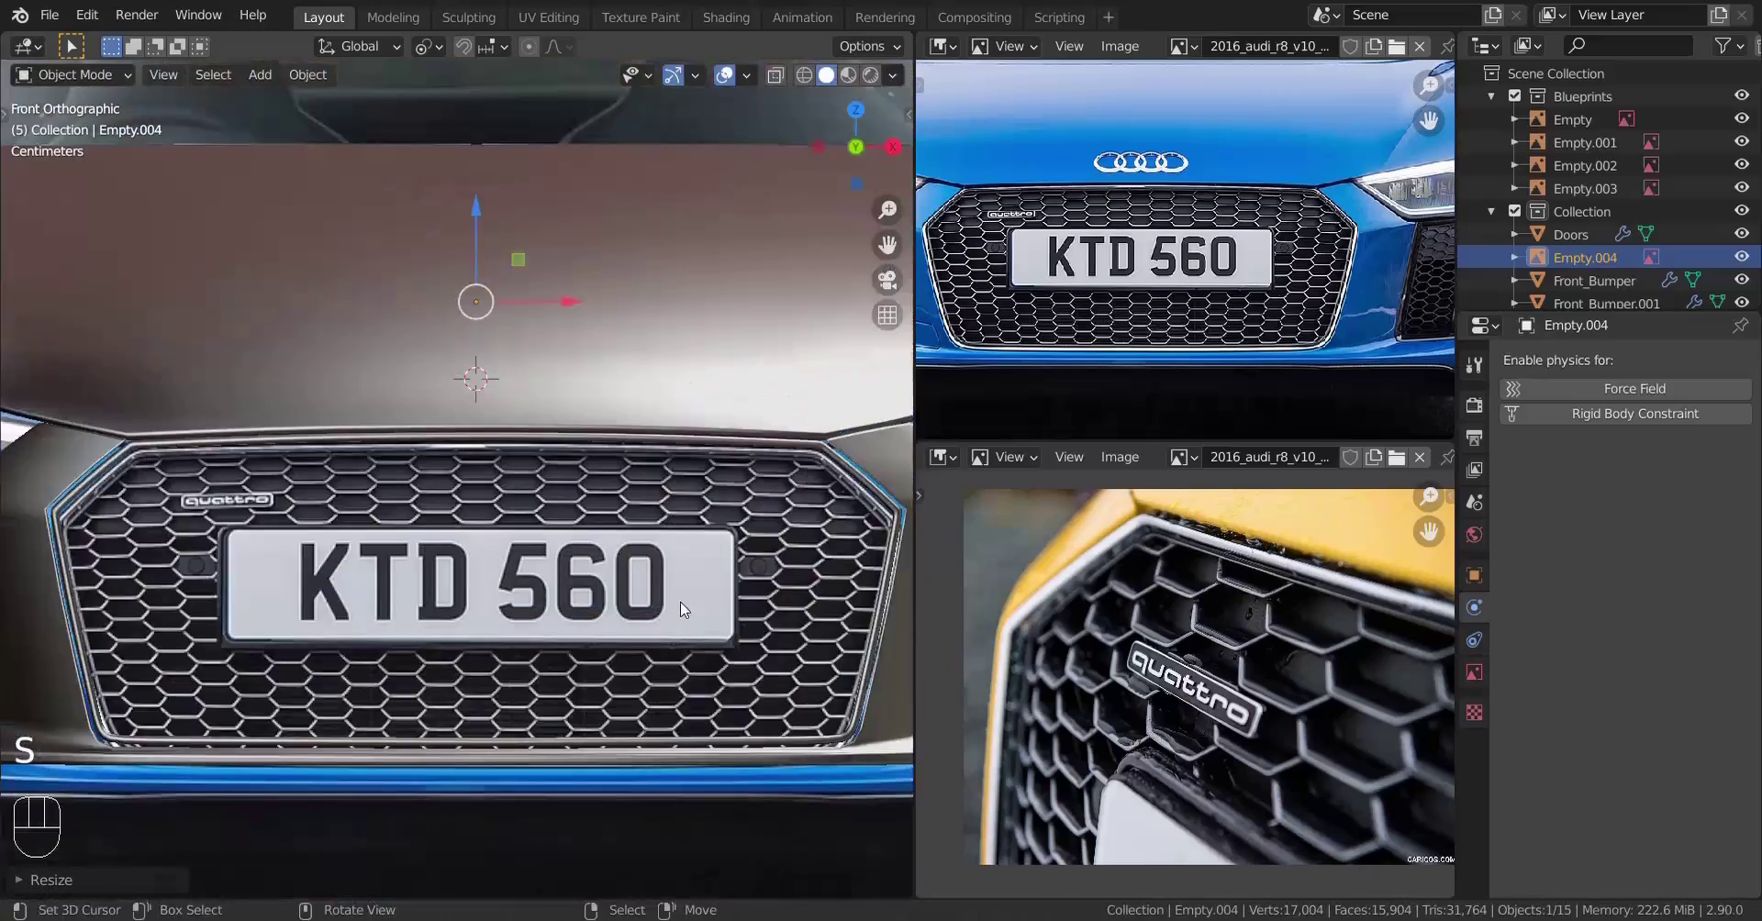
# Fine-tune the reference photo's height along Z over the frame opening and check its placement from the side and front
pyautogui.press('g')
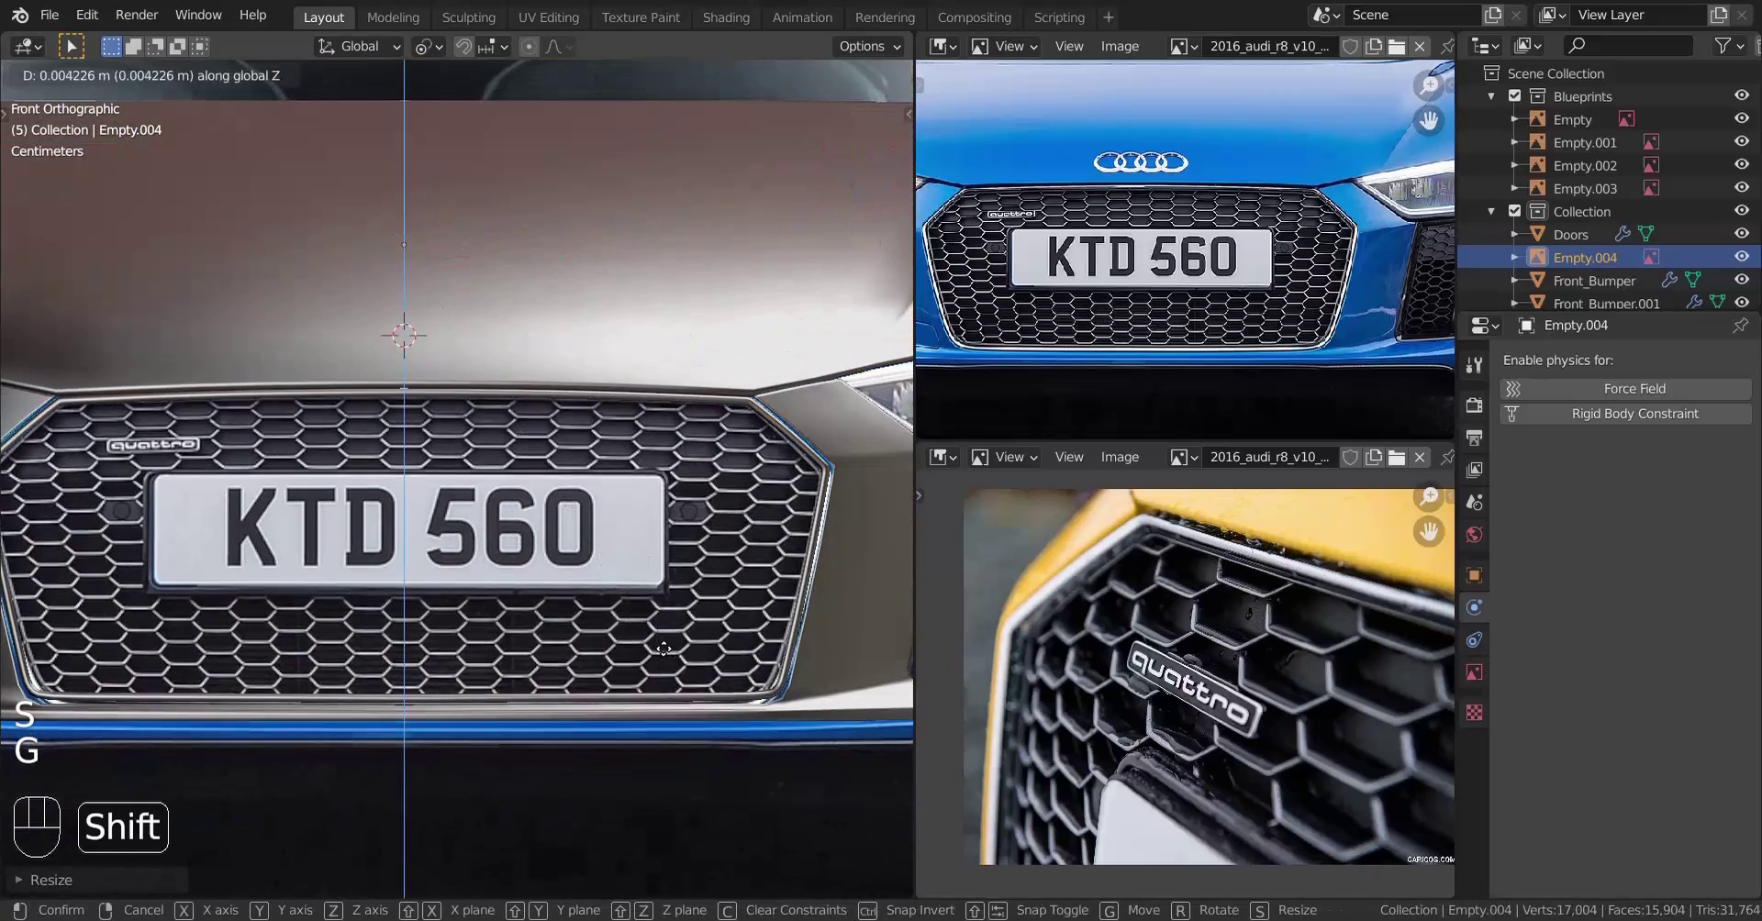
pyautogui.click(604, 602)
pyautogui.scroll(-5, 604, 602)
pyautogui.moveTo(604, 602); pyautogui.dragTo(464, 609, button='middle')
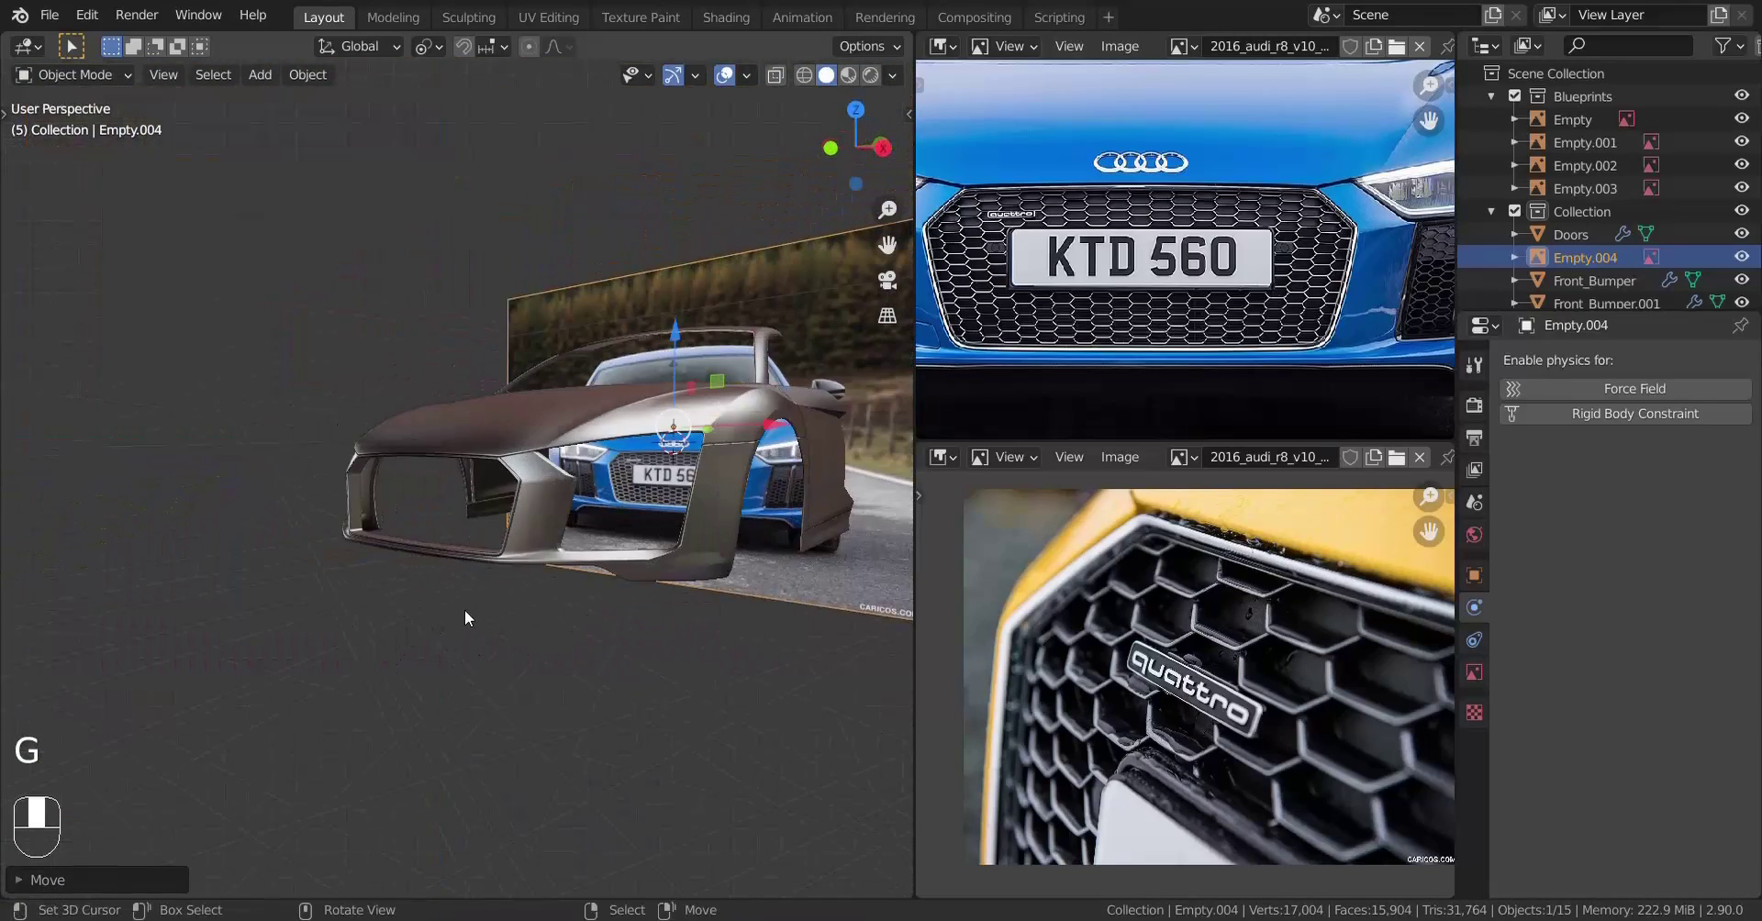
pyautogui.press('KP_1')
pyautogui.scroll(5, 459, 610)
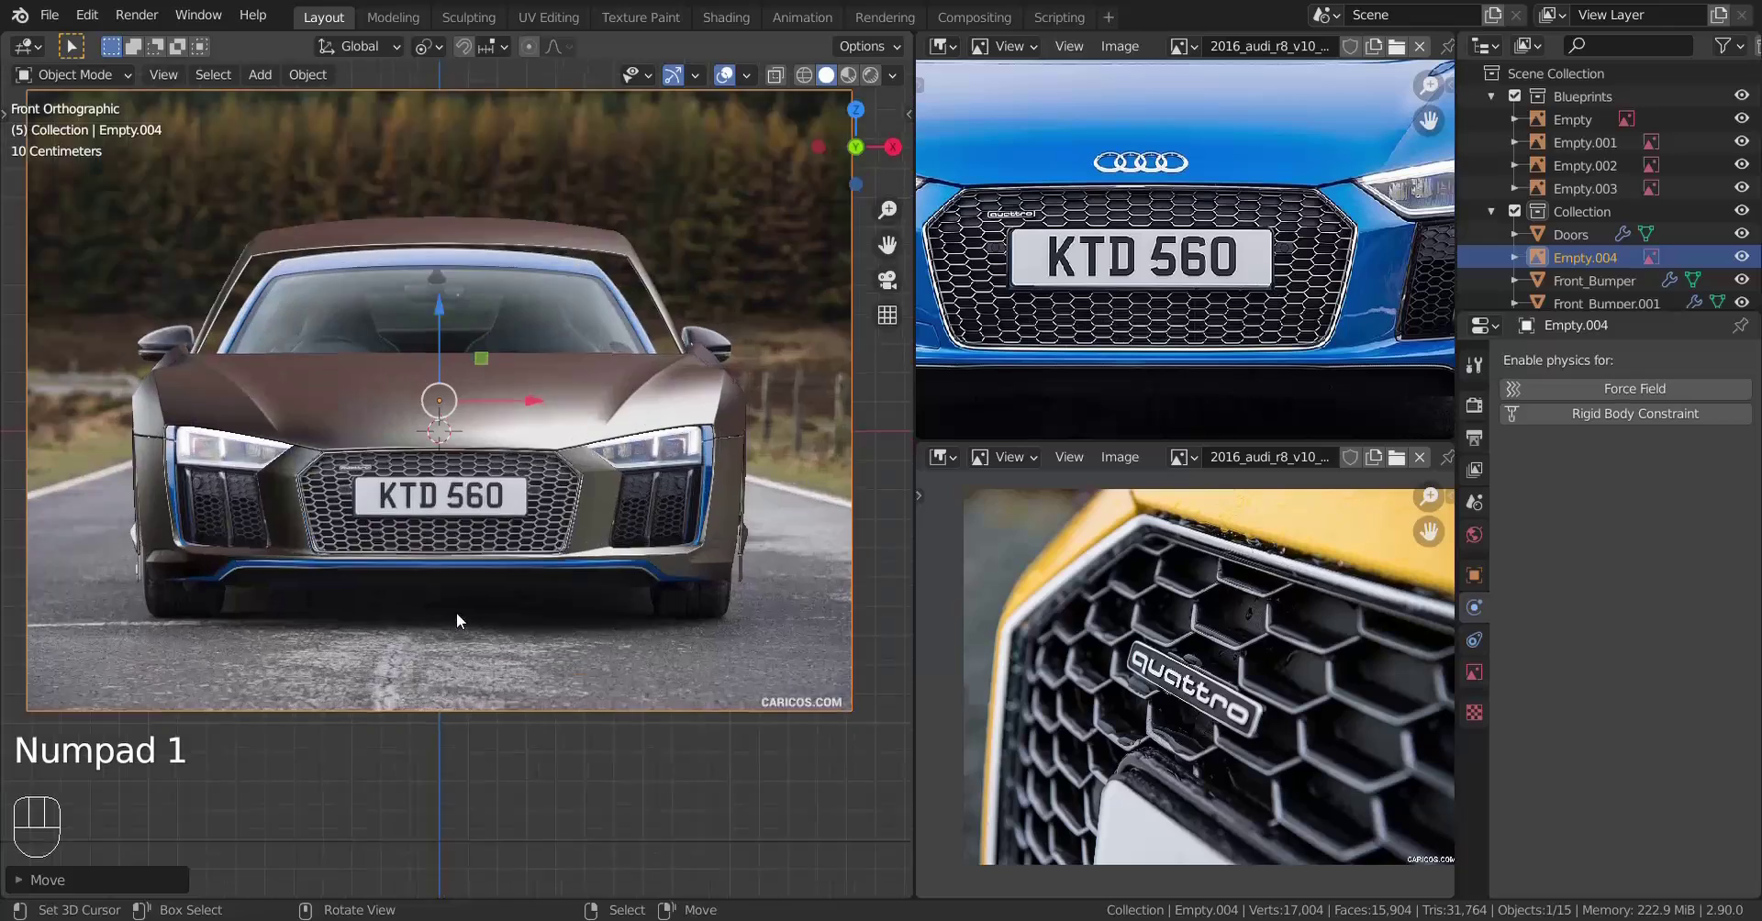
# Move the front reference photo back along Y behind the car body and check its fit to the grille from the front
pyautogui.keyDown('shift'); pyautogui.moveTo(405, 570); pyautogui.dragTo(491, 594, button='middle'); pyautogui.keyUp('shift')
pyautogui.scroll(-2, 439, 588)
pyautogui.keyDown('shift'); pyautogui.moveTo(439, 537); pyautogui.dragTo(393, 578, button='middle'); pyautogui.keyUp('shift')
pyautogui.scroll(-5, 555, 531)
pyautogui.press('g')
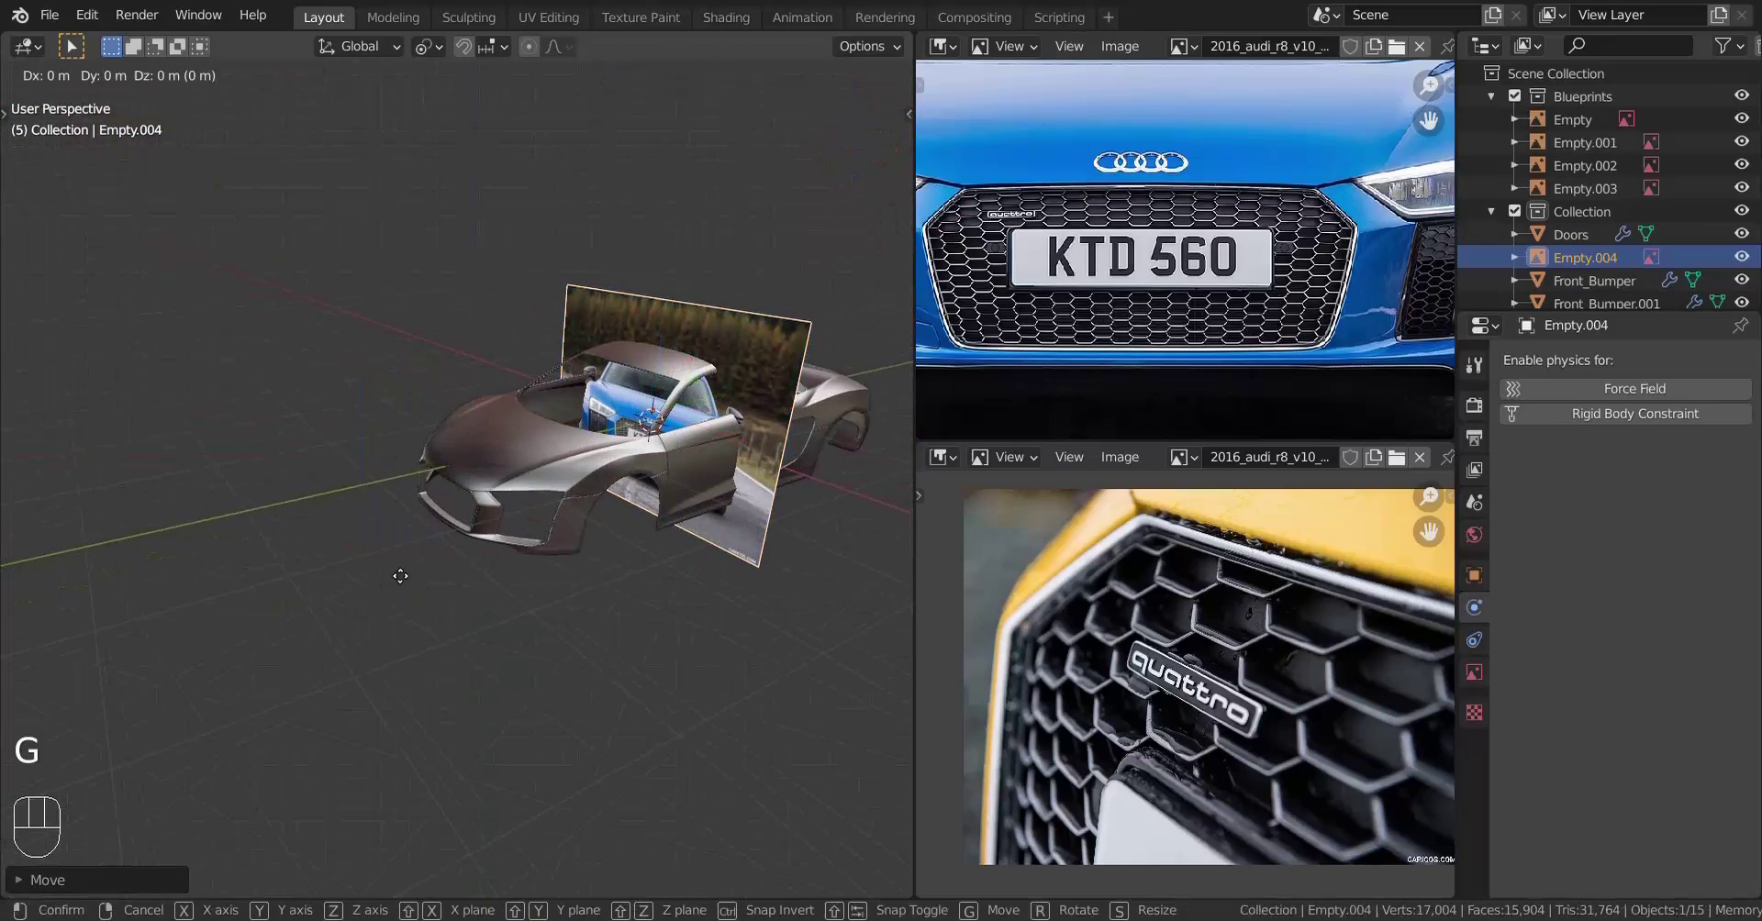
pyautogui.click(588, 448)
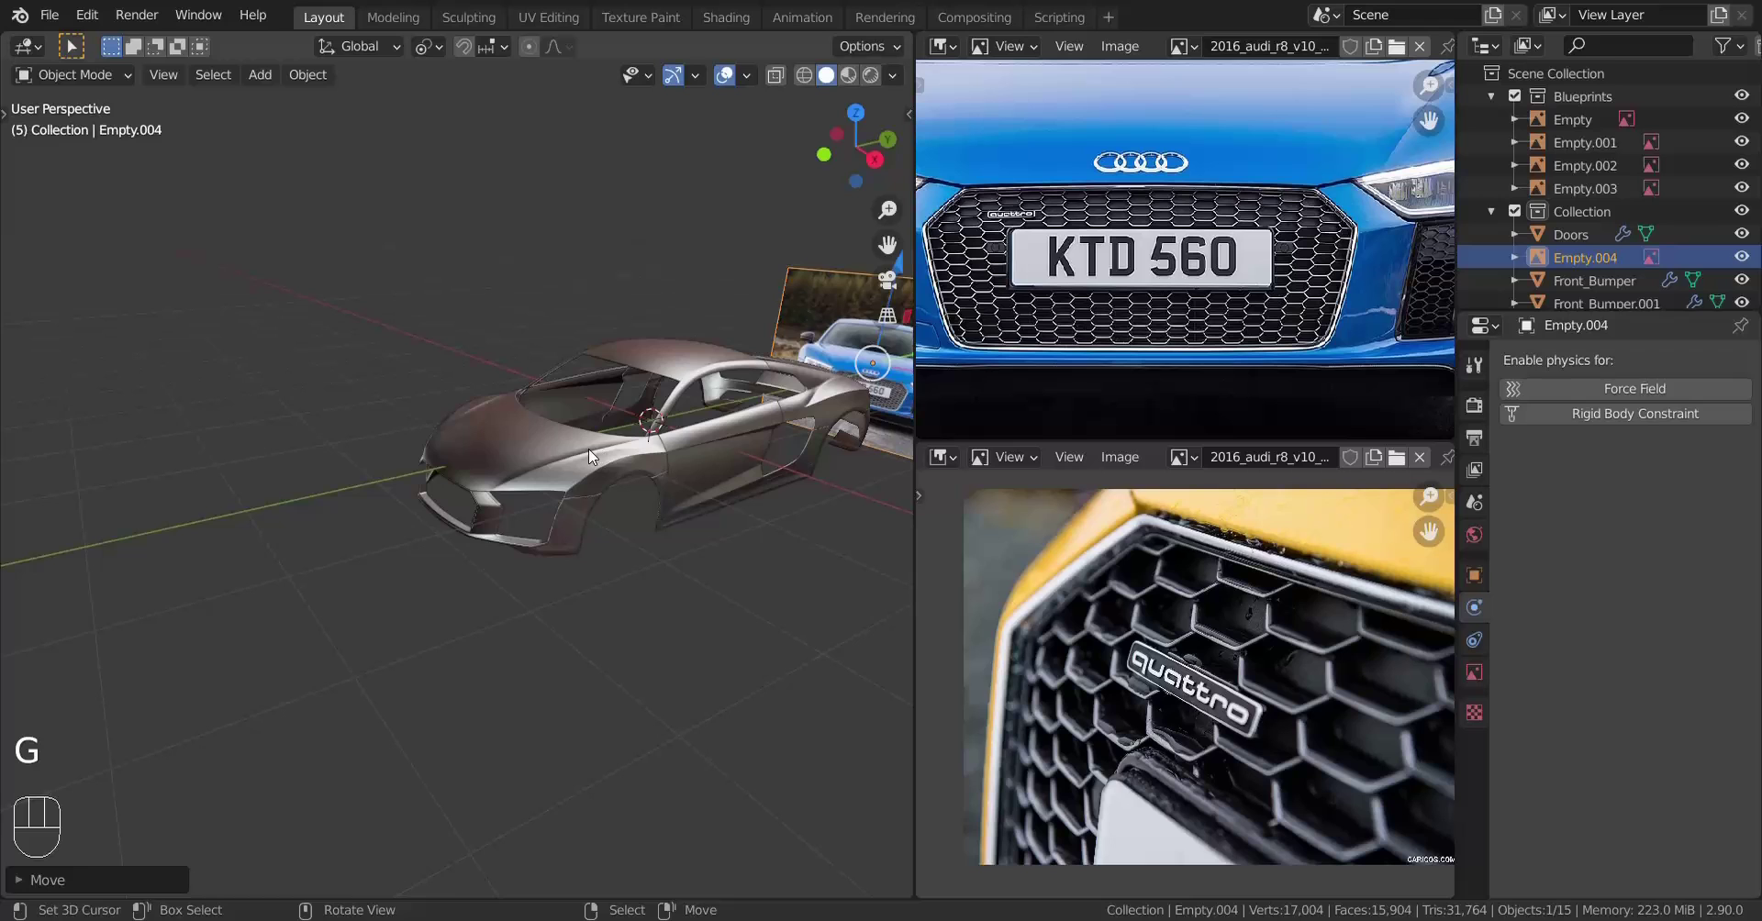
pyautogui.press('KP_1')
pyautogui.scroll(10, 587, 448)
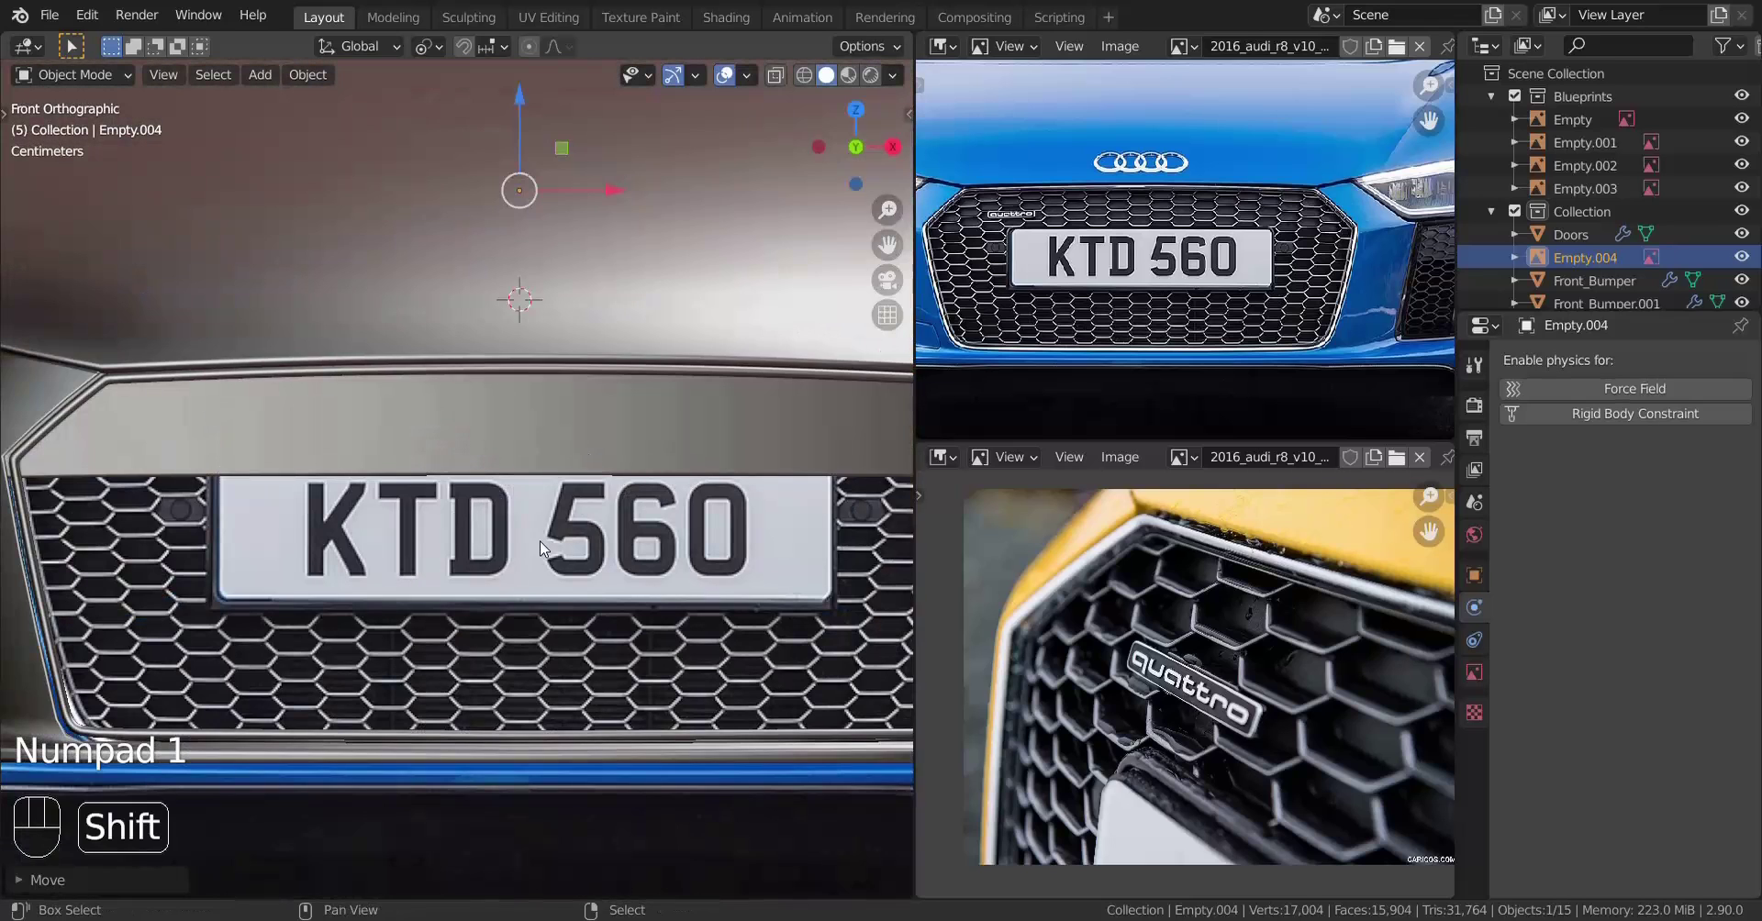
pyautogui.keyDown('shift'); pyautogui.moveTo(587, 448); pyautogui.dragTo(543, 494, button='middle'); pyautogui.keyUp('shift')
pyautogui.scroll(-5, 543, 493)
pyautogui.scroll(5, 472, 484)
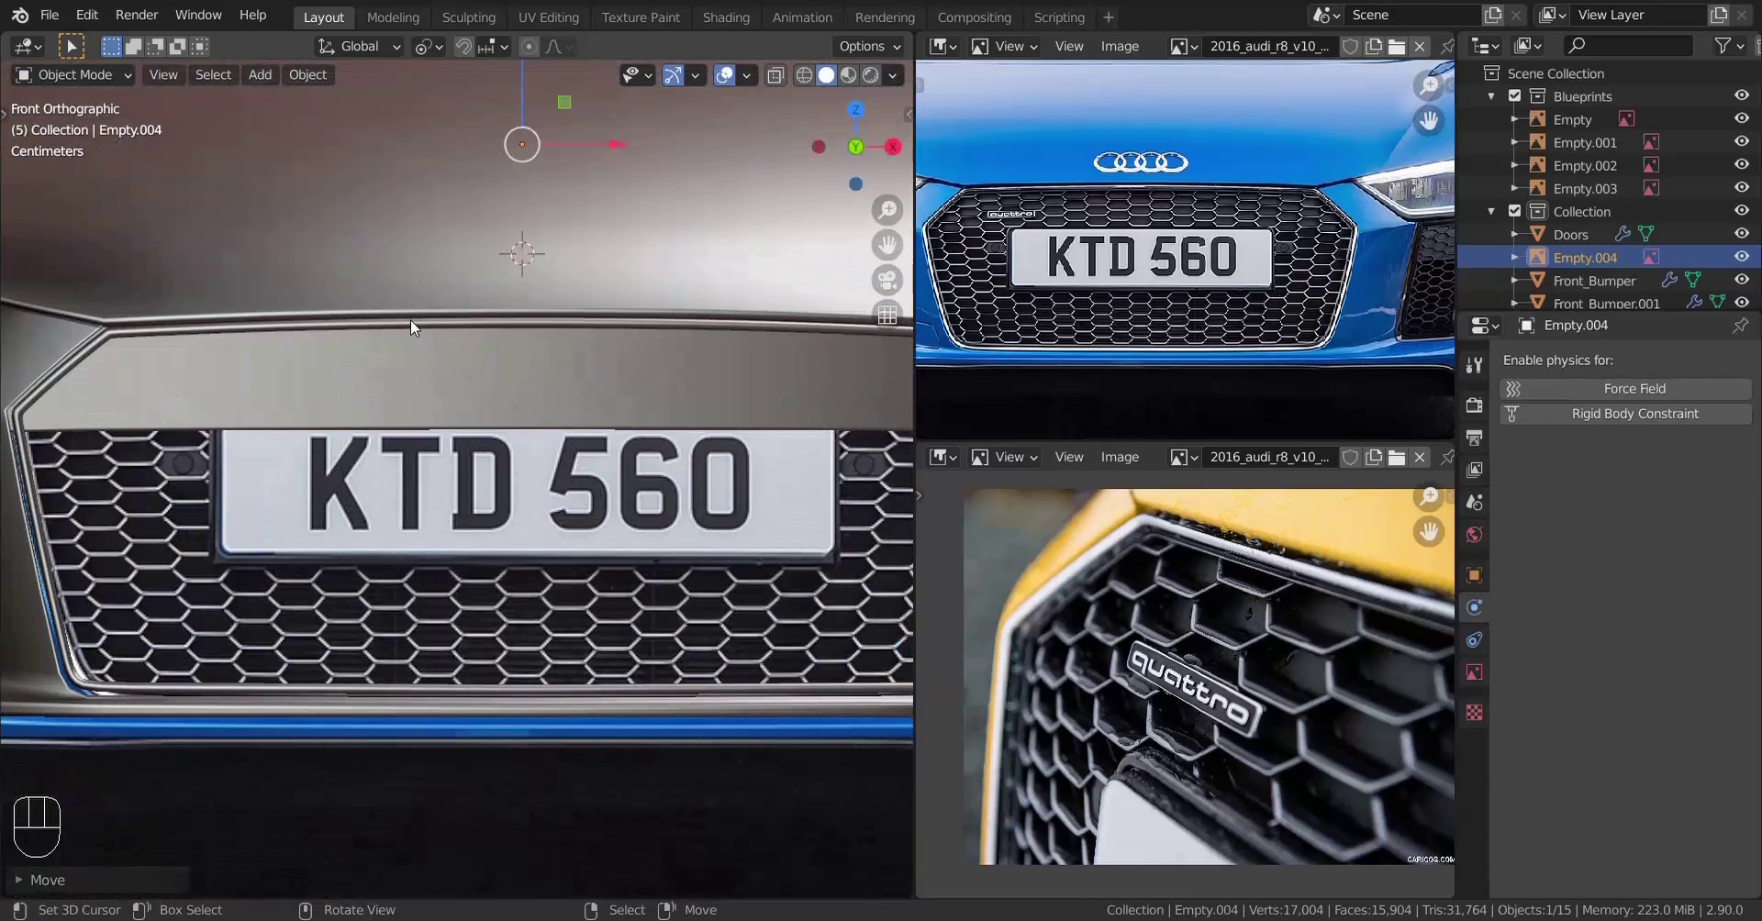
# Hide everything except the grille frame and the front reference photo
pyautogui.click(410, 323)
pyautogui.hotkey('ctrl', 'i')
pyautogui.press('h')
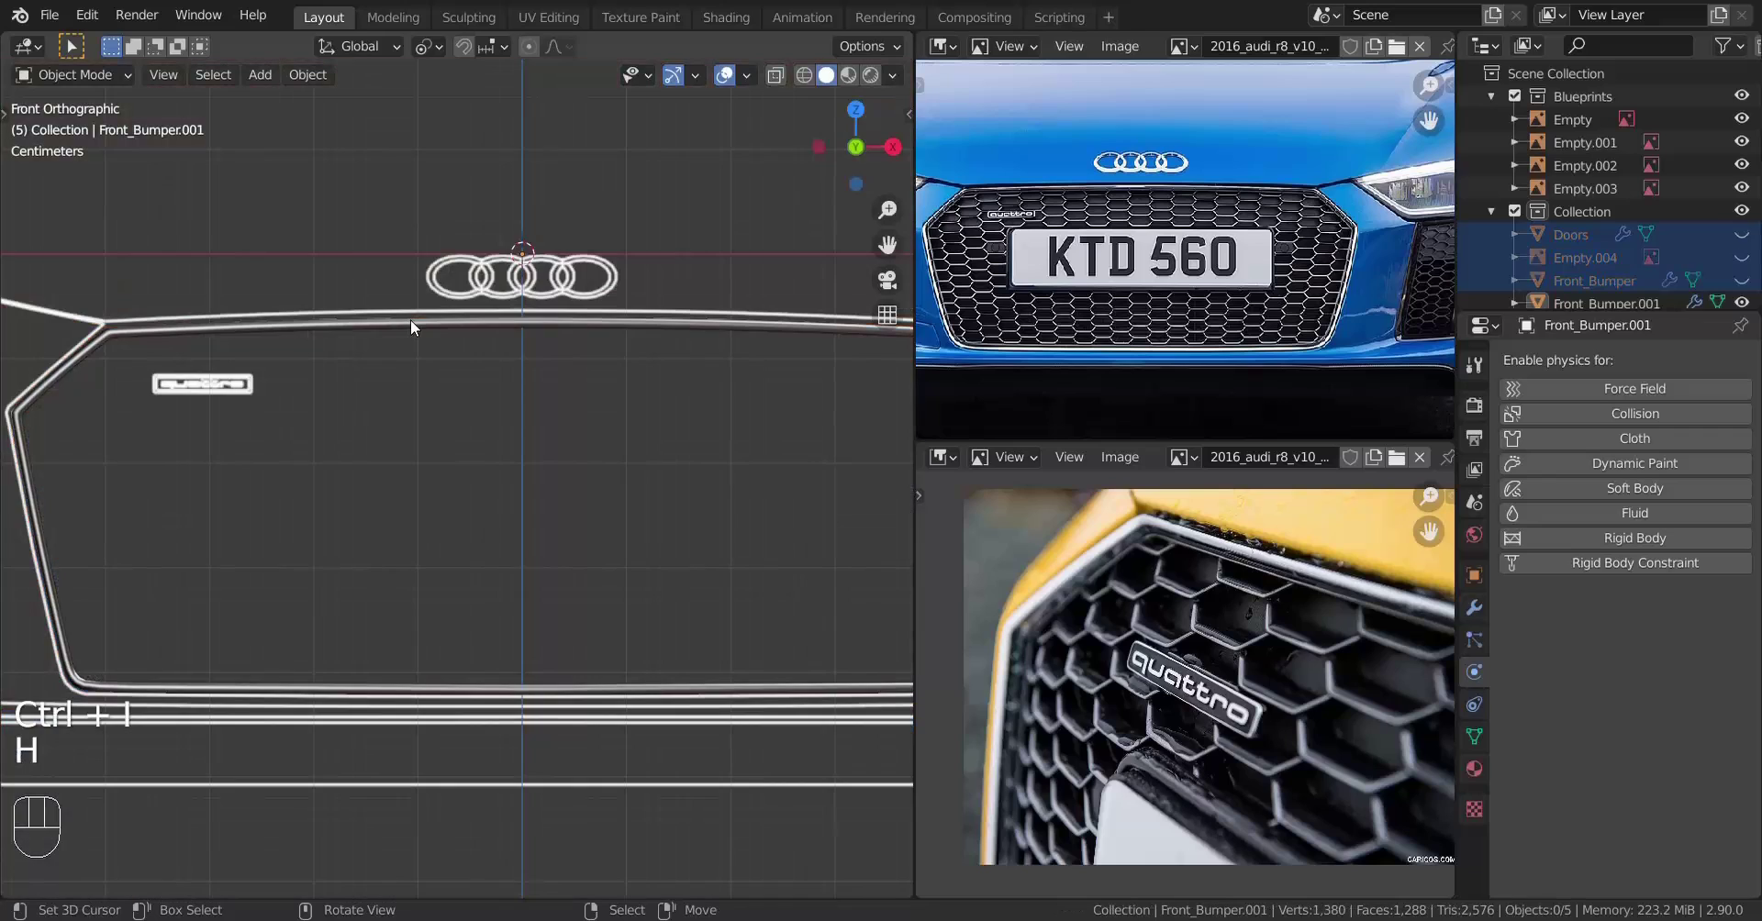
pyautogui.hotkey('ctrl', 'z')
pyautogui.scroll(-10, 410, 319)
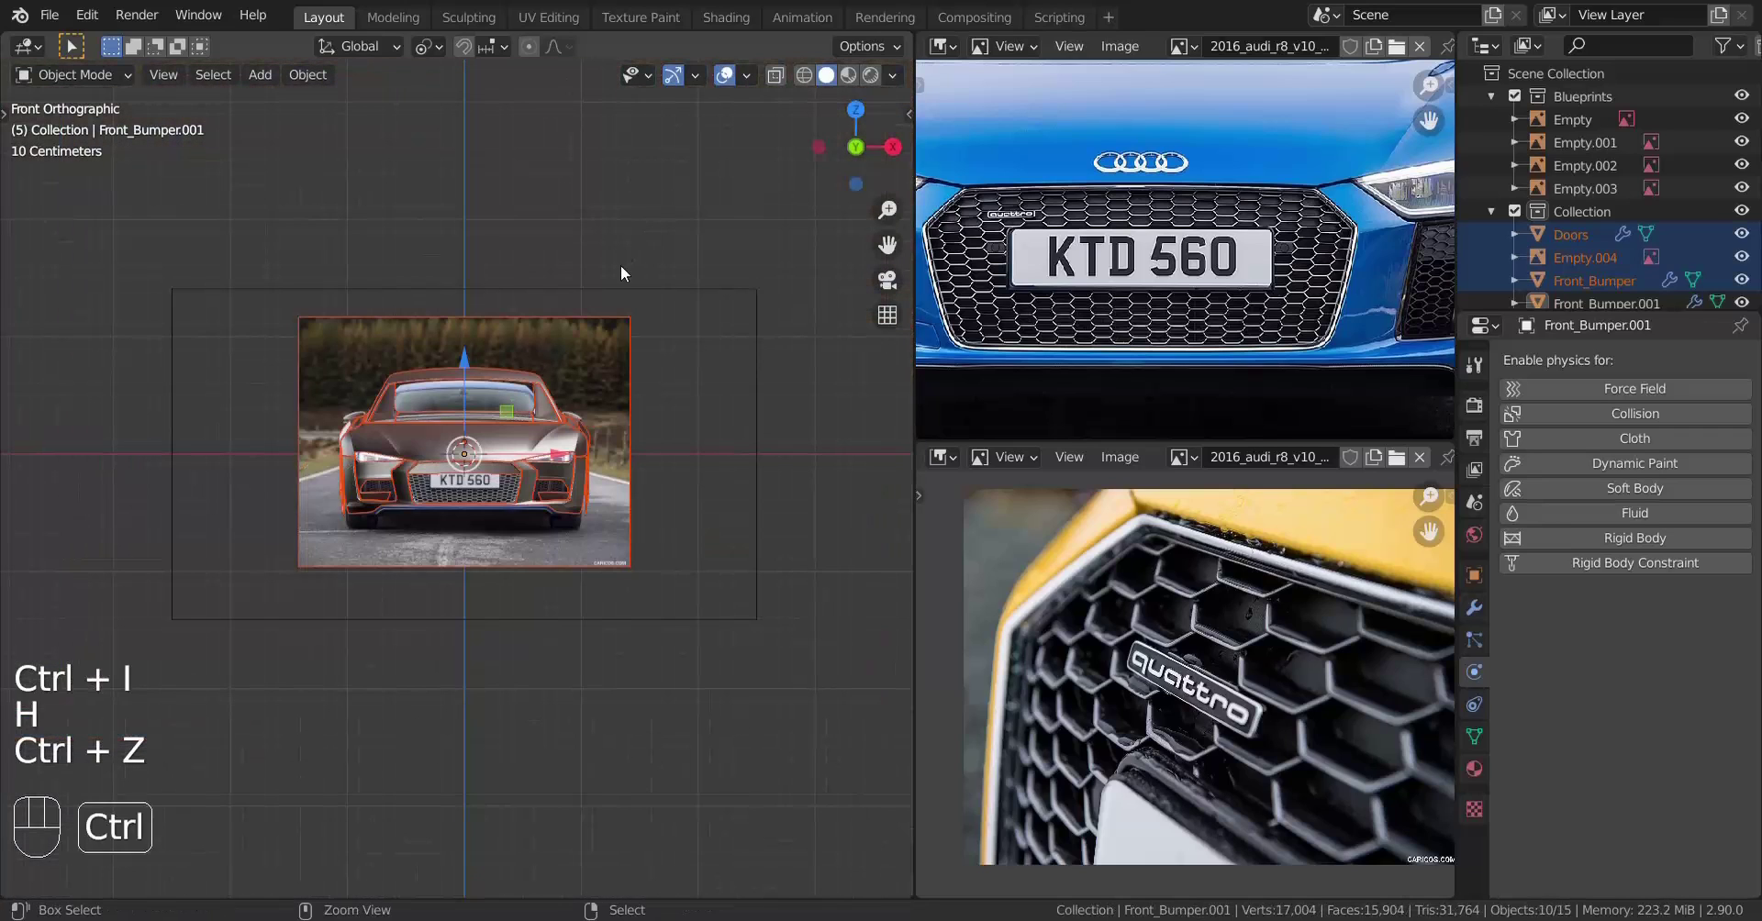
pyautogui.keyDown('ctrl'); pyautogui.moveTo(658, 378); pyautogui.dragTo(657, 378); pyautogui.keyUp('ctrl')
pyautogui.scroll(5, 563, 439)
pyautogui.press('h')
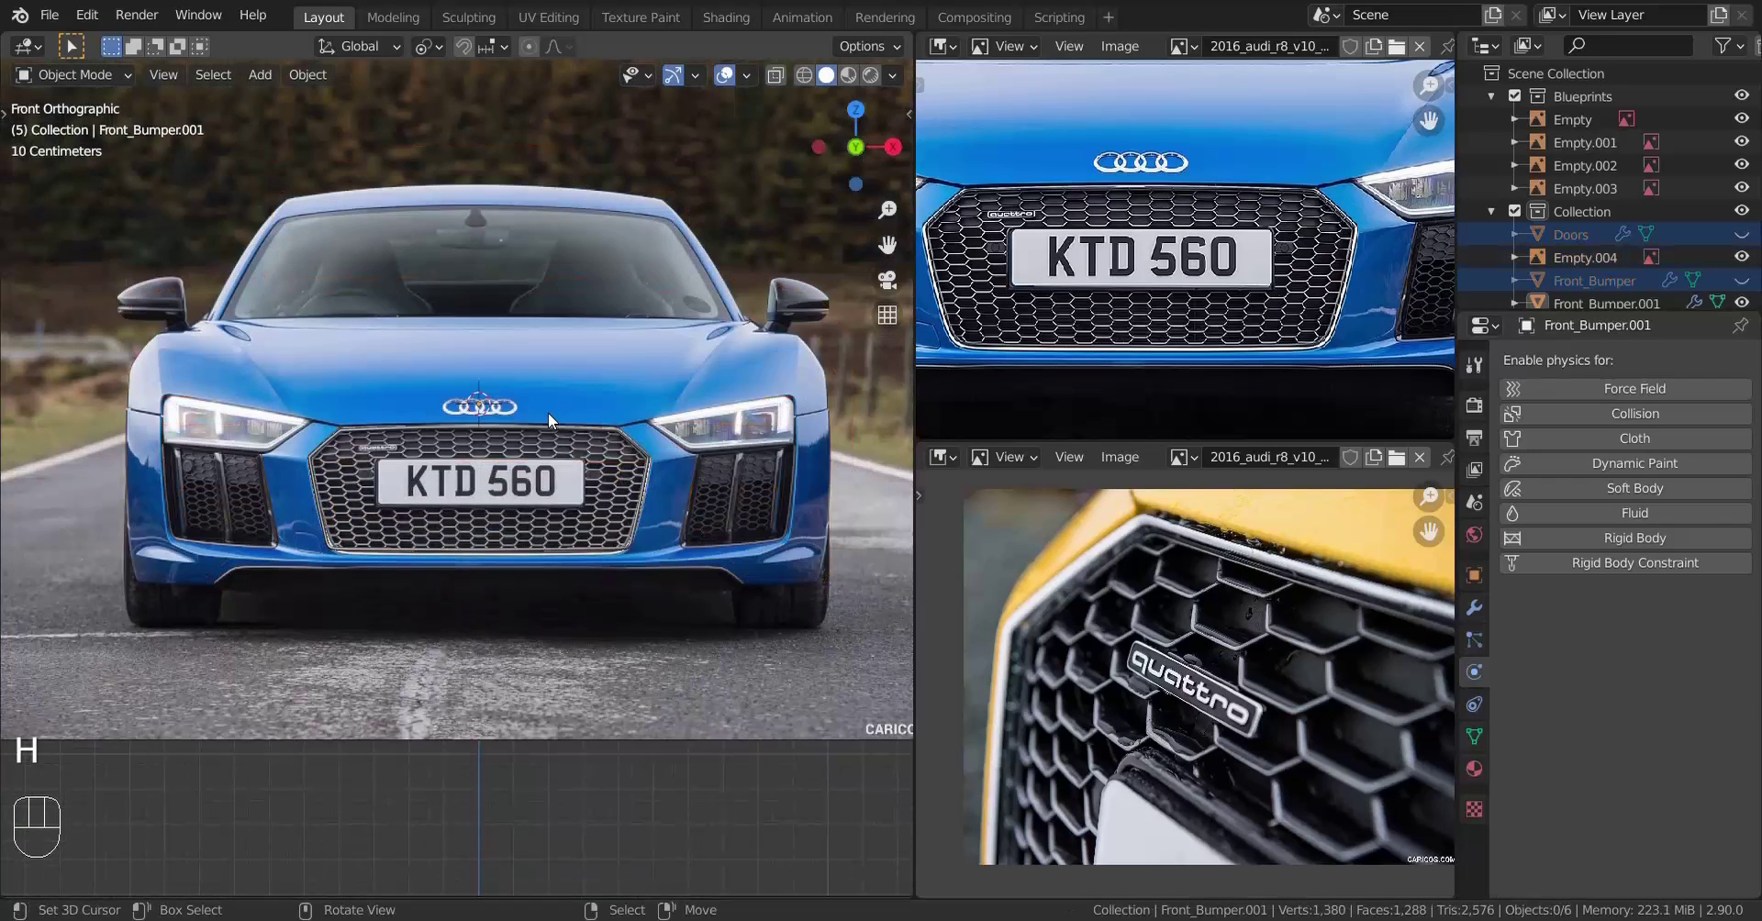
pyautogui.scroll(5, 548, 411)
pyautogui.scroll(1, 300, 360)
pyautogui.keyDown('shift'); pyautogui.moveTo(300, 359); pyautogui.dragTo(426, 334, button='middle'); pyautogui.keyUp('shift')
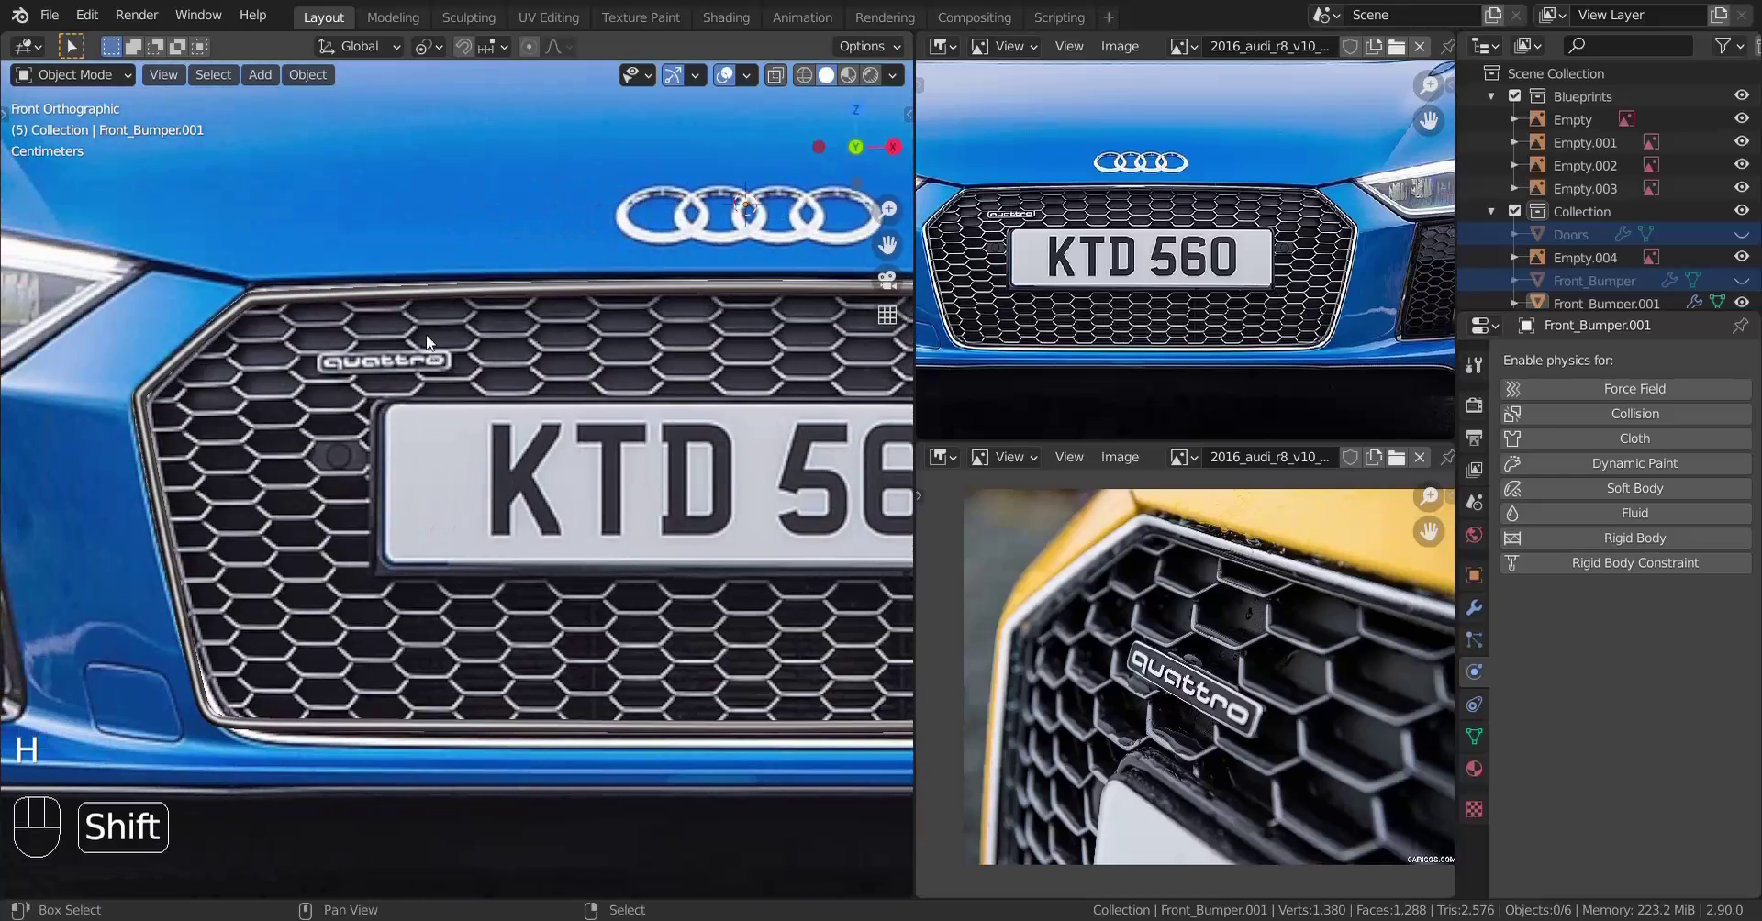
# Select the grille frame and examine how it lines up with the honeycomb mesh in the reference photo
pyautogui.click(391, 384)
pyautogui.scroll(1, 553, 736)
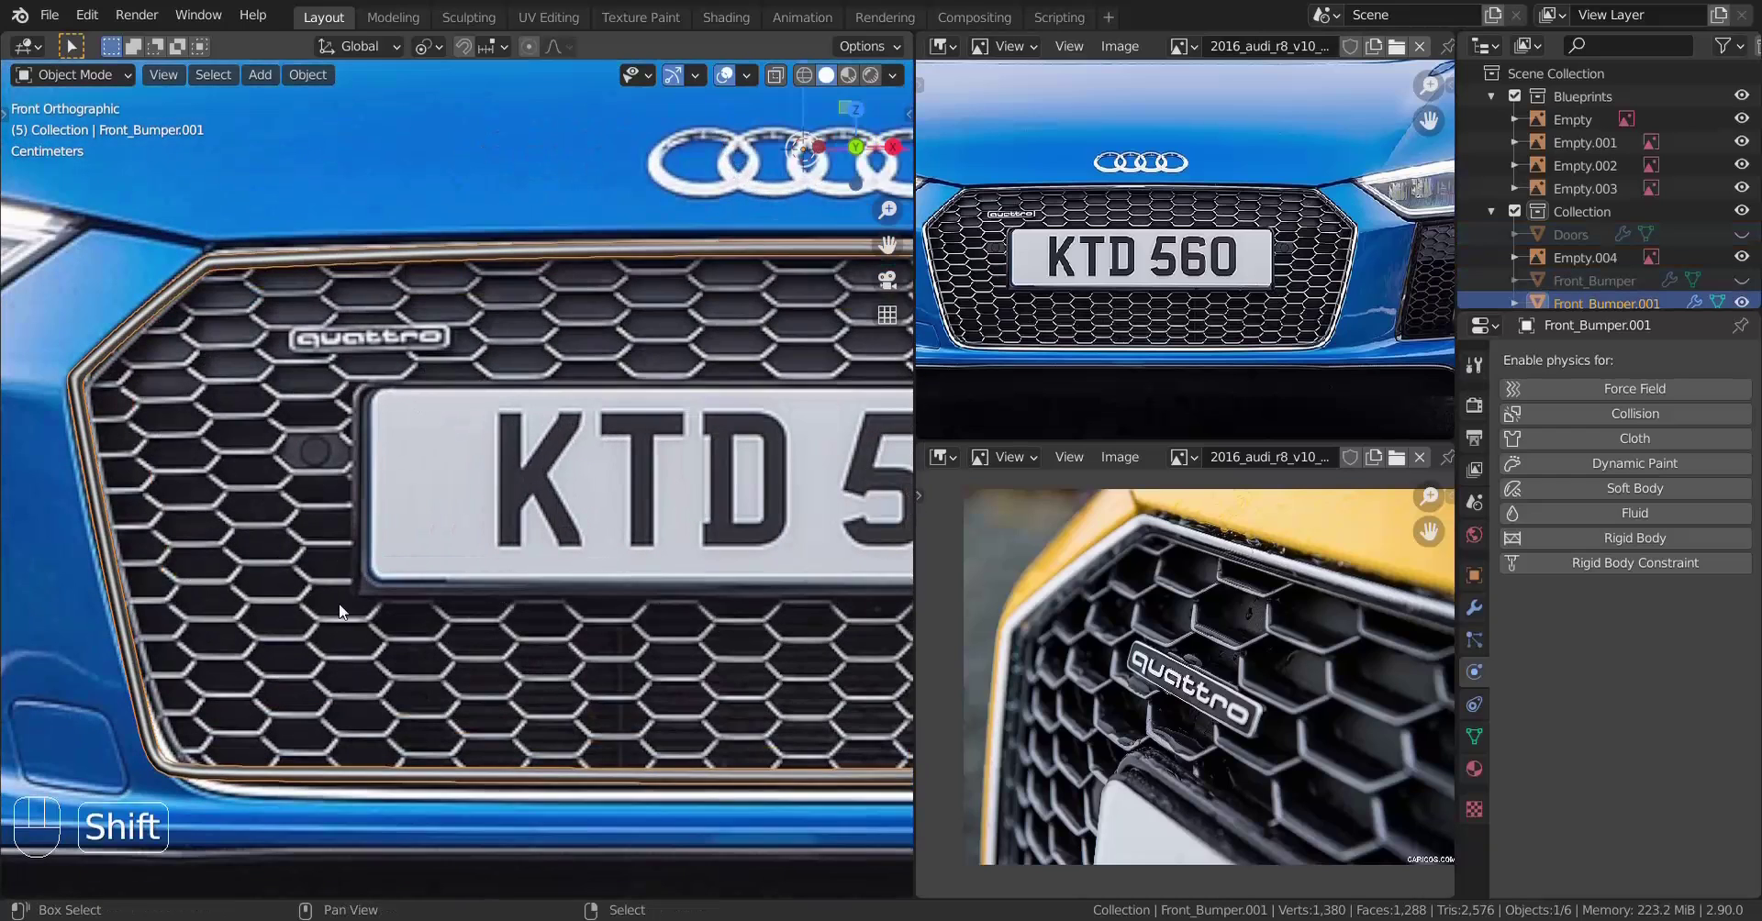
pyautogui.keyDown('shift'); pyautogui.moveTo(339, 603); pyautogui.dragTo(551, 615, button='middle'); pyautogui.keyUp('shift')
pyautogui.scroll(2, 551, 615)
pyautogui.scroll(-9, 526, 532)
pyautogui.hotkey('shift', 's')
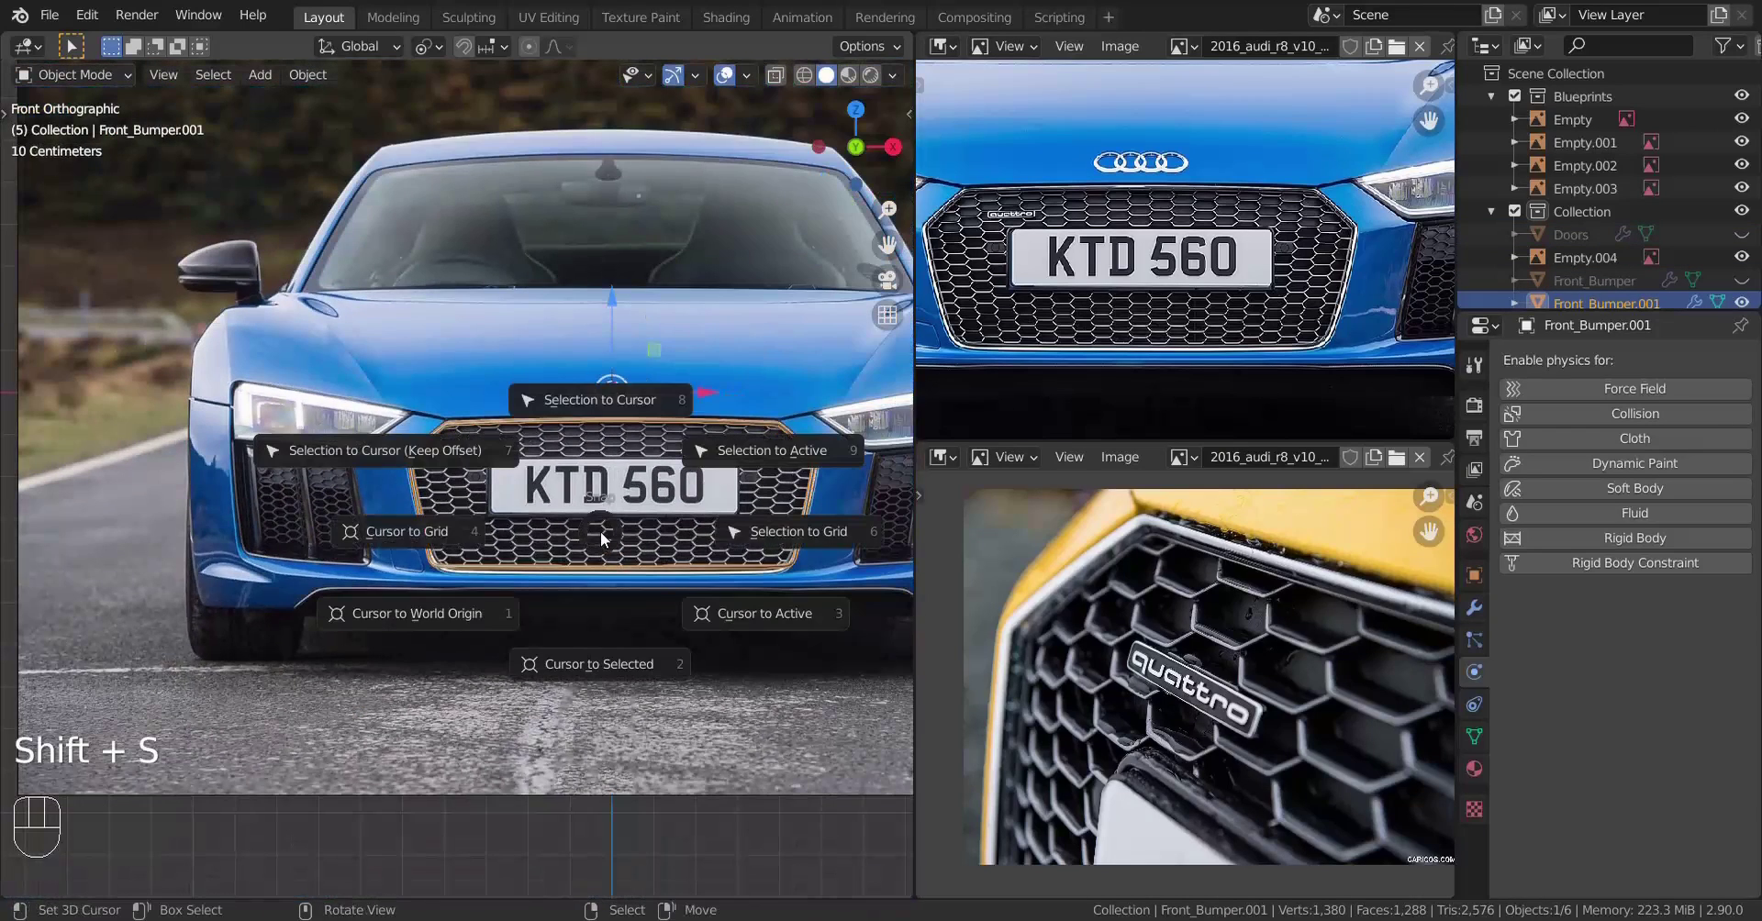
pyautogui.click(442, 604)
pyautogui.hotkey('shift', 'a')
pyautogui.moveTo(563, 456)
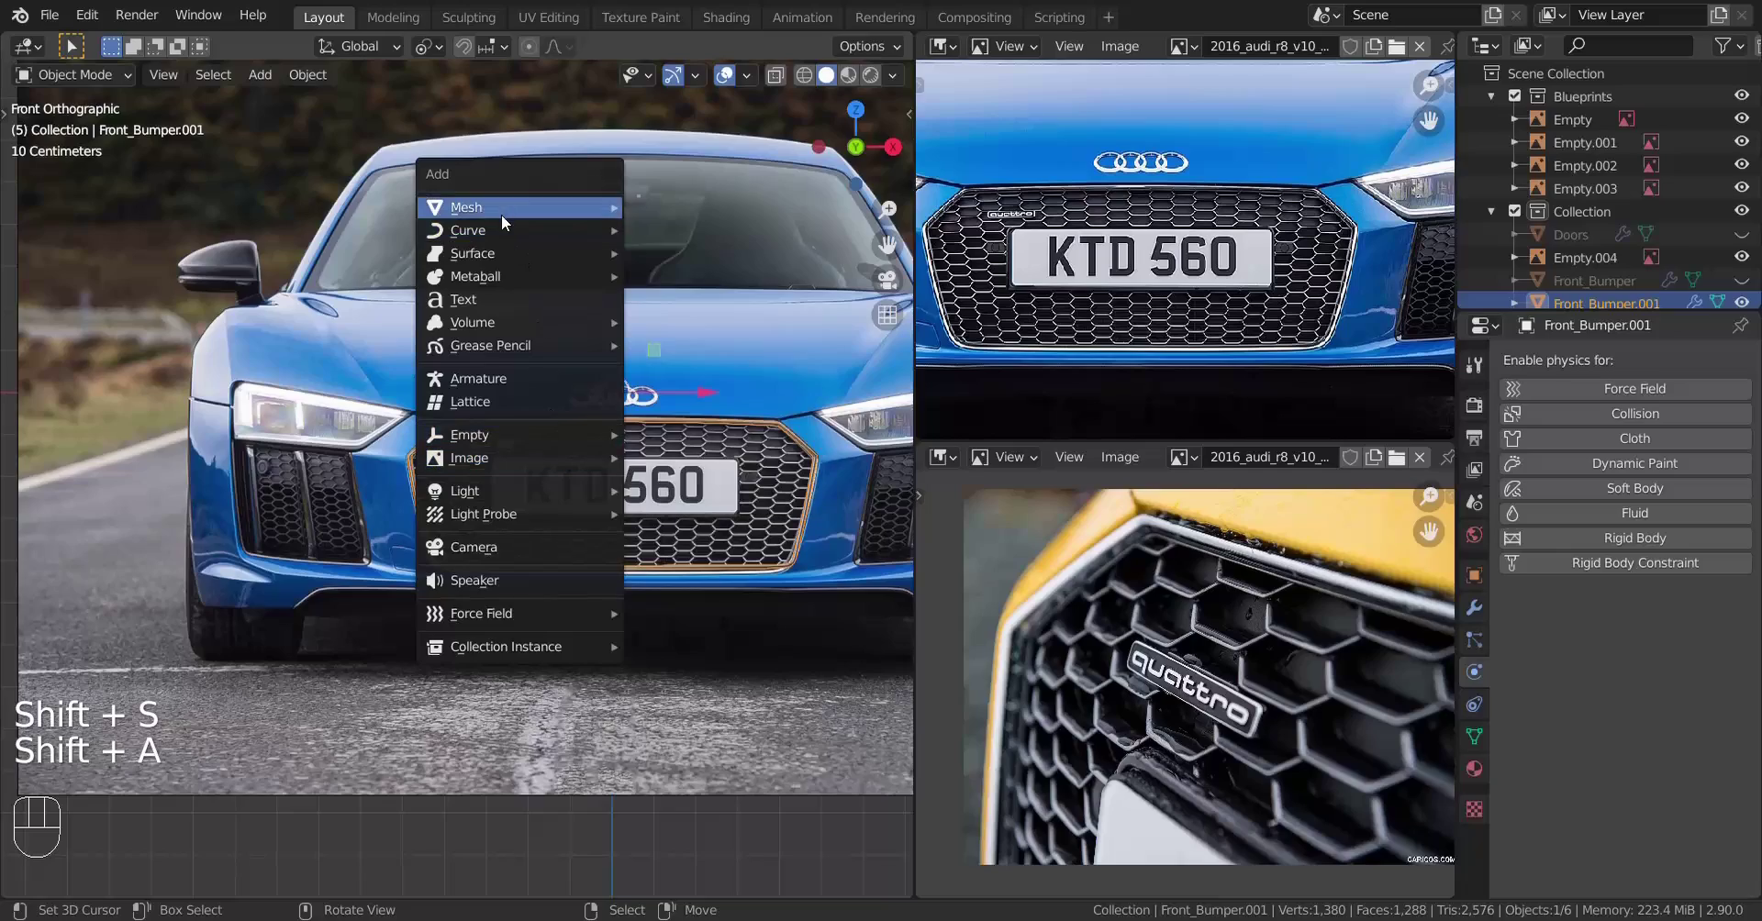
pyautogui.scroll(8, 648, 593)
pyautogui.press('Tab')
pyautogui.press('Tab')
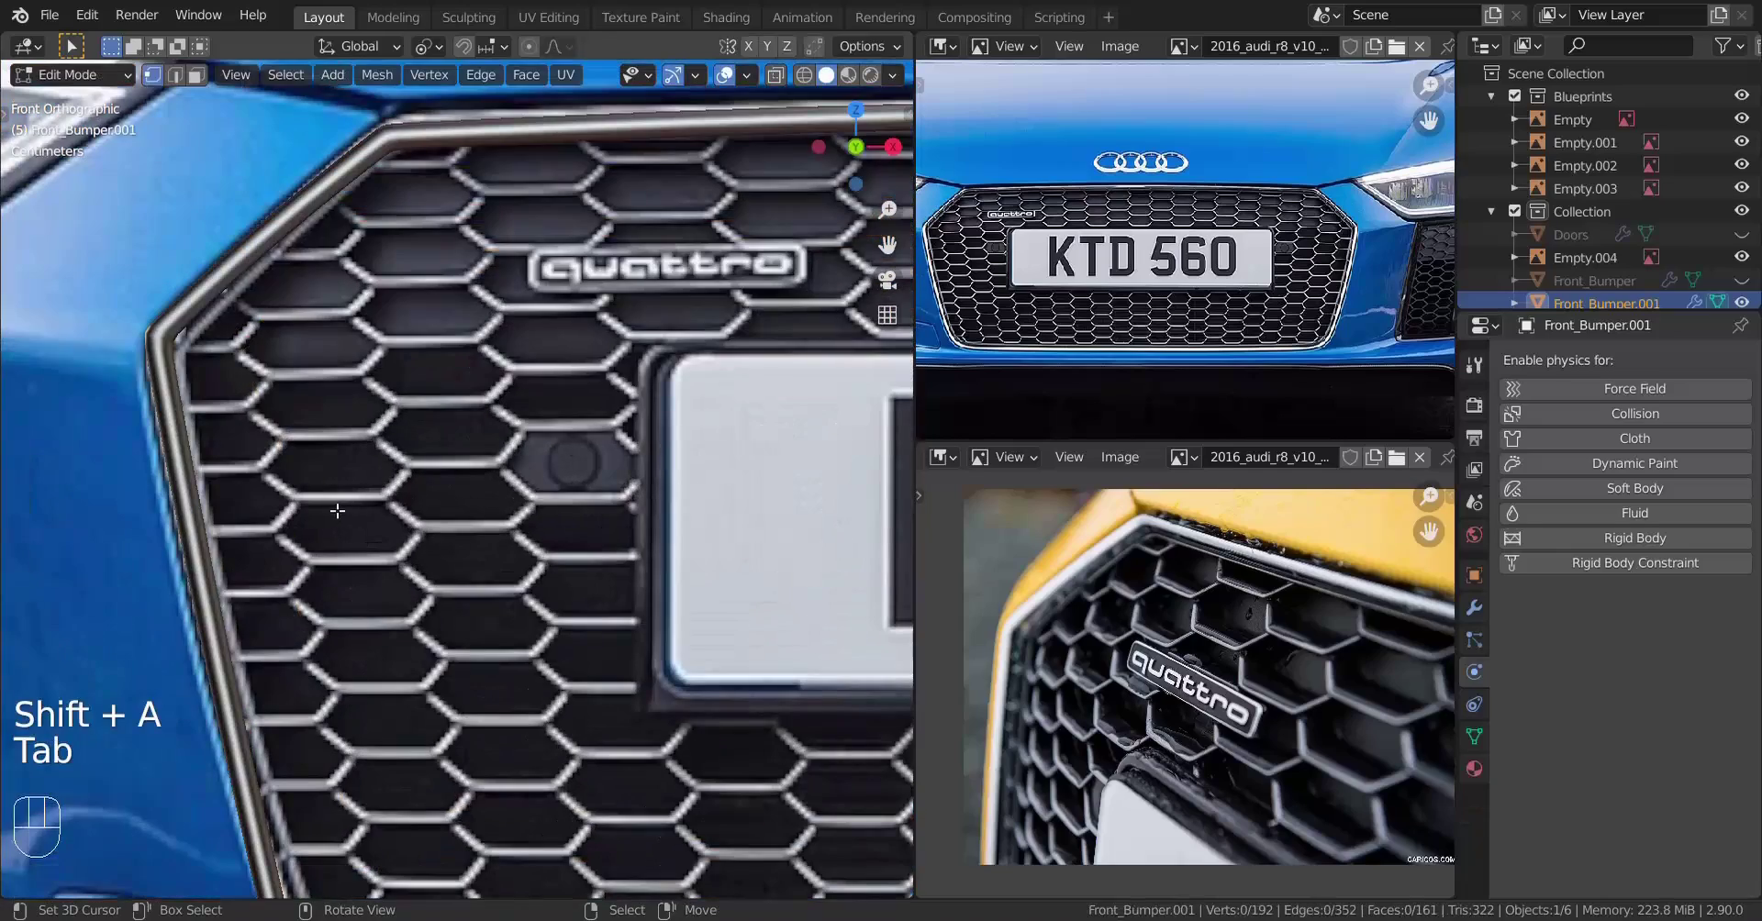
pyautogui.scroll(-8, 360, 503)
pyautogui.scroll(5, 482, 545)
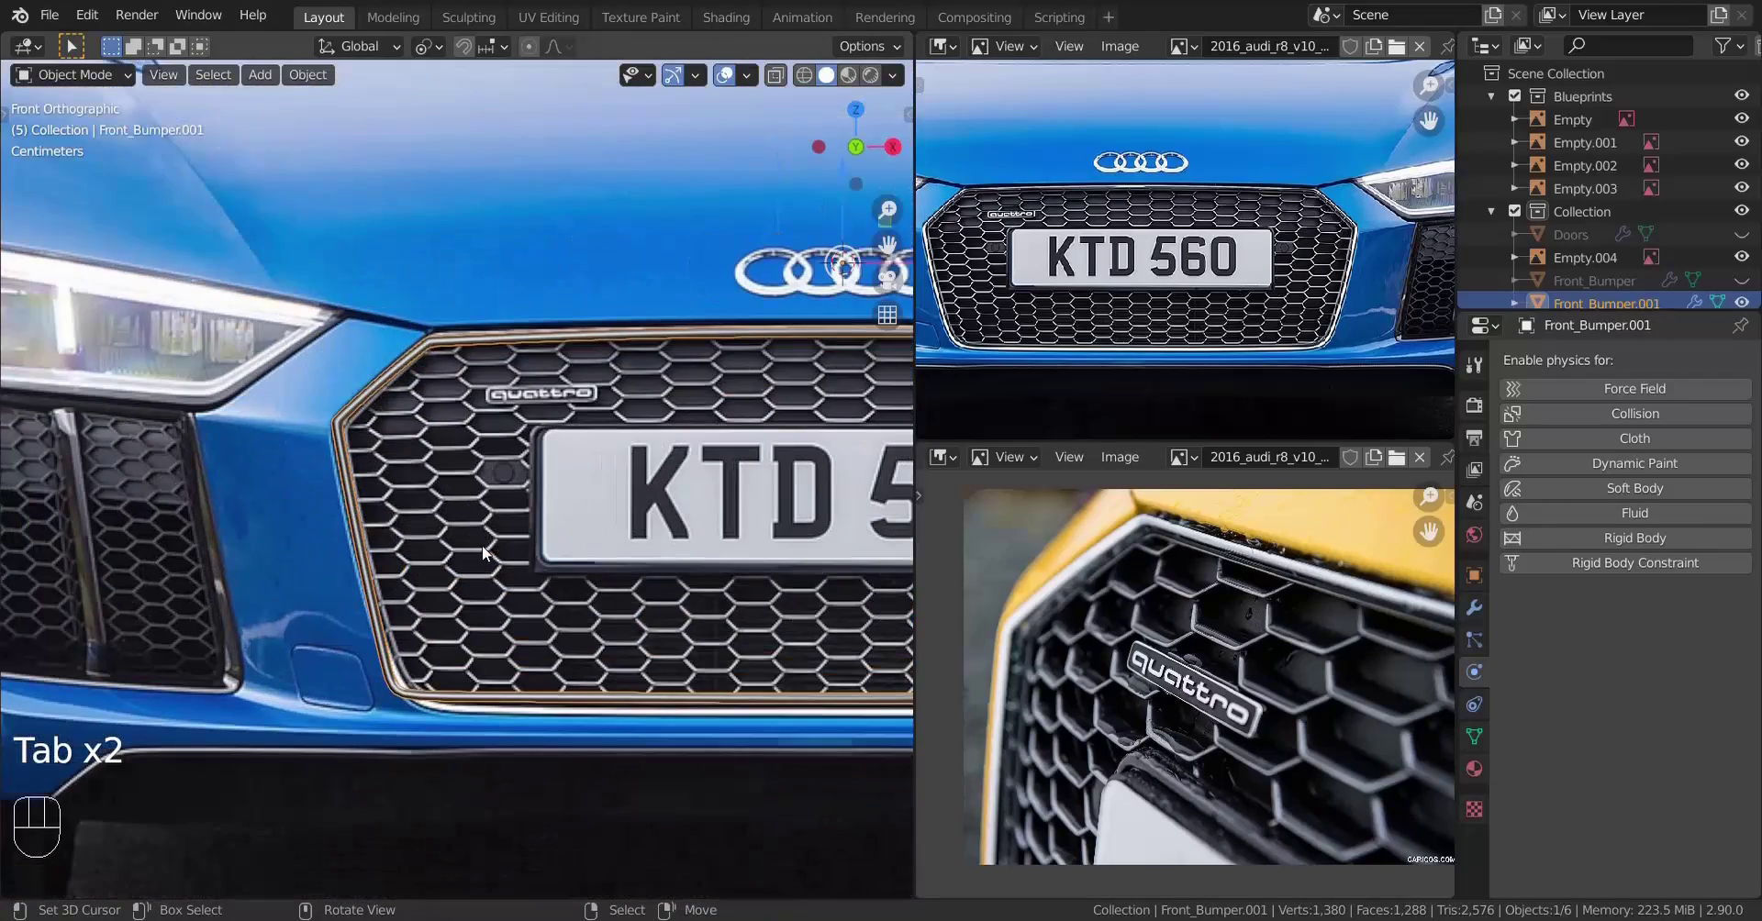
# Select a vertex loop around one half of the grille frame and snap the 3D cursor to it
pyautogui.scroll(-14, 482, 546)
pyautogui.moveTo(490, 538); pyautogui.dragTo(399, 567, button='middle')
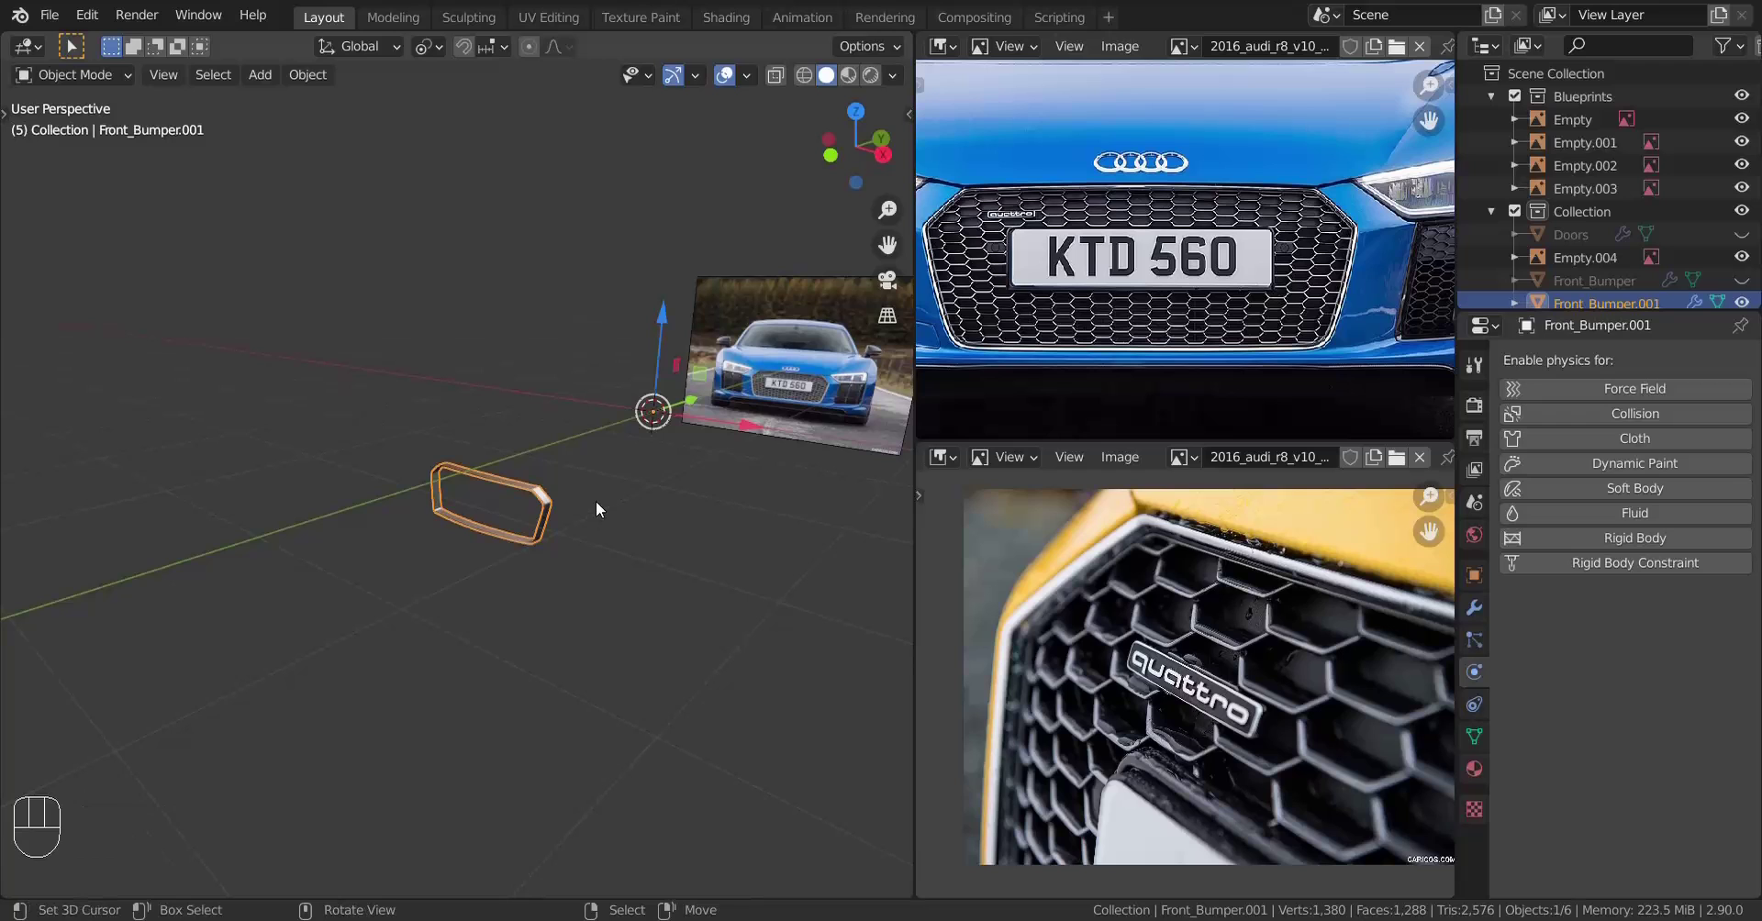
pyautogui.scroll(8, 511, 525)
pyautogui.press('Tab')
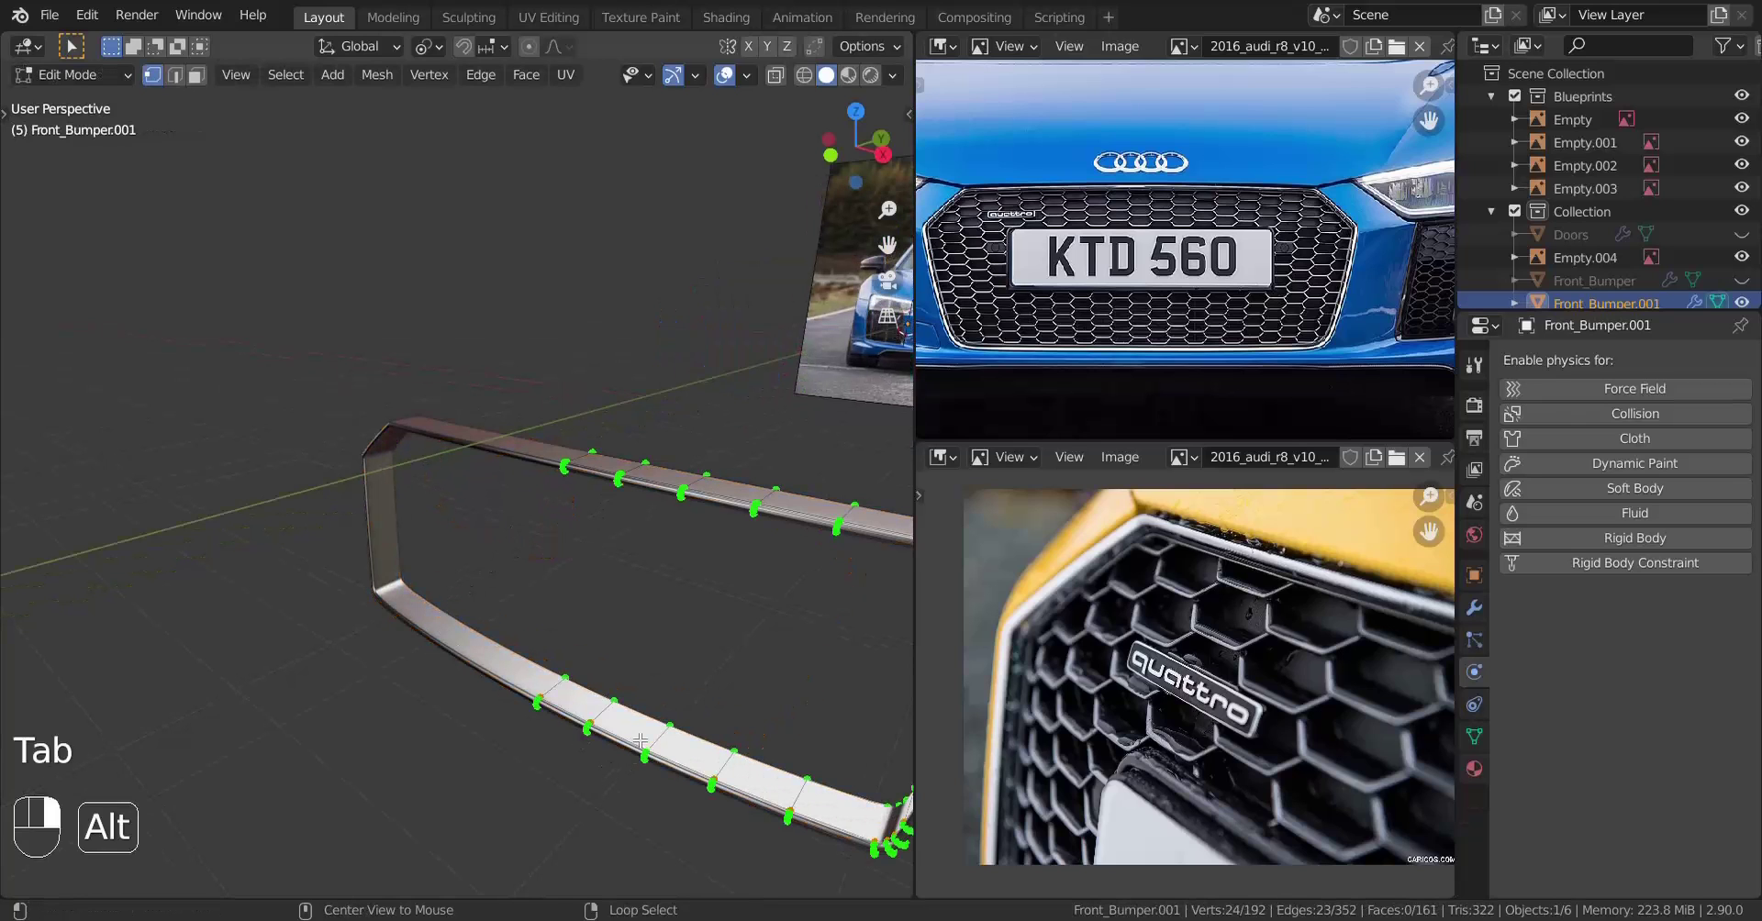
pyautogui.hotkey('shift', 's')
pyautogui.click(690, 826)
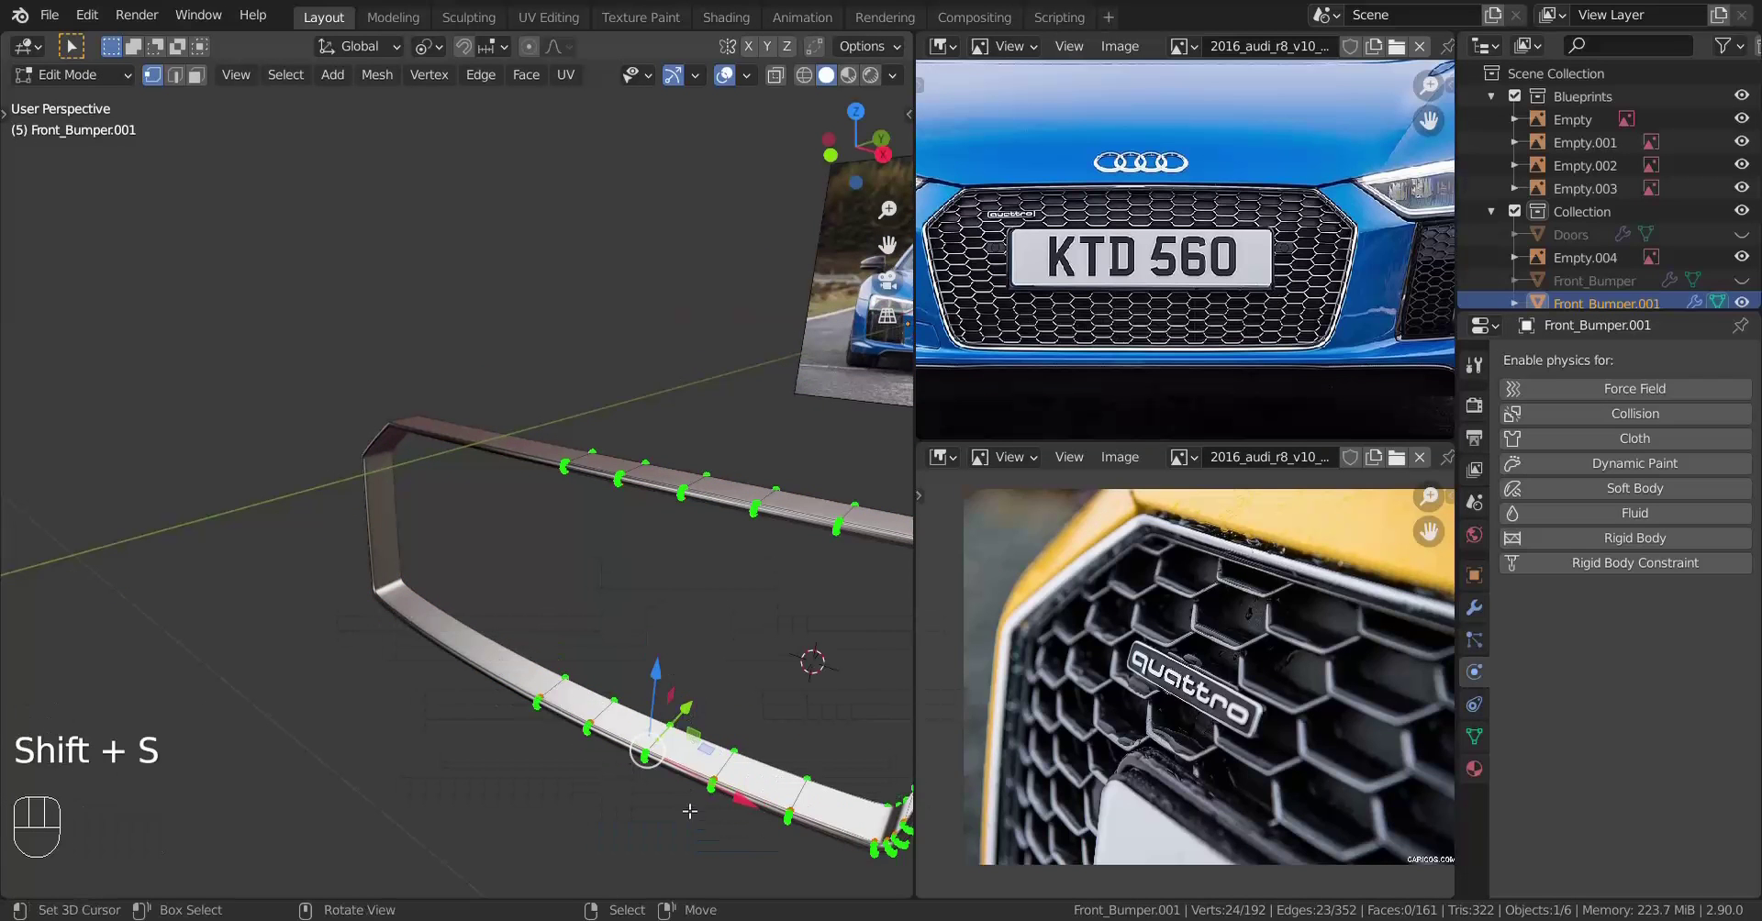
pyautogui.press('Tab')
# Add a mesh circle with 6 vertices and a 1 m radius, aligned to the front view at the 3D cursor
pyautogui.press('KP_1')
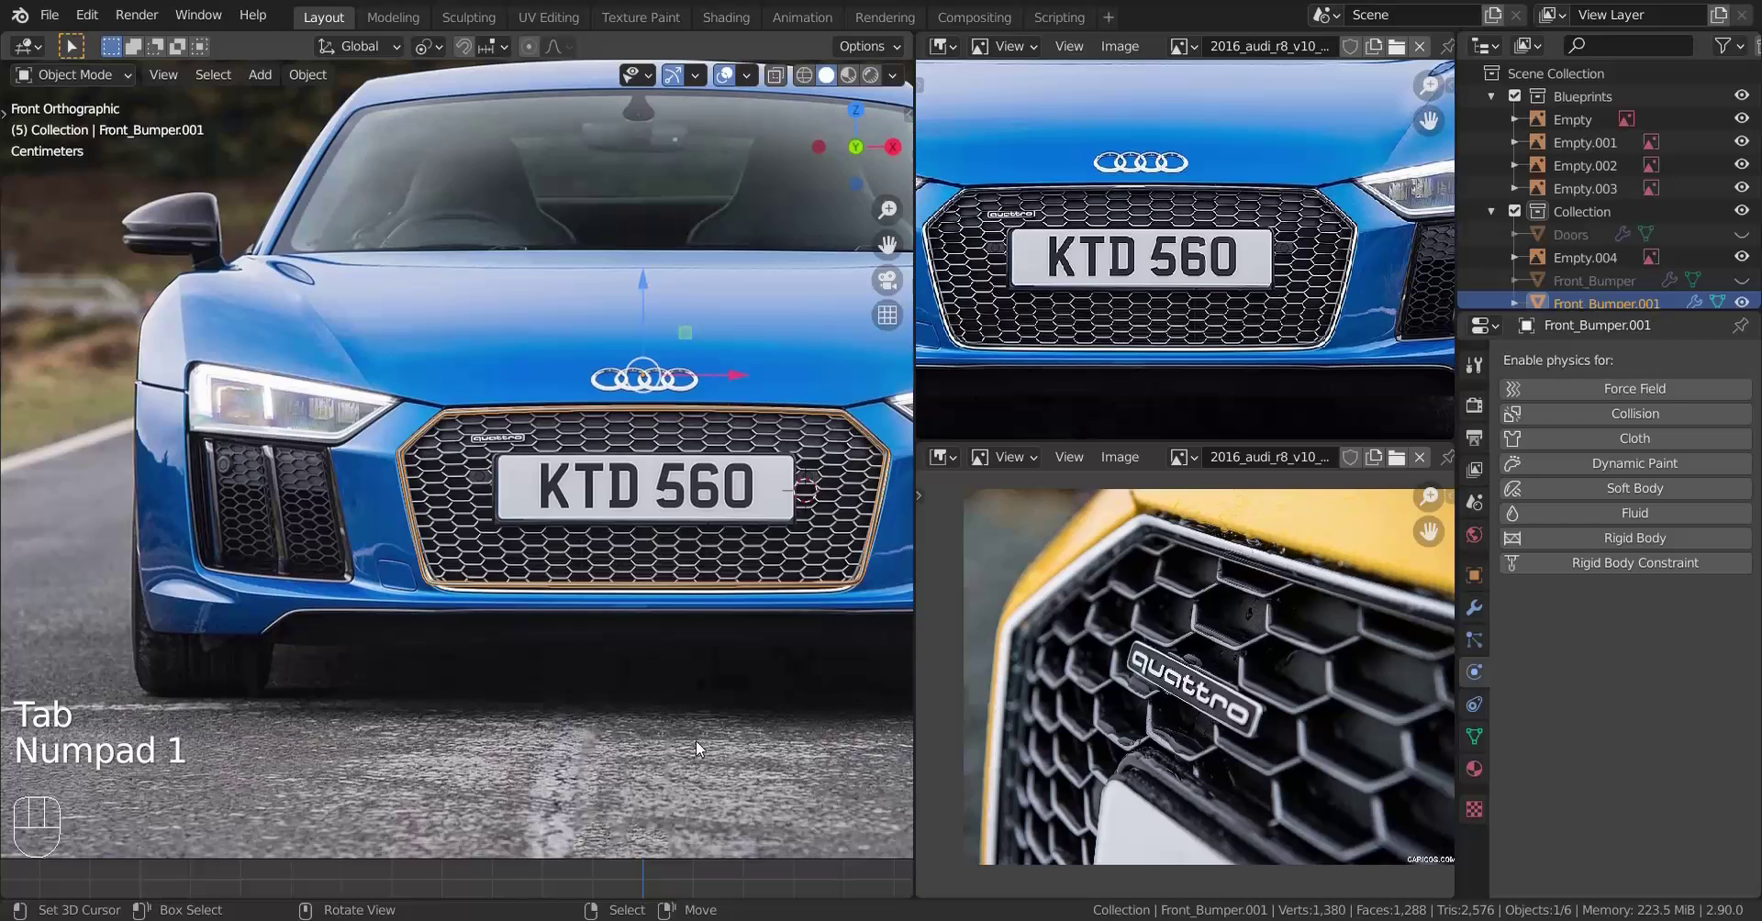
pyautogui.keyDown('shift'); pyautogui.moveTo(696, 740); pyautogui.dragTo(548, 675, button='middle'); pyautogui.keyUp('shift')
pyautogui.scroll(3, 549, 674)
pyautogui.hotkey('shift', 'a')
pyautogui.moveTo(674, 281)
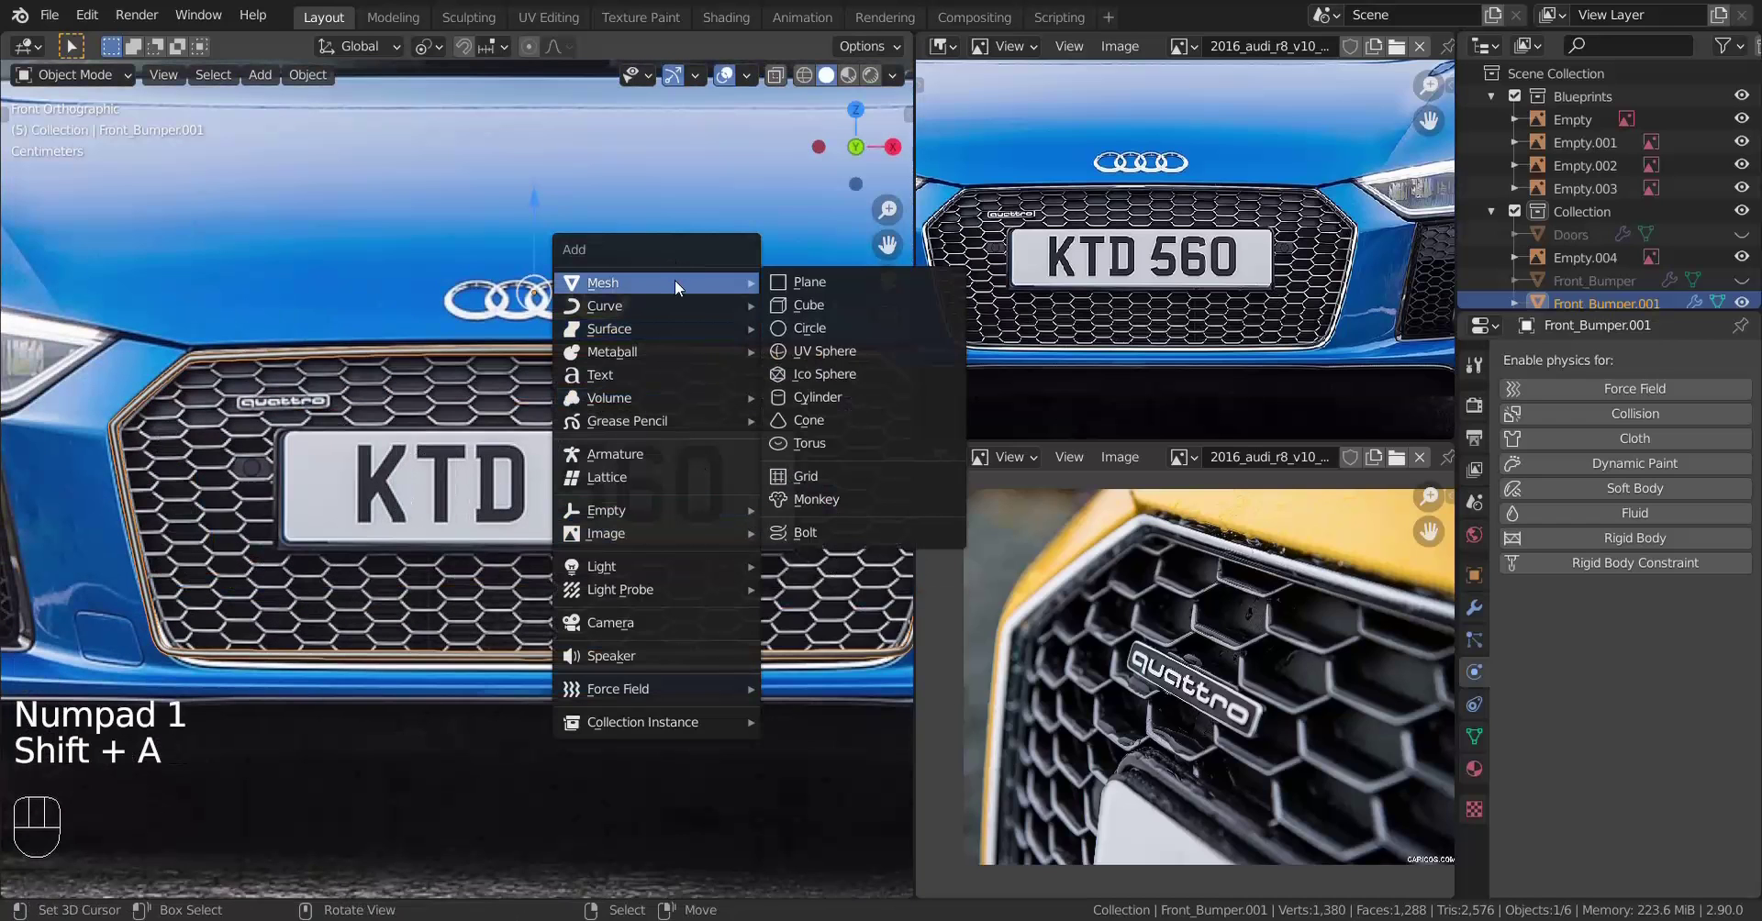
pyautogui.click(837, 328)
pyautogui.keyDown('shift'); pyautogui.moveTo(710, 547); pyautogui.dragTo(404, 519, button='middle'); pyautogui.keyUp('shift')
pyautogui.scroll(2, 403, 518)
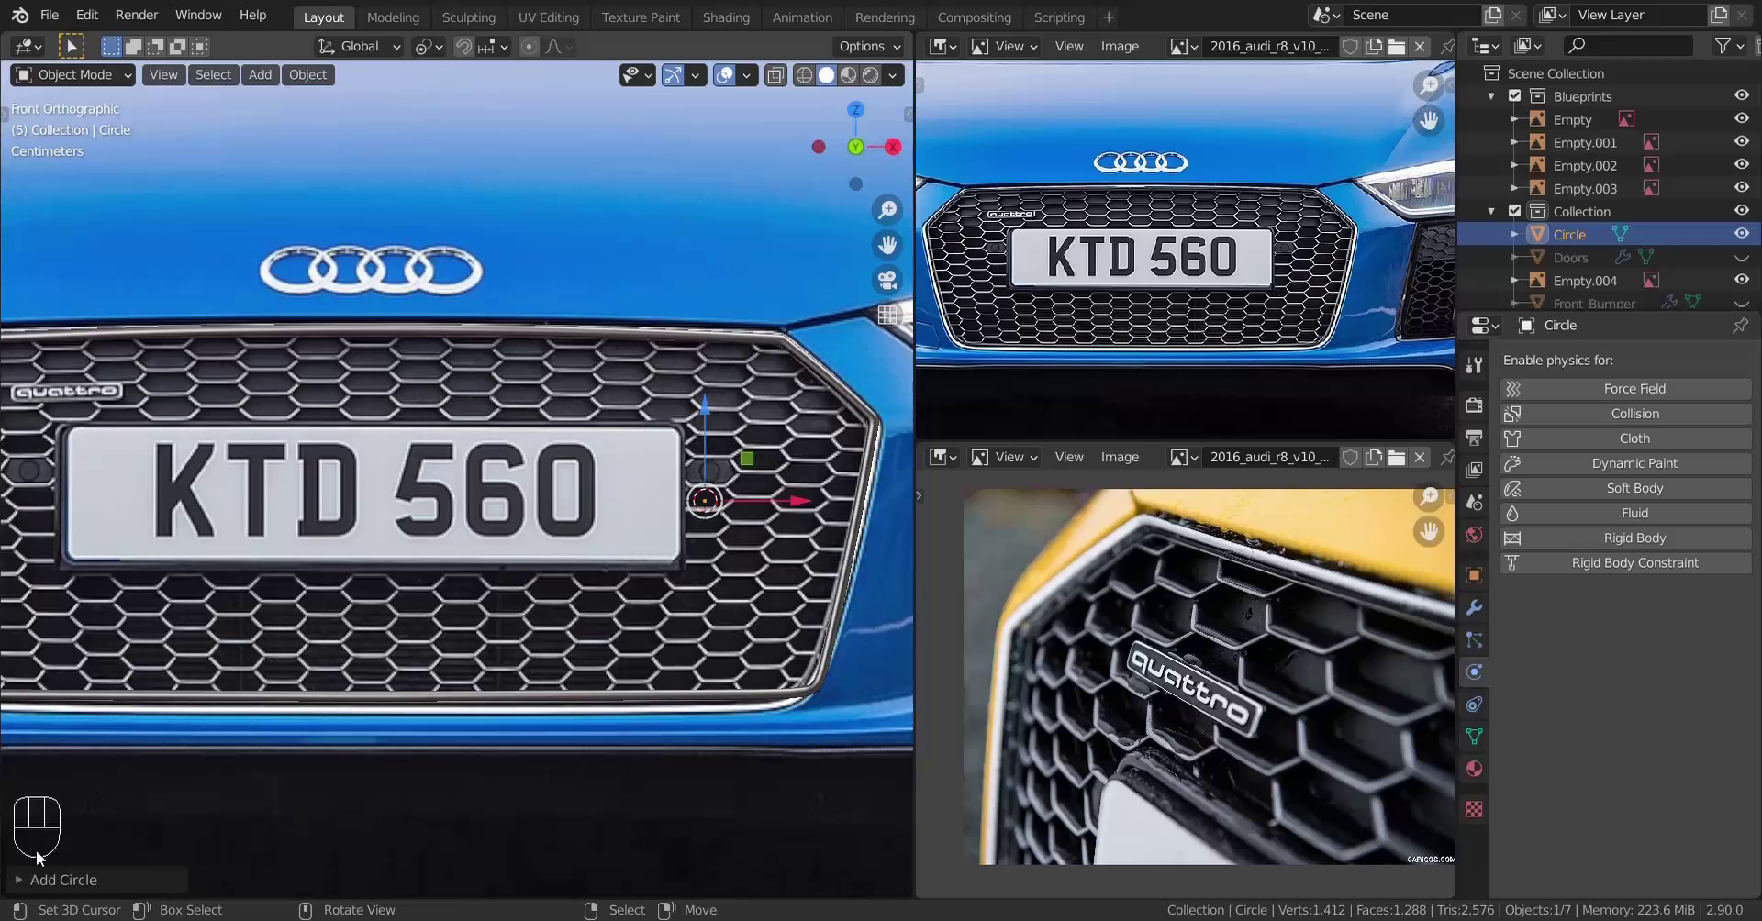
pyautogui.click(21, 879)
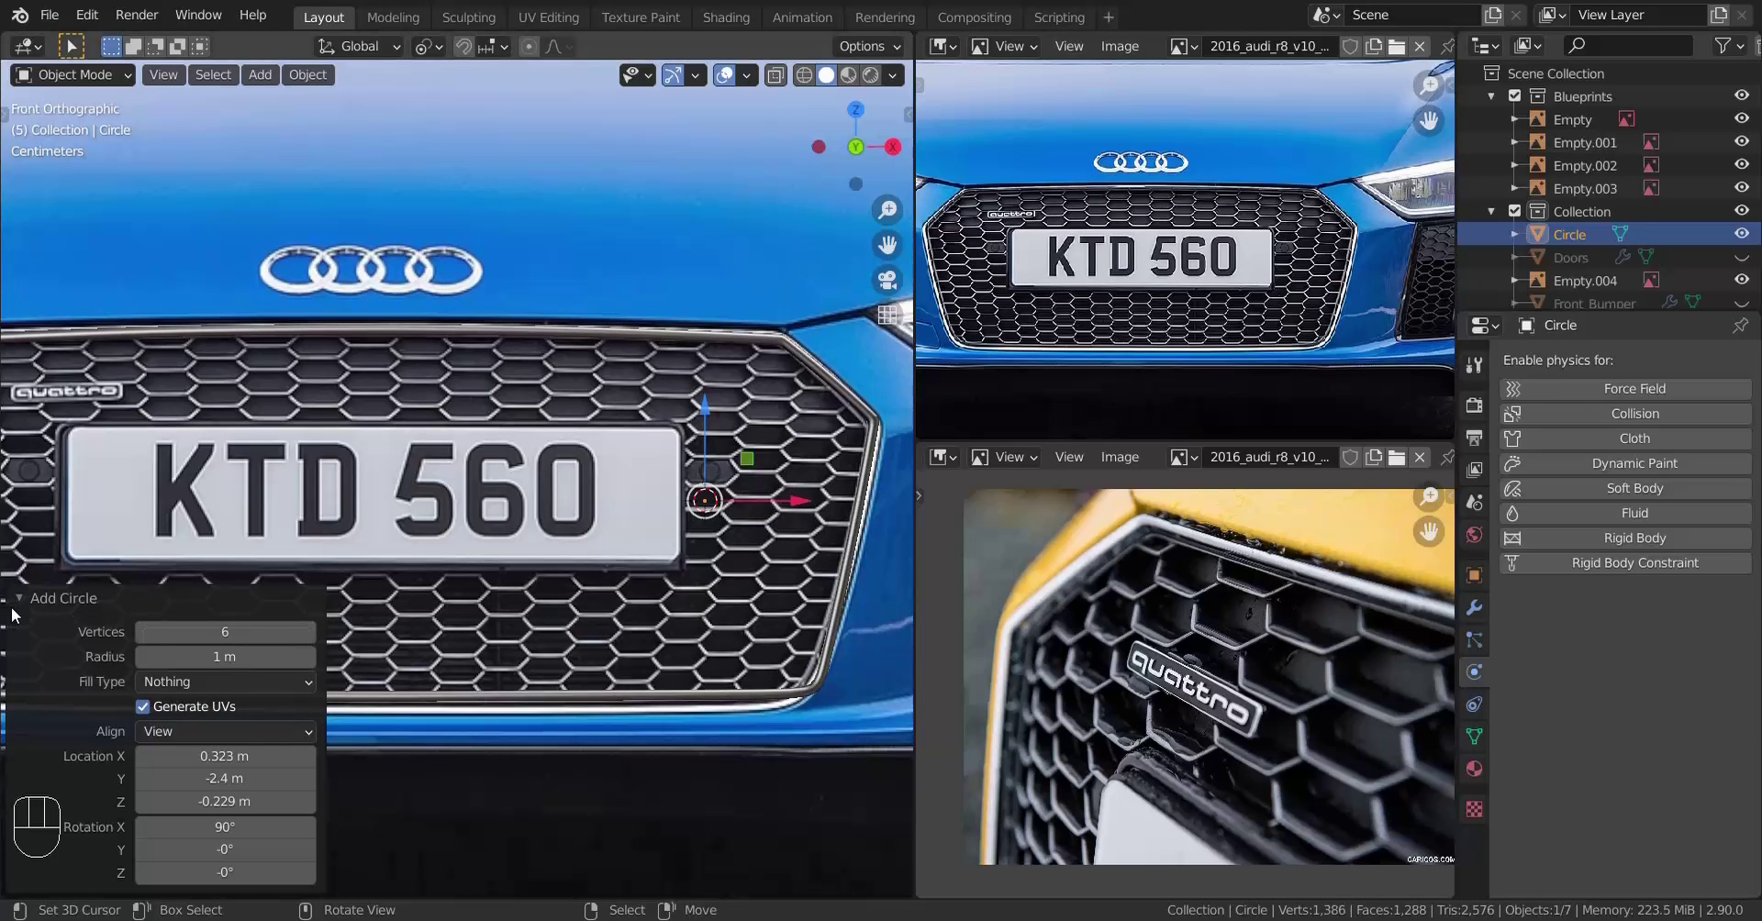
pyautogui.click(174, 597)
# Scale the hexagon's vertices down and move them over the grille mesh above the number plate
pyautogui.scroll(-4, 150, 547)
pyautogui.scroll(-3, 280, 542)
pyautogui.scroll(2, 473, 554)
pyautogui.press('Tab')
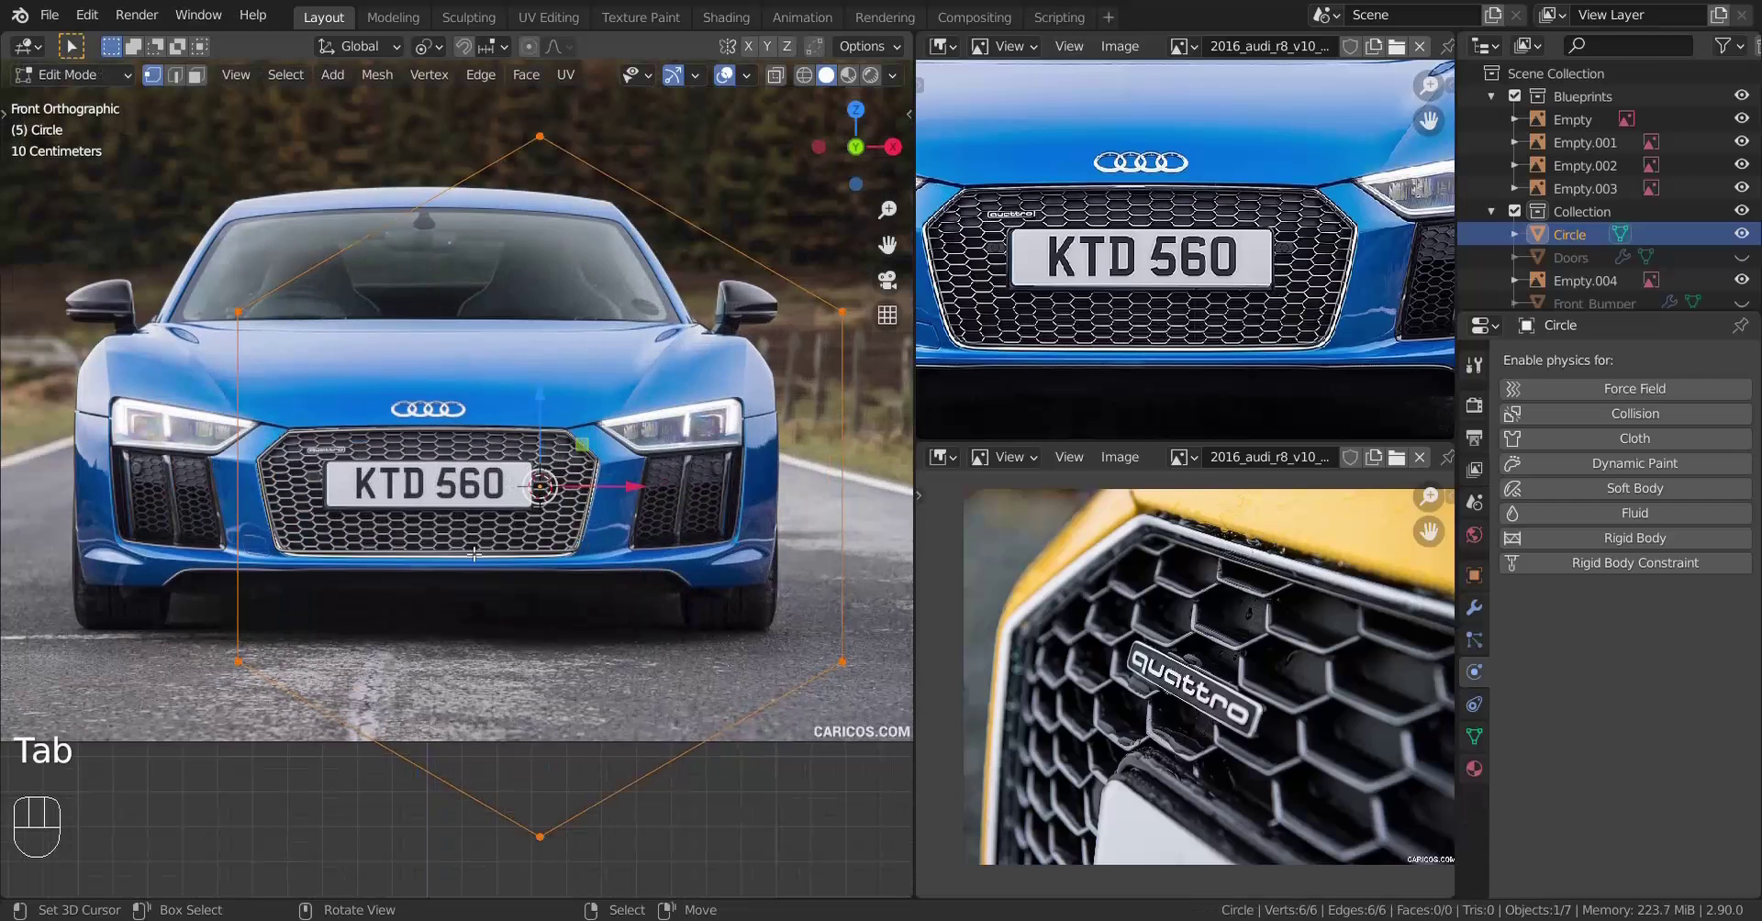
pyautogui.press('s')
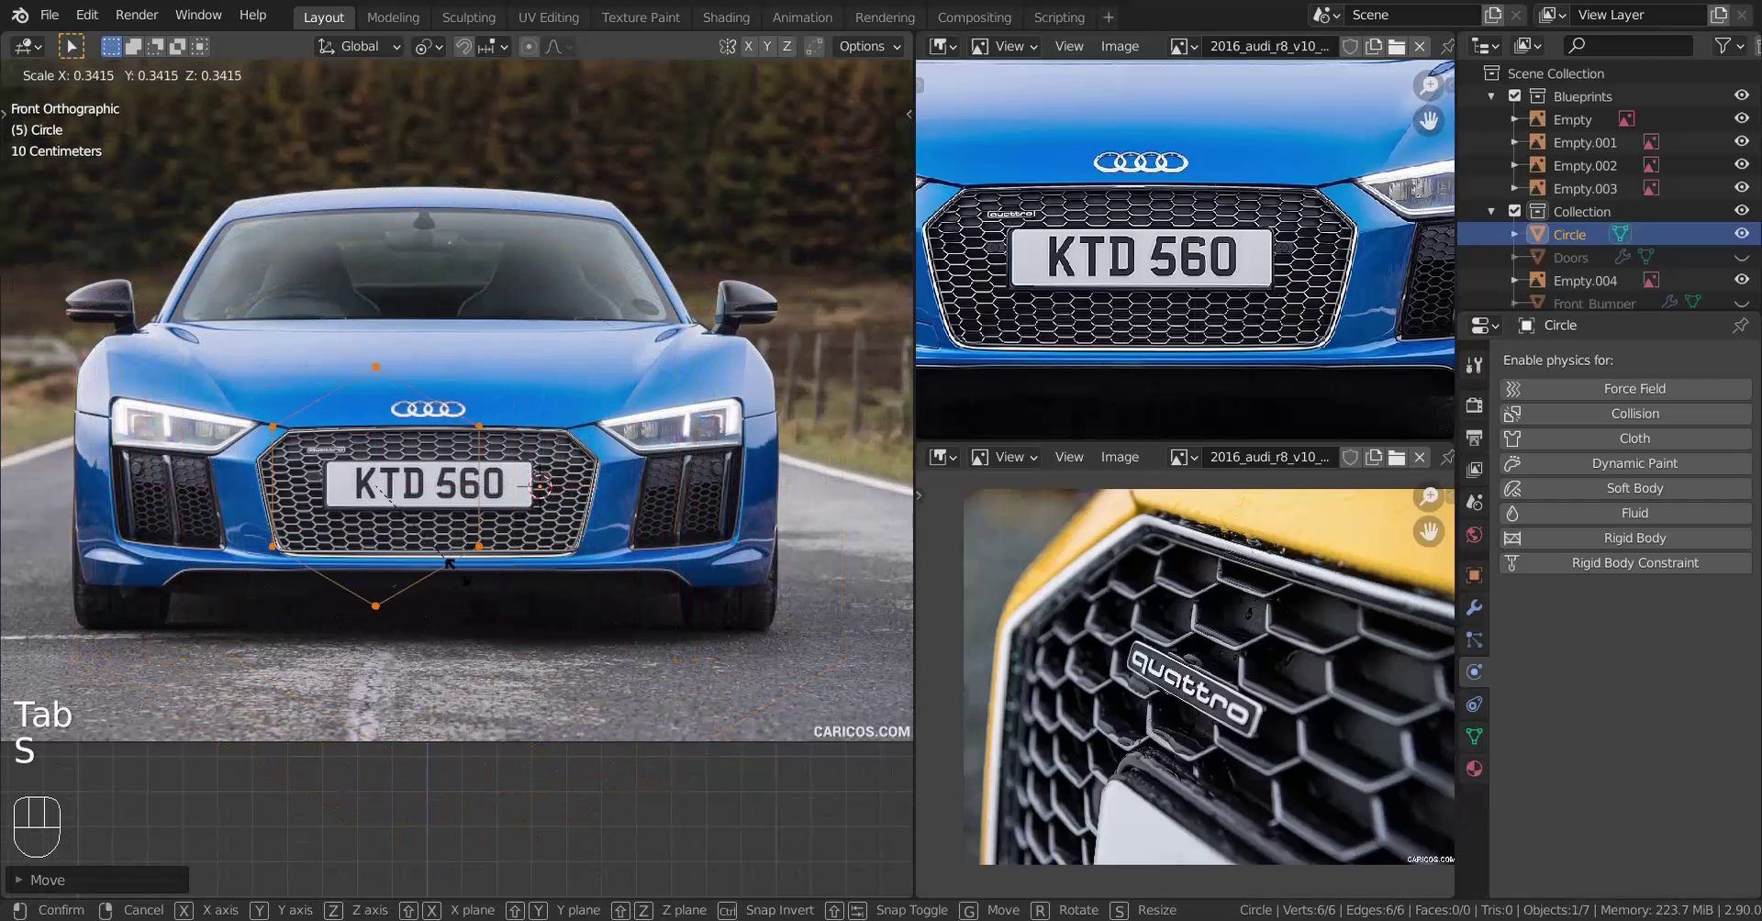
pyautogui.click(381, 496)
pyautogui.scroll(7, 402, 517)
pyautogui.press('g')
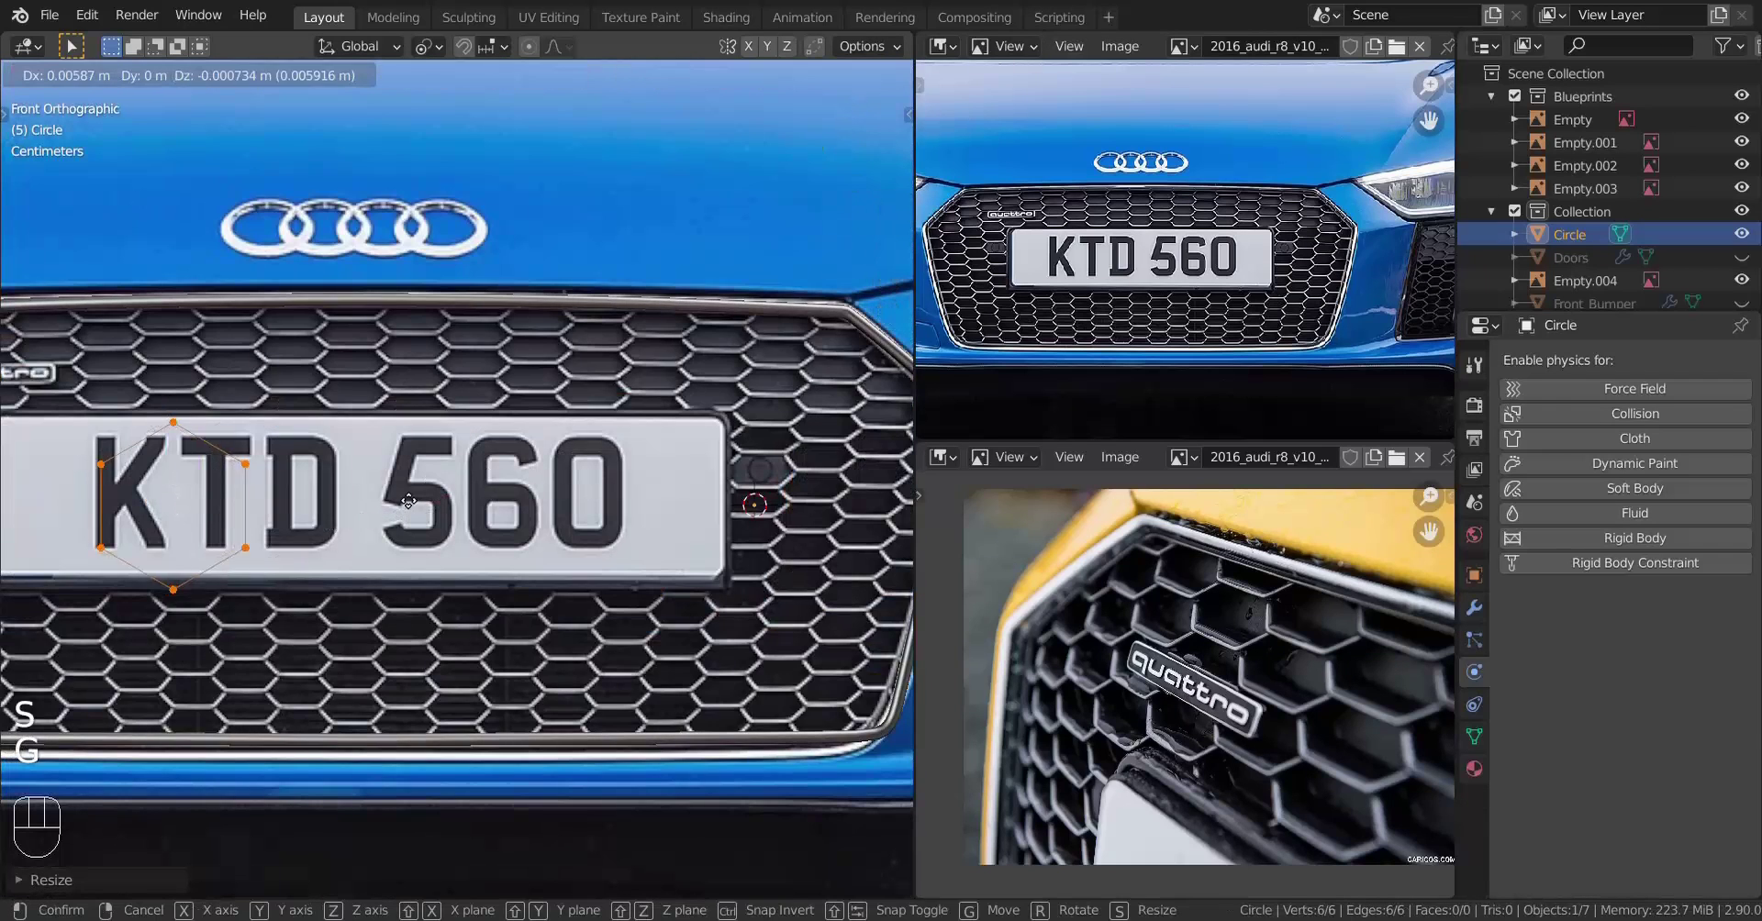
pyautogui.click(764, 366)
# Scale the hexagon down further to nearly the size of a single honeycomb cell
pyautogui.keyDown('shift'); pyautogui.moveTo(584, 486); pyautogui.dragTo(510, 550, button='middle'); pyautogui.keyUp('shift')
pyautogui.scroll(4, 510, 549)
pyautogui.press('s')
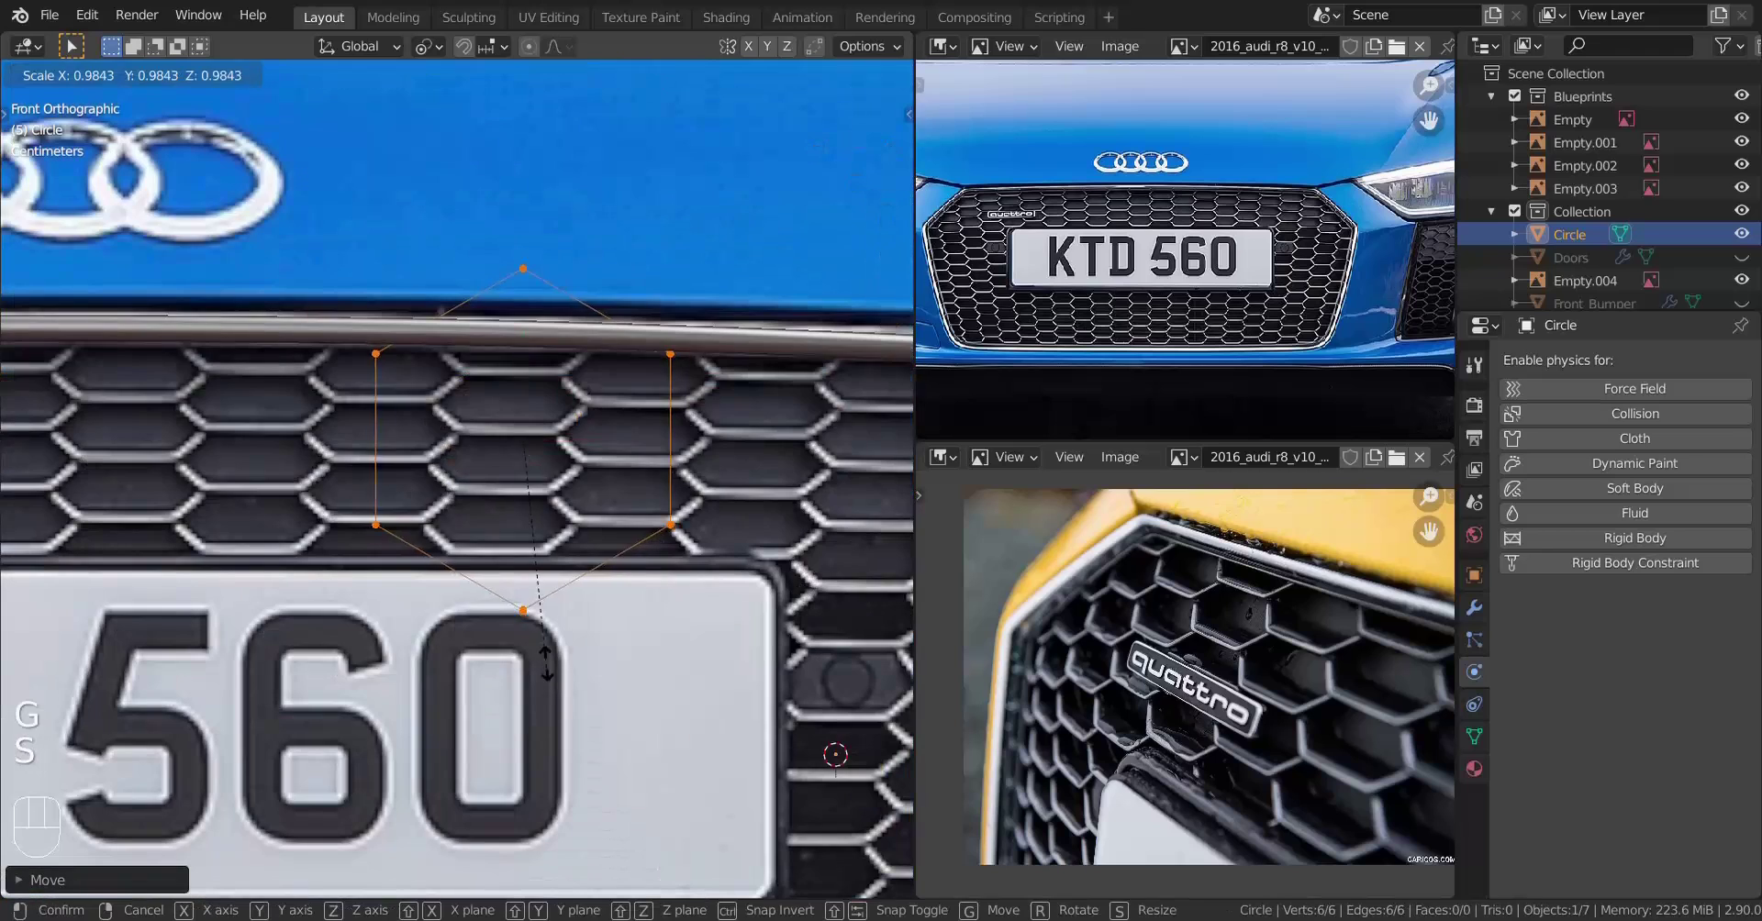
pyautogui.click(511, 502)
pyautogui.scroll(3, 551, 440)
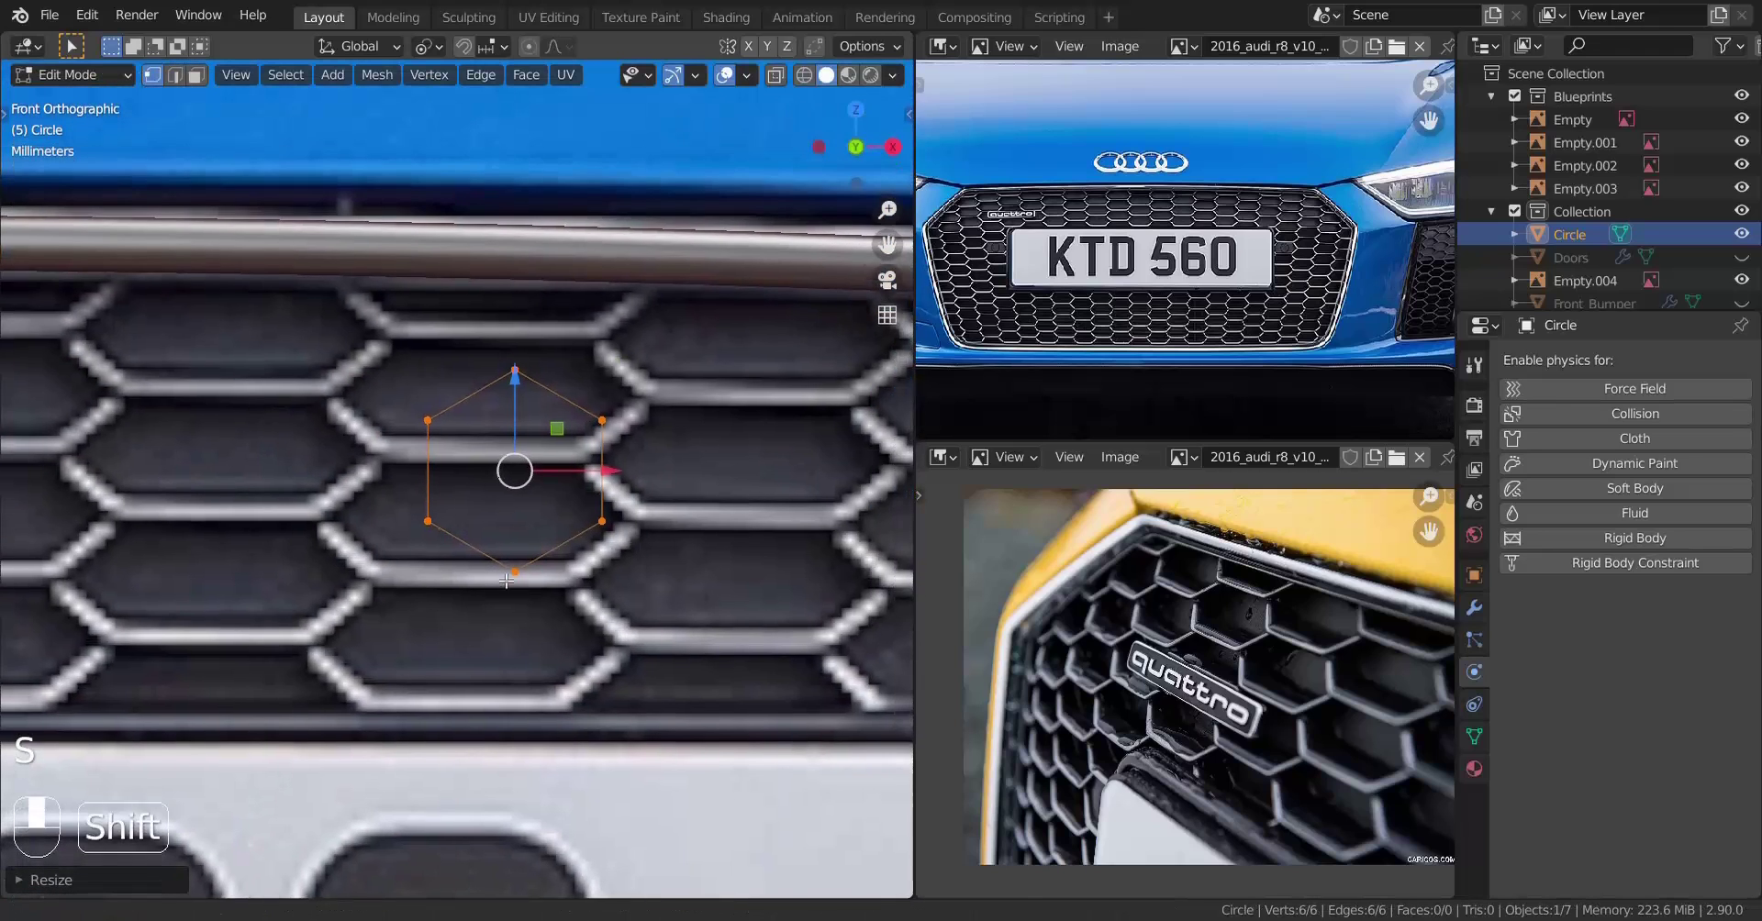
# Rotate the hexagon in the front view so its upper and lower edges run horizontally
pyautogui.press('r')
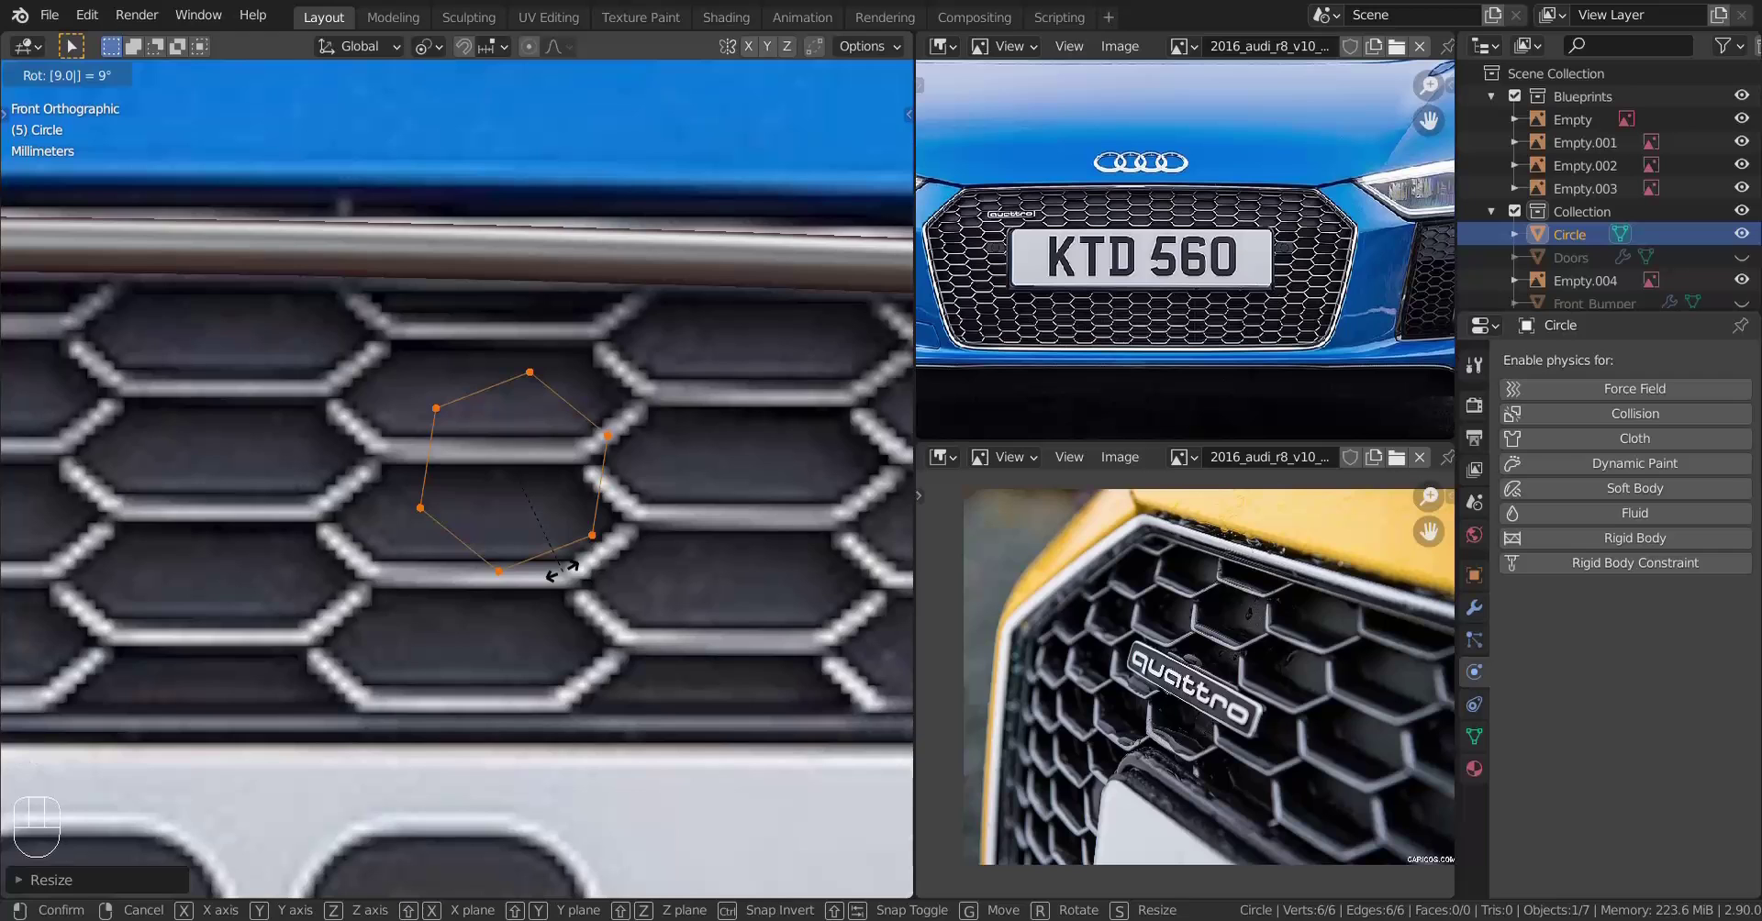
pyautogui.press('Escape')
pyautogui.press('r')
pyautogui.press('Return')
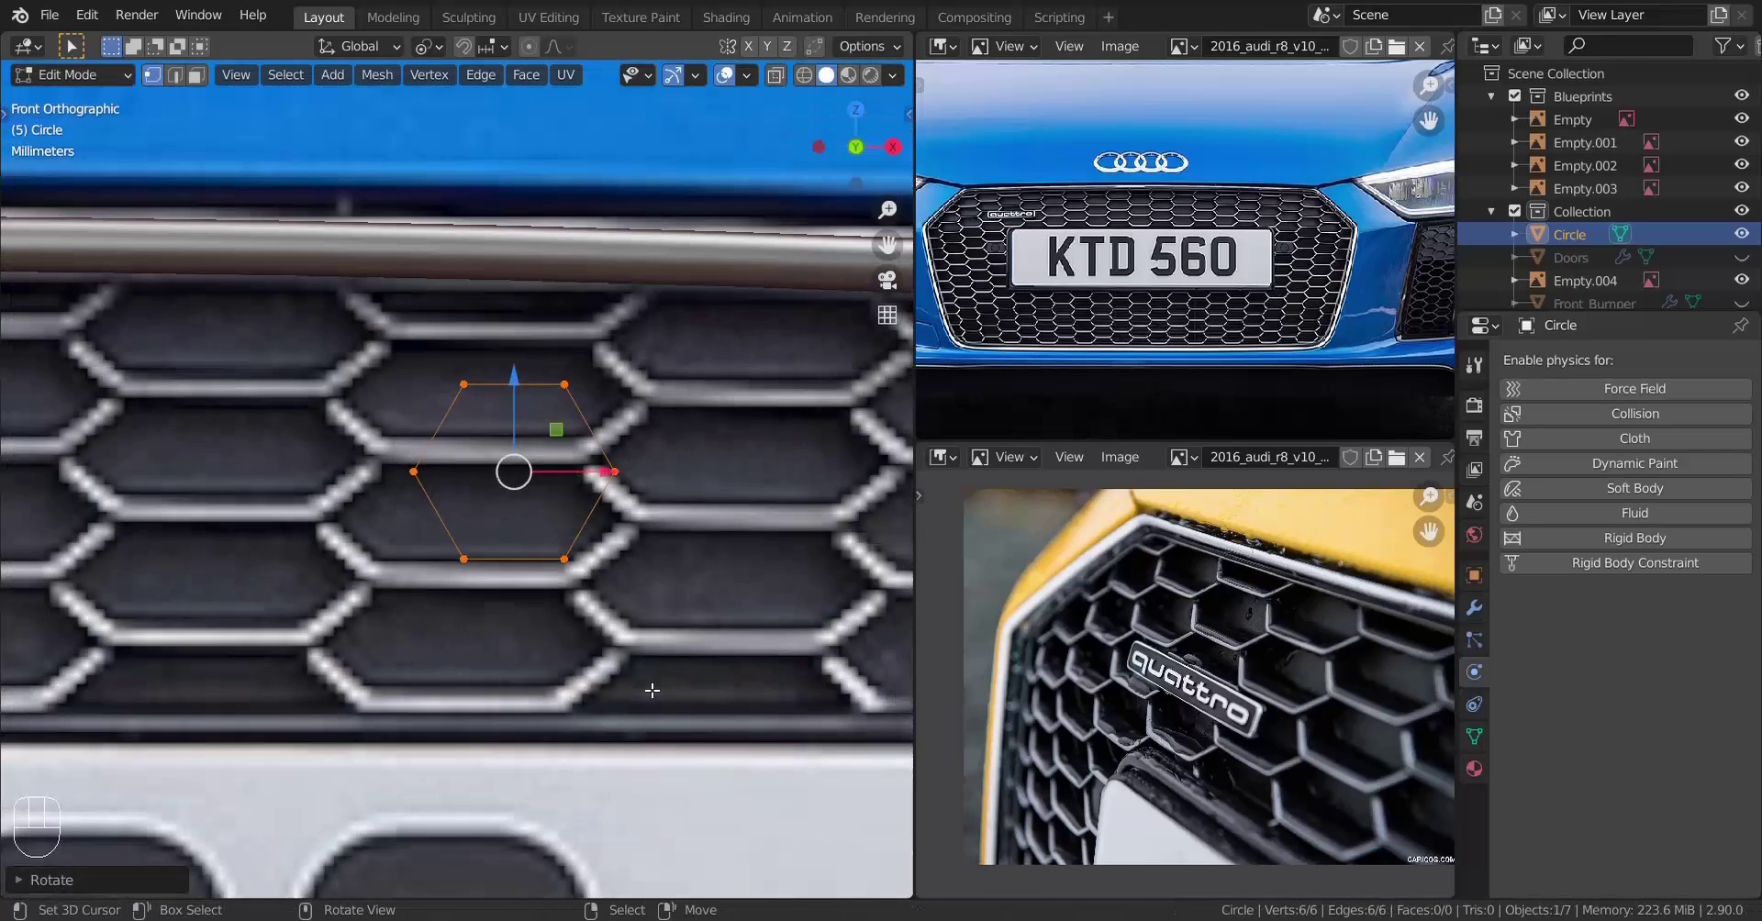
# Scale the hexagon to the height of one honeycomb cell and move it onto a cell above the number plate
pyautogui.press('s')
pyautogui.click(587, 574)
pyautogui.press('g')
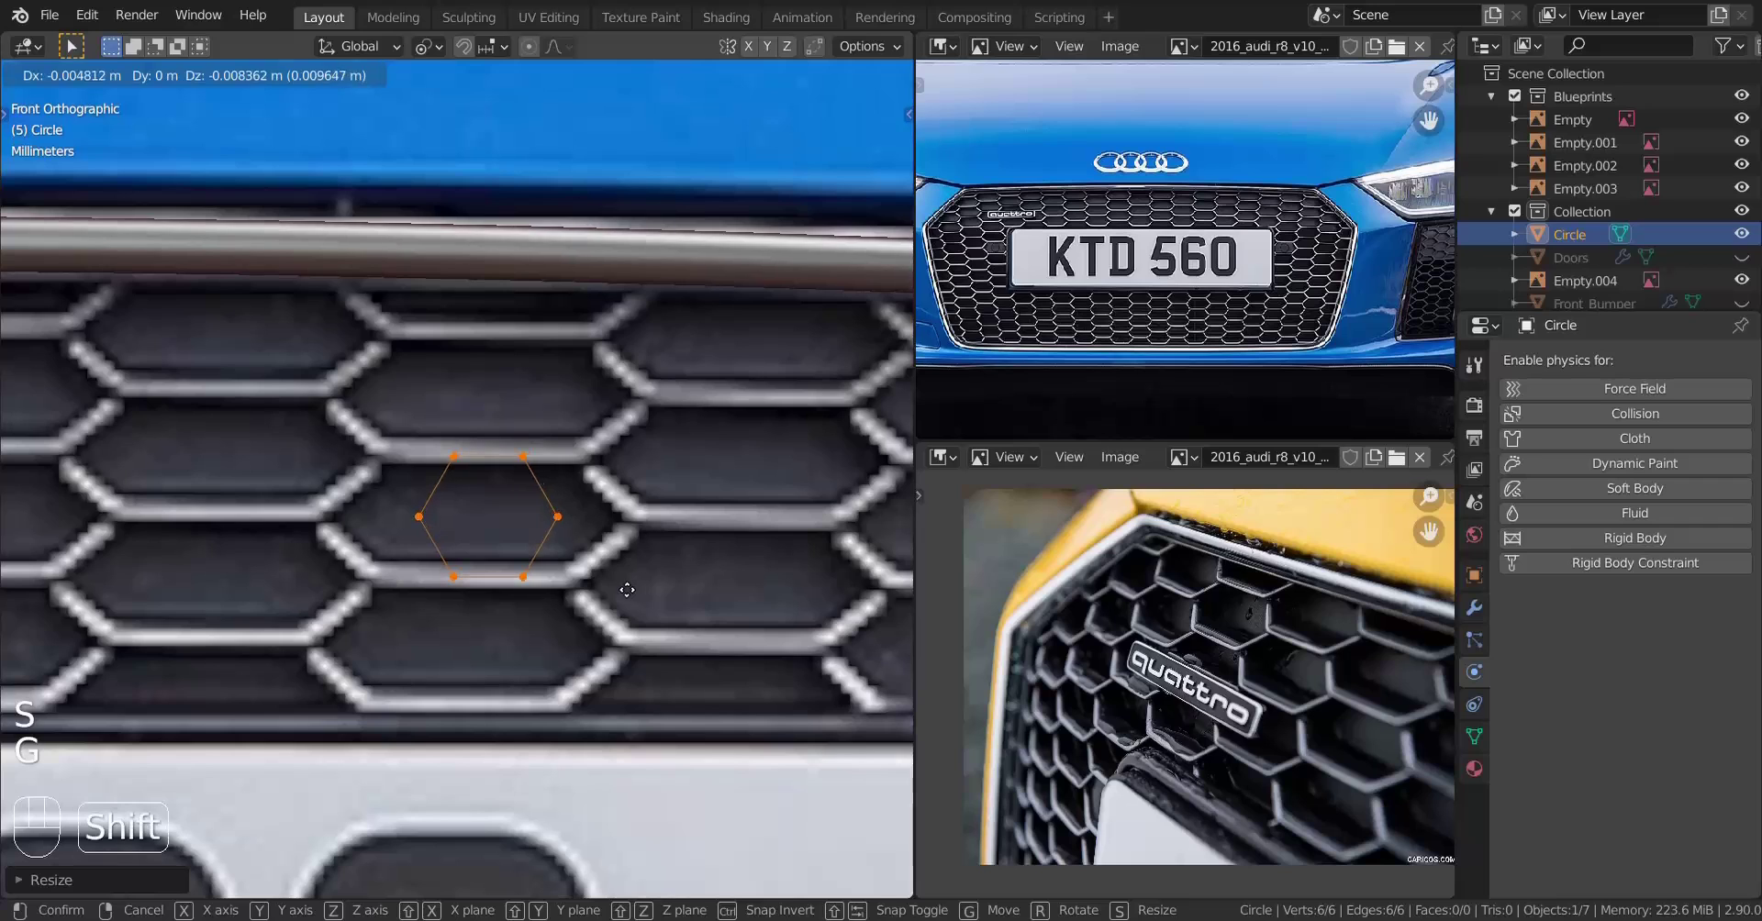
pyautogui.click(567, 577)
# Widen the hexagon by moving its right three and left three vertices outward along X to the honeycomb cell's corners
pyautogui.rightClick(516, 455)
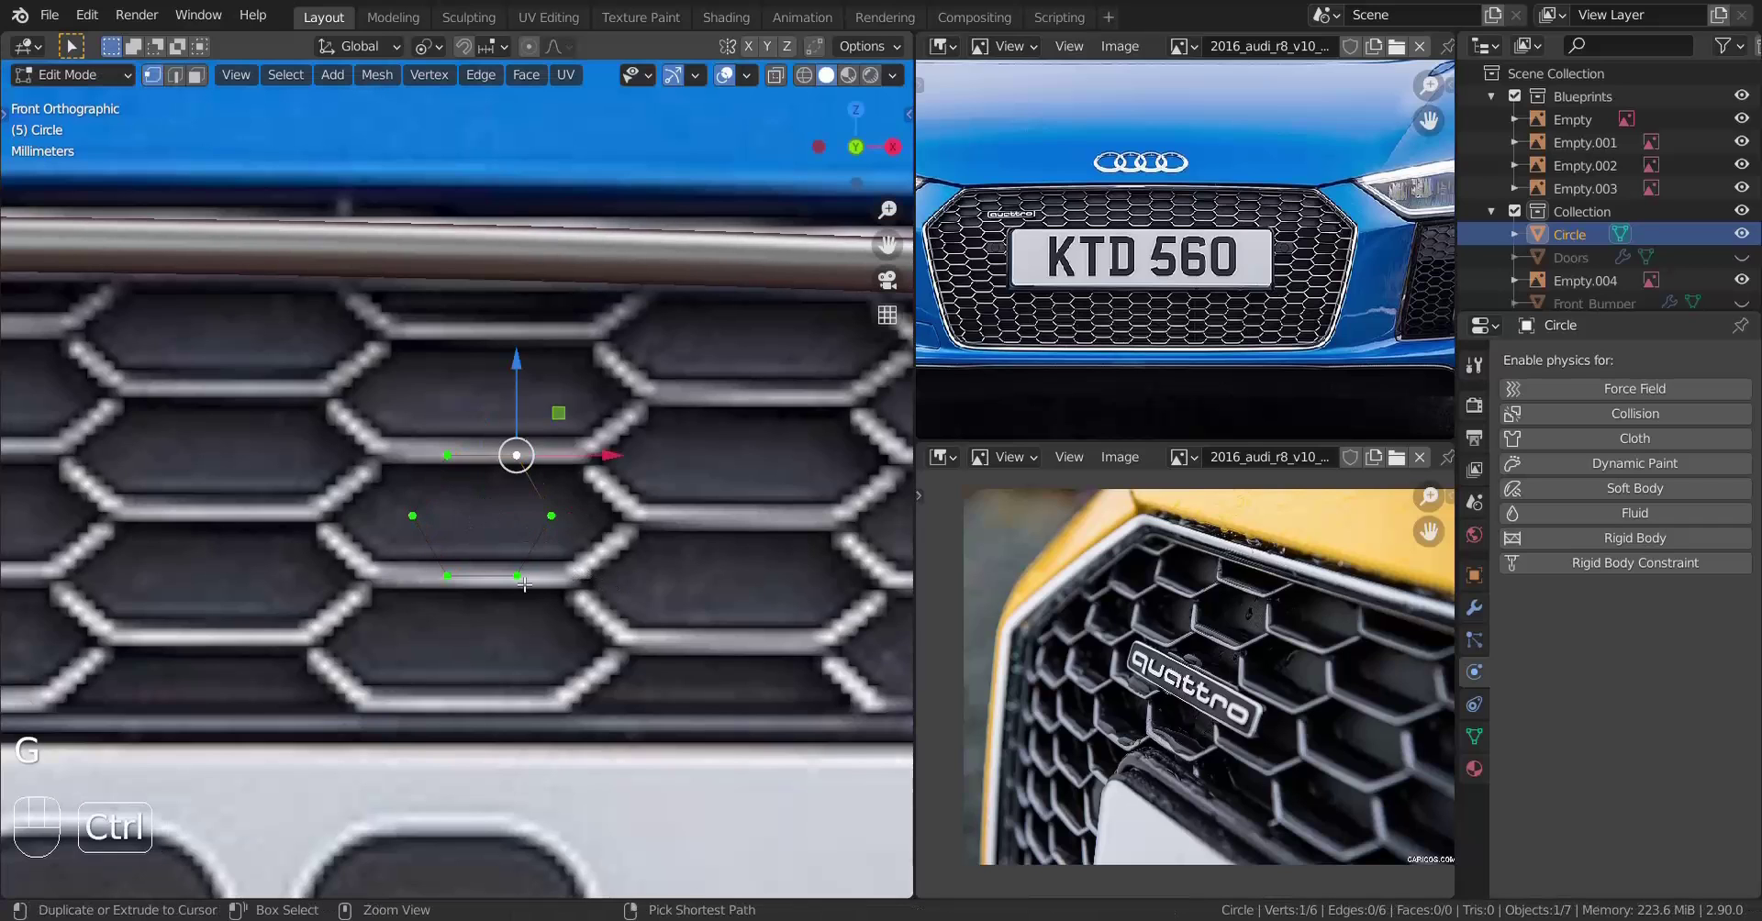
pyautogui.keyDown('ctrl'); pyautogui.rightClick(517, 576); pyautogui.keyUp('ctrl')
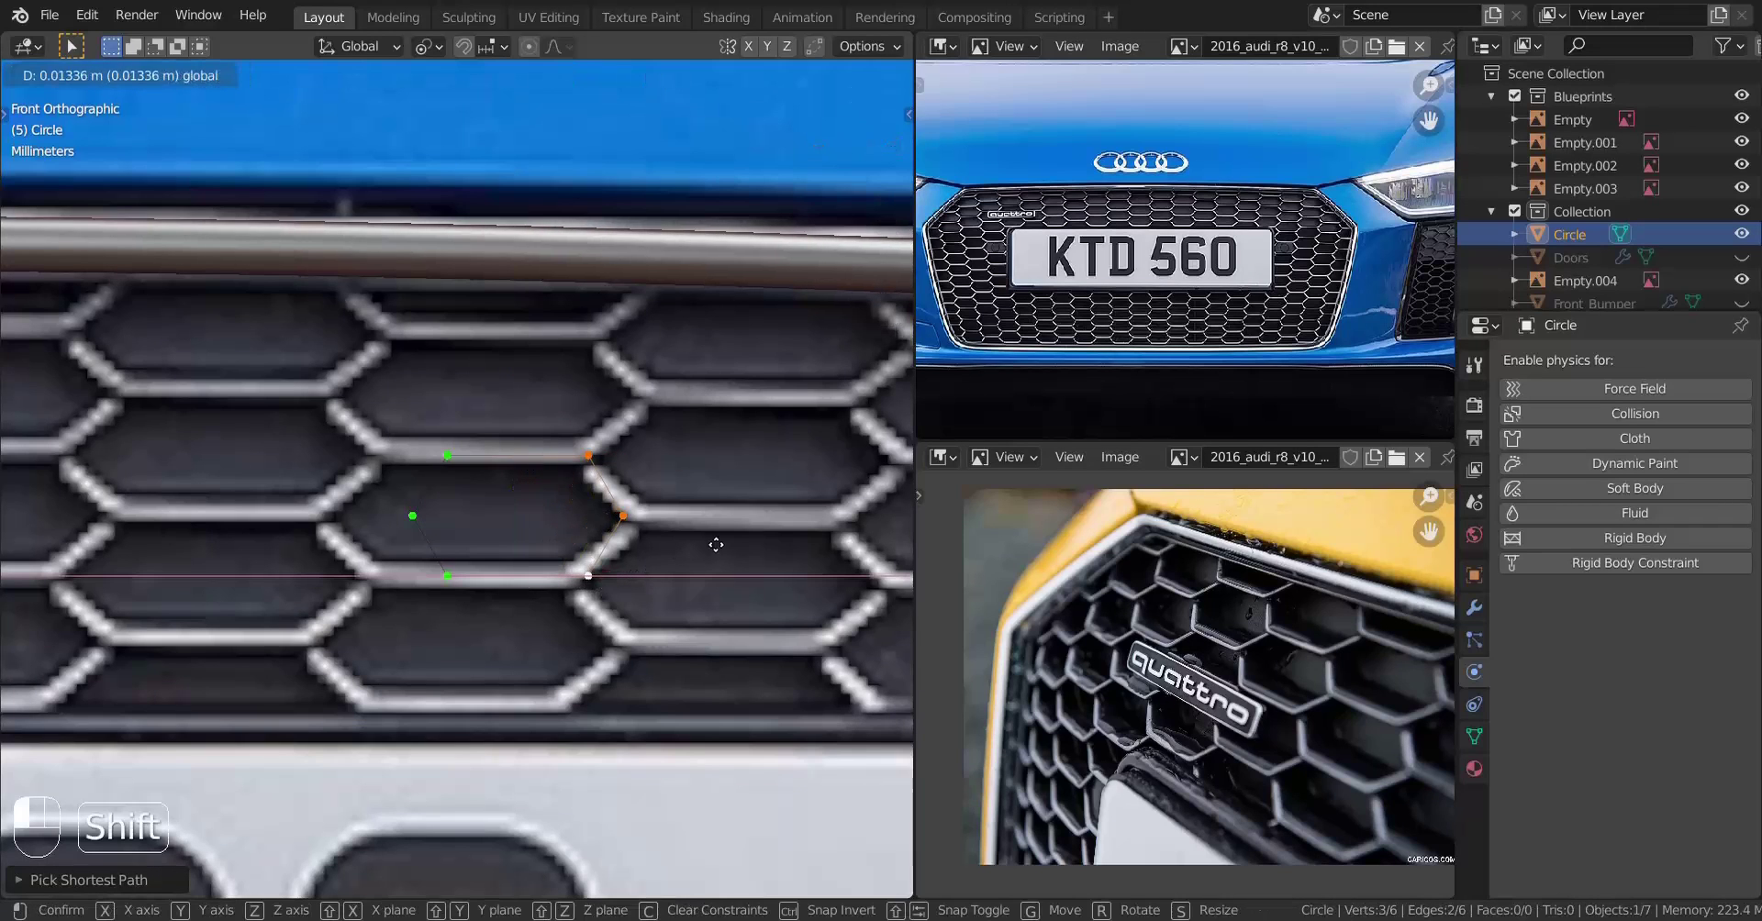
pyautogui.keyDown('shift'); pyautogui.moveTo(791, 526); pyautogui.dragTo(803, 528); pyautogui.keyUp('shift')
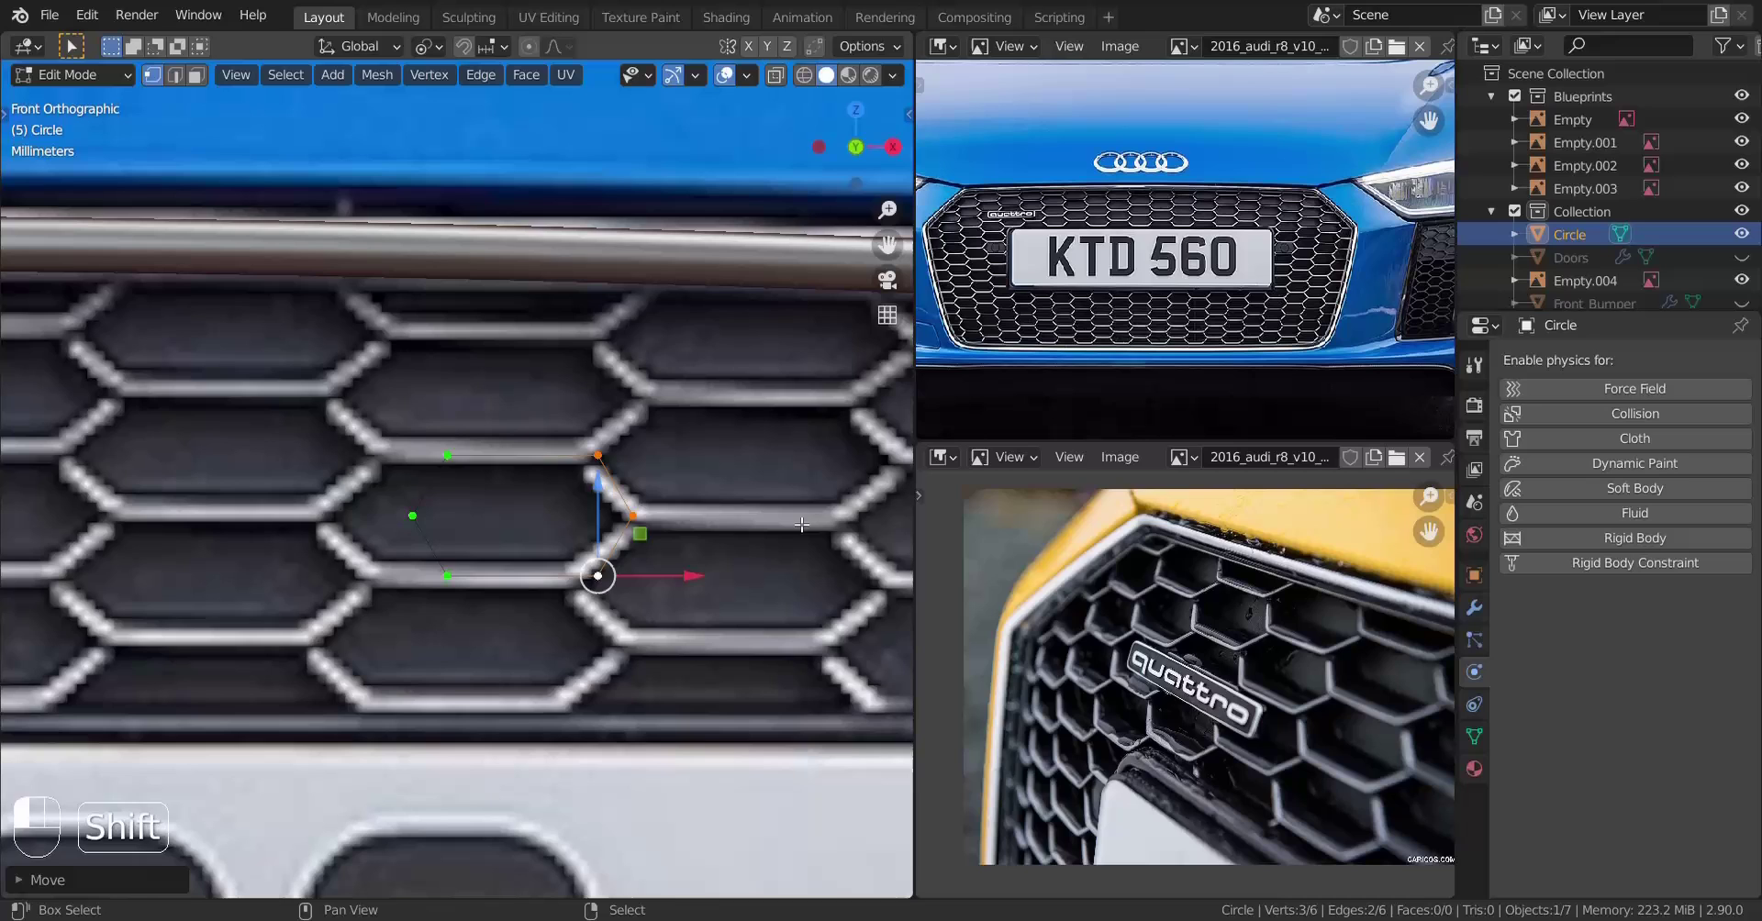
pyautogui.rightClick(453, 456)
pyautogui.keyDown('ctrl'); pyautogui.rightClick(452, 580); pyautogui.keyUp('ctrl')
pyautogui.moveTo(545, 588); pyautogui.dragTo(341, 555)
pyautogui.keyDown('shift'); pyautogui.moveTo(199, 540); pyautogui.dragTo(199, 540); pyautogui.keyUp('shift')
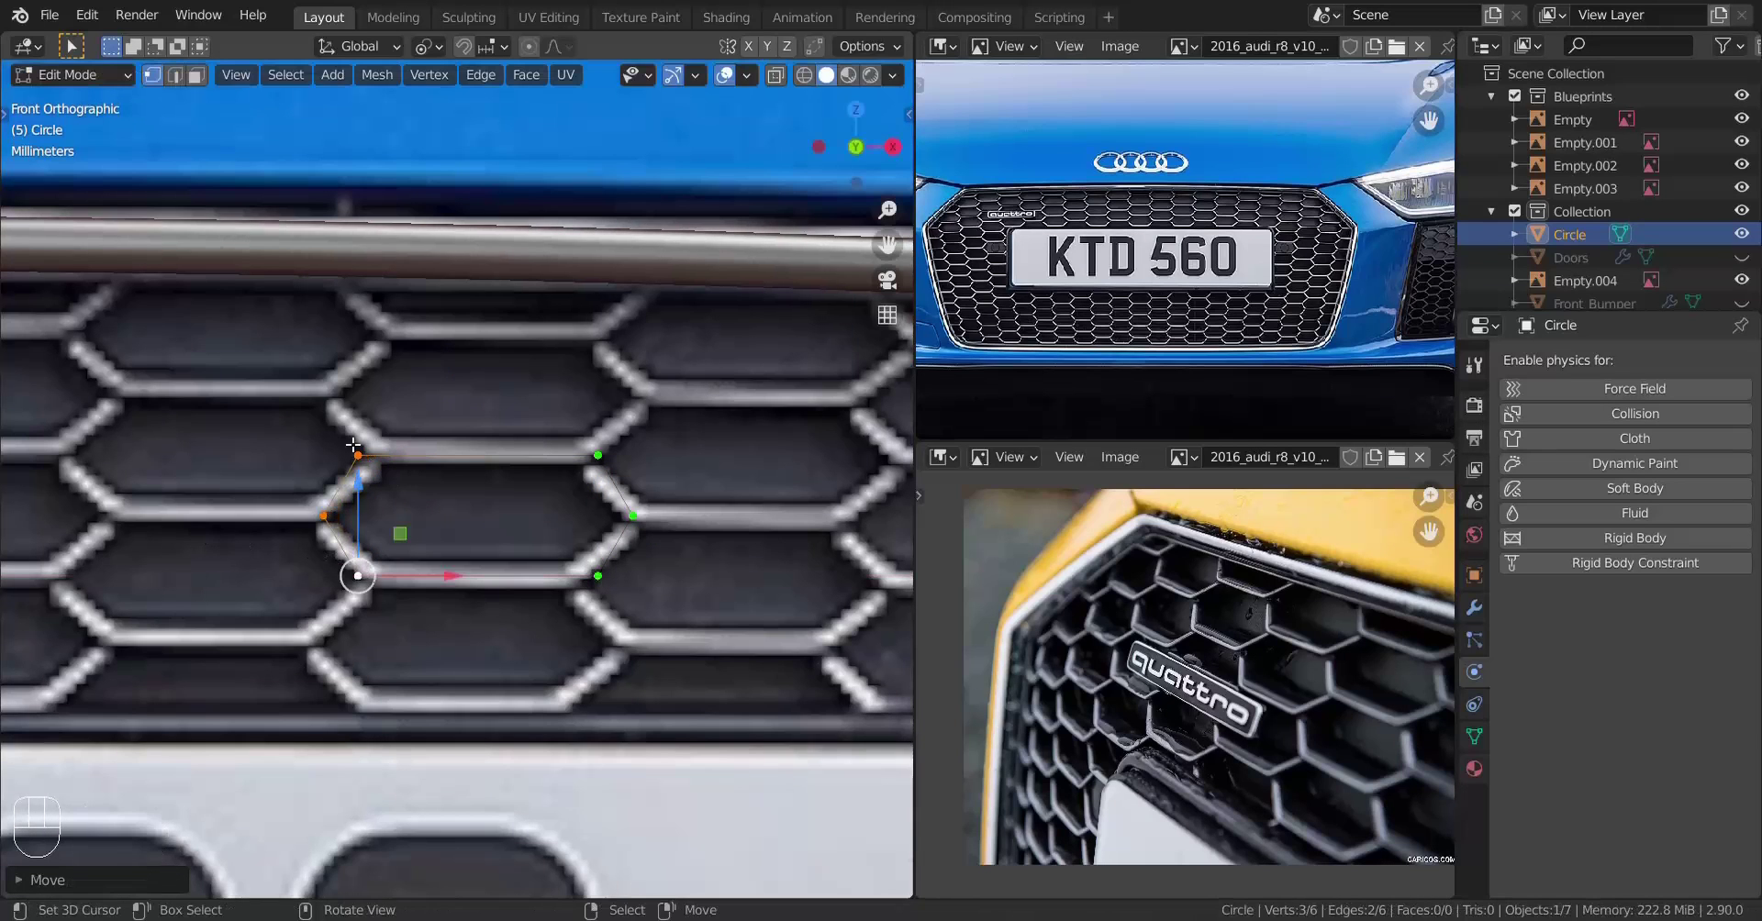
# Scale the hexagon's four upper and lower corner vertices inward along X about the median point to match the honeycomb cell, factor about 0.83
pyautogui.rightClick(357, 453)
pyautogui.keyDown('shift'); pyautogui.click(367, 592); pyautogui.keyUp('shift')
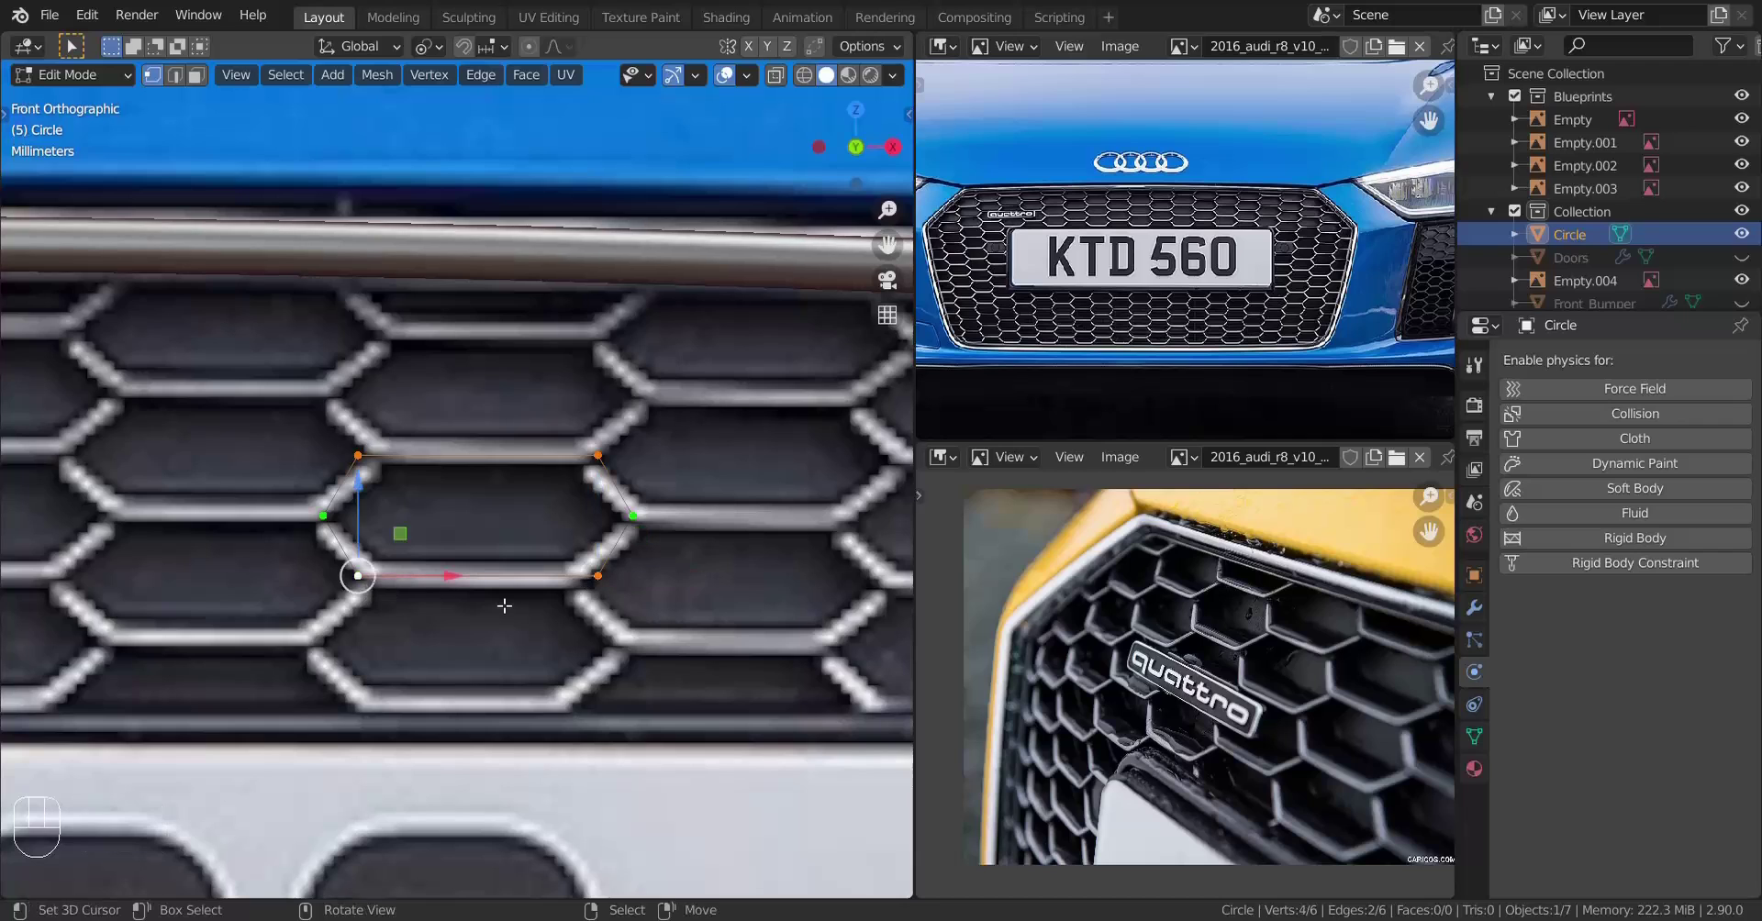
pyautogui.press('.')
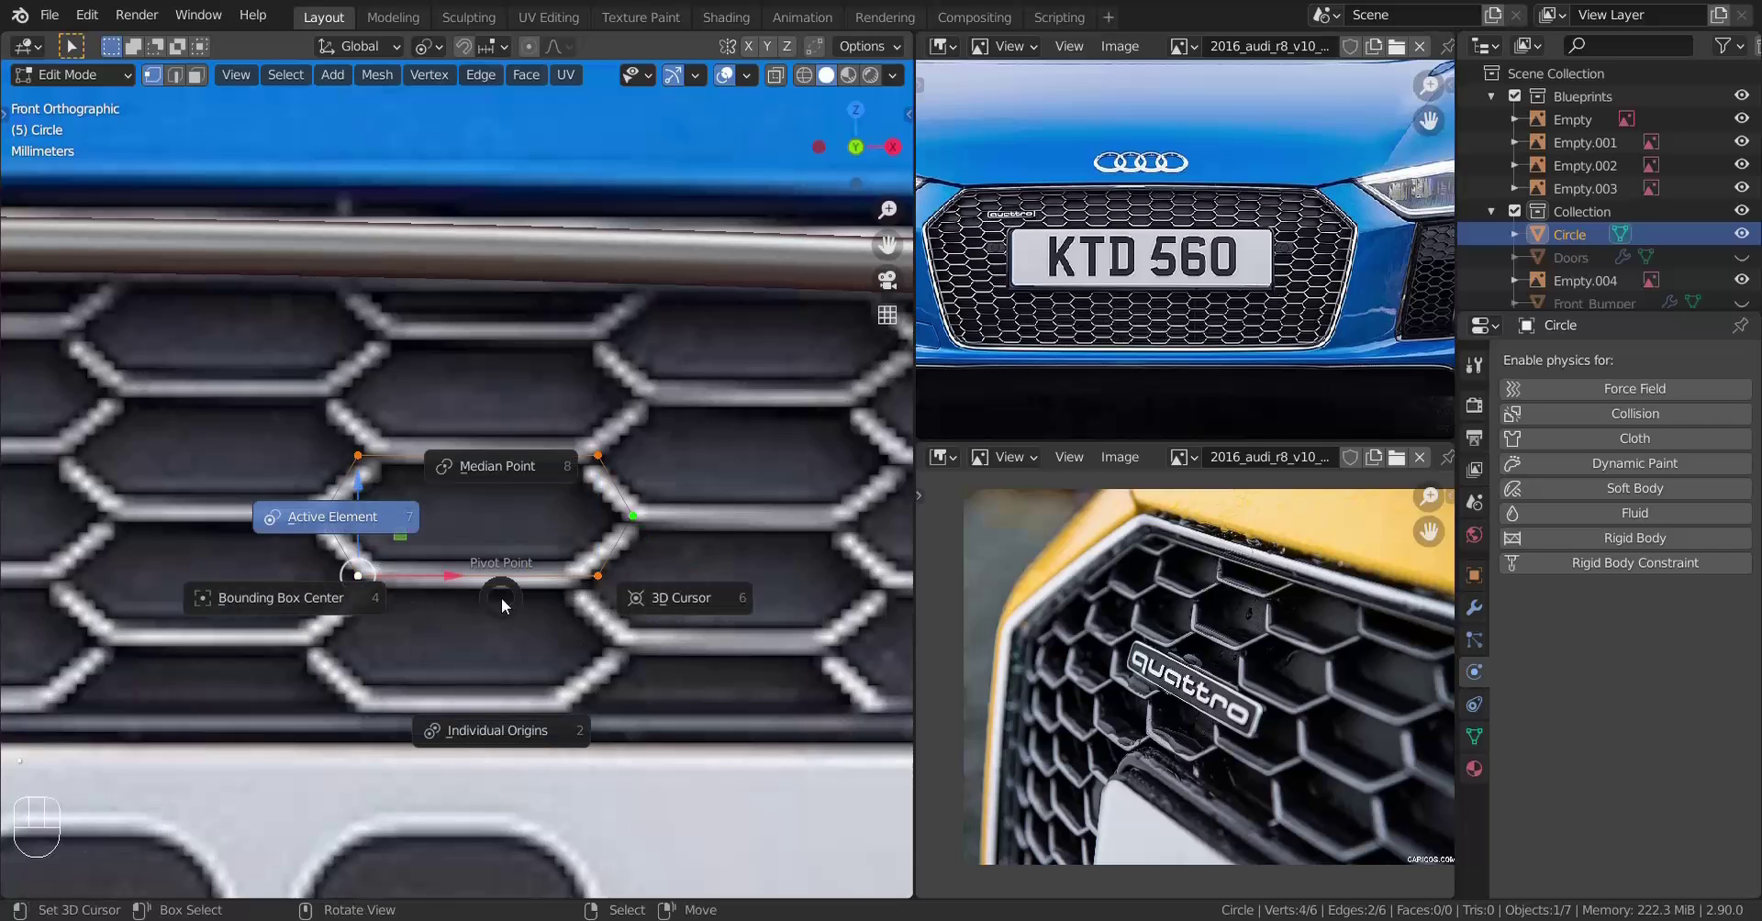
pyautogui.click(498, 464)
pyautogui.press('s')
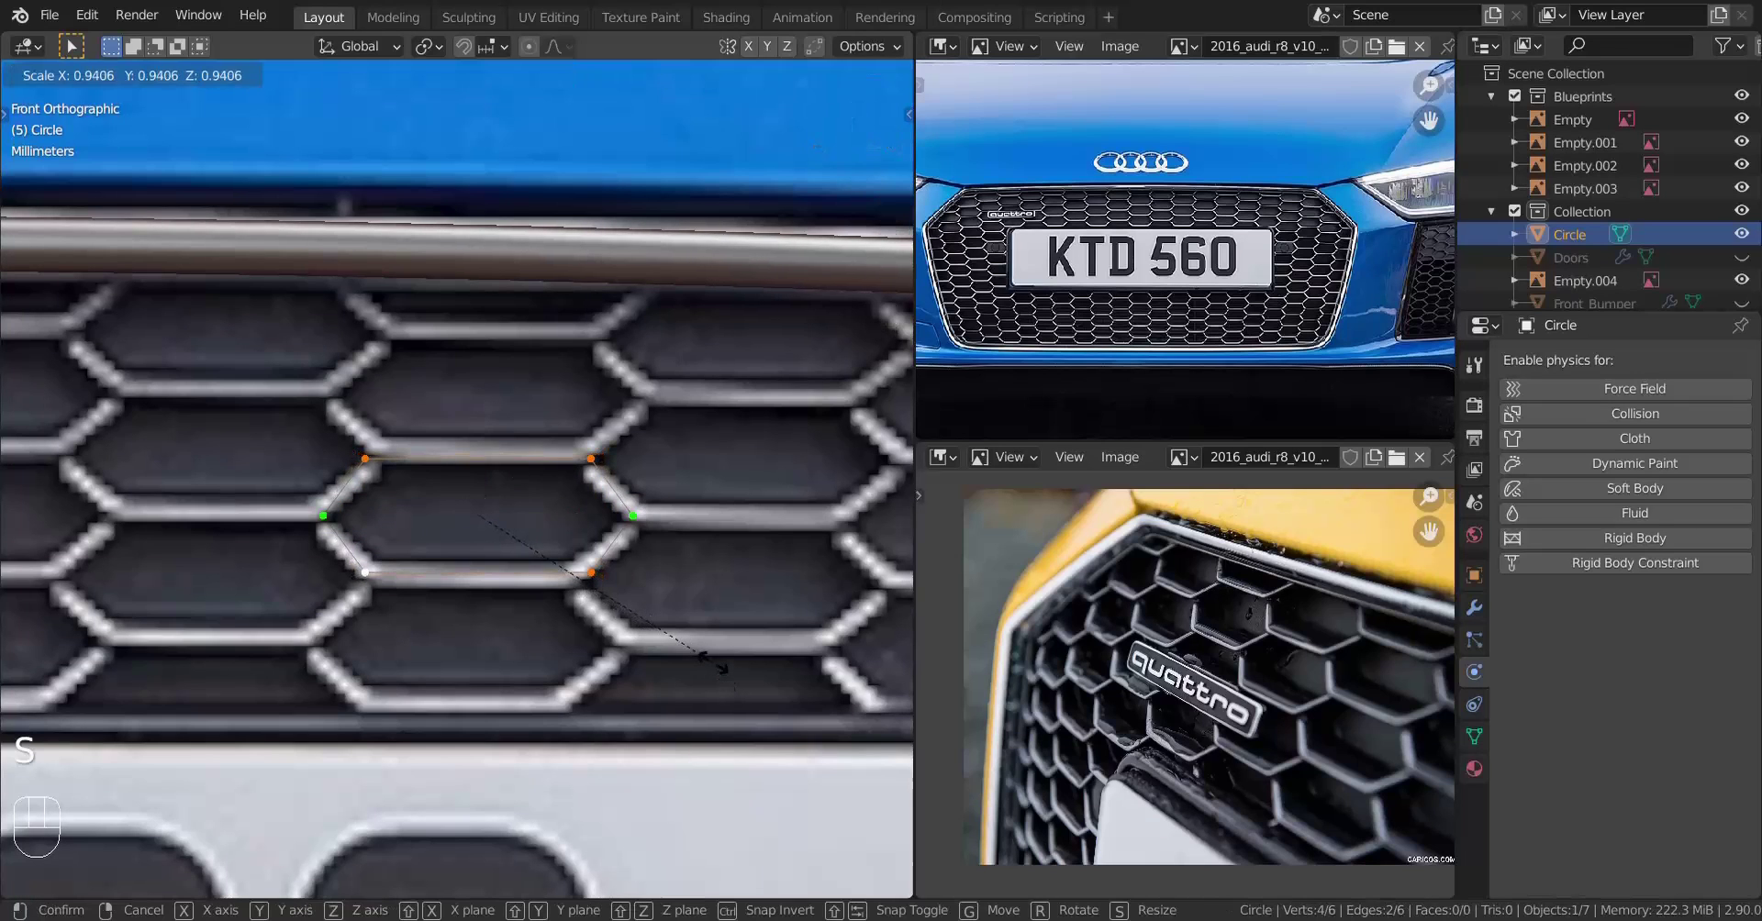
pyautogui.press('x')
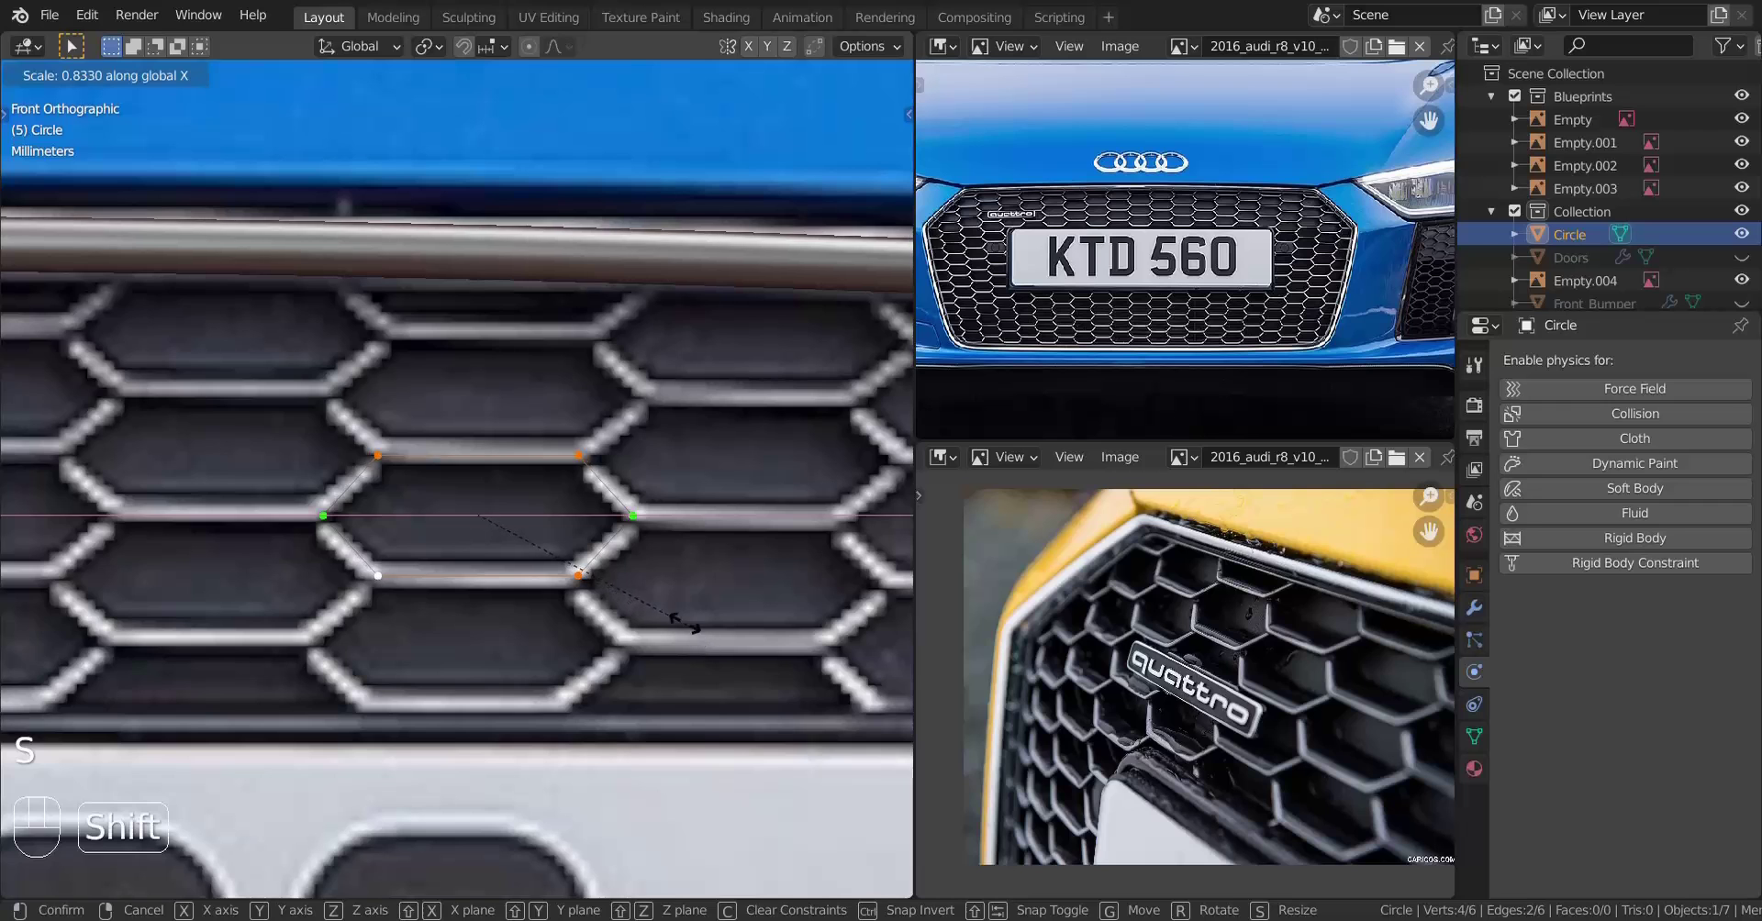
pyautogui.click(664, 594)
# Select the whole hexagon outline and fill it with a face
pyautogui.keyDown('alt'); pyautogui.rightClick(606, 495); pyautogui.keyUp('alt')
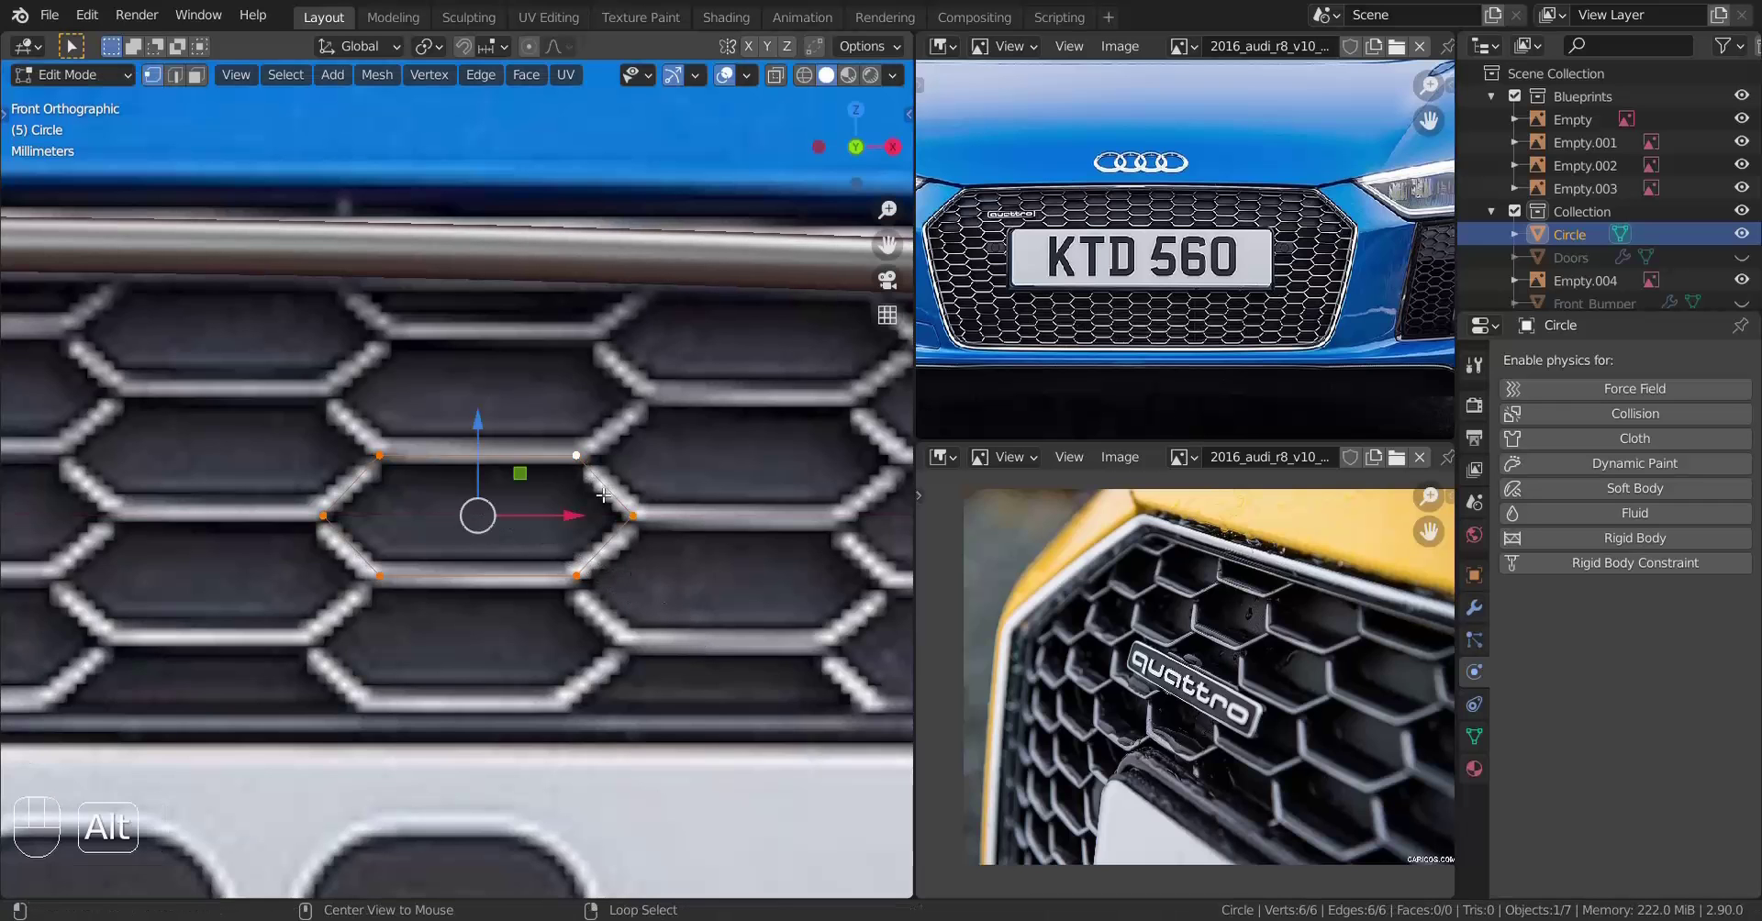
pyautogui.scroll(-5, 606, 495)
pyautogui.keyDown('shift'); pyautogui.moveTo(510, 547); pyautogui.dragTo(490, 547, button='middle'); pyautogui.keyUp('shift')
pyautogui.scroll(-3, 490, 549)
pyautogui.scroll(10, 492, 554)
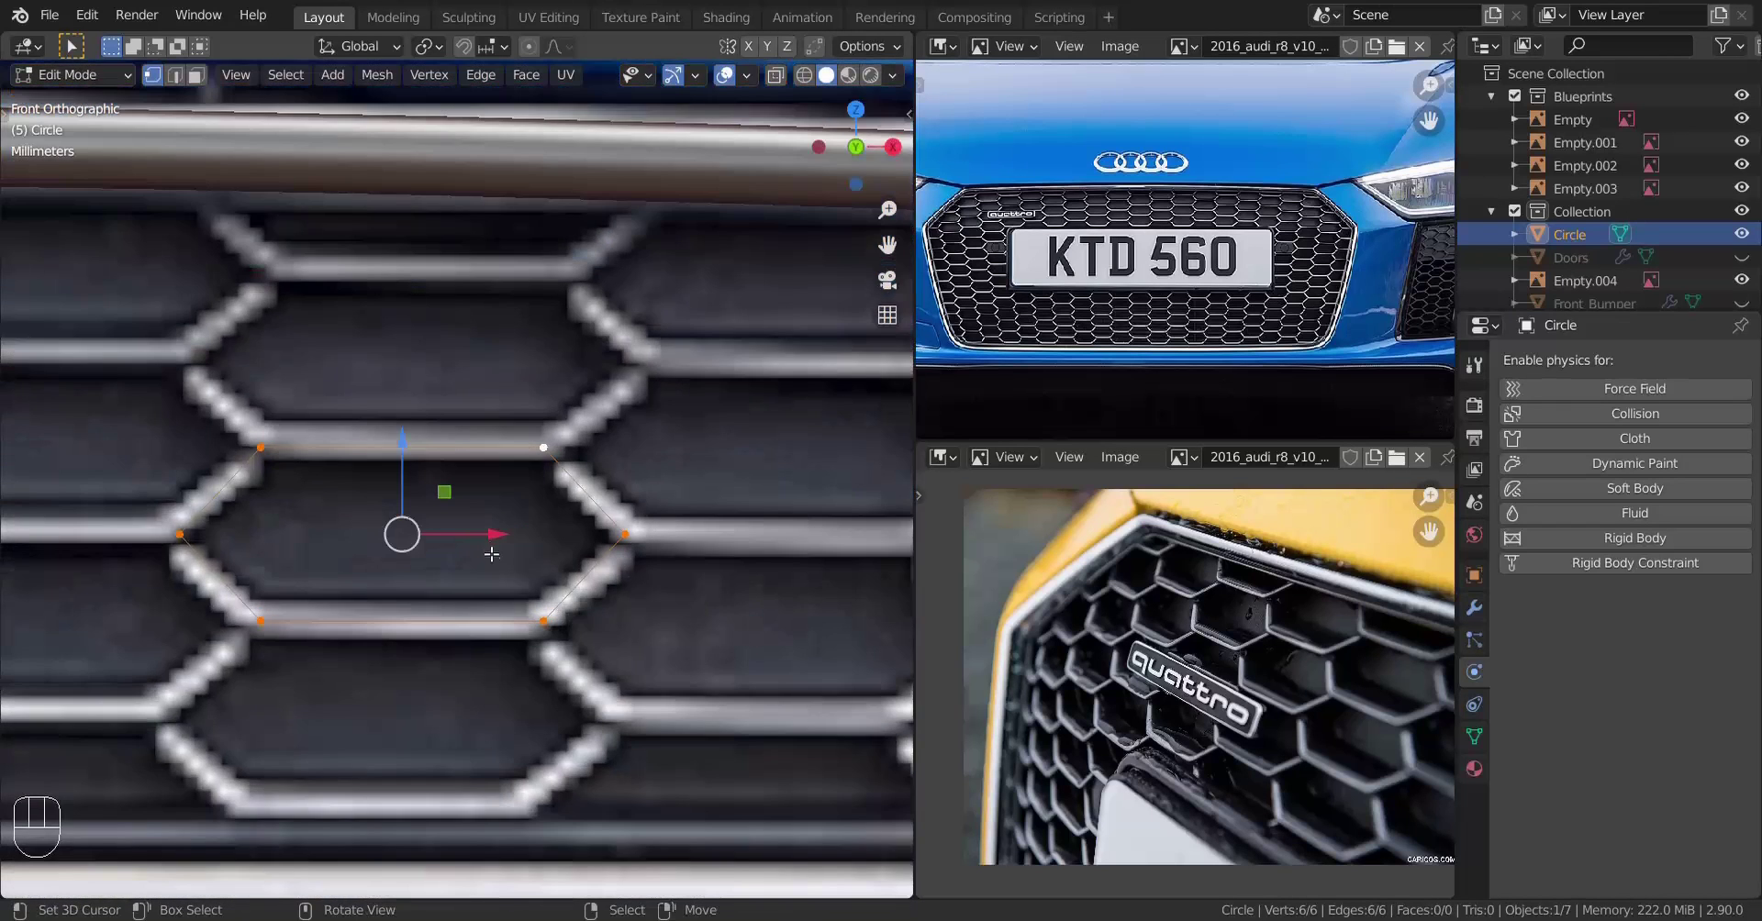
pyautogui.scroll(-2, 498, 579)
pyautogui.scroll(1, 498, 578)
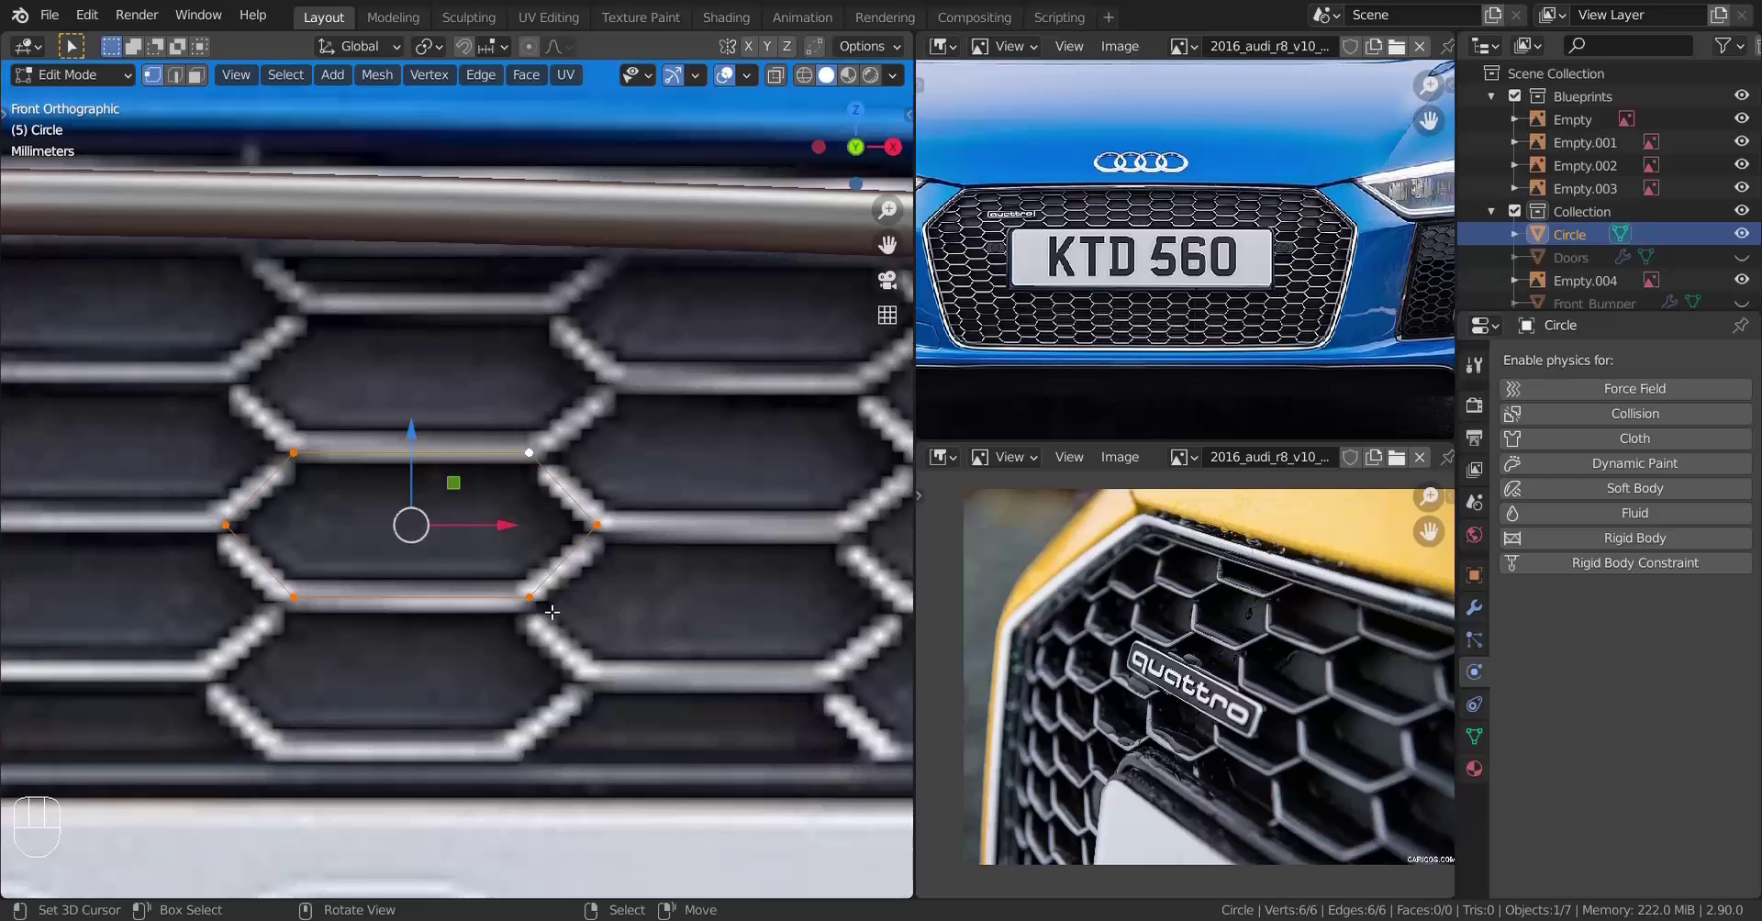
pyautogui.press('f')
pyautogui.press('i')
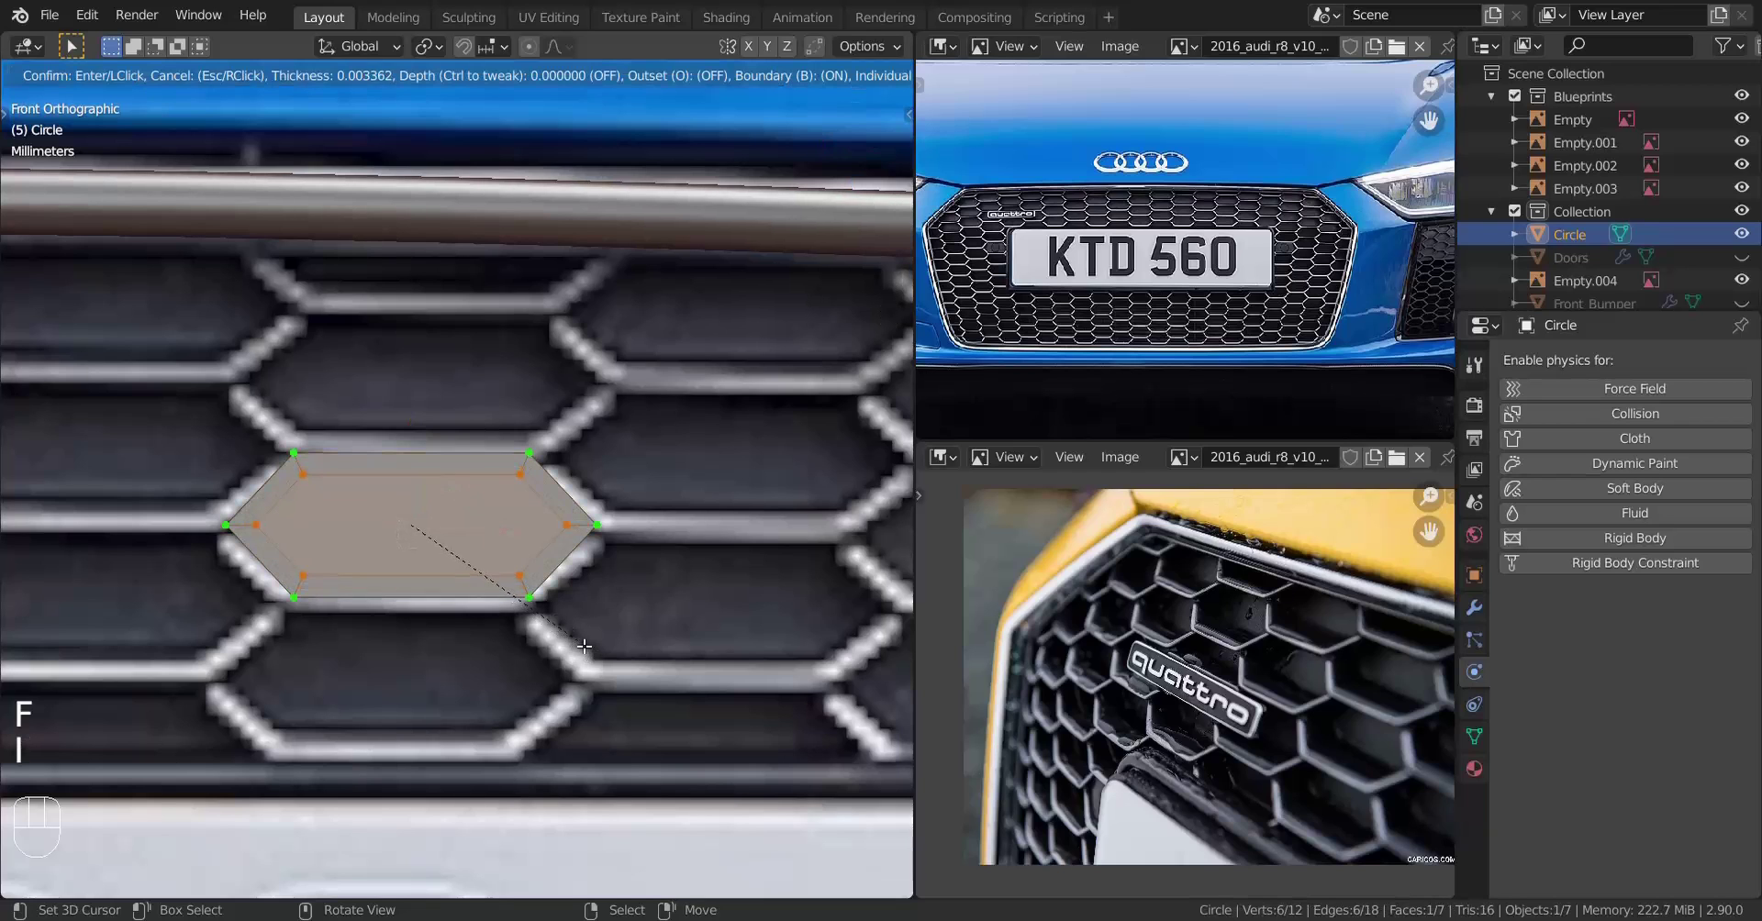
pyautogui.press('shift')
pyautogui.click(671, 701)
pyautogui.press('z')
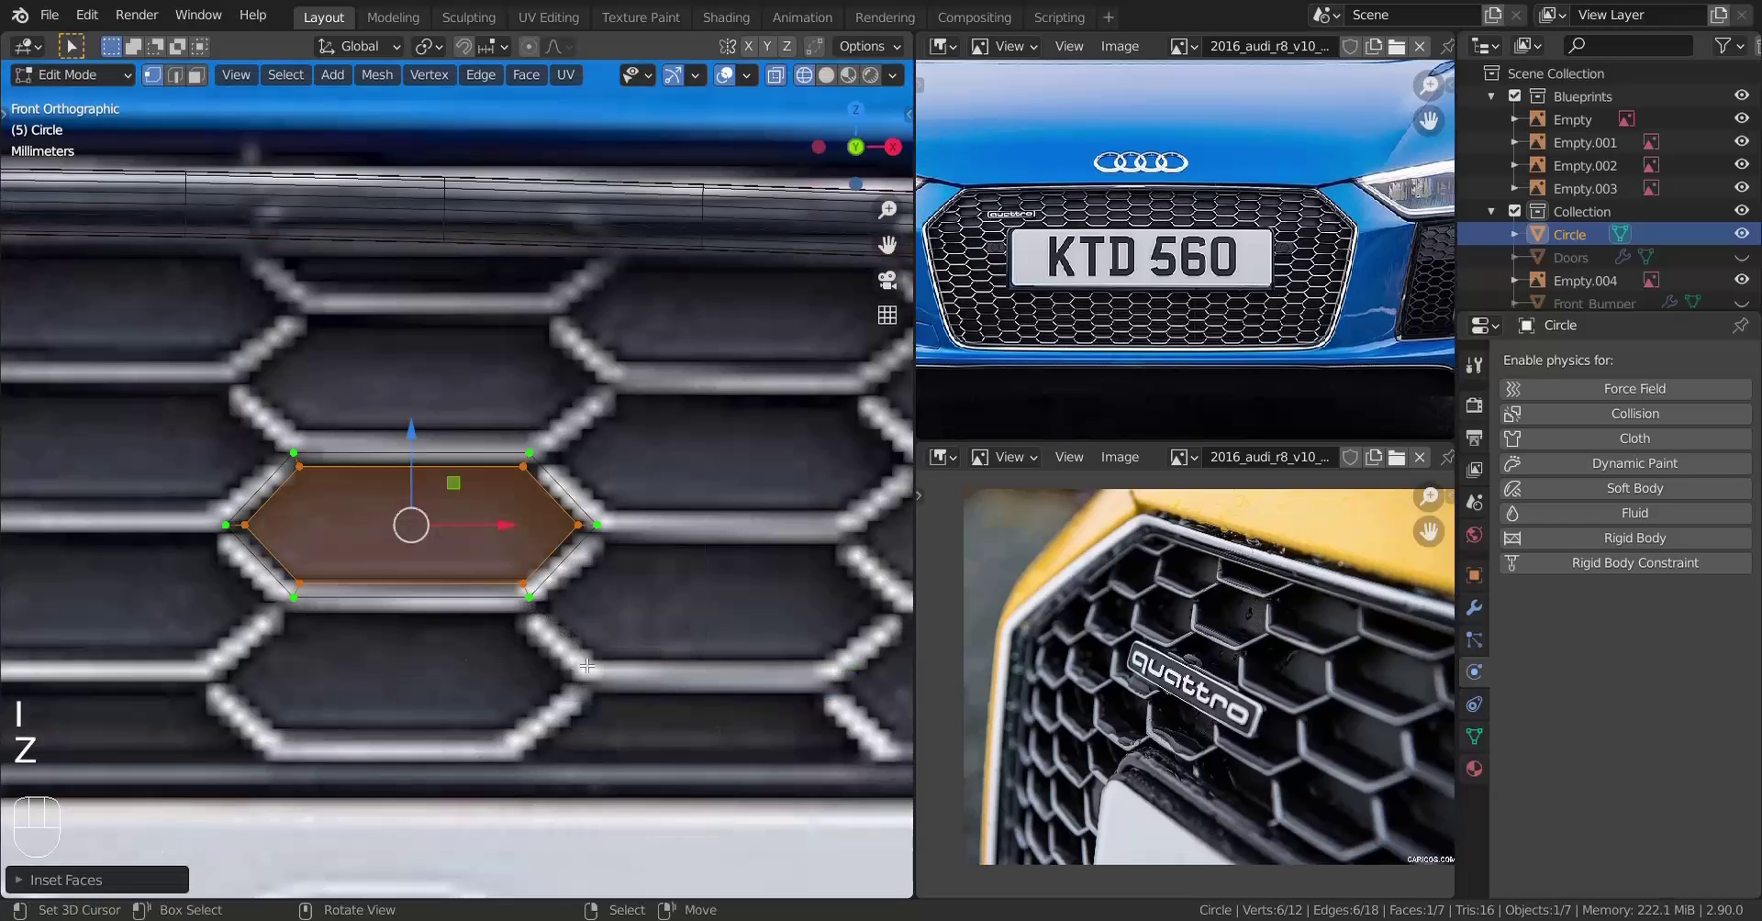
pyautogui.hotkey('ctrl', 'z')
# Inset the hexagon face by about 0.003 m and delete the inner face, leaving a hollow hexagonal ring
pyautogui.press('i')
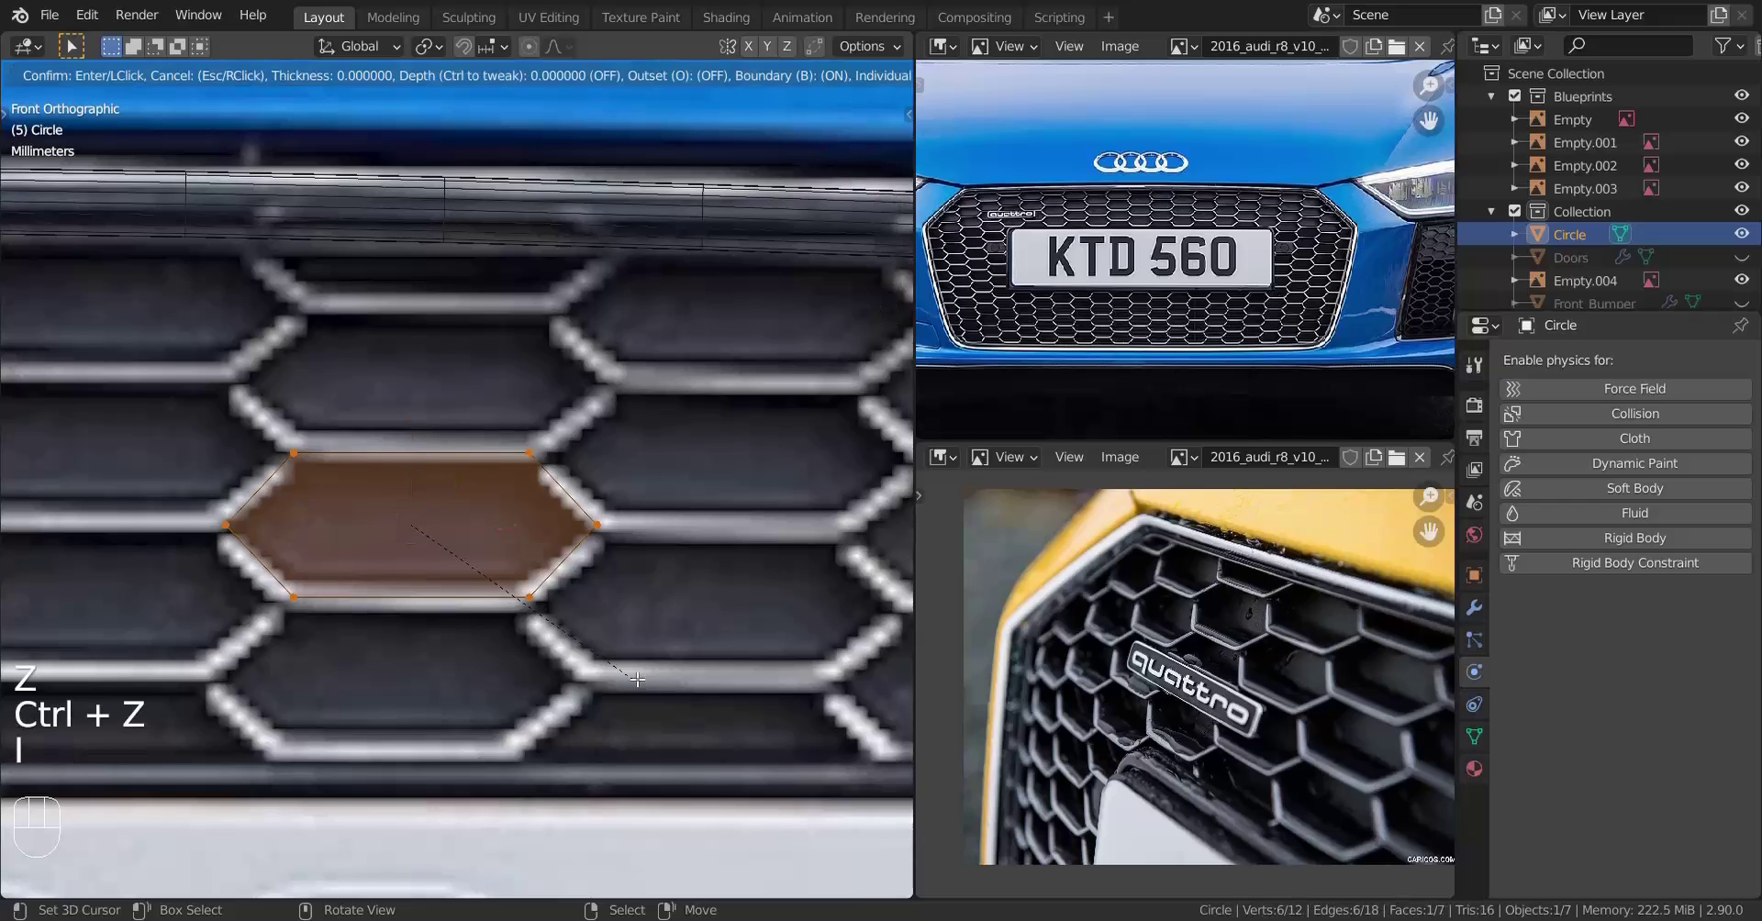
pyautogui.press('shift')
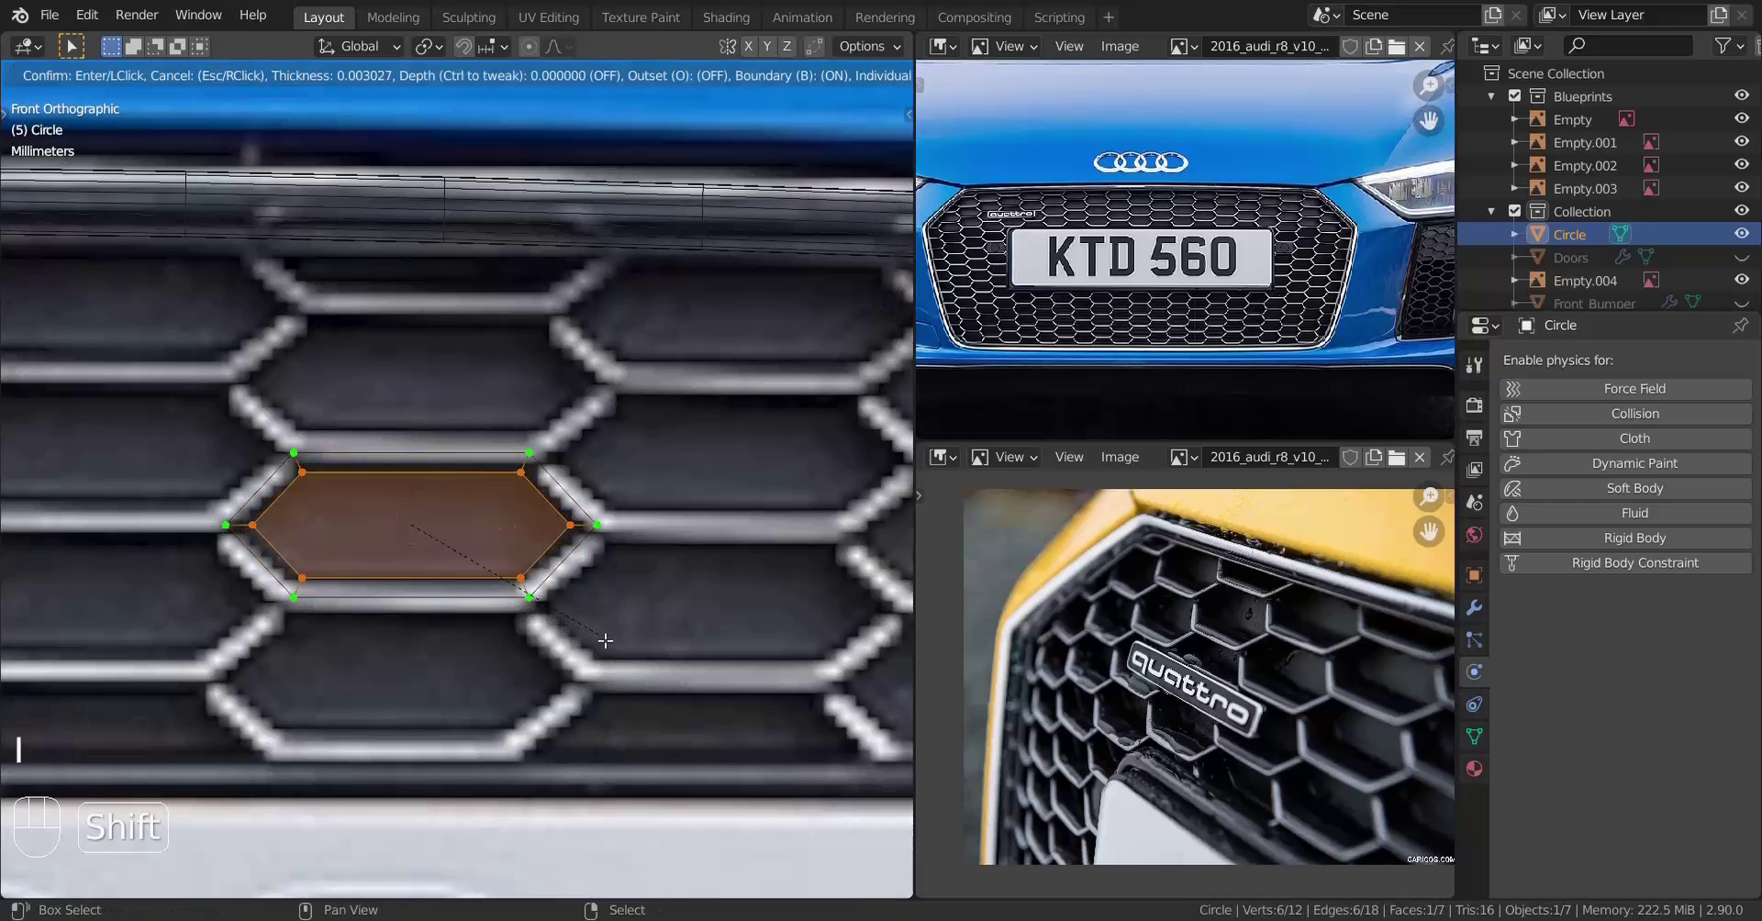
pyautogui.click(605, 640)
pyautogui.press('x')
pyautogui.click(679, 601)
# Move all of the hexagon ring's geometry about 0.243 m along X to the grille's slanted right-hand frame
pyautogui.scroll(-5, 740, 630)
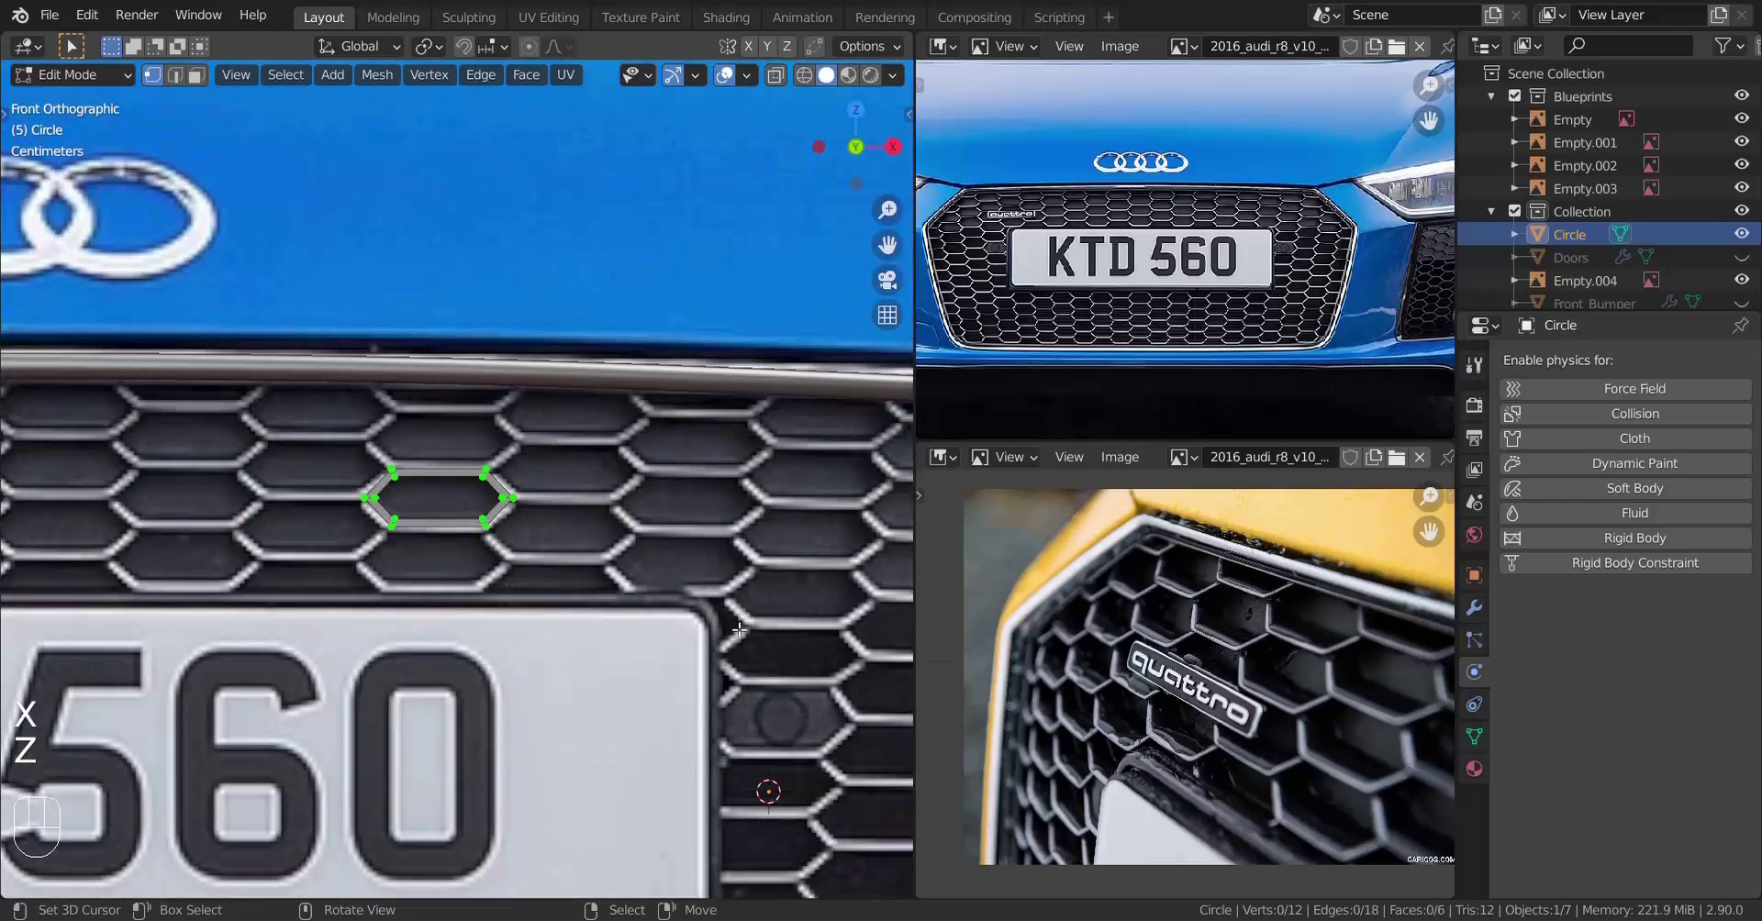
pyautogui.press('Tab')
pyautogui.moveTo(740, 629); pyautogui.dragTo(369, 628, button='middle')
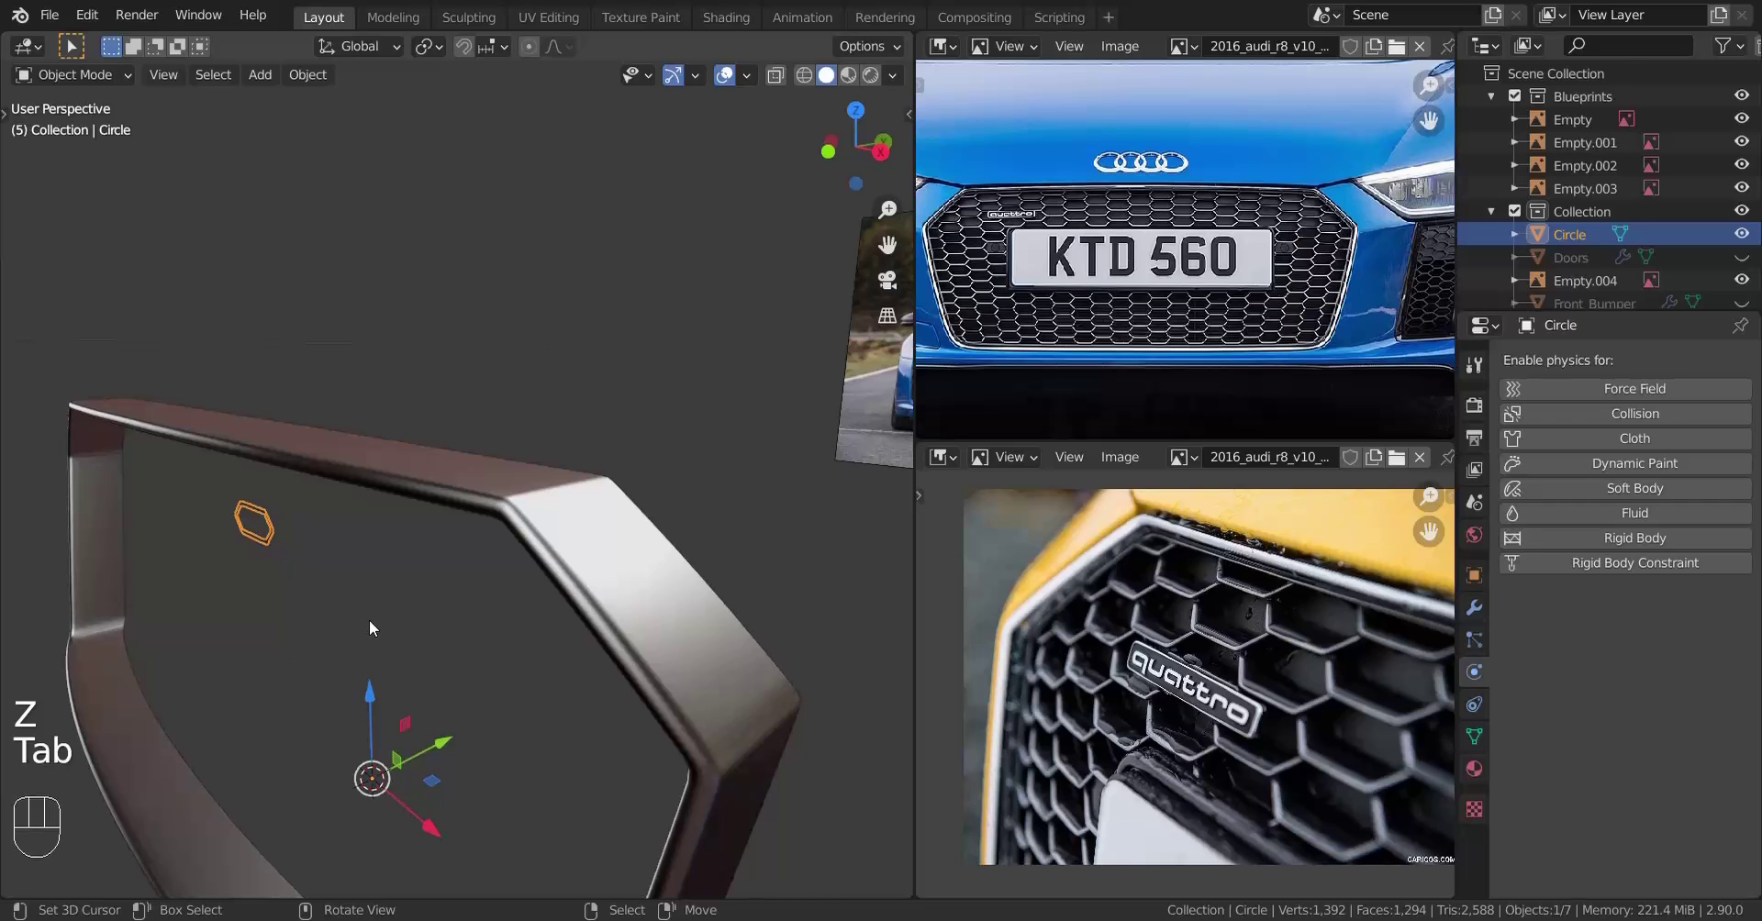
pyautogui.press('KP_1')
pyautogui.scroll(4, 369, 620)
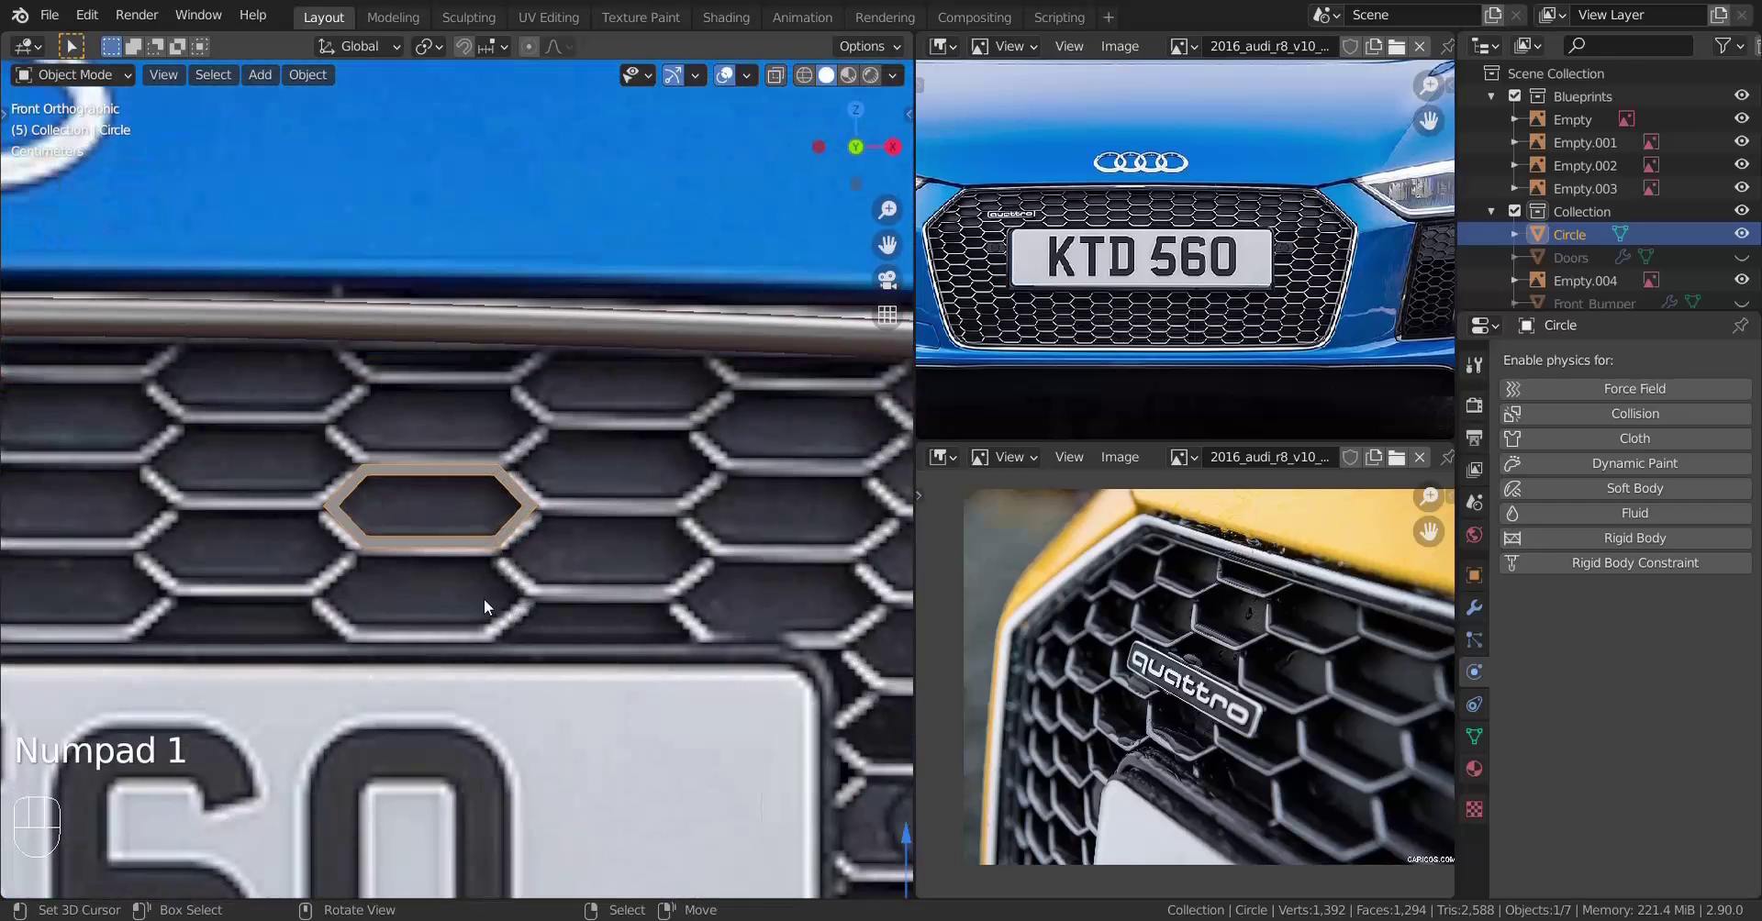
pyautogui.scroll(-4, 327, 553)
pyautogui.press('Tab')
pyautogui.press('a')
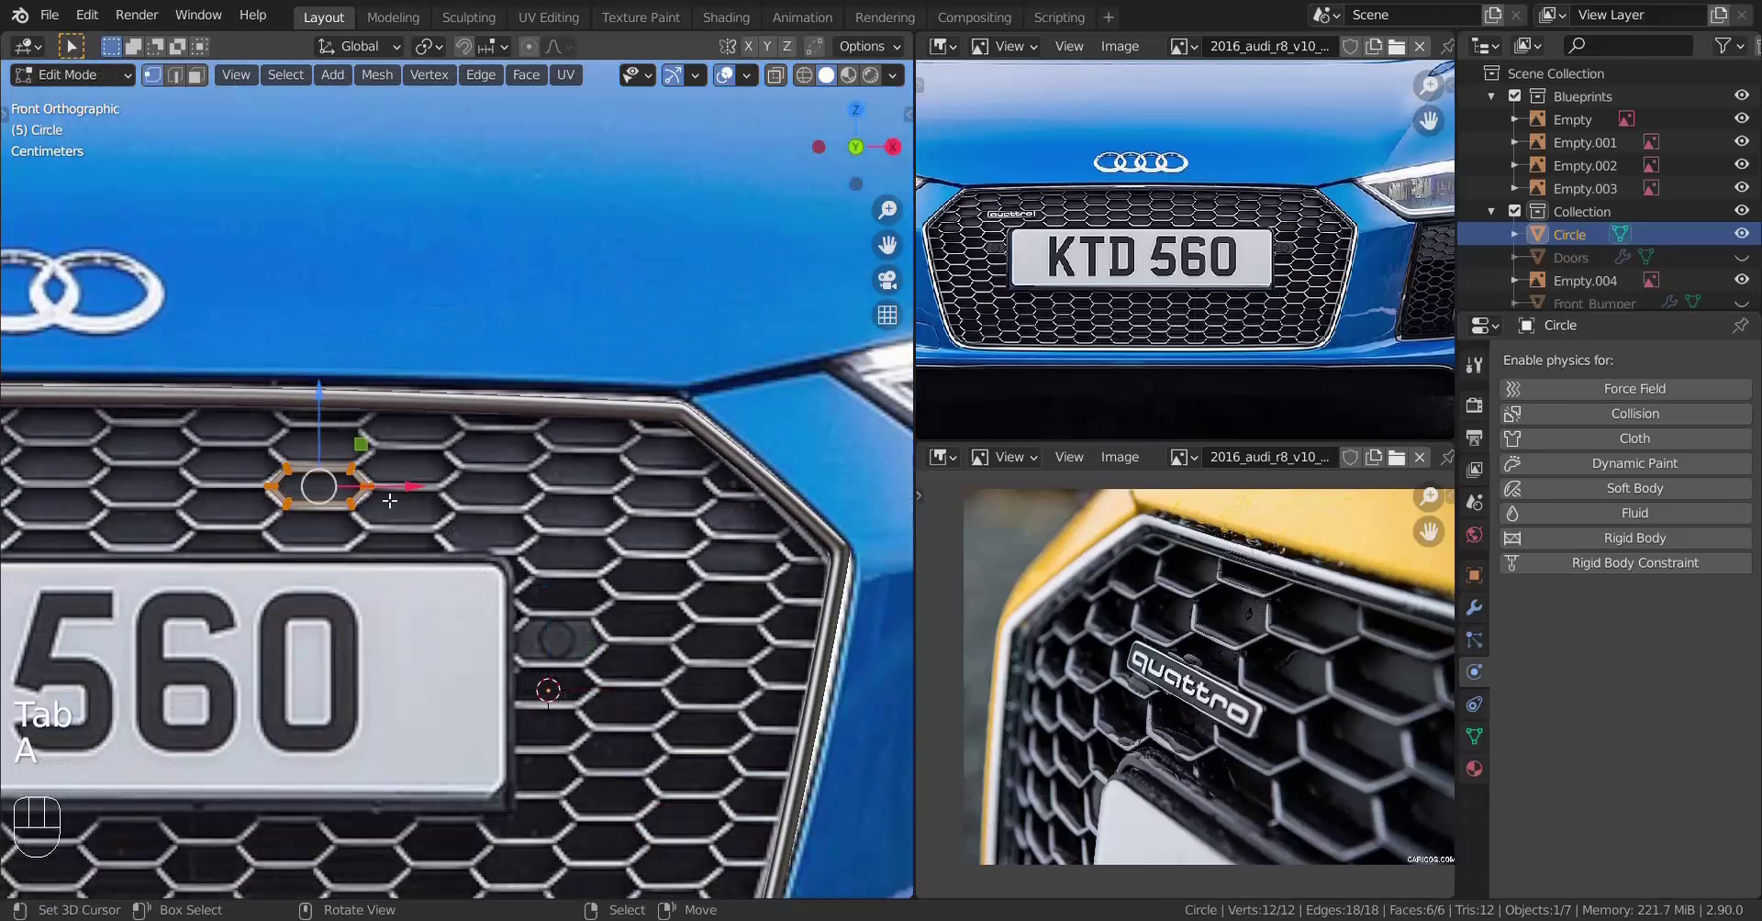
pyautogui.moveTo(415, 487); pyautogui.dragTo(664, 508)
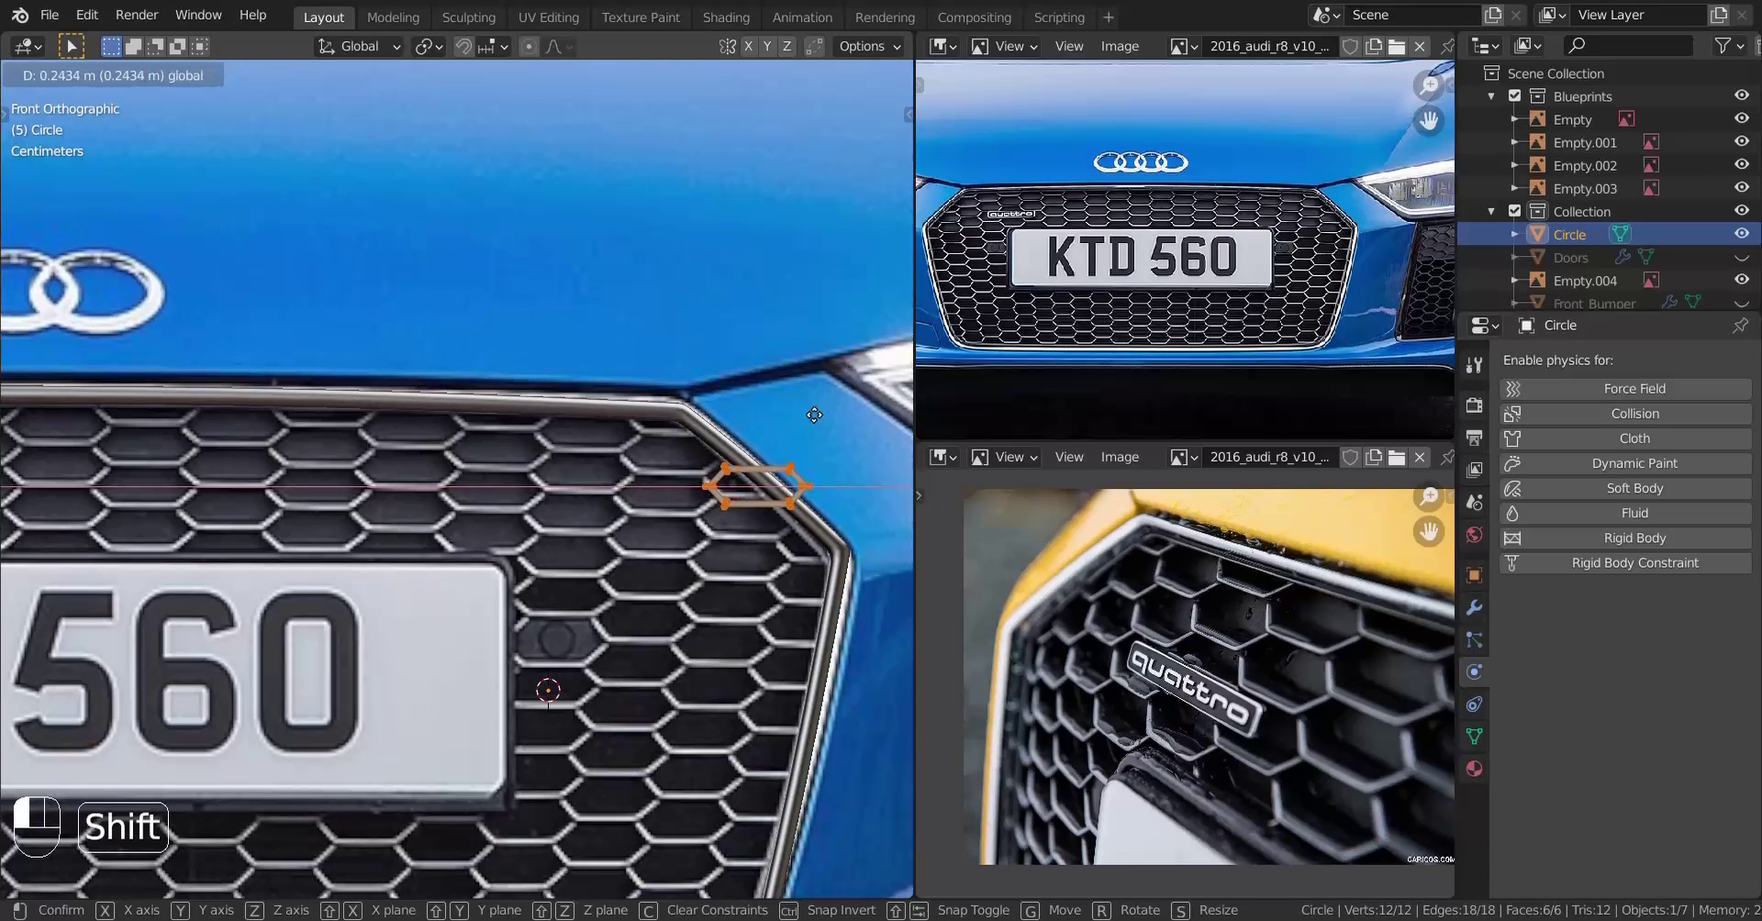
pyautogui.keyDown('shift'); pyautogui.moveTo(810, 413); pyautogui.dragTo(812, 413); pyautogui.keyUp('shift')
# Duplicate the hexagon ring along X, placing the copy about 0.052 m to the left of the original
pyautogui.scroll(2, 753, 486)
pyautogui.keyDown('shift'); pyautogui.moveTo(724, 535); pyautogui.dragTo(489, 525, button='middle'); pyautogui.keyUp('shift')
pyautogui.hotkey('shift', 'd')
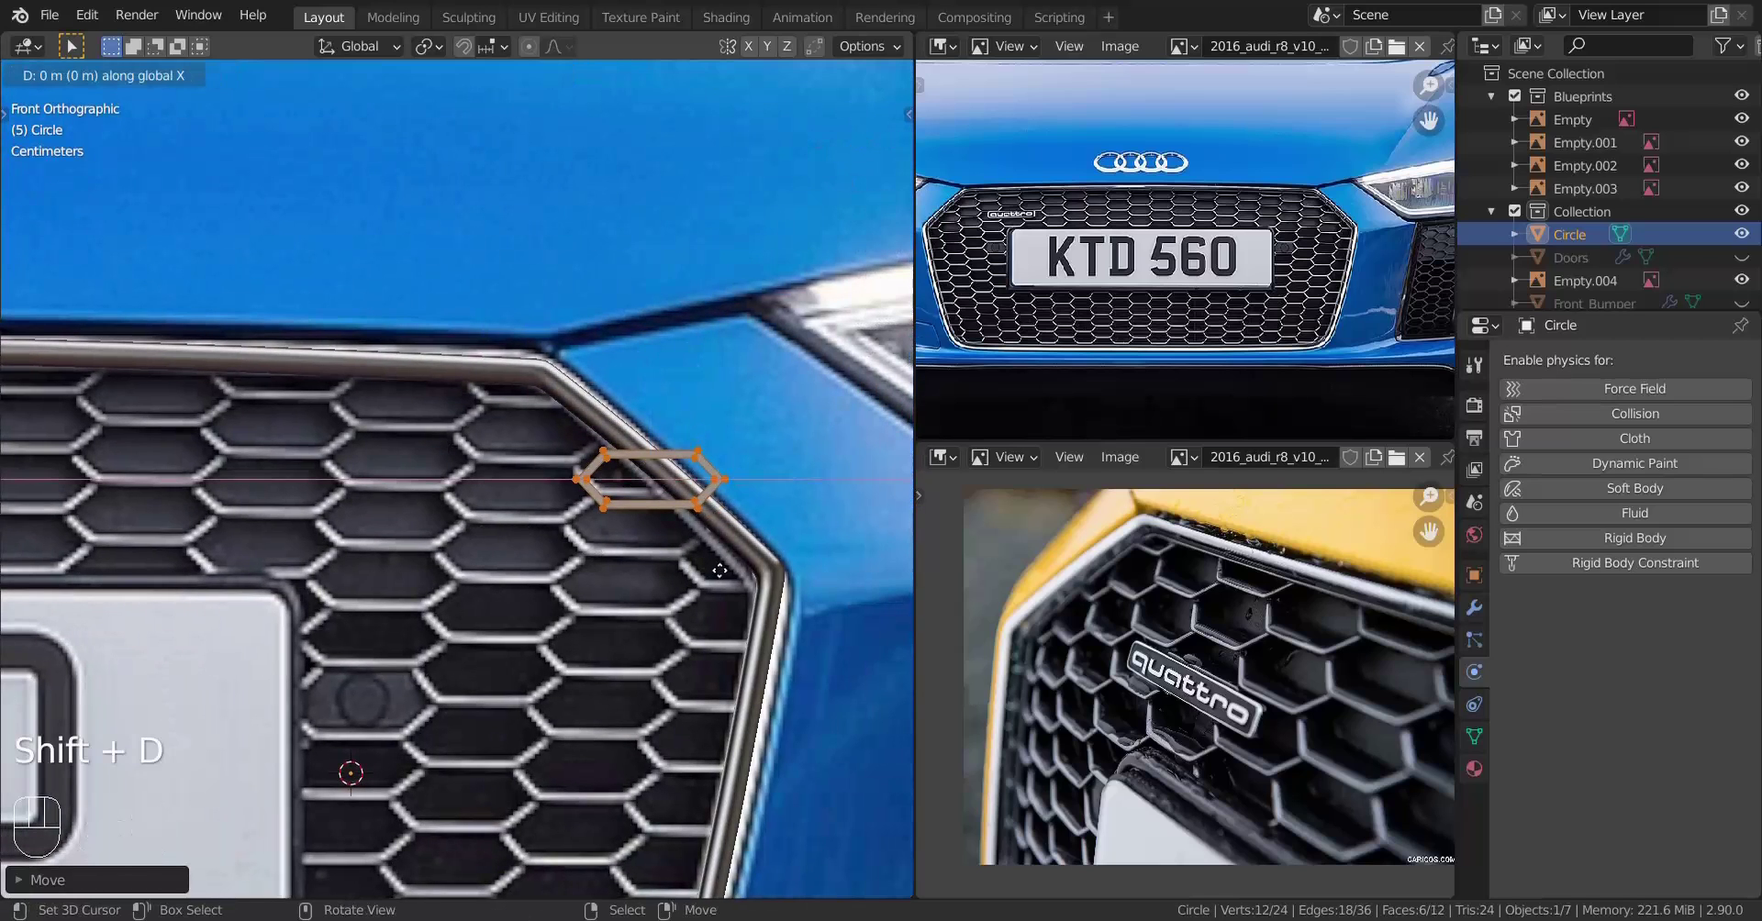
pyautogui.press('shift')
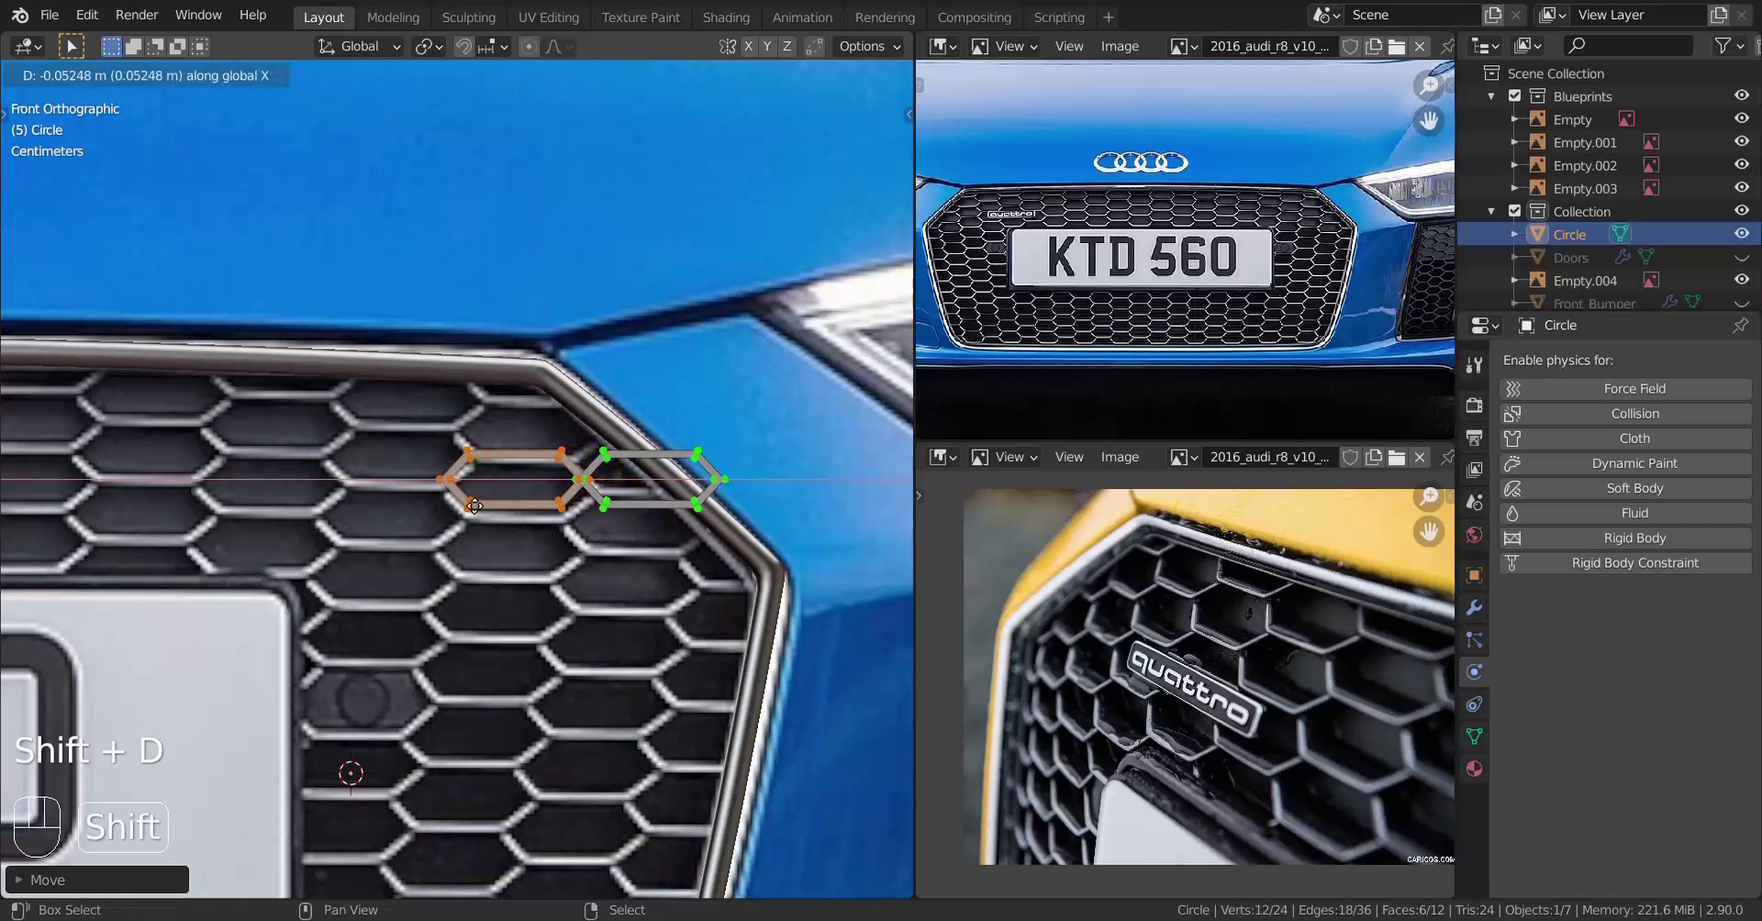
pyautogui.click(454, 498)
# Move the duplicate hexagon diagonally down and right so its upper-right wall lies against the original's lower-left wall
pyautogui.scroll(10, 570, 476)
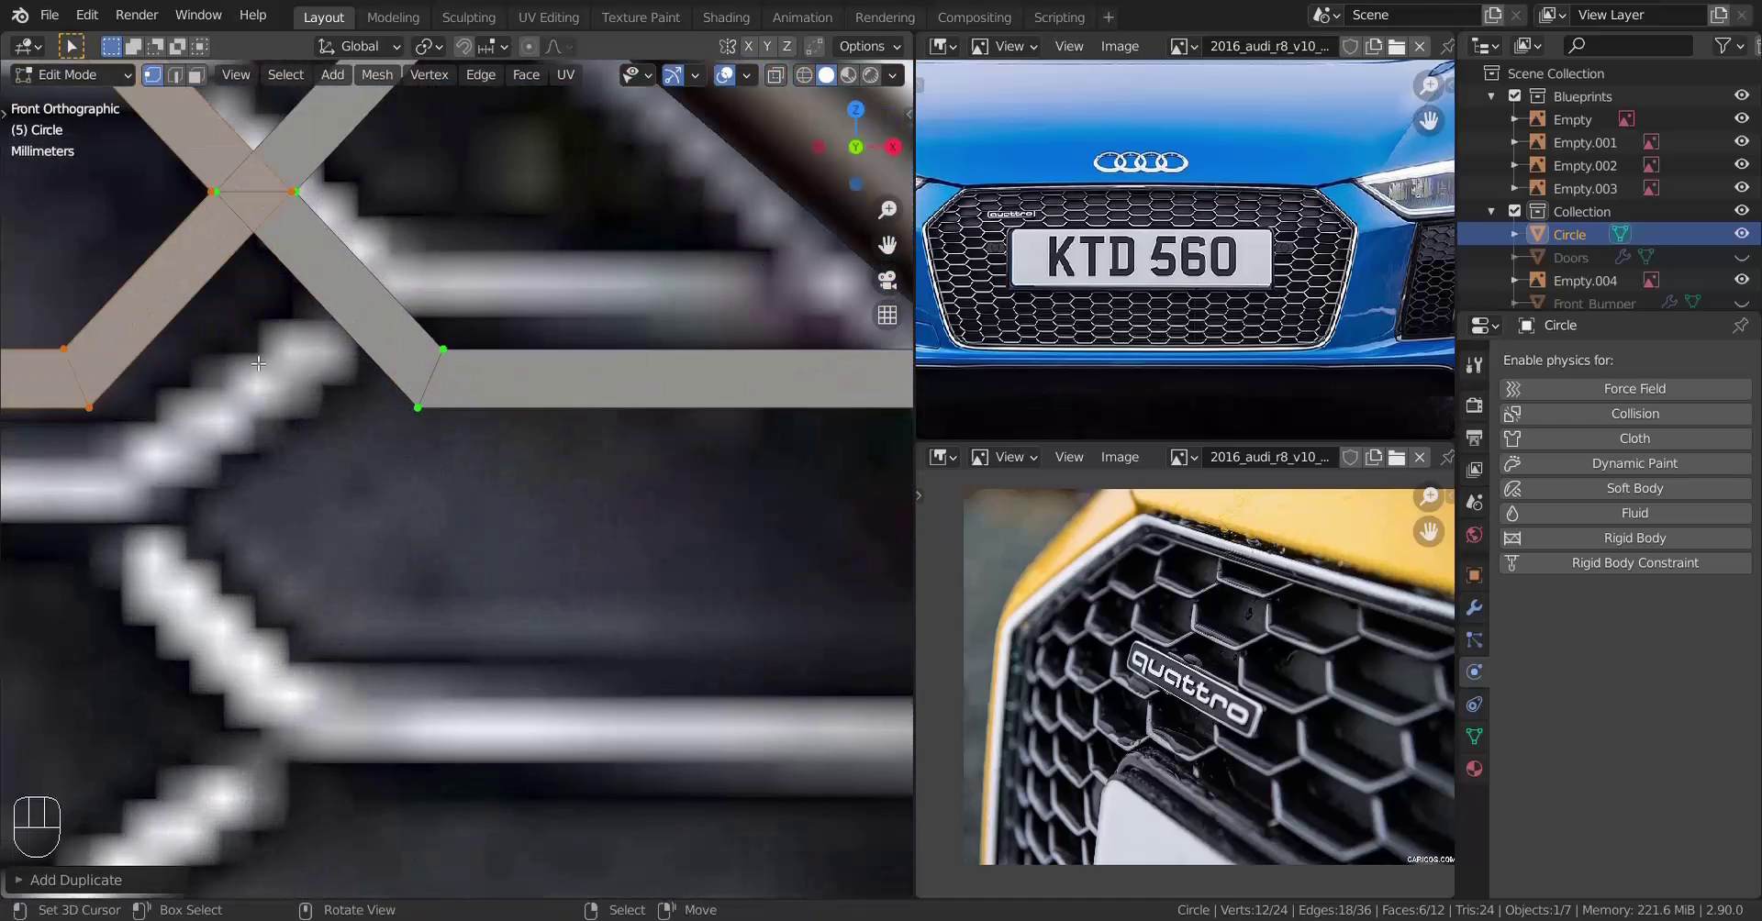
pyautogui.keyDown('shift'); pyautogui.moveTo(258, 363); pyautogui.dragTo(302, 499, button='middle'); pyautogui.keyUp('shift')
pyautogui.press('g')
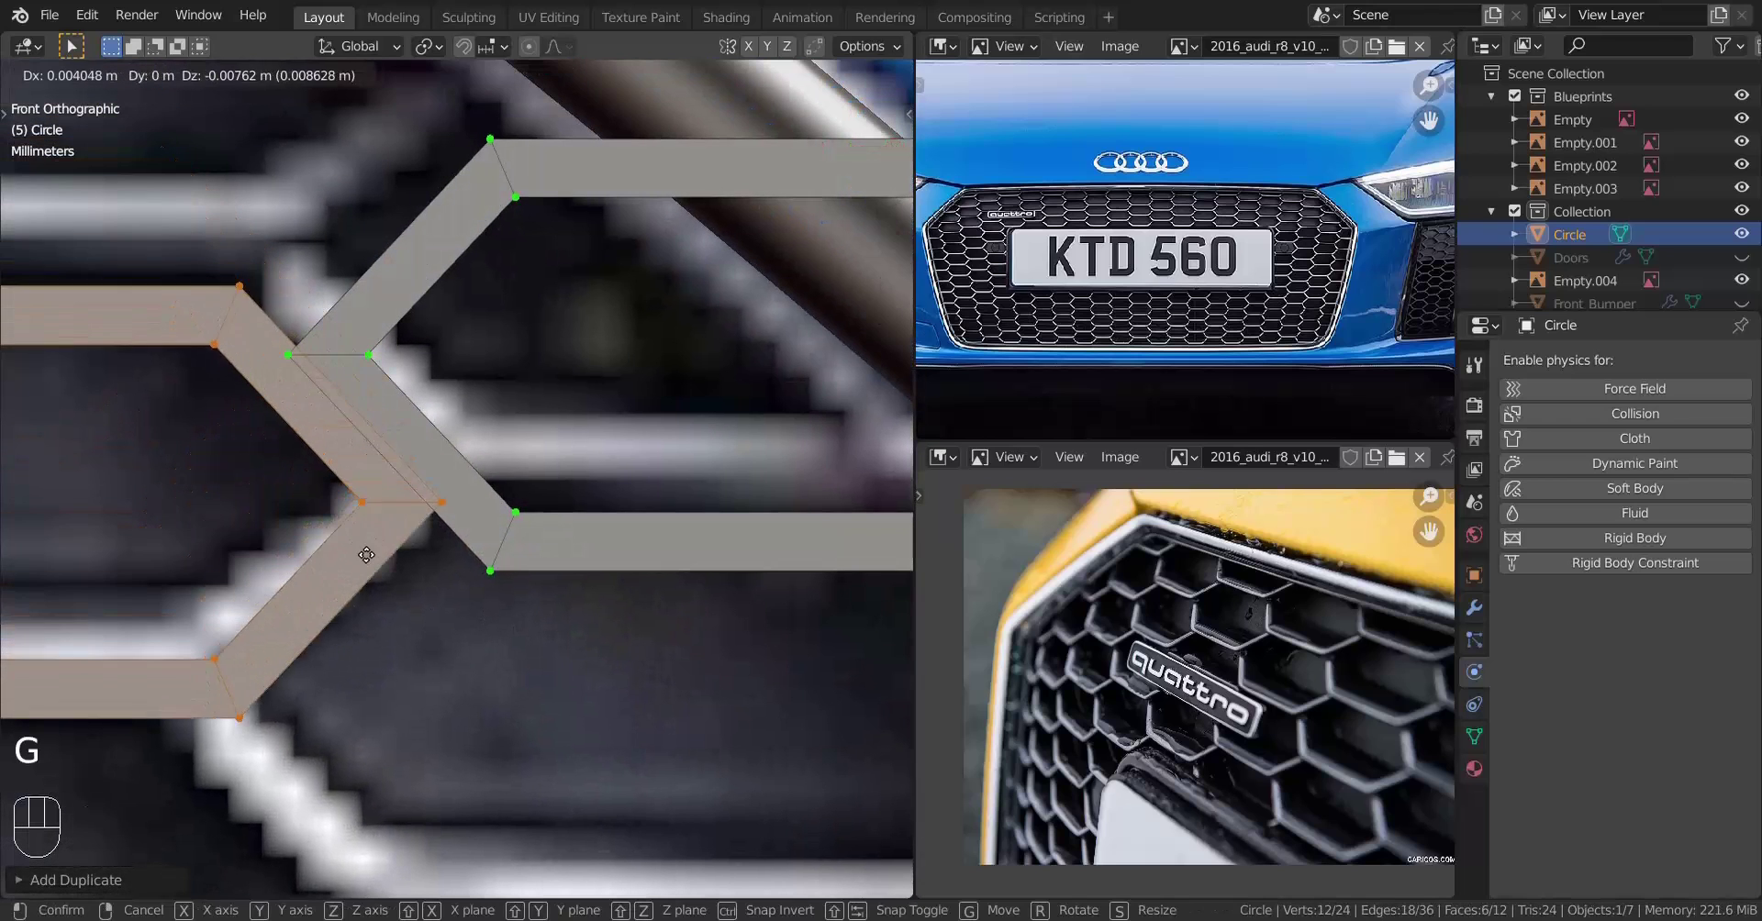
pyautogui.click(515, 709)
# Fine-tune the duplicate hexagon's position so its right corner vertex coincides with the original's lower-left corner
pyautogui.scroll(6, 504, 708)
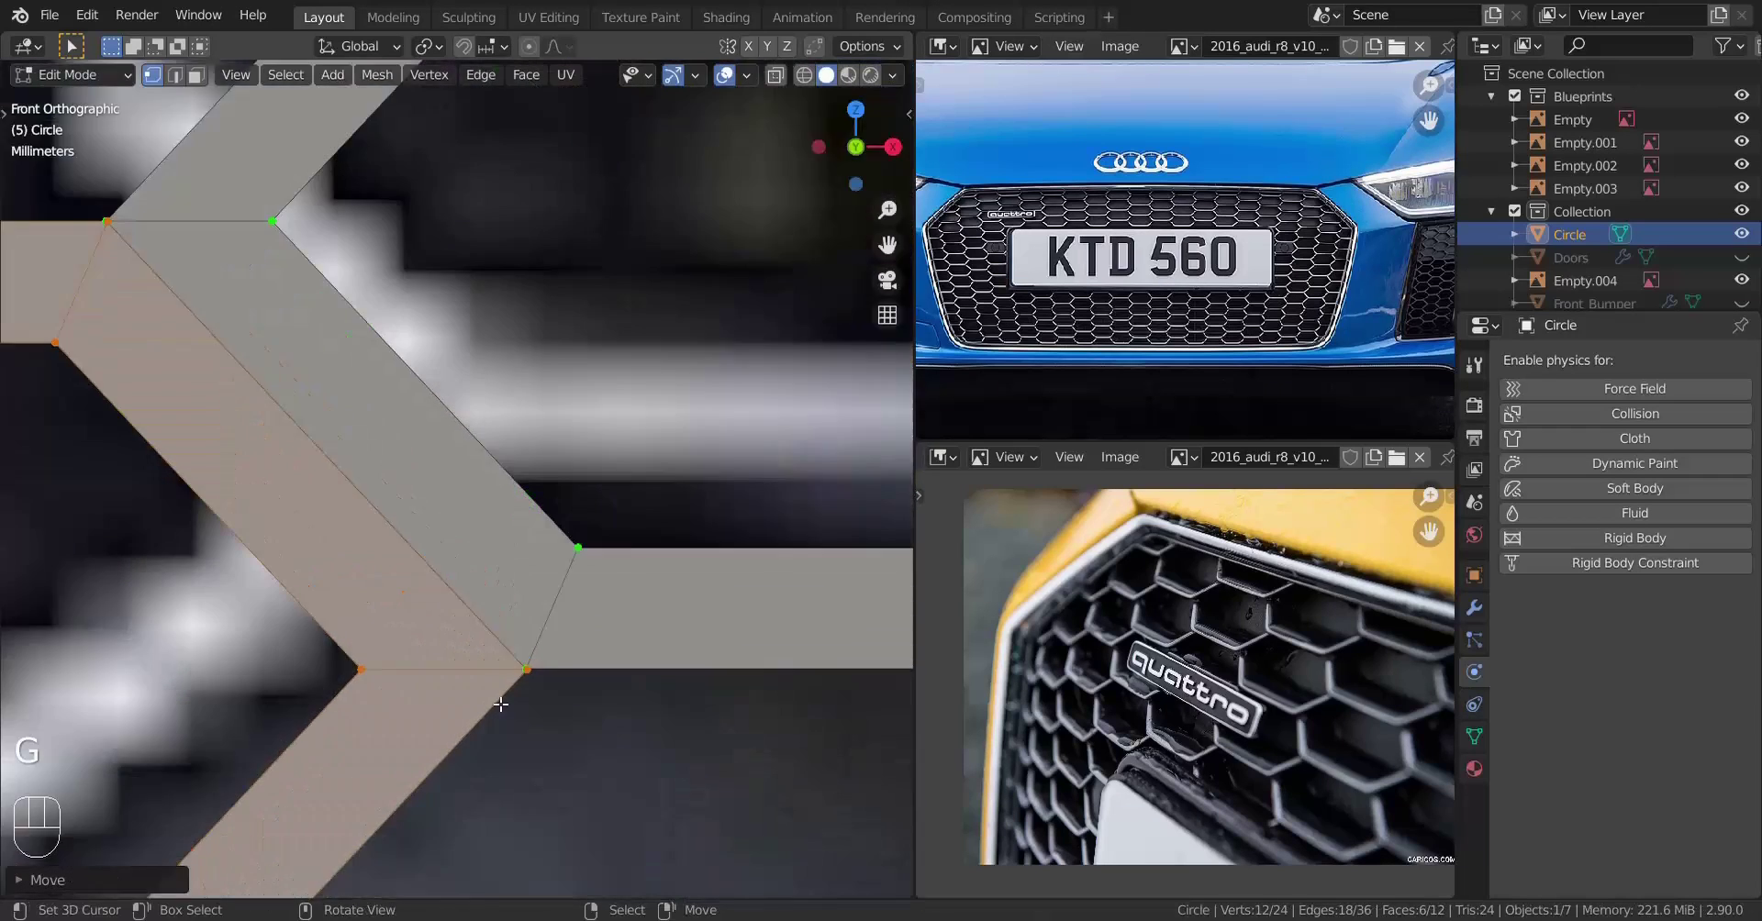
pyautogui.keyDown('shift'); pyautogui.moveTo(504, 708); pyautogui.dragTo(414, 495, button='middle'); pyautogui.keyUp('shift')
pyautogui.scroll(9, 414, 496)
pyautogui.scroll(4, 539, 382)
pyautogui.keyDown('shift'); pyautogui.moveTo(284, 552); pyautogui.dragTo(571, 588, button='middle'); pyautogui.keyUp('shift')
pyautogui.press('g')
pyautogui.press('shift')
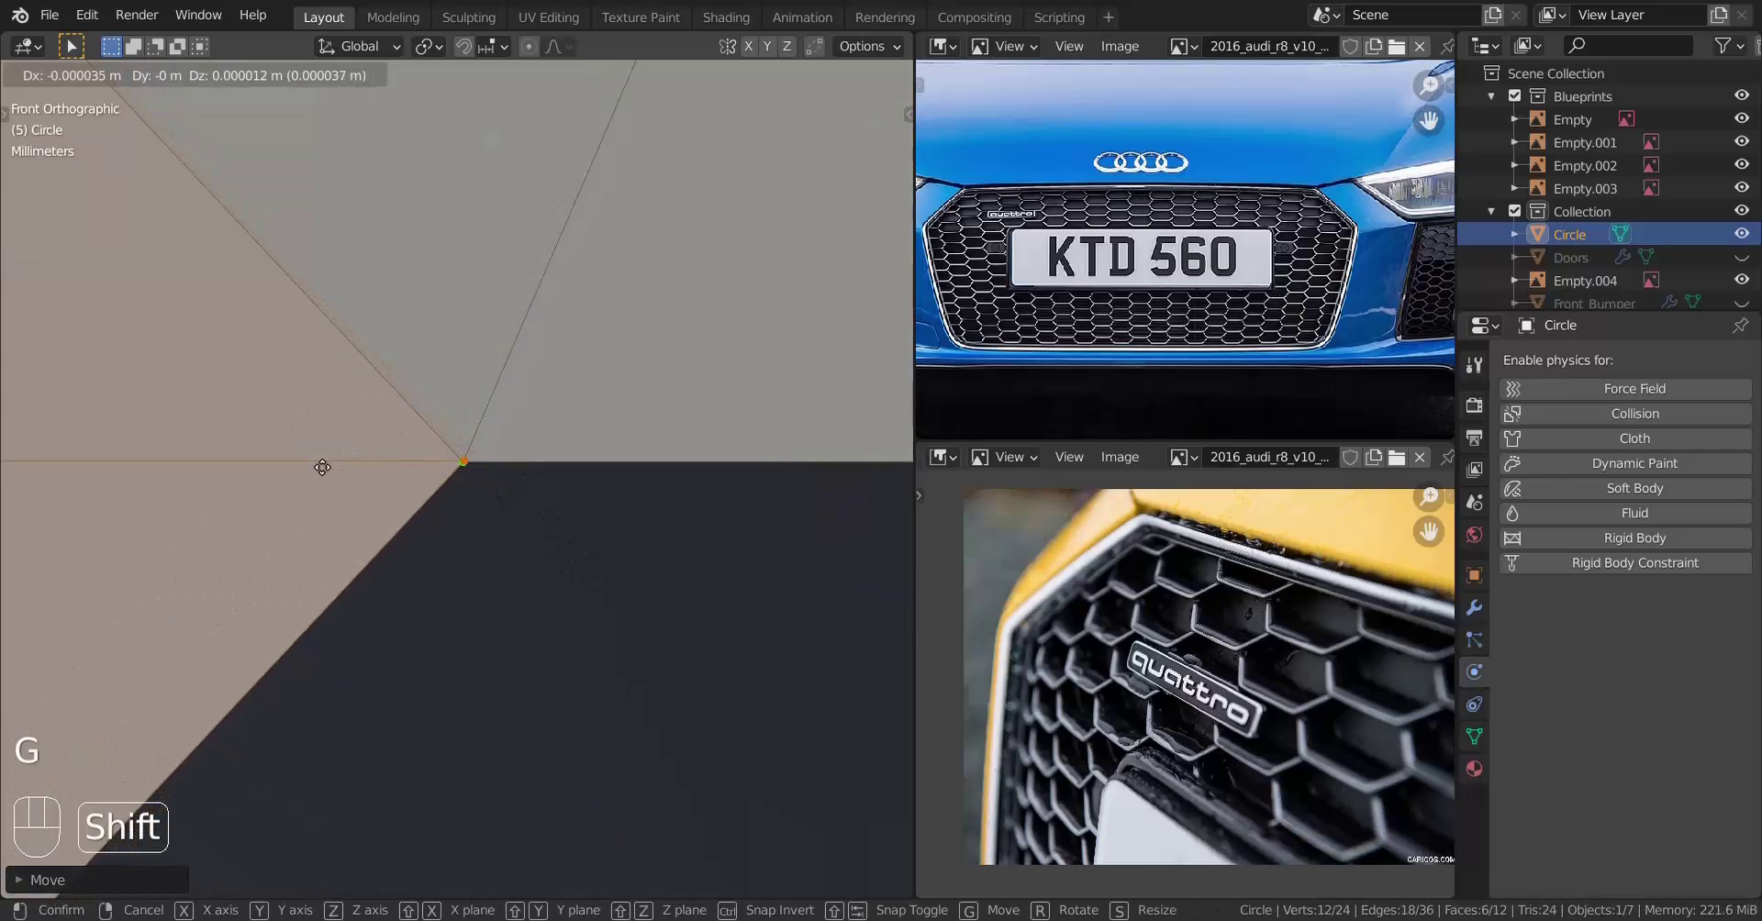
pyautogui.click(321, 474)
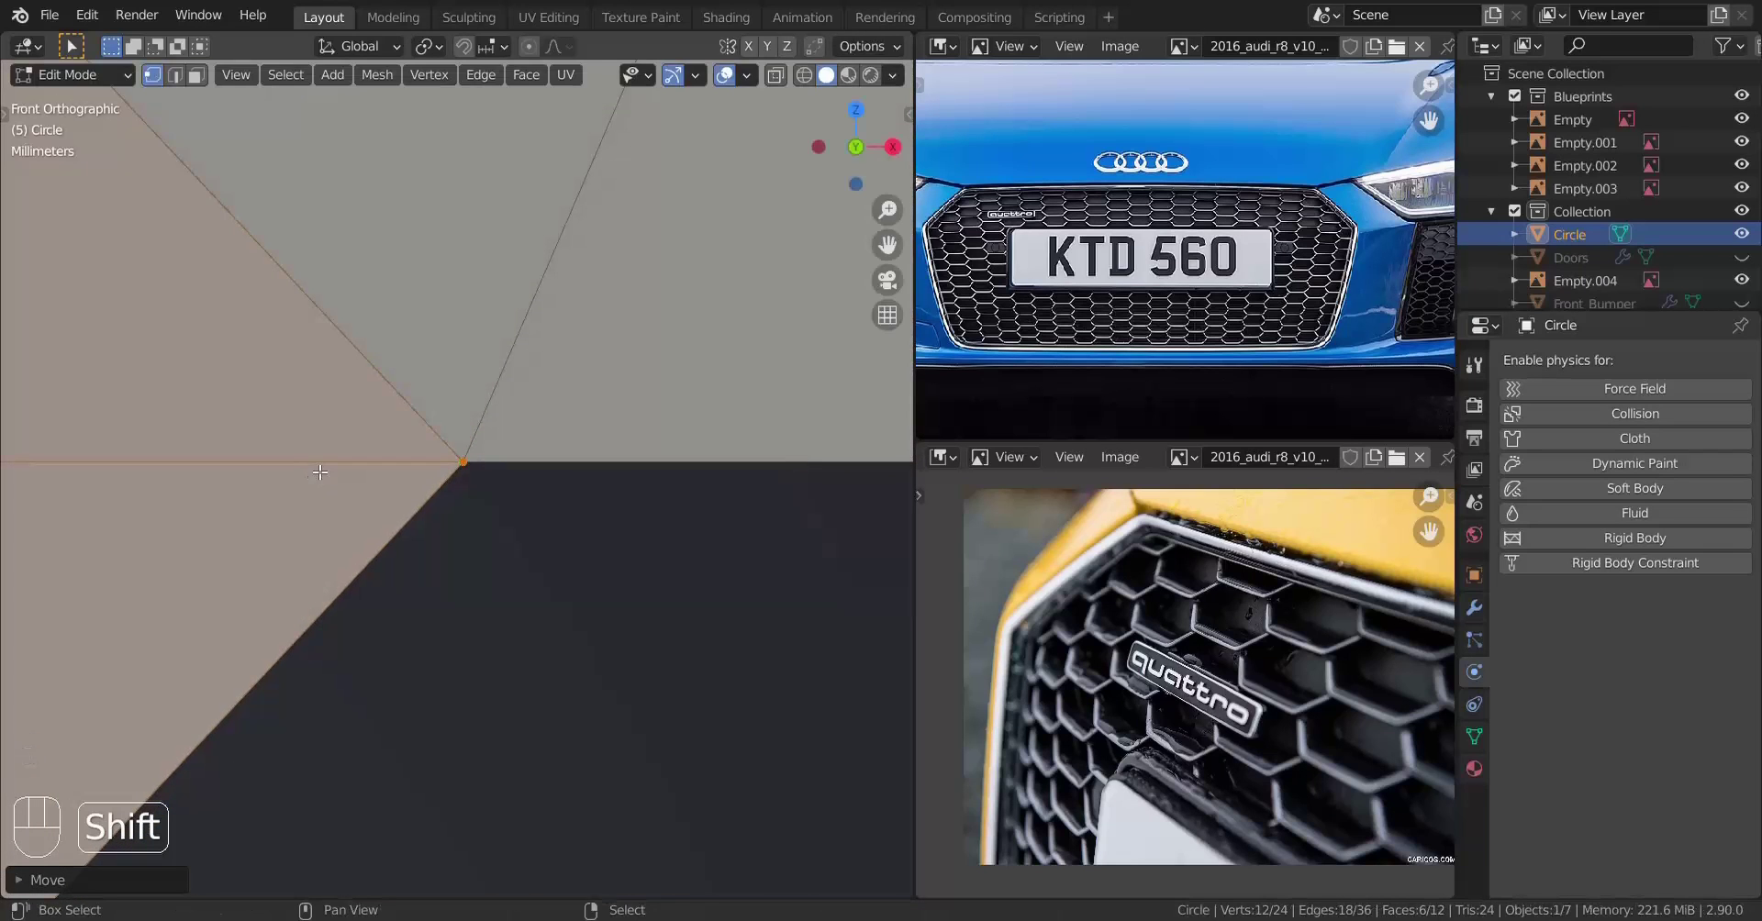
# Select both linked hexagon rings and duplicate them about 0.094 m to the left along X, aligning the copies' corners with the originals
pyautogui.scroll(-8, 331, 495)
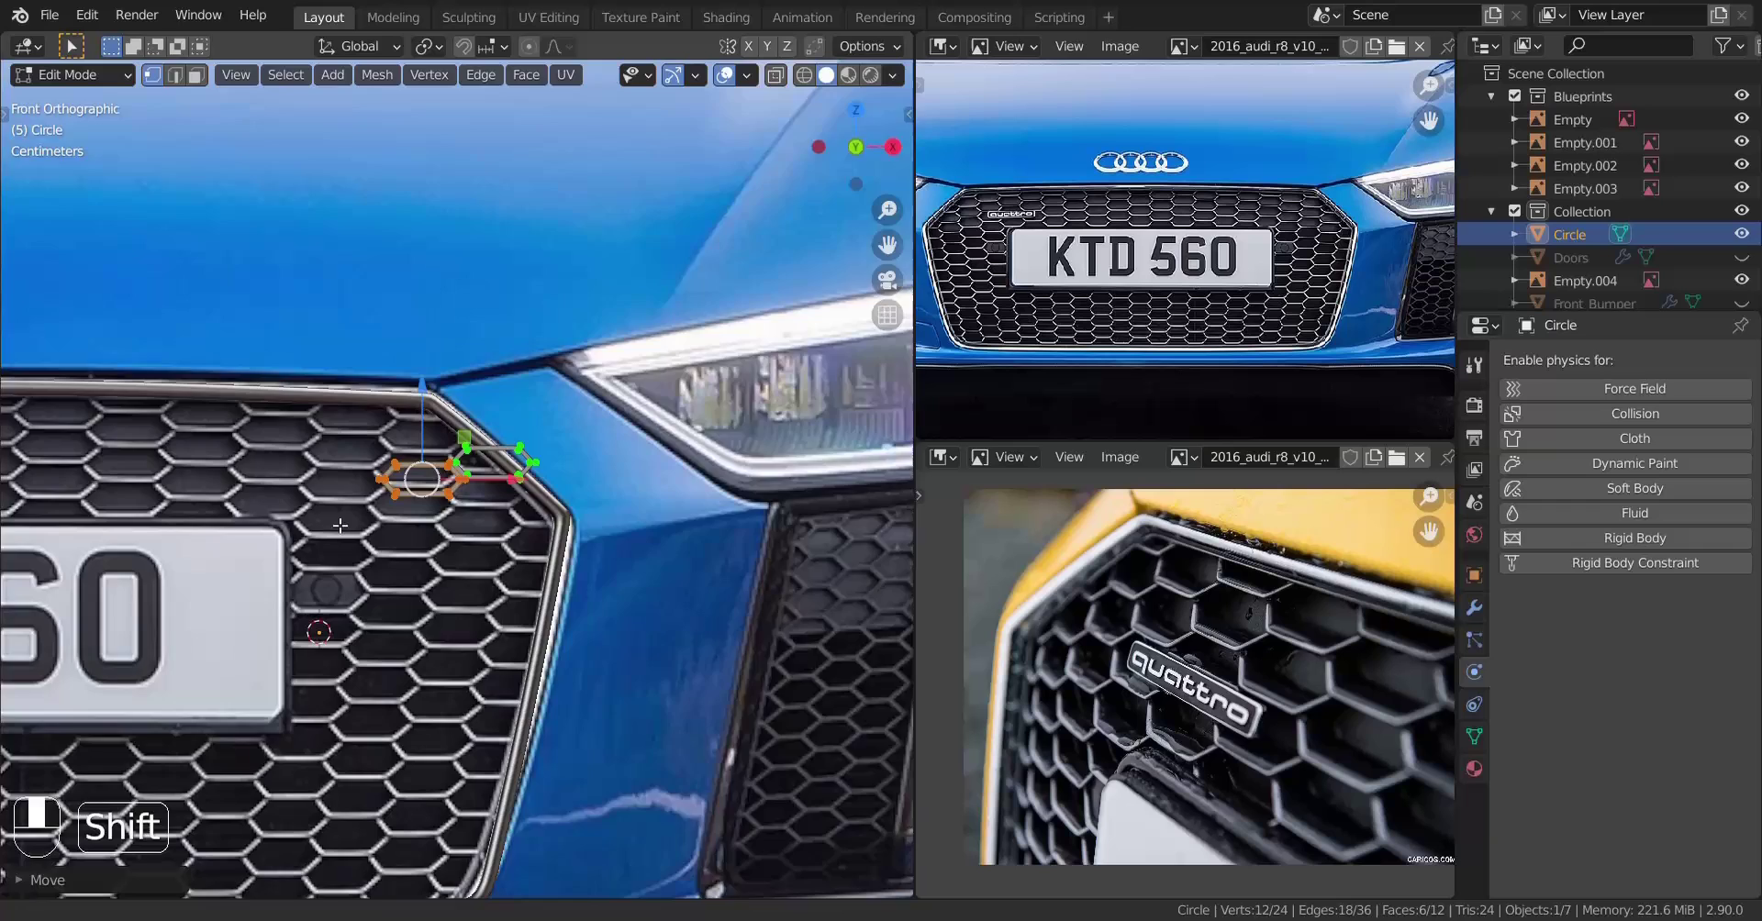
pyautogui.keyDown('shift'); pyautogui.moveTo(340, 526); pyautogui.dragTo(367, 542, button='middle'); pyautogui.keyUp('shift')
pyautogui.scroll(7, 366, 543)
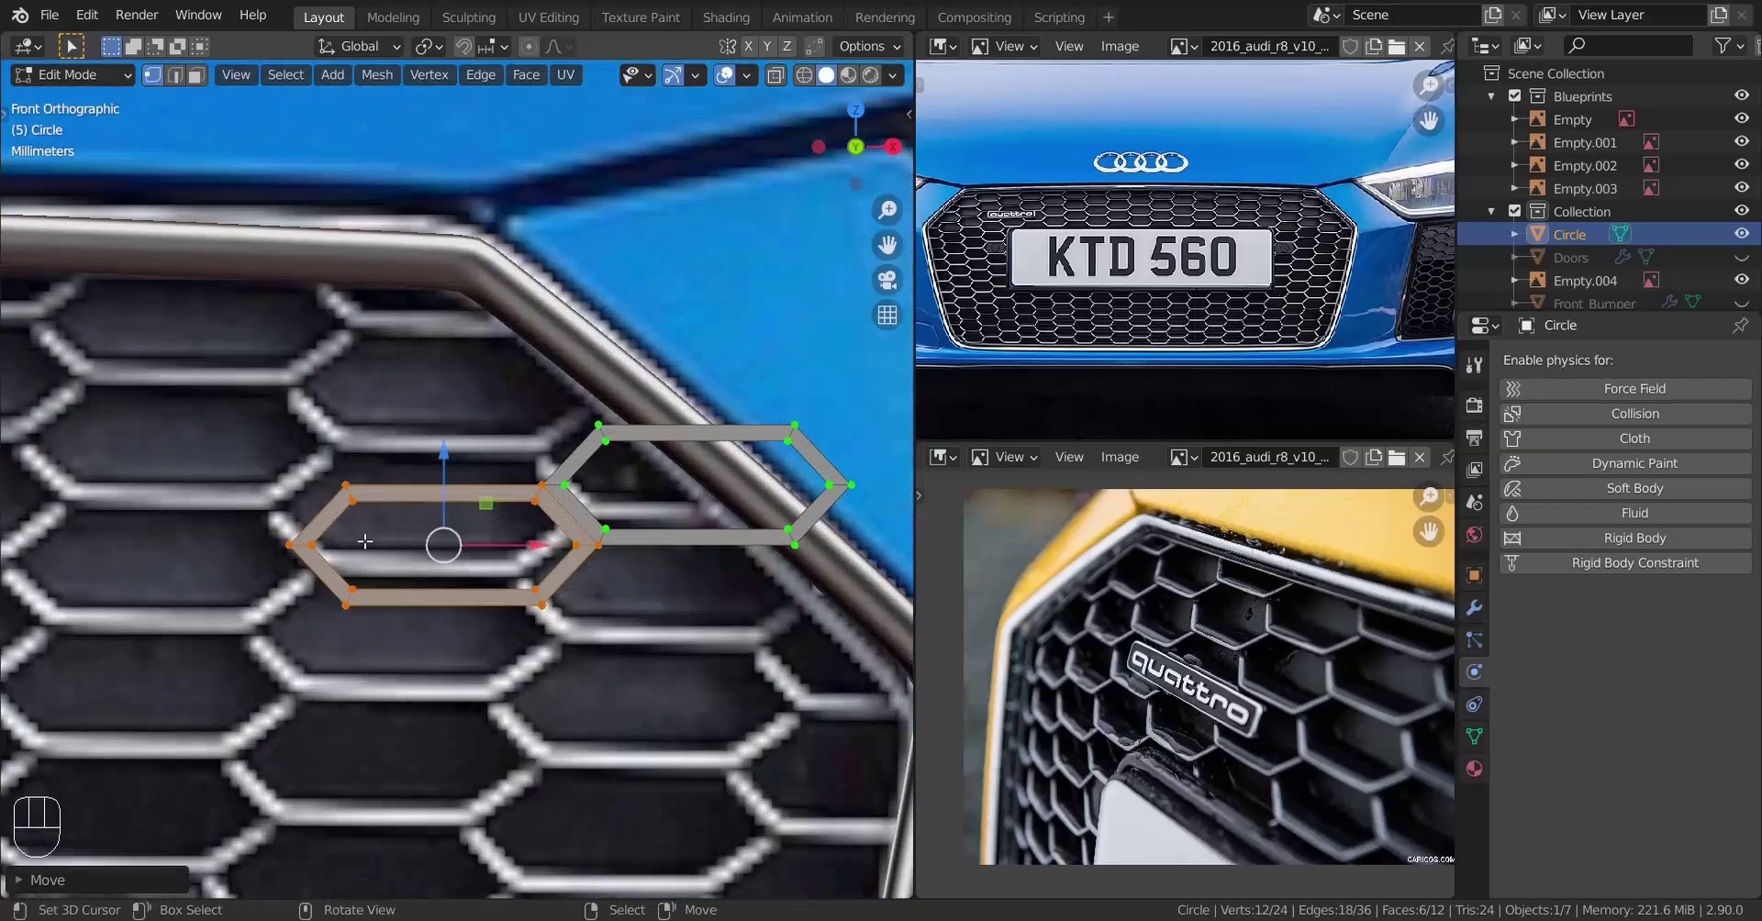
pyautogui.scroll(-4, 542, 512)
pyautogui.keyDown('shift'); pyautogui.moveTo(542, 512); pyautogui.dragTo(618, 523, button='middle'); pyautogui.keyUp('shift')
pyautogui.scroll(1, 617, 522)
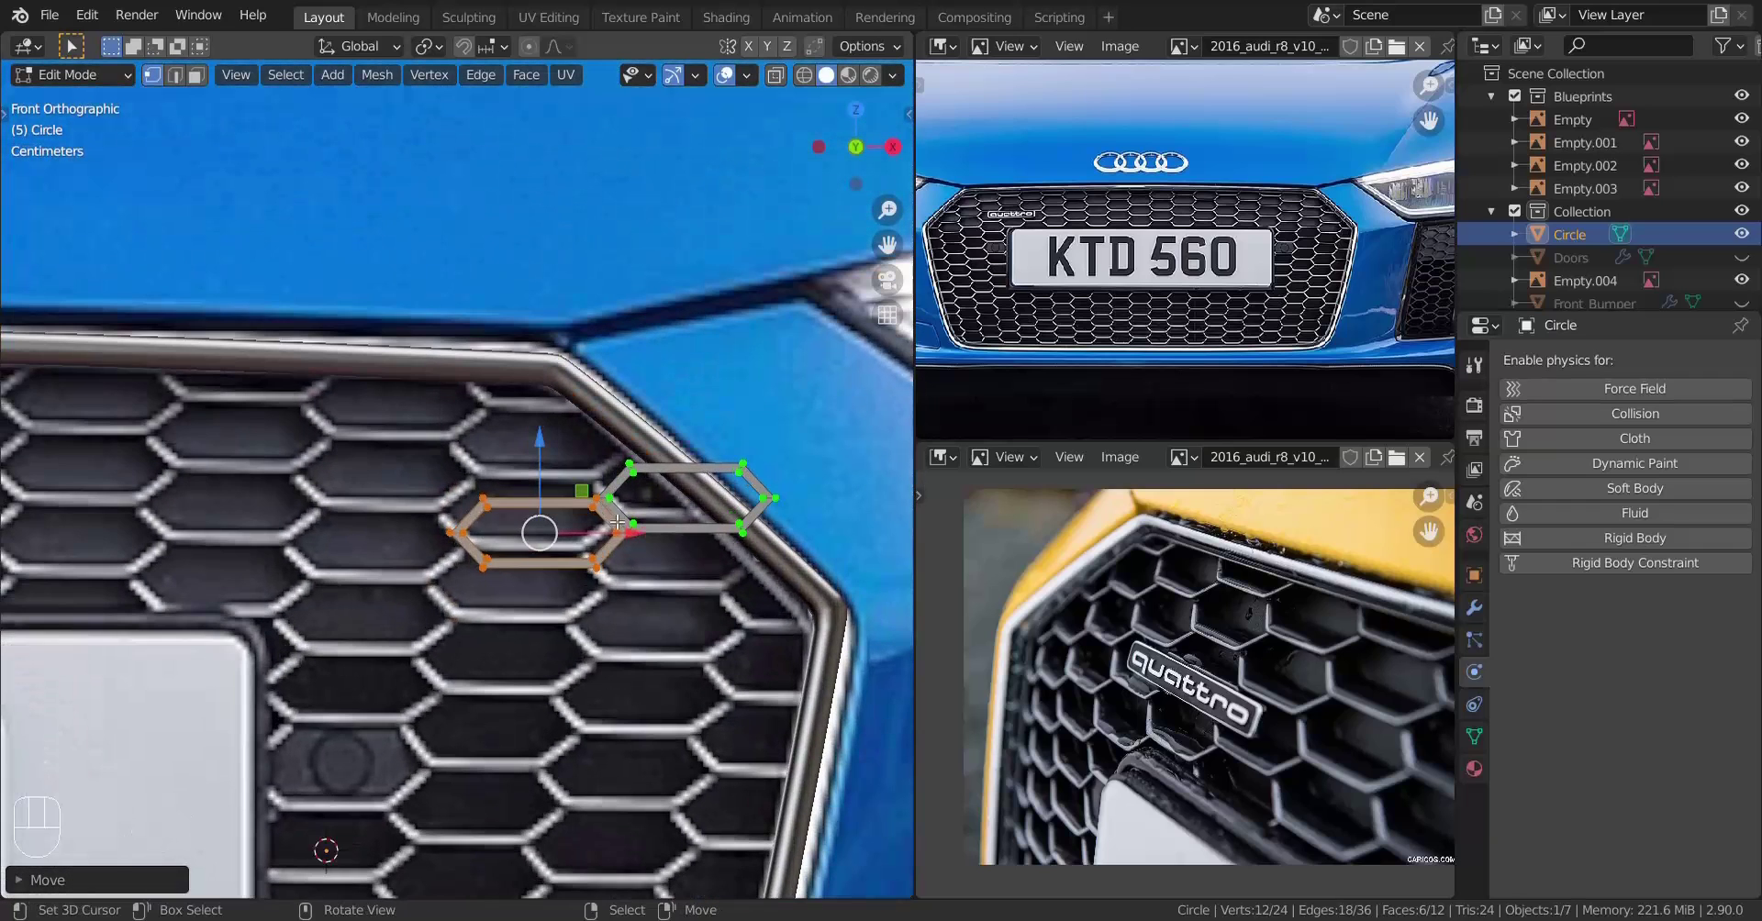
pyautogui.click(472, 518)
pyautogui.press('l')
pyautogui.press('l')
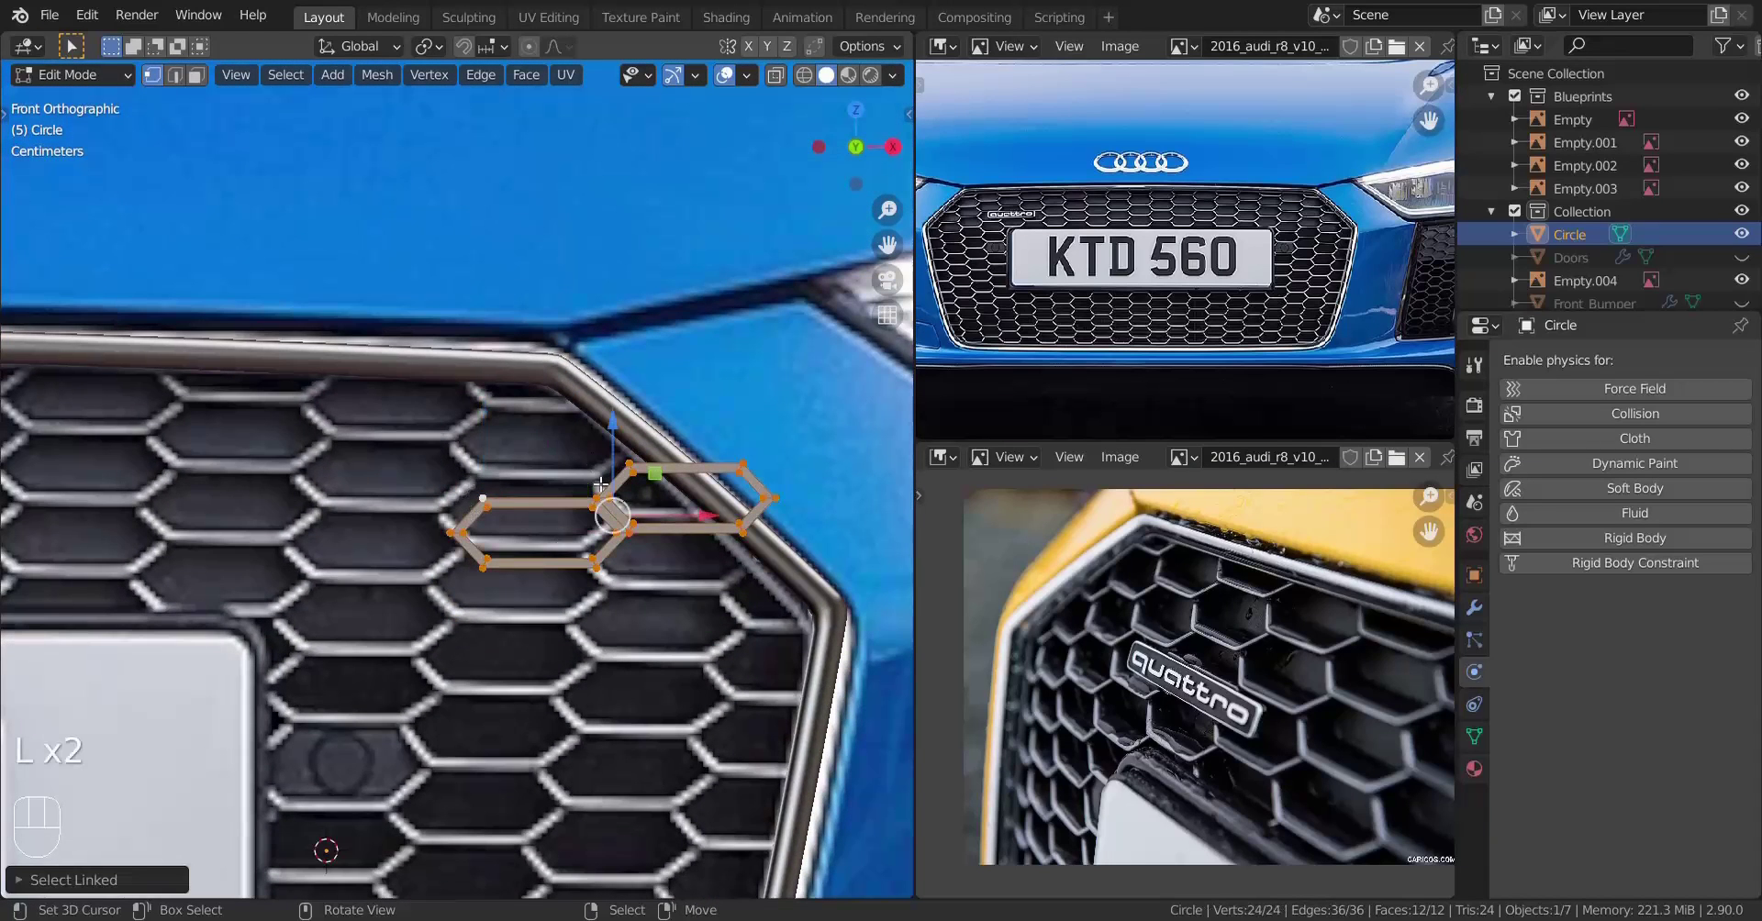
pyautogui.scroll(1, 629, 511)
pyautogui.keyDown('shift'); pyautogui.moveTo(615, 578); pyautogui.dragTo(645, 582, button='middle'); pyautogui.keyUp('shift')
pyautogui.scroll(7, 454, 482)
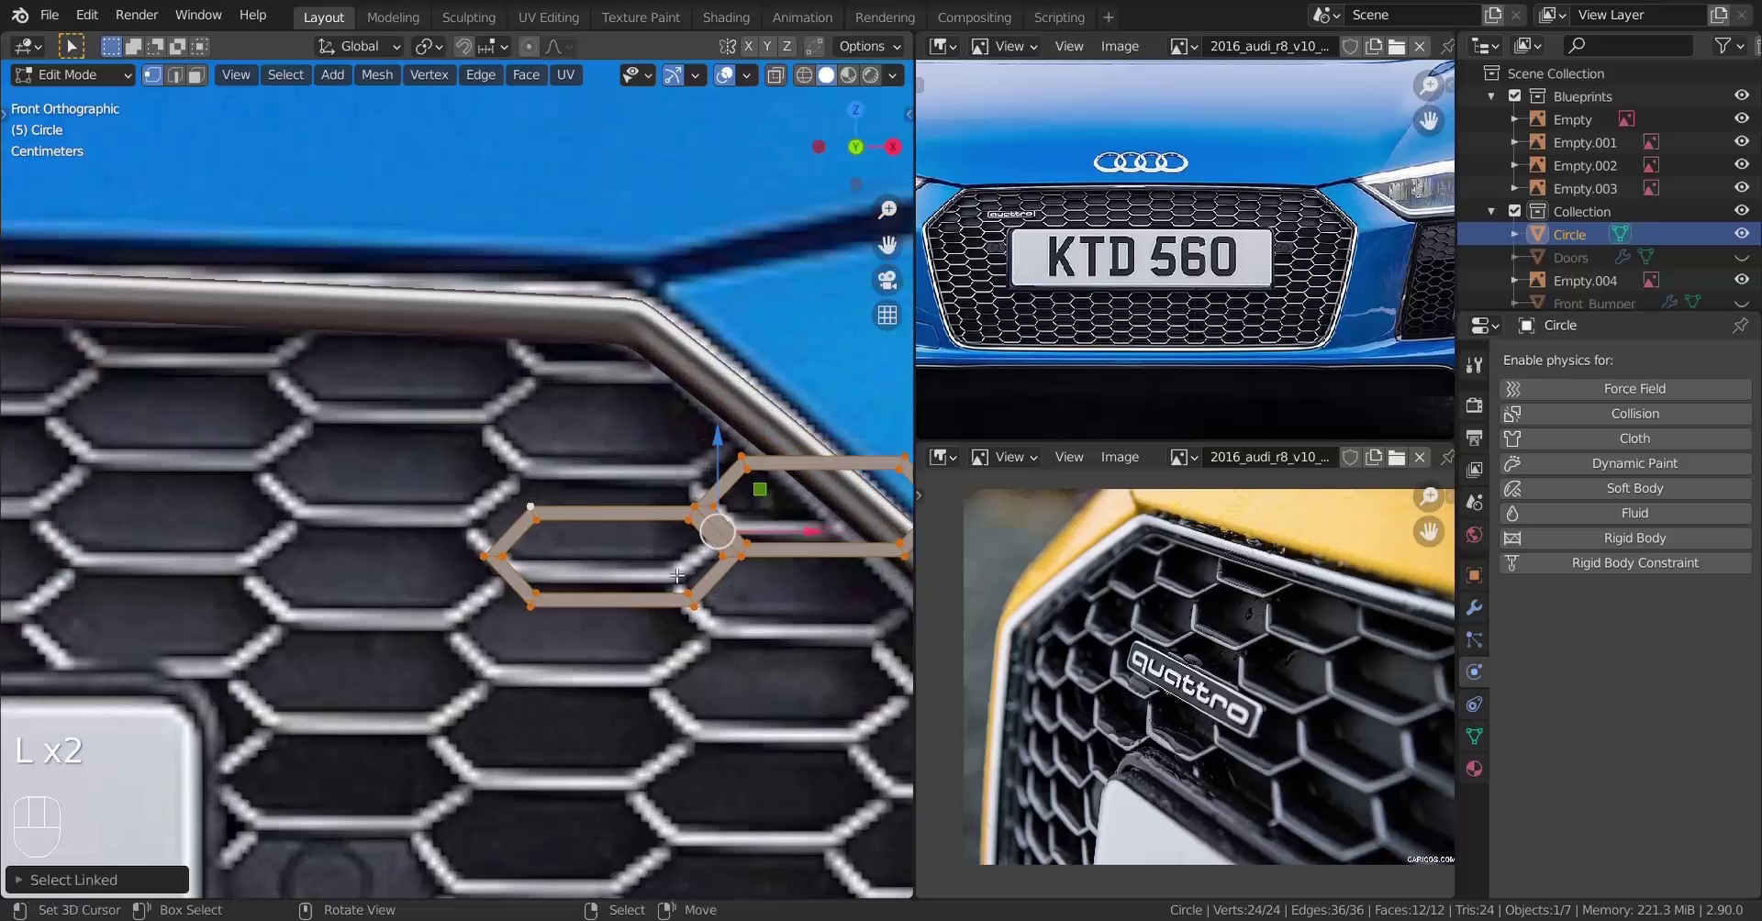
pyautogui.keyDown('shift'); pyautogui.moveTo(653, 648); pyautogui.dragTo(542, 280, button='middle'); pyautogui.keyUp('shift')
pyautogui.scroll(6, 527, 303)
pyautogui.keyDown('shift'); pyautogui.moveTo(514, 488); pyautogui.dragTo(592, 840, button='middle'); pyautogui.keyUp('shift')
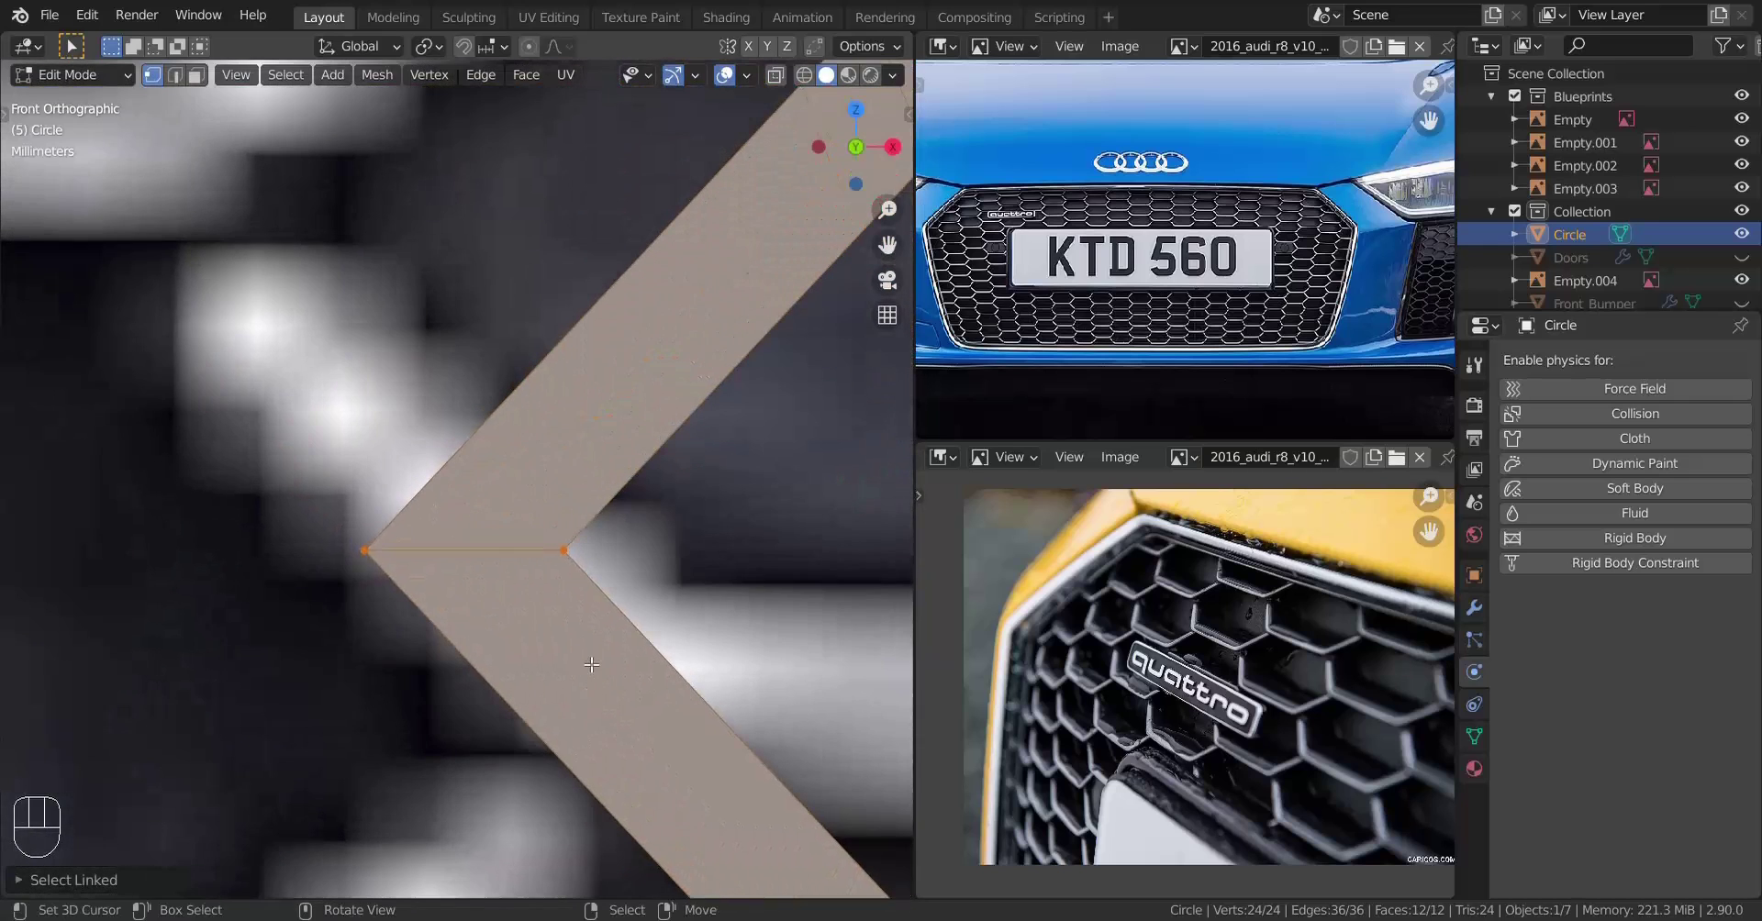
pyautogui.scroll(-1, 642, 753)
pyautogui.keyDown('shift'); pyautogui.moveTo(660, 722); pyautogui.dragTo(660, 614, button='middle'); pyautogui.keyUp('shift')
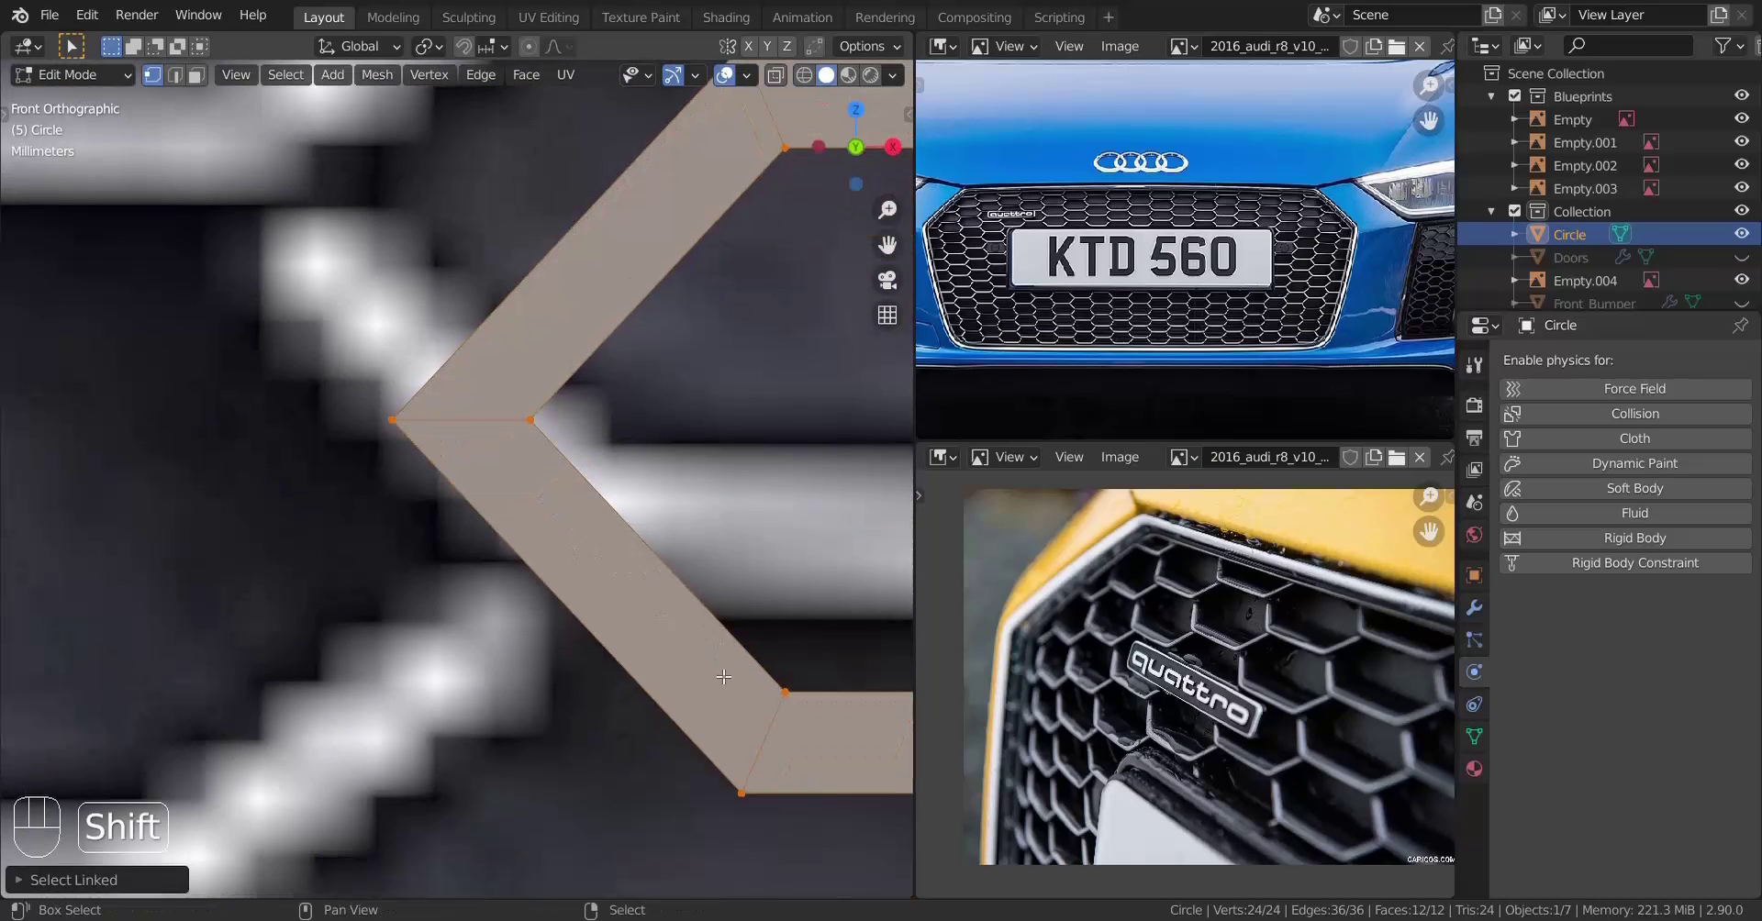
pyautogui.hotkey('shift', 'd')
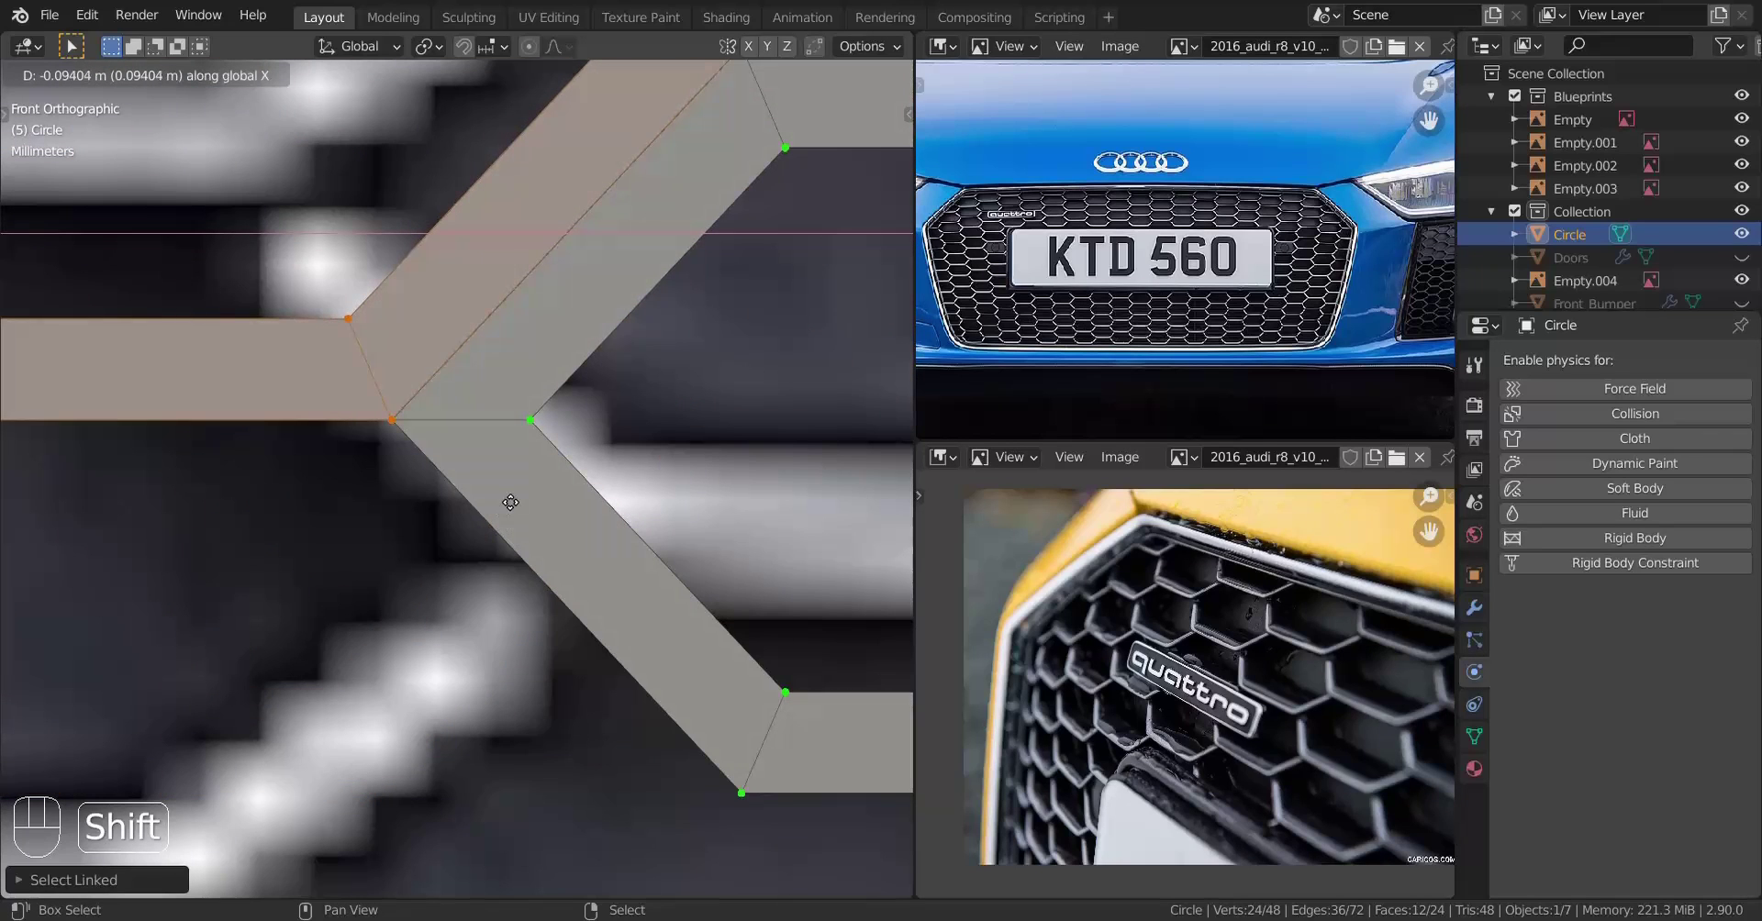
pyautogui.click(510, 501)
# Repeat the last duplication to extend the row of paired hexagons leftward across the grille
pyautogui.scroll(-6, 519, 496)
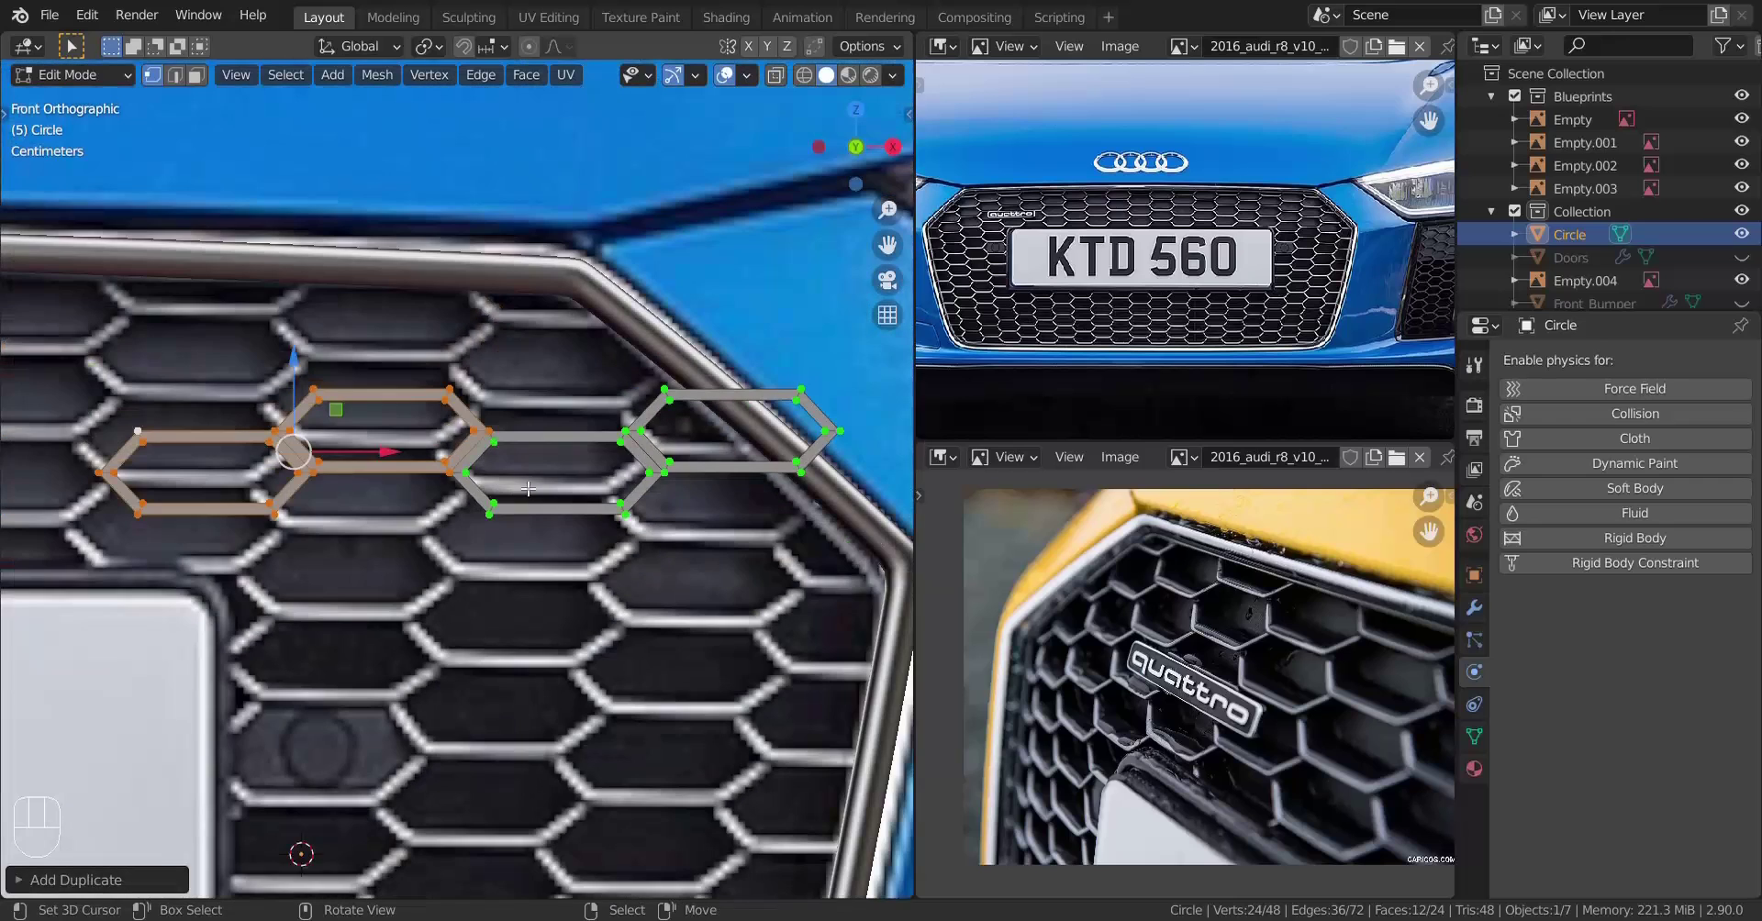
pyautogui.keyDown('shift'); pyautogui.moveTo(440, 496); pyautogui.dragTo(502, 534, button='middle'); pyautogui.keyUp('shift')
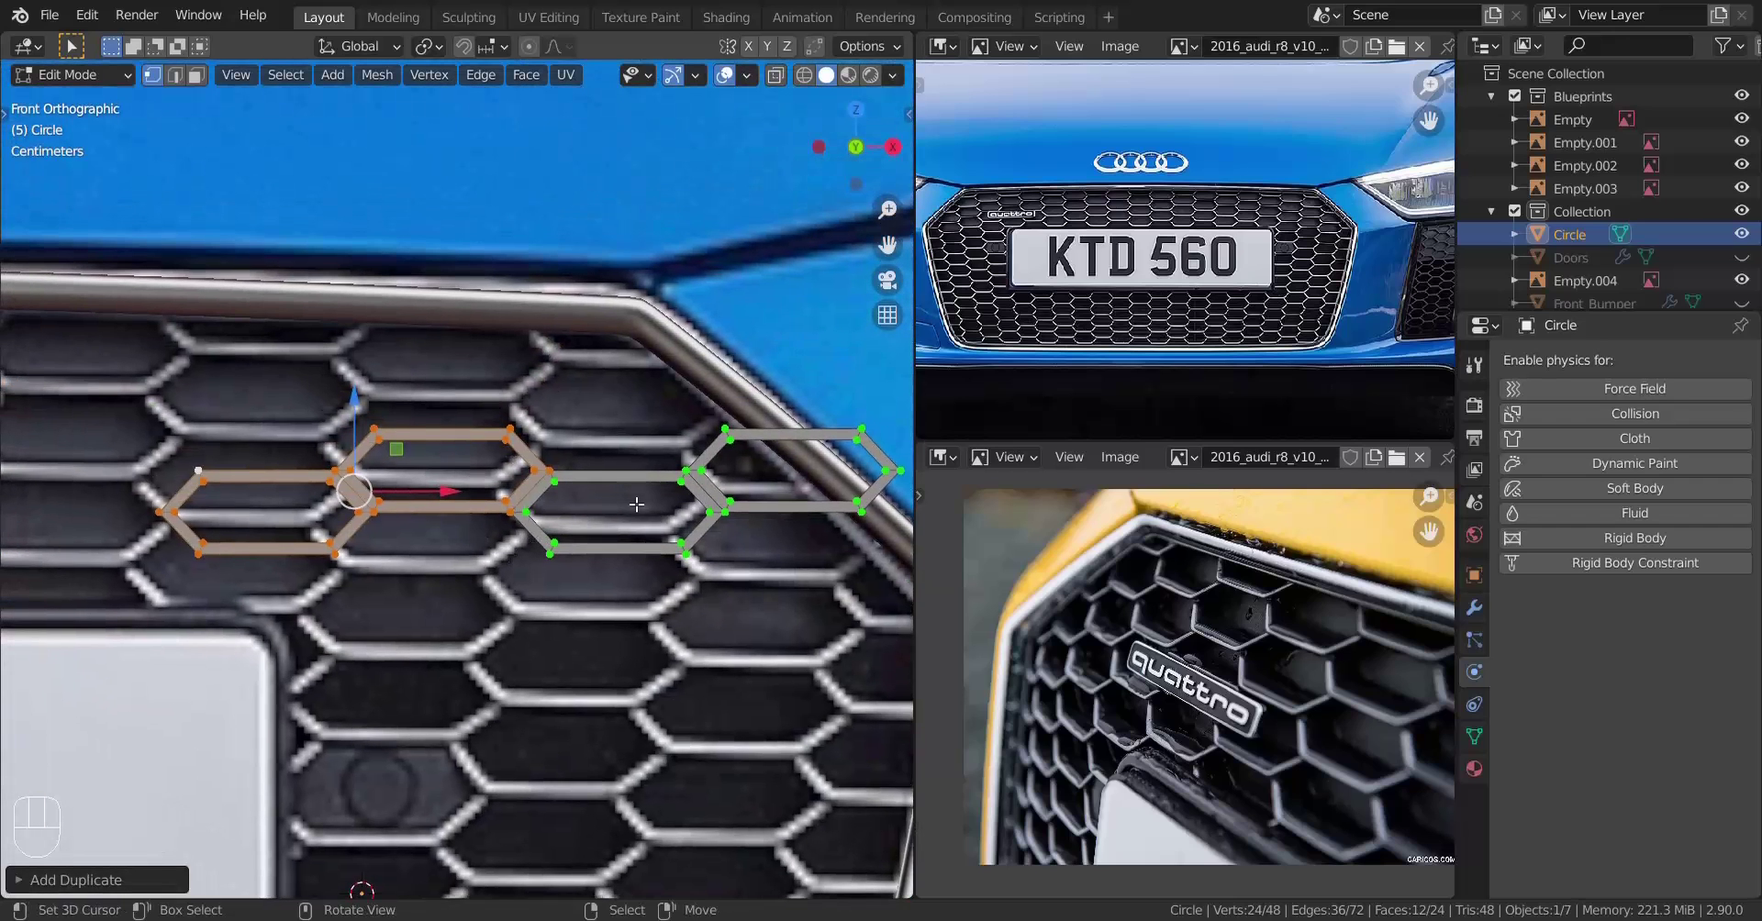
pyautogui.scroll(-3, 588, 503)
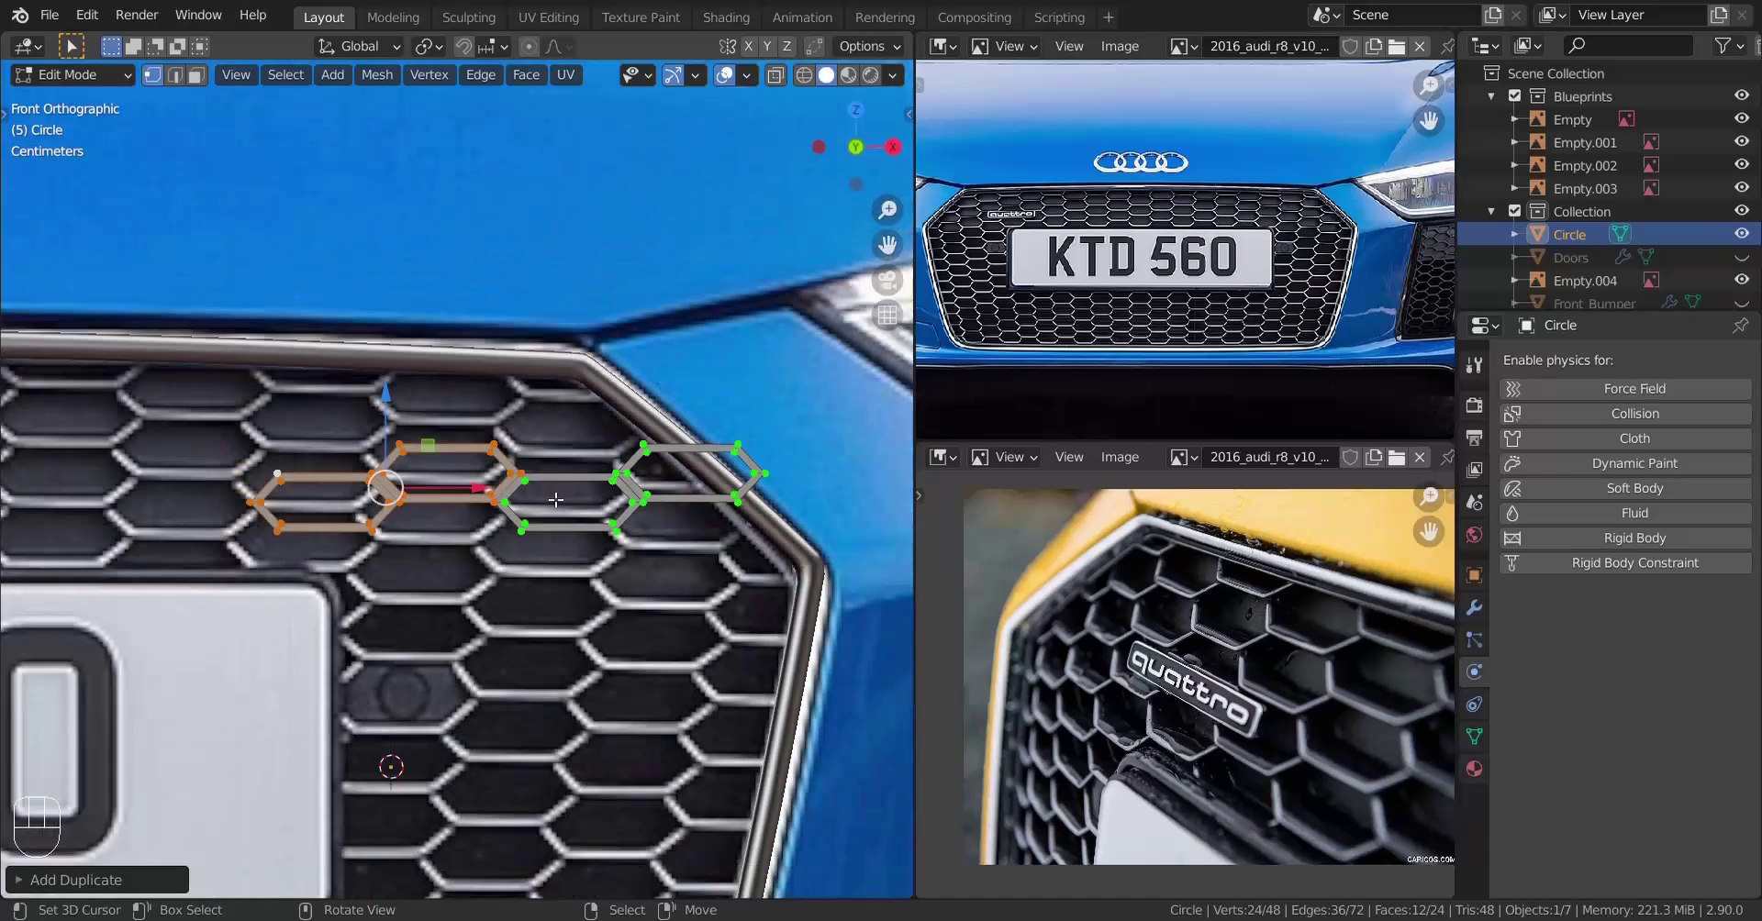
pyautogui.scroll(-2, 470, 556)
pyautogui.hotkey('shift', 'r')
pyautogui.hotkey('shift', 'r')
pyautogui.hotkey('shift', 'r')
pyautogui.hotkey('shift', 'r')
pyautogui.hotkey('shift', 'r')
pyautogui.hotkey('shift', 'r')
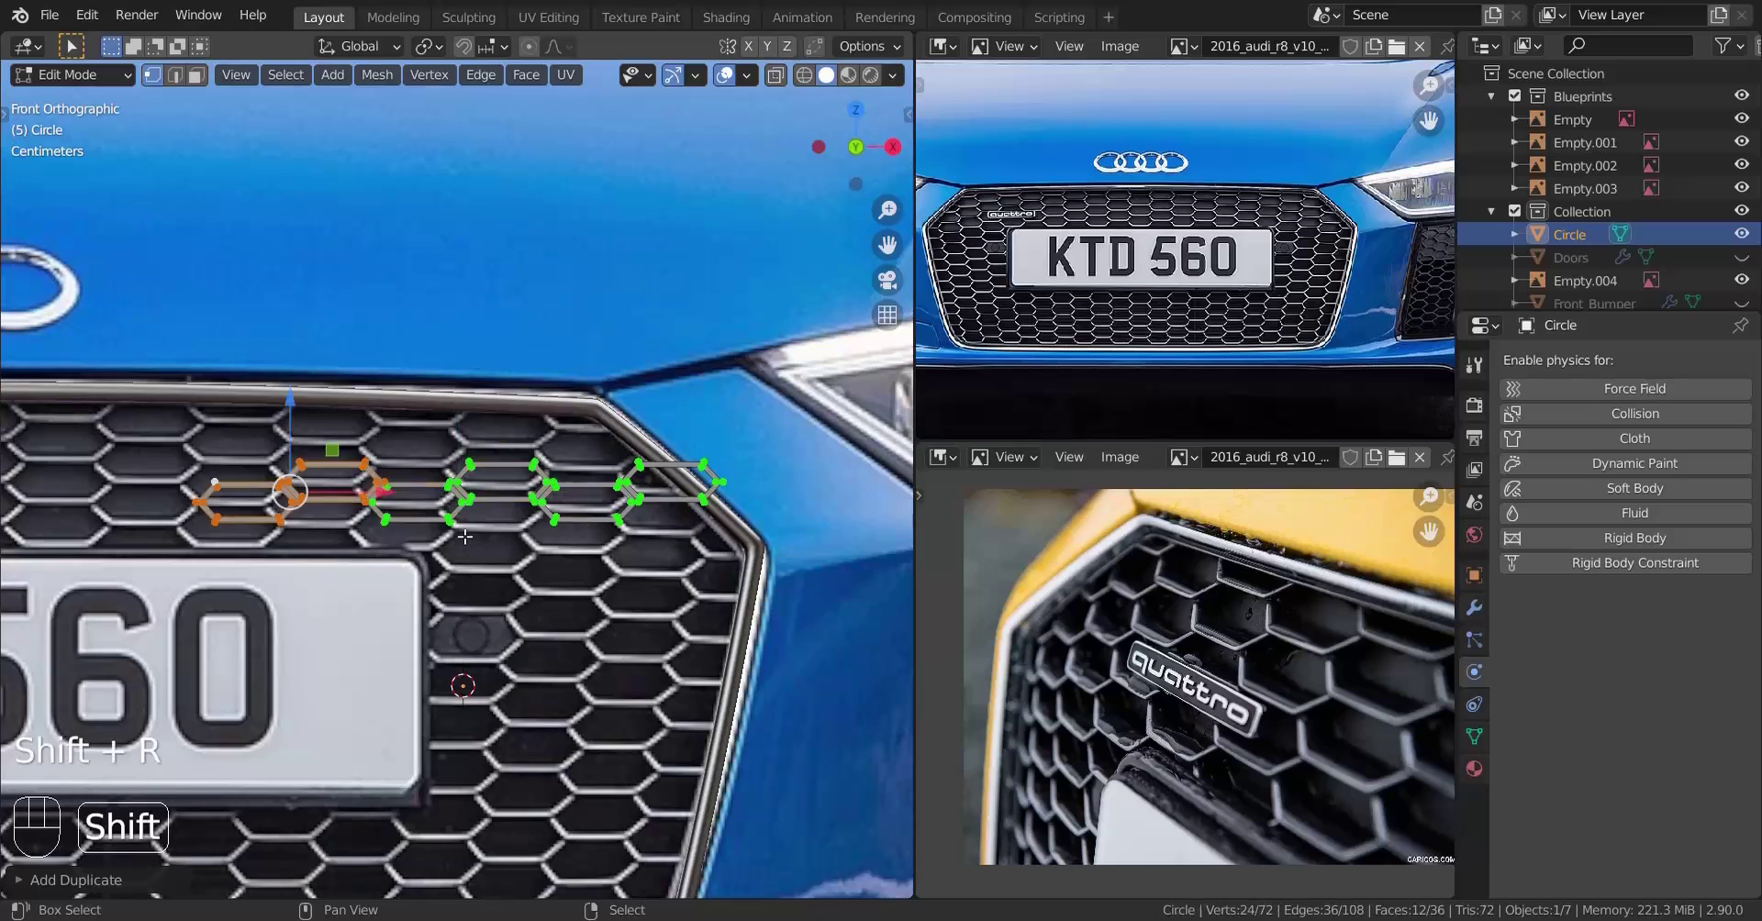
# Keep repeating the last duplication until the row of paired hexagons reaches the grille's left edge
pyautogui.scroll(-6, 453, 534)
pyautogui.keyDown('shift'); pyautogui.moveTo(250, 573); pyautogui.dragTo(550, 584, button='middle'); pyautogui.keyUp('shift')
pyautogui.scroll(3, 550, 583)
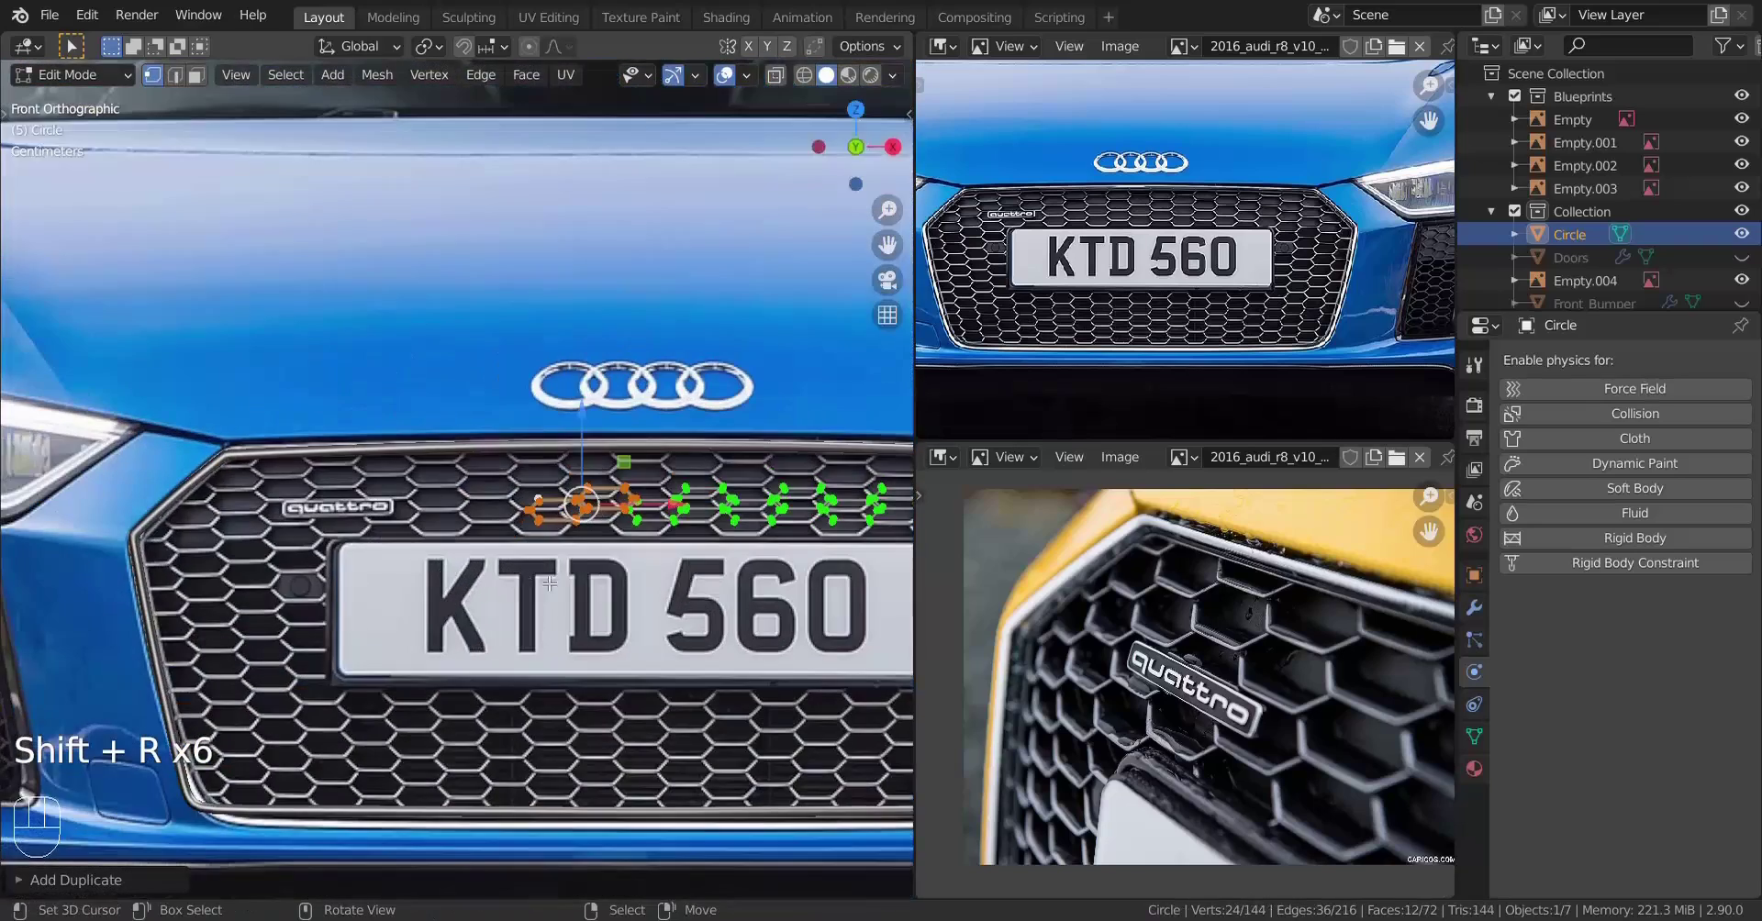
pyautogui.scroll(1, 559, 589)
pyautogui.hotkey('shift', 'r')
pyautogui.hotkey('shift', 'r')
pyautogui.hotkey('shift', 'r')
pyautogui.hotkey('shift', 'r')
pyautogui.hotkey('shift', 'r')
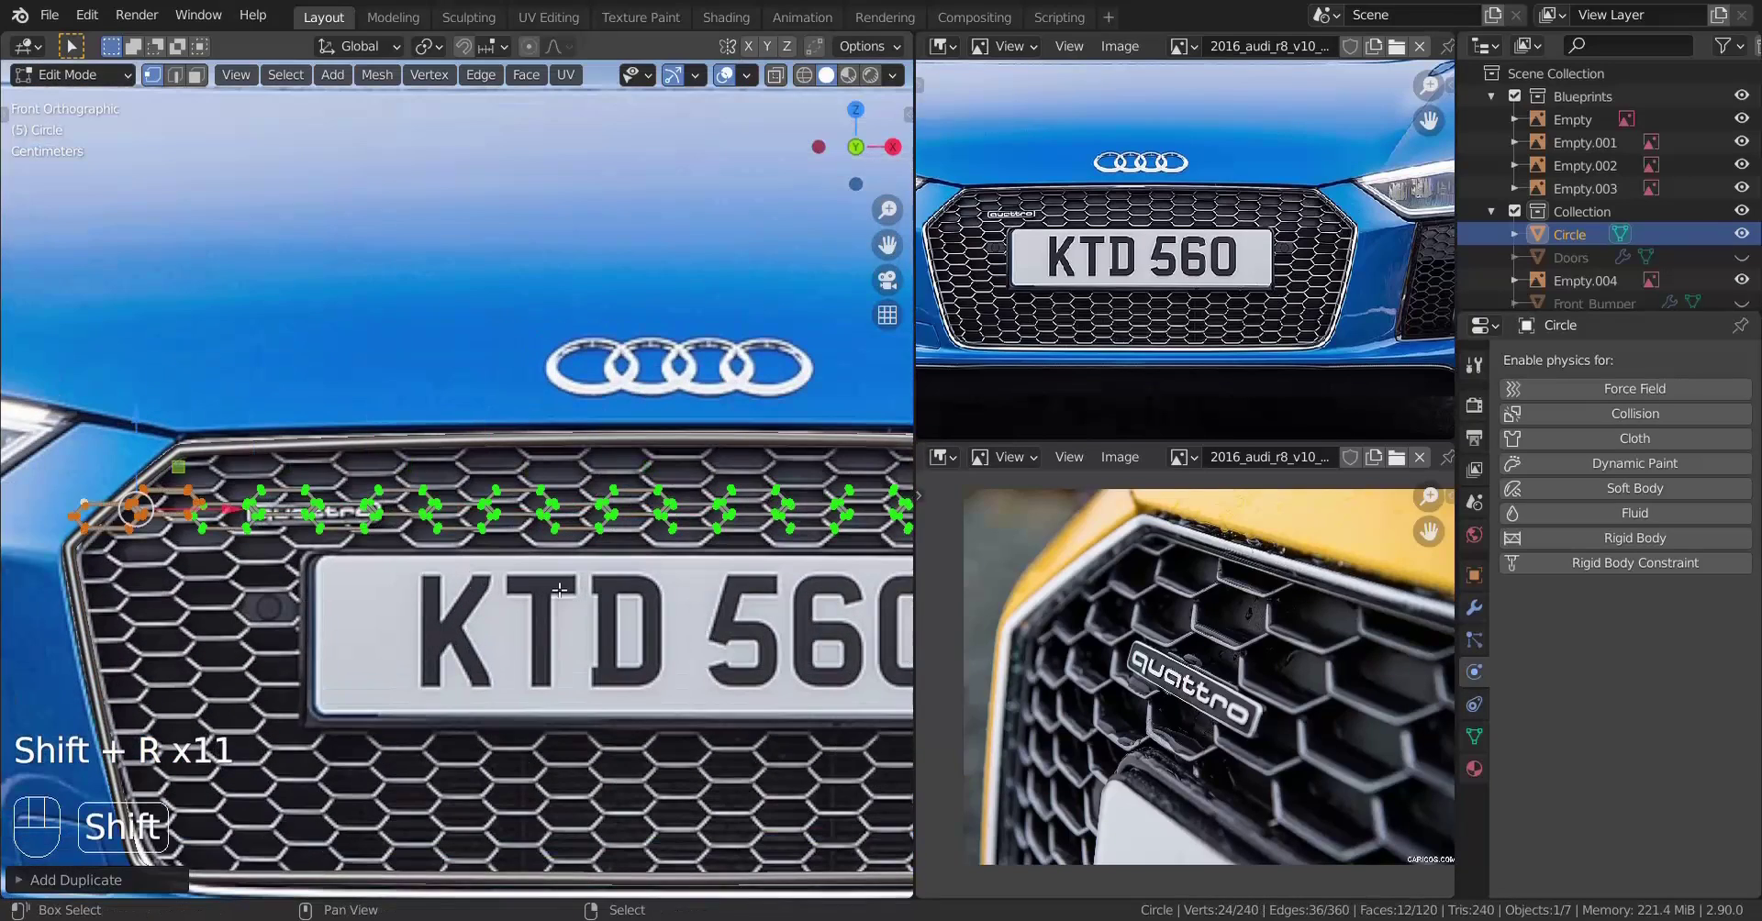
pyautogui.scroll(-3, 559, 589)
pyautogui.scroll(4, 500, 580)
# Leave Edit Mode and closely examine the joints between neighbouring hexagons for gaps or misalignment
pyautogui.press('Tab')
pyautogui.scroll(6, 427, 496)
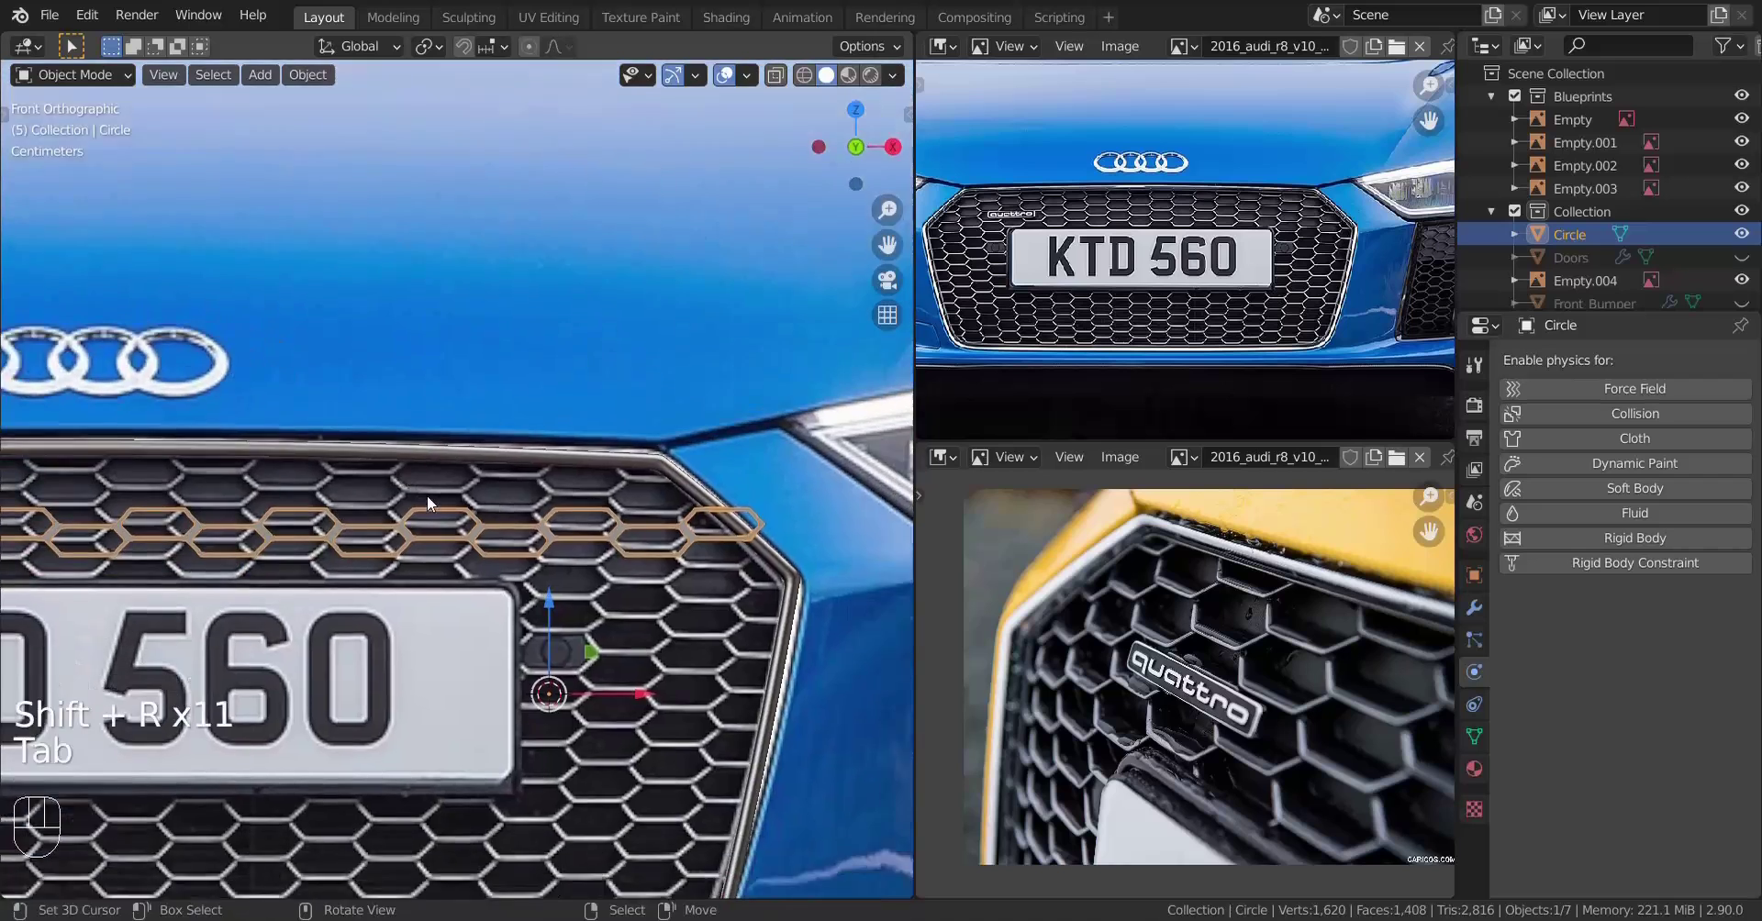
pyautogui.keyDown('shift'); pyautogui.moveTo(591, 685); pyautogui.dragTo(504, 465, button='middle'); pyautogui.keyUp('shift')
pyautogui.scroll(8, 483, 470)
pyautogui.keyDown('shift'); pyautogui.moveTo(637, 610); pyautogui.dragTo(570, 407, button='middle'); pyautogui.keyUp('shift')
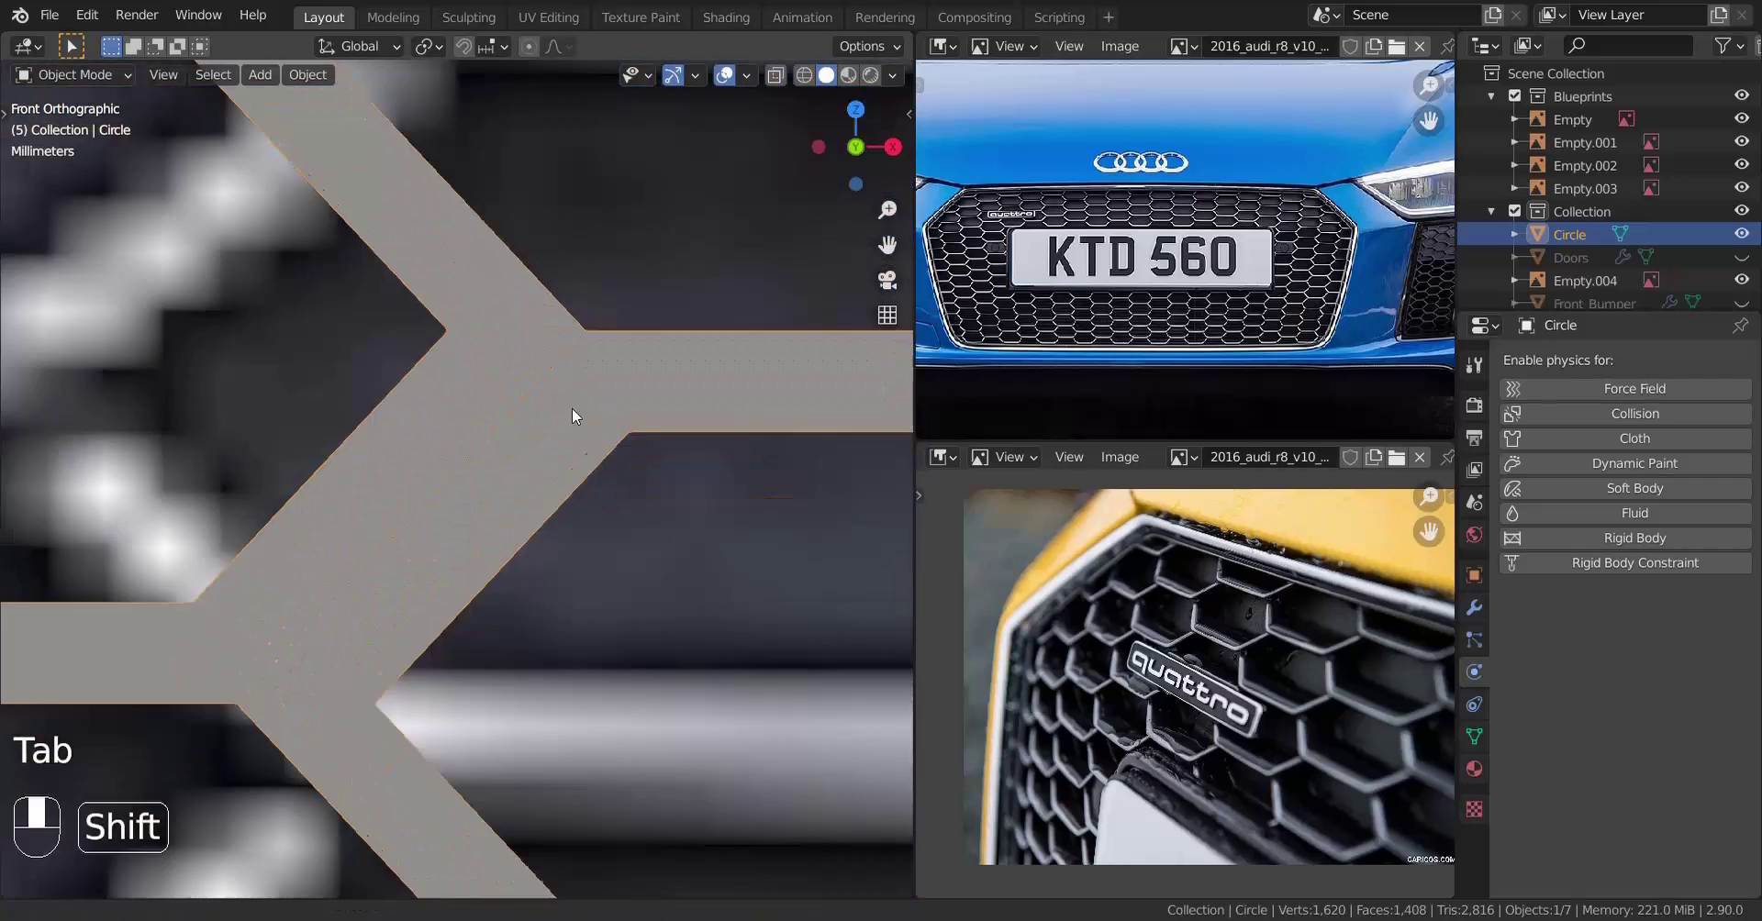
pyautogui.scroll(7, 571, 408)
pyautogui.keyDown('shift'); pyautogui.moveTo(707, 310); pyautogui.dragTo(464, 758, button='middle'); pyautogui.keyUp('shift')
pyautogui.scroll(6, 551, 395)
pyautogui.keyDown('shift'); pyautogui.moveTo(637, 446); pyautogui.dragTo(156, 707, button='middle'); pyautogui.keyUp('shift')
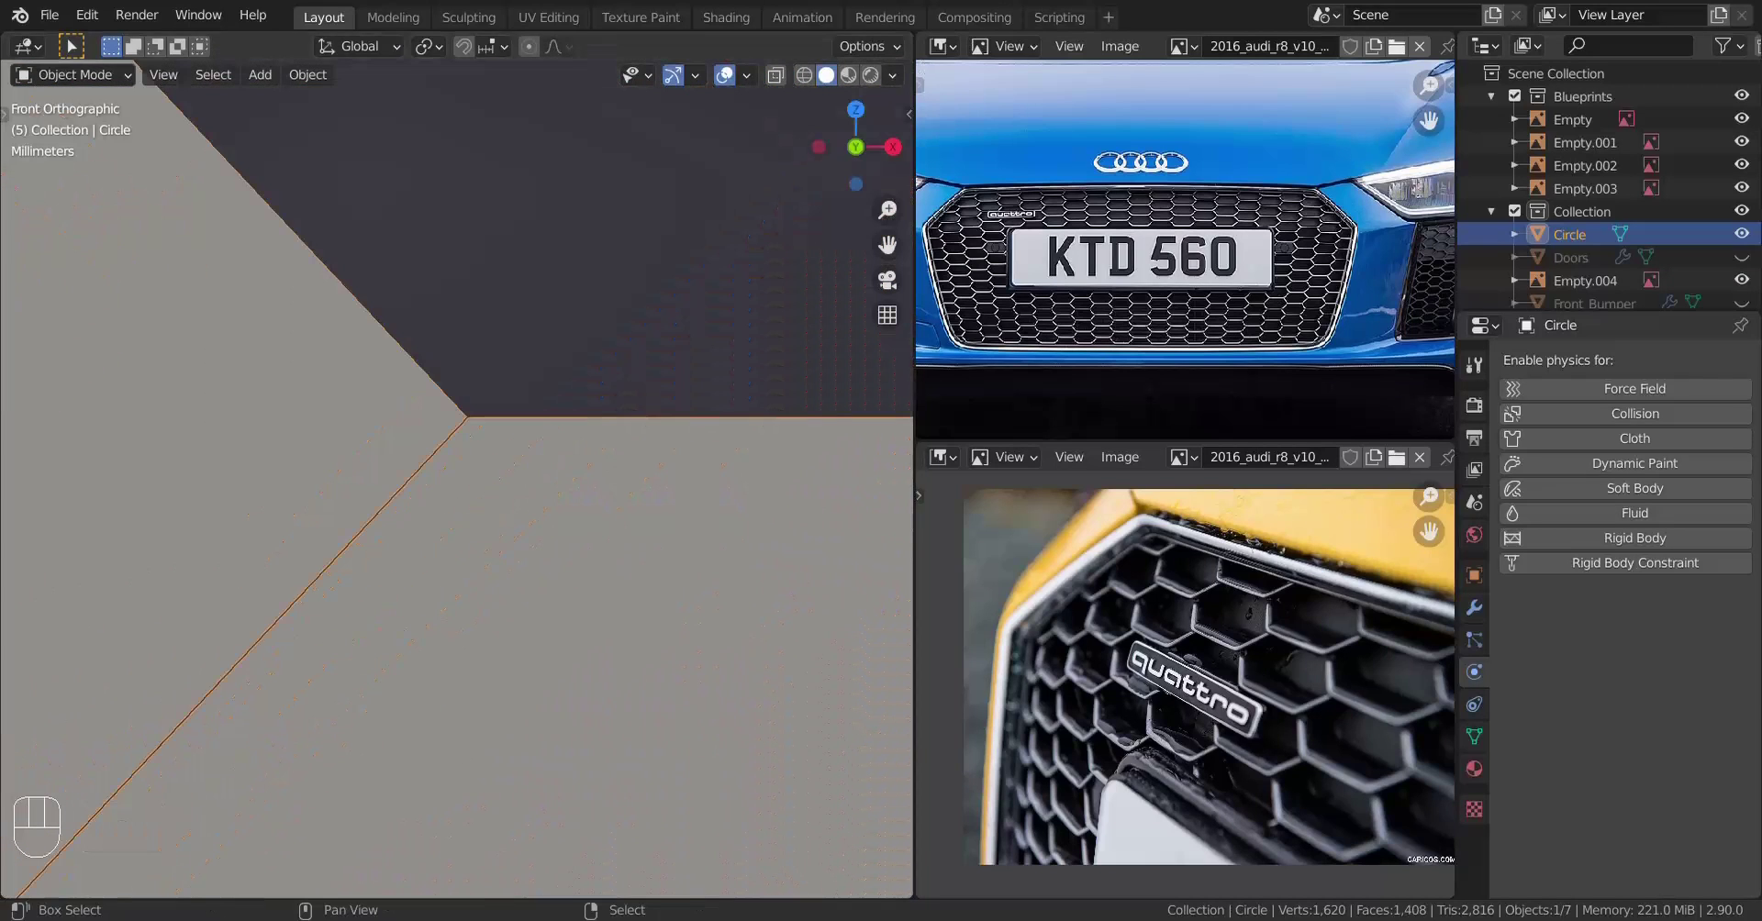
pyautogui.scroll(-8, 542, 430)
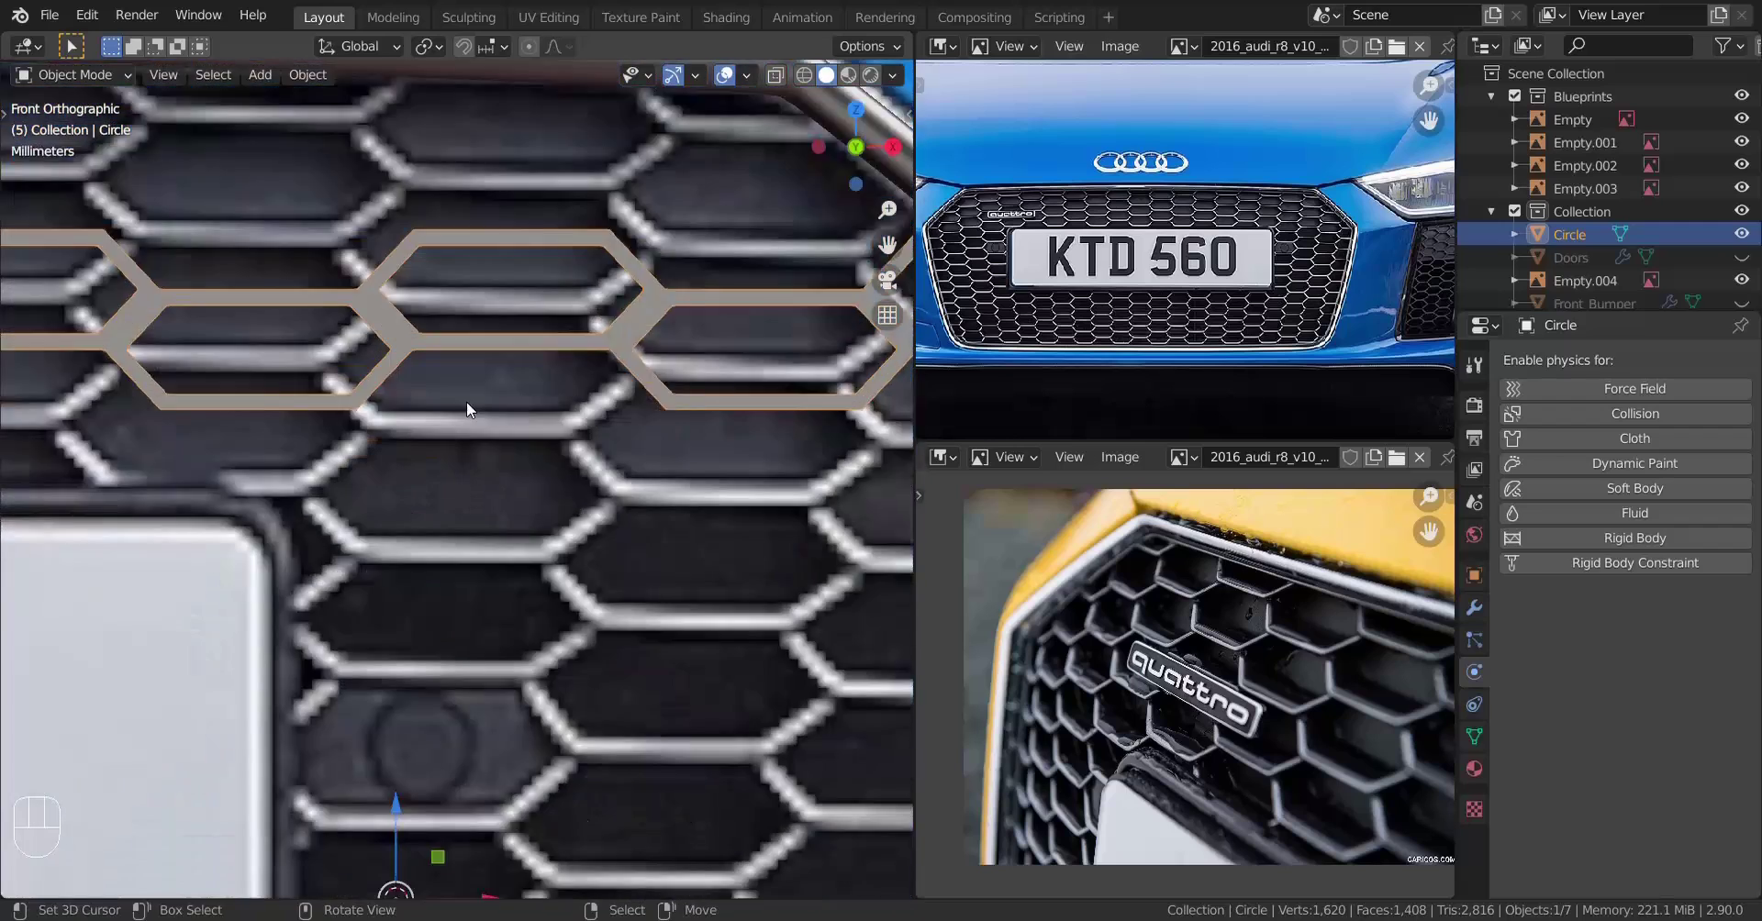
pyautogui.scroll(3, 635, 501)
pyautogui.keyDown('shift'); pyautogui.moveTo(634, 500); pyautogui.dragTo(542, 653, button='middle'); pyautogui.keyUp('shift')
pyautogui.scroll(6, 659, 294)
pyautogui.keyDown('shift'); pyautogui.moveTo(659, 294); pyautogui.dragTo(213, 612, button='middle'); pyautogui.keyUp('shift')
pyautogui.scroll(3, 578, 537)
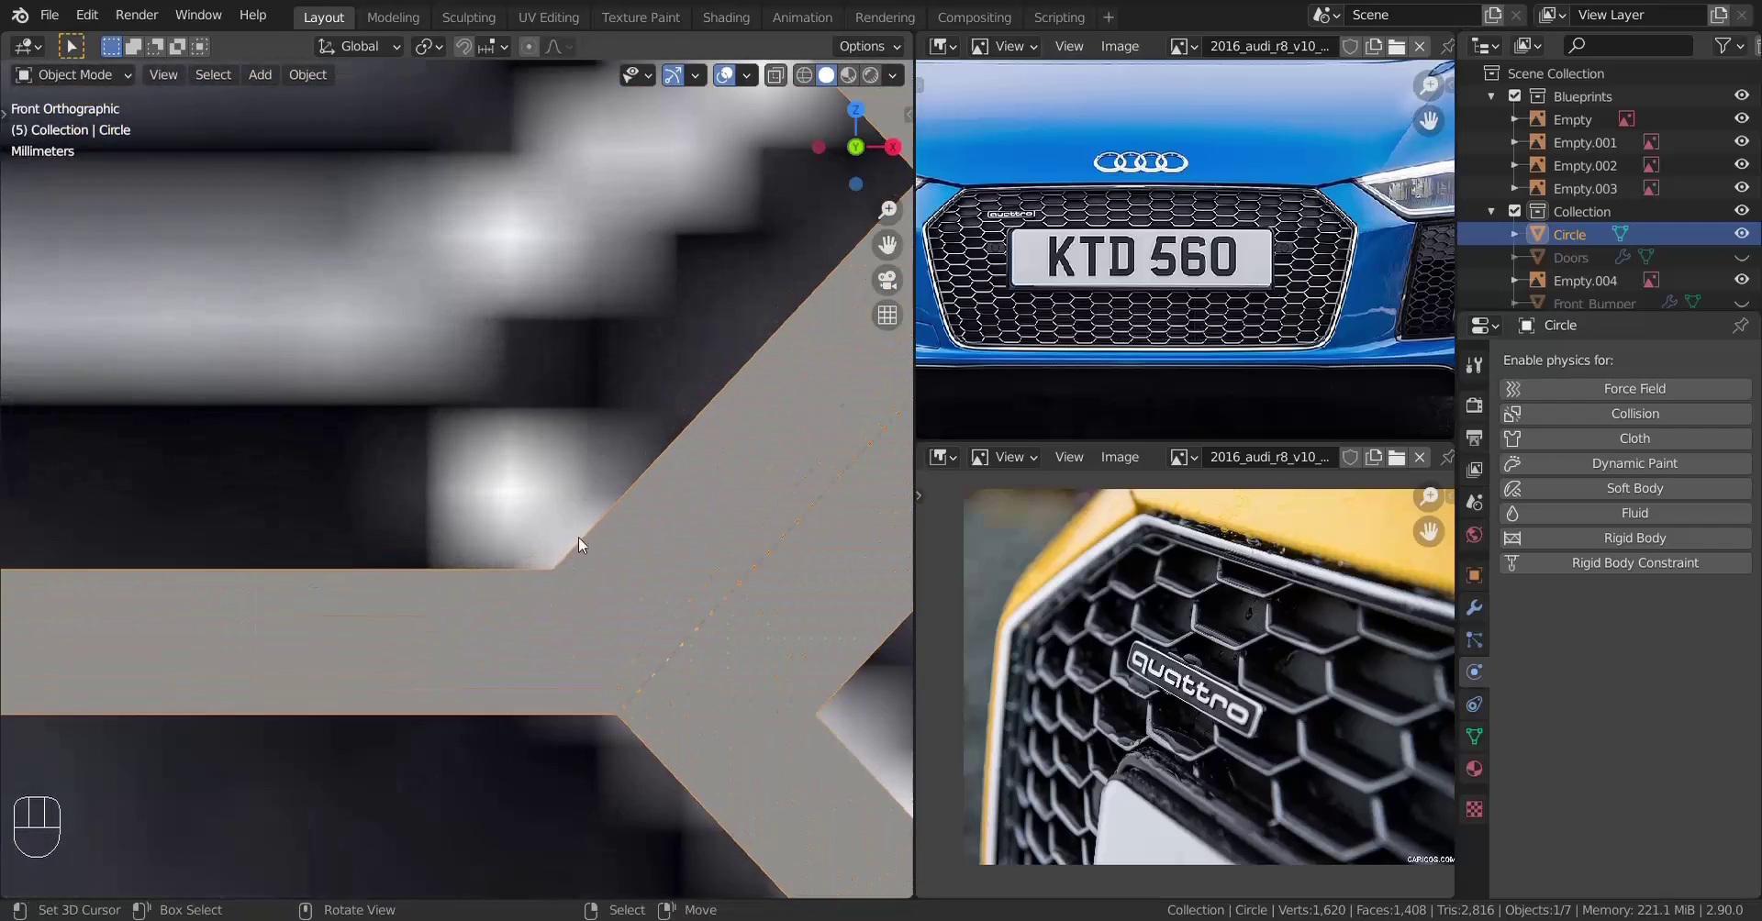
pyautogui.scroll(-13, 579, 537)
pyautogui.scroll(4, 581, 543)
# Undo the row of duplicates back to the single linked pair of hexagons
pyautogui.hotkey('ctrl', 'z')
pyautogui.hotkey('ctrl', 'z')
pyautogui.hotkey('ctrl', 'z')
pyautogui.hotkey('ctrl', 'z')
pyautogui.hotkey('ctrl', 'z')
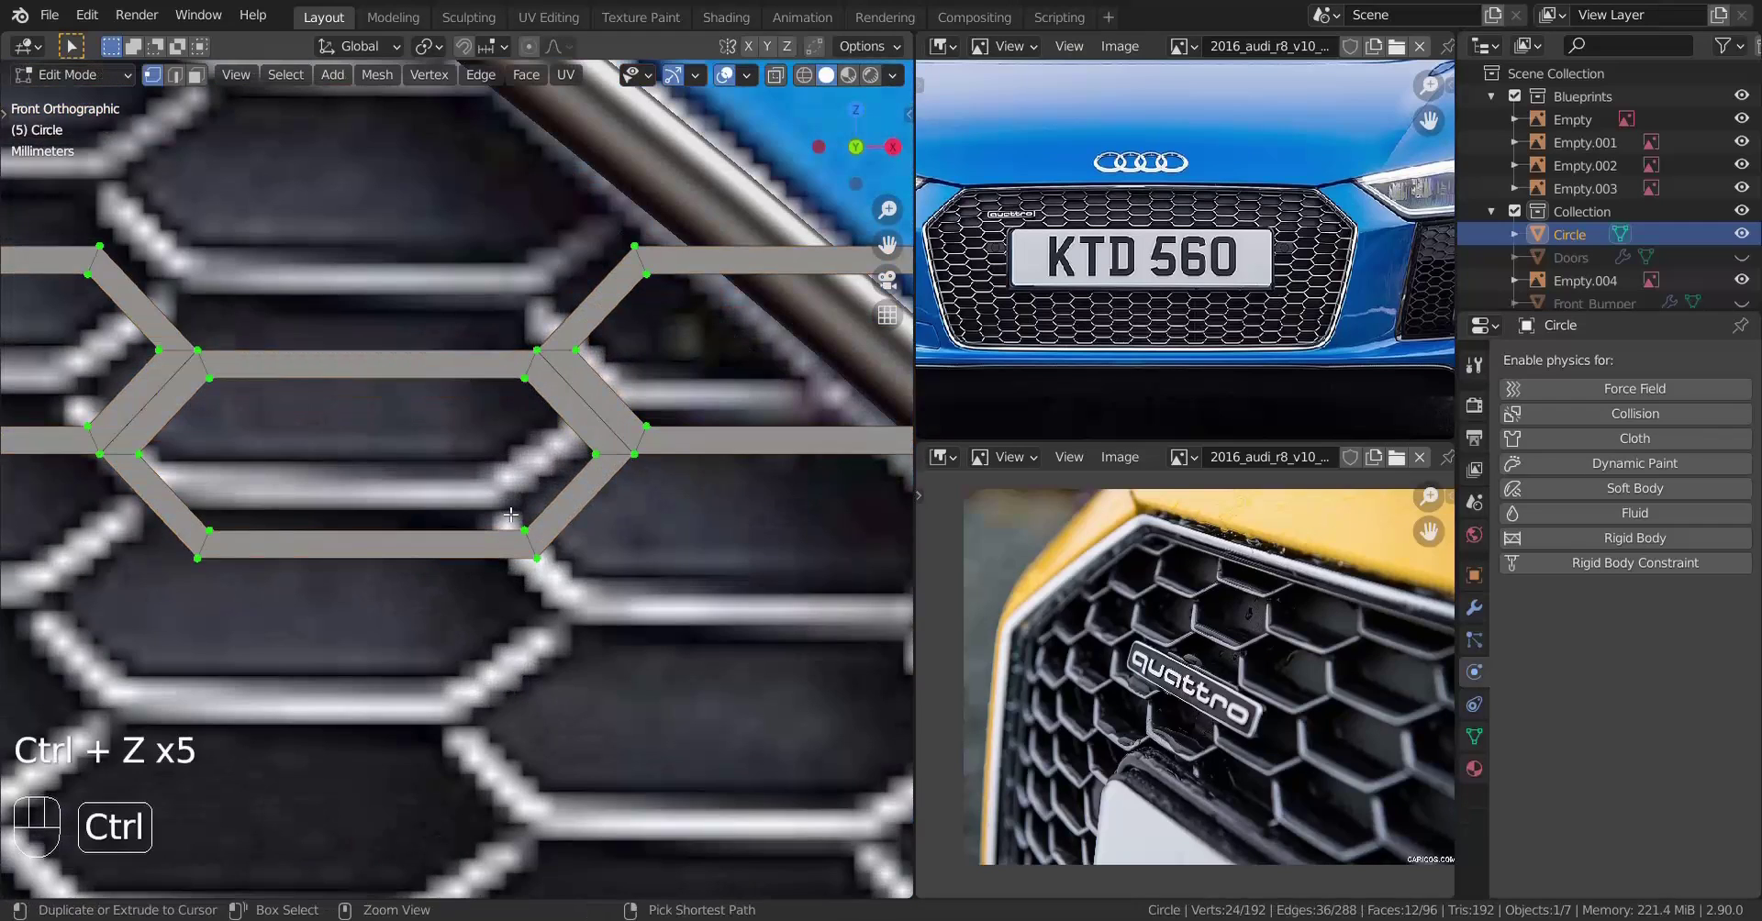
pyautogui.hotkey('ctrl', 'z')
pyautogui.hotkey('ctrl', 'z')
pyautogui.hotkey('ctrl', 'z')
# Duplicate the hexagon pair about 0.094 m in negative X so the copy's corner vertex meets the original's left corner exactly
pyautogui.scroll(8, 582, 393)
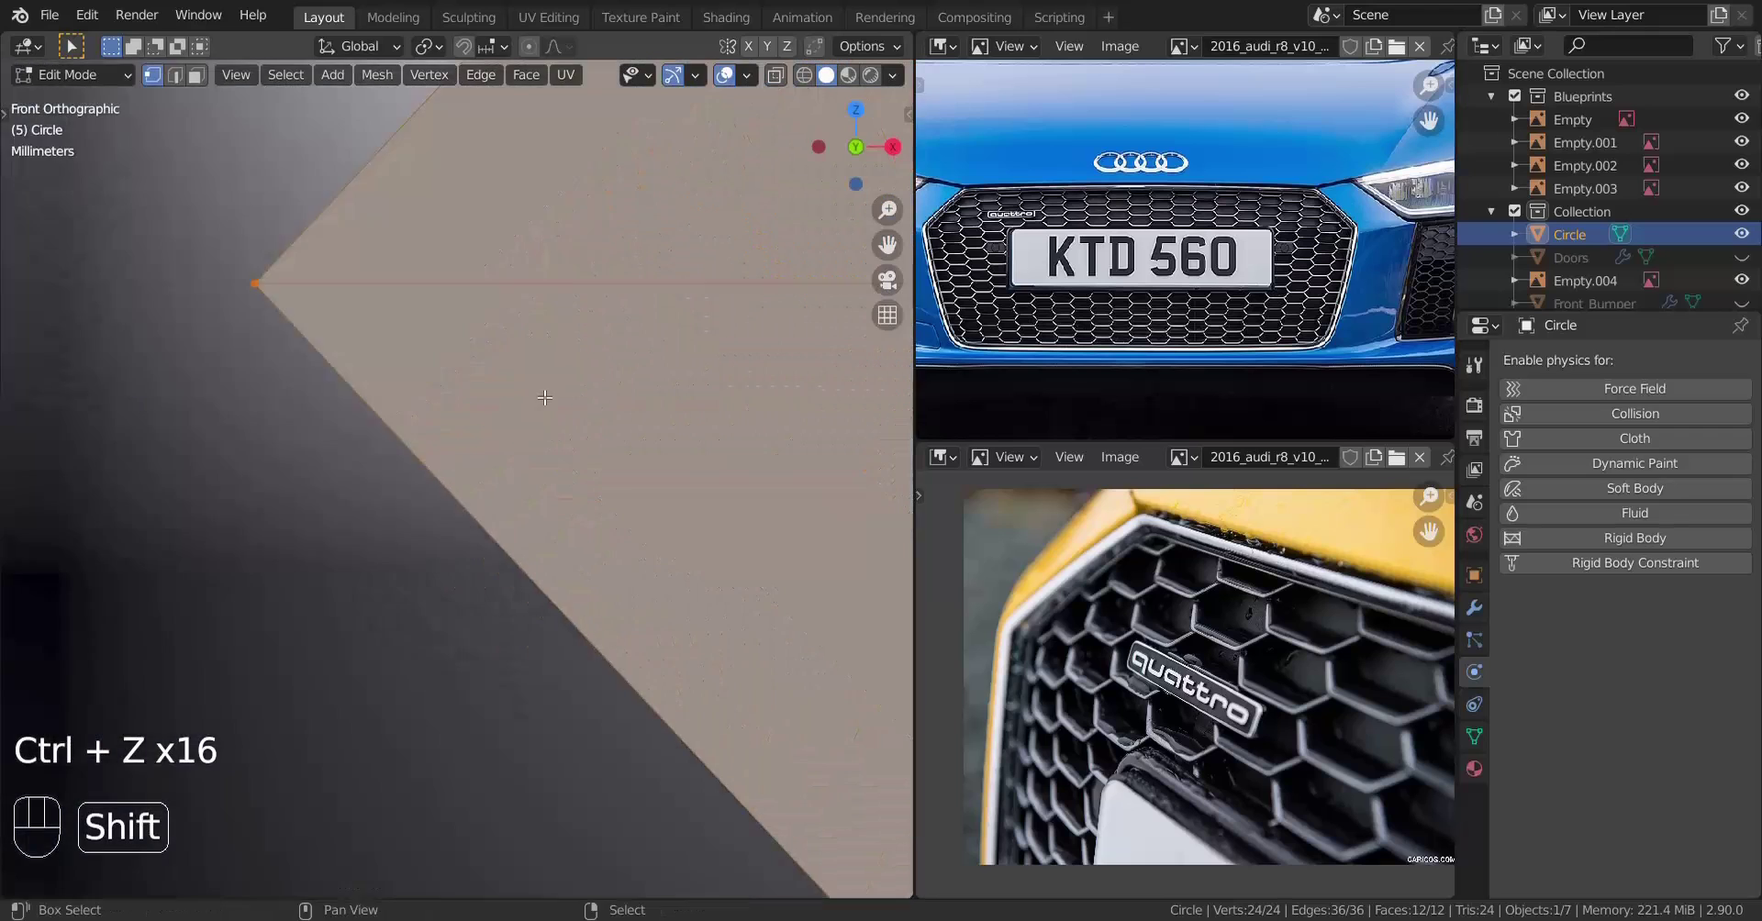
pyautogui.hotkey('shift', 'd')
pyautogui.press('x')
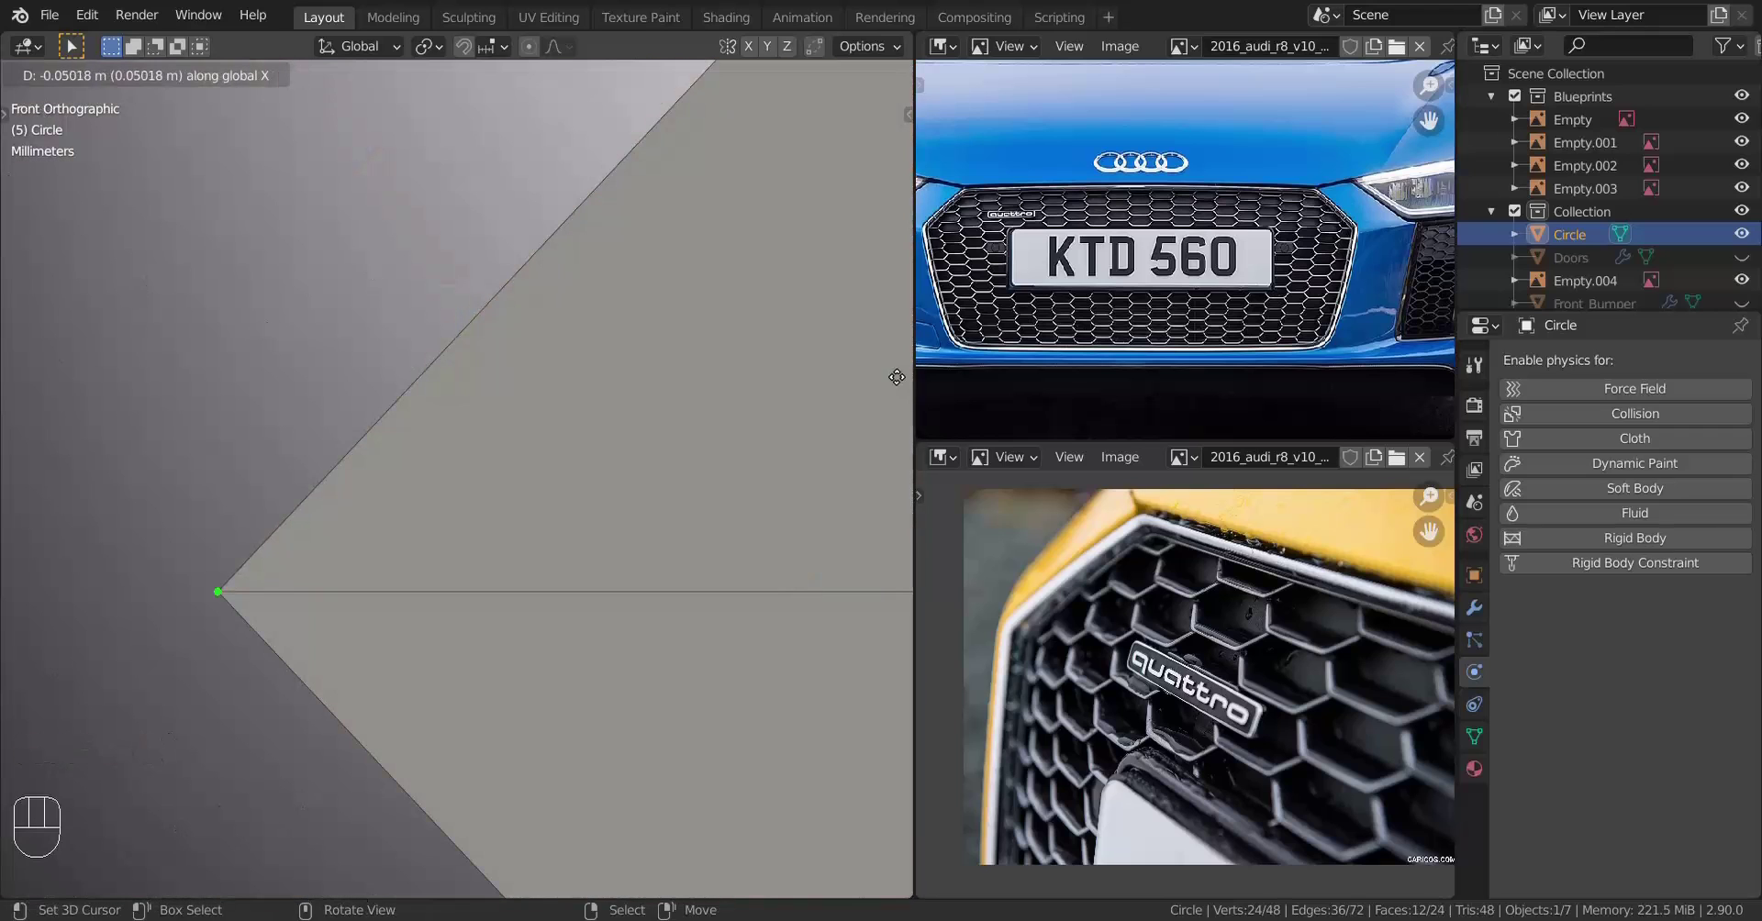
pyautogui.click(563, 599)
# Repeat the duplication until the hexagon row spans the full grille width, and return to Object Mode
pyautogui.hotkey('shift', 'r')
pyautogui.hotkey('shift', 'r')
pyautogui.hotkey('shift', 'r')
pyautogui.hotkey('shift', 'r')
pyautogui.hotkey('shift', 'r')
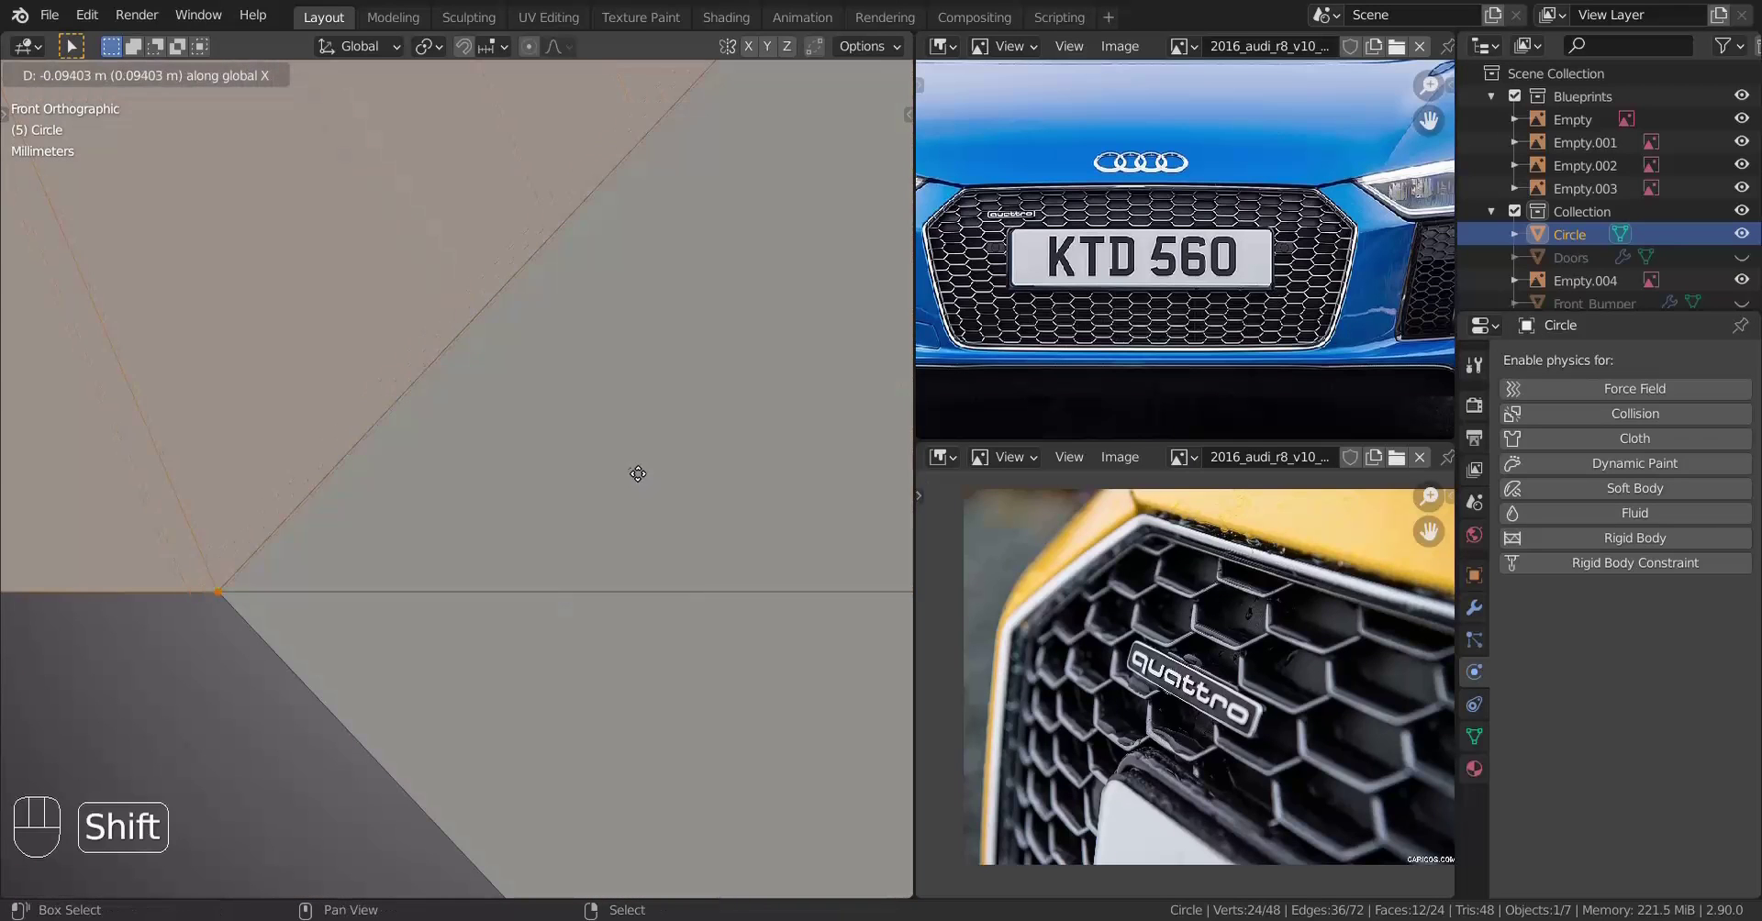
pyautogui.scroll(-10, 563, 599)
pyautogui.hotkey('shift', 'r')
pyautogui.hotkey('shift', 'r')
pyautogui.hotkey('shift', 'r')
pyautogui.hotkey('shift', 'r')
pyautogui.hotkey('shift', 'r')
pyautogui.hotkey('shift', 'r')
pyautogui.hotkey('shift', 'r')
pyautogui.press('Tab')
pyautogui.keyDown('shift'); pyautogui.moveTo(478, 613); pyautogui.dragTo(344, 604, button='middle'); pyautogui.keyUp('shift')
pyautogui.scroll(4, 344, 604)
pyautogui.scroll(-3, 351, 577)
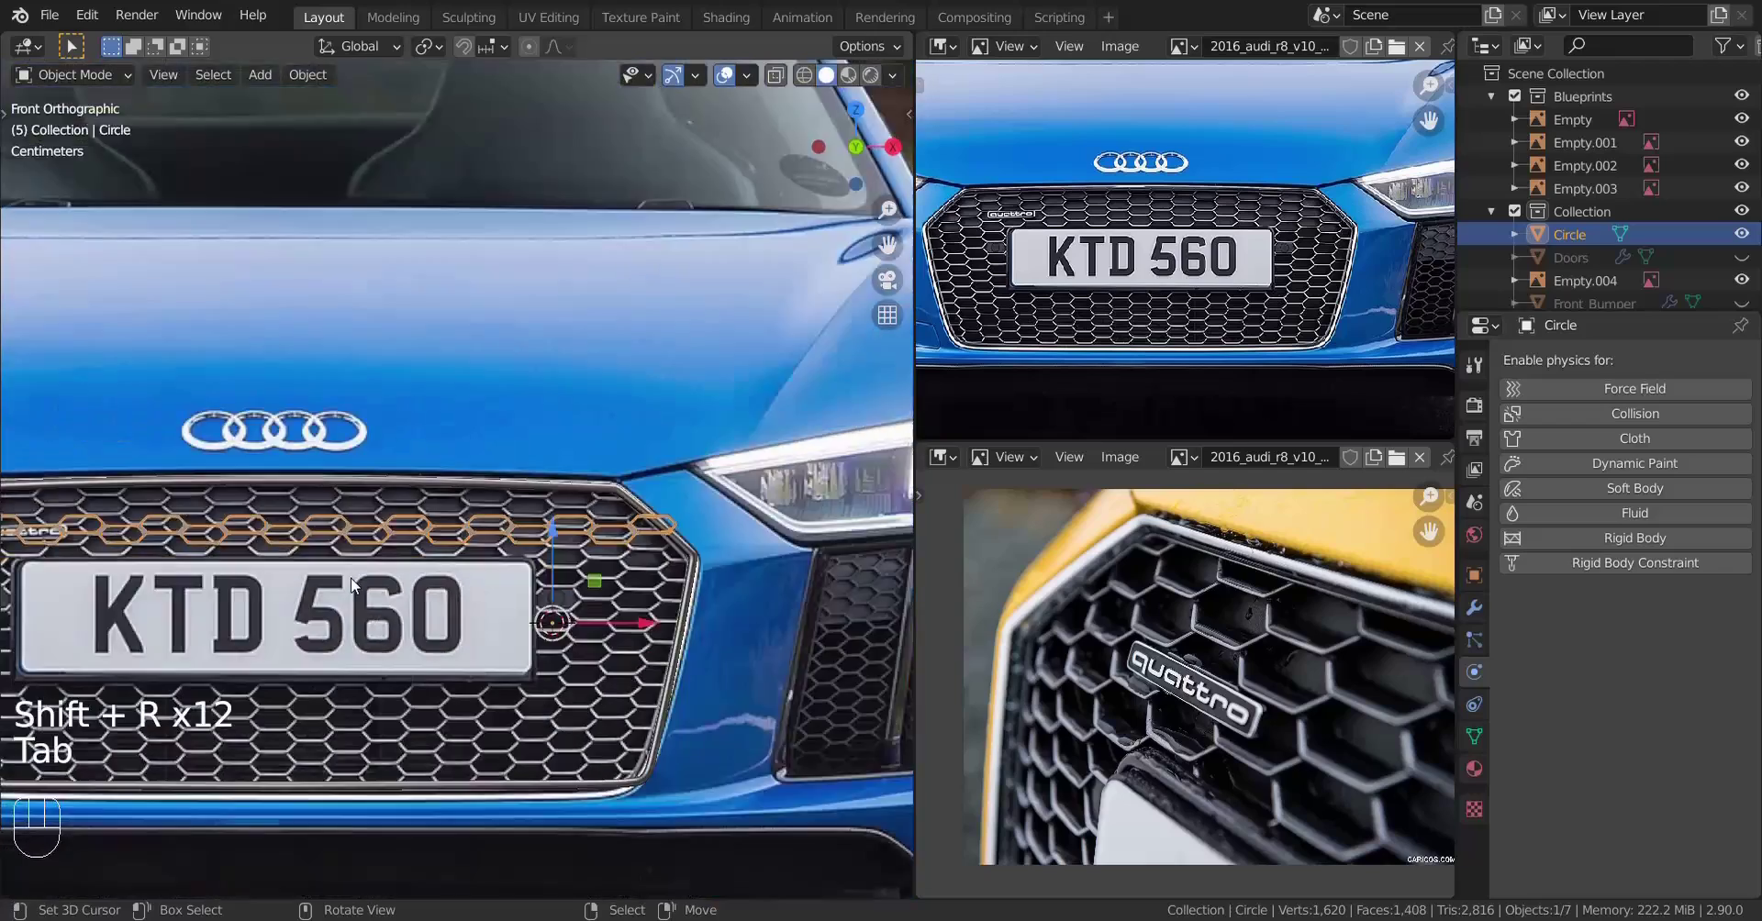
# Select the entire hexagon row in Edit Mode and move it up about 0.033 m along Z to the grille's top edge
pyautogui.scroll(3, 487, 586)
pyautogui.scroll(3, 189, 543)
pyautogui.keyDown('shift'); pyautogui.moveTo(486, 586); pyautogui.dragTo(448, 552, button='middle'); pyautogui.keyUp('shift')
pyautogui.press('Tab')
pyautogui.press('a')
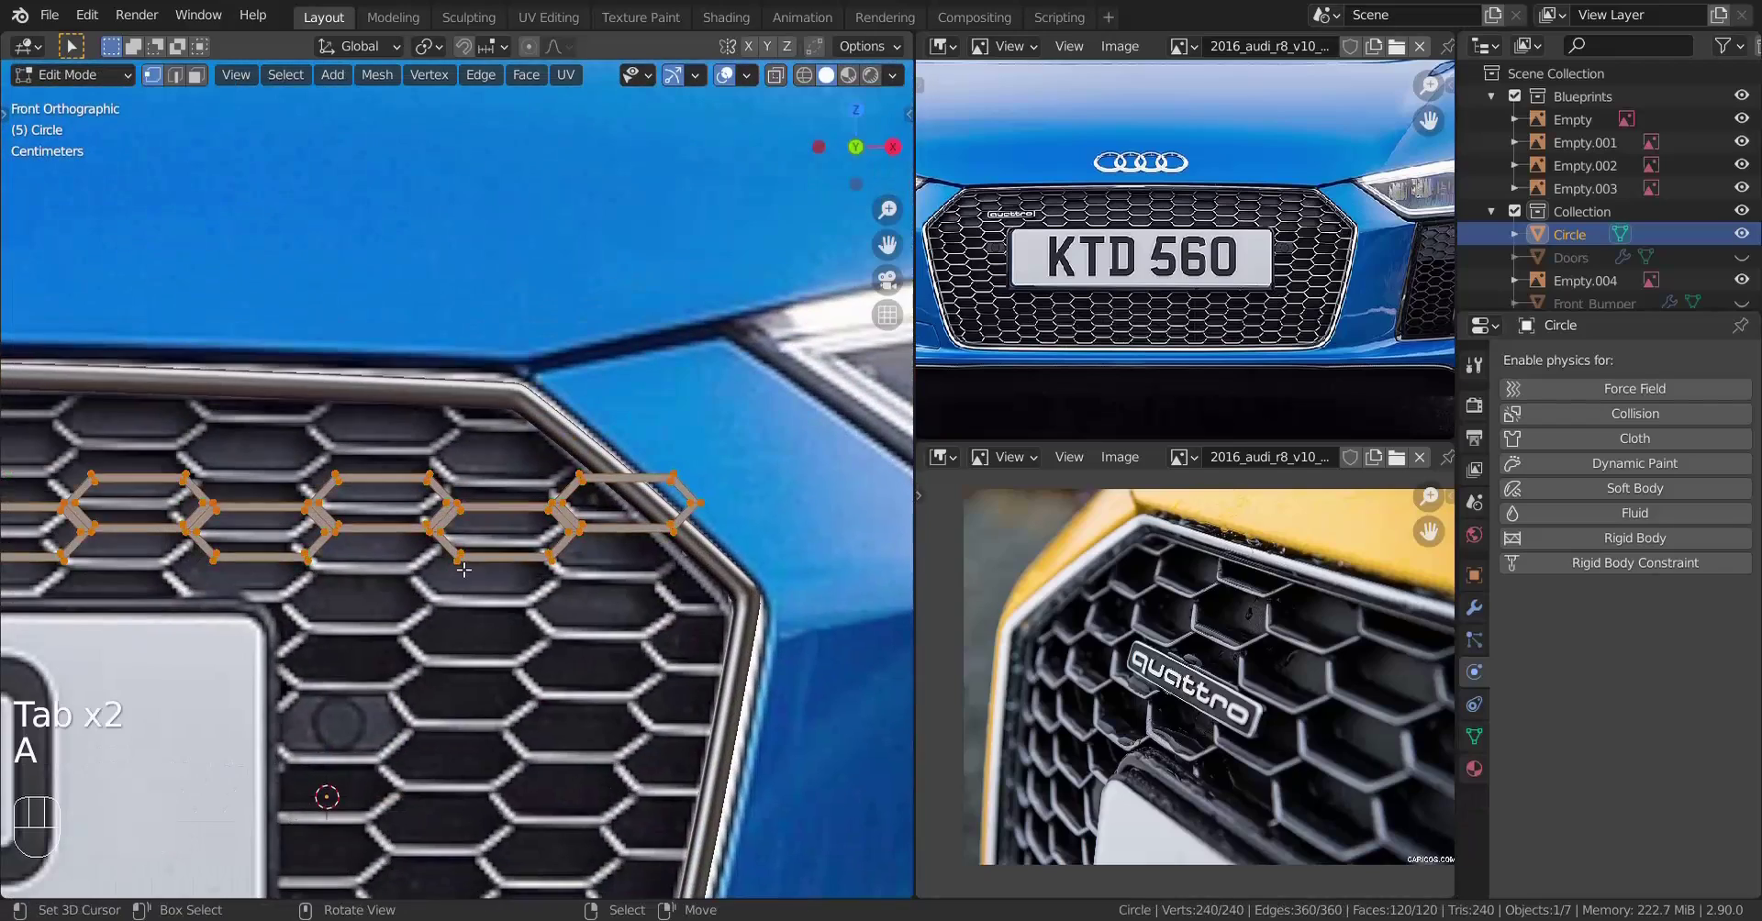
pyautogui.scroll(-4, 448, 552)
pyautogui.keyDown('shift'); pyautogui.moveTo(386, 620); pyautogui.dragTo(474, 616, button='middle'); pyautogui.keyUp('shift')
pyautogui.scroll(3, 474, 616)
pyautogui.scroll(2, 474, 616)
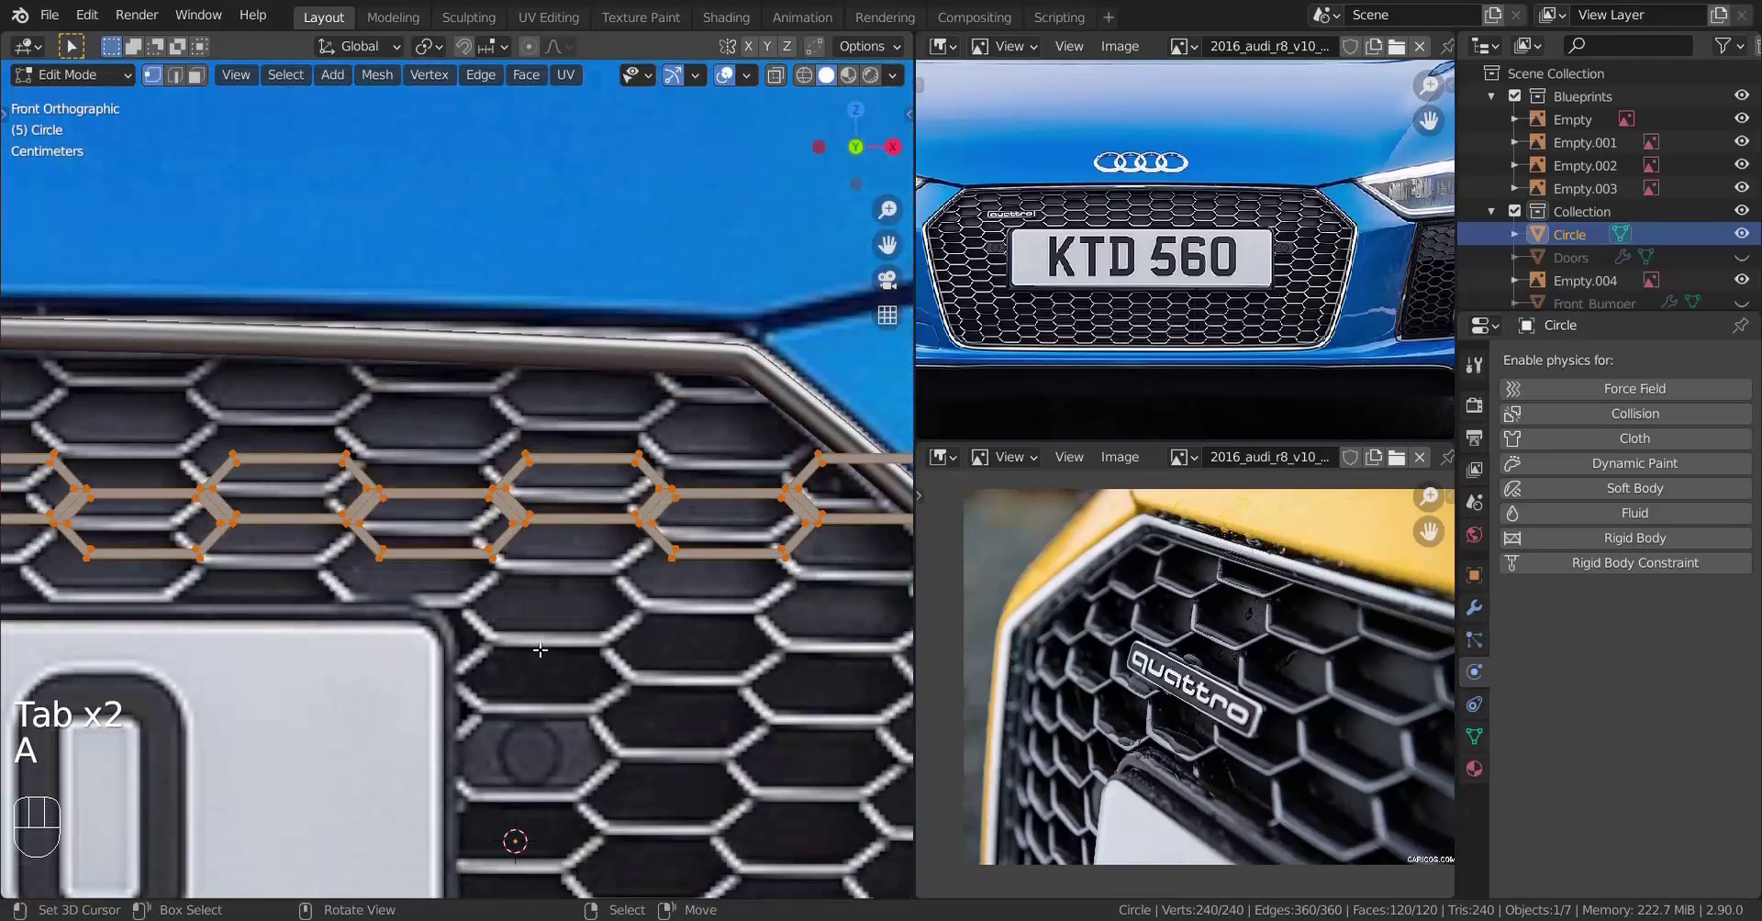
pyautogui.press('g')
pyautogui.press('z')
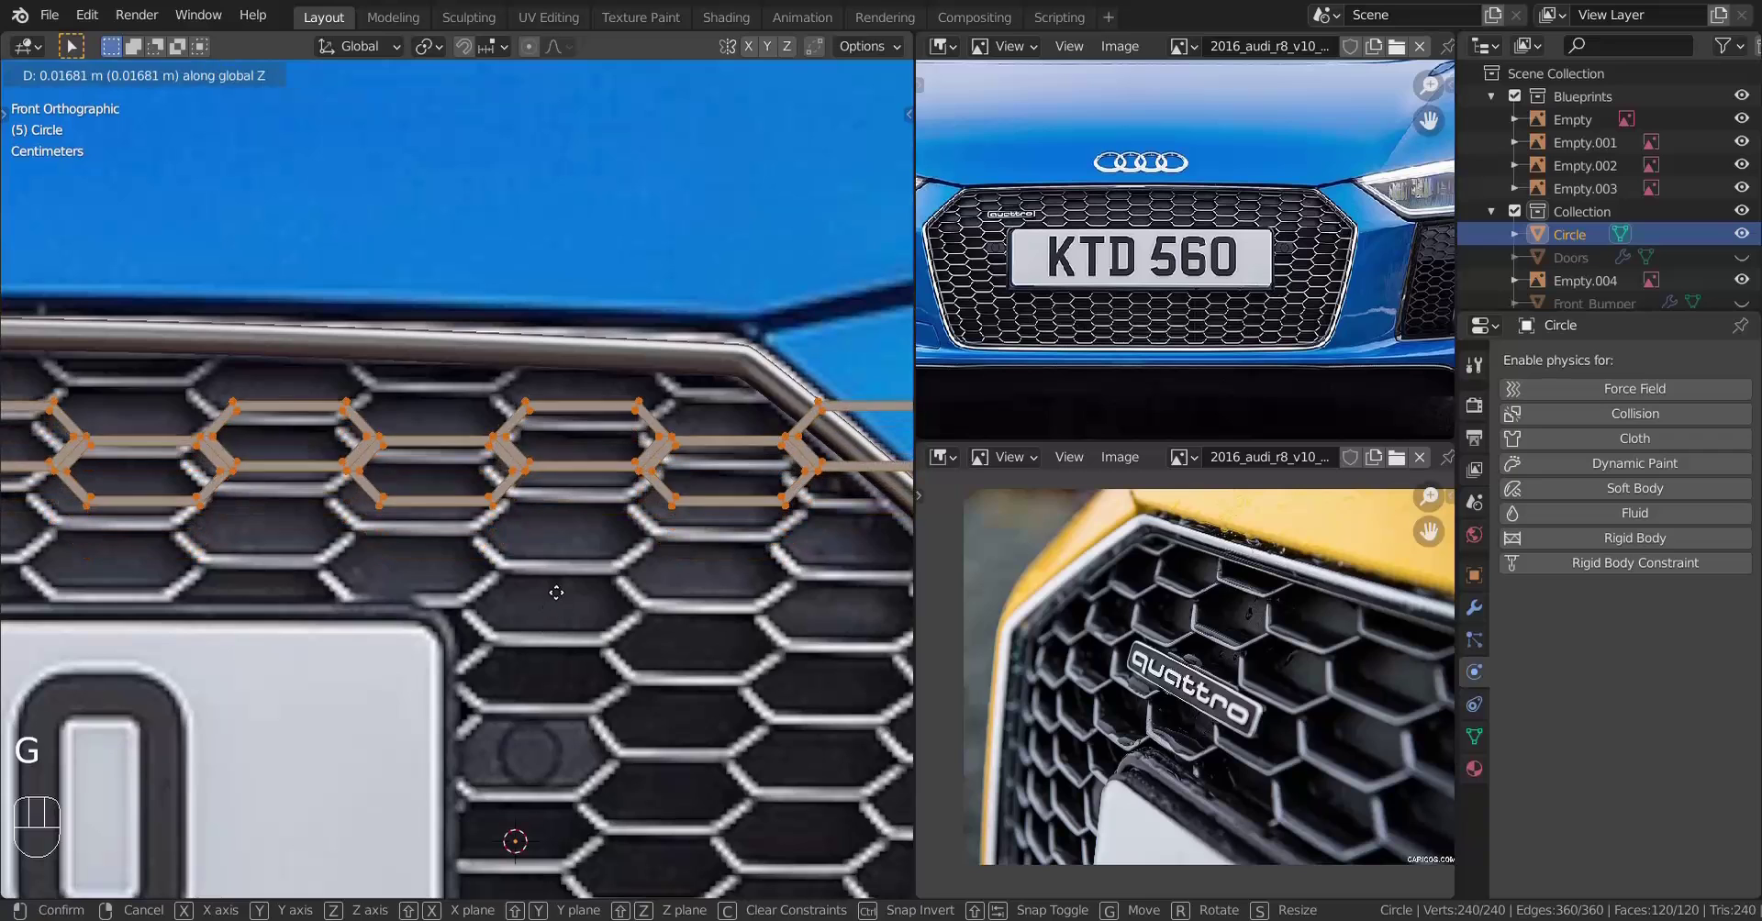
pyautogui.press('shift')
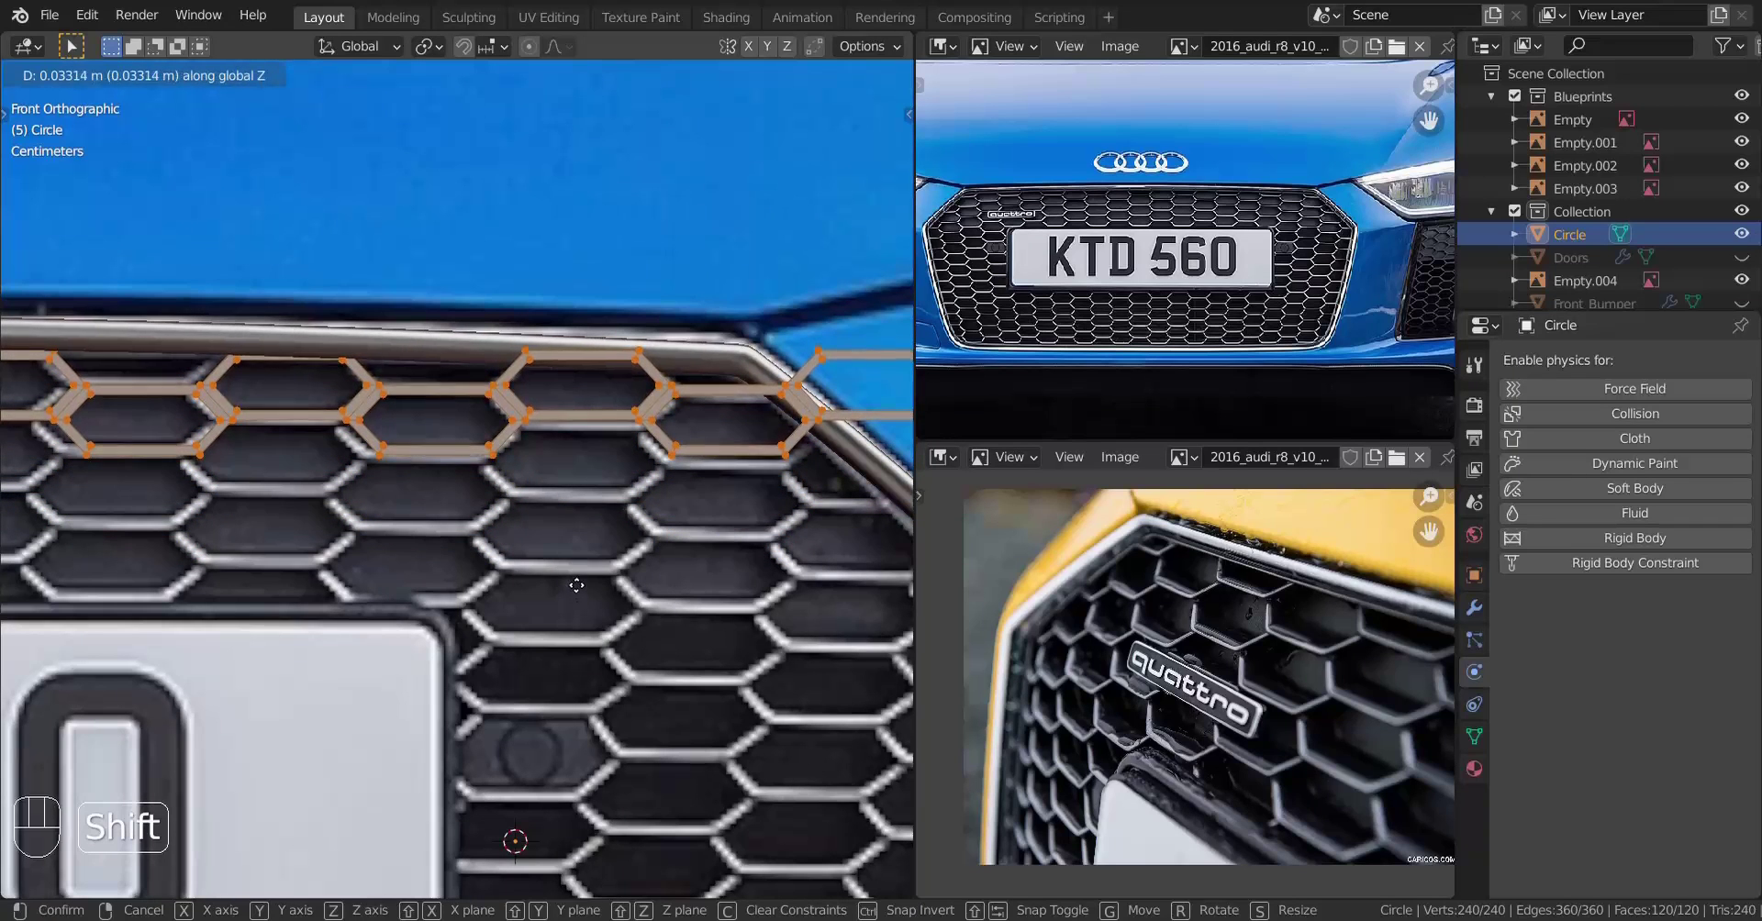
pyautogui.click(575, 575)
# Nudge the whole row up about 0.004 m along Z so its upper cells tuck under the grille's top frame
pyautogui.scroll(-4, 473, 594)
pyautogui.scroll(8, 474, 595)
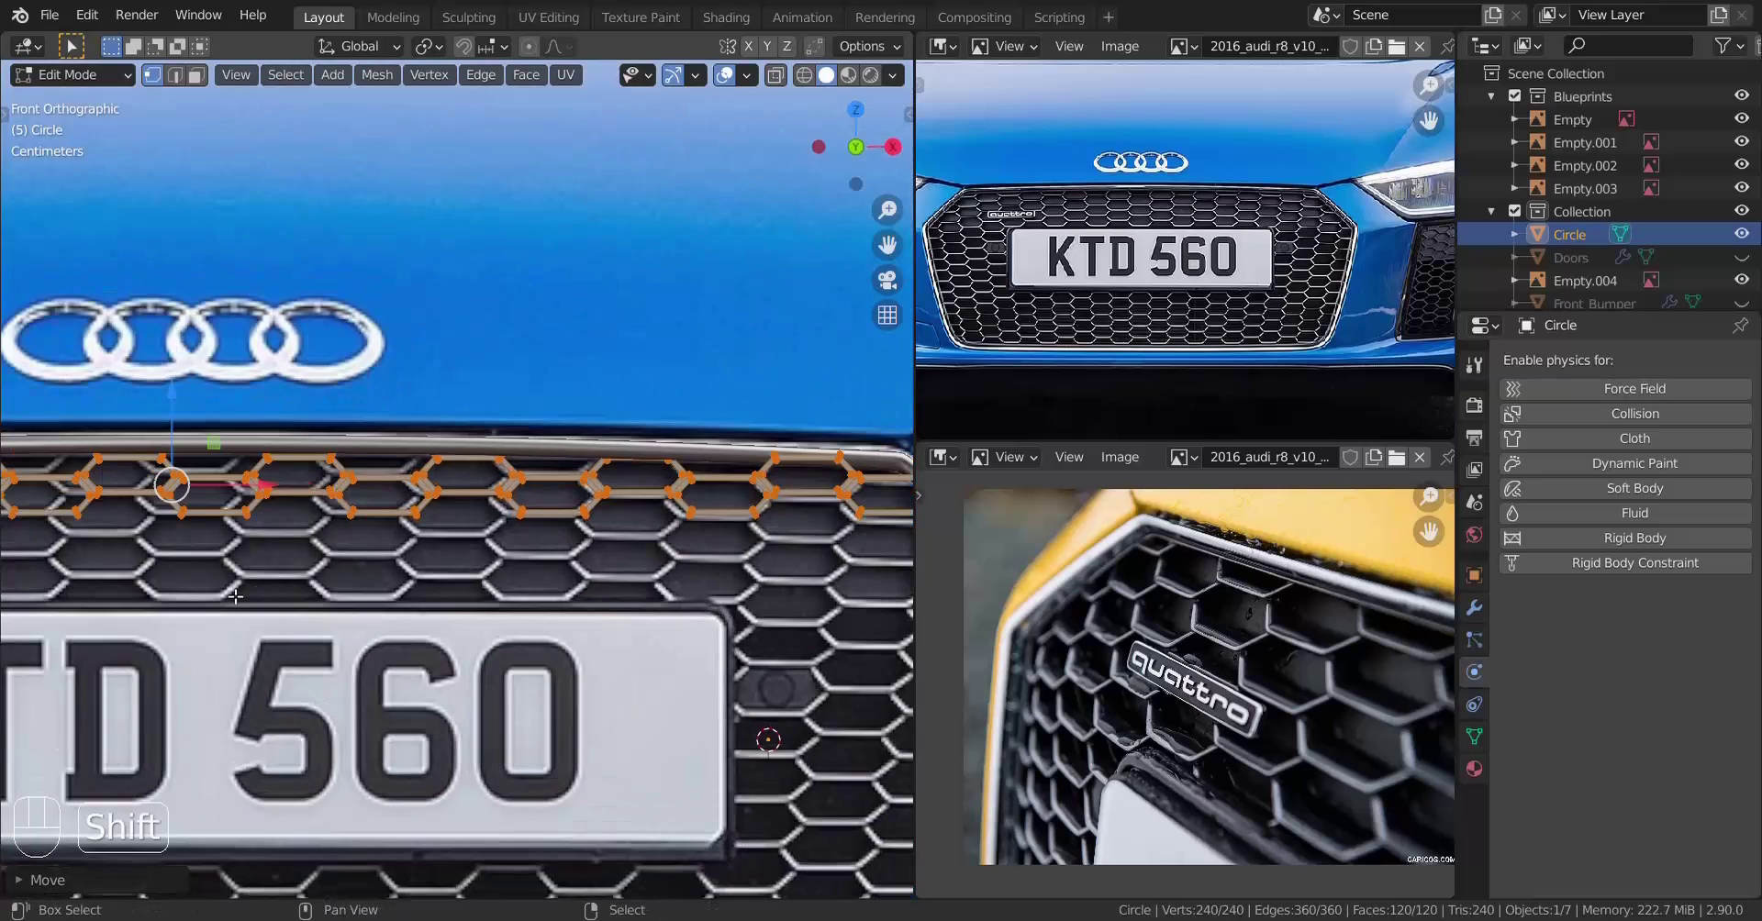
pyautogui.scroll(1, 506, 583)
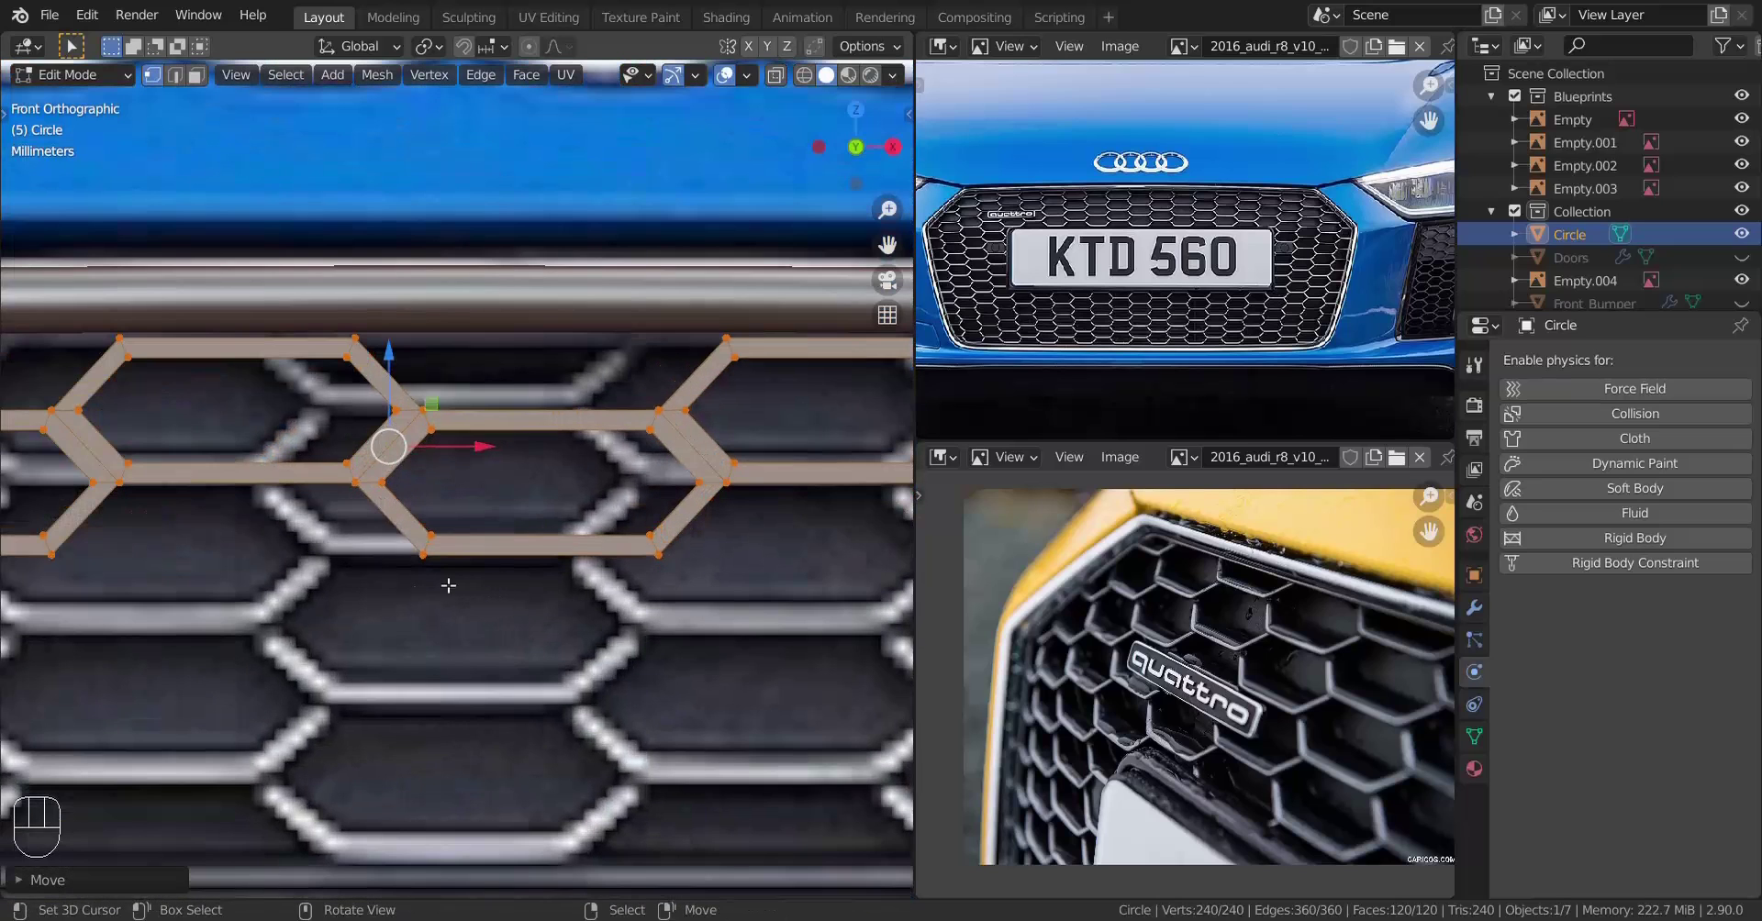
pyautogui.keyDown('shift'); pyautogui.moveTo(317, 612); pyautogui.dragTo(333, 610, button='middle'); pyautogui.keyUp('shift')
pyautogui.press('g')
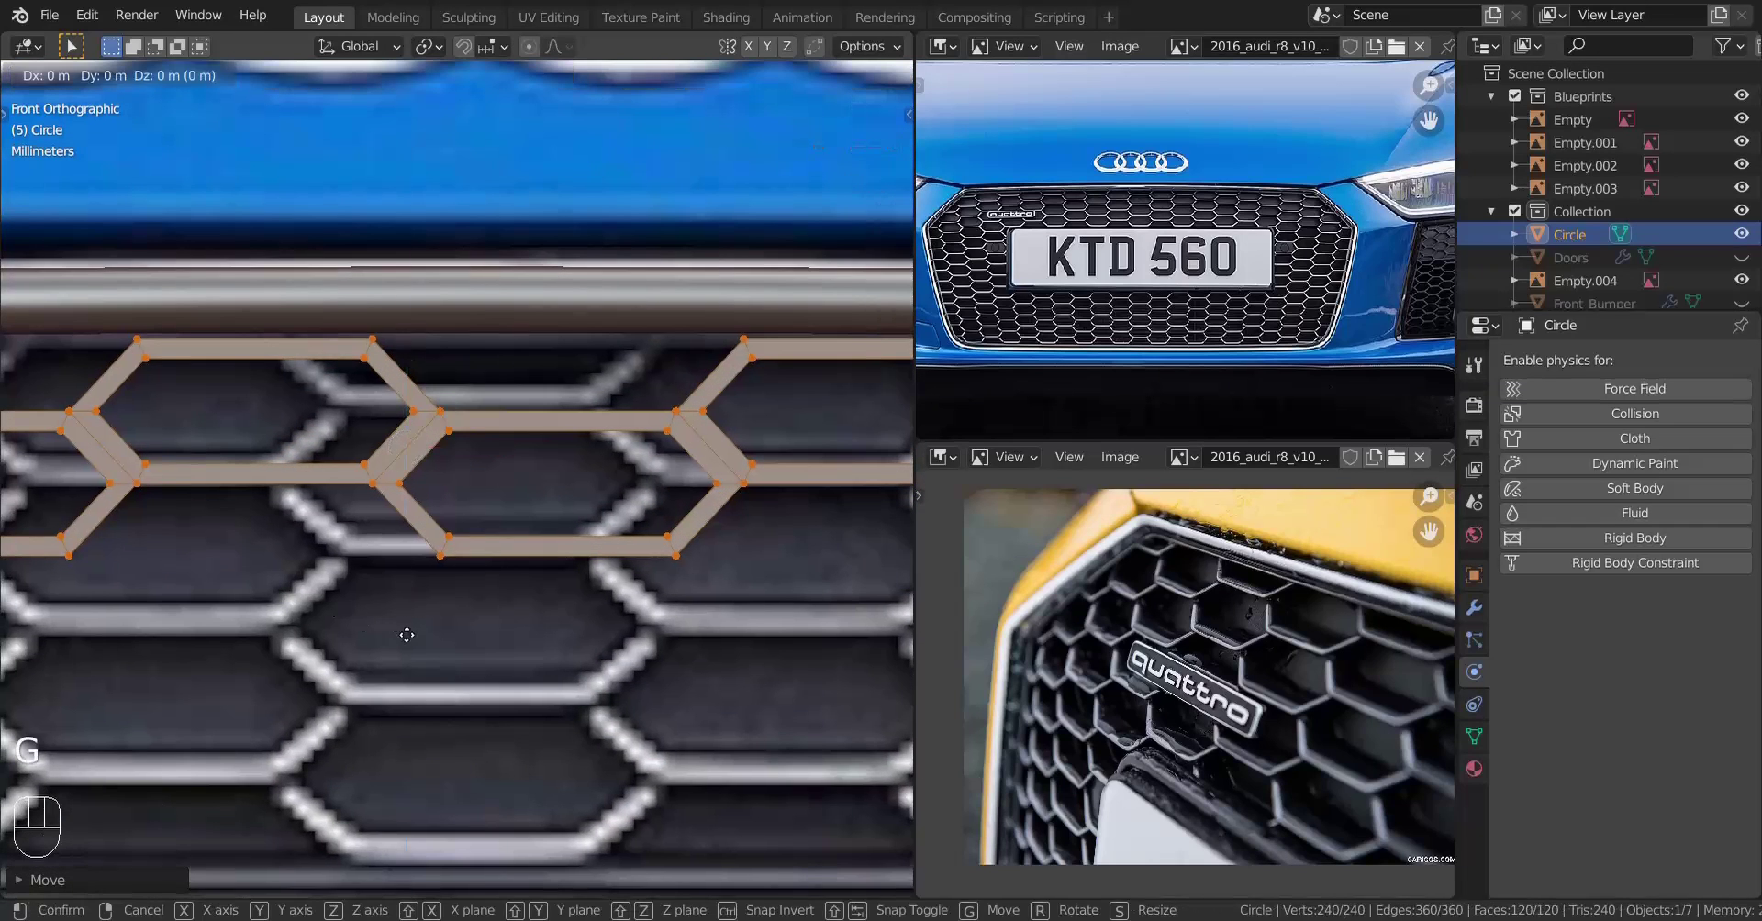
pyautogui.press('z')
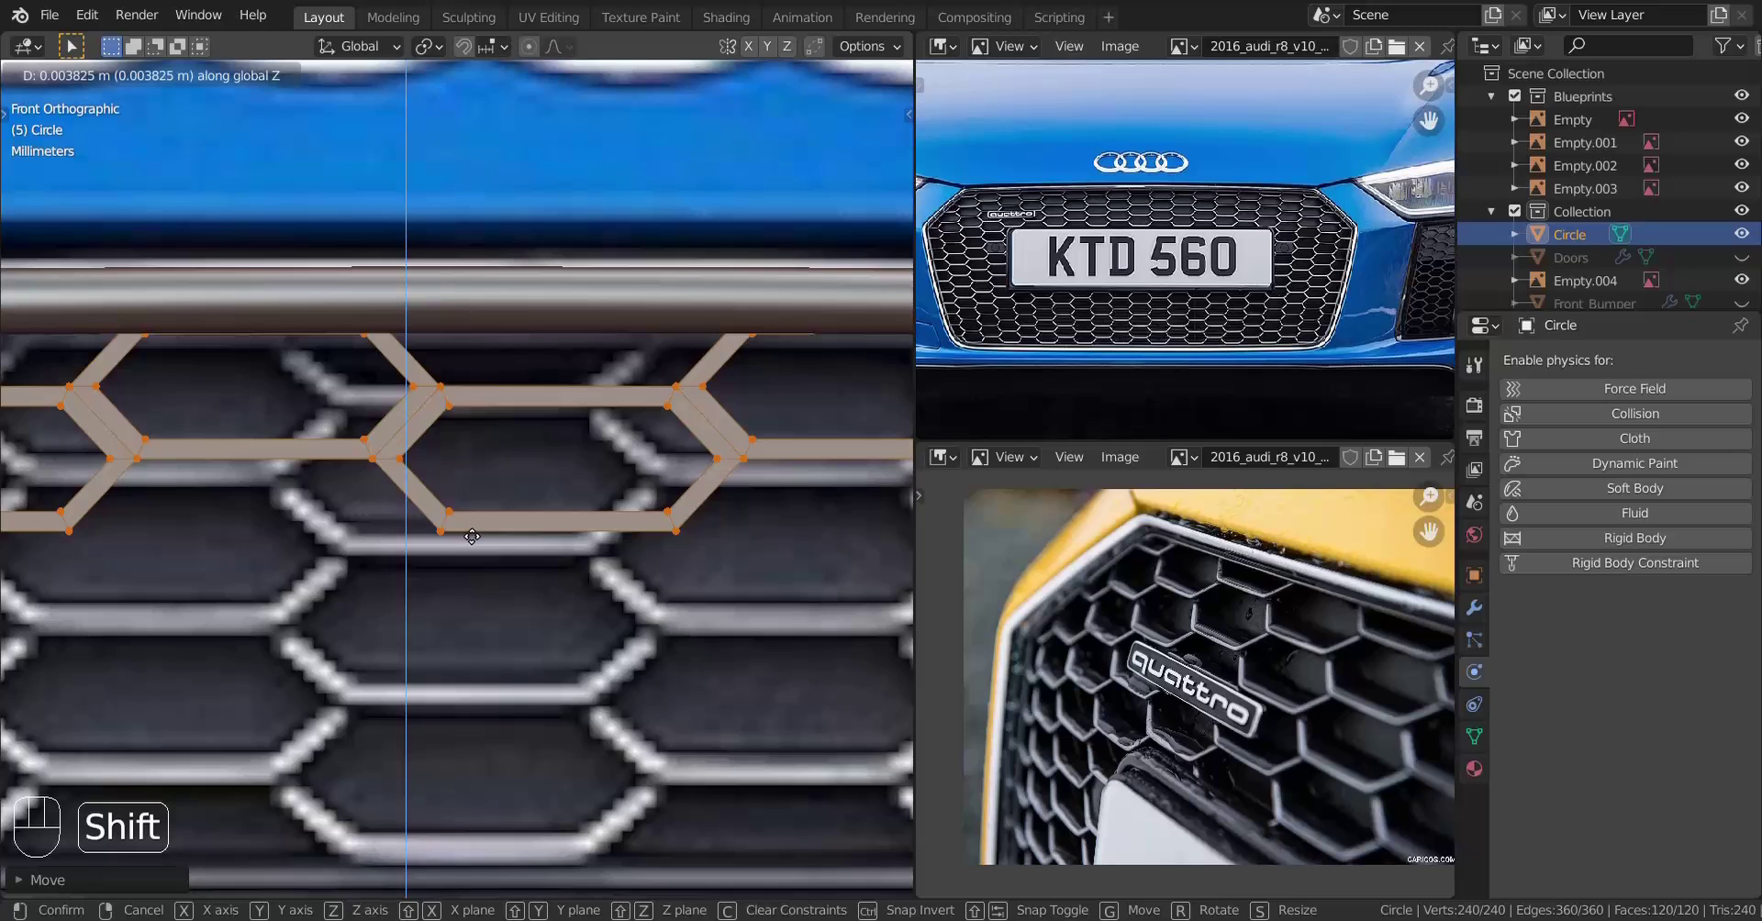
pyautogui.click(470, 534)
pyautogui.scroll(-8, 459, 536)
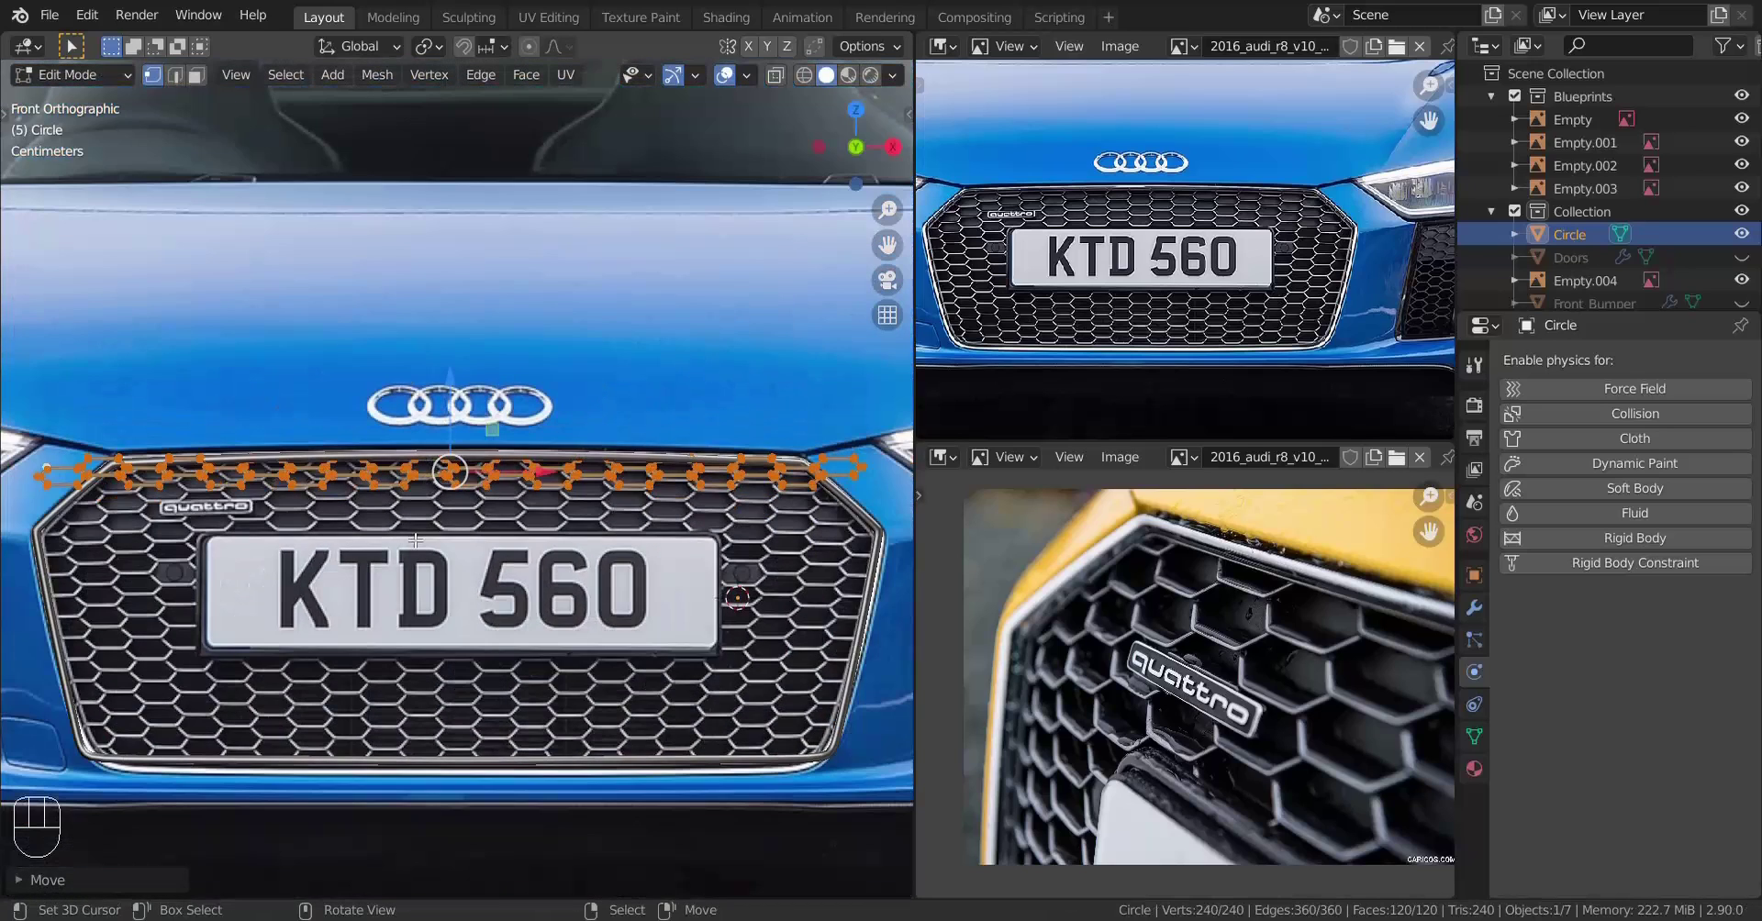
# Try duplicating the whole row about 0.022 m down along Z, with its corner vertex on the original row's lower corner
pyautogui.scroll(6, 416, 541)
pyautogui.scroll(6, 591, 493)
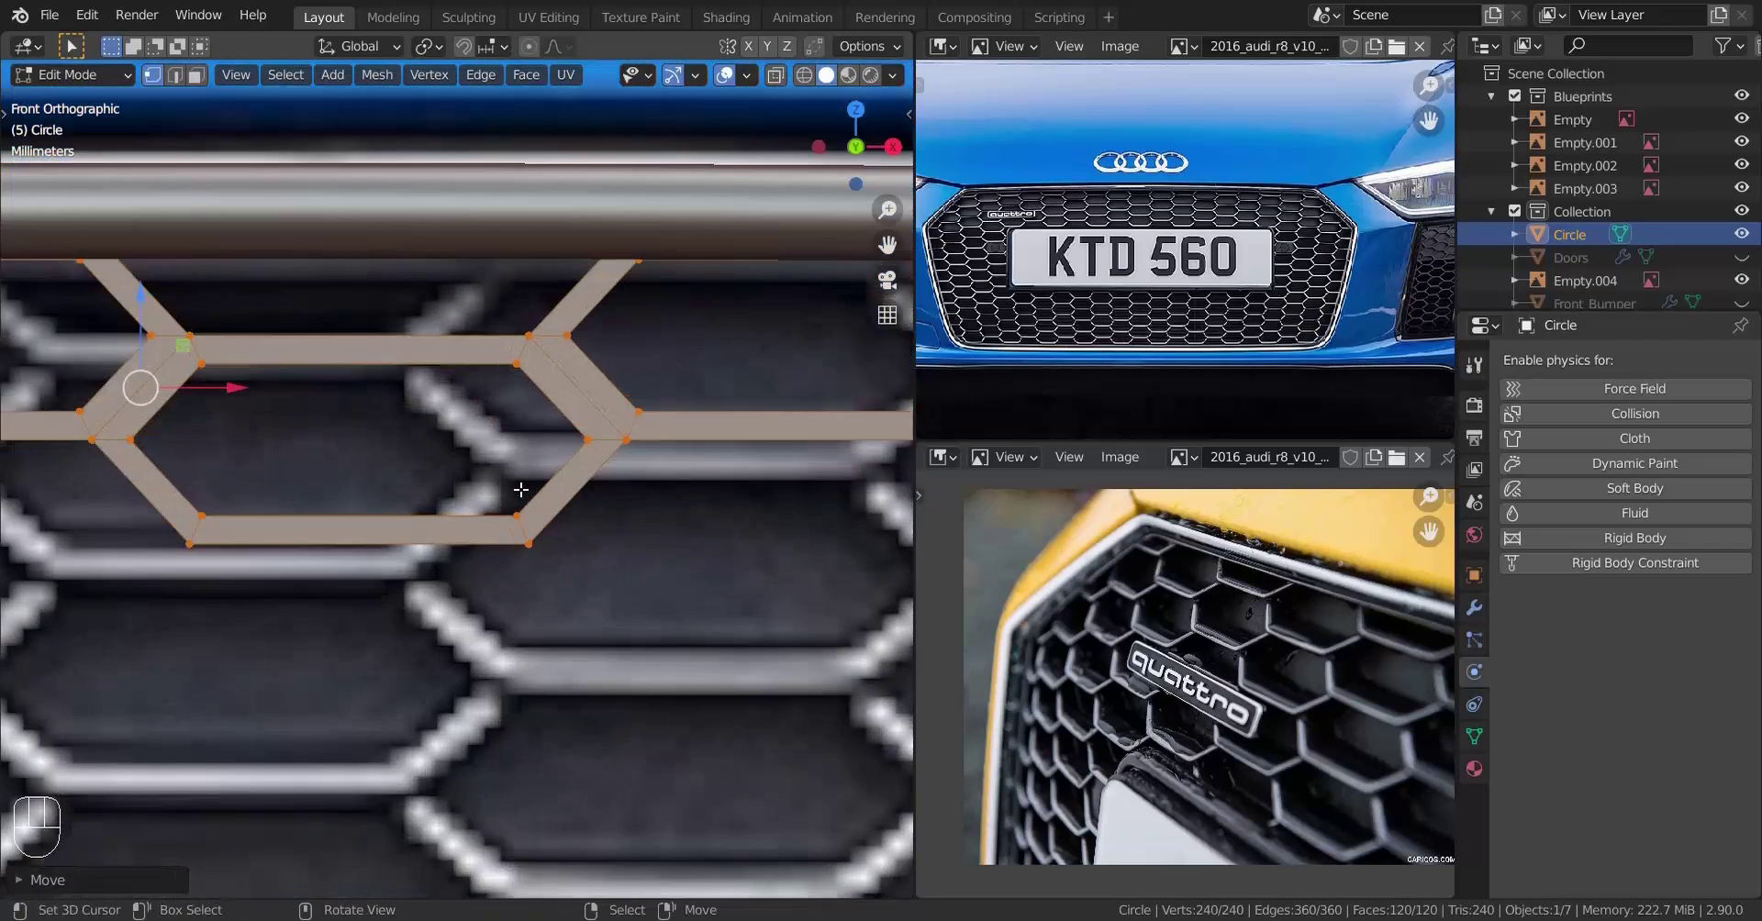
pyautogui.scroll(-4, 550, 509)
pyautogui.scroll(7, 562, 527)
pyautogui.keyDown('shift'); pyautogui.moveTo(562, 527); pyautogui.dragTo(468, 474, button='middle'); pyautogui.keyUp('shift')
pyautogui.scroll(3, 467, 474)
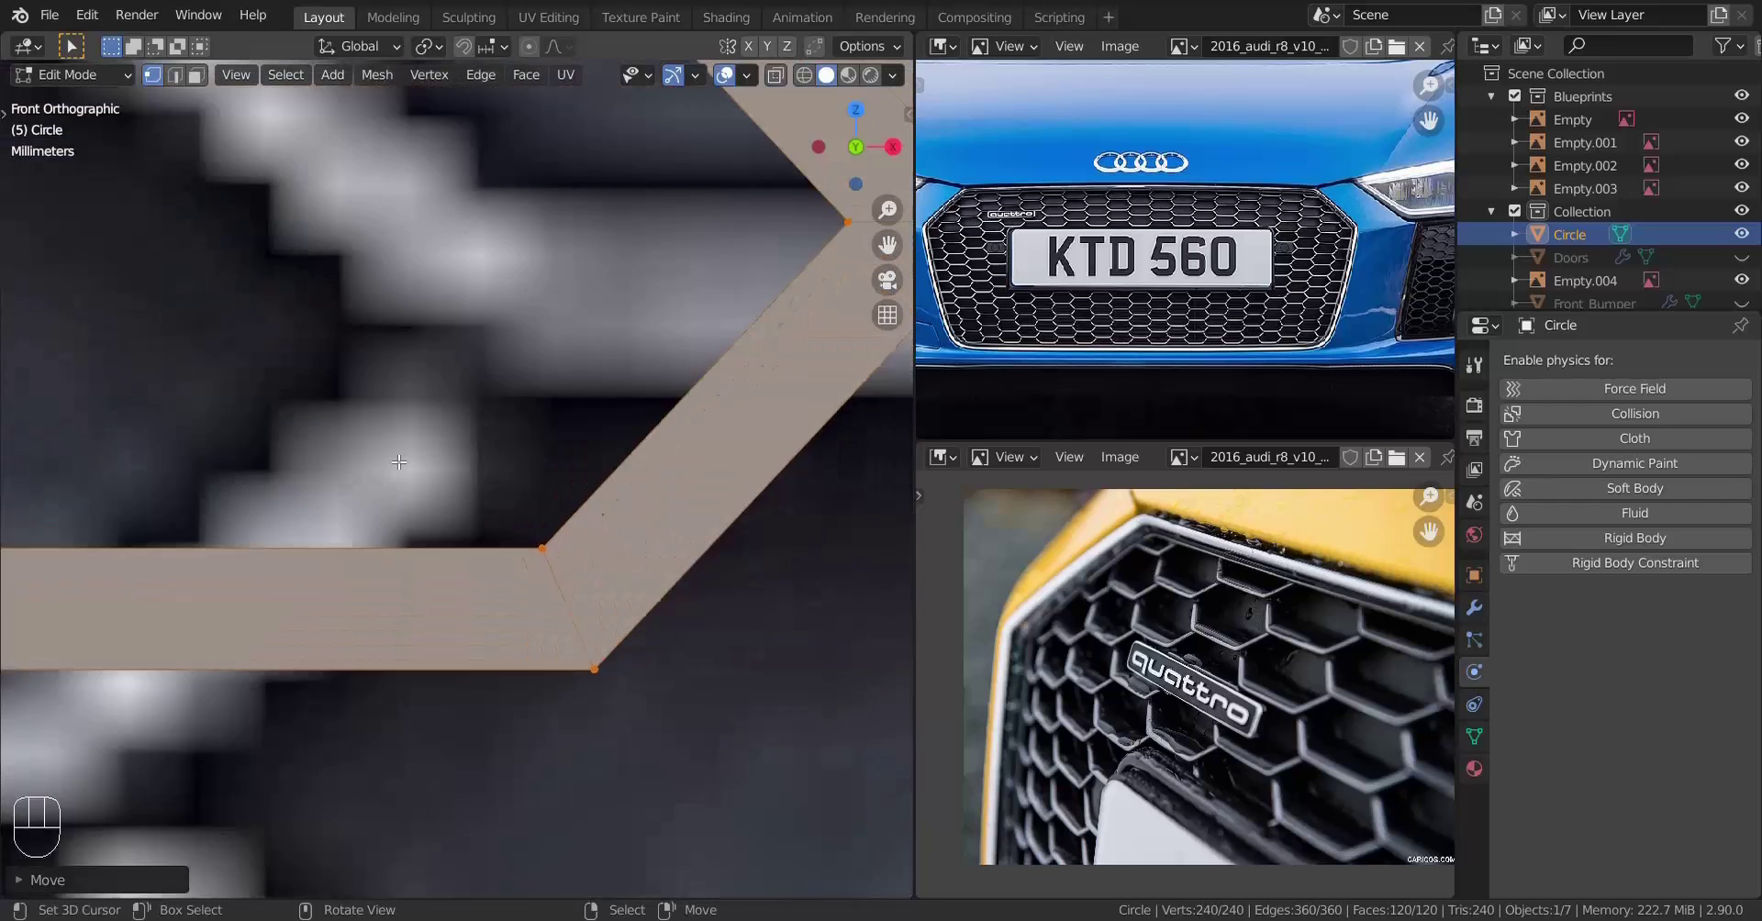
pyautogui.scroll(1, 542, 560)
pyautogui.keyDown('shift'); pyautogui.moveTo(541, 559); pyautogui.dragTo(357, 290, button='middle'); pyautogui.keyUp('shift')
pyautogui.scroll(6, 425, 527)
pyautogui.scroll(7, 495, 499)
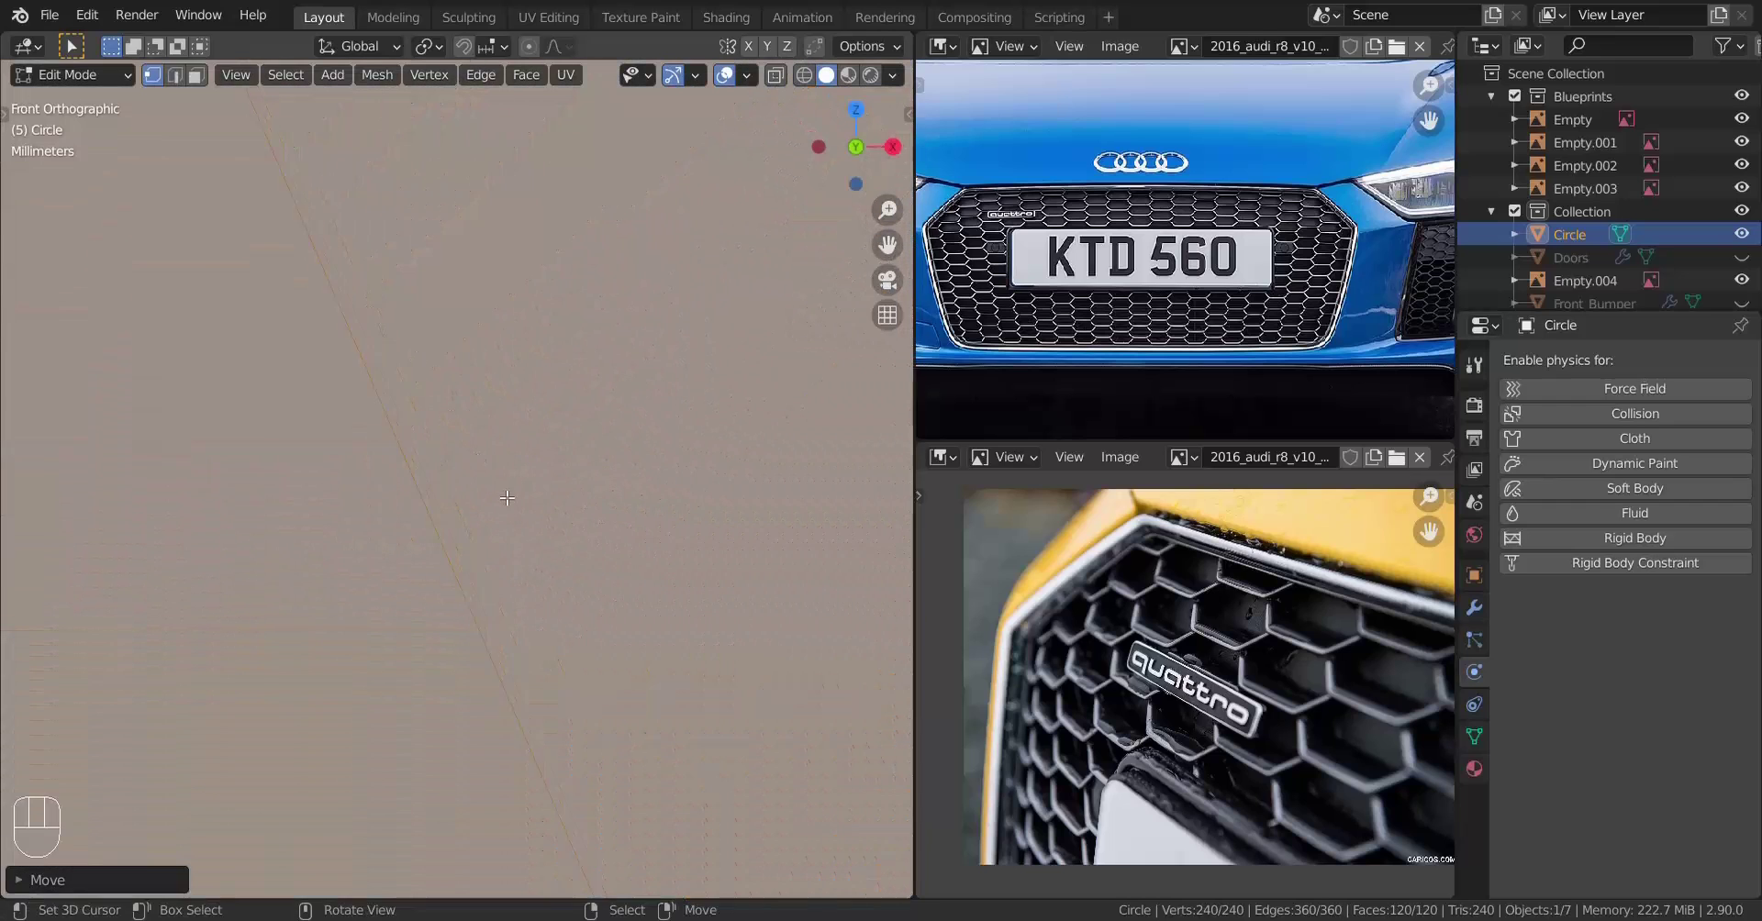
pyautogui.scroll(-9, 496, 498)
pyautogui.keyDown('shift'); pyautogui.moveTo(507, 600); pyautogui.dragTo(422, 372, button='middle'); pyautogui.keyUp('shift')
pyautogui.scroll(5, 421, 373)
pyautogui.keyDown('shift'); pyautogui.moveTo(445, 441); pyautogui.dragTo(453, 480, button='middle'); pyautogui.keyUp('shift')
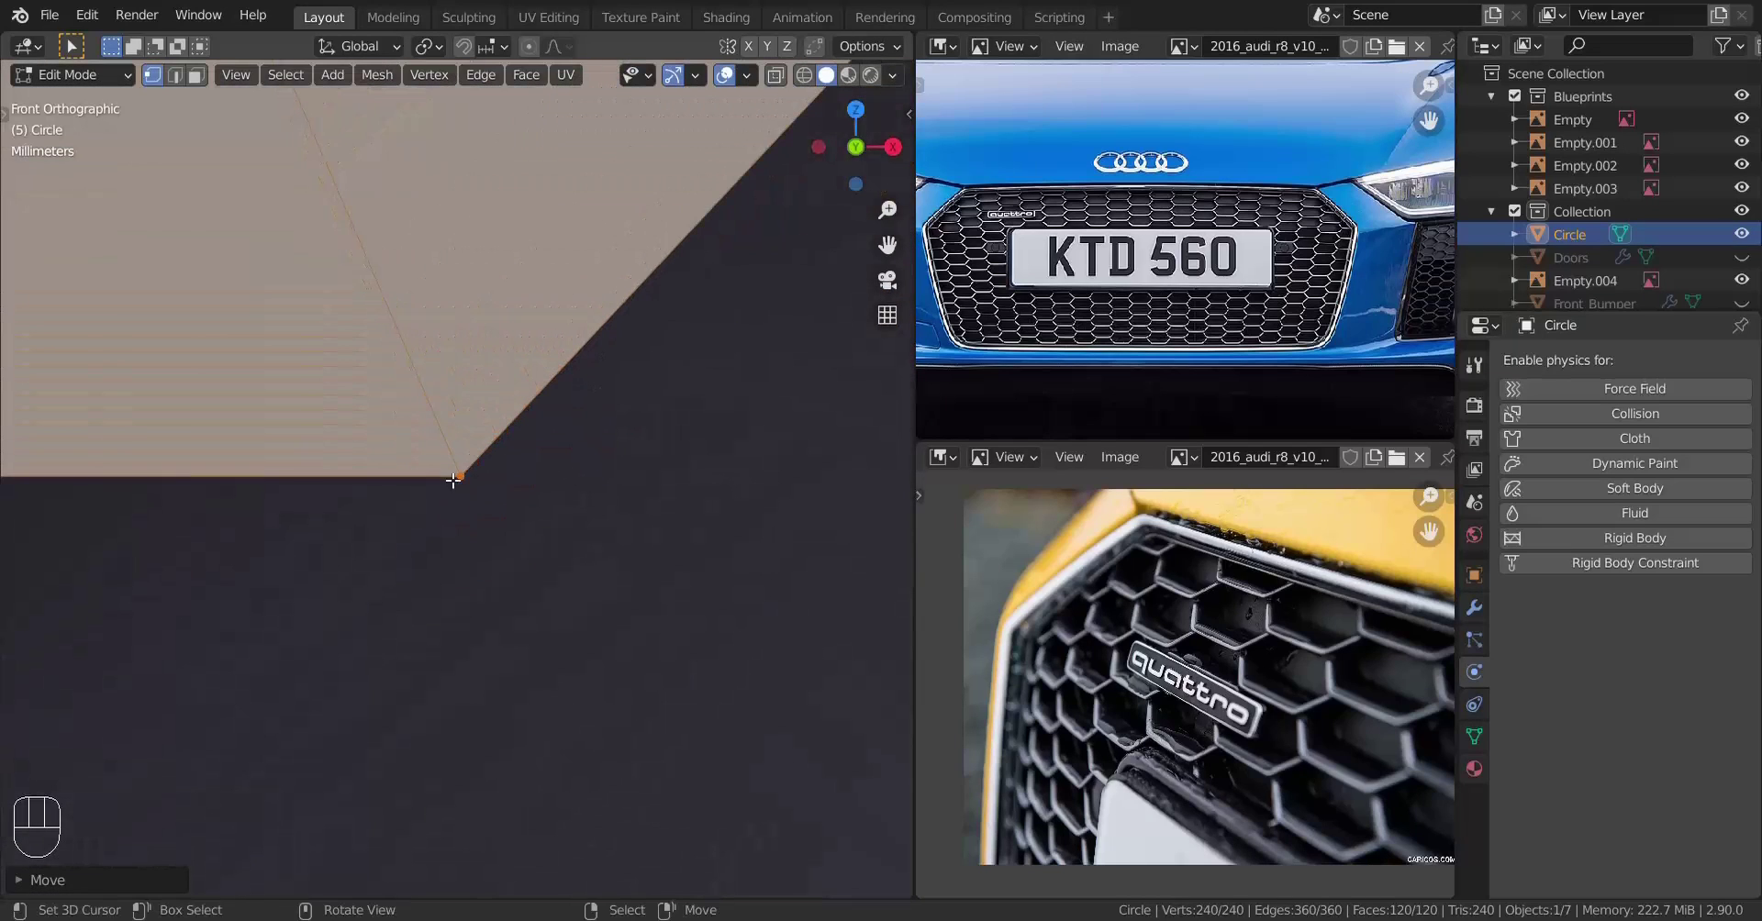
pyautogui.press('shift')
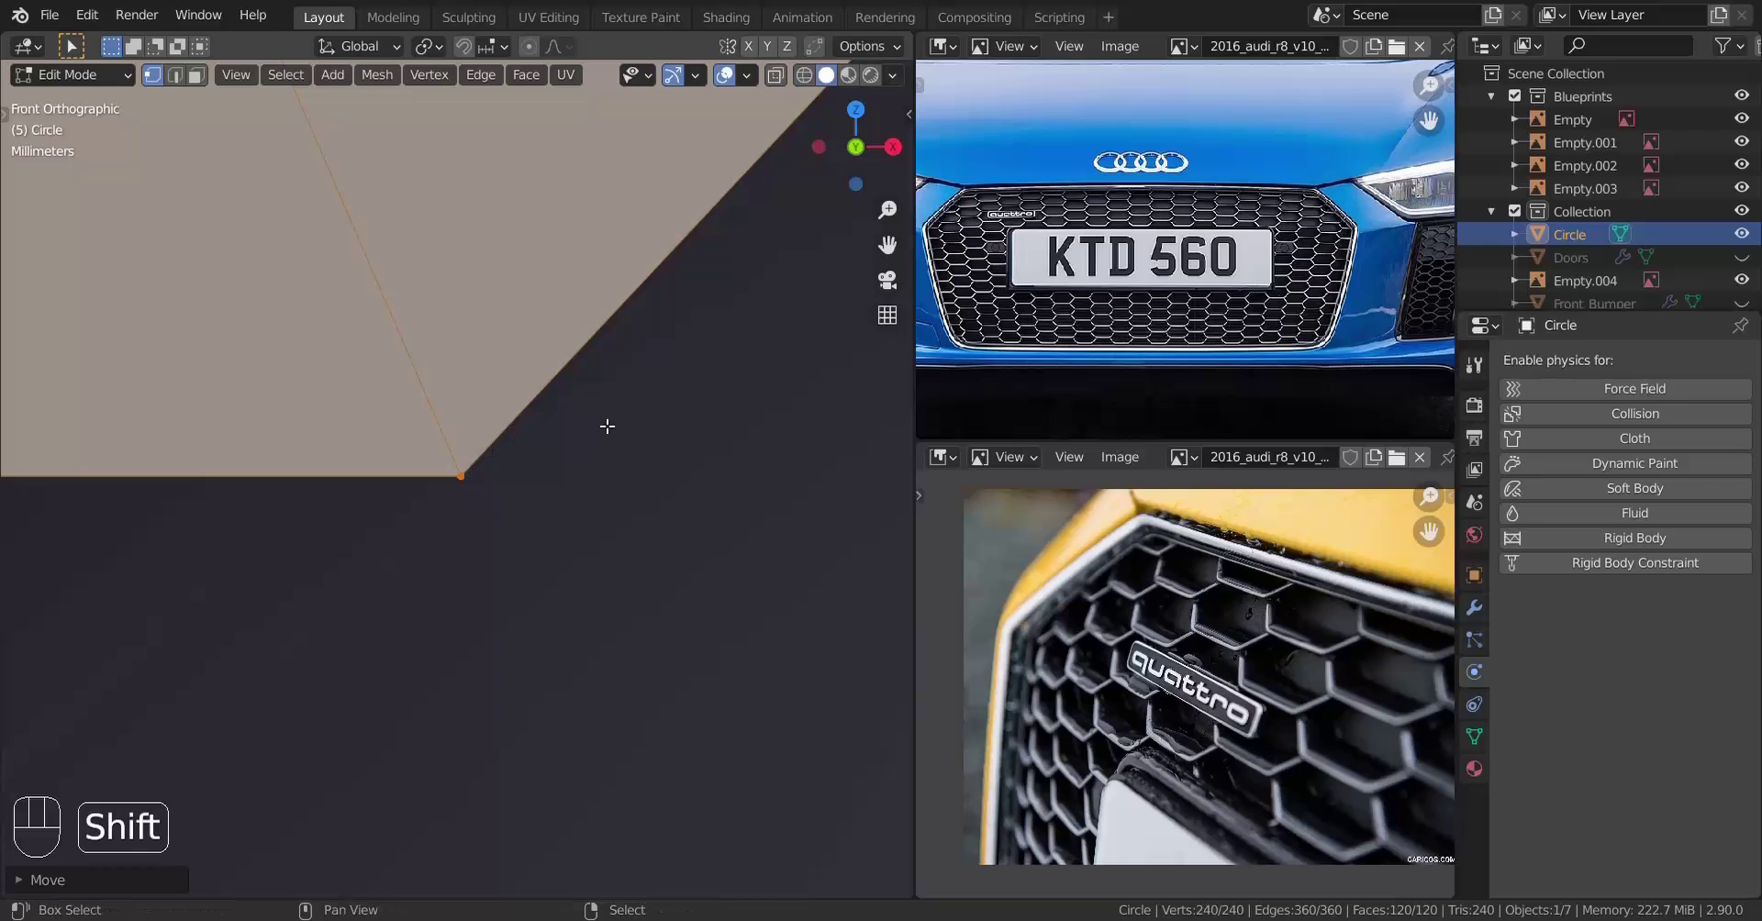
pyautogui.hotkey('shift', 'd')
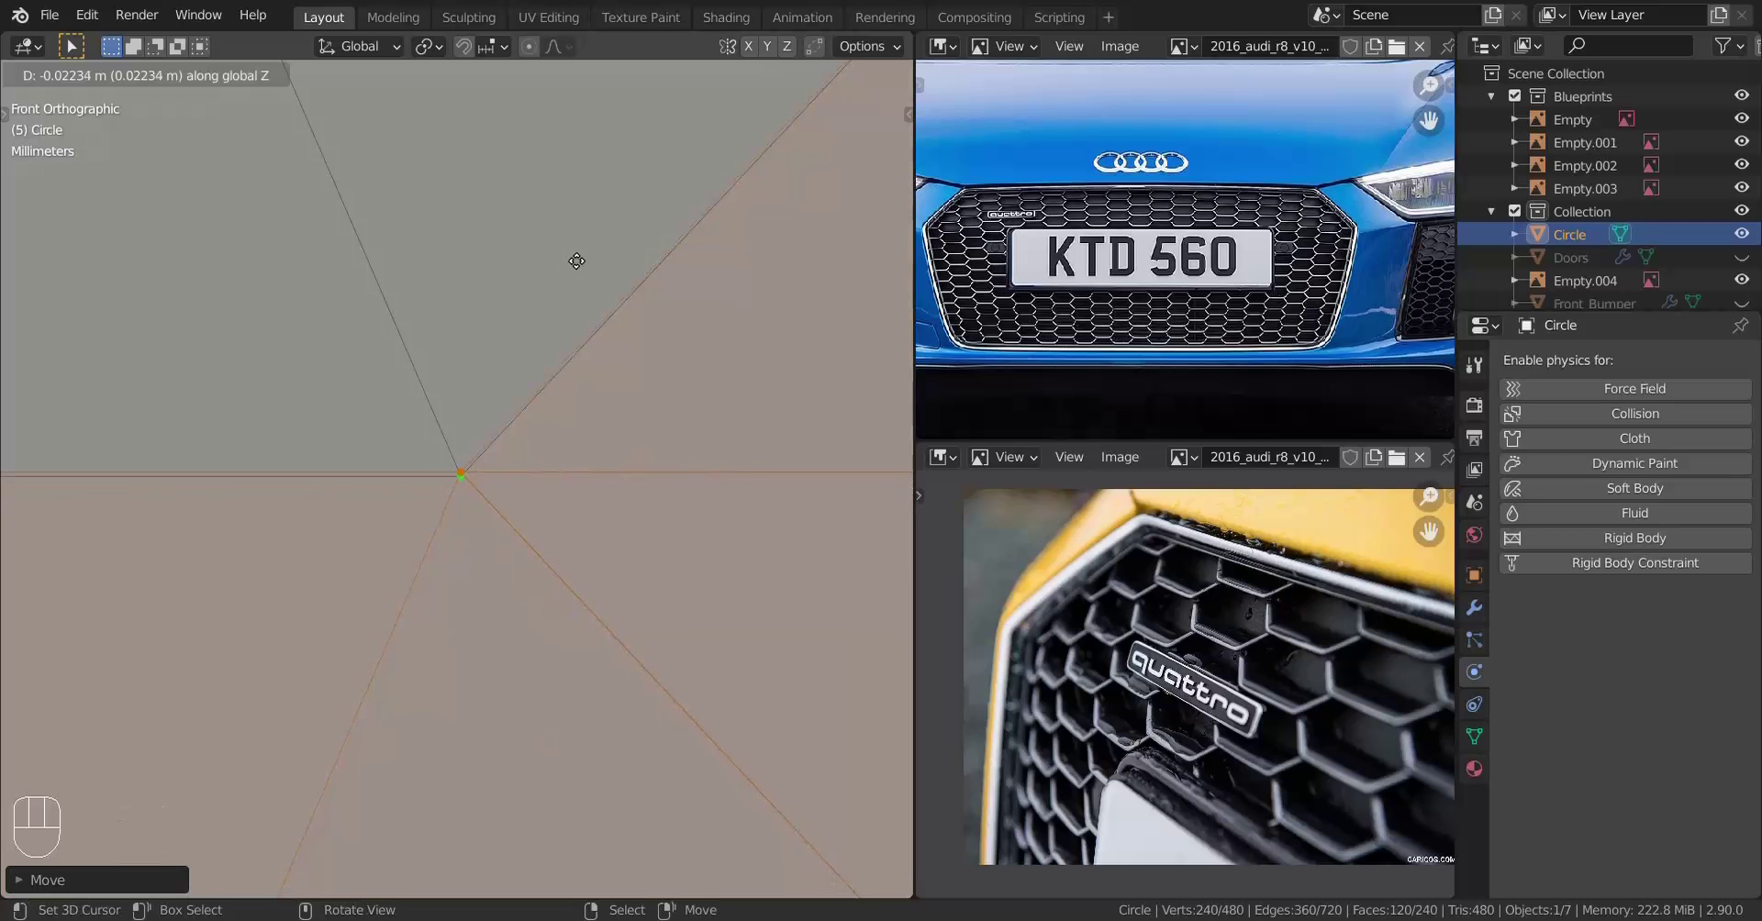
pyautogui.click(665, 102)
pyautogui.scroll(-8, 575, 644)
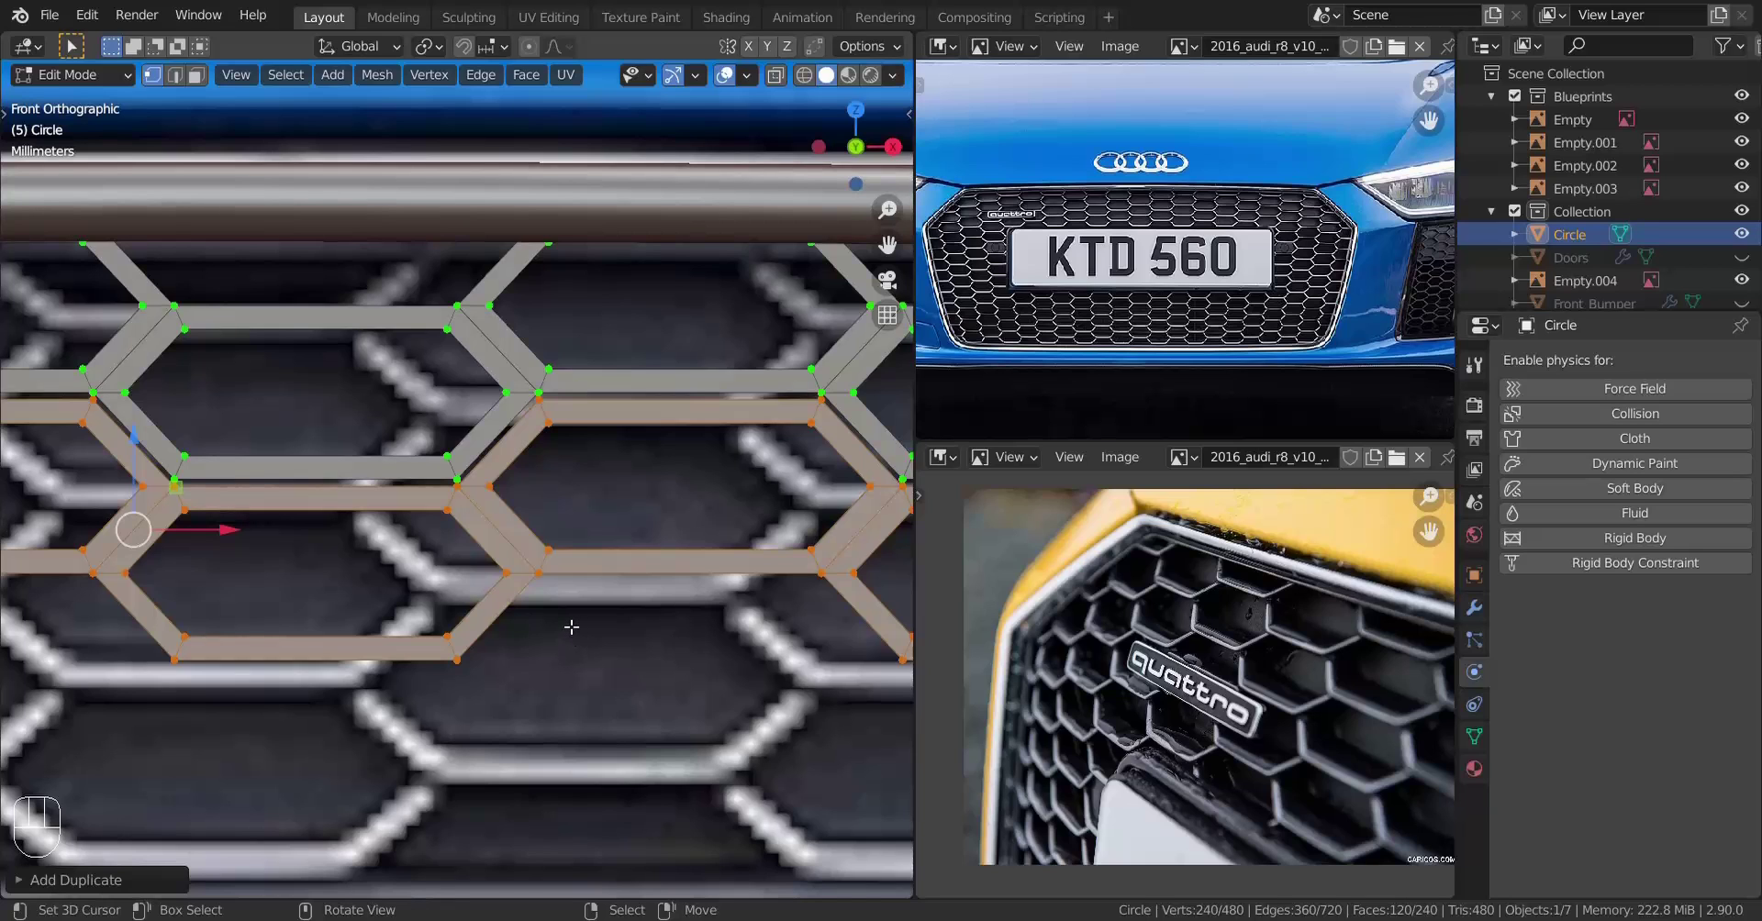
pyautogui.scroll(-5, 569, 621)
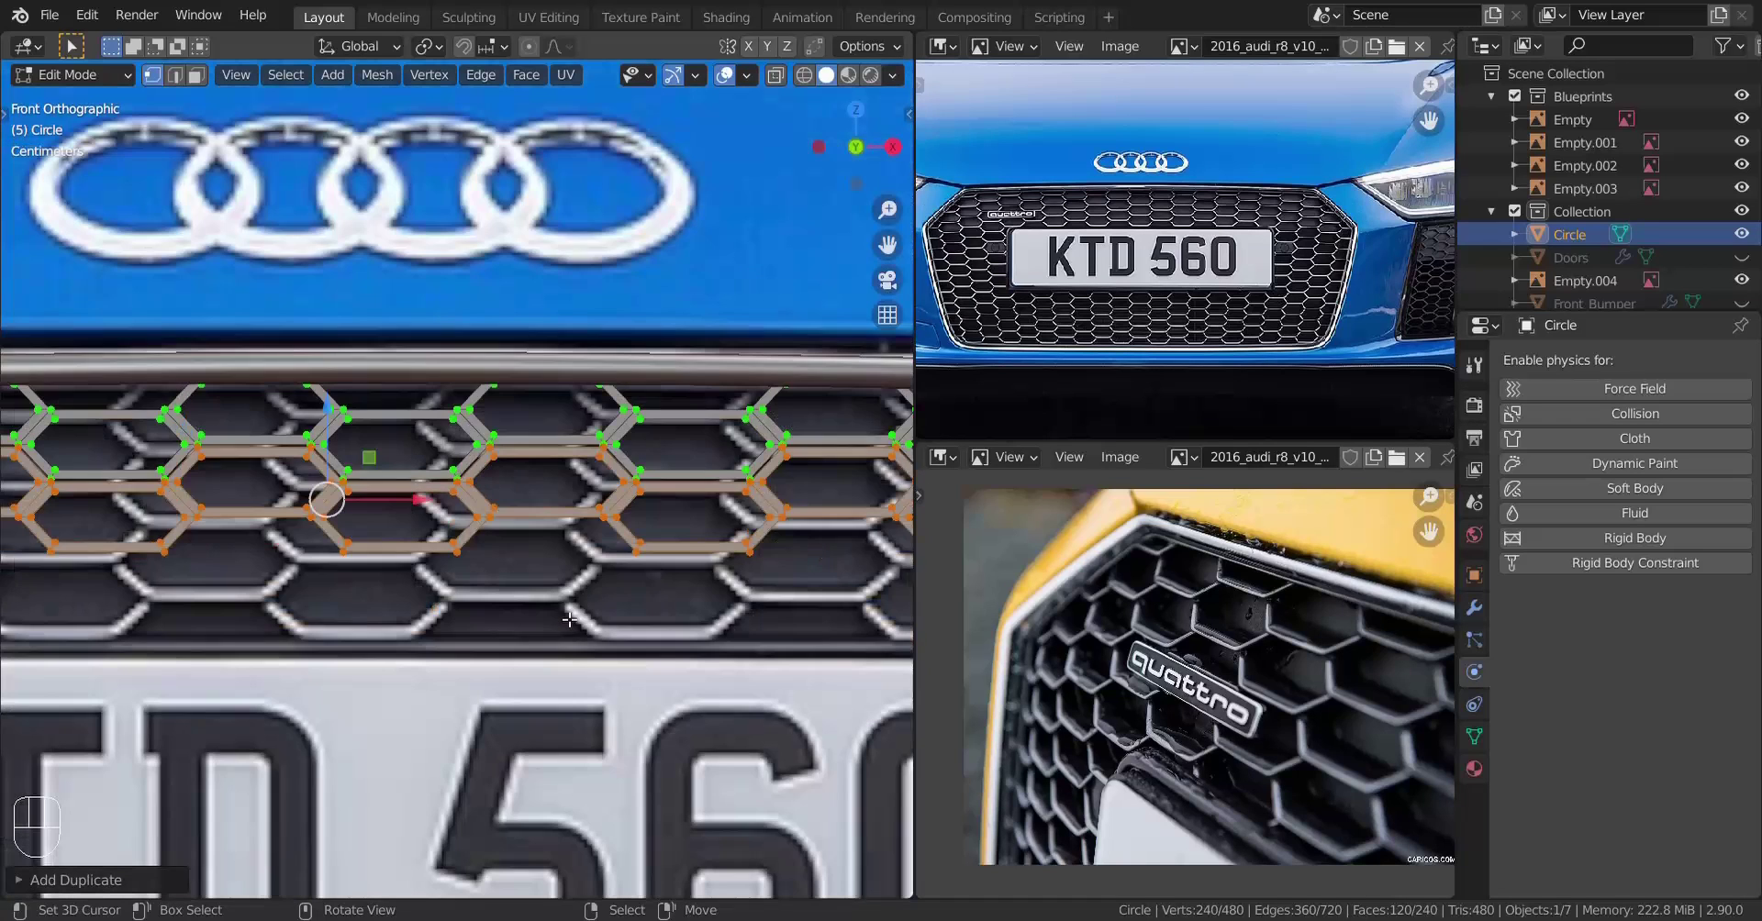
# Move the duplicated row up about 0.001 m along Z to close the gap, and check the joints in Object Mode
pyautogui.scroll(12, 569, 620)
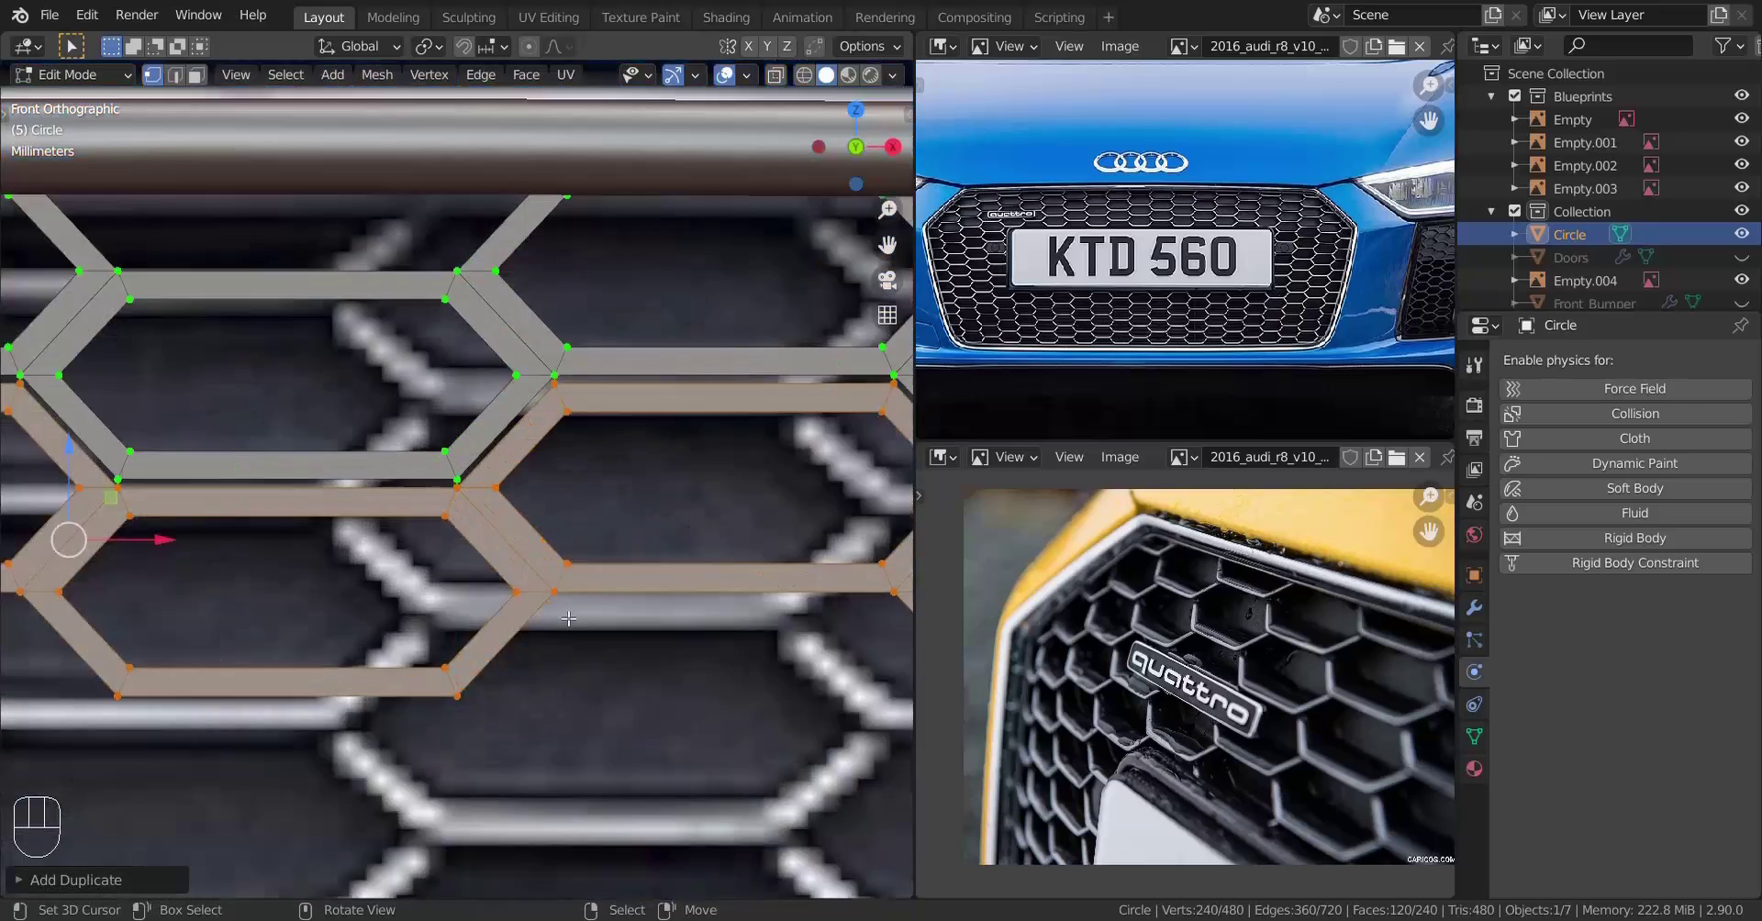
pyautogui.press('g')
pyautogui.press('z')
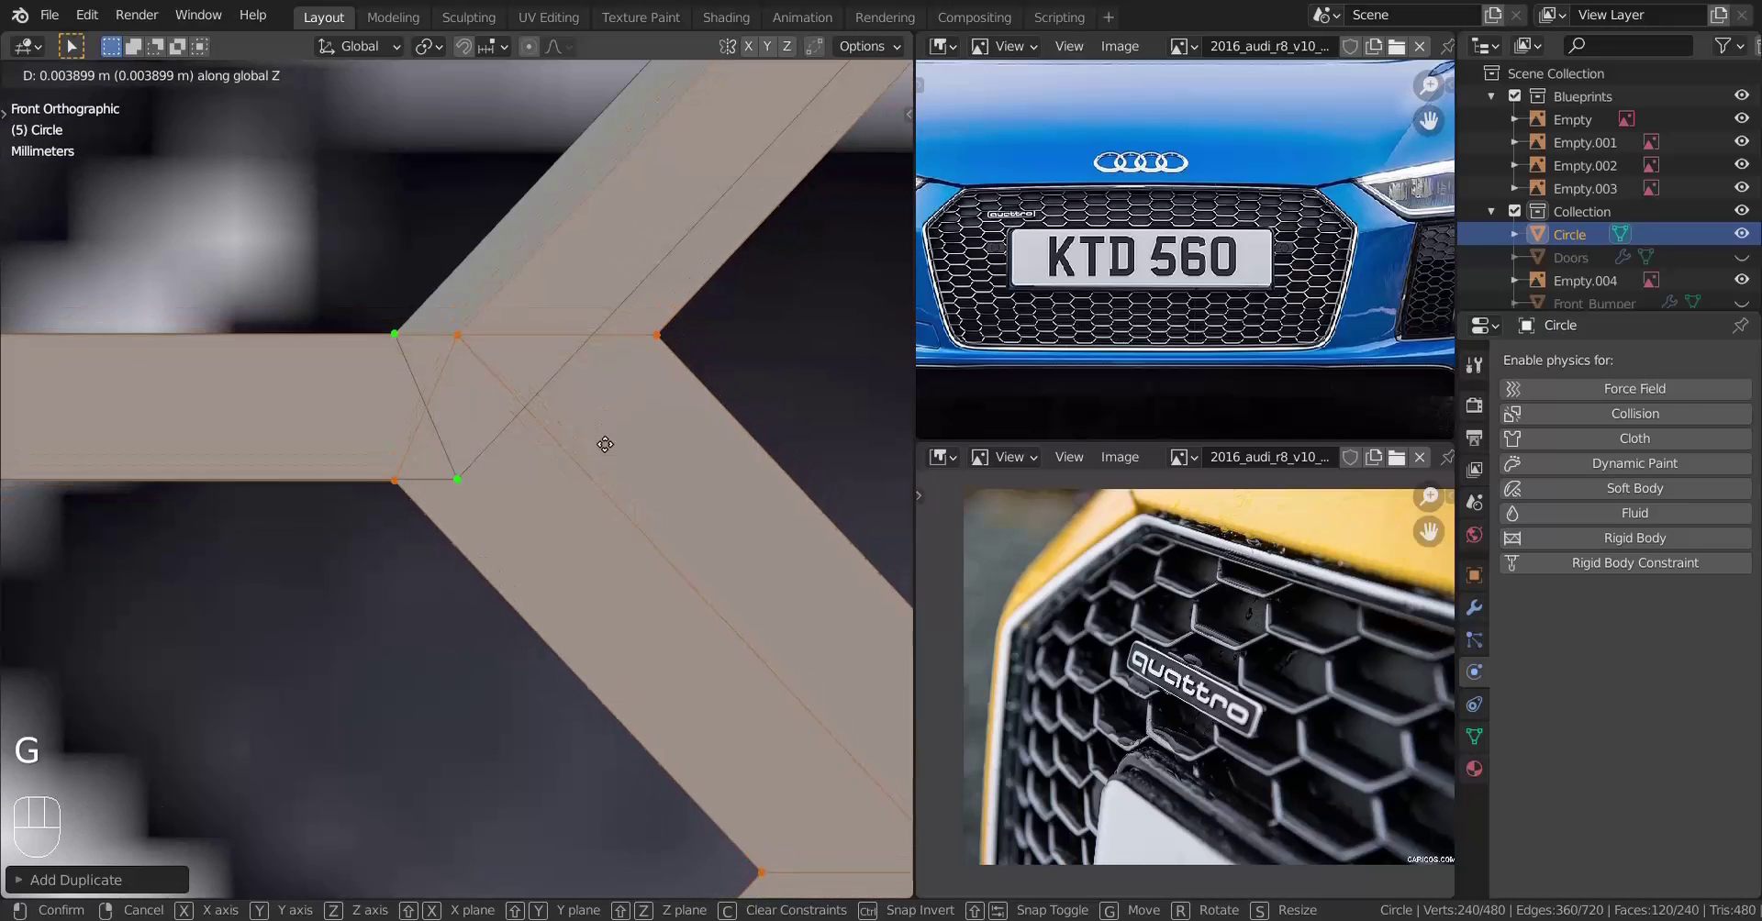
pyautogui.press('shift')
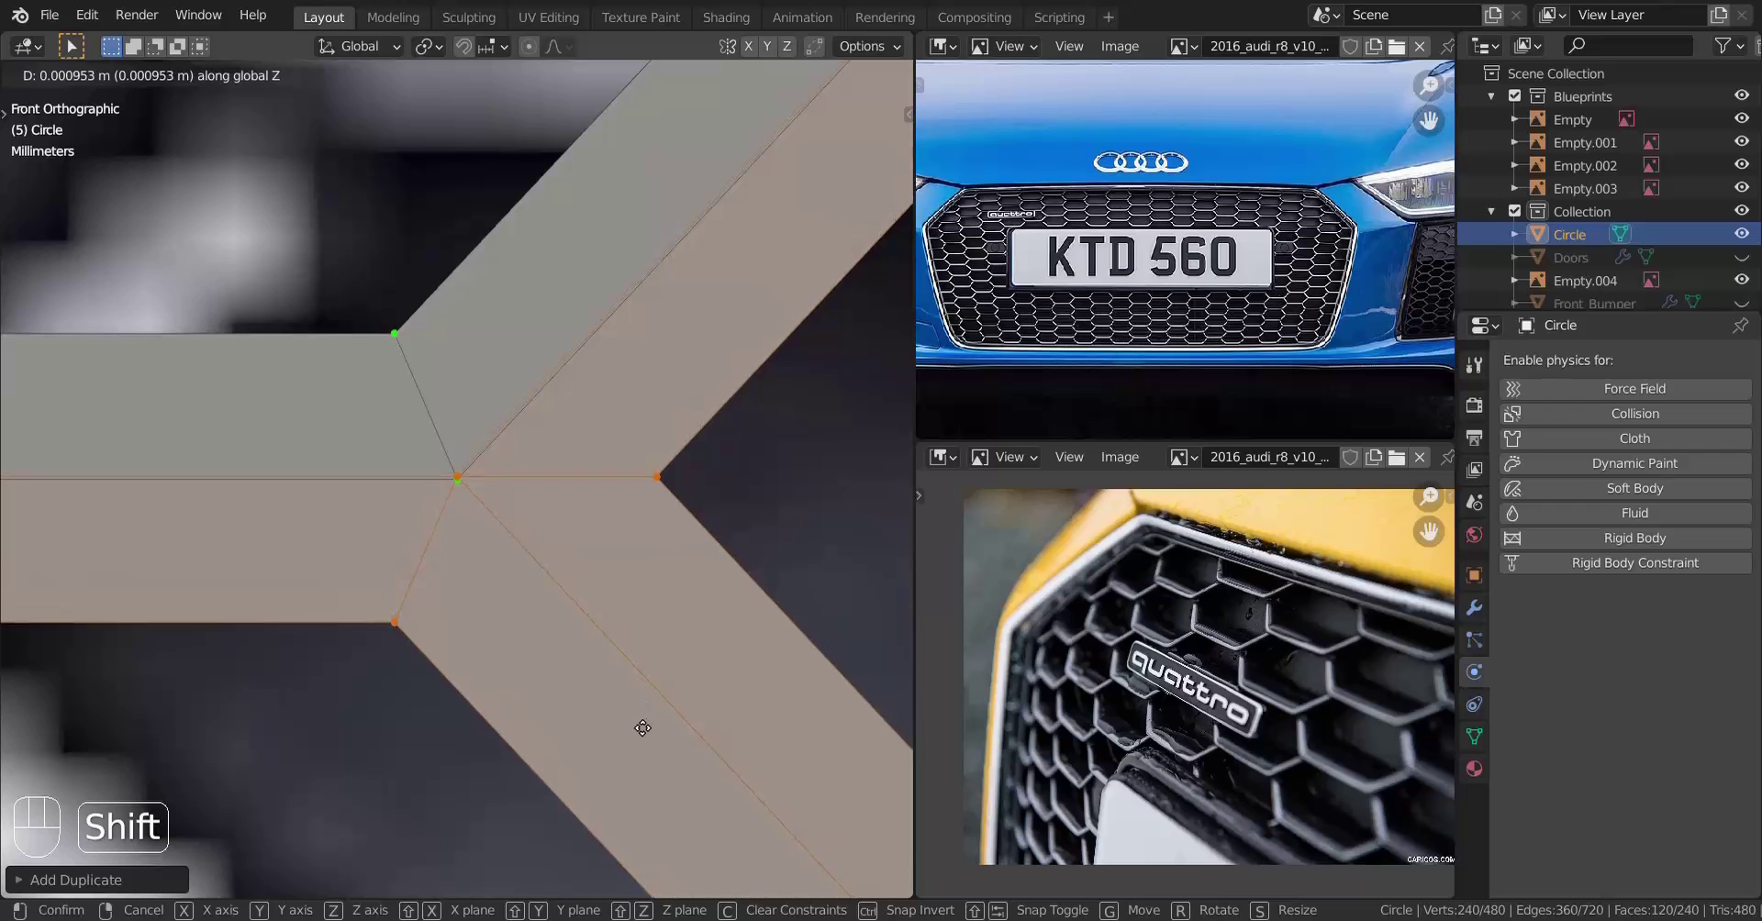
pyautogui.click(641, 725)
pyautogui.scroll(-6, 633, 642)
pyautogui.press('Tab')
pyautogui.scroll(-5, 629, 616)
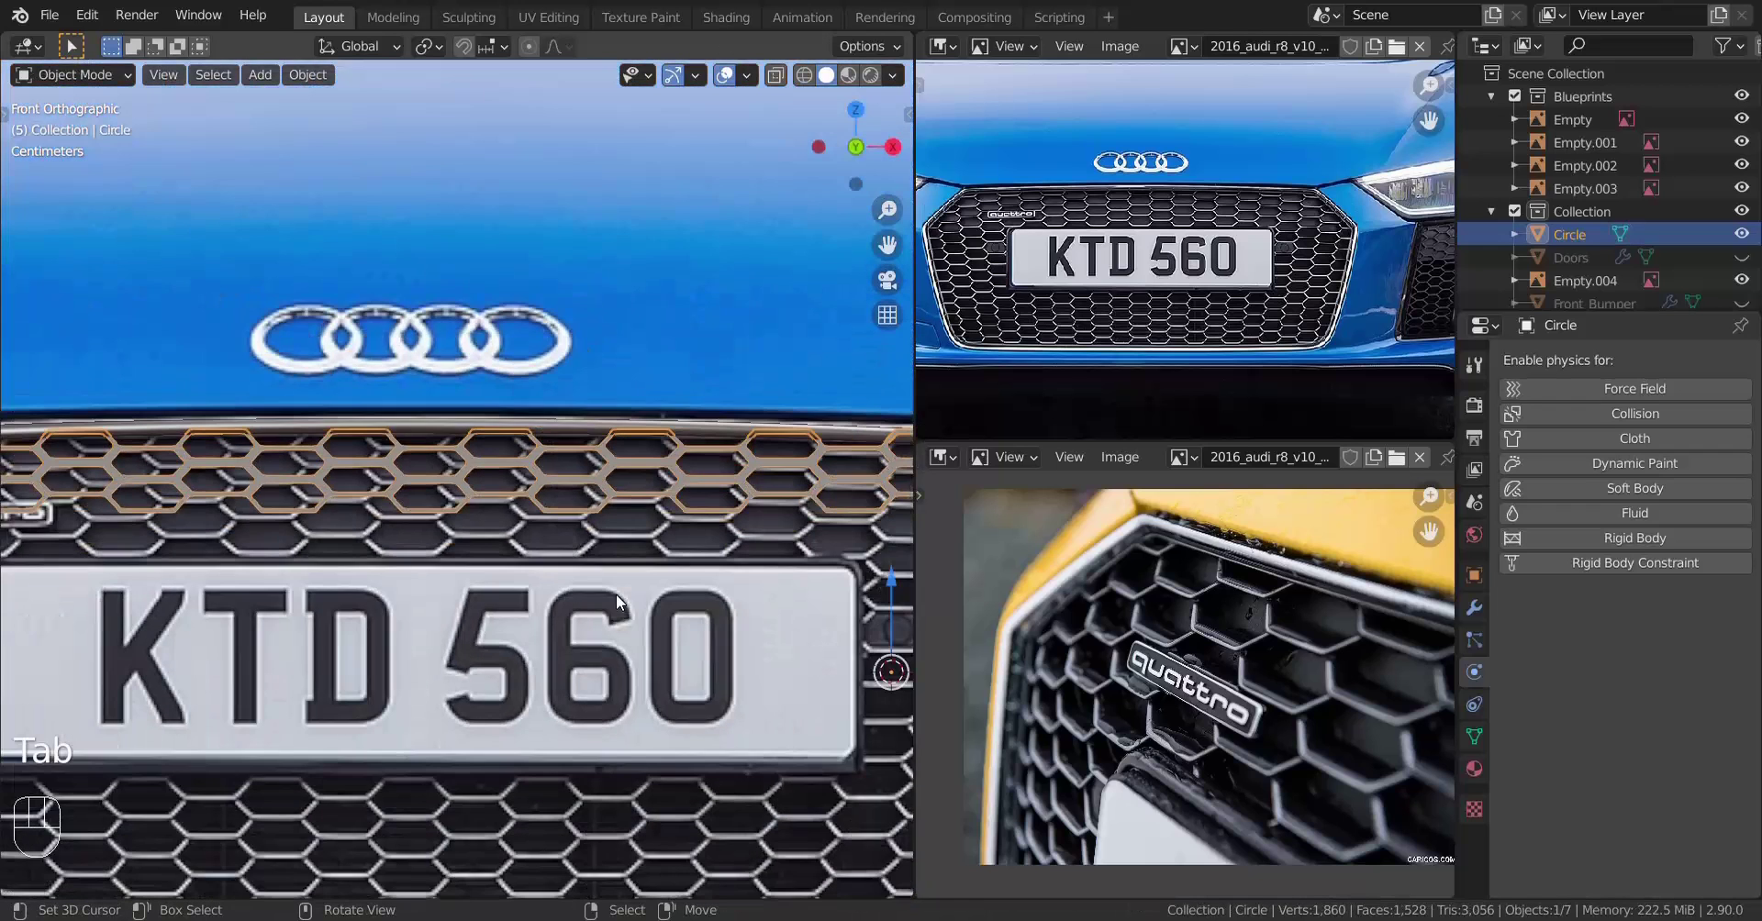
pyautogui.scroll(10, 615, 593)
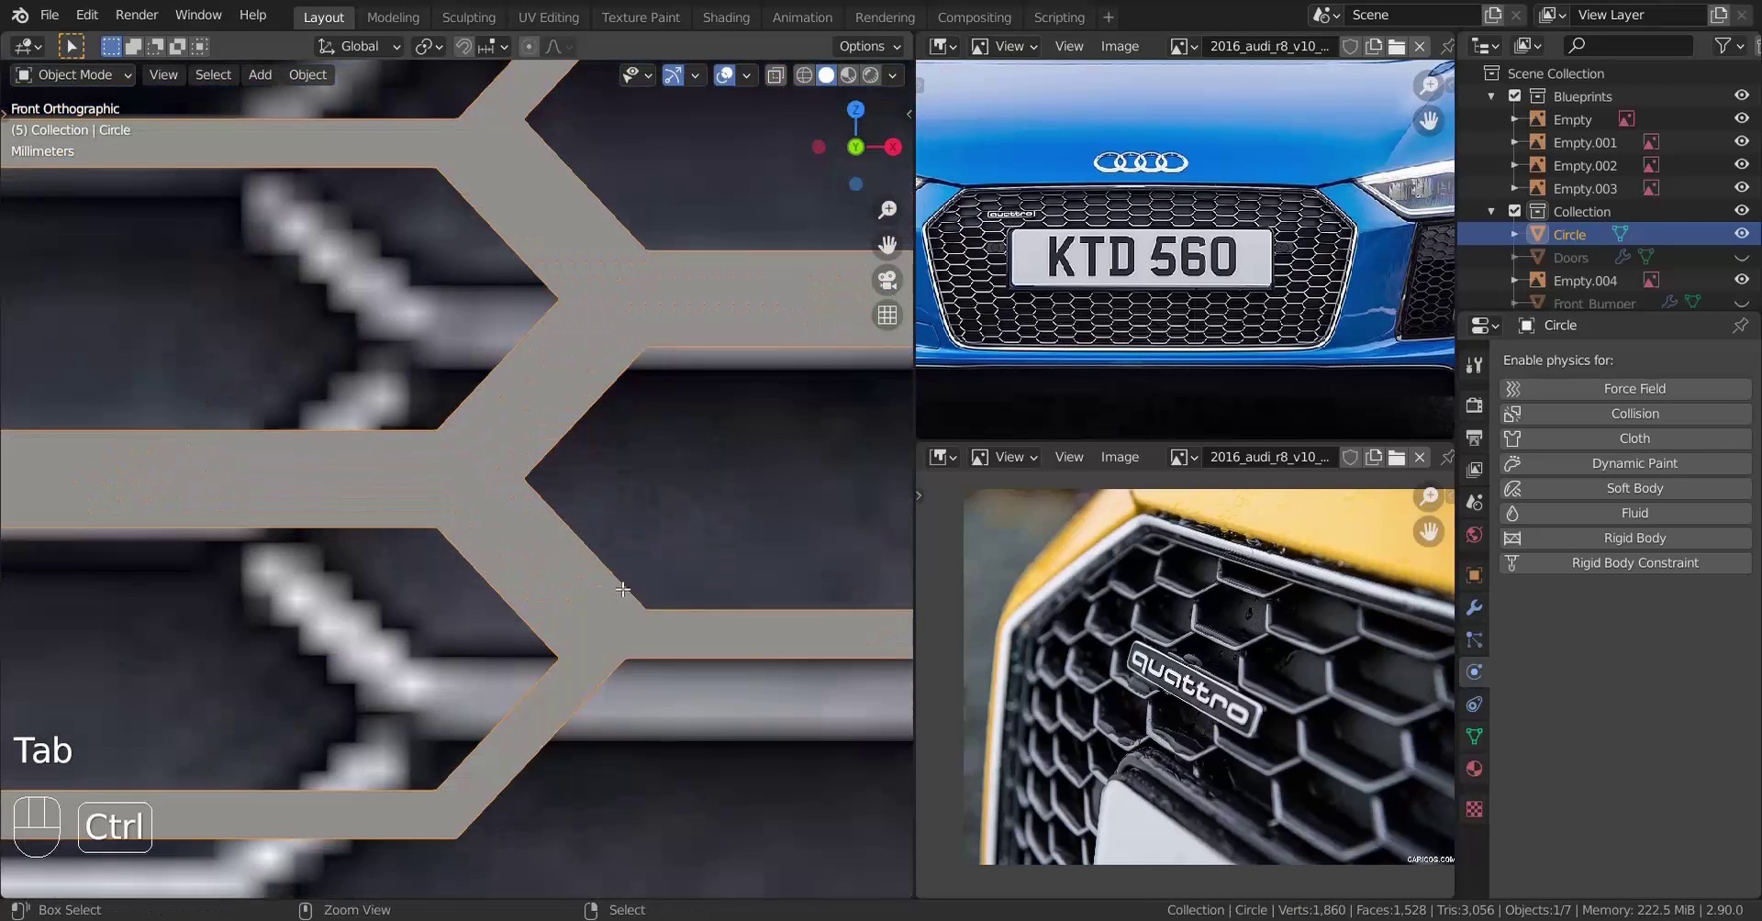
# Undo the Z adjustment and the row duplication, keeping only the original hexagon row selected in Edit Mode
pyautogui.hotkey('ctrl', 'z')
pyautogui.hotkey('ctrl', 'z')
pyautogui.hotkey('ctrl', 'z')
pyautogui.hotkey('ctrl', 'z')
pyautogui.hotkey('ctrl', 'z')
pyautogui.hotkey('ctrl', 'shift', 'z')
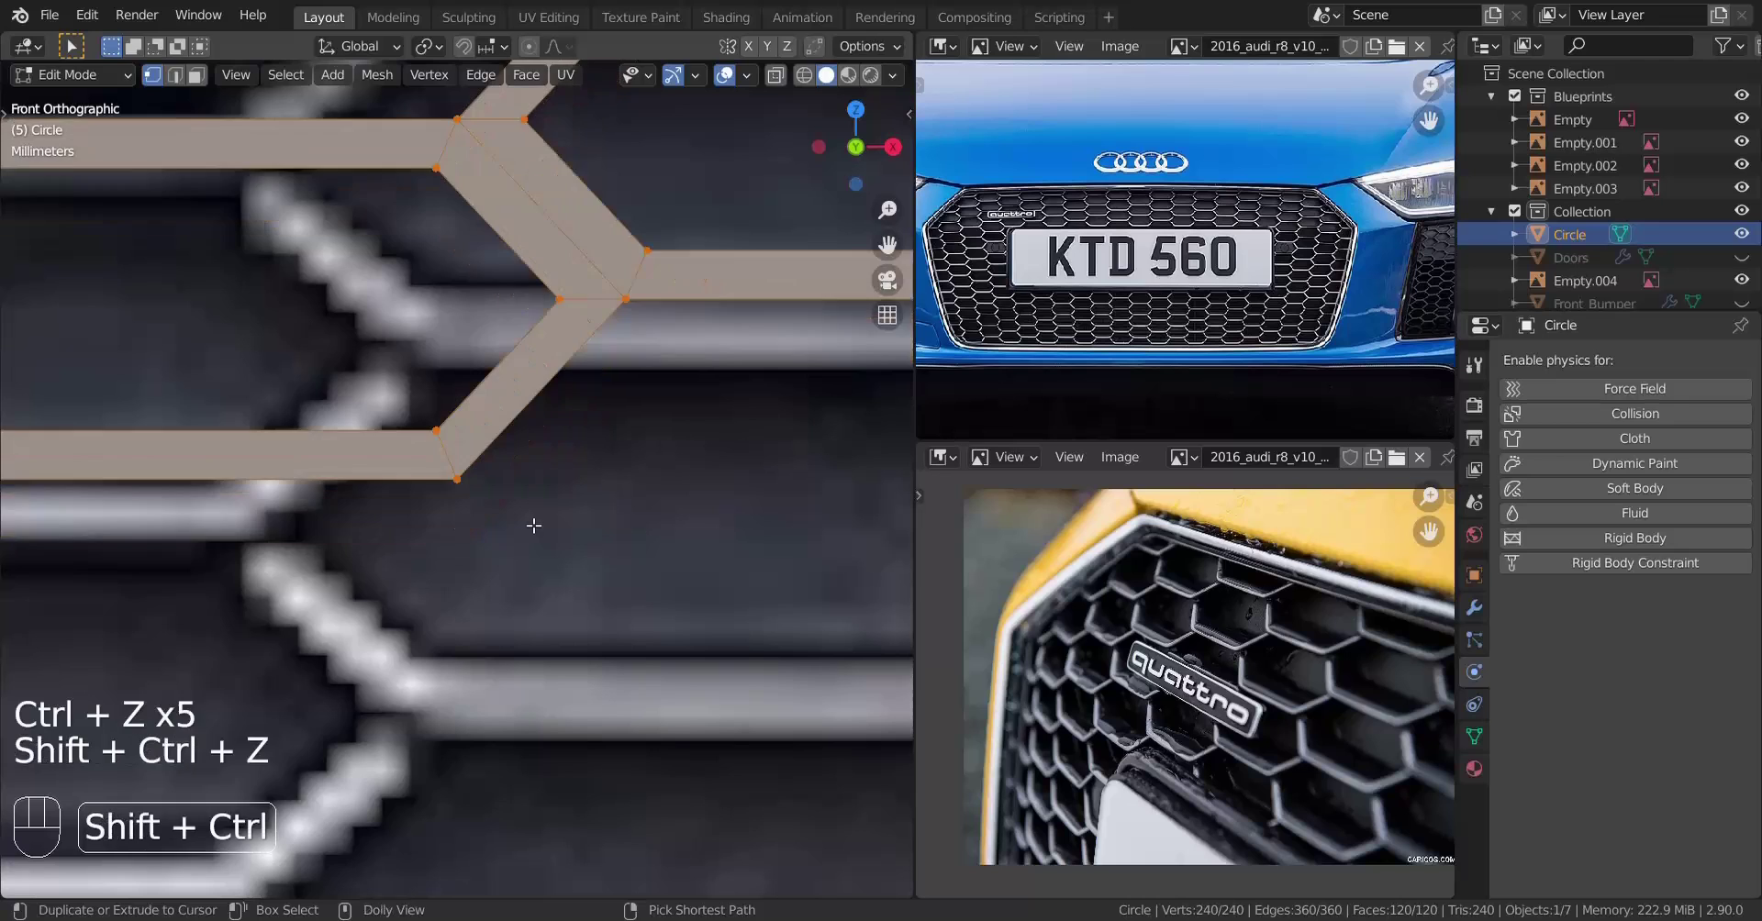
# Duplicate the hexagon row about 0.0223 m down along Z, placing its upper corner vertex exactly on the original row's lower corner
pyautogui.scroll(4, 535, 450)
pyautogui.keyDown('shift'); pyautogui.moveTo(626, 436); pyautogui.dragTo(599, 402, button='middle'); pyautogui.keyUp('shift')
pyautogui.hotkey('shift', 'd')
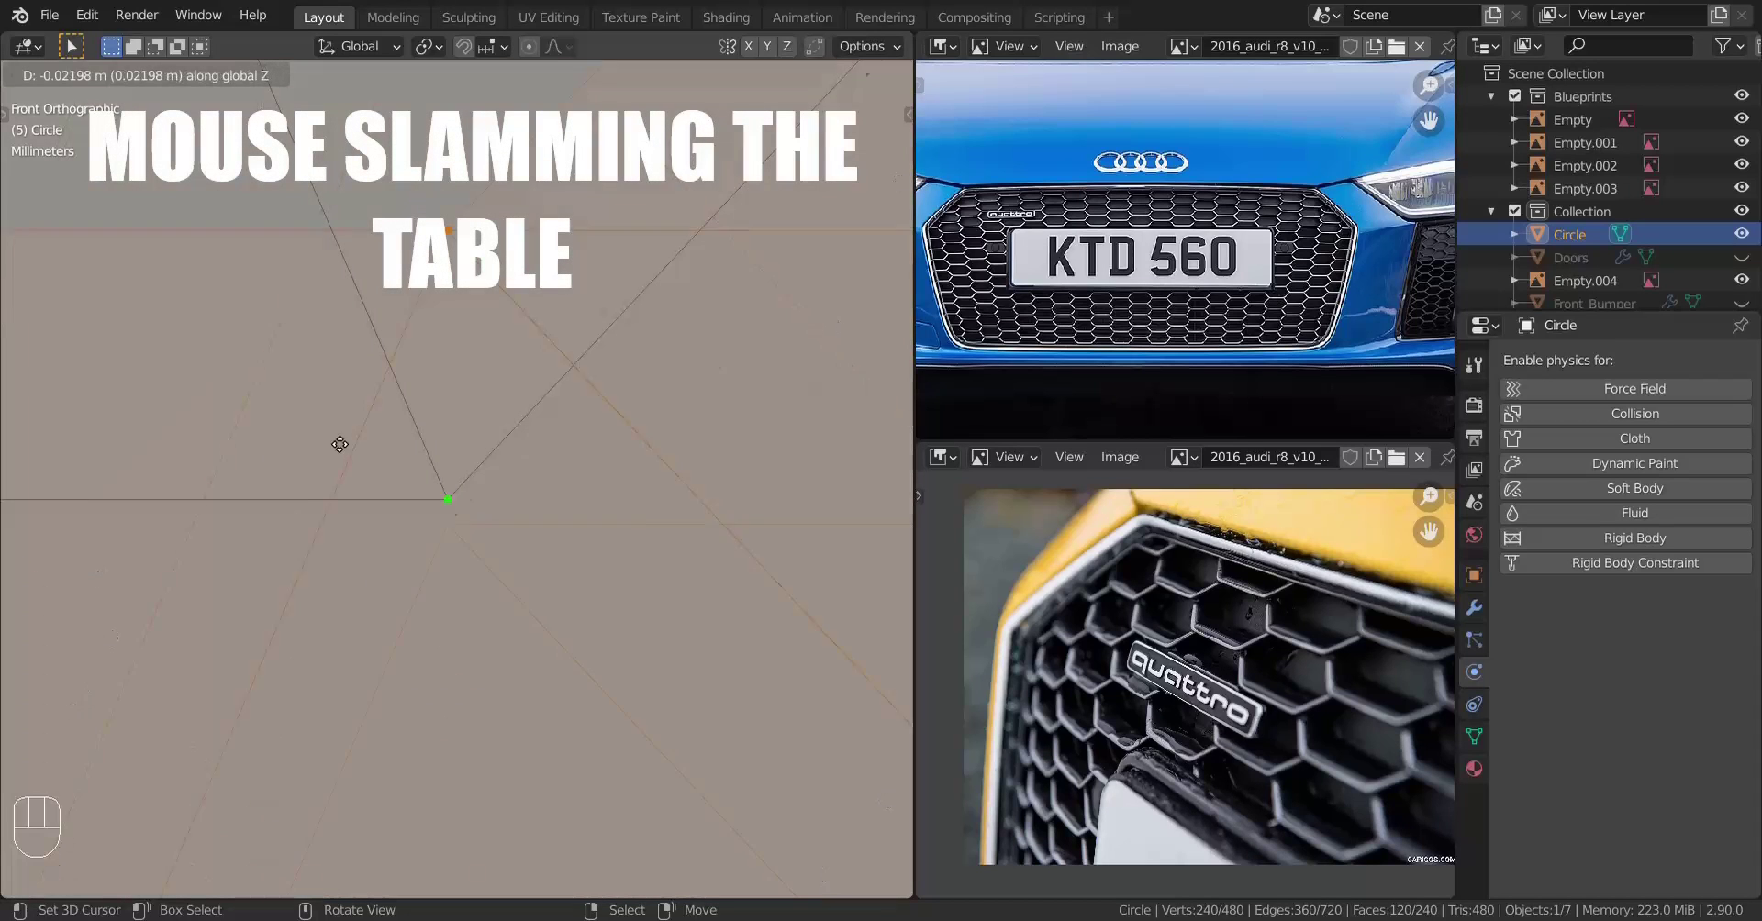
pyautogui.press('shift')
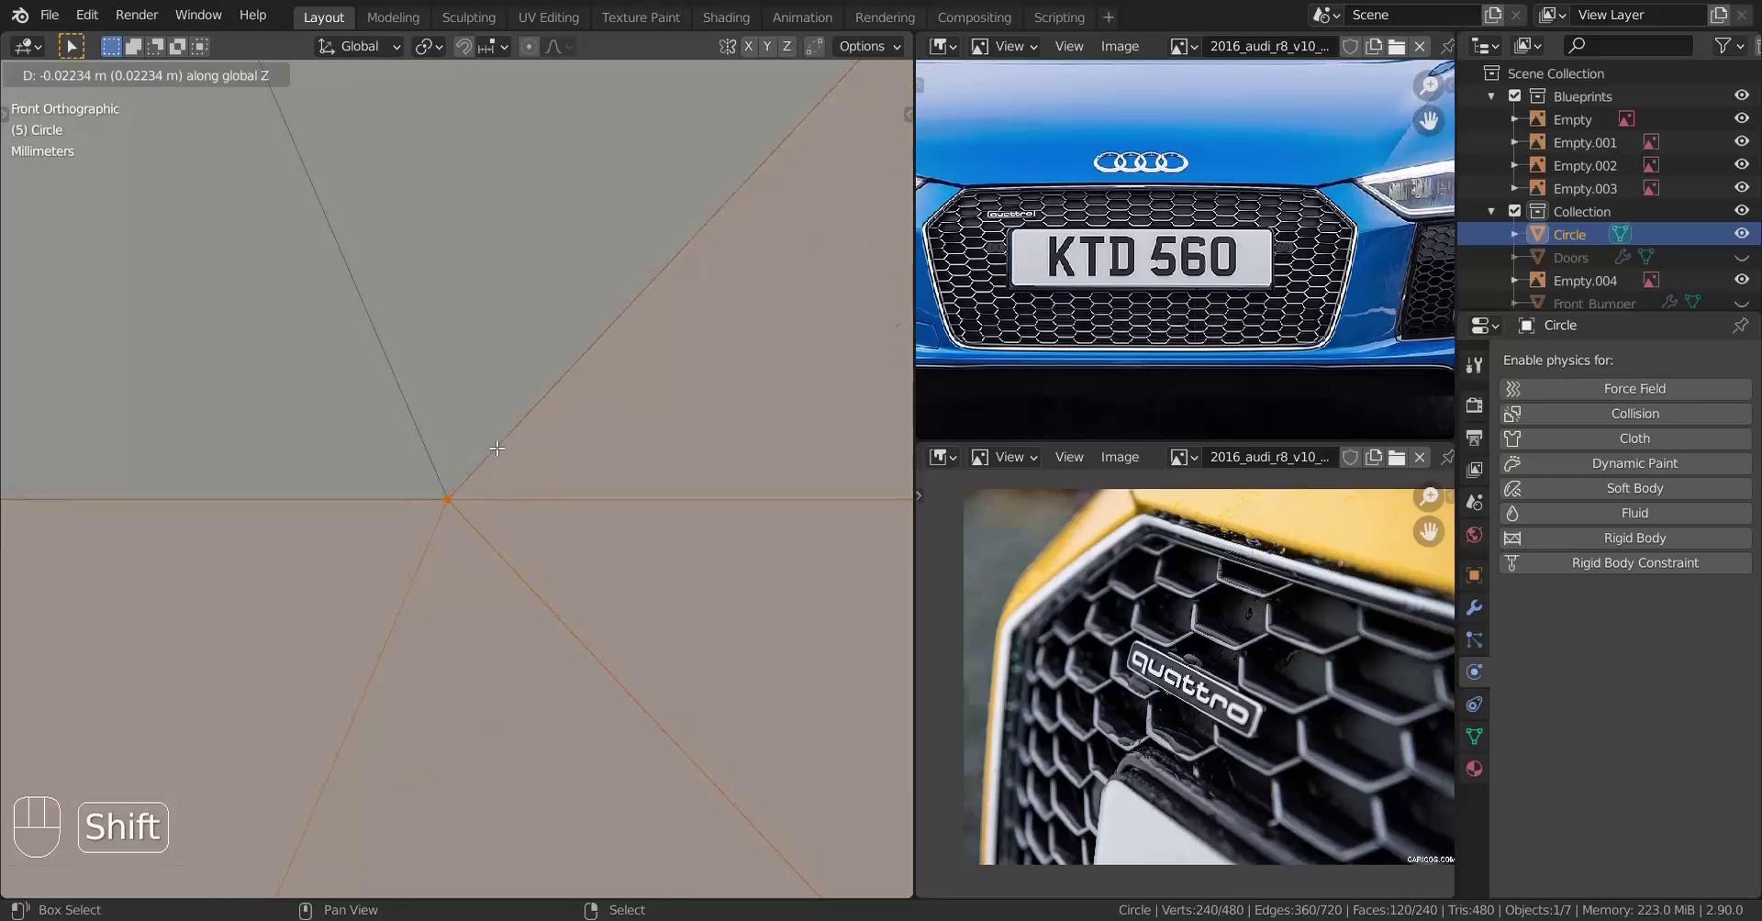
pyautogui.click(497, 448)
pyautogui.scroll(-10, 500, 447)
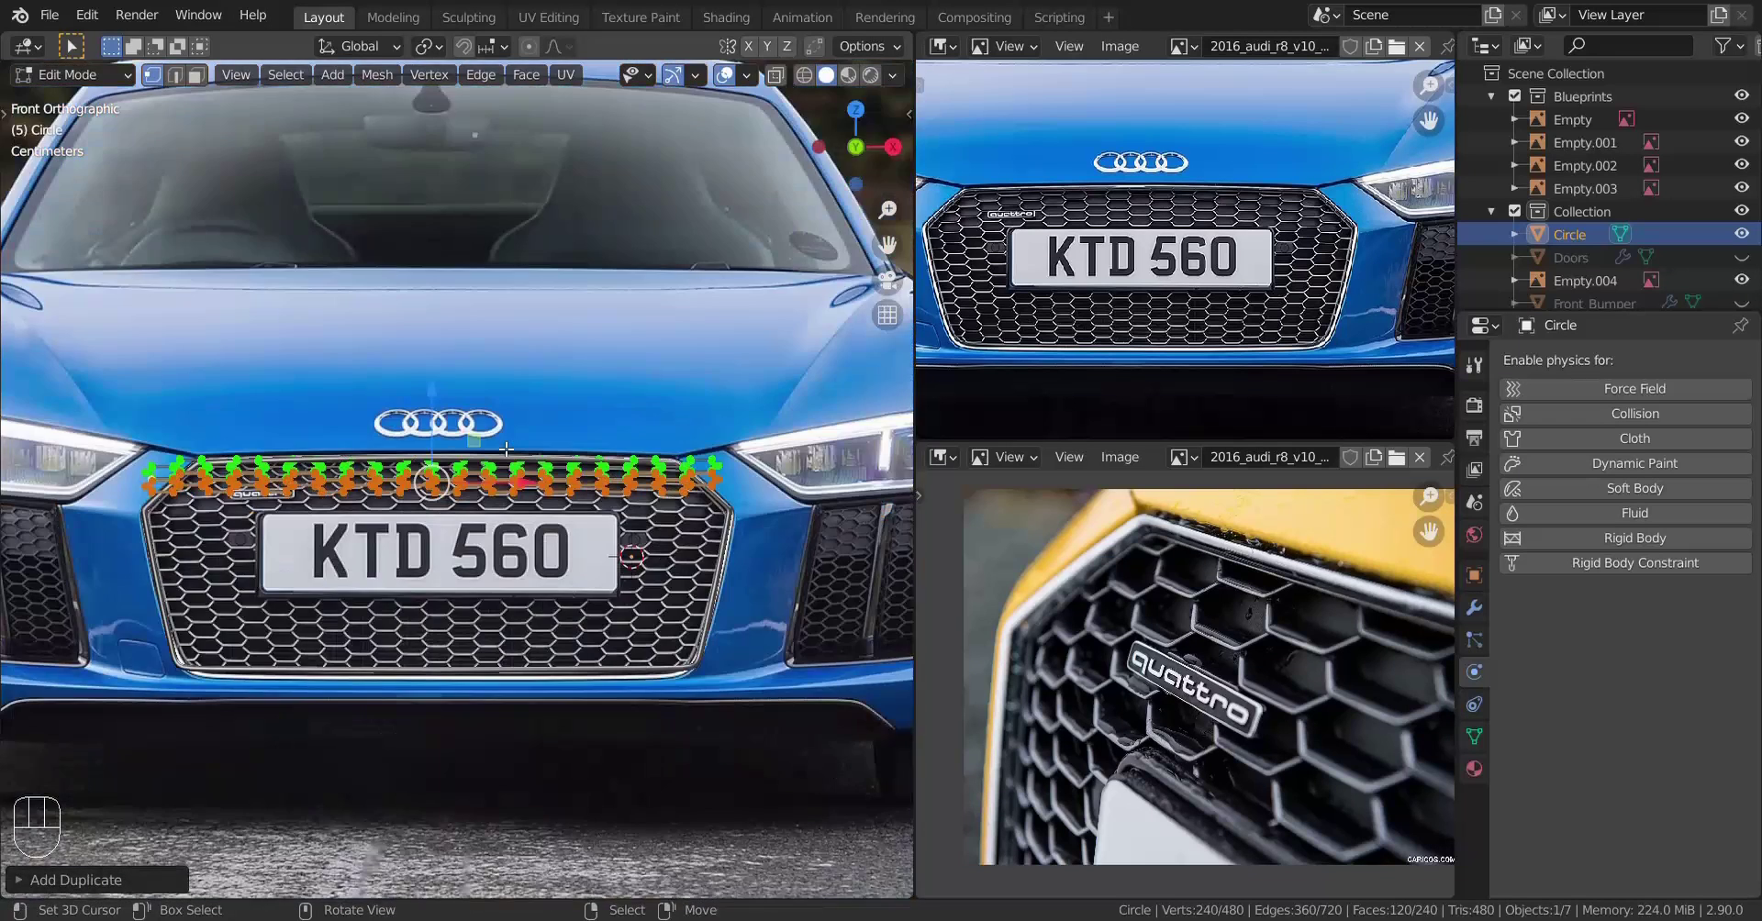
# Repeat the row duplication downward until the stacked hexagon rows reach just past the grille's lower frame
pyautogui.scroll(3, 507, 448)
pyautogui.scroll(-4, 368, 407)
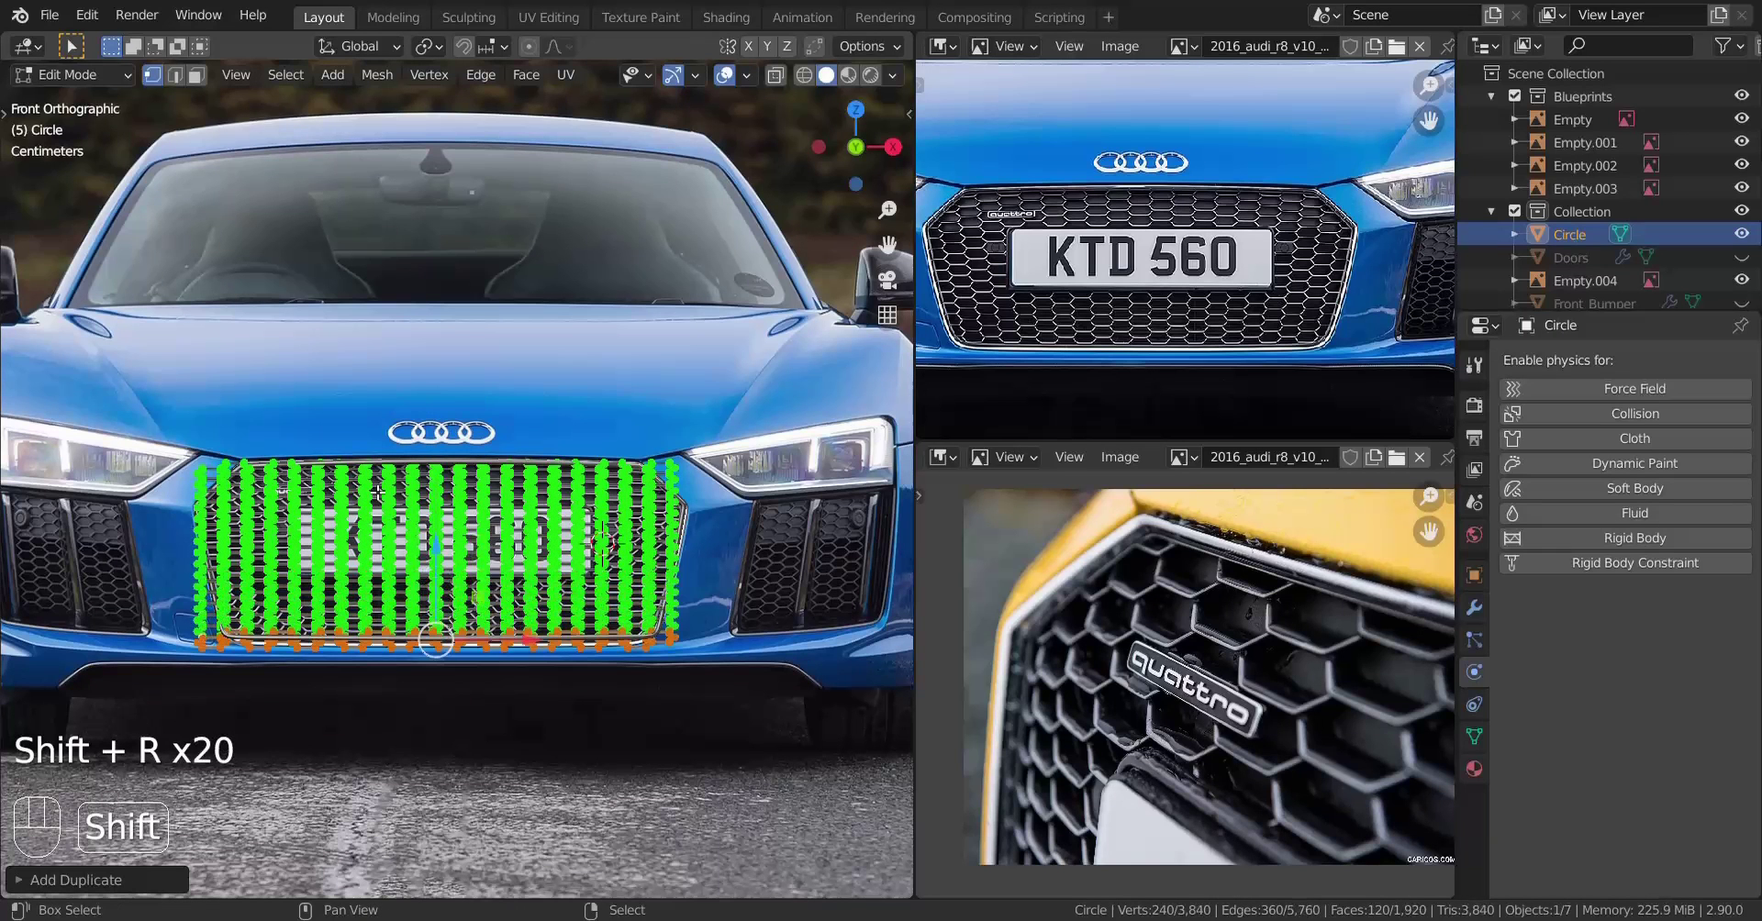
pyautogui.scroll(3, 413, 543)
pyautogui.keyDown('shift'); pyautogui.moveTo(759, 637); pyautogui.dragTo(575, 450, button='middle'); pyautogui.keyUp('shift')
pyautogui.scroll(5, 575, 450)
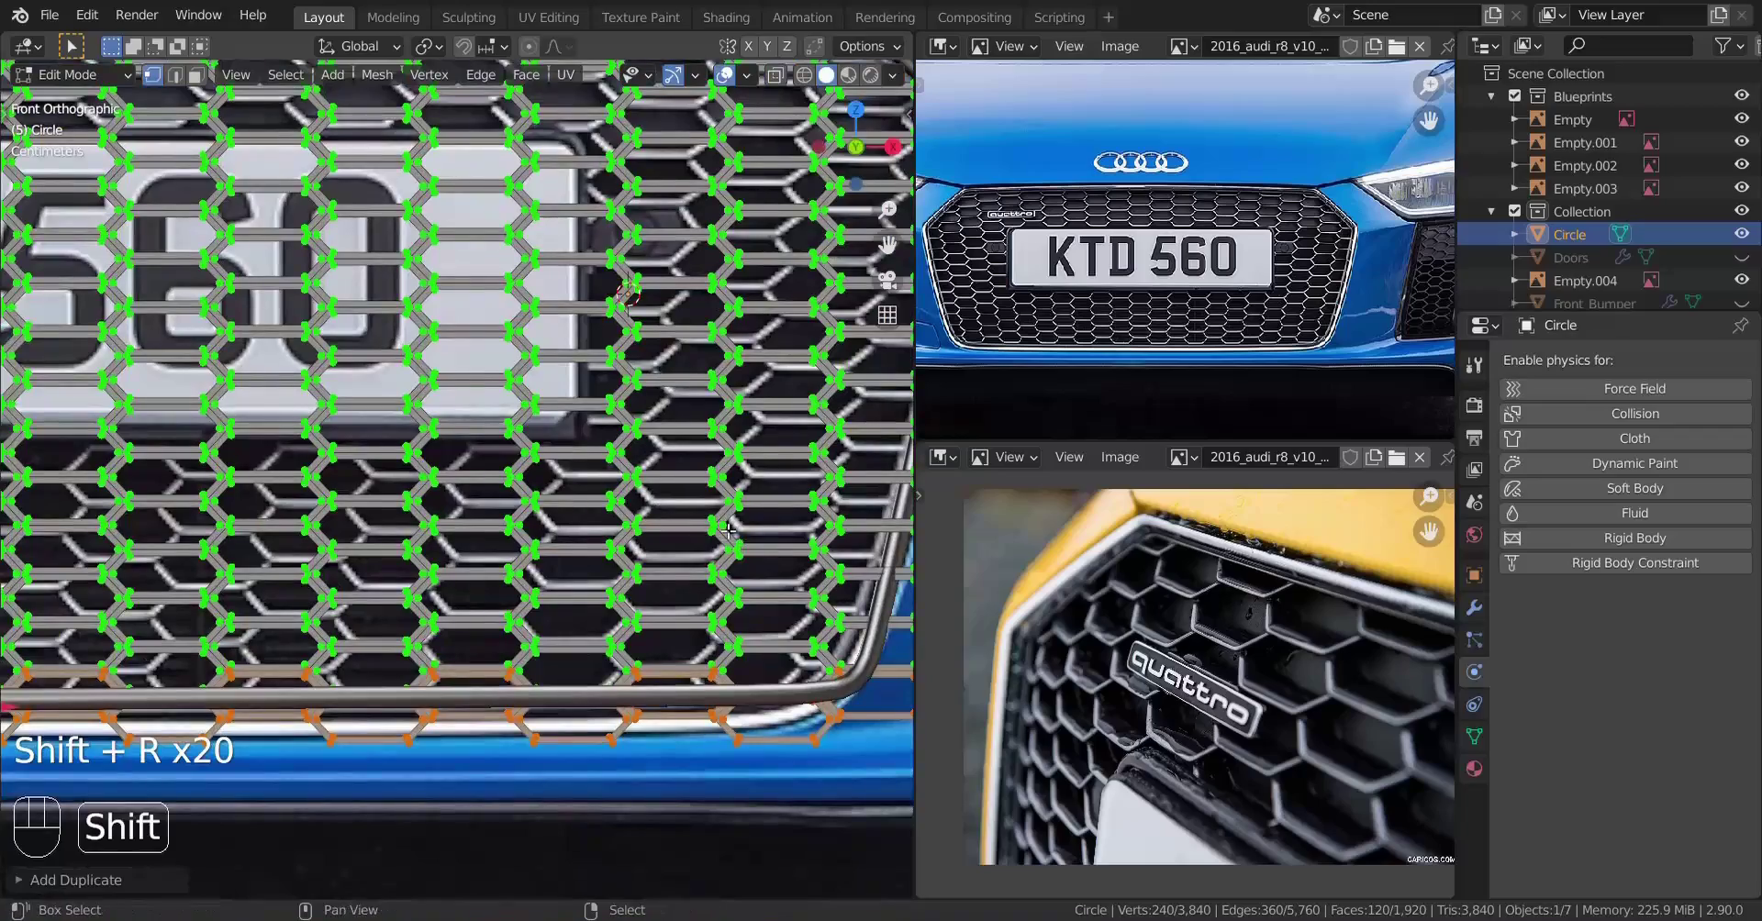
pyautogui.keyDown('shift'); pyautogui.moveTo(728, 529); pyautogui.dragTo(577, 466, button='middle'); pyautogui.keyUp('shift')
pyautogui.scroll(-5, 515, 528)
pyautogui.scroll(2, 515, 527)
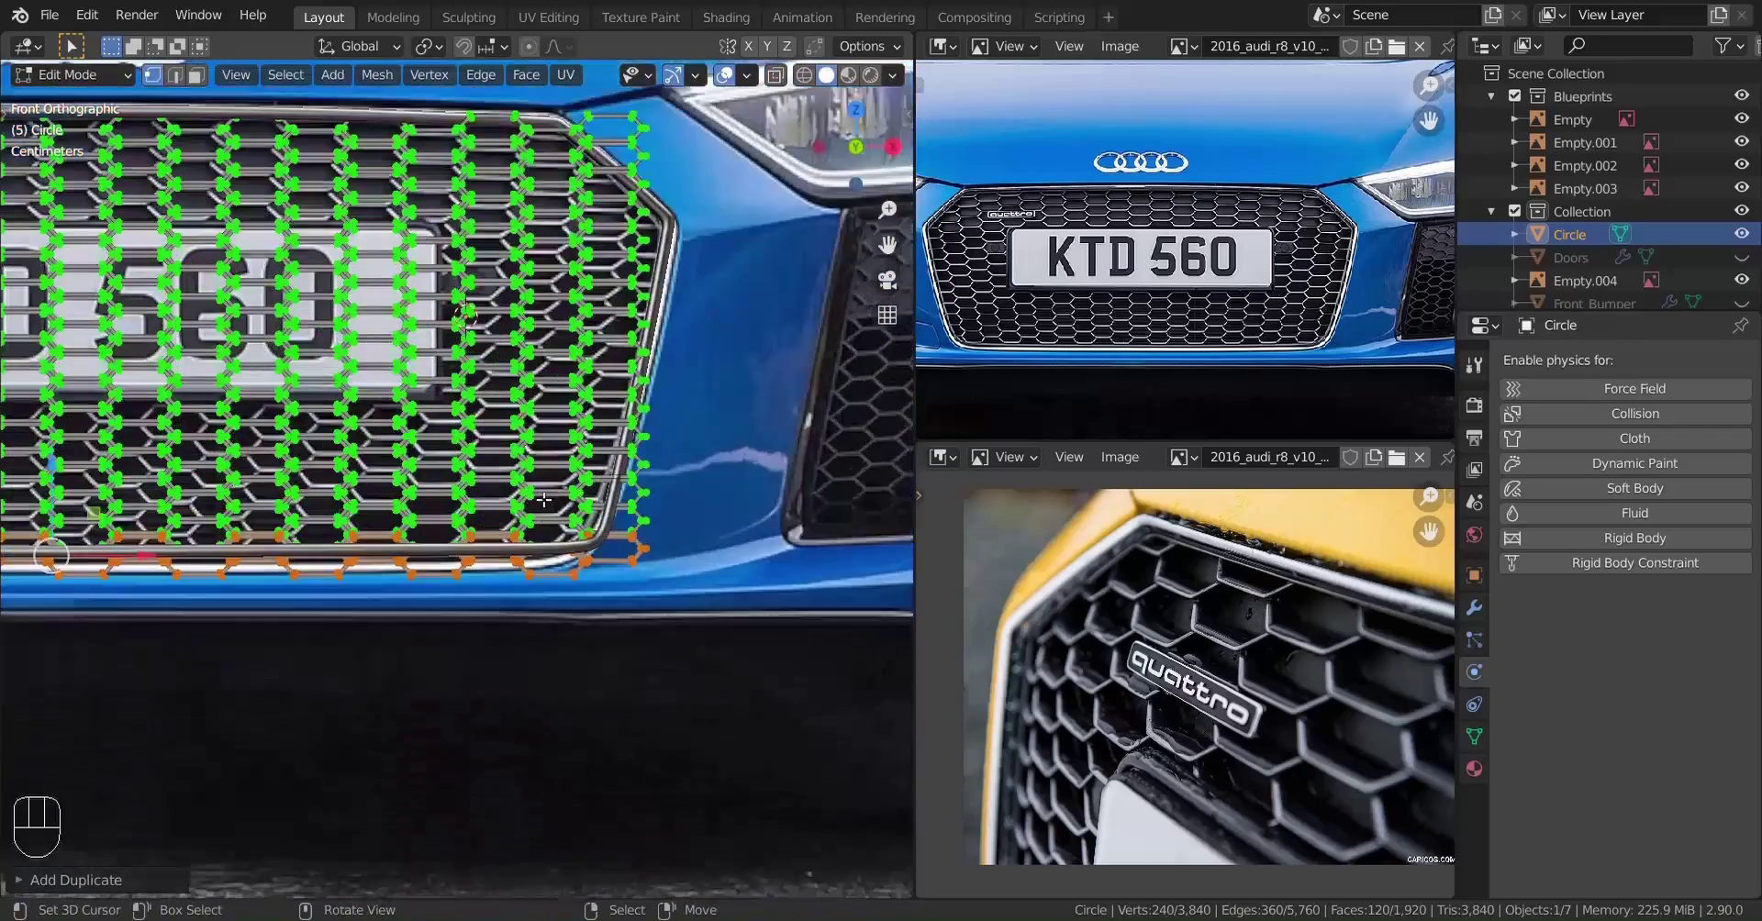
# Select the entire honeycomb mesh and move it slightly up along Z so its top row covers the grille's upper frame
pyautogui.keyDown('shift'); pyautogui.moveTo(579, 307); pyautogui.dragTo(581, 469, button='middle'); pyautogui.keyUp('shift')
pyautogui.scroll(2, 582, 469)
pyautogui.press('a')
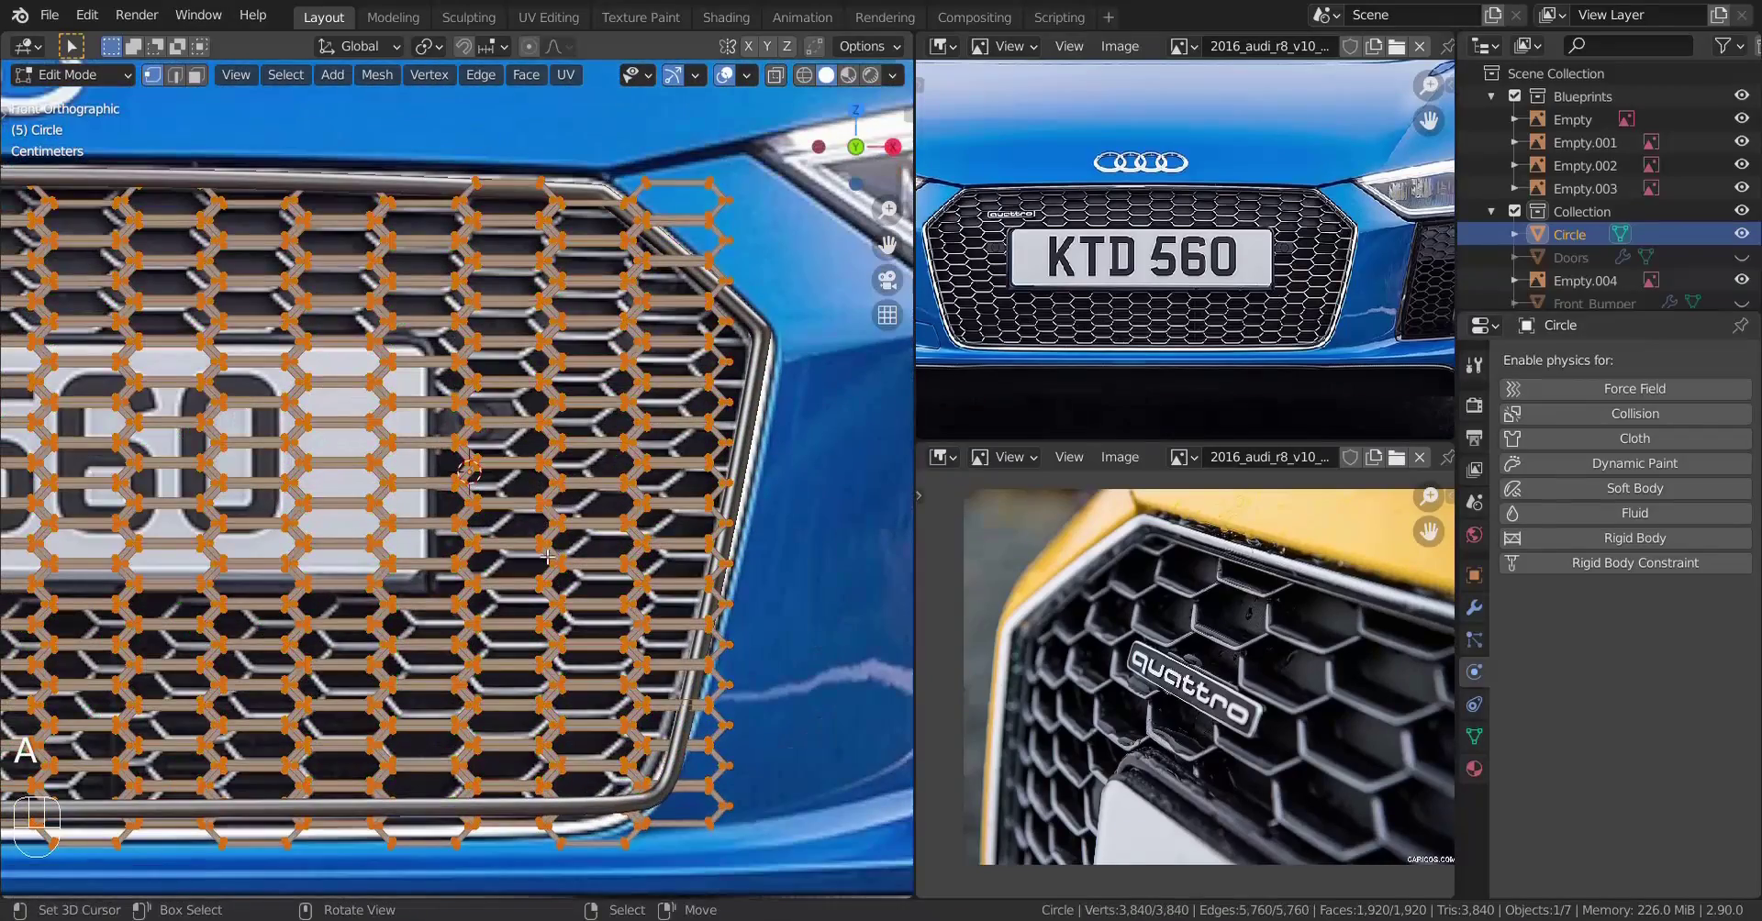
pyautogui.press('g')
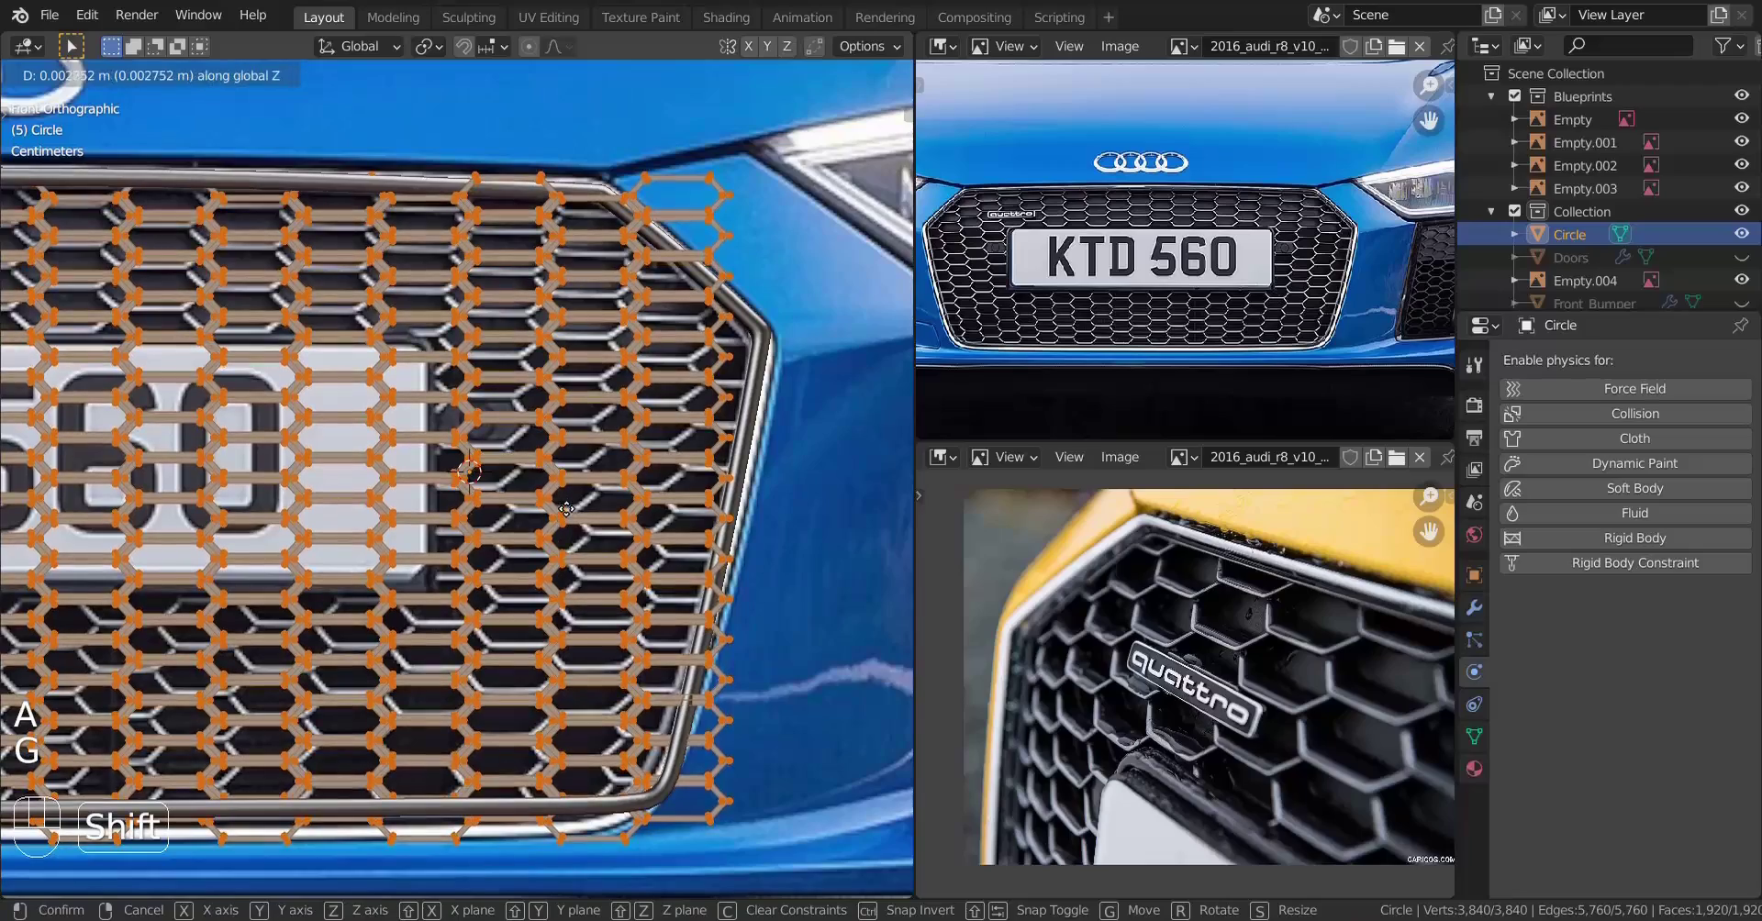
pyautogui.click(592, 419)
pyautogui.scroll(-4, 592, 419)
pyautogui.scroll(7, 549, 494)
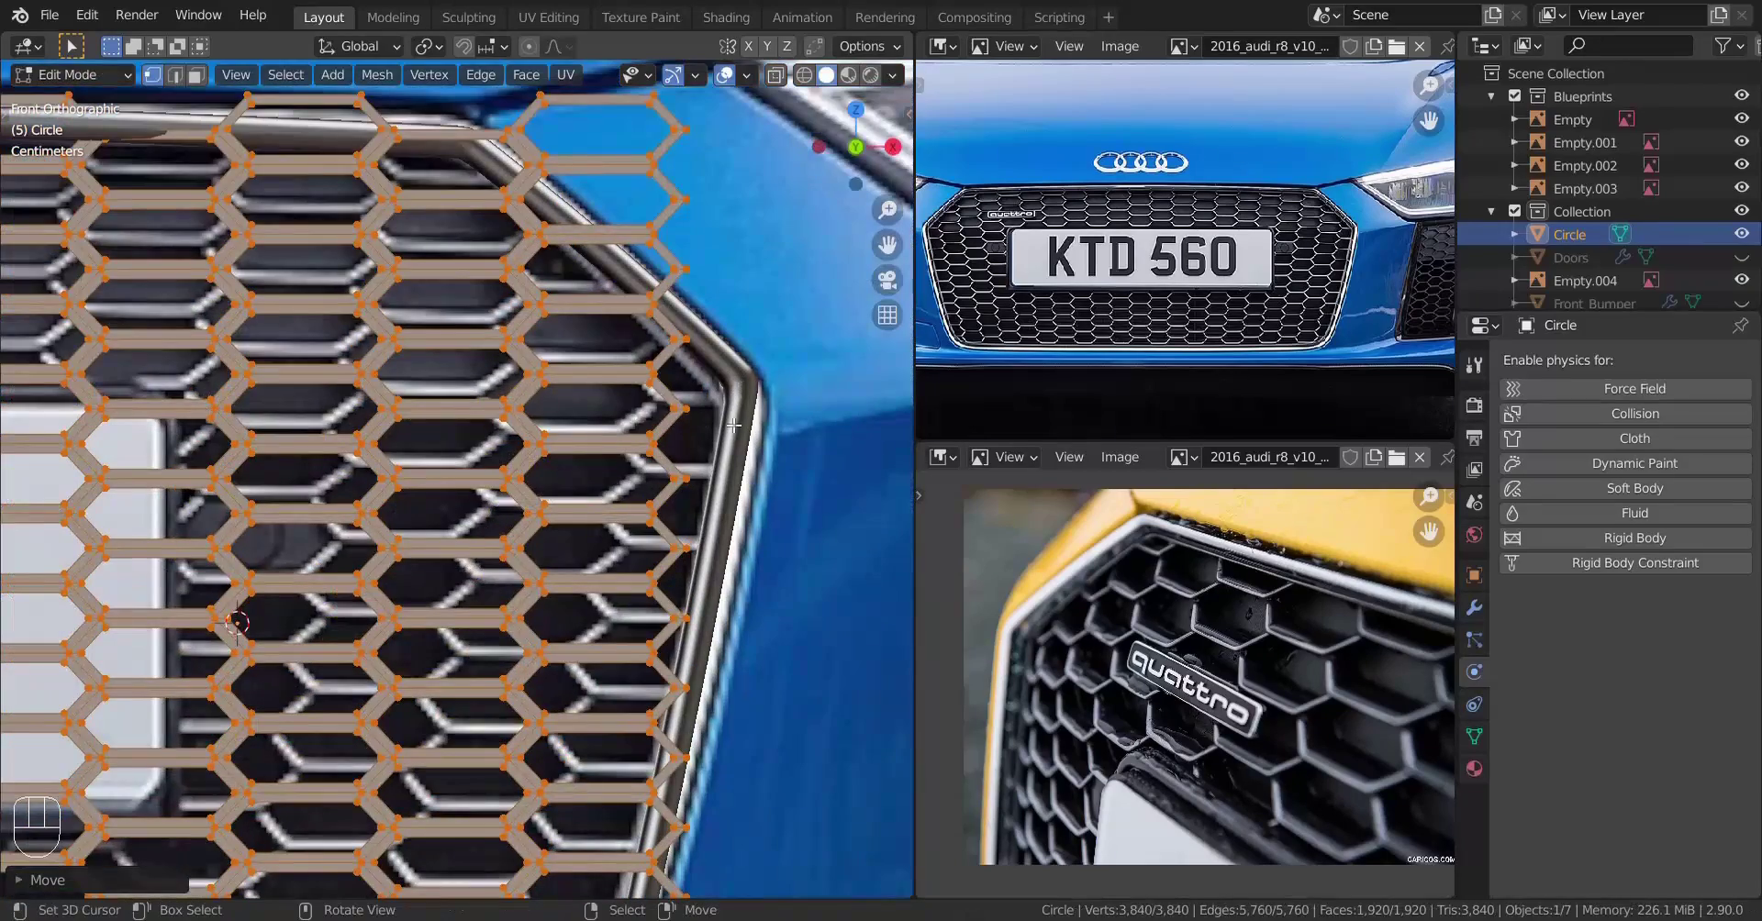
pyautogui.scroll(-3, 733, 425)
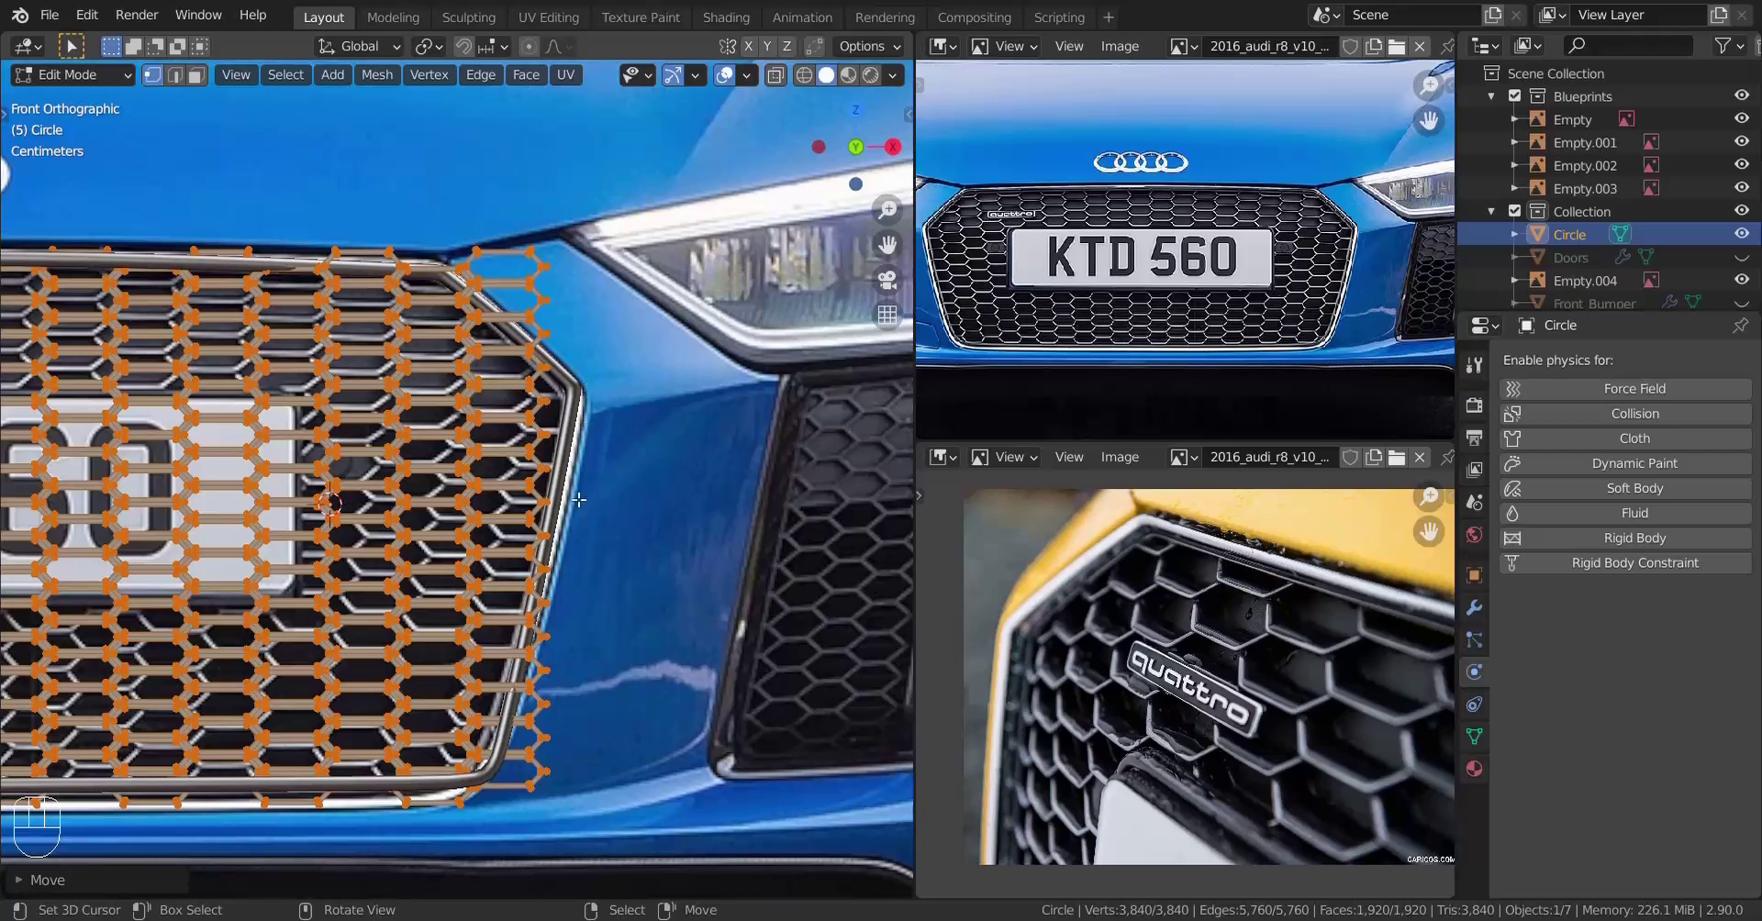
pyautogui.scroll(4, 579, 500)
pyautogui.scroll(-4, 589, 204)
# Select all linked cells in the outermost hexagon column on the headlight side of the mesh
pyautogui.click(577, 264)
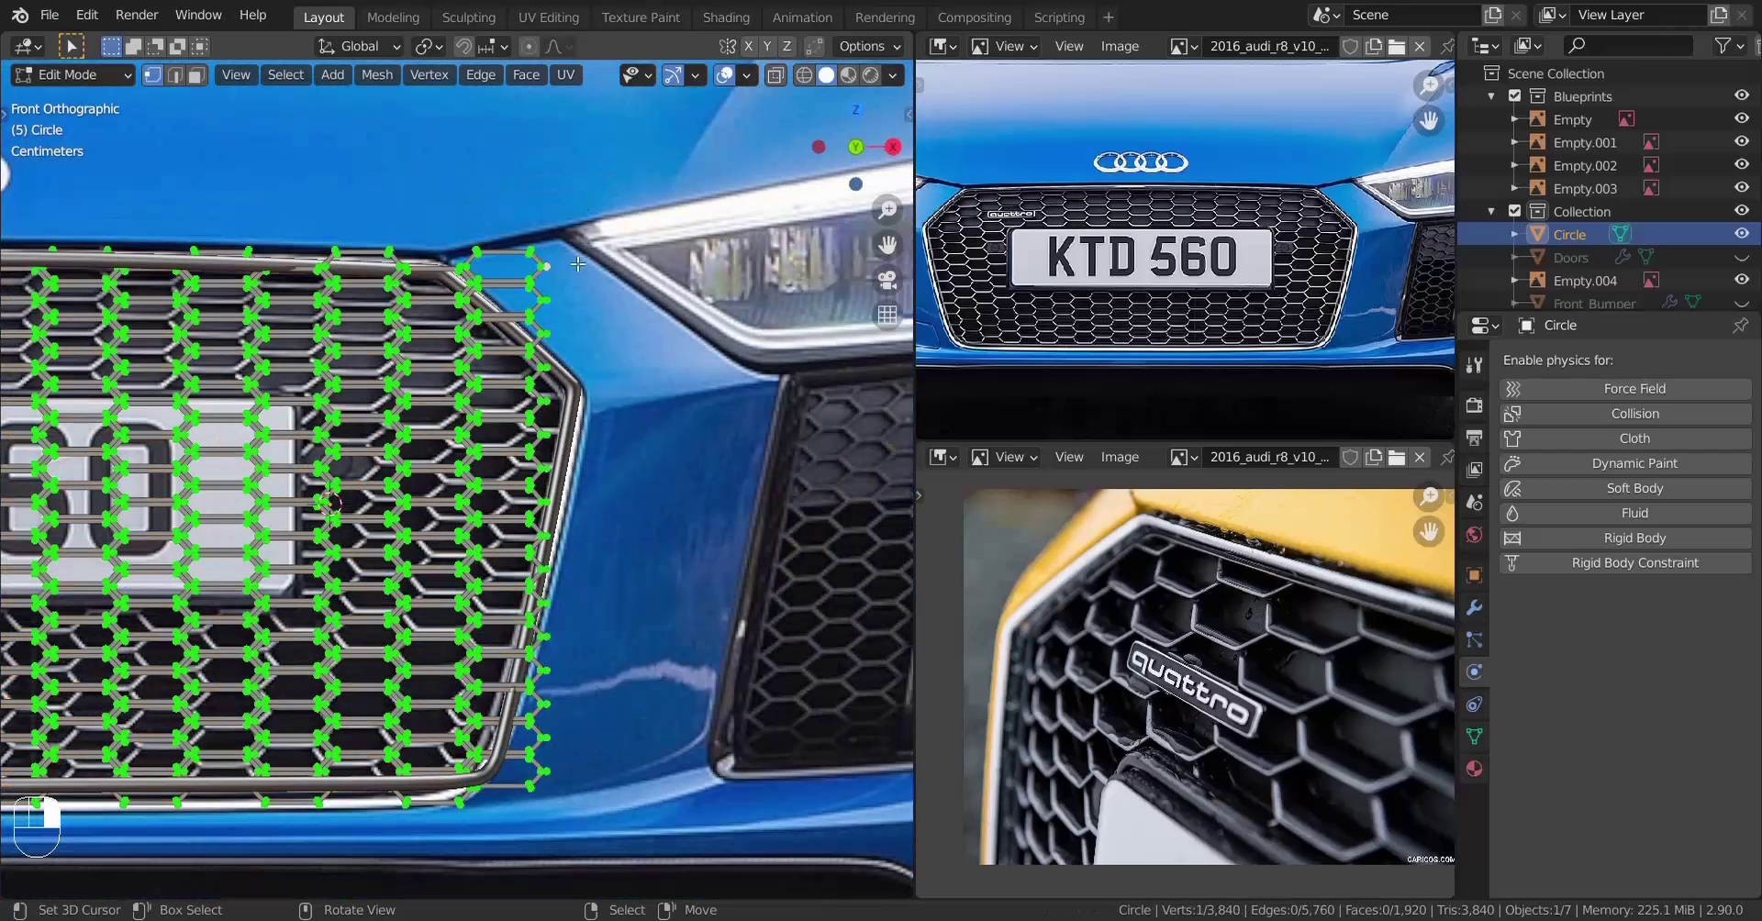
pyautogui.press('l')
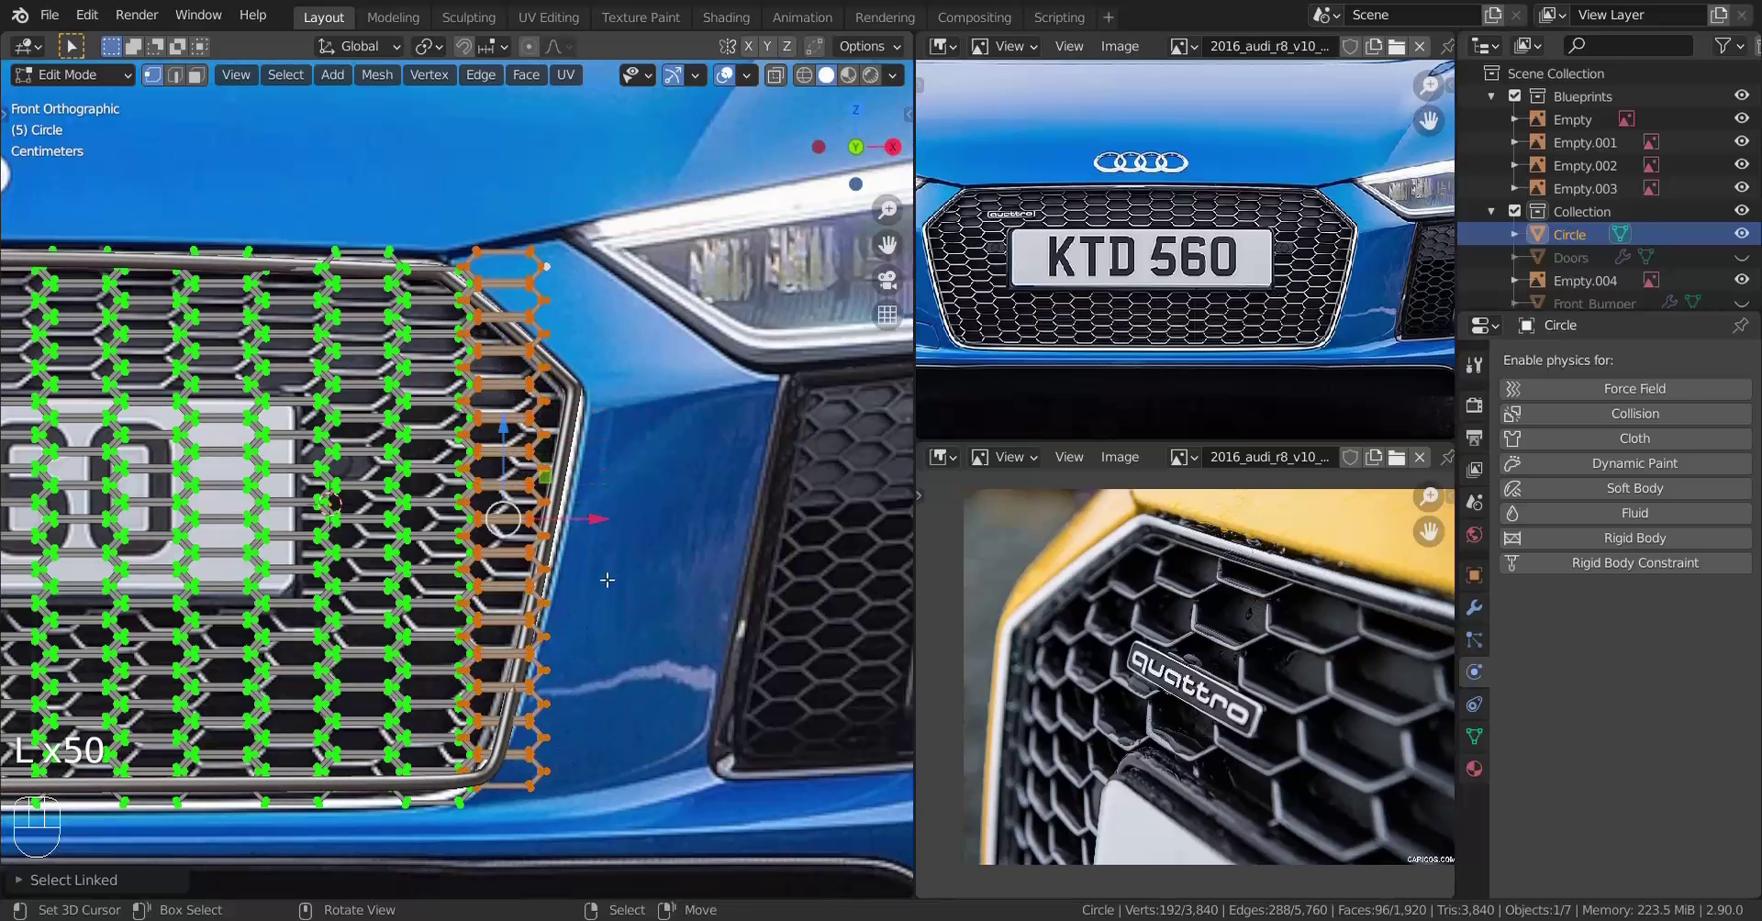
pyautogui.scroll(3, 607, 580)
pyautogui.scroll(-5, 607, 578)
pyautogui.scroll(2, 597, 542)
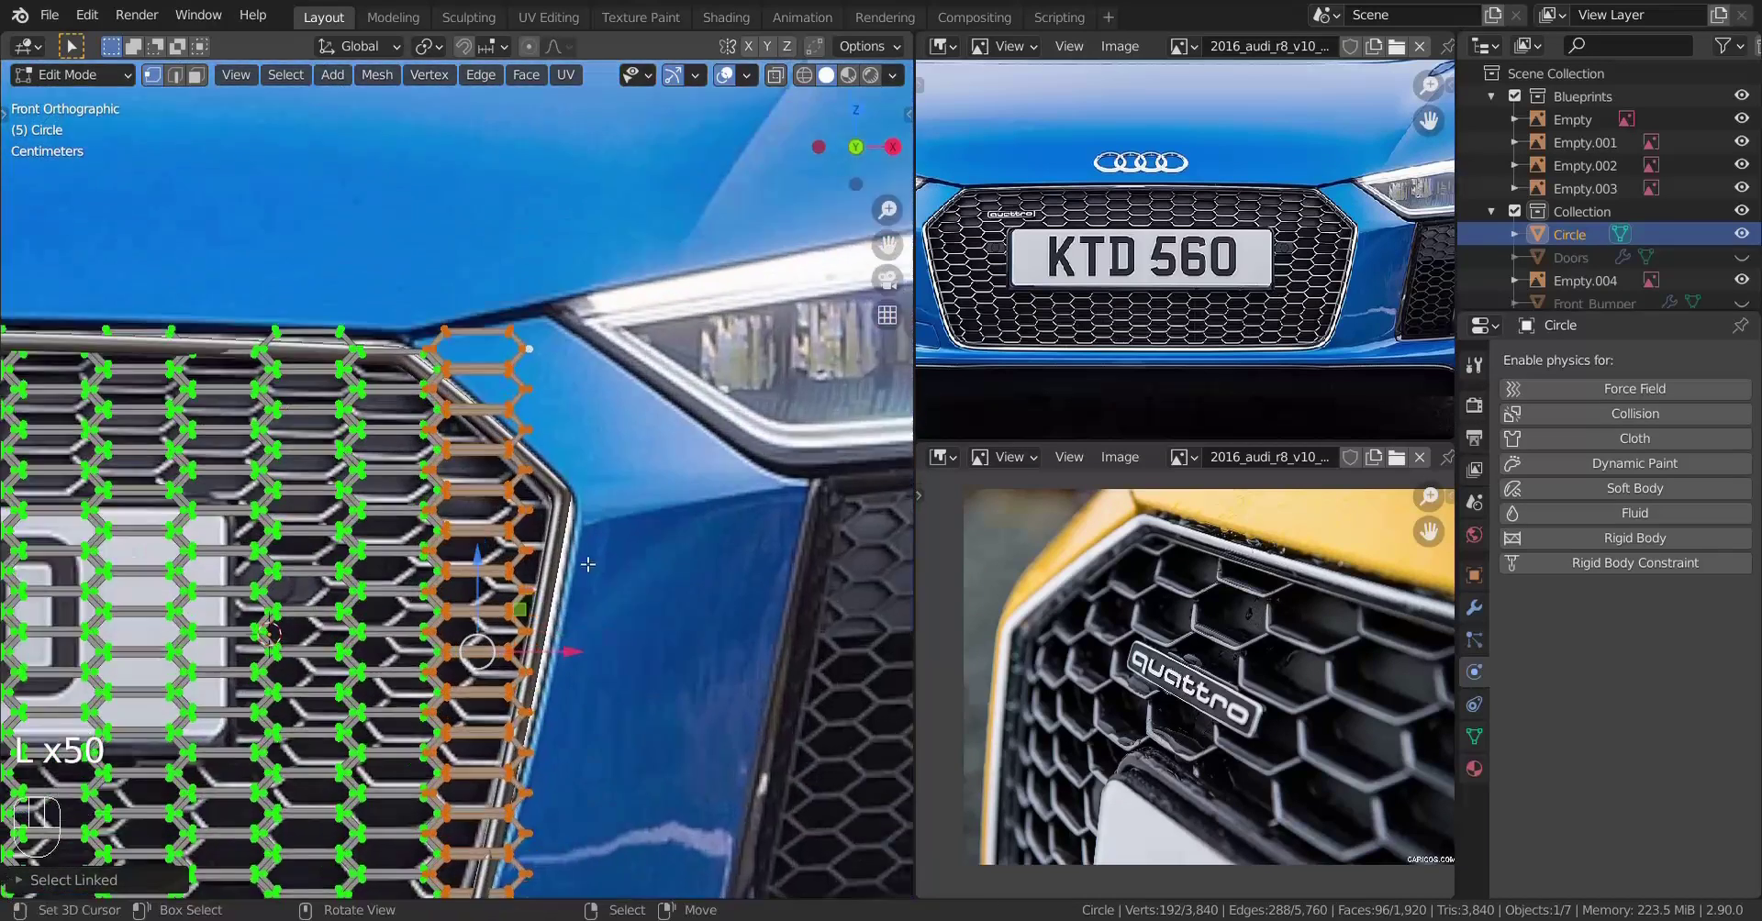
# Try duplicating the selected end column outward along X, and undo it, keeping only the original column's cells selected
pyautogui.scroll(4, 587, 564)
pyautogui.hotkey('shift', 'd')
pyautogui.press('x')
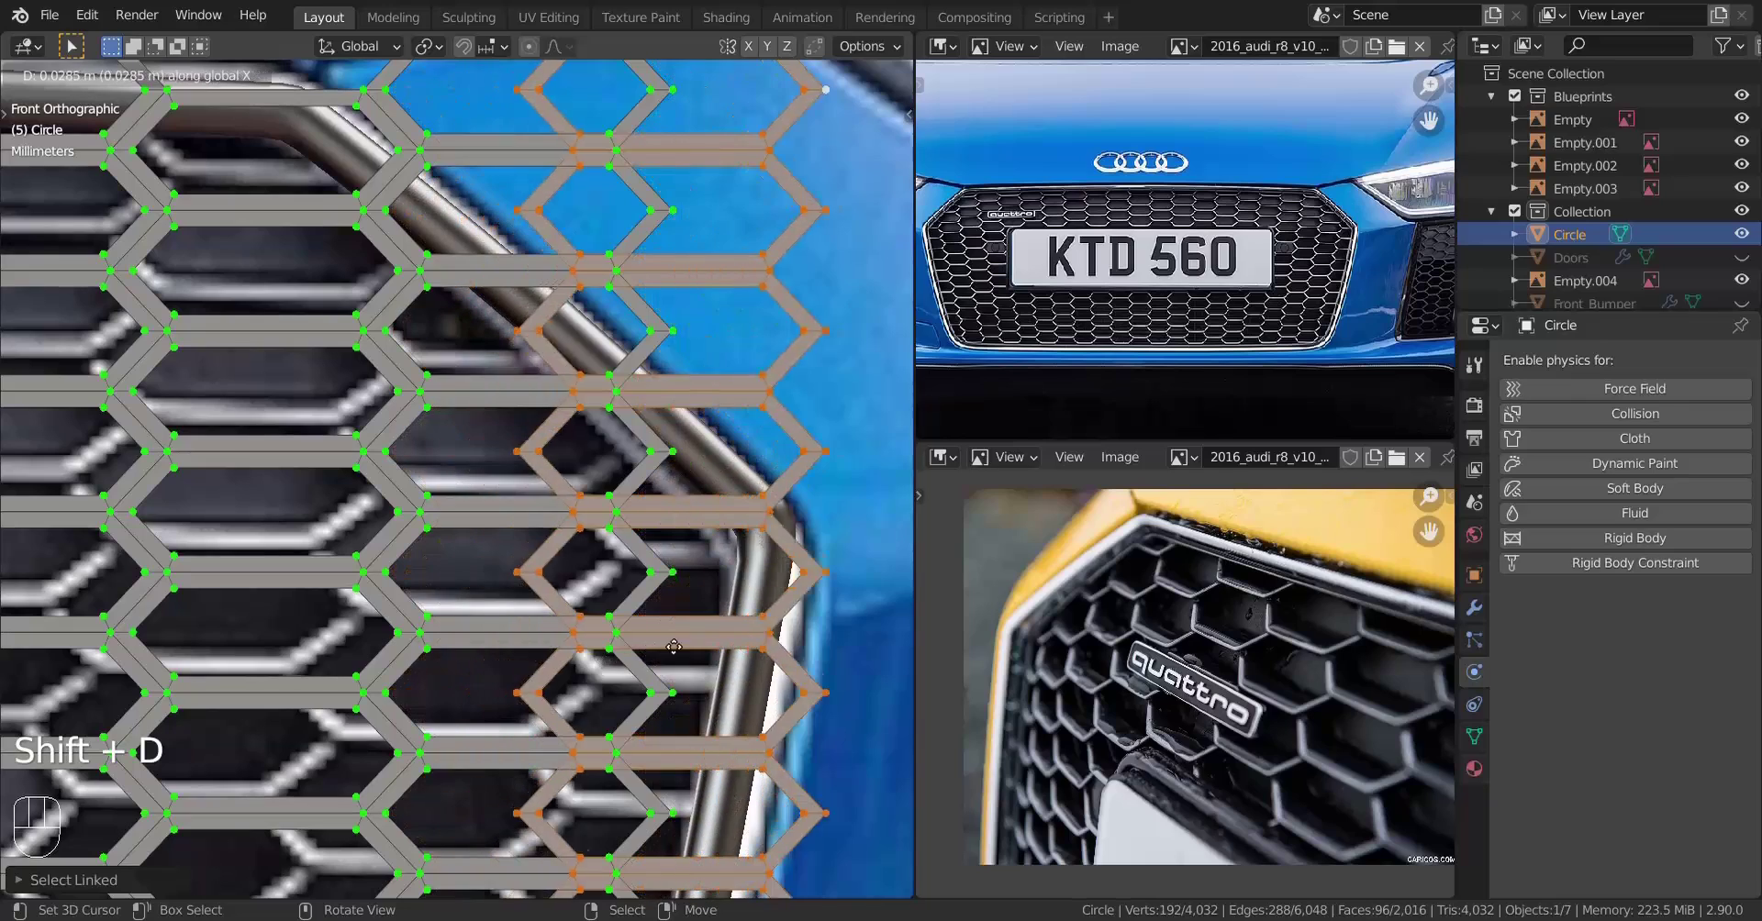
pyautogui.click(684, 597)
pyautogui.hotkey('ctrl', 'z')
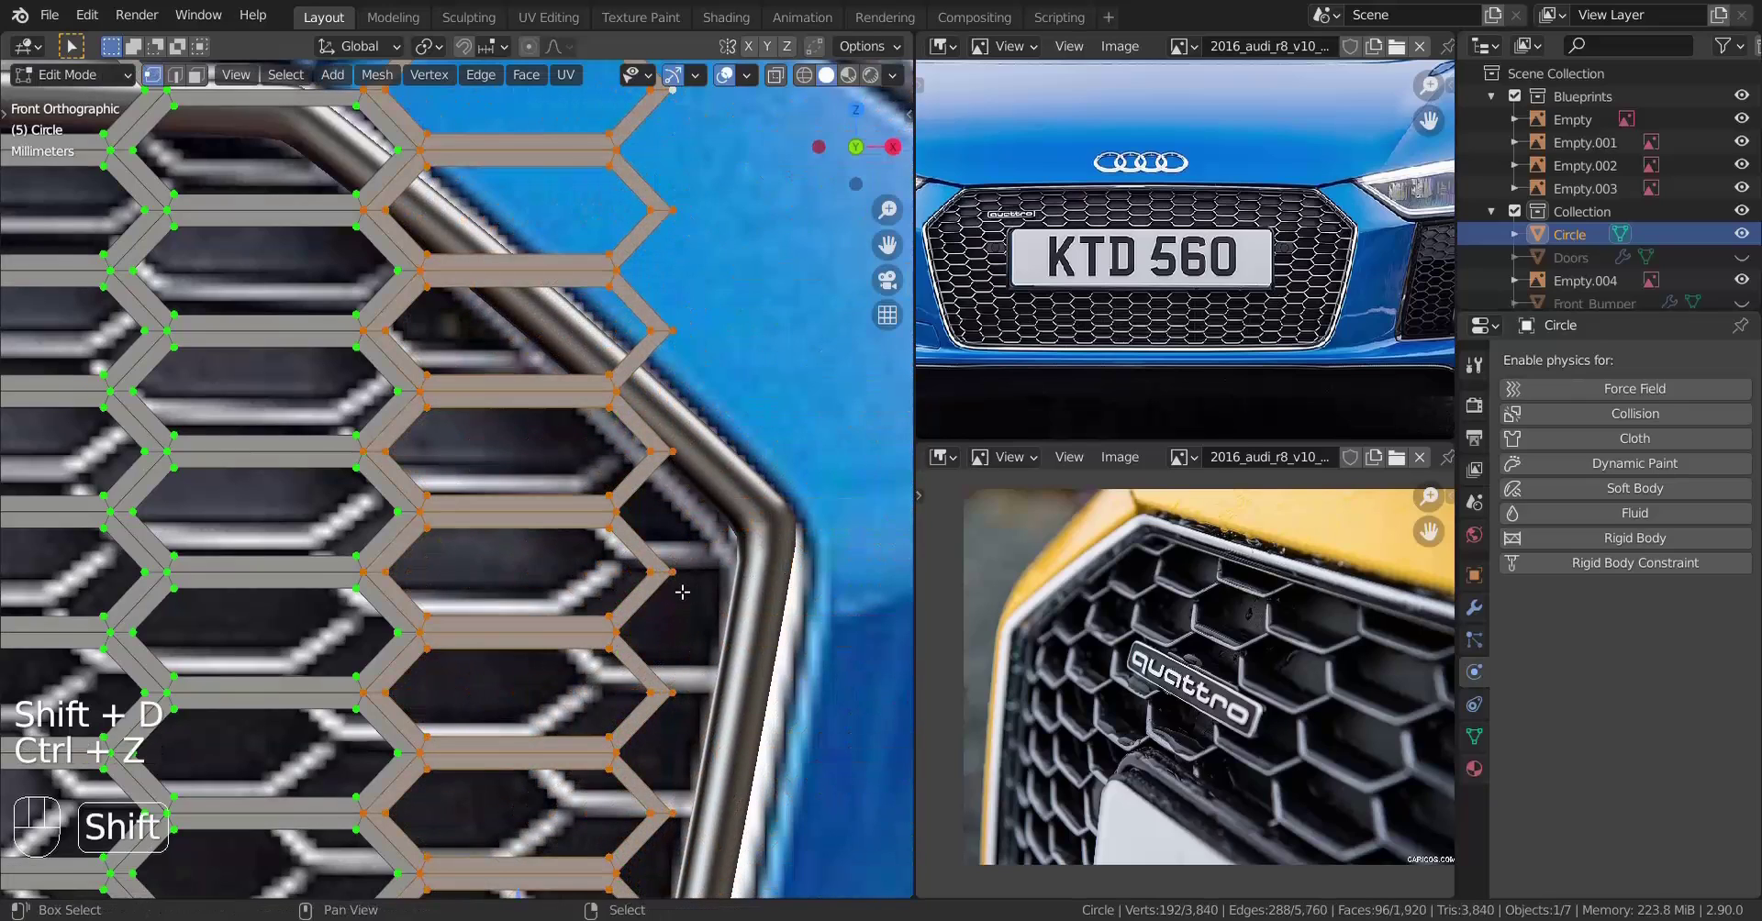
pyautogui.hotkey('ctrl', 'z')
pyautogui.hotkey('ctrl', 'shift', 'z')
pyautogui.scroll(-4, 611, 461)
pyautogui.hotkey('ctrl', 'z')
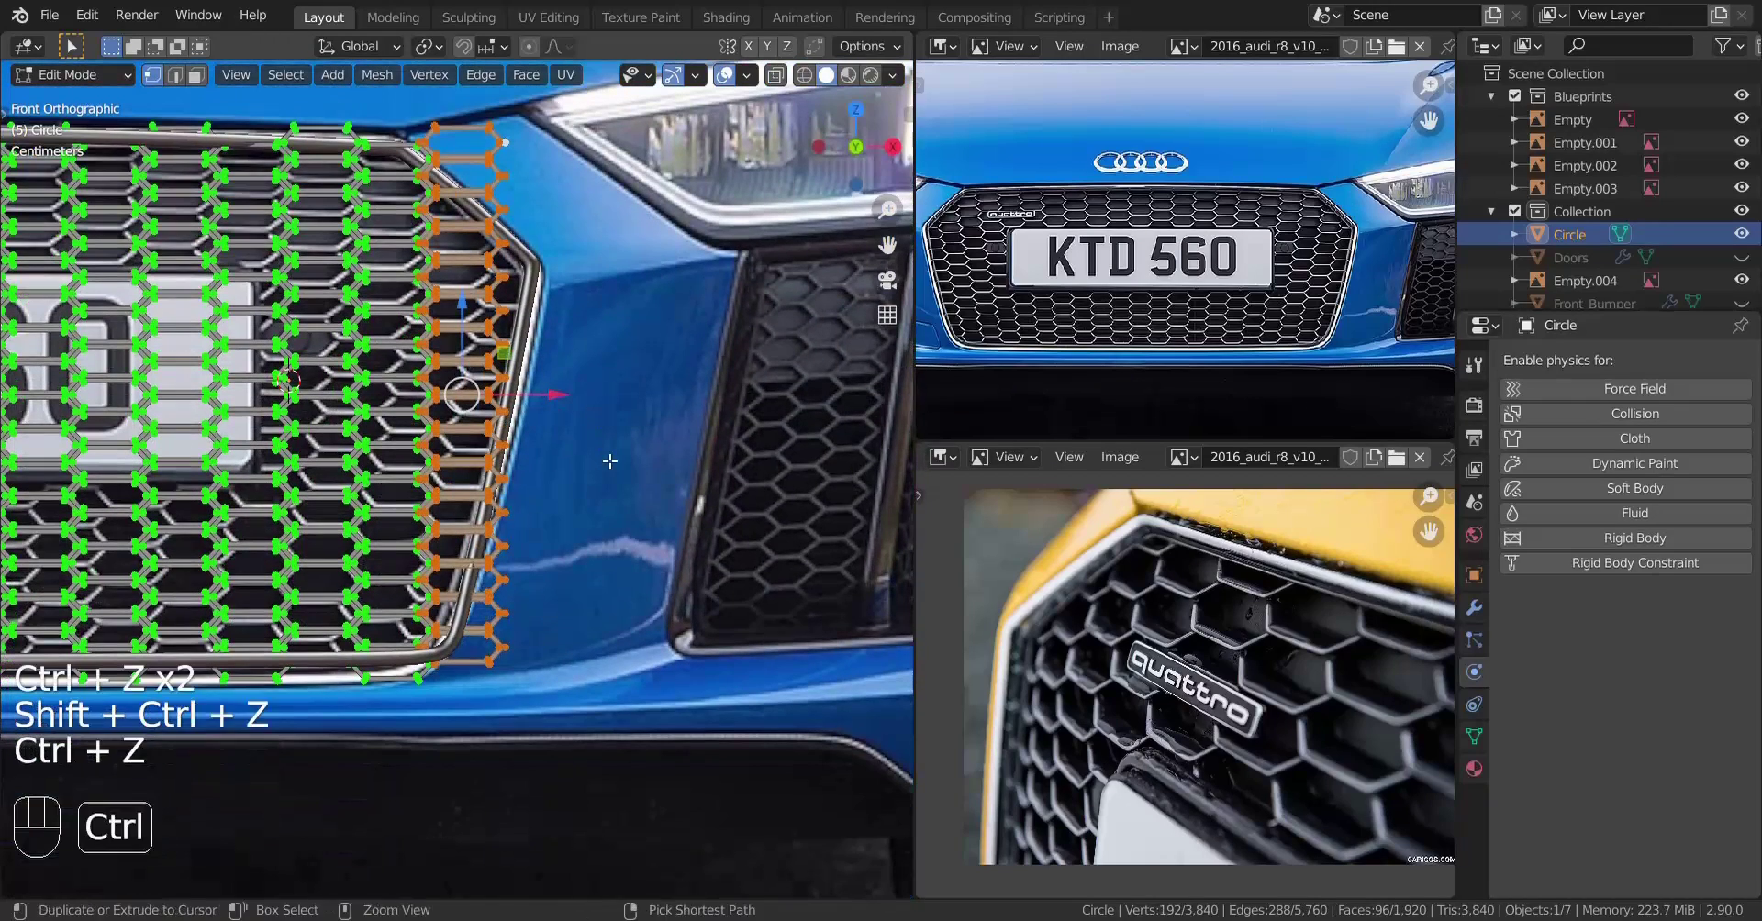
pyautogui.hotkey('ctrl', 'shift', 'z')
pyautogui.hotkey('ctrl', 'shift', 'z')
pyautogui.hotkey('ctrl', 'z')
pyautogui.hotkey('ctrl', 'z')
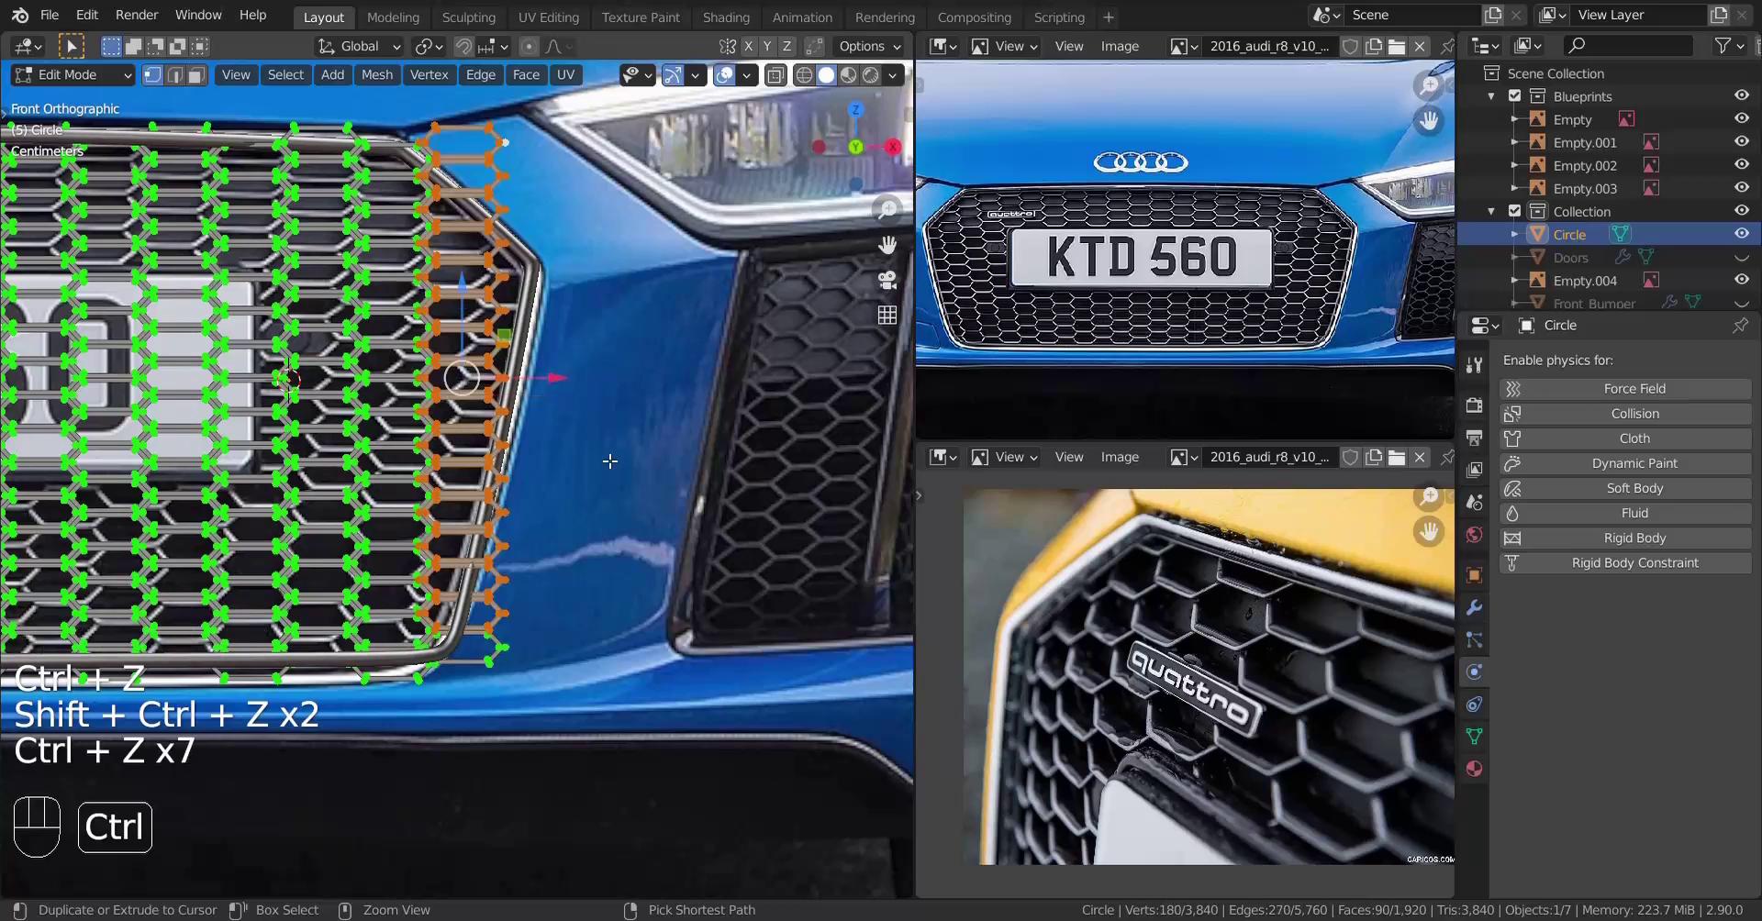
pyautogui.hotkey('ctrl', 'shift', 'z')
# Duplicate the end column about 0.0575 m along X so the copy's inner tips touch the original column's outer tips
pyautogui.scroll(8, 611, 461)
pyautogui.scroll(4, 536, 621)
pyautogui.keyDown('shift'); pyautogui.moveTo(602, 623); pyautogui.dragTo(461, 138, button='middle'); pyautogui.keyUp('shift')
pyautogui.scroll(4, 637, 523)
pyautogui.keyDown('shift'); pyautogui.moveTo(637, 523); pyautogui.dragTo(488, 582, button='middle'); pyautogui.keyUp('shift')
pyautogui.scroll(9, 607, 335)
pyautogui.keyDown('shift'); pyautogui.moveTo(607, 335); pyautogui.dragTo(386, 761, button='middle'); pyautogui.keyUp('shift')
pyautogui.scroll(3, 404, 669)
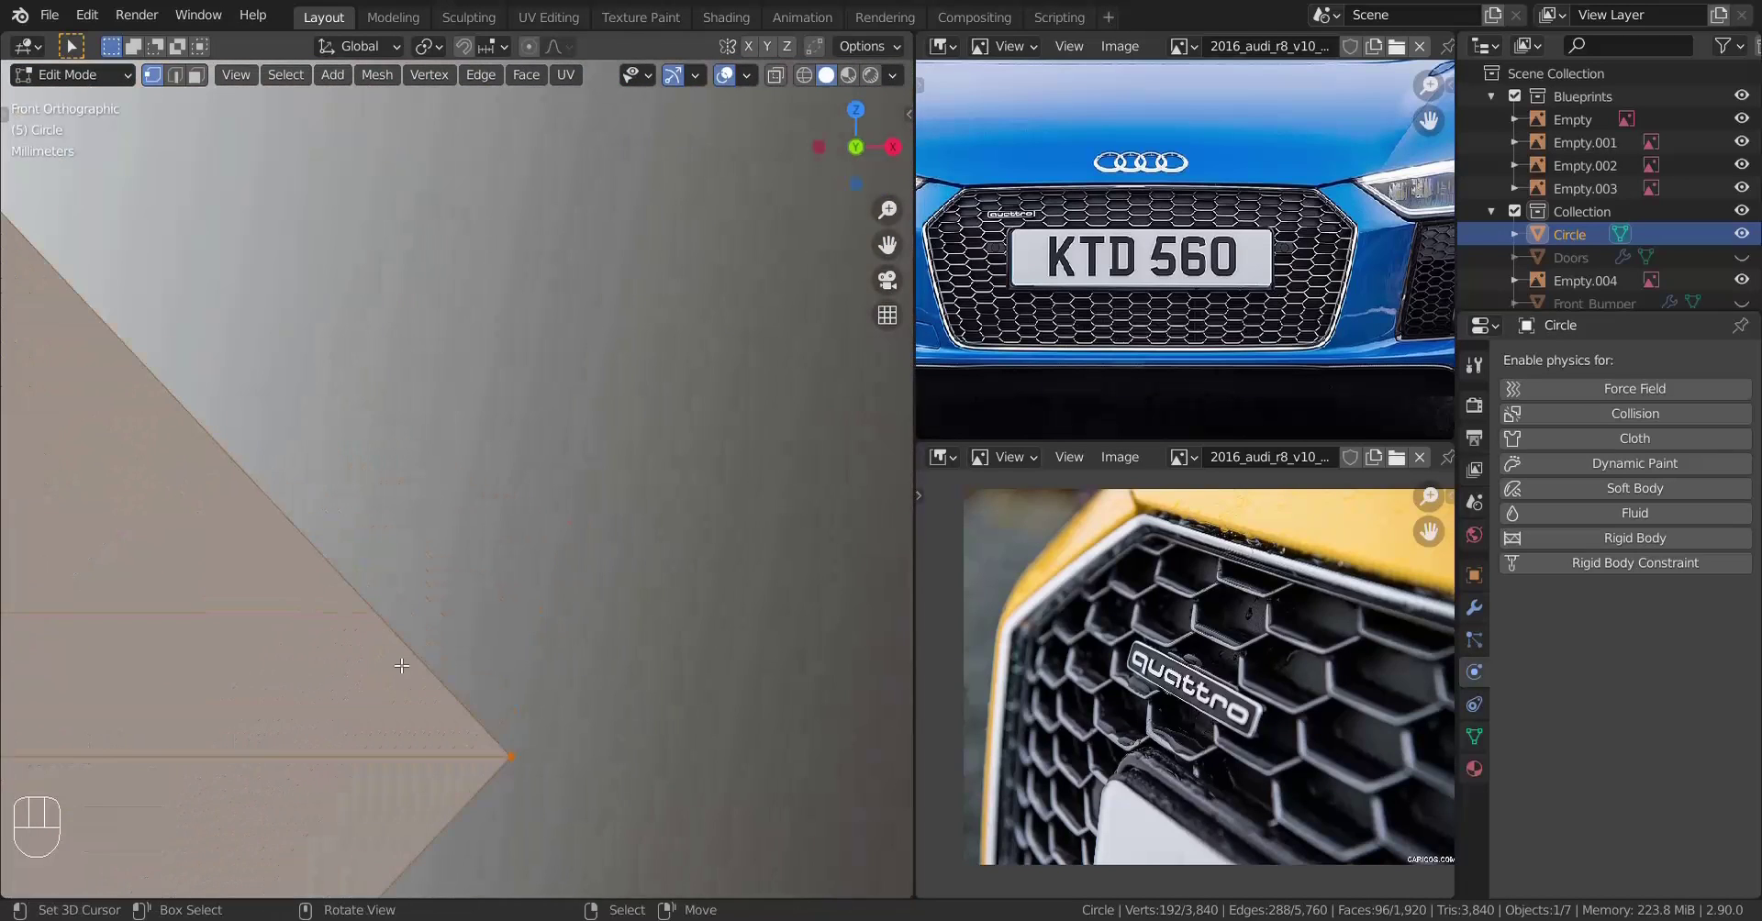
pyautogui.keyDown('shift'); pyautogui.moveTo(404, 669); pyautogui.dragTo(358, 399, button='middle'); pyautogui.keyUp('shift')
pyautogui.hotkey('shift', 'd')
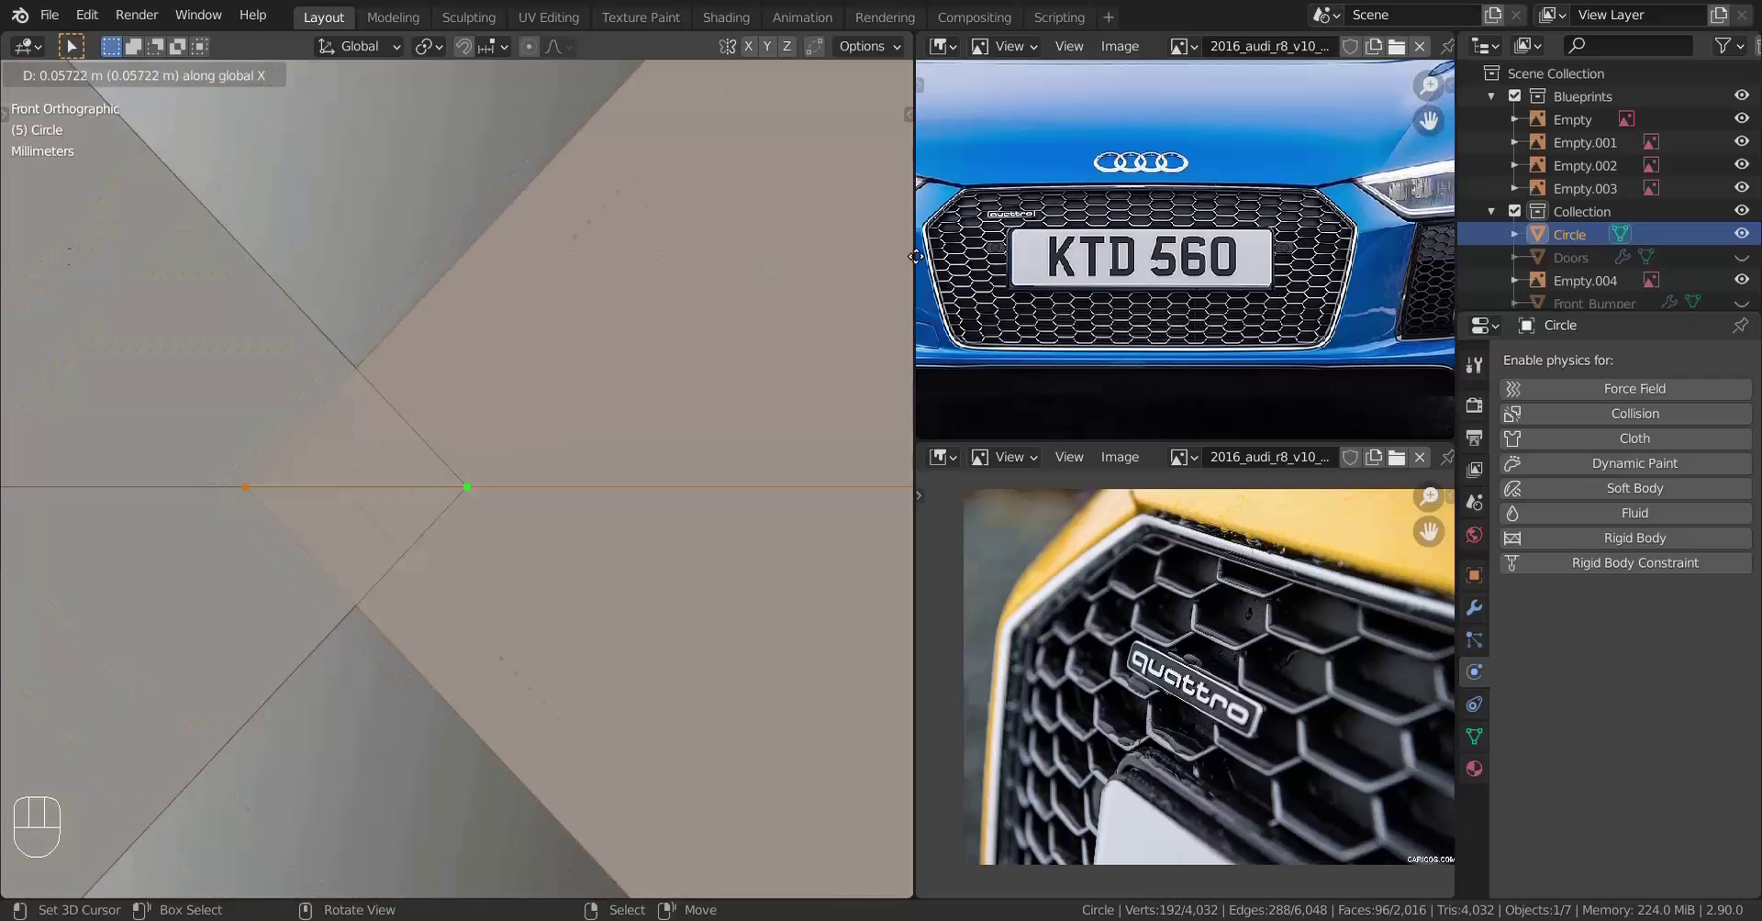
pyautogui.press('shift')
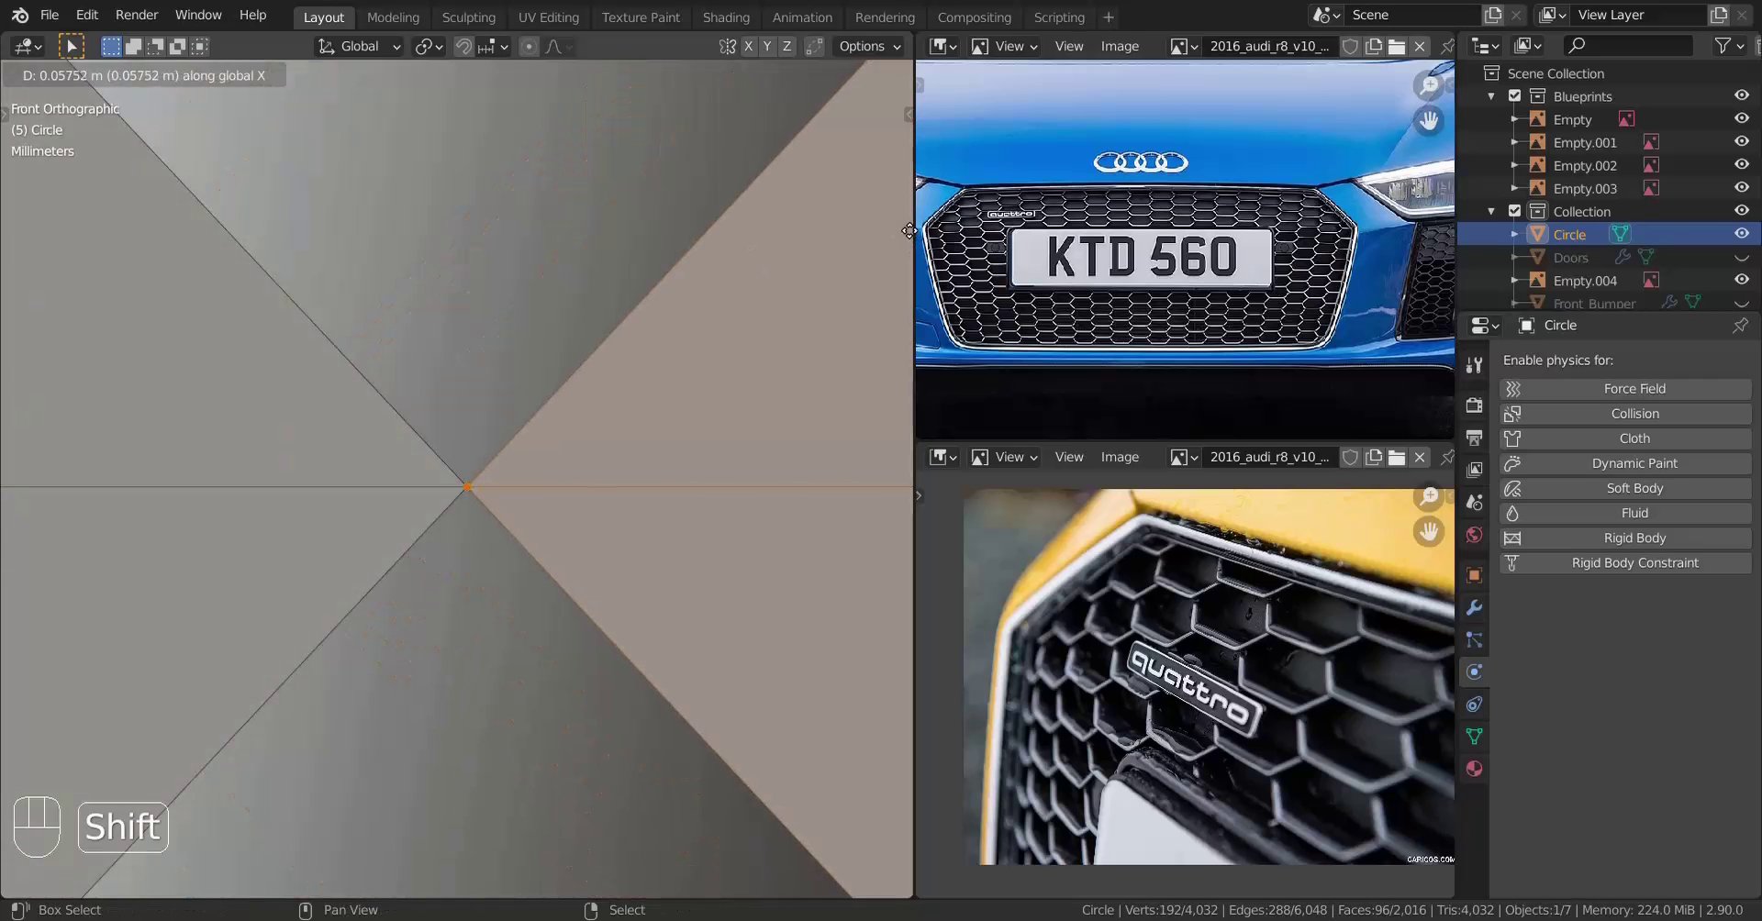
pyautogui.click(908, 231)
# Try moving the duplicated column about 0.009 m back along X so its tips overlap the original column's tips
pyautogui.scroll(-10, 566, 366)
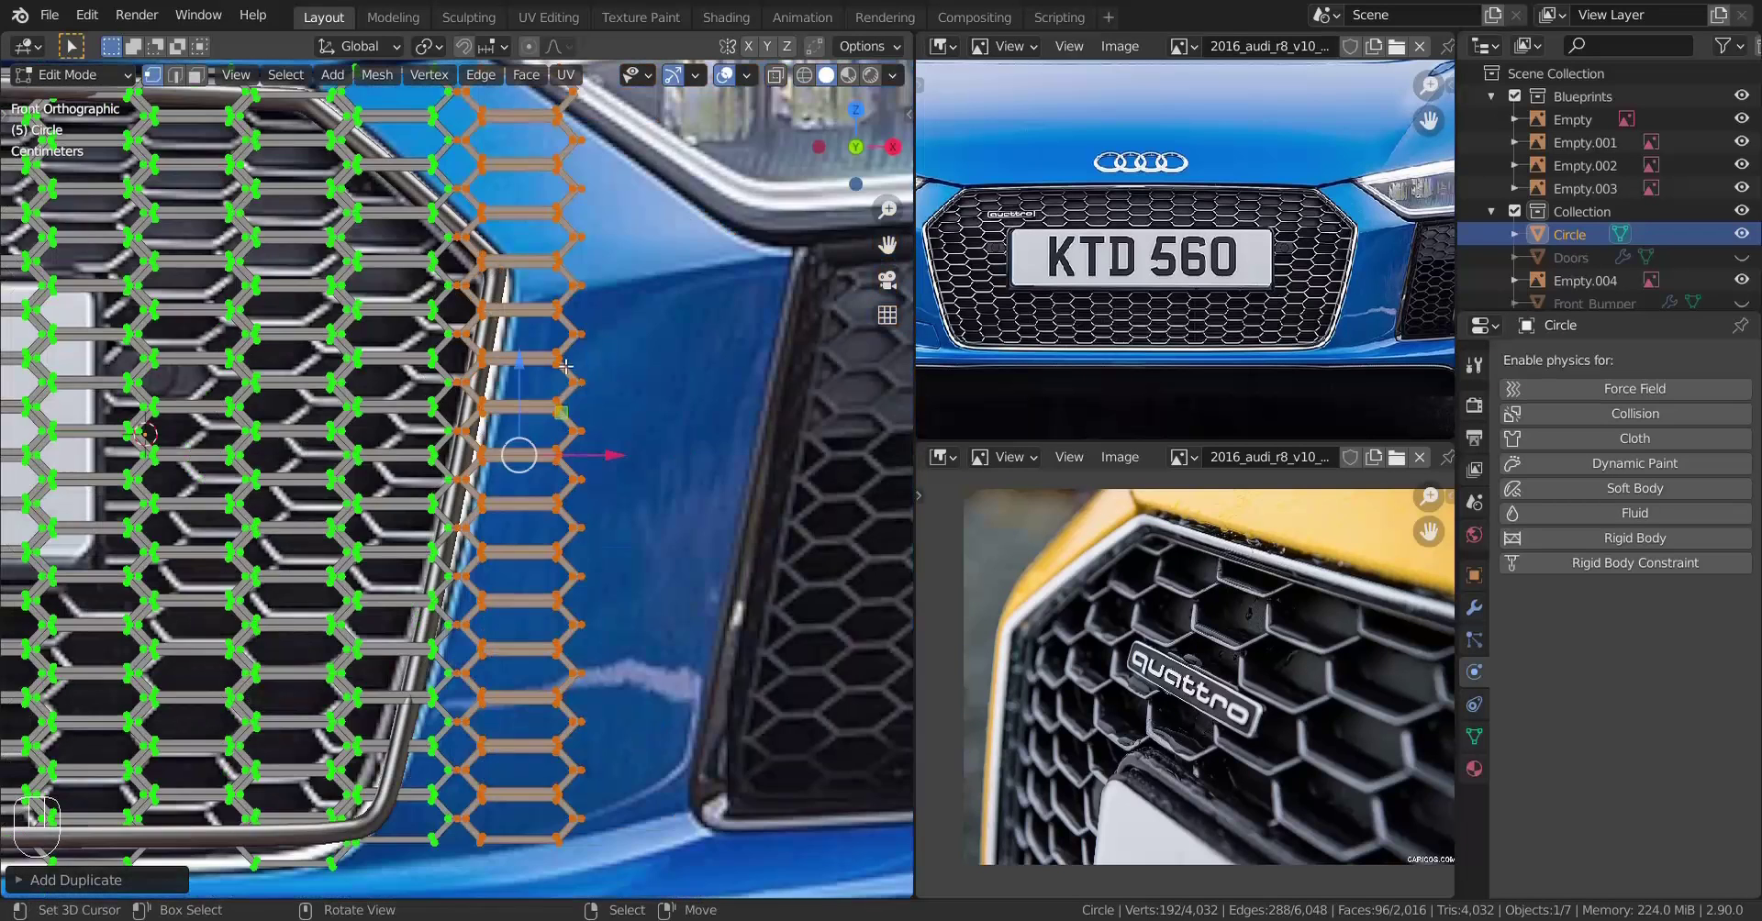
pyautogui.scroll(-6, 566, 367)
pyautogui.keyDown('shift'); pyautogui.moveTo(639, 512); pyautogui.dragTo(625, 504, button='middle'); pyautogui.keyUp('shift')
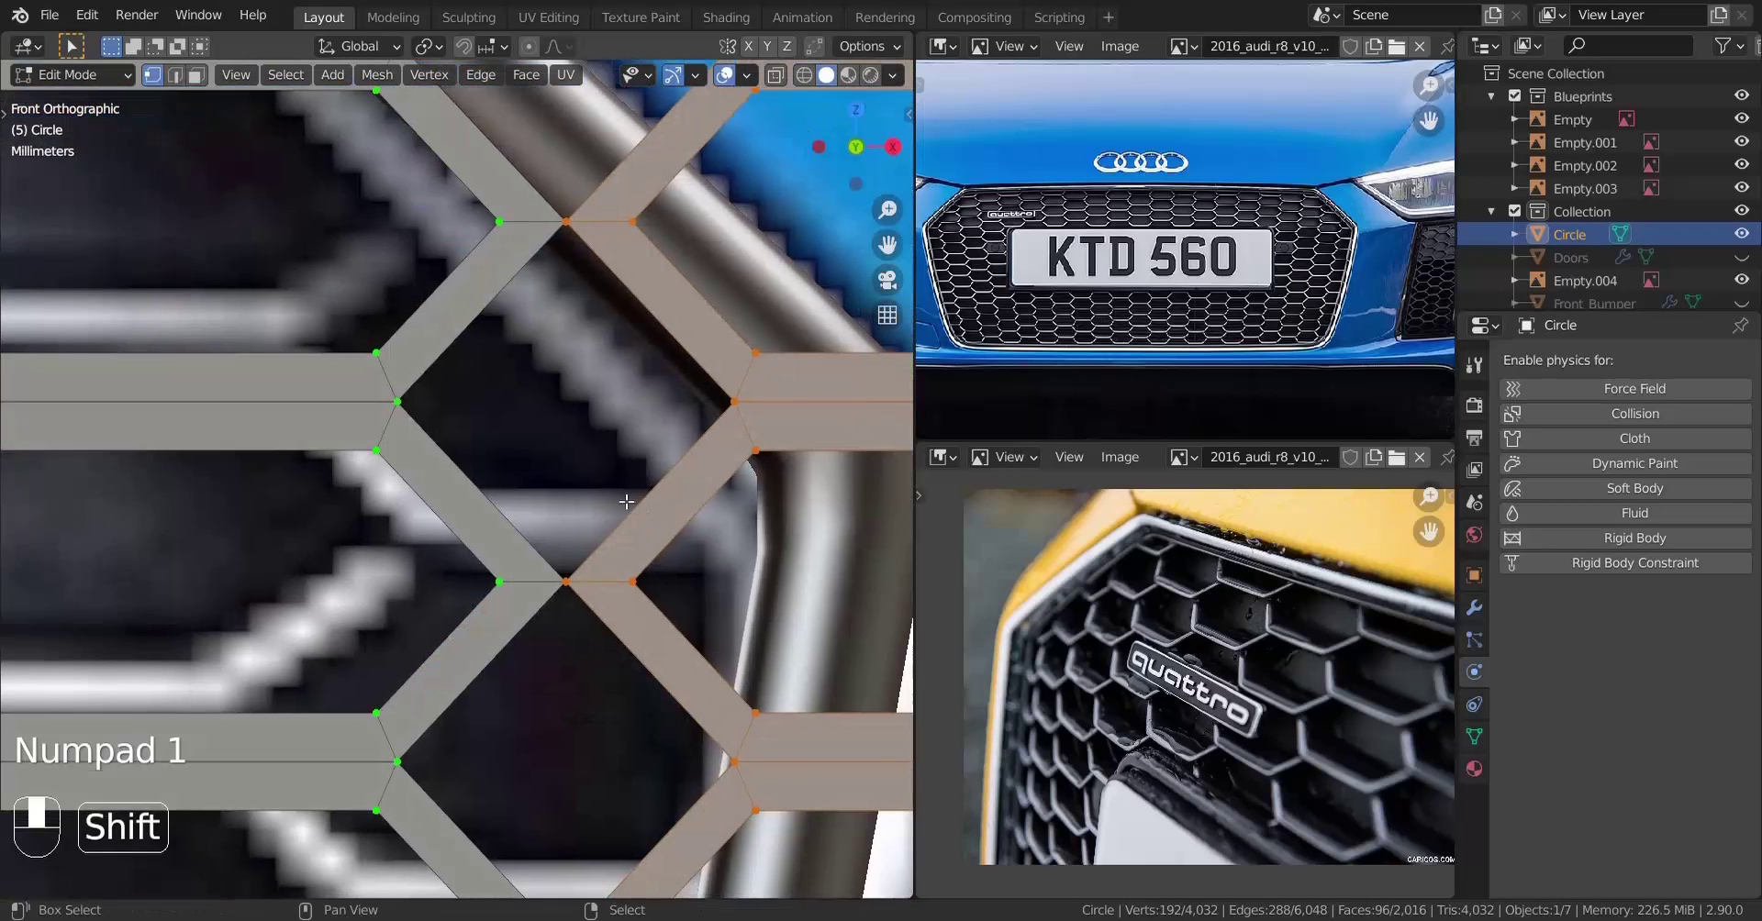
pyautogui.scroll(4, 628, 512)
pyautogui.keyDown('shift'); pyautogui.moveTo(749, 560); pyautogui.dragTo(668, 375, button='middle'); pyautogui.keyUp('shift')
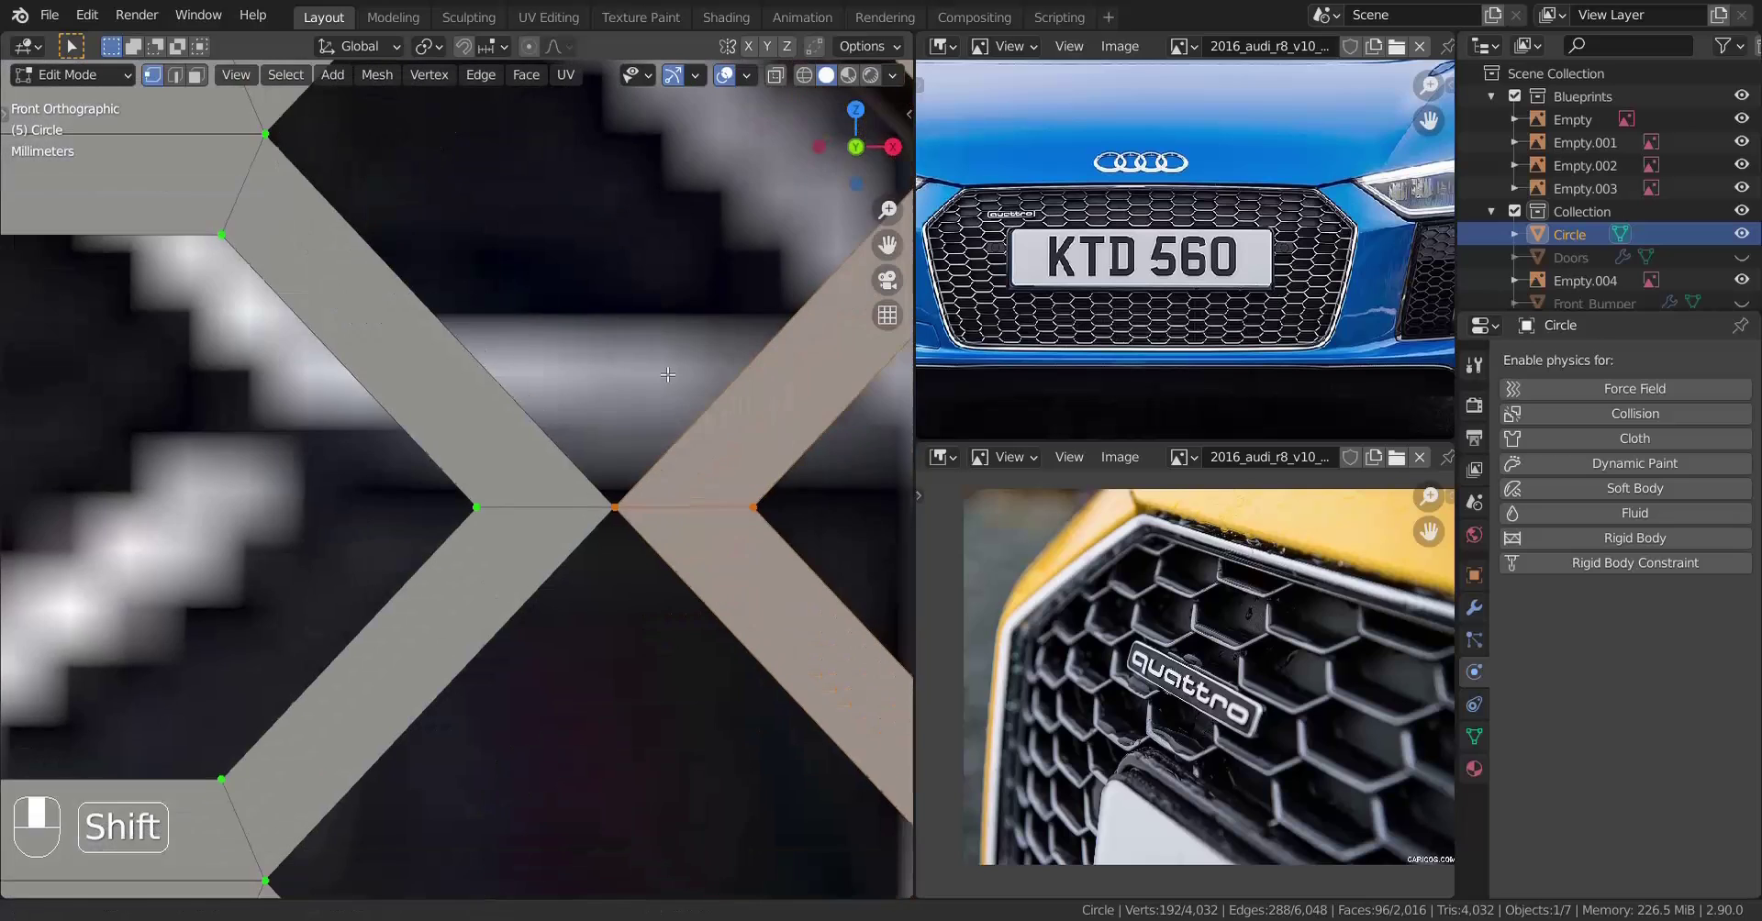
pyautogui.scroll(-3, 667, 375)
pyautogui.press('g')
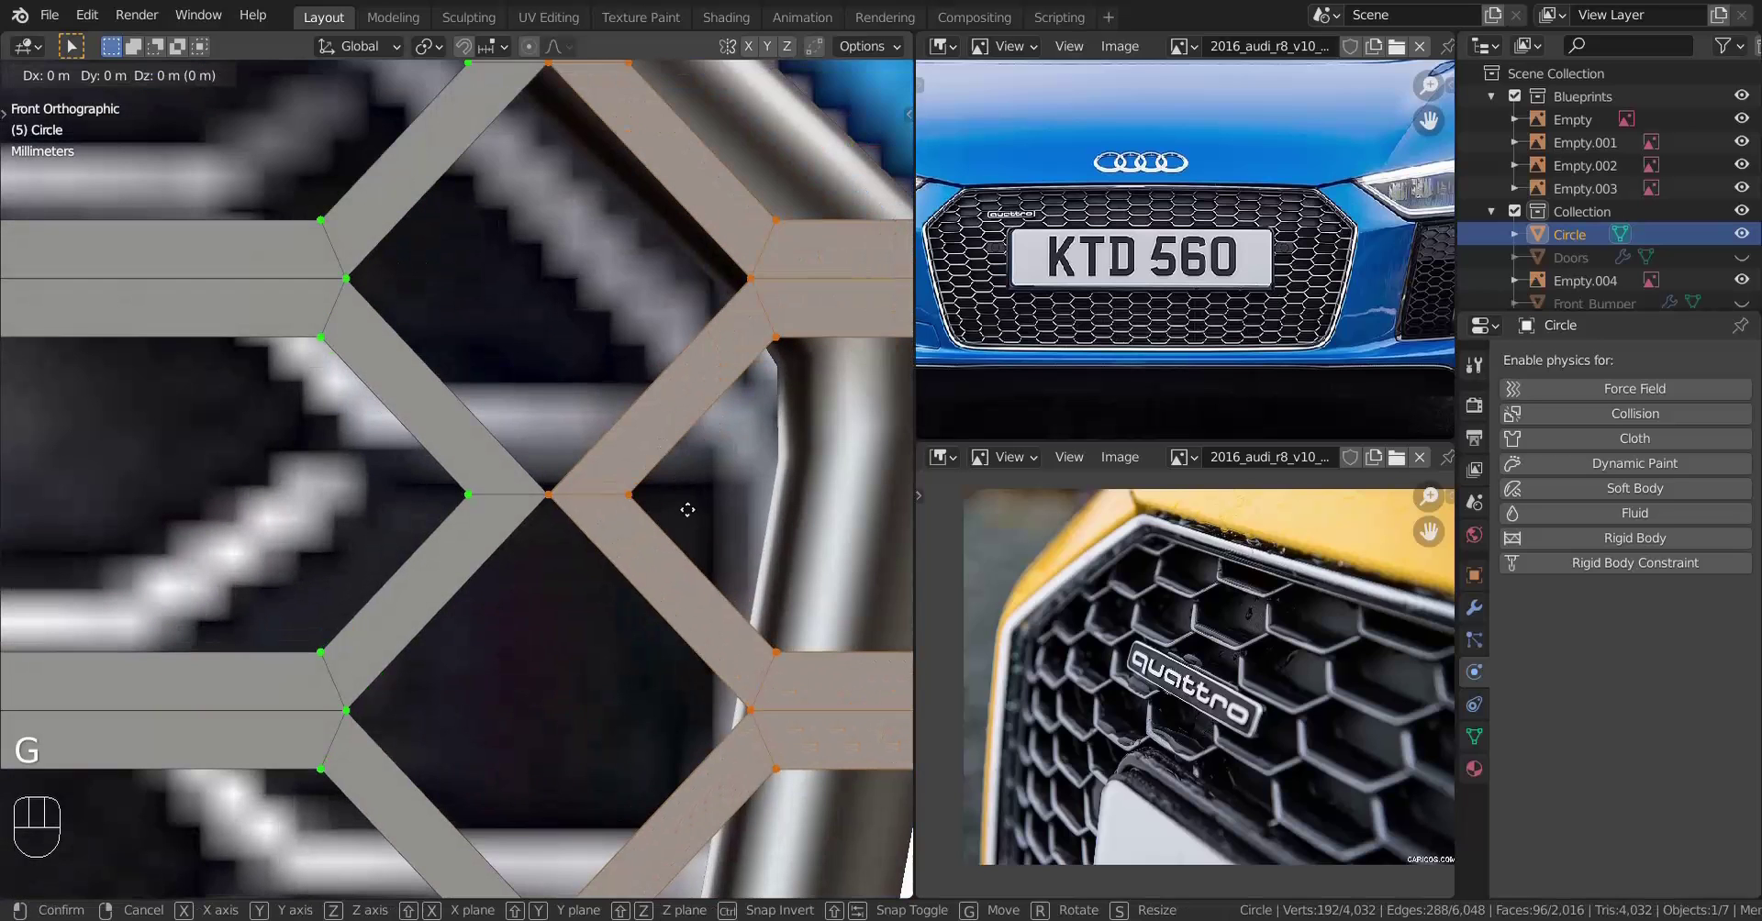
pyautogui.press('x')
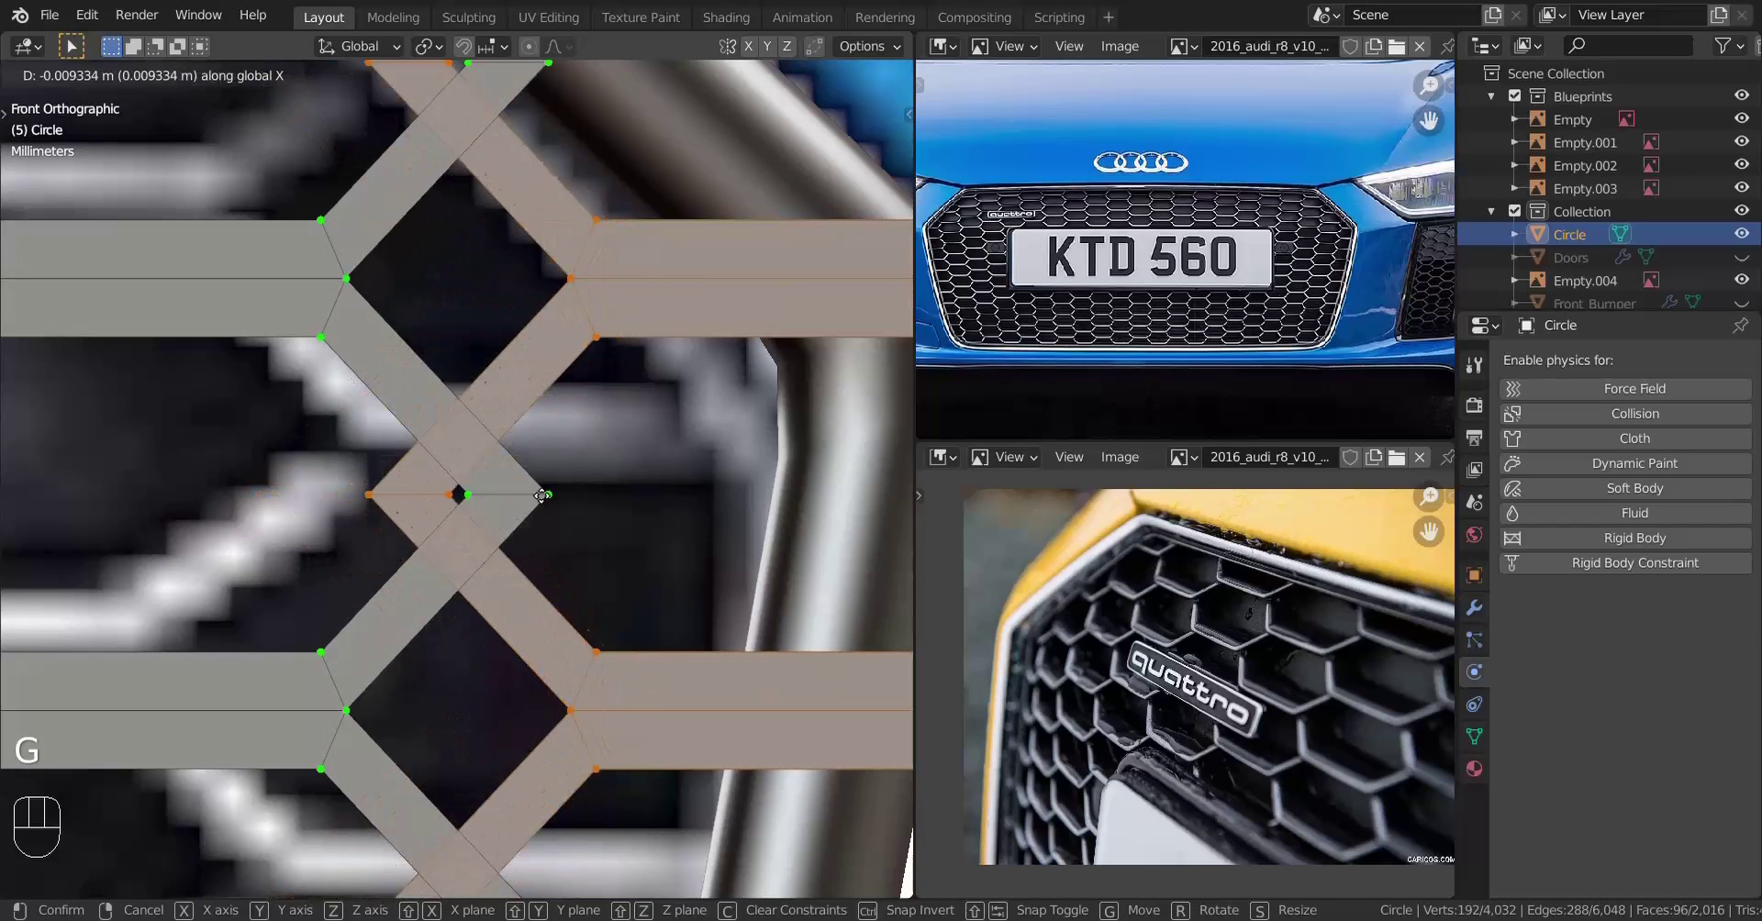
pyautogui.click(687, 514)
# Move the duplicated column by half a cell along Z and inward so its tips slot between the neighbouring column's cells
pyautogui.scroll(-4, 752, 633)
pyautogui.keyDown('shift'); pyautogui.moveTo(752, 633); pyautogui.dragTo(582, 696, button='middle'); pyautogui.keyUp('shift')
pyautogui.press('g')
pyautogui.scroll(5, 585, 702)
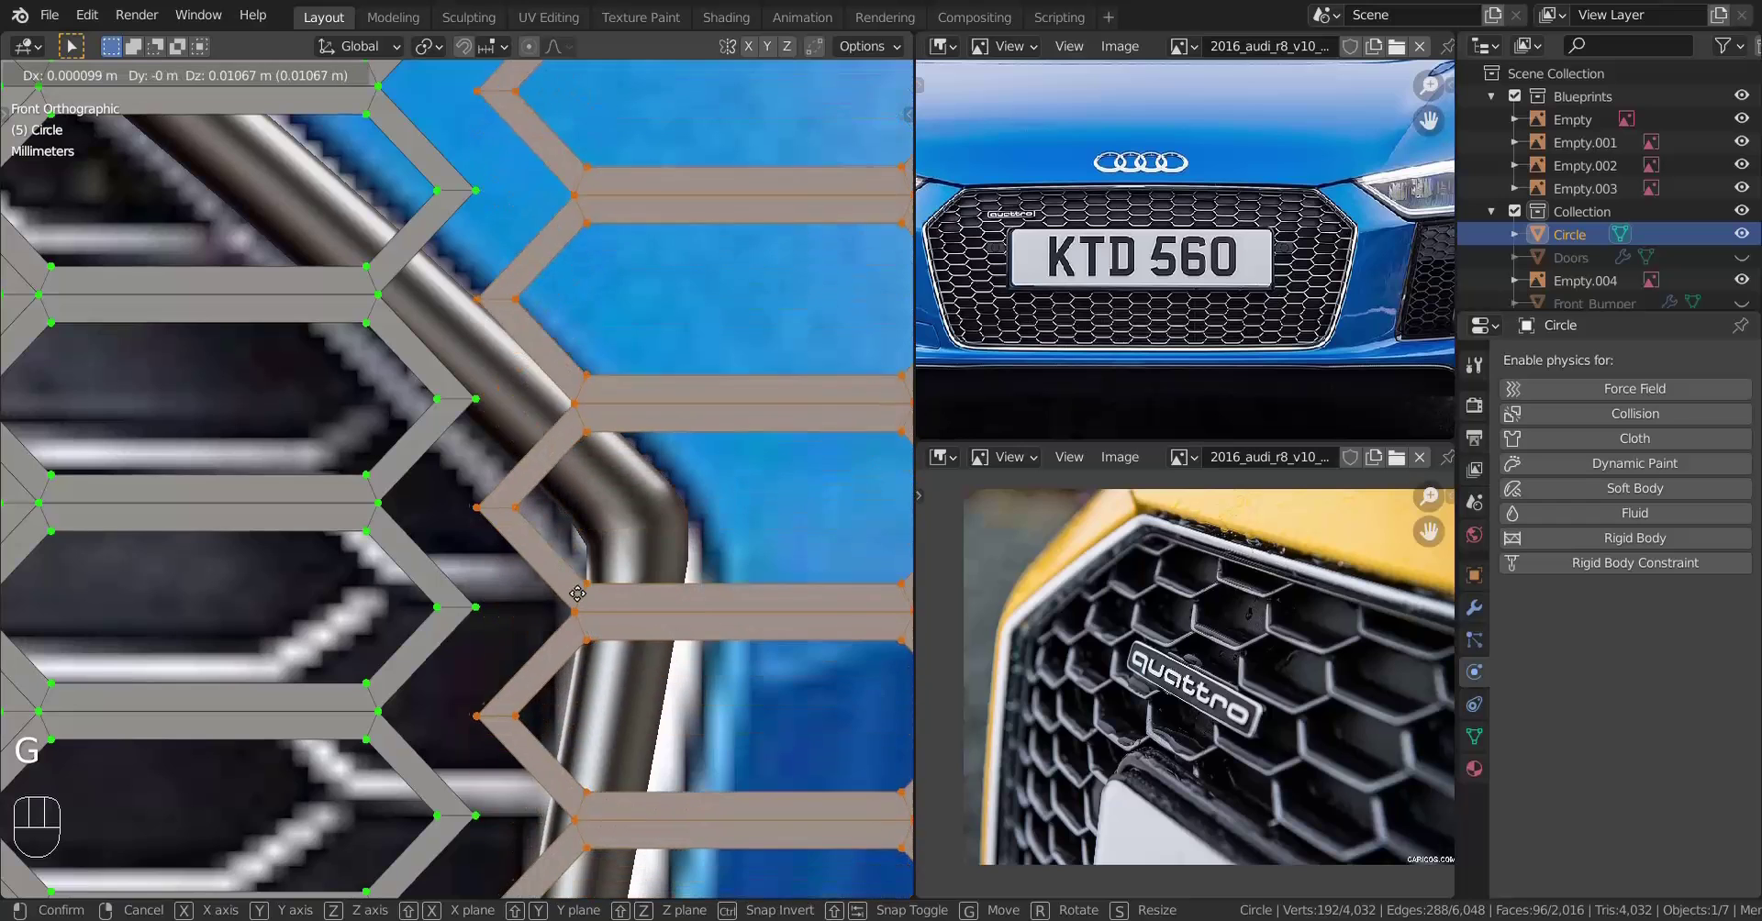
pyautogui.click(457, 635)
# Fine-tune the duplicated column's position in close-up until its corner vertex coincides with the neighbouring column's corner vertex
pyautogui.scroll(8, 564, 624)
pyautogui.keyDown('shift'); pyautogui.moveTo(457, 635); pyautogui.dragTo(673, 489, button='middle'); pyautogui.keyUp('shift')
pyautogui.scroll(7, 844, 437)
pyautogui.scroll(4, 413, 537)
pyautogui.press('g')
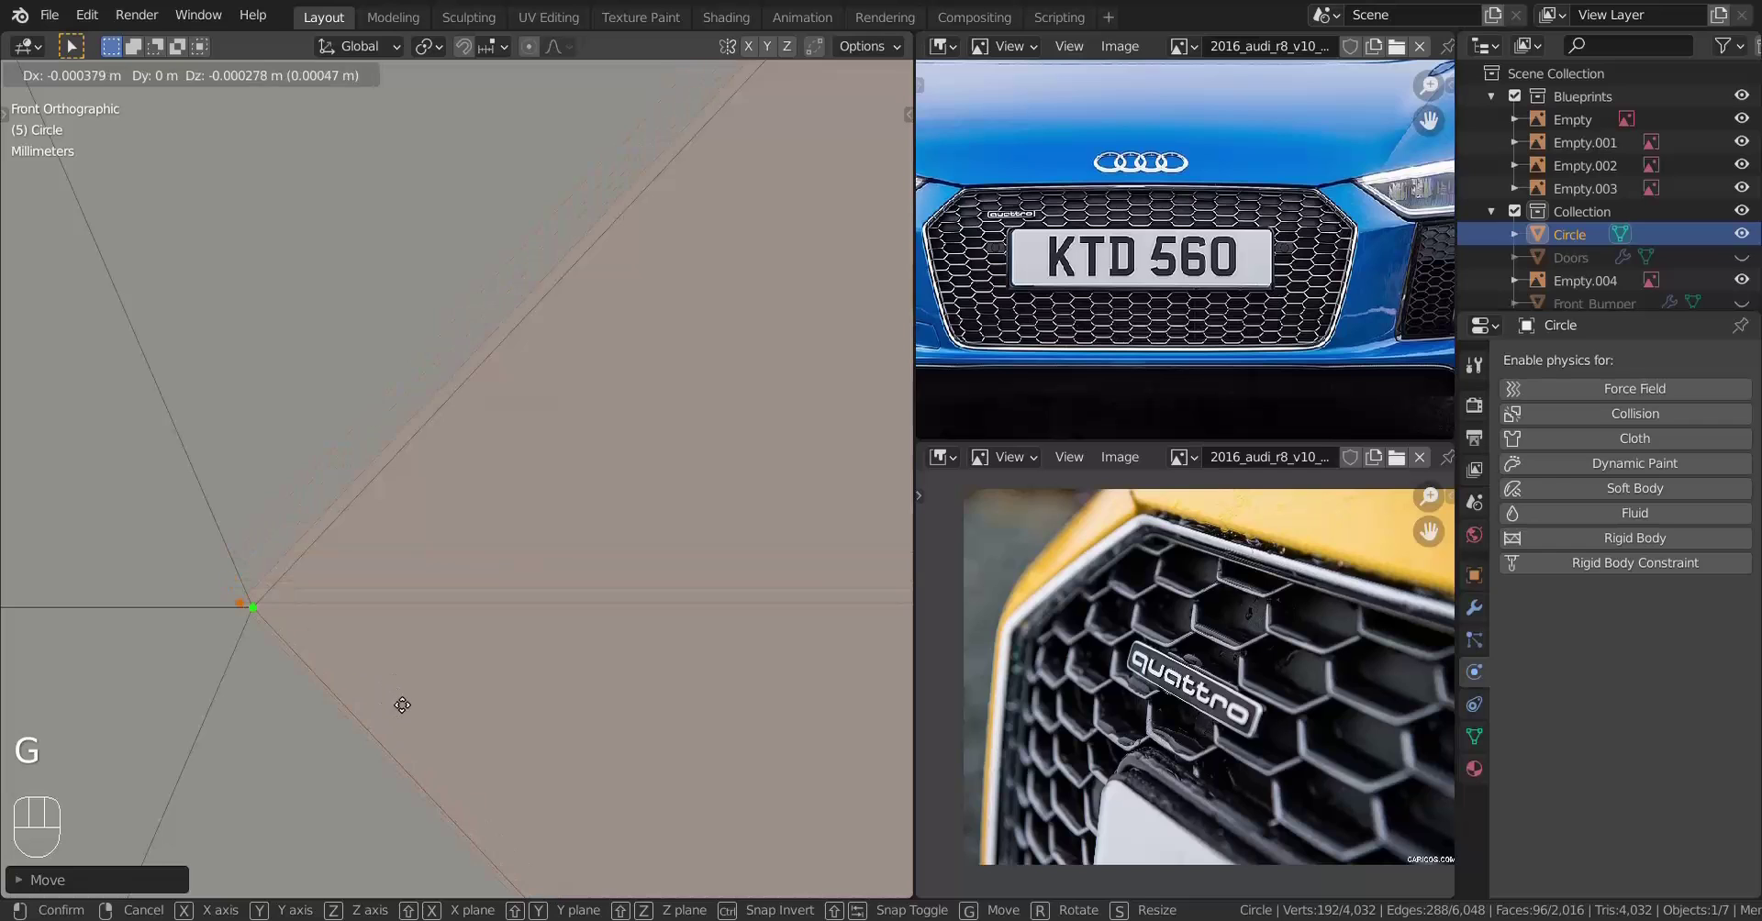
pyautogui.keyDown('shift'); pyautogui.click(519, 748); pyautogui.keyUp('shift')
pyautogui.keyDown('shift'); pyautogui.moveTo(430, 723); pyautogui.dragTo(598, 558, button='middle'); pyautogui.keyUp('shift')
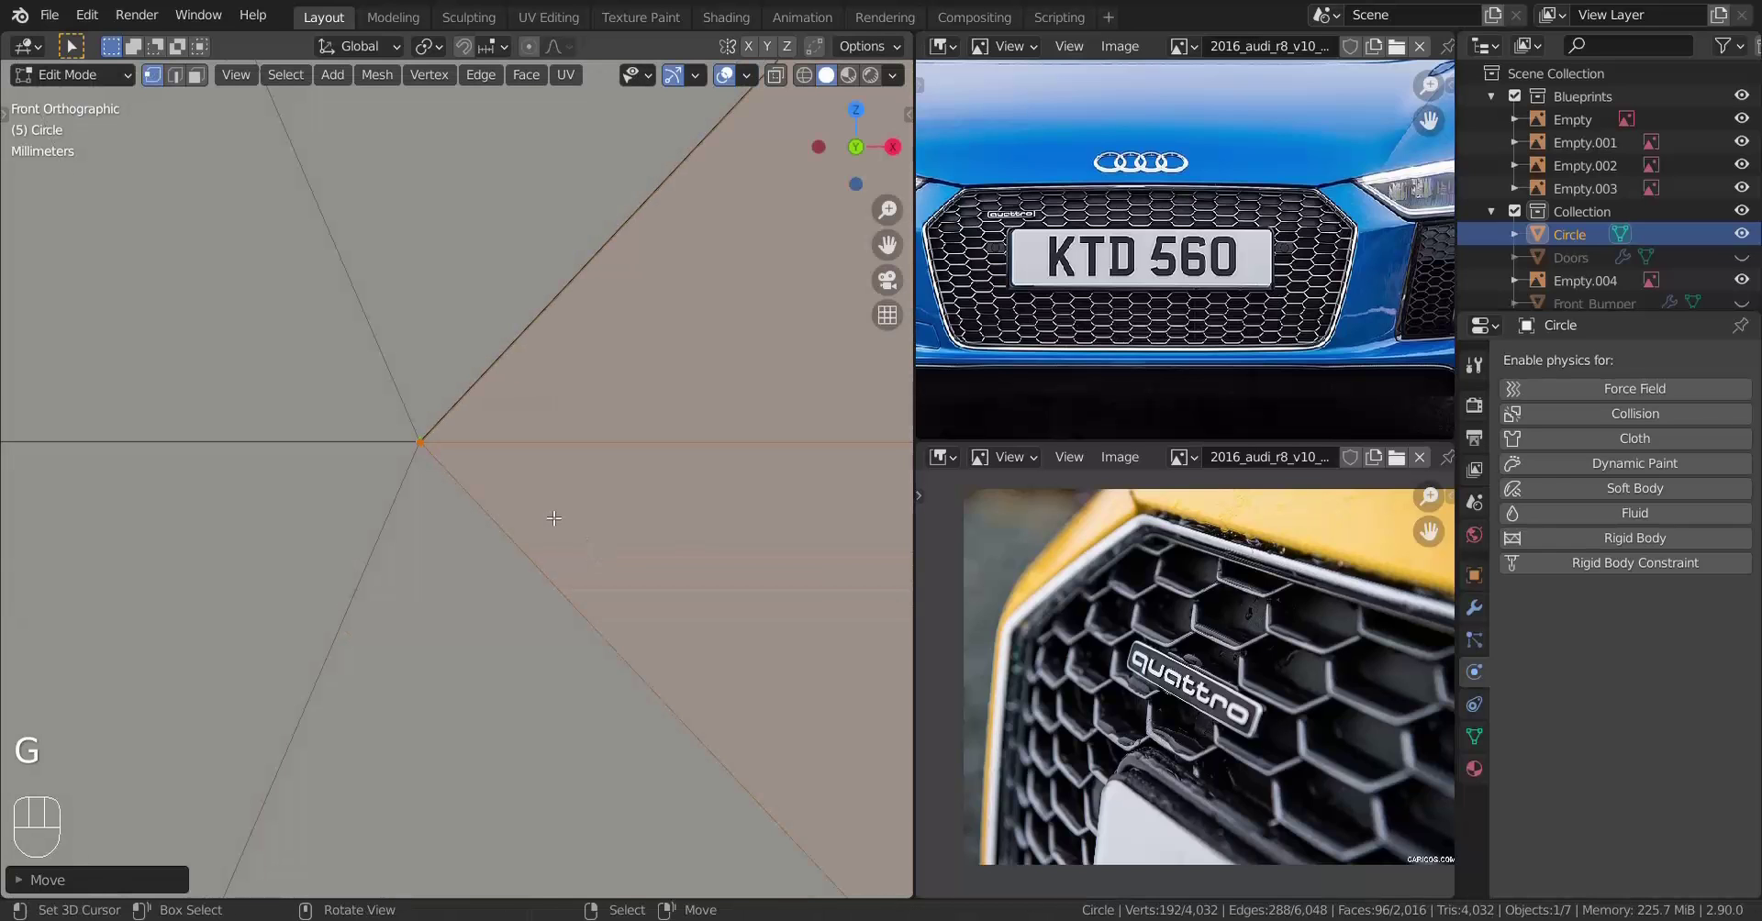
pyautogui.press('g')
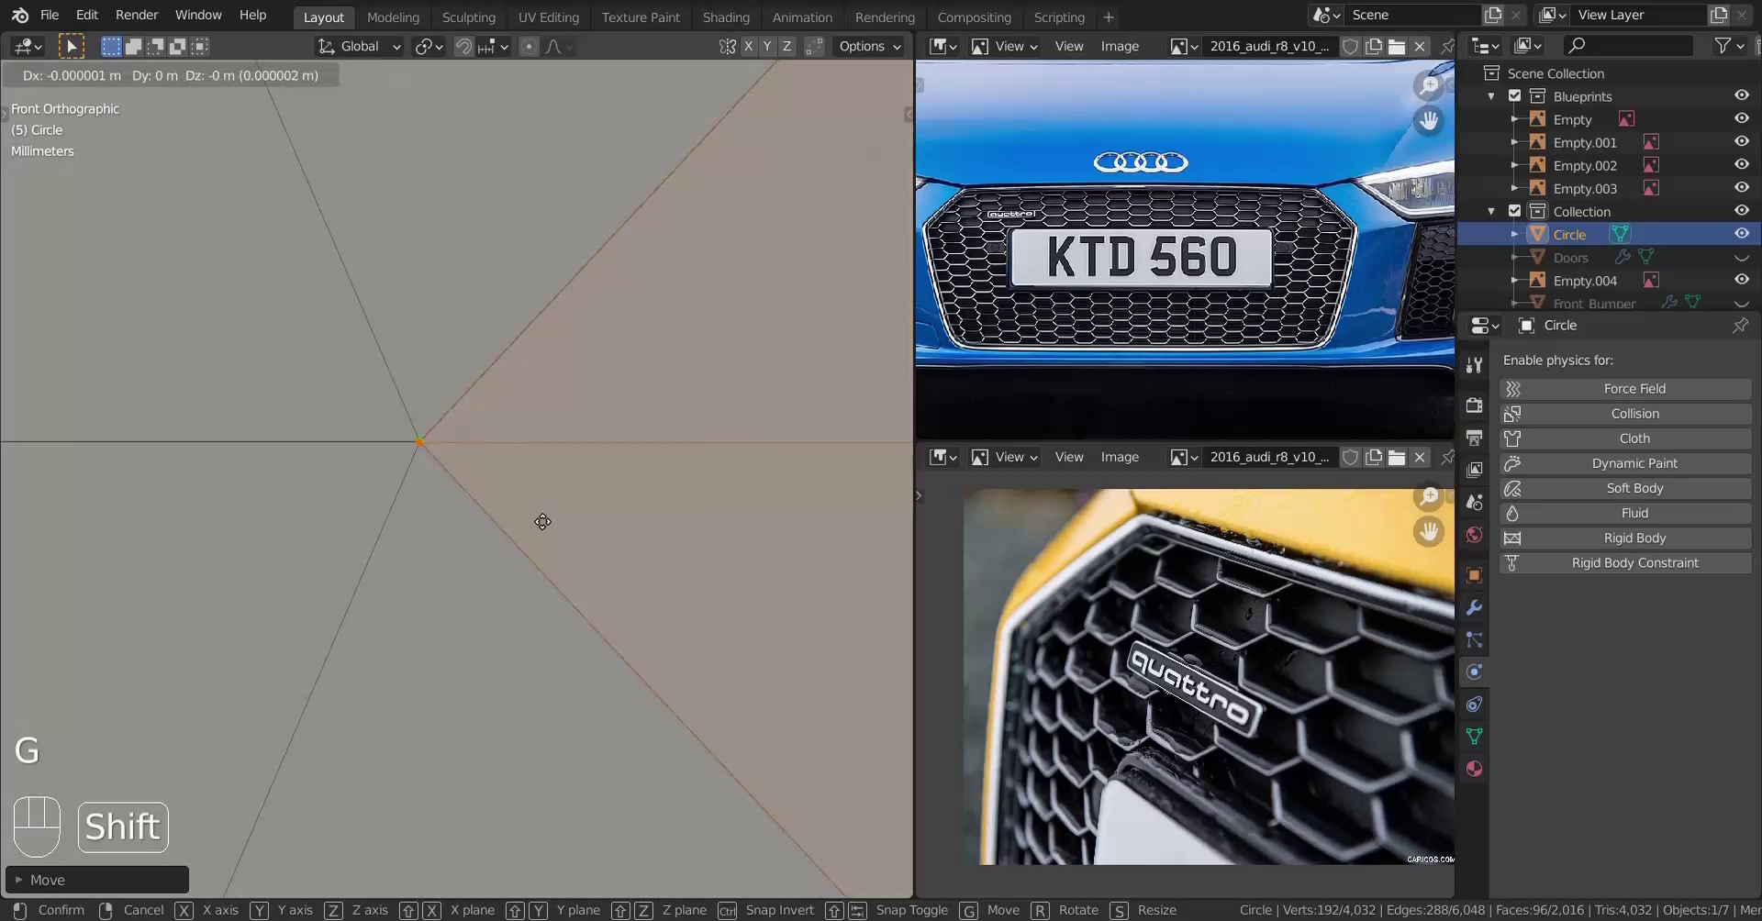
pyautogui.click(547, 516)
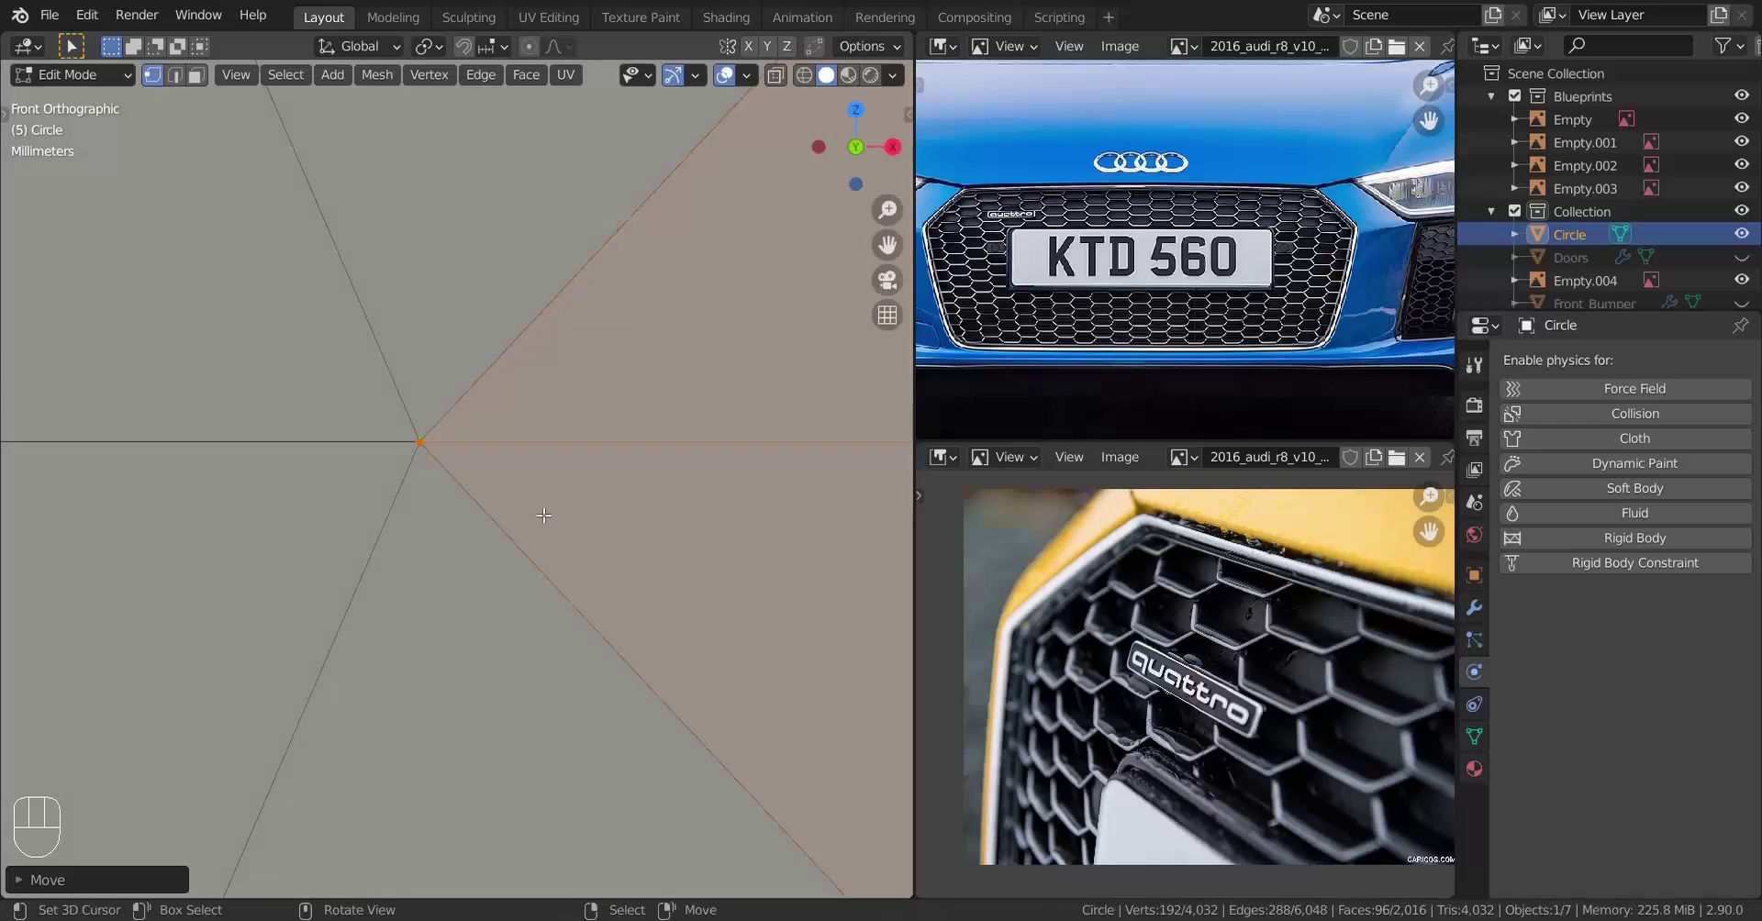
# Select the entire honeycomb mesh and merge its overlapping vertices by distance
pyautogui.scroll(-10, 547, 523)
pyautogui.press('a')
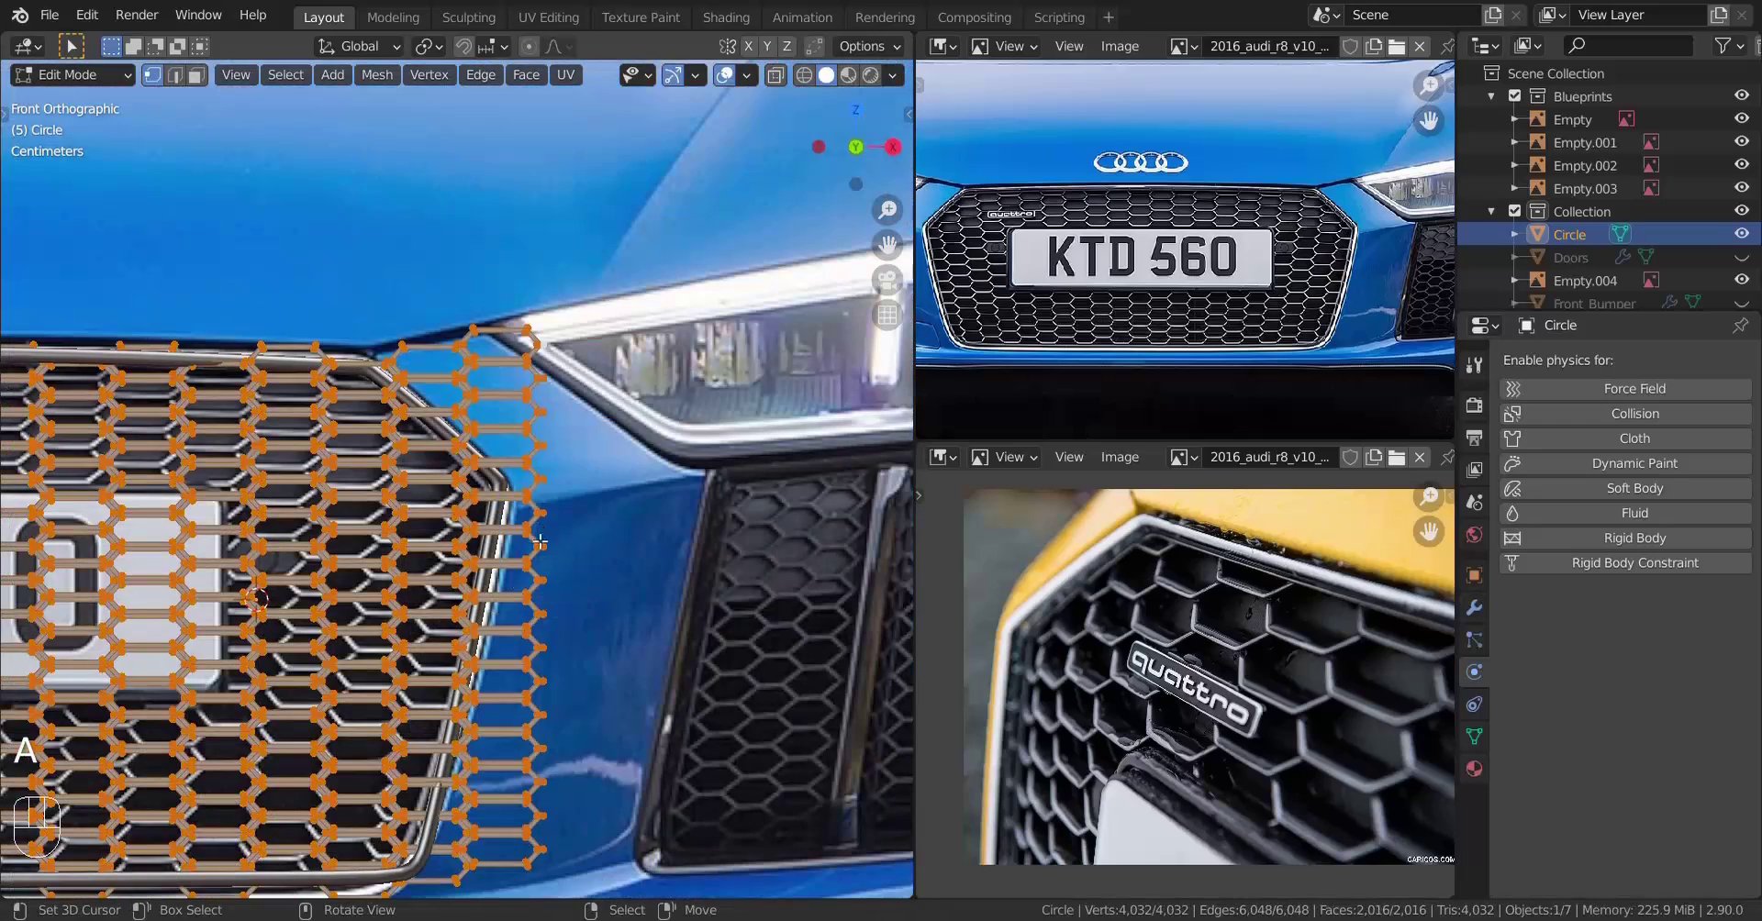
pyautogui.press('m')
pyautogui.click(499, 540)
pyautogui.scroll(-5, 499, 539)
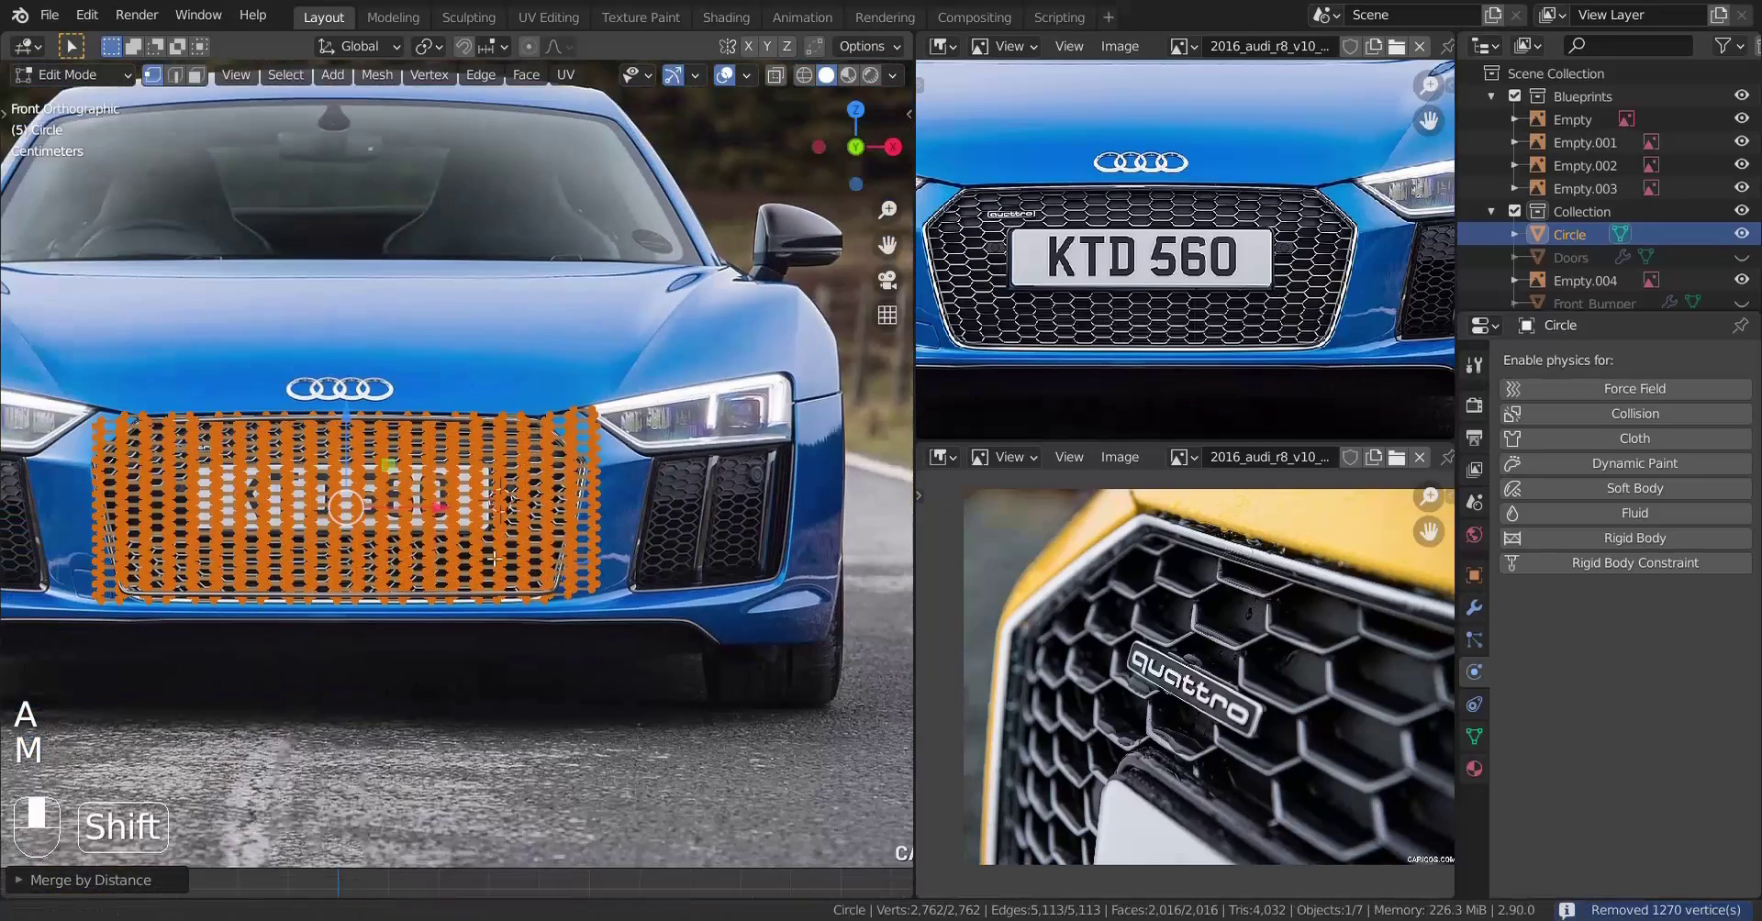
# Inspect the merged honeycomb against the grille frame from an angle, and view it from the front in Object Mode
pyautogui.moveTo(498, 540); pyautogui.dragTo(330, 583, button='middle')
pyautogui.scroll(8, 331, 583)
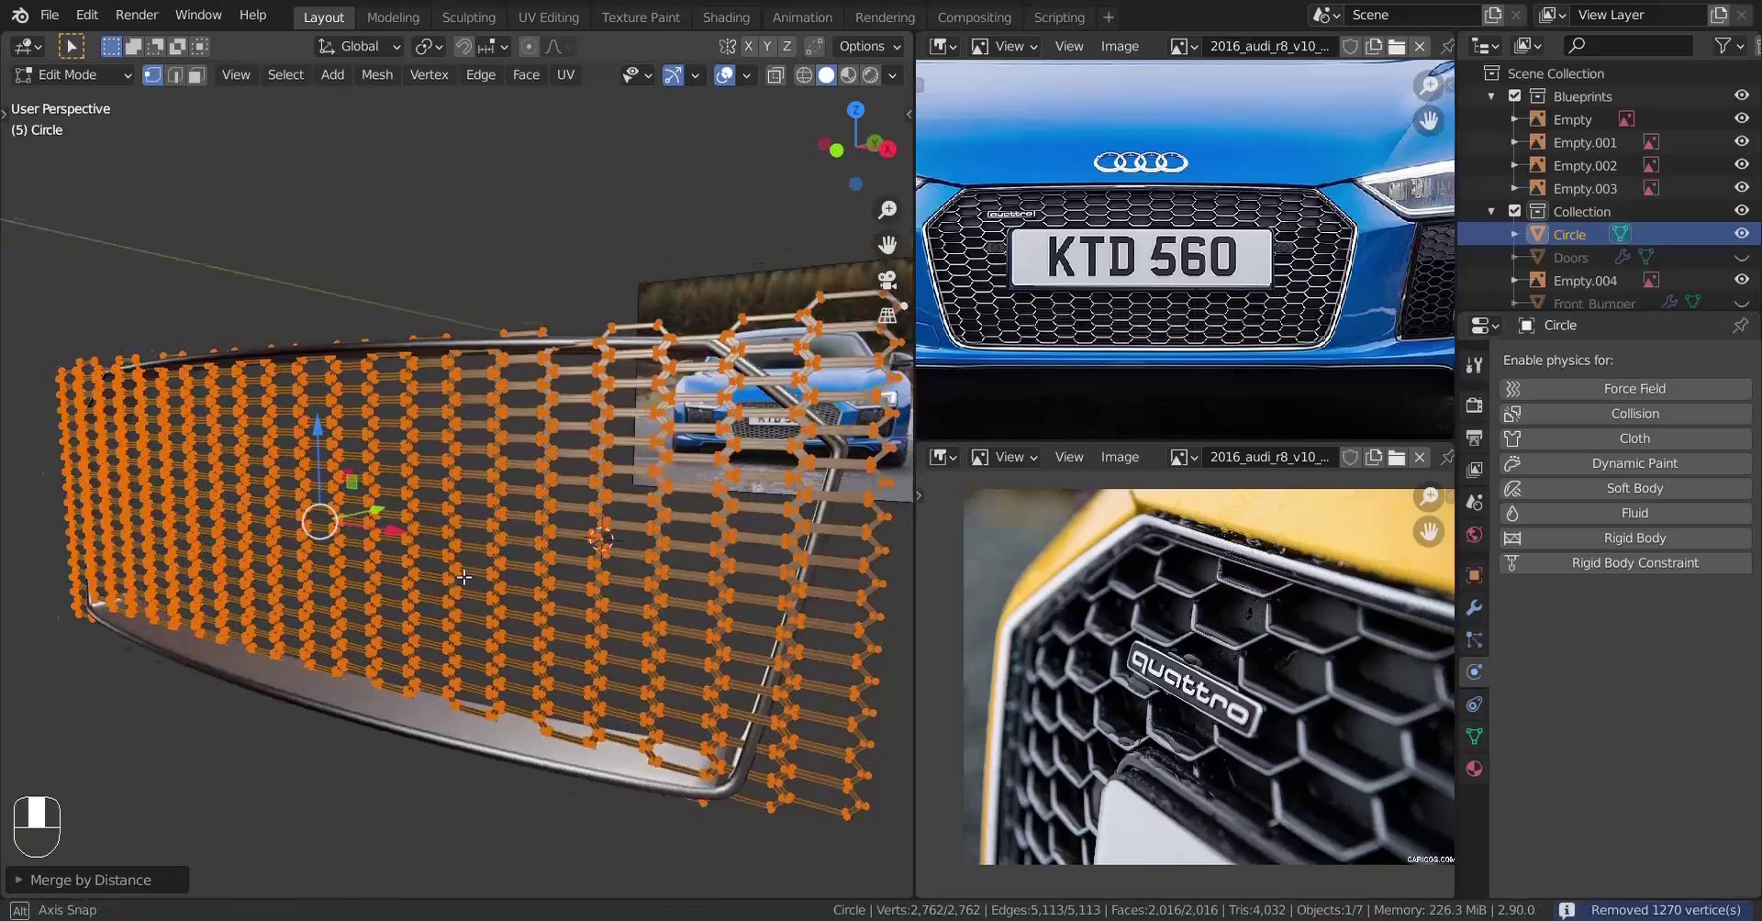
pyautogui.press('Tab')
pyautogui.scroll(-4, 385, 560)
pyautogui.moveTo(349, 557); pyautogui.dragTo(399, 549, button='middle')
pyautogui.press('KP_1')
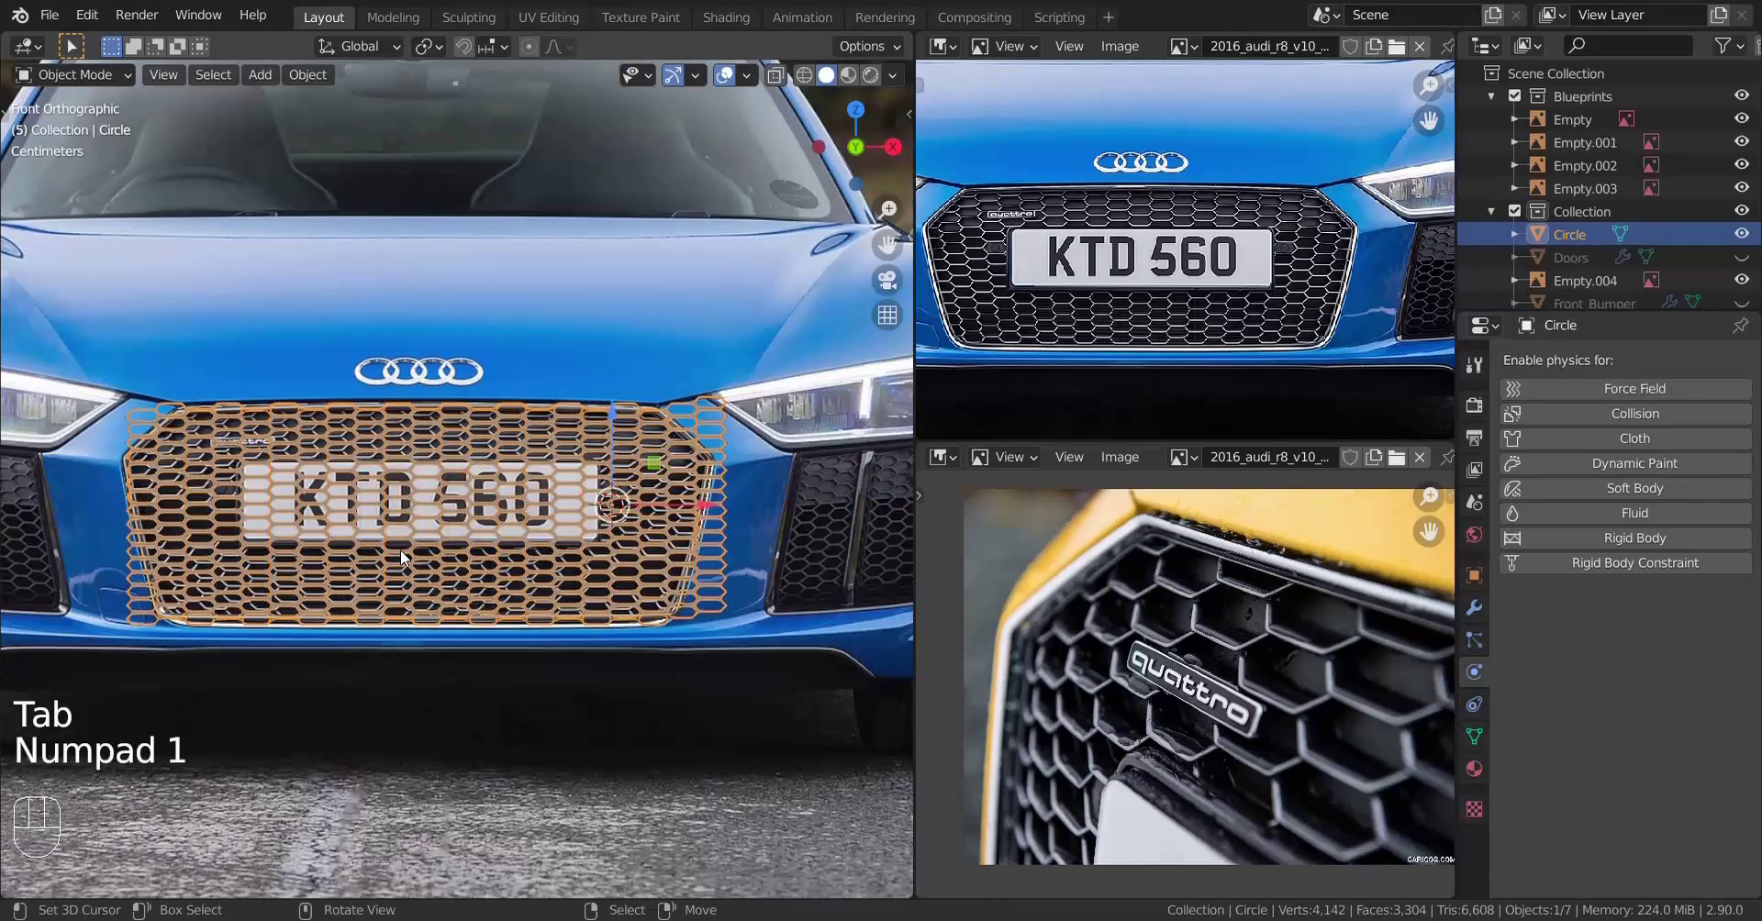
# Move the whole honeycomb mesh about 0.02 m along negative X to centre it in the grille frame
pyautogui.keyDown('shift'); pyautogui.moveTo(707, 504); pyautogui.dragTo(661, 503); pyautogui.keyUp('shift')
pyautogui.press('Tab')
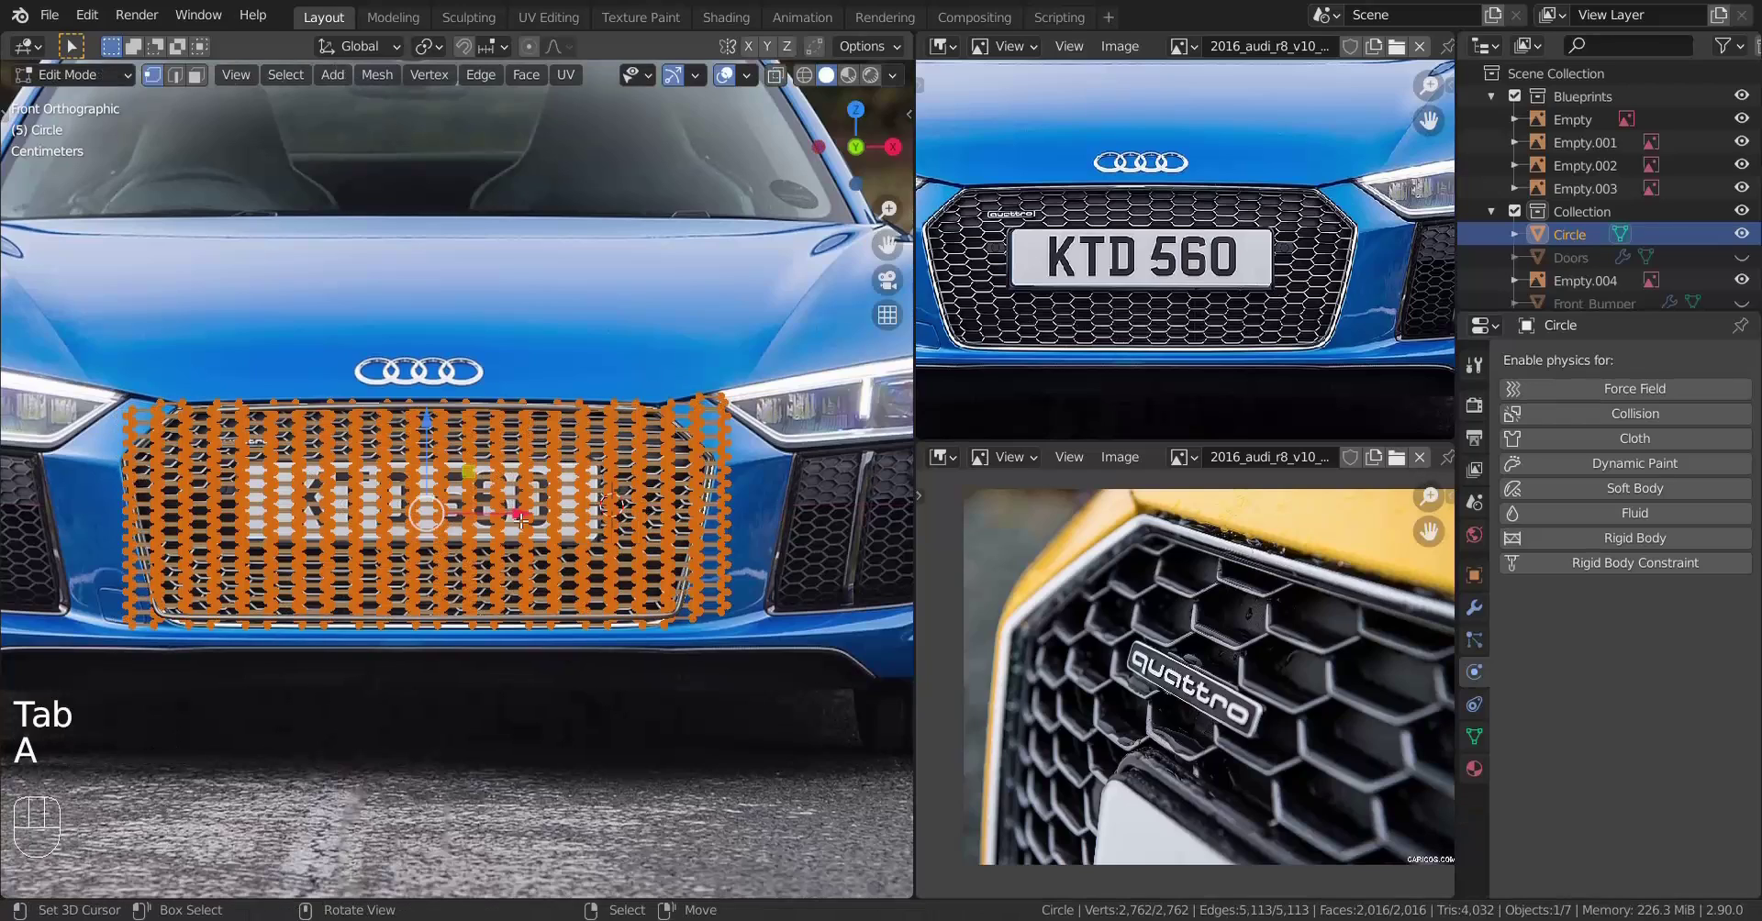
pyautogui.keyDown('shift'); pyautogui.moveTo(520, 516); pyautogui.dragTo(458, 498); pyautogui.keyUp('shift')
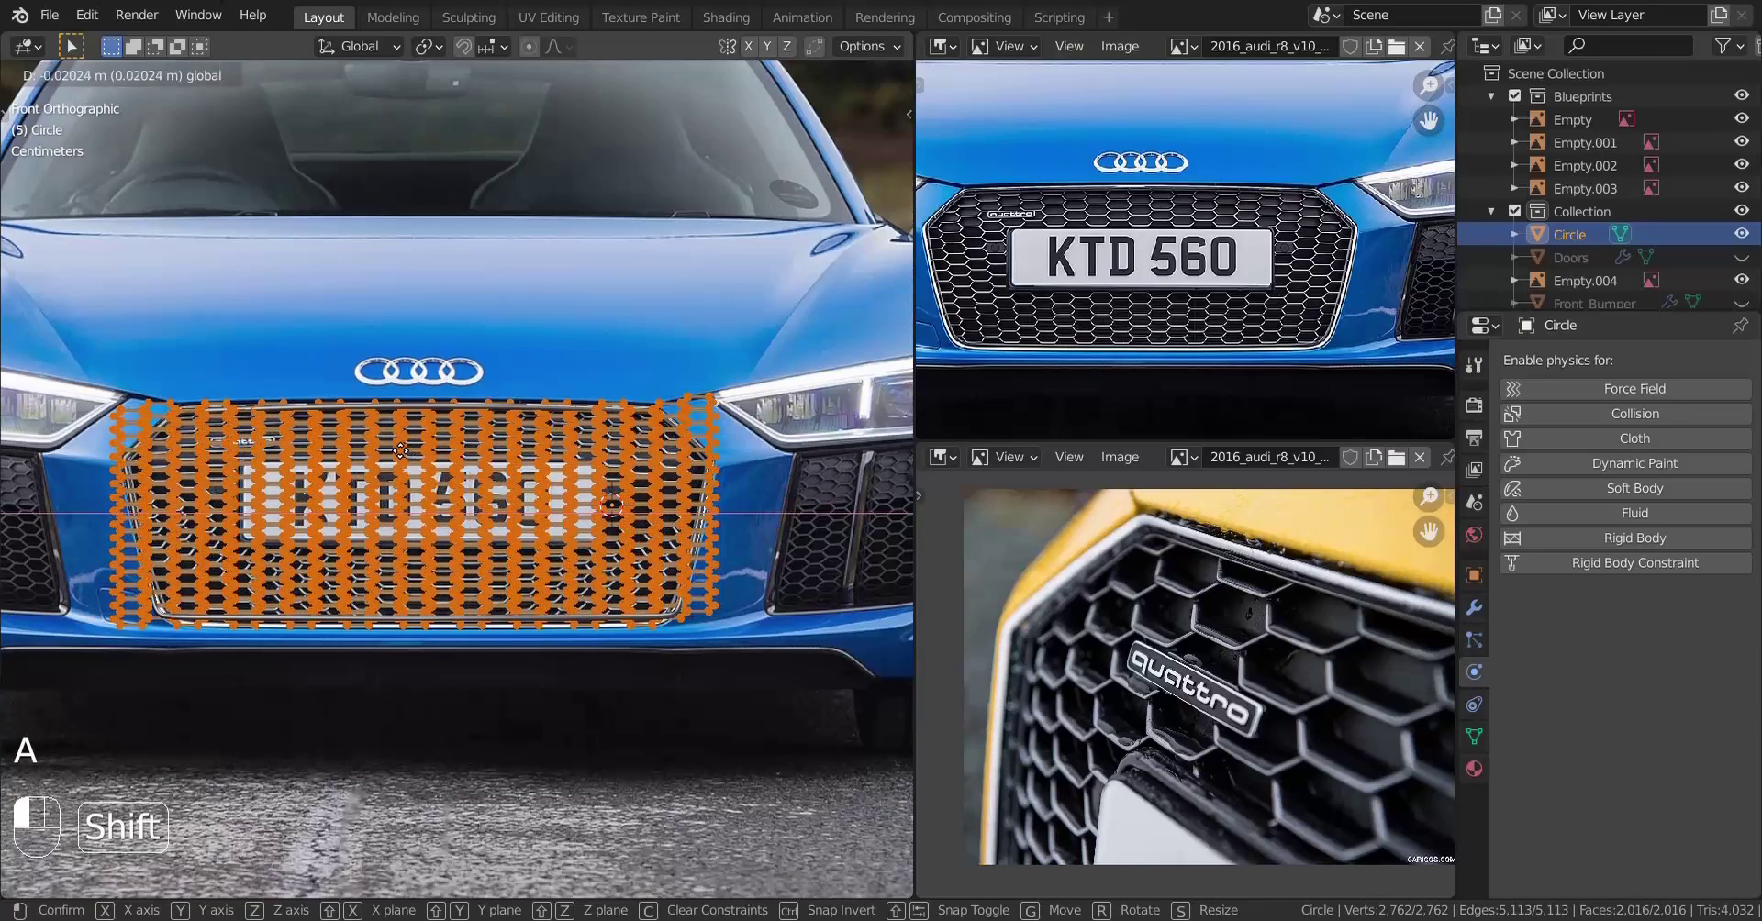
pyautogui.keyDown('shift'); pyautogui.moveTo(413, 443); pyautogui.dragTo(413, 443); pyautogui.keyUp('shift')
# Extrude the entire honeycomb about 0.013 m along global Y and delete the selected extruded faces
pyautogui.scroll(3, 413, 442)
pyautogui.moveTo(413, 443); pyautogui.dragTo(398, 540, button='middle')
pyautogui.press('a')
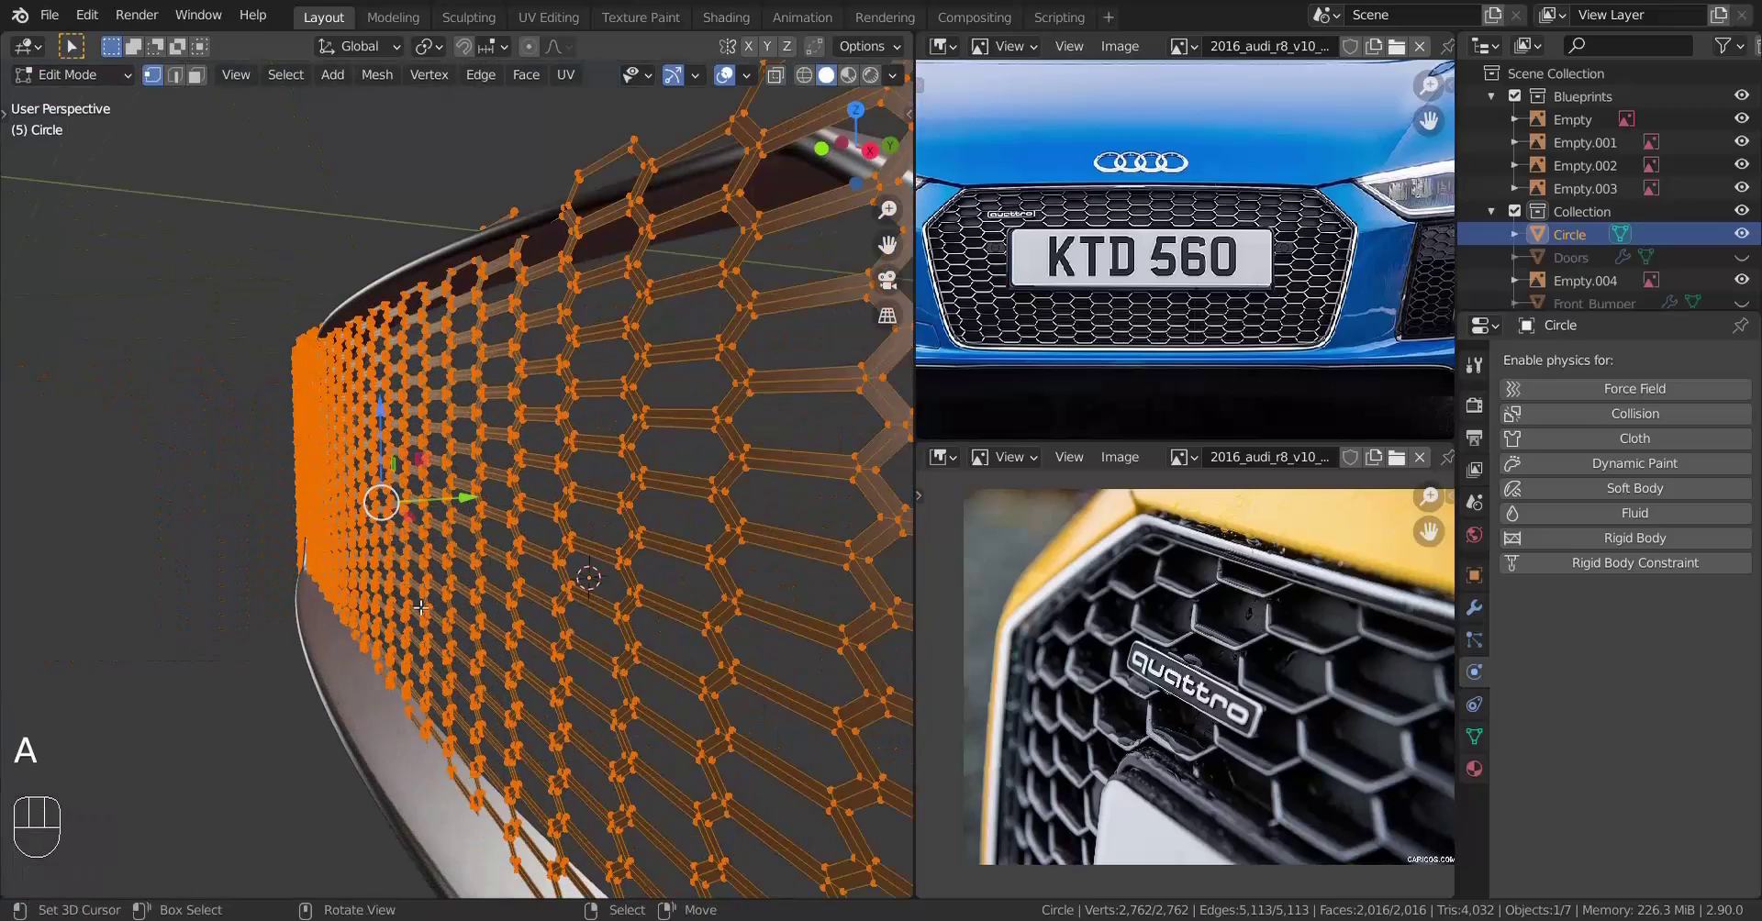
pyautogui.press('e')
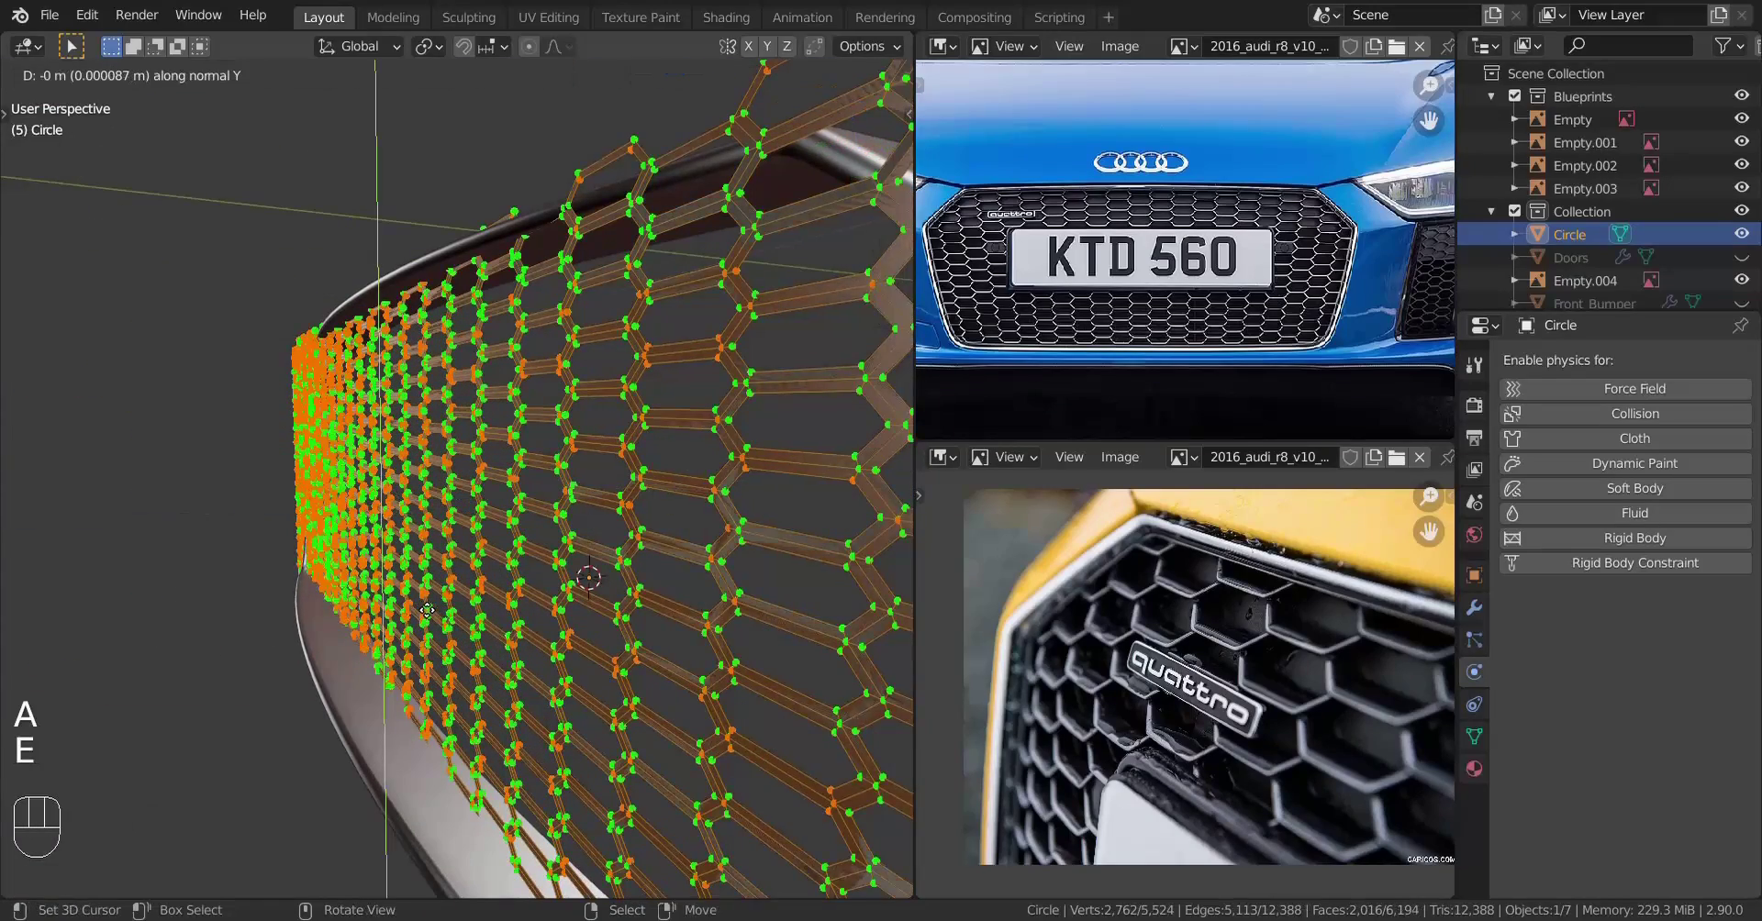
pyautogui.press('y')
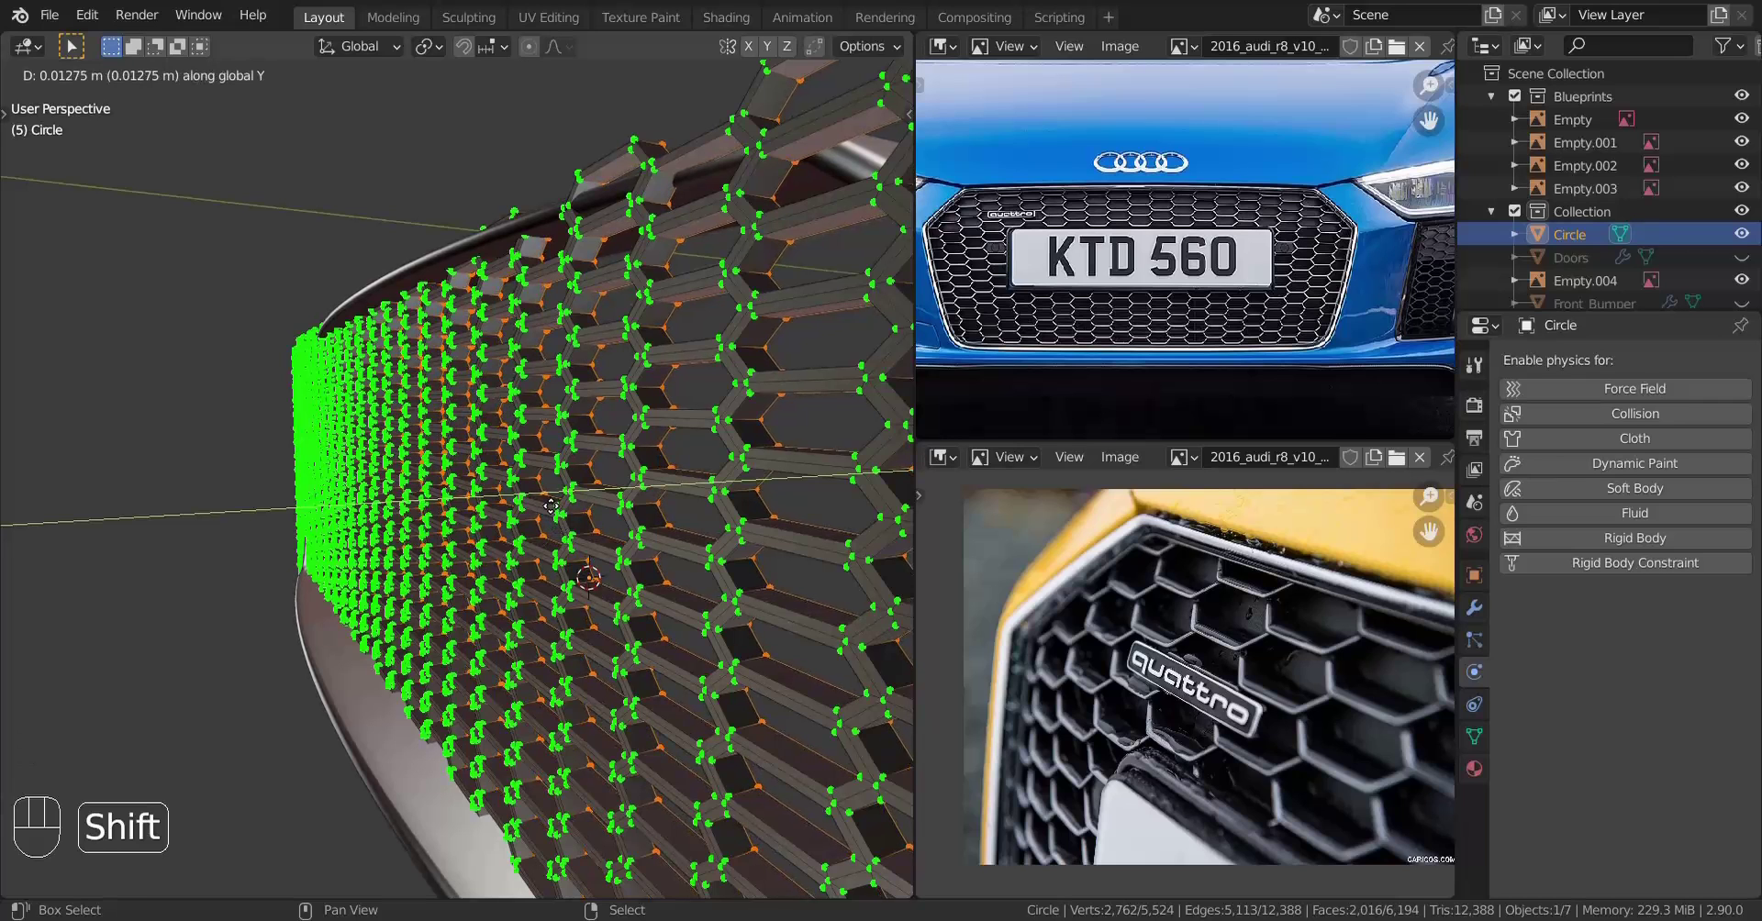
pyautogui.click(550, 503)
pyautogui.press('x')
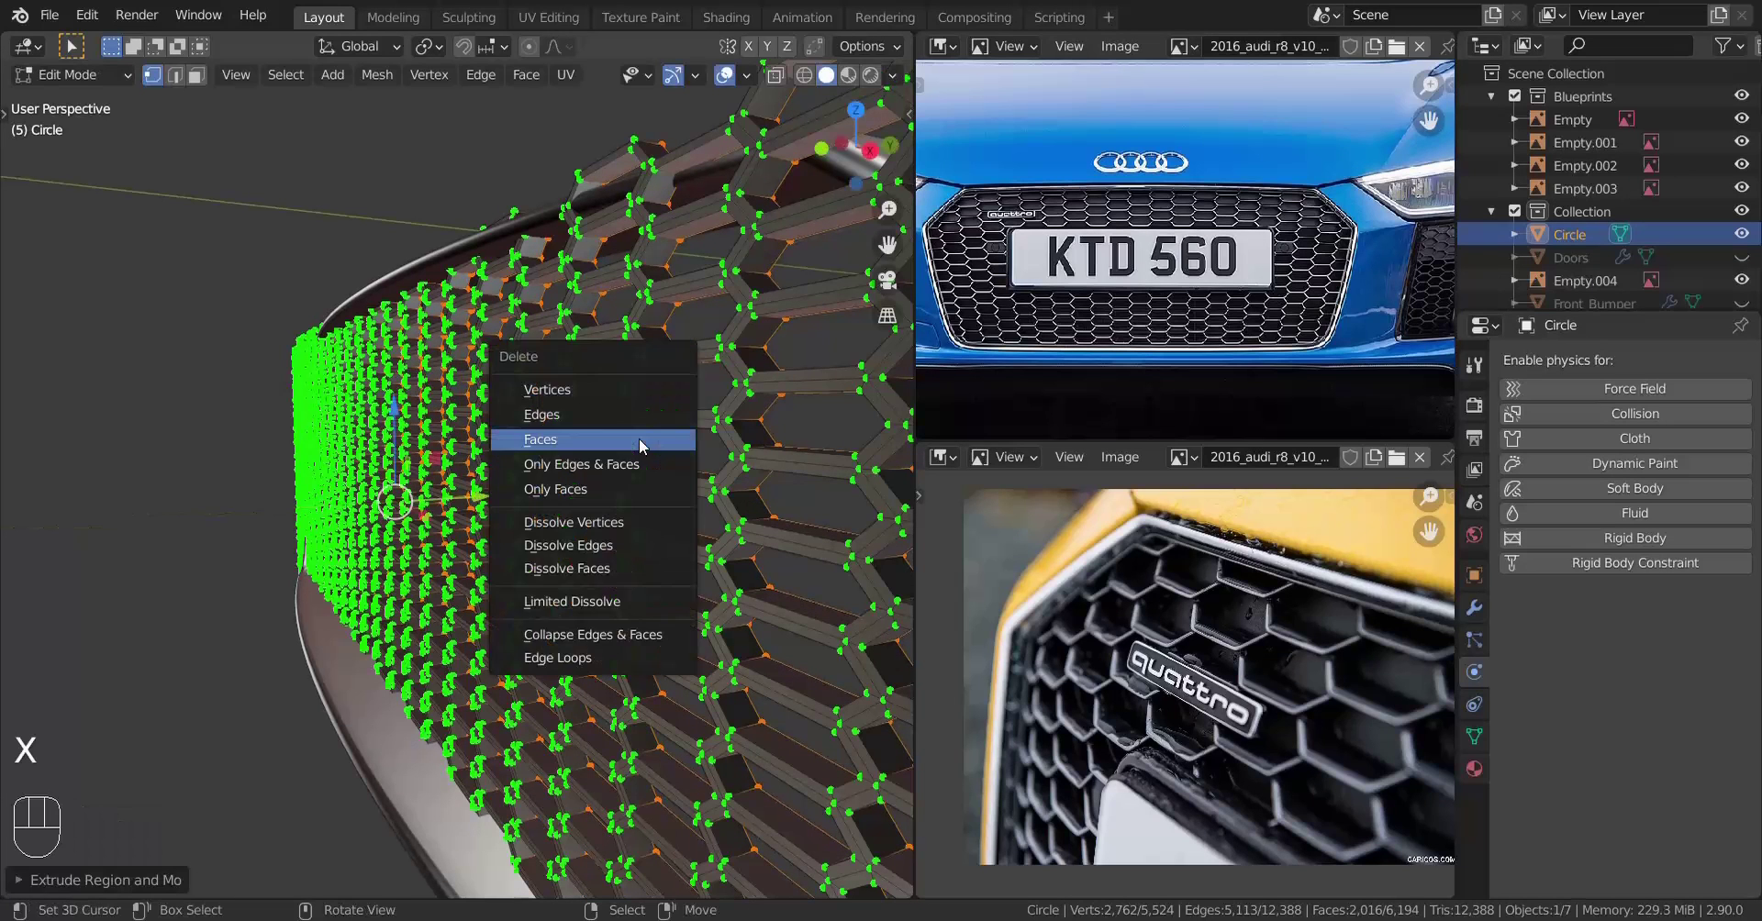
pyautogui.click(640, 445)
# Select the whole extruded honeycomb mesh and recalculate its normals
pyautogui.press('Tab')
pyautogui.scroll(-3, 404, 569)
pyautogui.moveTo(400, 591); pyautogui.dragTo(493, 529, button='middle')
pyautogui.scroll(3, 523, 560)
pyautogui.press('a')
pyautogui.press('a')
pyautogui.press('a')
pyautogui.rightClick(493, 529)
pyautogui.press('Tab')
pyautogui.press('a')
pyautogui.hotkey('shift', 'n')
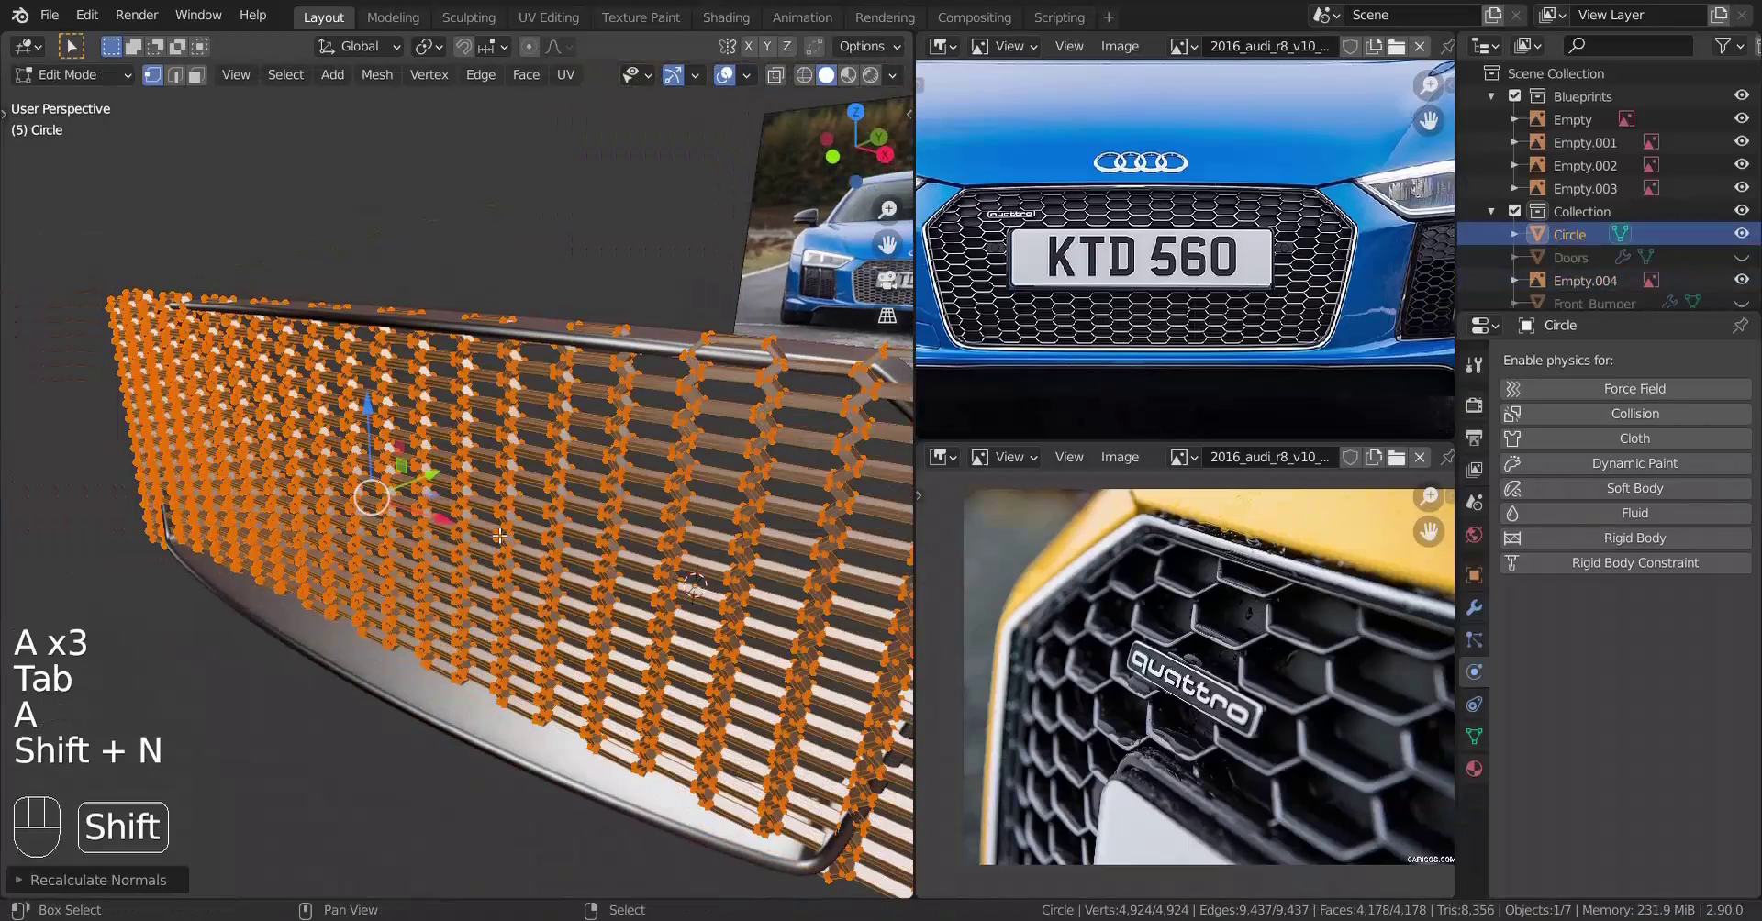
# Examine the extruded honeycomb's shading and depth from several angles, and compare it with the reference from the front in Object Mode
pyautogui.press('Tab')
pyautogui.moveTo(493, 529)
pyautogui.mouseDown(button='middle')
pyautogui.moveTo(526, 503)
pyautogui.moveTo(432, 488)
pyautogui.moveTo(525, 519)
pyautogui.mouseUp(button='middle')
pyautogui.press('a')
pyautogui.press('a')
pyautogui.press('a')
pyautogui.moveTo(428, 567); pyautogui.dragTo(641, 580, button='middle')
pyautogui.click(488, 562)
pyautogui.scroll(-4, 459, 578)
pyautogui.scroll(3, 569, 583)
pyautogui.press('Tab')
pyautogui.press('KP_1')
pyautogui.press('Tab')
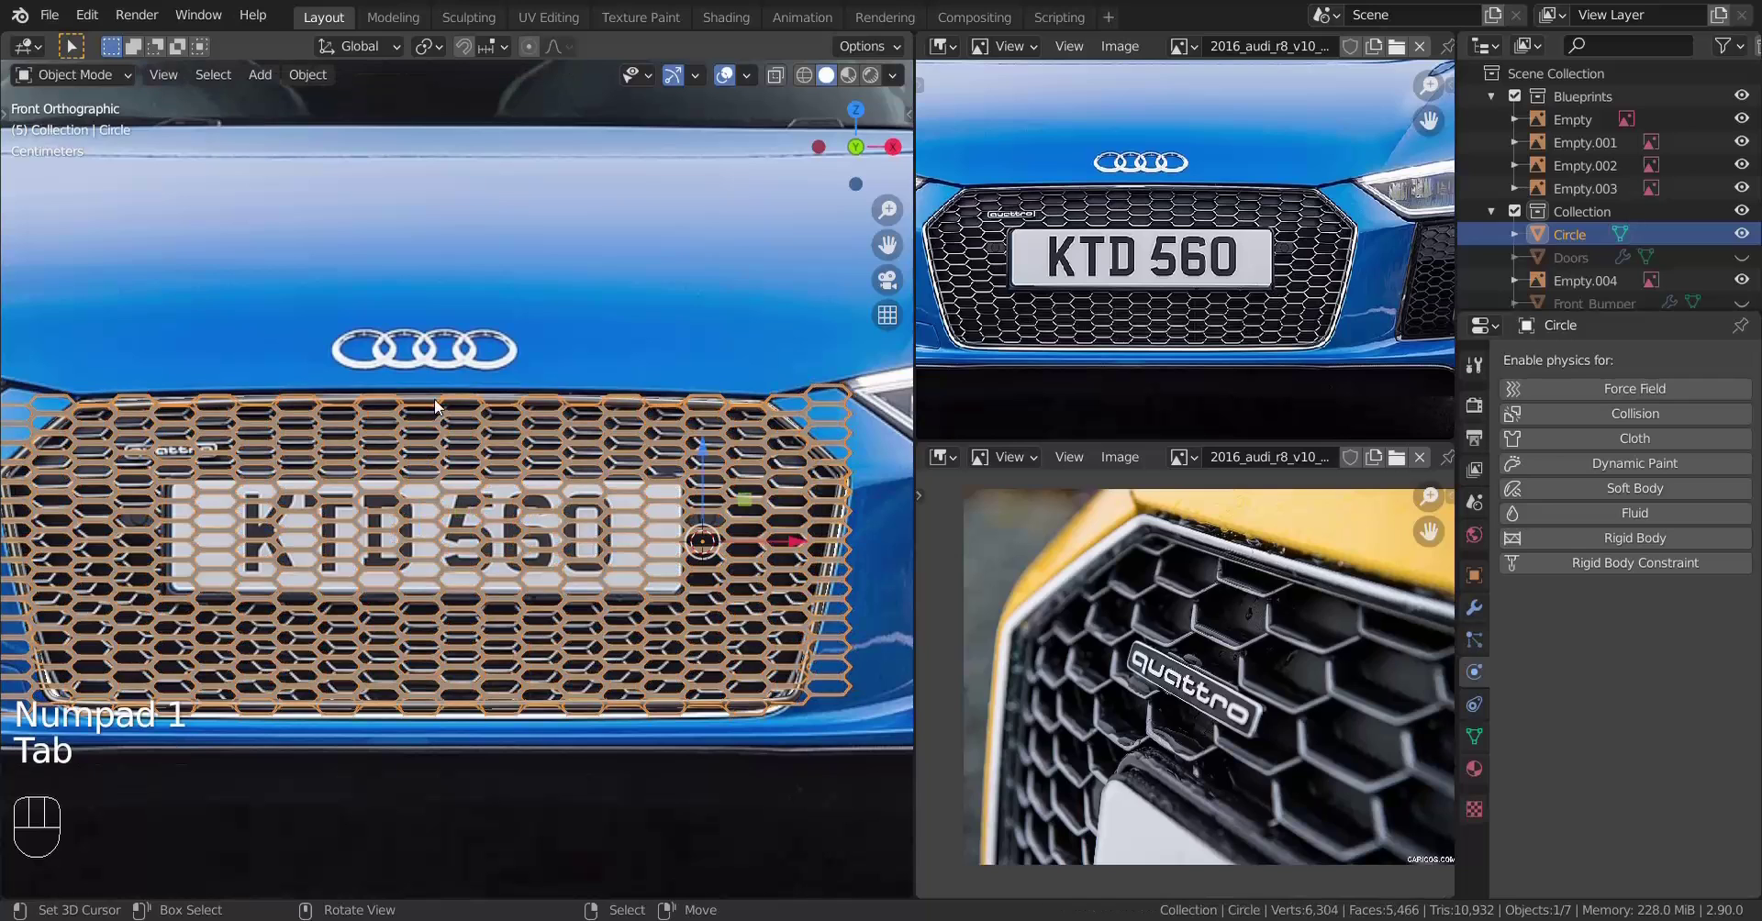
# Snap the 3D cursor to the grille frame's upper and lower centre-line vertices
pyautogui.click(442, 397)
pyautogui.press('Tab')
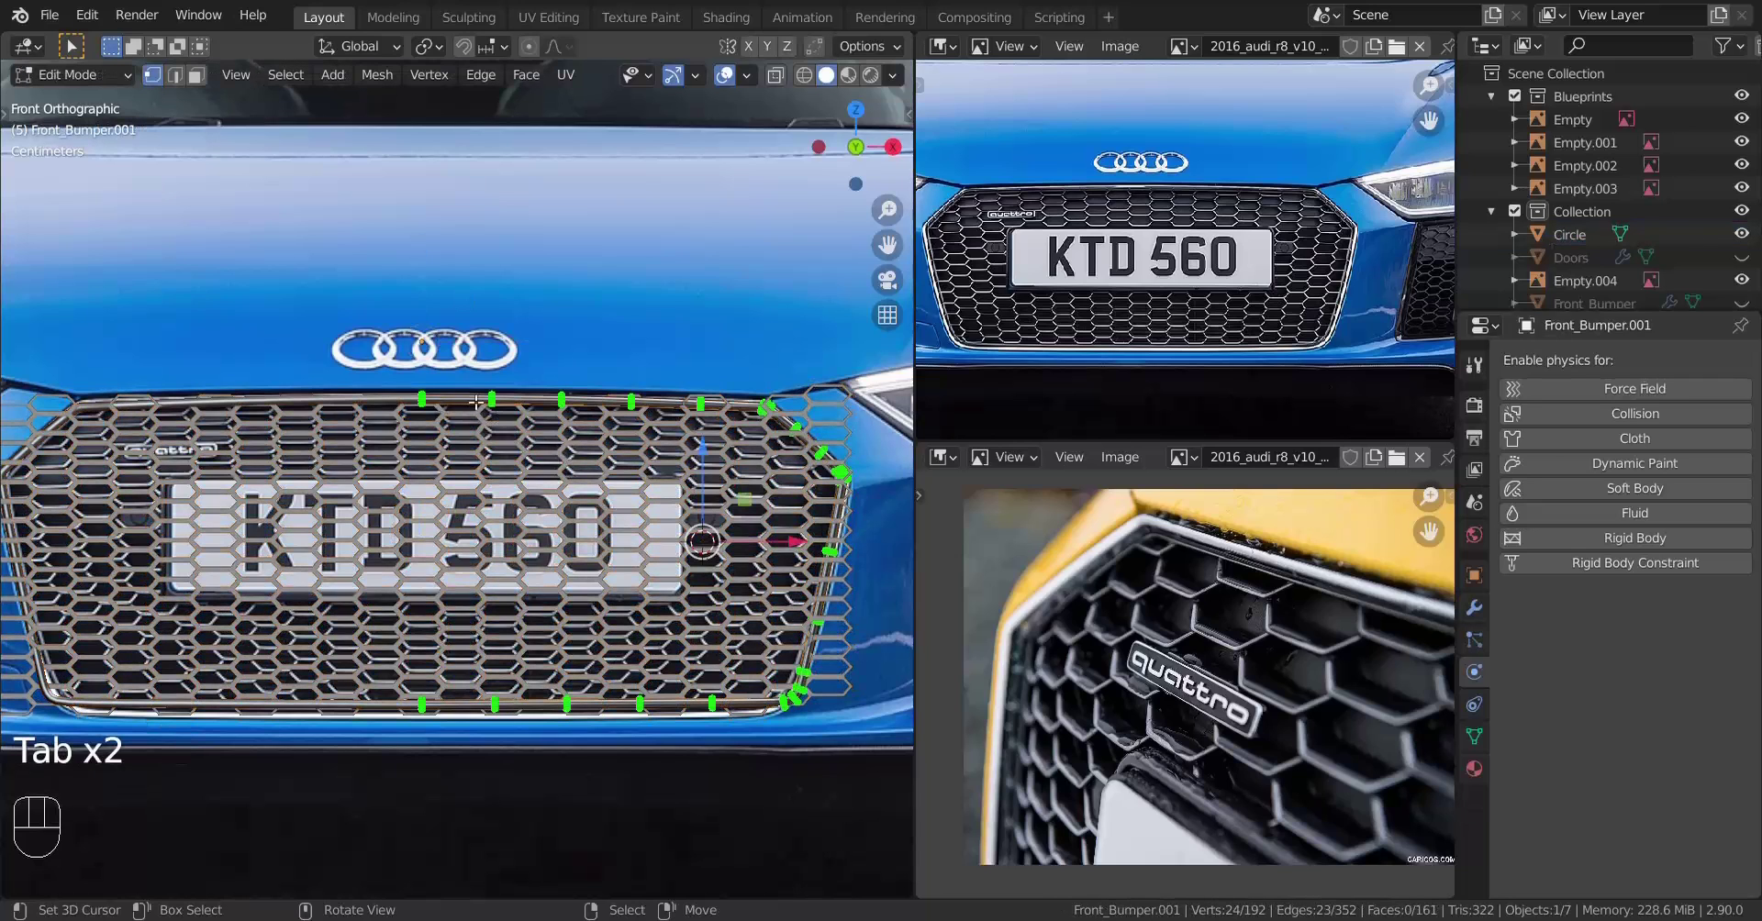
pyautogui.moveTo(373, 323); pyautogui.dragTo(457, 784)
pyautogui.hotkey('shift', 's')
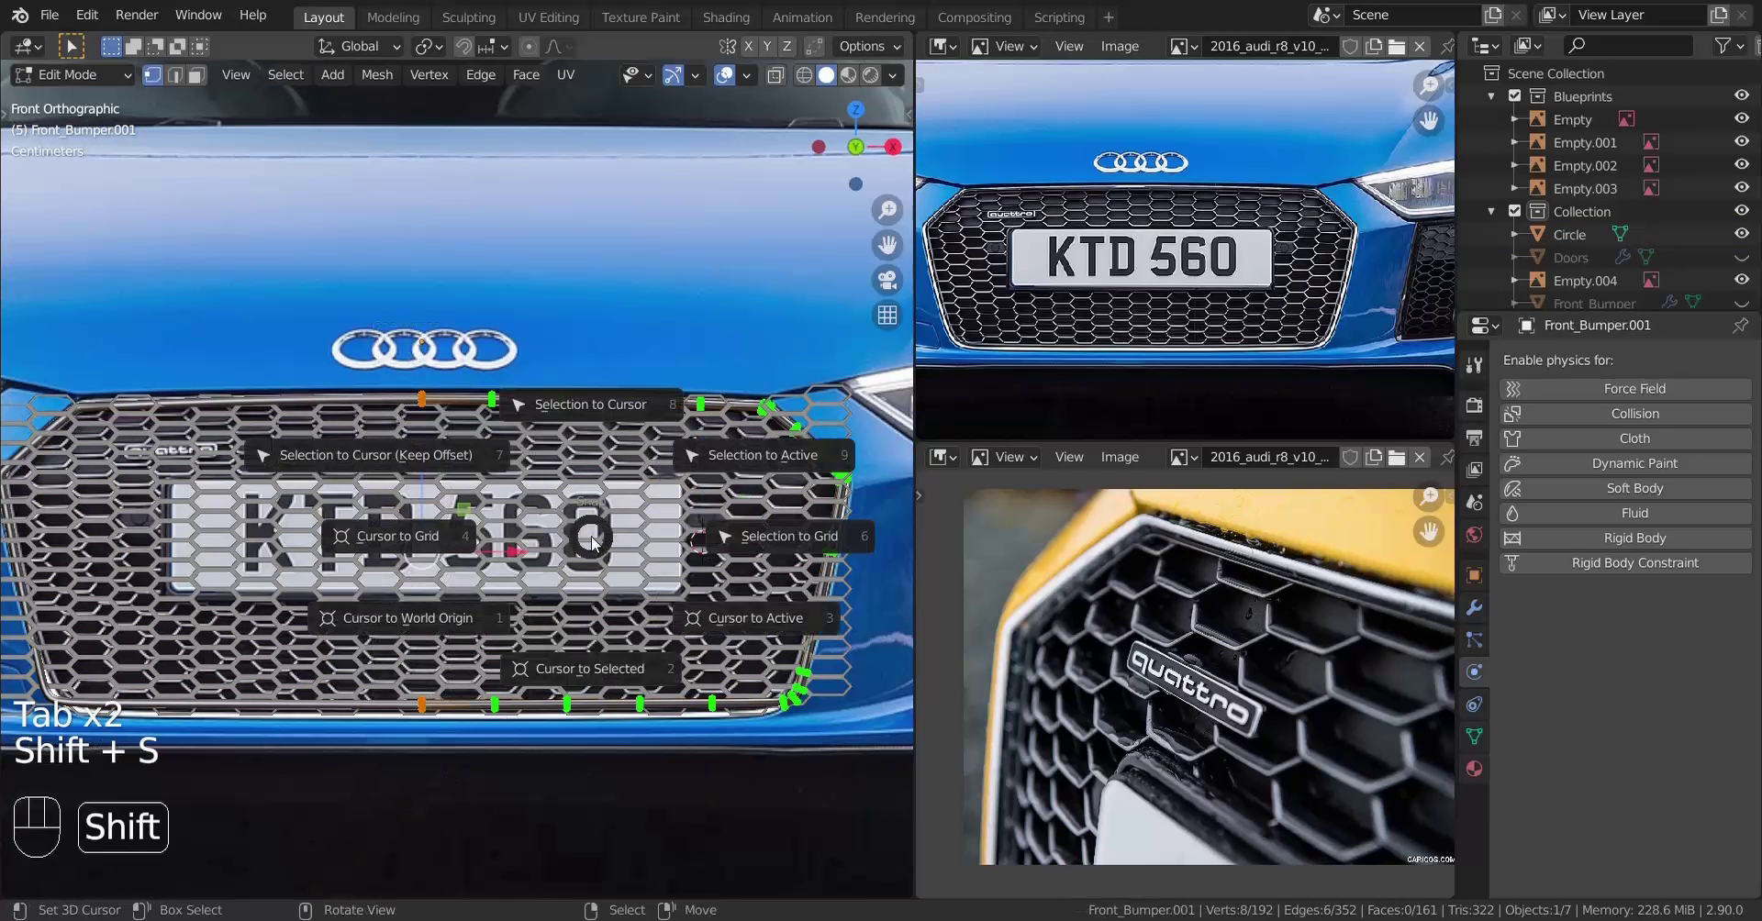
pyautogui.click(598, 702)
pyautogui.press('Tab')
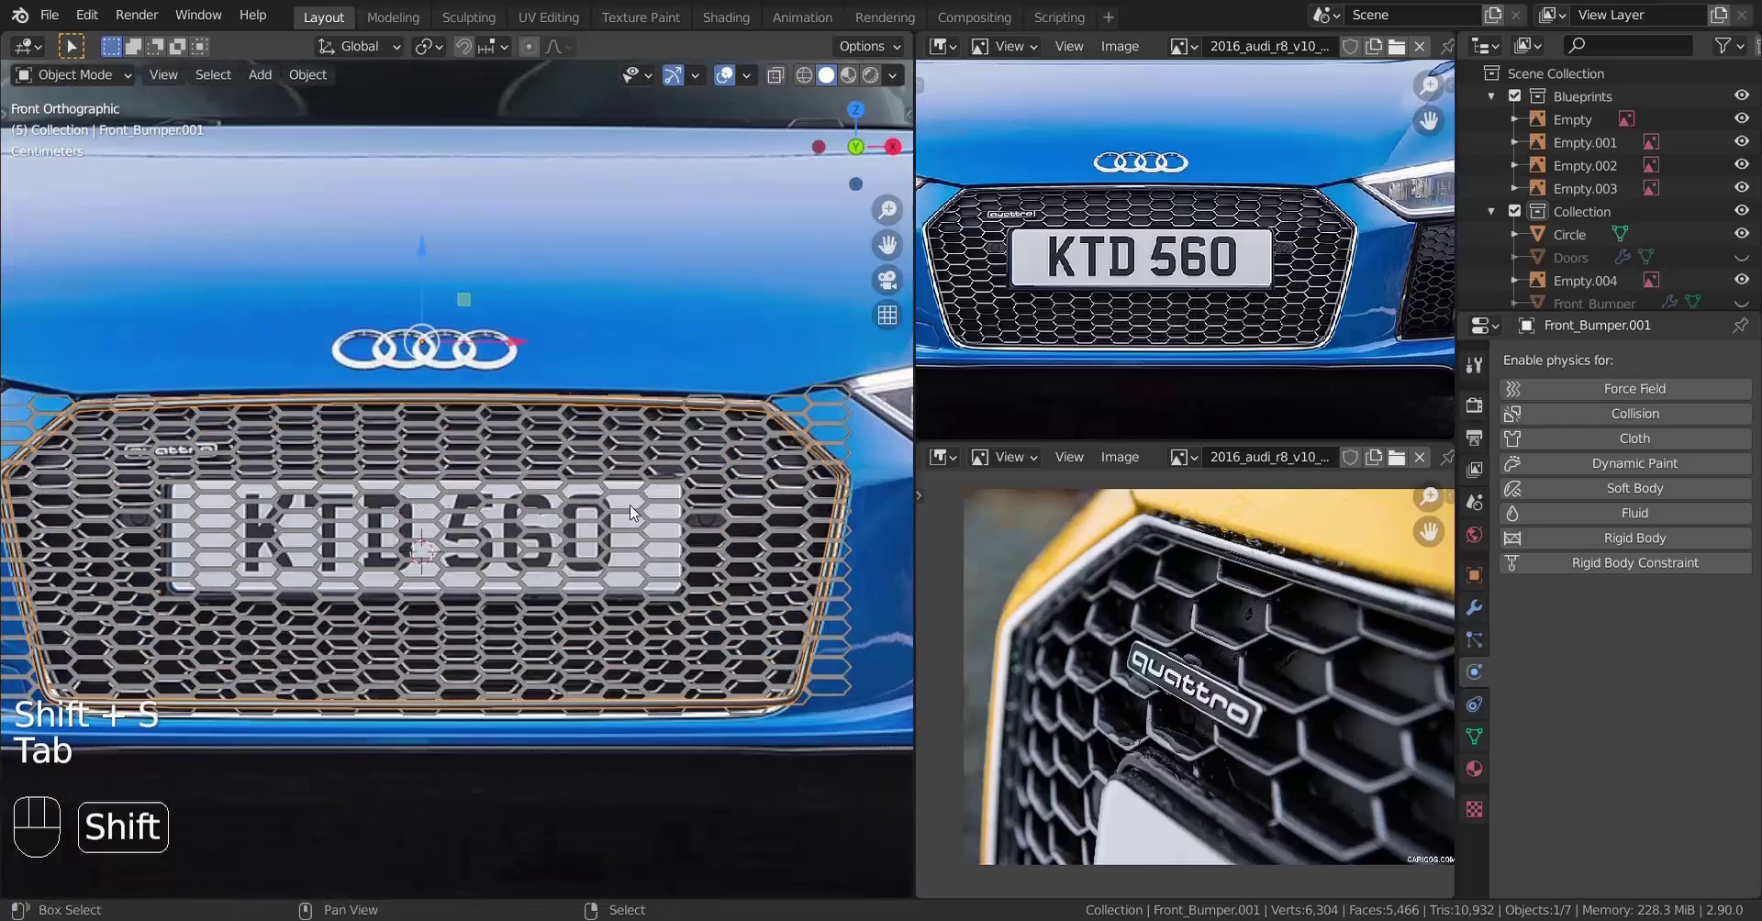
# Add a lattice at the 3D cursor and scale it along Y into a thin slab in the right side view
pyautogui.hotkey('shift', 'a')
pyautogui.moveTo(670, 459)
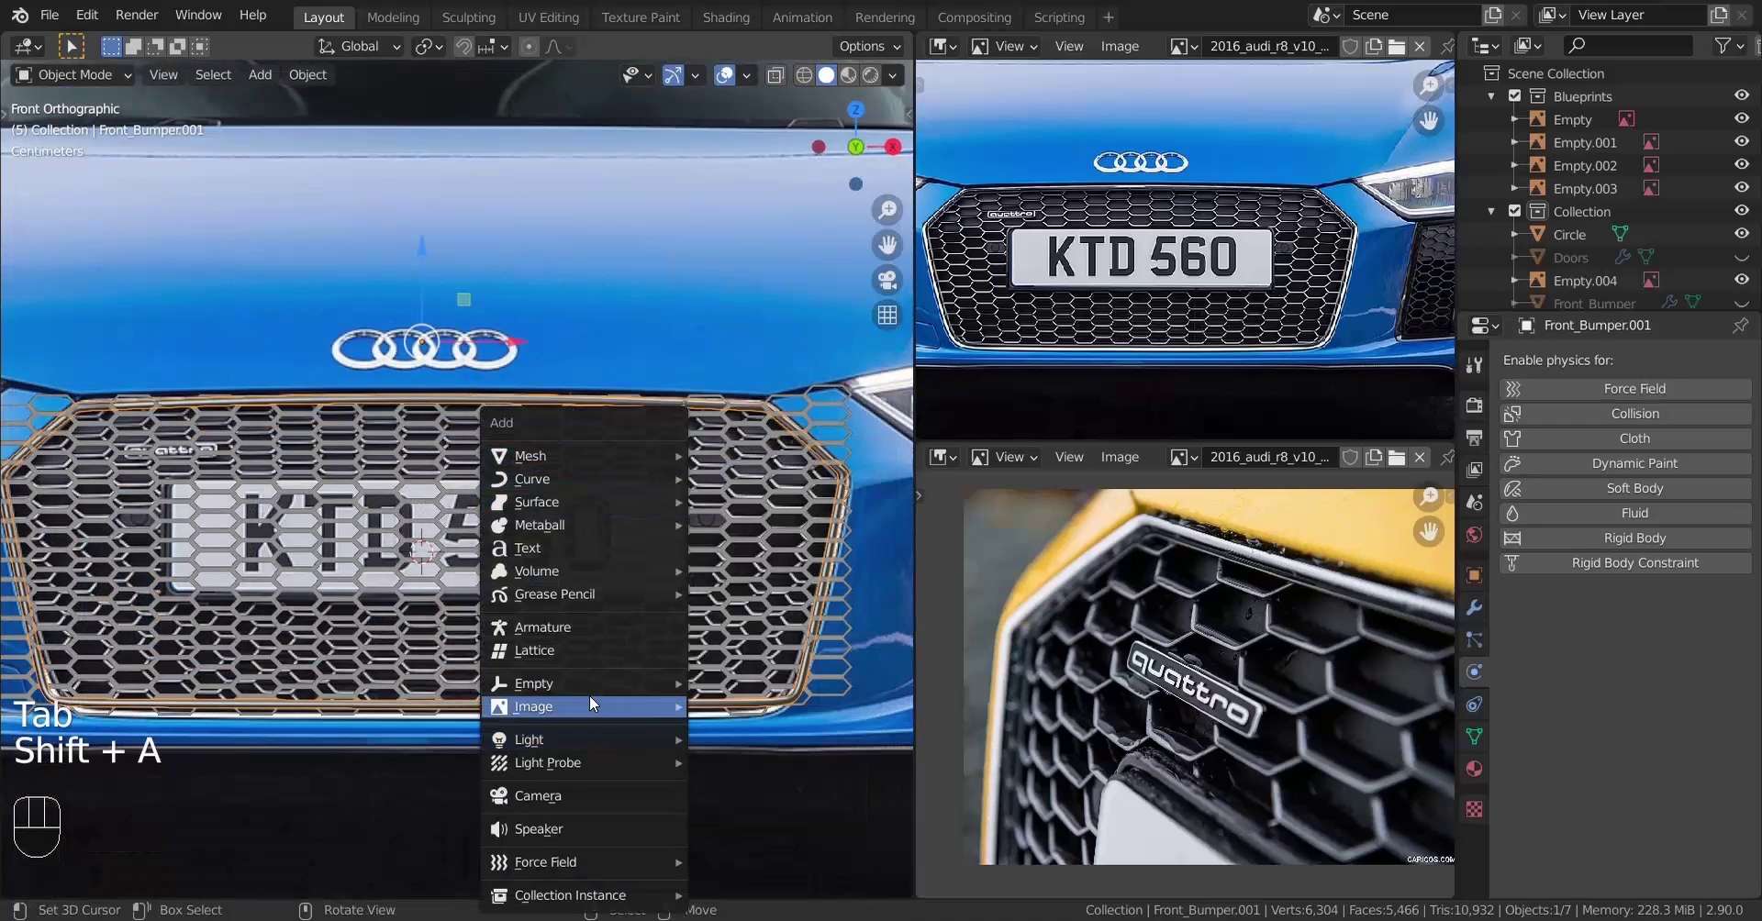
pyautogui.click(576, 653)
pyautogui.moveTo(567, 637); pyautogui.dragTo(699, 639, button='middle')
pyautogui.press('KP_3')
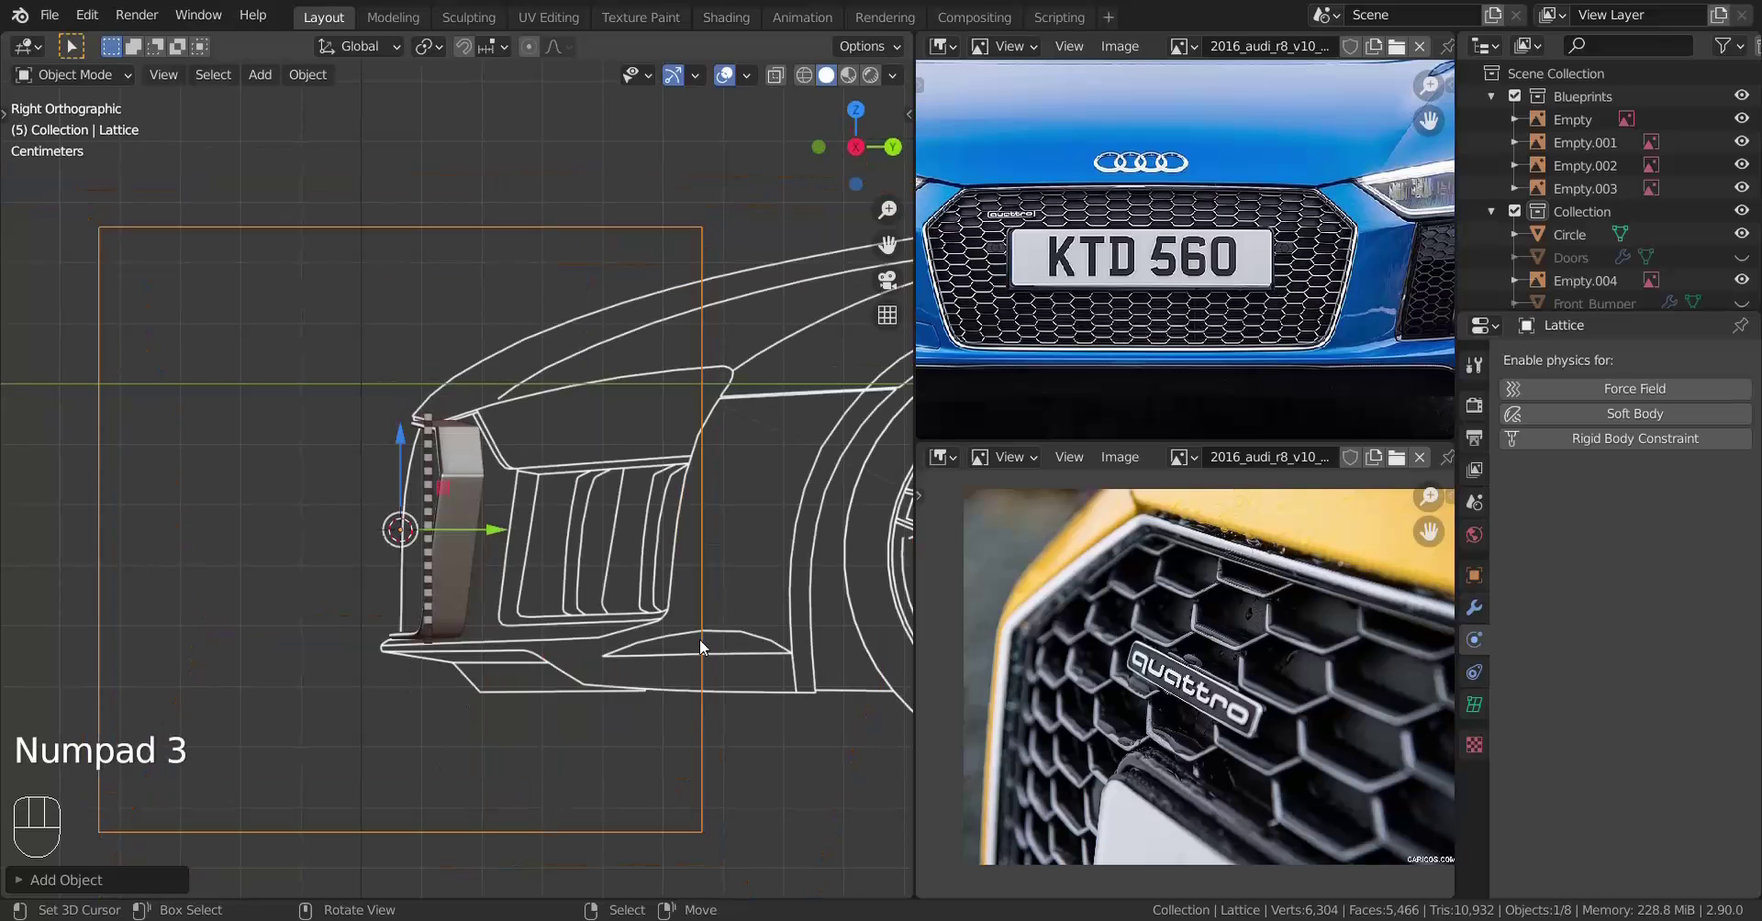
pyautogui.press('s')
pyautogui.press('y')
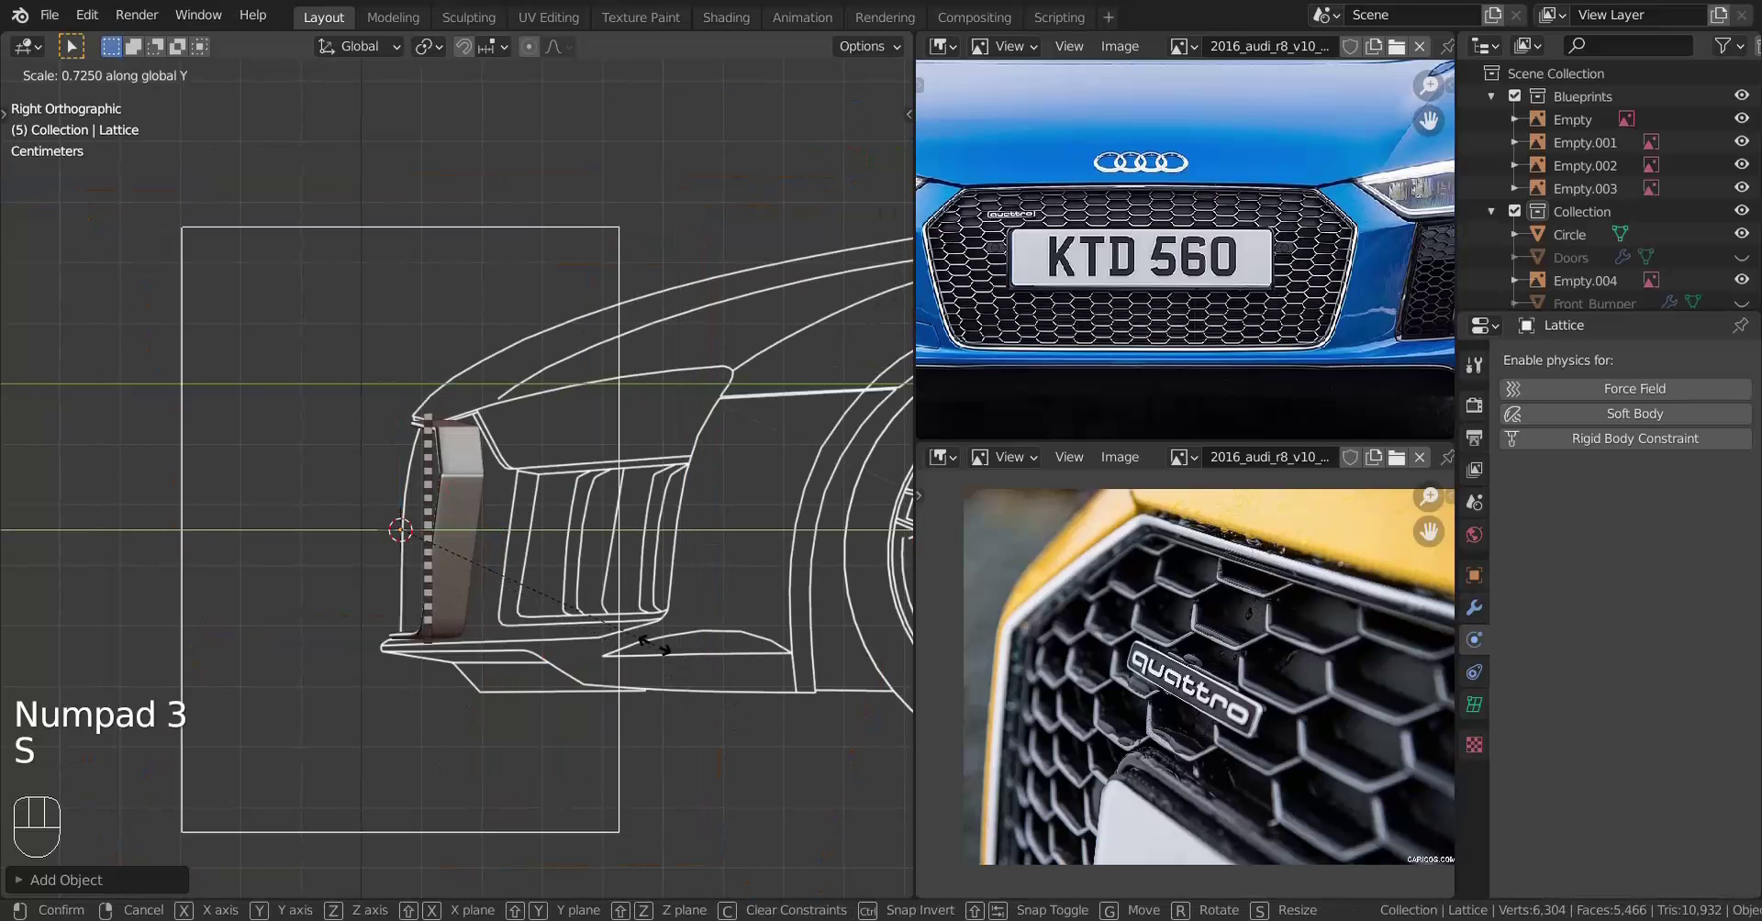
pyautogui.click(434, 536)
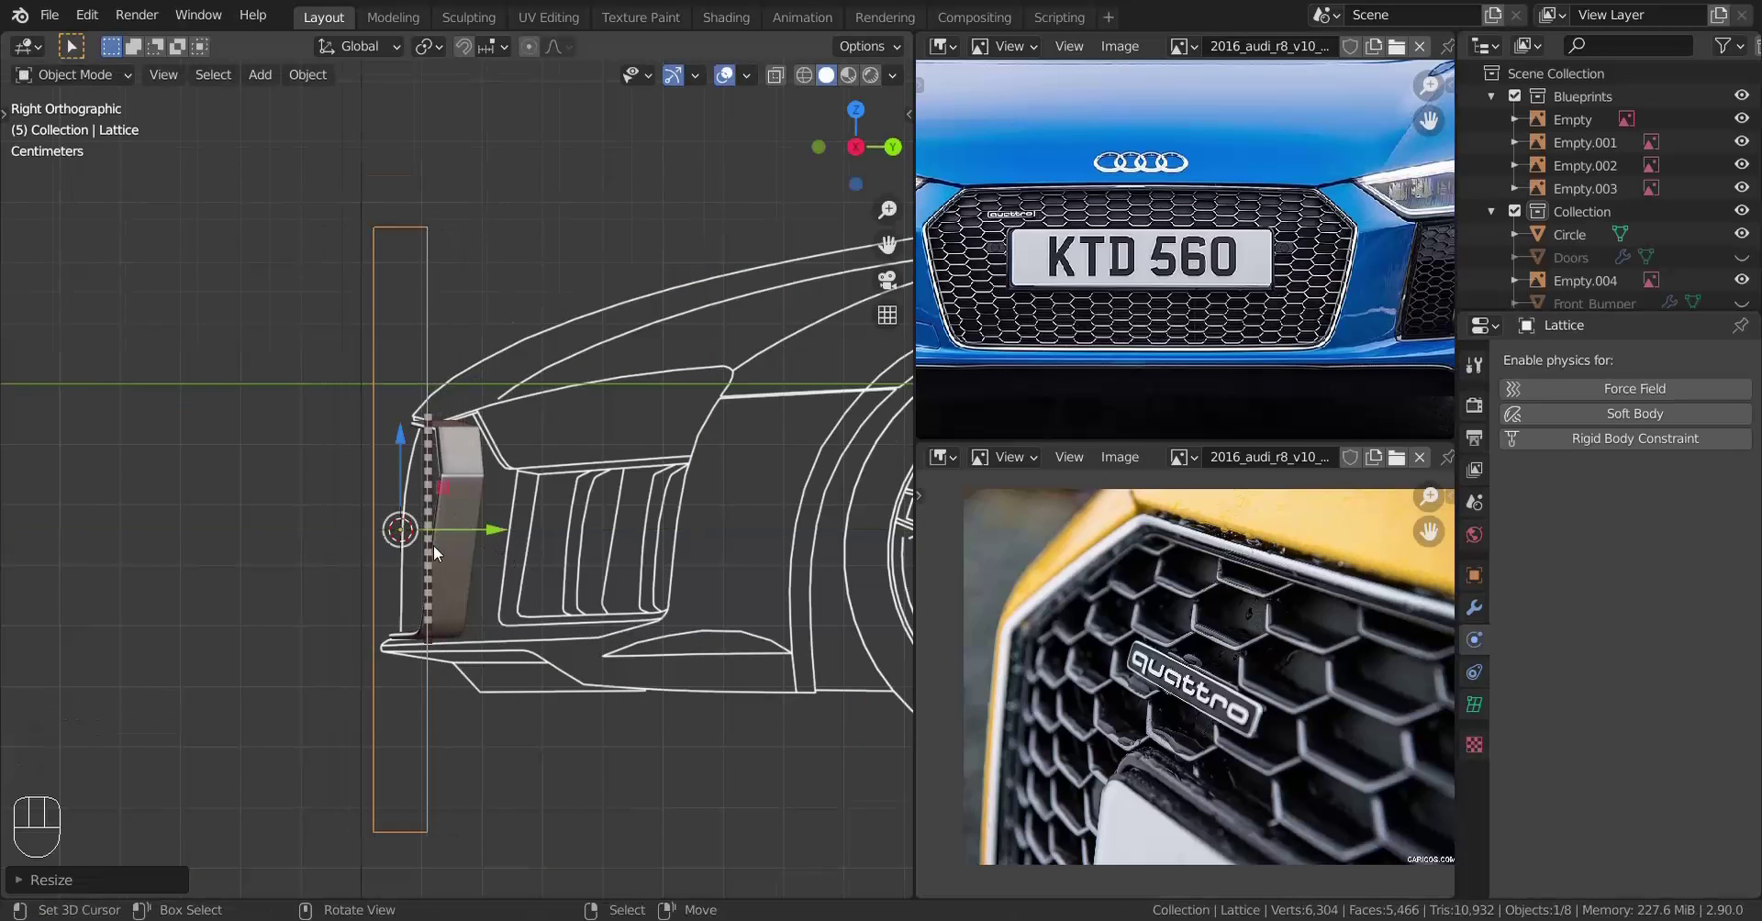
# Move the lattice about 0.04 m along Y so it encloses the honeycomb's depth
pyautogui.scroll(4, 440, 559)
pyautogui.moveTo(437, 587); pyautogui.dragTo(442, 587)
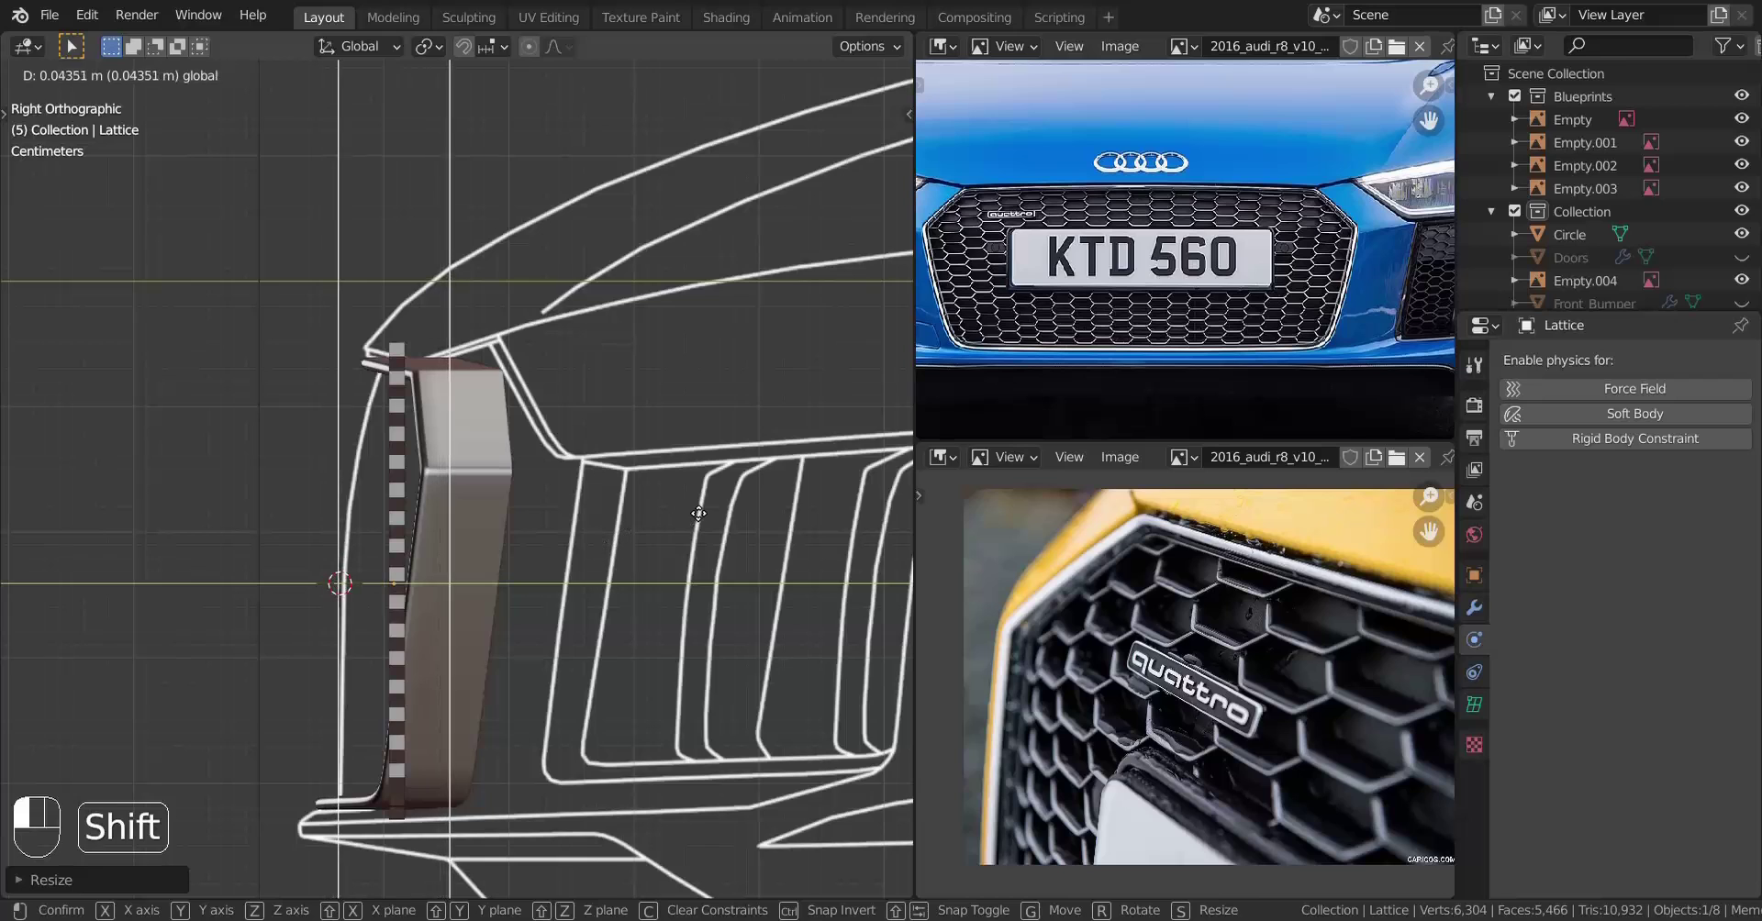
pyautogui.click(446, 462)
pyautogui.click(399, 450)
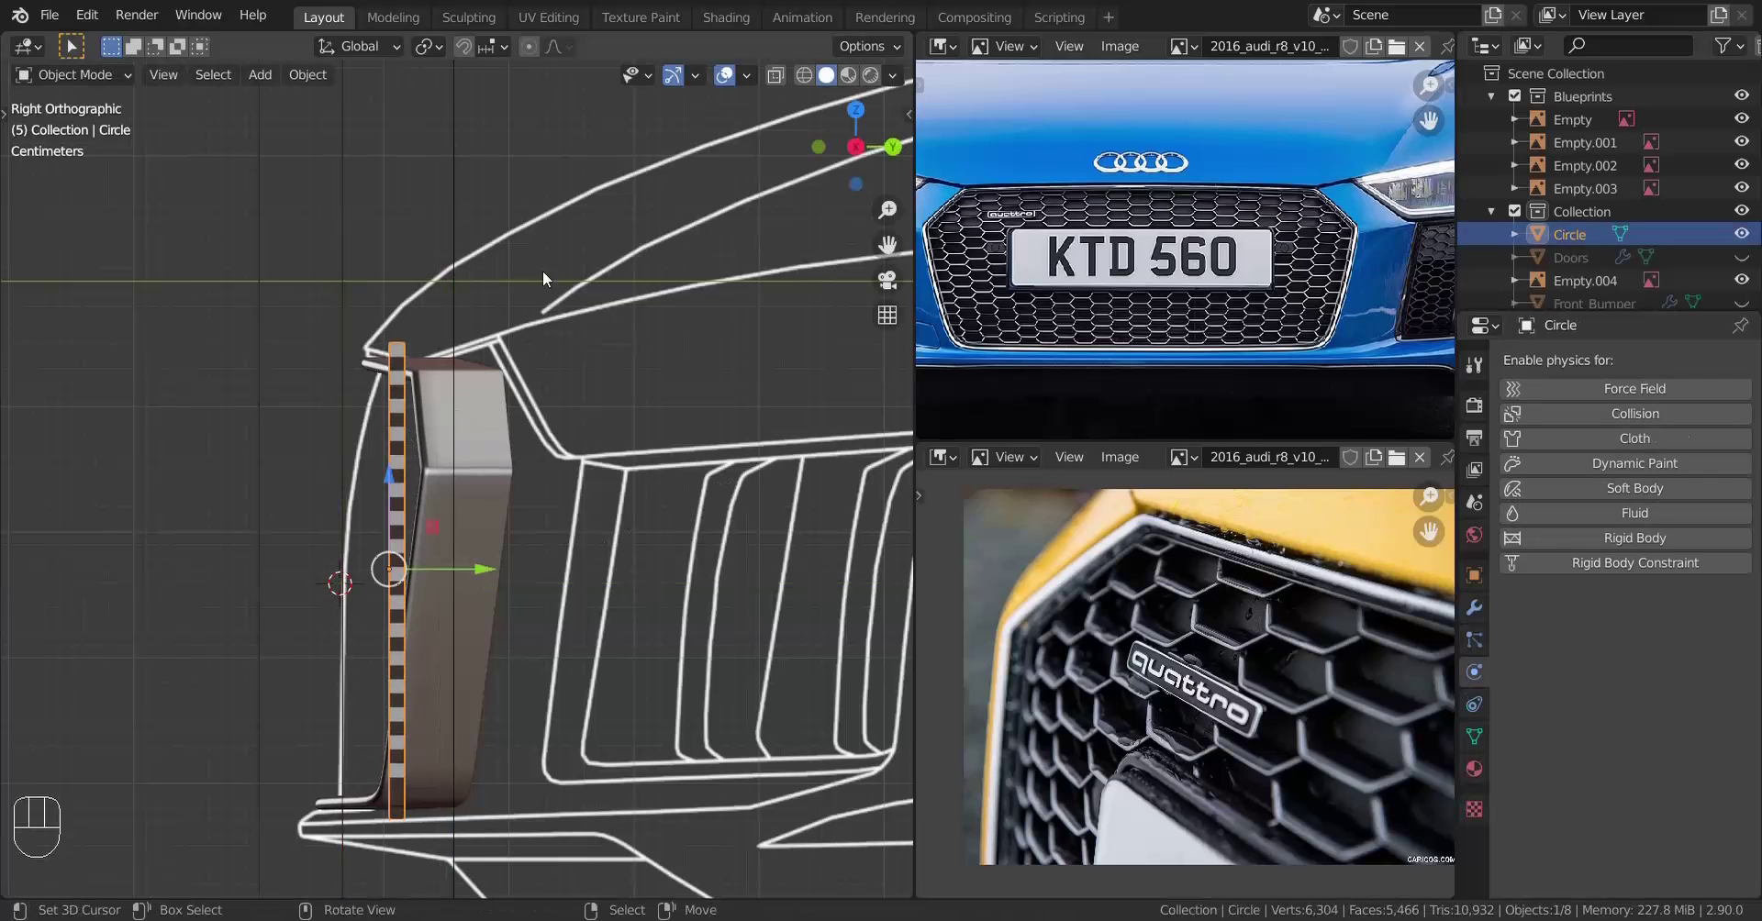
# Scale the lattice along Z to about 0.41 so it fits the grille's height
pyautogui.click(444, 172)
pyautogui.scroll(-3, 508, 505)
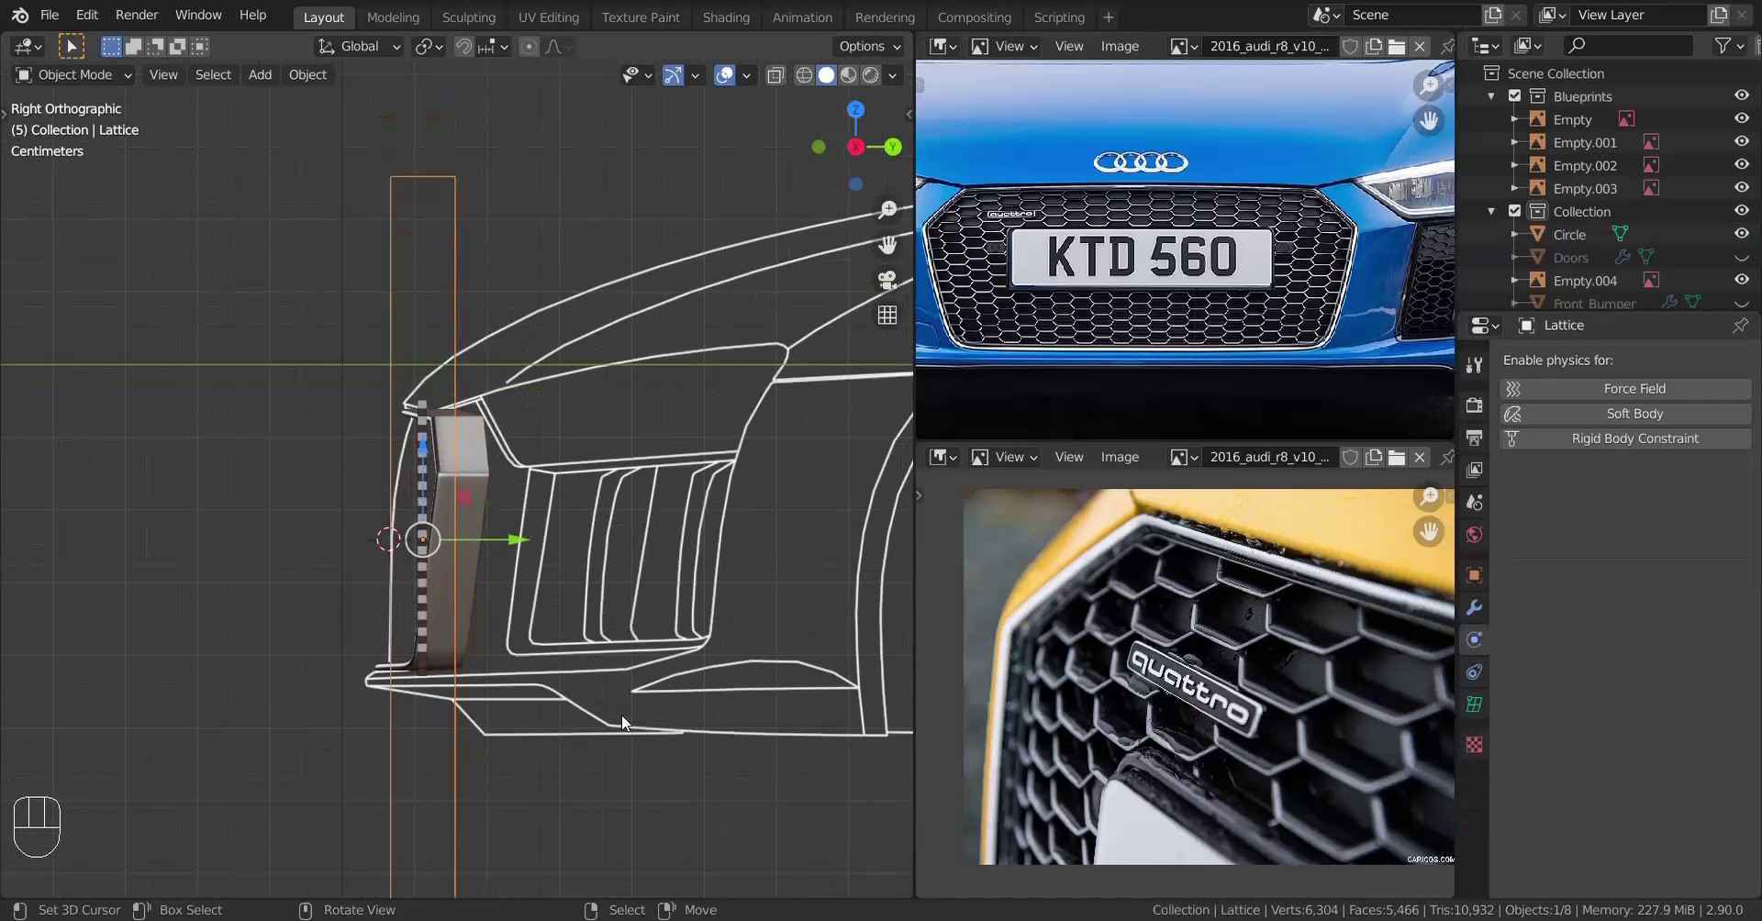
pyautogui.press('s')
pyautogui.press('z')
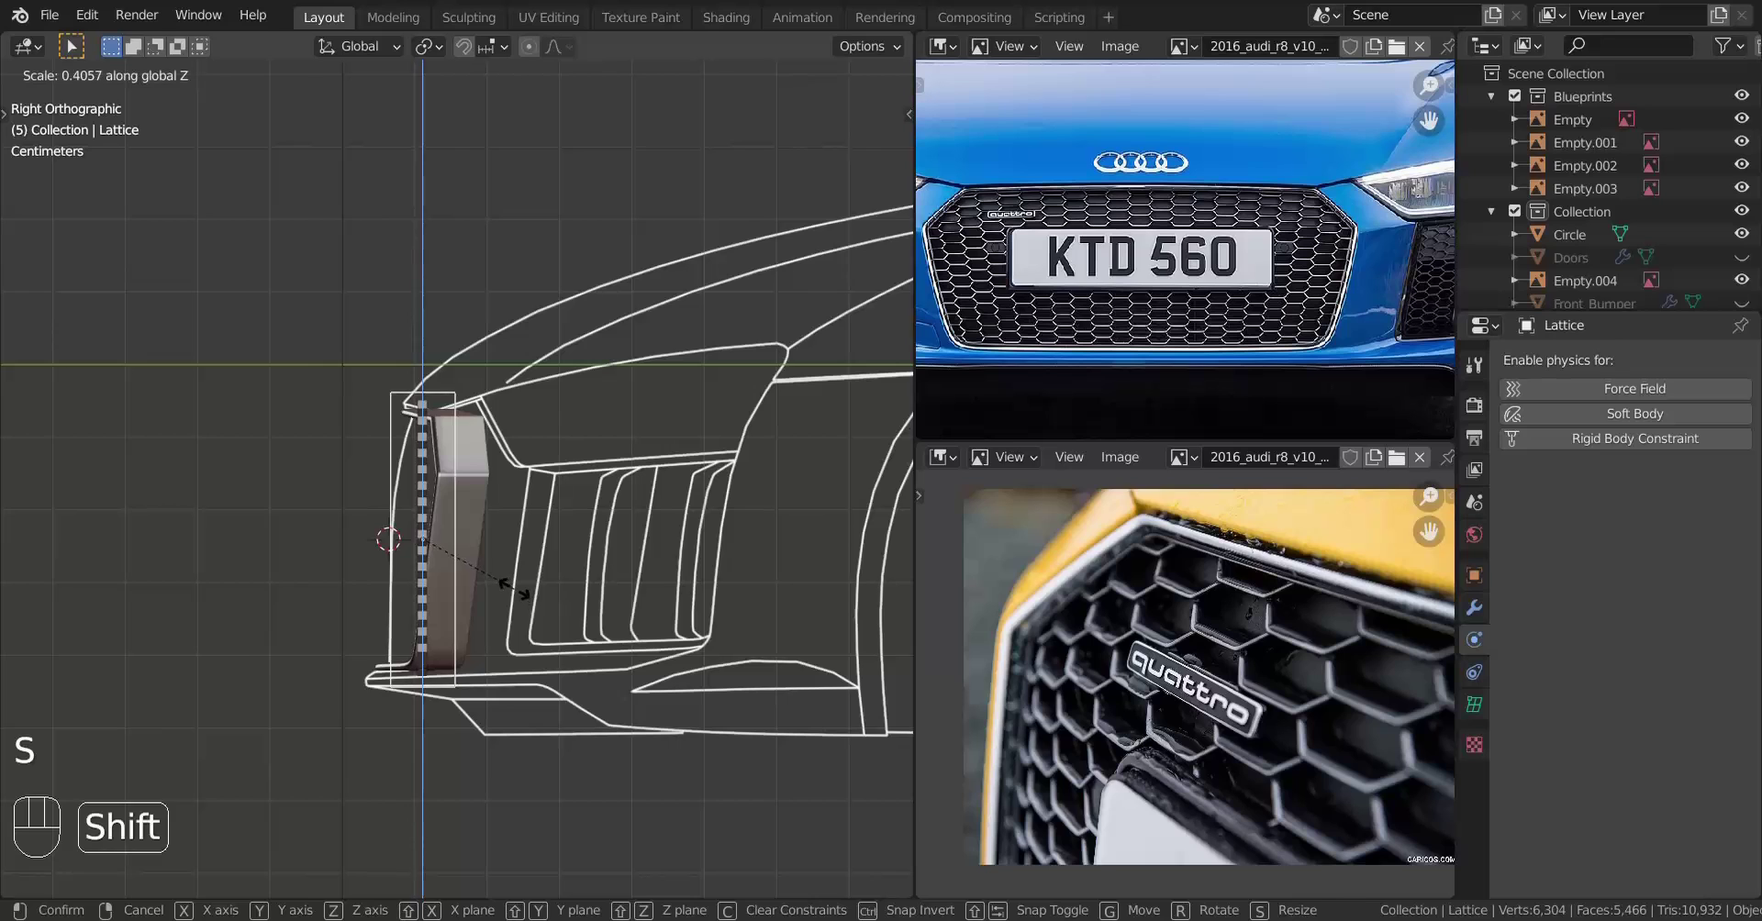
# Scale the lattice to about 0.41 along the global Z axis and check its fit around the honeycomb grille
pyautogui.click(514, 590)
pyautogui.scroll(5, 516, 642)
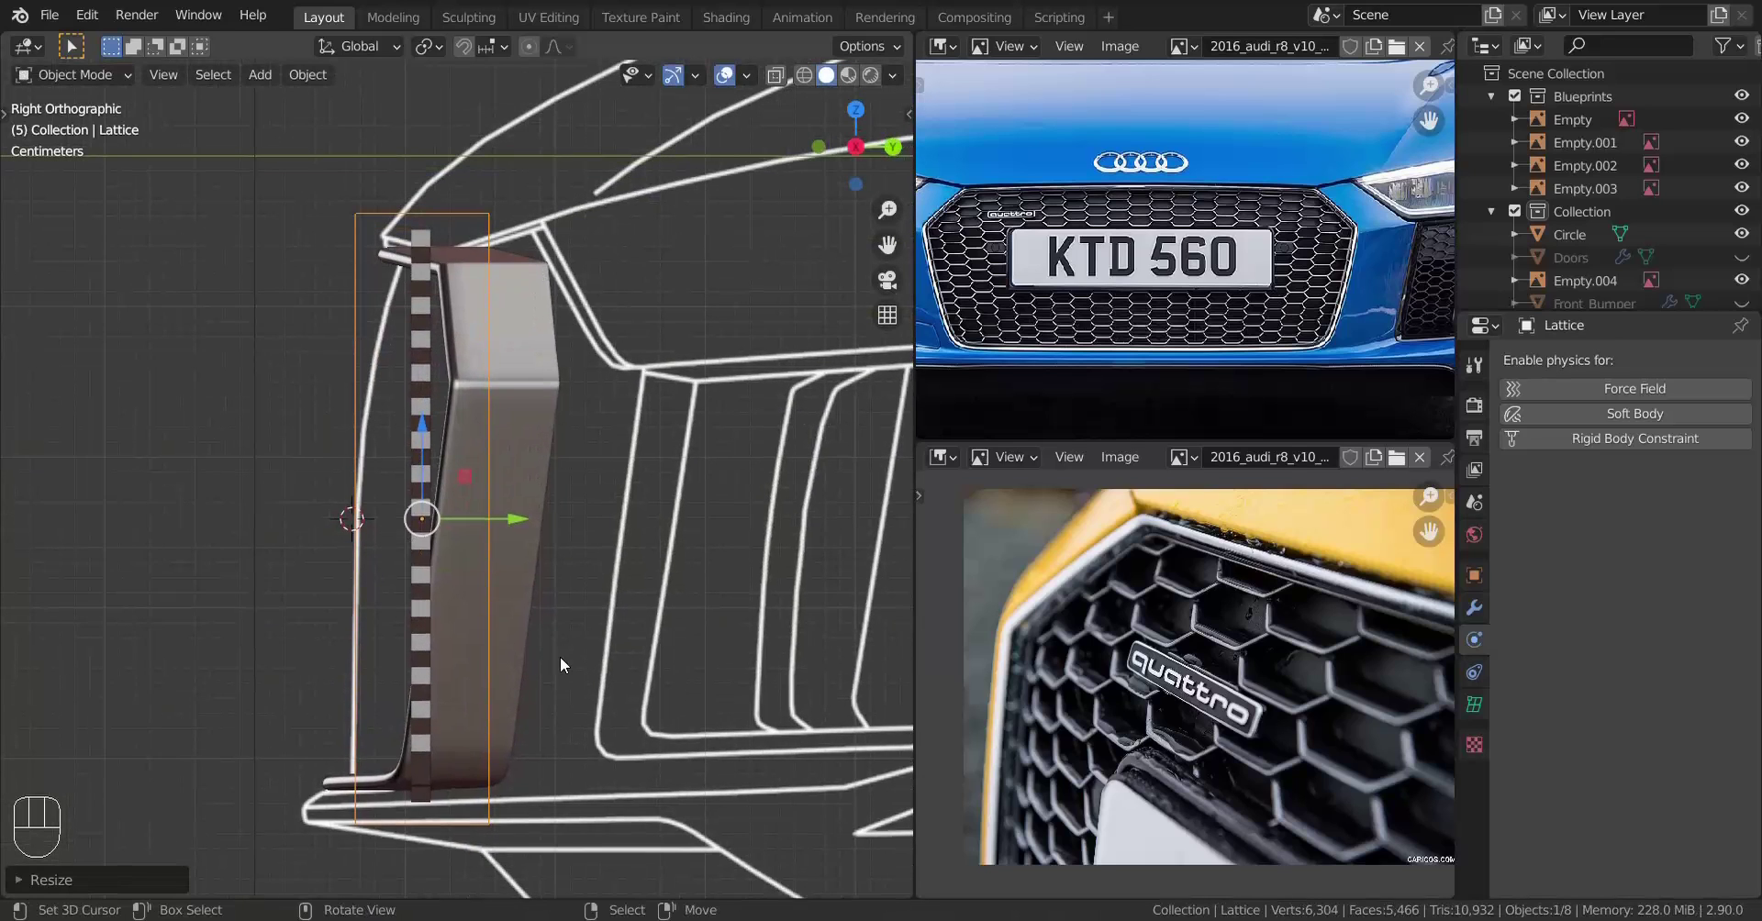
pyautogui.moveTo(560, 659); pyautogui.dragTo(644, 627, button='middle')
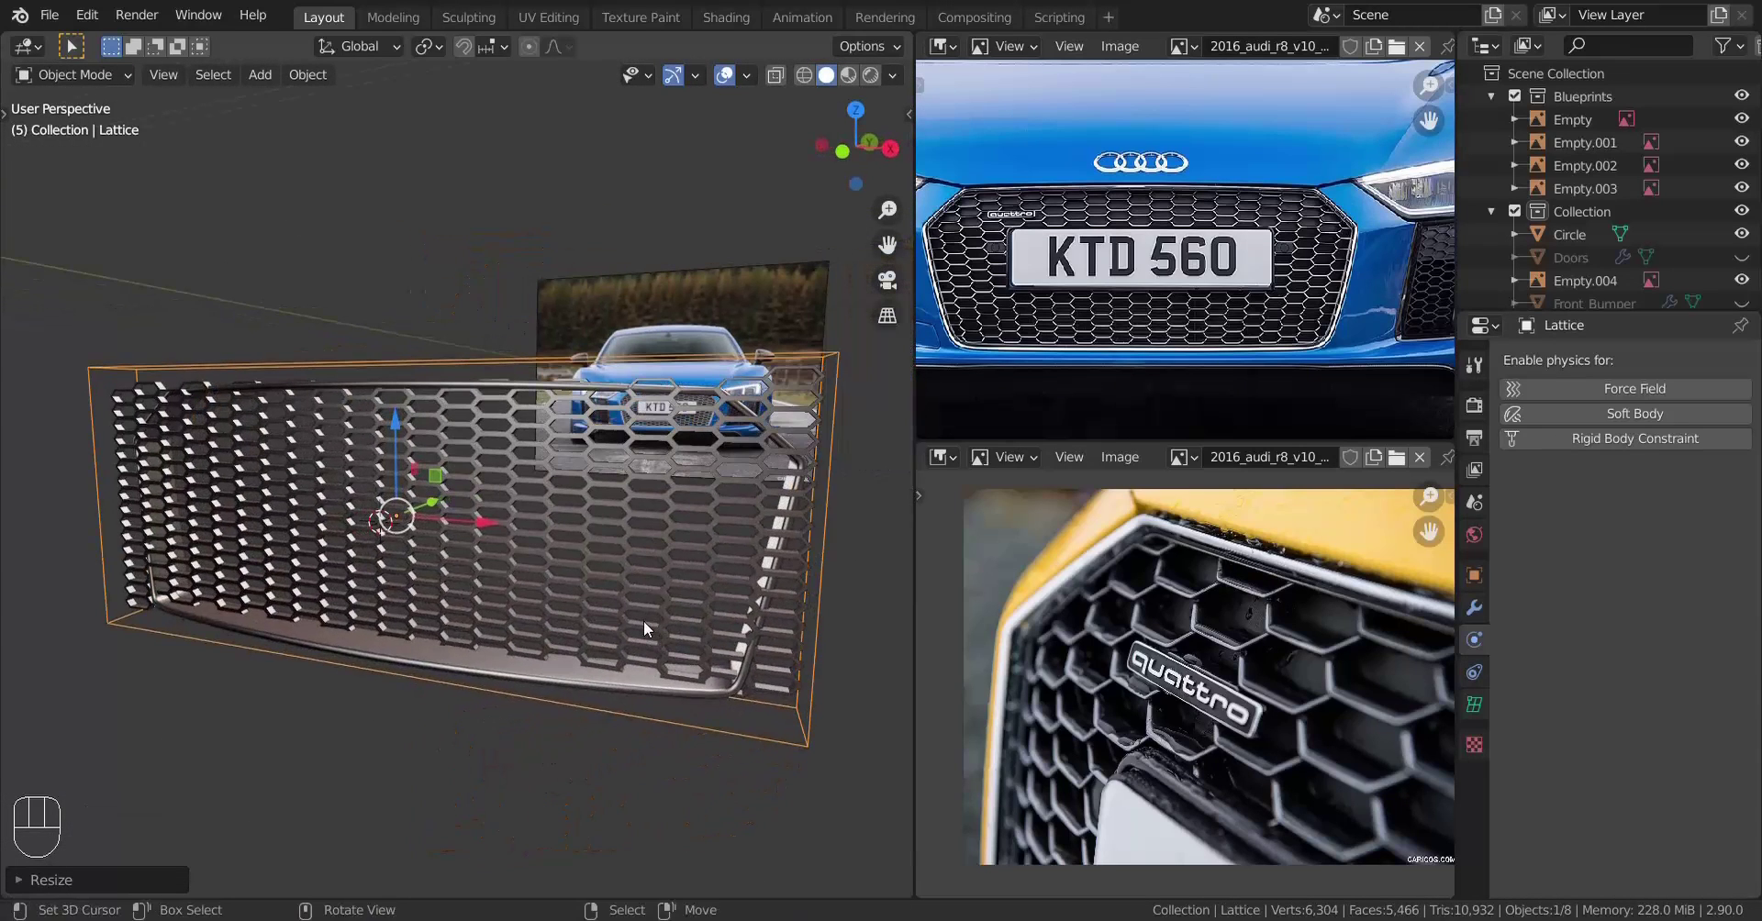
pyautogui.press('KP_1')
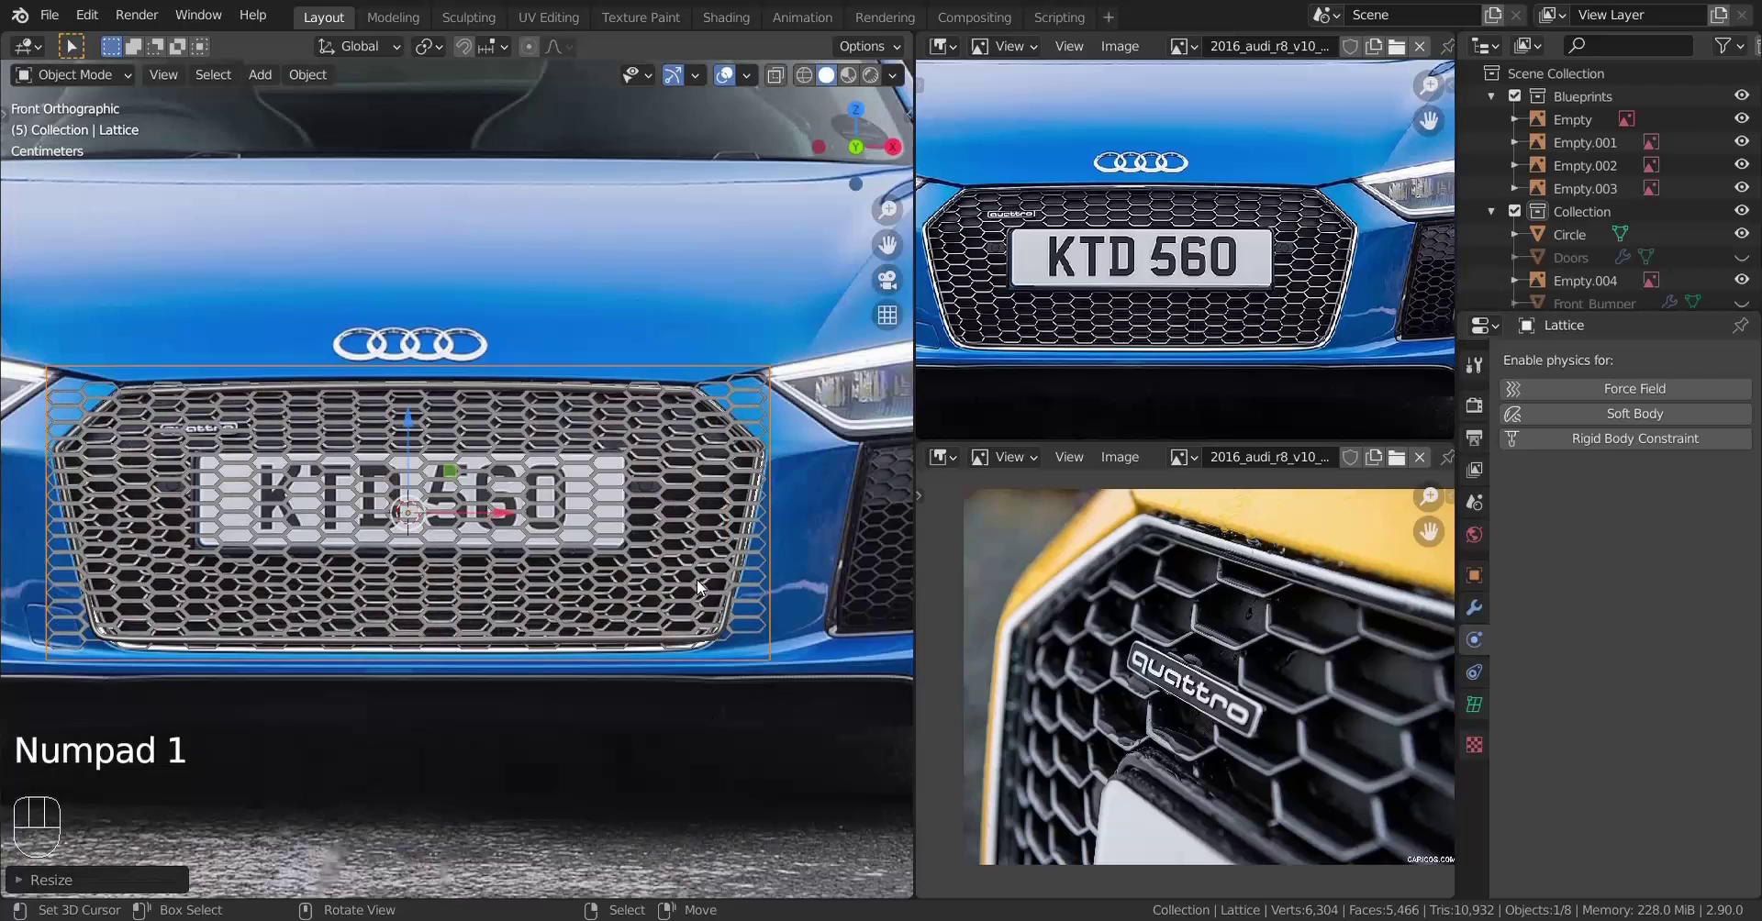
pyautogui.keyDown('shift'); pyautogui.moveTo(805, 581); pyautogui.dragTo(558, 564, button='middle'); pyautogui.keyUp('shift')
pyautogui.scroll(3, 558, 563)
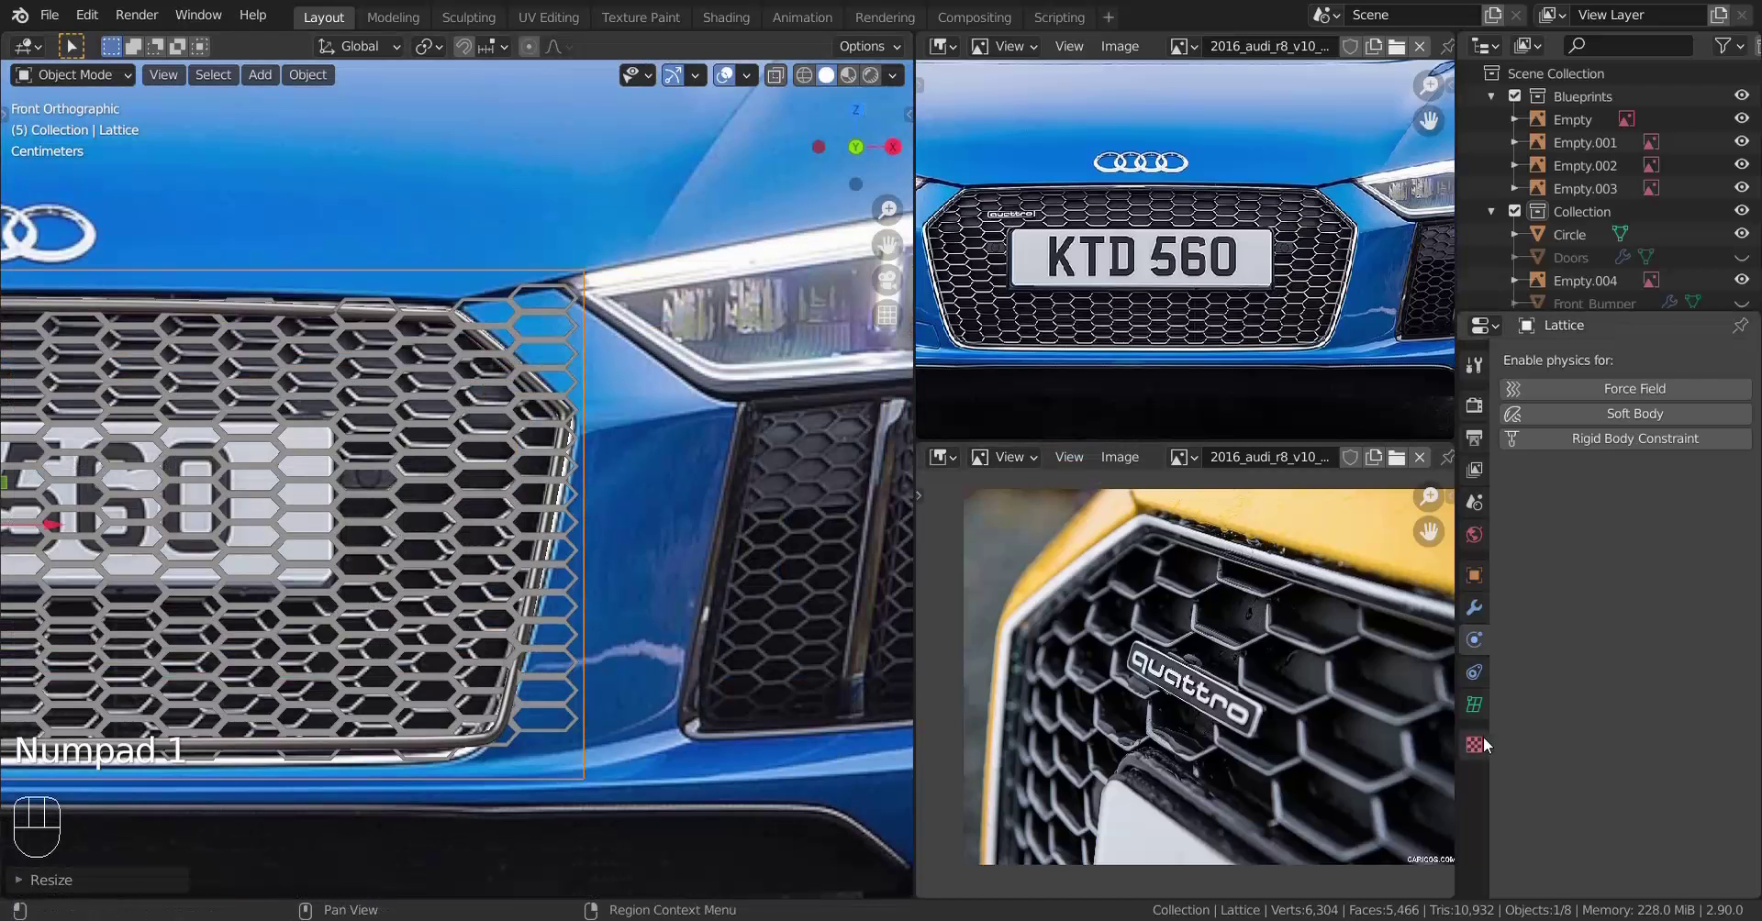
# Set the lattice's U resolution to 8
pyautogui.click(1483, 713)
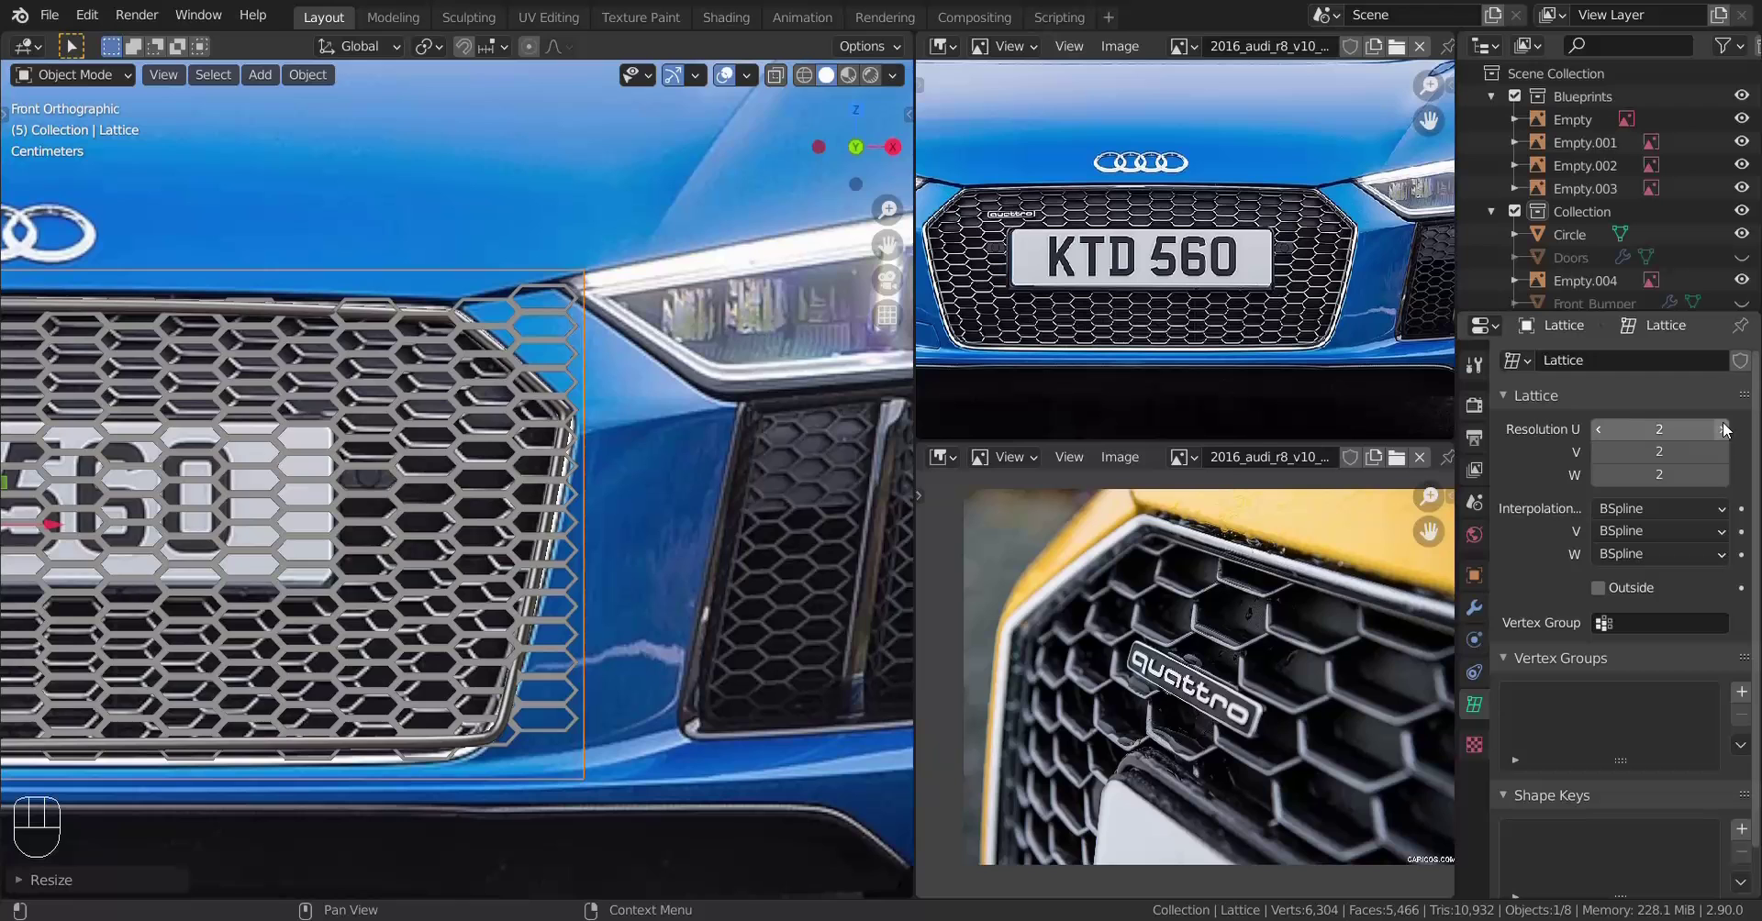
pyautogui.scroll(-3, 203, 448)
pyautogui.keyDown('shift'); pyautogui.moveTo(202, 447); pyautogui.dragTo(351, 437, button='middle'); pyautogui.keyUp('shift')
pyautogui.scroll(2, 351, 437)
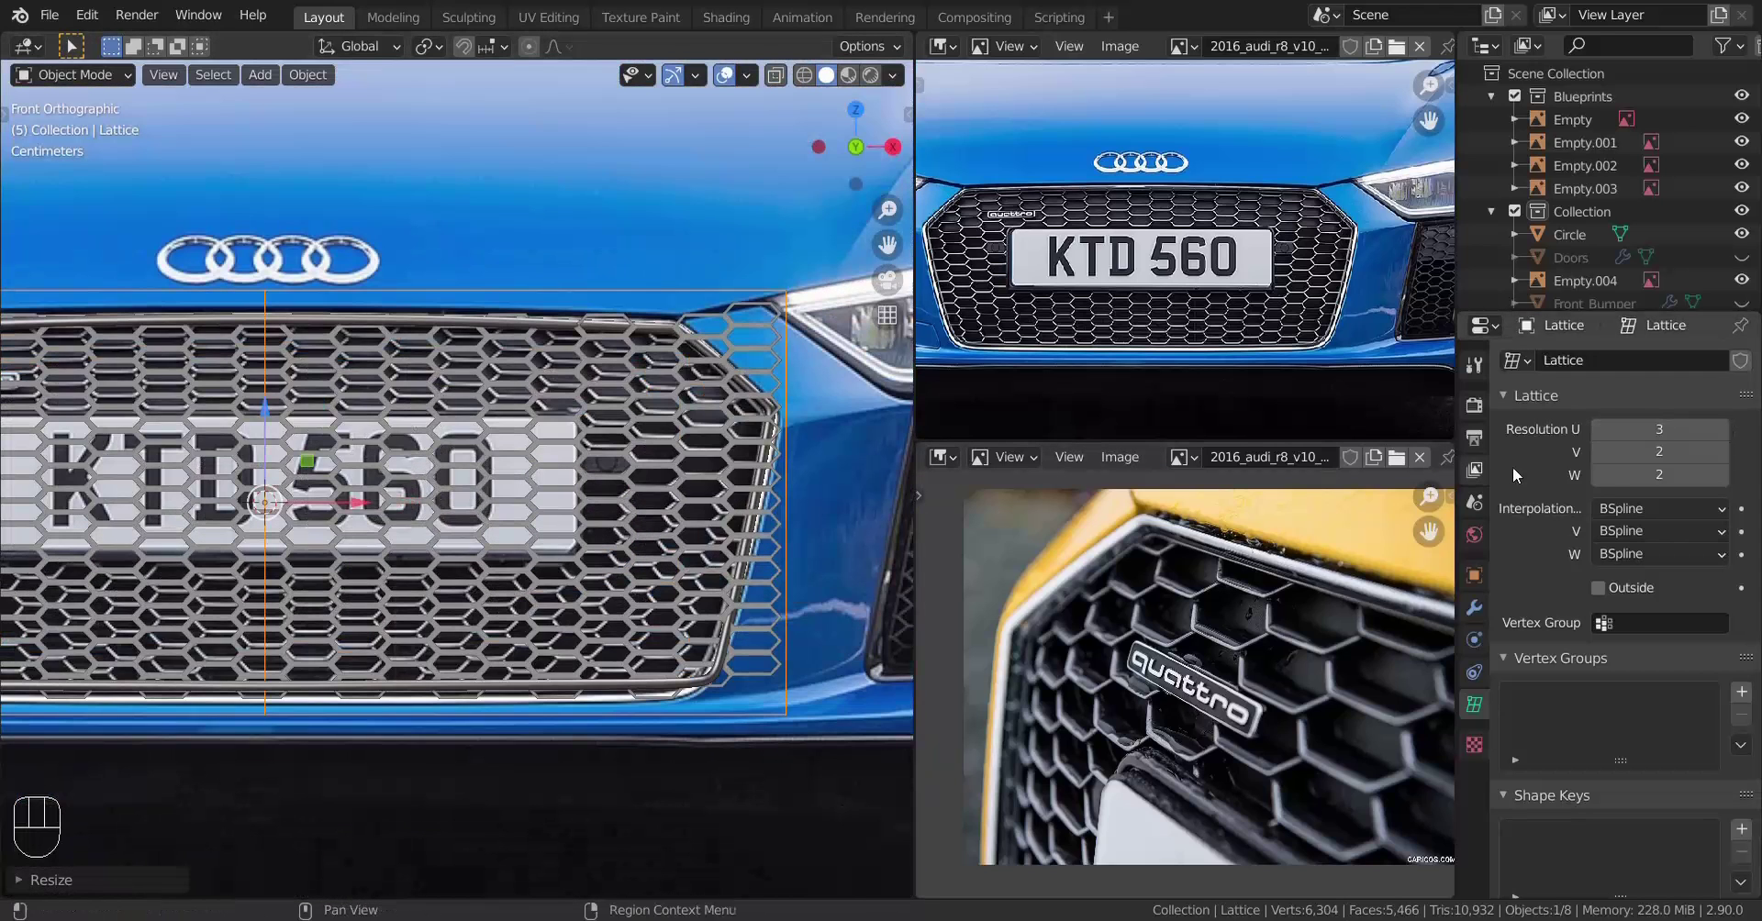
pyautogui.click(1722, 428)
pyautogui.click(1722, 428)
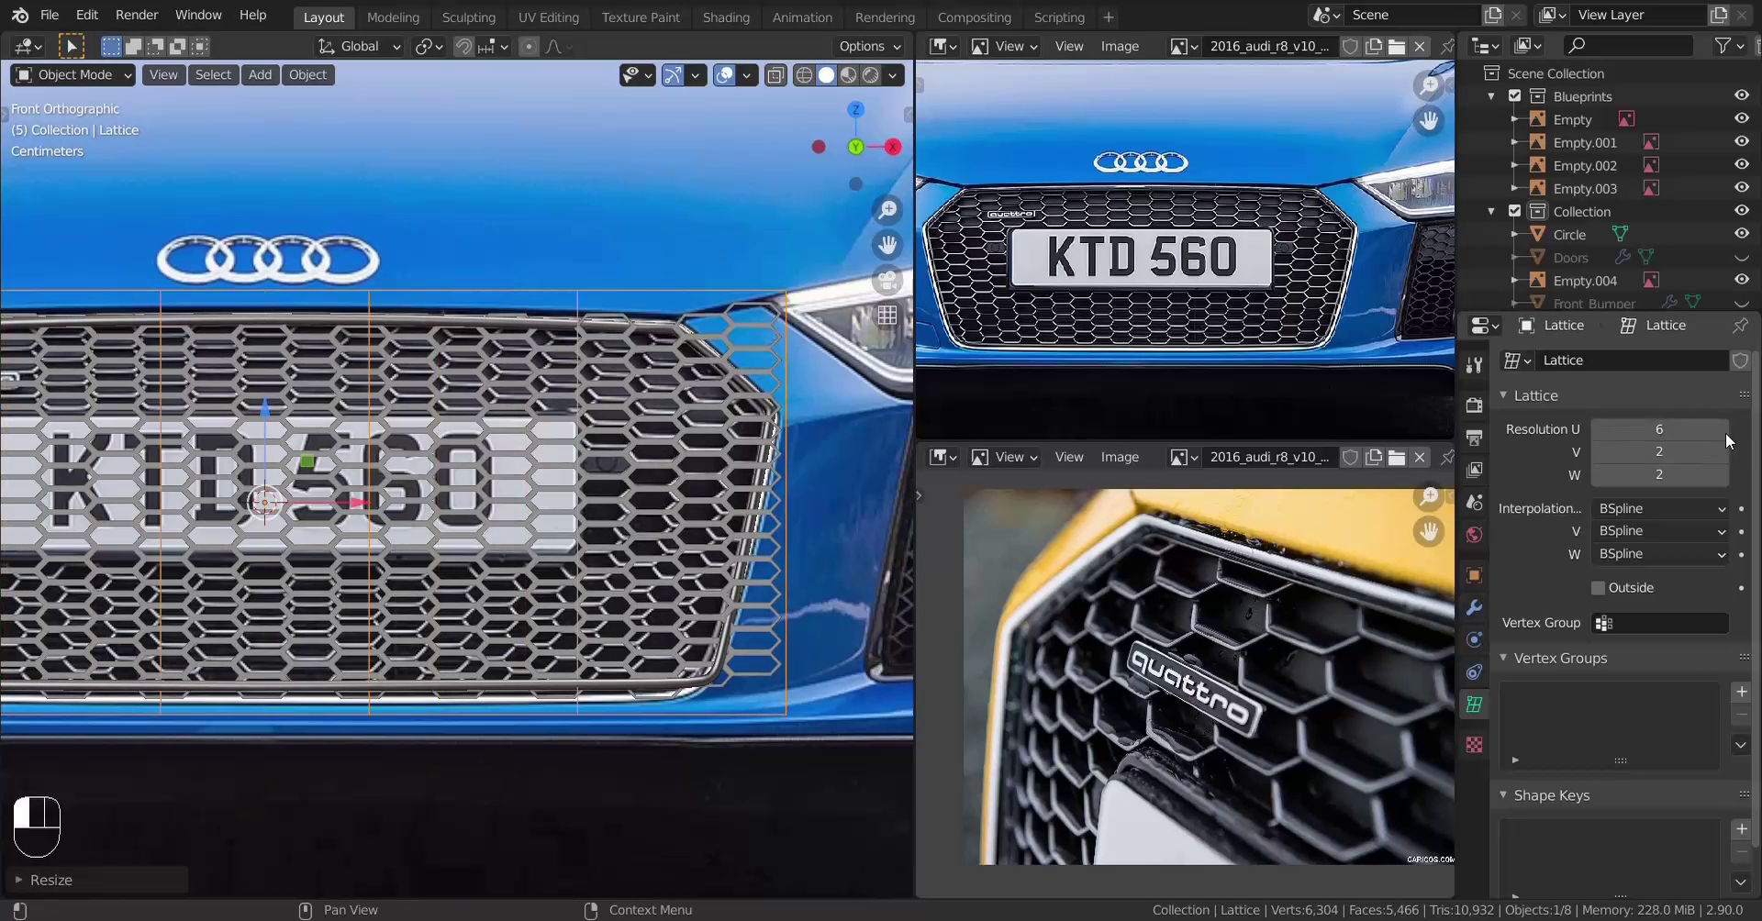
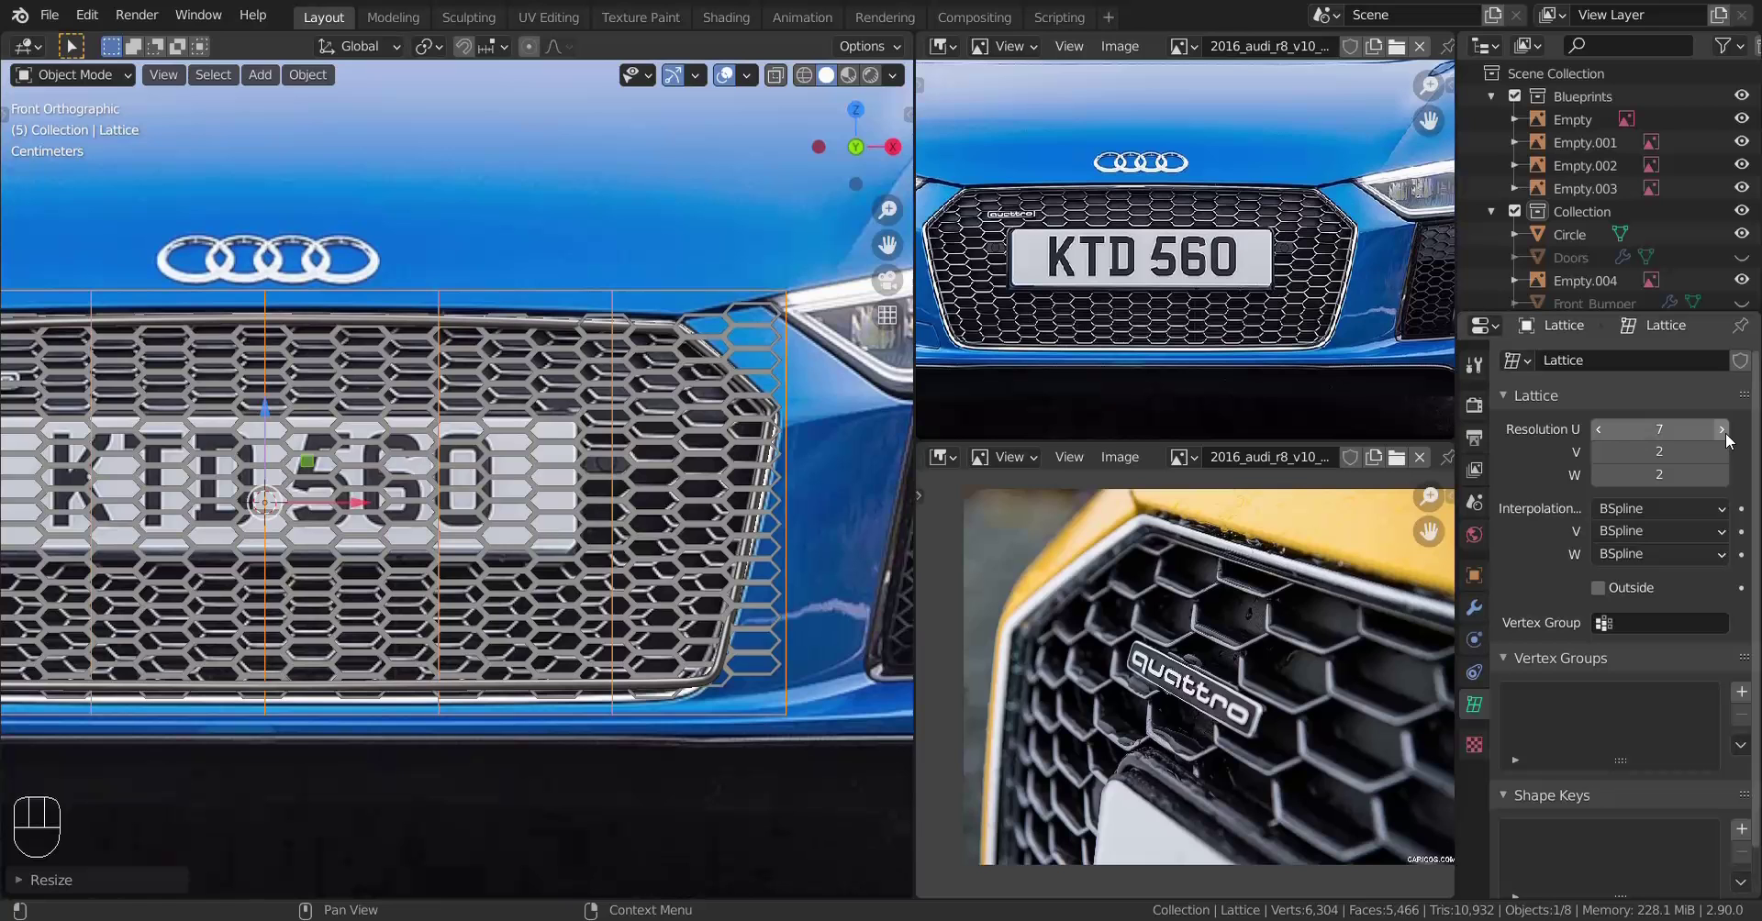
pyautogui.click(1722, 429)
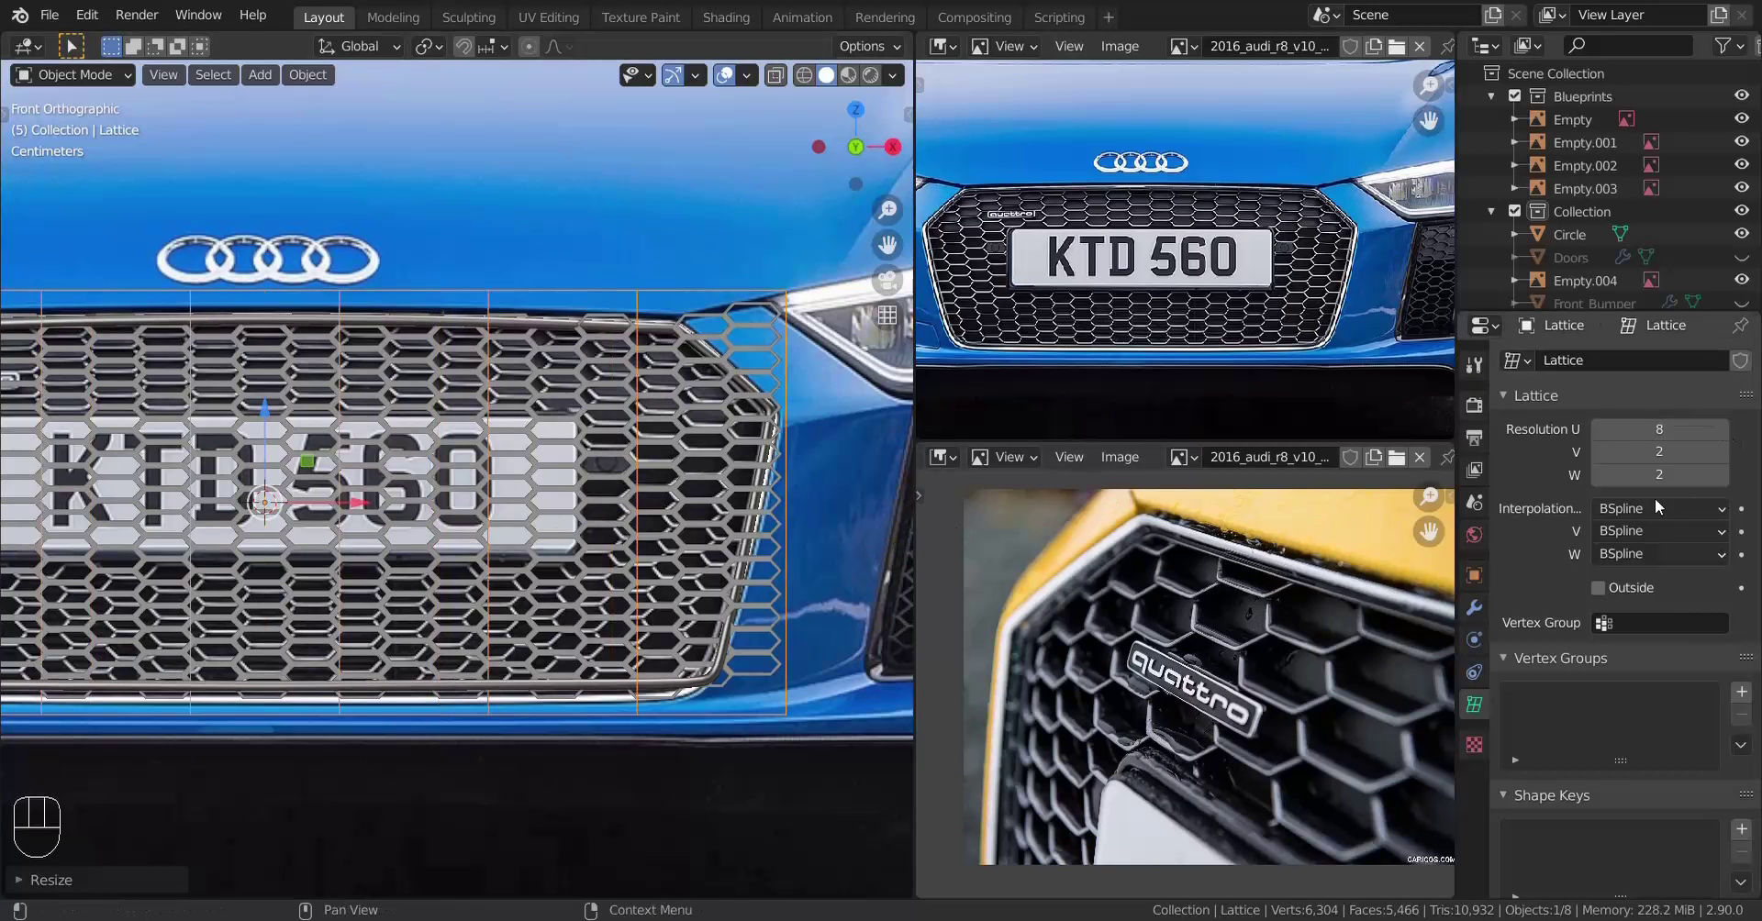
# Set the lattice's V resolution to 6
pyautogui.scroll(-2, 521, 549)
pyautogui.scroll(1, 520, 549)
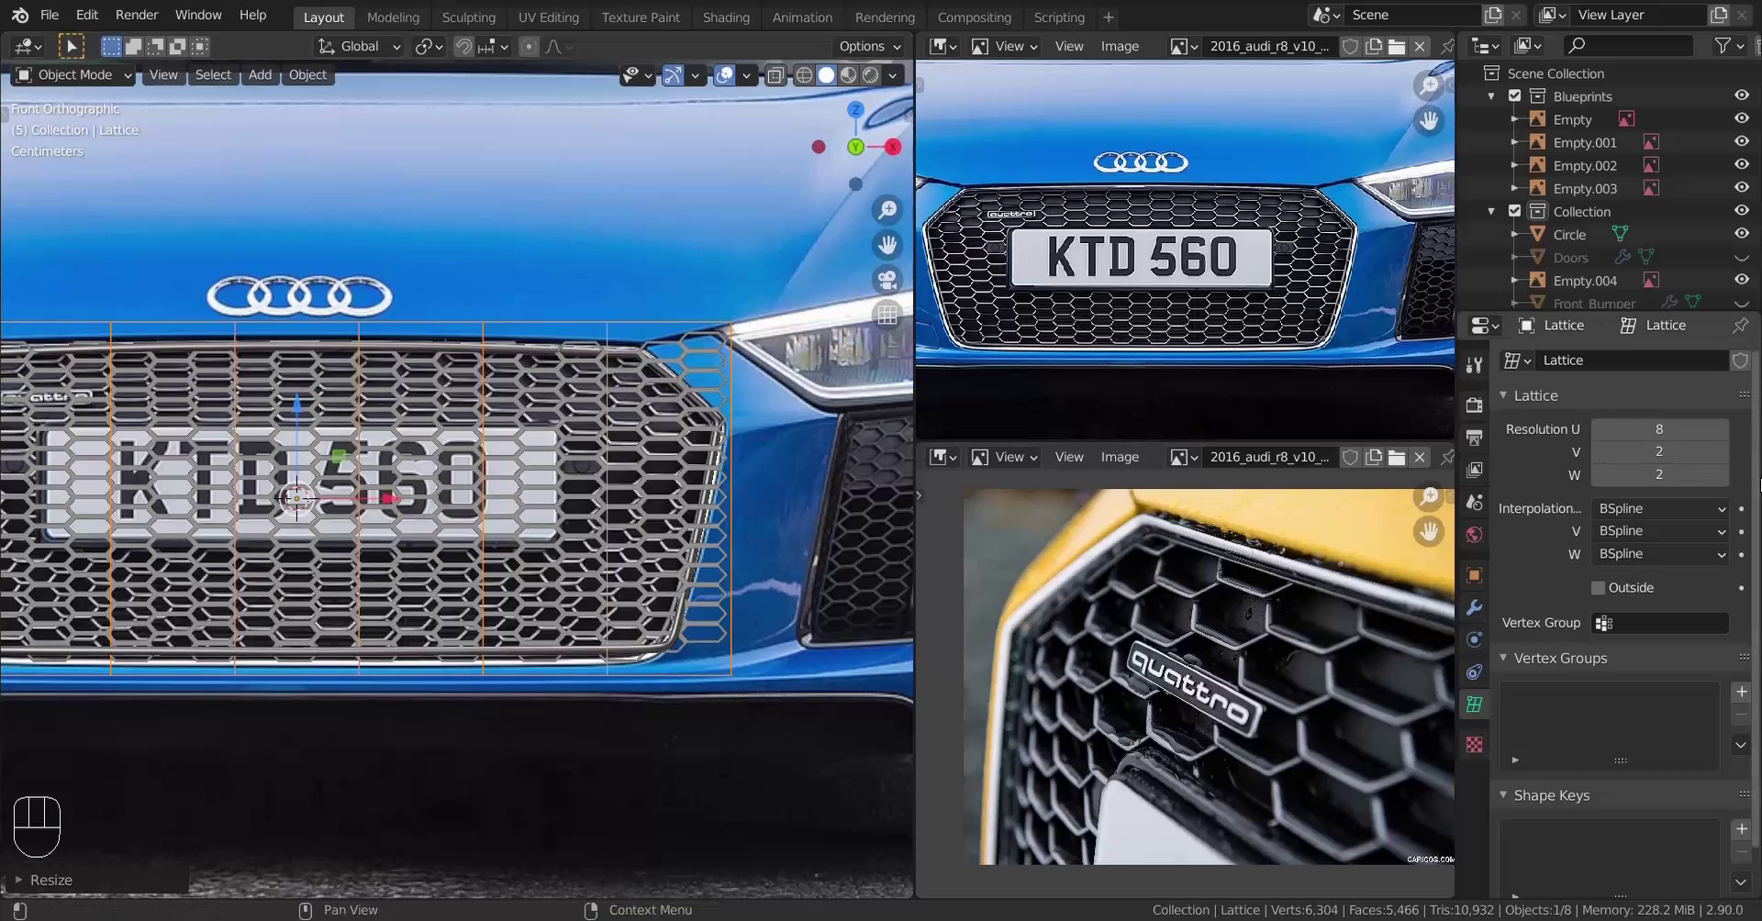
pyautogui.click(1722, 452)
pyautogui.click(1721, 451)
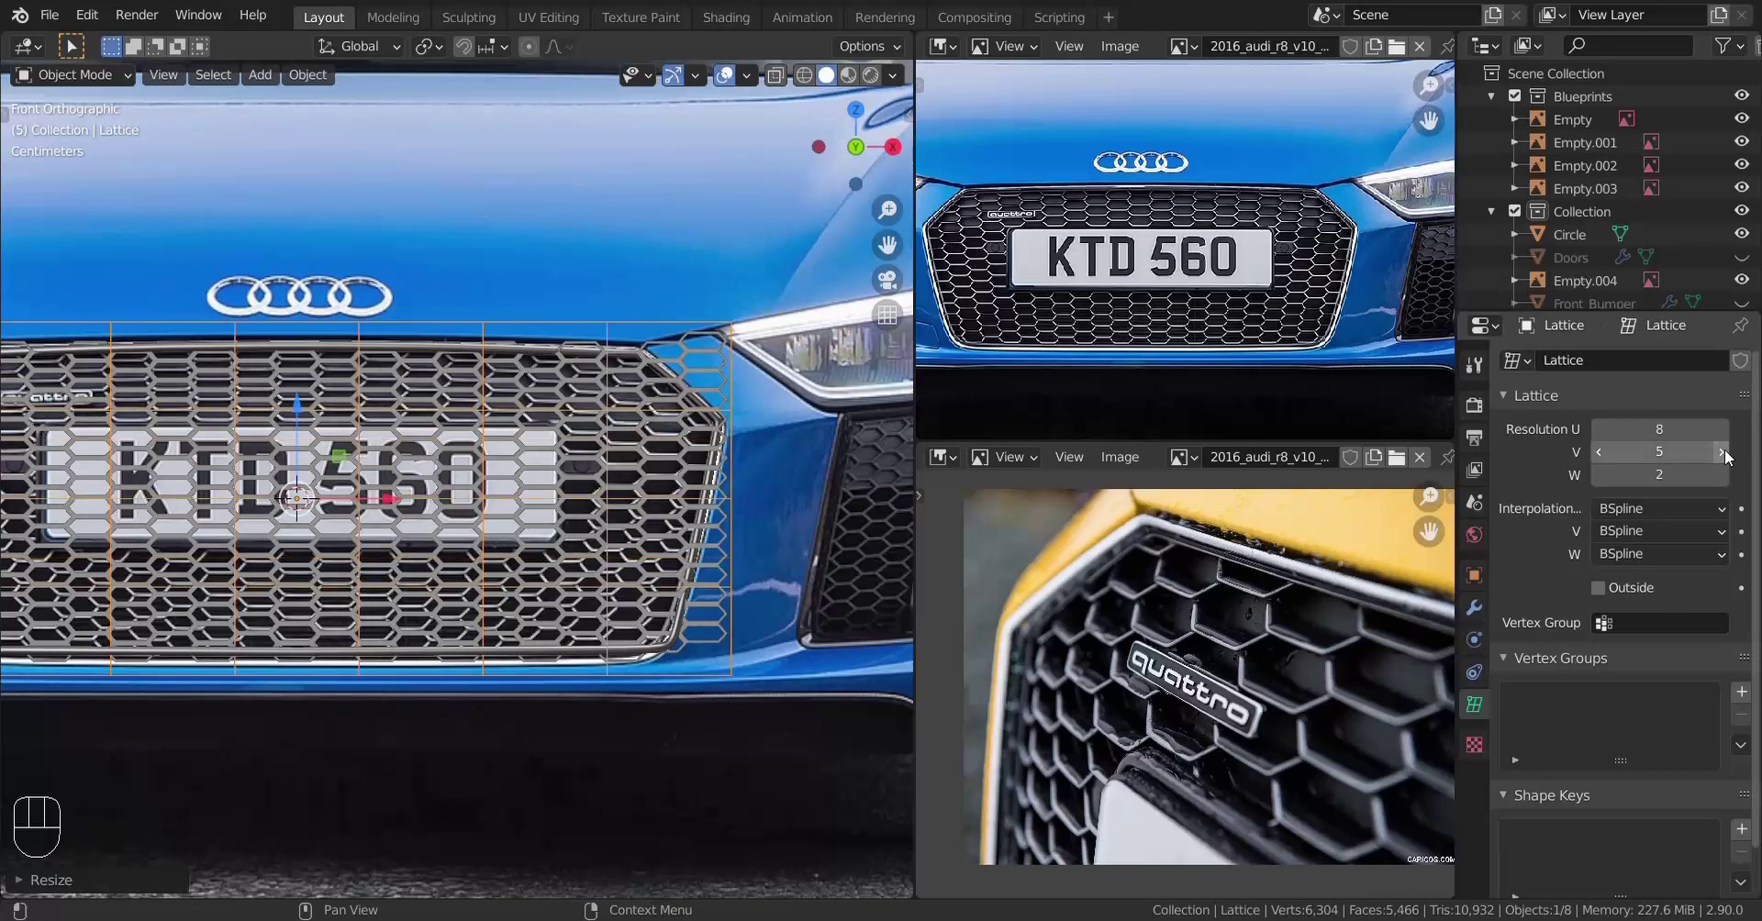
pyautogui.click(1722, 451)
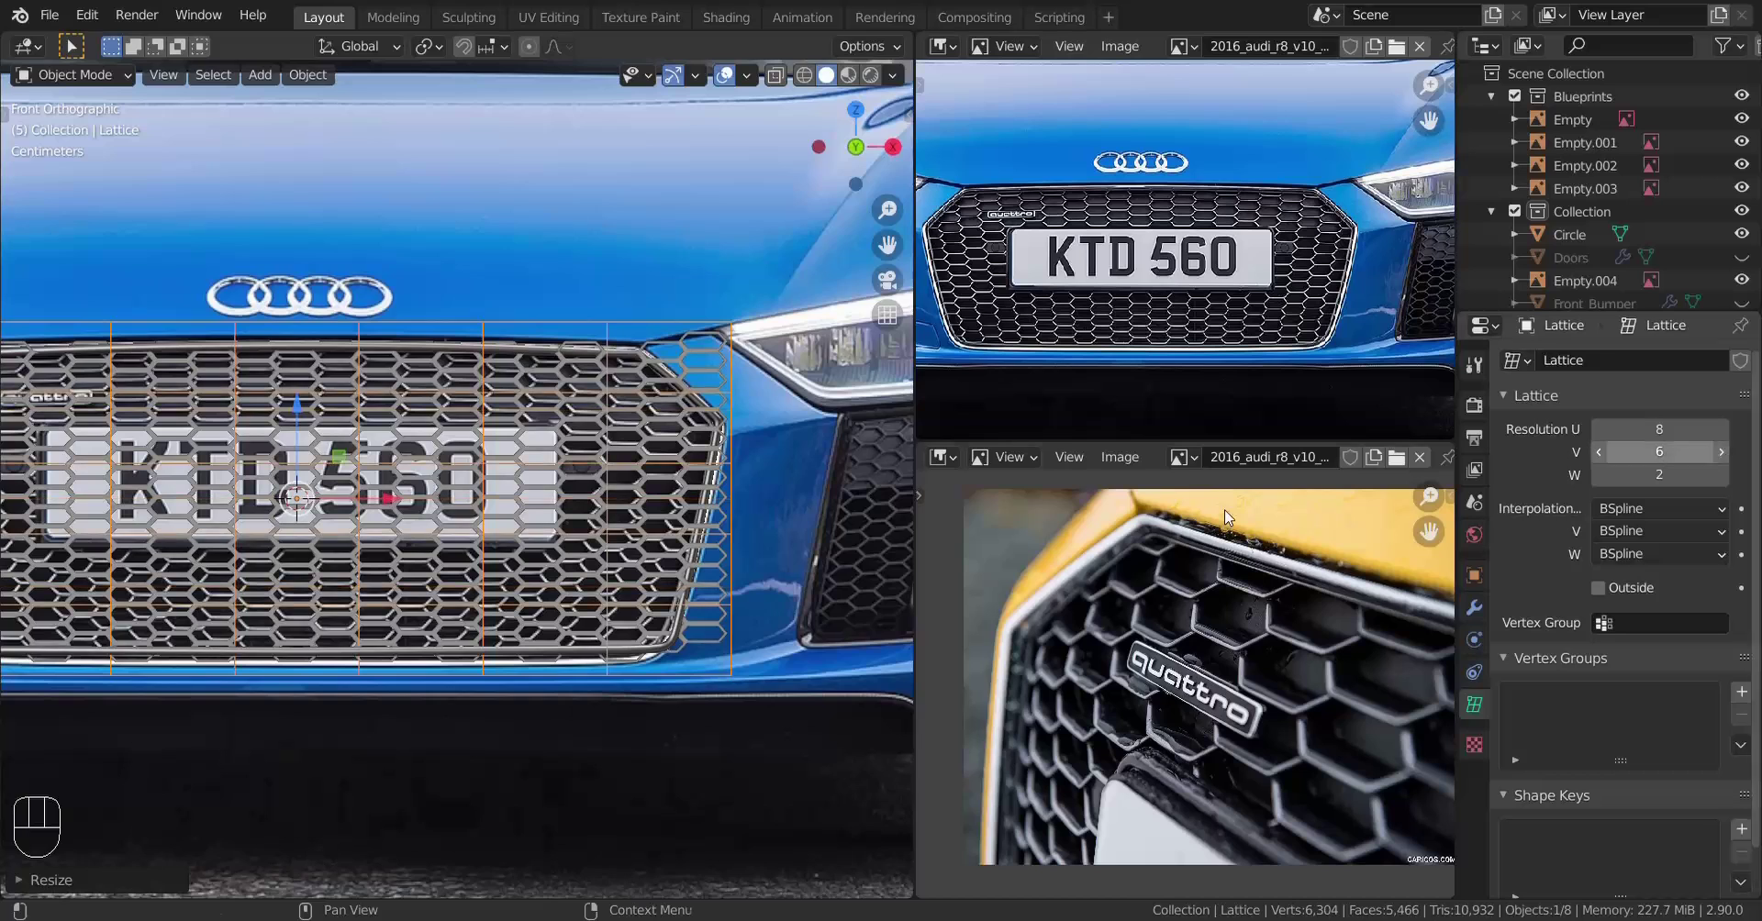
# Parent the honeycomb grille mesh to the lattice with Lattice Deform
pyautogui.moveTo(550, 579); pyautogui.dragTo(510, 527, button='middle')
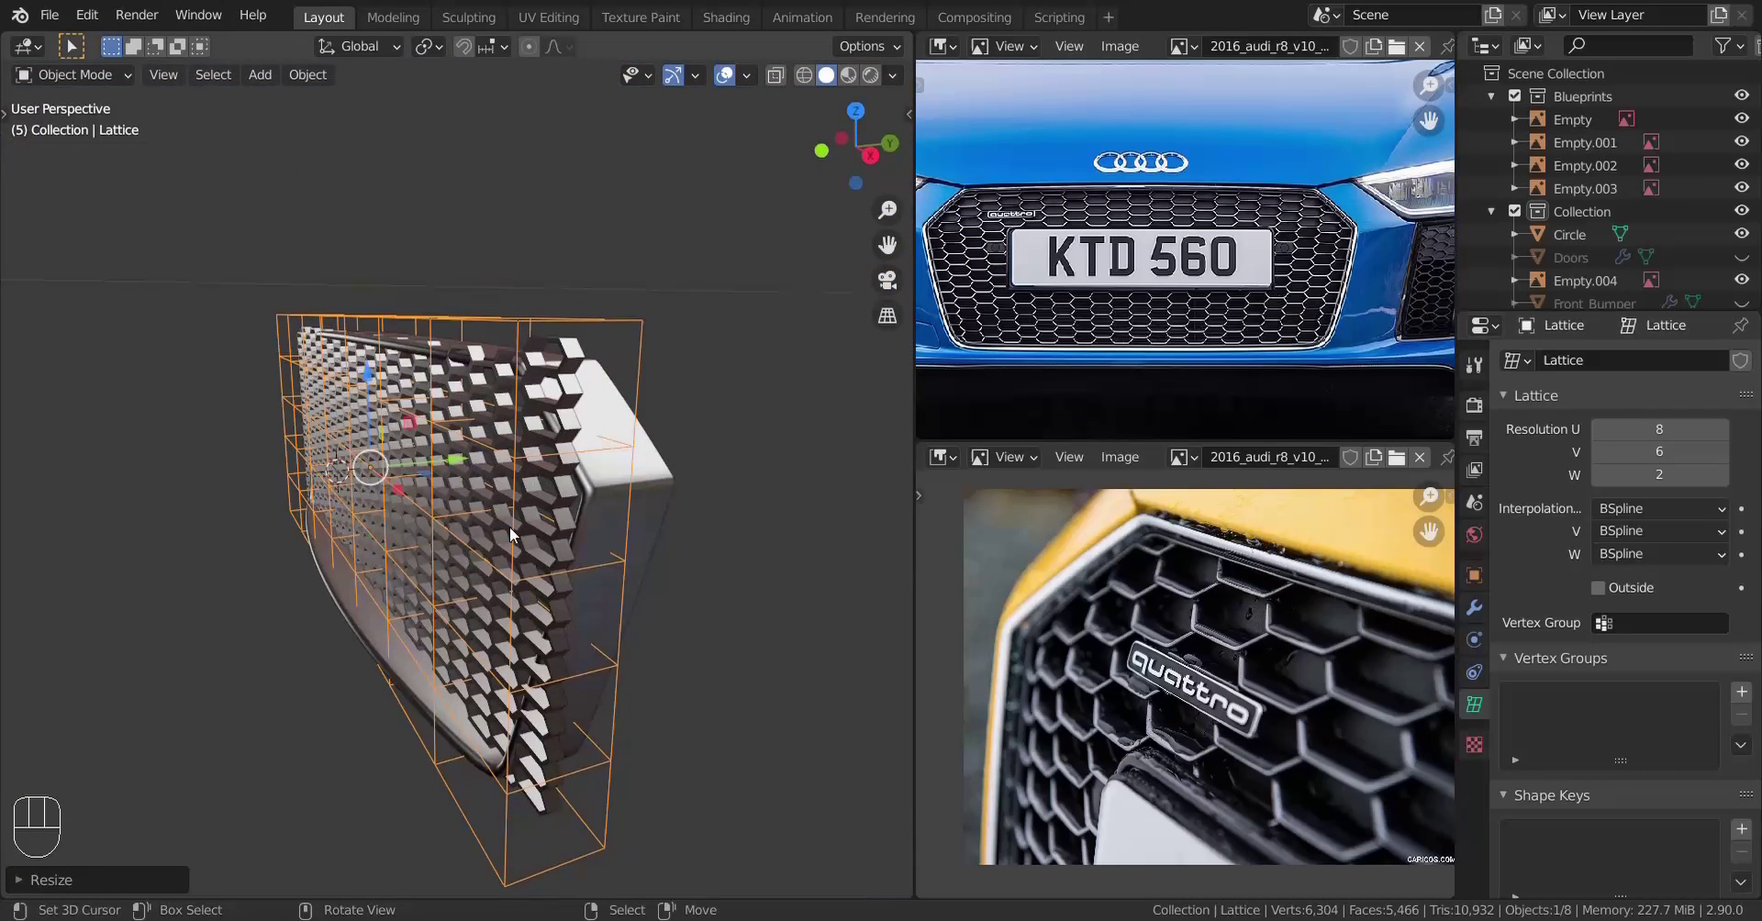
pyautogui.click(576, 367)
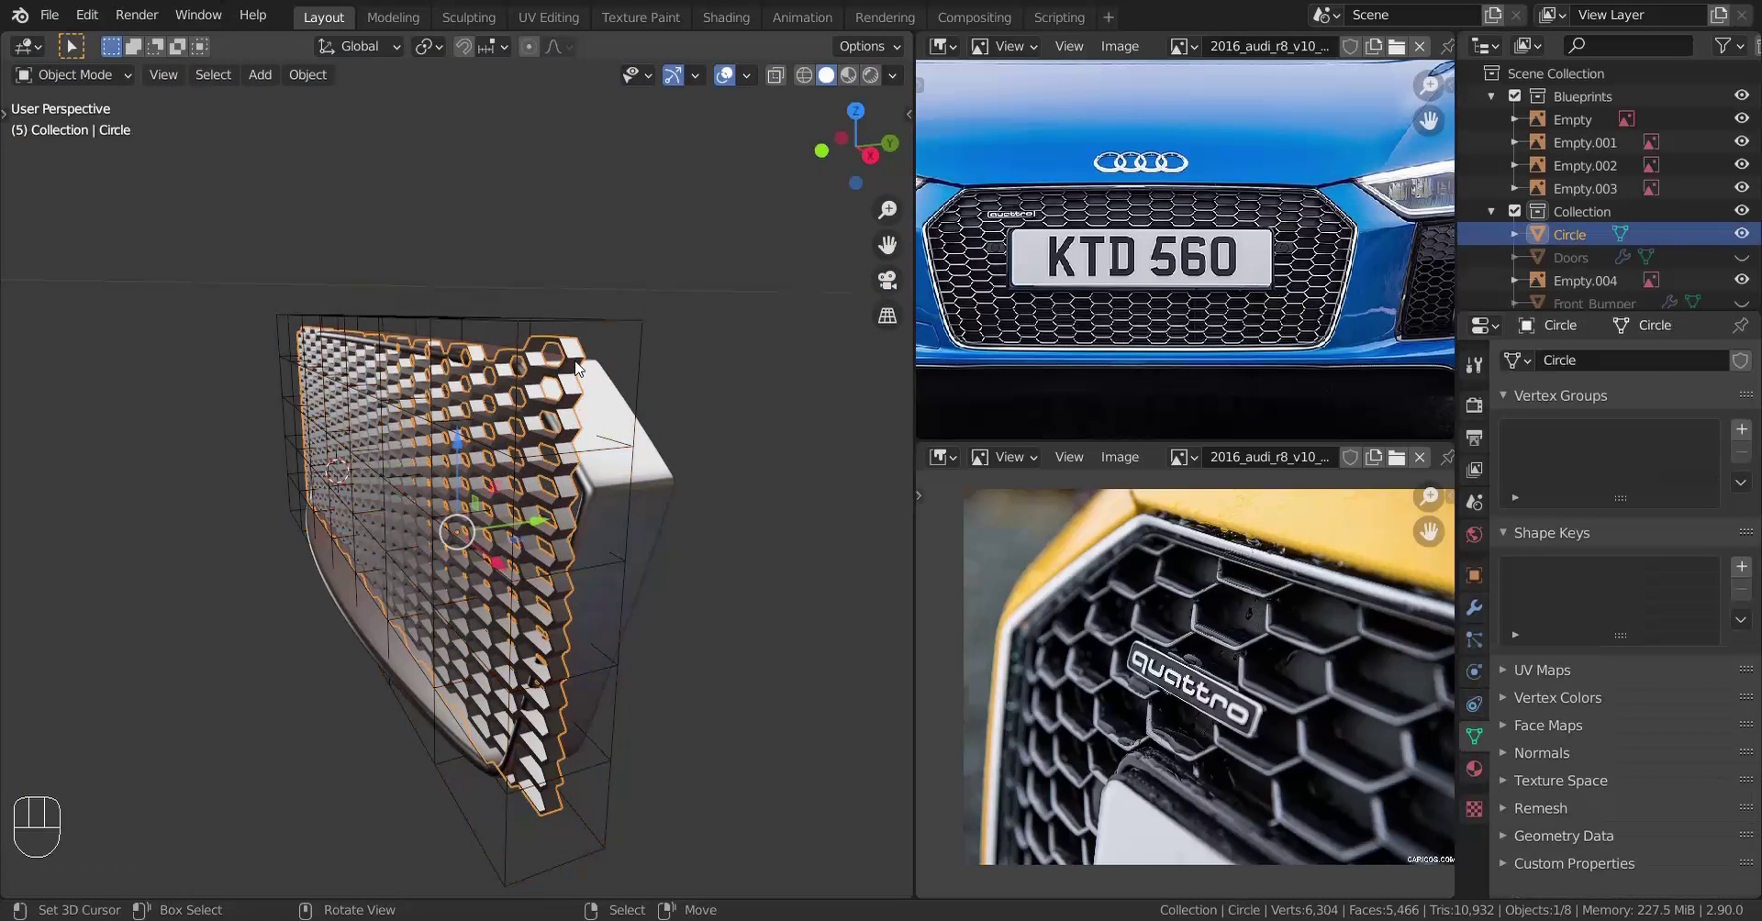
pyautogui.keyDown('shift'); pyautogui.click(635, 323); pyautogui.keyUp('shift')
pyautogui.hotkey('ctrl', 'p')
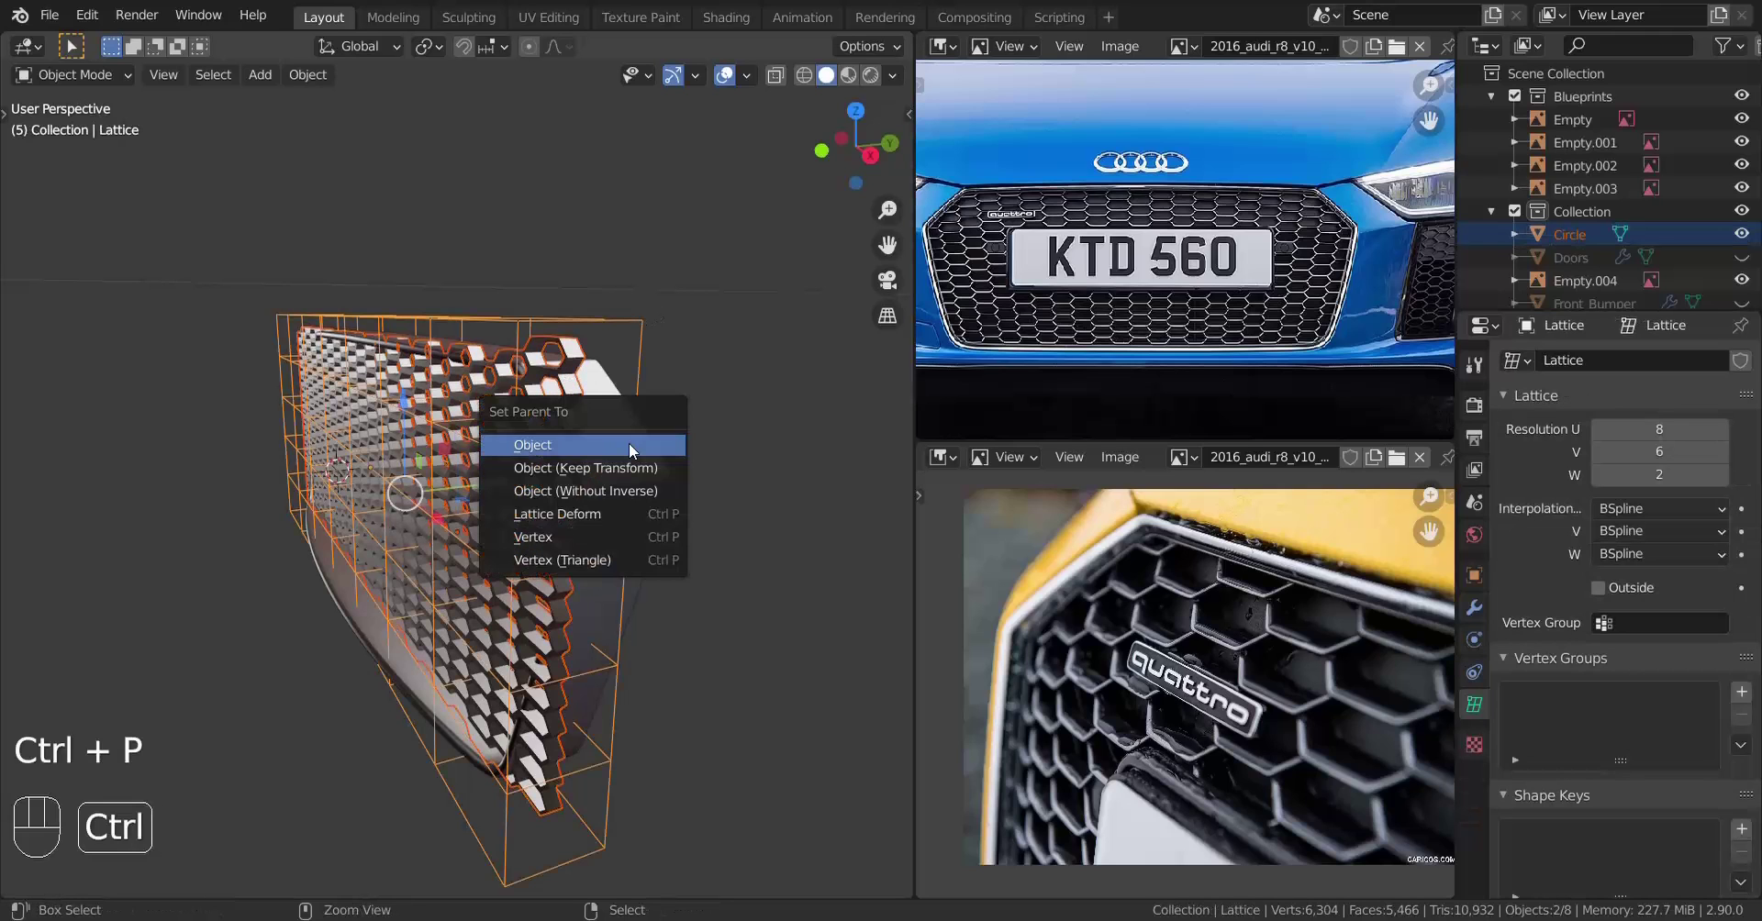
pyautogui.click(542, 520)
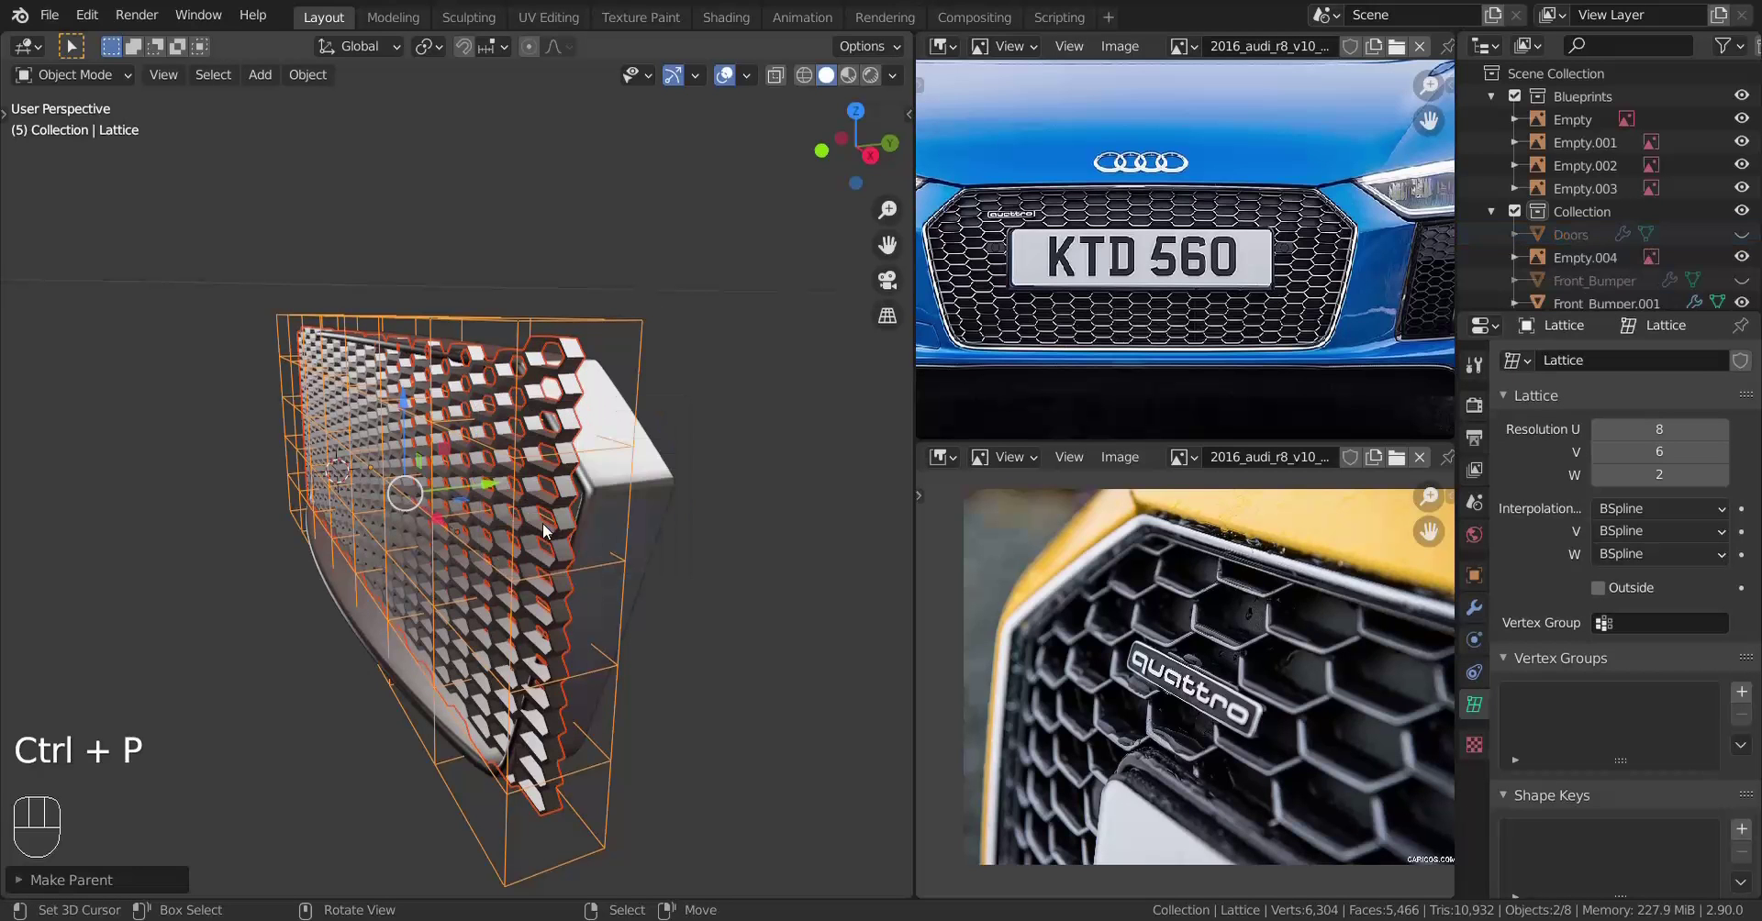
# Select only the lattice, enter its edit mode and try moving a single control point to test the deformation
pyautogui.rightClick(602, 338)
pyautogui.moveTo(387, 465); pyautogui.dragTo(433, 492, button='middle')
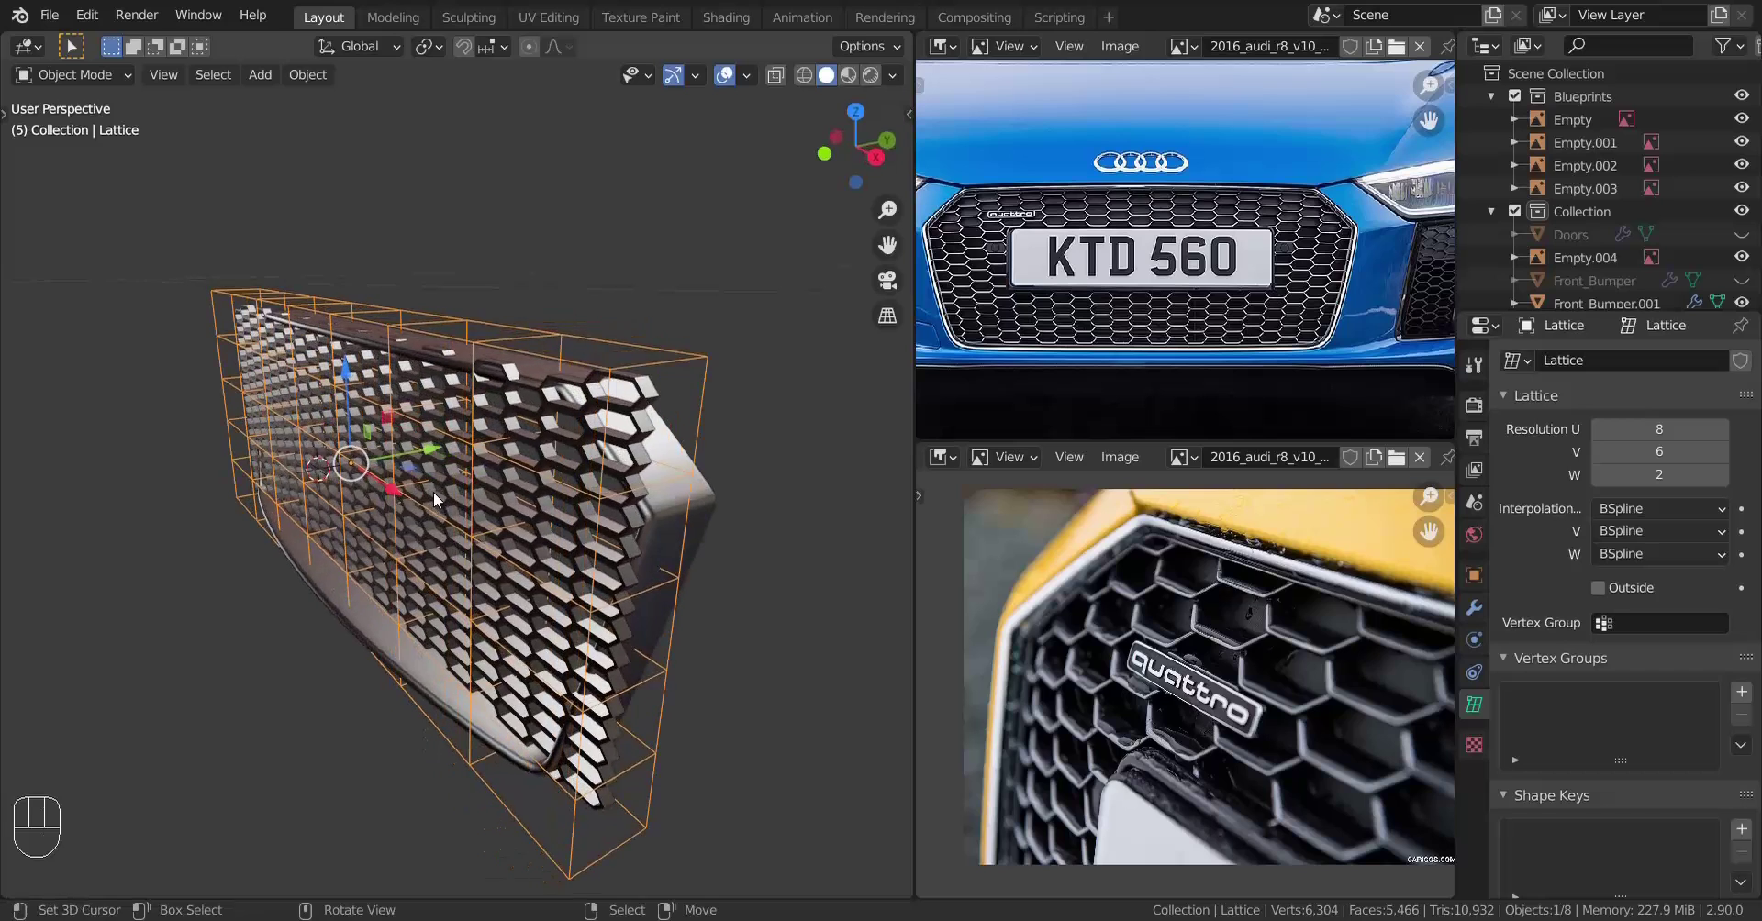
pyautogui.press('Tab')
pyautogui.press('g')
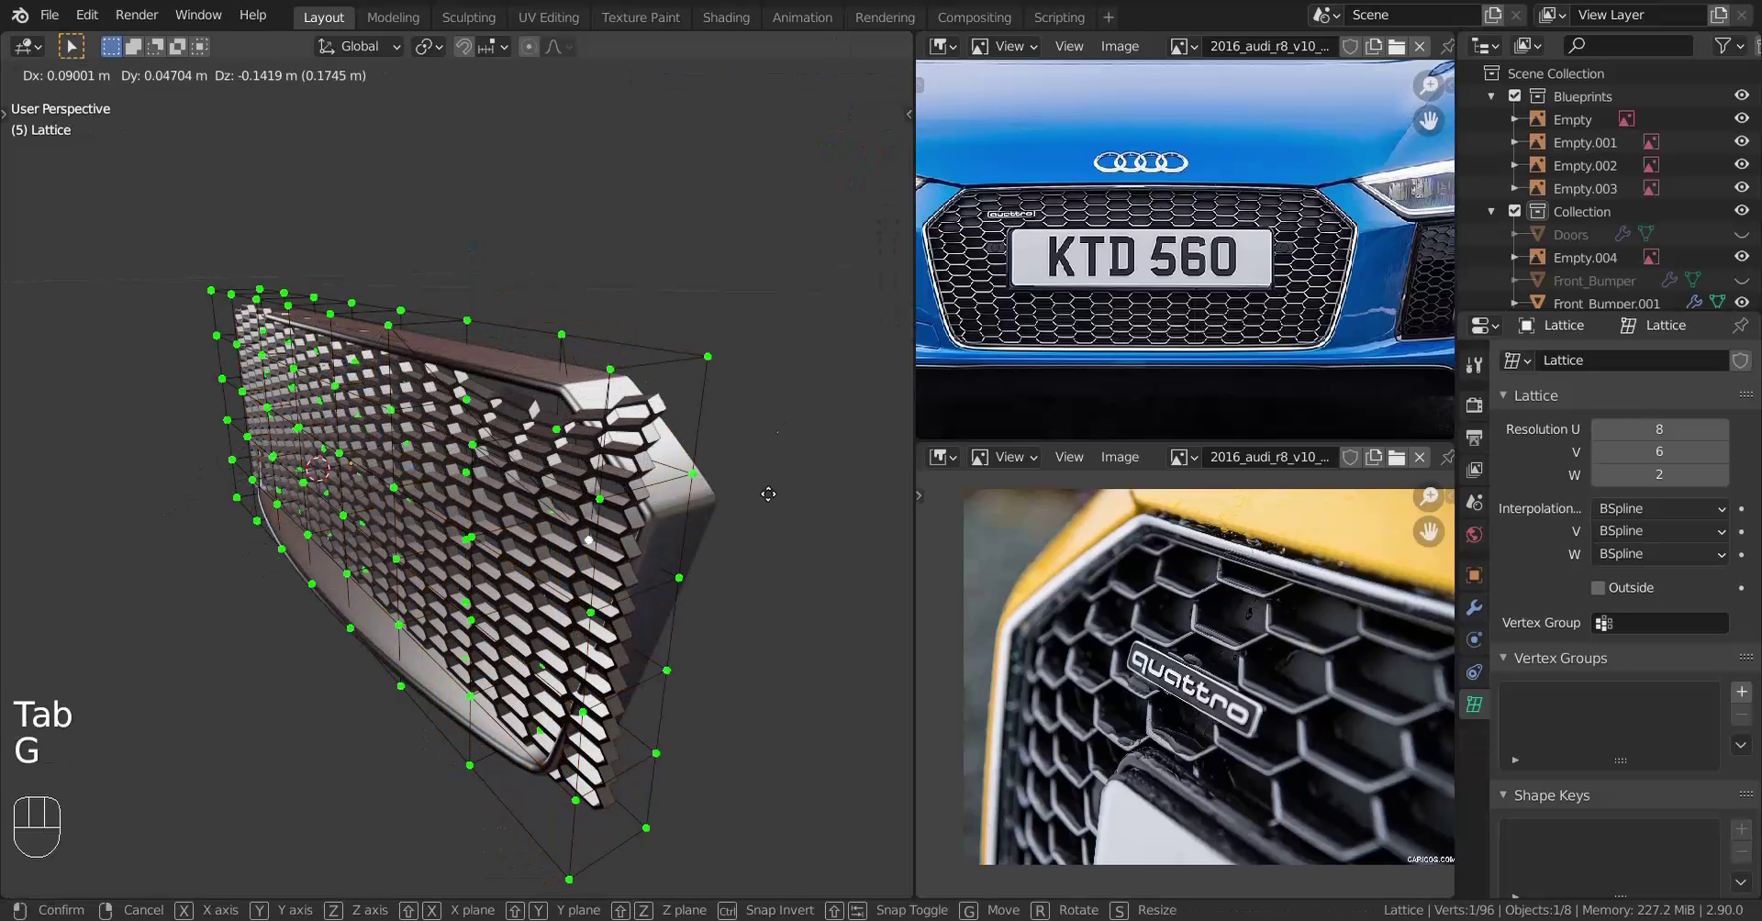
pyautogui.click(599, 541)
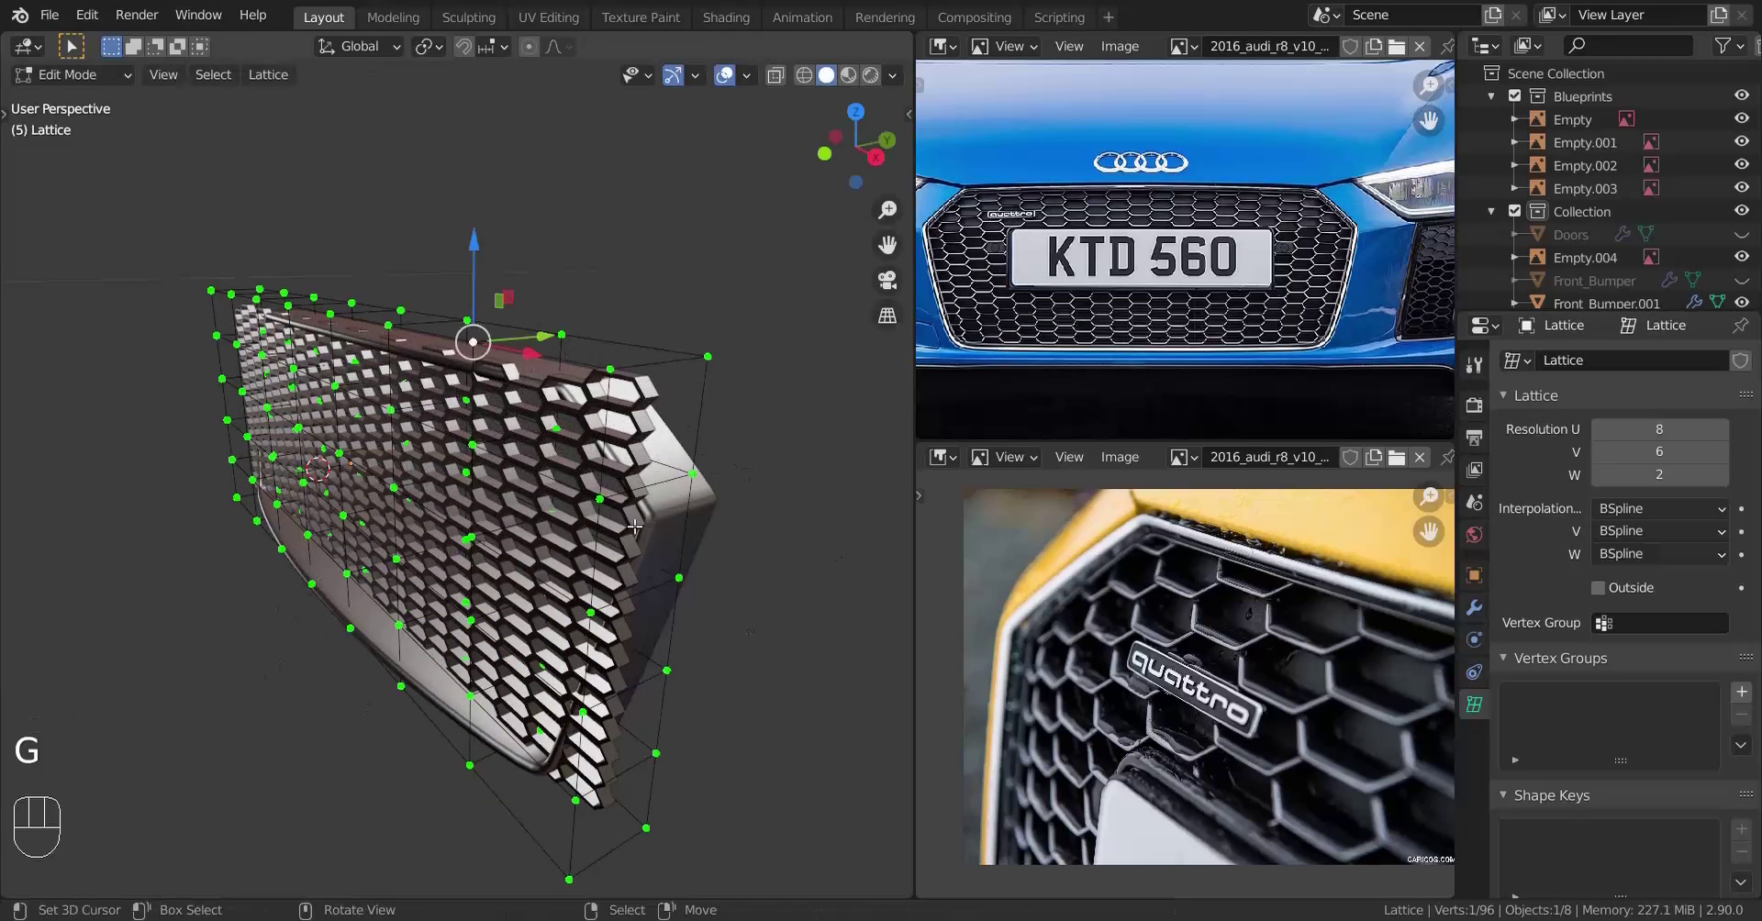
# In top view, select the outermost columns of lattice control points on both ends and move them back along Y
pyautogui.press('KP_7')
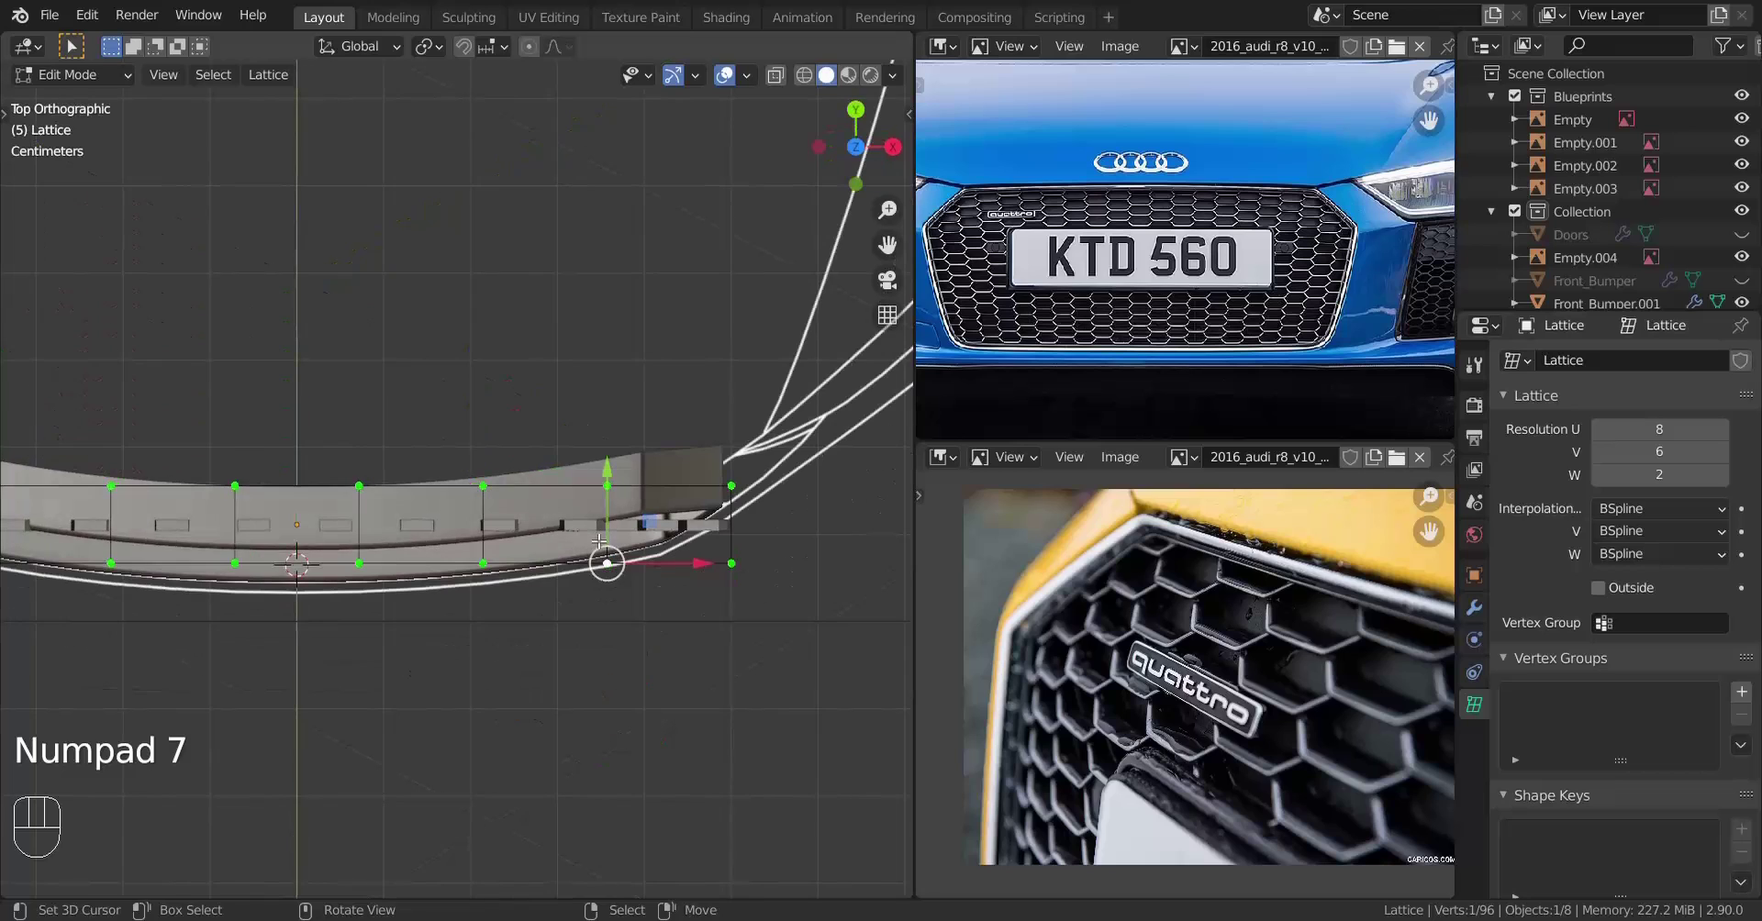
pyautogui.keyDown('shift'); pyautogui.moveTo(360, 548); pyautogui.dragTo(509, 551, button='middle'); pyautogui.keyUp('shift')
pyautogui.scroll(-2, 510, 550)
pyautogui.scroll(1, 509, 551)
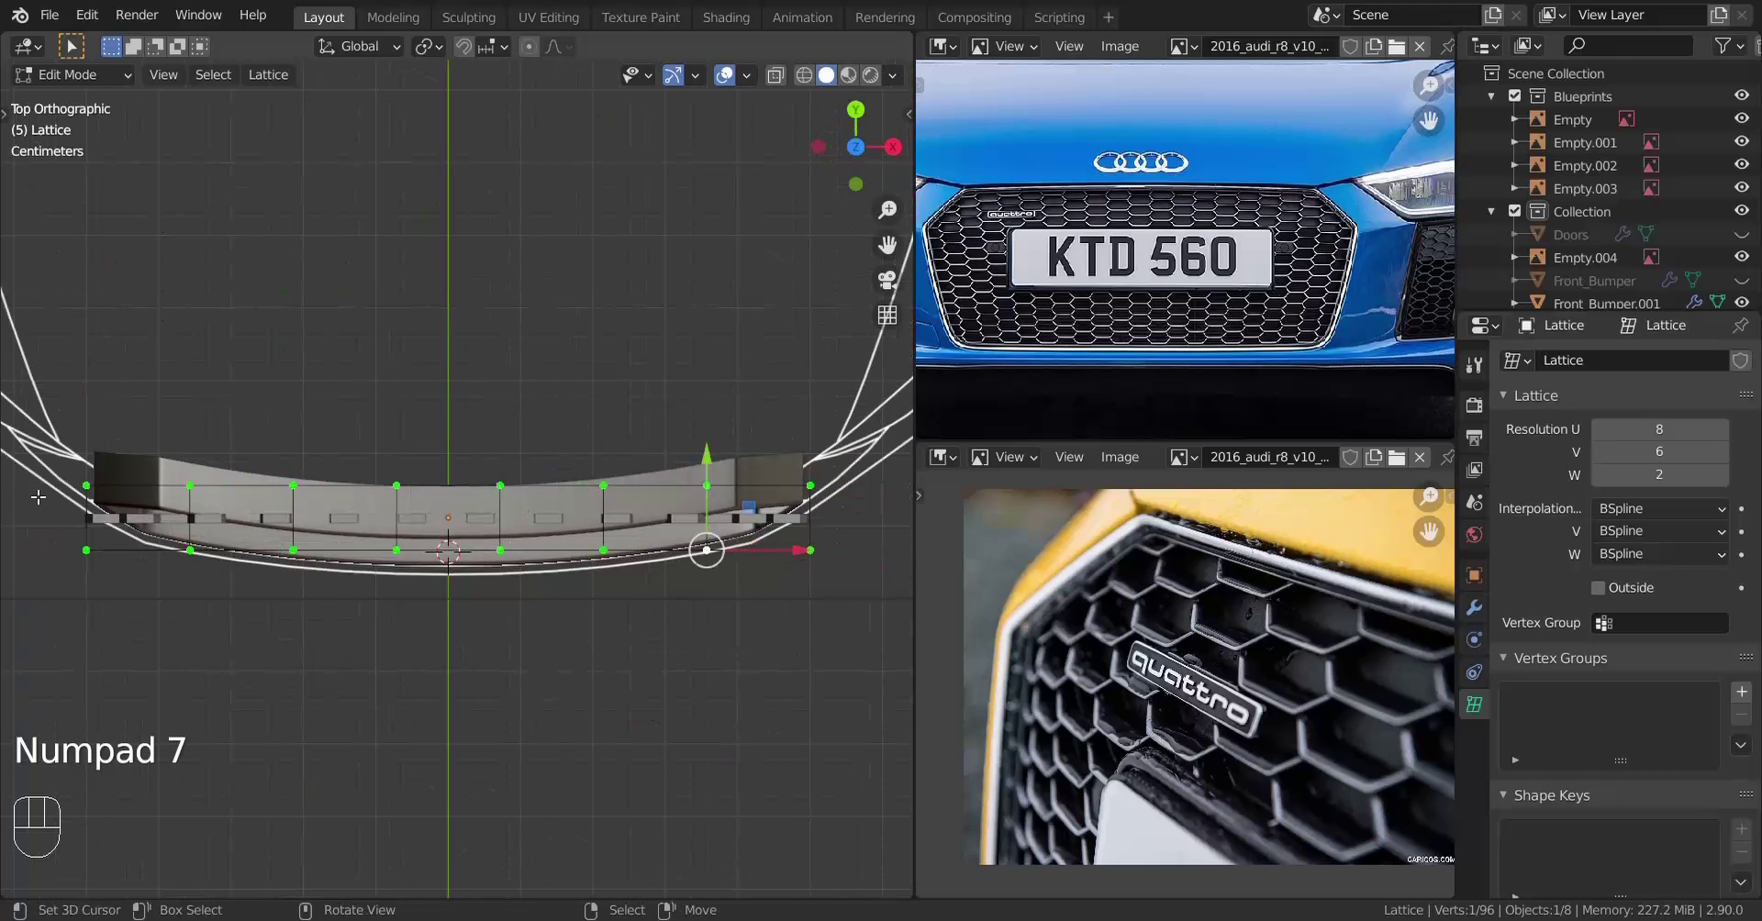
pyautogui.moveTo(13, 395); pyautogui.dragTo(134, 669)
pyautogui.press('z')
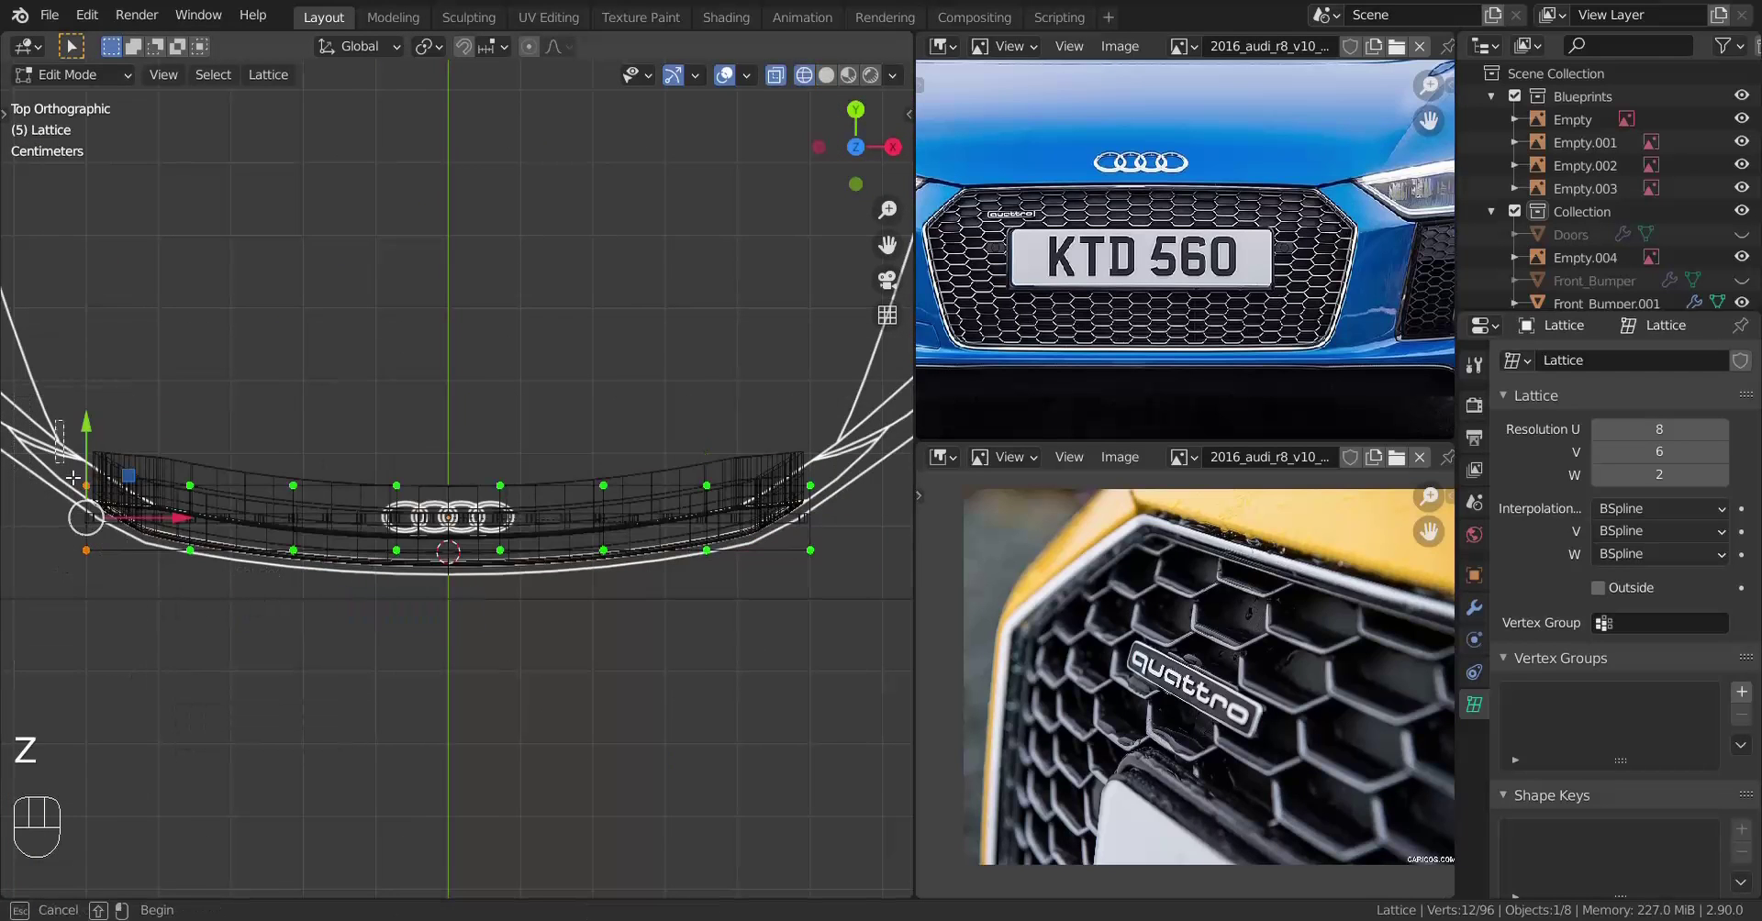
pyautogui.keyDown('ctrl'); pyautogui.moveTo(772, 399); pyautogui.dragTo(908, 776); pyautogui.keyUp('ctrl')
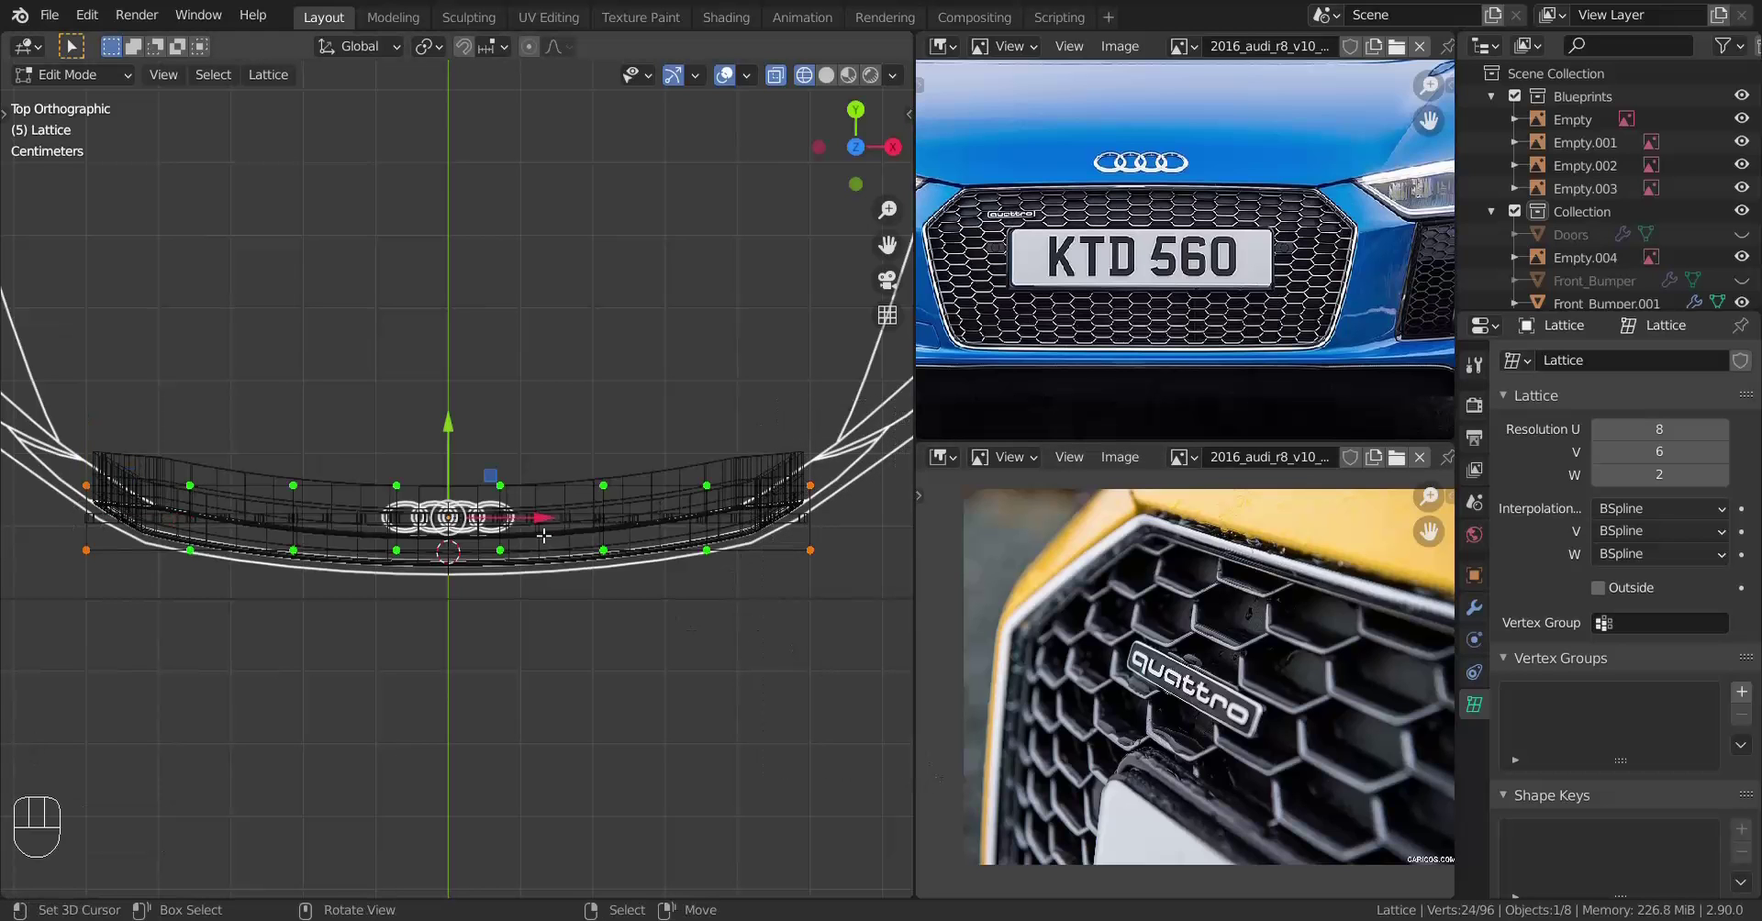
pyautogui.keyDown('shift'); pyautogui.moveTo(458, 419); pyautogui.dragTo(460, 385); pyautogui.keyUp('shift')
# Fine-tune the outermost control points along Y in solid shading so the grille ends follow the surrounding frame
pyautogui.moveTo(551, 574); pyautogui.dragTo(519, 422, button='middle')
pyautogui.keyDown('shift'); pyautogui.moveTo(743, 592); pyautogui.dragTo(544, 553, button='middle'); pyautogui.keyUp('shift')
pyautogui.scroll(3, 544, 553)
pyautogui.press('z')
pyautogui.moveTo(643, 585); pyautogui.dragTo(612, 547, button='middle')
pyautogui.press('g')
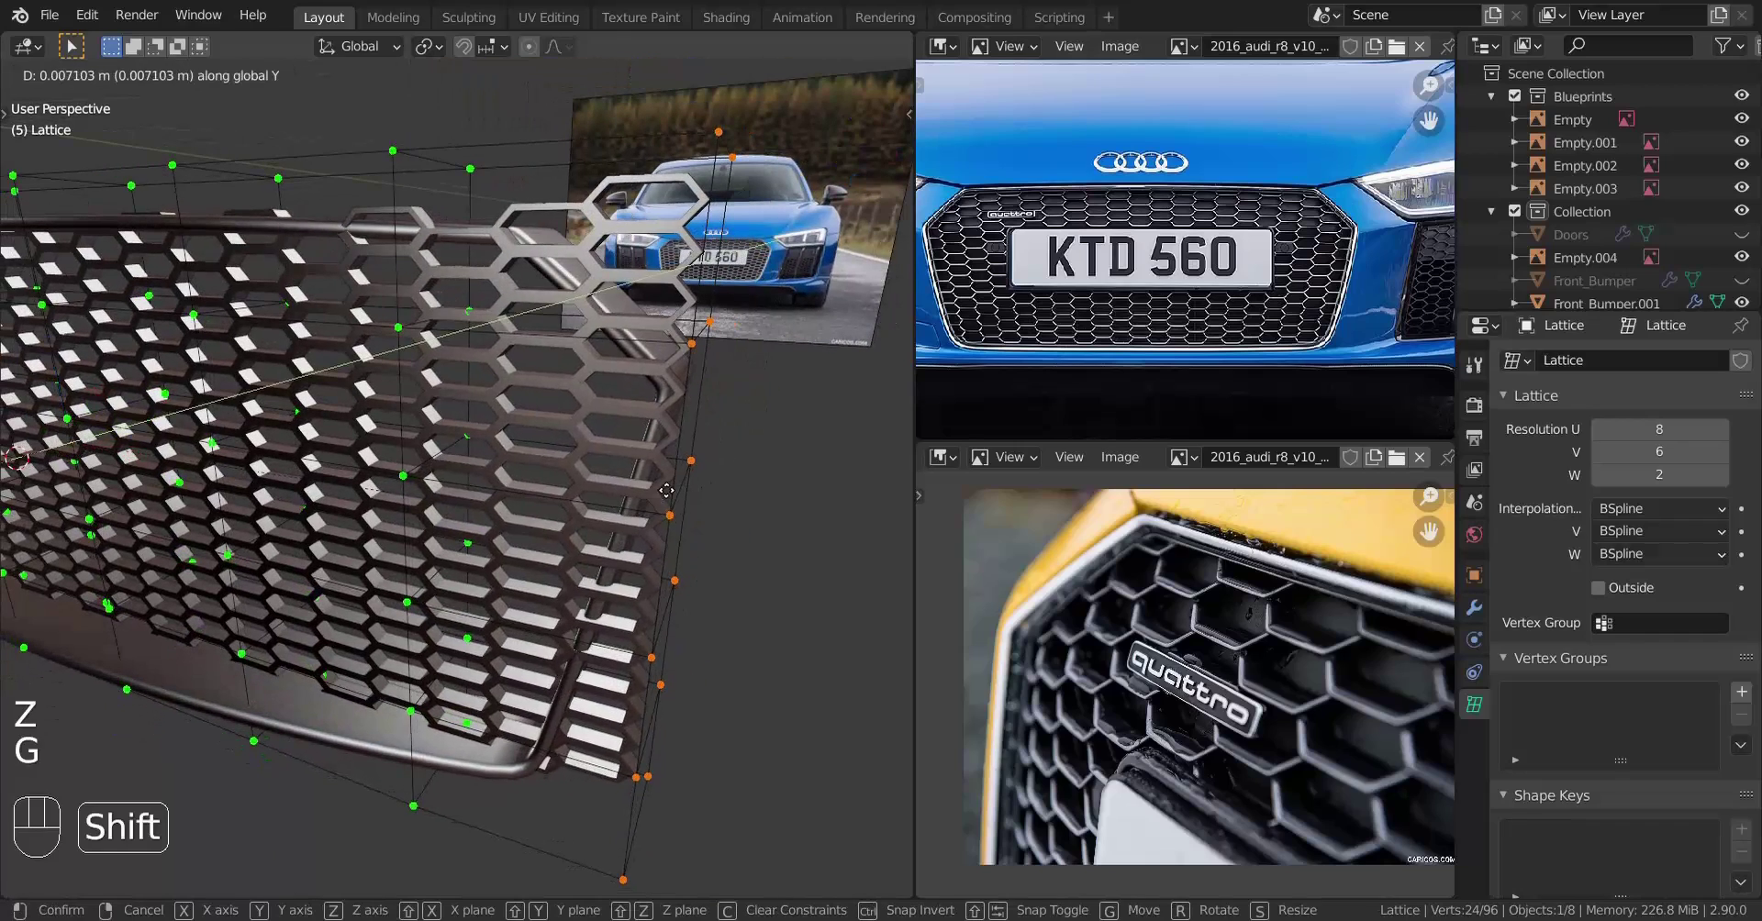
pyautogui.click(815, 304)
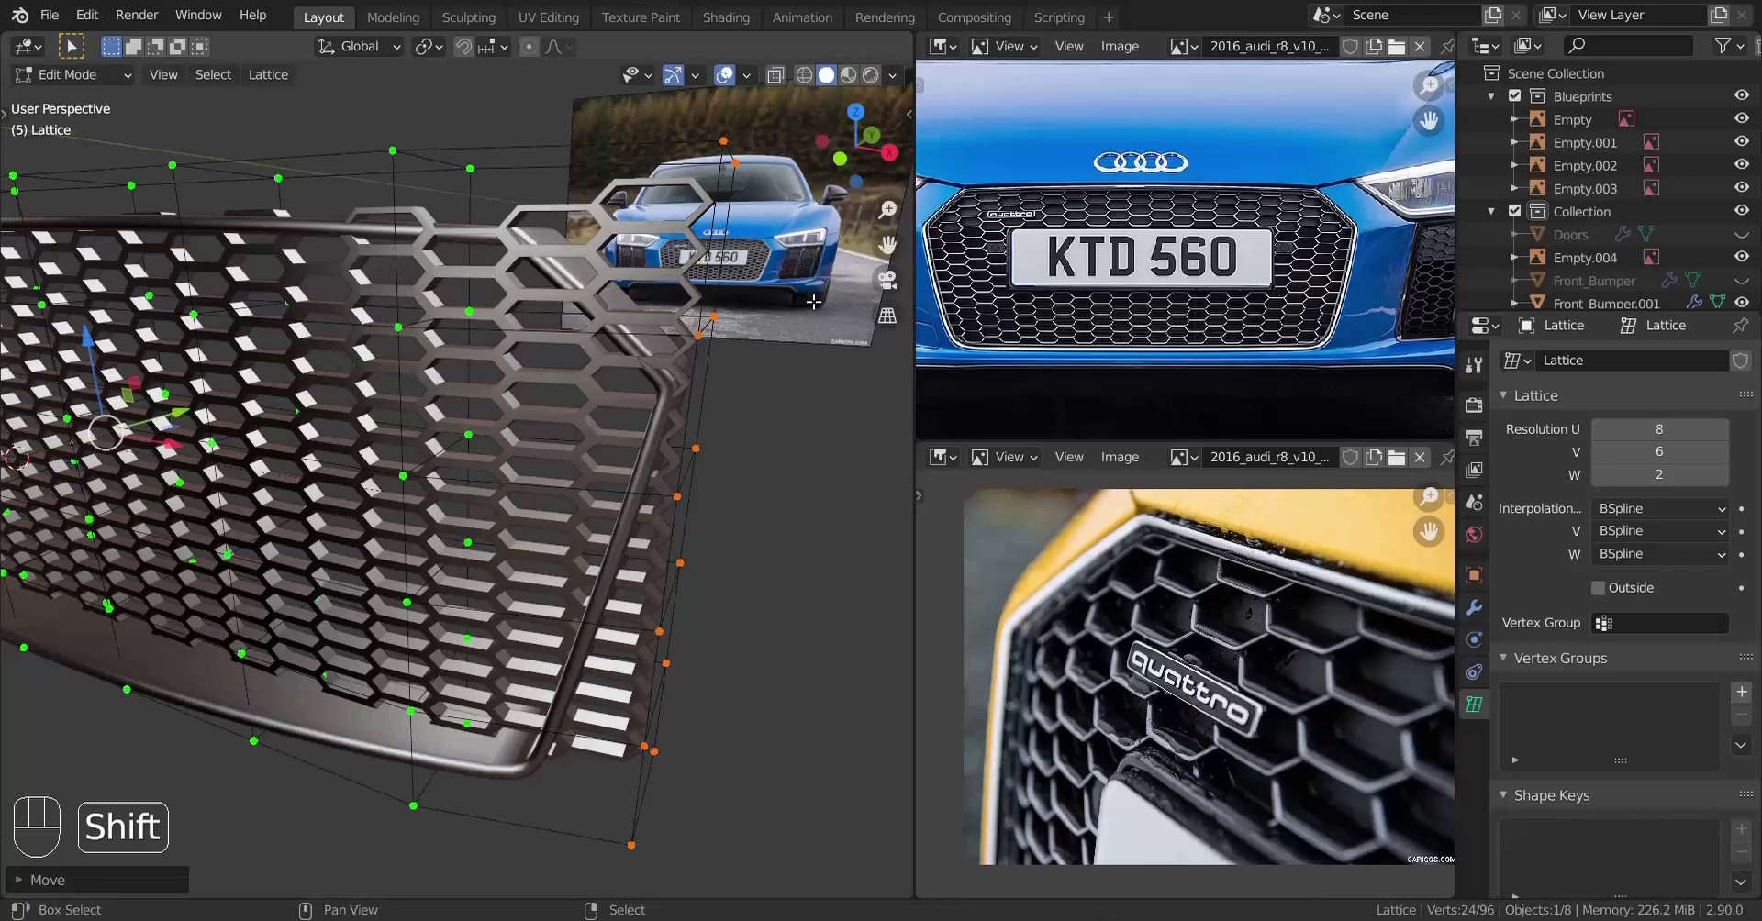
# Select the second control-point columns from each end in top wireframe view and nudge them slightly forward along Y
pyautogui.moveTo(635, 494); pyautogui.dragTo(714, 618, button='middle')
pyautogui.scroll(-3, 714, 617)
pyautogui.keyDown('shift'); pyautogui.moveTo(261, 601); pyautogui.dragTo(342, 587, button='middle'); pyautogui.keyUp('shift')
pyautogui.scroll(-2, 413, 611)
pyautogui.press('KP_7')
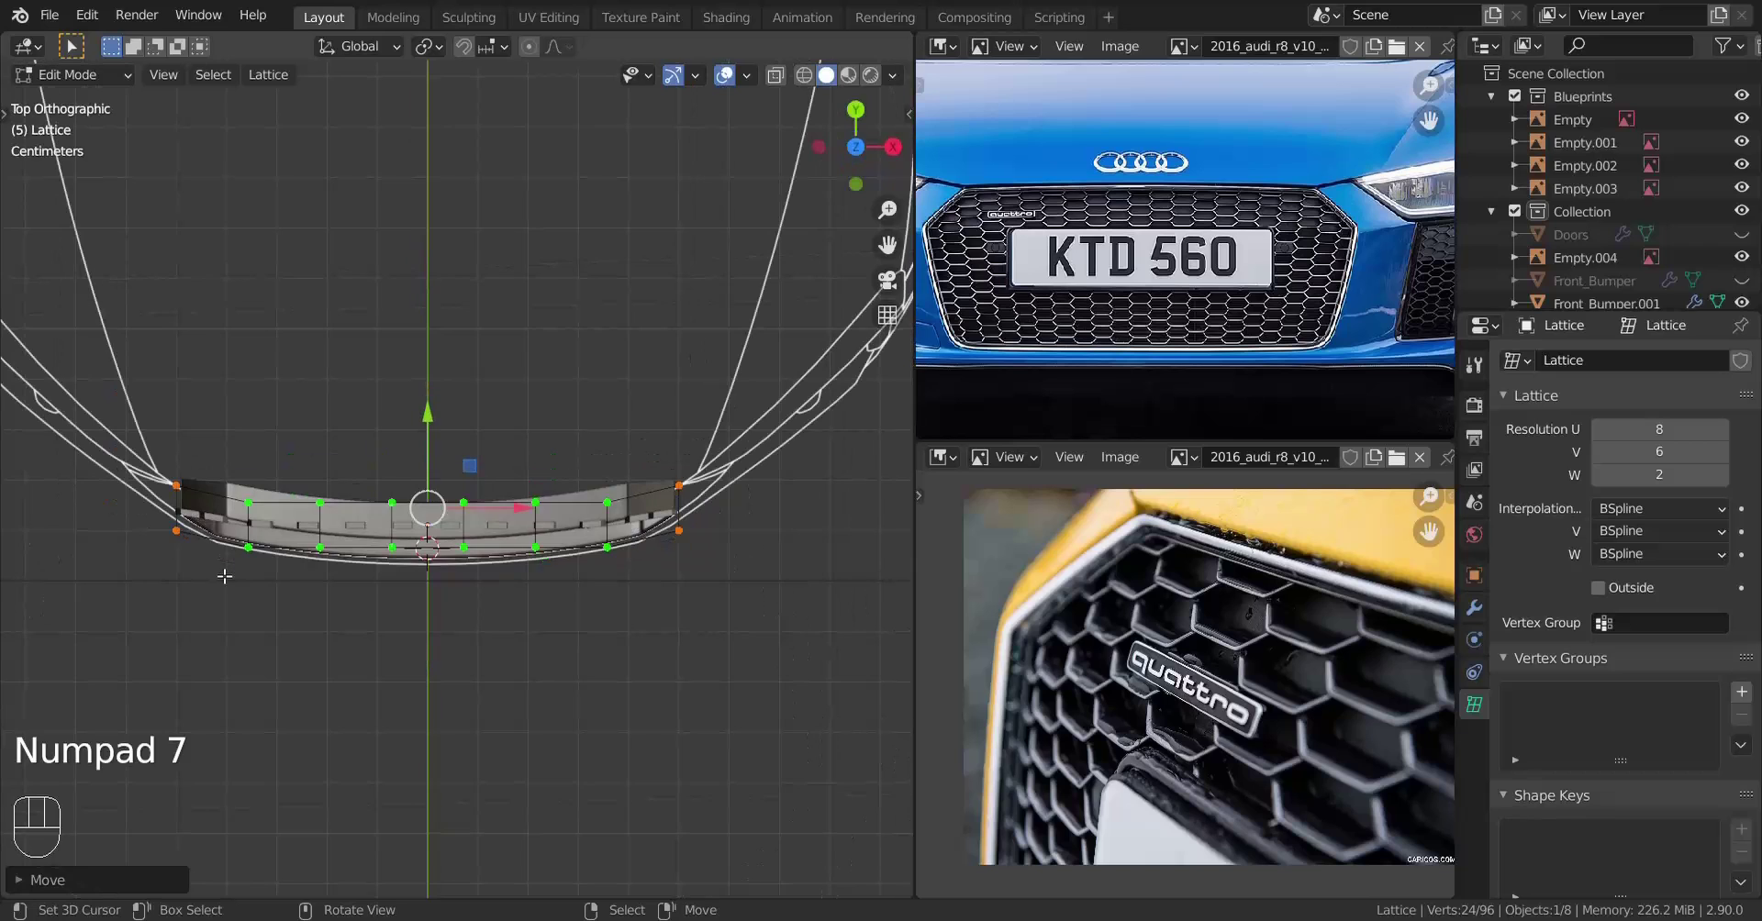
pyautogui.press('z')
pyautogui.scroll(1, 169, 514)
pyautogui.moveTo(168, 402); pyautogui.dragTo(261, 685)
pyautogui.keyDown('shift'); pyautogui.moveTo(592, 428); pyautogui.dragTo(659, 613); pyautogui.keyUp('shift')
pyautogui.scroll(2, 651, 652)
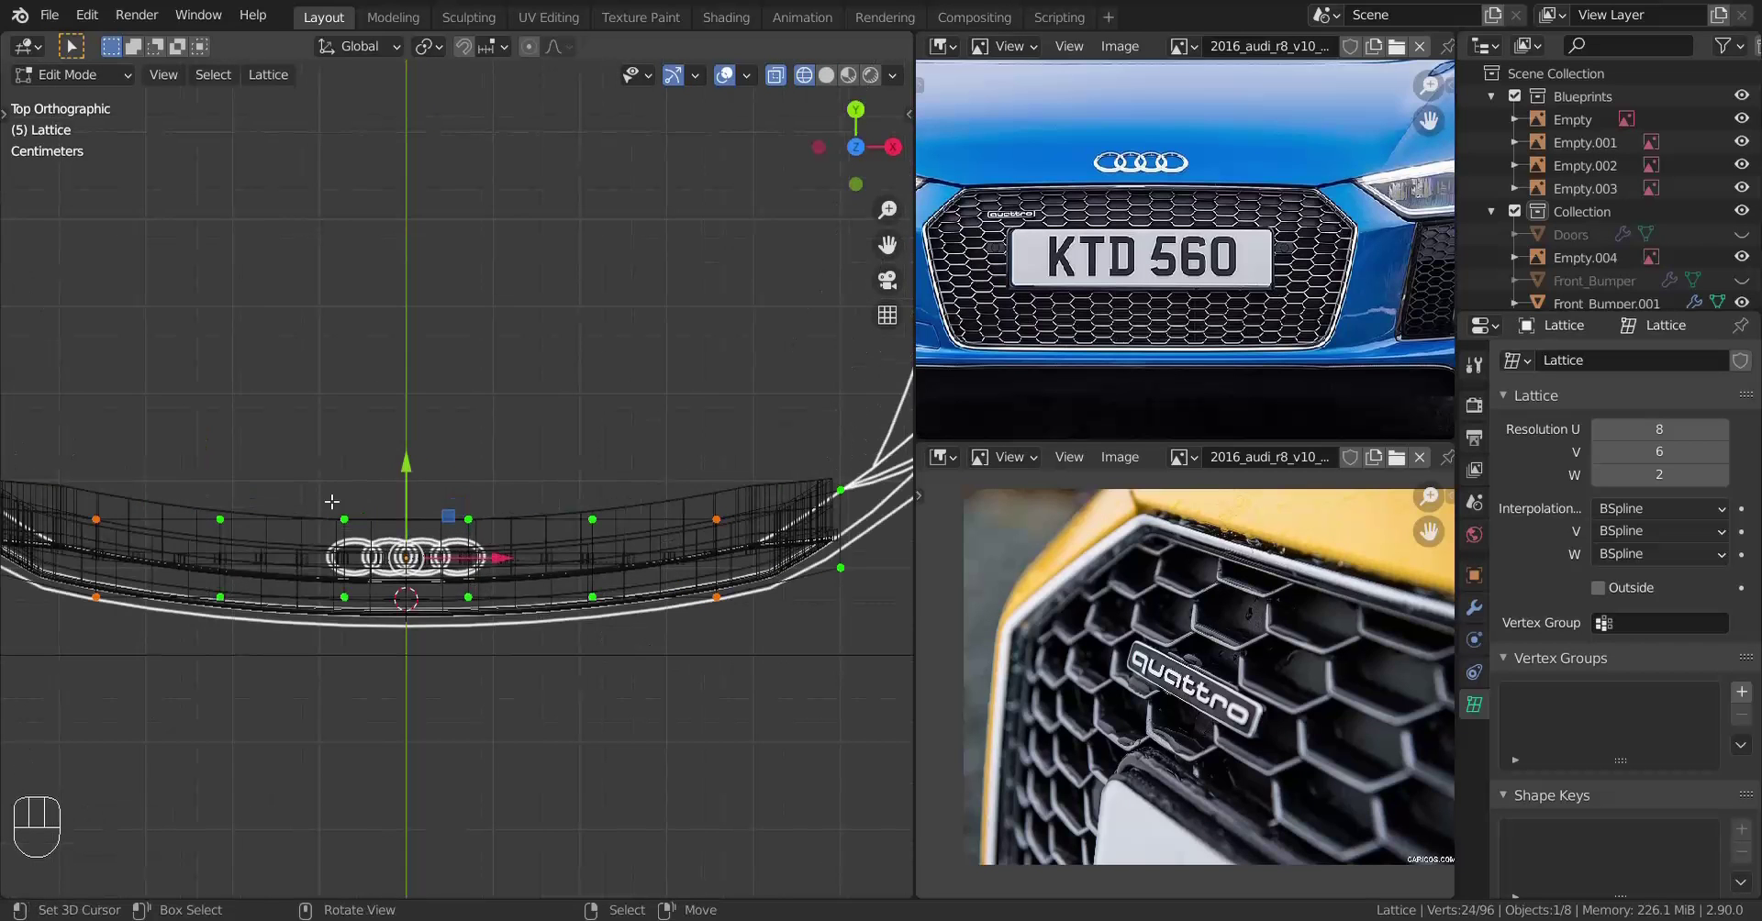
pyautogui.keyDown('shift'); pyautogui.moveTo(408, 459); pyautogui.dragTo(431, 488); pyautogui.keyUp('shift')
# Check the grille's curve, select the third control-point columns from each end and move them about 0.019 m forward along Y
pyautogui.moveTo(430, 489)
pyautogui.mouseDown(button='middle')
pyautogui.moveTo(503, 523)
pyautogui.moveTo(465, 468)
pyautogui.mouseUp(button='middle')
pyautogui.press('z')
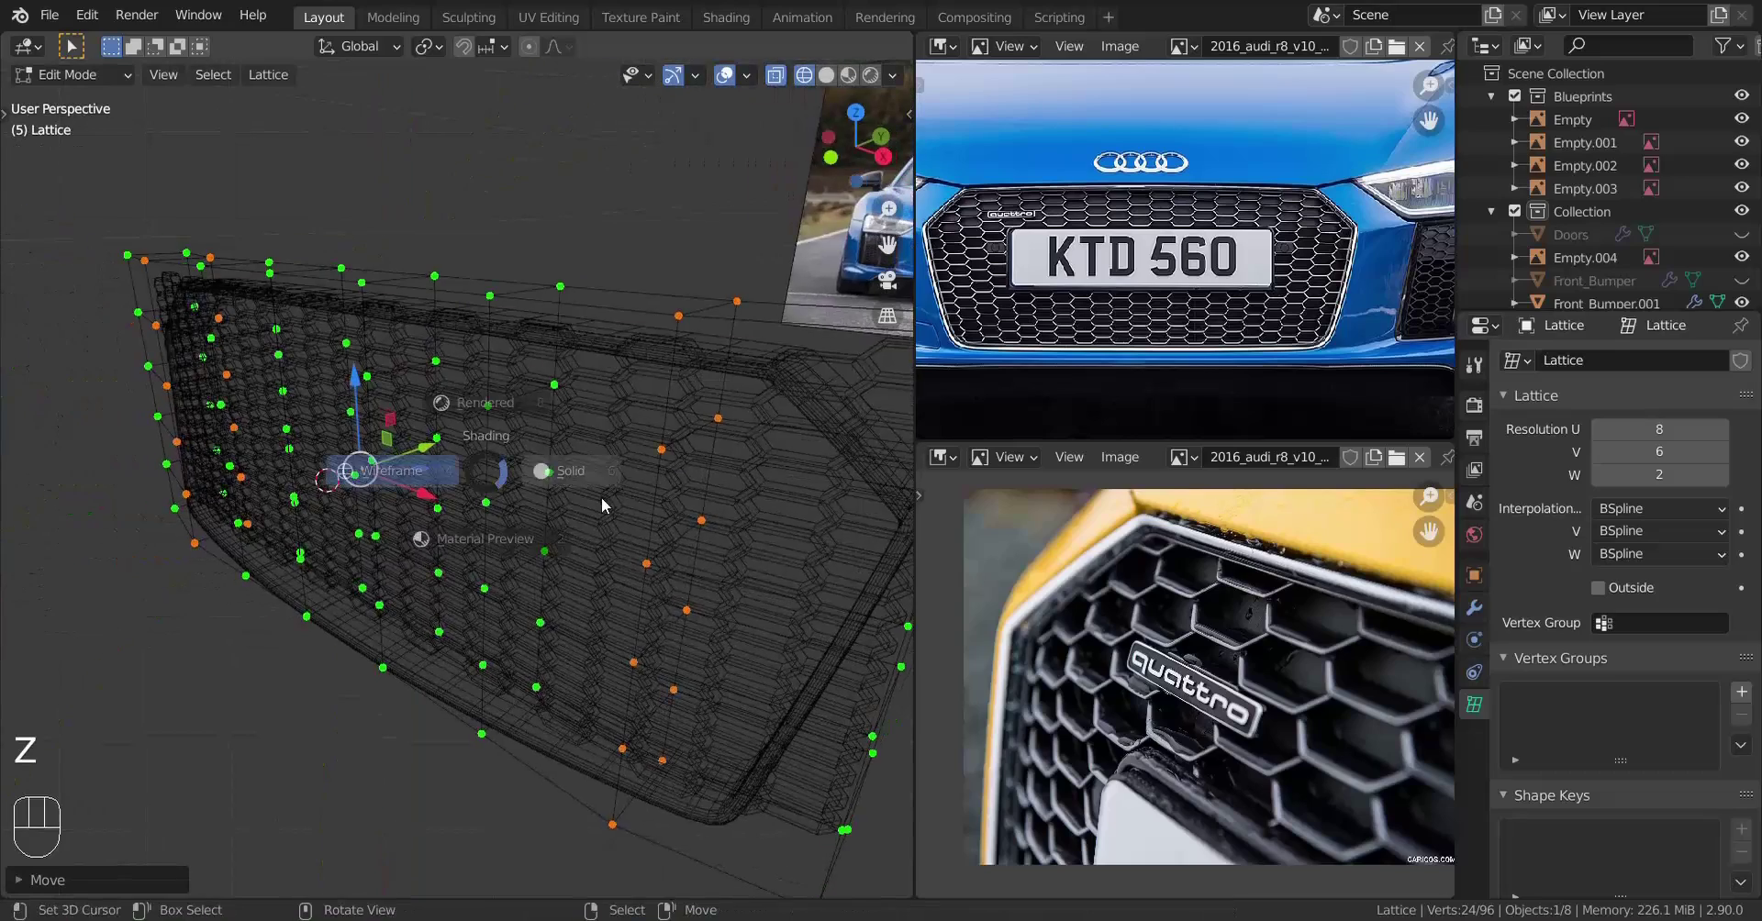
pyautogui.click(602, 504)
pyautogui.moveTo(602, 504); pyautogui.dragTo(527, 517, button='middle')
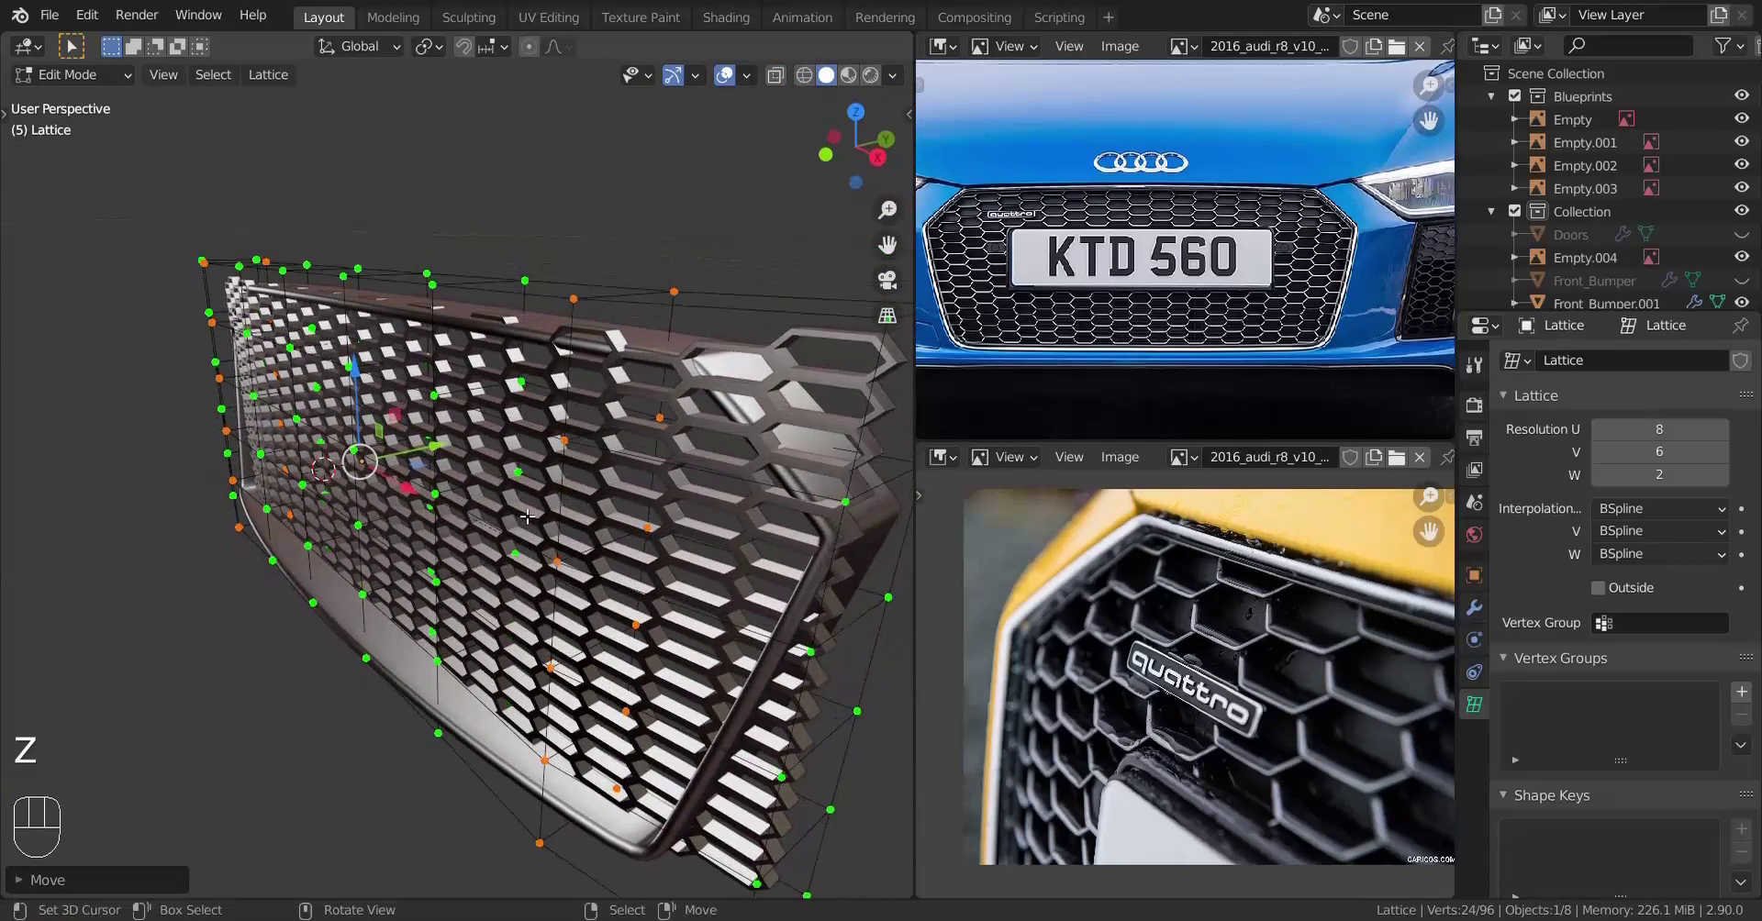
pyautogui.press('KP_7')
pyautogui.press('z')
pyautogui.click(261, 605)
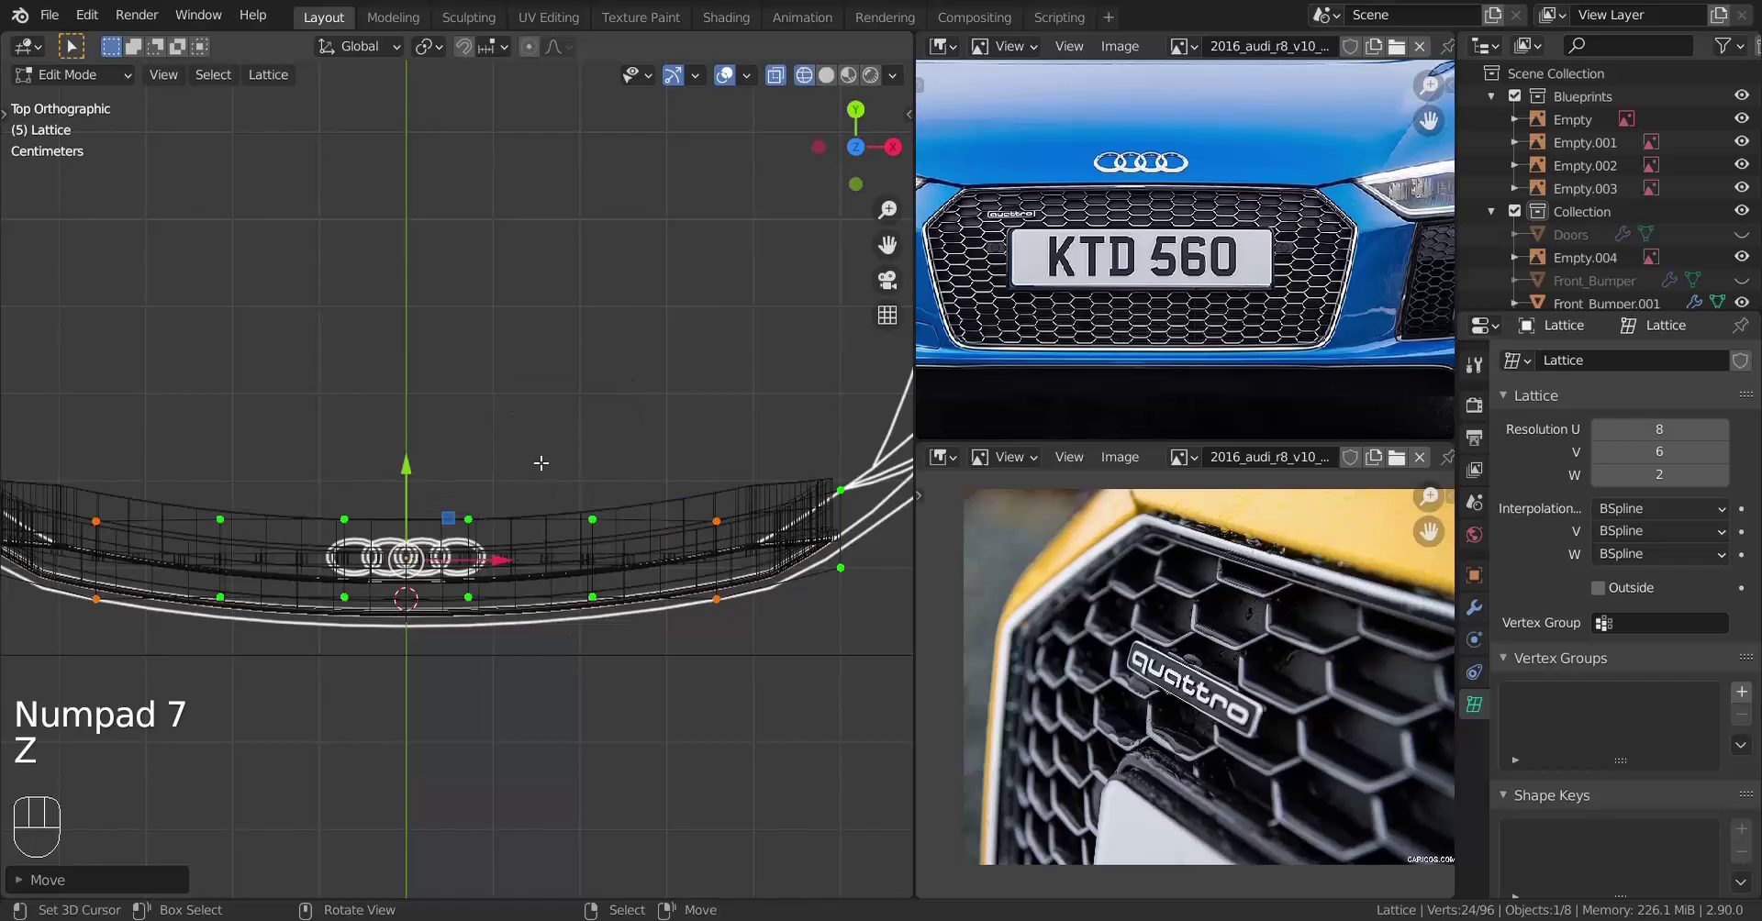
pyautogui.keyDown('shift'); pyautogui.moveTo(260, 605); pyautogui.dragTo(276, 567, button='middle'); pyautogui.keyUp('shift')
pyautogui.keyDown('shift'); pyautogui.moveTo(278, 511); pyautogui.dragTo(303, 633); pyautogui.keyUp('shift')
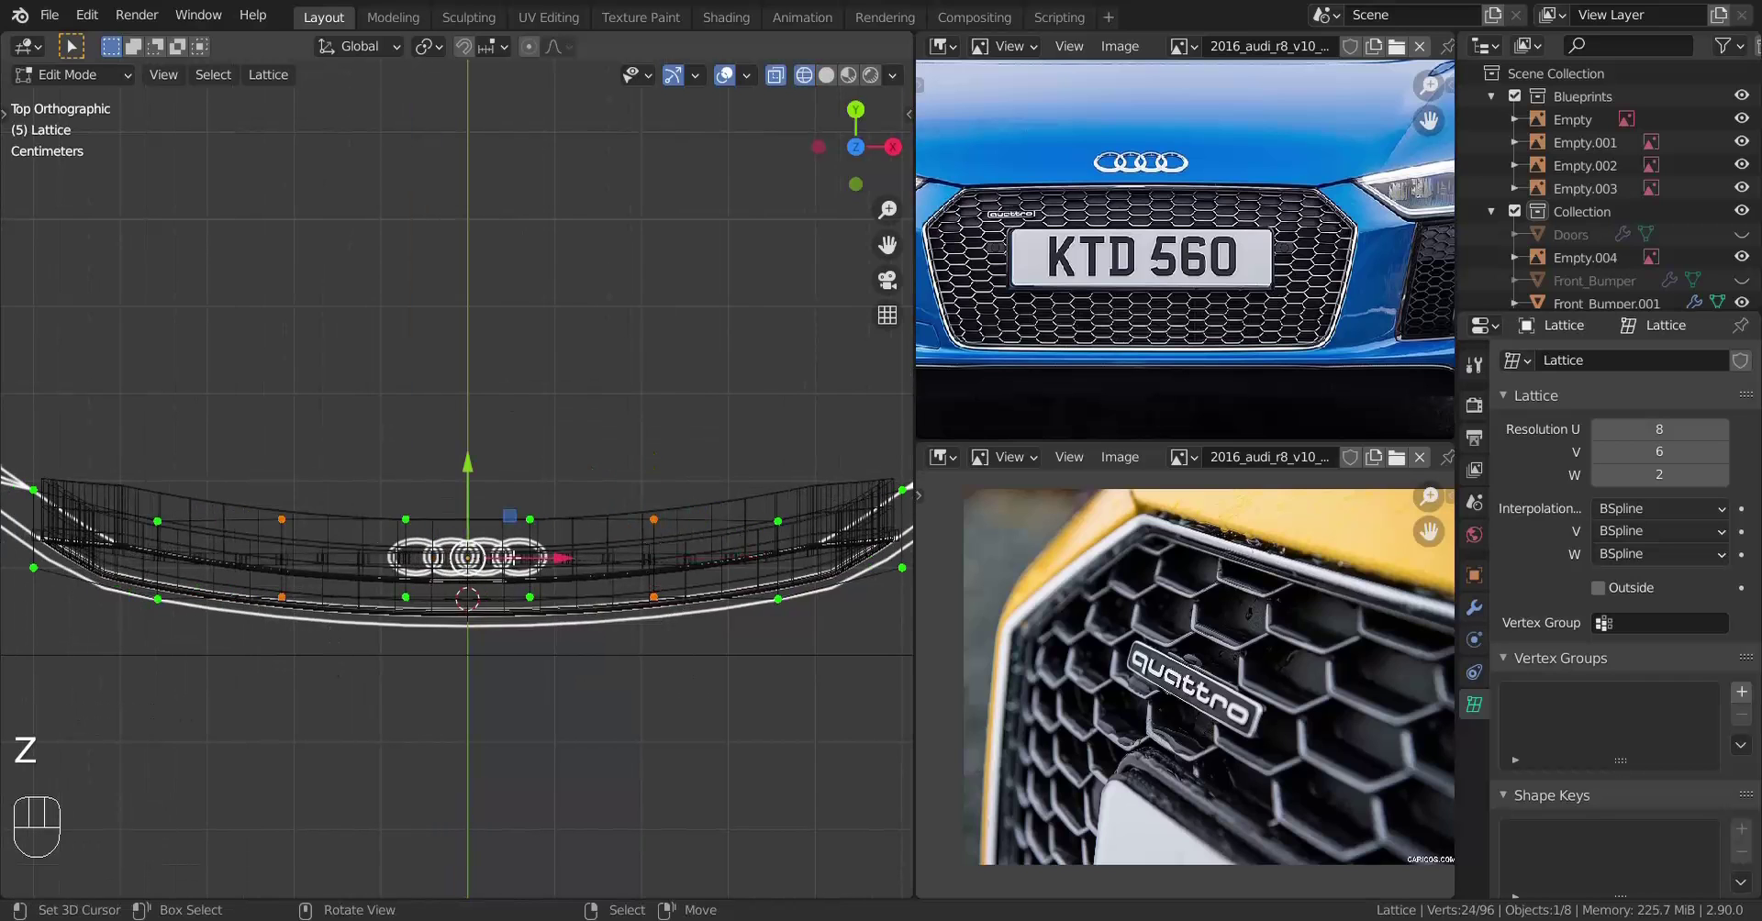
pyautogui.keyDown('shift'); pyautogui.moveTo(470, 461); pyautogui.dragTo(488, 508); pyautogui.keyUp('shift')
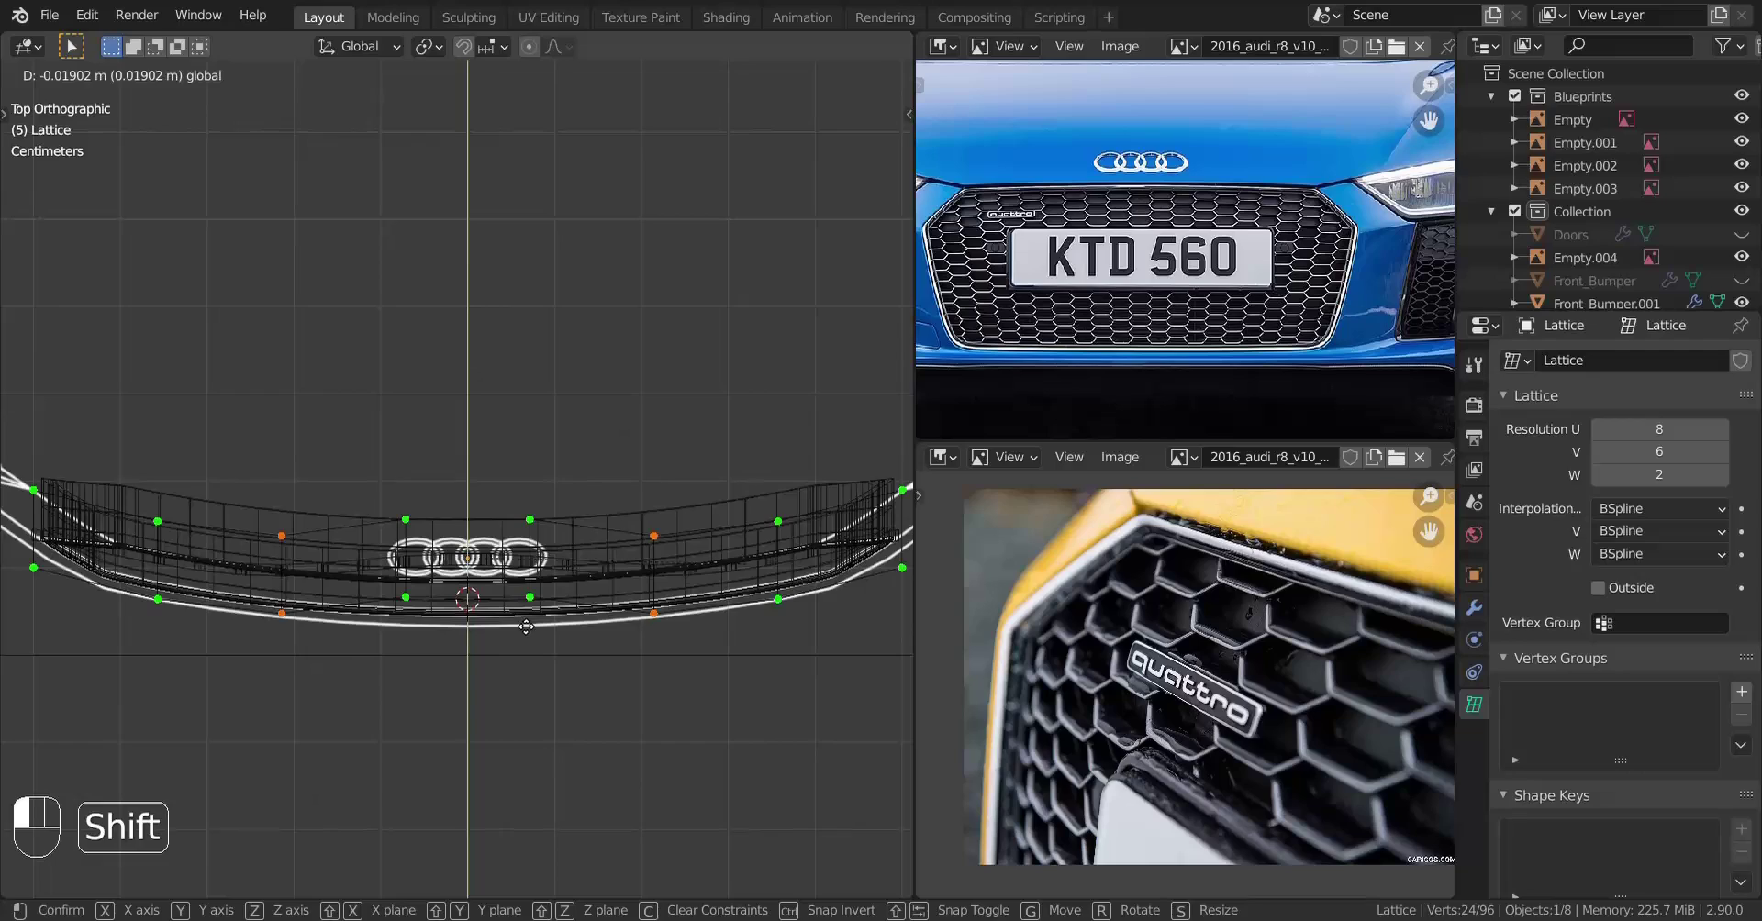
pyautogui.keyDown('shift'); pyautogui.moveTo(526, 627); pyautogui.dragTo(526, 627); pyautogui.keyUp('shift')
# Select the two middle columns of lattice control points in top wireframe view and adjust them along Y to continue the grille's curve
pyautogui.moveTo(526, 627)
pyautogui.mouseDown(button='middle')
pyautogui.moveTo(514, 496)
pyautogui.moveTo(551, 404)
pyautogui.mouseUp(button='middle')
pyautogui.press('z')
pyautogui.moveTo(606, 355); pyautogui.dragTo(542, 518, button='middle')
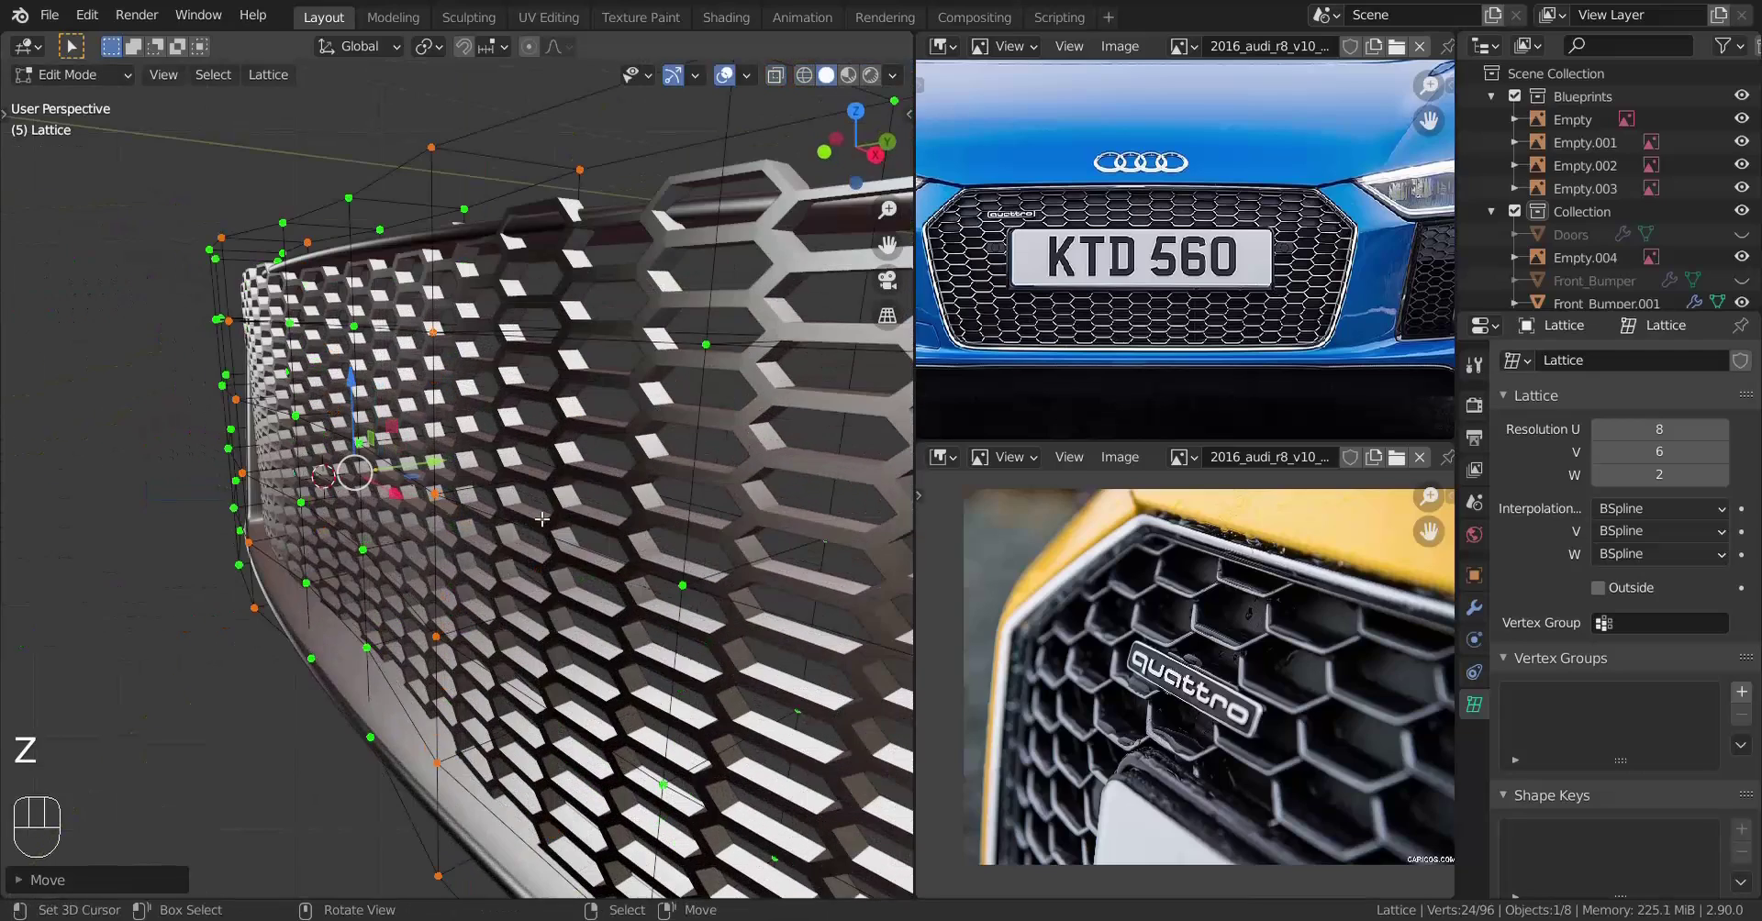
pyautogui.press('KP_7')
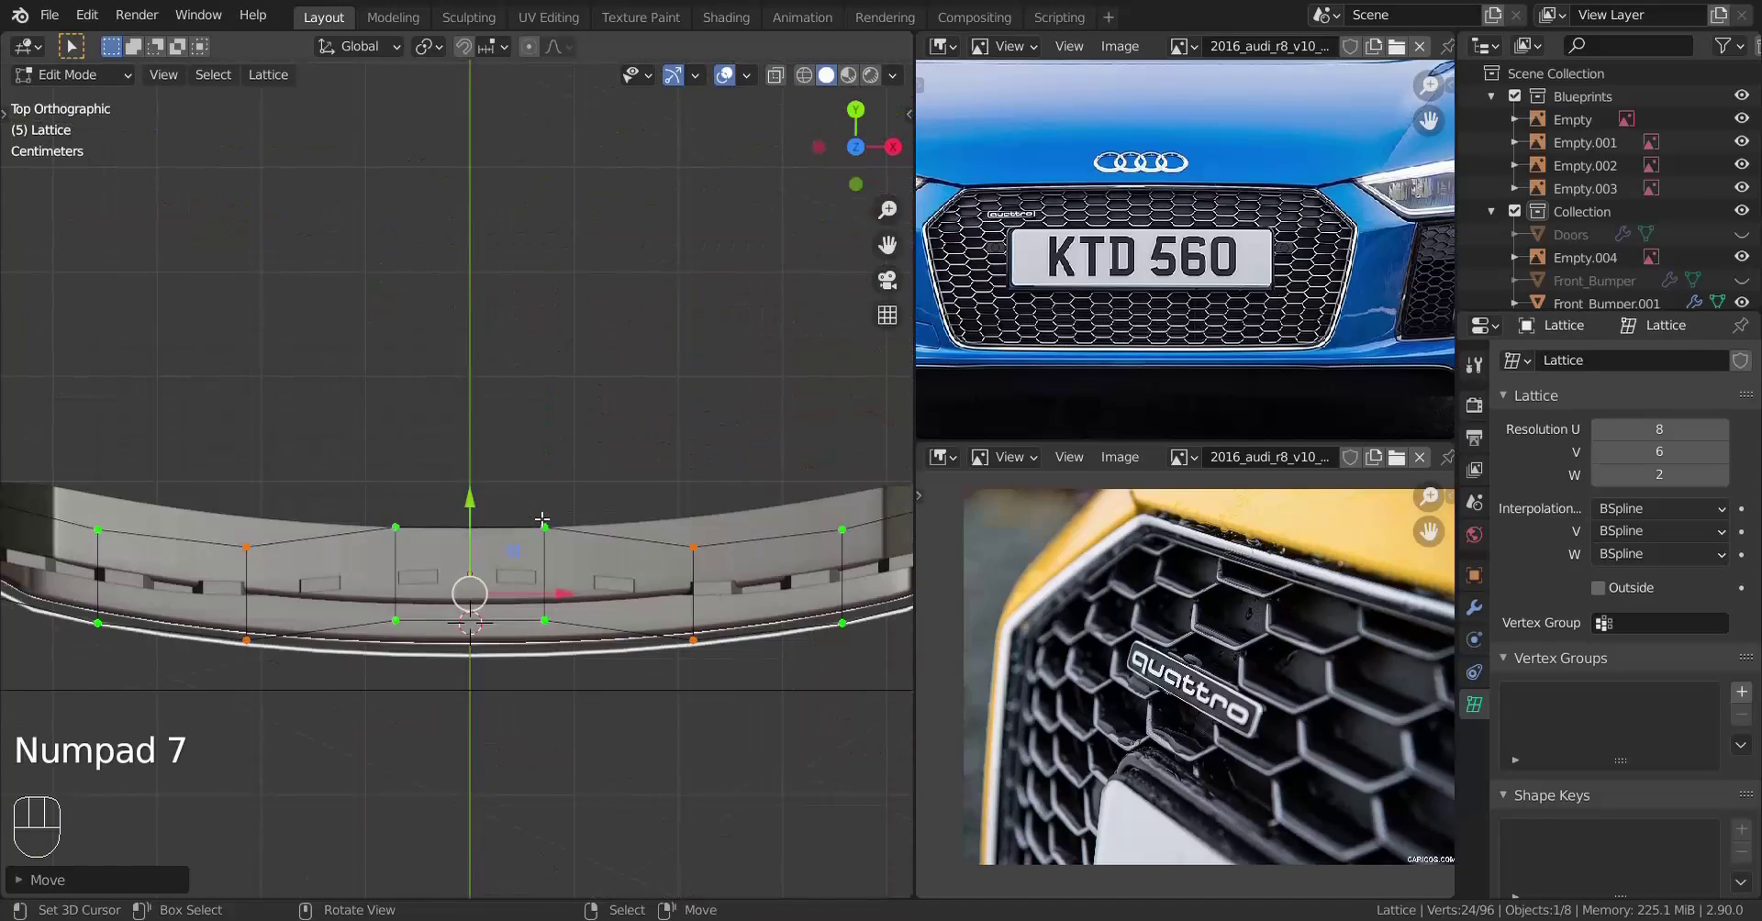
pyautogui.press('z')
pyautogui.moveTo(383, 494); pyautogui.dragTo(562, 829)
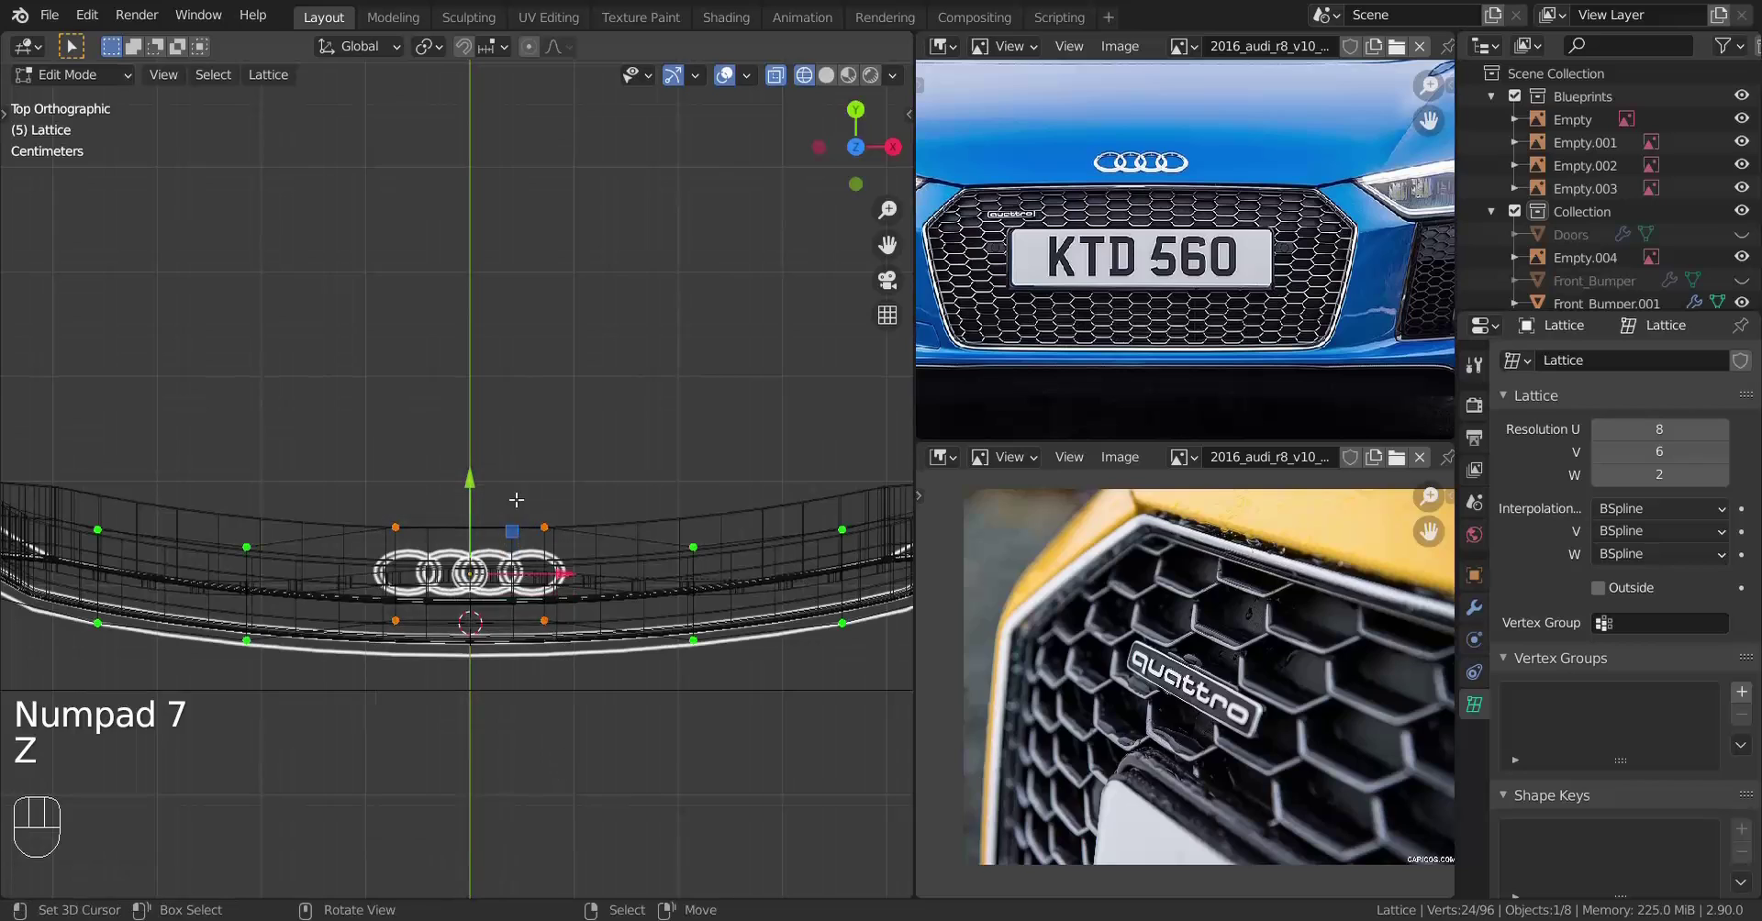
pyautogui.moveTo(476, 477)
pyautogui.keyDown('shift'); pyautogui.mouseDown()
pyautogui.moveTo(575, 768)
pyautogui.moveTo(563, 761)
pyautogui.mouseUp(); pyautogui.keyUp('shift')
pyautogui.press('z')
pyautogui.click(755, 754)
pyautogui.moveTo(712, 755)
pyautogui.mouseDown(button='middle')
pyautogui.moveTo(510, 675)
pyautogui.moveTo(504, 633)
pyautogui.moveTo(567, 626)
pyautogui.moveTo(619, 656)
pyautogui.moveTo(542, 657)
pyautogui.mouseUp(button='middle')
# In Object Mode, rotate the whole lattice about 5 degrees in side view to match the slope of the bumper opening
pyautogui.press('Tab')
pyautogui.press('KP_3')
pyautogui.scroll(4, 542, 657)
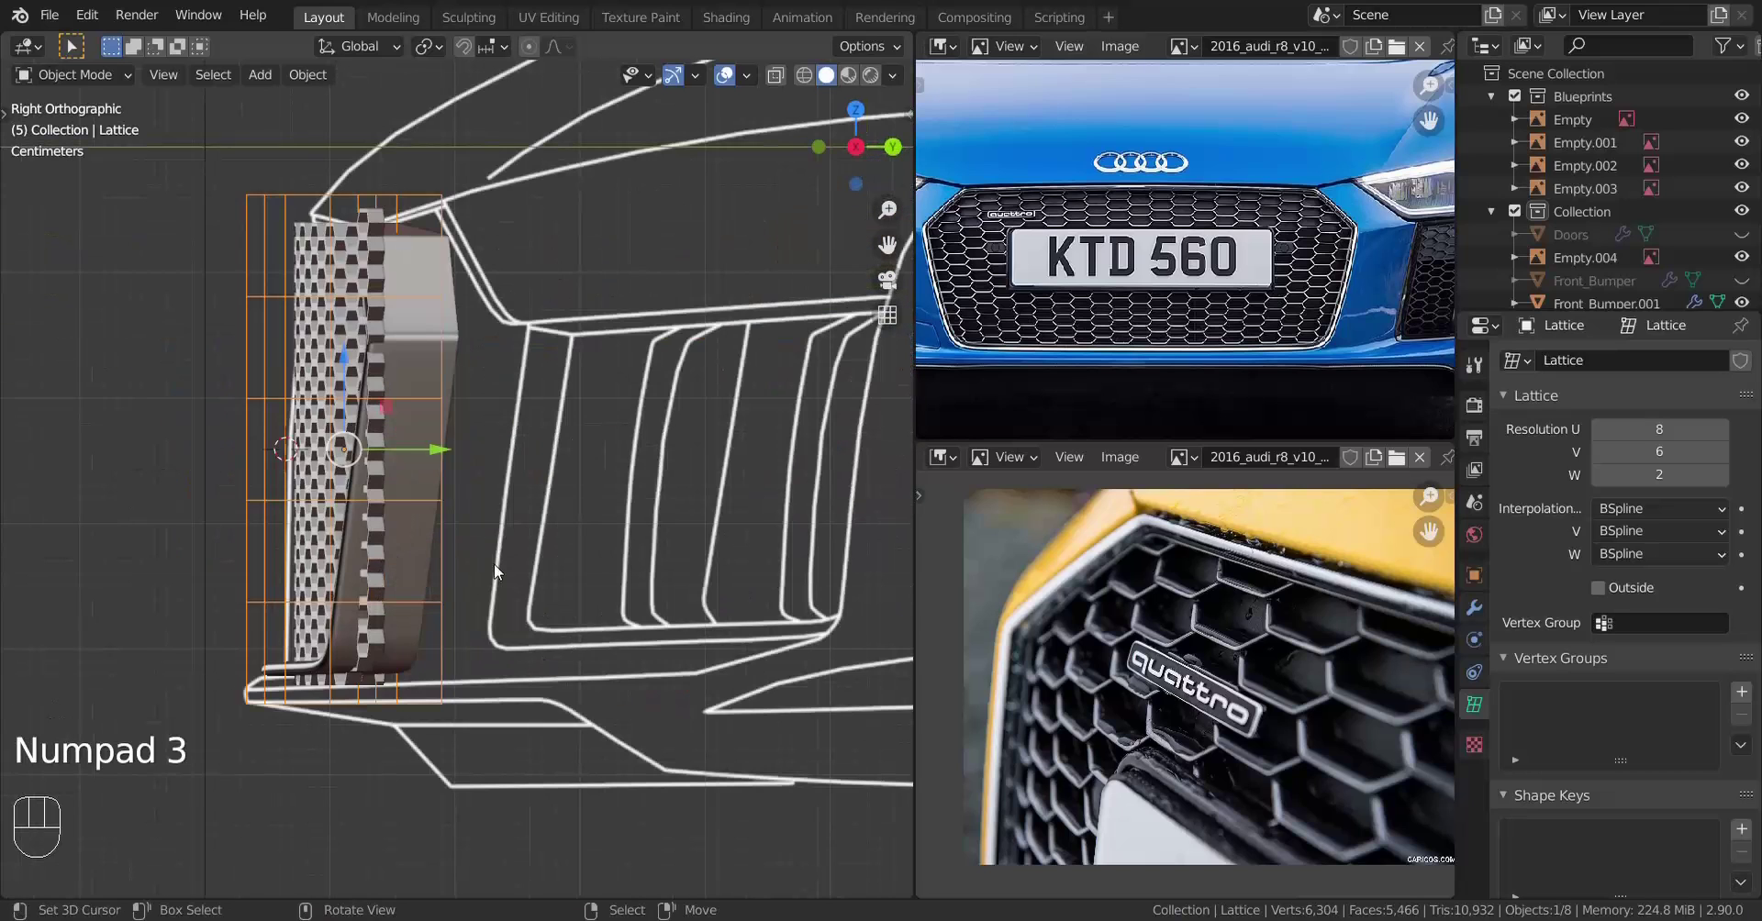
pyautogui.keyDown('shift'); pyautogui.moveTo(494, 563); pyautogui.dragTo(575, 623, button='middle'); pyautogui.keyUp('shift')
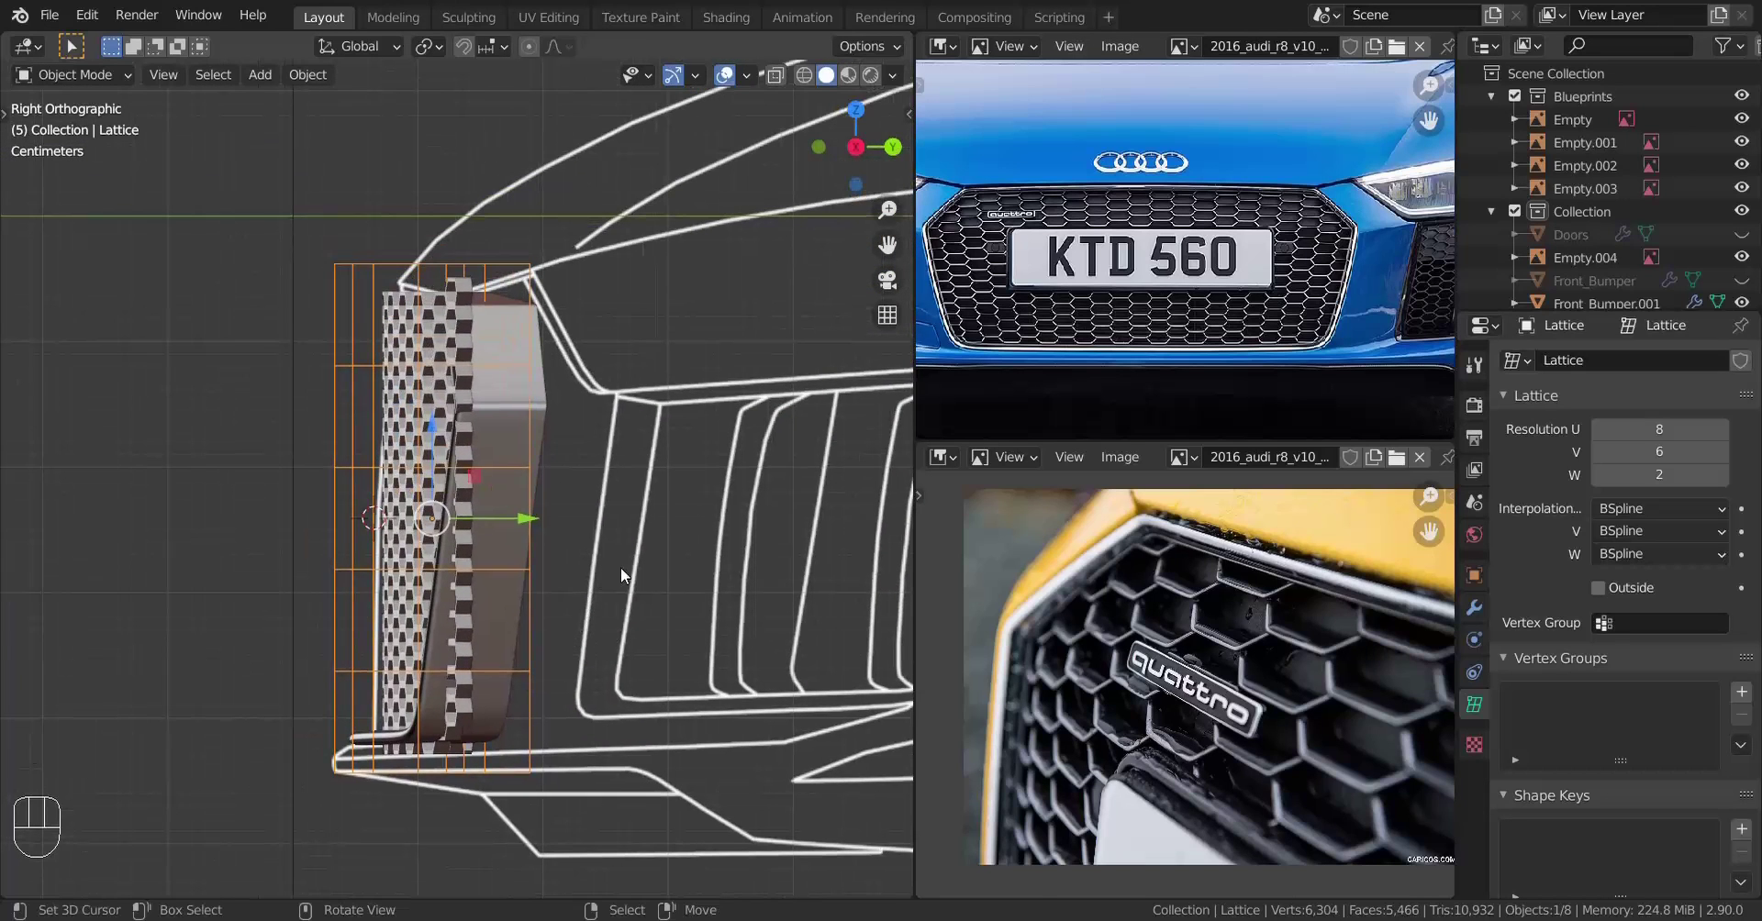
pyautogui.press('r')
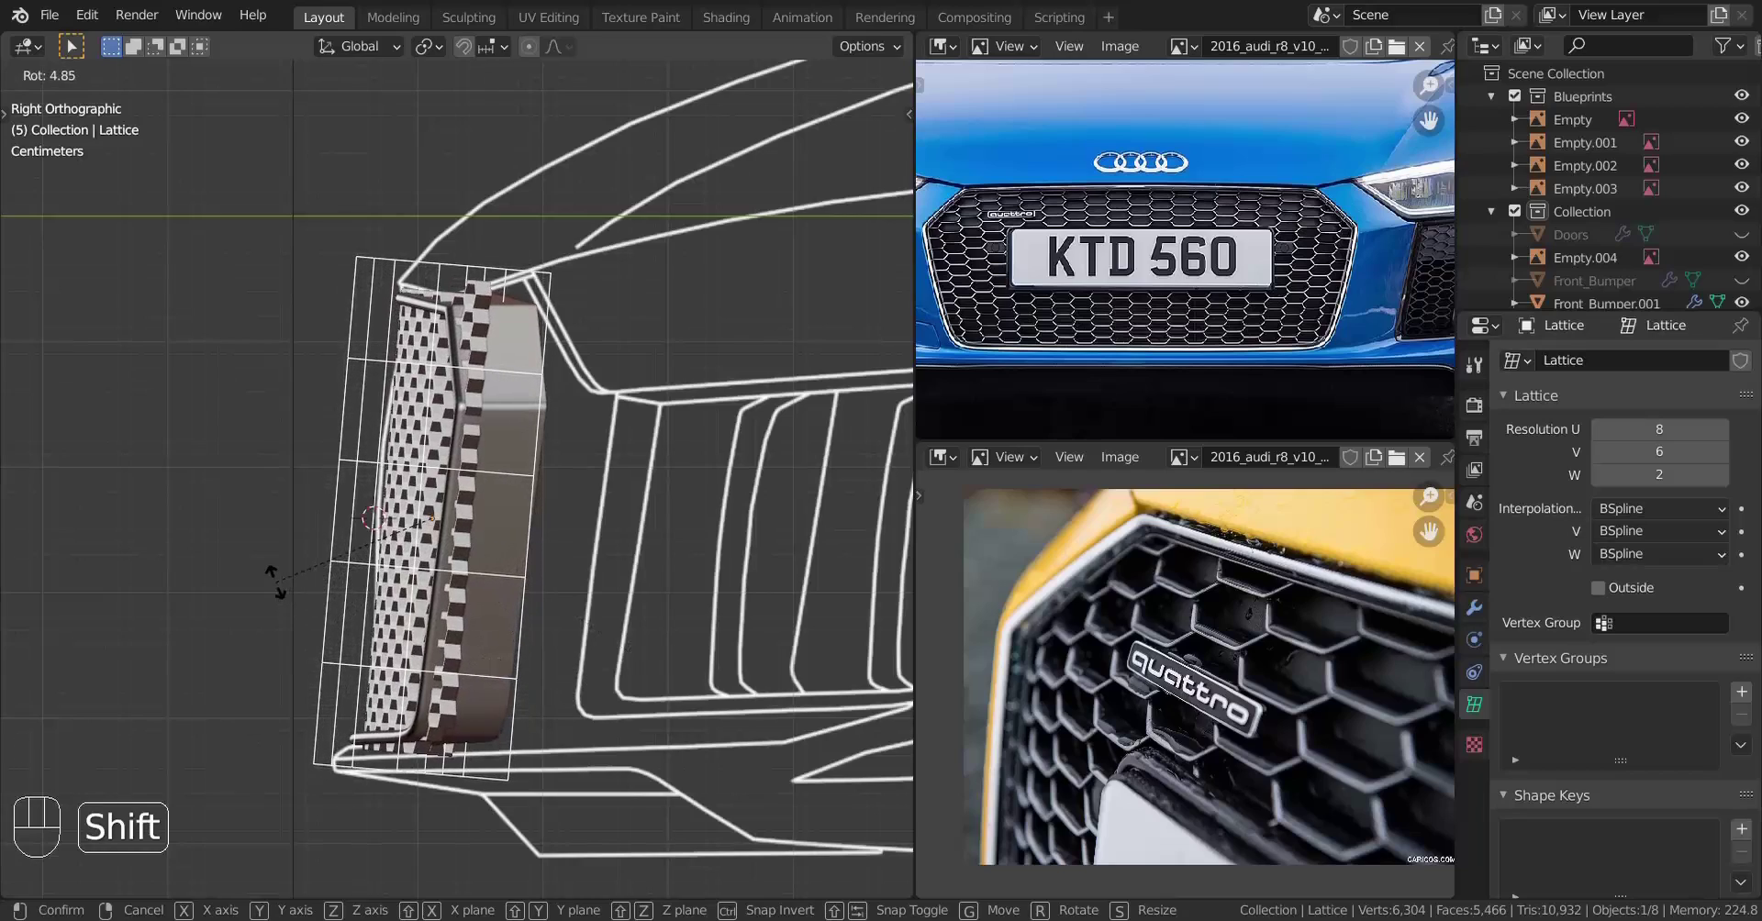
pyautogui.click(256, 537)
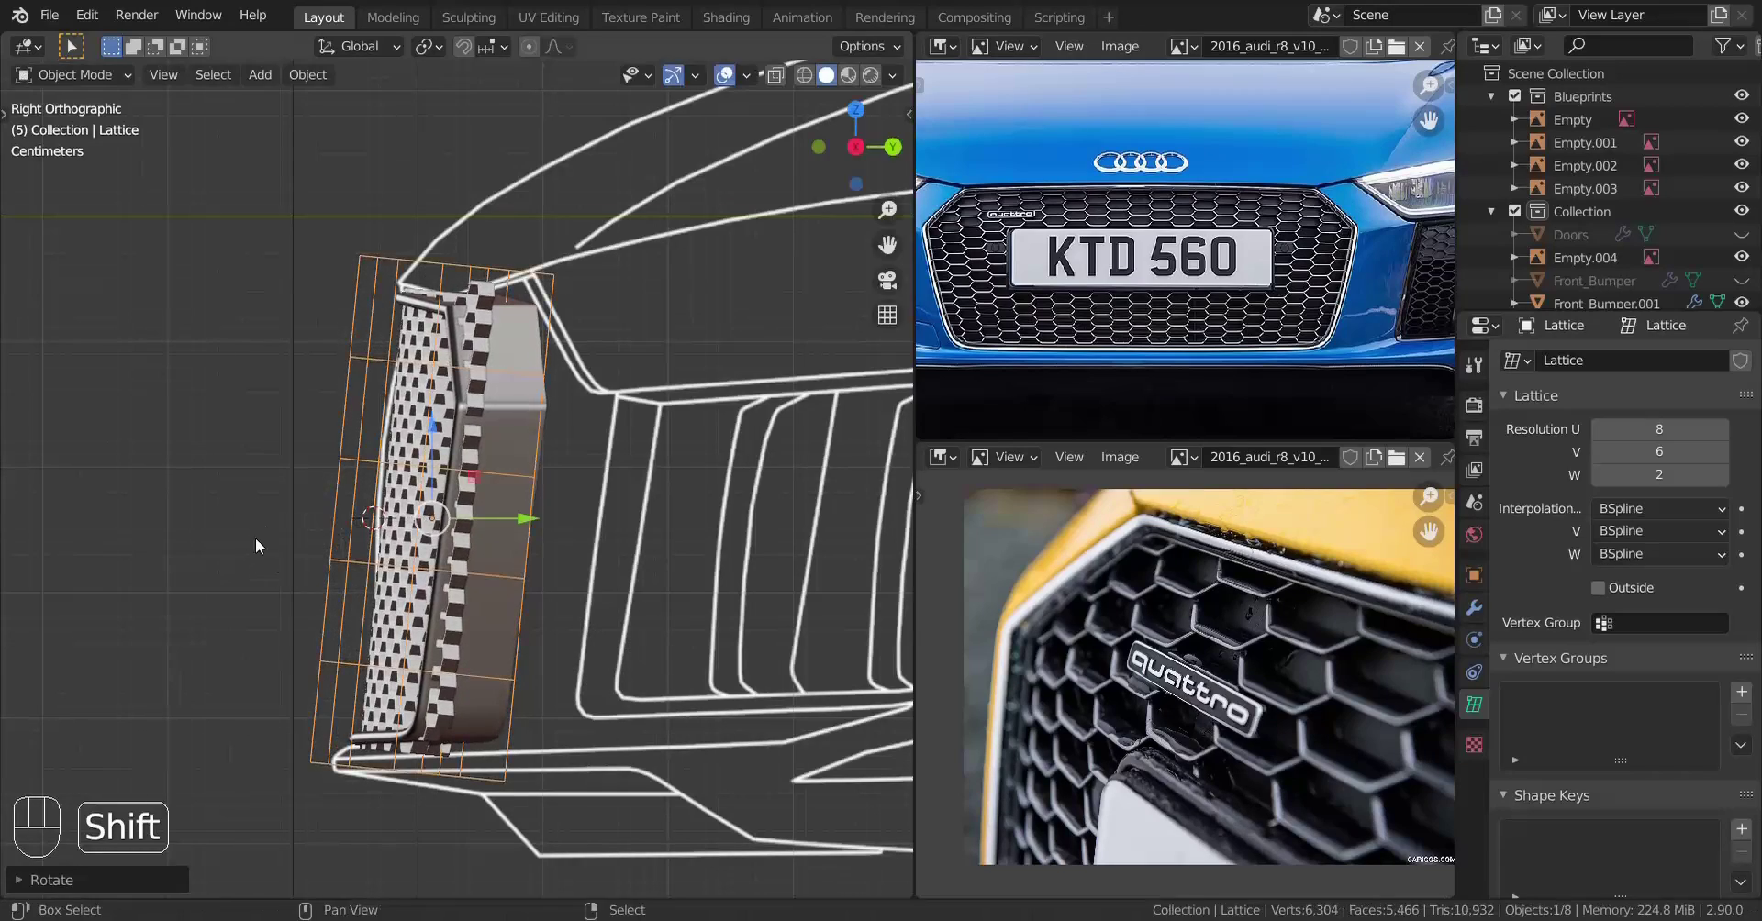
# Check the tilted grille against its frame and move the lattice slightly along Y to seat it in the opening
pyautogui.moveTo(258, 545); pyautogui.dragTo(467, 656, button='middle')
pyautogui.press('z')
pyautogui.moveTo(648, 685); pyautogui.dragTo(520, 602, button='middle')
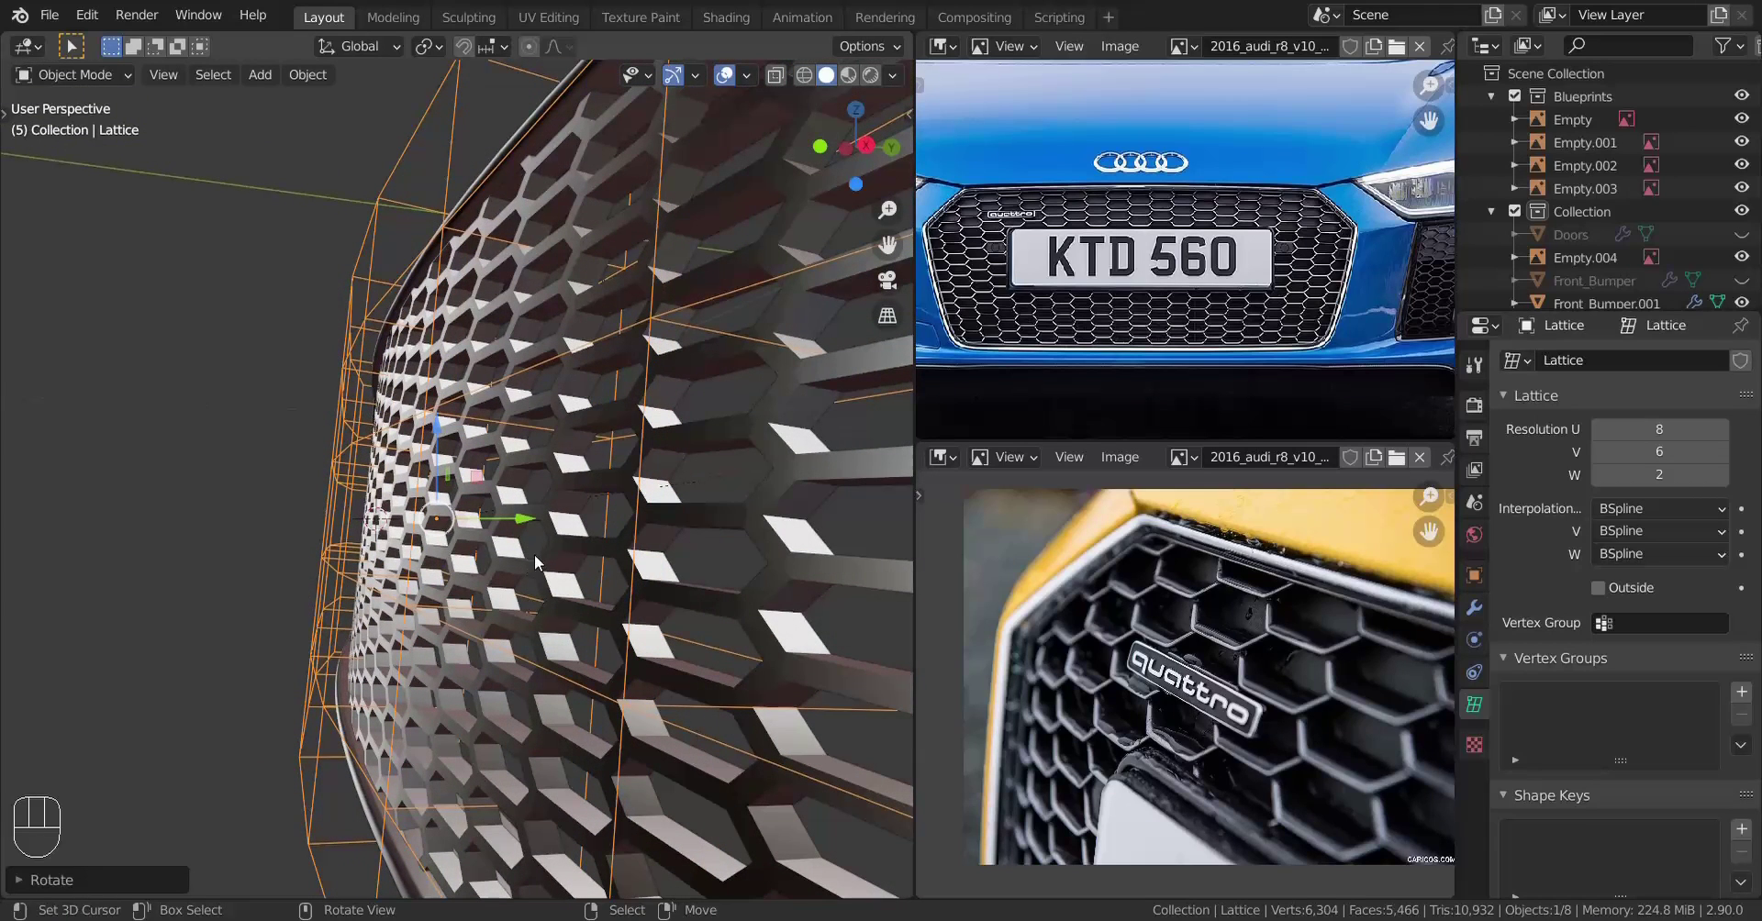
pyautogui.keyDown('shift'); pyautogui.moveTo(525, 523); pyautogui.dragTo(464, 556); pyautogui.keyUp('shift')
pyautogui.rightClick(463, 556)
pyautogui.moveTo(463, 556)
pyautogui.mouseDown(button='middle')
pyautogui.moveTo(447, 551)
pyautogui.moveTo(478, 564)
pyautogui.mouseUp(button='middle')
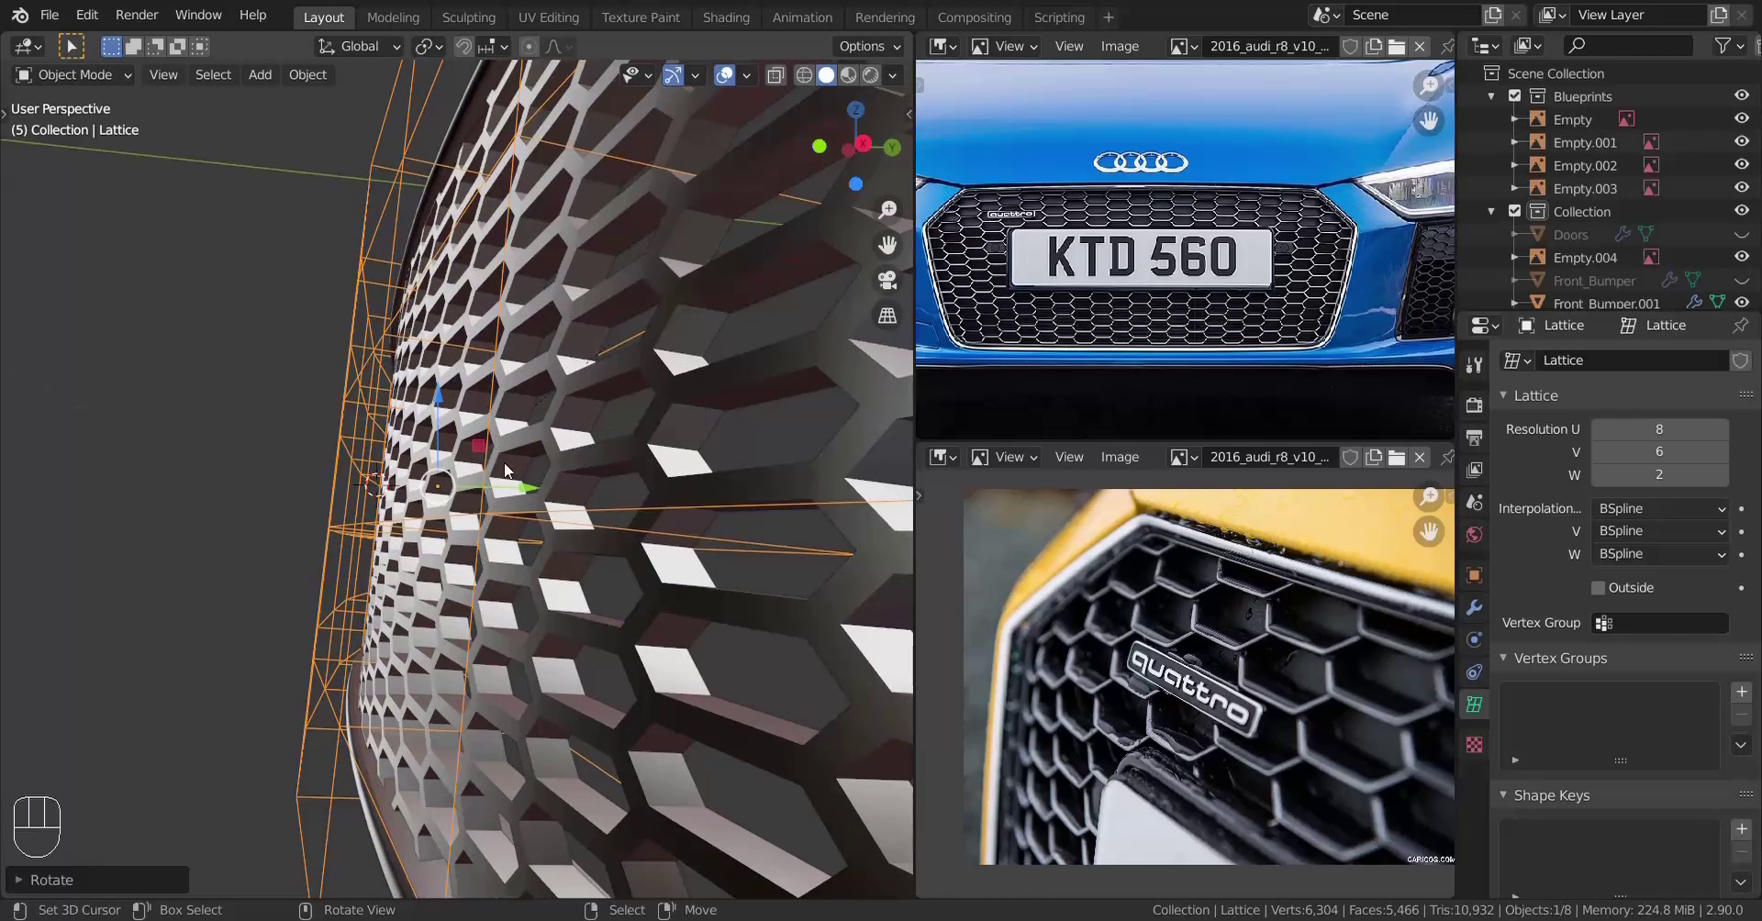
pyautogui.keyDown('shift'); pyautogui.moveTo(528, 489); pyautogui.dragTo(500, 421); pyautogui.keyUp('shift')
# Examine the grille's fit inside the surrounding frame from several angles and against the front reference photo
pyautogui.scroll(-7, 500, 427)
pyautogui.moveTo(459, 496); pyautogui.dragTo(643, 505, button='middle')
pyautogui.keyDown('shift'); pyautogui.moveTo(642, 505); pyautogui.dragTo(495, 527, button='middle'); pyautogui.keyUp('shift')
pyautogui.scroll(4, 496, 528)
pyautogui.moveTo(496, 528); pyautogui.dragTo(463, 486, button='middle')
pyautogui.scroll(-4, 276, 496)
pyautogui.keyDown('shift'); pyautogui.moveTo(85, 498); pyautogui.dragTo(664, 510, button='middle'); pyautogui.keyUp('shift')
pyautogui.scroll(3, 665, 510)
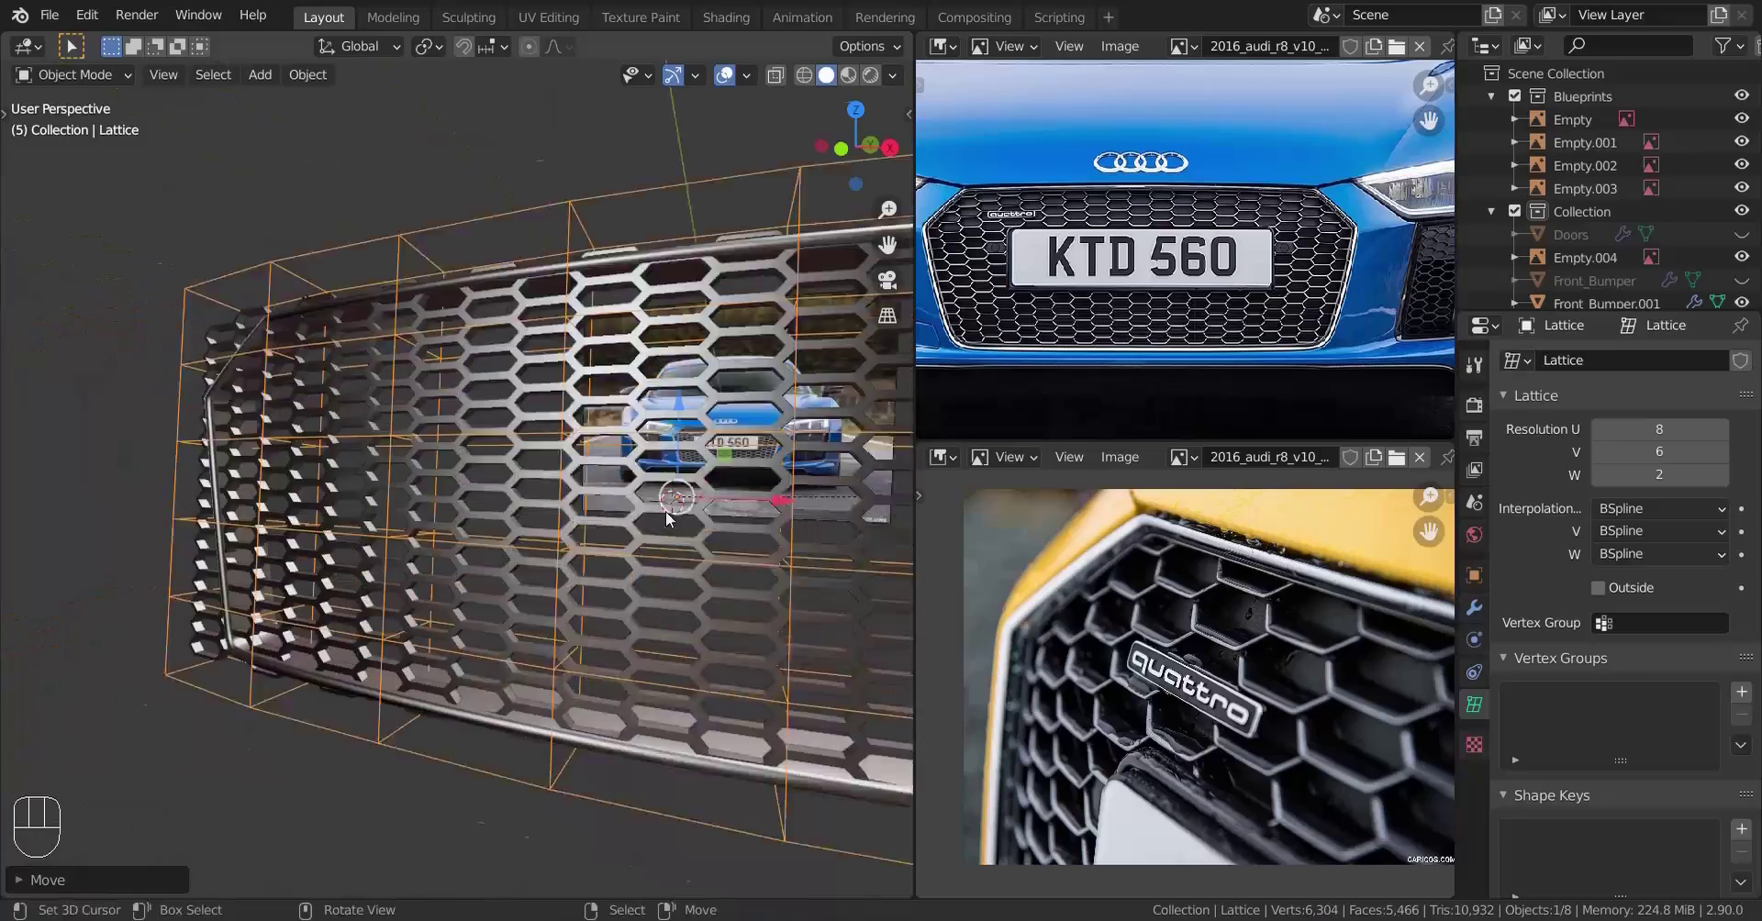
pyautogui.keyDown('shift'); pyautogui.moveTo(413, 619); pyautogui.dragTo(464, 616, button='middle'); pyautogui.keyUp('shift')
pyautogui.moveTo(463, 616); pyautogui.dragTo(670, 601, button='middle')
pyautogui.keyDown('shift'); pyautogui.moveTo(385, 588); pyautogui.dragTo(528, 588, button='middle'); pyautogui.keyUp('shift')
pyautogui.moveTo(528, 587); pyautogui.dragTo(373, 544, button='middle')
pyautogui.scroll(-7, 373, 543)
pyautogui.keyDown('shift'); pyautogui.moveTo(588, 495); pyautogui.dragTo(537, 514, button='middle'); pyautogui.keyUp('shift')
pyautogui.moveTo(537, 514); pyautogui.dragTo(657, 514, button='middle')
pyautogui.scroll(4, 657, 514)
pyautogui.keyDown('shift'); pyautogui.moveTo(642, 551); pyautogui.dragTo(490, 444, button='middle'); pyautogui.keyUp('shift')
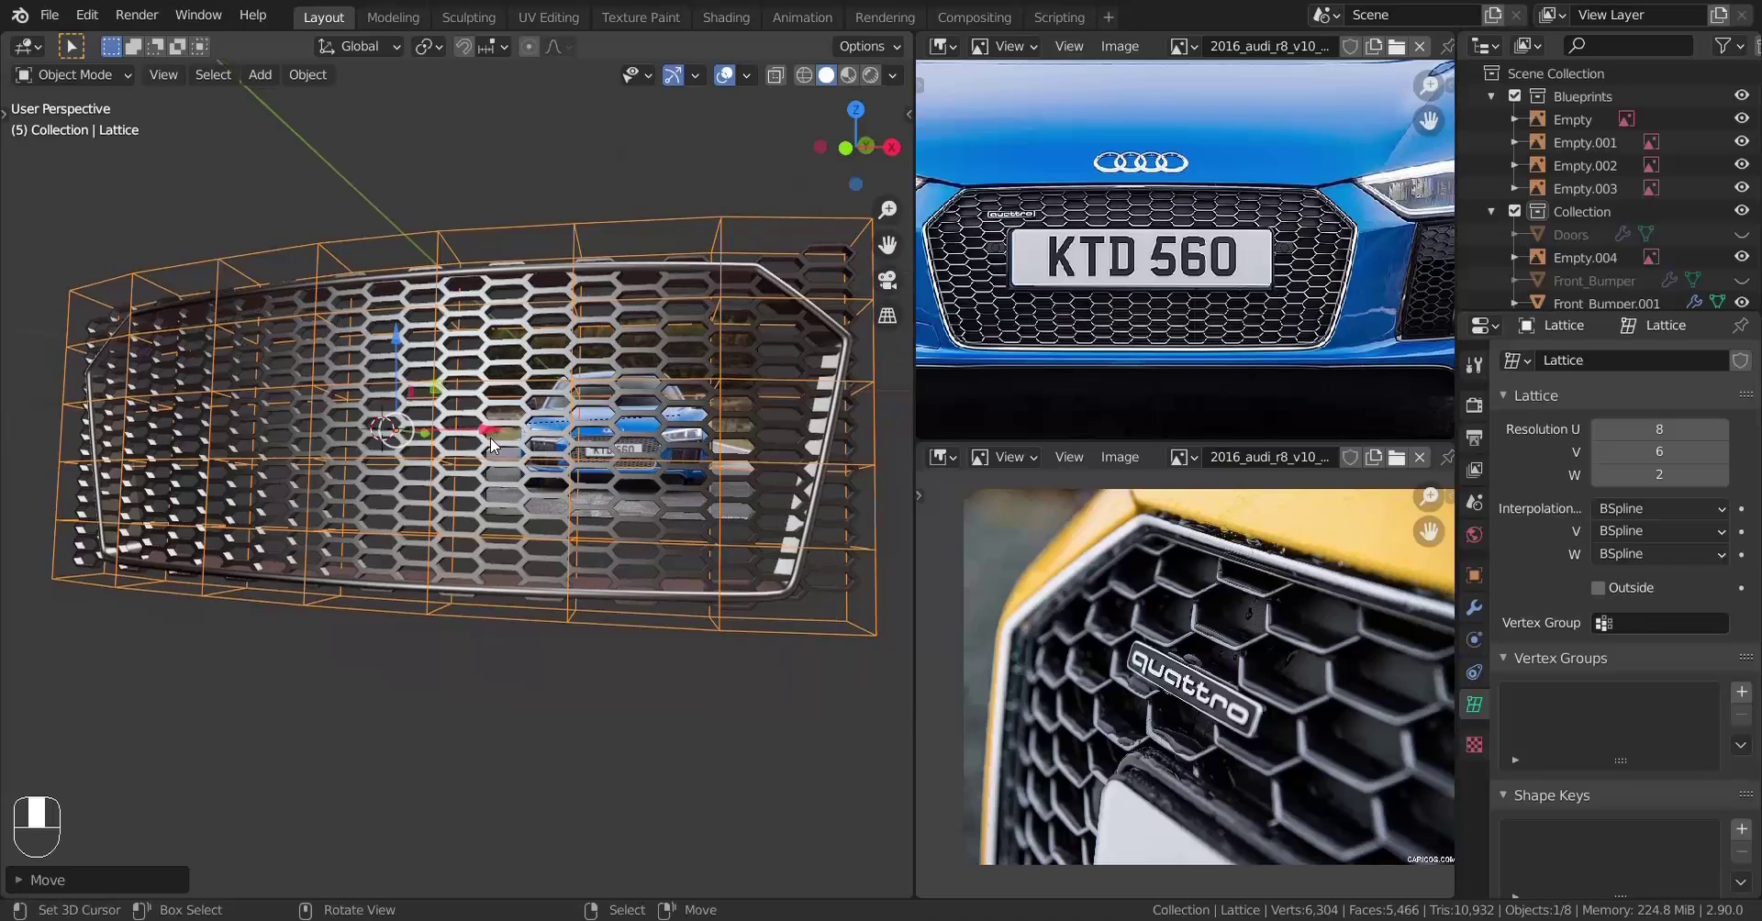
pyautogui.press('KP_1')
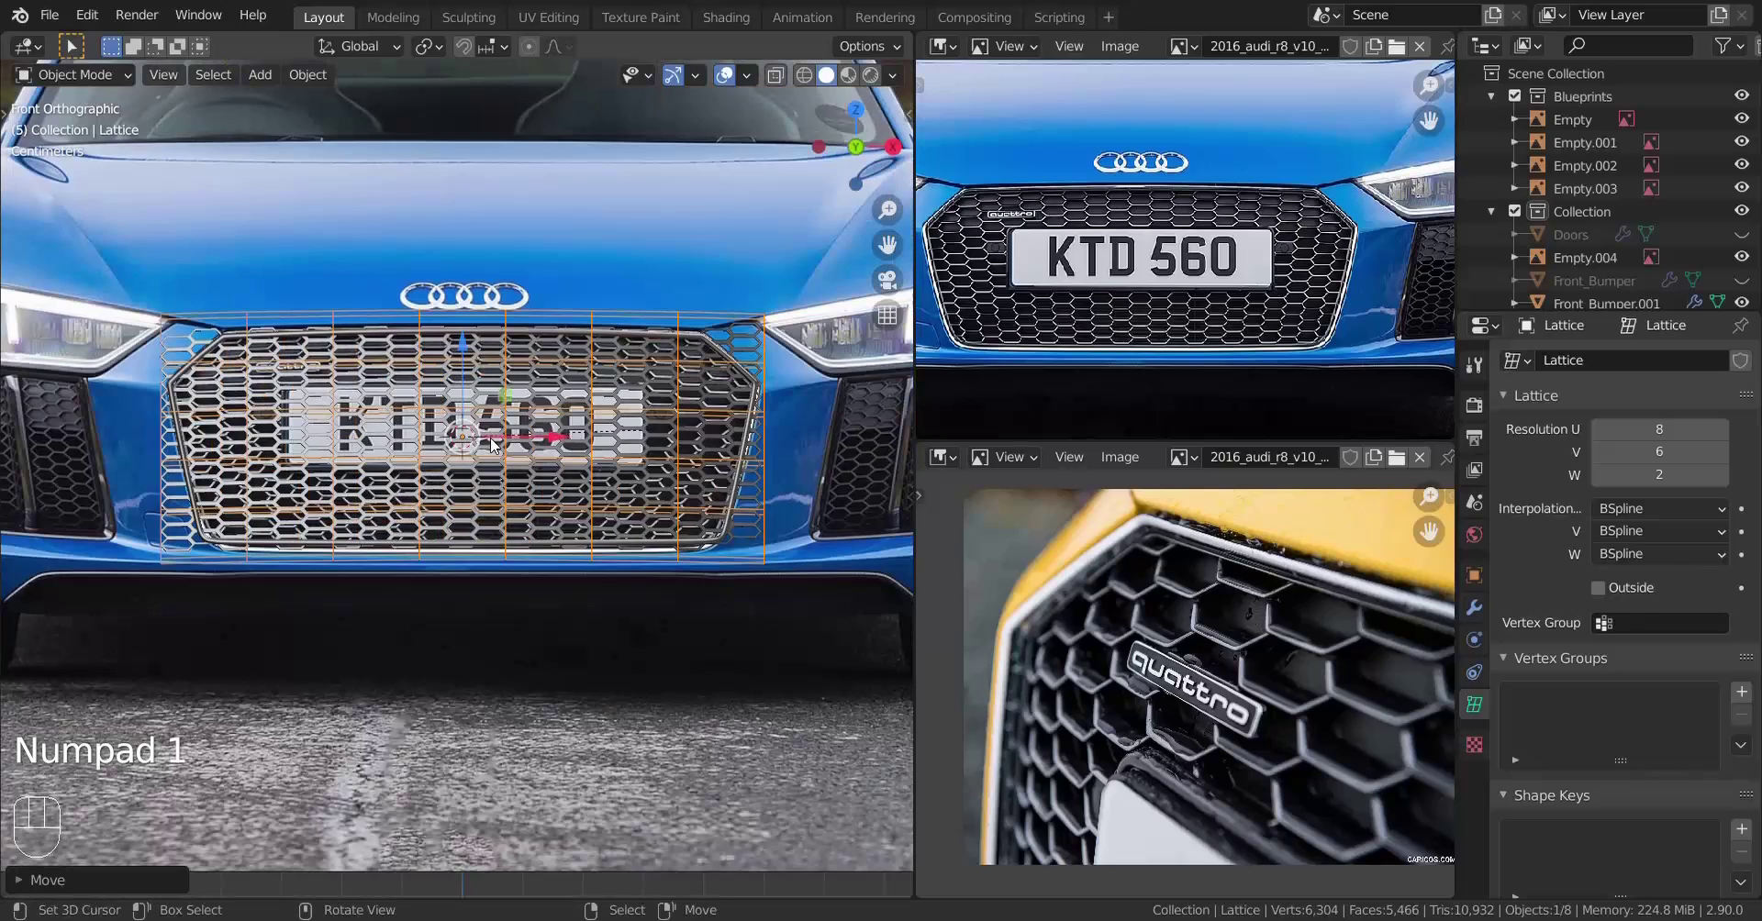
pyautogui.scroll(1, 542, 430)
pyautogui.keyDown('shift'); pyautogui.moveTo(543, 430); pyautogui.dragTo(504, 438, button='middle'); pyautogui.keyUp('shift')
pyautogui.moveTo(532, 505); pyautogui.dragTo(452, 531, button='middle')
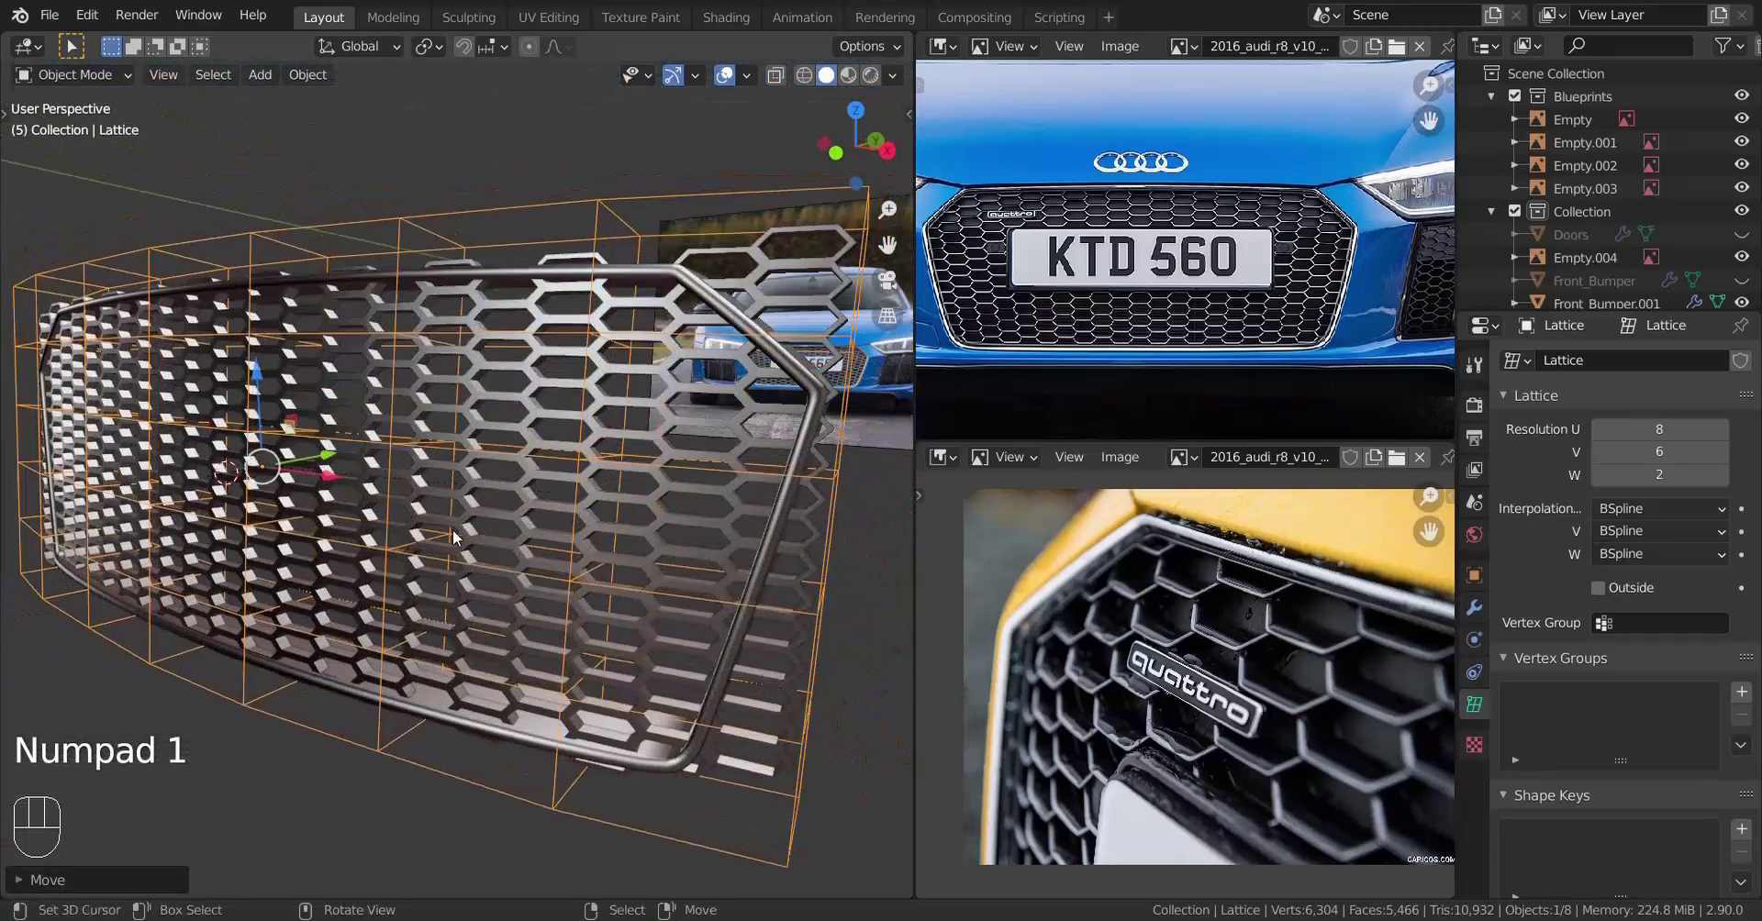
# Duplicate the honeycomb grille and move the copy out in front of the original
pyautogui.click(656, 375)
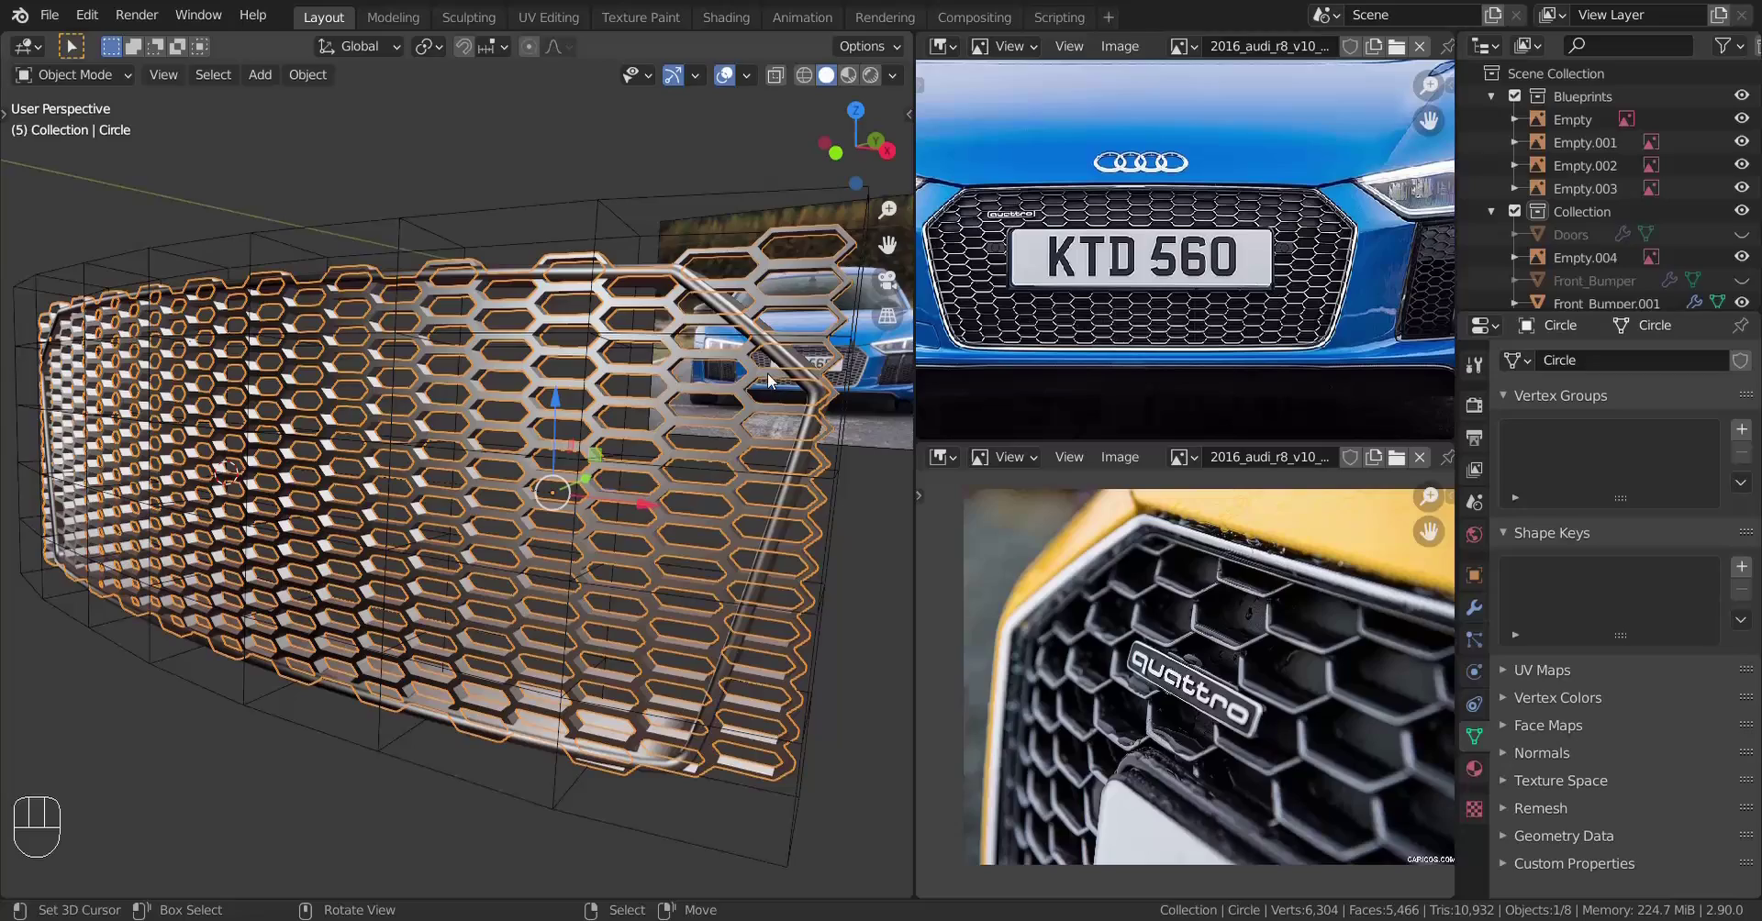
pyautogui.moveTo(769, 381); pyautogui.dragTo(496, 384, button='middle')
pyautogui.hotkey('shift', 'd')
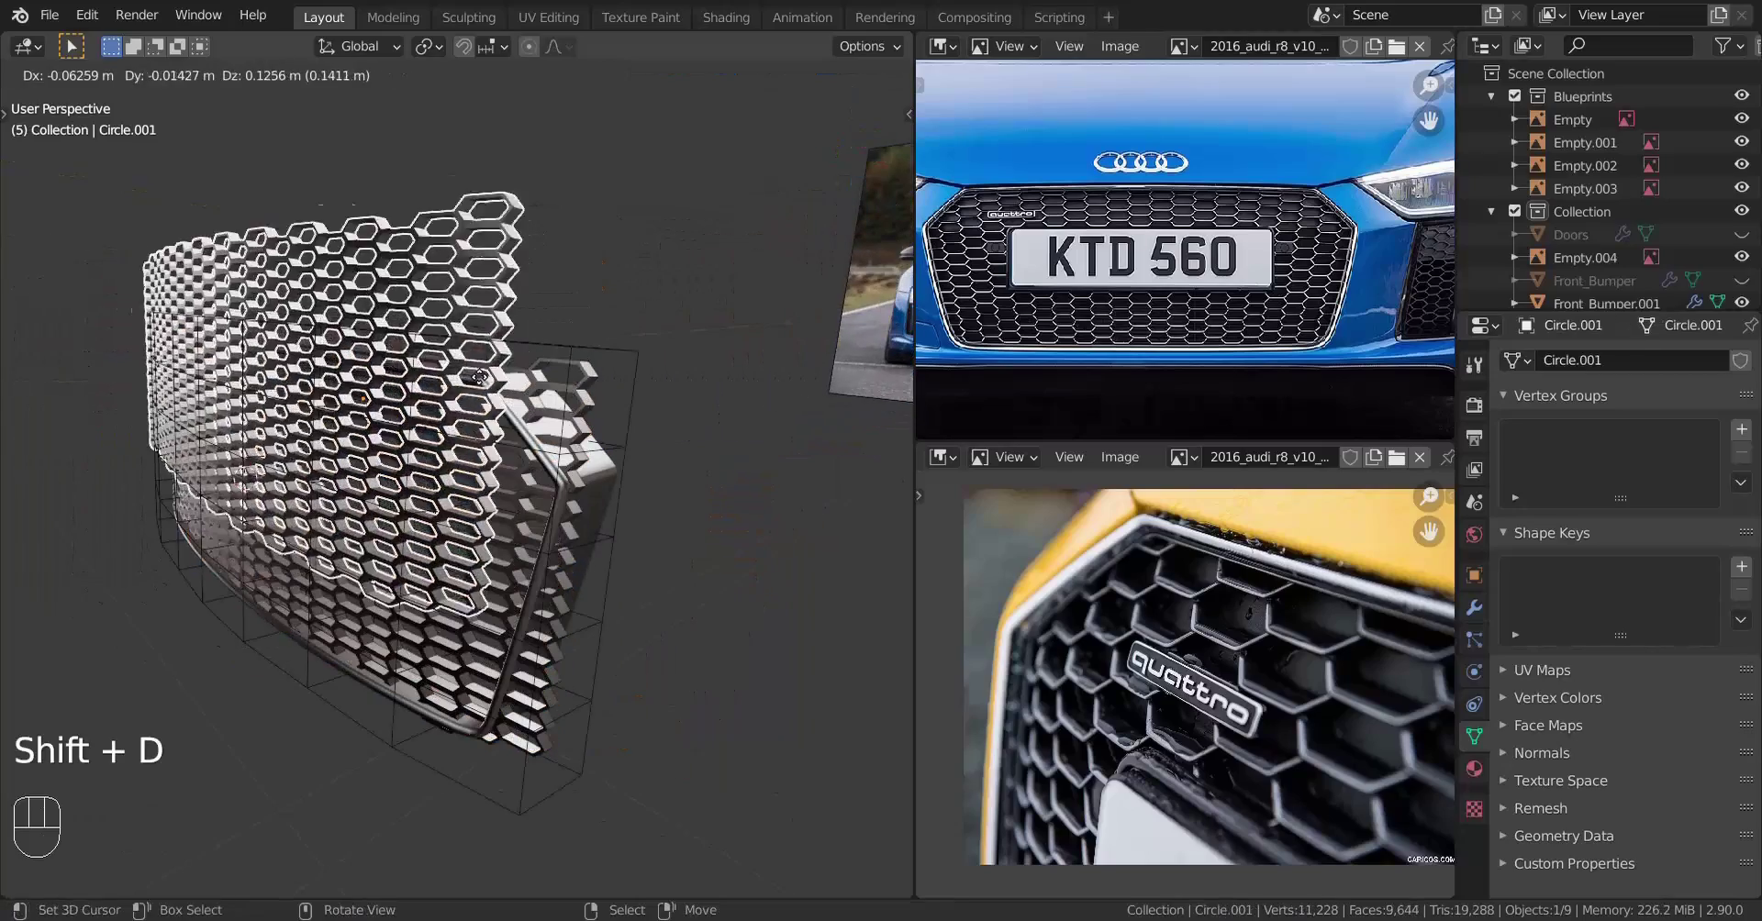
pyautogui.rightClick(475, 348)
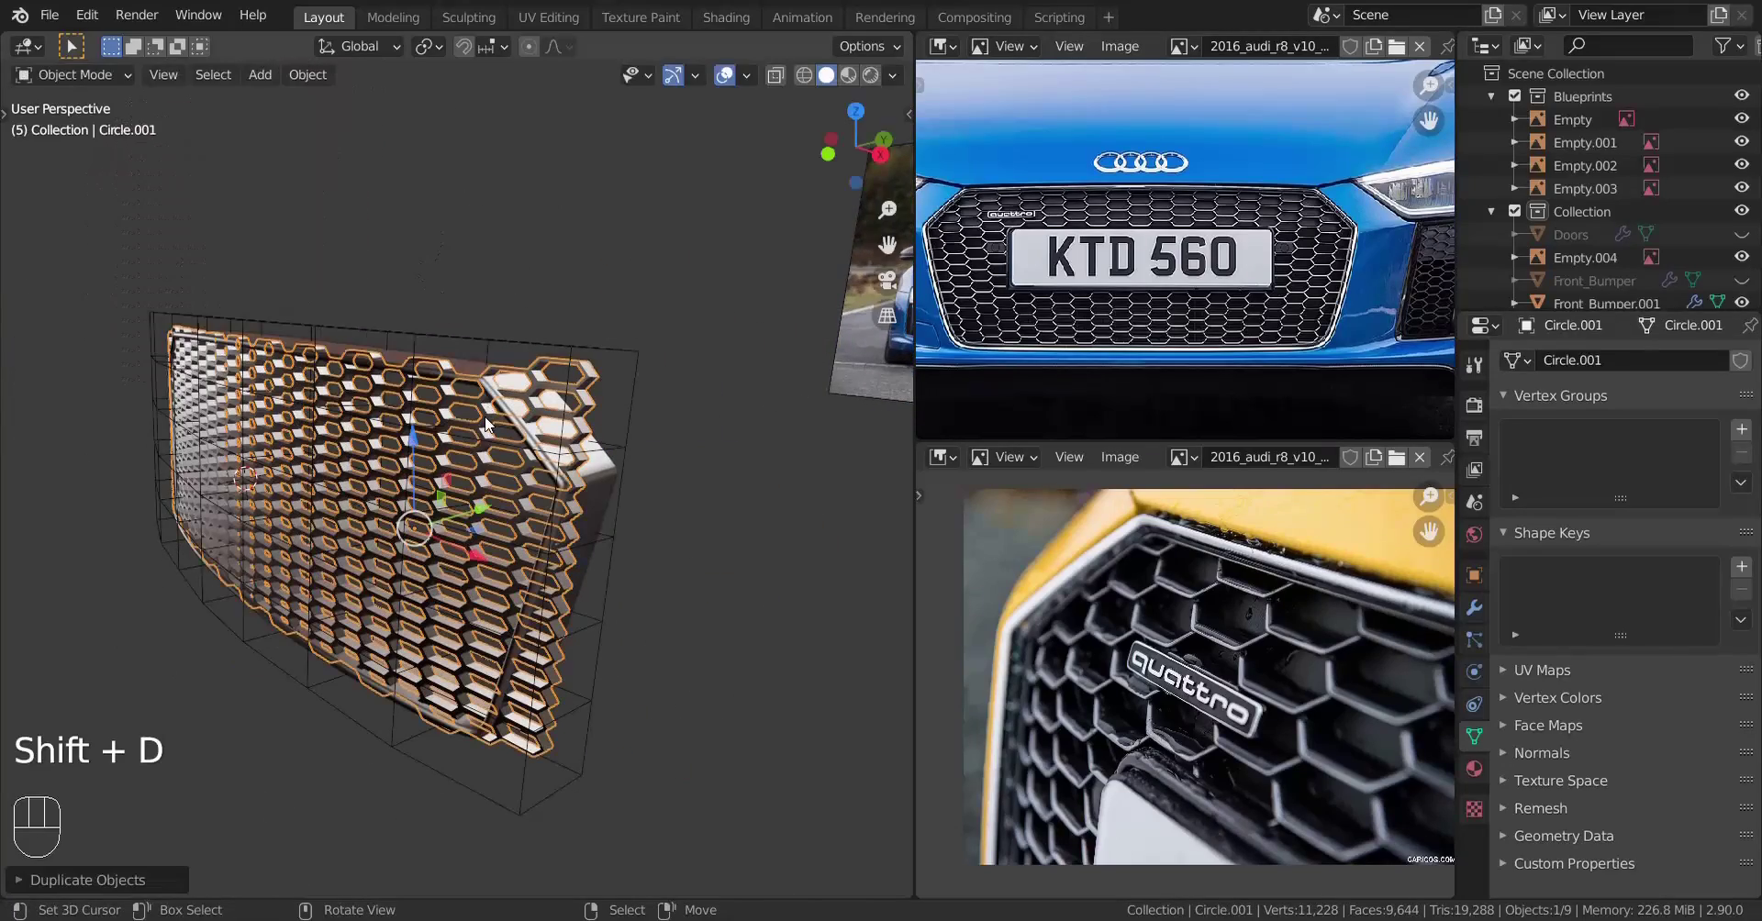
pyautogui.press('g')
pyautogui.keyDown('shift'); pyautogui.click(262, 489); pyautogui.keyUp('shift')
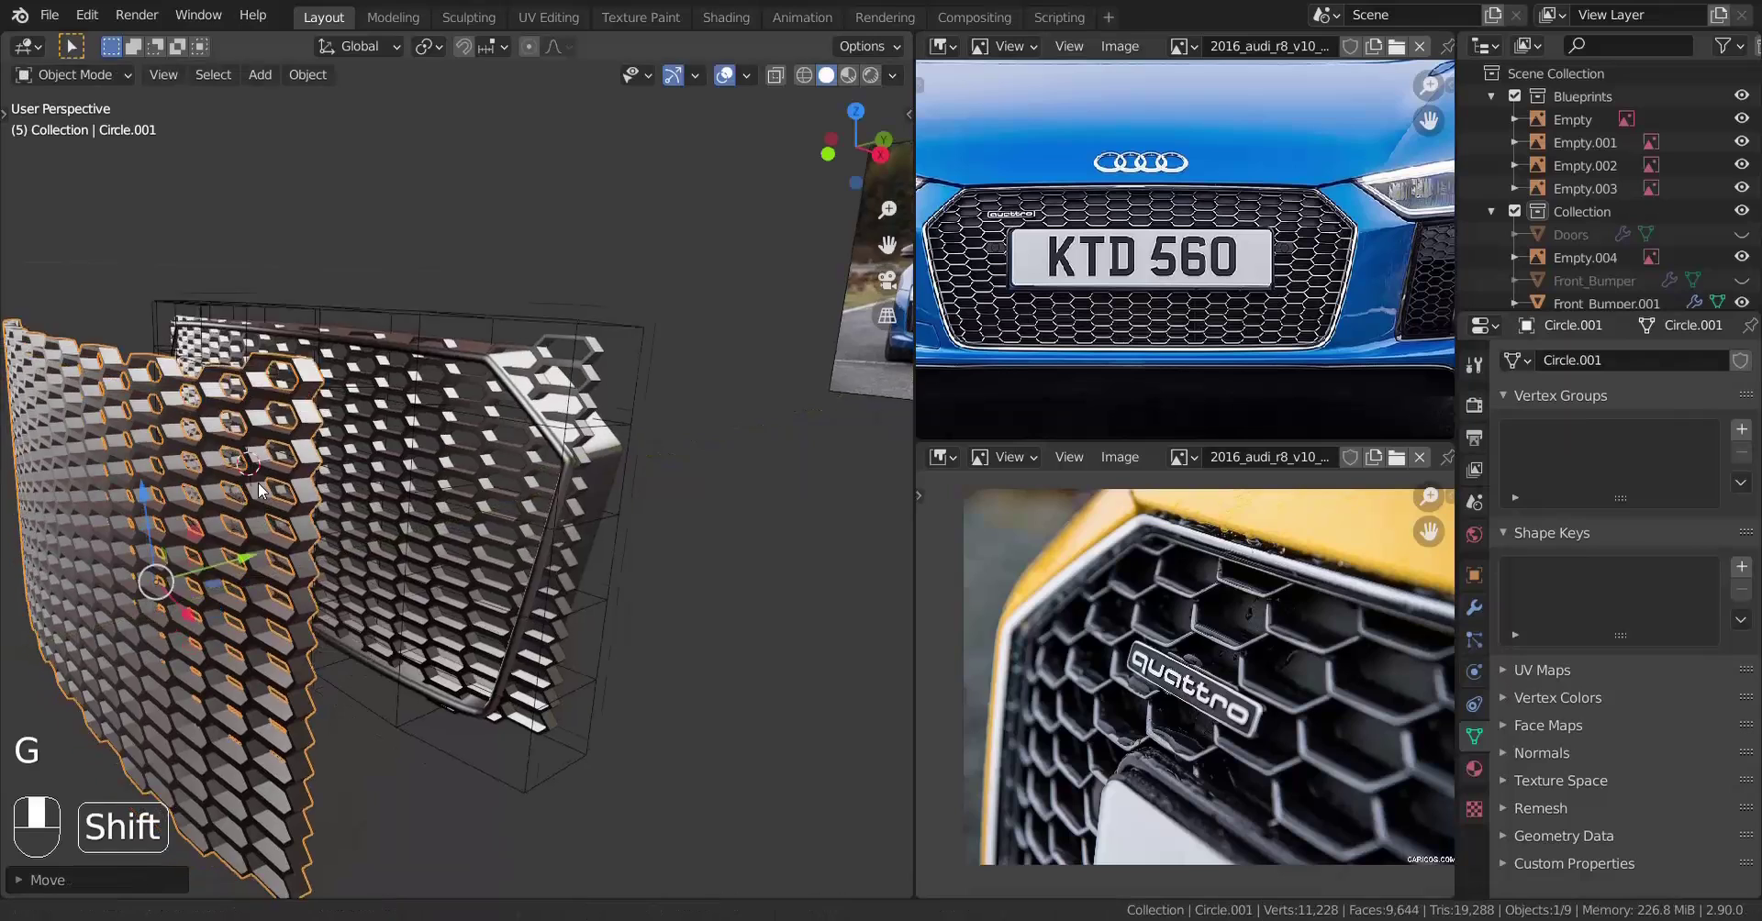
pyautogui.moveTo(261, 490); pyautogui.dragTo(372, 450, button='middle')
pyautogui.rightClick(643, 451)
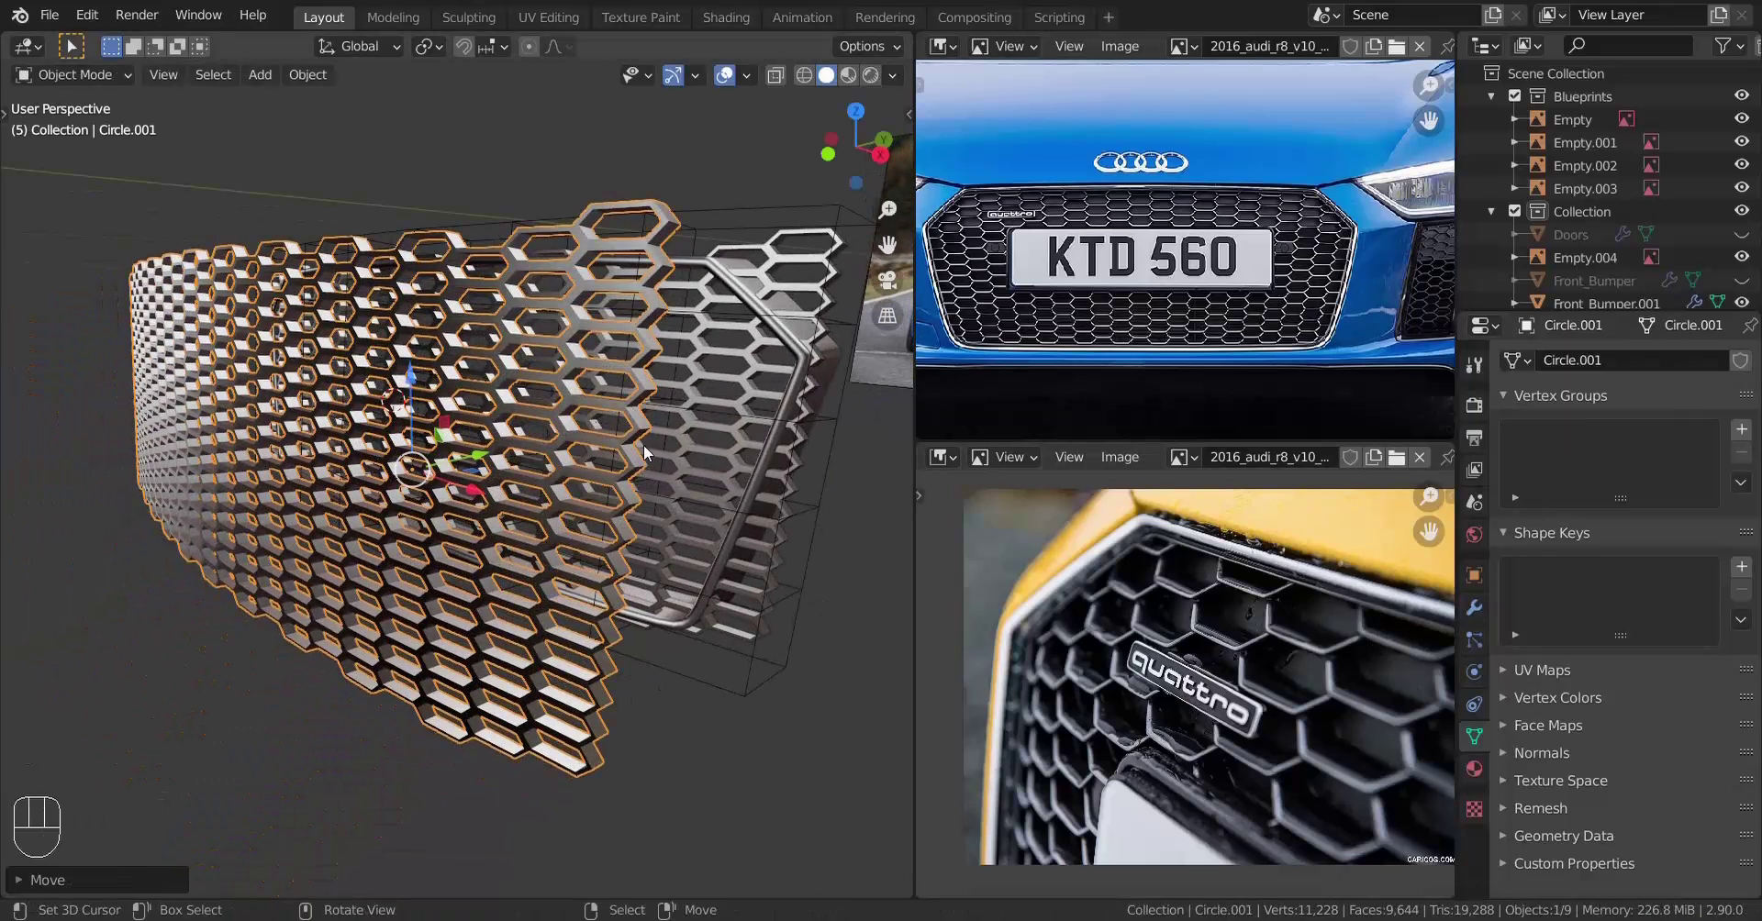
# Detach the grille copy from the lattice with Clear and Keep Transformation
pyautogui.hotkey('alt', 'p')
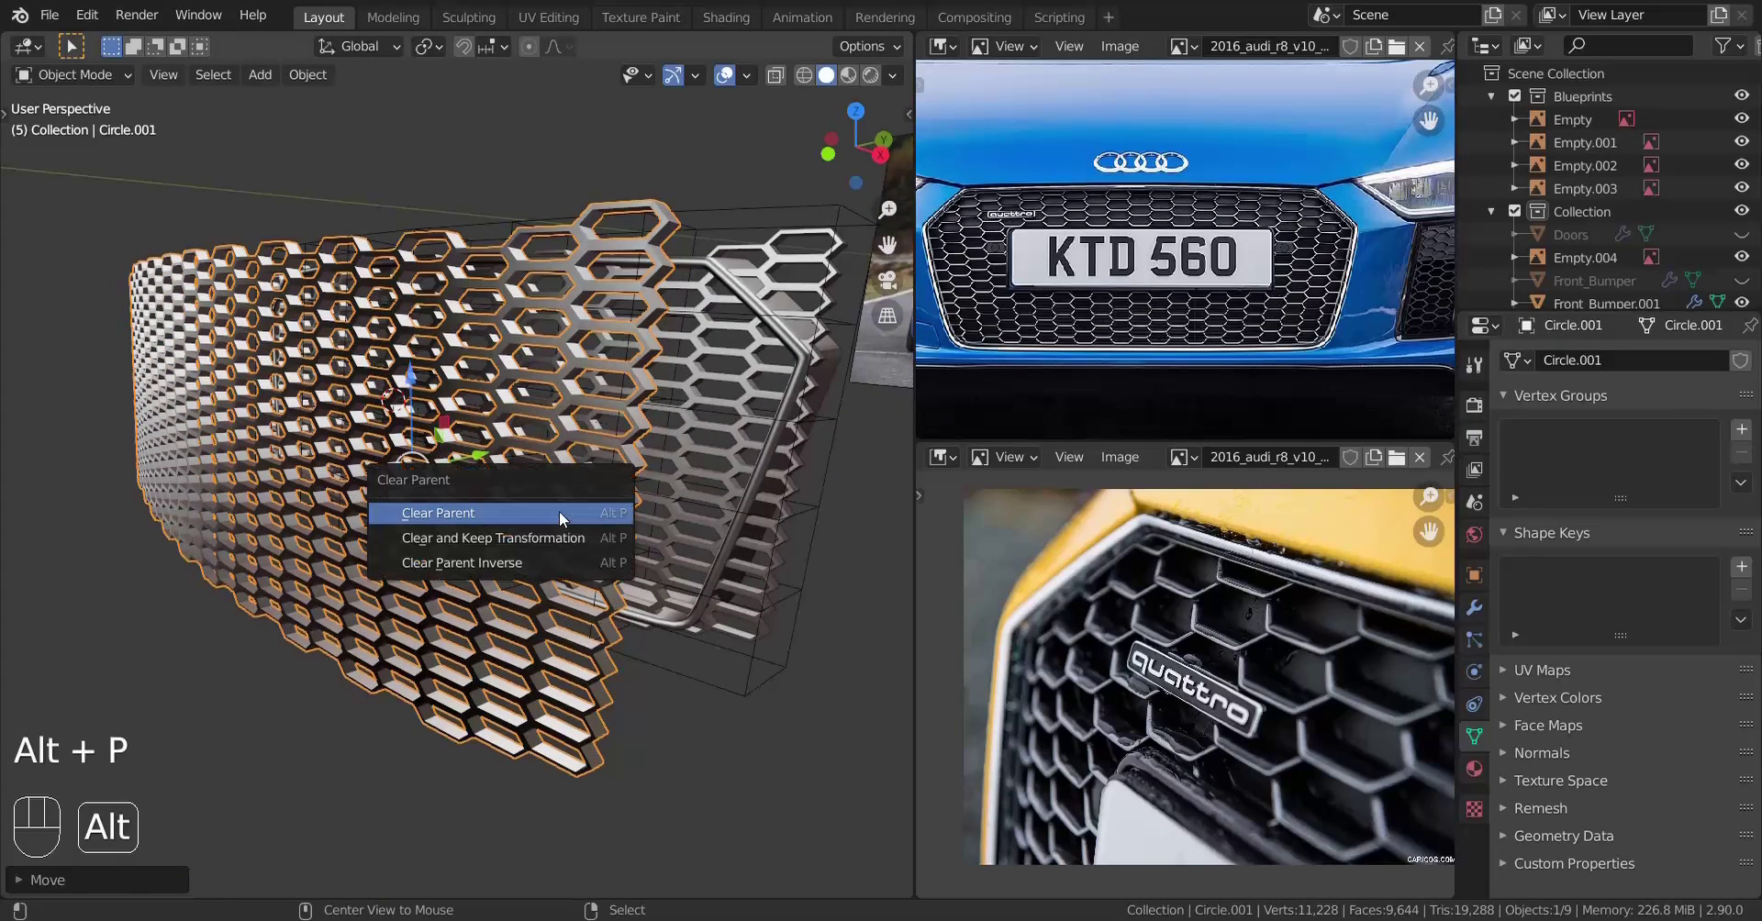
pyautogui.click(520, 540)
pyautogui.scroll(-4, 584, 508)
pyautogui.moveTo(326, 459); pyautogui.dragTo(424, 421, button='middle')
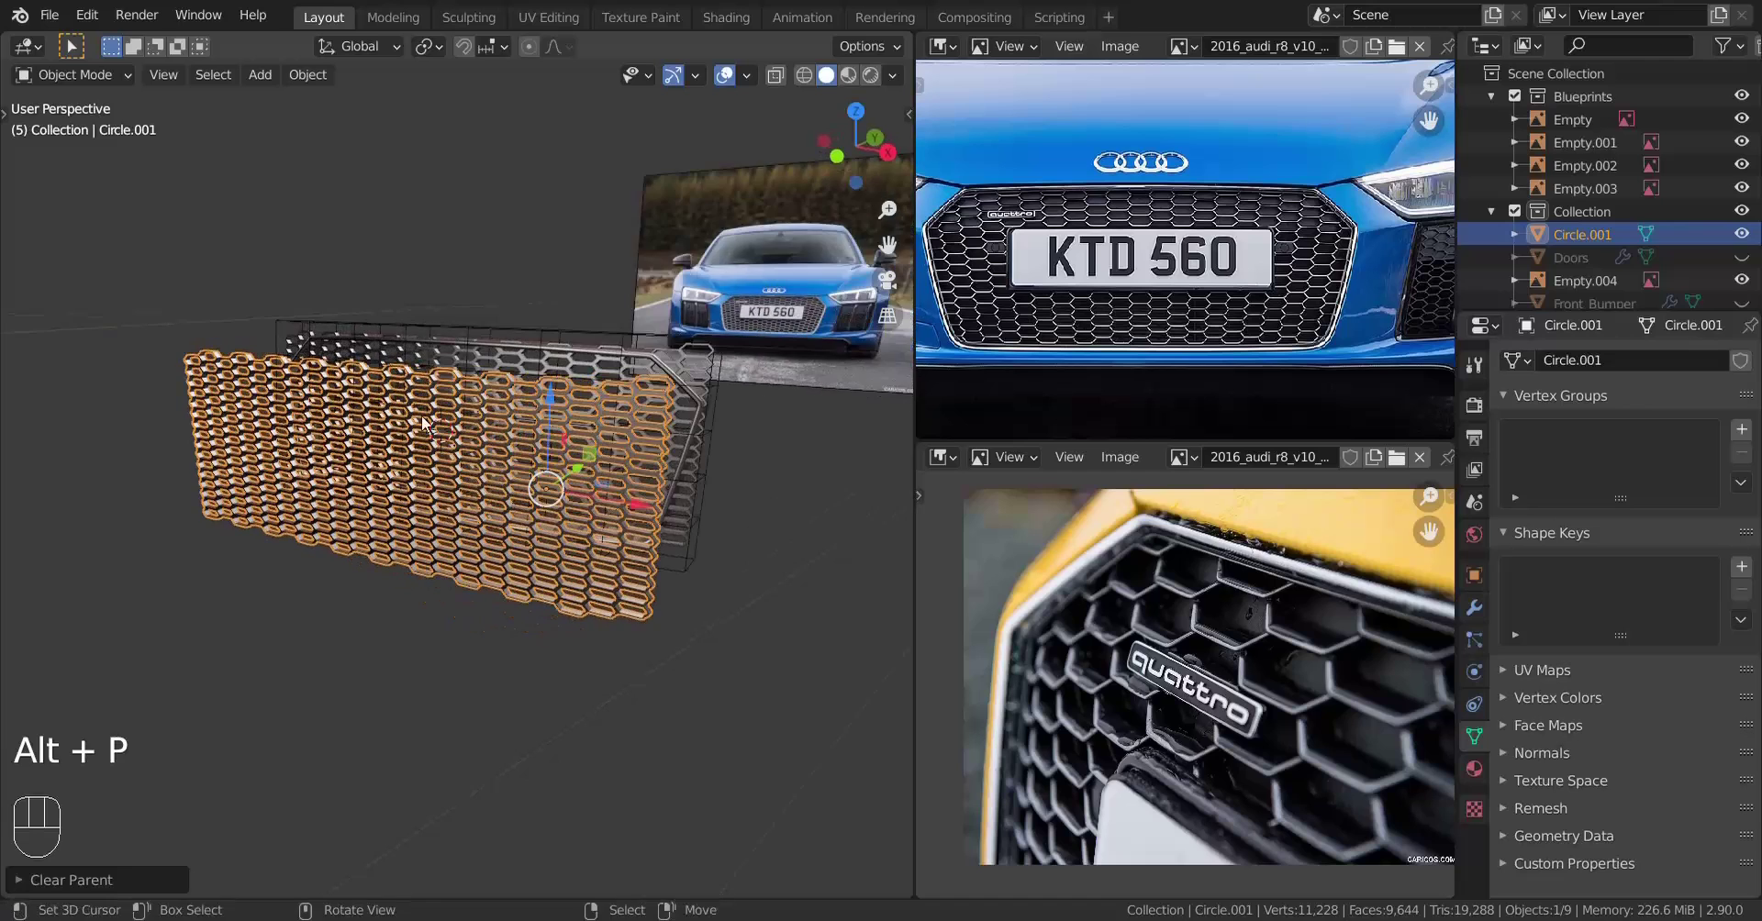
pyautogui.moveTo(584, 459); pyautogui.dragTo(467, 540, button='middle')
pyautogui.press('g')
pyautogui.rightClick(450, 406)
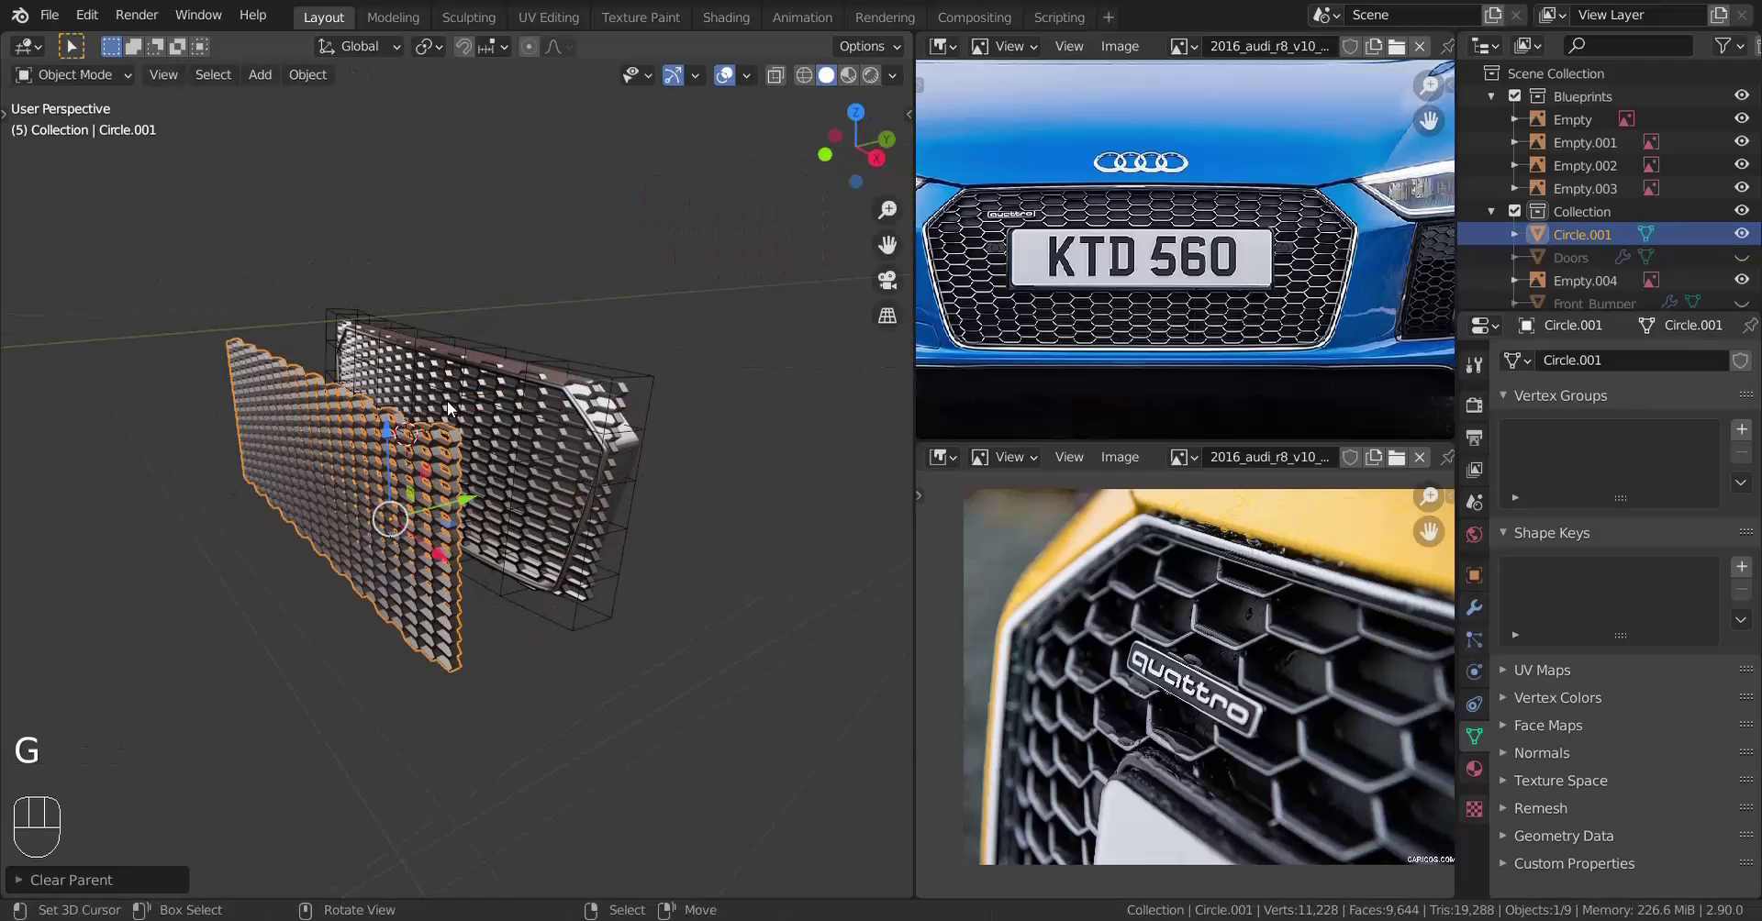
# Move the flat grille copy to a new collection named Back Up and exclude that collection from the view layer
pyautogui.press('m')
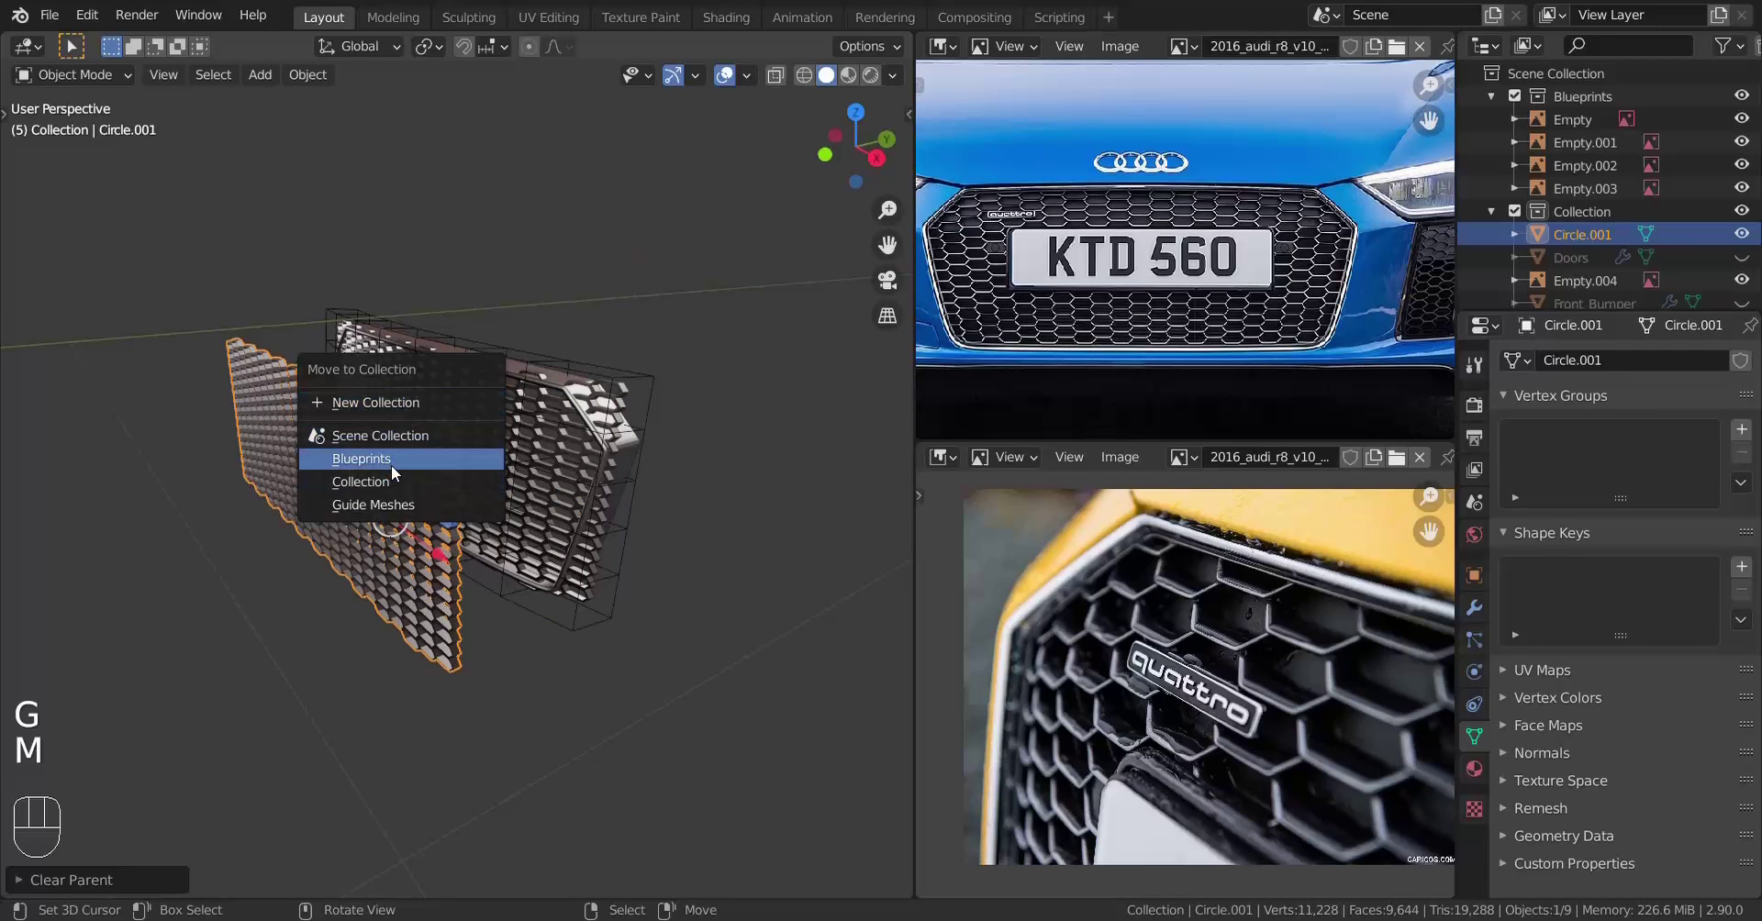
pyautogui.click(422, 412)
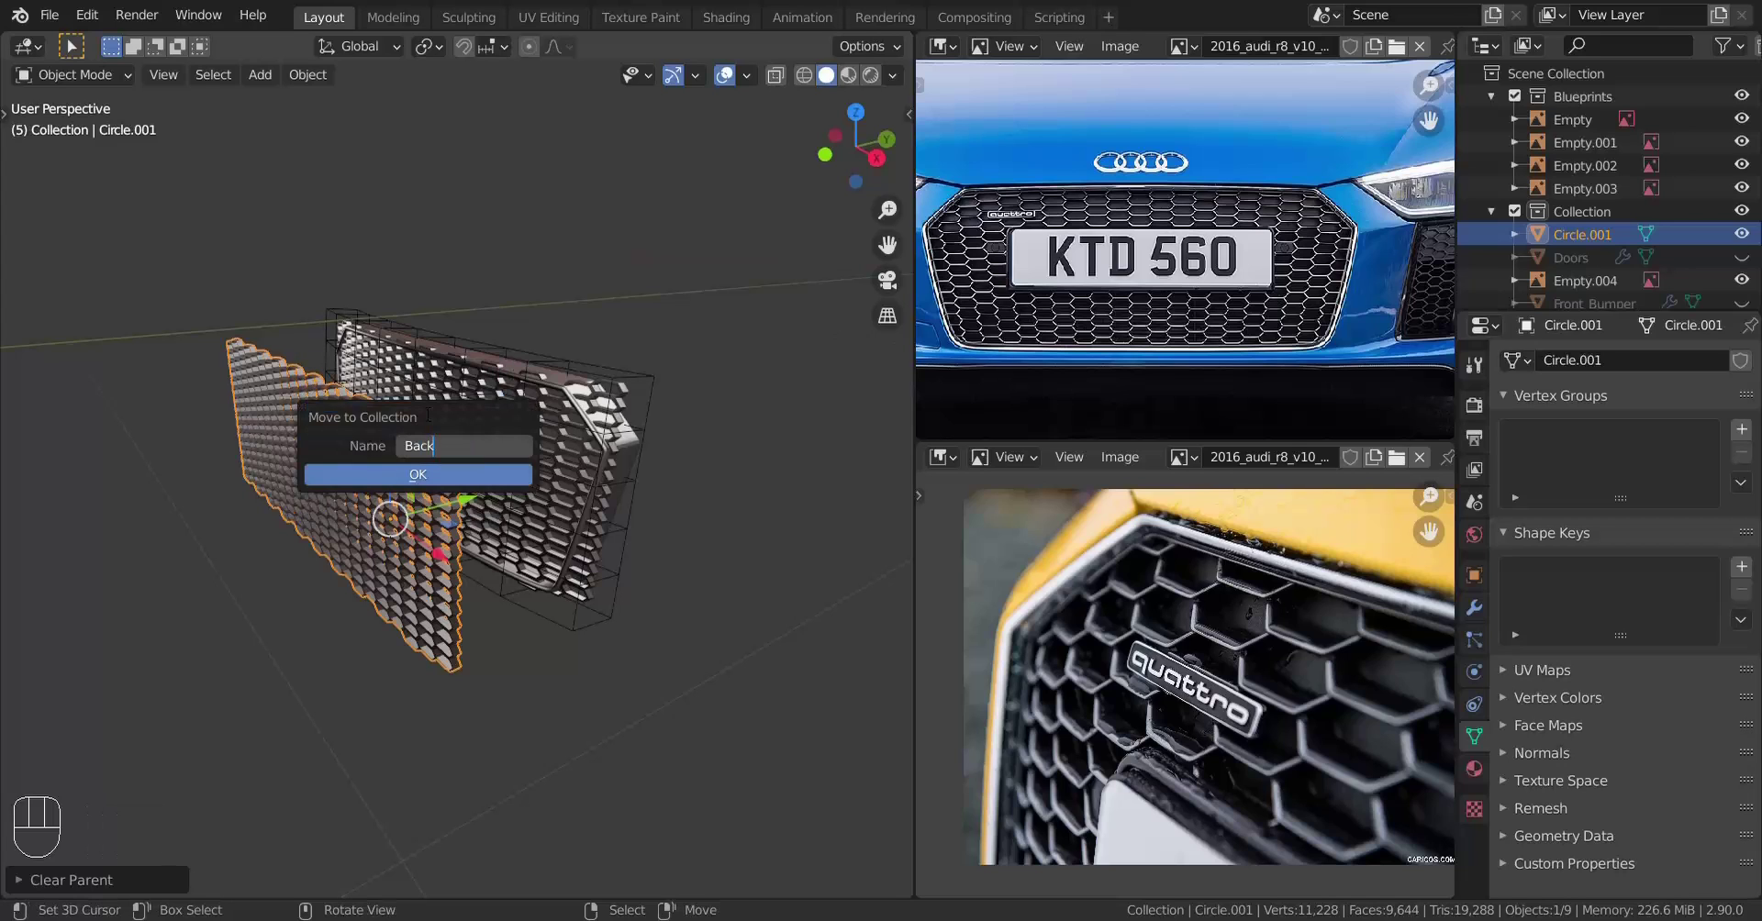
pyautogui.write('Back Up')
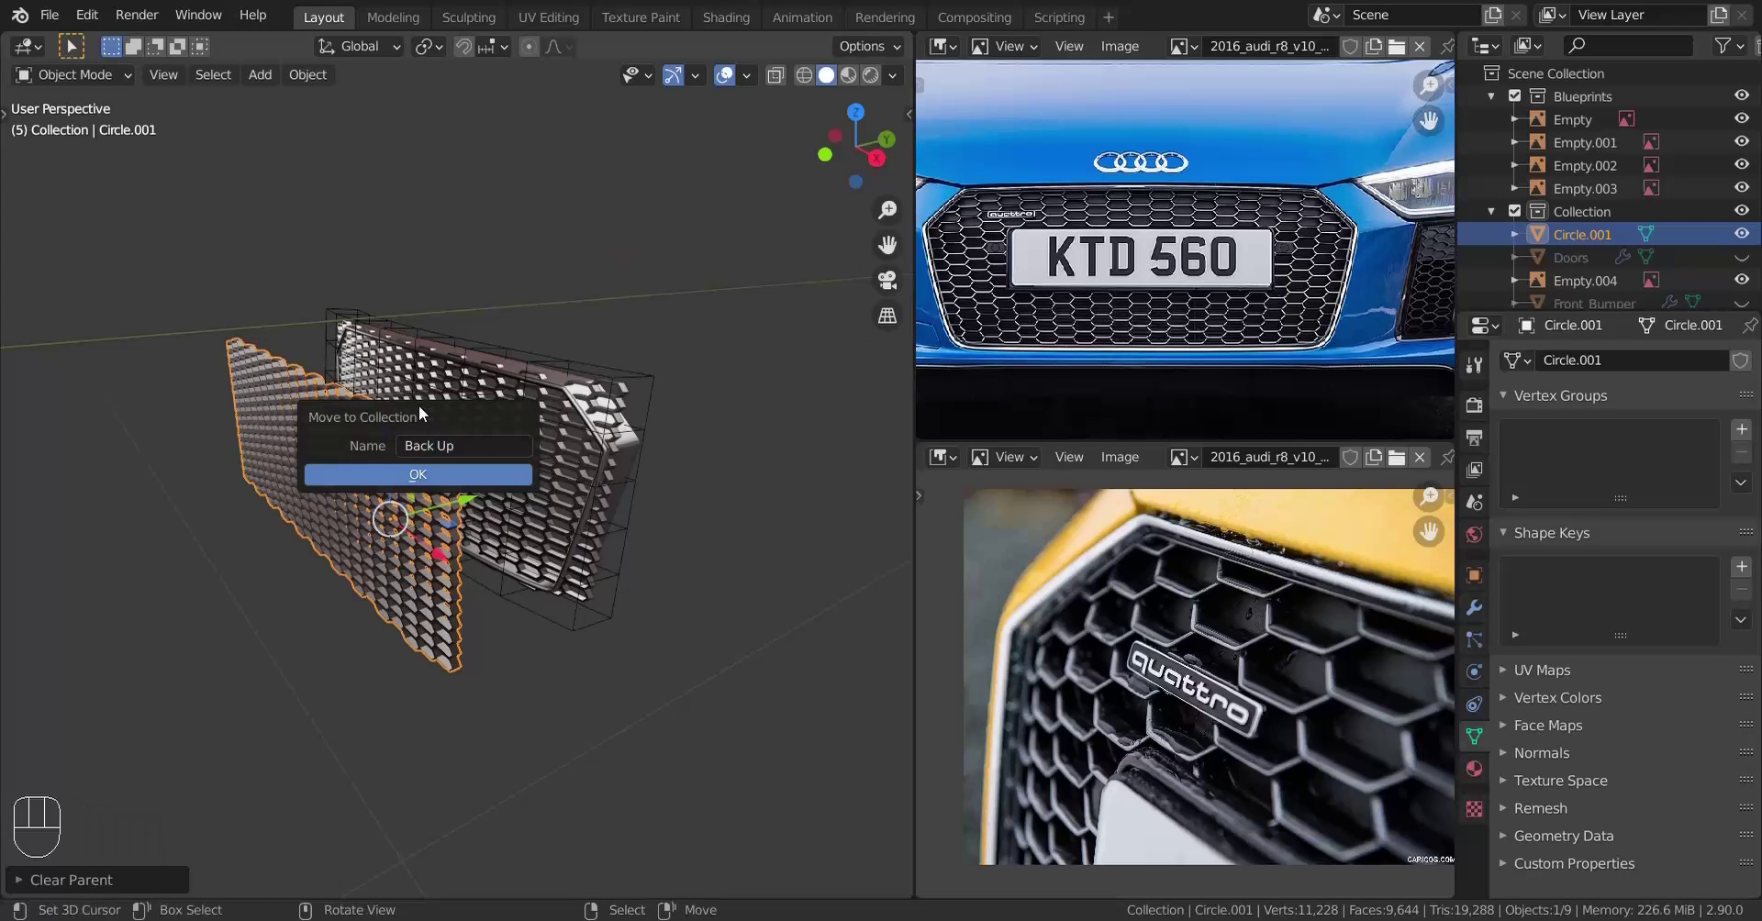
pyautogui.click(415, 473)
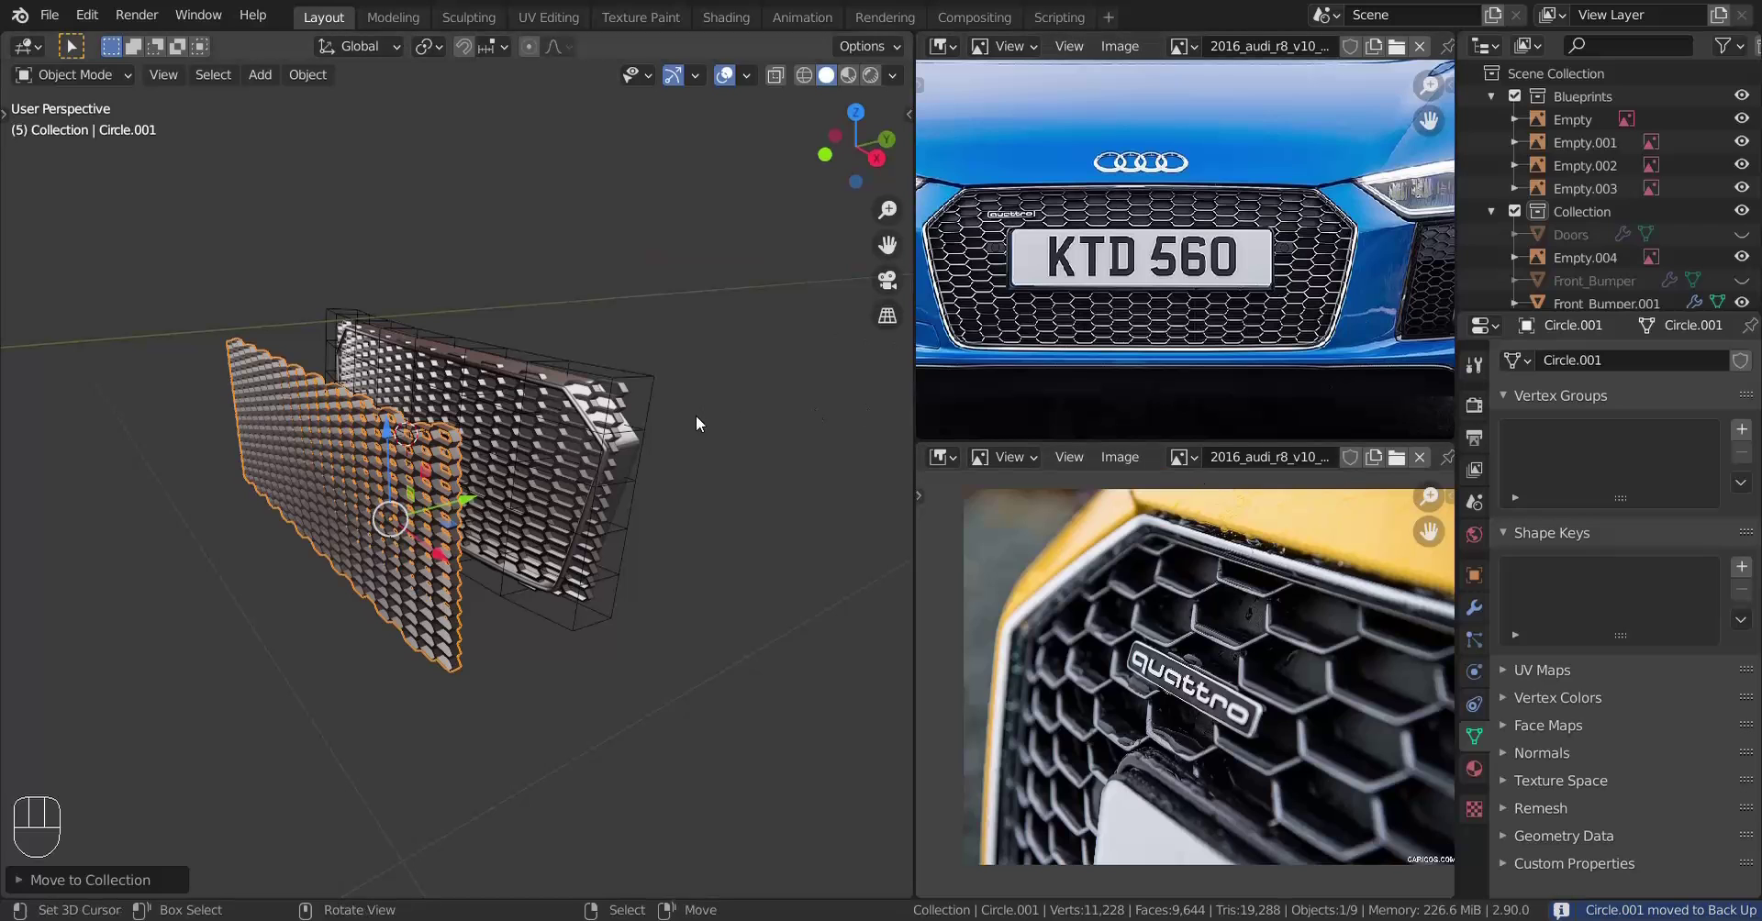
pyautogui.scroll(-7, 1516, 283)
pyautogui.click(1493, 266)
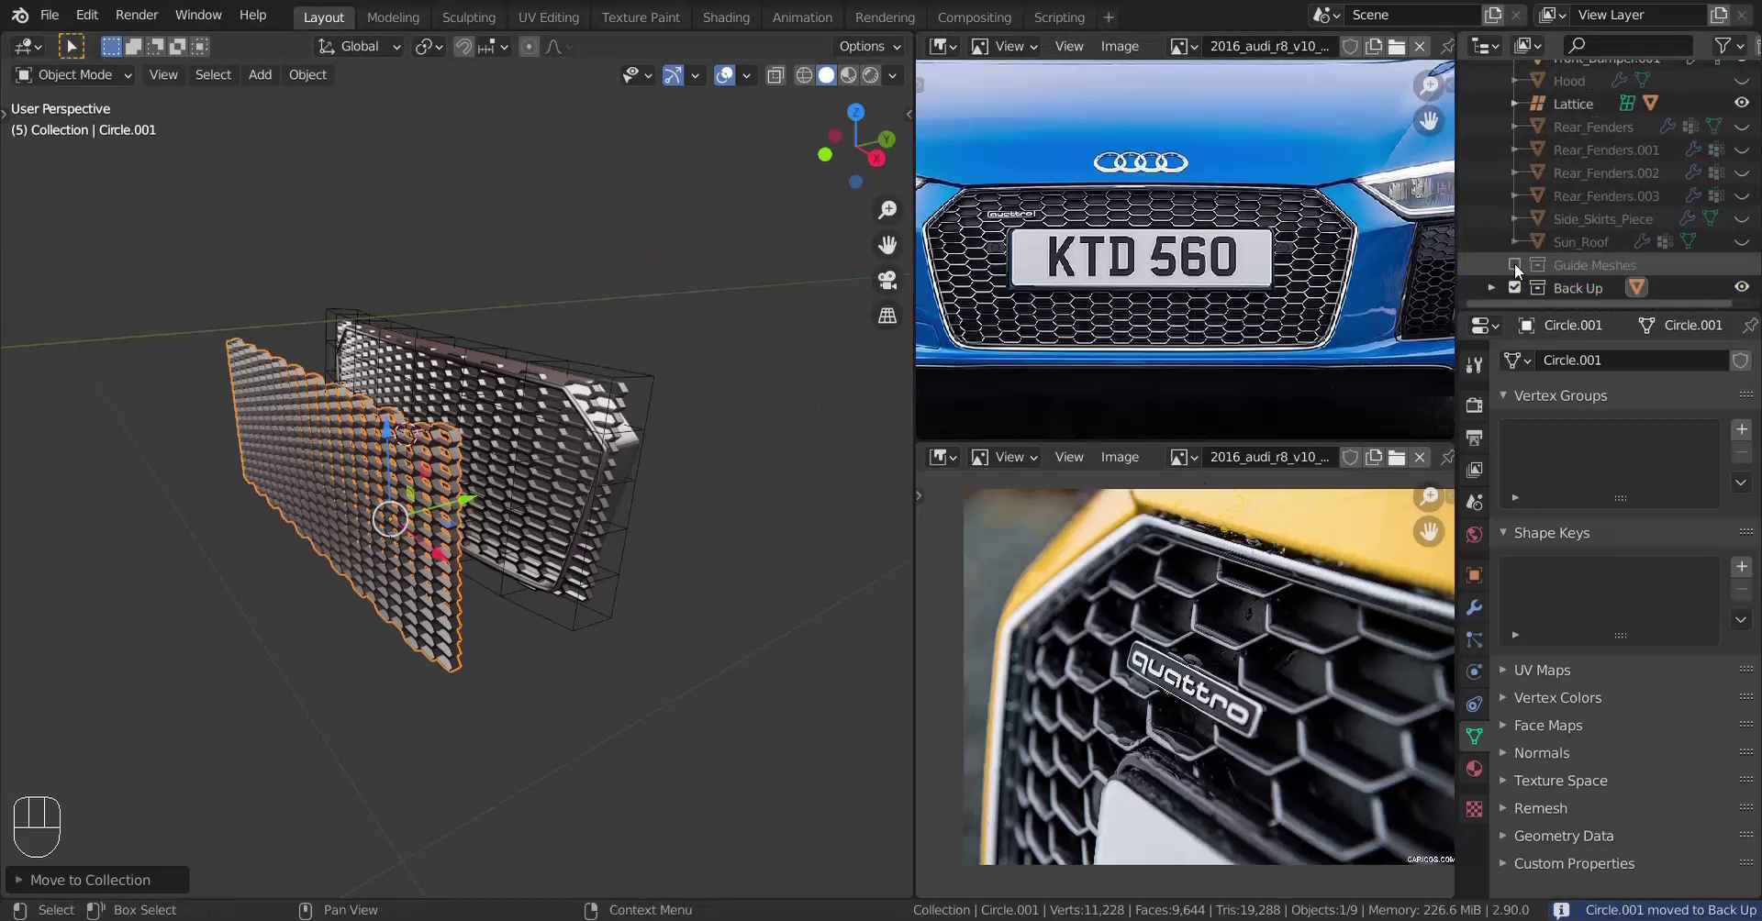
pyautogui.click(1516, 287)
# Select the curved honeycomb grille, compare its edges with the frame in front view and enter Edit Mode on its mesh
pyautogui.scroll(4, 537, 501)
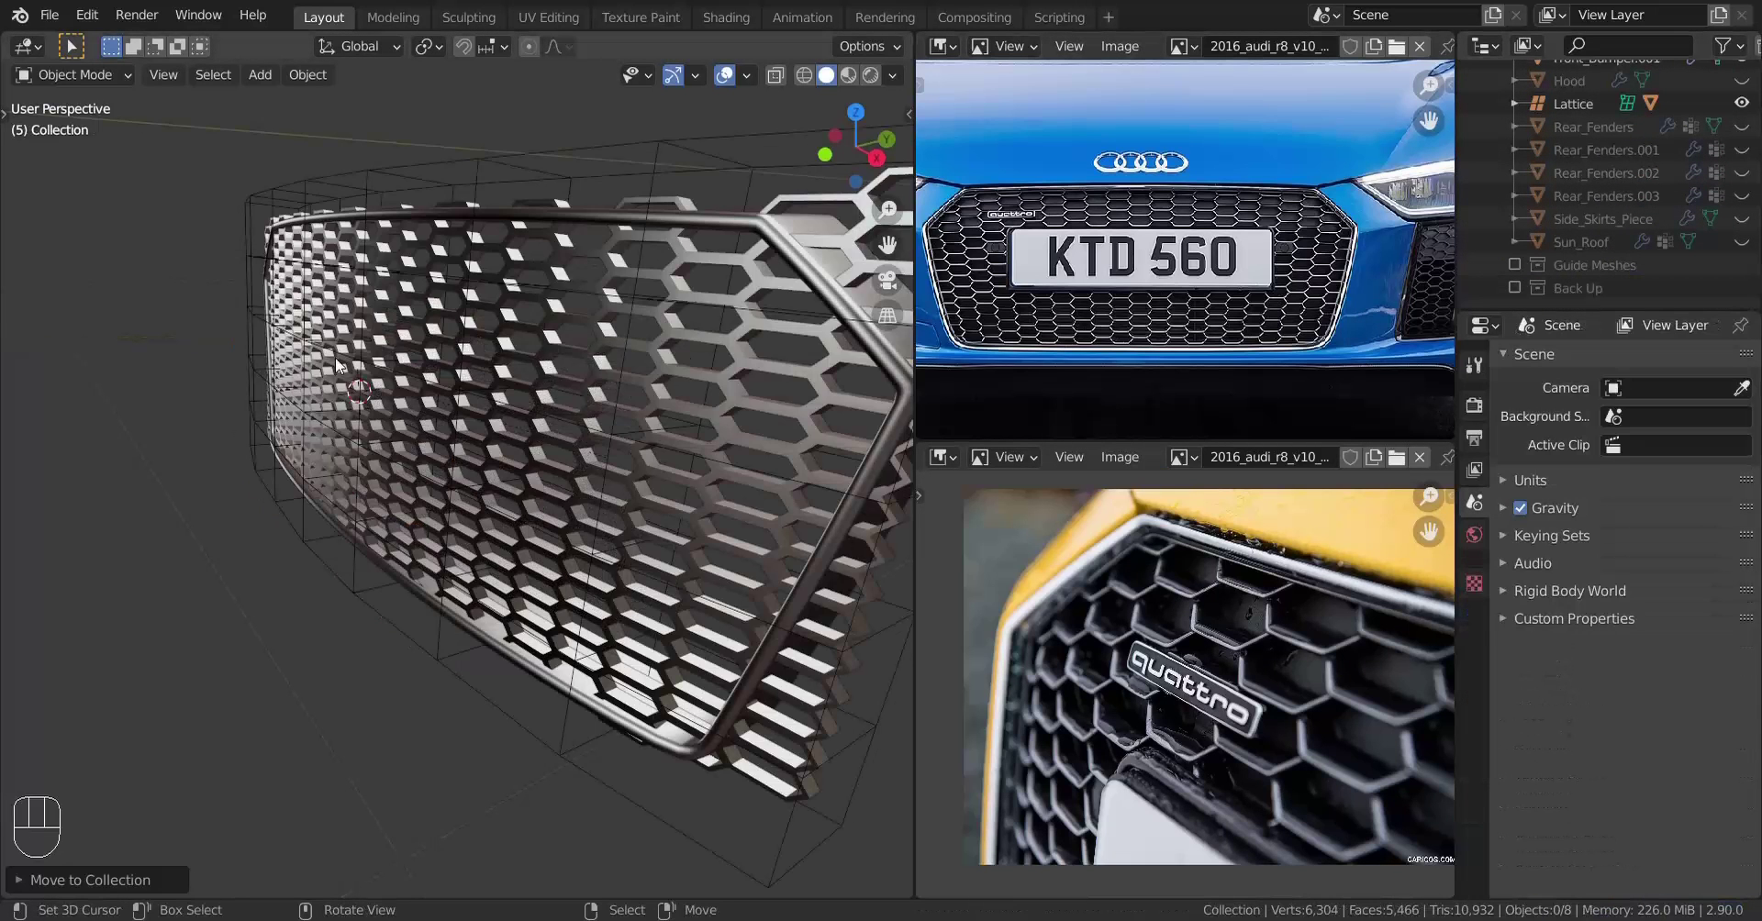
pyautogui.moveTo(537, 507); pyautogui.dragTo(523, 462, button='middle')
pyautogui.click(512, 461)
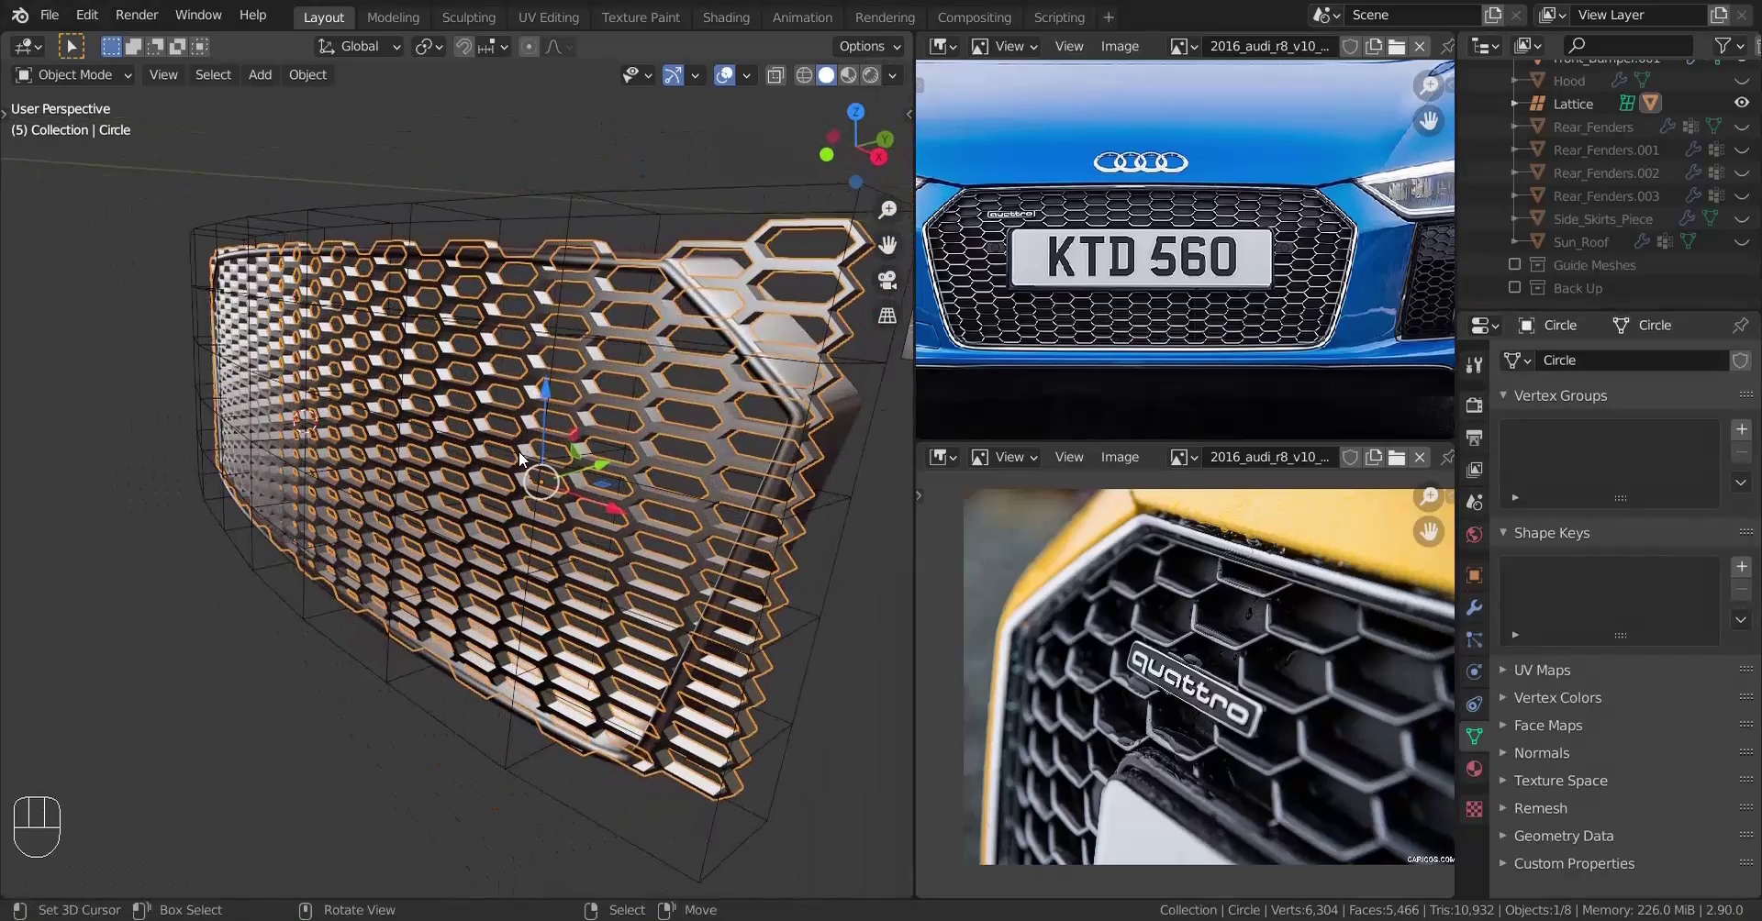
pyautogui.press('KP_1')
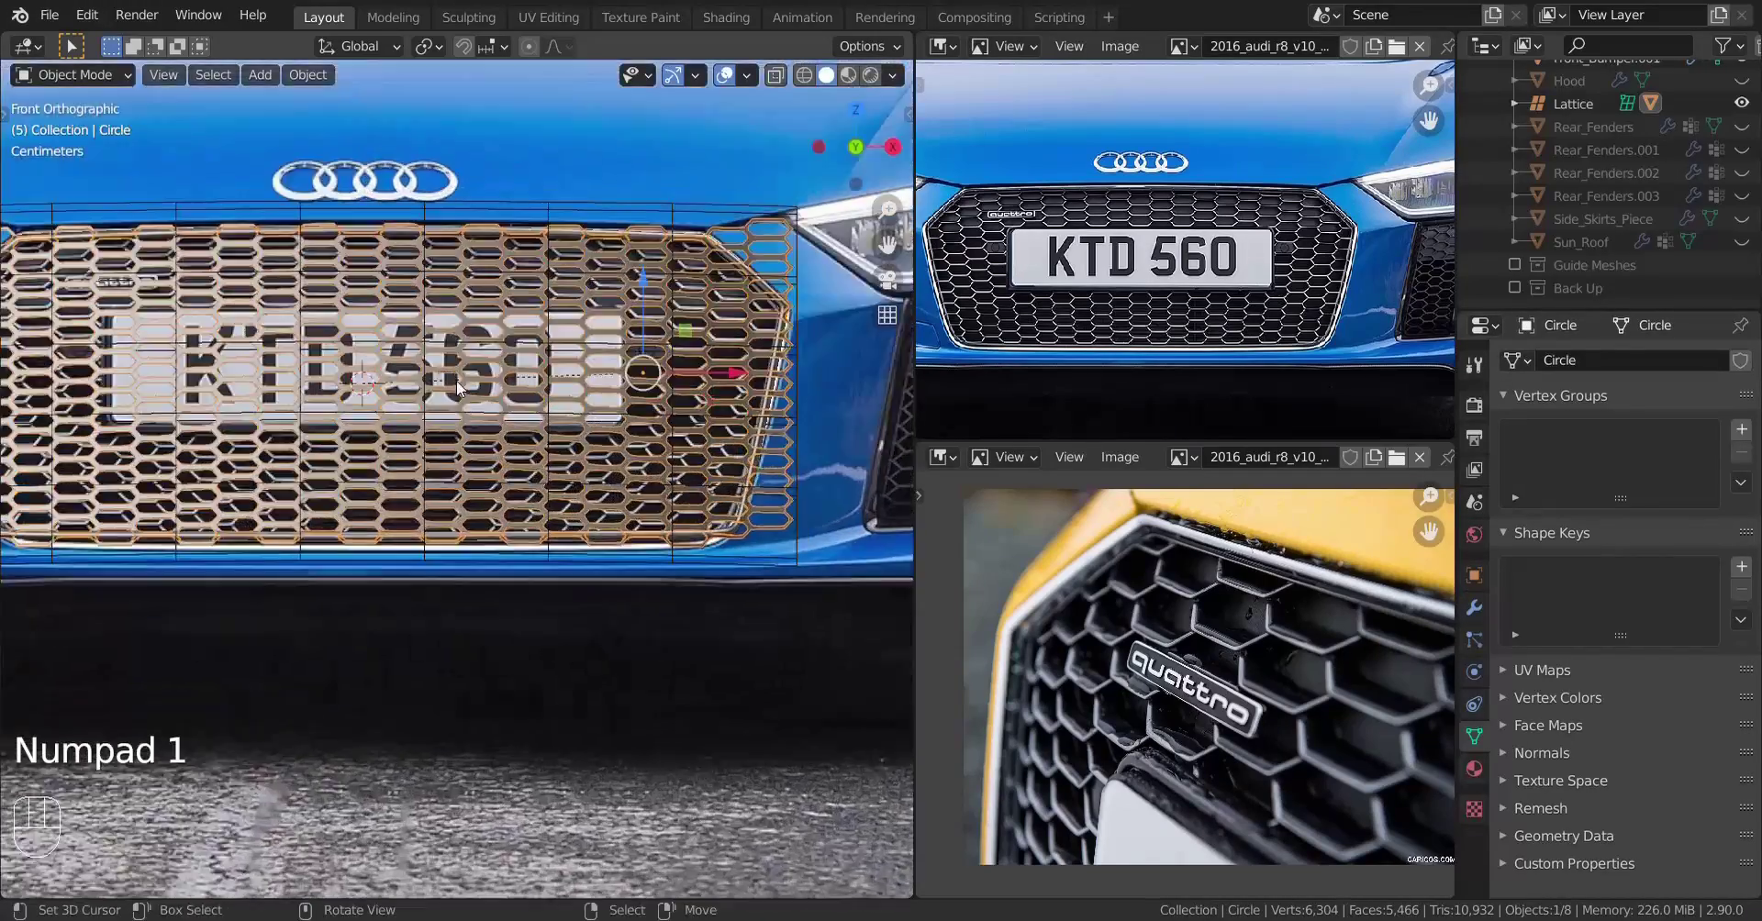
pyautogui.moveTo(651, 356); pyautogui.dragTo(496, 404, button='middle')
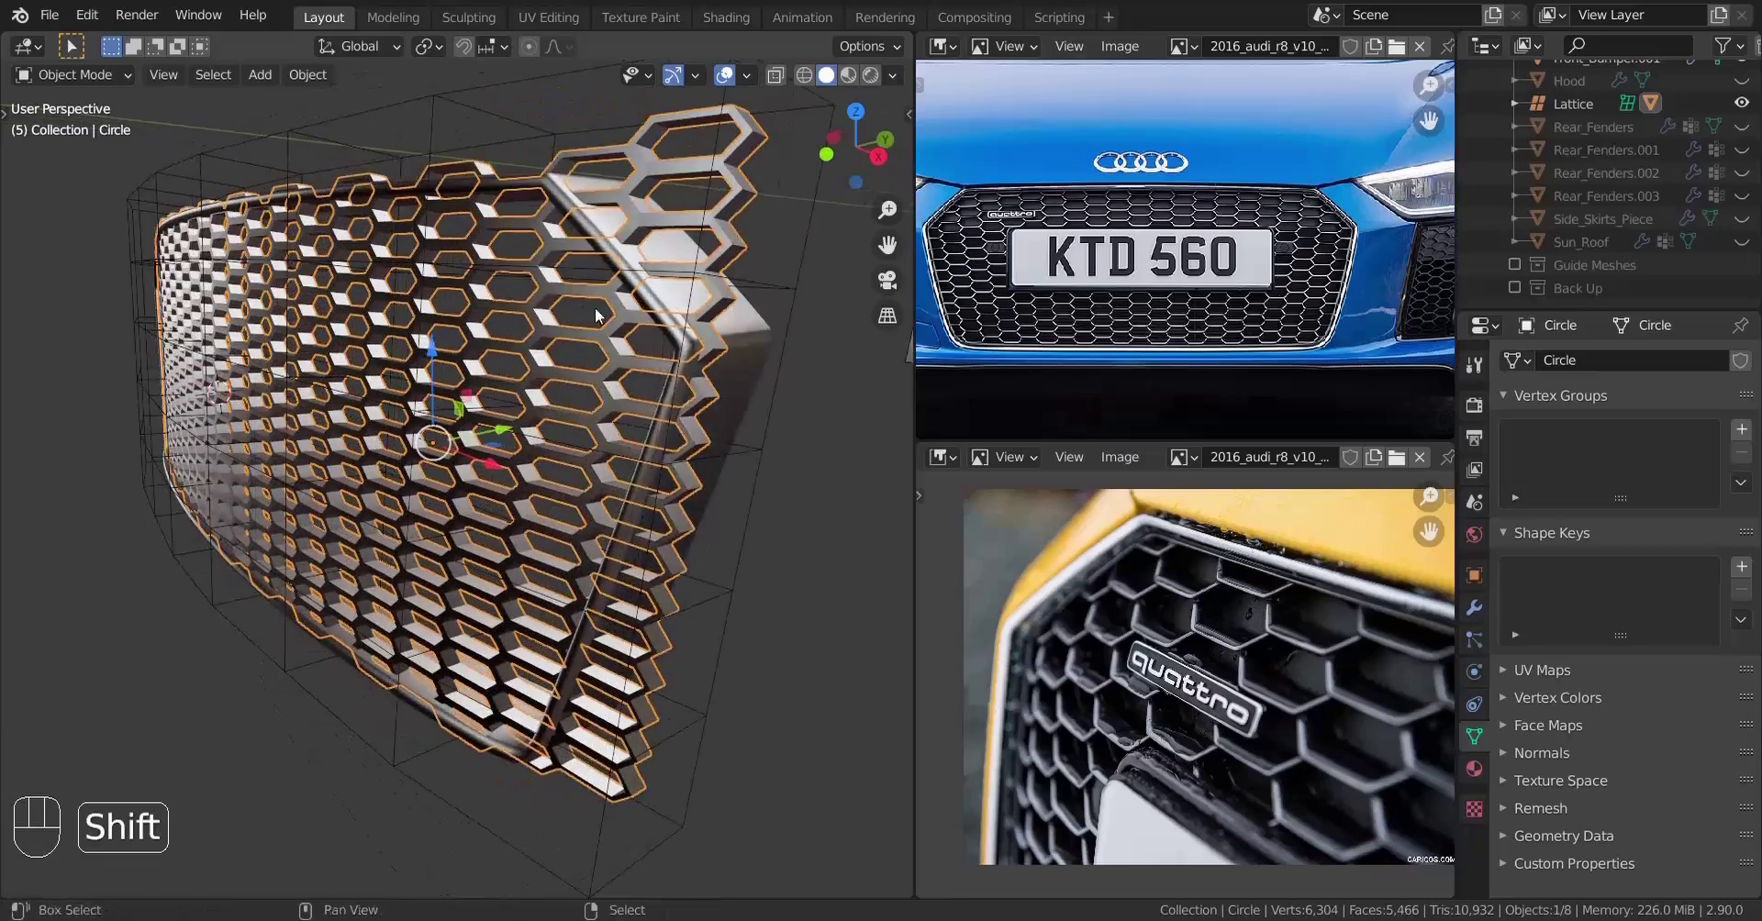
pyautogui.press('Tab')
pyautogui.keyDown('shift'); pyautogui.moveTo(551, 312); pyautogui.dragTo(829, 336, button='middle'); pyautogui.keyUp('shift')
pyautogui.press('Tab')
pyautogui.press('Tab')
pyautogui.press('KP_1')
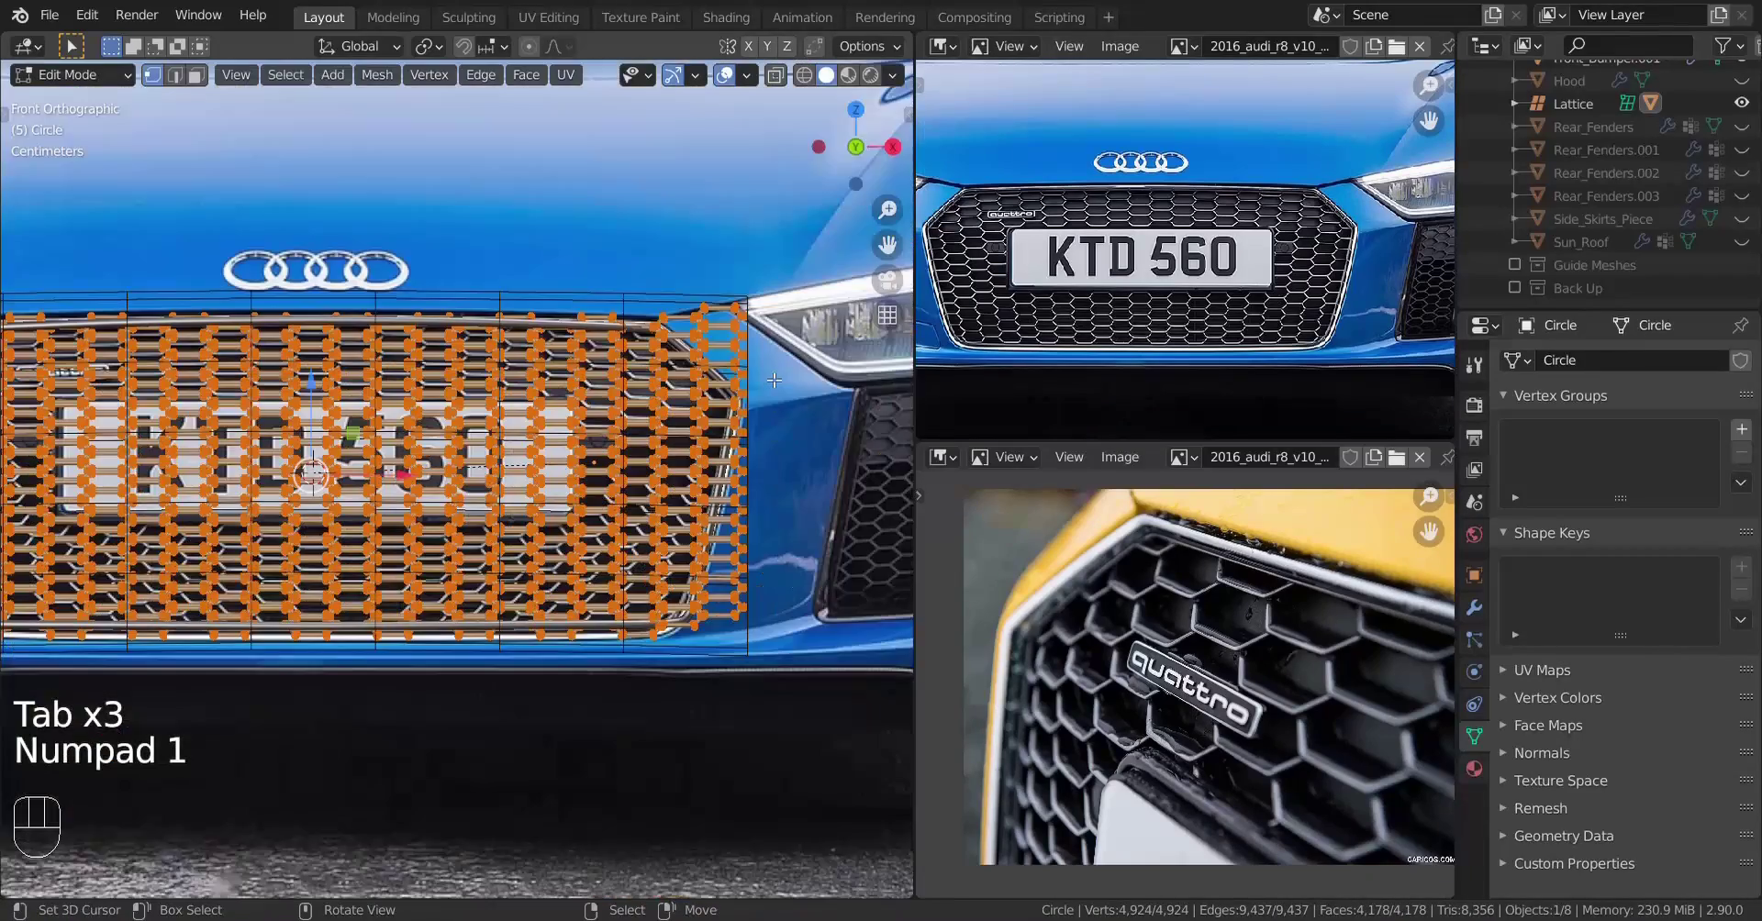
pyautogui.moveTo(638, 459); pyautogui.dragTo(461, 544, button='middle')
pyautogui.press('KP_1')
pyautogui.scroll(3, 461, 544)
pyautogui.press('Tab')
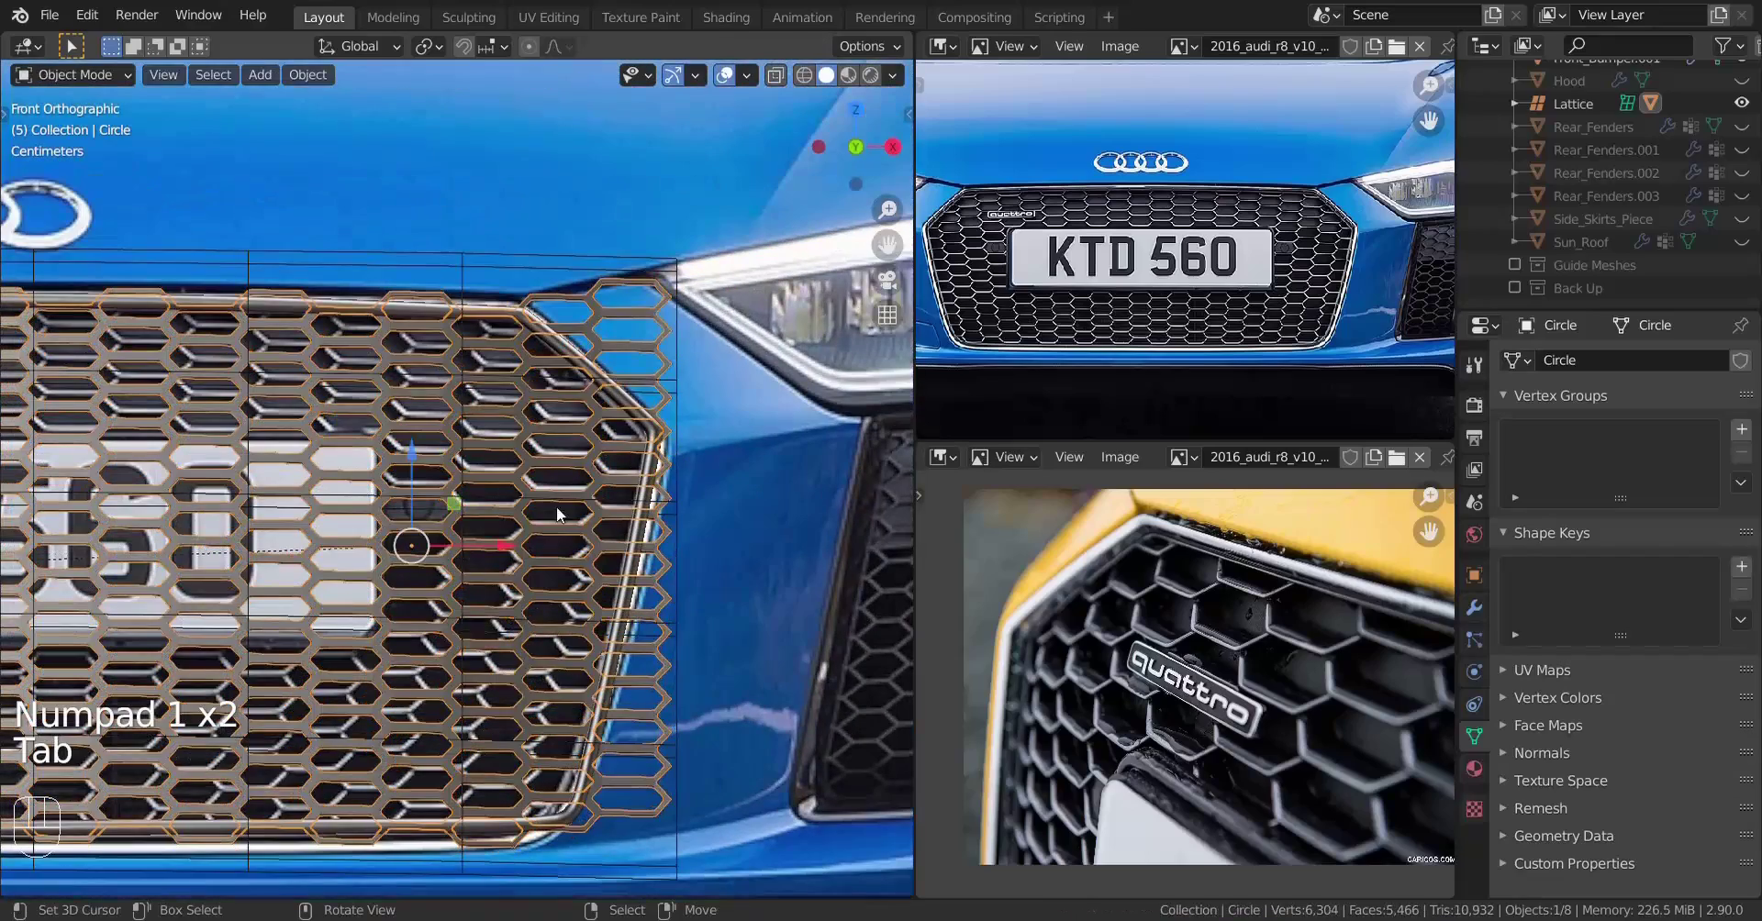
pyautogui.press('Tab')
# Clear the grille's vertex selection and switch to wireframe display at the frame's upper-right corner
pyautogui.keyDown('shift'); pyautogui.moveTo(556, 507); pyautogui.dragTo(436, 527, button='middle'); pyautogui.keyUp('shift')
pyautogui.scroll(1, 436, 526)
pyautogui.scroll(1, 435, 526)
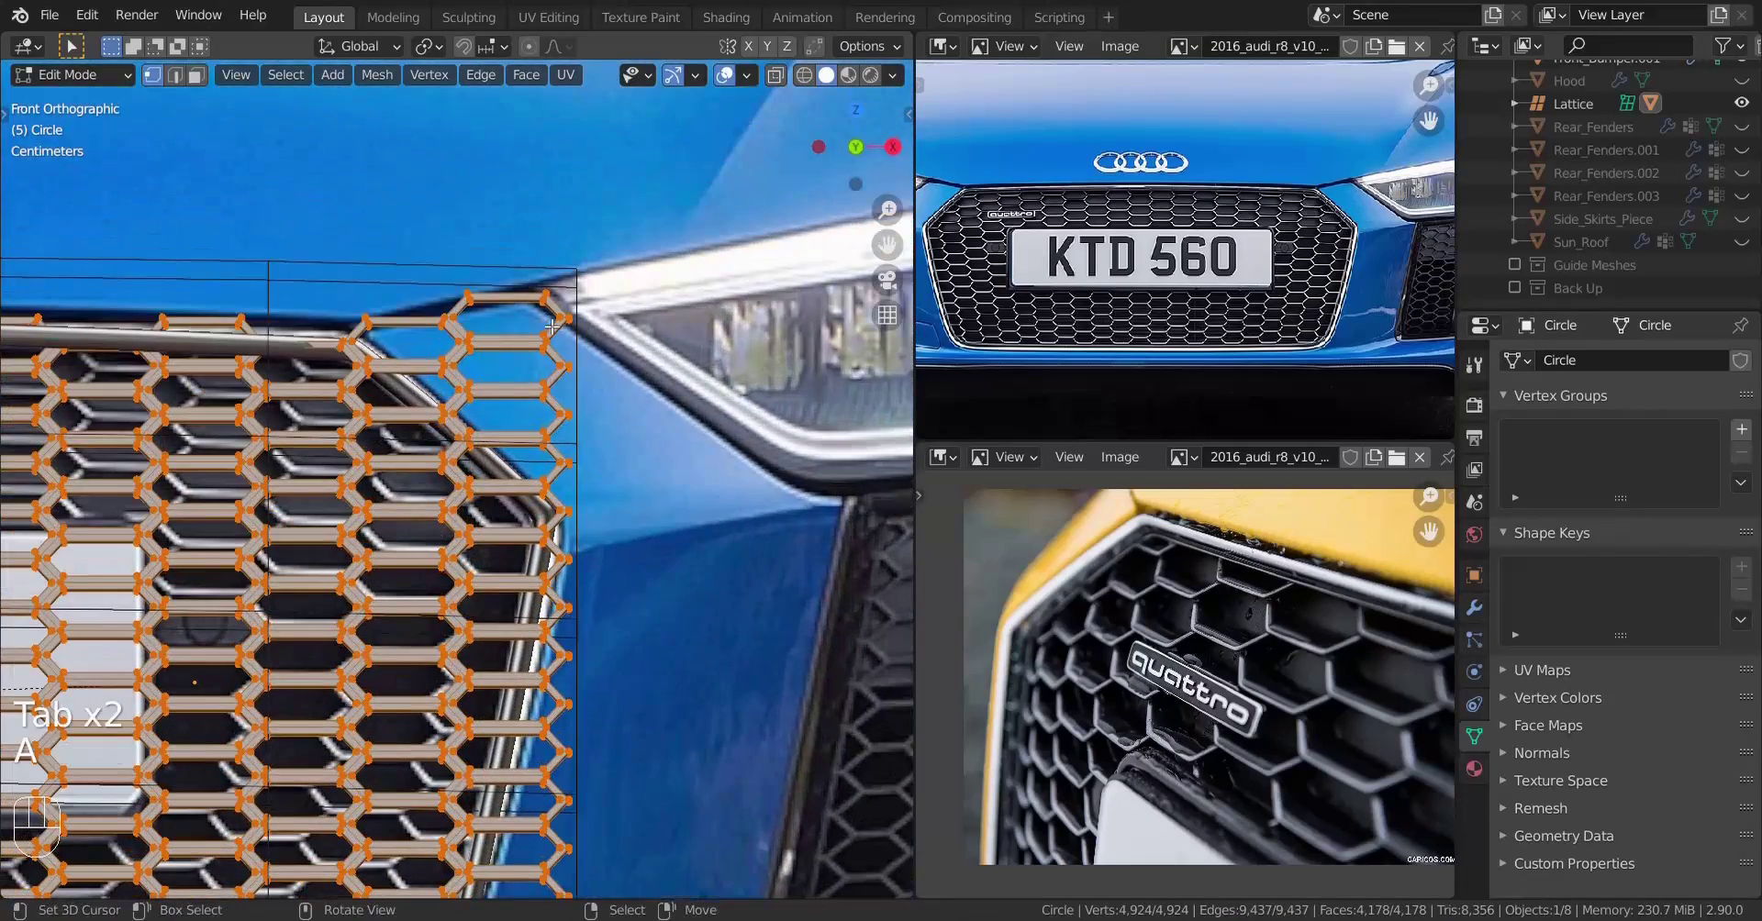
pyautogui.press('a')
pyautogui.press('a')
pyautogui.press('z')
pyautogui.press('c')
pyautogui.click(459, 335)
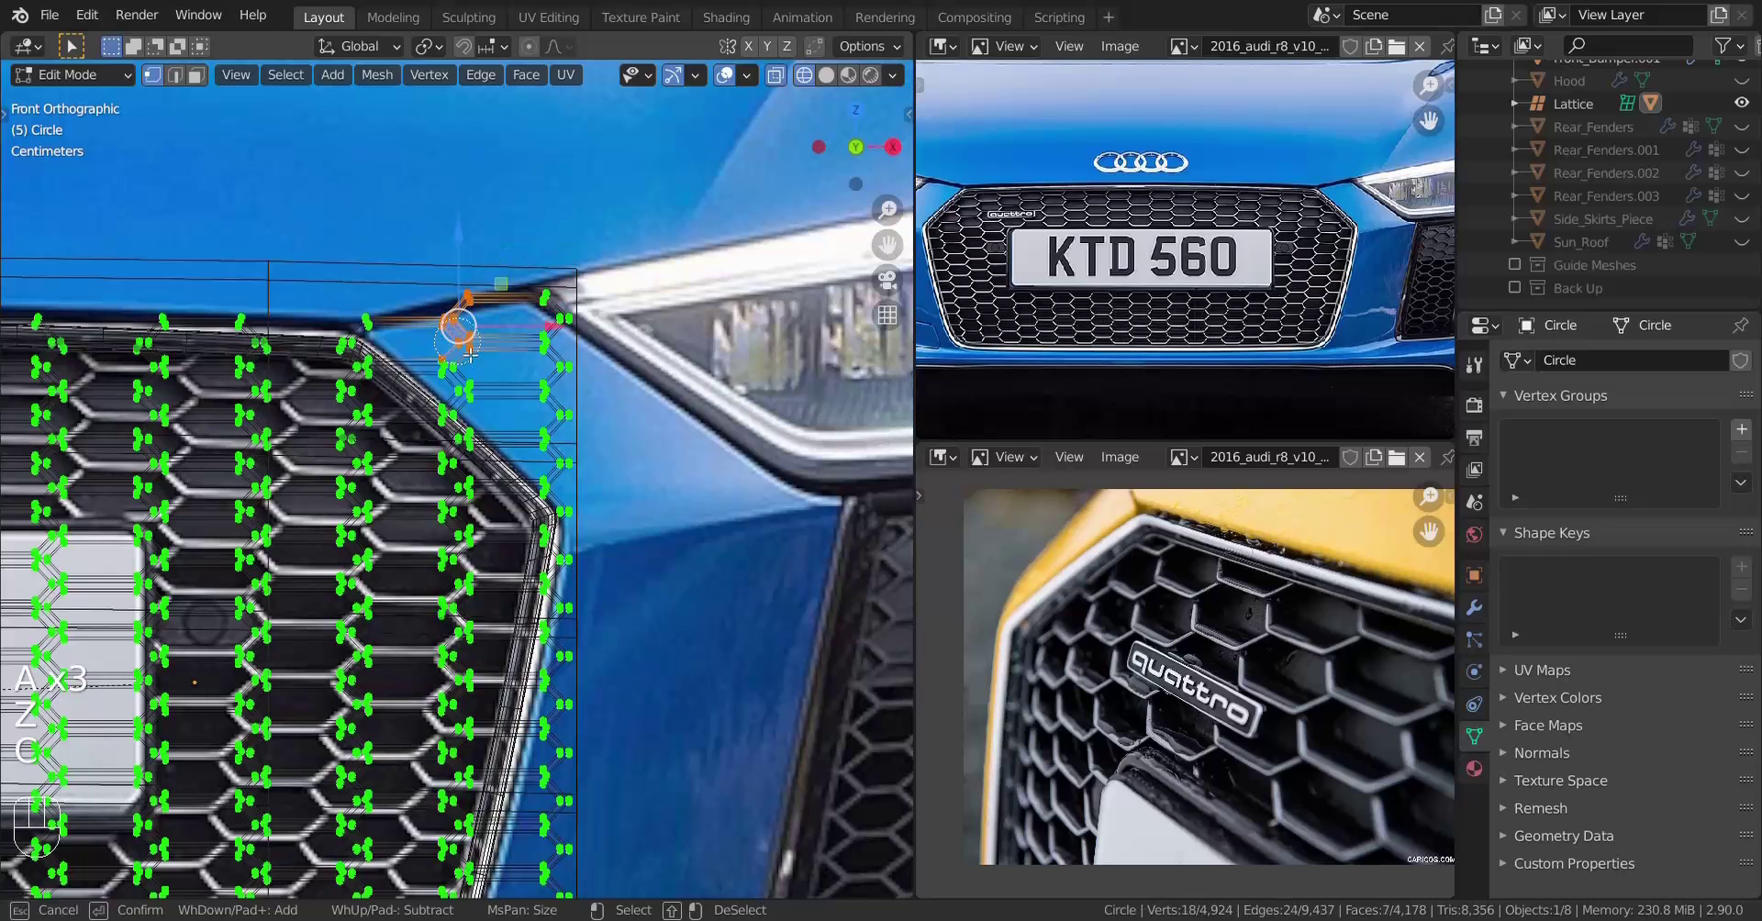
pyautogui.moveTo(469, 349); pyautogui.dragTo(475, 343)
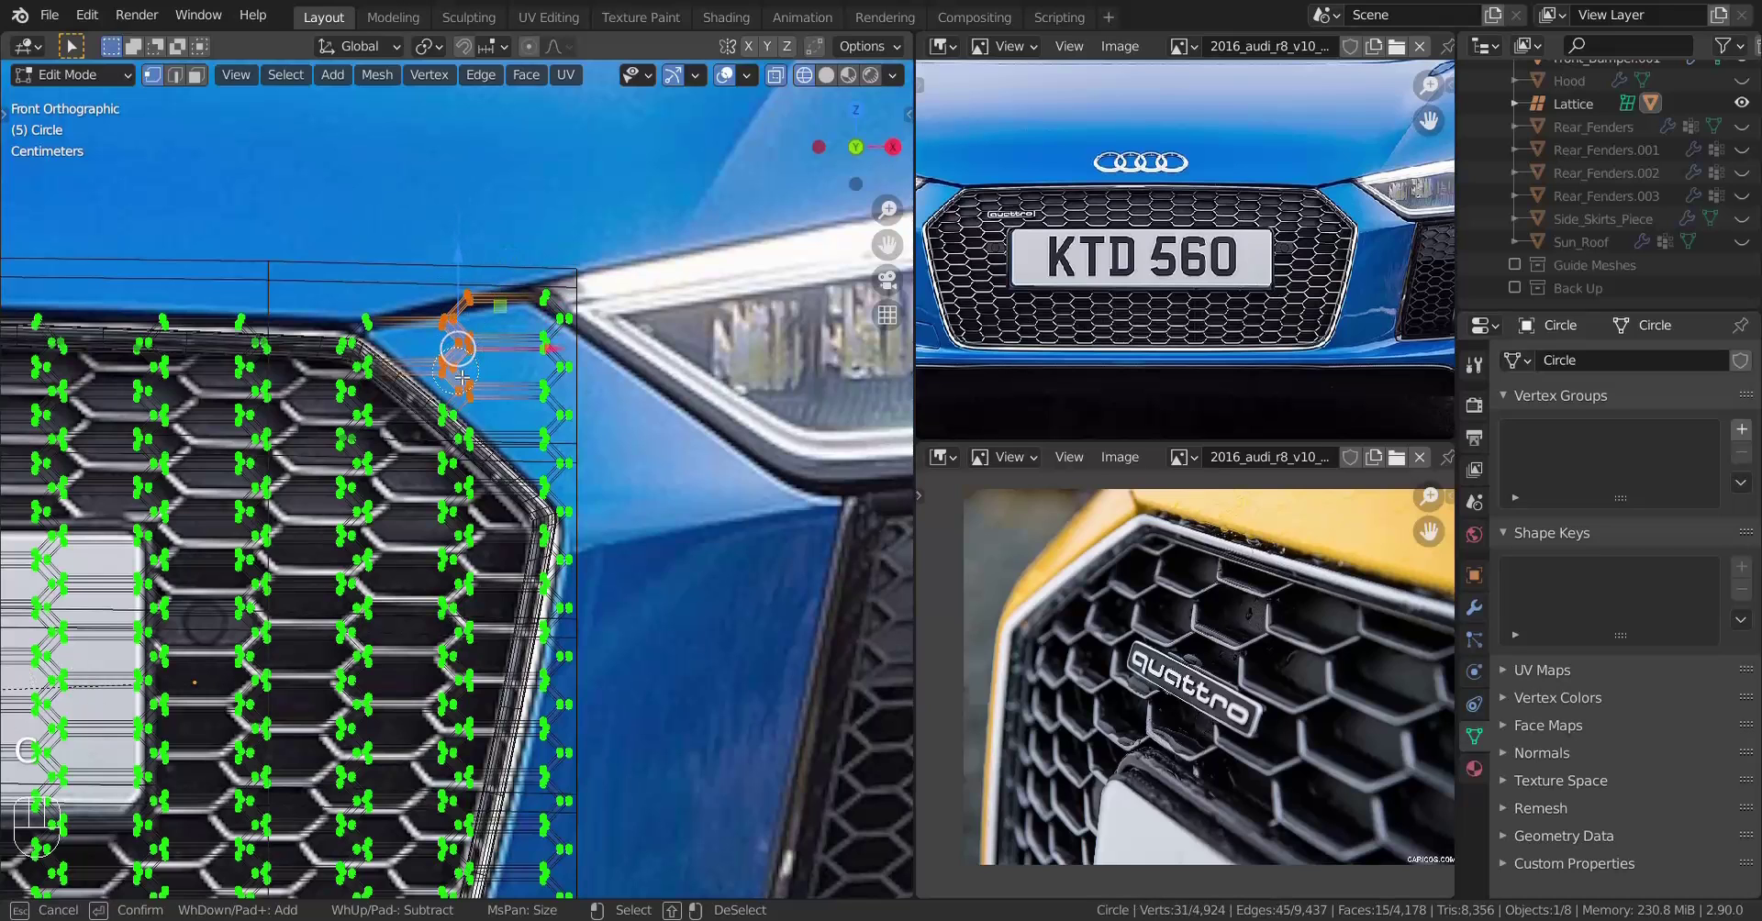
pyautogui.press('Escape')
pyautogui.press('a')
pyautogui.press('a')
pyautogui.press('a')
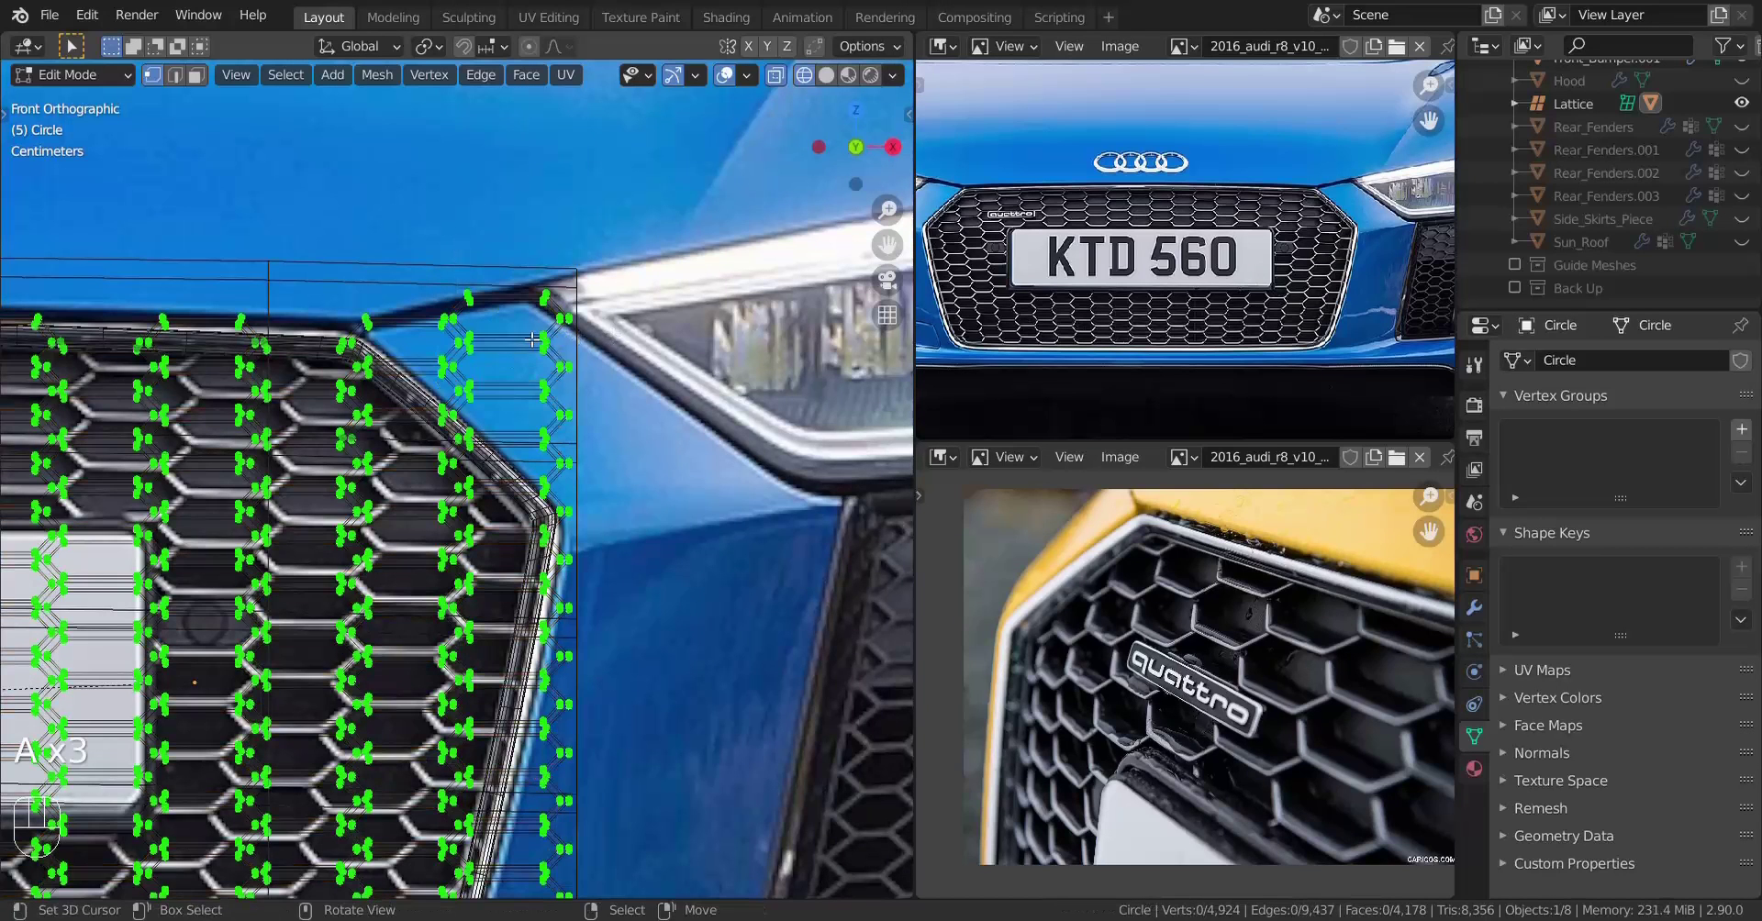
# Circle-select the honeycomb vertices outside the frame's upper-right corner, delete them, and check the result in solid display
pyautogui.press('c')
pyautogui.moveTo(495, 352); pyautogui.dragTo(544, 336)
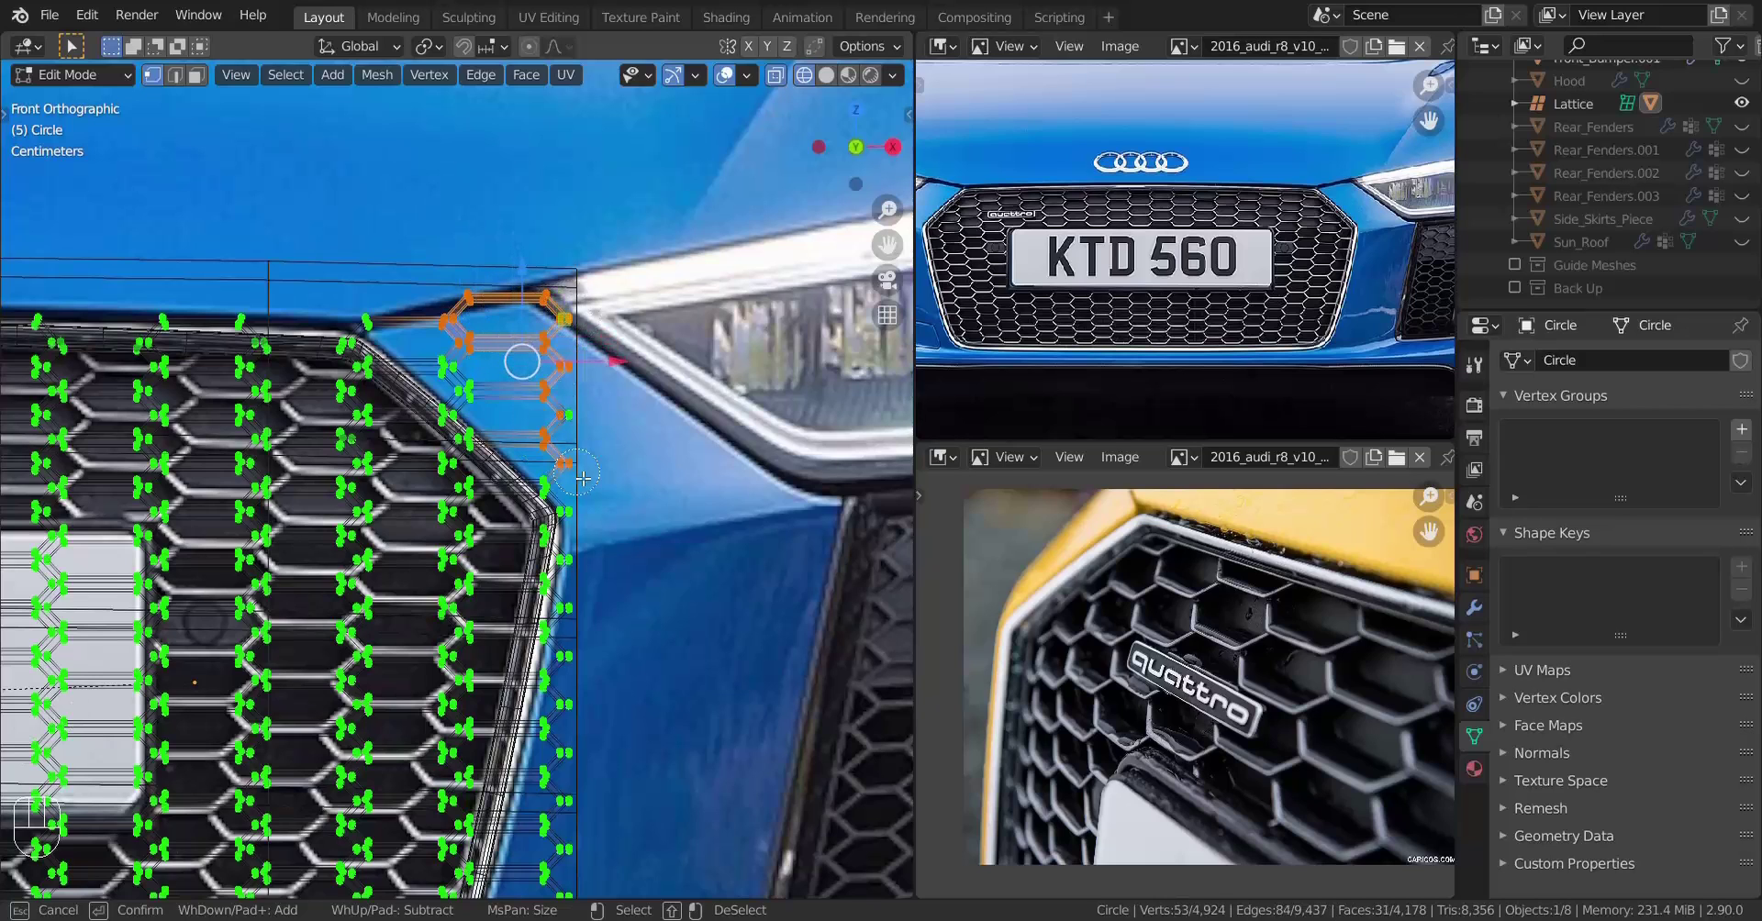
pyautogui.rightClick(747, 380)
pyautogui.press('x')
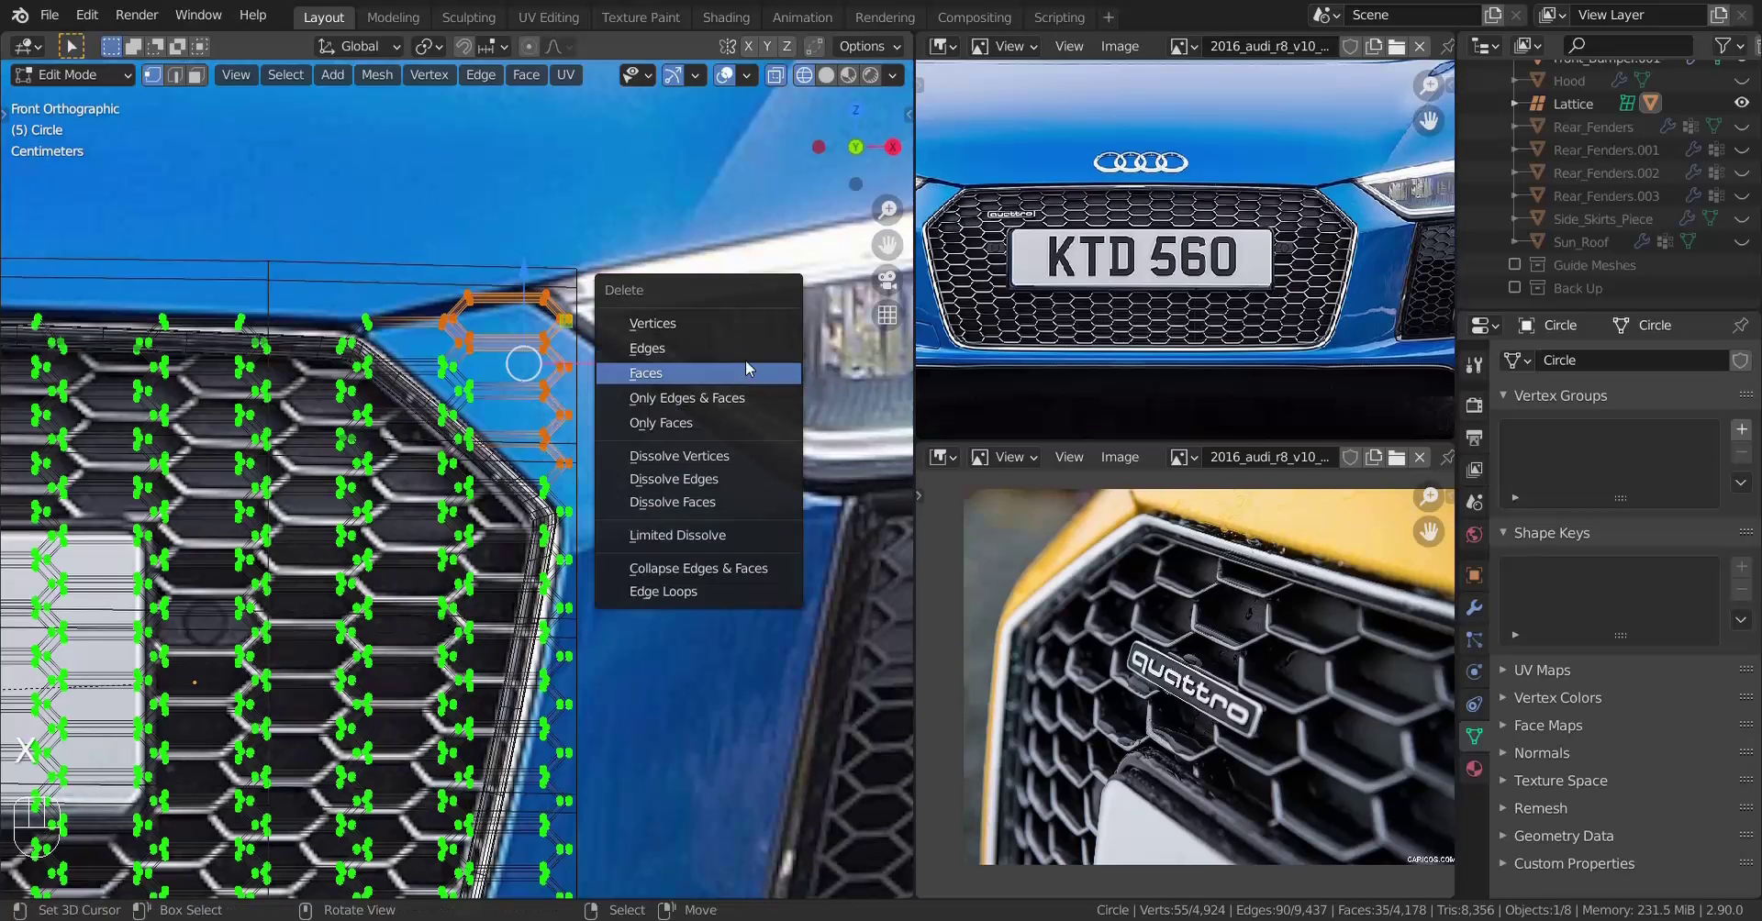
pyautogui.click(735, 324)
pyautogui.press('z')
pyautogui.click(630, 541)
pyautogui.press('Tab')
pyautogui.scroll(-1, 542, 594)
pyautogui.keyDown('shift'); pyautogui.moveTo(542, 592); pyautogui.dragTo(588, 550, button='middle'); pyautogui.keyUp('shift')
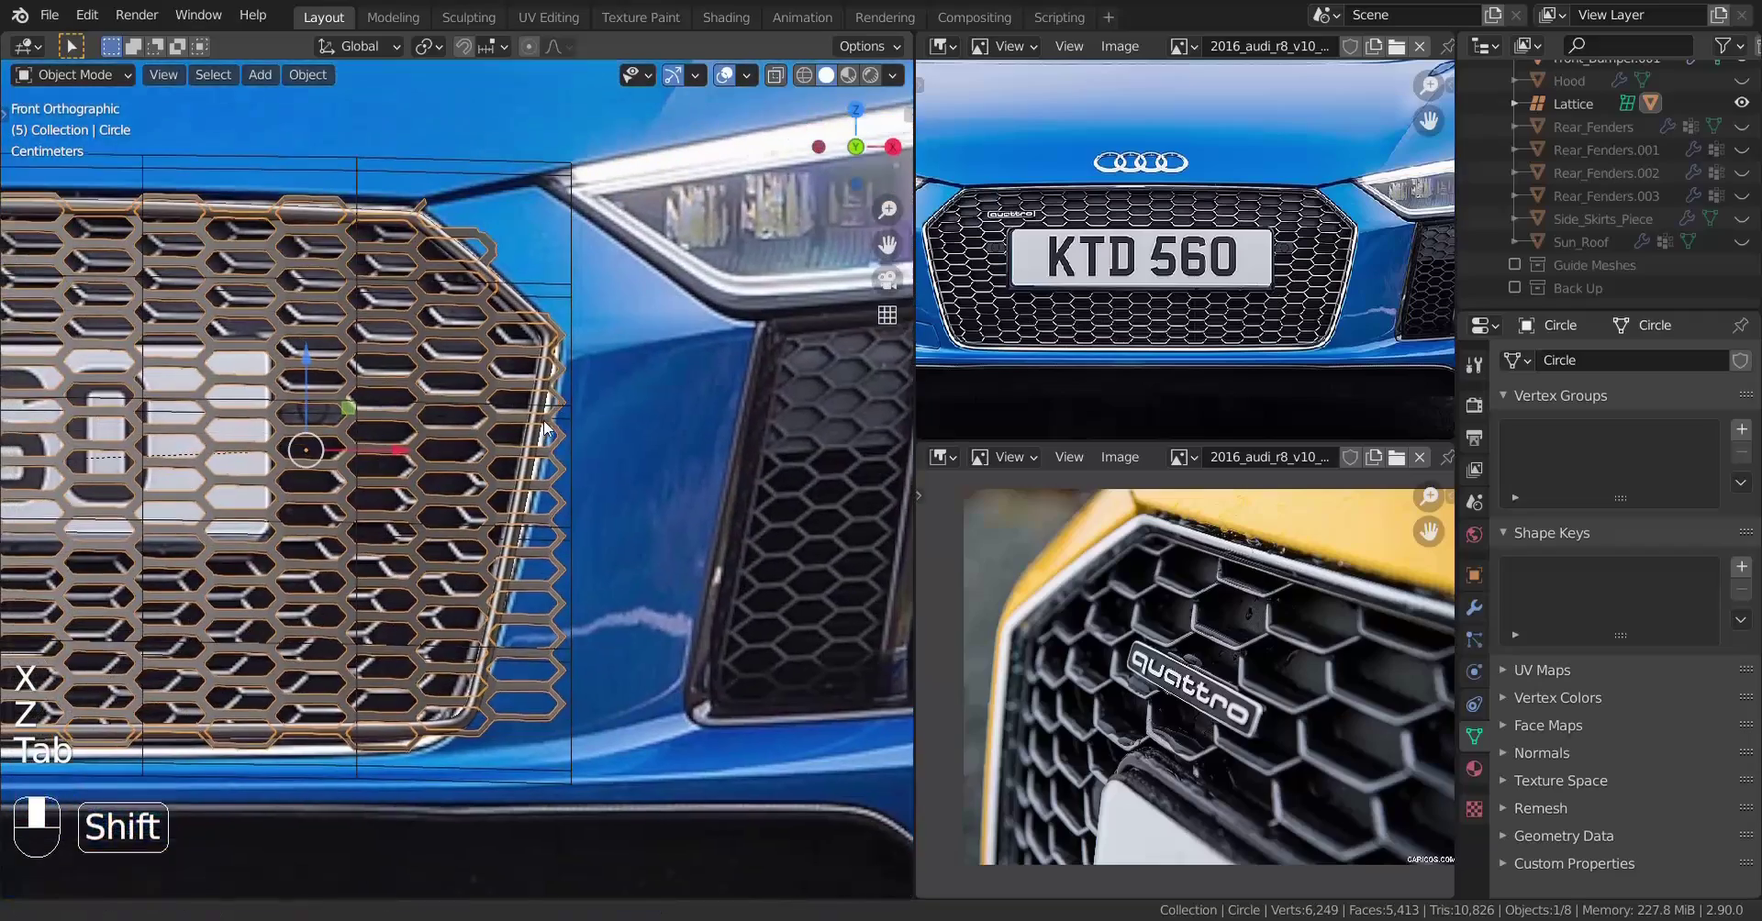
pyautogui.press('Tab')
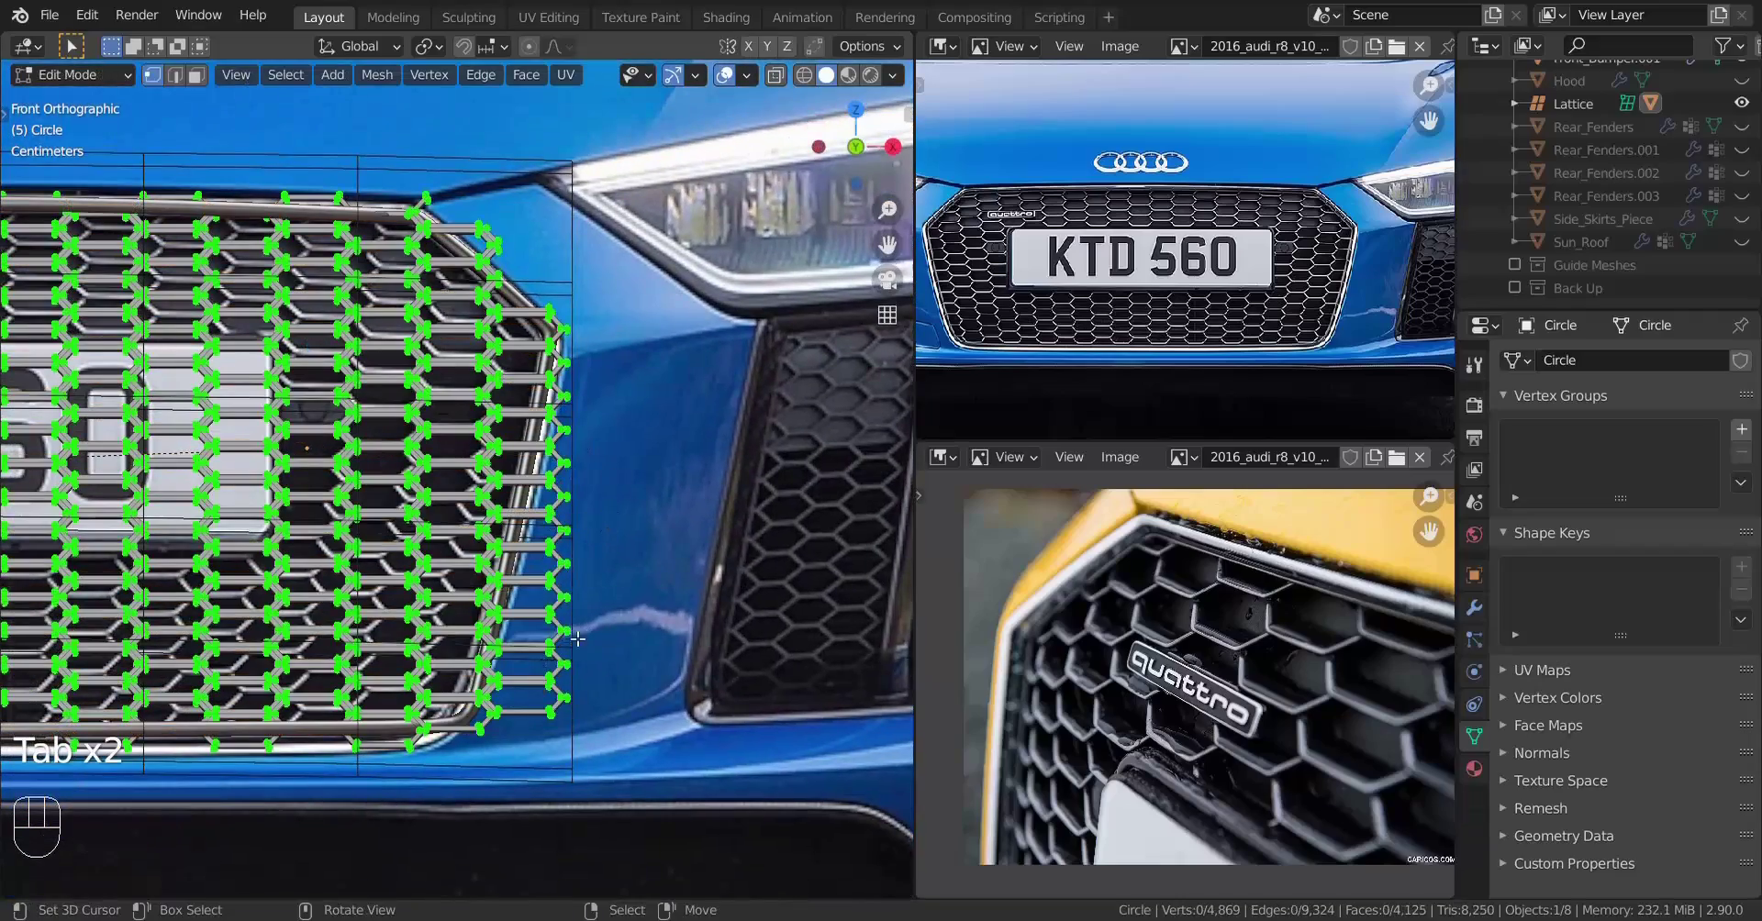
# Delete the outlying honeycomb vertices beyond the frame's upper-left corner using wireframe display, then restore solid display and leave Edit Mode
pyautogui.scroll(-3, 551, 631)
pyautogui.keyDown('shift'); pyautogui.moveTo(541, 620); pyautogui.dragTo(700, 609, button='middle'); pyautogui.keyUp('shift')
pyautogui.keyDown('shift'); pyautogui.moveTo(132, 583); pyautogui.dragTo(618, 550, button='middle'); pyautogui.keyUp('shift')
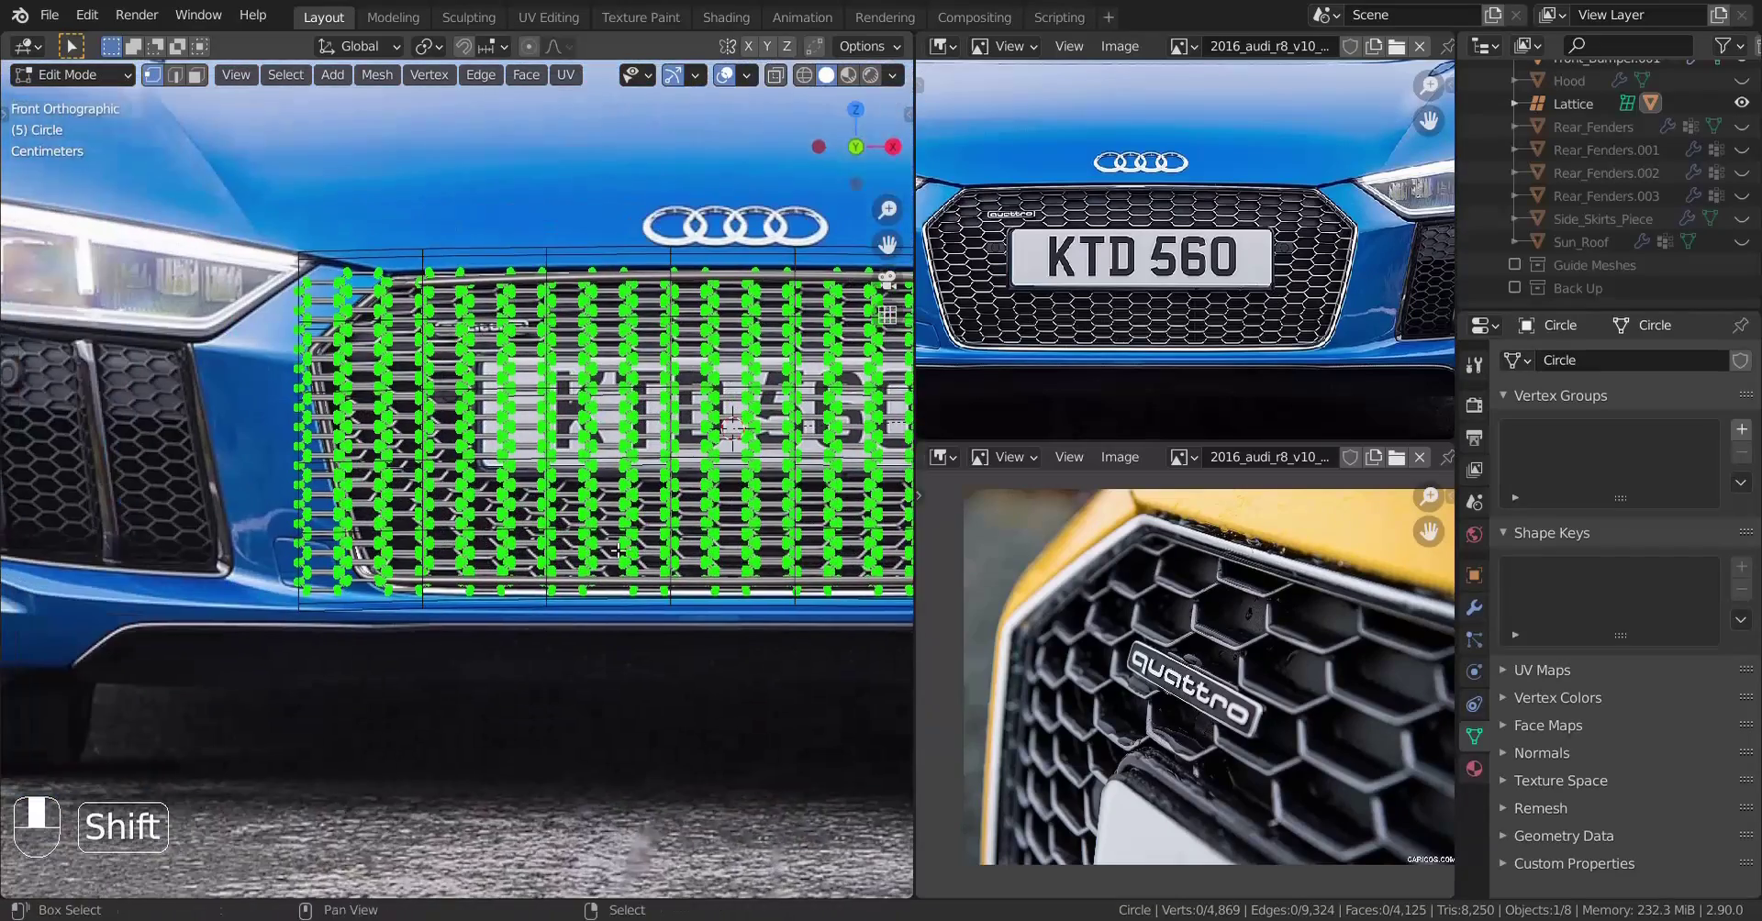
pyautogui.scroll(2, 618, 551)
pyautogui.moveTo(333, 446)
pyautogui.keyDown('shift'); pyautogui.mouseDown(button='middle')
pyautogui.moveTo(436, 431)
pyautogui.moveTo(439, 594)
pyautogui.mouseUp(button='middle'); pyautogui.keyUp('shift')
pyautogui.scroll(1, 436, 431)
pyautogui.press('c')
pyautogui.rightClick(330, 257)
pyautogui.press('z')
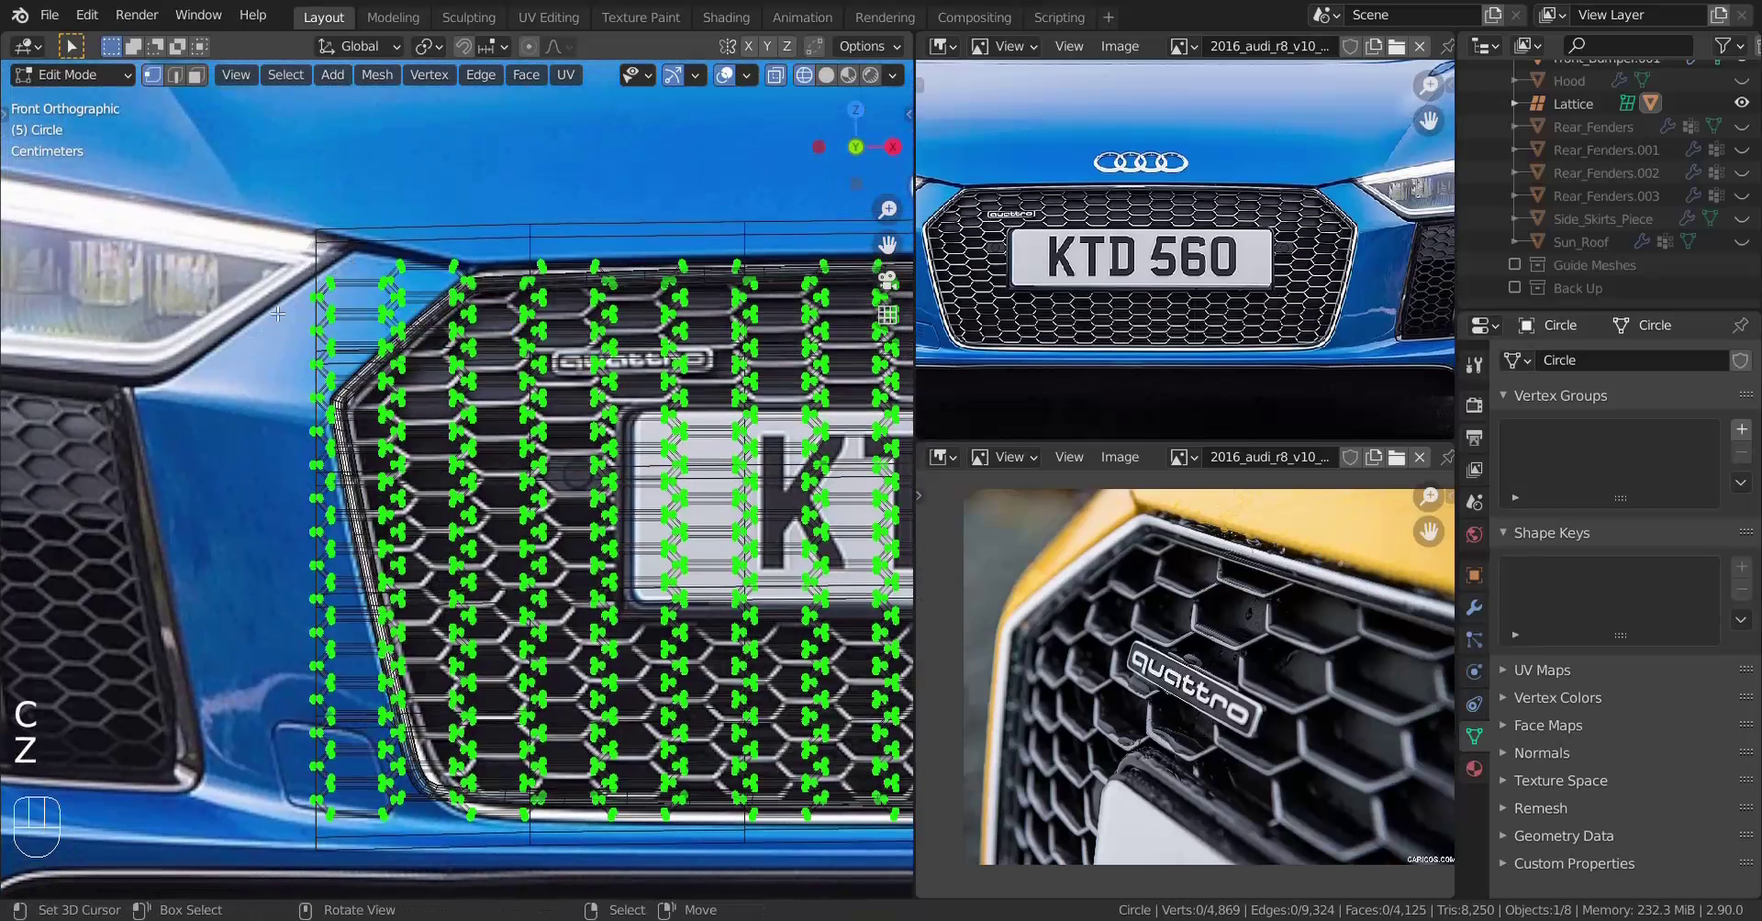
pyautogui.press('c')
pyautogui.moveTo(332, 283); pyautogui.dragTo(324, 332)
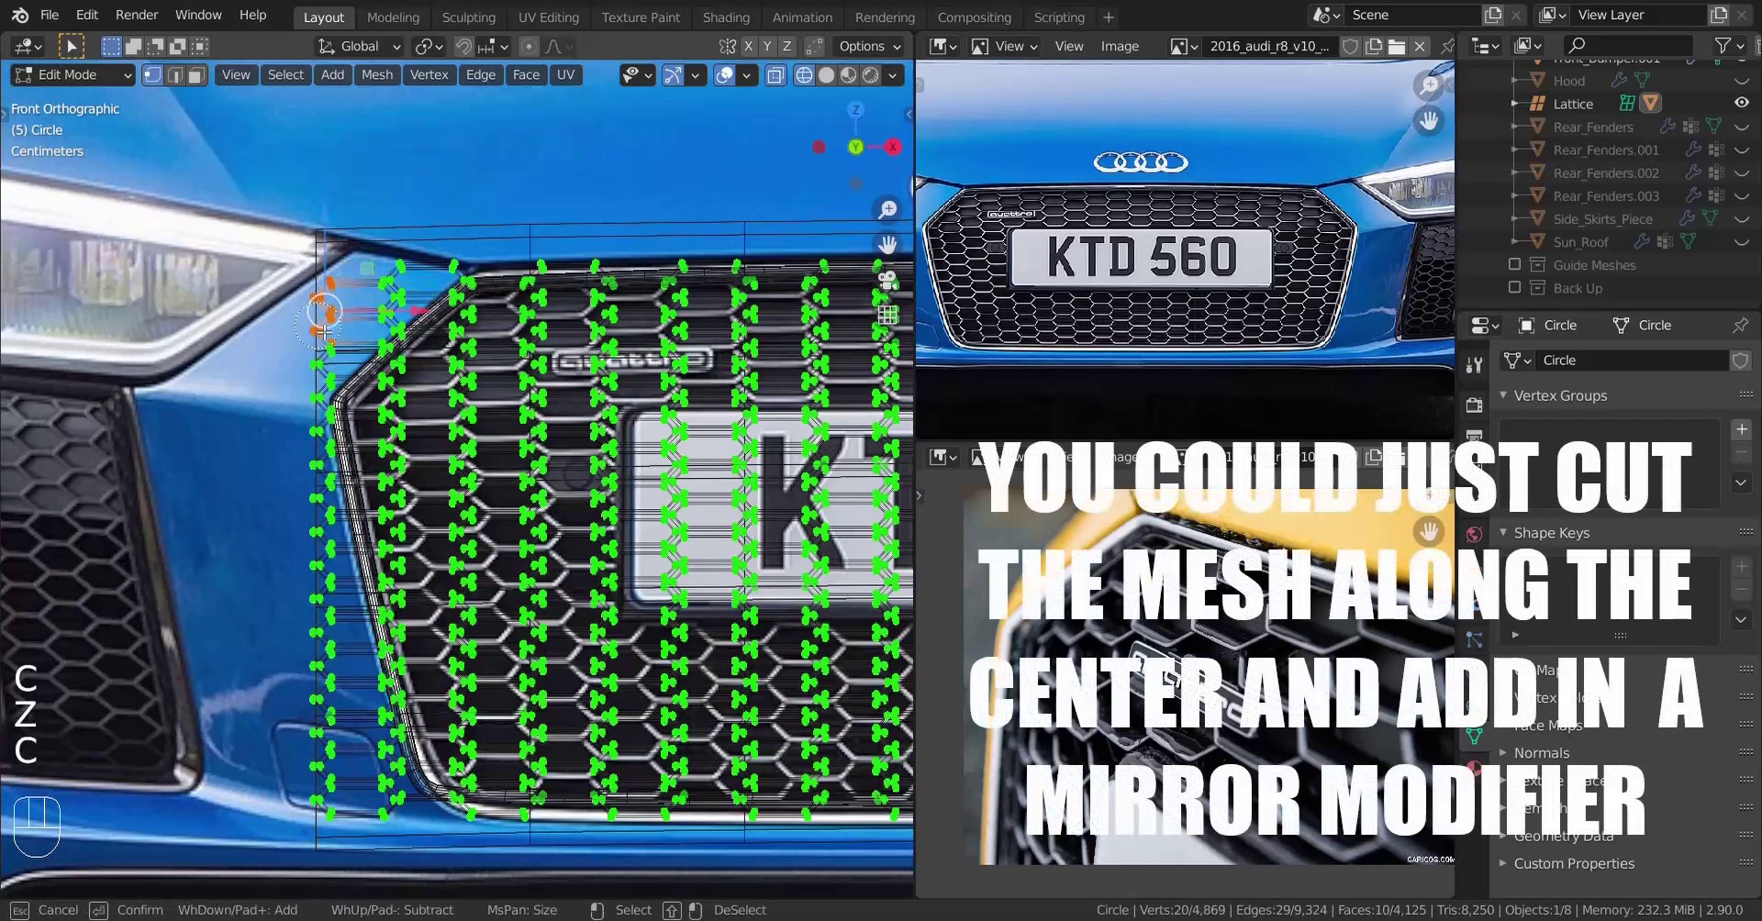
pyautogui.press('x')
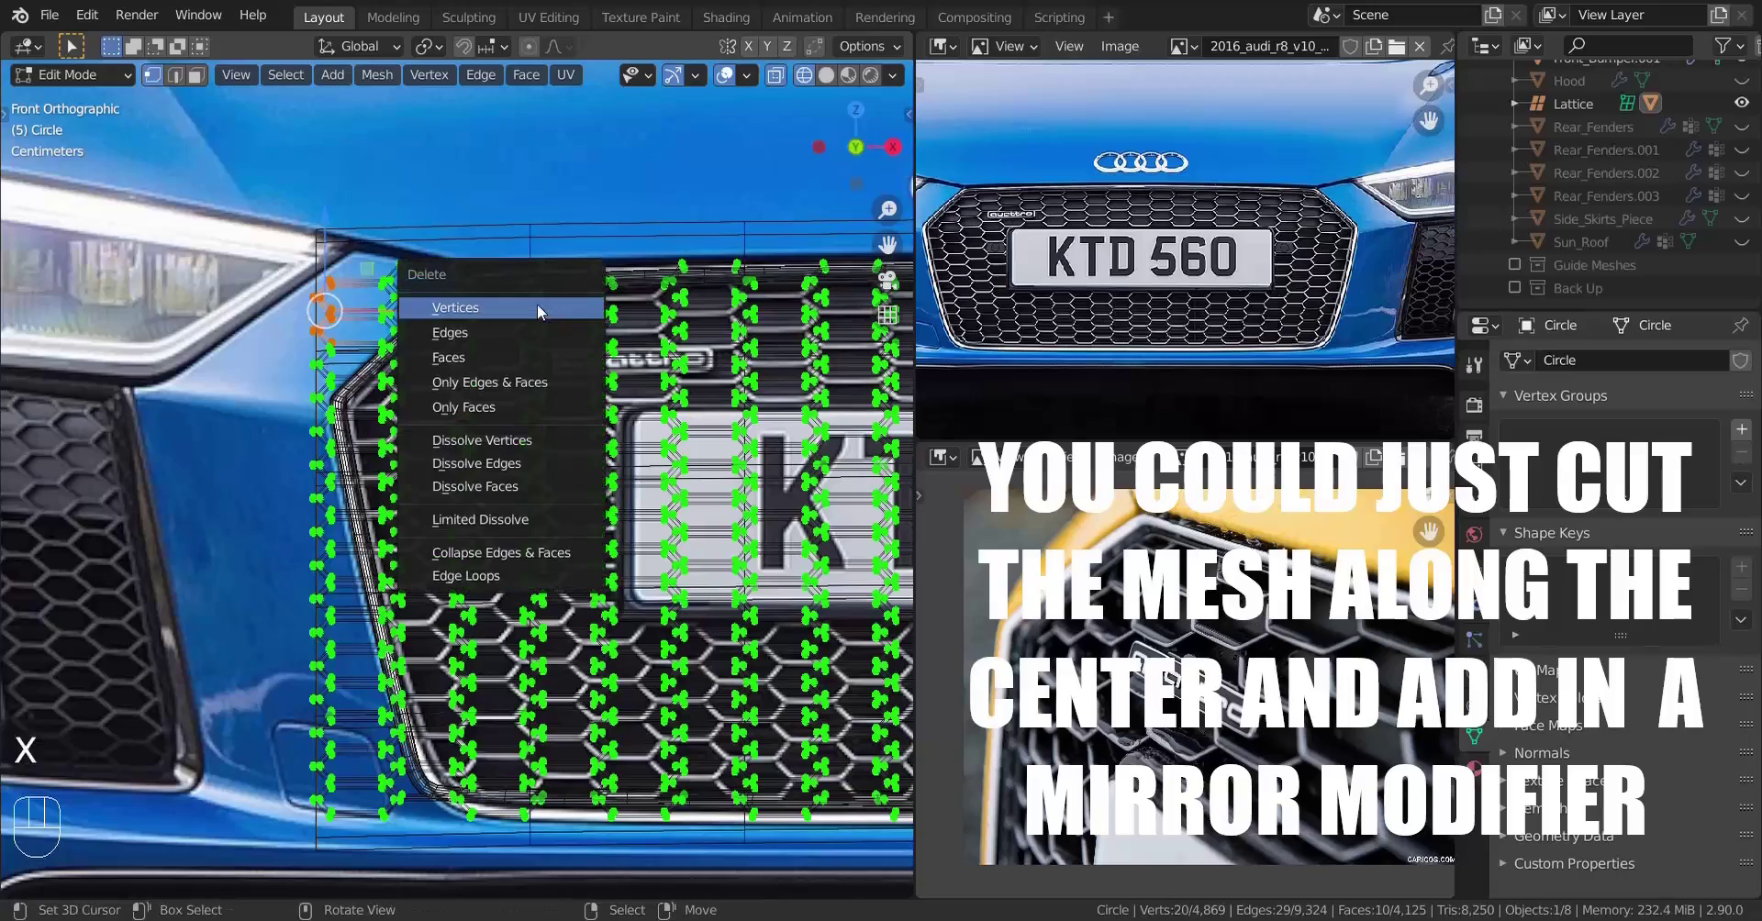
pyautogui.click(530, 335)
pyautogui.keyDown('shift'); pyautogui.scroll(-5, 402, 448); pyautogui.keyUp('shift')
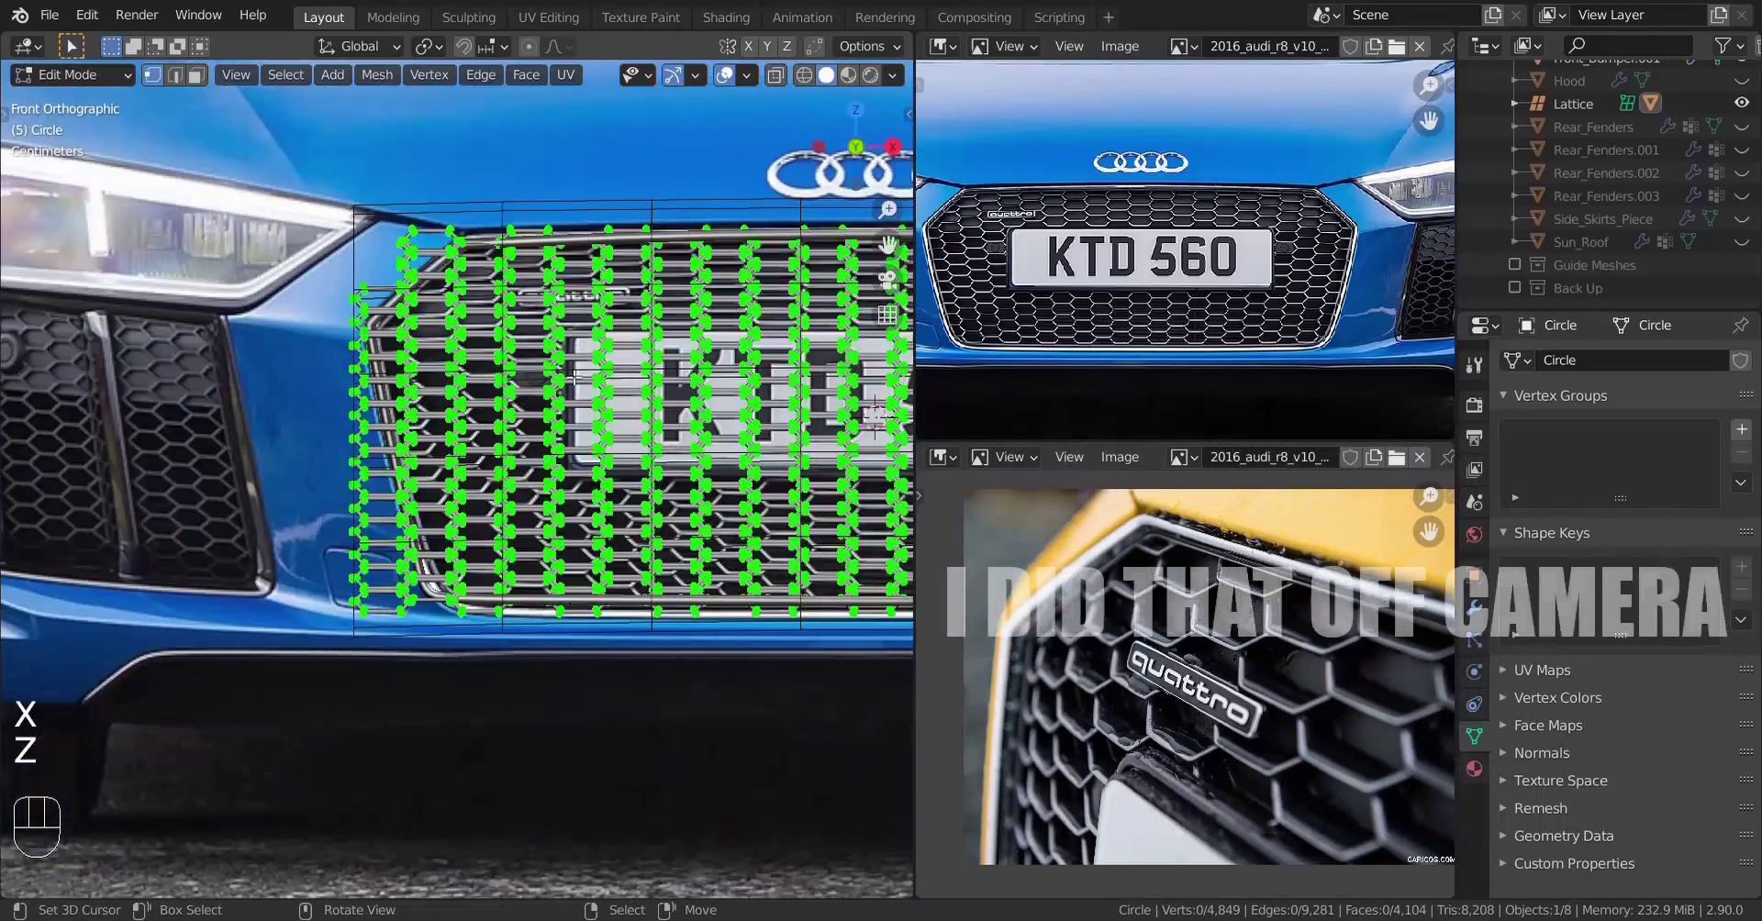
pyautogui.press('Tab')
# Examine the trimmed grille in perspective and compare how the honeycomb meets the frame in both reference photos
pyautogui.moveTo(440, 404); pyautogui.dragTo(358, 395, button='middle')
pyautogui.press('a')
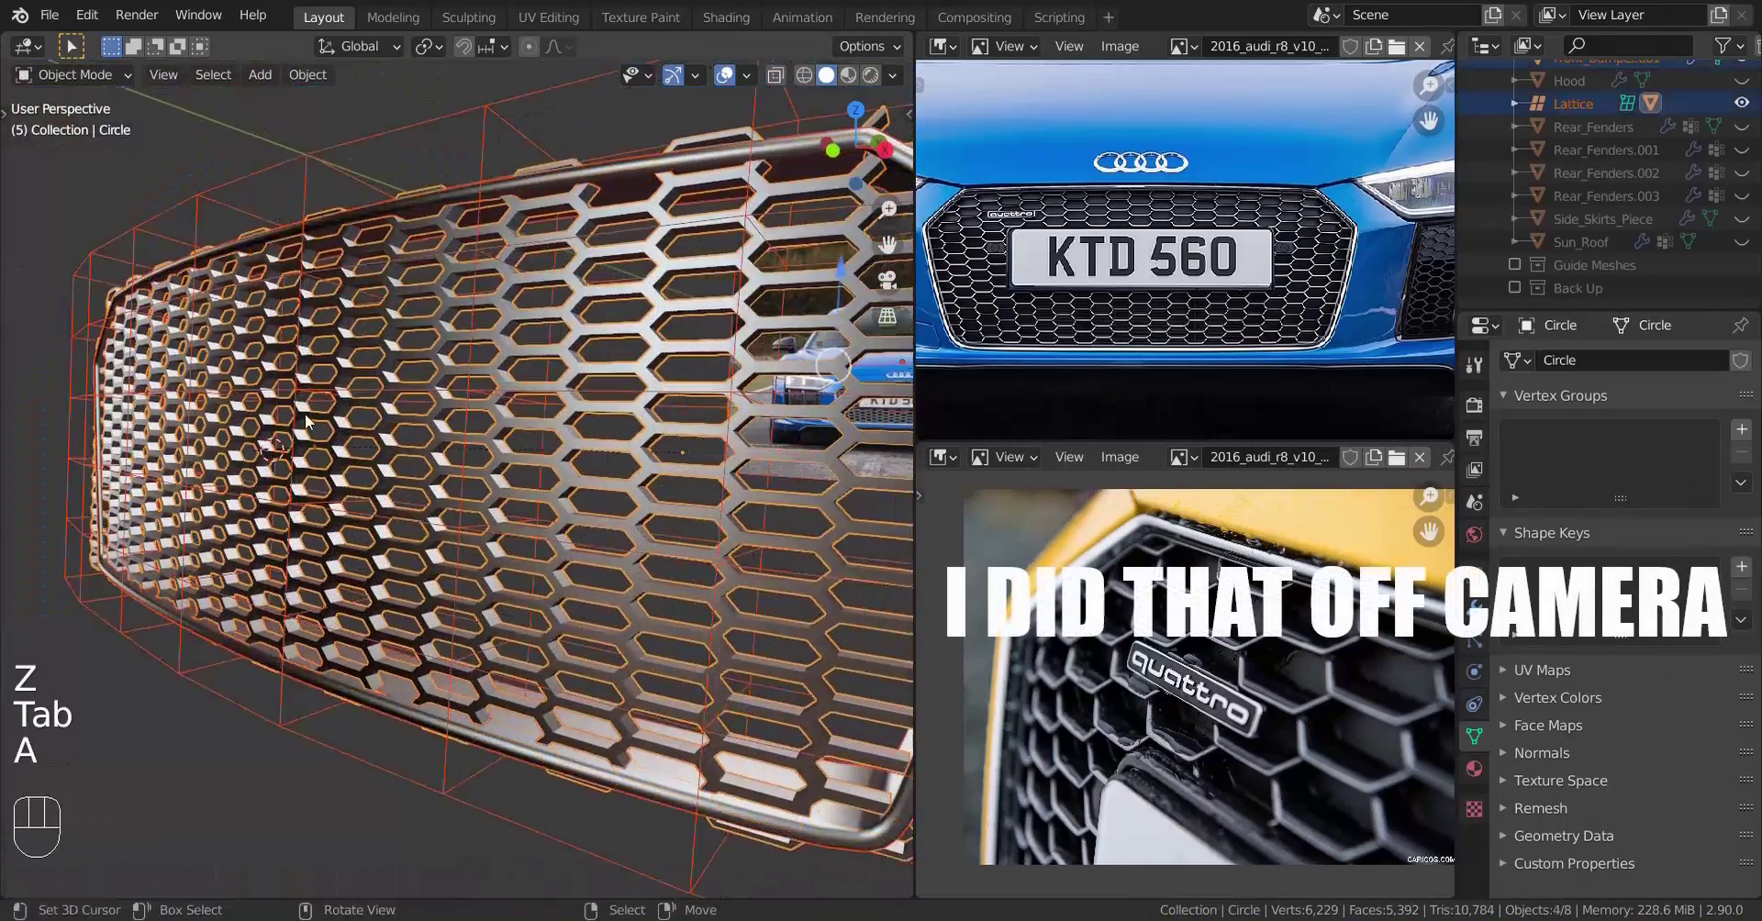
pyautogui.press('a')
pyautogui.press('a')
pyautogui.moveTo(551, 386); pyautogui.dragTo(676, 358, button='middle')
pyautogui.scroll(4, 1127, 218)
pyautogui.moveTo(931, 166); pyautogui.dragTo(1165, 246, button='middle')
pyautogui.scroll(1, 1165, 246)
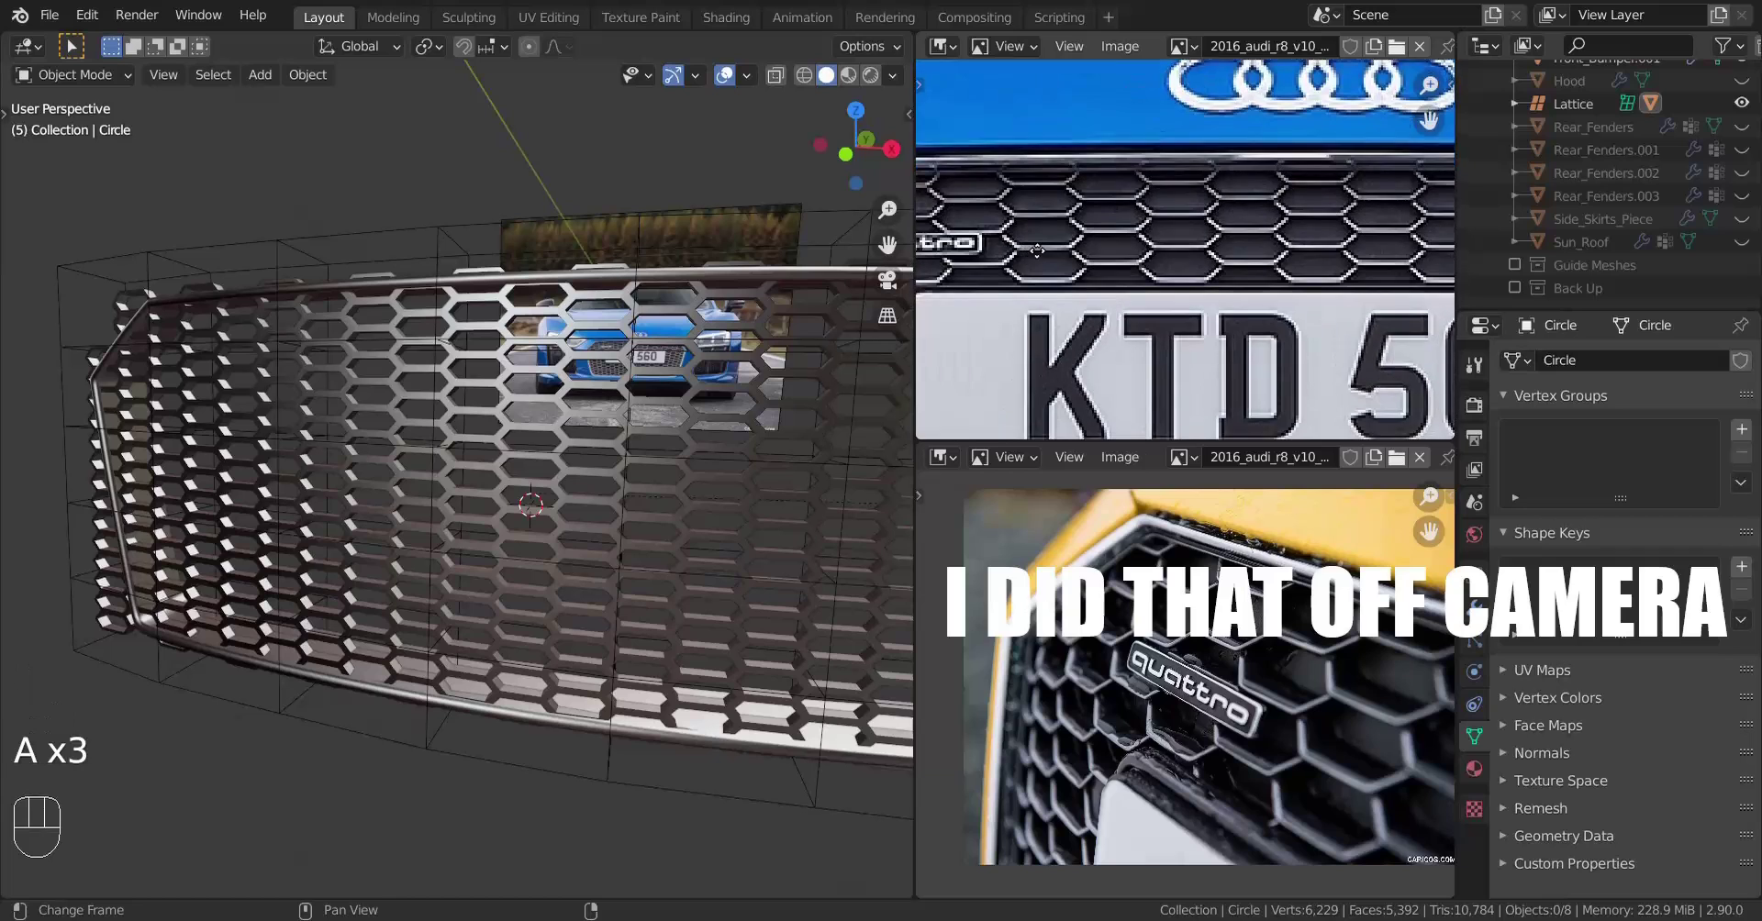
pyautogui.moveTo(923, 226); pyautogui.dragTo(1237, 249, button='middle')
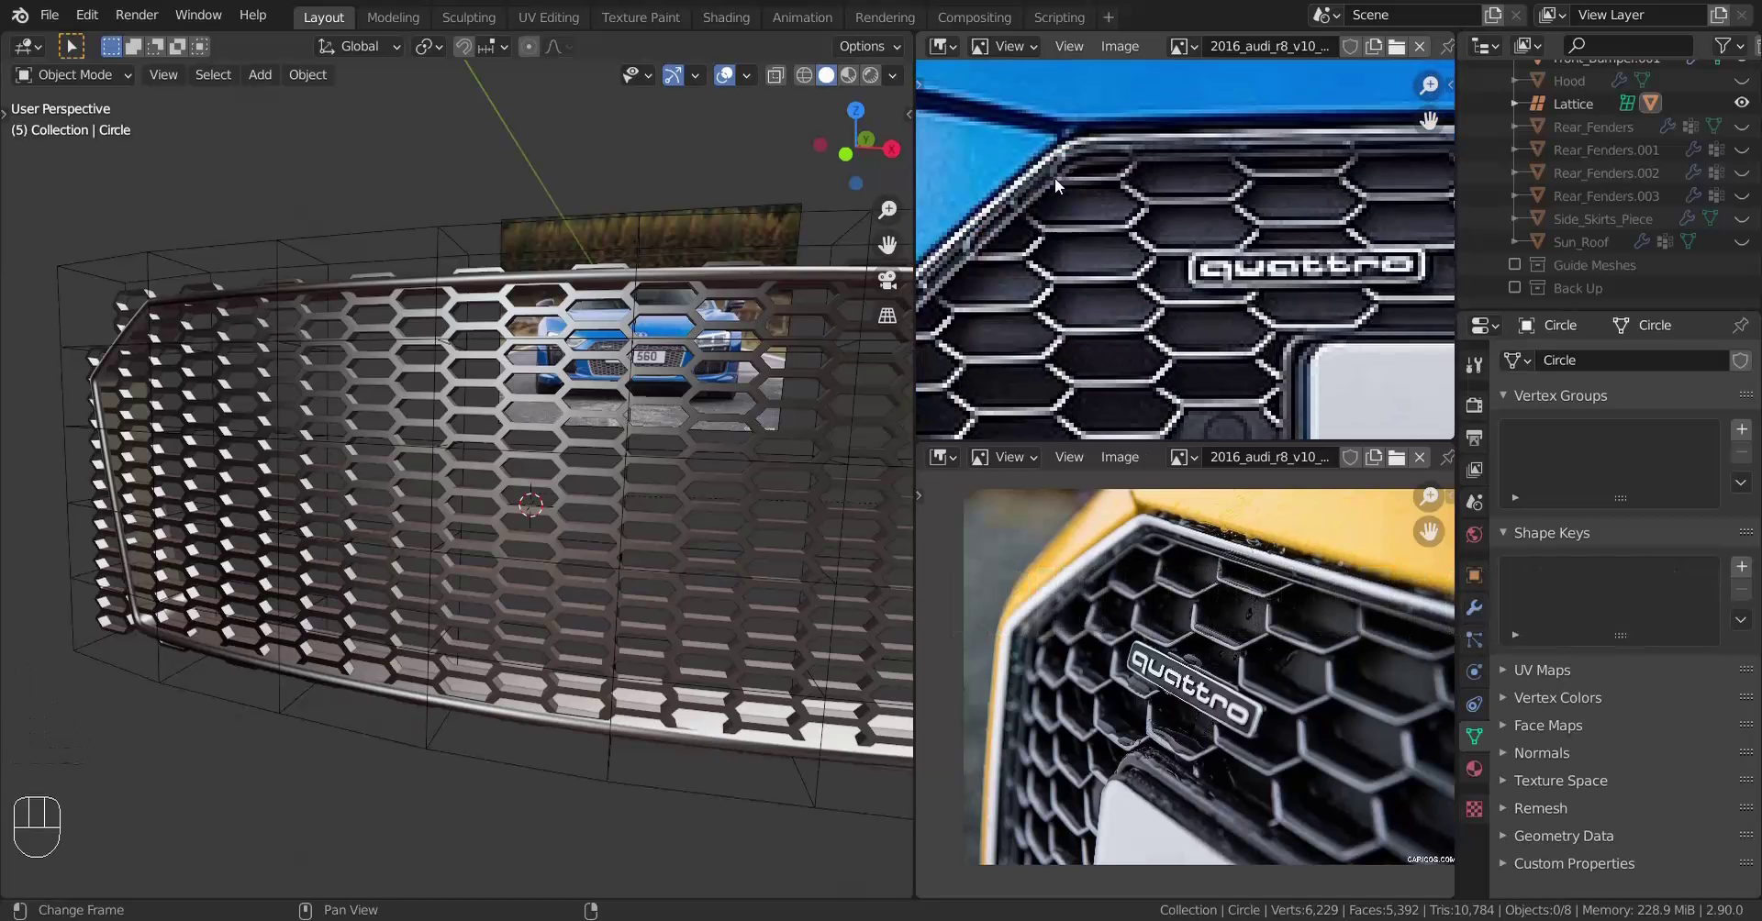
pyautogui.scroll(-1, 1054, 178)
pyautogui.scroll(2, 1176, 667)
pyautogui.moveTo(1130, 567); pyautogui.dragTo(1133, 611, button='middle')
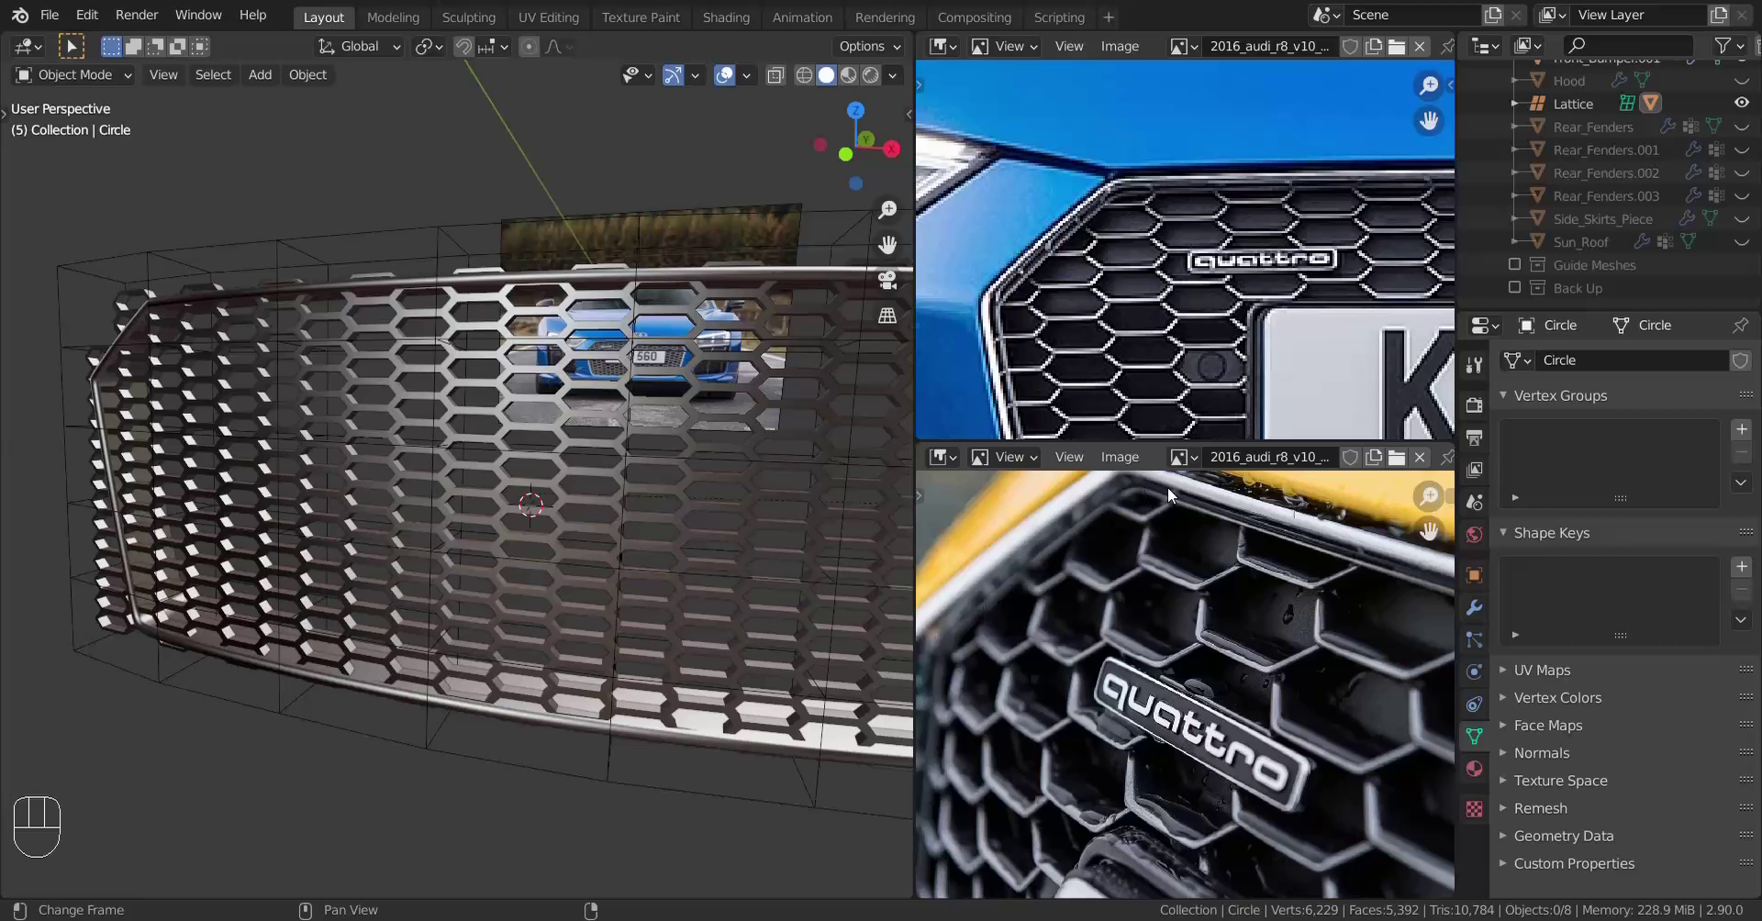
# Open the grille frame's mesh in Edit Mode and select the strip of faces along its inner side
pyautogui.scroll(-6, 522, 495)
pyautogui.keyDown('shift'); pyautogui.moveTo(522, 495); pyautogui.dragTo(197, 542, button='middle'); pyautogui.keyUp('shift')
pyautogui.scroll(6, 457, 479)
pyautogui.moveTo(574, 422); pyautogui.dragTo(487, 434, button='middle')
pyautogui.click(428, 415)
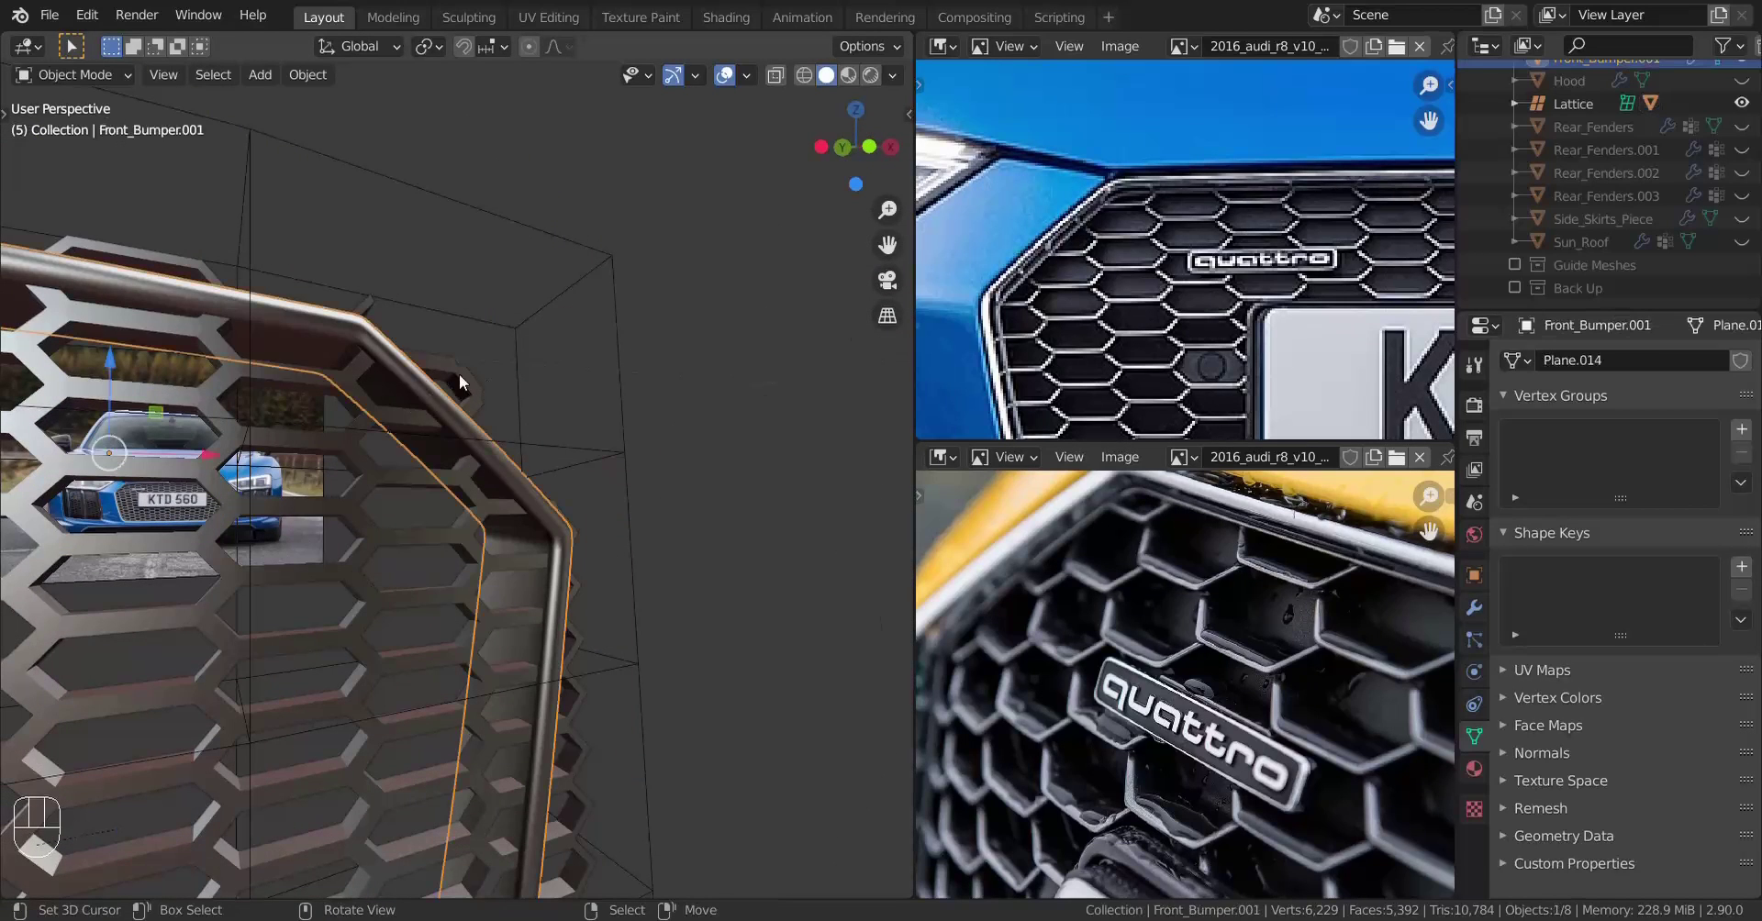
pyautogui.scroll(3, 459, 373)
pyautogui.press('Tab')
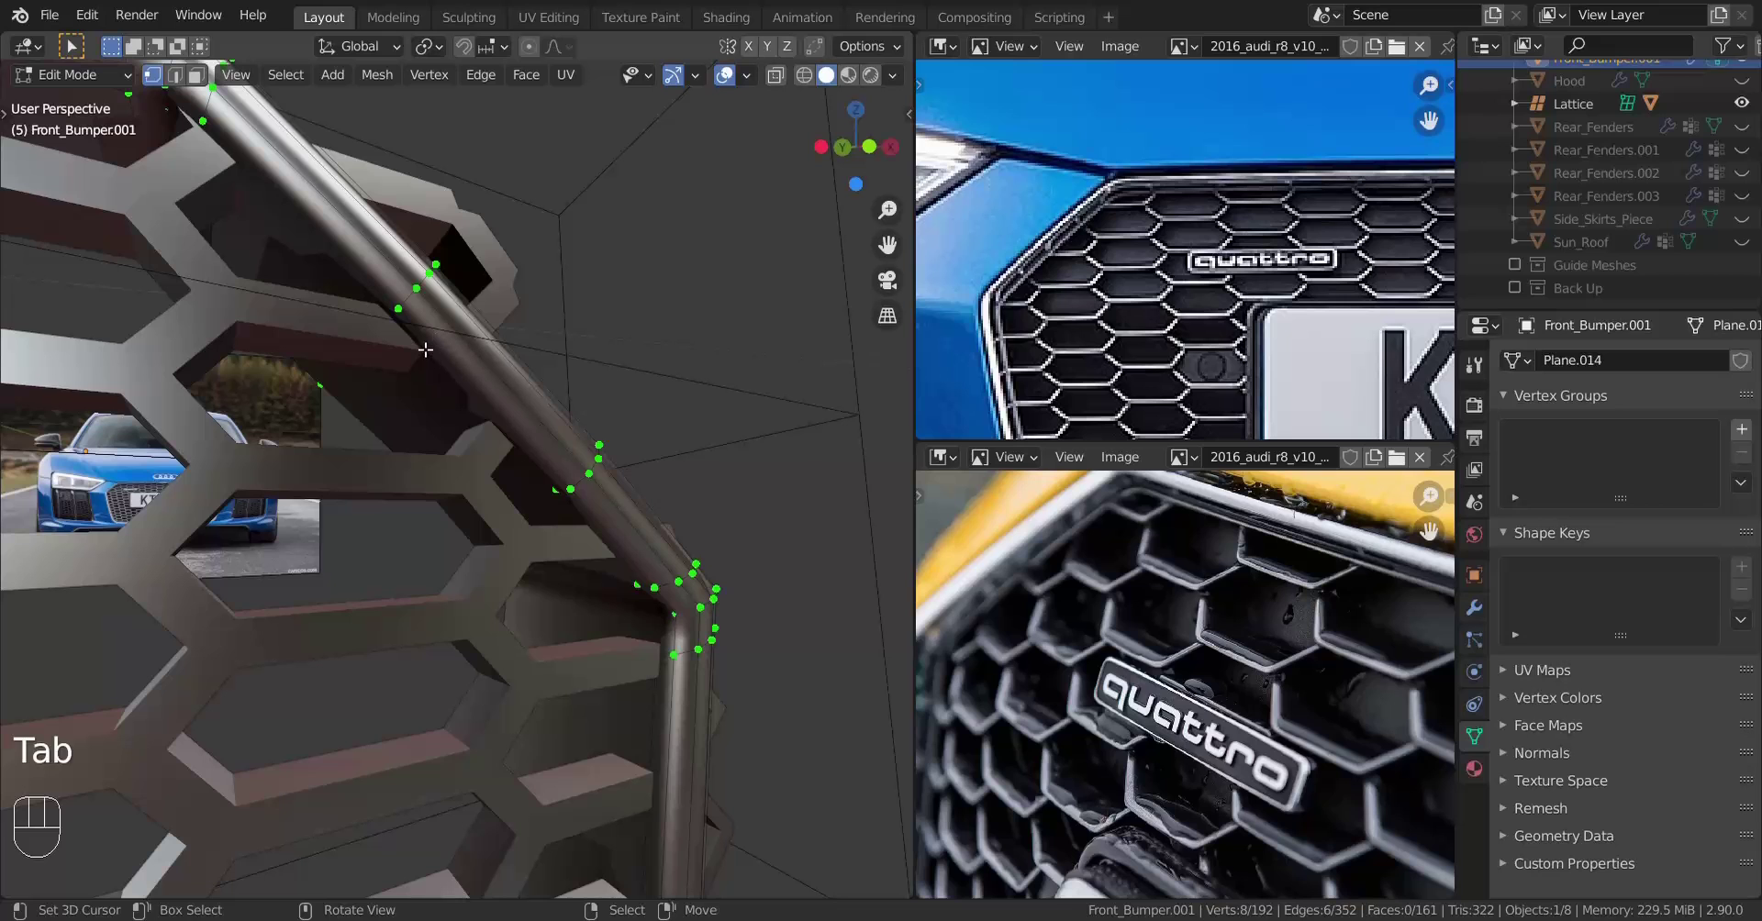
pyautogui.moveTo(437, 371); pyautogui.dragTo(451, 358, button='middle')
pyautogui.keyDown('shift'); pyautogui.moveTo(530, 283); pyautogui.dragTo(515, 322, button='middle'); pyautogui.keyUp('shift')
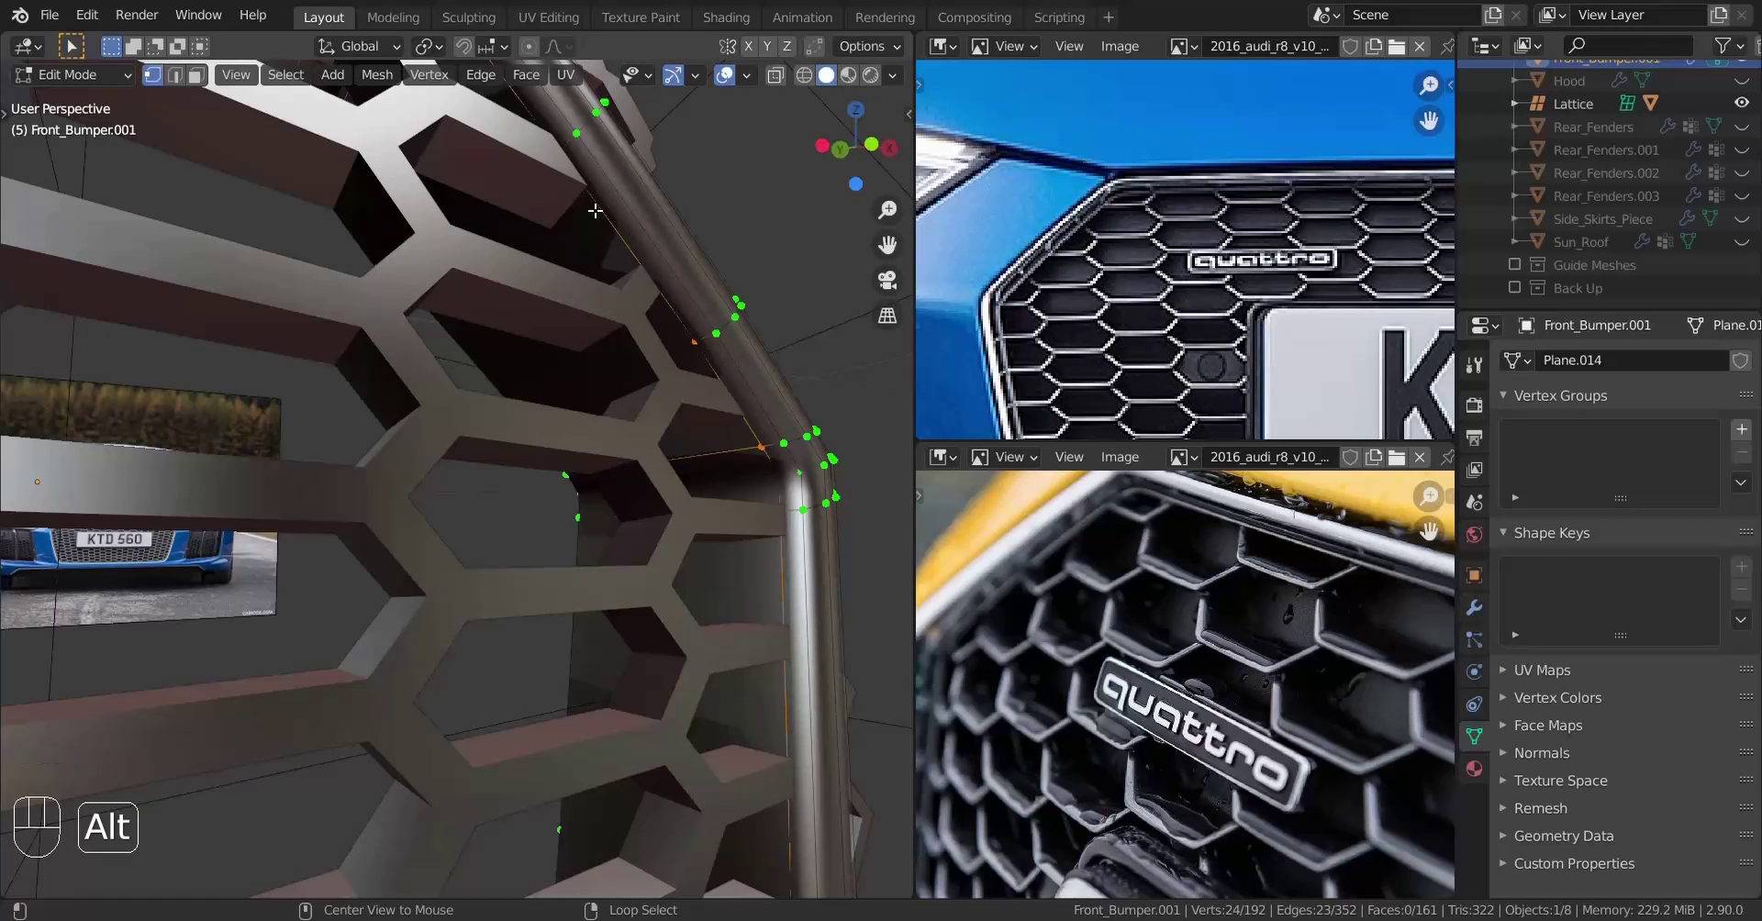
pyautogui.keyDown('alt'); pyautogui.keyDown('shift'); pyautogui.rightClick(477, 355); pyautogui.keyUp('shift'); pyautogui.keyUp('alt')
# Duplicate the frame's inner face strip in place and separate the copy into its own object
pyautogui.scroll(-5, 476, 355)
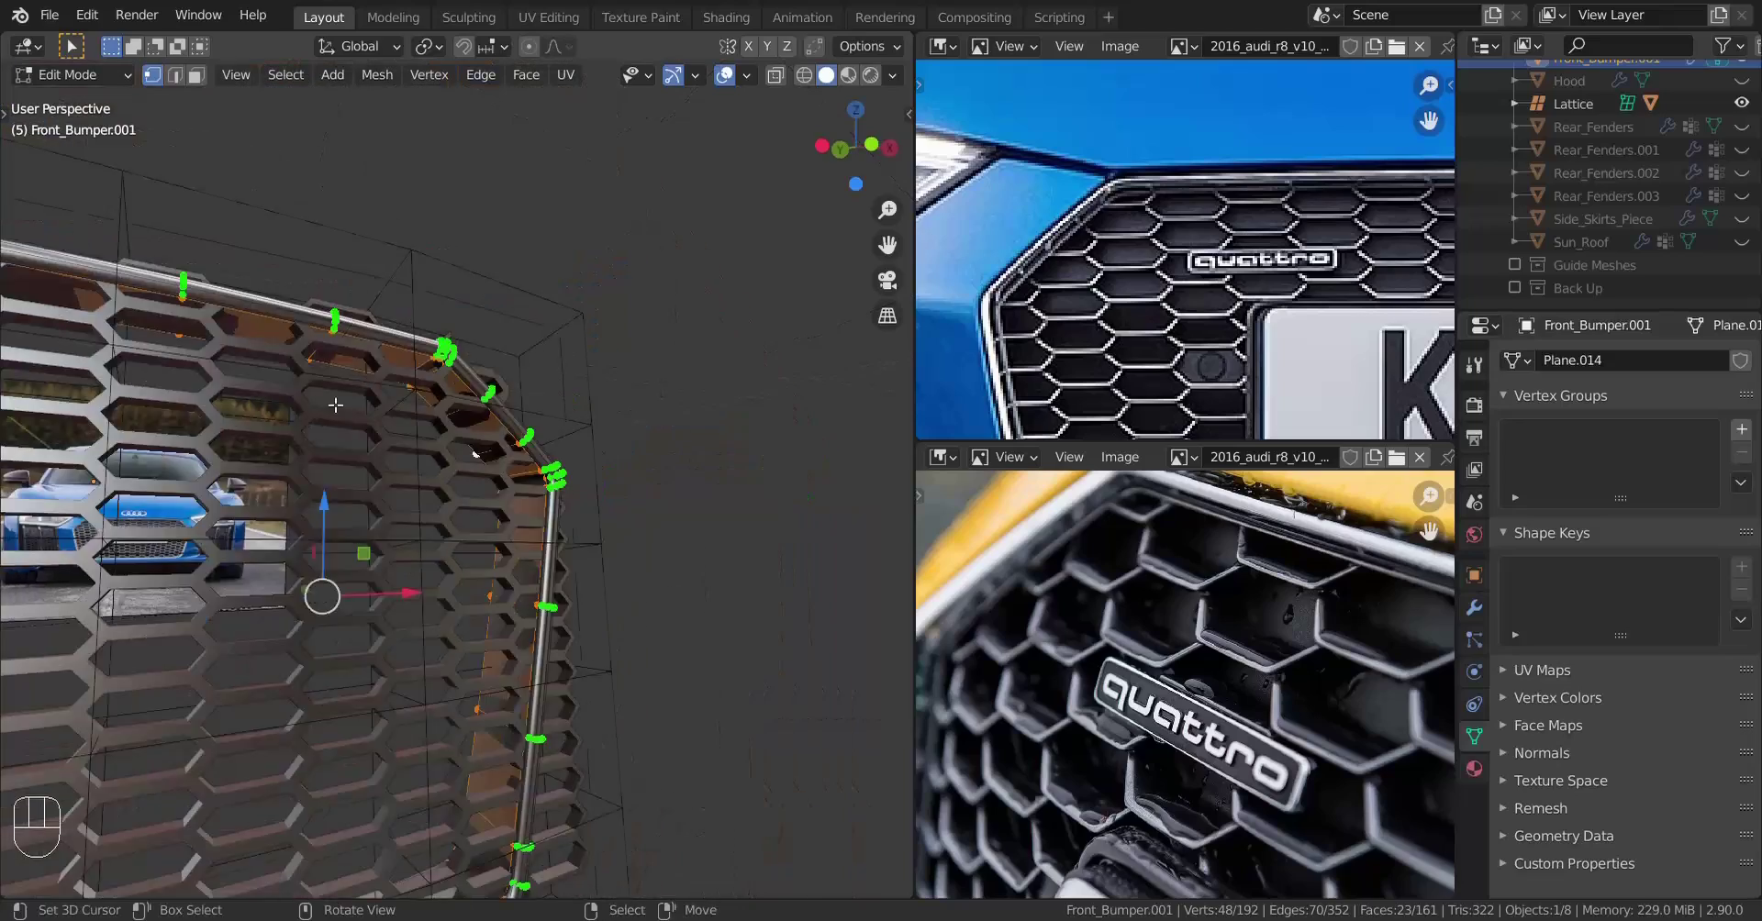
pyautogui.moveTo(303, 413); pyautogui.dragTo(183, 459, button='middle')
pyautogui.keyDown('shift'); pyautogui.moveTo(184, 459); pyautogui.dragTo(401, 371, button='middle'); pyautogui.keyUp('shift')
pyautogui.press('KP_Decimal')
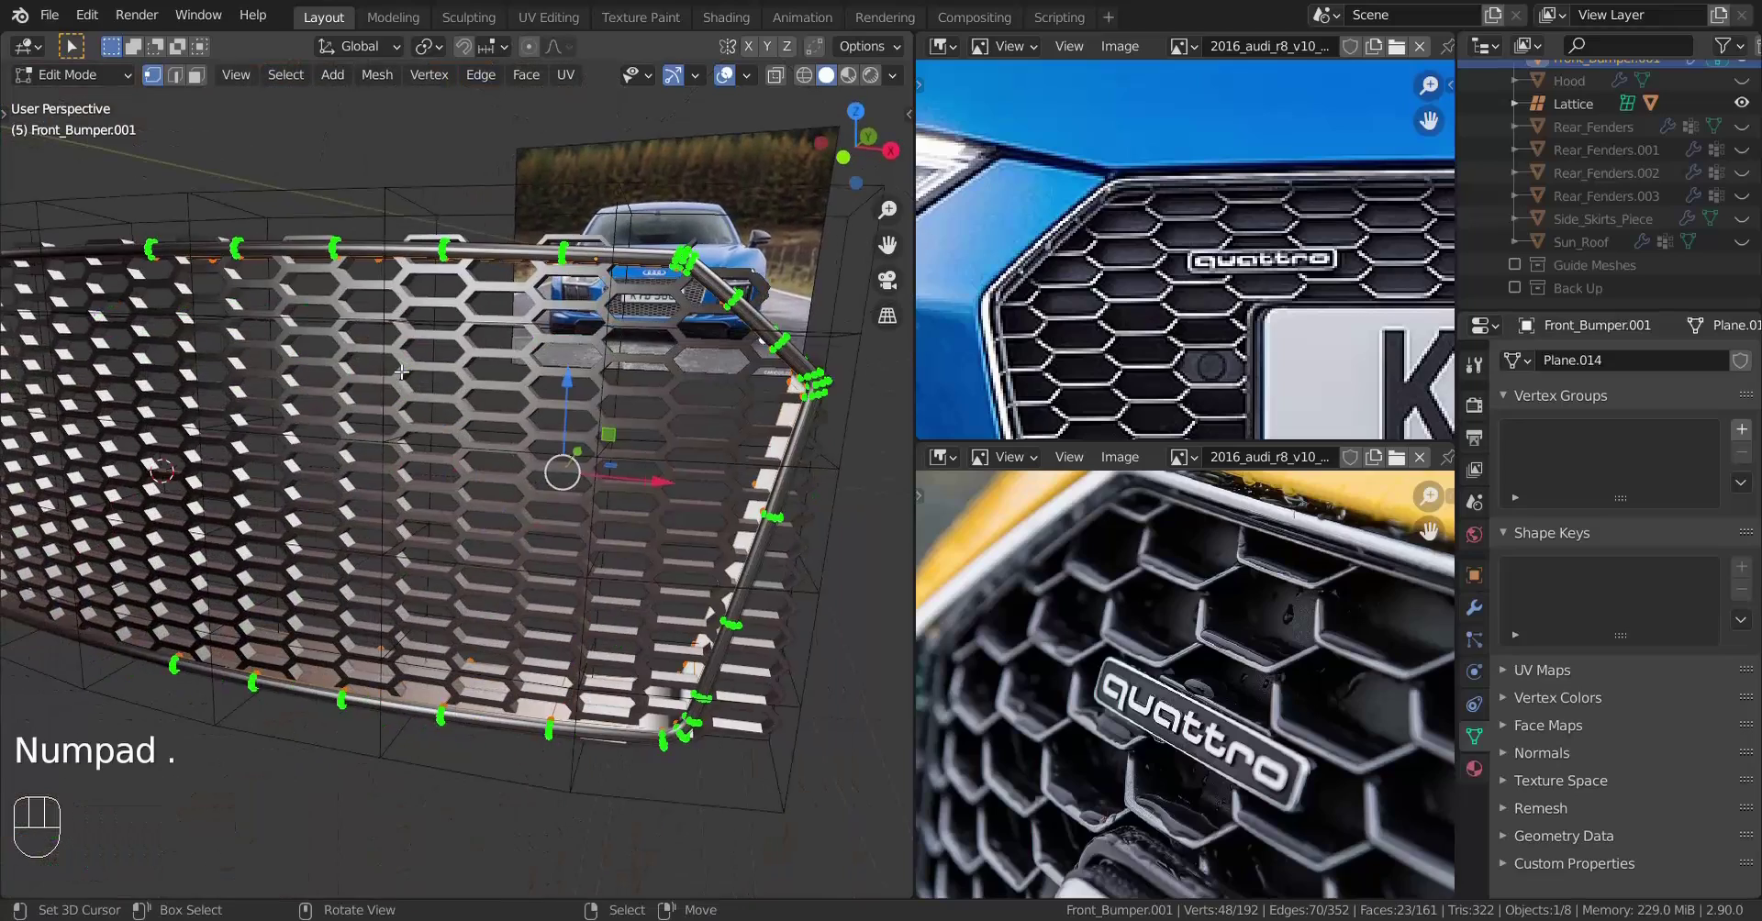
pyautogui.scroll(3, 401, 372)
pyautogui.keyDown('shift'); pyautogui.moveTo(602, 213); pyautogui.dragTo(338, 431, button='middle'); pyautogui.keyUp('shift')
pyautogui.moveTo(338, 431); pyautogui.dragTo(347, 423, button='middle')
pyautogui.hotkey('shift', 'd')
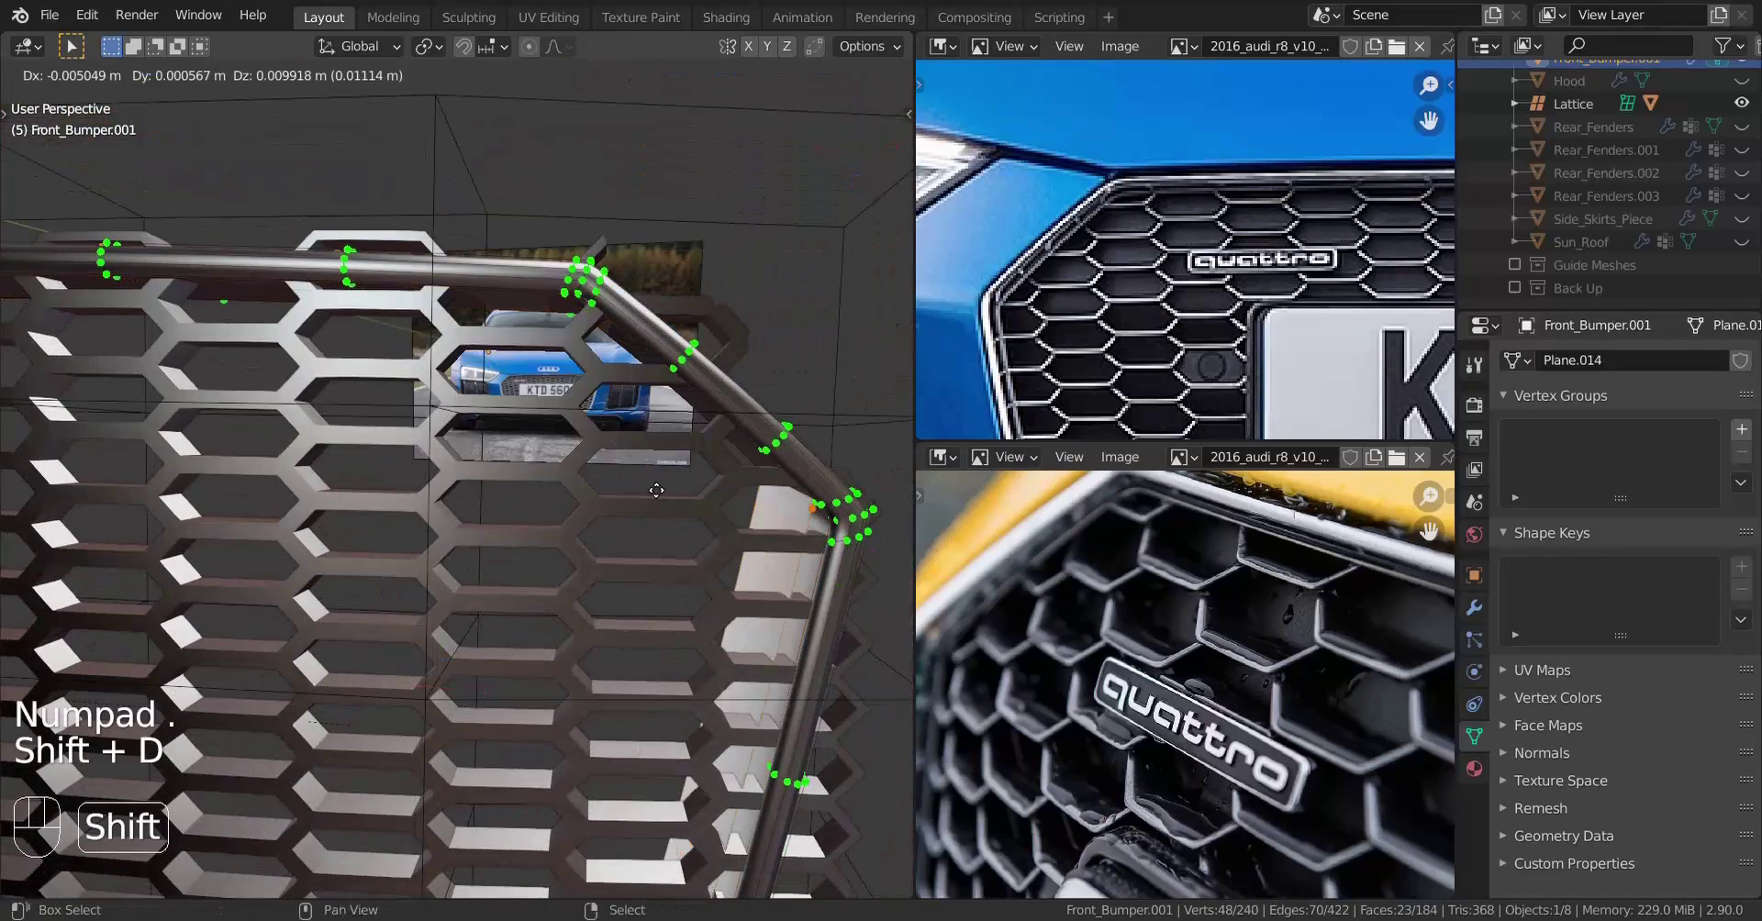
pyautogui.rightClick(668, 535)
pyautogui.press('p')
pyautogui.click(666, 529)
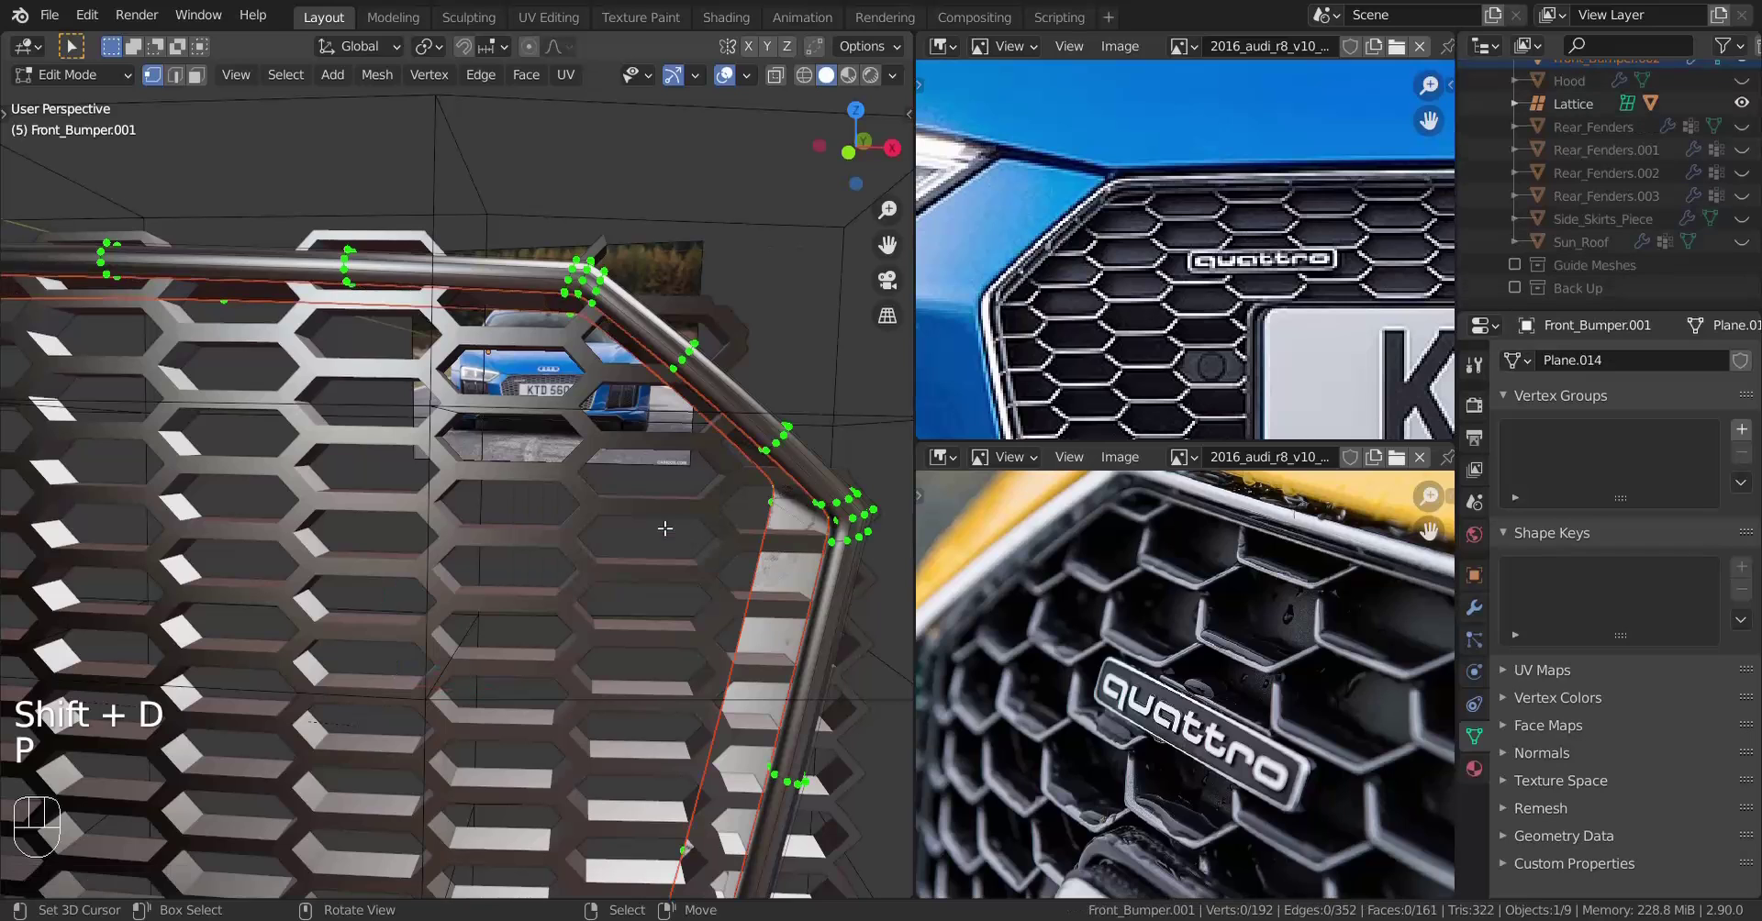
# Edit the separated strip and delete the vertices of its rear edge loop, keeping only the front outline
pyautogui.press('Tab')
pyautogui.click(621, 341)
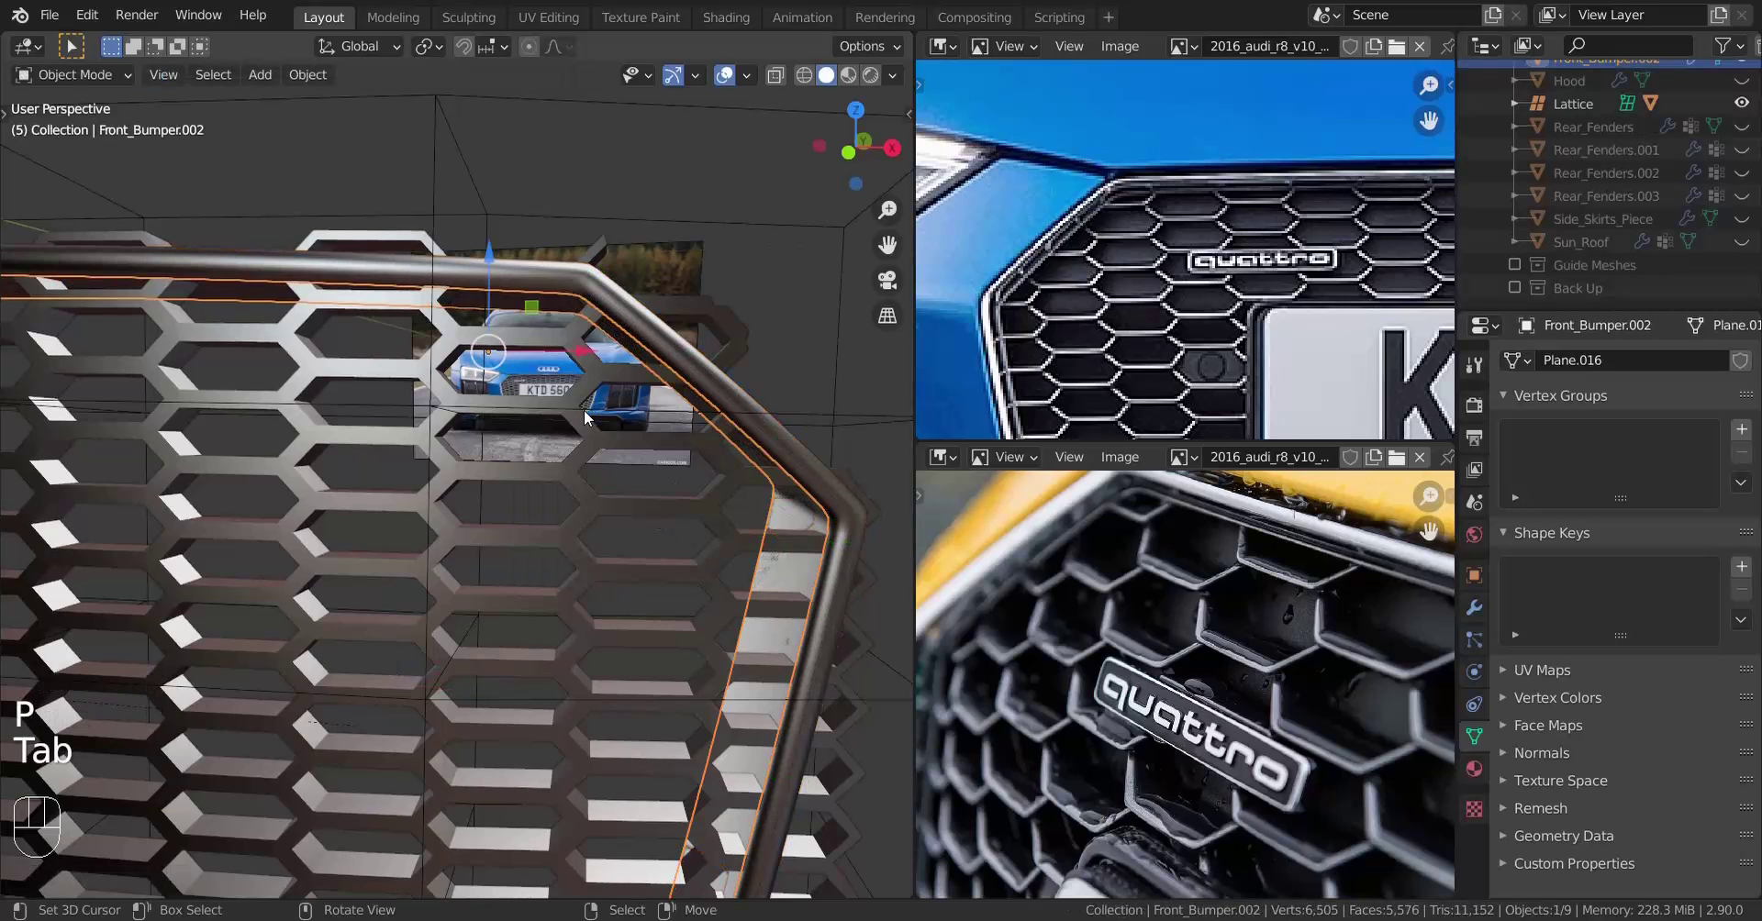
pyautogui.press('Tab')
pyautogui.press('a')
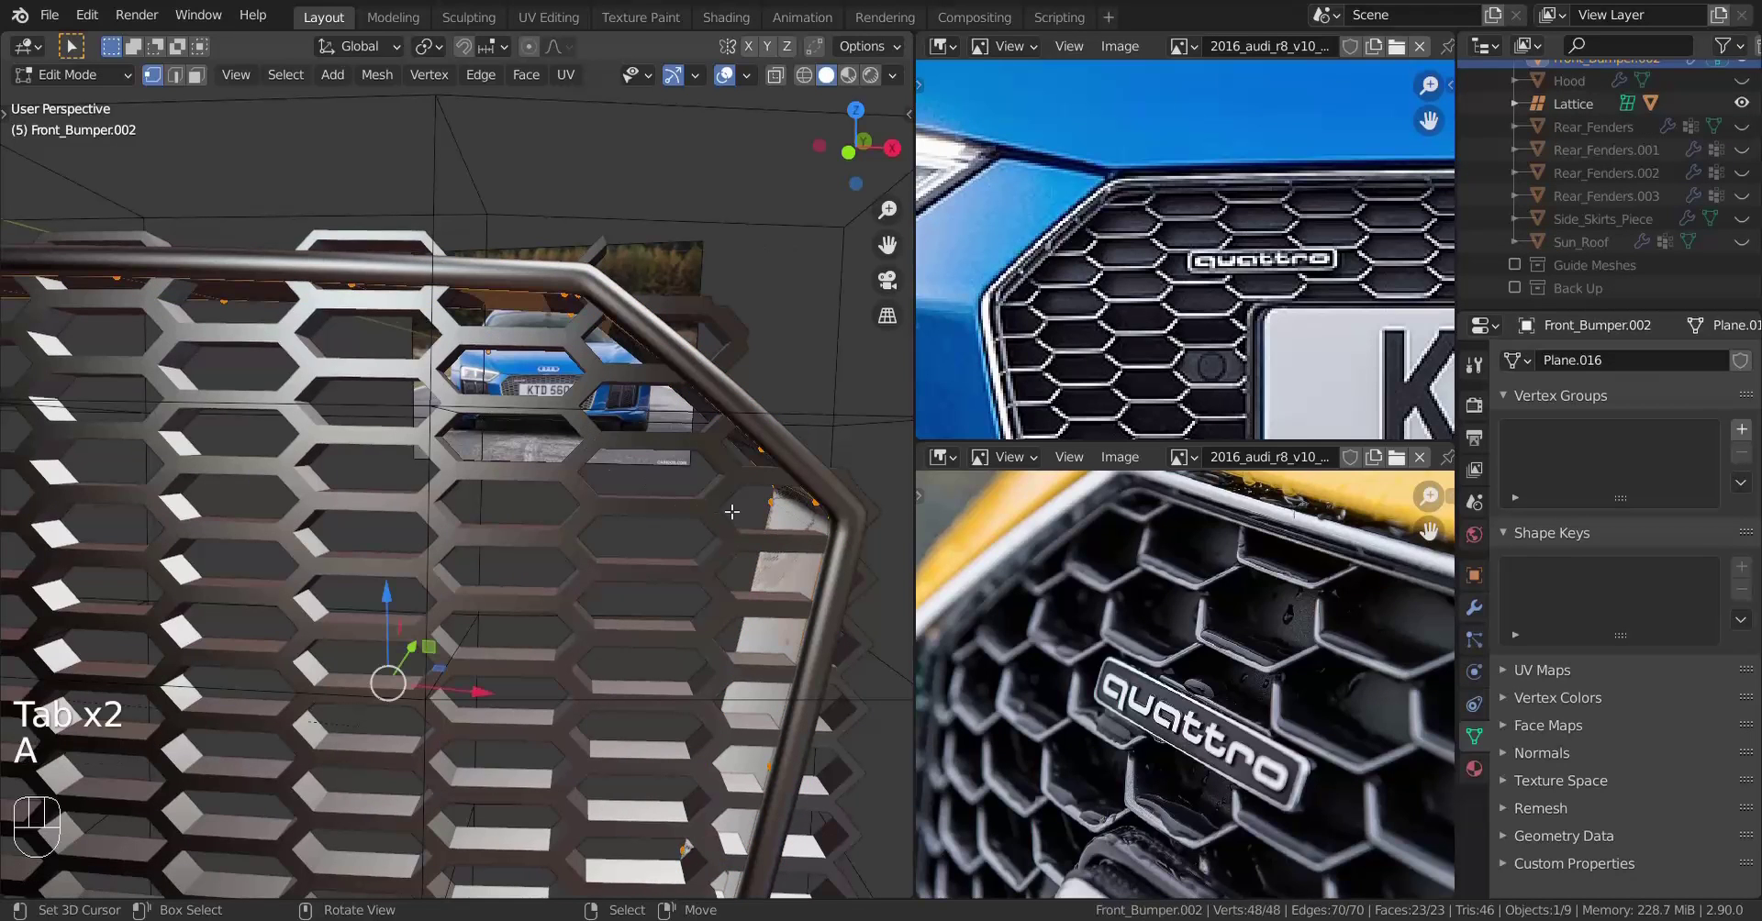
pyautogui.keyDown('alt'); pyautogui.click(740, 460); pyautogui.keyUp('alt')
pyautogui.press('x')
pyautogui.click(832, 374)
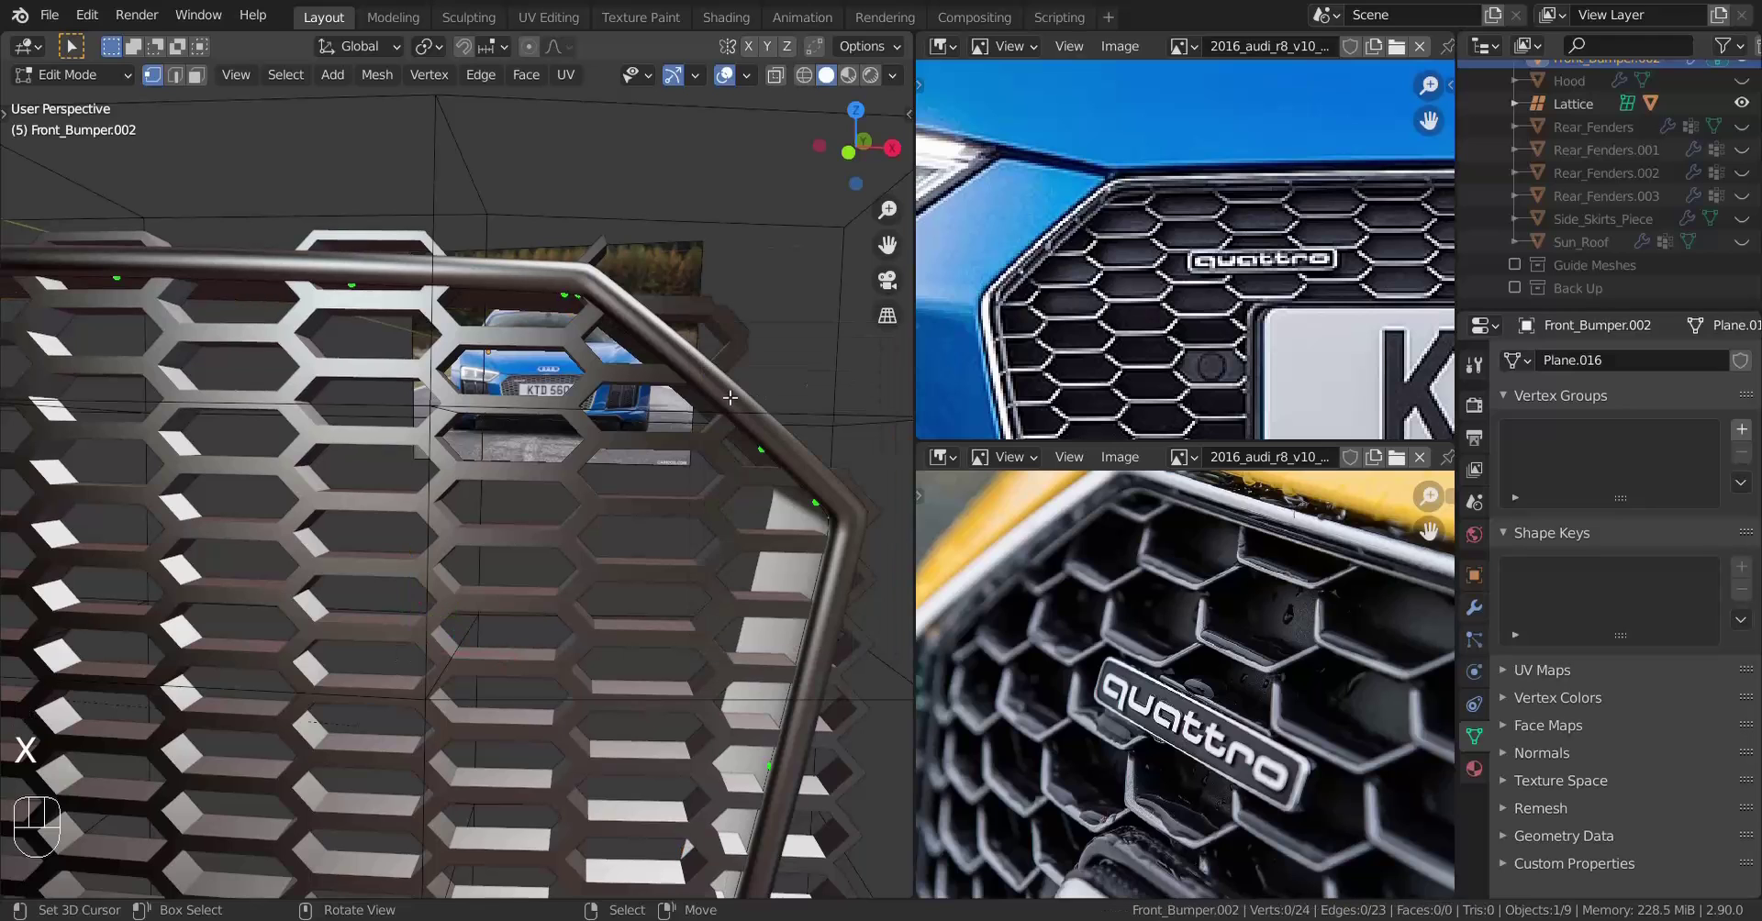
# Select the remaining outline and move it forward about 0.006 m along the negative Y axis, close to the frame
pyautogui.keyDown('alt'); pyautogui.click(650, 364); pyautogui.keyUp('alt')
pyautogui.moveTo(644, 521); pyautogui.dragTo(826, 543, button='middle')
pyautogui.keyDown('shift'); pyautogui.moveTo(826, 543); pyautogui.dragTo(368, 633, button='middle'); pyautogui.keyUp('shift')
pyautogui.scroll(4, 456, 599)
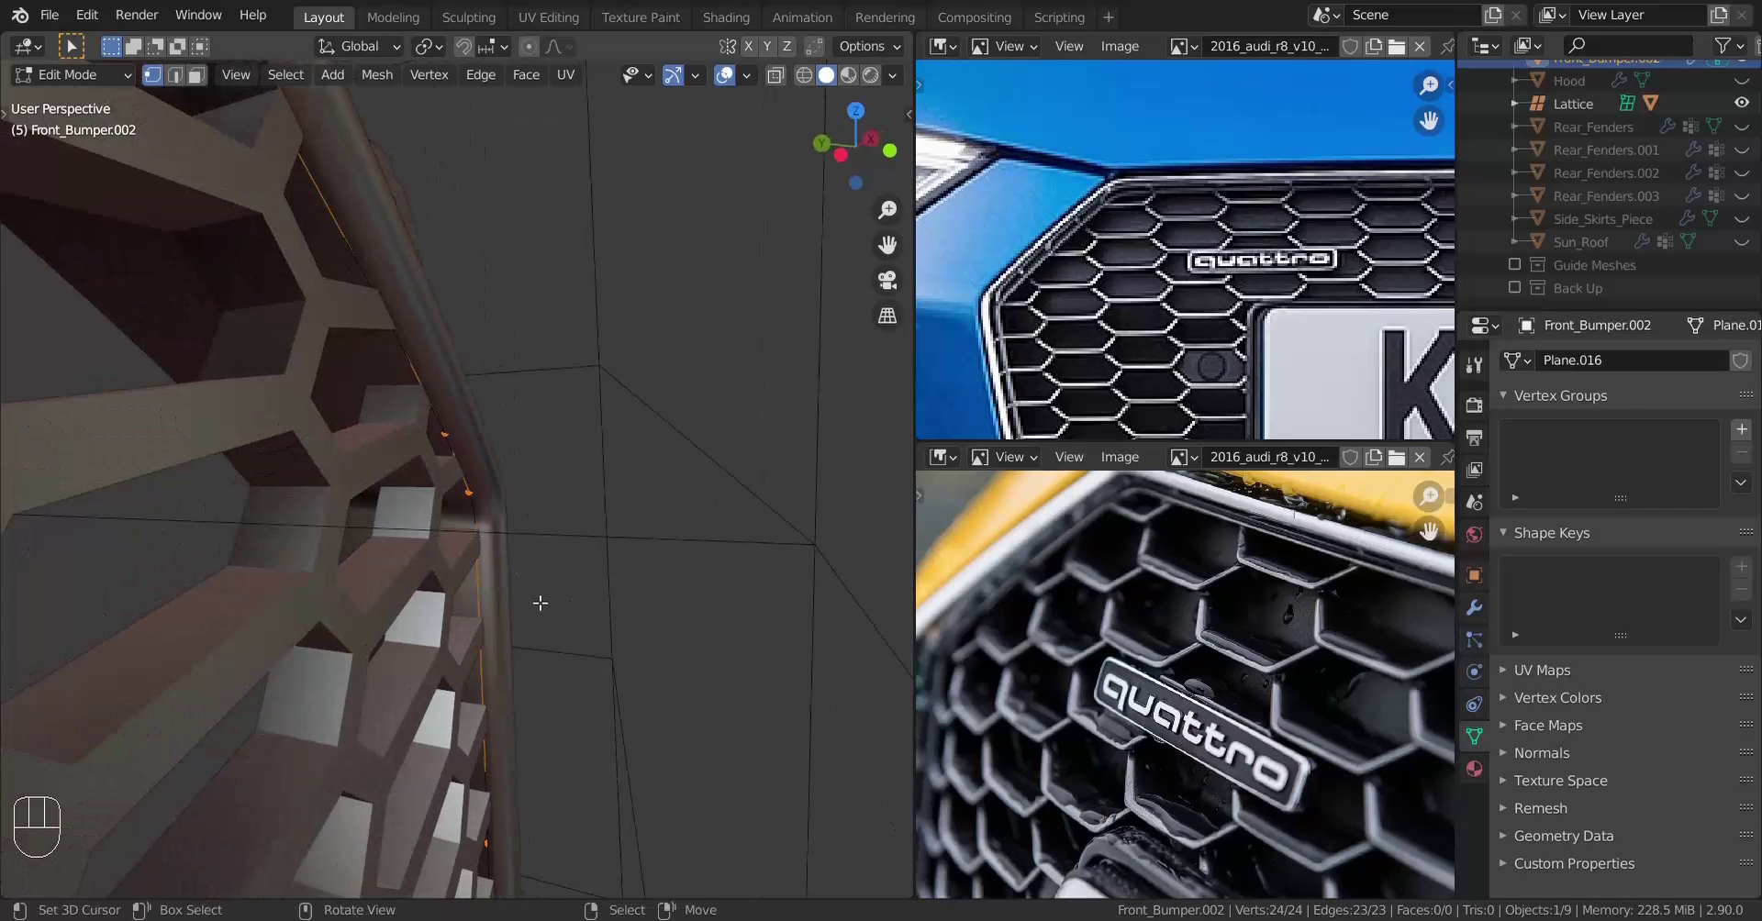
pyautogui.press('g')
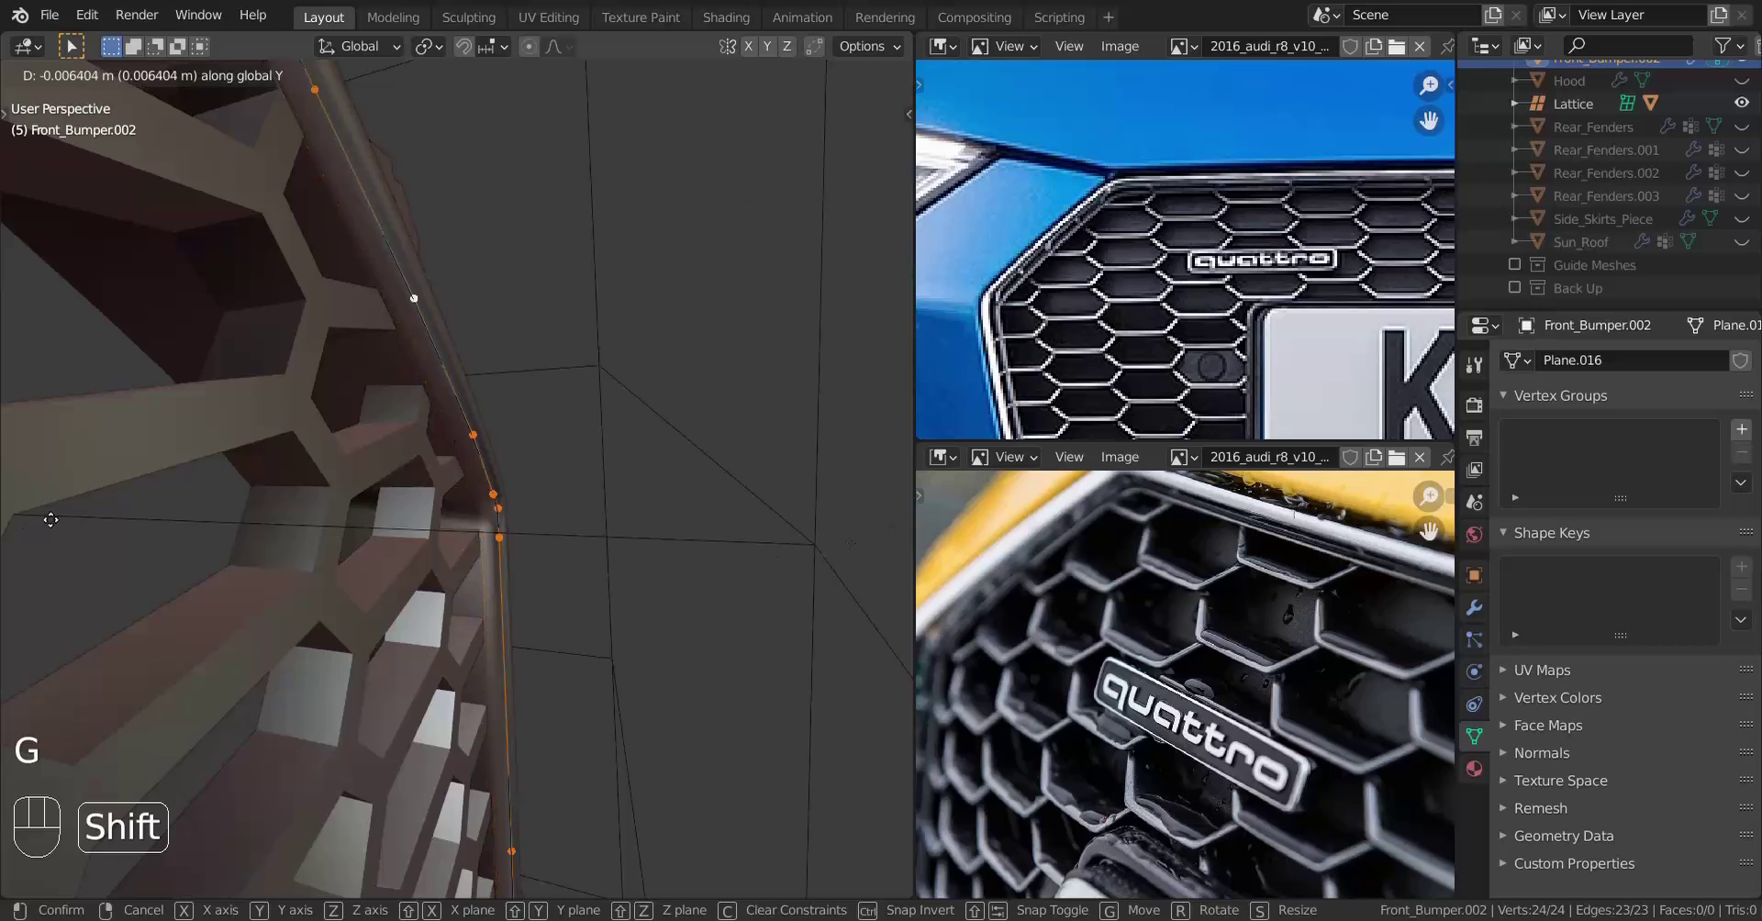
pyautogui.click(452, 444)
# Turn the outline into a thin ring by filling it, insetting the face about 0.0025 and deleting the inner face
pyautogui.moveTo(451, 444); pyautogui.dragTo(622, 509, button='middle')
pyautogui.press('f')
pyautogui.press('i')
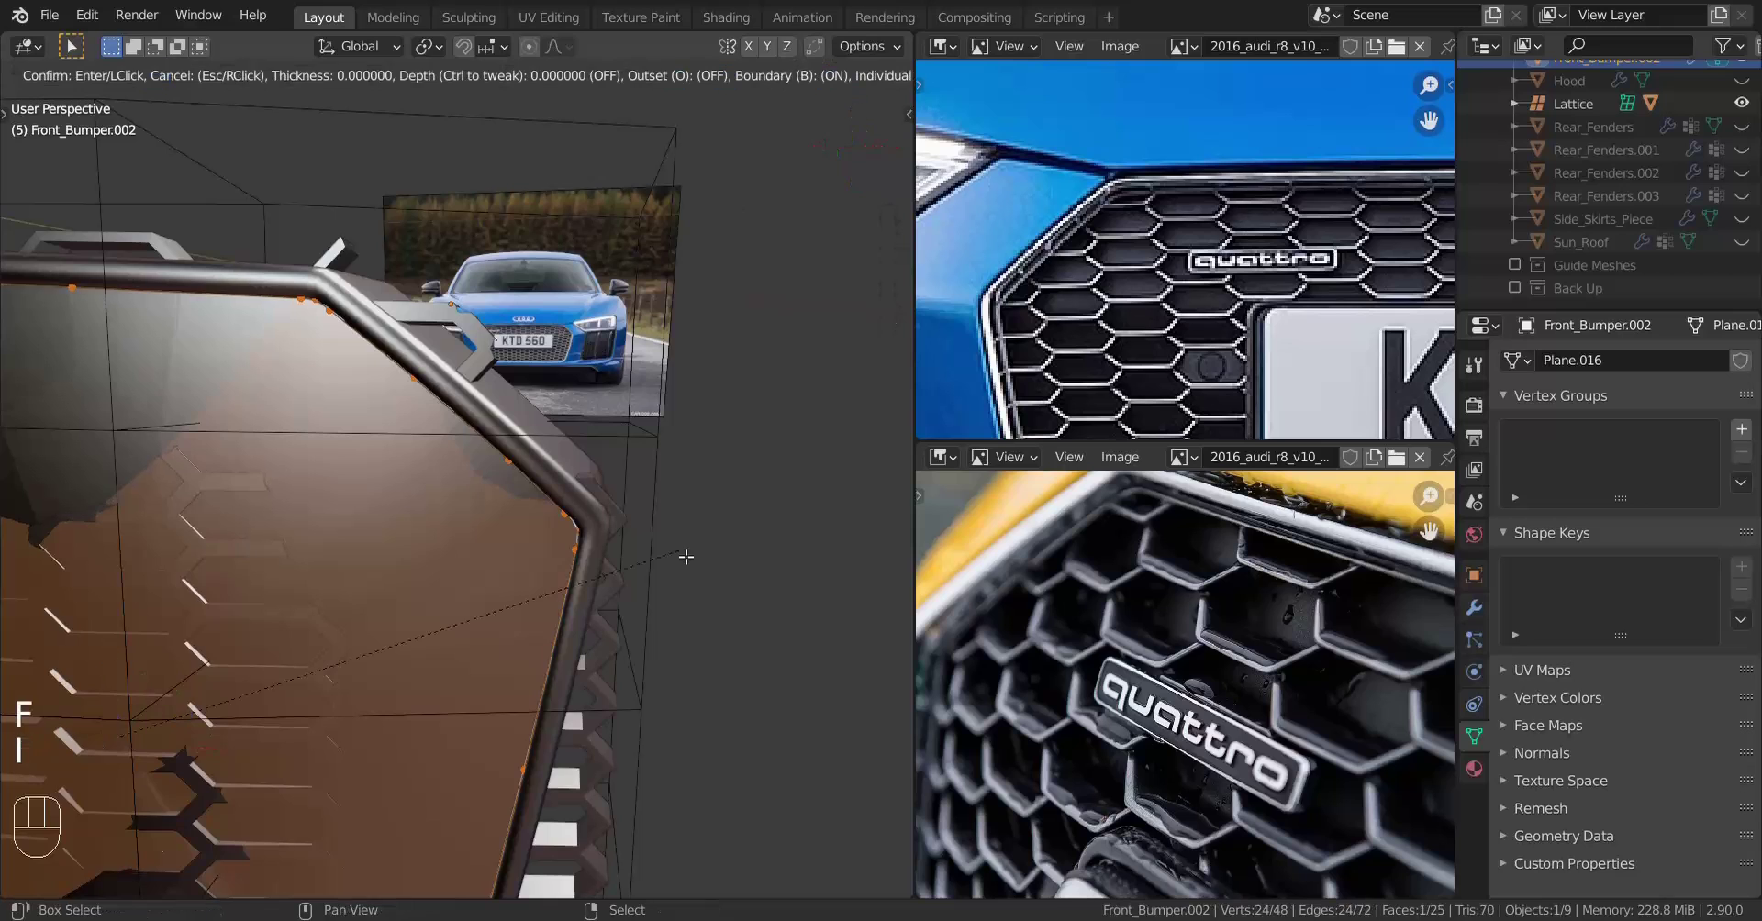
pyautogui.press('shift')
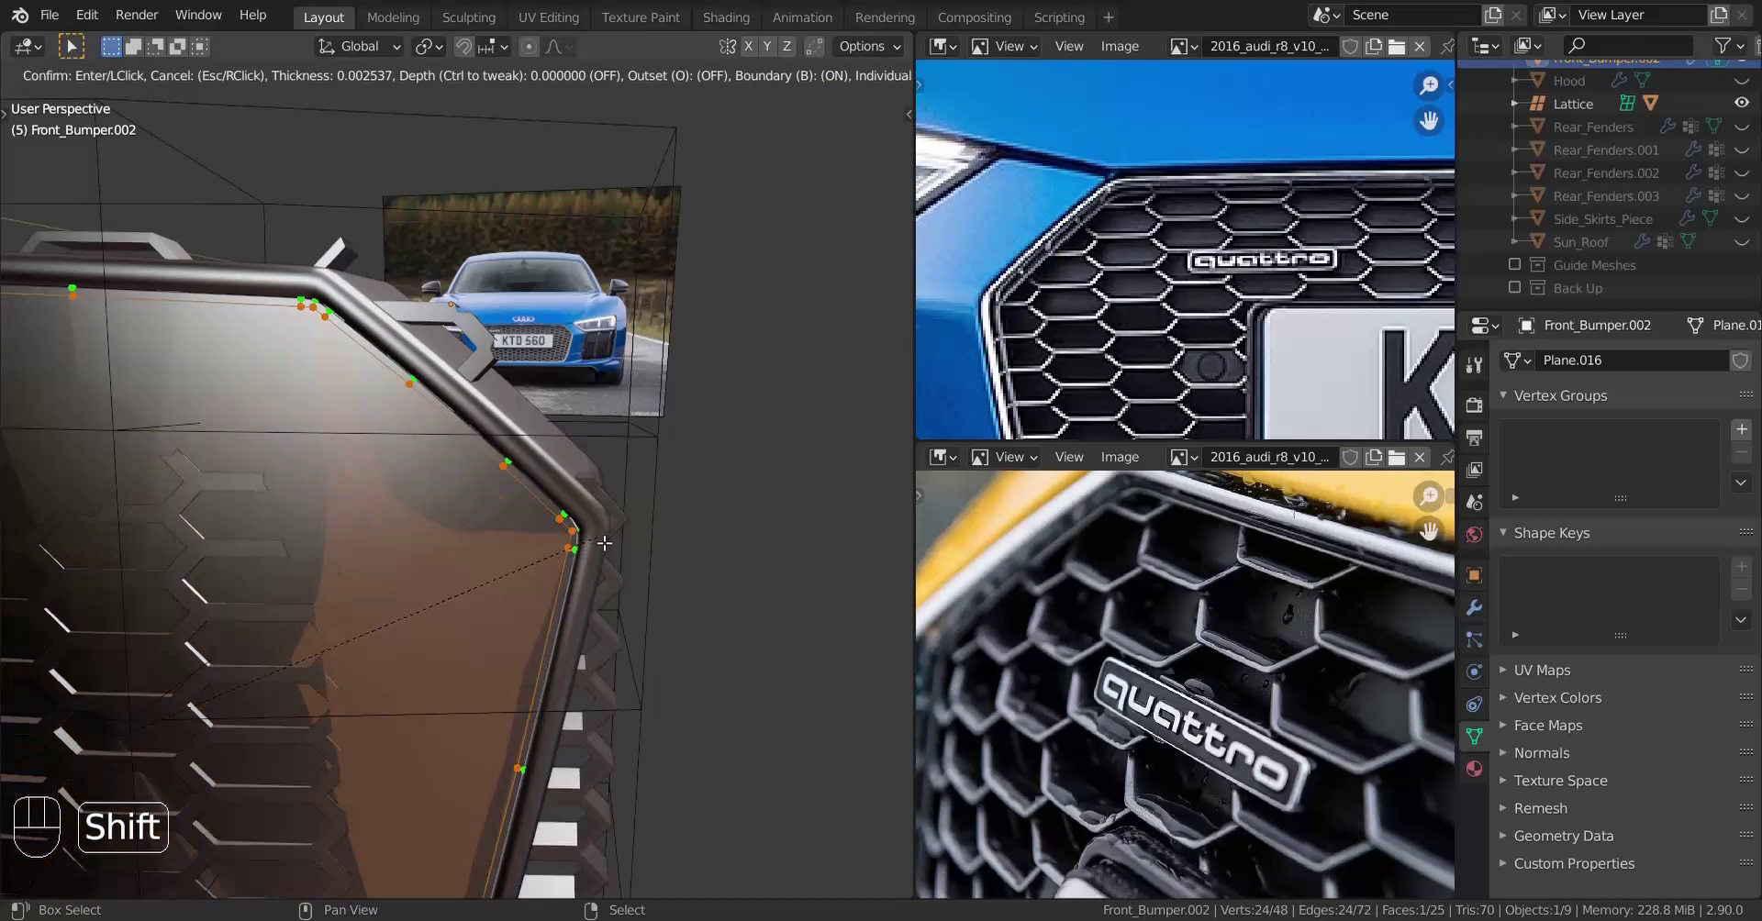
pyautogui.click(604, 541)
pyautogui.press('x')
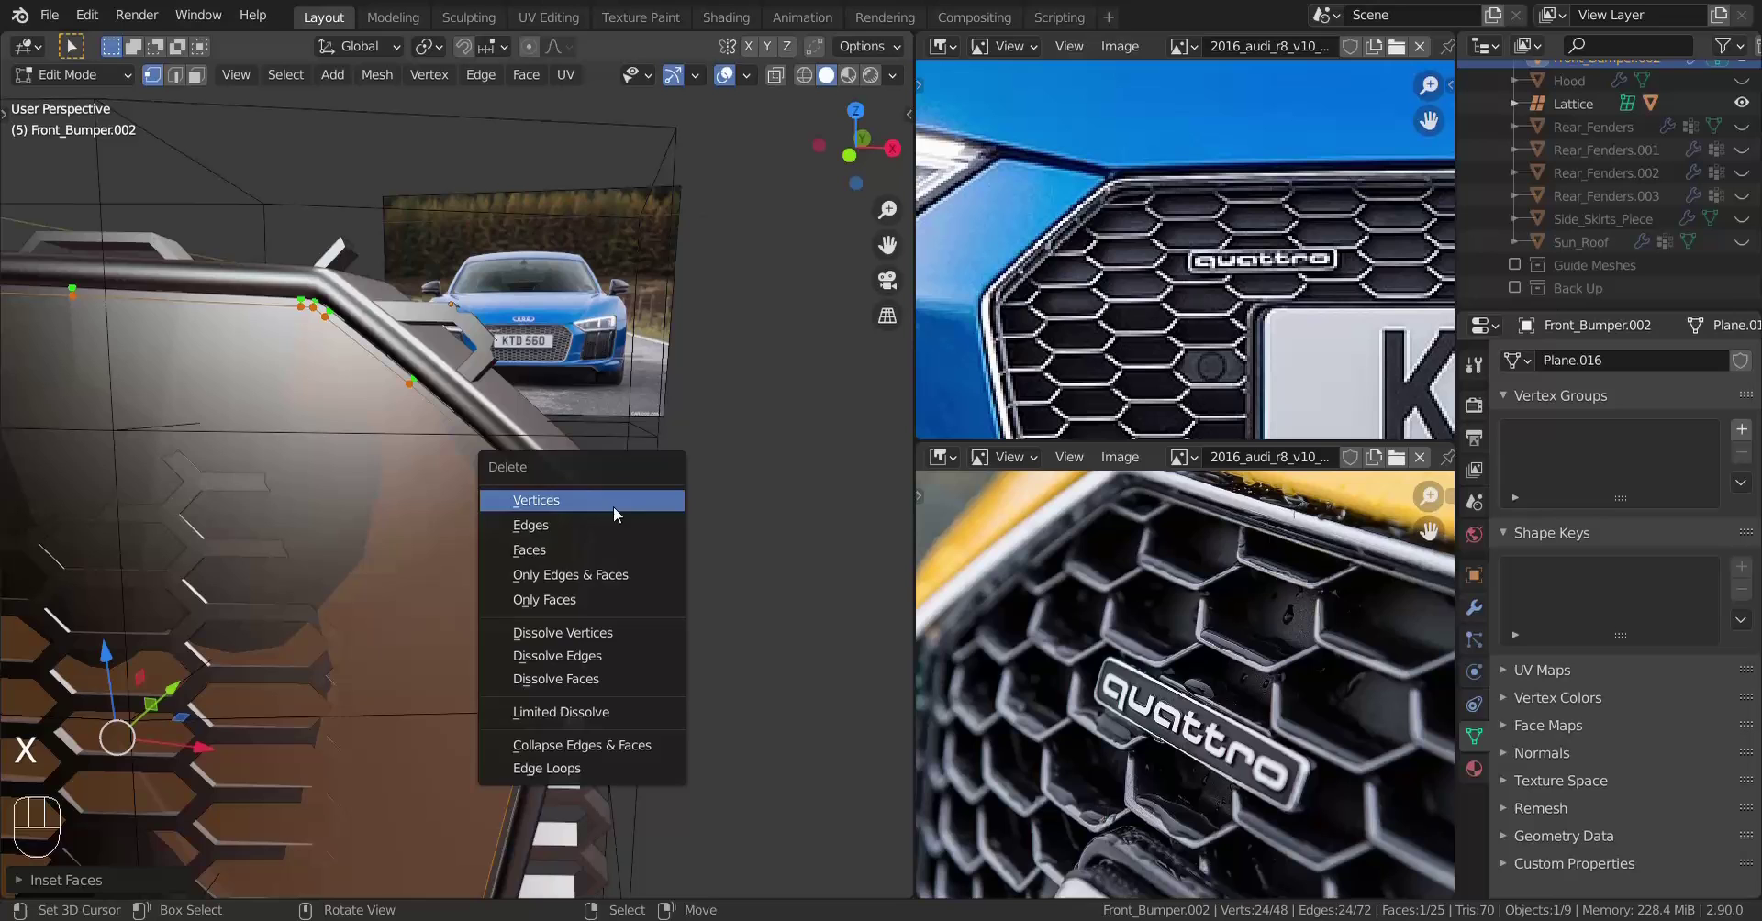
pyautogui.click(566, 550)
# Select the whole thin ring and extrude it about 0.016 m along the Y axis toward the honeycomb
pyautogui.press('a')
pyautogui.moveTo(544, 525); pyautogui.dragTo(558, 556, button='middle')
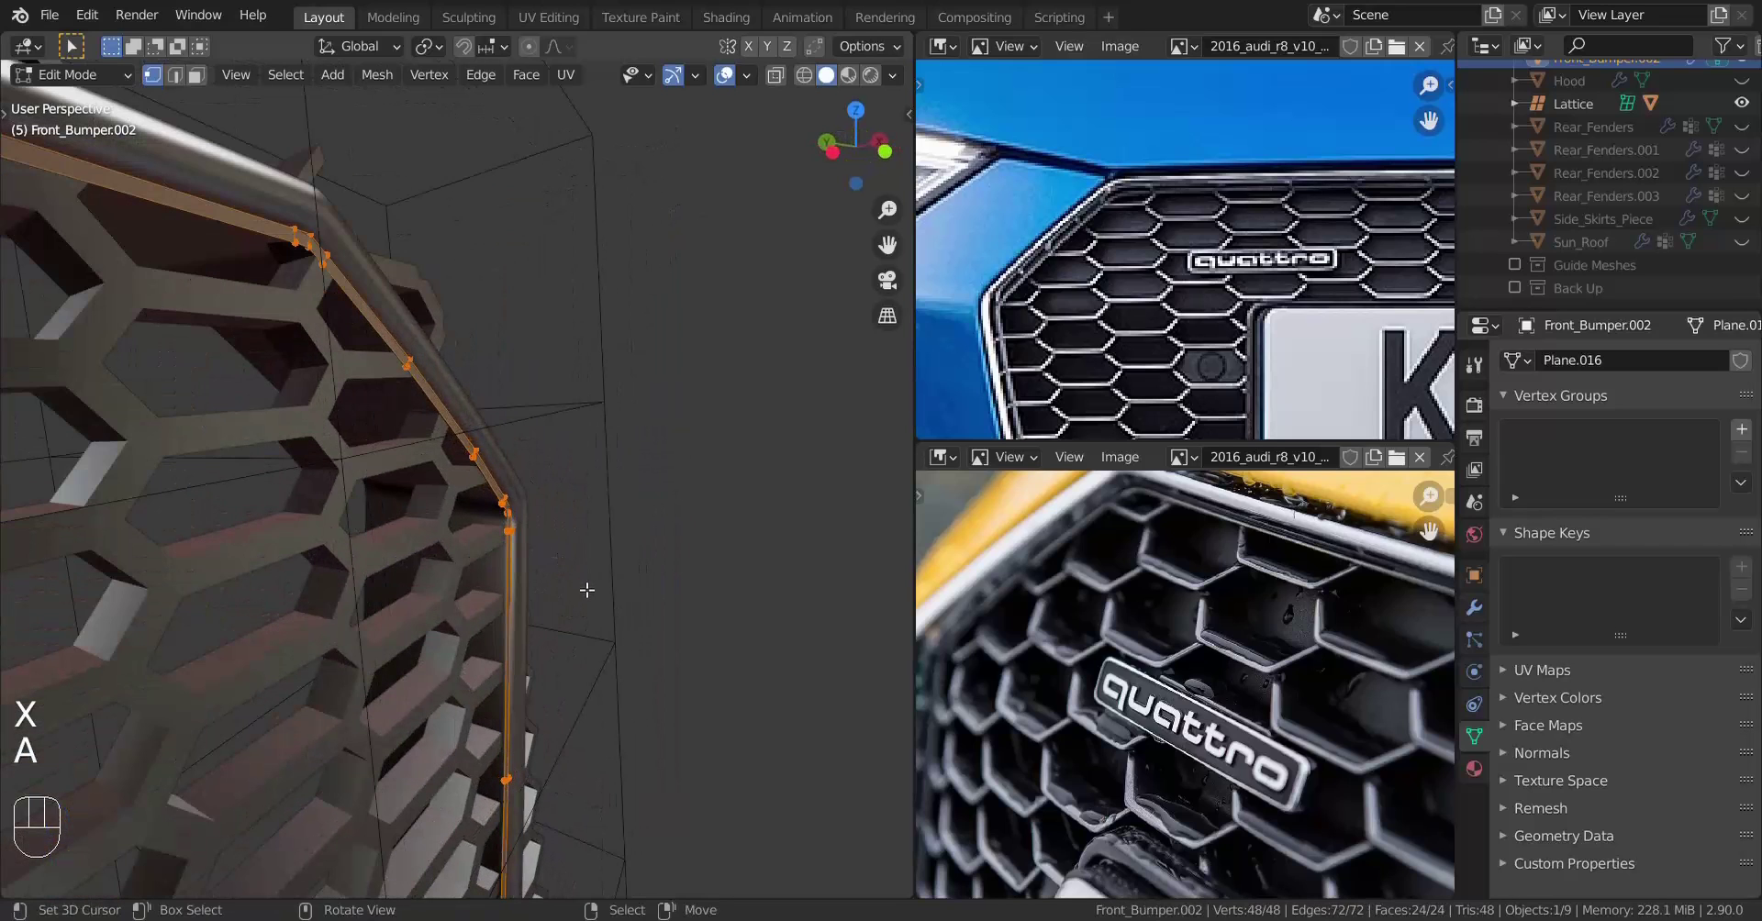
pyautogui.press('e')
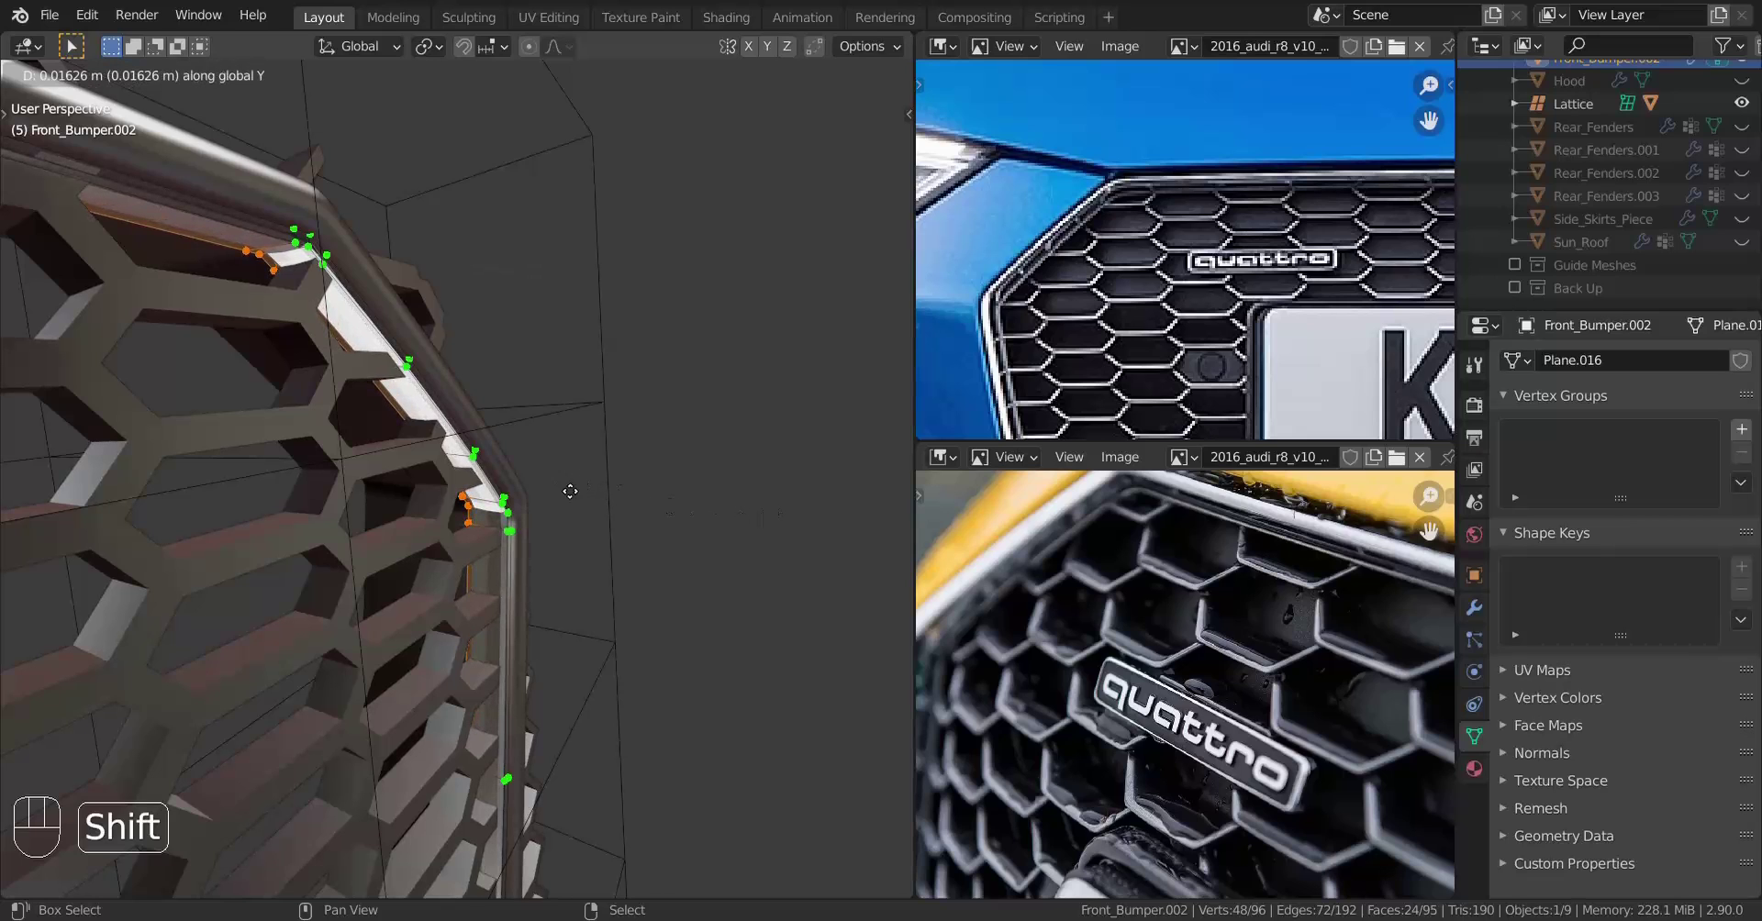
pyautogui.click(621, 458)
pyautogui.scroll(2, 573, 564)
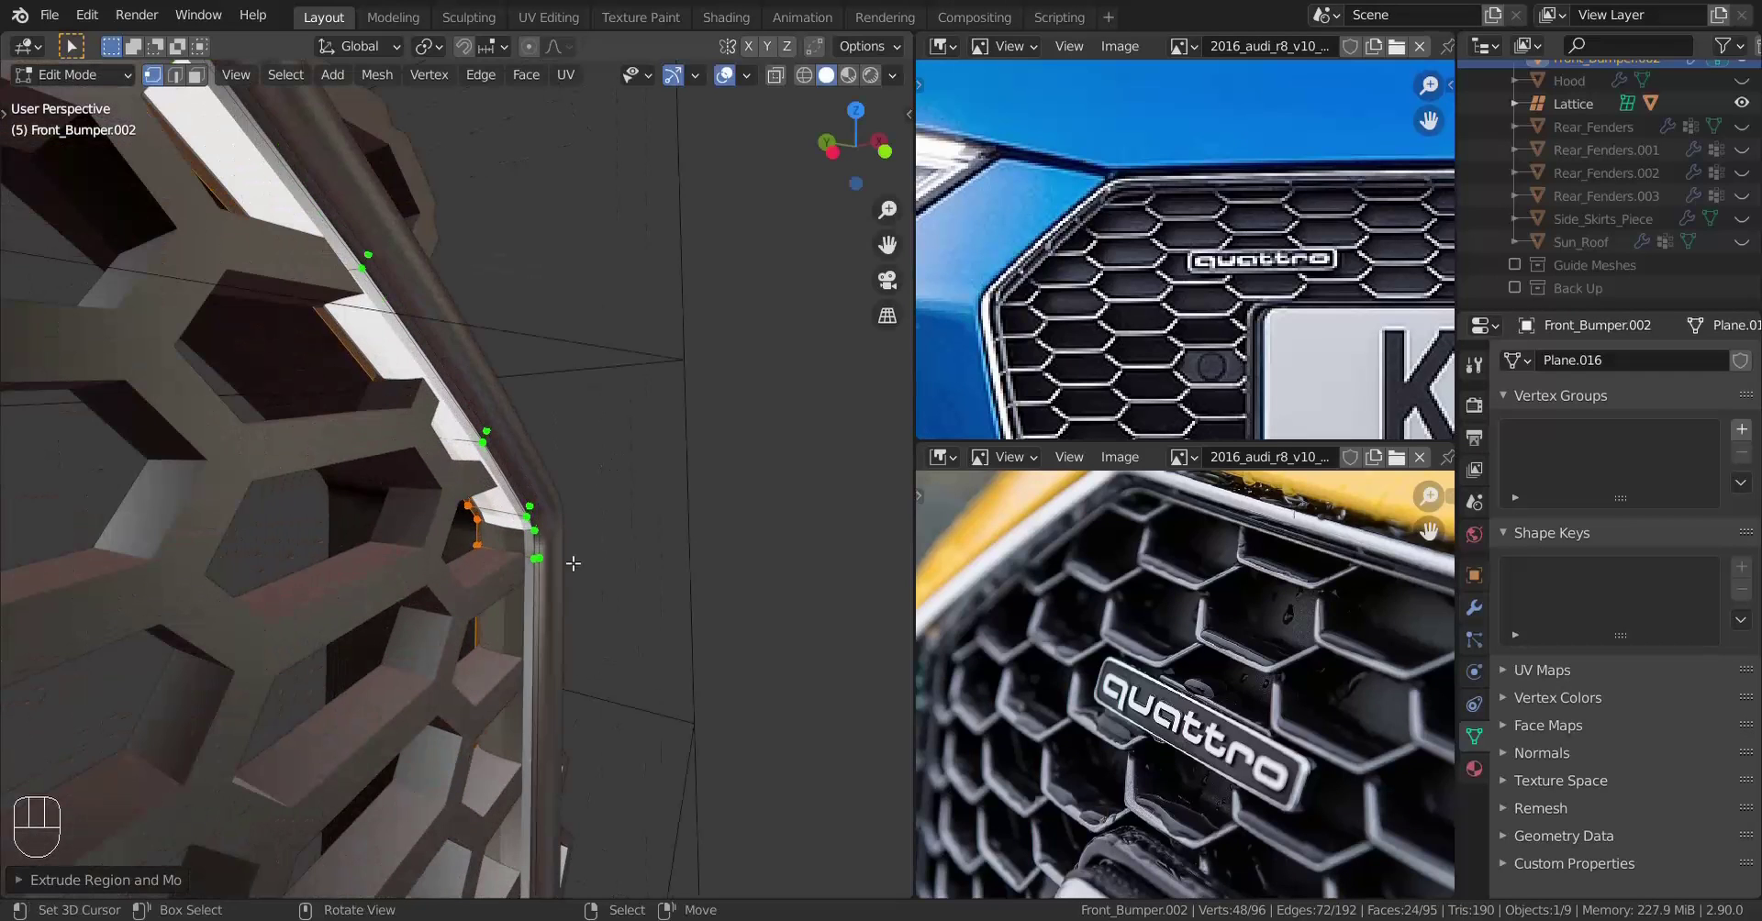
# Delete the selected faces of the extruded inner rim and recalculate the normals of the whole rim
pyautogui.press('x')
pyautogui.click(658, 440)
pyautogui.scroll(2, 546, 529)
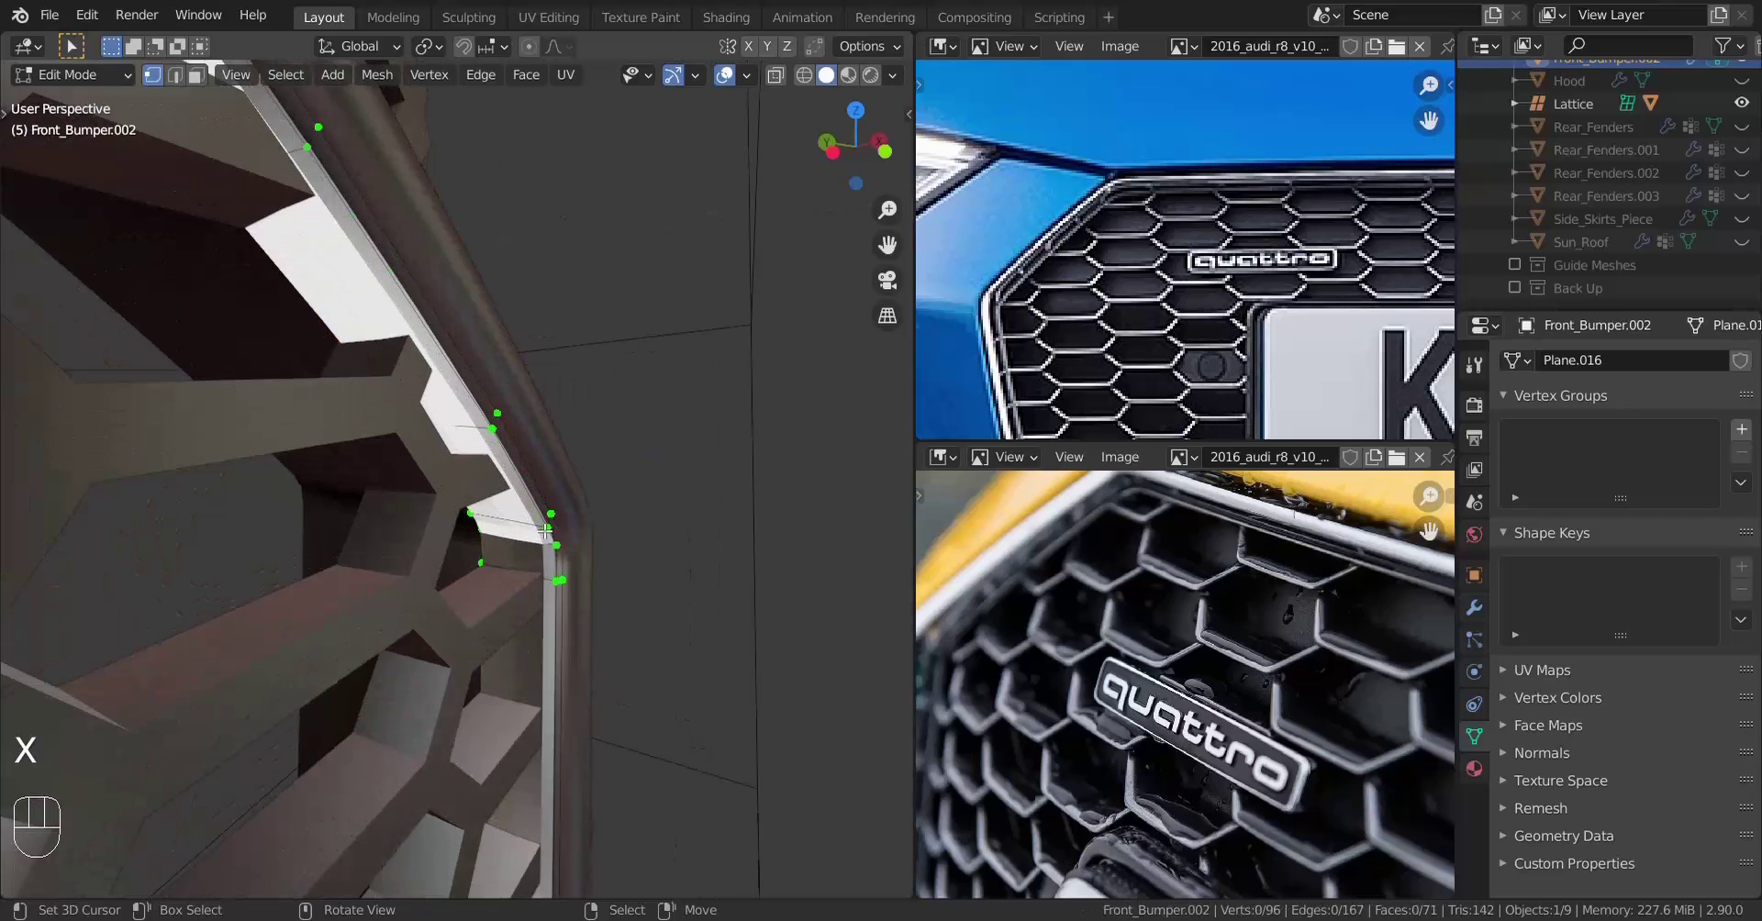
pyautogui.press('a')
pyautogui.hotkey('shift', 'n')
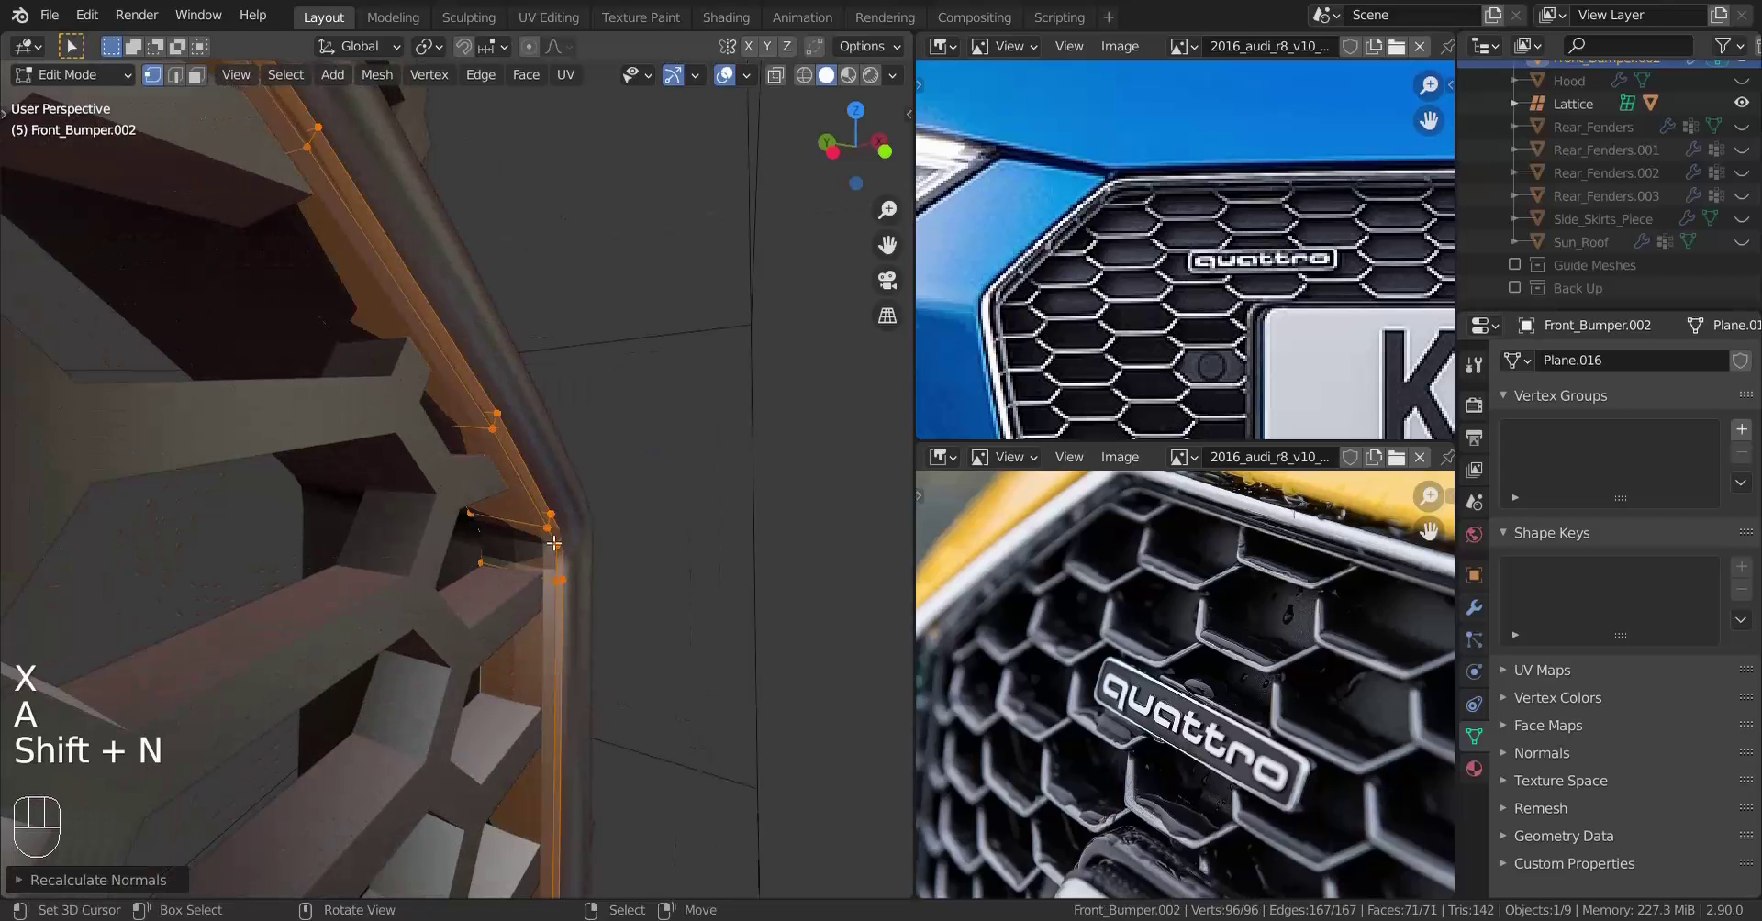
# Add a loop cut around the inner rim and slide it close to the edge nearest the outer frame
pyautogui.scroll(2, 554, 544)
pyautogui.hotkey('ctrl', 'r')
pyautogui.click(554, 544)
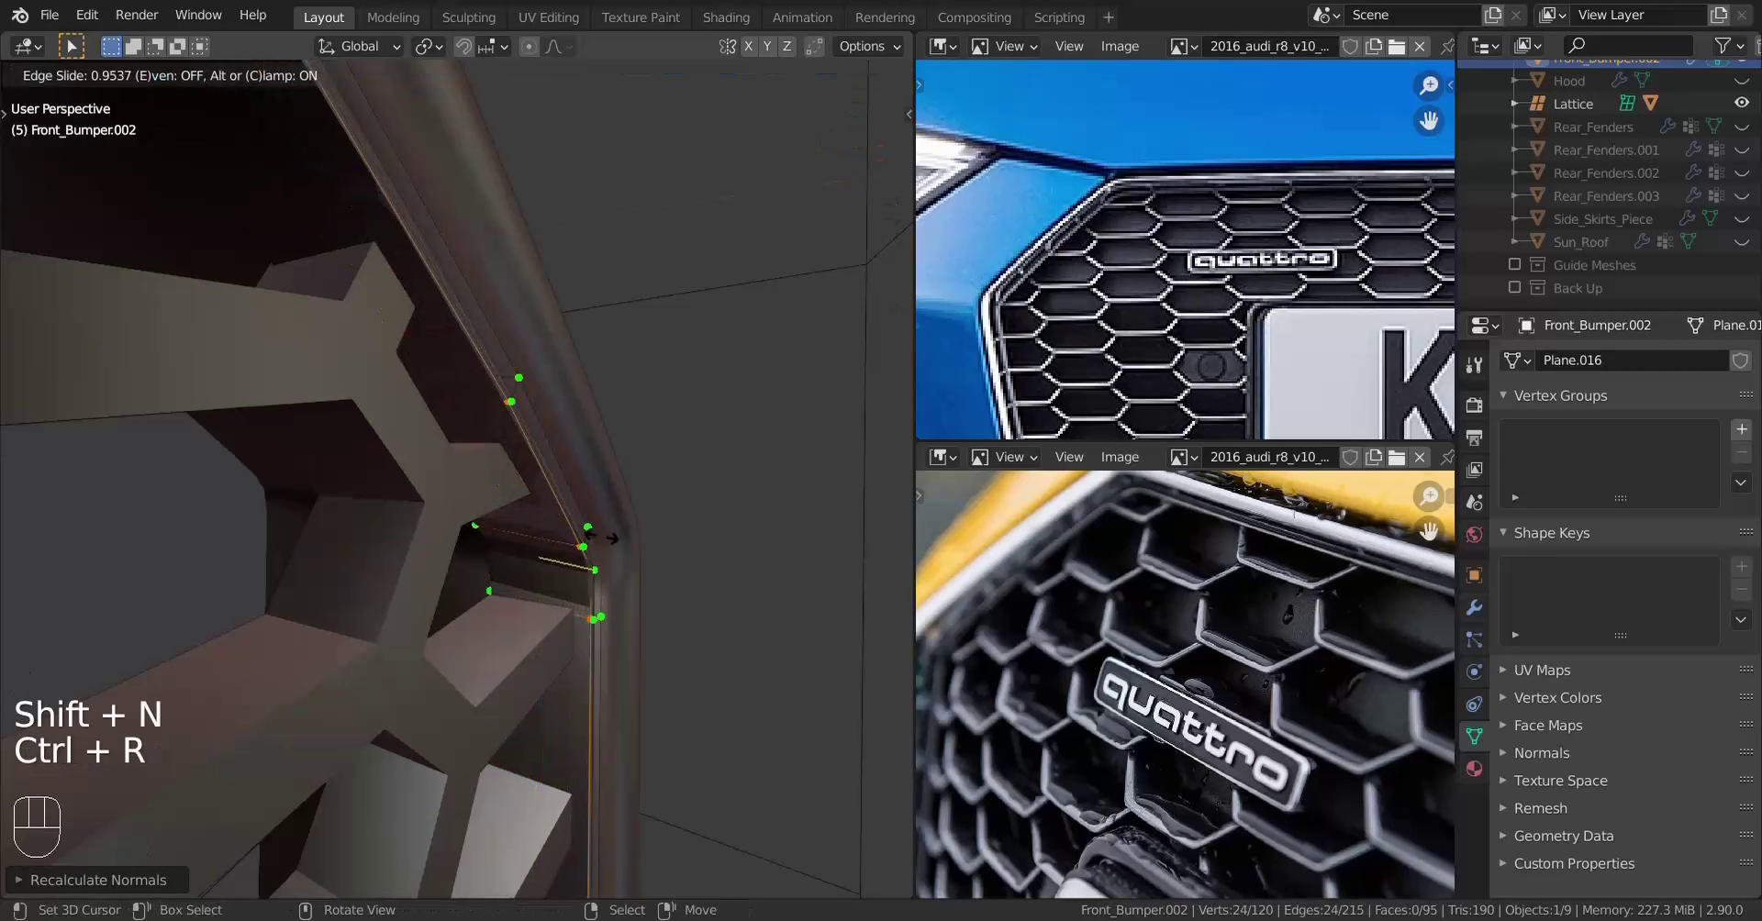
pyautogui.click(511, 527)
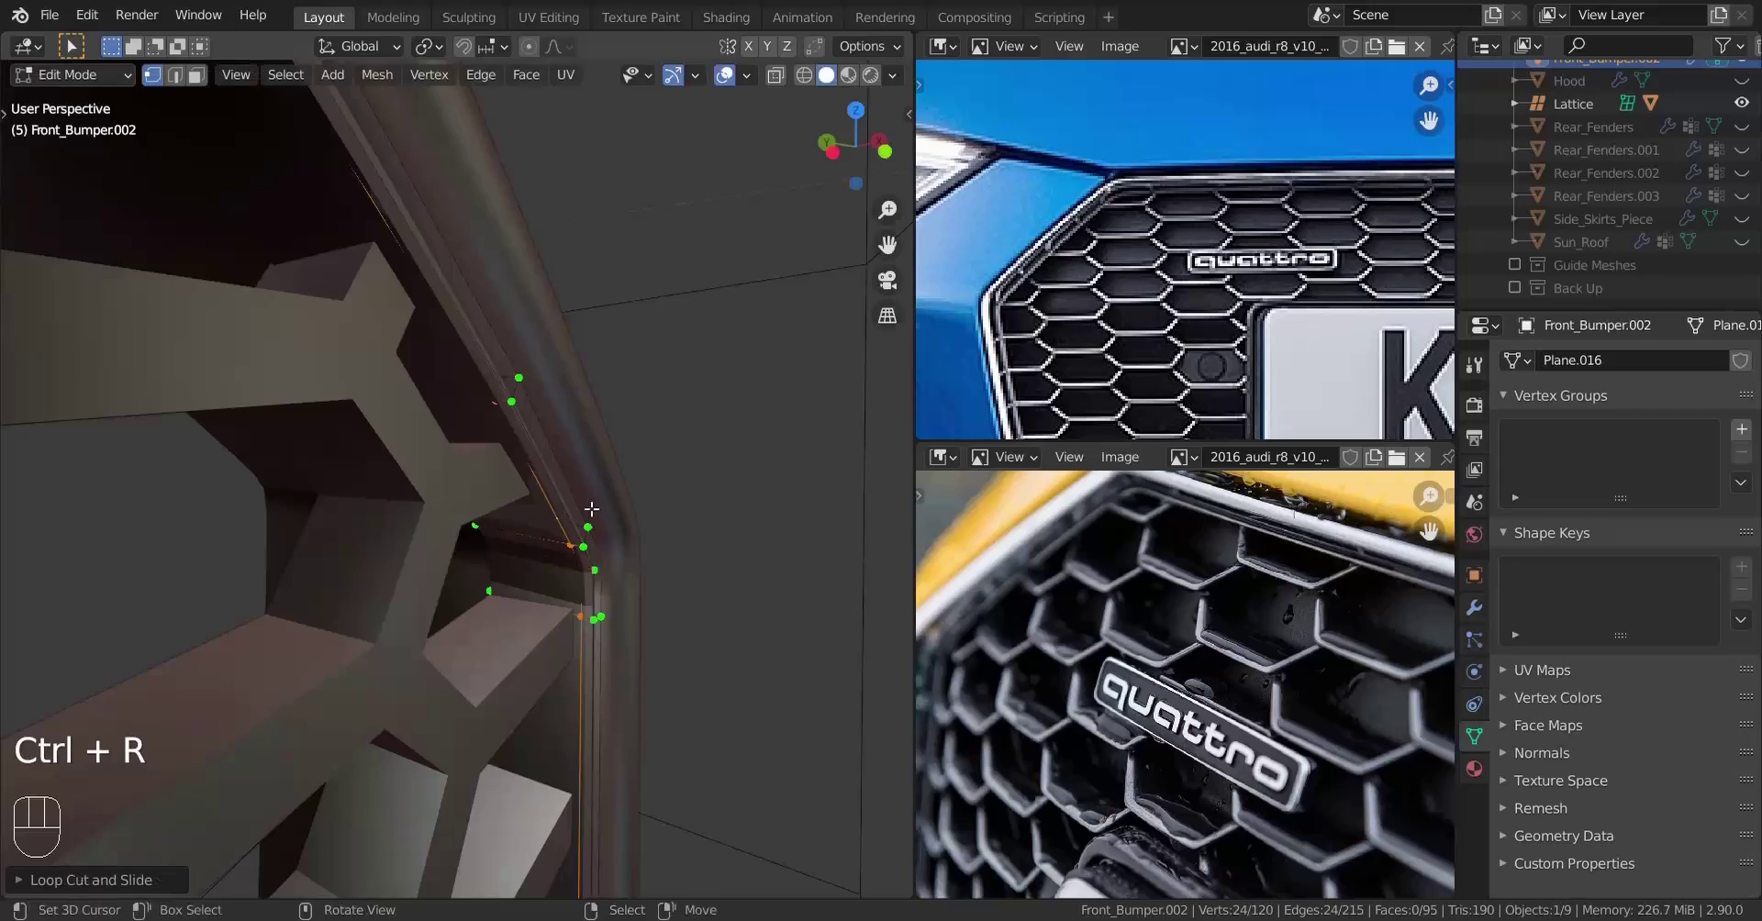
# Add a second loop cut around the rim's deep side wall and slide it evenly toward the front edge
pyautogui.moveTo(590, 511)
pyautogui.mouseDown(button='middle')
pyautogui.moveTo(153, 567)
pyautogui.moveTo(183, 565)
pyautogui.mouseUp(button='middle')
pyautogui.press('z')
pyautogui.hotkey('ctrl', 'r')
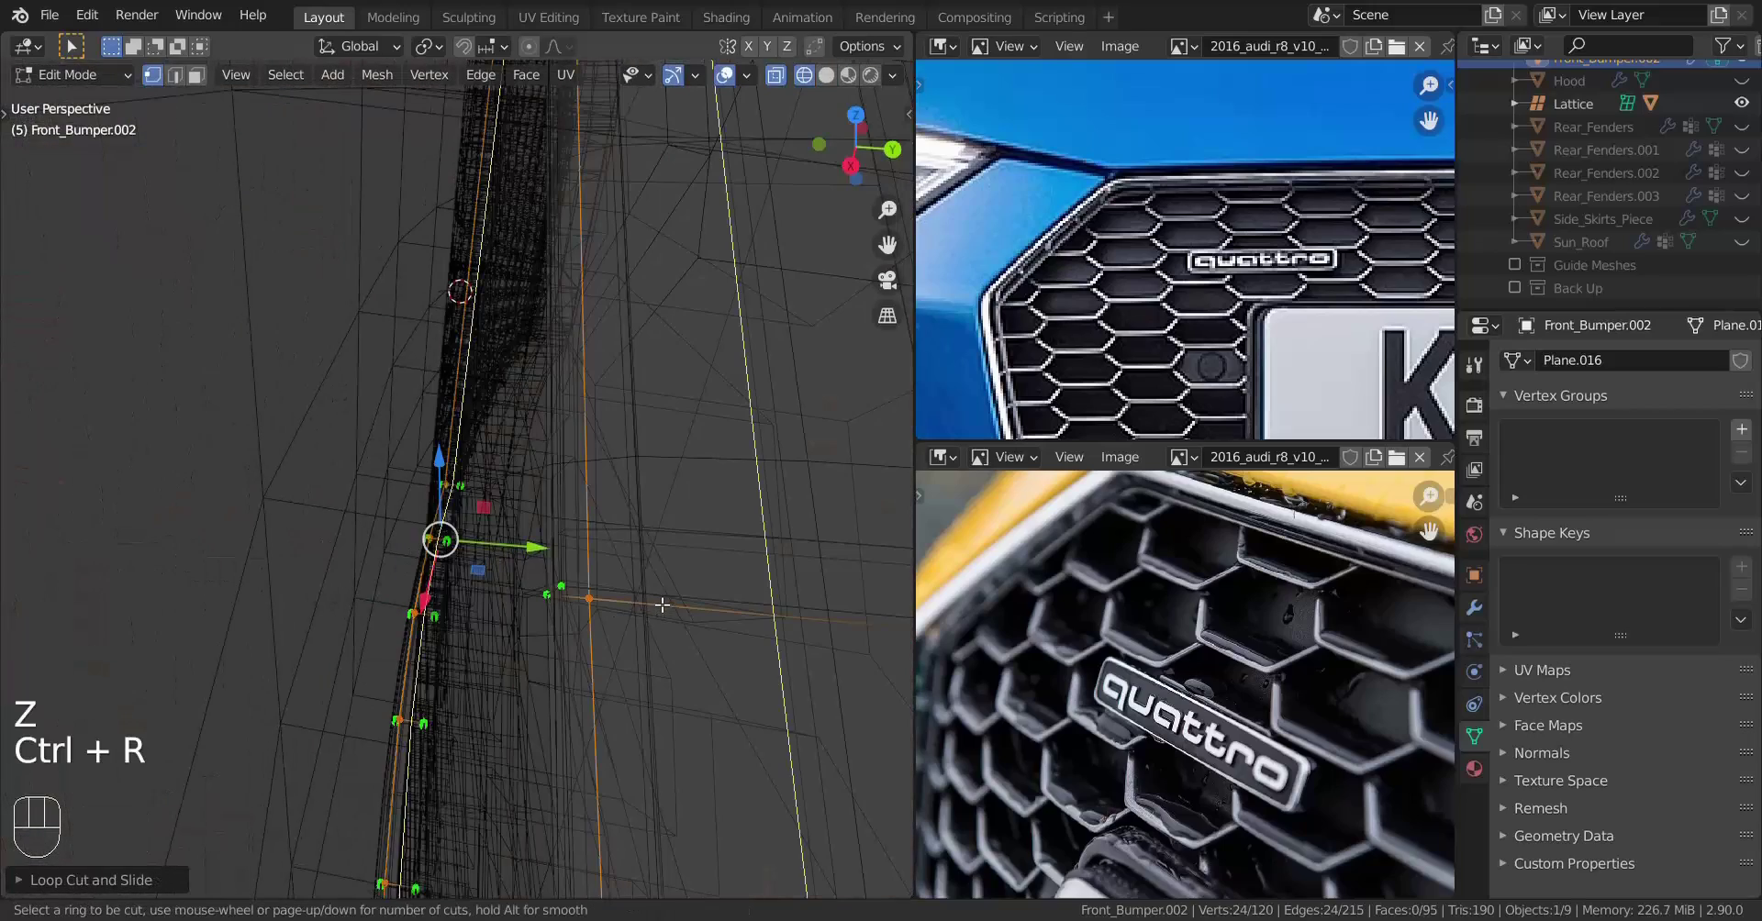
pyautogui.moveTo(581, 611); pyautogui.dragTo(739, 608, button='middle')
pyautogui.keyDown('shift'); pyautogui.moveTo(740, 608); pyautogui.dragTo(712, 590, button='middle'); pyautogui.keyUp('shift')
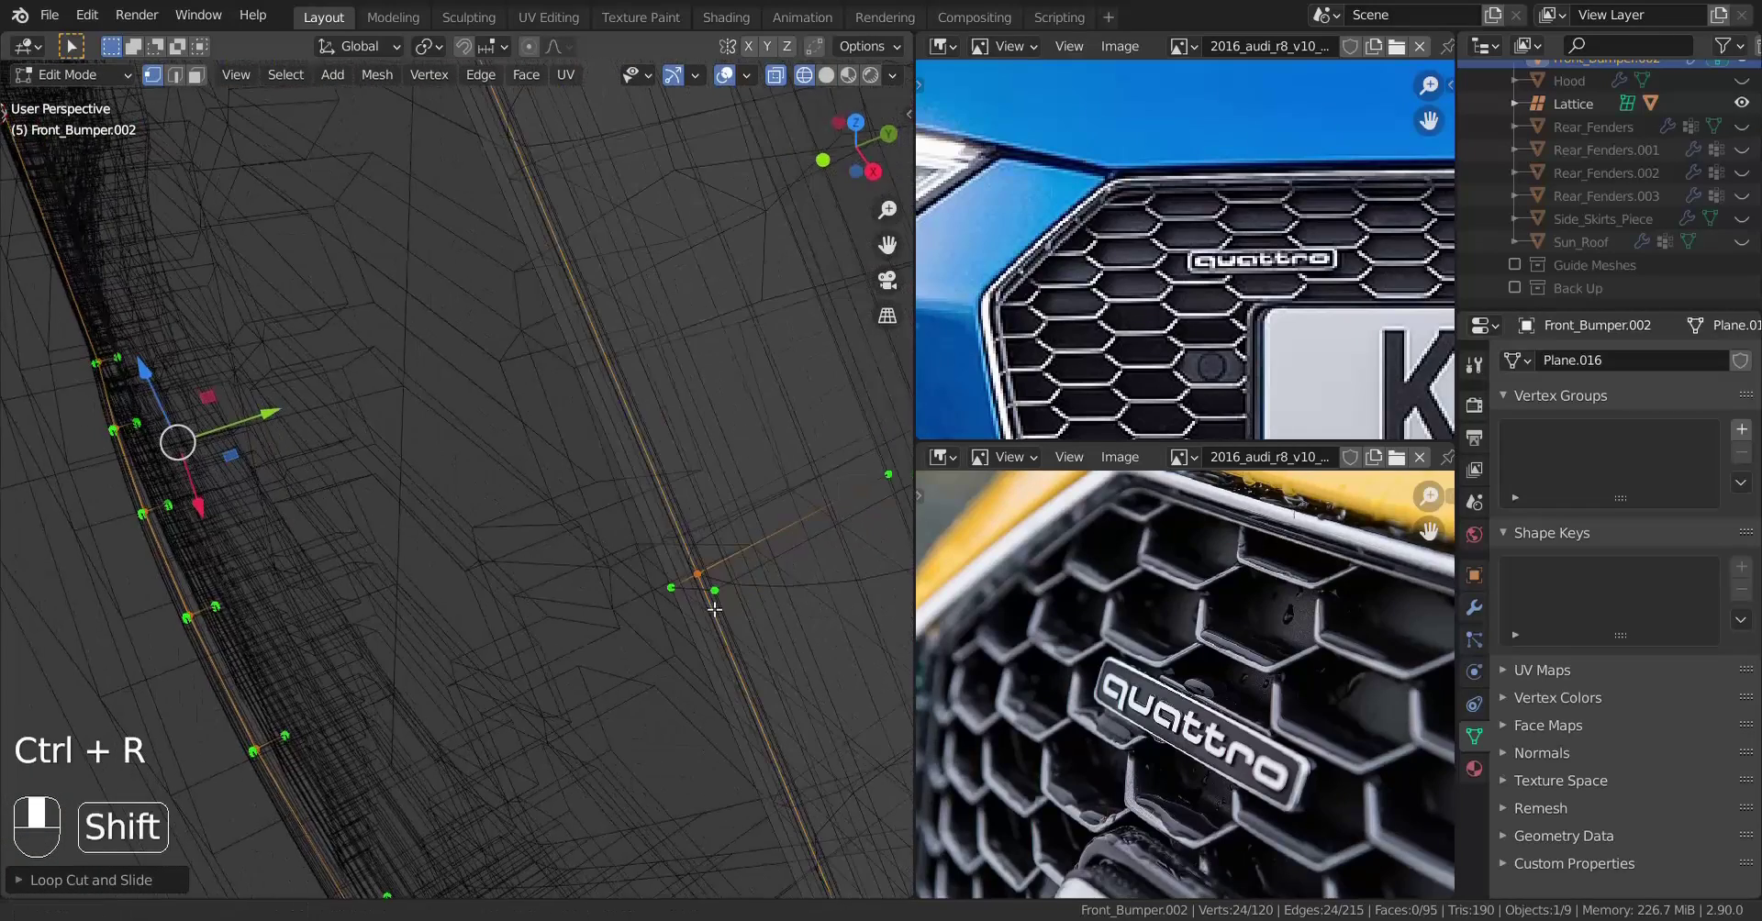
pyautogui.hotkey('ctrl', 'r')
pyautogui.click(822, 554)
pyautogui.press('e')
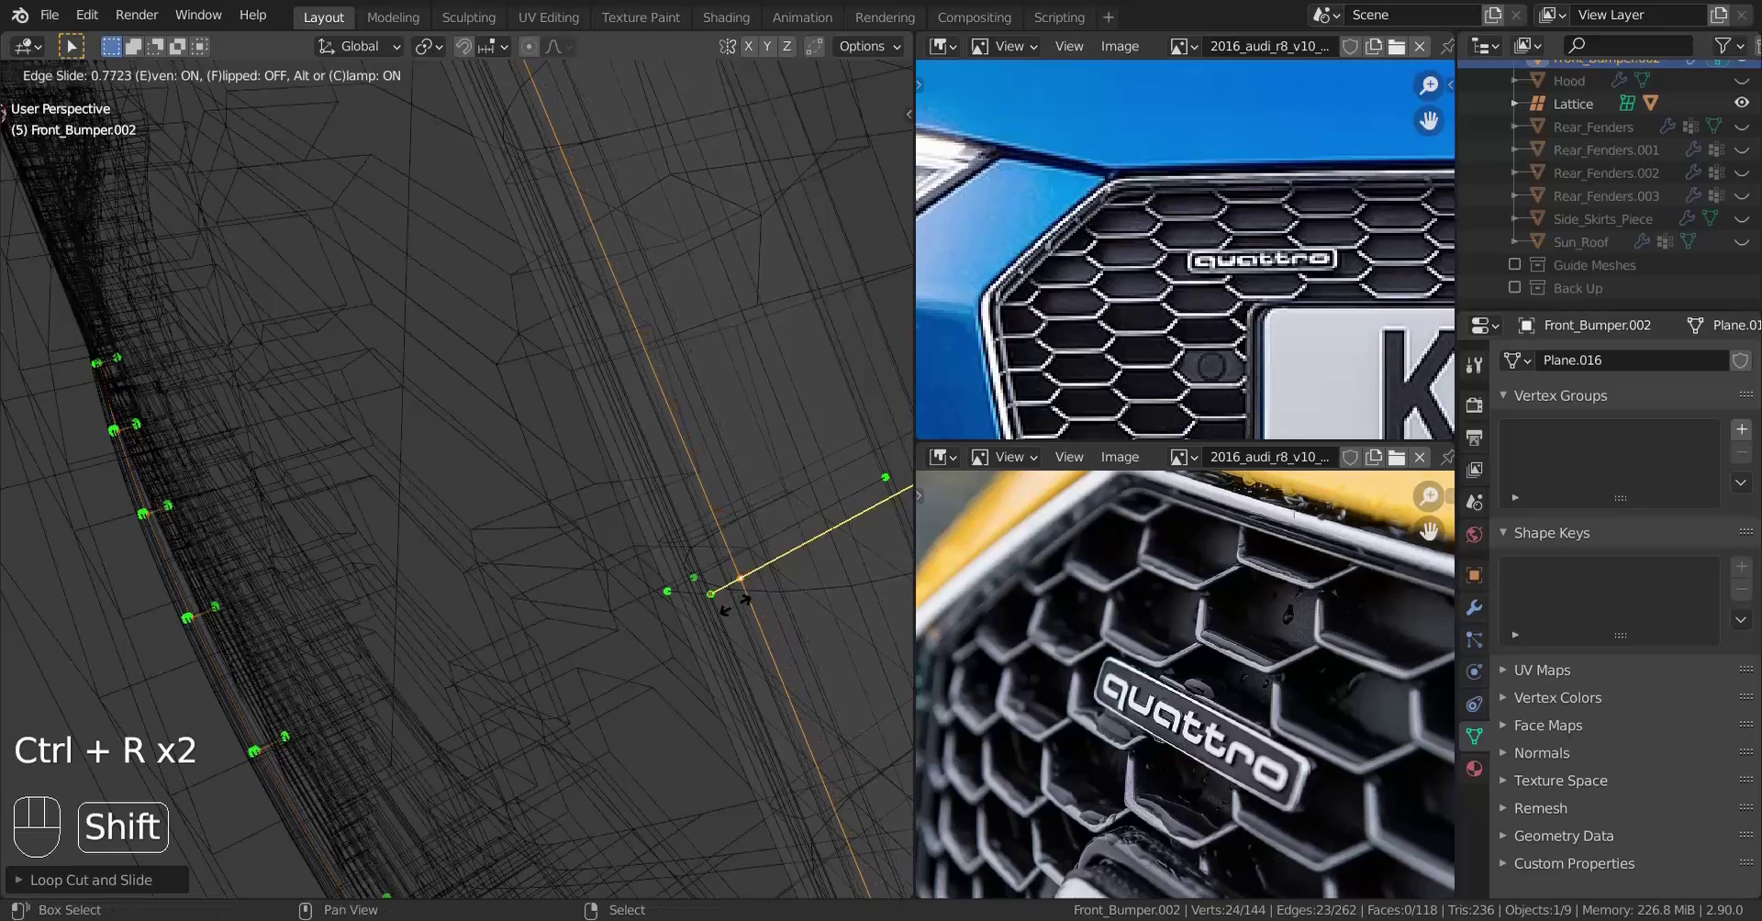
pyautogui.click(736, 606)
pyautogui.press('z')
pyautogui.press('Tab')
# Apply smooth shading to the inner rim object
pyautogui.moveTo(477, 602); pyautogui.dragTo(679, 482, button='middle')
pyautogui.press('a')
pyautogui.press('a')
pyautogui.press('a')
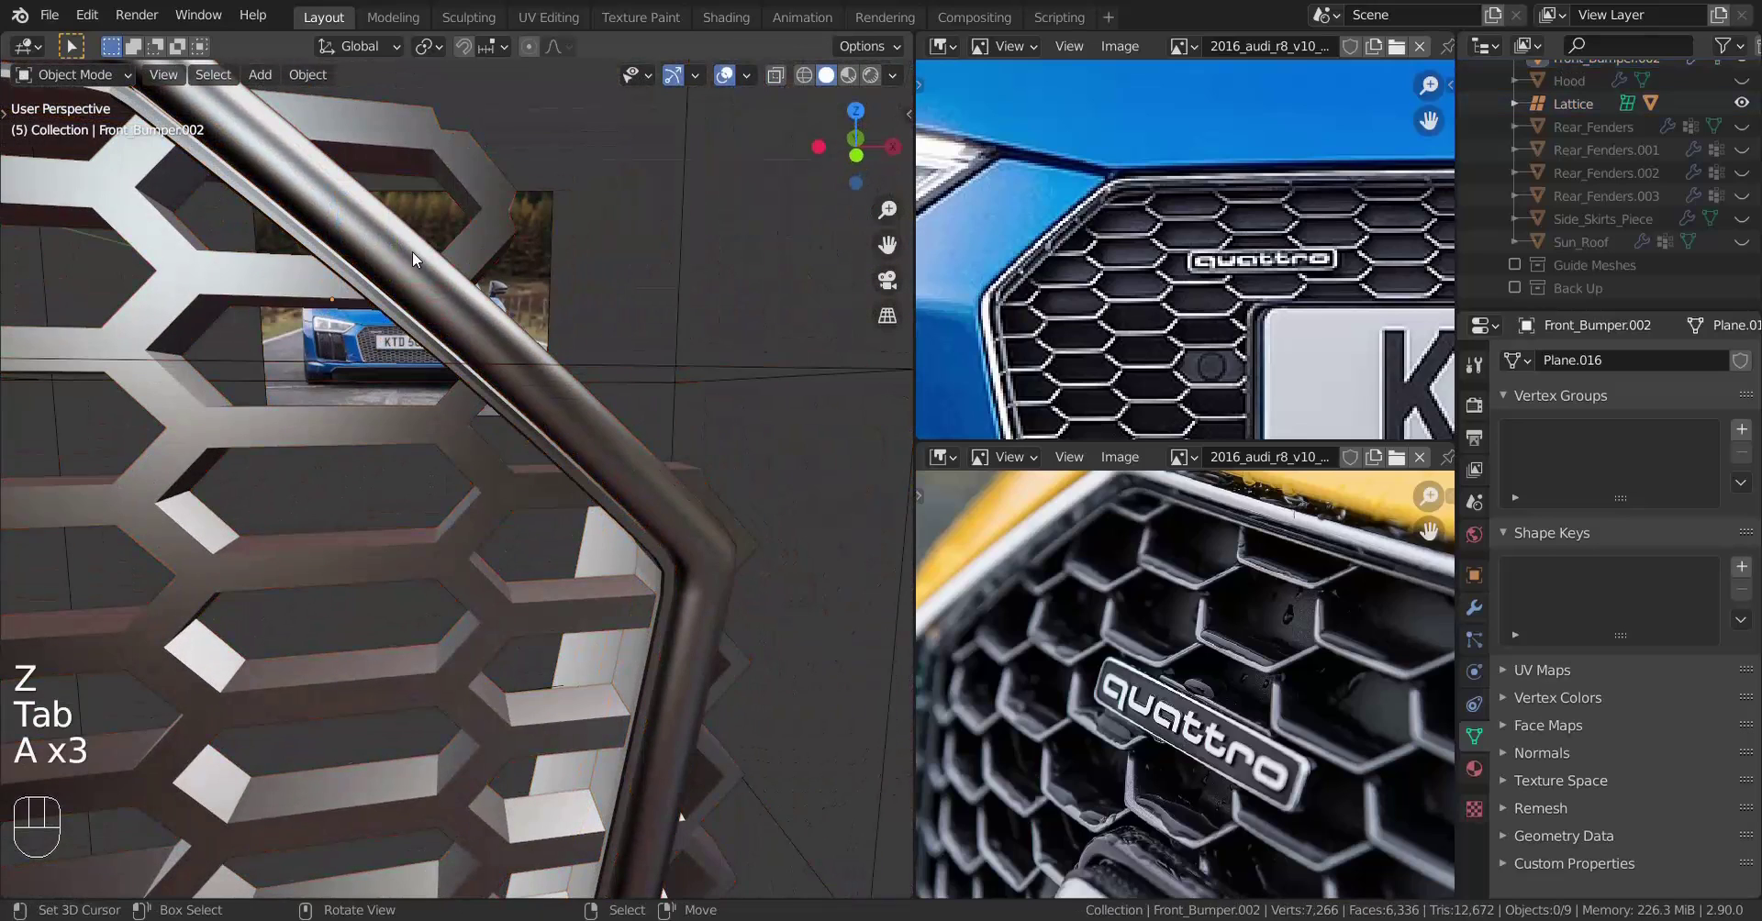
pyautogui.click(191, 164)
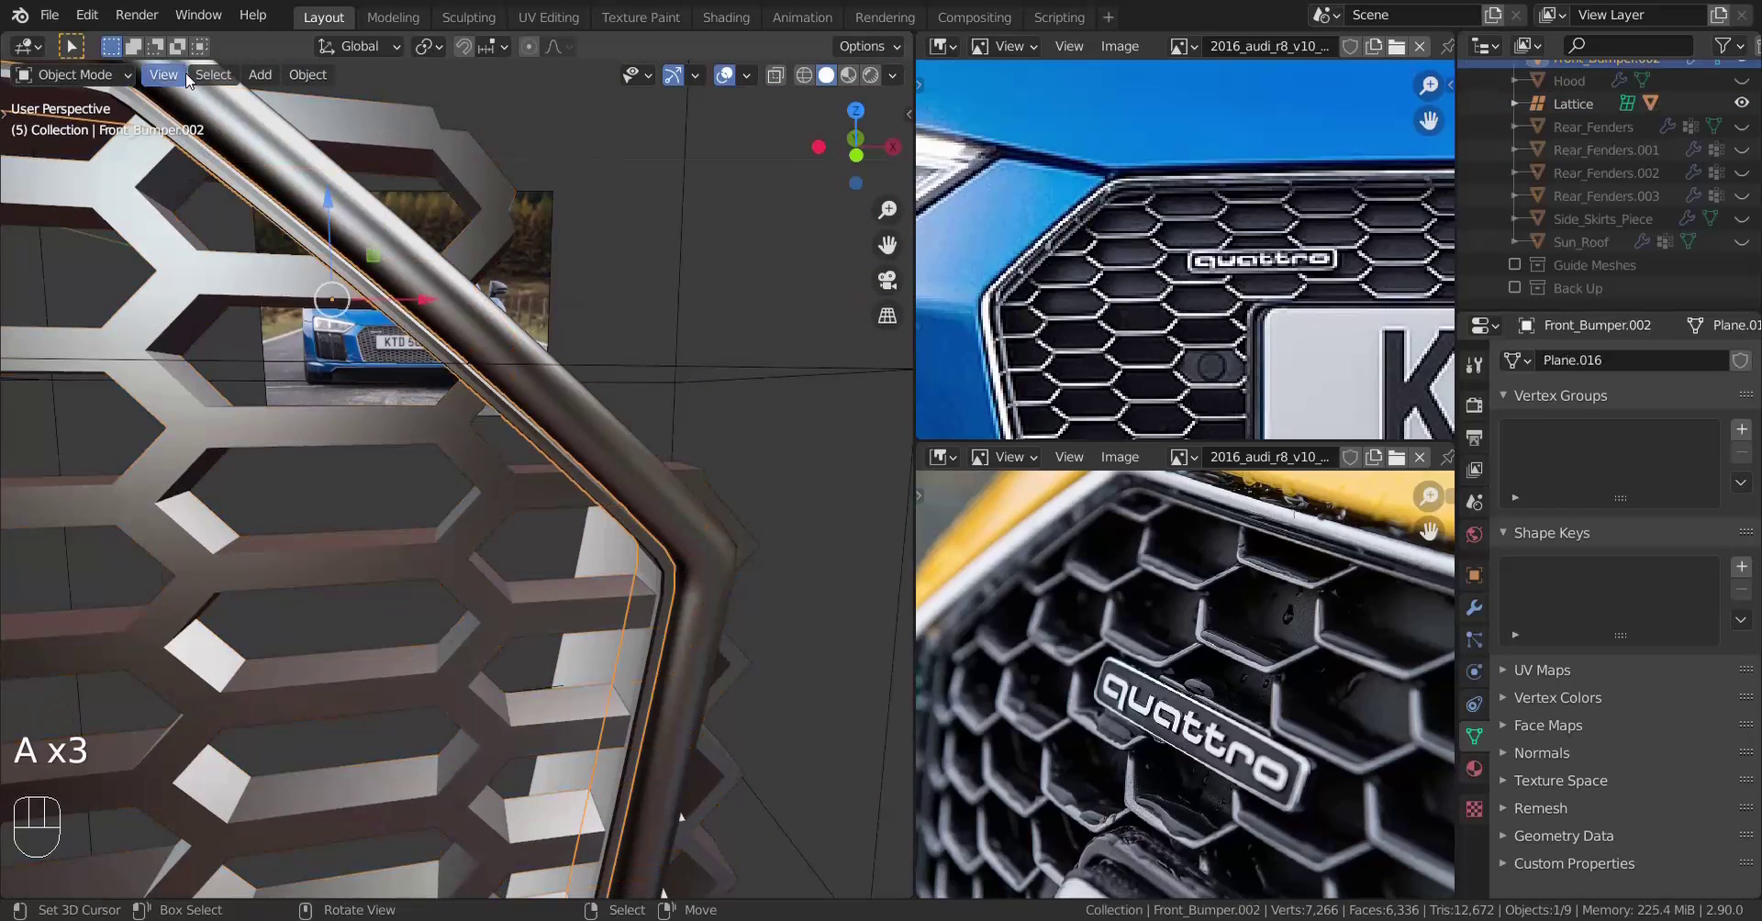
pyautogui.click(307, 73)
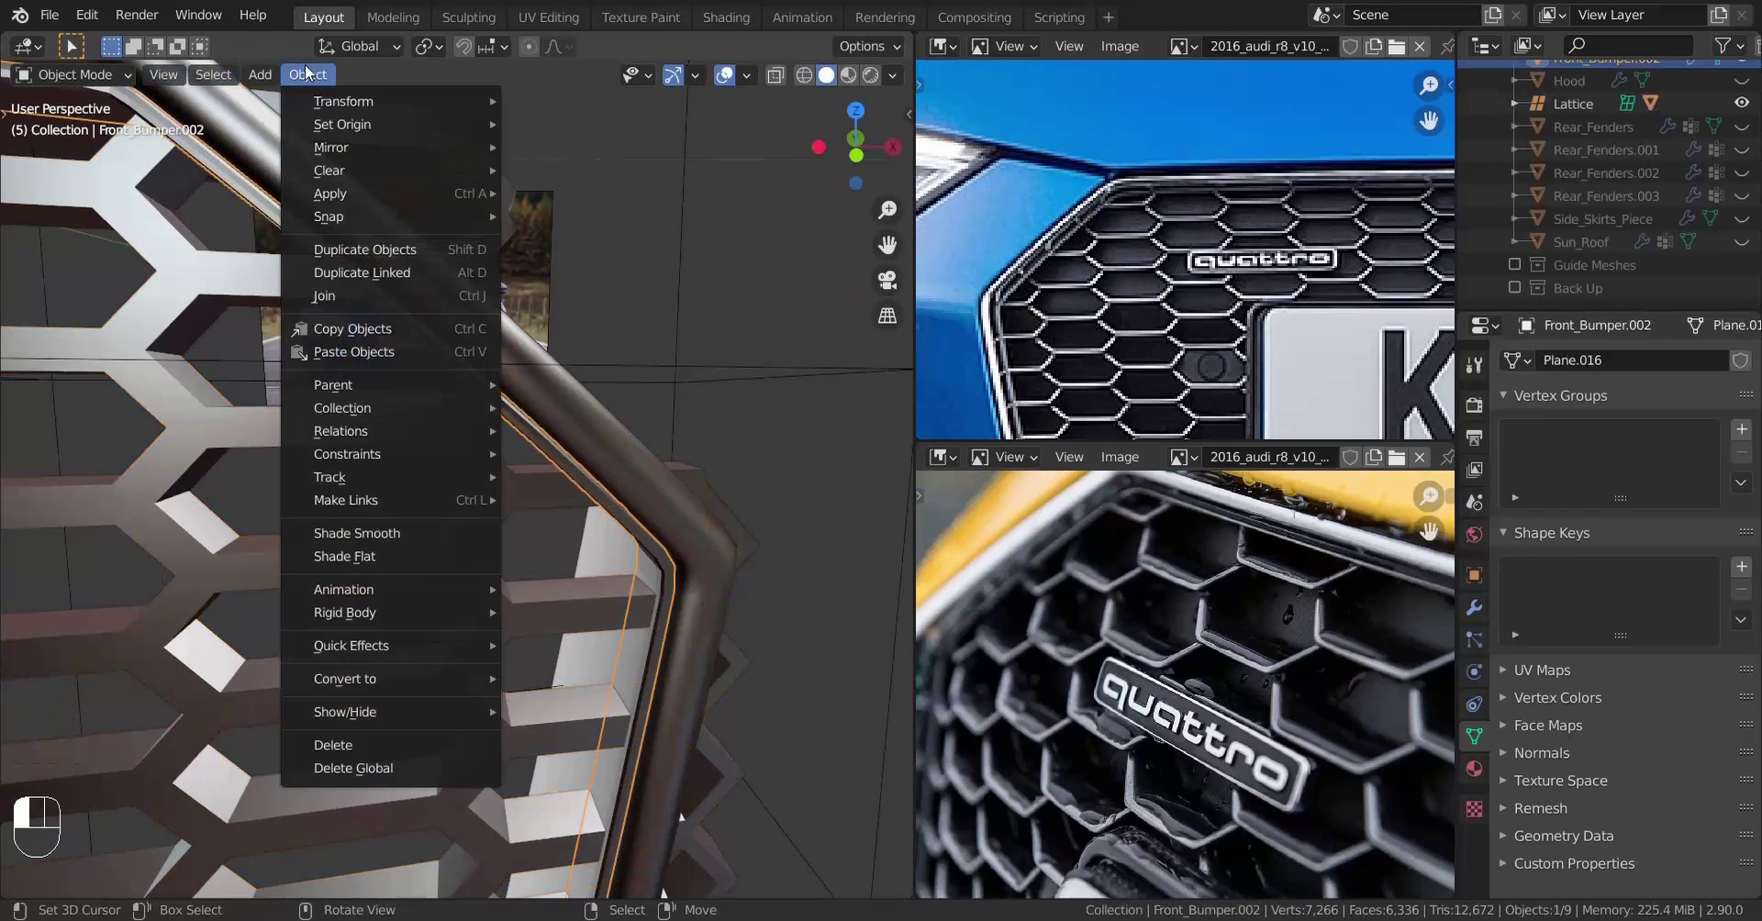
pyautogui.click(368, 530)
# Select the rim's entire linked mesh and move it about 0.002 m along the Y axis, deeper behind the frame
pyautogui.moveTo(367, 530); pyautogui.dragTo(468, 538, button='middle')
pyautogui.scroll(2, 504, 496)
pyautogui.press('Tab')
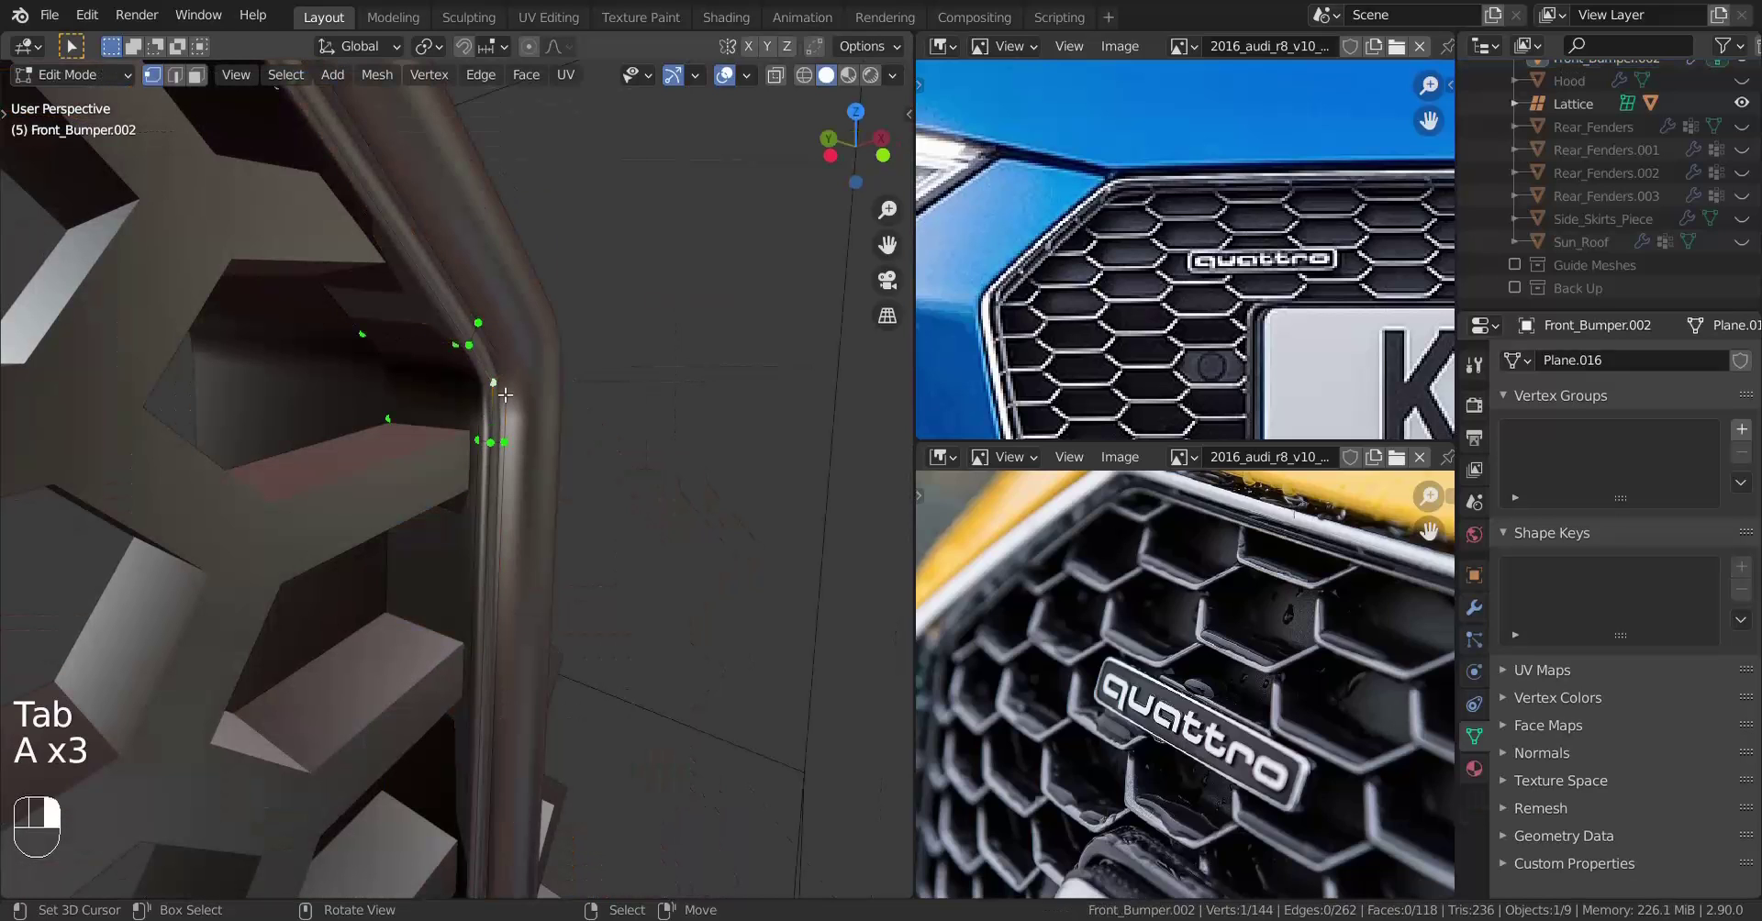
pyautogui.press('l')
pyautogui.moveTo(477, 431); pyautogui.dragTo(431, 494, button='middle')
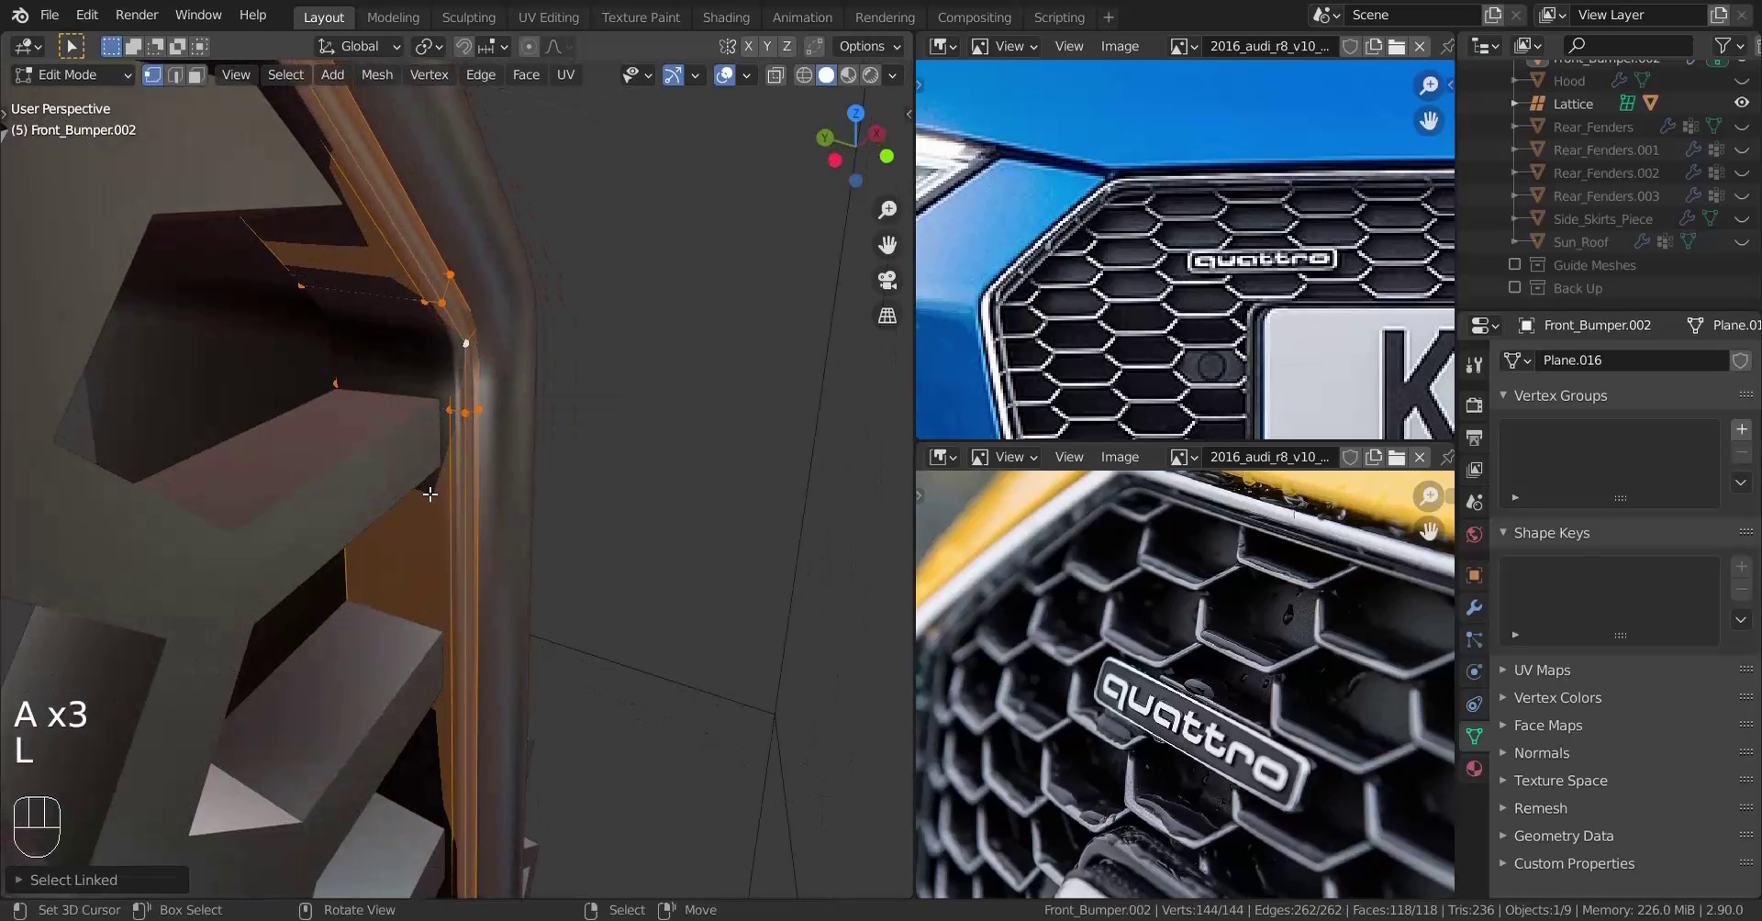
pyautogui.press('g')
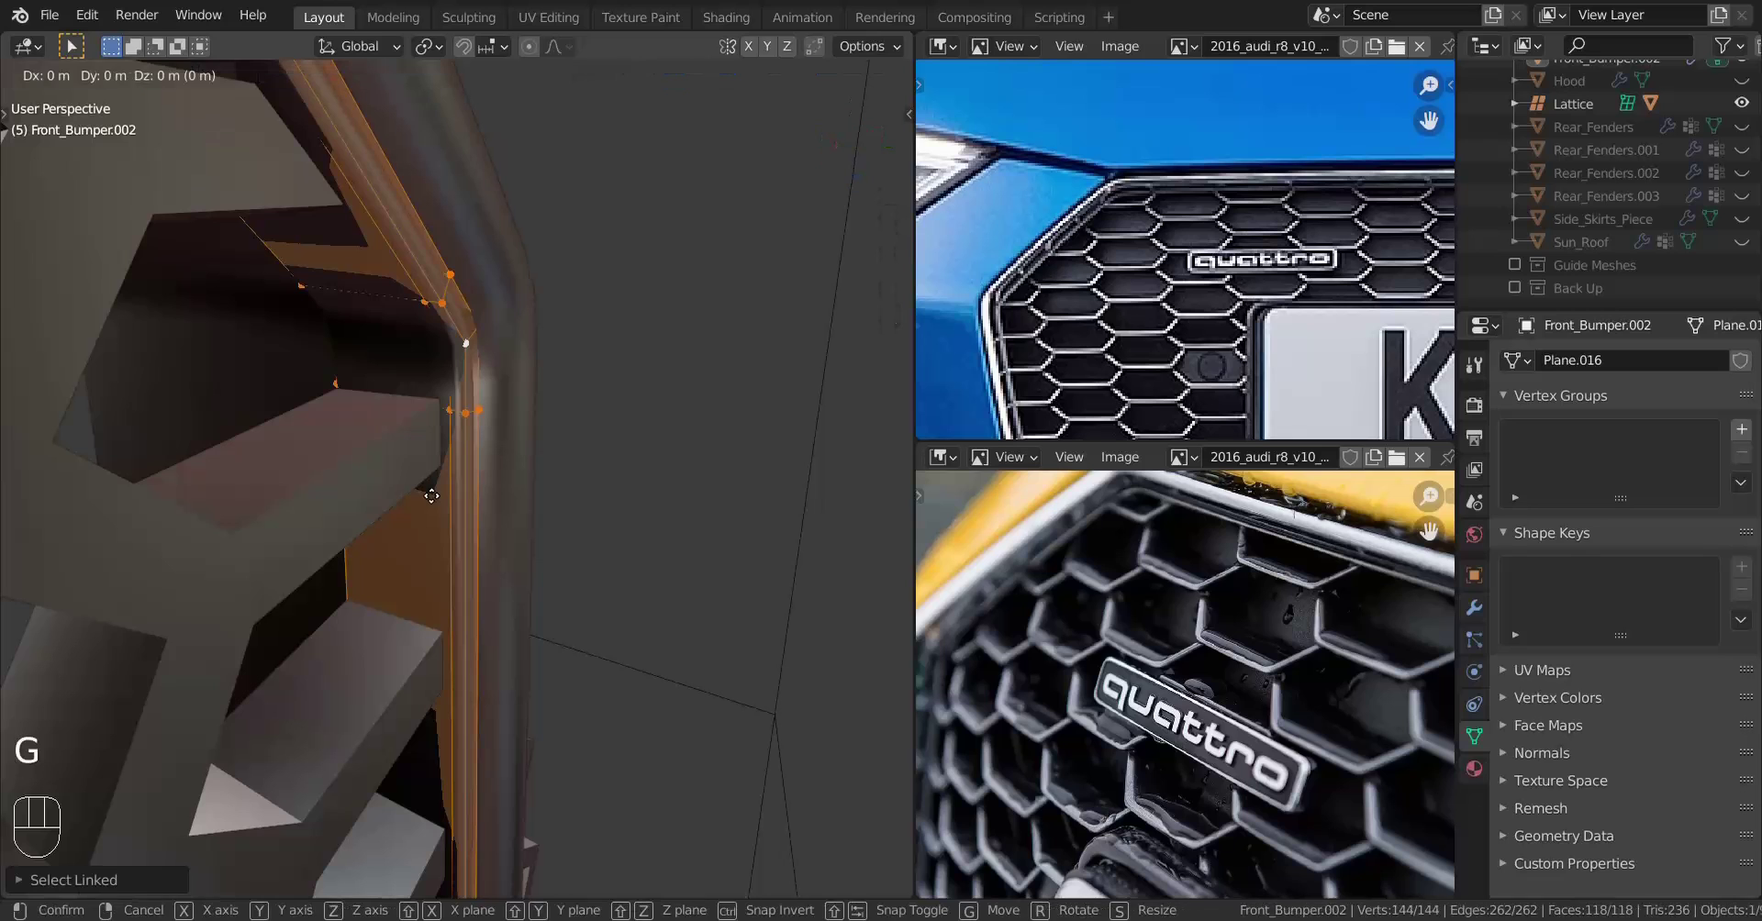
pyautogui.press('y')
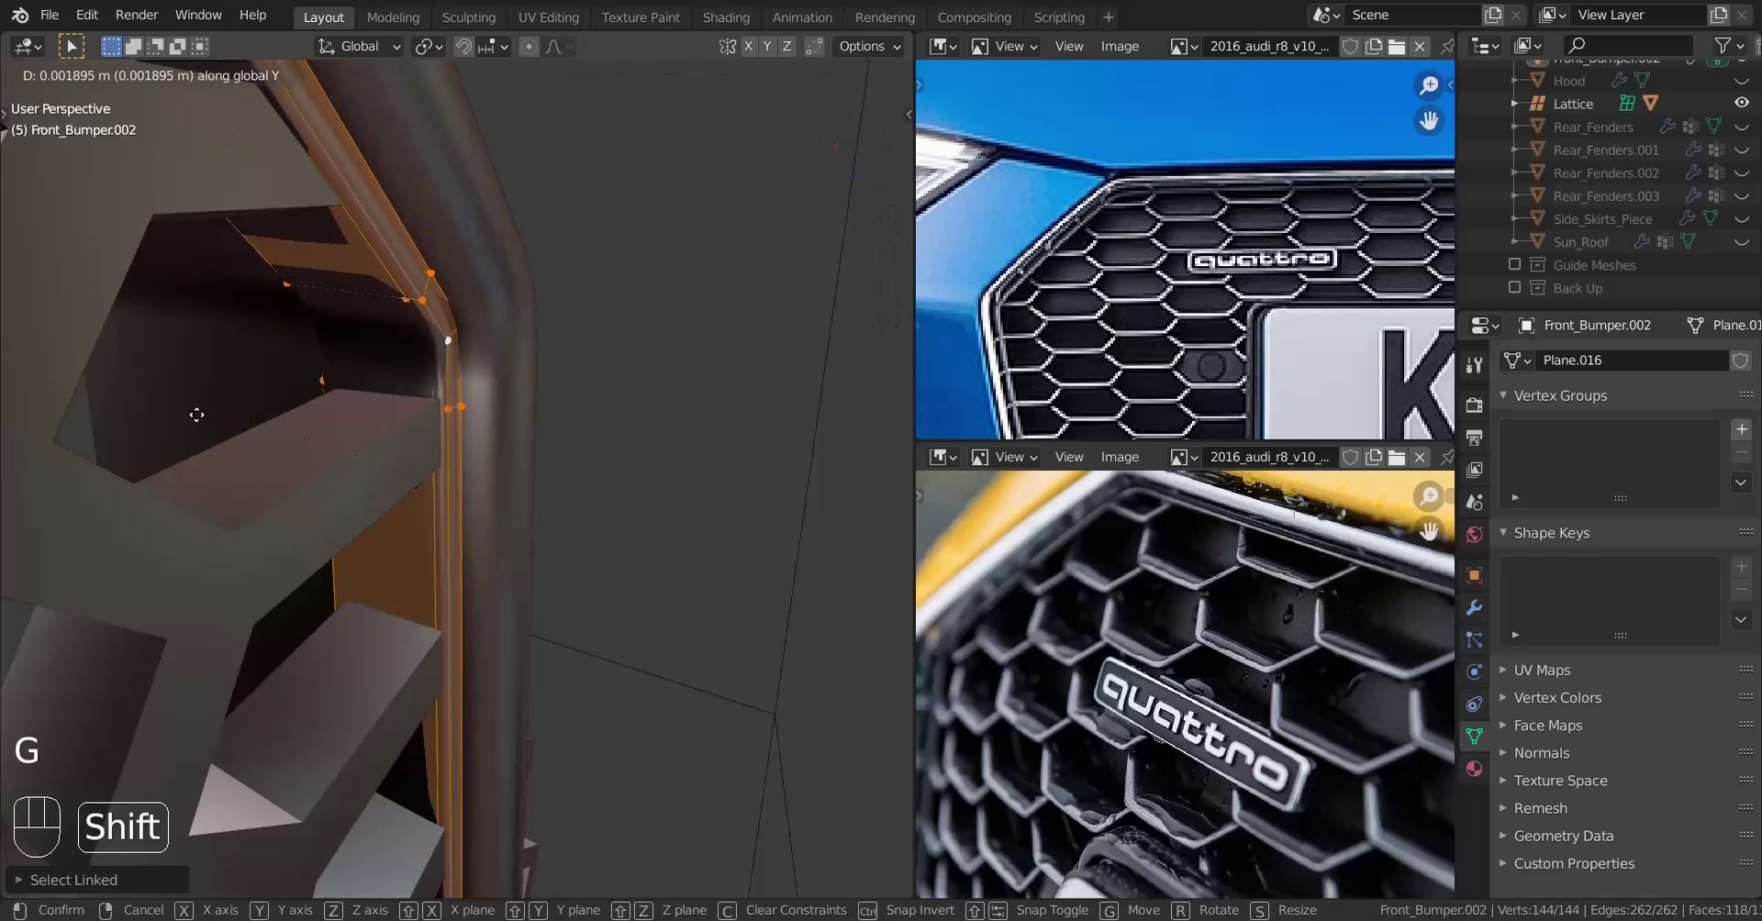
pyautogui.click(215, 407)
pyautogui.press('a')
pyautogui.press('a')
pyautogui.press('a')
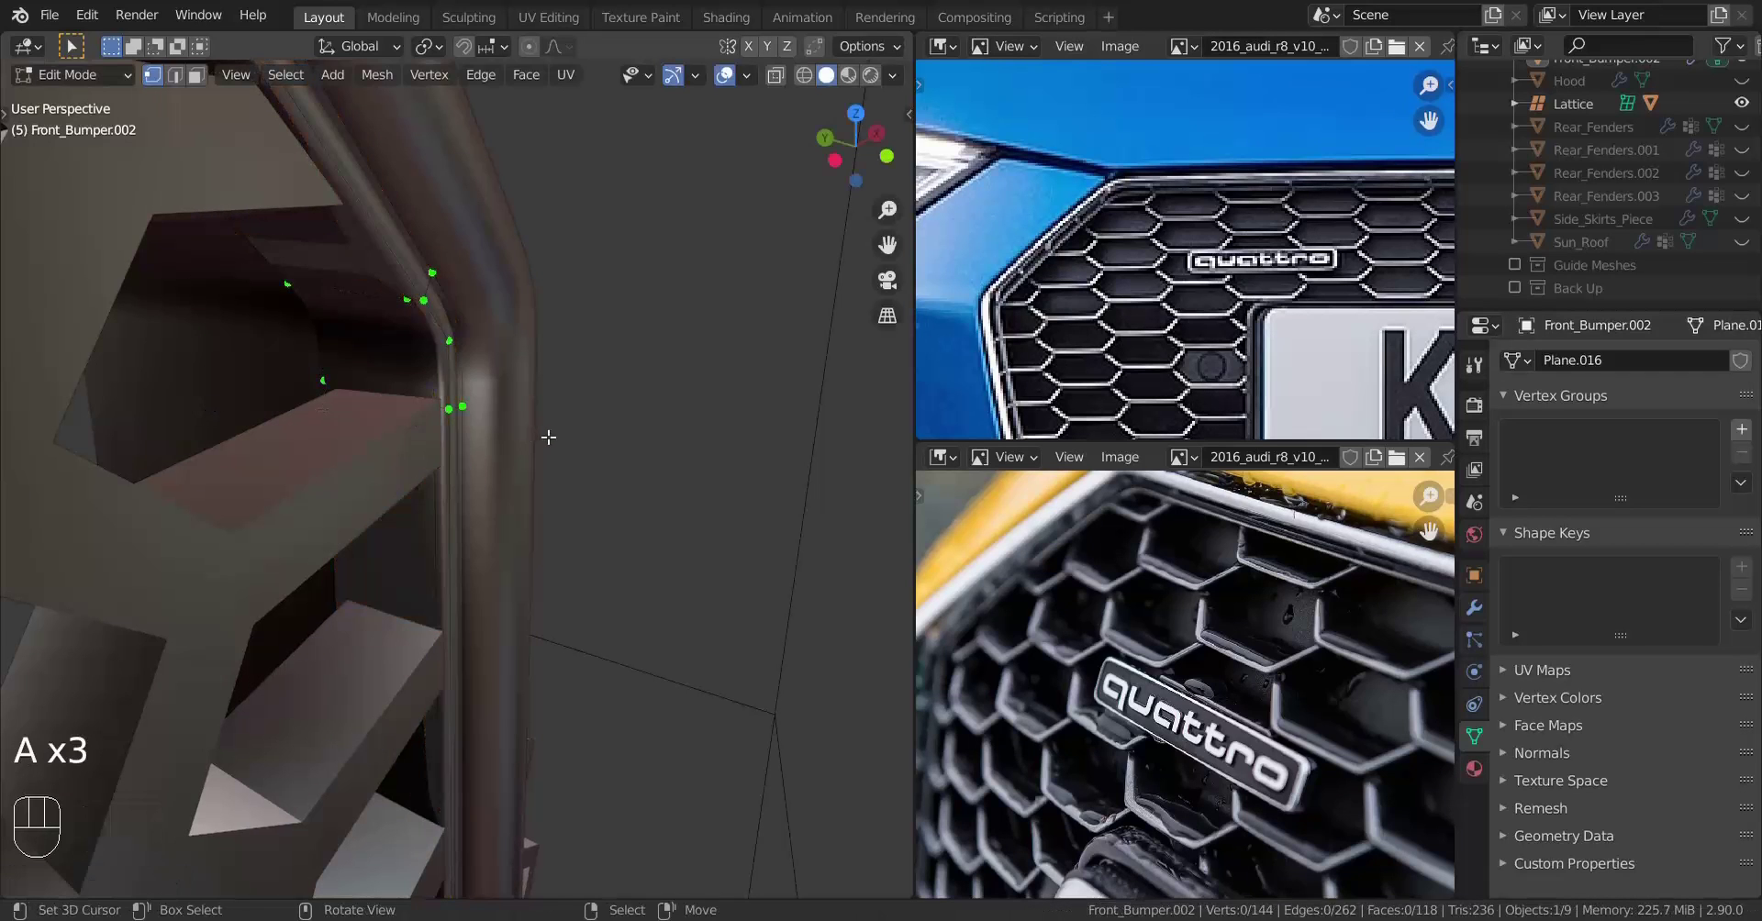
pyautogui.press('Tab')
# Select the inner rim's upper centre vertices in wireframe and move them along the negative X axis to the mirror centre line
pyautogui.moveTo(216, 407); pyautogui.dragTo(318, 390, button='middle')
pyautogui.scroll(-7, 318, 389)
pyautogui.keyDown('shift'); pyautogui.moveTo(106, 482); pyautogui.dragTo(662, 486, button='middle'); pyautogui.keyUp('shift')
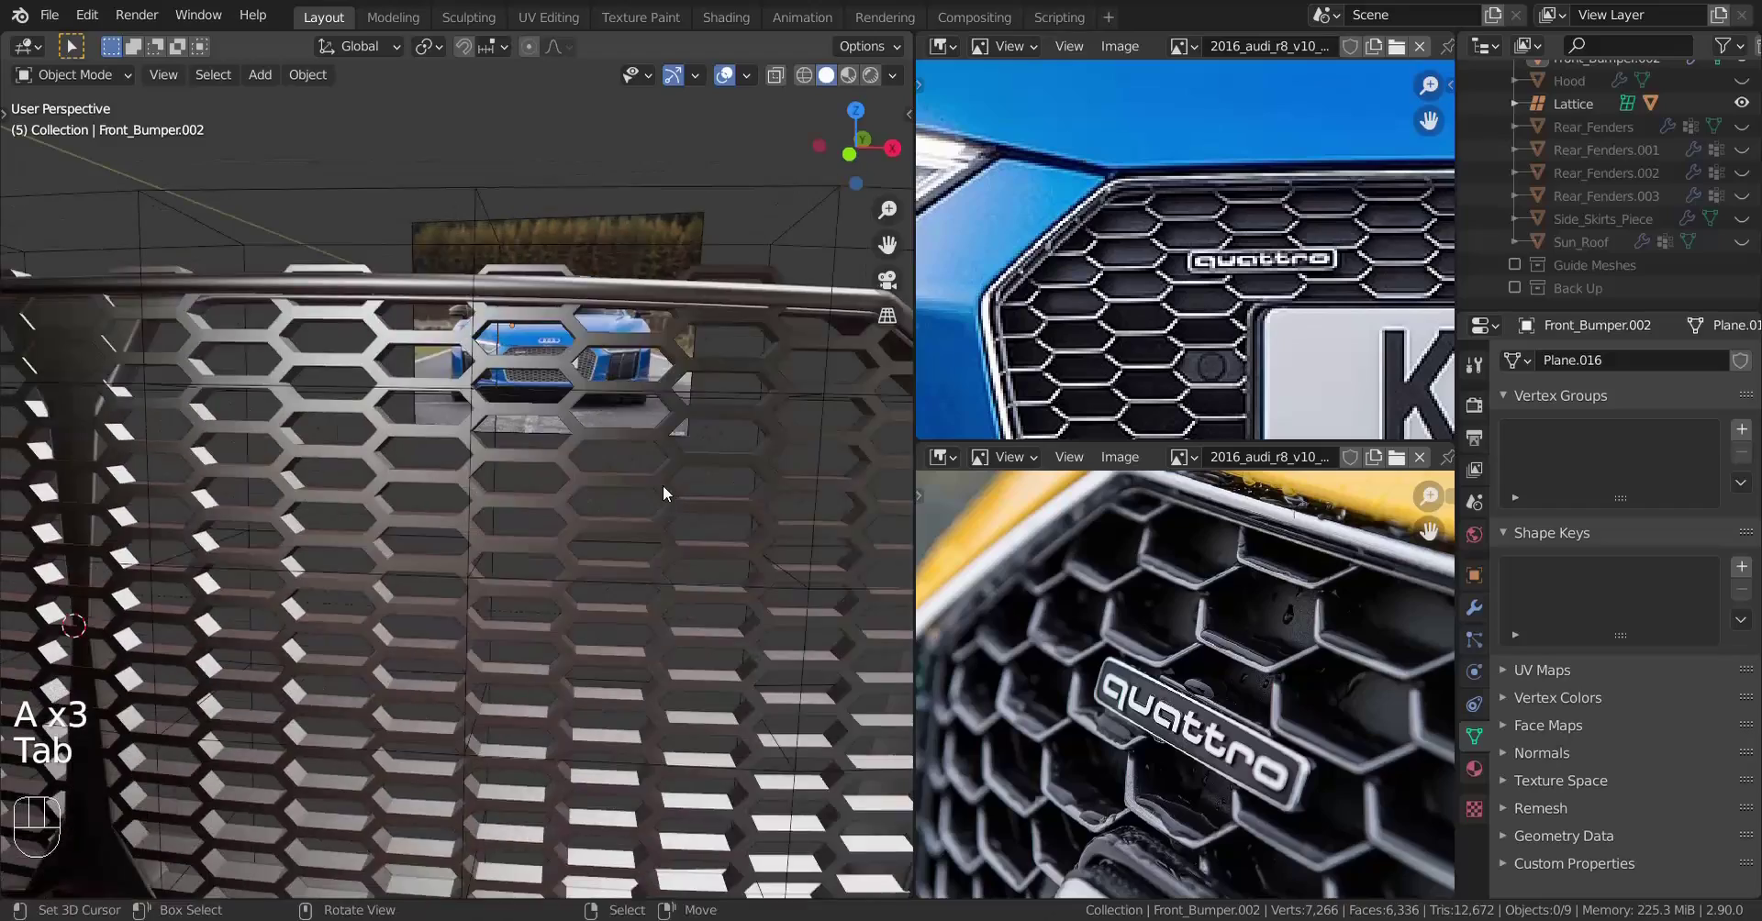
pyautogui.scroll(-3, 662, 486)
pyautogui.moveTo(441, 514)
pyautogui.mouseDown(button='middle')
pyautogui.moveTo(367, 551)
pyautogui.moveTo(406, 524)
pyautogui.mouseUp(button='middle')
pyautogui.press('Tab')
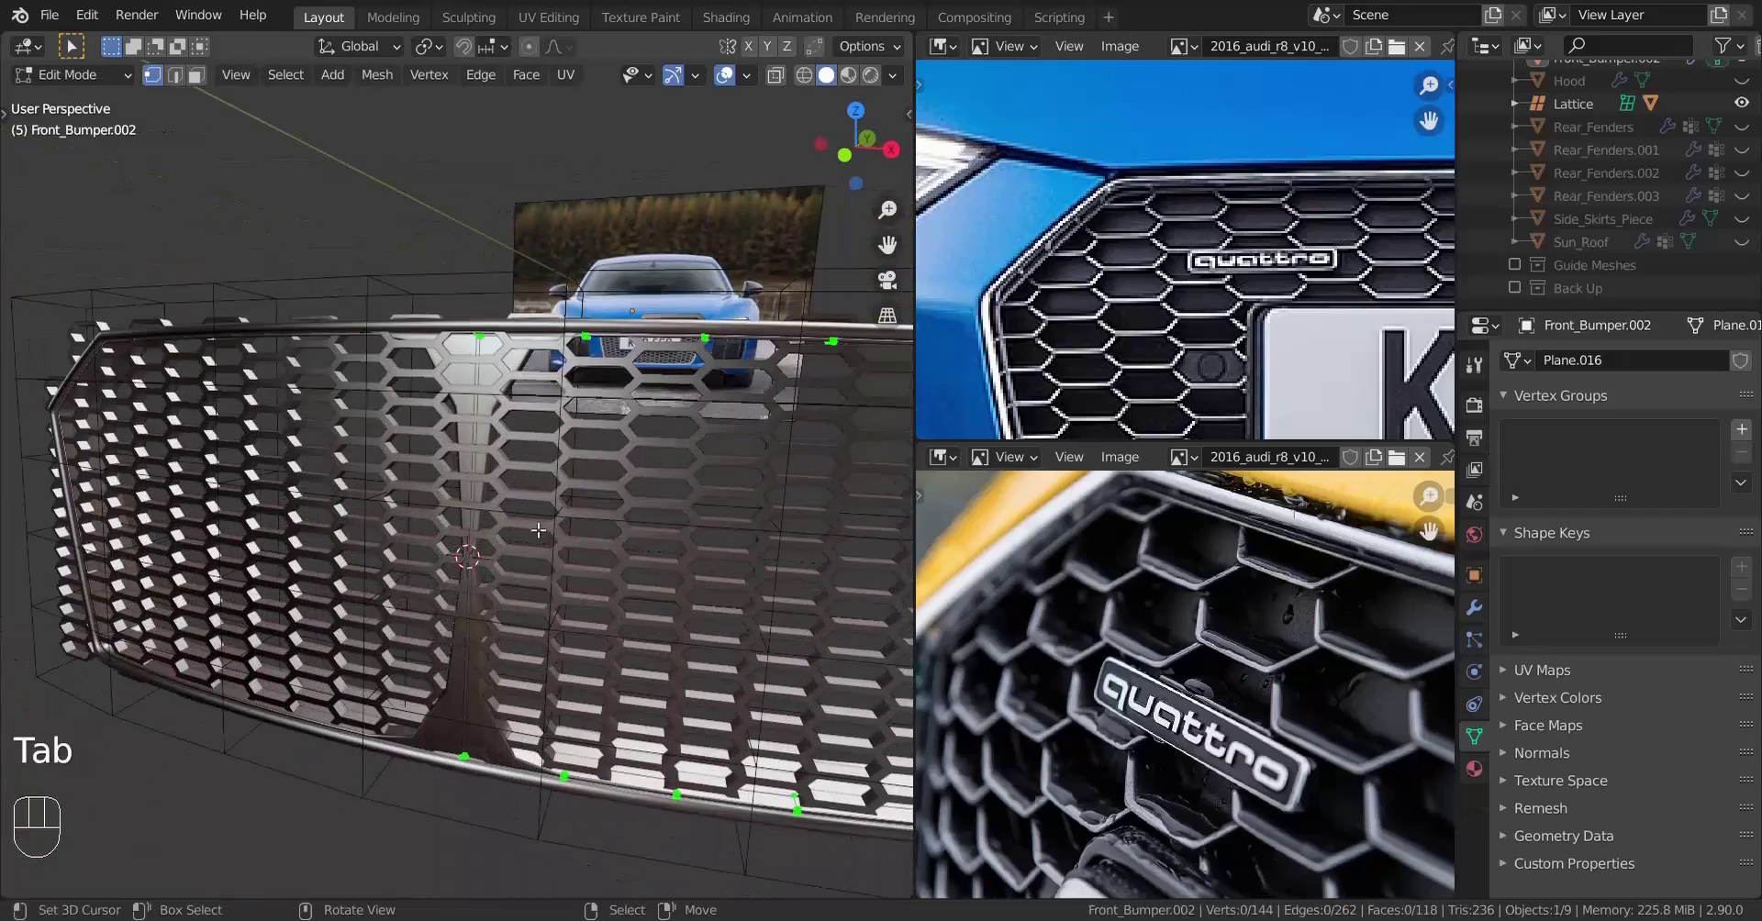
pyautogui.press('z')
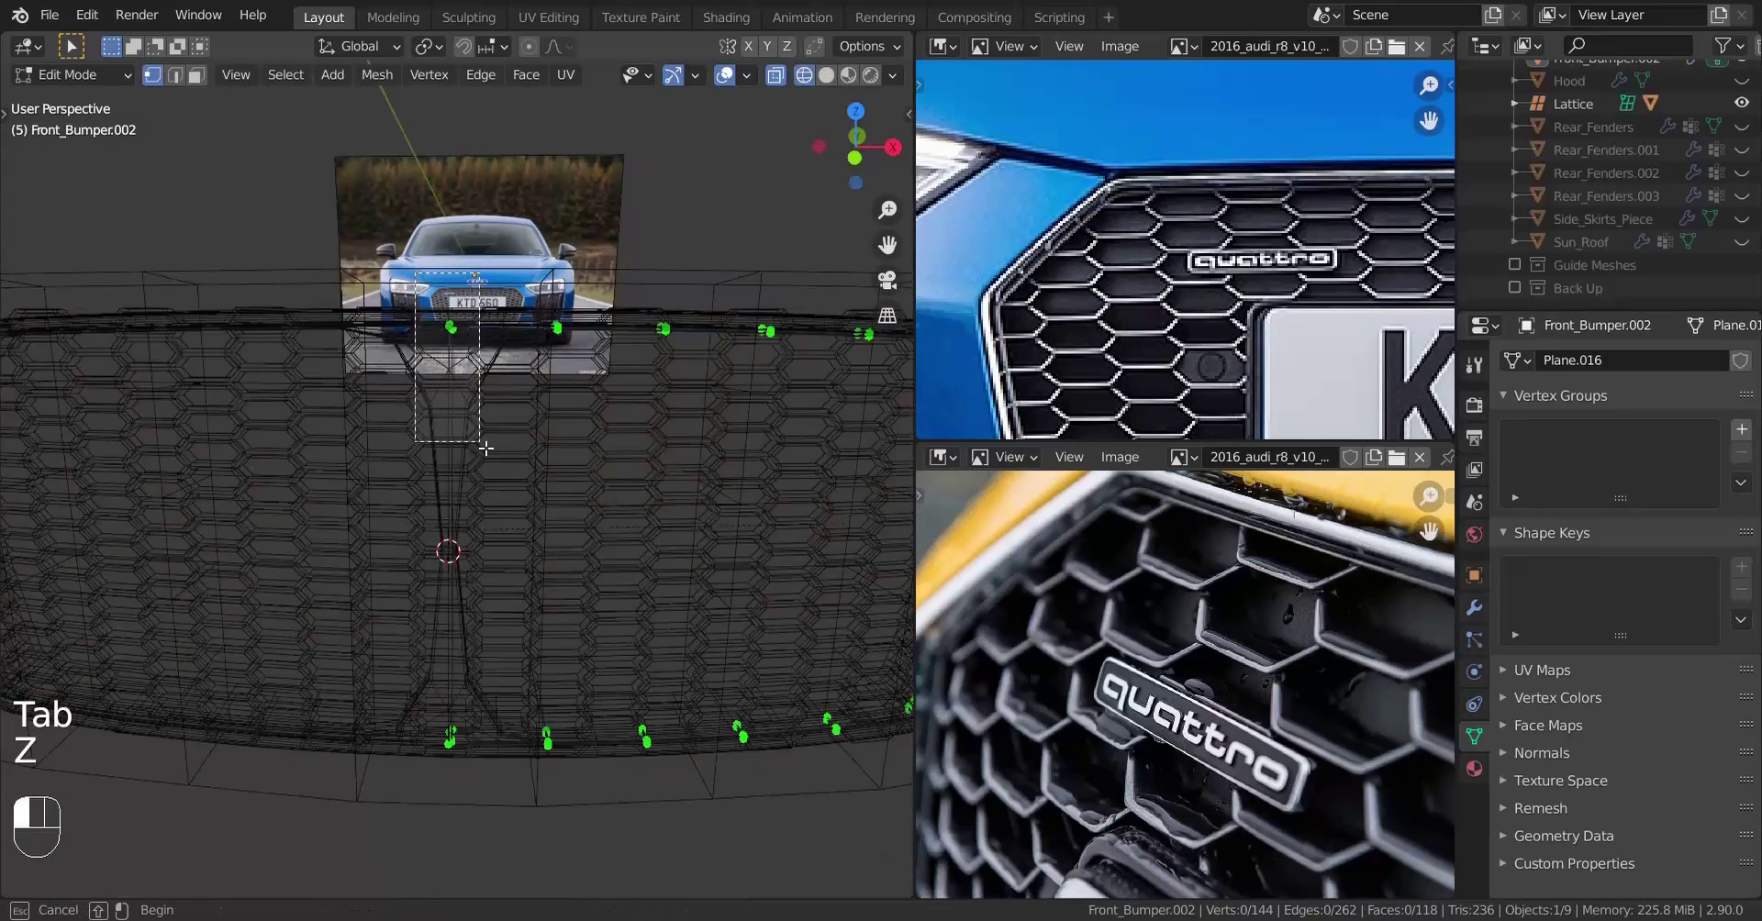
pyautogui.moveTo(487, 448); pyautogui.dragTo(486, 448)
pyautogui.press('x')
pyautogui.click(592, 435)
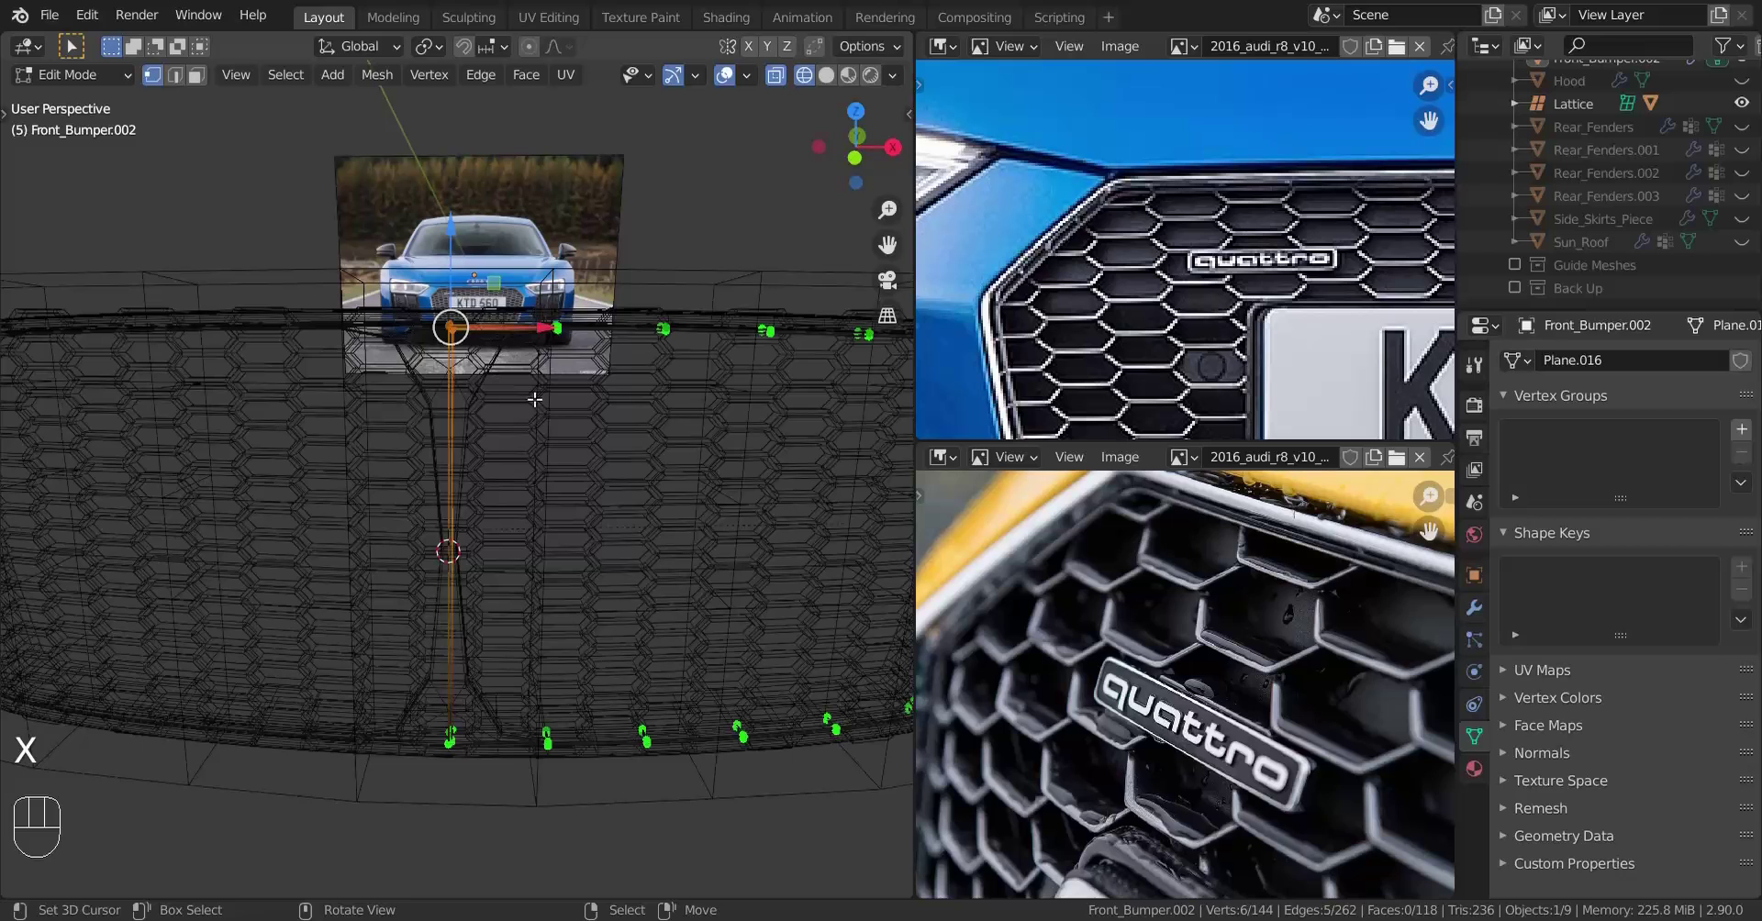
pyautogui.press('x')
pyautogui.click(504, 394)
pyautogui.moveTo(558, 333); pyautogui.dragTo(371, 336)
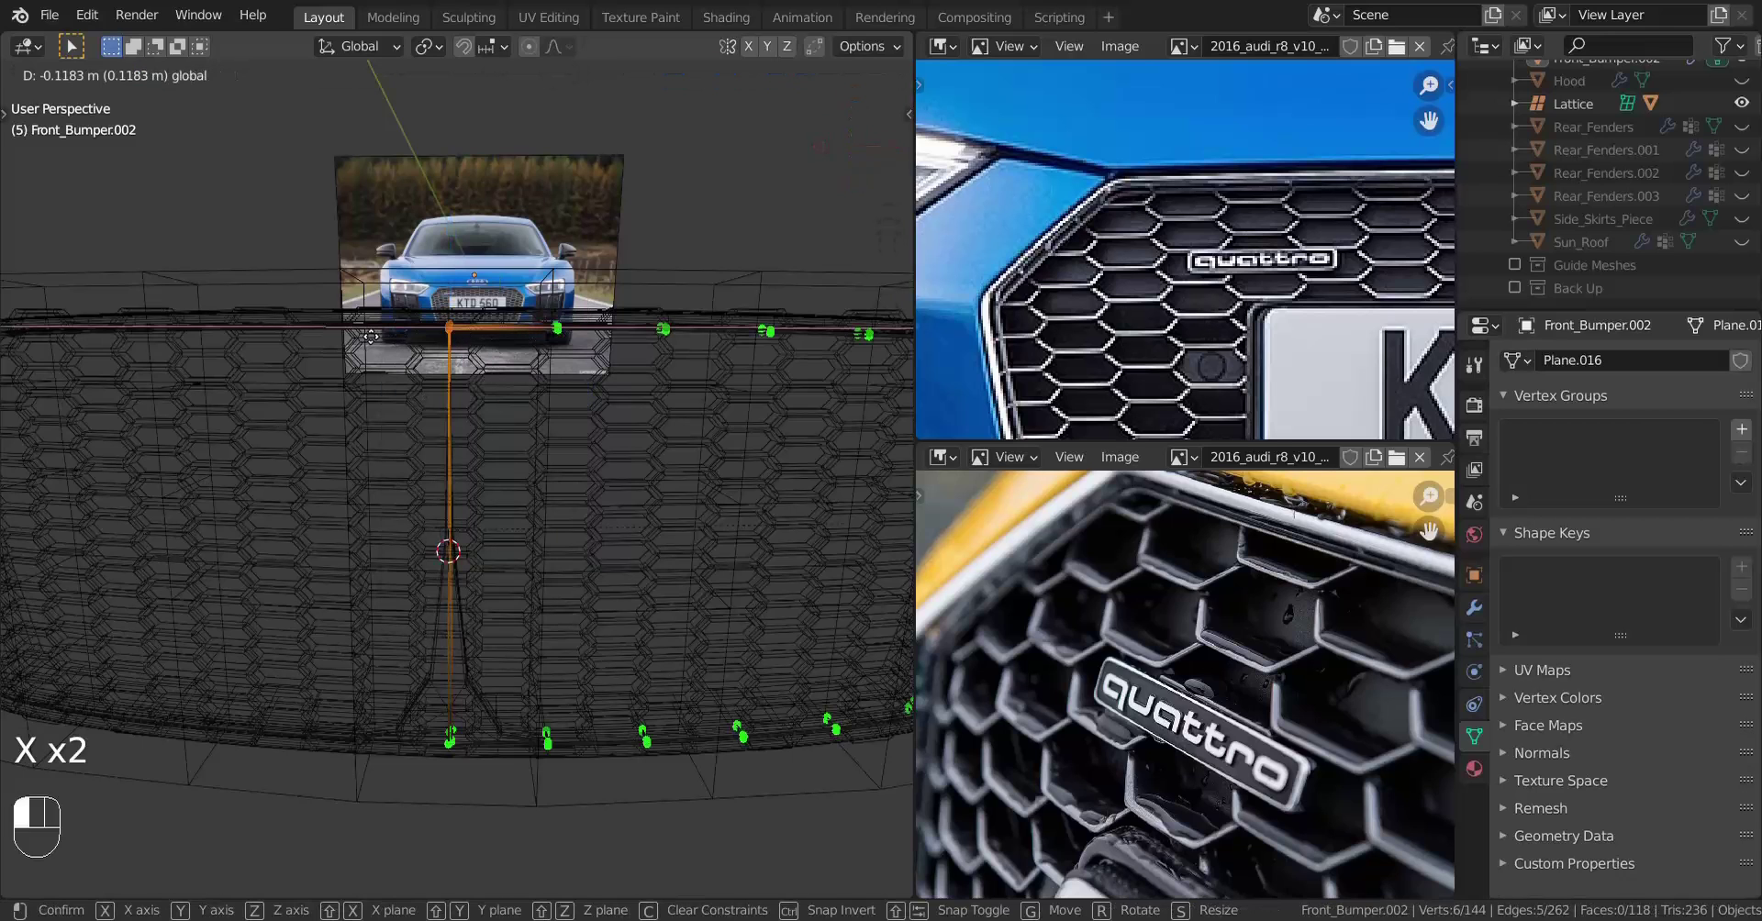
pyautogui.moveTo(681, 416); pyautogui.dragTo(679, 418)
# Move the inner rim's lower centre vertices along the X axis onto the mirror centre line
pyautogui.keyDown('shift'); pyautogui.moveTo(419, 653); pyautogui.dragTo(468, 590, button='middle'); pyautogui.keyUp('shift')
pyautogui.moveTo(449, 589); pyautogui.dragTo(537, 781)
pyautogui.moveTo(598, 695); pyautogui.dragTo(595, 695)
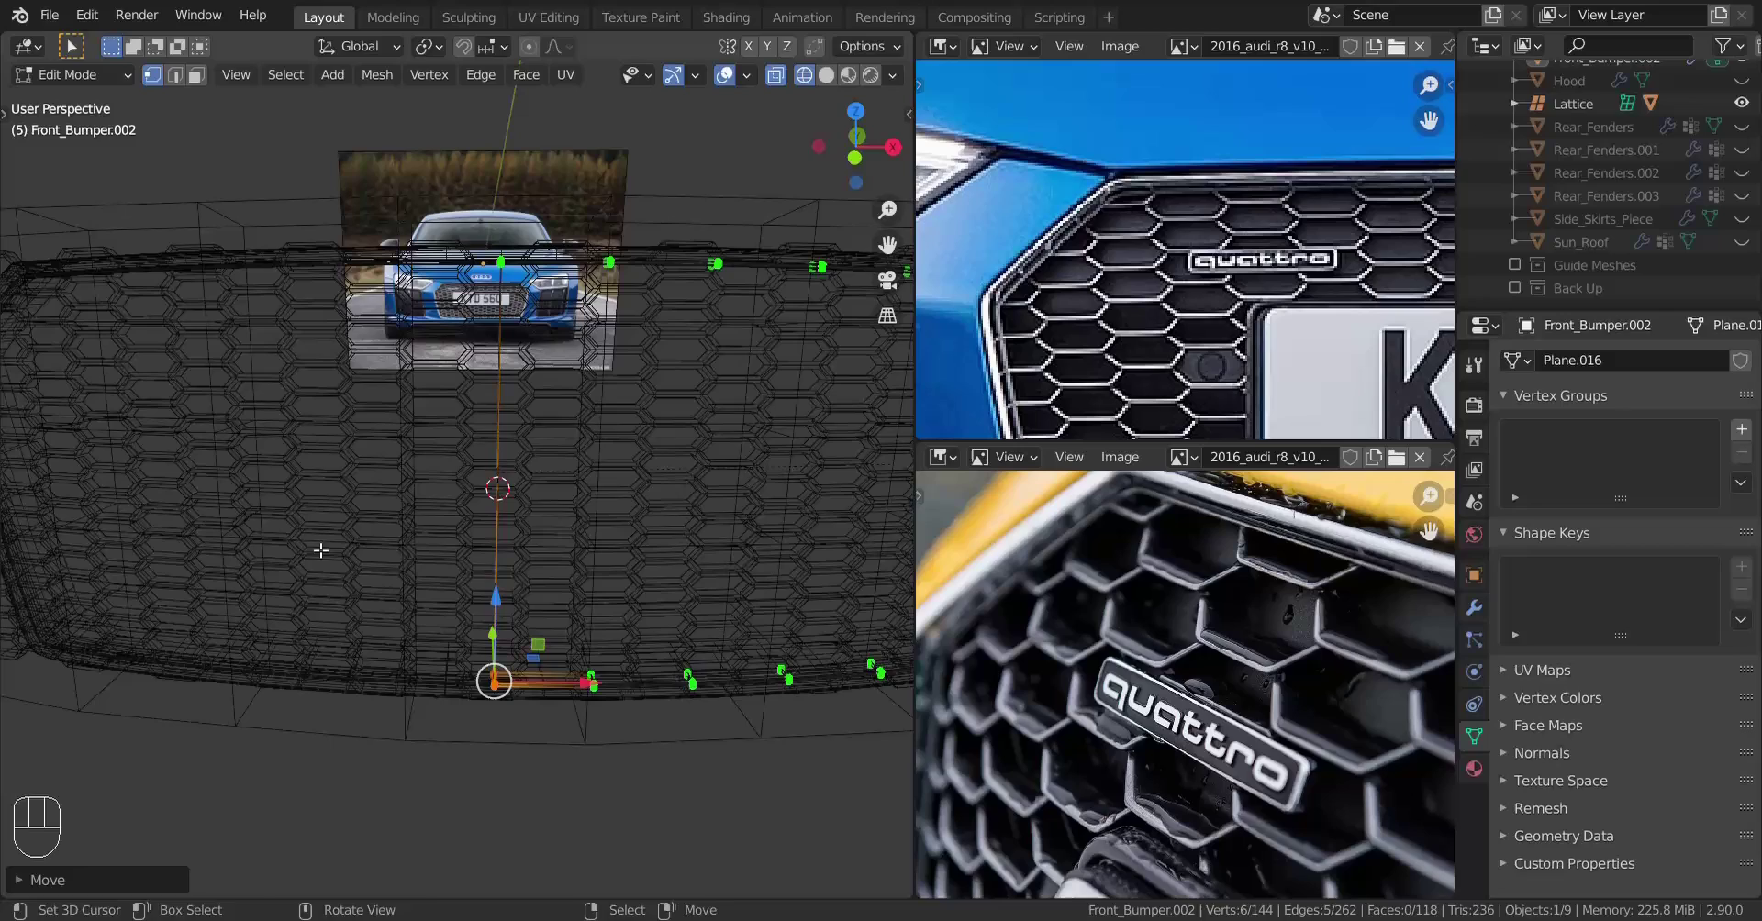
# Delete the inner rim's leftover faces spanning the opening at the mirror centre line, keeping the vertices
pyautogui.click(511, 454)
pyautogui.rightClick(510, 454)
pyautogui.press('x')
pyautogui.click(686, 333)
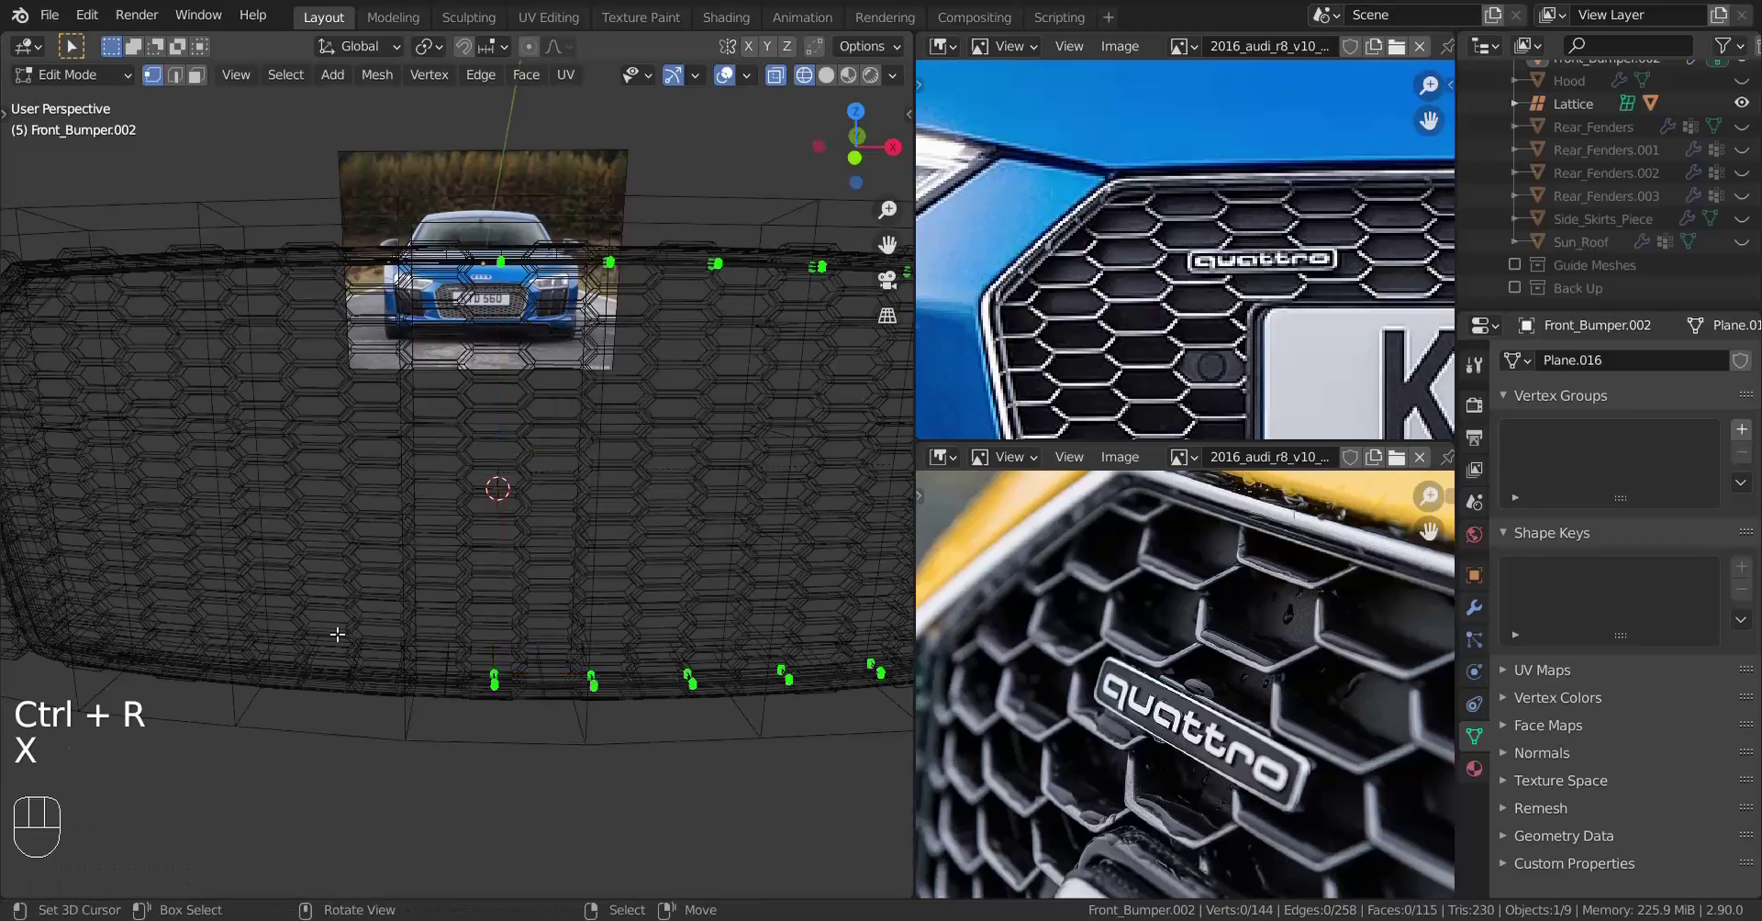
pyautogui.hotkey('shift', 'z')
pyautogui.scroll(4, 456, 568)
pyautogui.moveTo(456, 568); pyautogui.dragTo(514, 659, button='middle')
pyautogui.press('Tab')
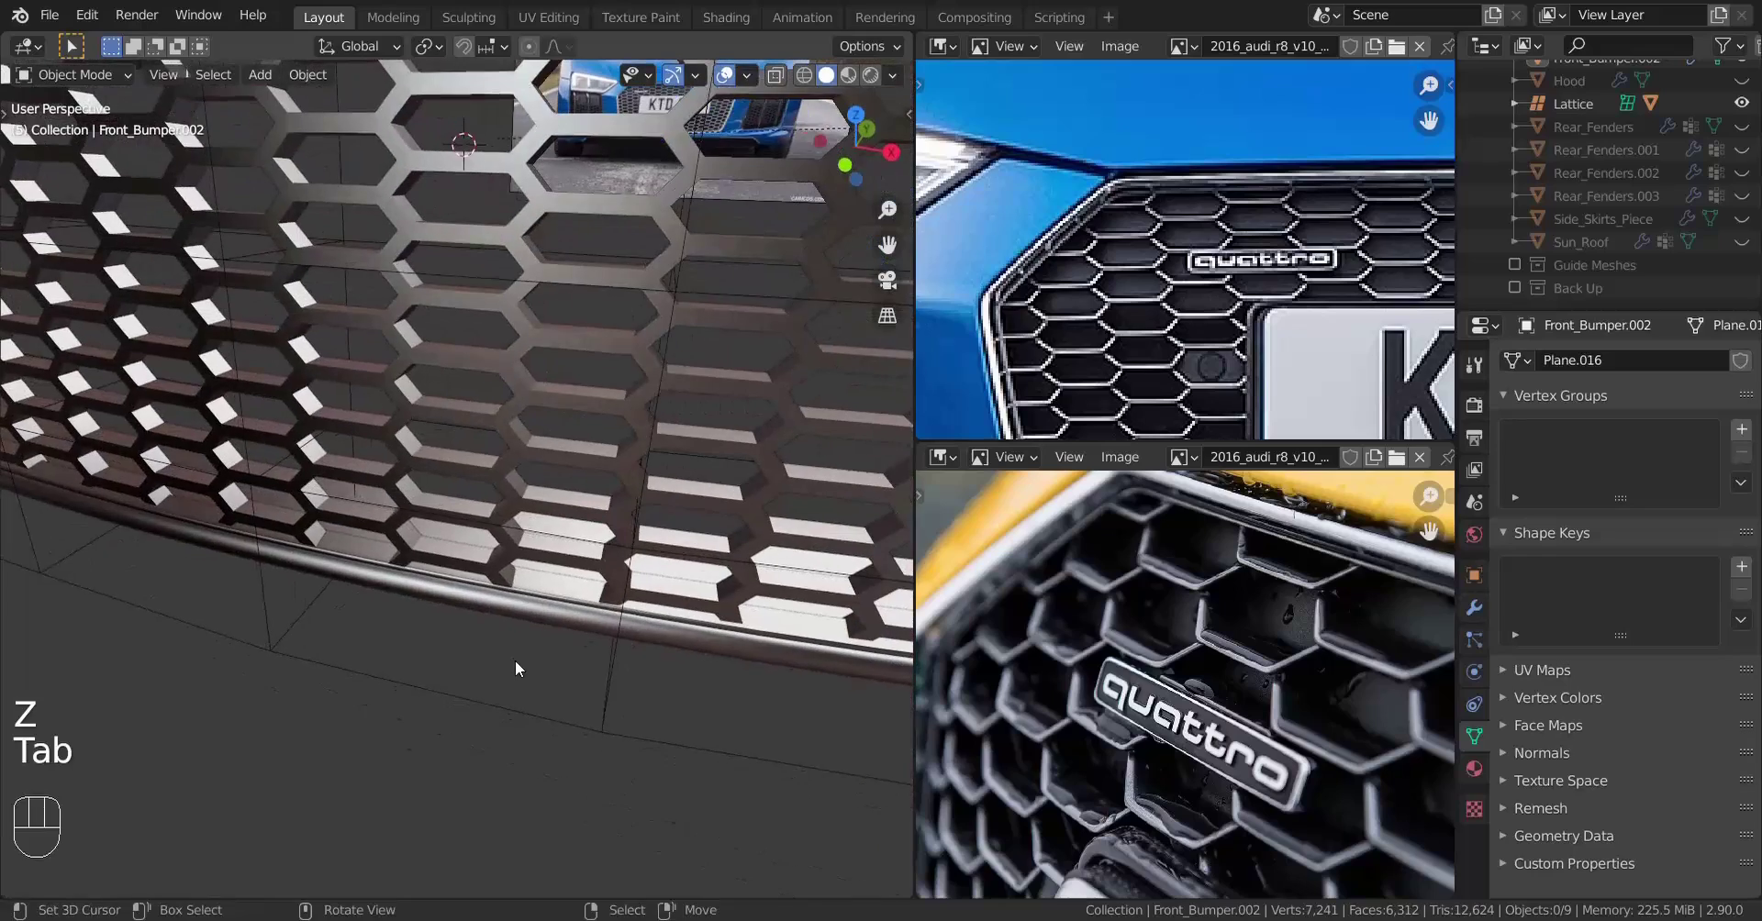
# Move the lattice to a new collection named Lattices and exclude that collection from the view layer
pyautogui.scroll(-3, 500, 398)
pyautogui.keyDown('shift'); pyautogui.moveTo(499, 398); pyautogui.dragTo(419, 533, button='middle'); pyautogui.keyUp('shift')
pyautogui.scroll(-2, 394, 555)
pyautogui.rightClick(633, 454)
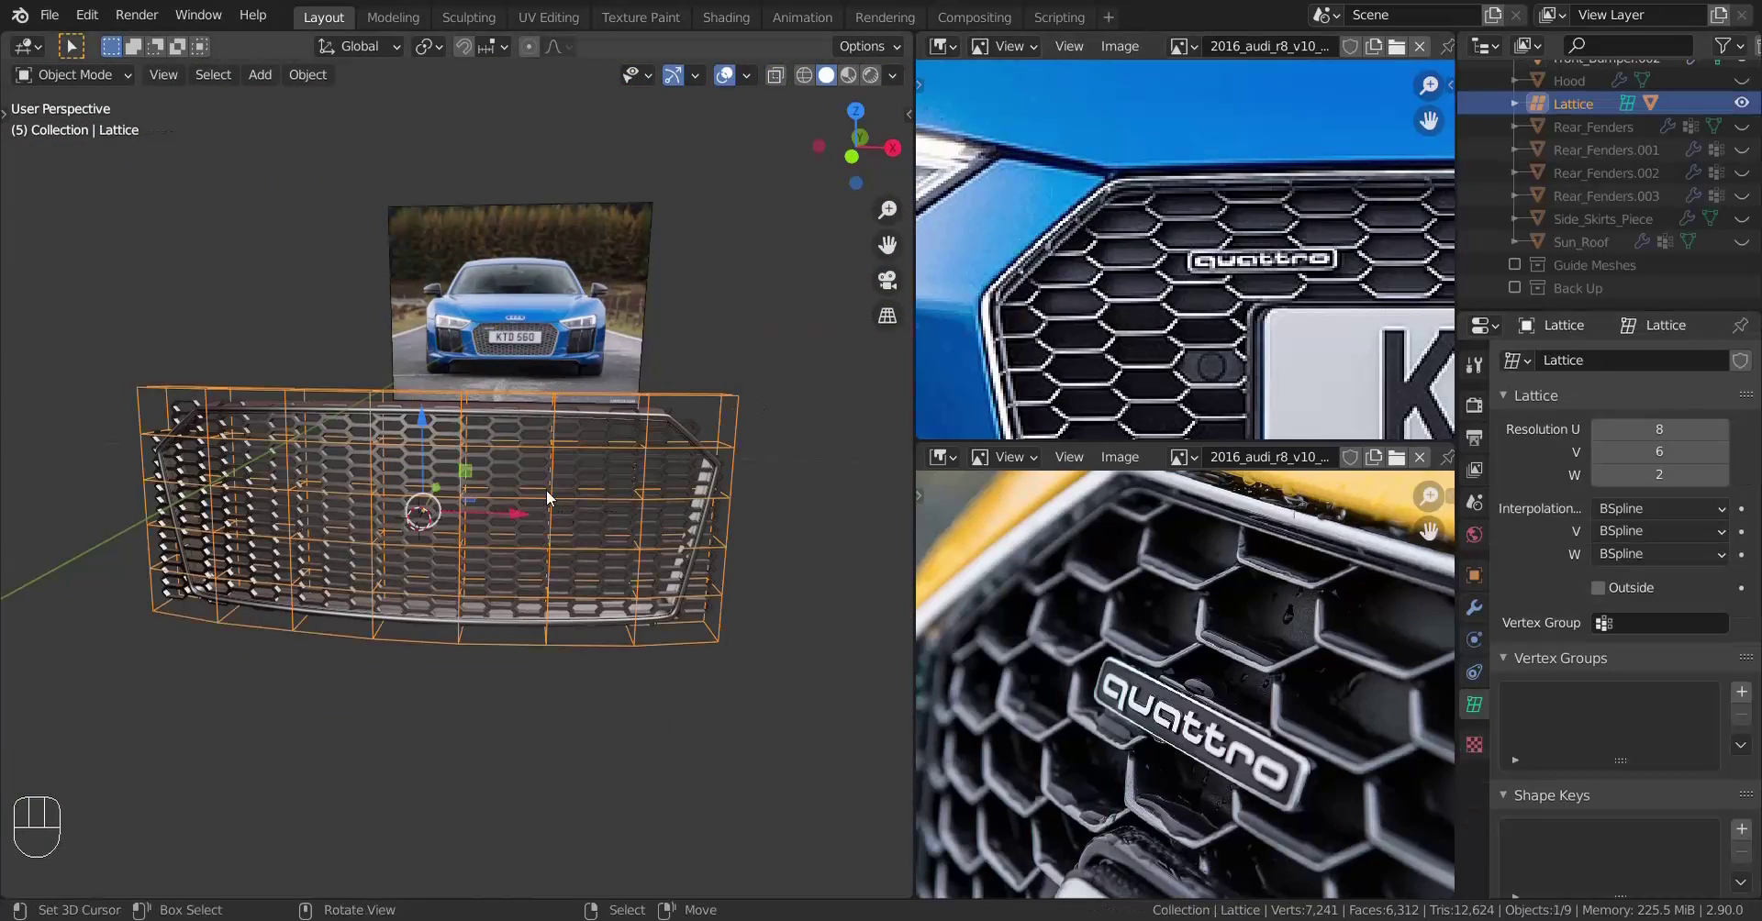
pyautogui.press('m')
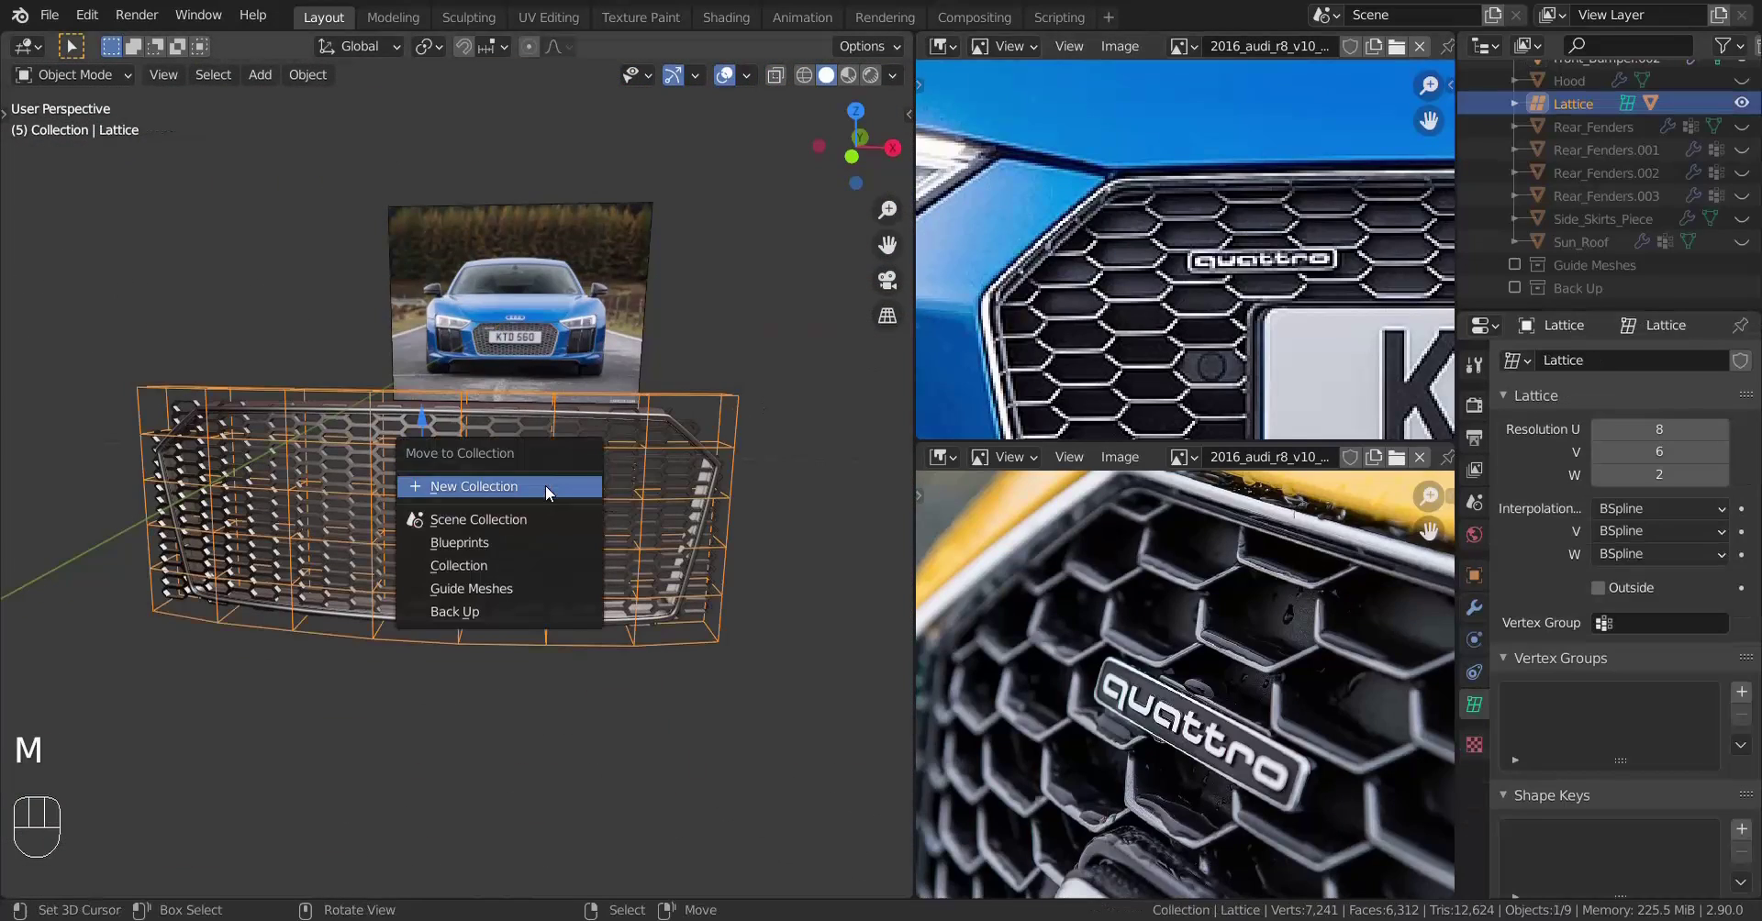
pyautogui.click(498, 485)
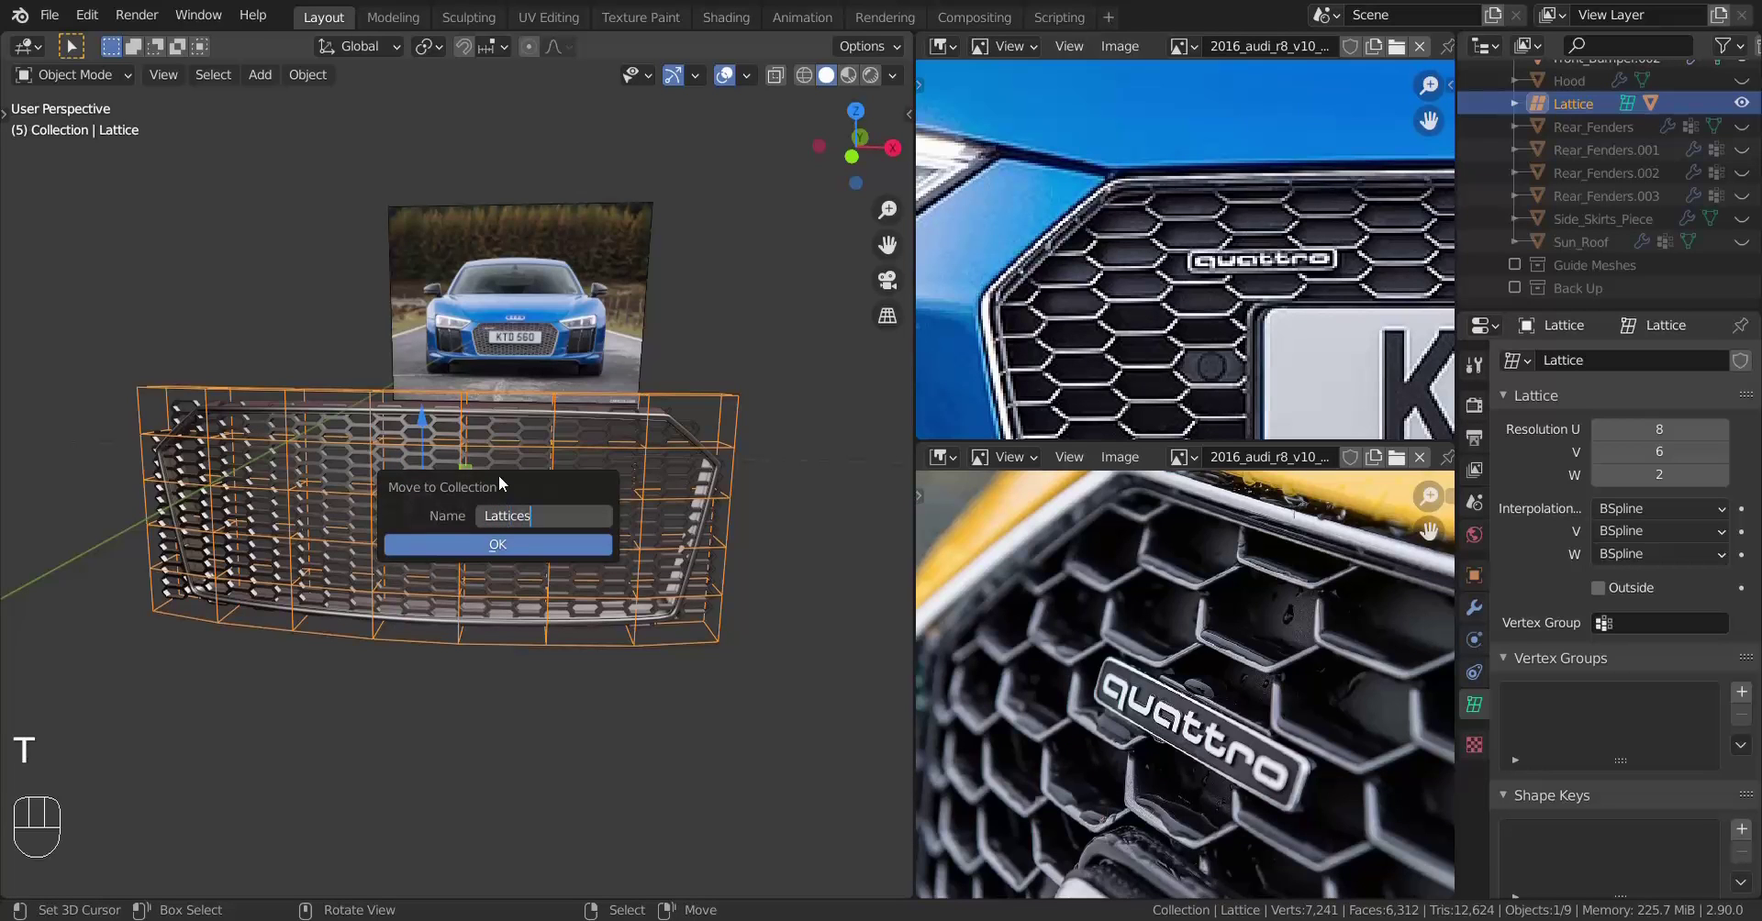
pyautogui.press('Return')
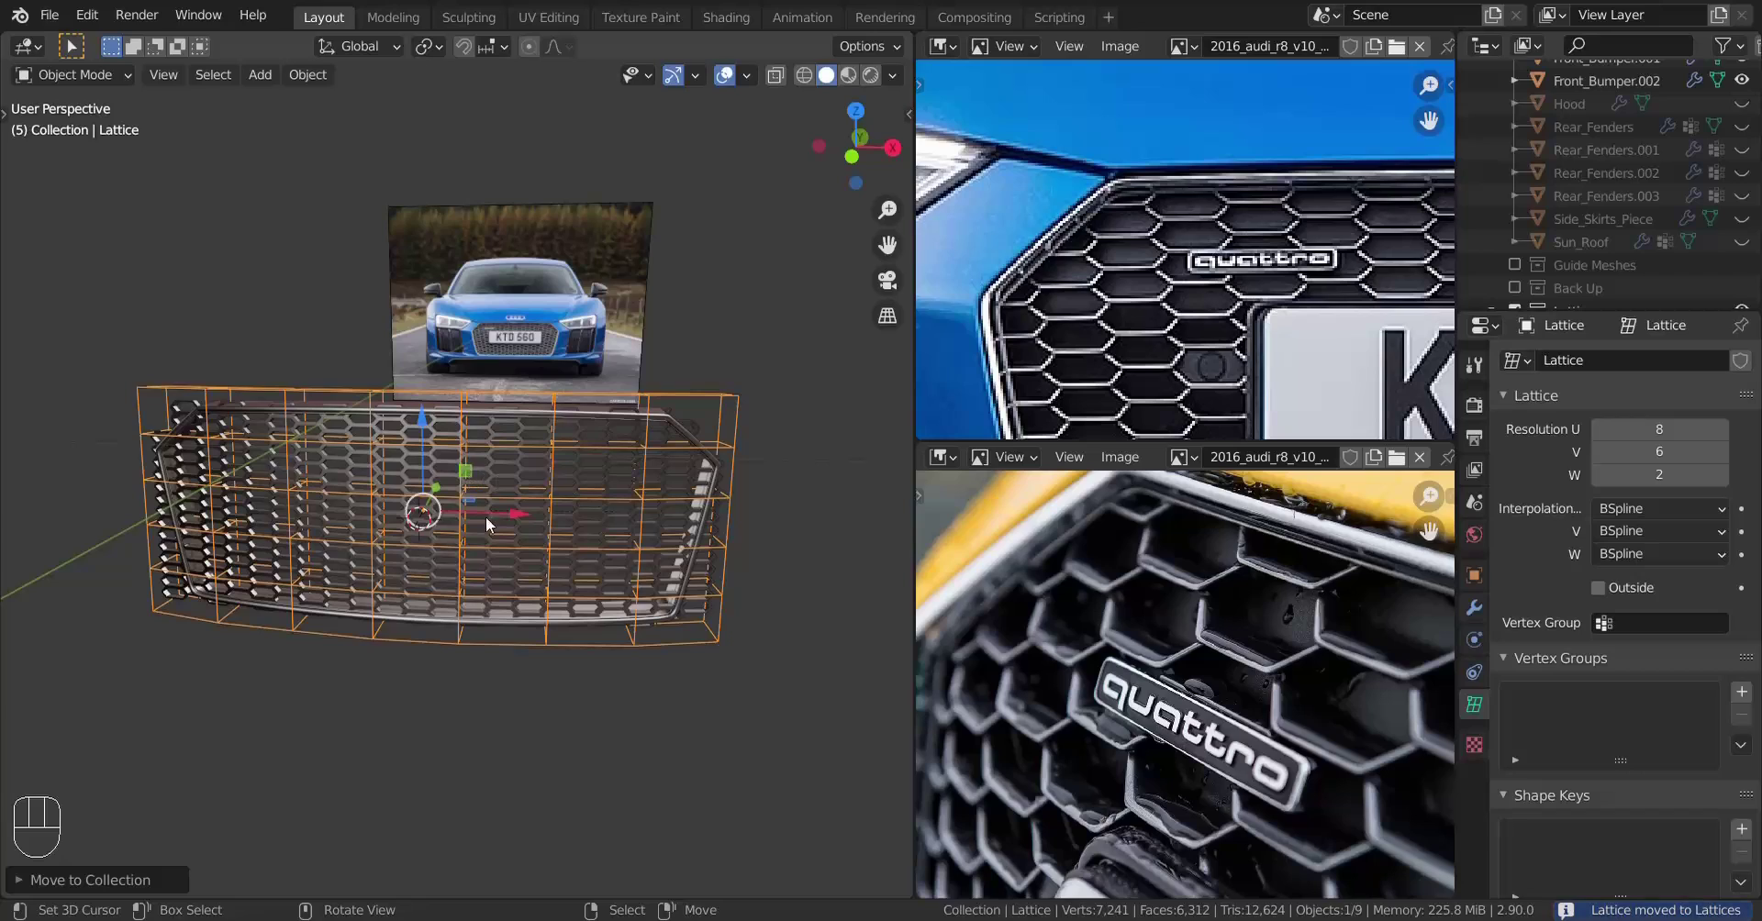
pyautogui.scroll(-2, 1527, 229)
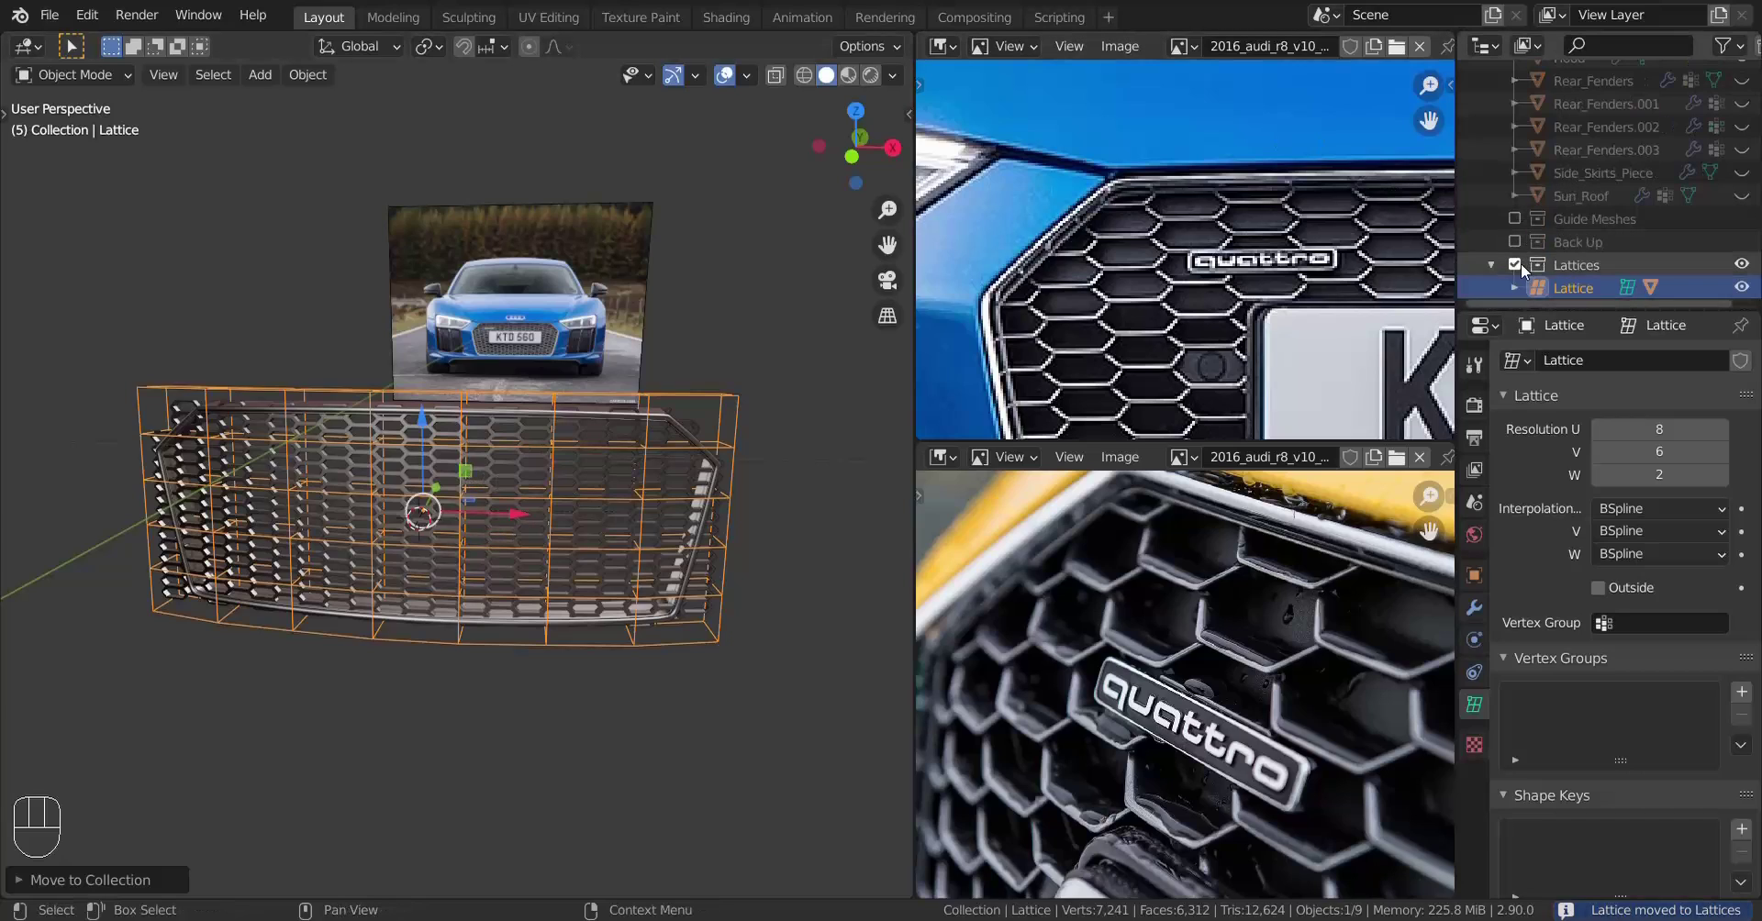
pyautogui.click(1516, 265)
# Leave local view and reveal all the hidden car body parts, with nothing selected
pyautogui.scroll(6, 616, 461)
pyautogui.moveTo(616, 461); pyautogui.dragTo(522, 454, button='middle')
pyautogui.scroll(-3, 395, 467)
pyautogui.rightClick(450, 459)
pyautogui.press('a')
pyautogui.press('a')
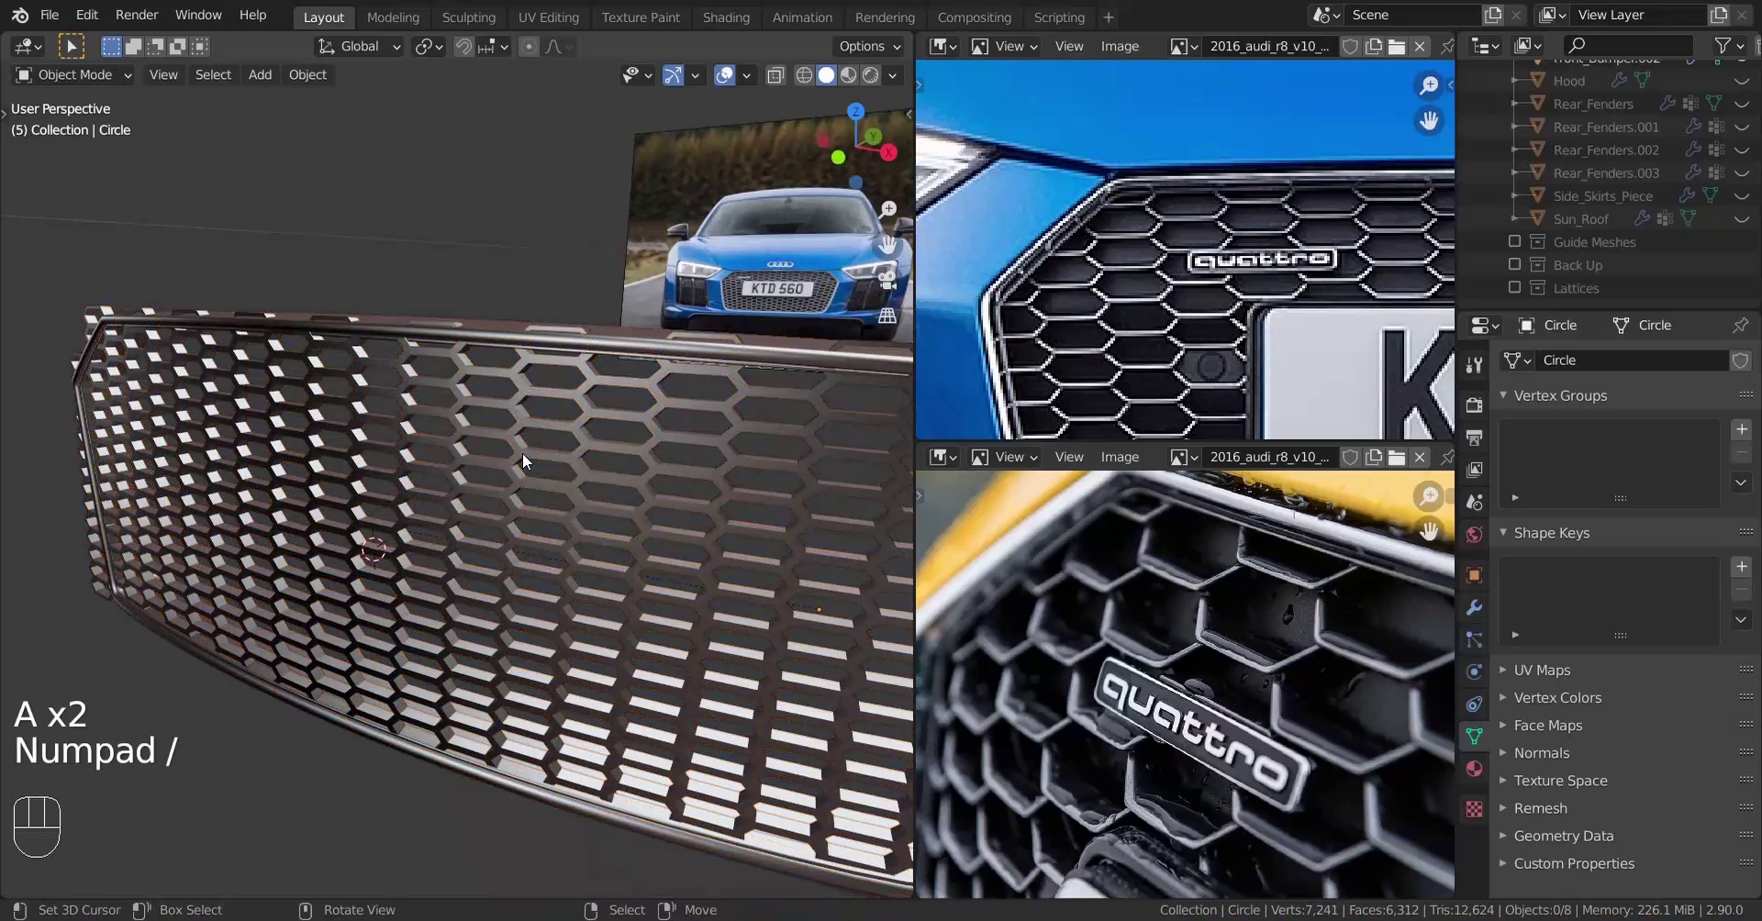
pyautogui.moveTo(527, 460); pyautogui.dragTo(533, 517, button='middle')
pyautogui.hotkey('alt', 'h')
pyautogui.press('a')
pyautogui.press('a')
pyautogui.press('a')
# Examine how the honeycomb grille, inner rim and frame fit the bumper opening from several angles
pyautogui.scroll(4, 482, 461)
pyautogui.moveTo(512, 383); pyautogui.dragTo(643, 371, button='middle')
pyautogui.moveTo(643, 372); pyautogui.dragTo(463, 413, button='middle')
pyautogui.scroll(-3, 492, 408)
pyautogui.moveTo(463, 413); pyautogui.dragTo(393, 435, button='middle')
pyautogui.scroll(3, 395, 409)
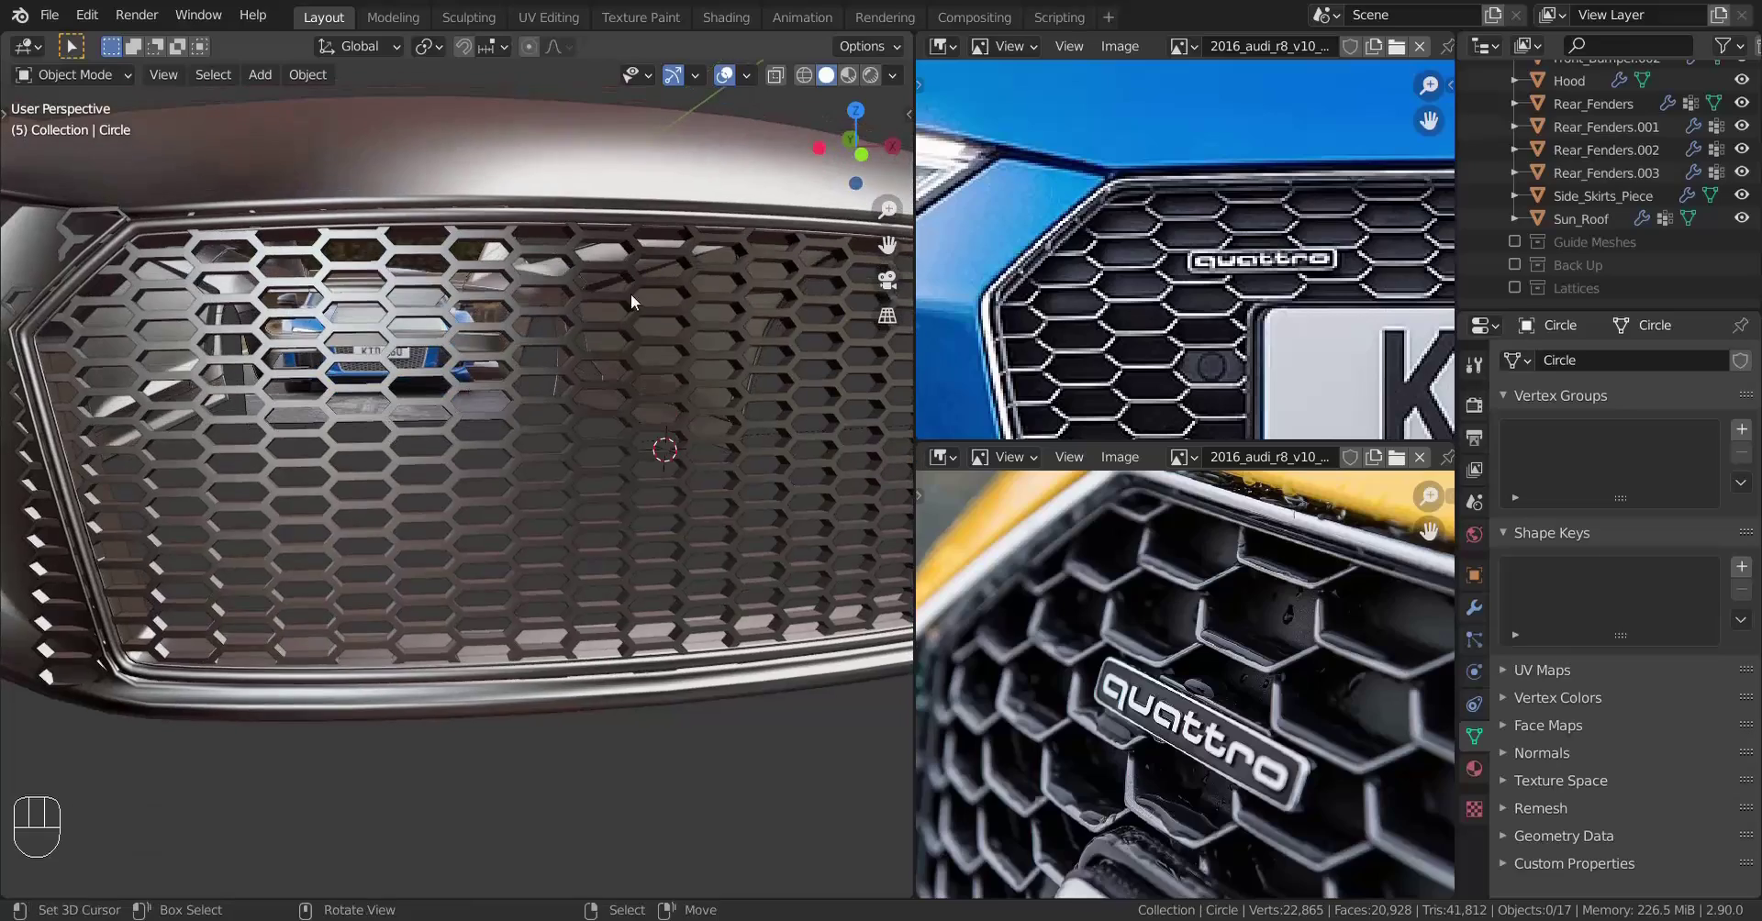
pyautogui.keyDown('shift'); pyautogui.moveTo(237, 370); pyautogui.dragTo(395, 385, button='middle'); pyautogui.keyUp('shift')
pyautogui.scroll(-4, 354, 431)
pyautogui.scroll(2, 395, 386)
pyautogui.moveTo(395, 385); pyautogui.dragTo(579, 367, button='middle')
# Select the grille's outer frame and inner rim together and enter Edit Mode on both
pyautogui.click(524, 271)
pyautogui.scroll(-3, 509, 264)
pyautogui.scroll(3, 579, 367)
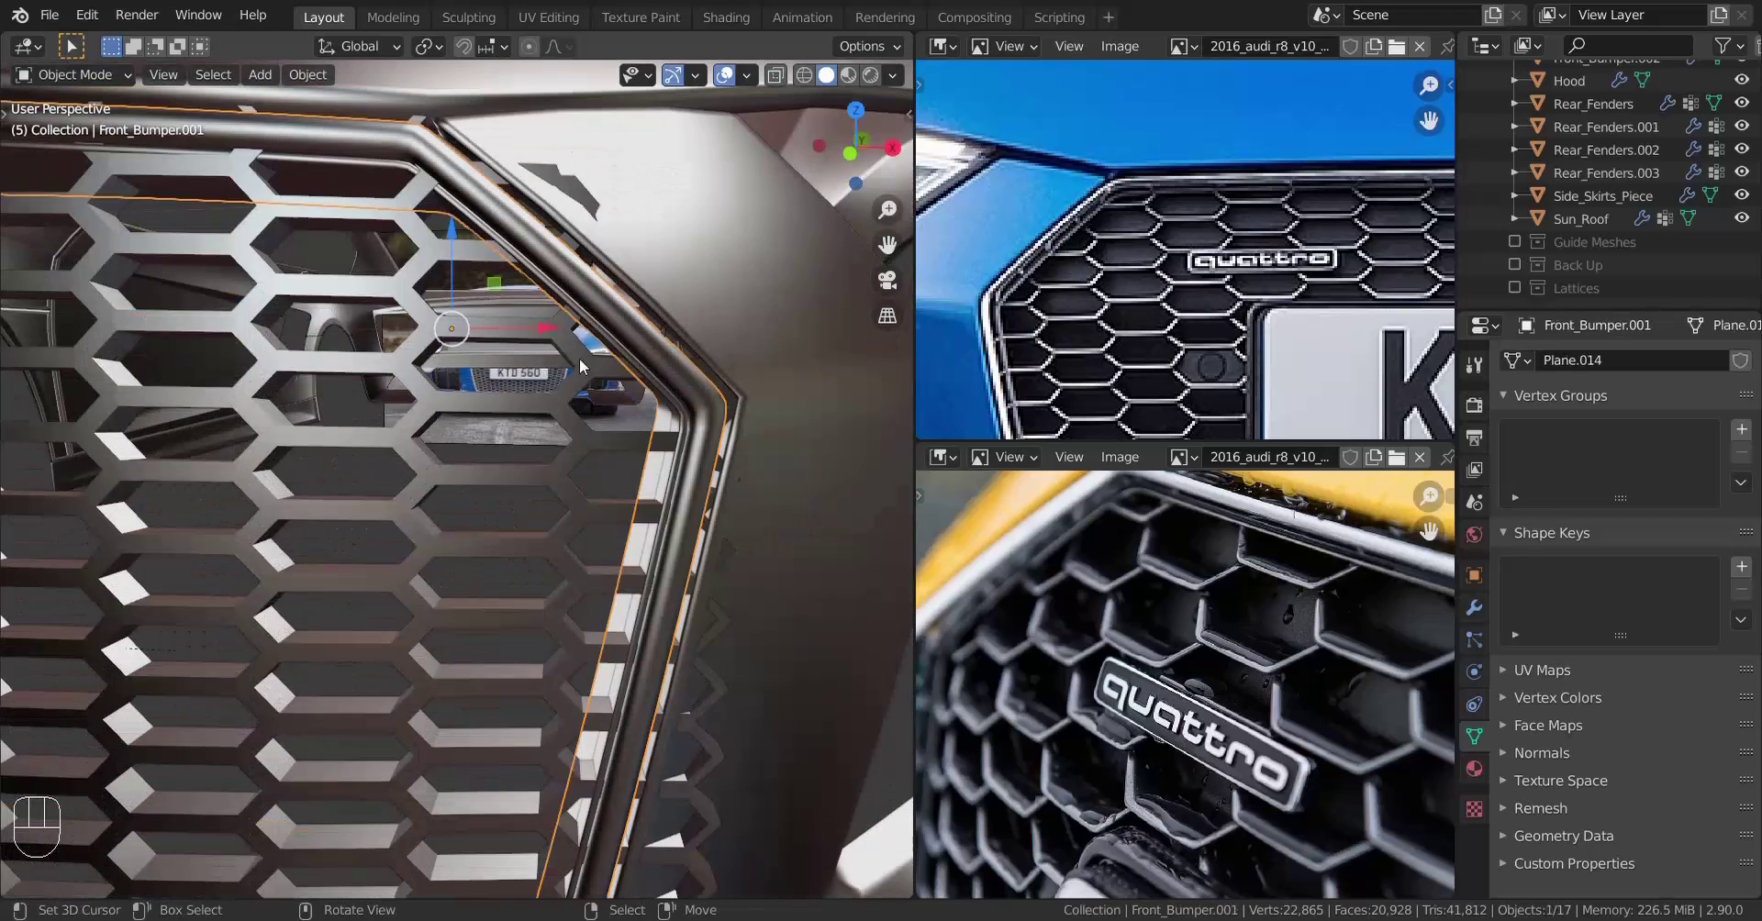
pyautogui.keyDown('shift'); pyautogui.rightClick(635, 350); pyautogui.keyUp('shift')
pyautogui.keyDown('shift'); pyautogui.rightClick(634, 349); pyautogui.keyUp('shift')
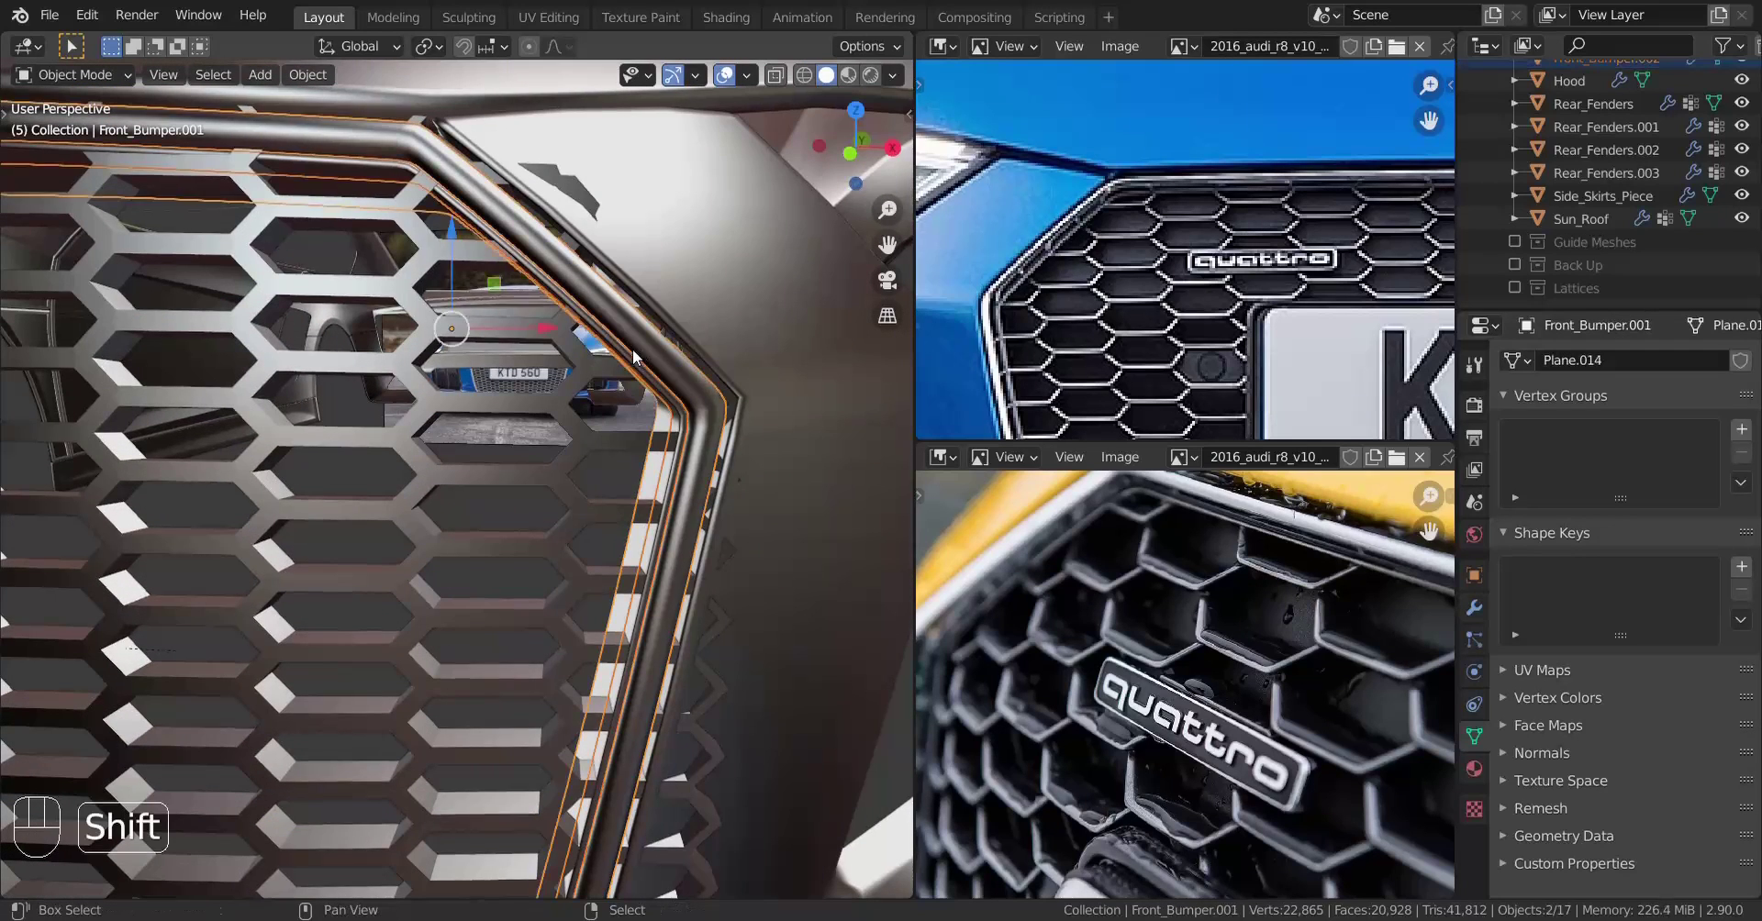
pyautogui.scroll(-6, 596, 358)
pyautogui.press('Tab')
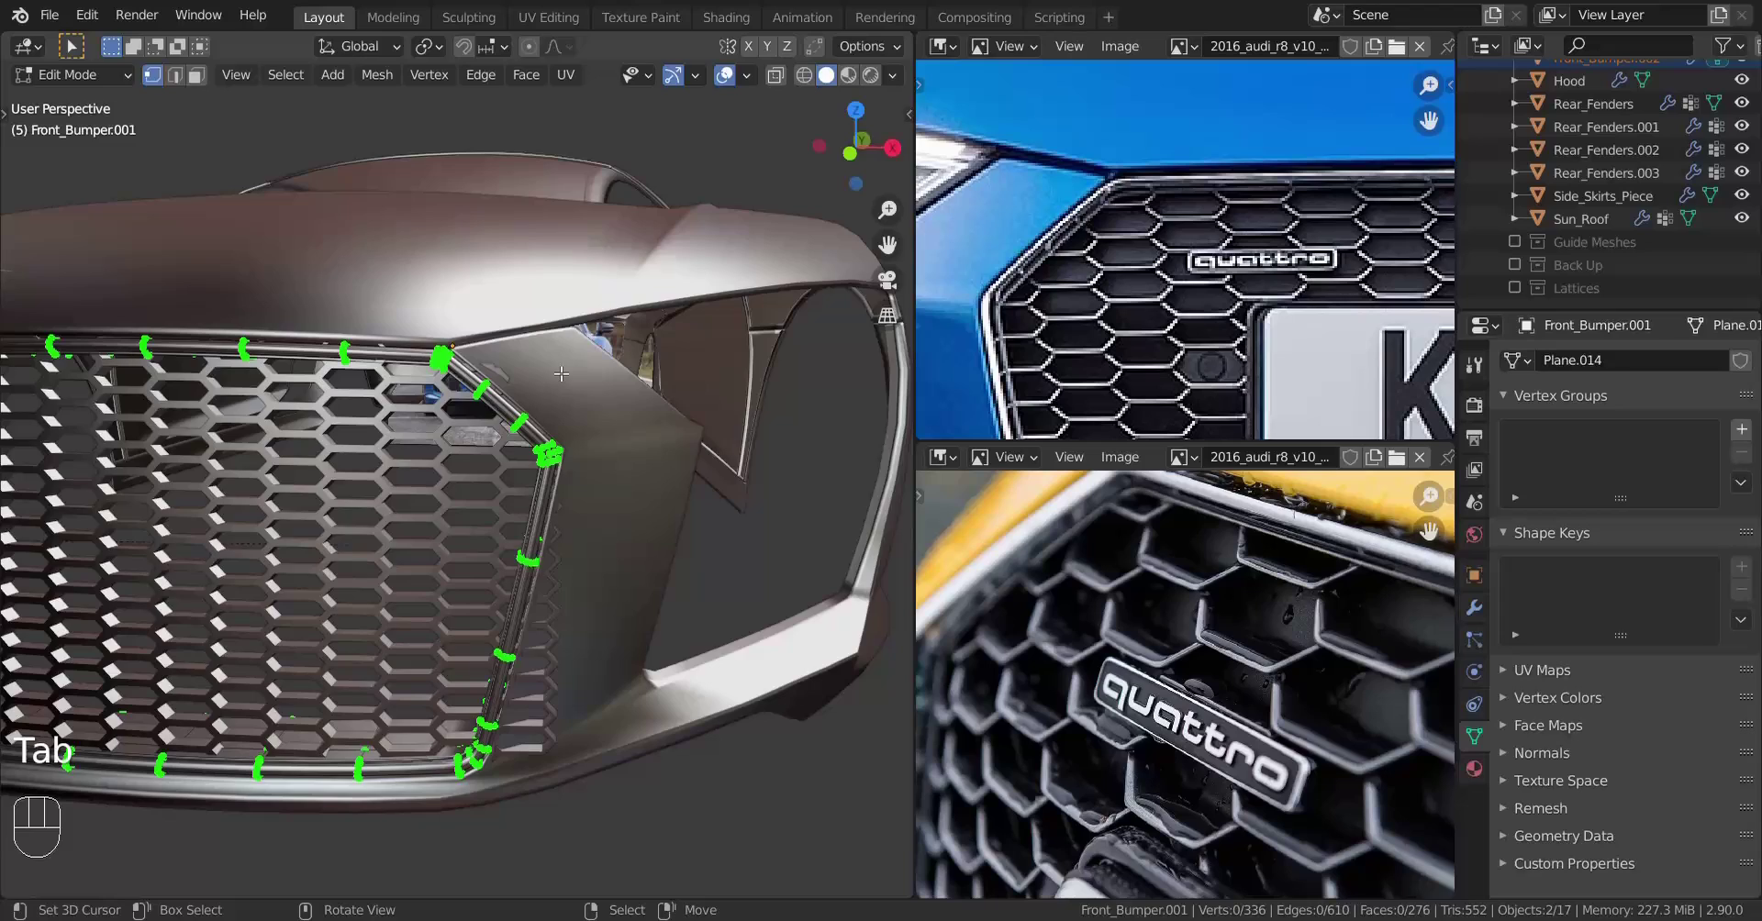
# Select all vertices of the frame and rim's angled corner and side section, and move them slightly outward along X toward the bumper
pyautogui.press('KP_1')
pyautogui.press('z')
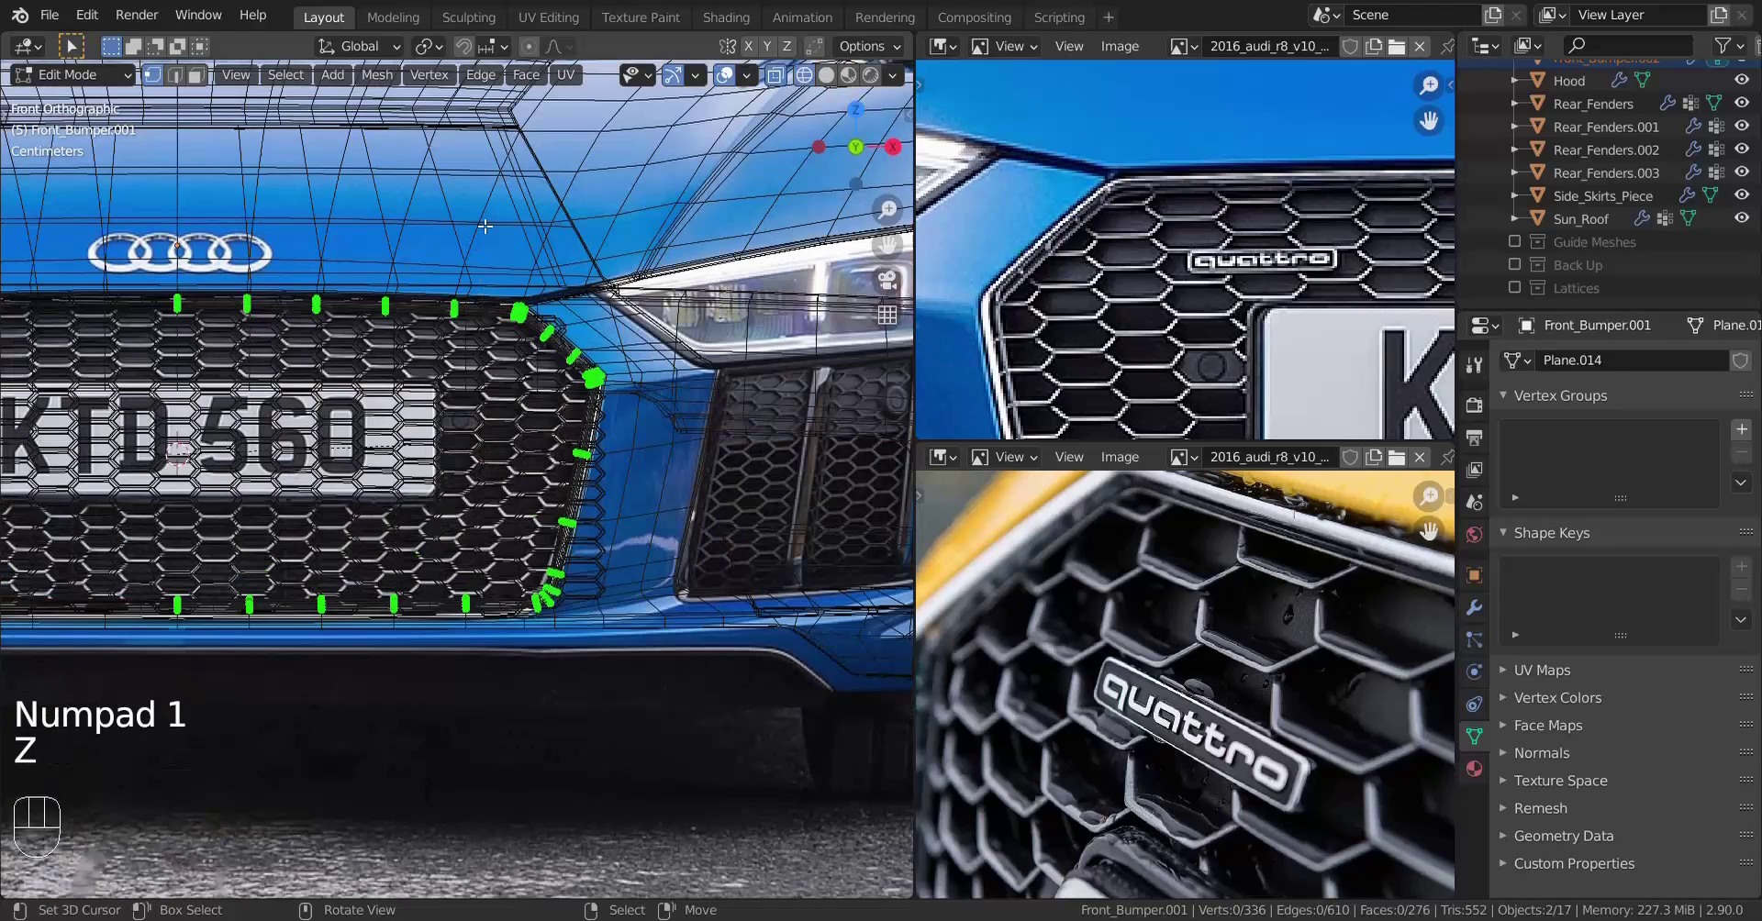
pyautogui.moveTo(483, 229); pyautogui.dragTo(703, 727)
pyautogui.press('z')
pyautogui.scroll(5, 520, 626)
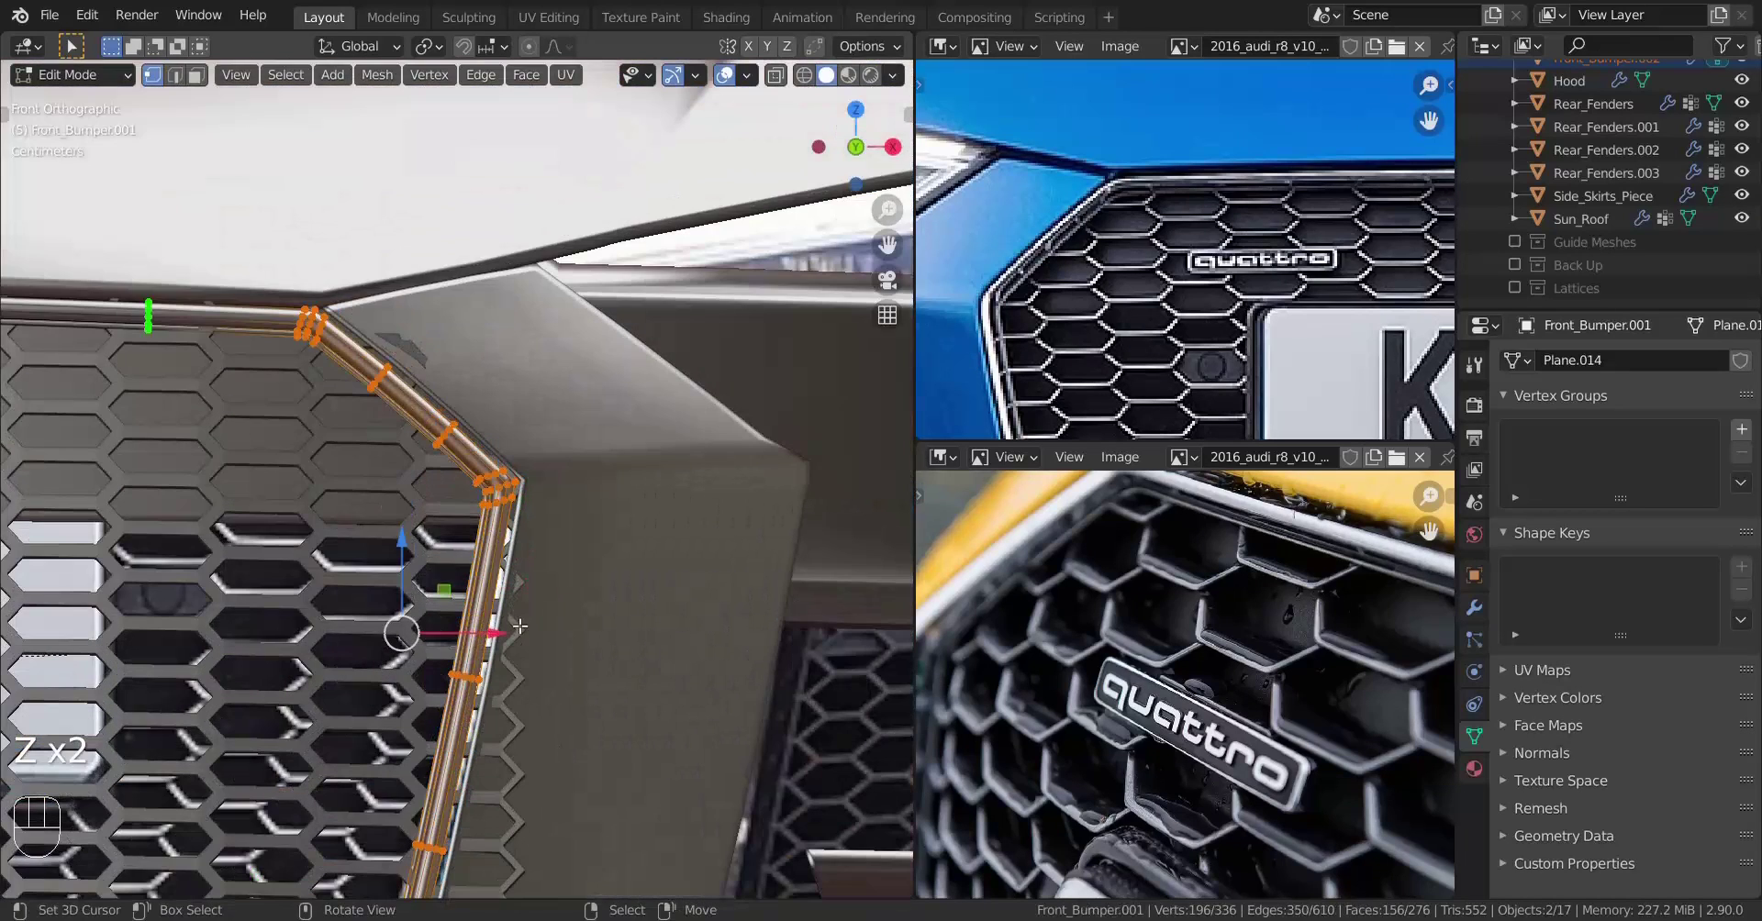
pyautogui.moveTo(514, 633); pyautogui.dragTo(601, 625)
pyautogui.scroll(-5, 600, 625)
pyautogui.moveTo(600, 625); pyautogui.dragTo(551, 555, button='middle')
pyautogui.scroll(2, 551, 554)
pyautogui.click(227, 538)
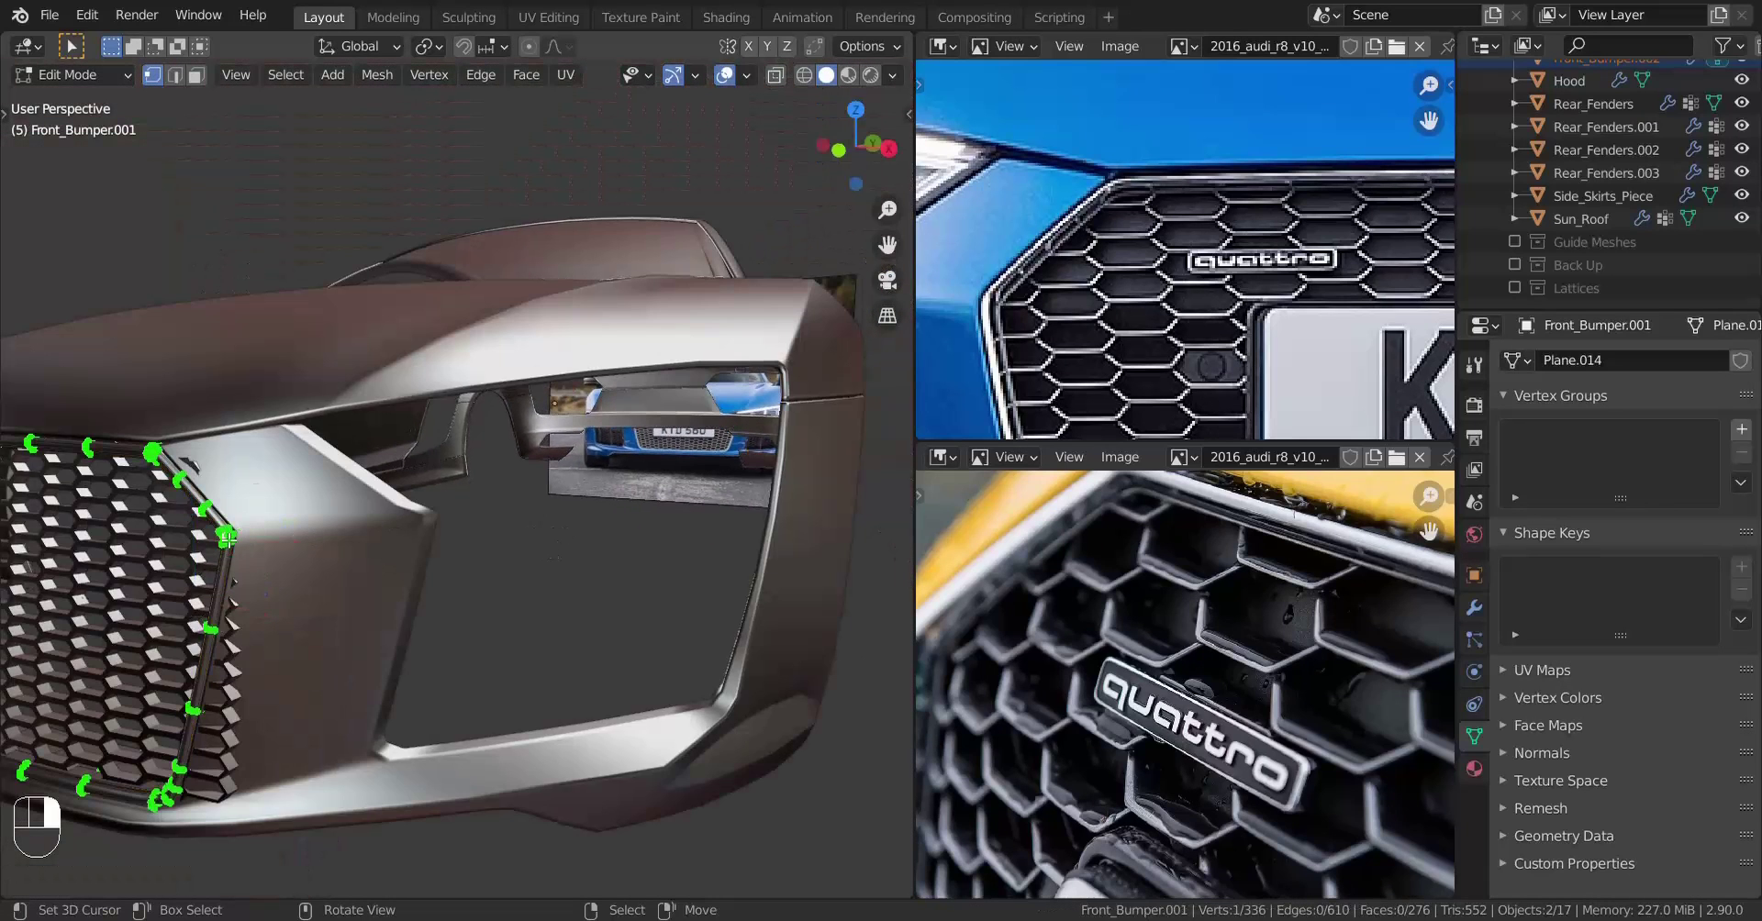
pyautogui.press('KP_Decimal')
pyautogui.hotkey('ctrl', 'z')
# Nudge the same side vertices again to refine their fit against the bumper, and return to Object Mode with nothing selected
pyautogui.moveTo(228, 535); pyautogui.dragTo(509, 501, button='middle')
pyautogui.scroll(-2, 370, 545)
pyautogui.press('Tab')
pyautogui.scroll(-2, 352, 468)
pyautogui.press('Tab')
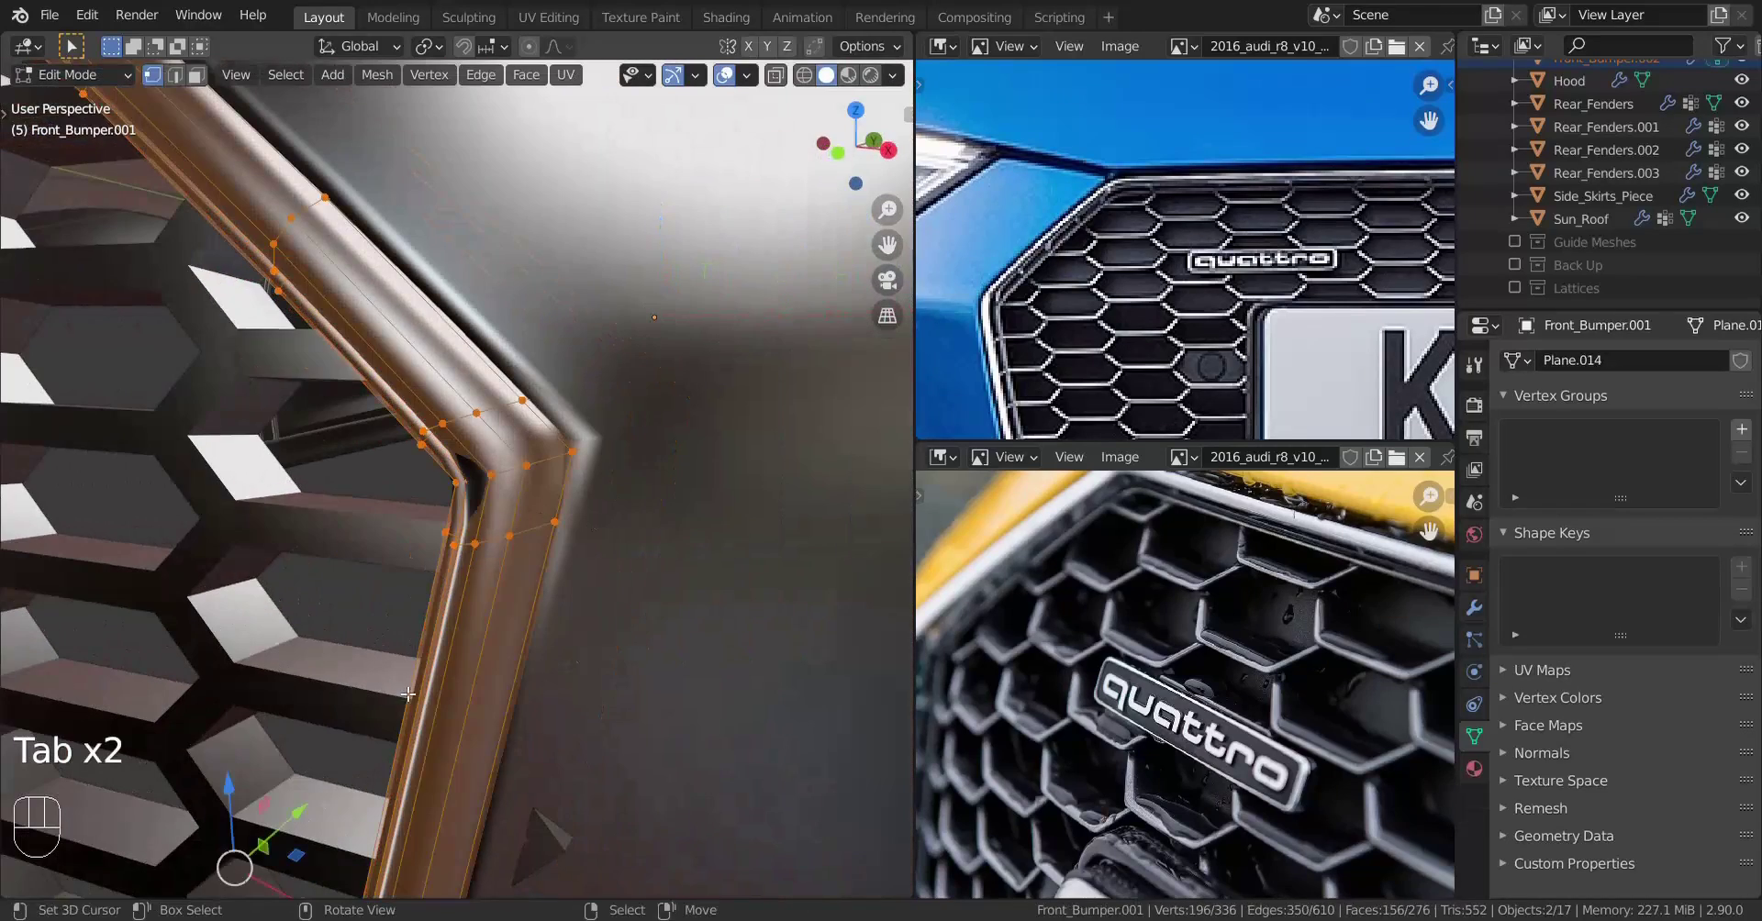
pyautogui.keyDown('shift'); pyautogui.moveTo(408, 695); pyautogui.dragTo(458, 566, button='middle'); pyautogui.keyUp('shift')
pyautogui.moveTo(344, 750); pyautogui.dragTo(297, 671)
pyautogui.scroll(-4, 303, 666)
pyautogui.moveTo(303, 667)
pyautogui.mouseDown(button='middle')
pyautogui.moveTo(390, 631)
pyautogui.moveTo(510, 630)
pyautogui.moveTo(523, 594)
pyautogui.moveTo(473, 580)
pyautogui.moveTo(488, 453)
pyautogui.moveTo(404, 586)
pyautogui.moveTo(413, 637)
pyautogui.moveTo(374, 479)
pyautogui.mouseUp(button='middle')
pyautogui.scroll(-6, 397, 615)
pyautogui.press('Tab')
pyautogui.press('a')
pyautogui.press('a')
pyautogui.press('a')
pyautogui.press('KP_1')
pyautogui.press('Tab')
pyautogui.scroll(1, 422, 648)
pyautogui.scroll(-6, 374, 478)
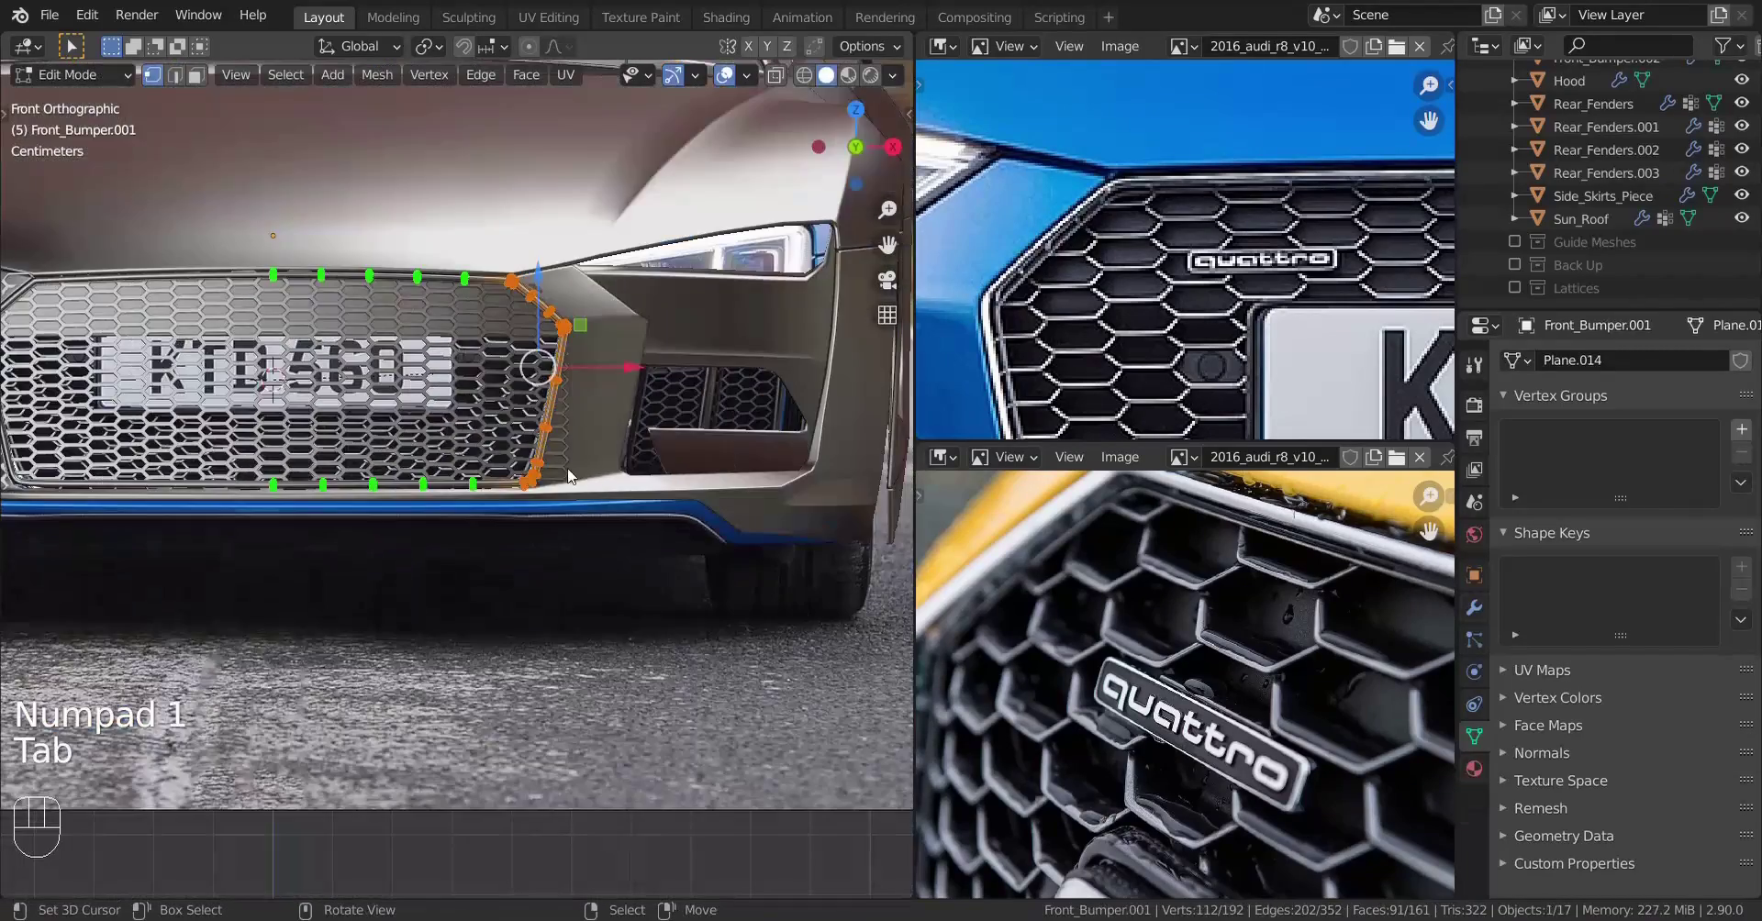
pyautogui.press('z')
pyautogui.moveTo(422, 562); pyautogui.dragTo(647, 691)
pyautogui.scroll(7, 642, 653)
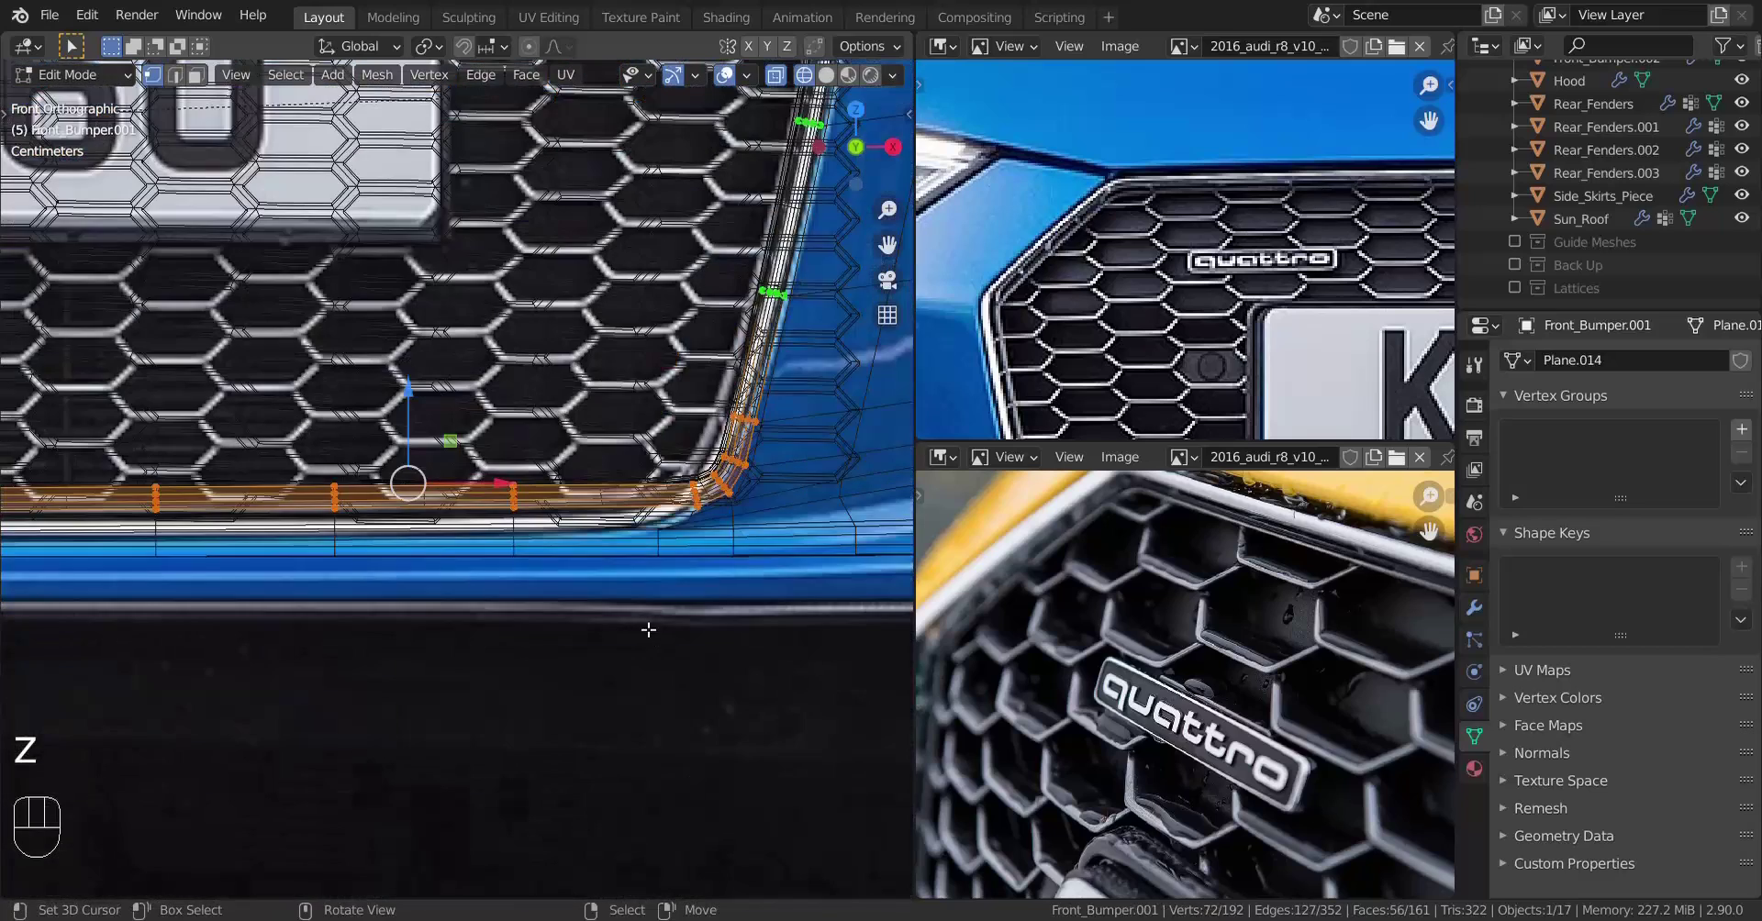
pyautogui.press('z')
pyautogui.keyDown('shift'); pyautogui.moveTo(657, 545); pyautogui.dragTo(538, 488, button='middle'); pyautogui.keyUp('shift')
pyautogui.scroll(6, 538, 488)
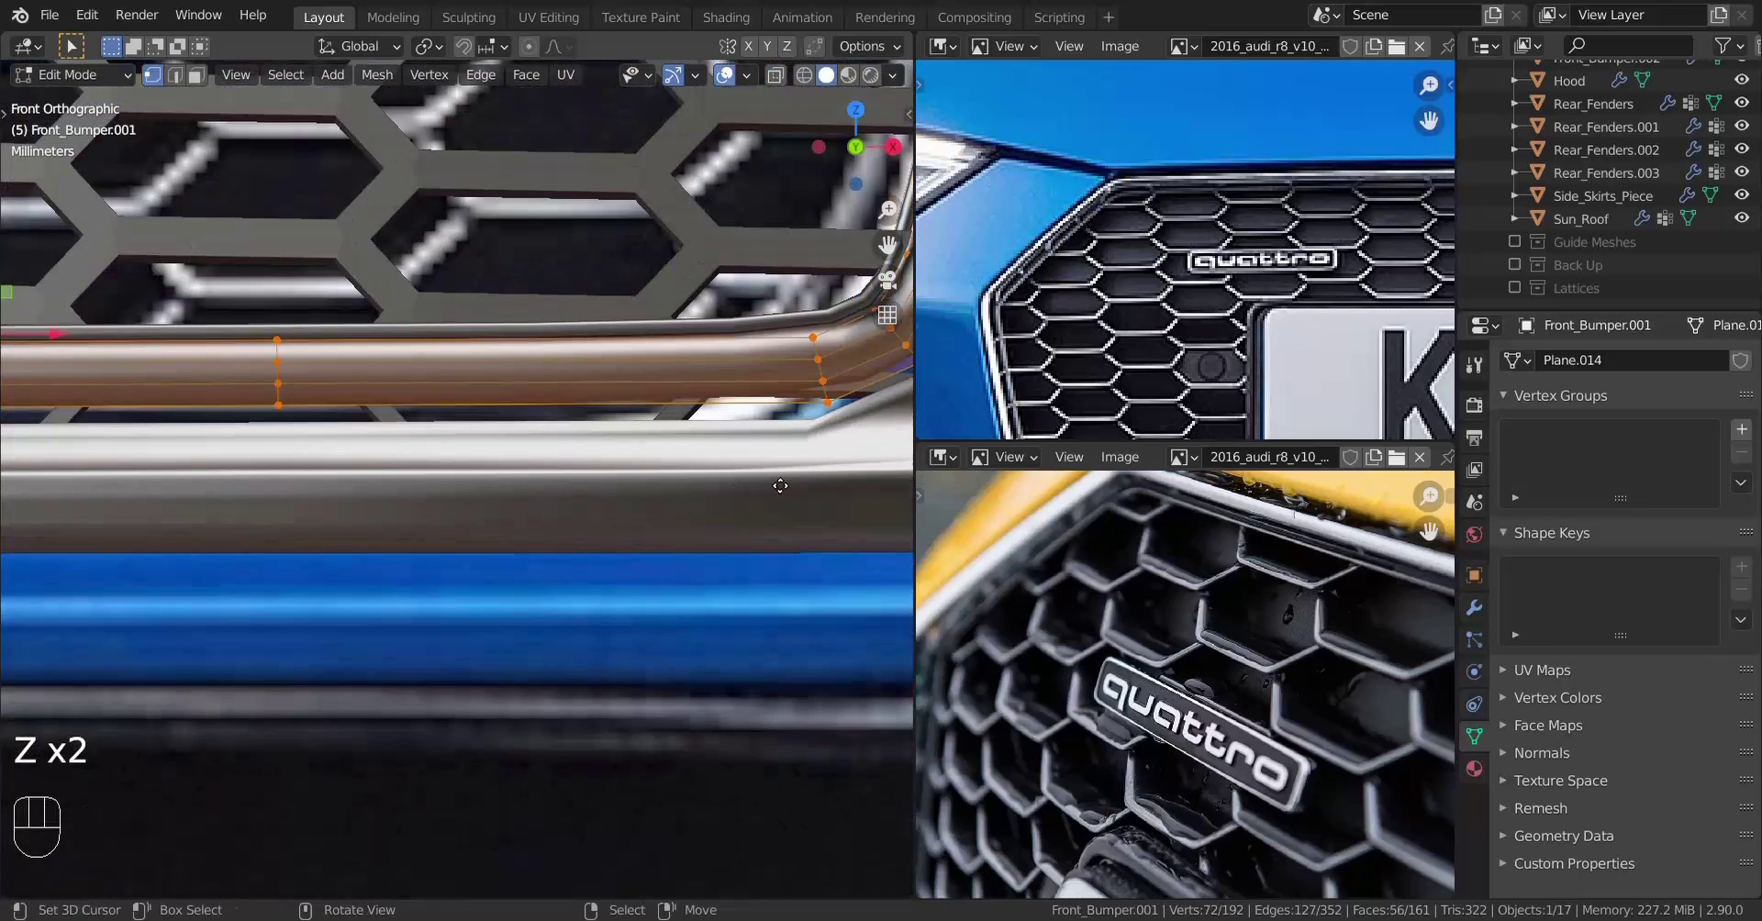
pyautogui.press('g')
pyautogui.press('z')
pyautogui.rightClick(773, 609)
pyautogui.scroll(-2, 735, 377)
pyautogui.press('Tab')
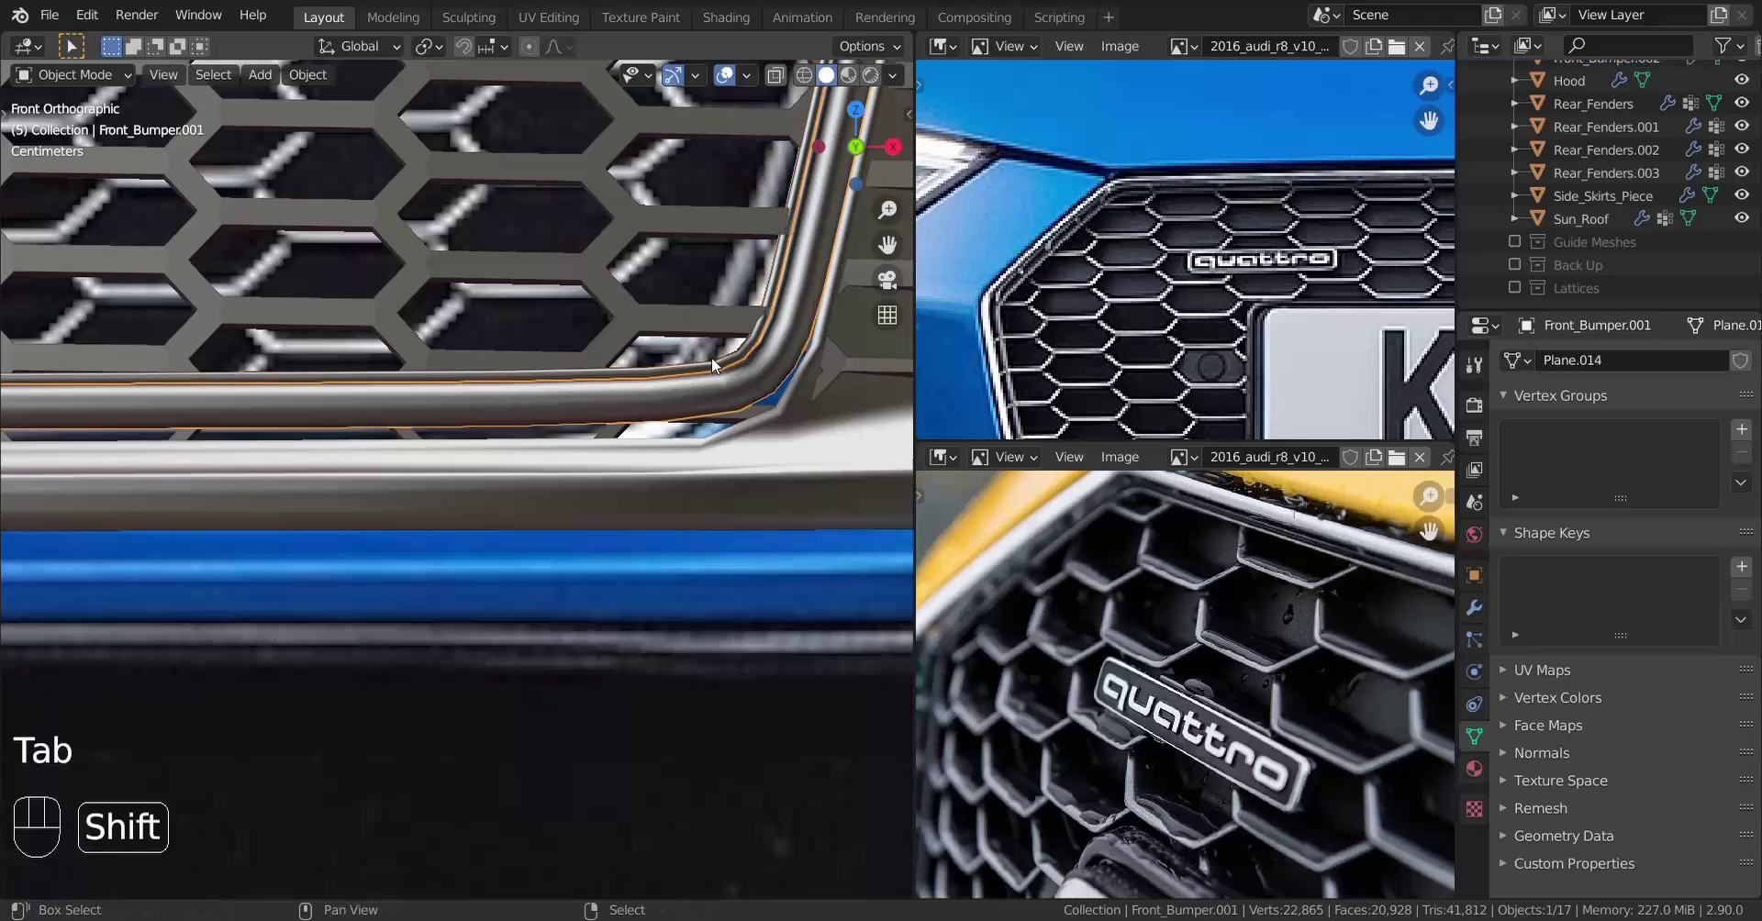
# Edit frame and rim together, select their bottom edge and lower corner vertices, and move them slightly down along Z to the bumper's lower lip
pyautogui.press('Tab')
pyautogui.scroll(-5, 686, 404)
pyautogui.press('z')
pyautogui.scroll(-2, 114, 428)
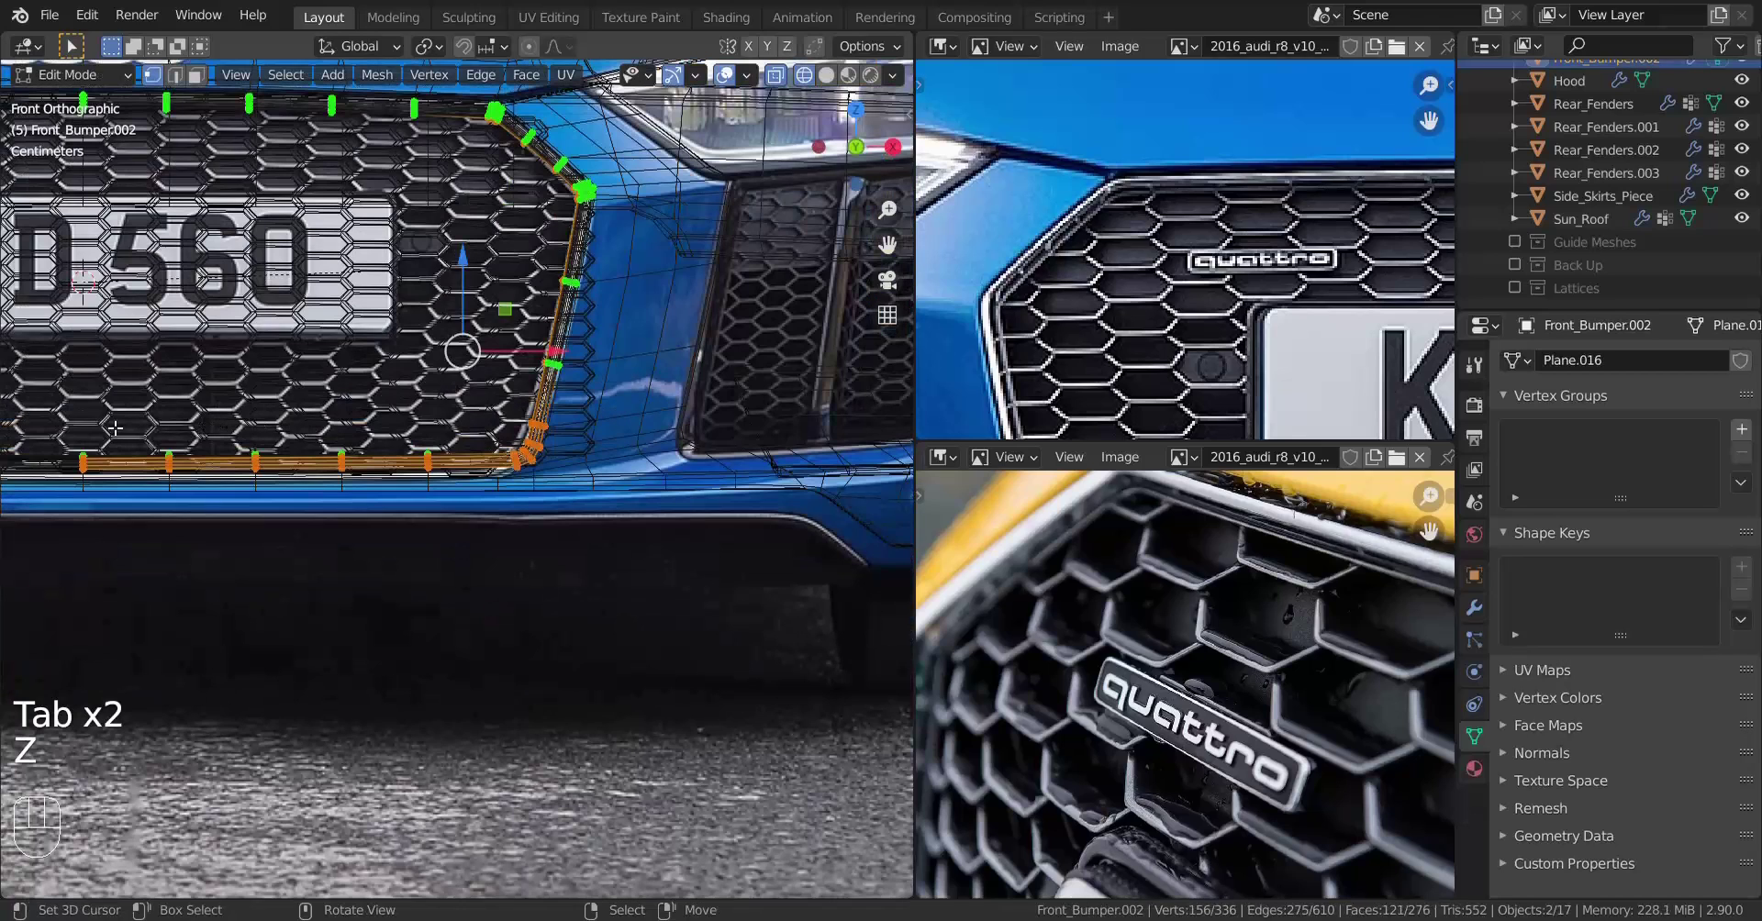
pyautogui.moveTo(61, 416); pyautogui.dragTo(608, 708)
pyautogui.press('z')
pyautogui.scroll(8, 570, 657)
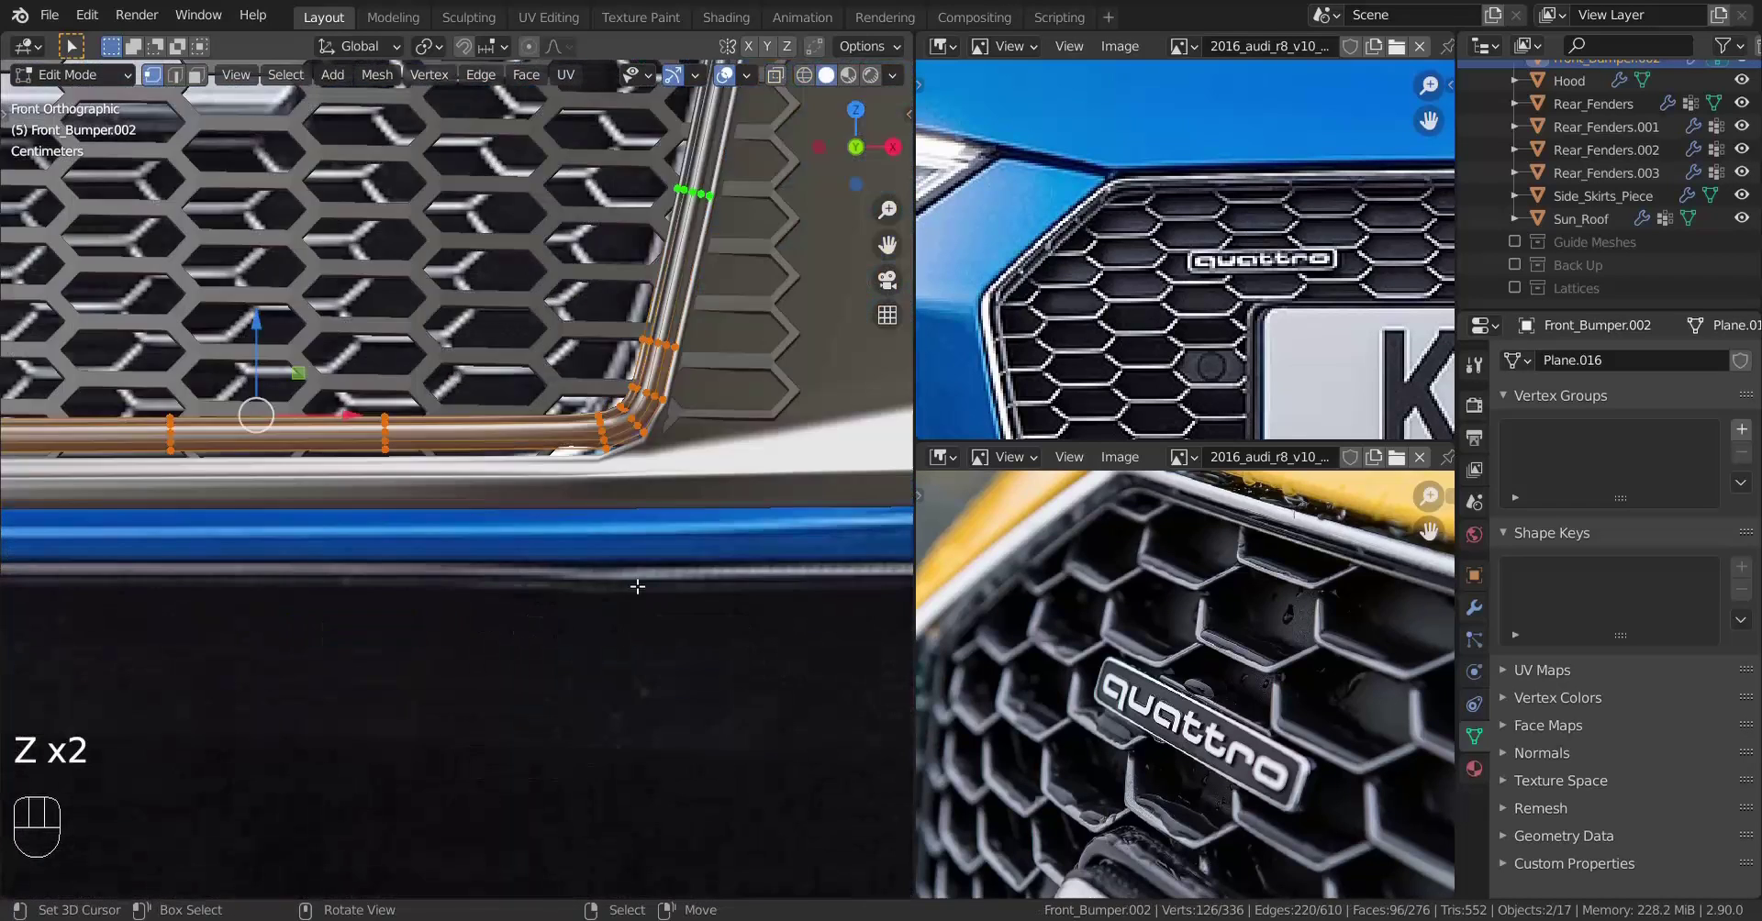
pyautogui.press('g')
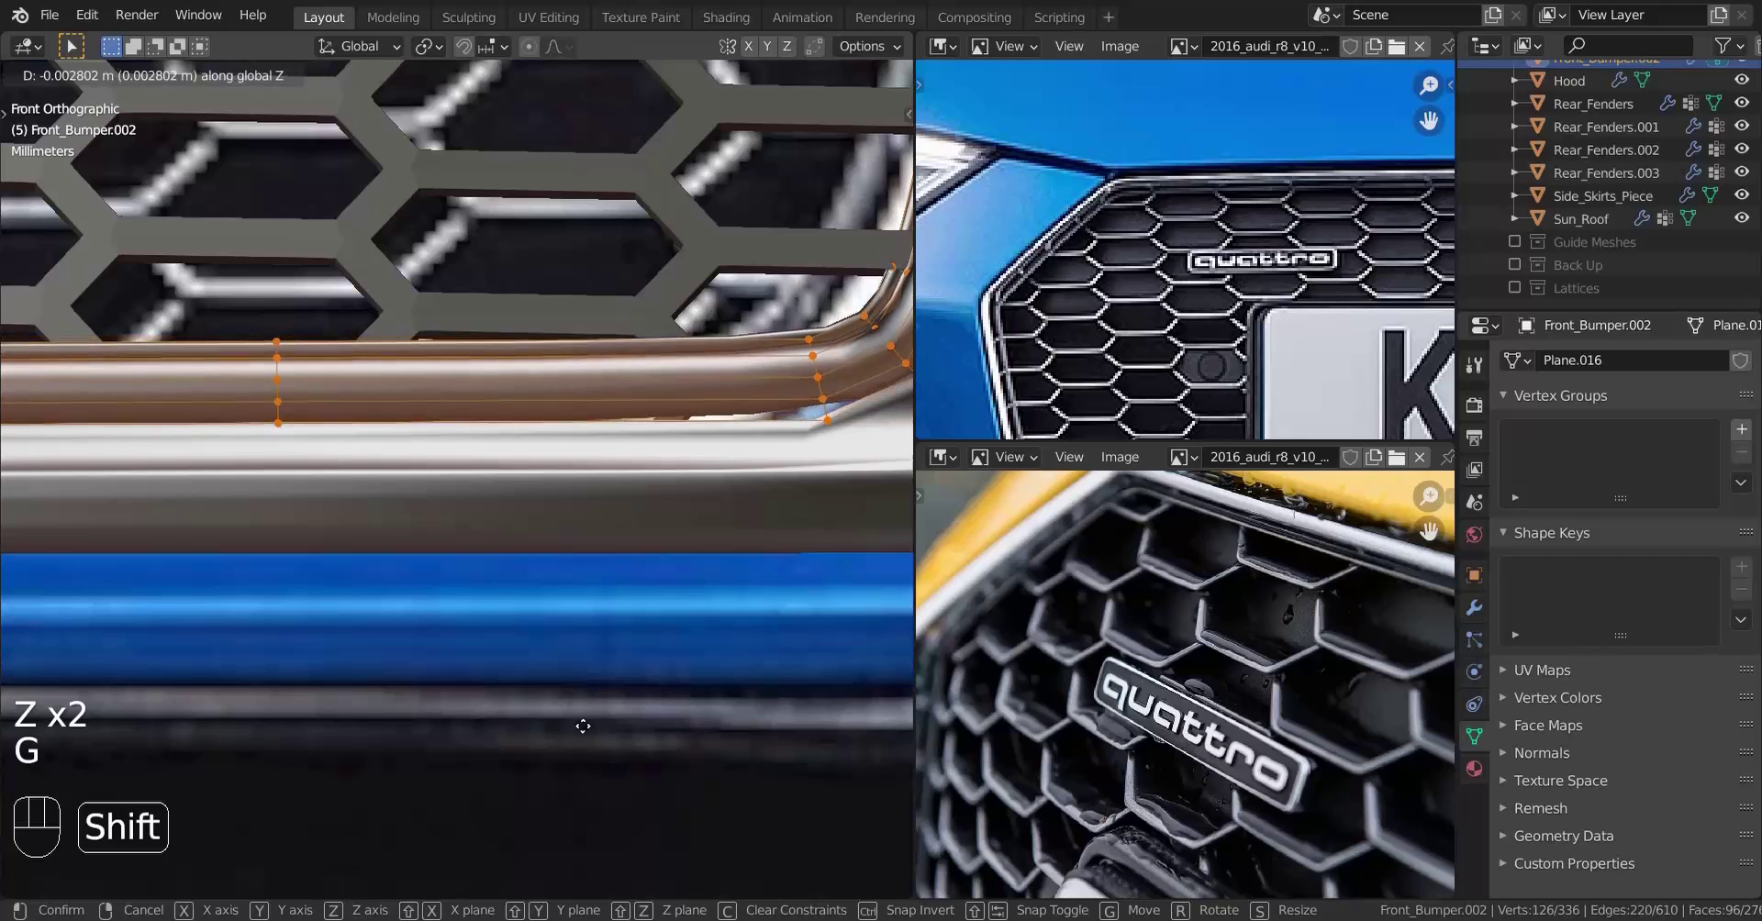
pyautogui.click(621, 657)
pyautogui.scroll(-3, 620, 657)
pyautogui.keyDown('shift'); pyautogui.moveTo(683, 550); pyautogui.dragTo(547, 579, button='middle'); pyautogui.keyUp('shift')
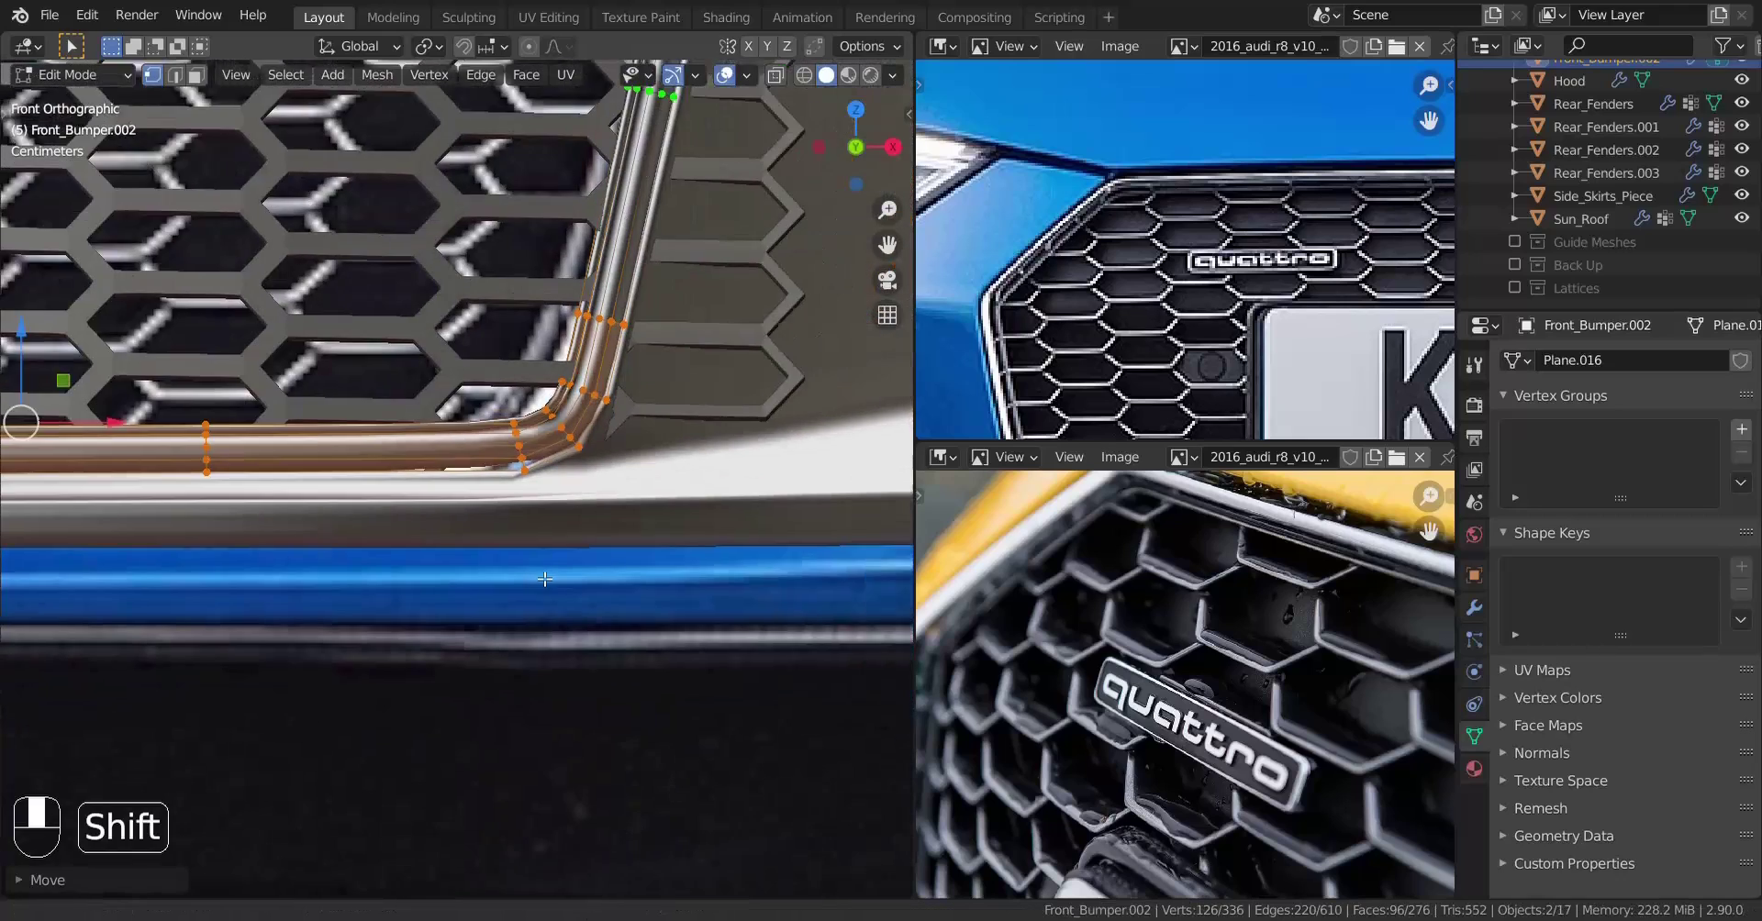
# Compare the bottom edge with and without the downward move, keep the move, and leave Edit Mode with nothing selected
pyautogui.scroll(6, 546, 587)
pyautogui.hotkey('ctrl', 'z')
pyautogui.hotkey('ctrl', 'shift', 'z')
pyautogui.hotkey('ctrl', 'shift', 'z')
pyautogui.press('z')
pyautogui.press('Tab')
pyautogui.scroll(-3, 600, 514)
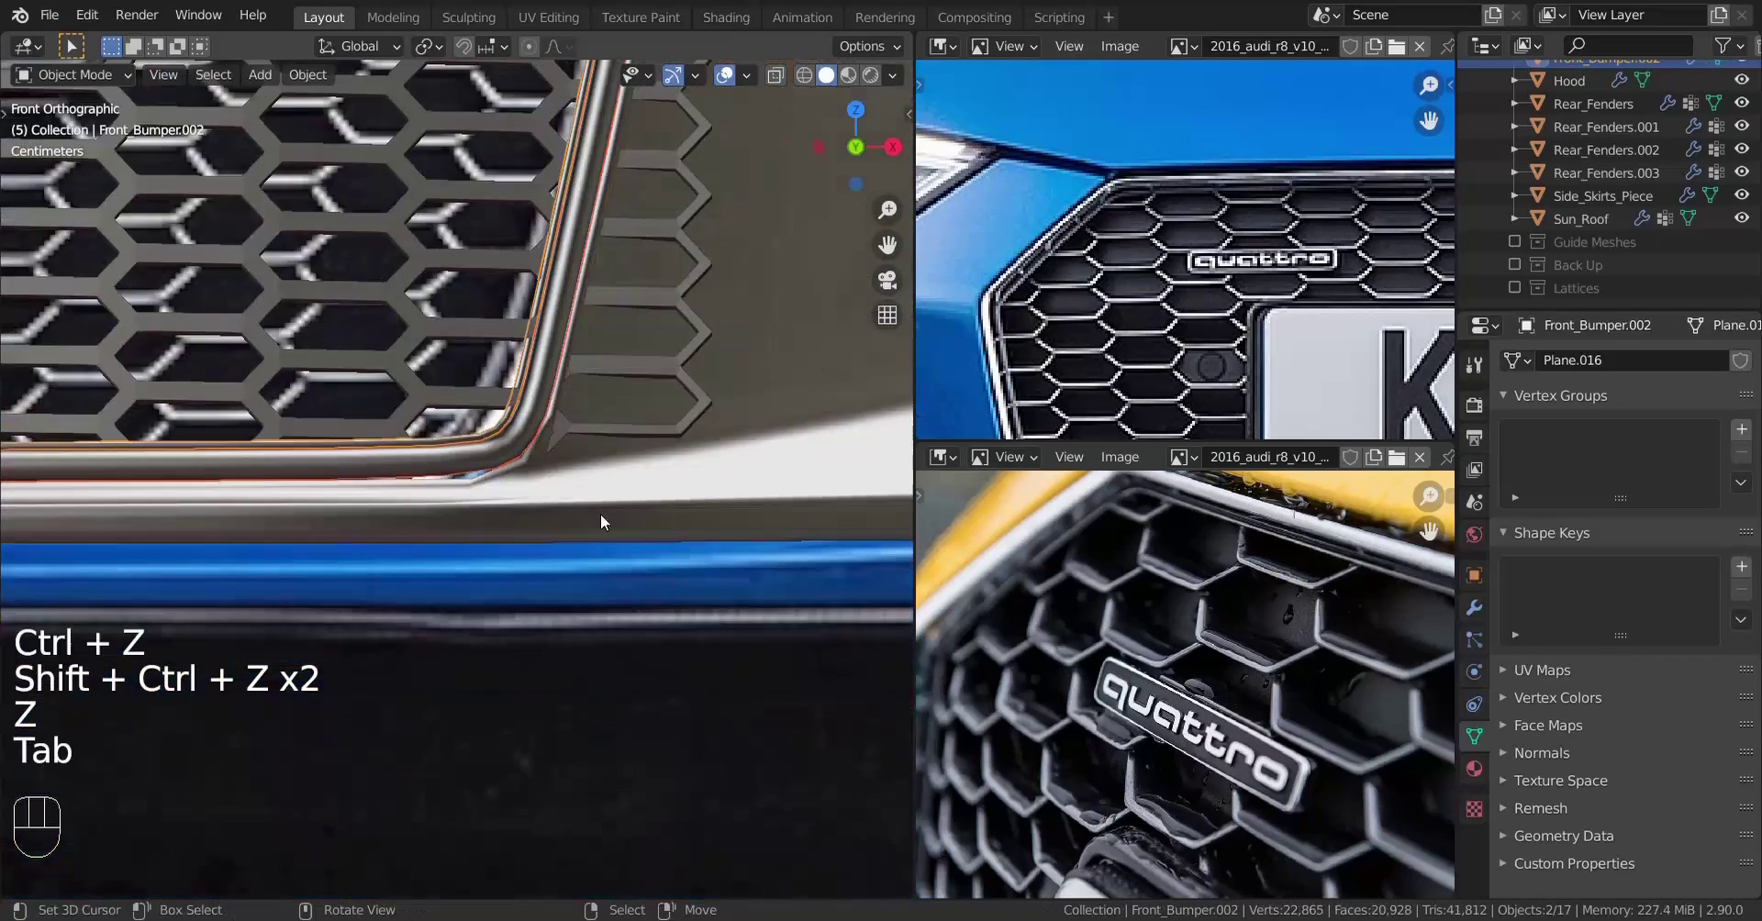
pyautogui.moveTo(600, 514); pyautogui.dragTo(514, 554, button='middle')
pyautogui.press('a')
pyautogui.press('a')
pyautogui.press('a')
# Examine the grille from the front and compare its hexagon pattern and border with the blue car's reference photo
pyautogui.scroll(-4, 437, 541)
pyautogui.moveTo(514, 555); pyautogui.dragTo(542, 577, button='middle')
pyautogui.scroll(-4, 352, 547)
pyautogui.scroll(4, 303, 551)
pyautogui.scroll(-5, 1230, 670)
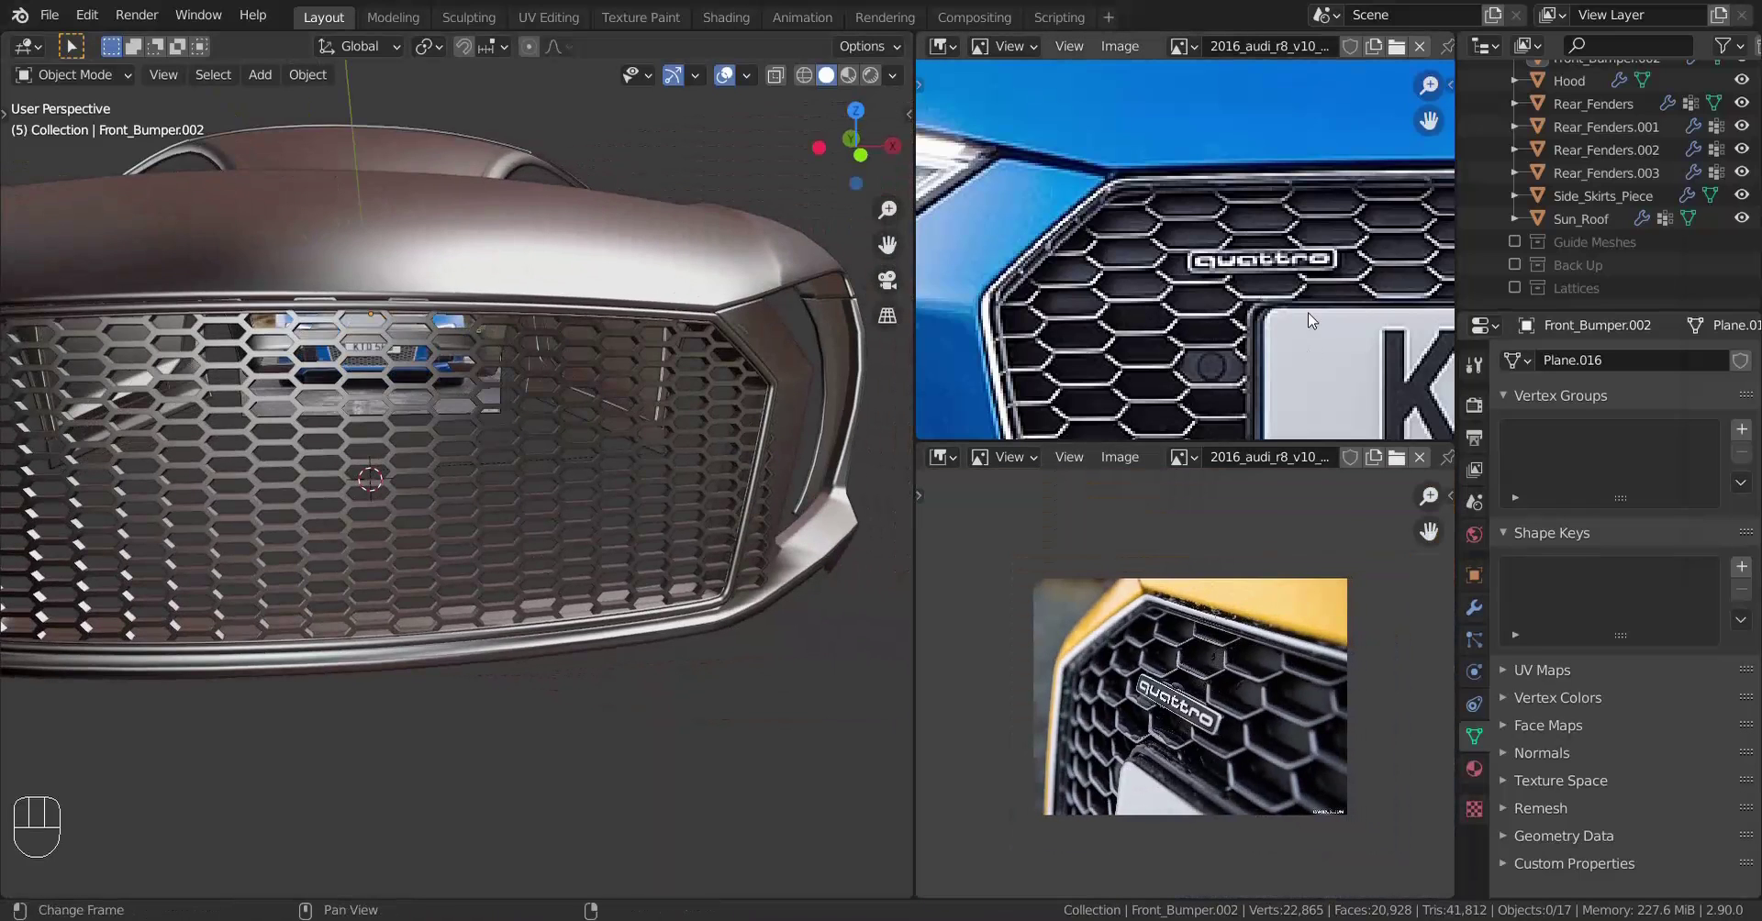
pyautogui.moveTo(1270, 282); pyautogui.dragTo(1045, 289, button='middle')
pyautogui.scroll(-4, 1046, 290)
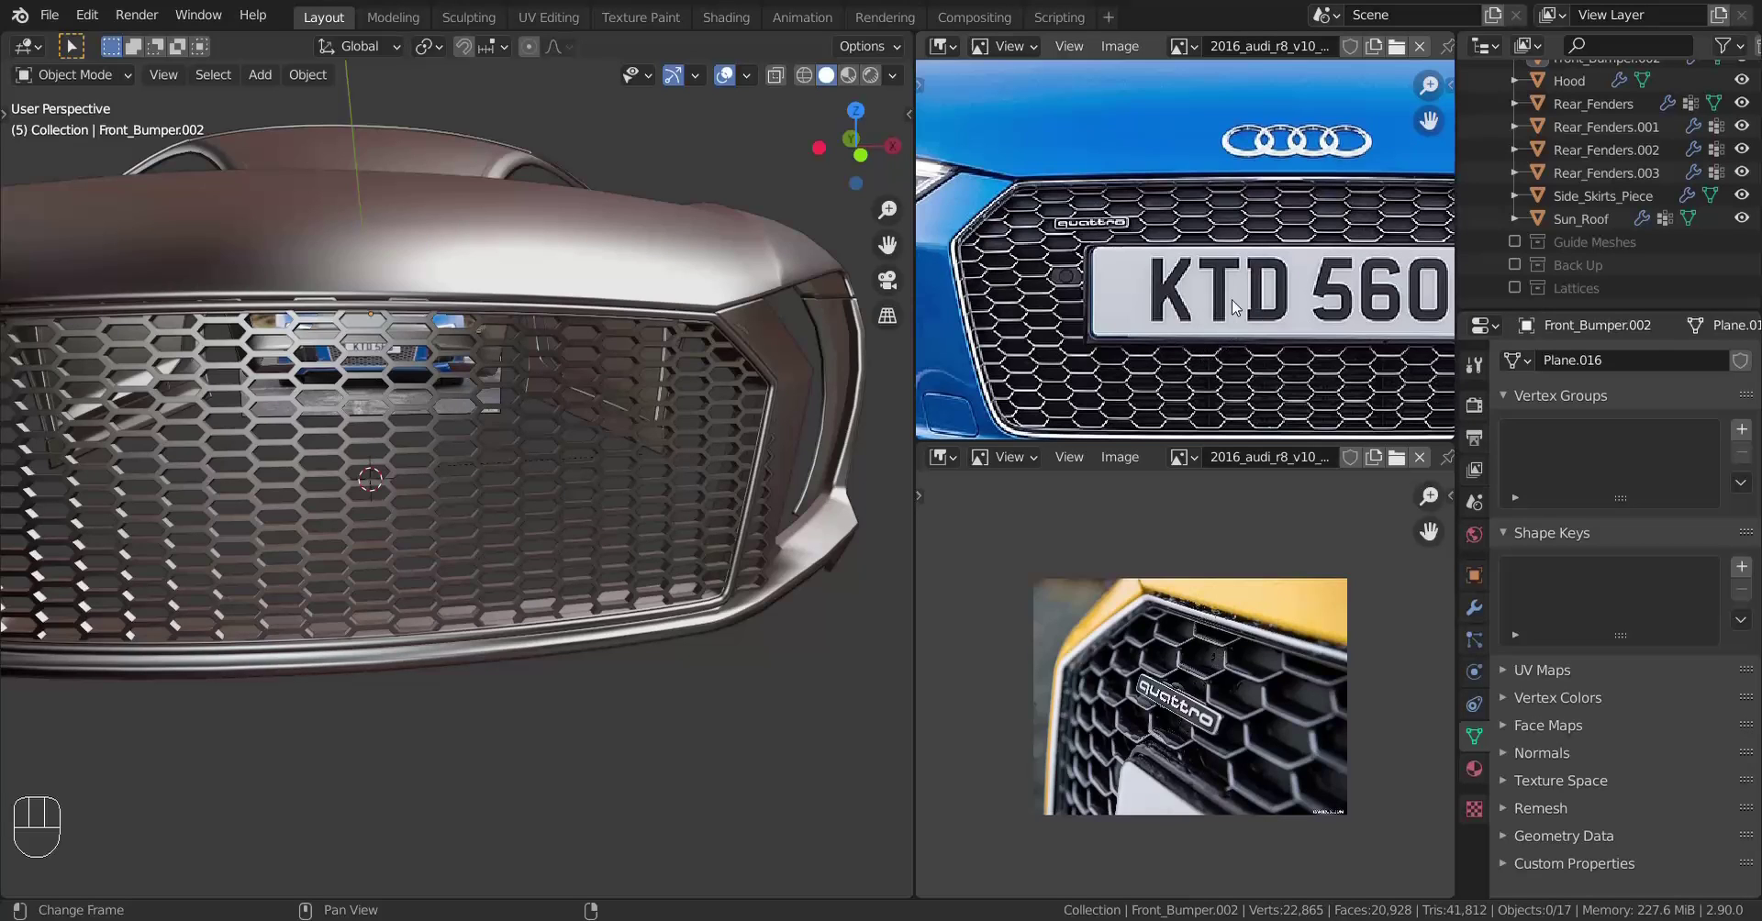
pyautogui.scroll(5, 1250, 321)
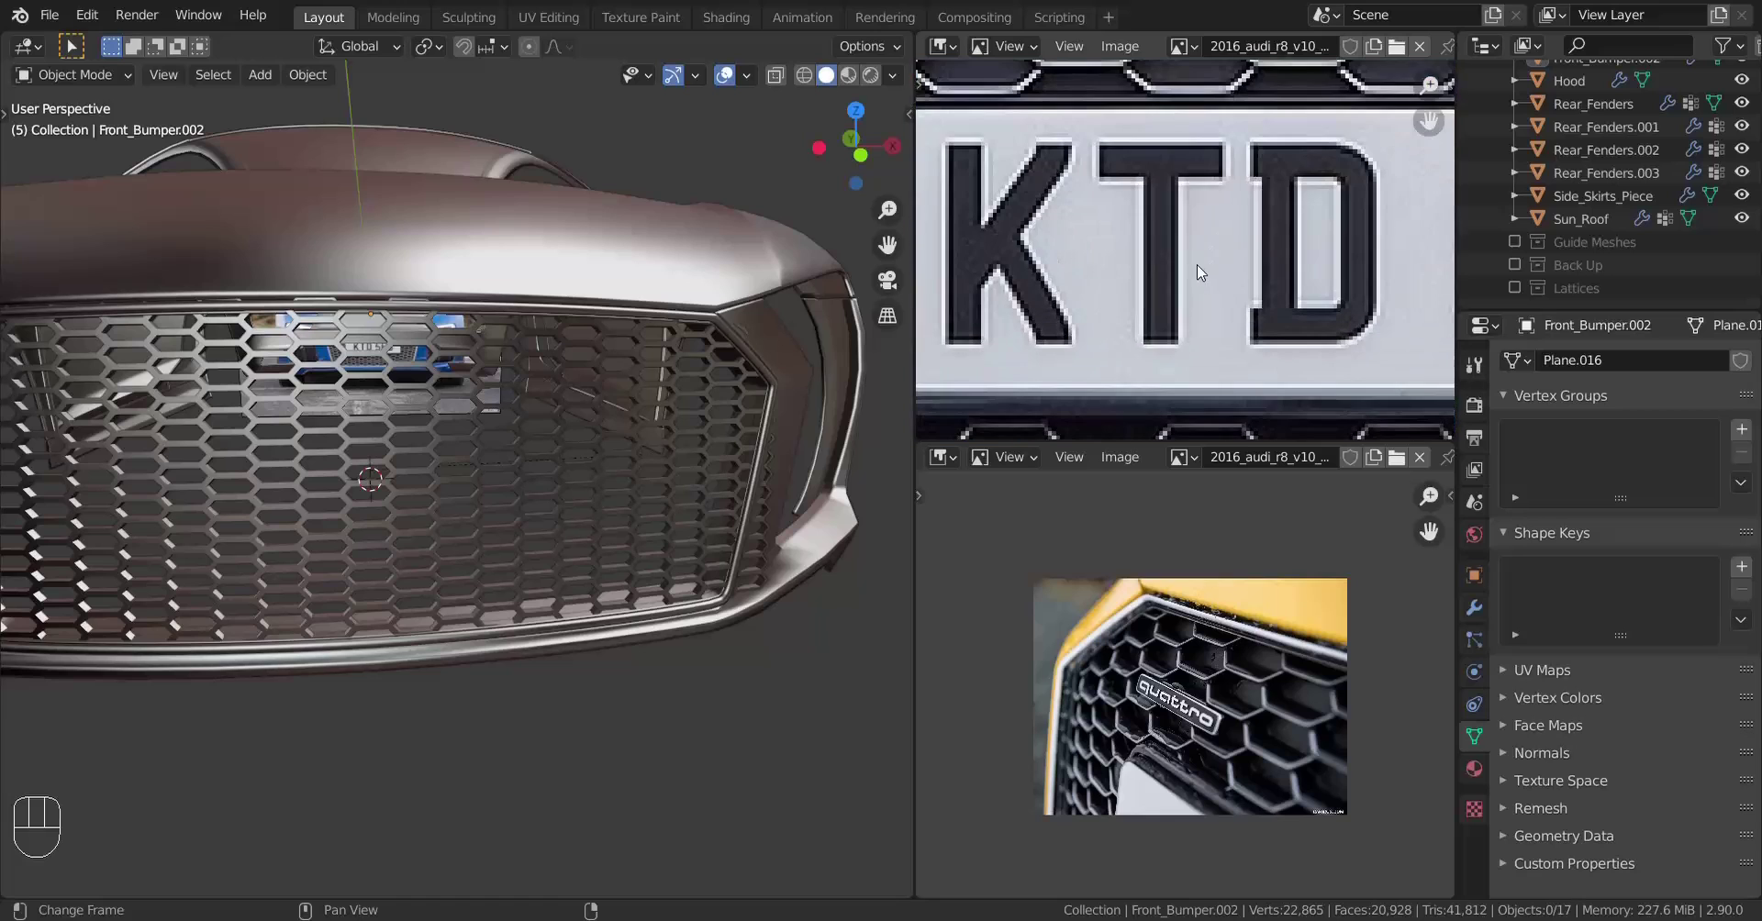
pyautogui.moveTo(1223, 280); pyautogui.dragTo(1302, 19, button='middle')
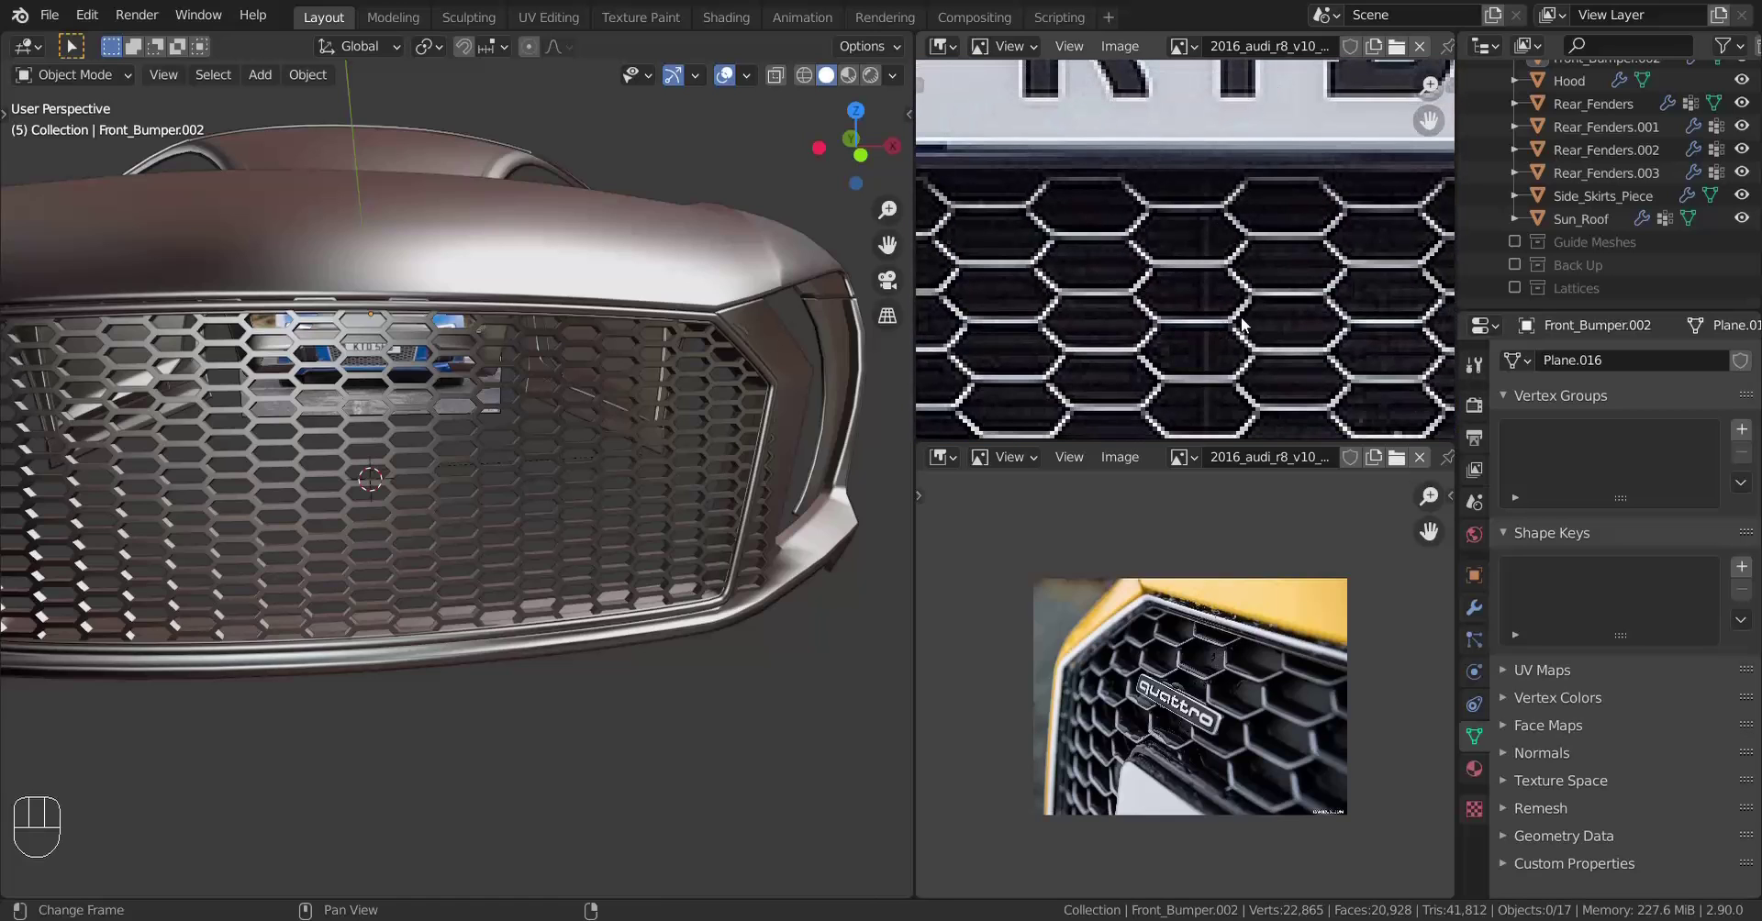
pyautogui.keyDown('ctrl'); pyautogui.moveTo(1243, 323); pyautogui.dragTo(1214, 369, button='middle'); pyautogui.keyUp('ctrl')
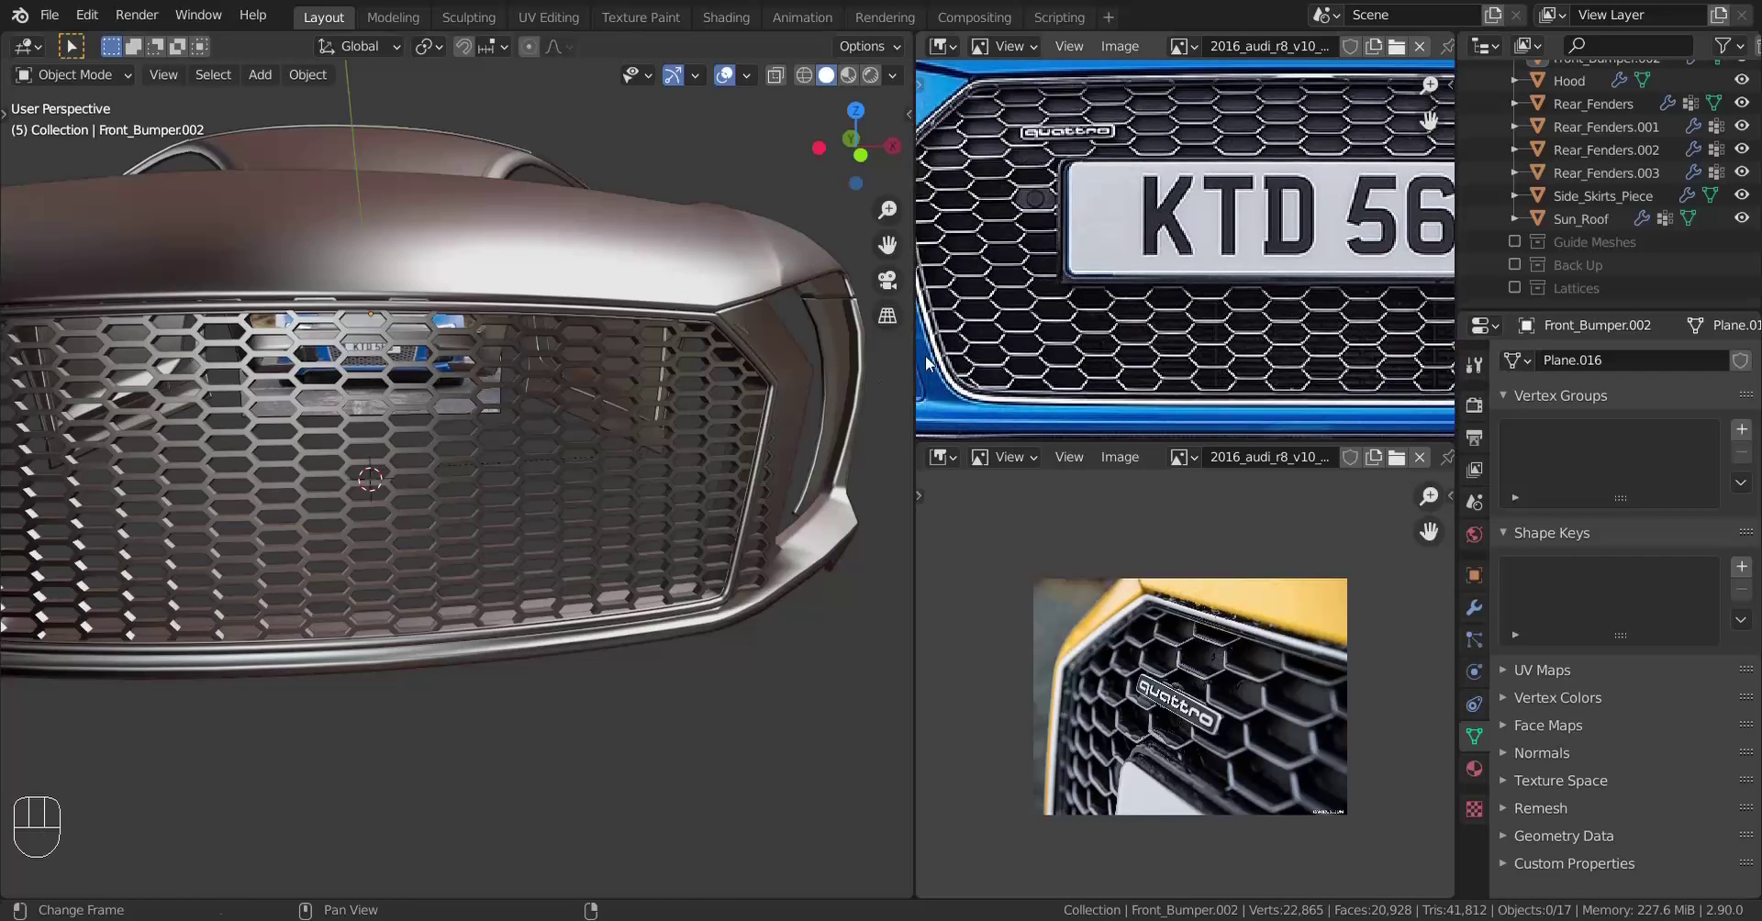
# Inspect the curvature of the honeycomb and its depth behind the frame from the front and side
pyautogui.moveTo(642, 397); pyautogui.dragTo(596, 397, button='middle')
pyautogui.scroll(-4, 697, 410)
pyautogui.moveTo(702, 411)
pyautogui.mouseDown(button='middle')
pyautogui.moveTo(680, 414)
pyautogui.moveTo(734, 416)
pyautogui.mouseUp(button='middle')
pyautogui.scroll(4, 843, 428)
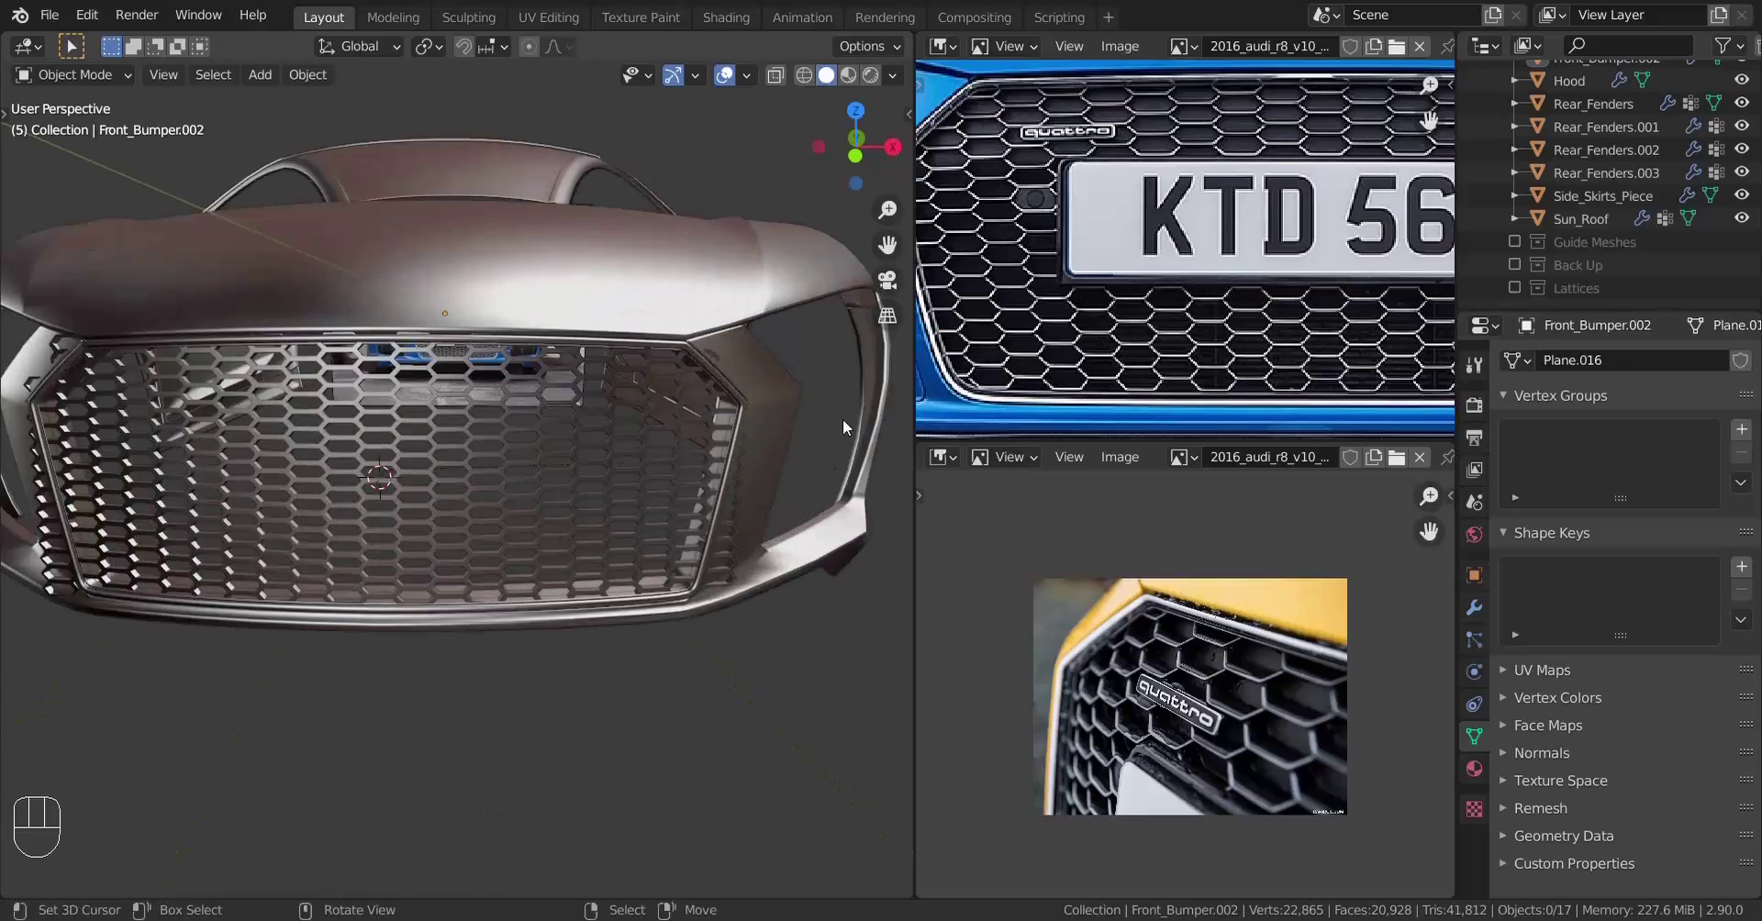
pyautogui.moveTo(842, 427); pyautogui.dragTo(784, 399, button='middle')
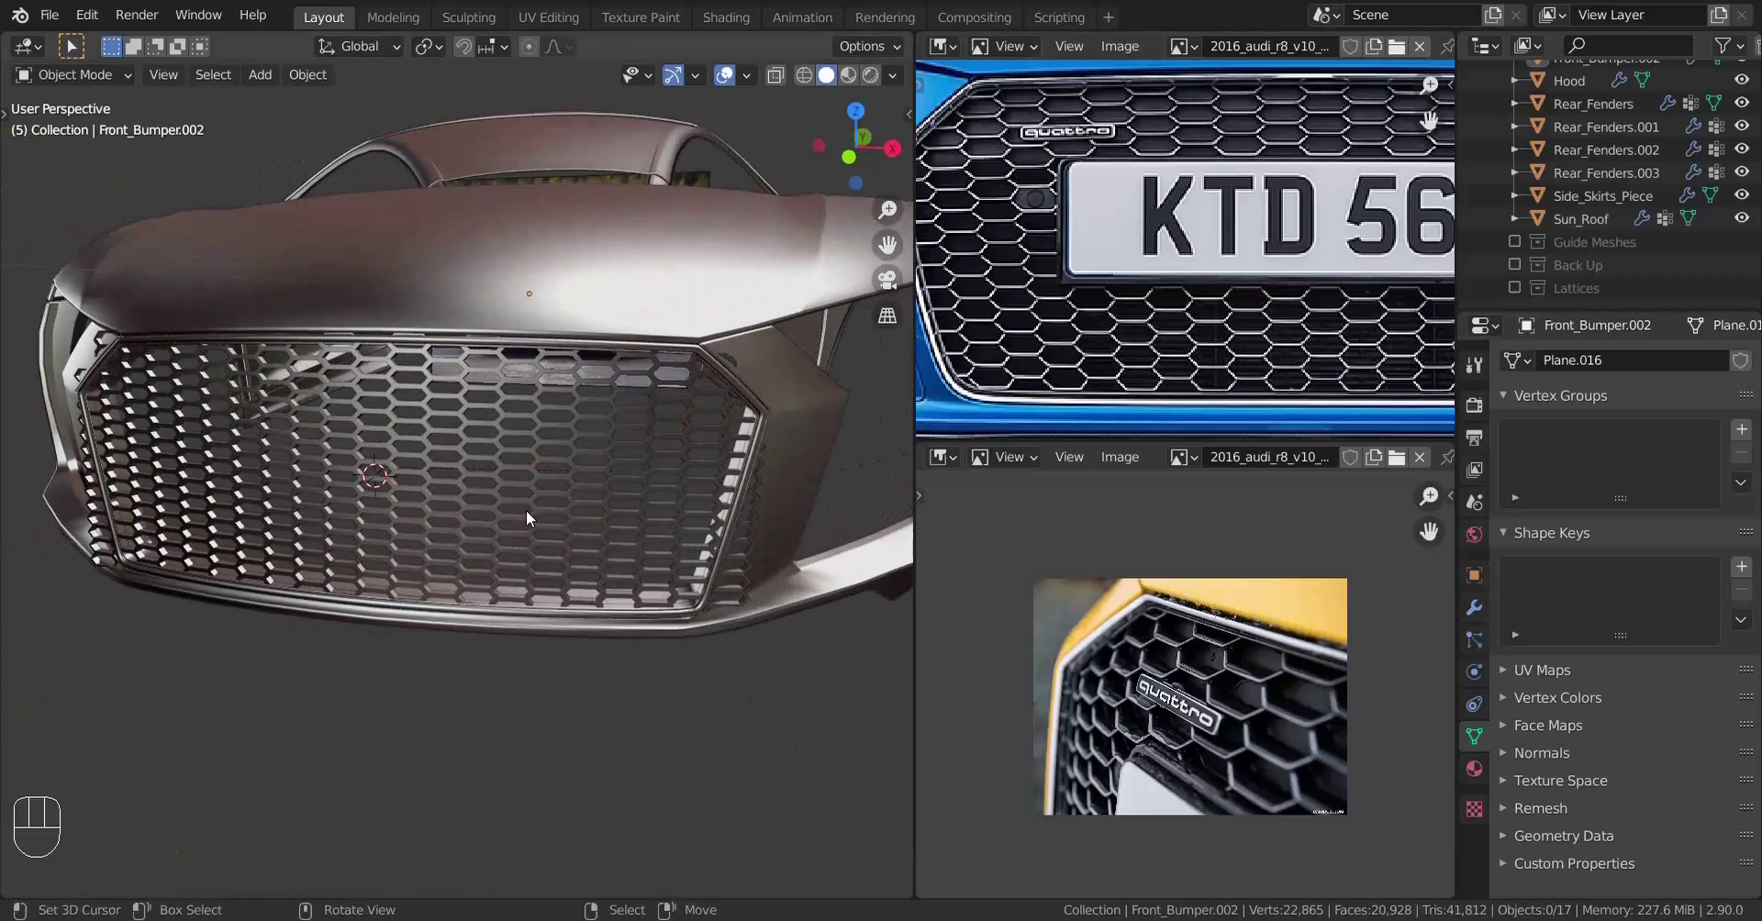
pyautogui.moveTo(526, 510)
pyautogui.mouseDown(button='middle')
pyautogui.moveTo(451, 516)
pyautogui.moveTo(676, 504)
pyautogui.moveTo(531, 501)
pyautogui.moveTo(521, 542)
pyautogui.mouseUp(button='middle')
pyautogui.scroll(2, 606, 503)
pyautogui.moveTo(642, 503); pyautogui.dragTo(383, 477, button='middle')
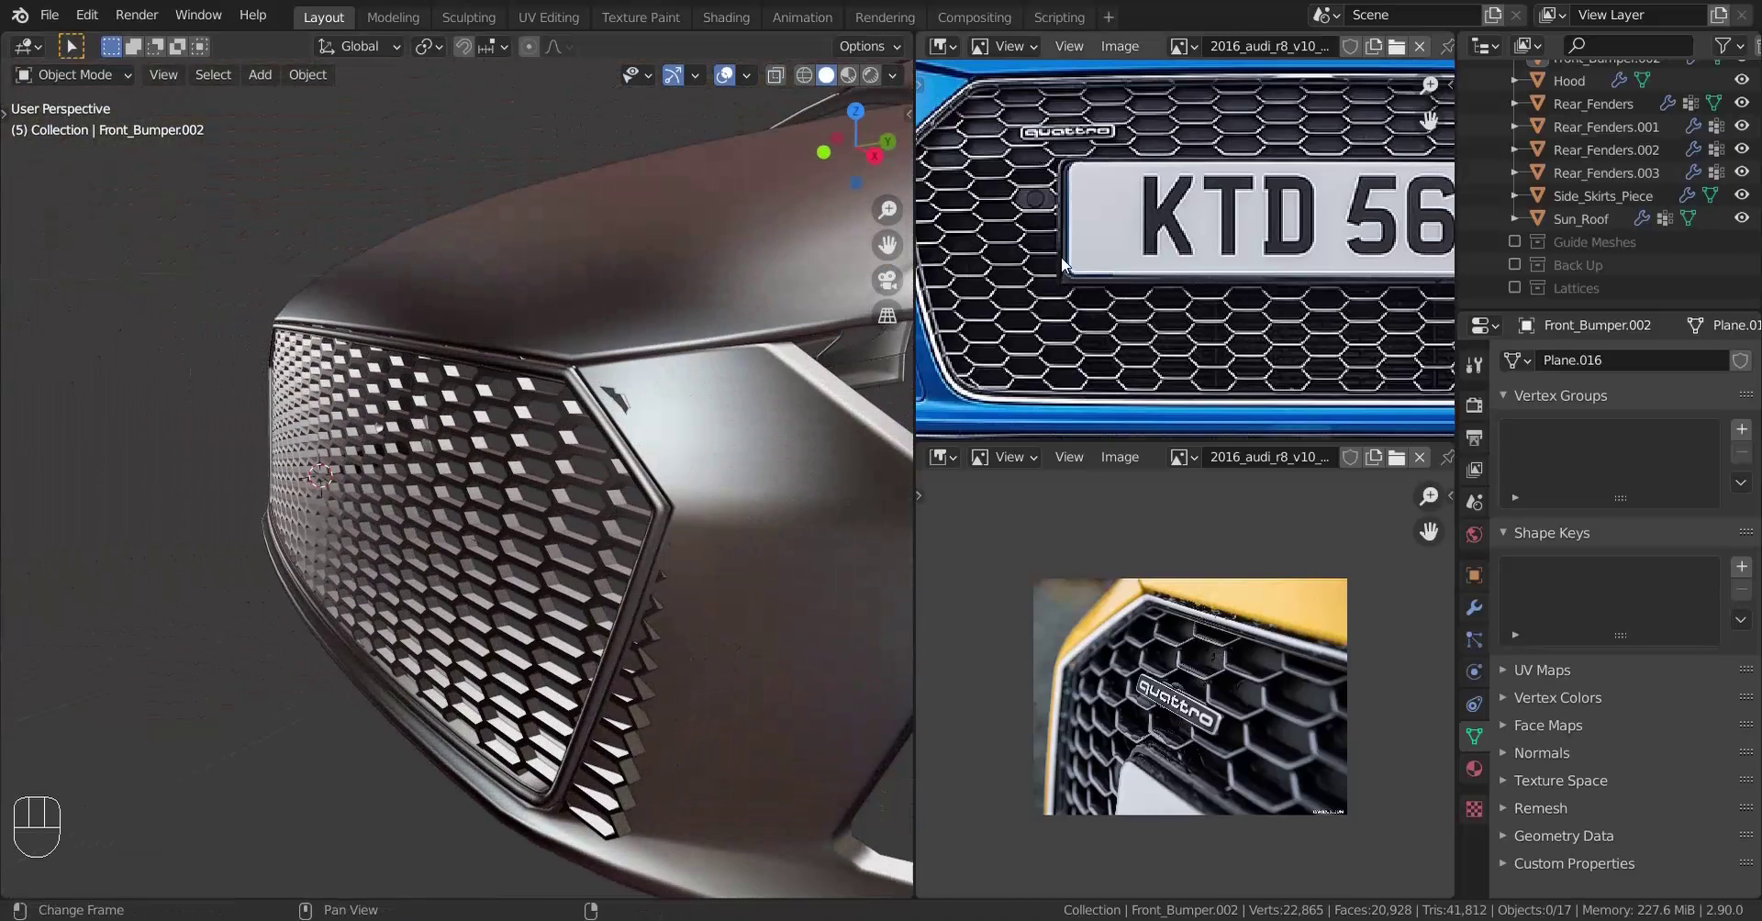
# Re-enable the Lattices collection, select the lattice around the honeycomb and enter Edit Mode on it
pyautogui.click(1515, 288)
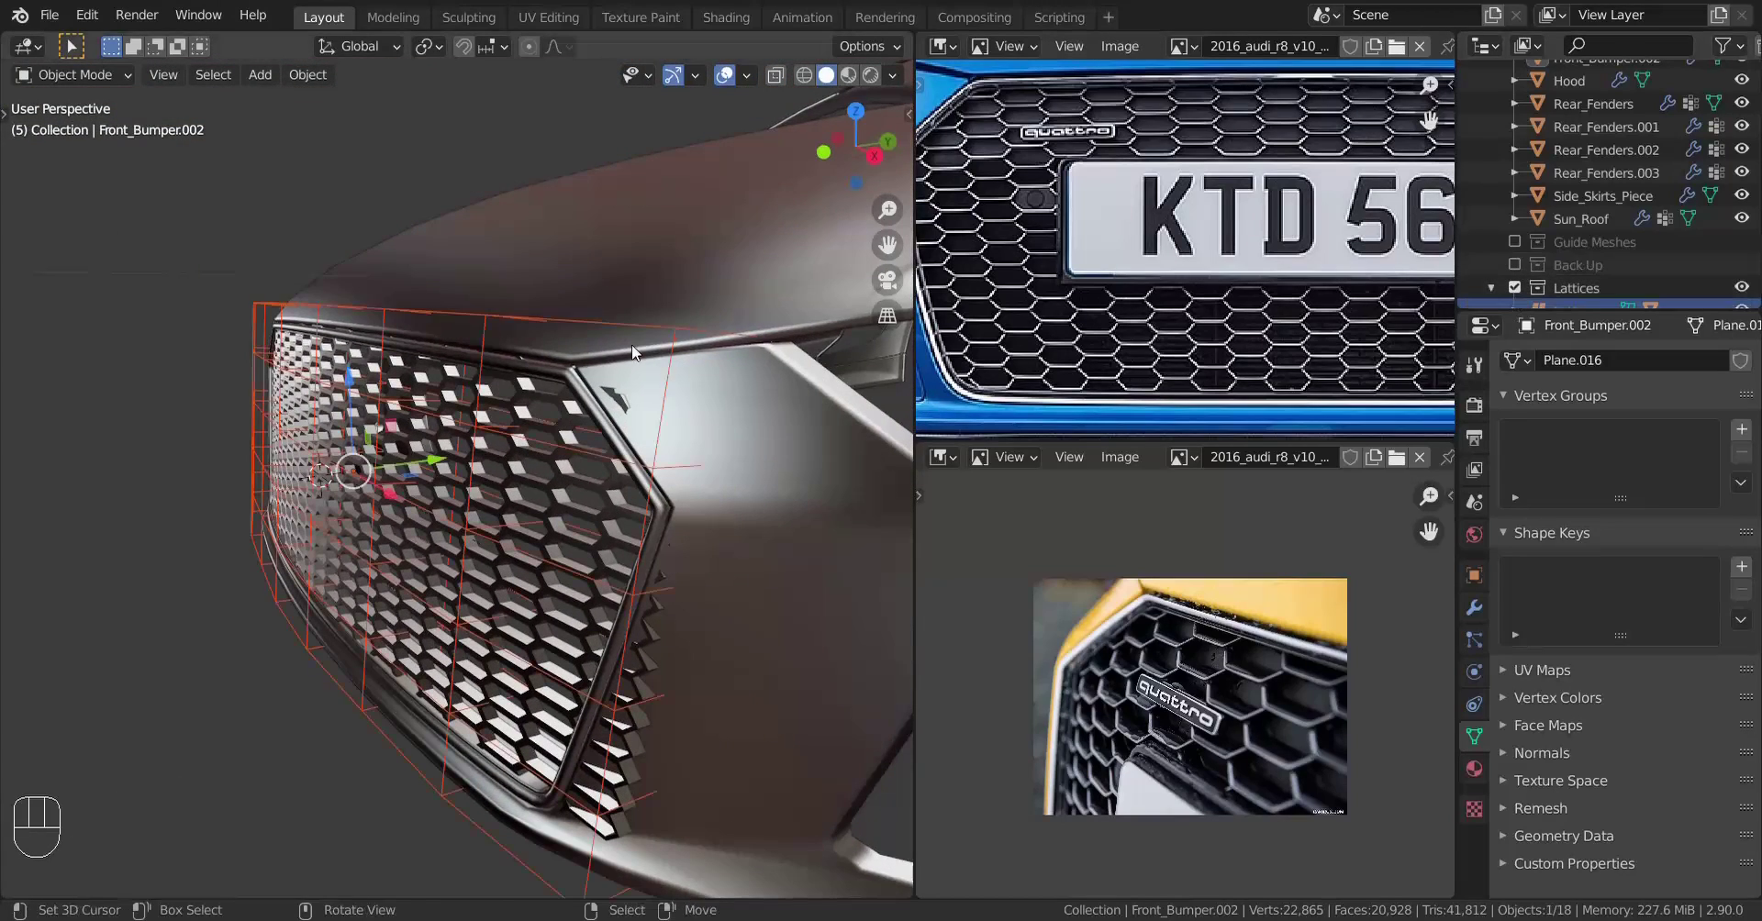
pyautogui.scroll(3, 365, 339)
pyautogui.click(197, 307)
pyautogui.scroll(-5, 355, 360)
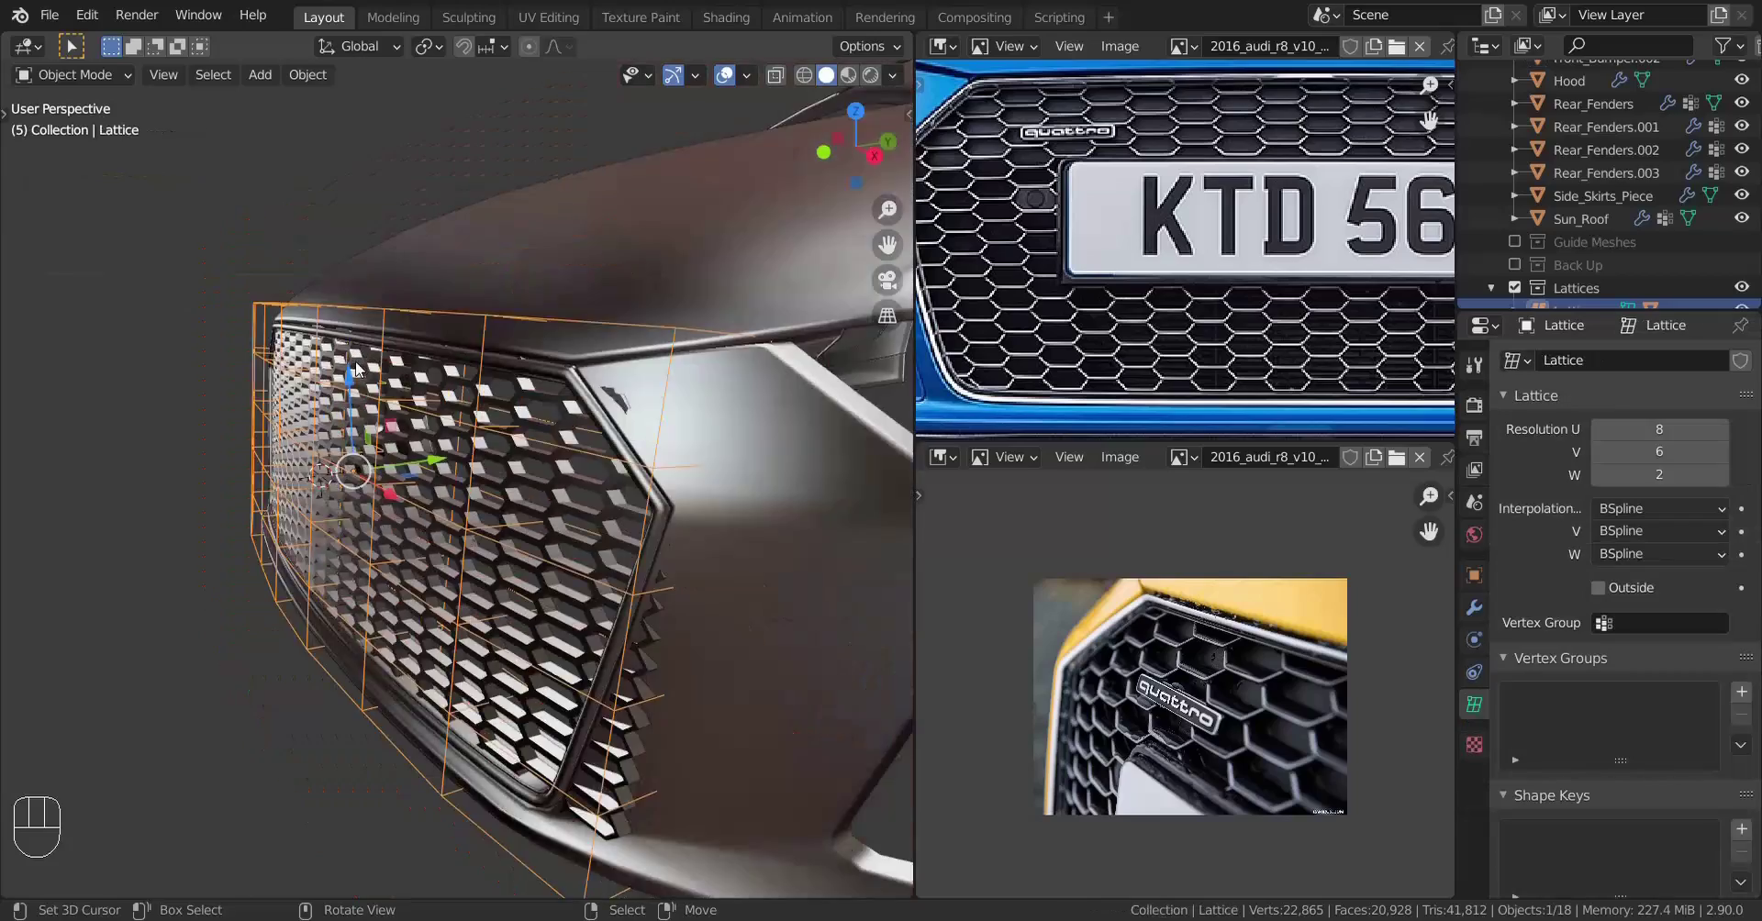
pyautogui.press('KP_3')
pyautogui.scroll(4, 301, 356)
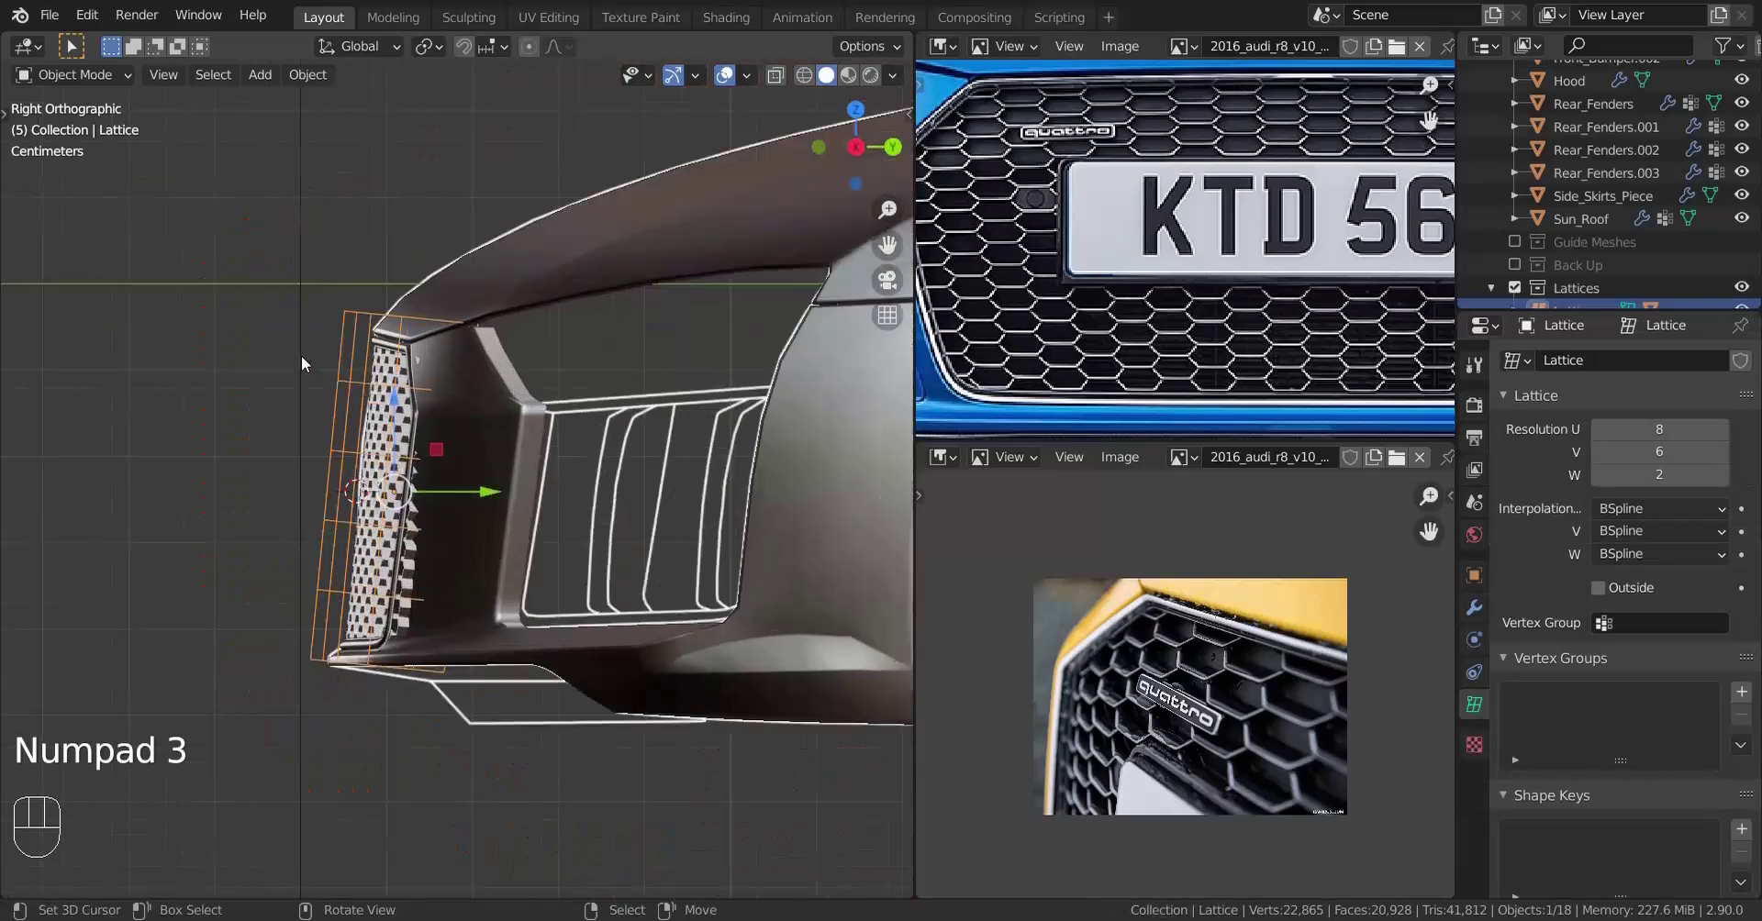
pyautogui.keyDown('shift'); pyautogui.moveTo(301, 355); pyautogui.dragTo(535, 443, button='middle'); pyautogui.keyUp('shift')
pyautogui.scroll(-5, 417, 446)
pyautogui.press('Tab')
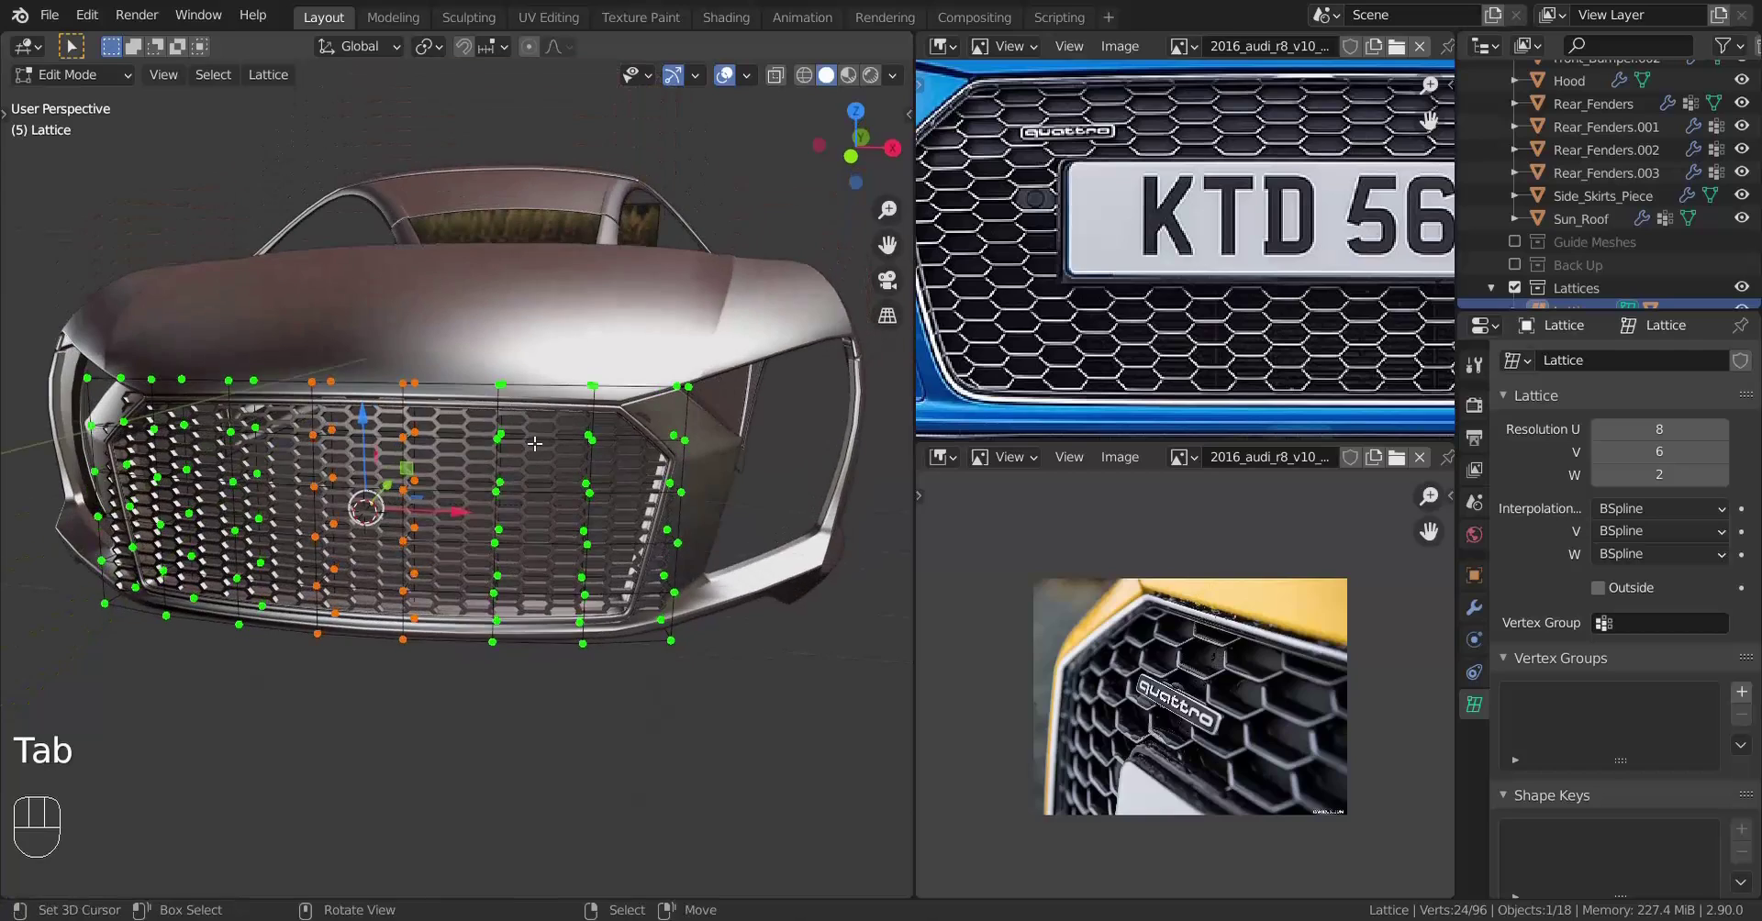
# Select the lattice's second row of control points from the top and move it about 6 mm forward along Y
pyautogui.press('KP_1')
pyautogui.press('z')
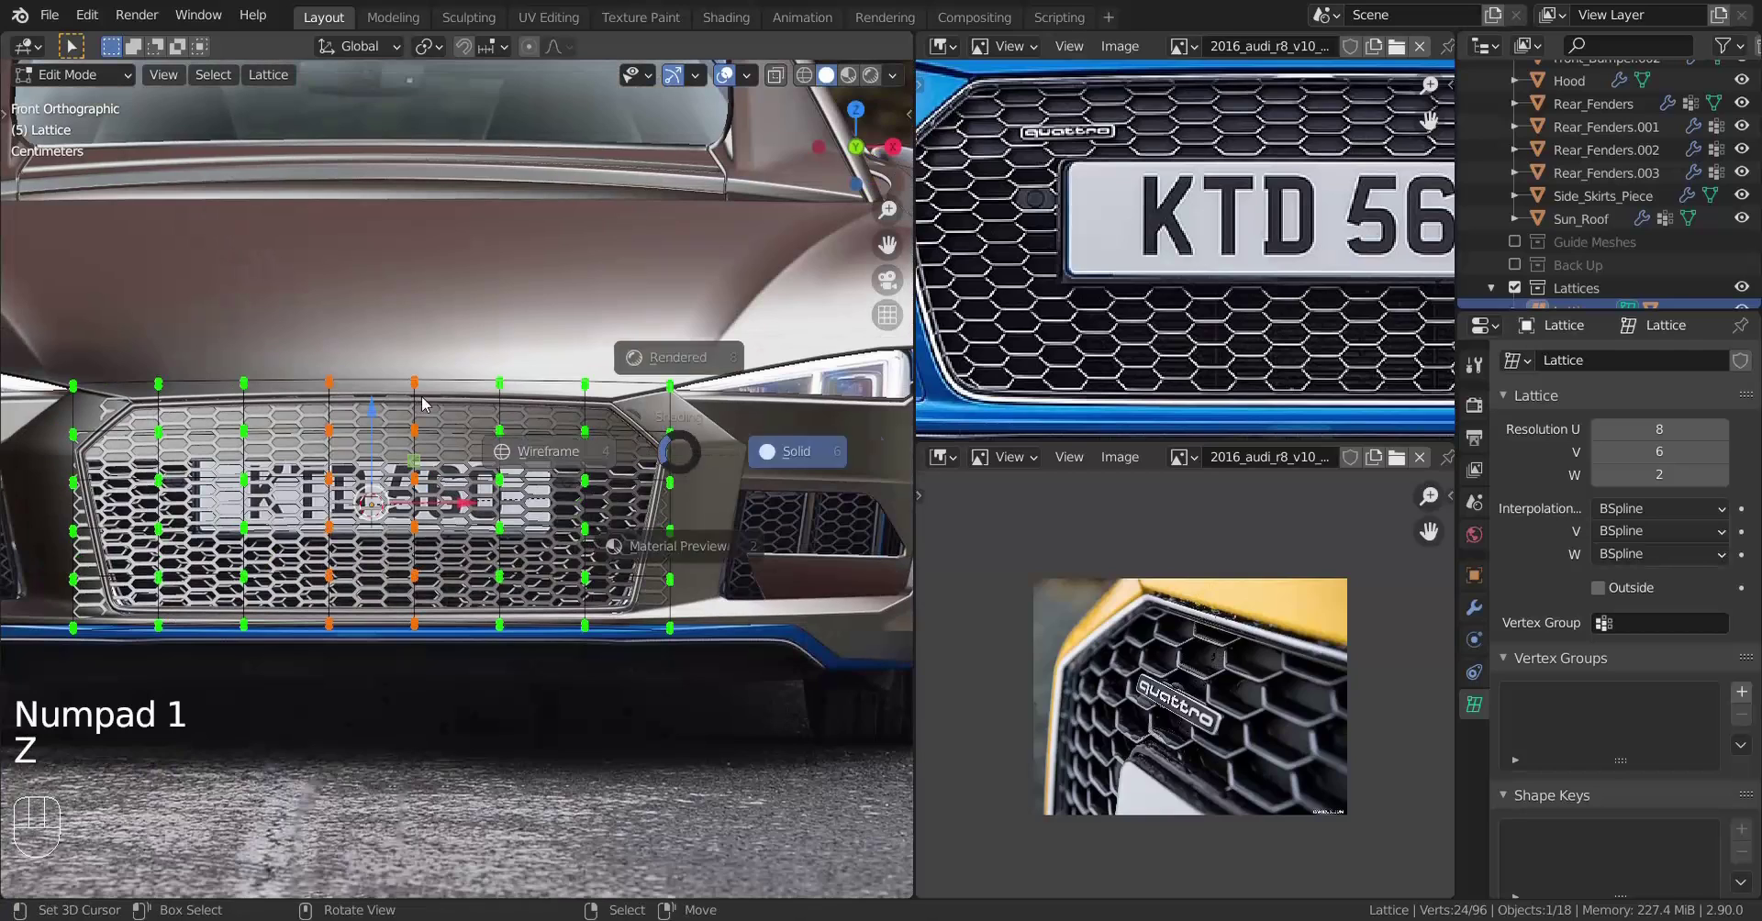
pyautogui.click(169, 418)
pyautogui.moveTo(41, 408); pyautogui.dragTo(541, 503)
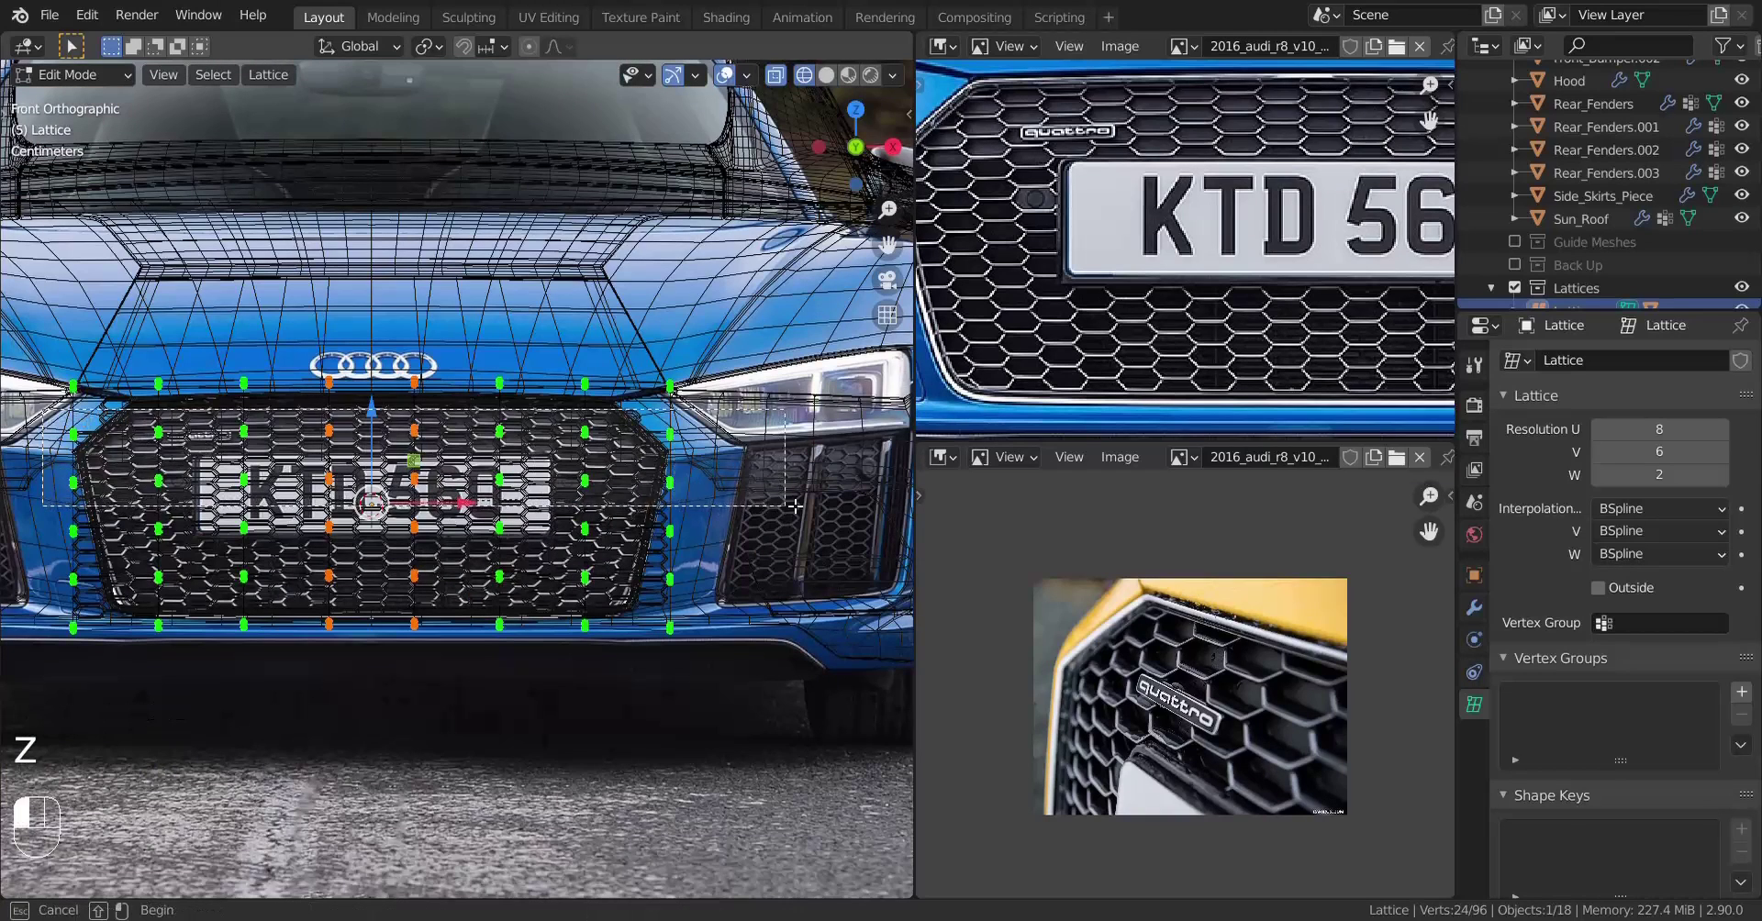
pyautogui.moveTo(808, 467); pyautogui.dragTo(807, 467)
pyautogui.press('z')
pyautogui.click(680, 516)
pyautogui.moveTo(680, 516); pyautogui.dragTo(396, 518, button='middle')
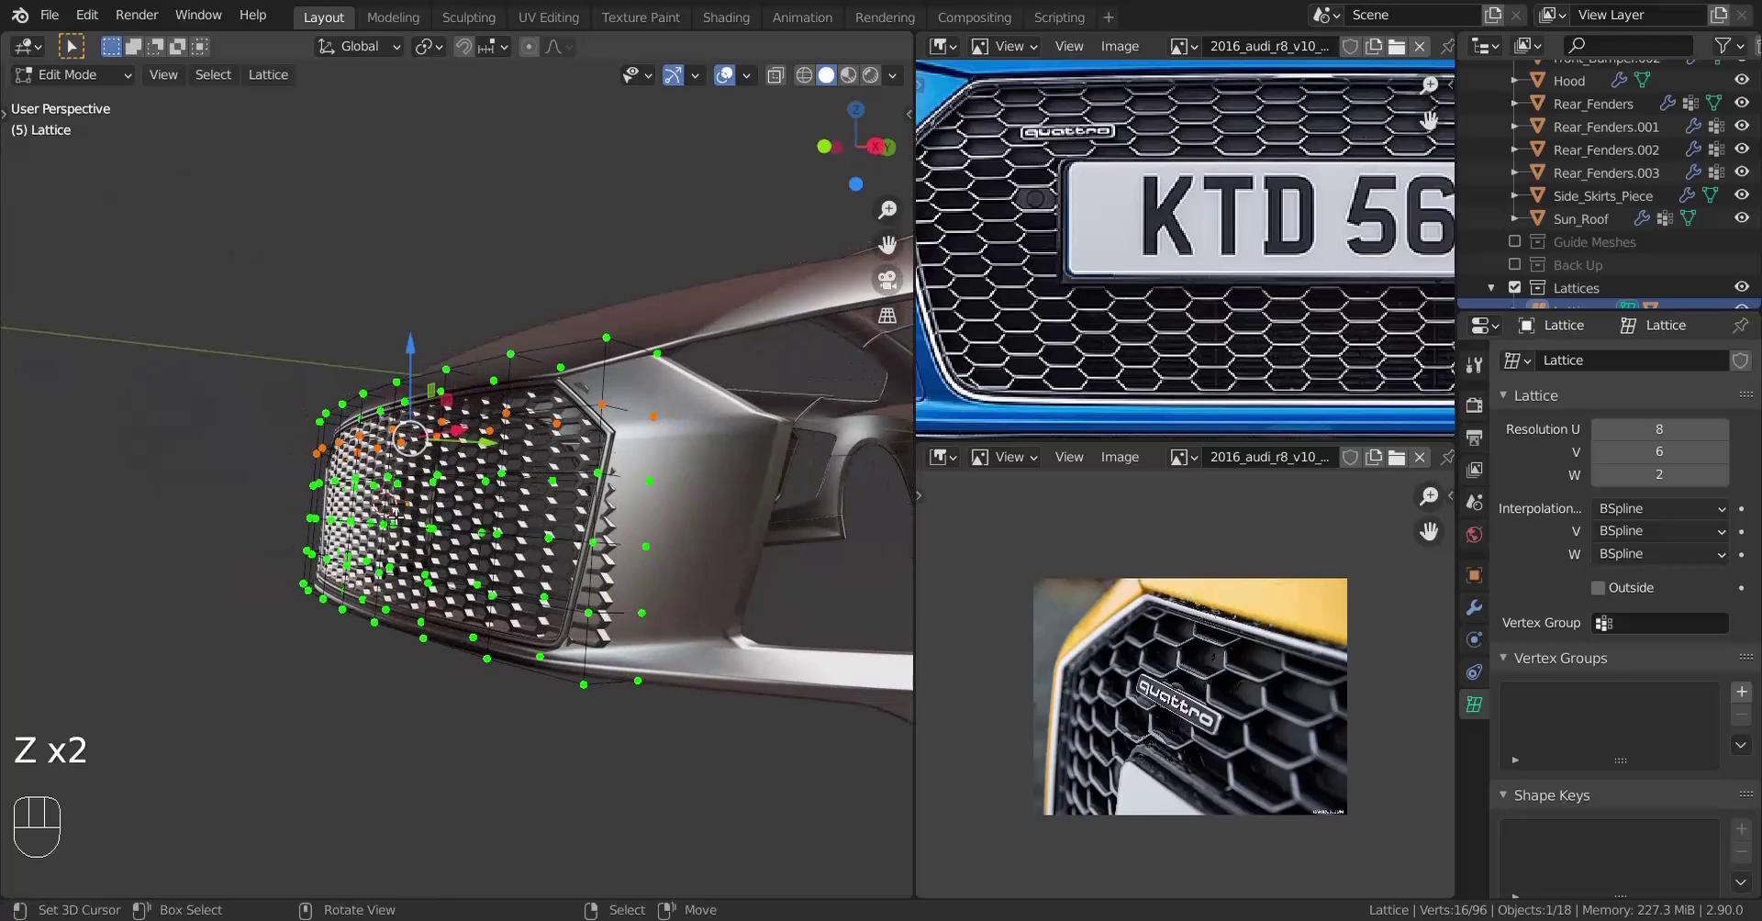
pyautogui.press('KP_3')
pyautogui.scroll(5, 396, 517)
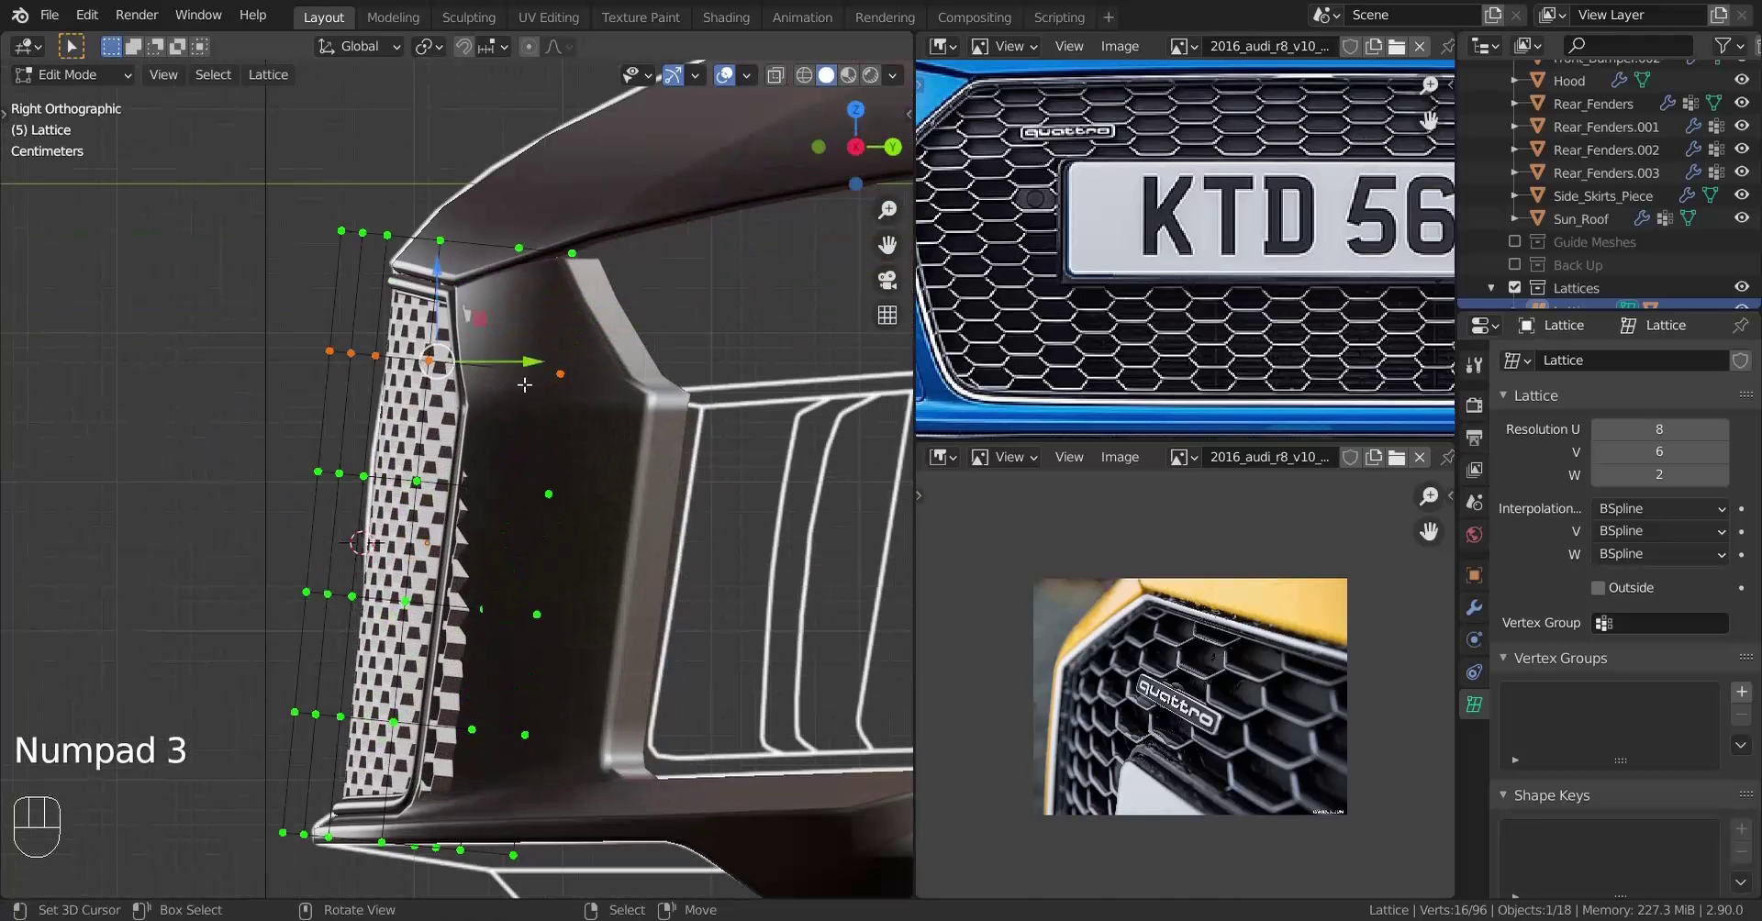
pyautogui.press('g')
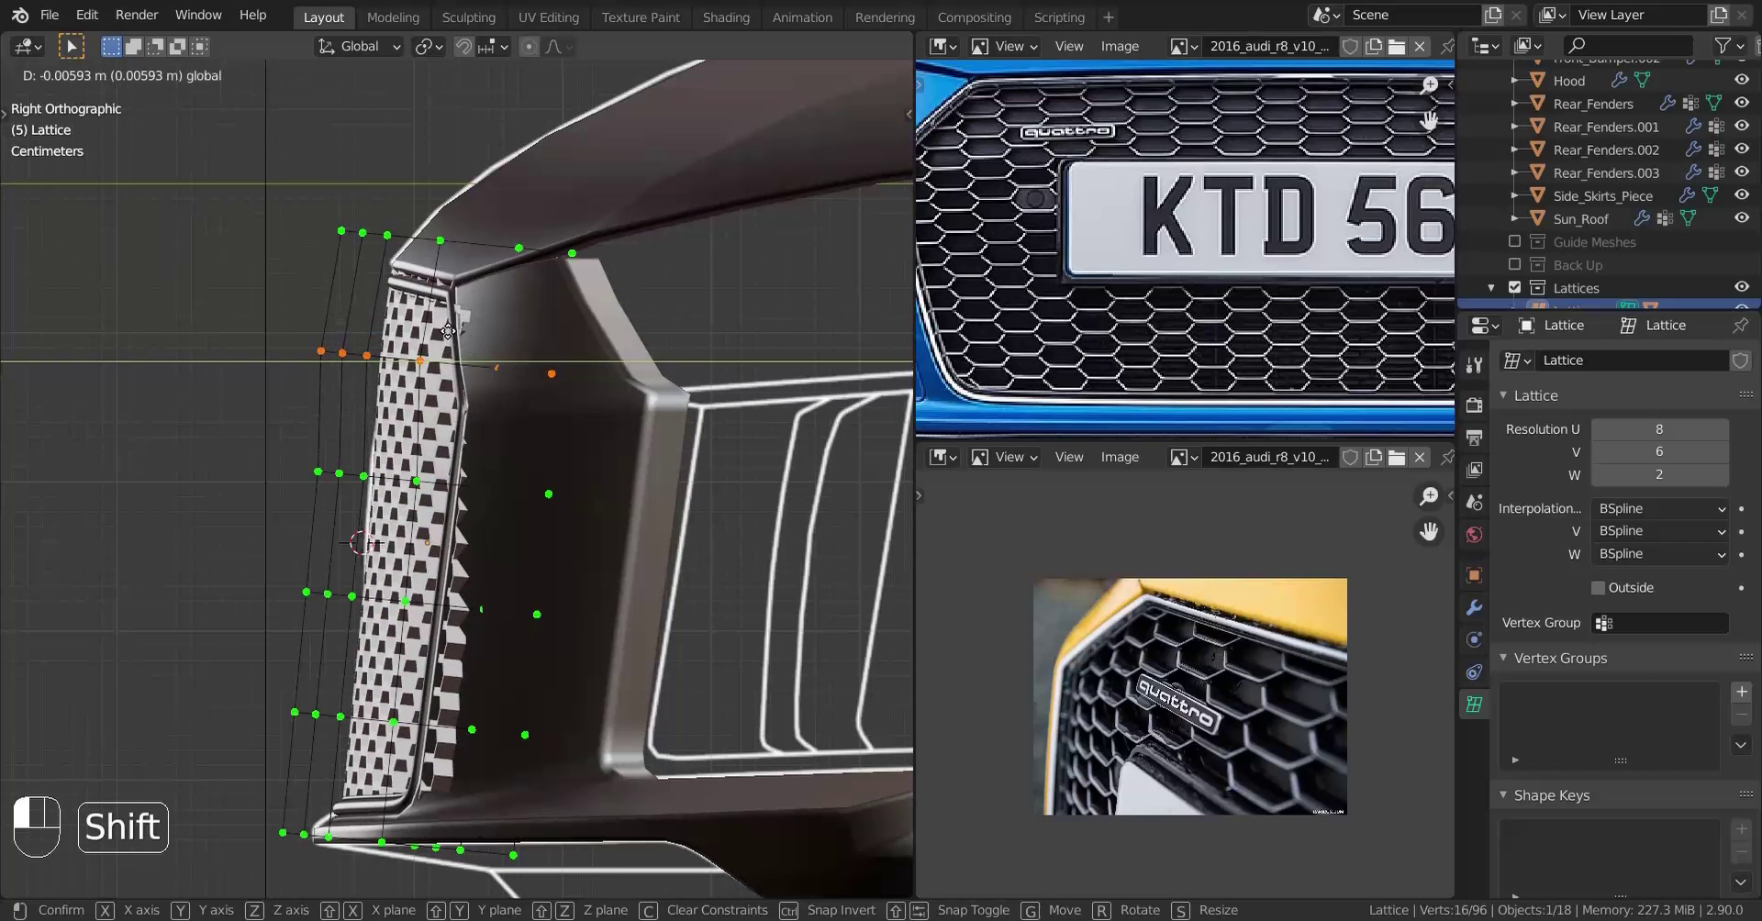
pyautogui.click(447, 330)
# Select the lattice's third row of control points from the top and move it about 7 mm forward along Y
pyautogui.press('z')
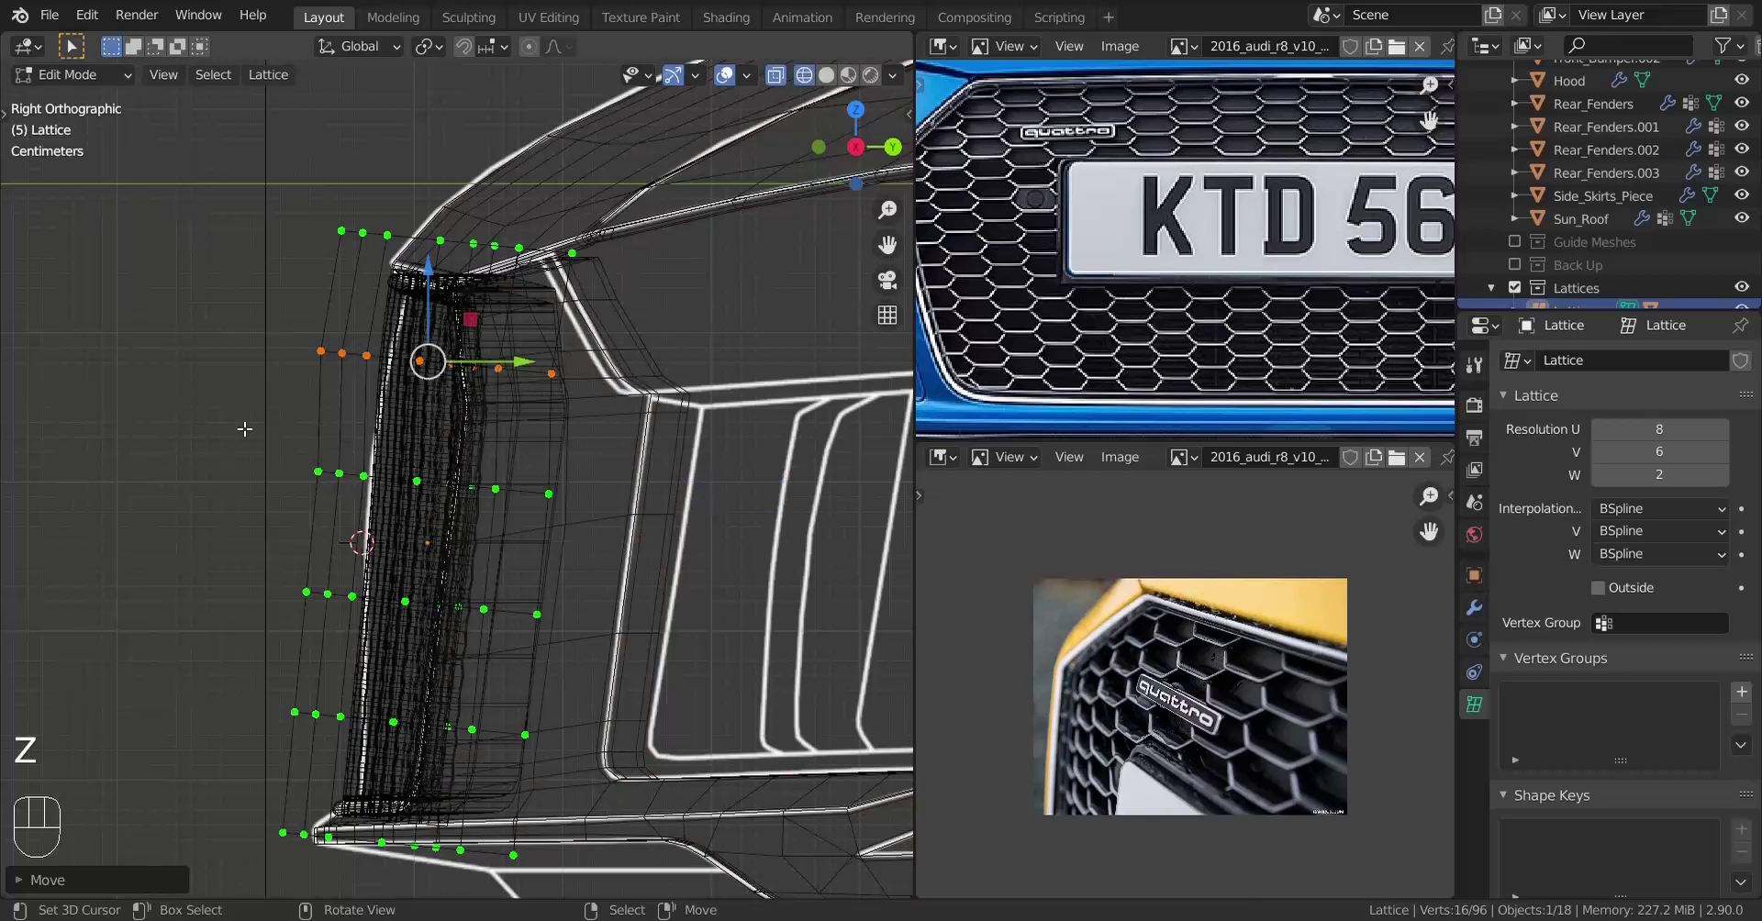
pyautogui.moveTo(236, 423); pyautogui.dragTo(601, 560)
pyautogui.press('z')
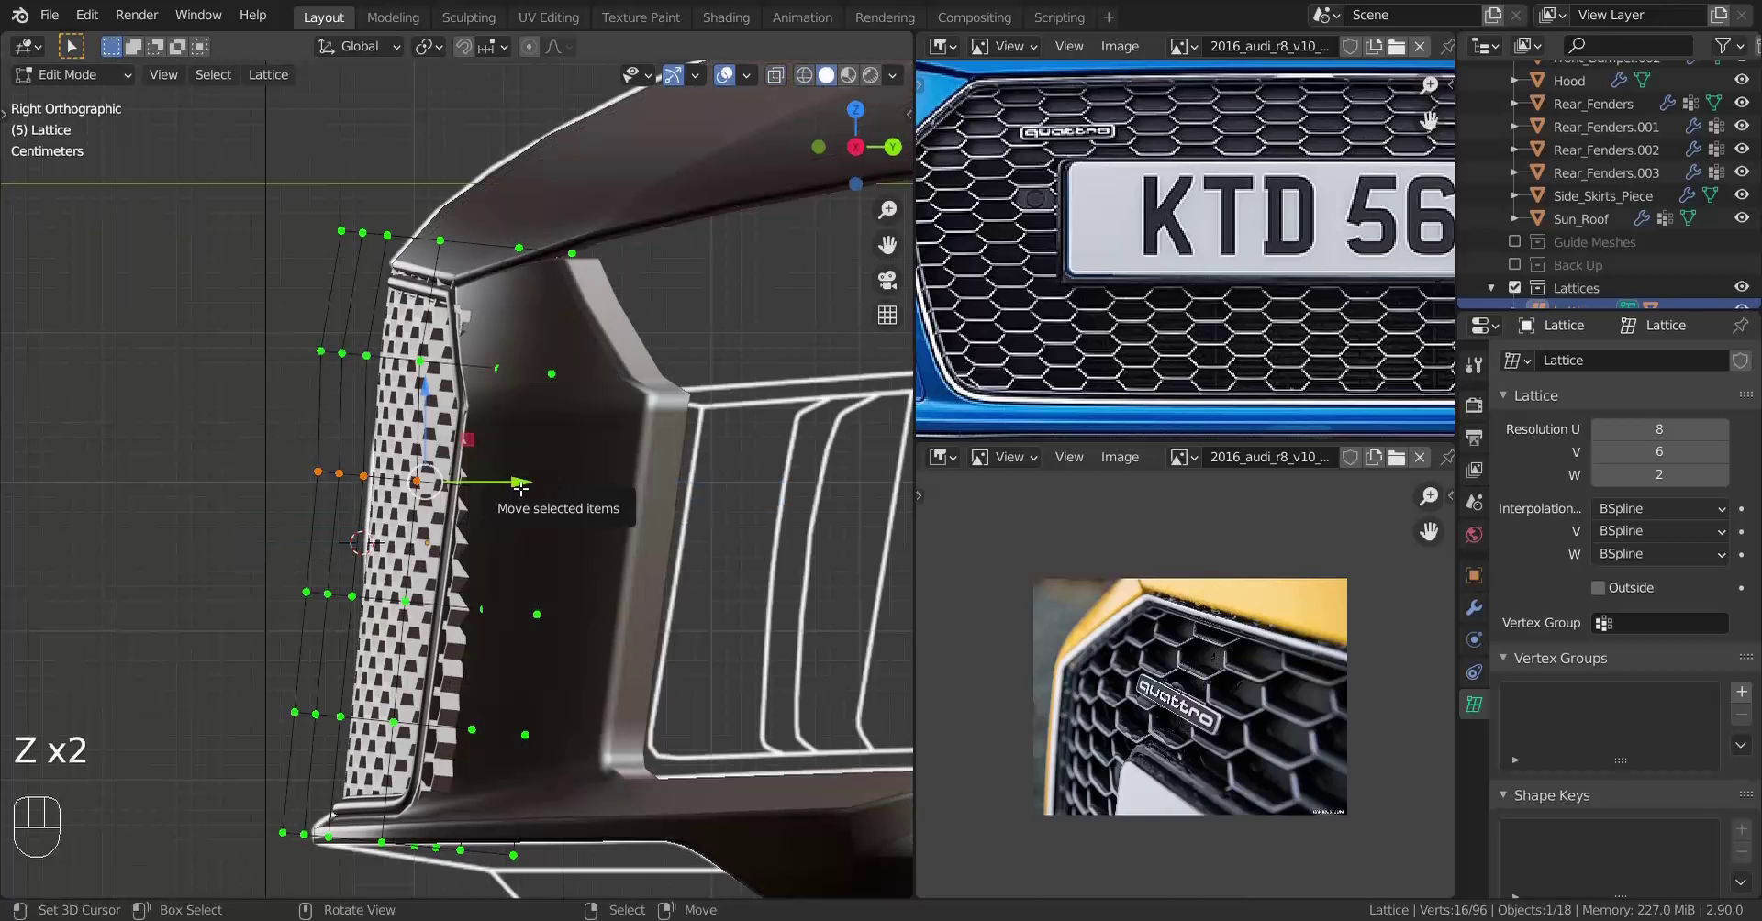
pyautogui.keyDown('shift'); pyautogui.moveTo(521, 487); pyautogui.dragTo(440, 463); pyautogui.keyUp('shift')
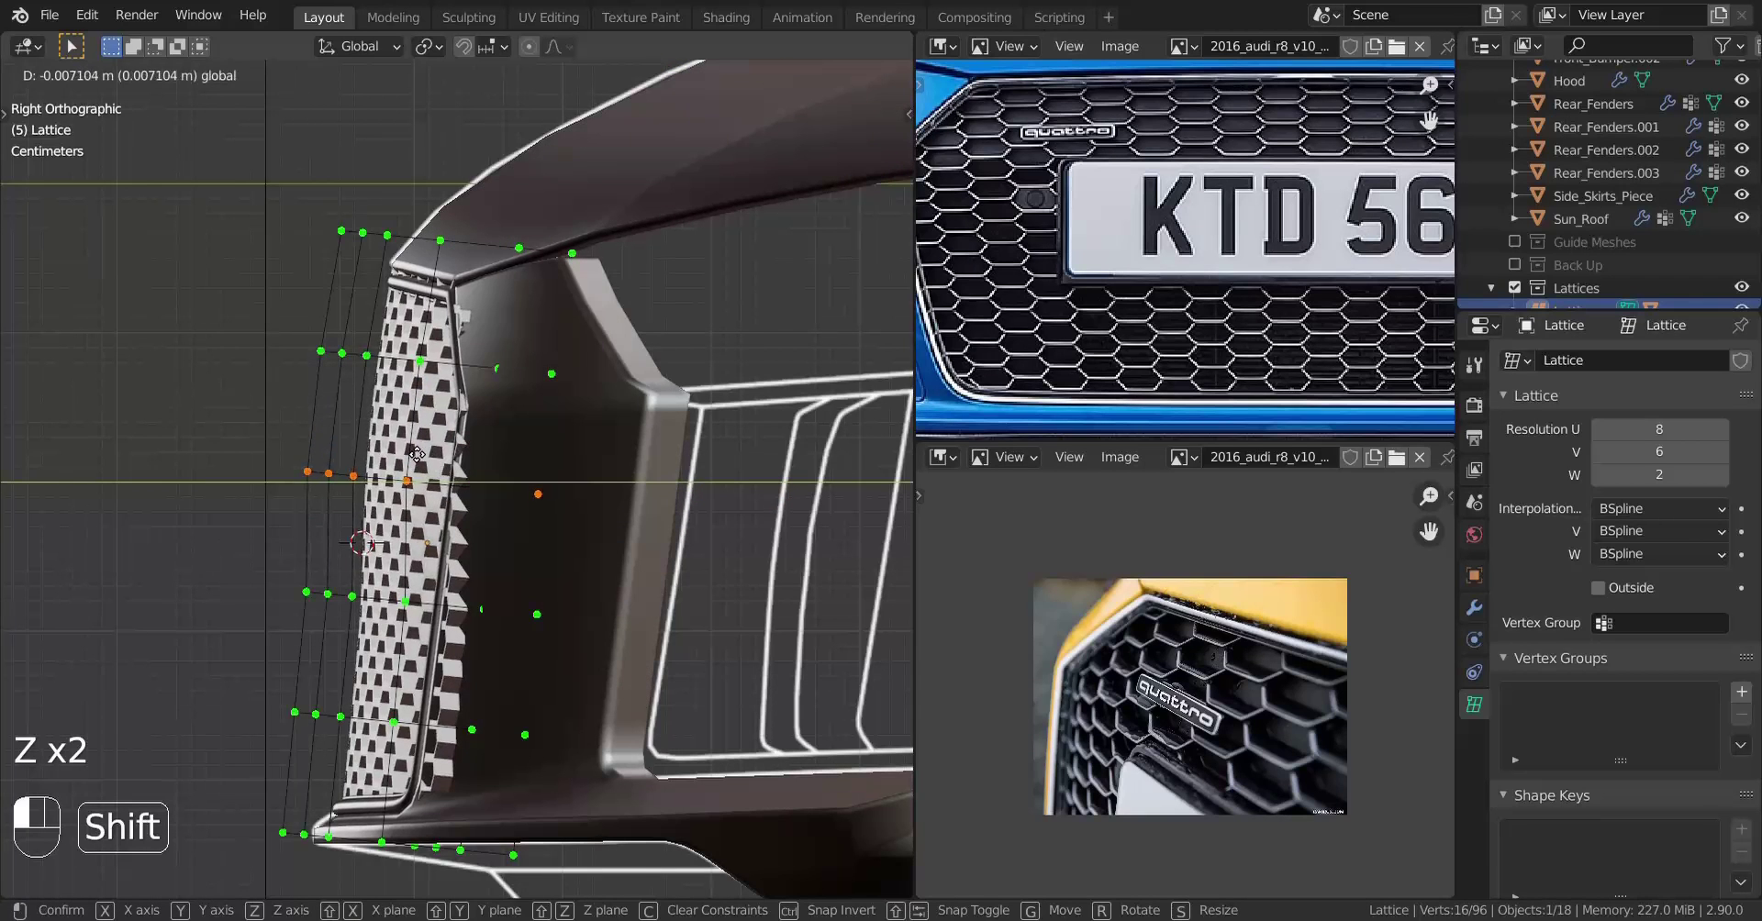
pyautogui.keyDown('shift'); pyautogui.moveTo(430, 453); pyautogui.dragTo(429, 453); pyautogui.keyUp('shift')
# Select the lattice's fourth row of control points from the top and move it about 4 mm forward along Y
pyautogui.keyDown('shift'); pyautogui.moveTo(459, 564); pyautogui.dragTo(460, 466, button='middle'); pyautogui.keyUp('shift')
pyautogui.press('z')
pyautogui.moveTo(518, 591); pyautogui.dragTo(680, 588)
pyautogui.press('z')
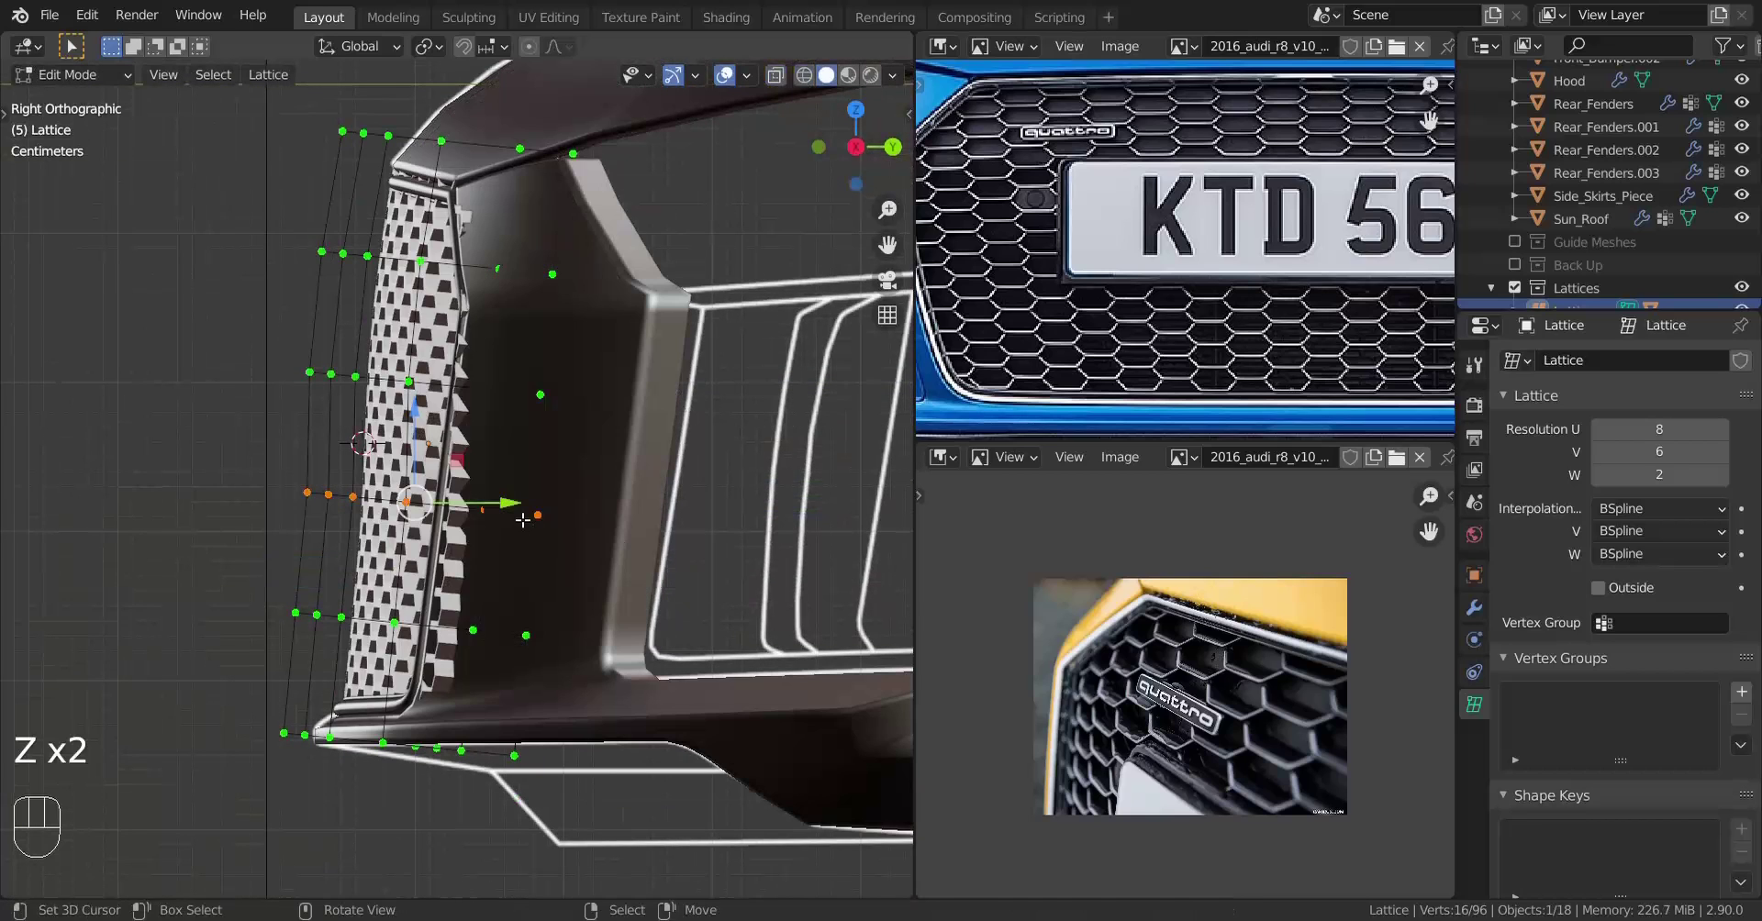
pyautogui.keyDown('shift'); pyautogui.moveTo(520, 503); pyautogui.dragTo(519, 490); pyautogui.keyUp('shift')
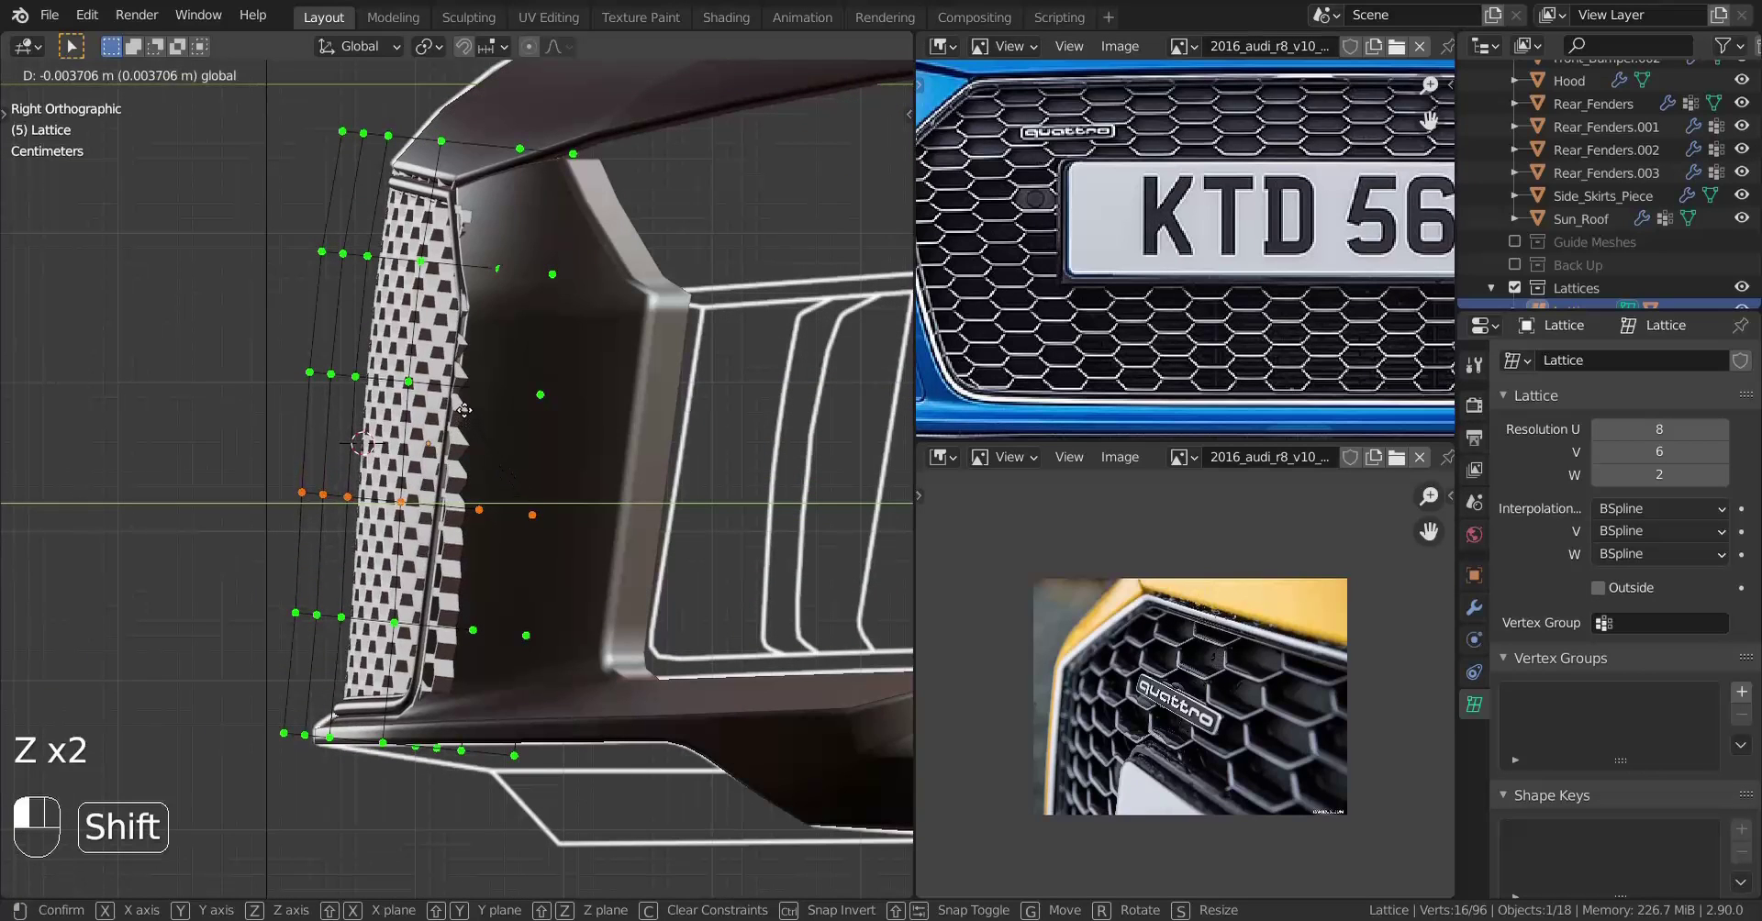
pyautogui.click(464, 404)
# Select the lattice's bottom row of control points and move it slightly backward along Y
pyautogui.keyDown('shift'); pyautogui.moveTo(464, 404); pyautogui.dragTo(451, 318, button='middle'); pyautogui.keyUp('shift')
pyautogui.press('z')
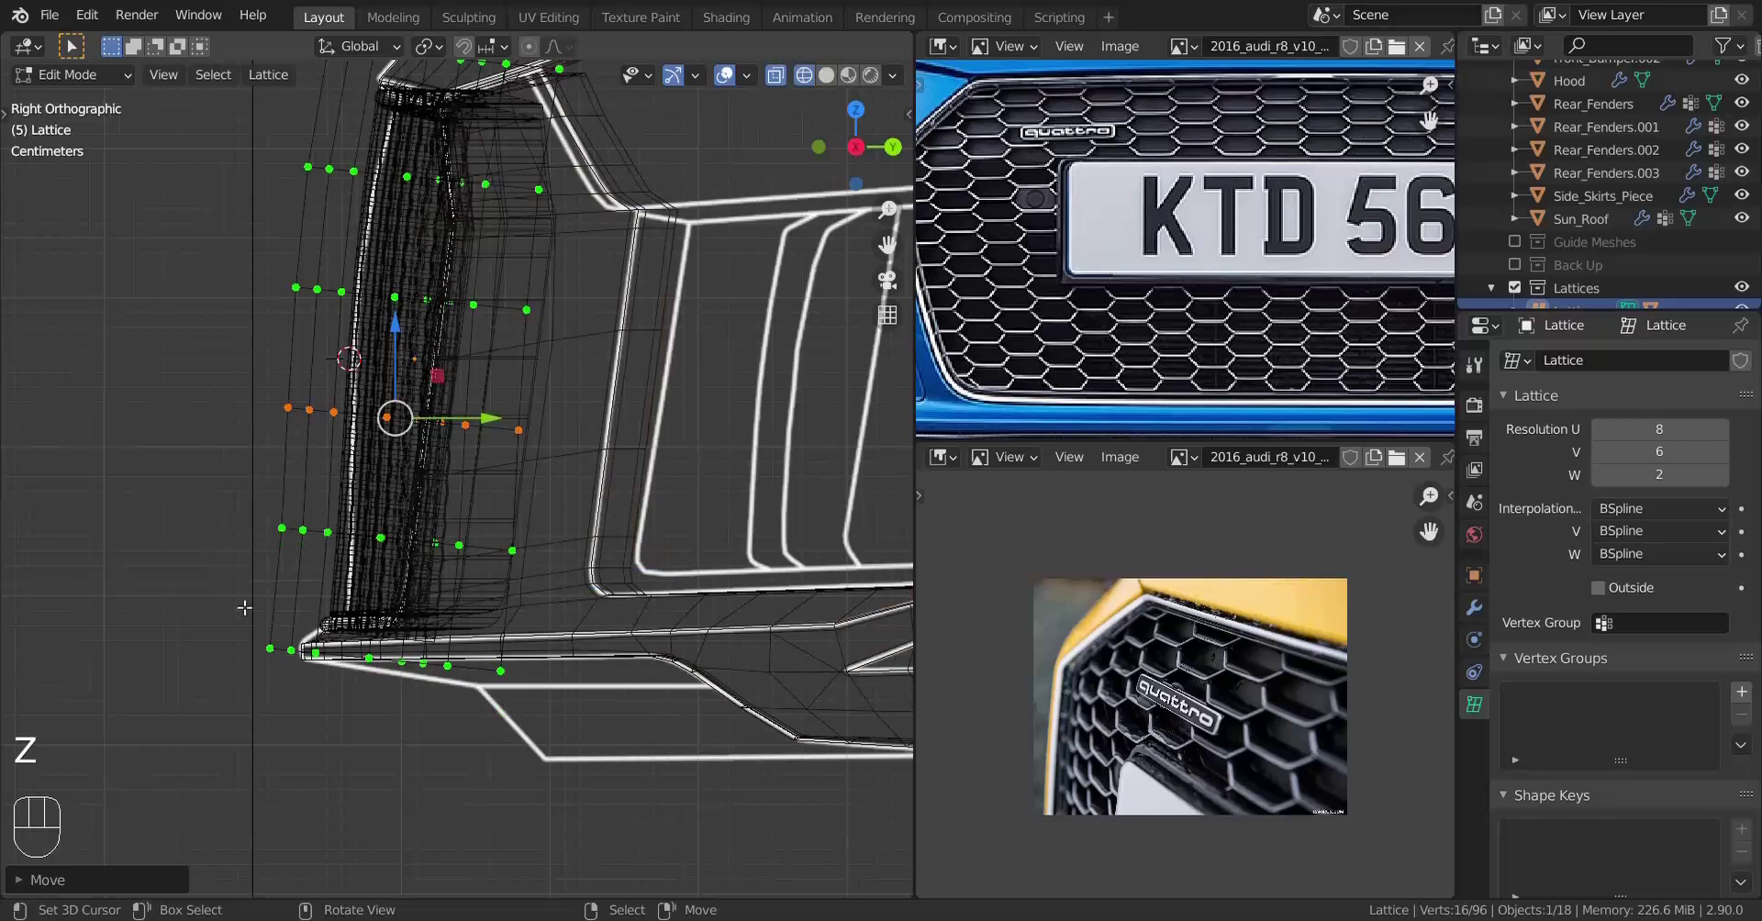
pyautogui.moveTo(199, 580); pyautogui.dragTo(527, 749)
pyautogui.press('z')
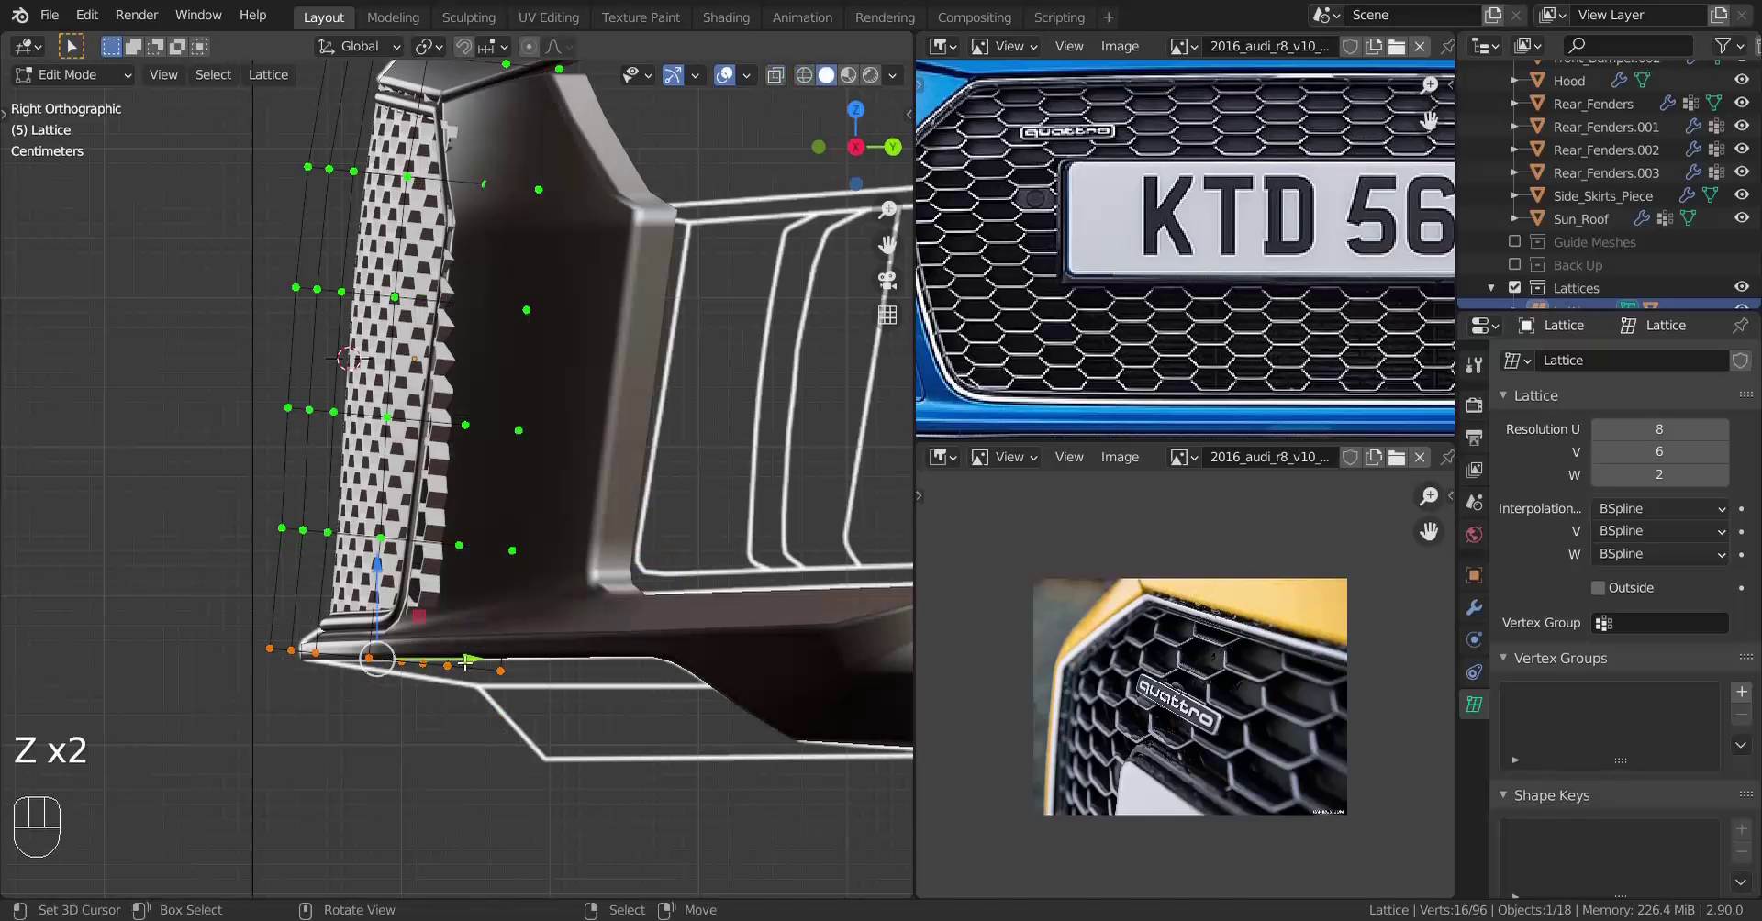
pyautogui.keyDown('shift'); pyautogui.moveTo(467, 660); pyautogui.dragTo(560, 638); pyautogui.keyUp('shift')
# Select the lattice's fifth row of control points from the top and move it slightly forward along Y
pyautogui.press('z')
pyautogui.moveTo(190, 459); pyautogui.dragTo(523, 611)
pyautogui.press('z')
pyautogui.keyDown('shift'); pyautogui.moveTo(489, 539); pyautogui.dragTo(472, 502); pyautogui.keyUp('shift')
# Return to Object Mode and move the whole lattice a few millimetres backward along Y to set the honeycomb deeper in the frame
pyautogui.moveTo(473, 502); pyautogui.dragTo(697, 514, button='middle')
pyautogui.keyDown('shift'); pyautogui.moveTo(698, 514); pyautogui.dragTo(464, 530, button='middle'); pyautogui.keyUp('shift')
pyautogui.scroll(1, 440, 514)
pyautogui.keyDown('shift'); pyautogui.moveTo(413, 473); pyautogui.dragTo(525, 575, button='middle'); pyautogui.keyUp('shift')
pyautogui.press('Tab')
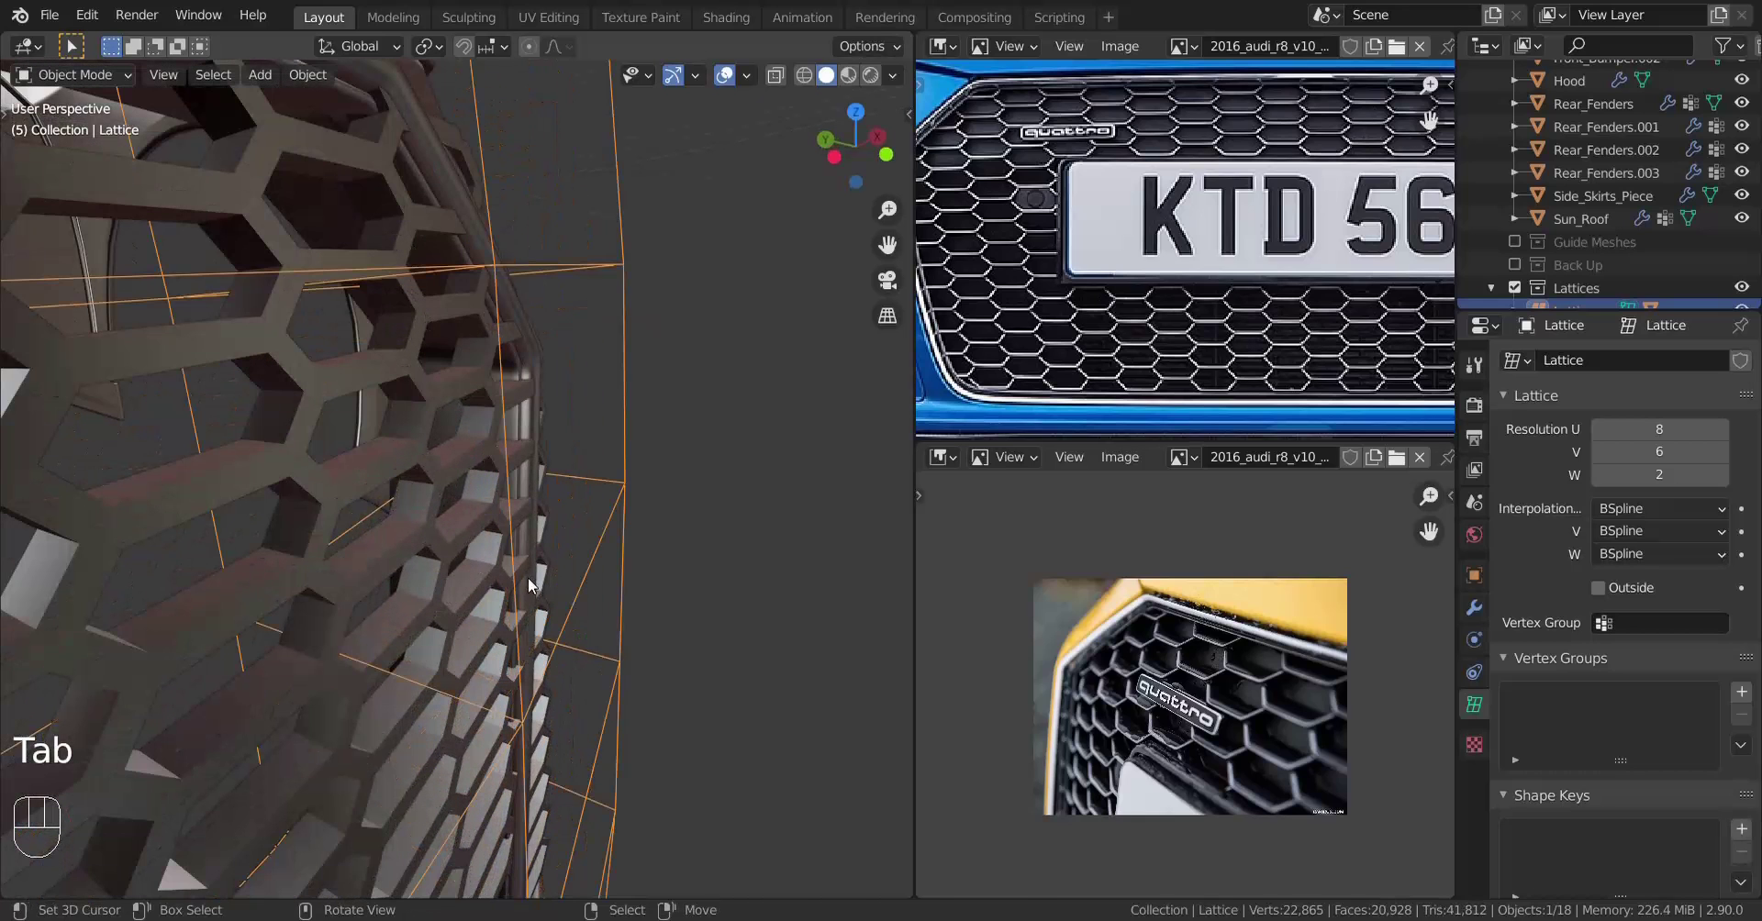
pyautogui.press('g')
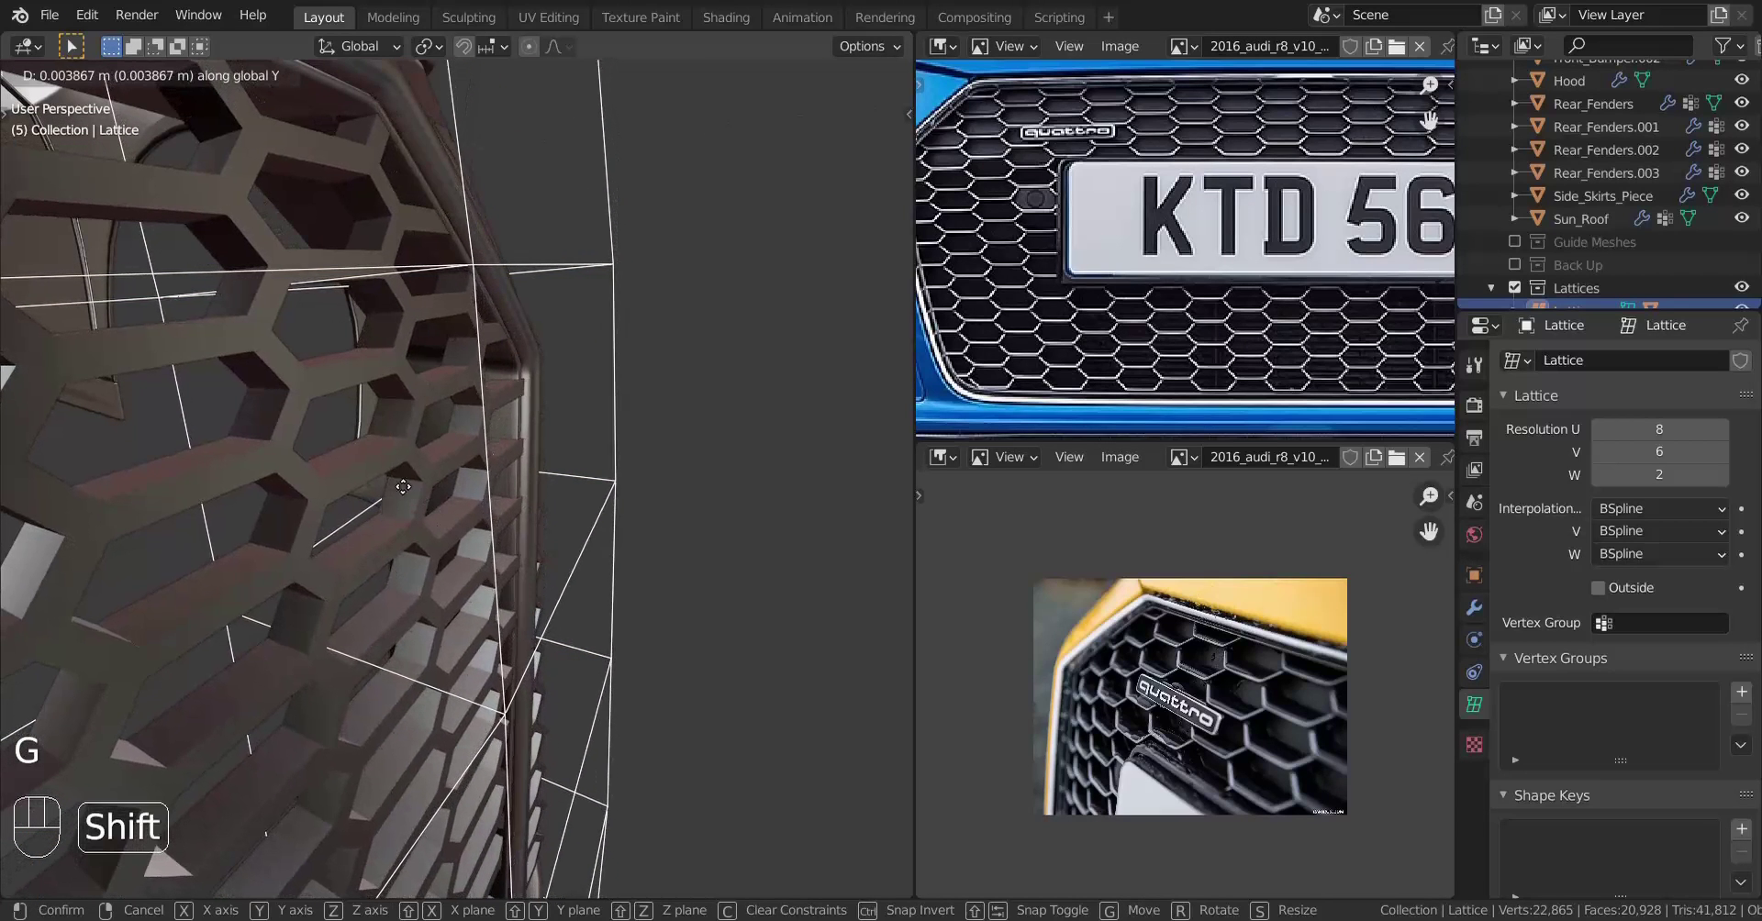
pyautogui.click(340, 432)
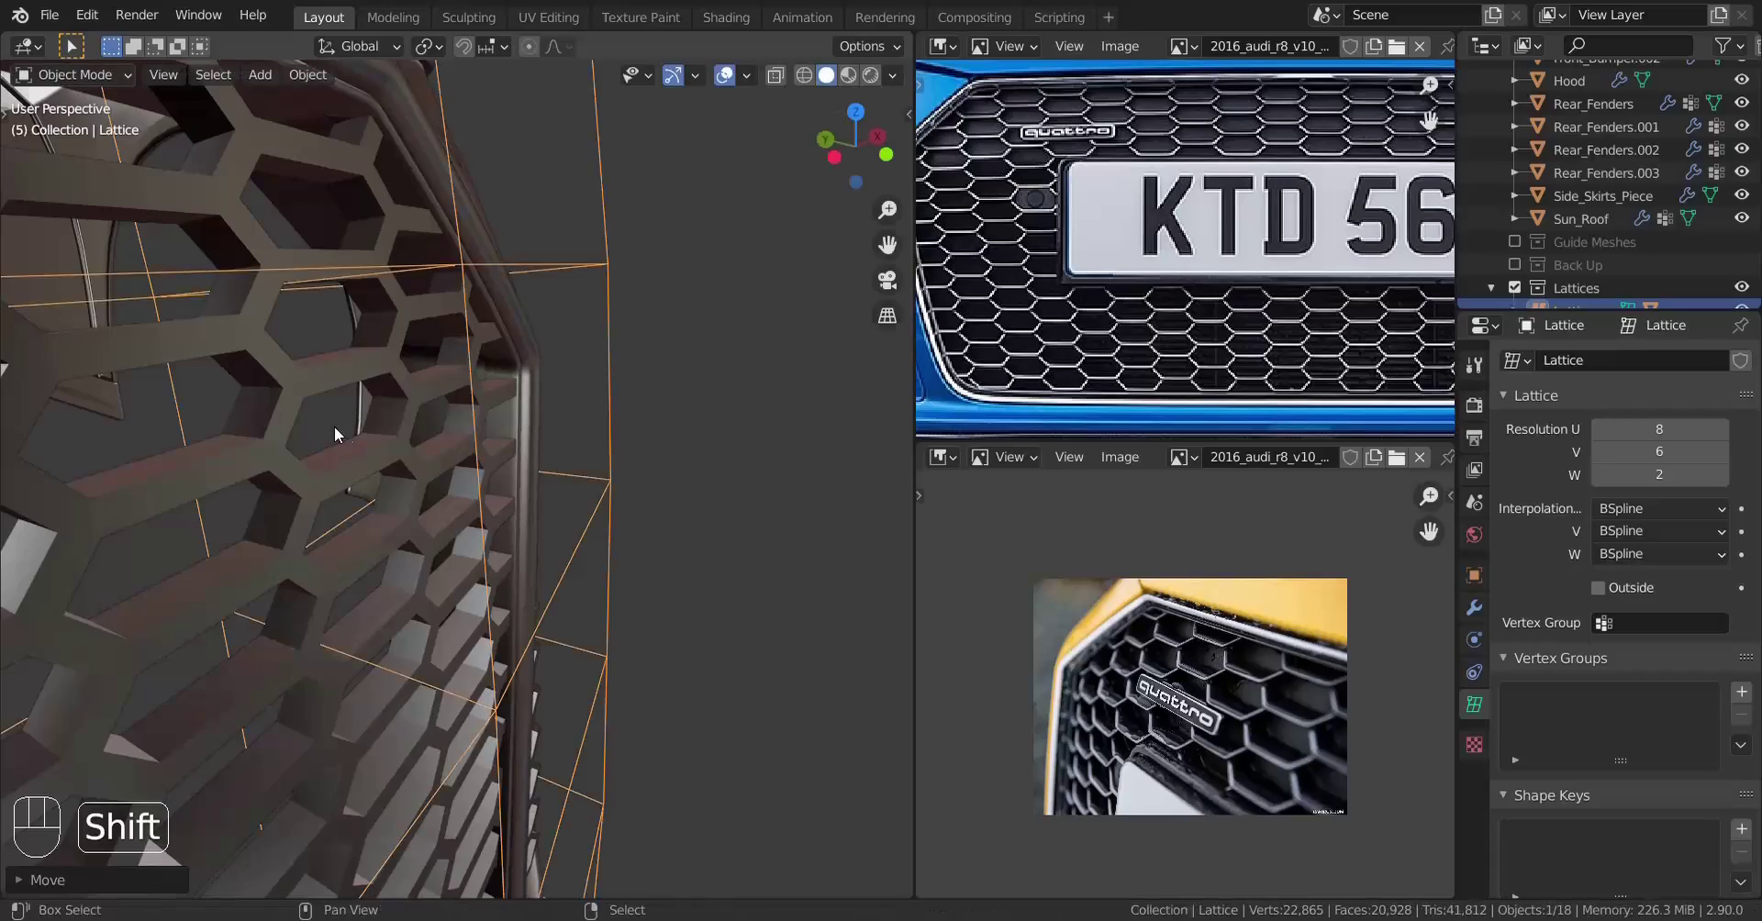
pyautogui.moveTo(334, 426); pyautogui.dragTo(231, 468, button='middle')
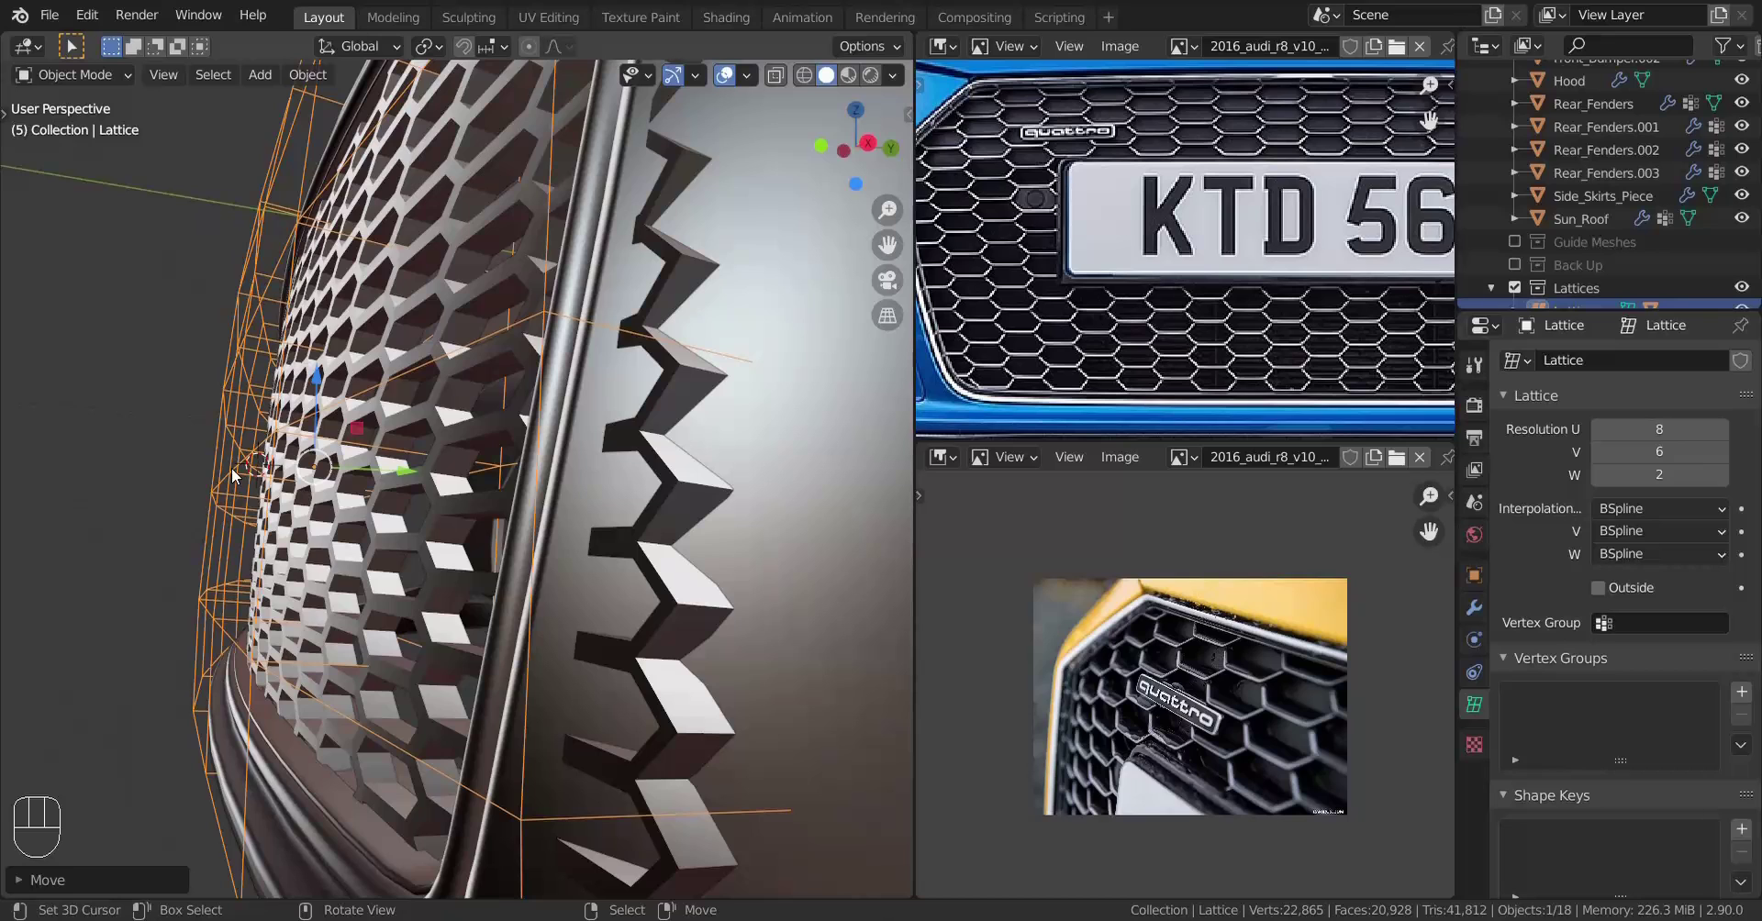
# Re-enter Edit Mode on the lattice, select its bottom row of control points and move it forward along Y
pyautogui.press('KP_3')
pyautogui.keyDown('shift'); pyautogui.moveTo(259, 570); pyautogui.dragTo(246, 410, button='middle'); pyautogui.keyUp('shift')
pyautogui.press('z')
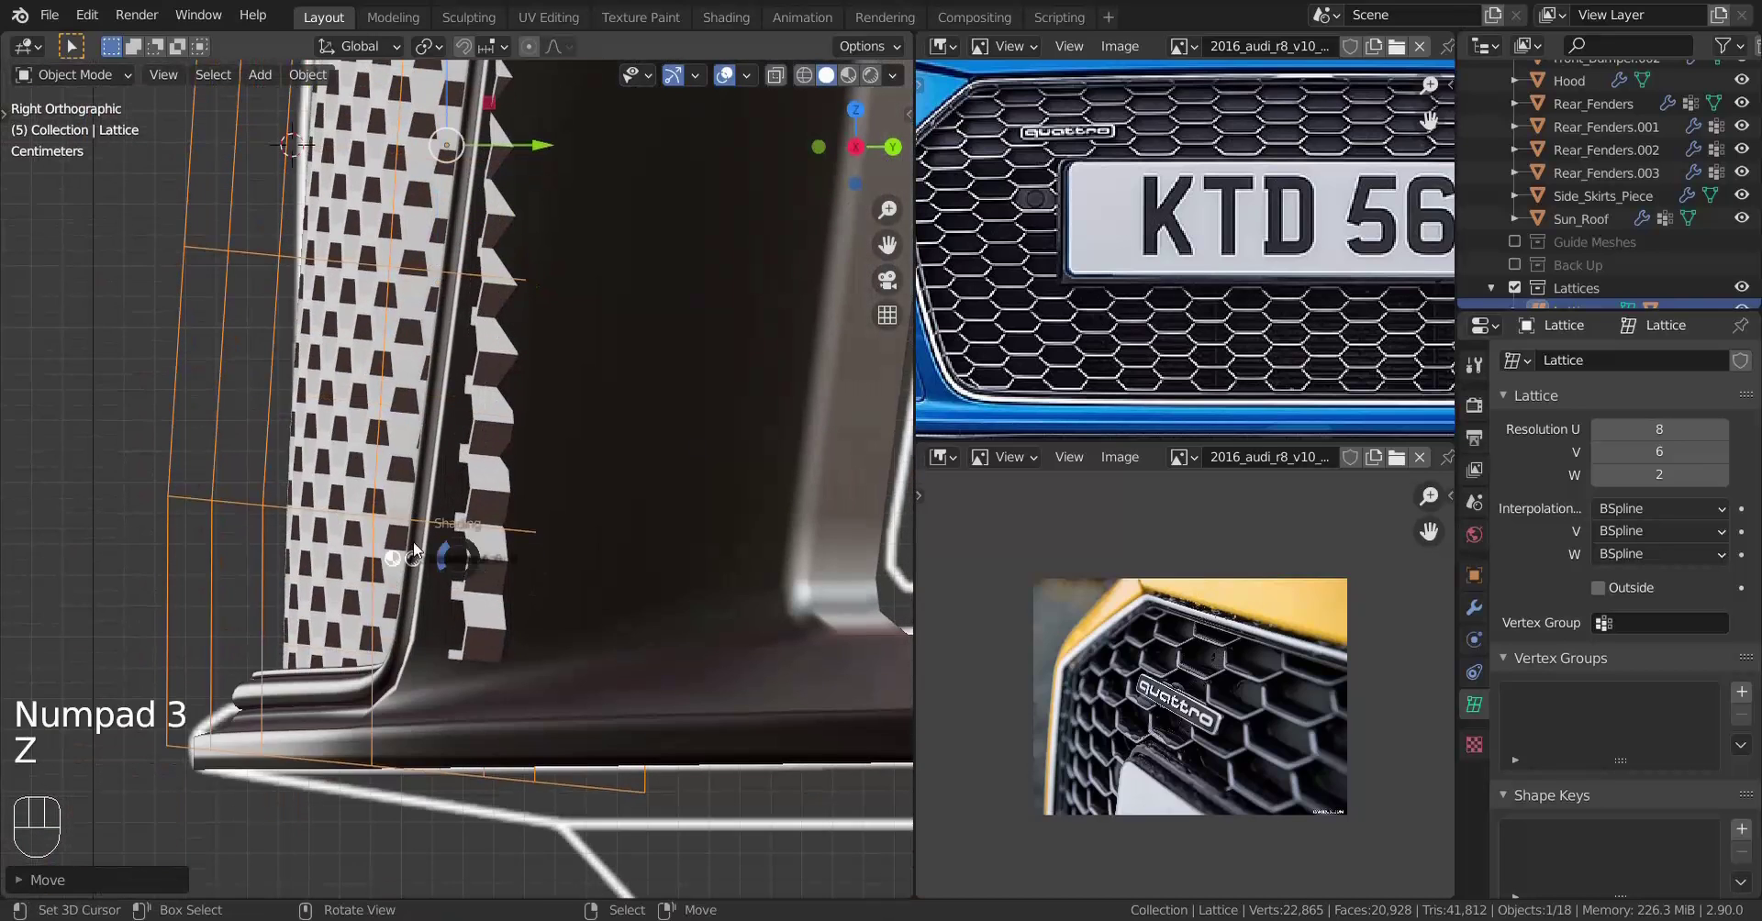
pyautogui.click(338, 562)
pyautogui.press('Tab')
pyautogui.moveTo(246, 642); pyautogui.dragTo(599, 709)
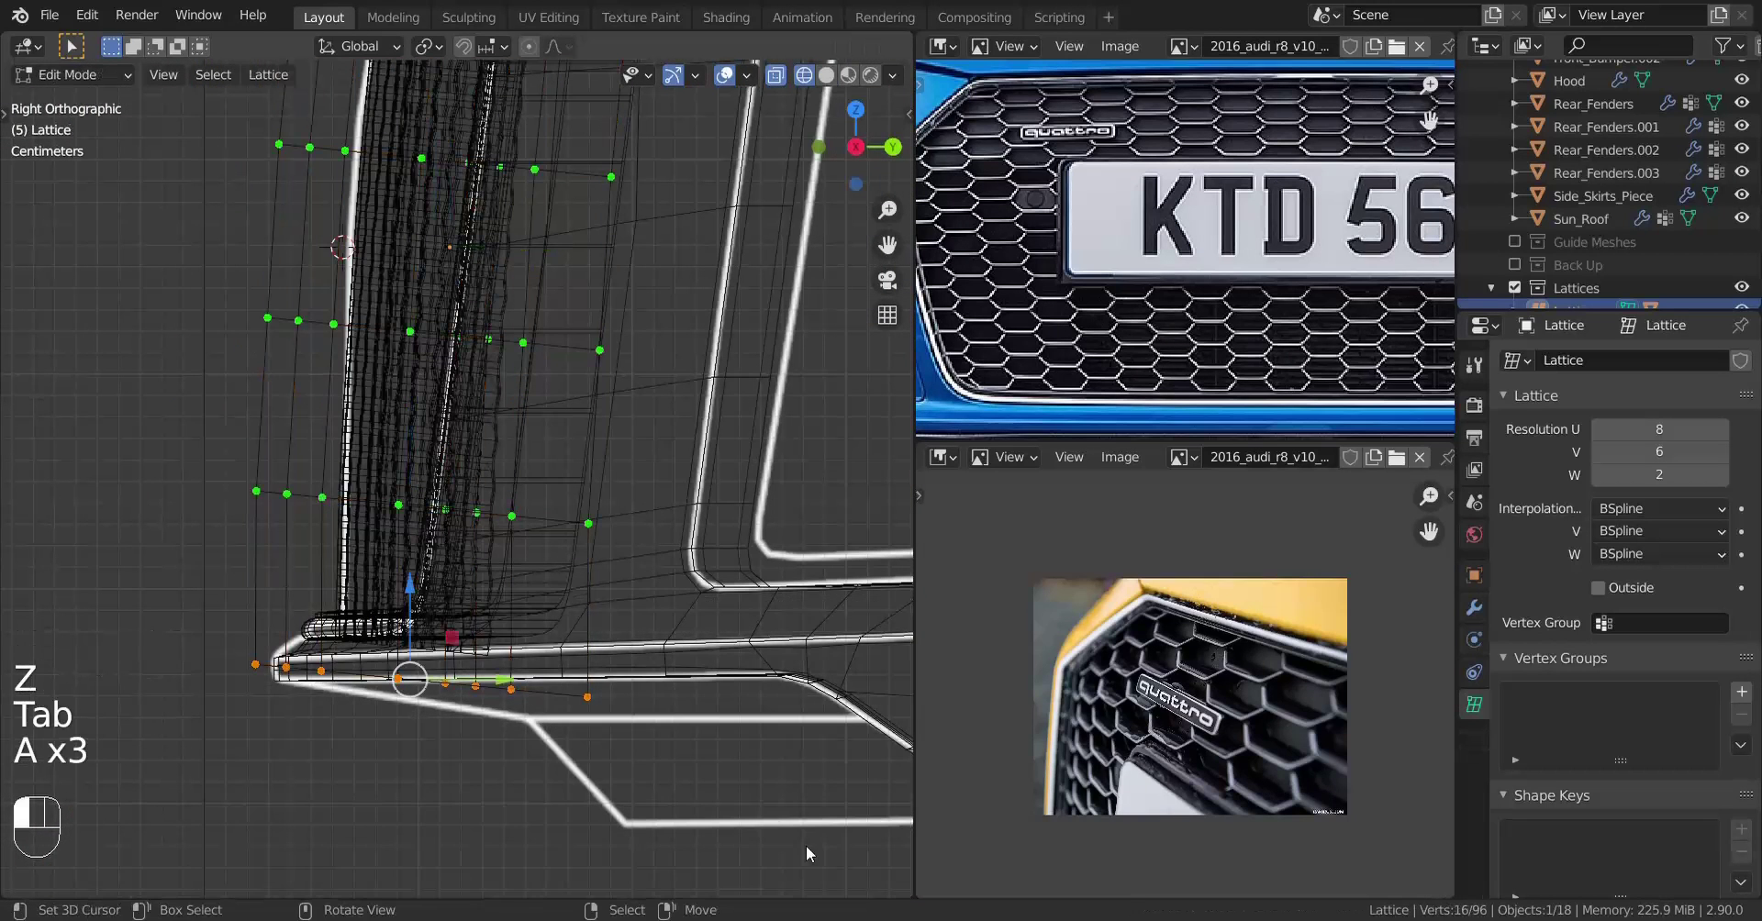
pyautogui.press('z')
pyautogui.keyDown('shift'); pyautogui.moveTo(498, 679); pyautogui.dragTo(371, 629); pyautogui.keyUp('shift')
pyautogui.moveTo(372, 630); pyautogui.dragTo(448, 612, button='middle')
# Move the selected bottom lattice row a few millimetres further forward along Y and check the honeycomb's lower edge
pyautogui.press('KP_3')
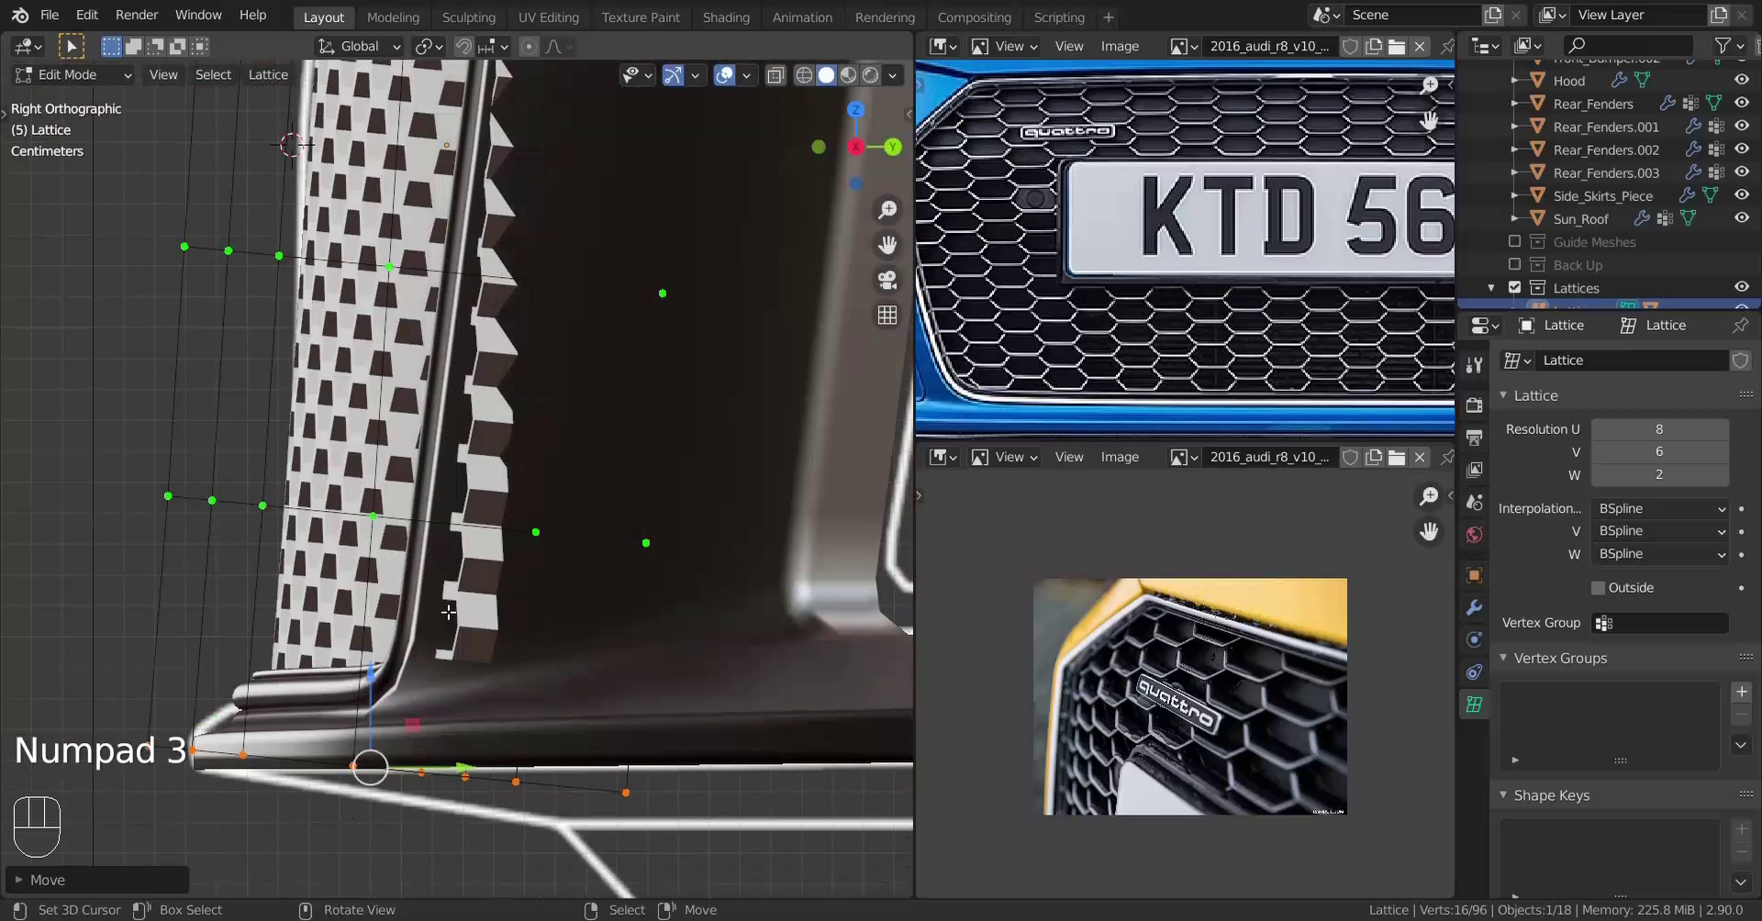
pyautogui.keyDown('shift'); pyautogui.moveTo(474, 760); pyautogui.dragTo(438, 758); pyautogui.keyUp('shift')
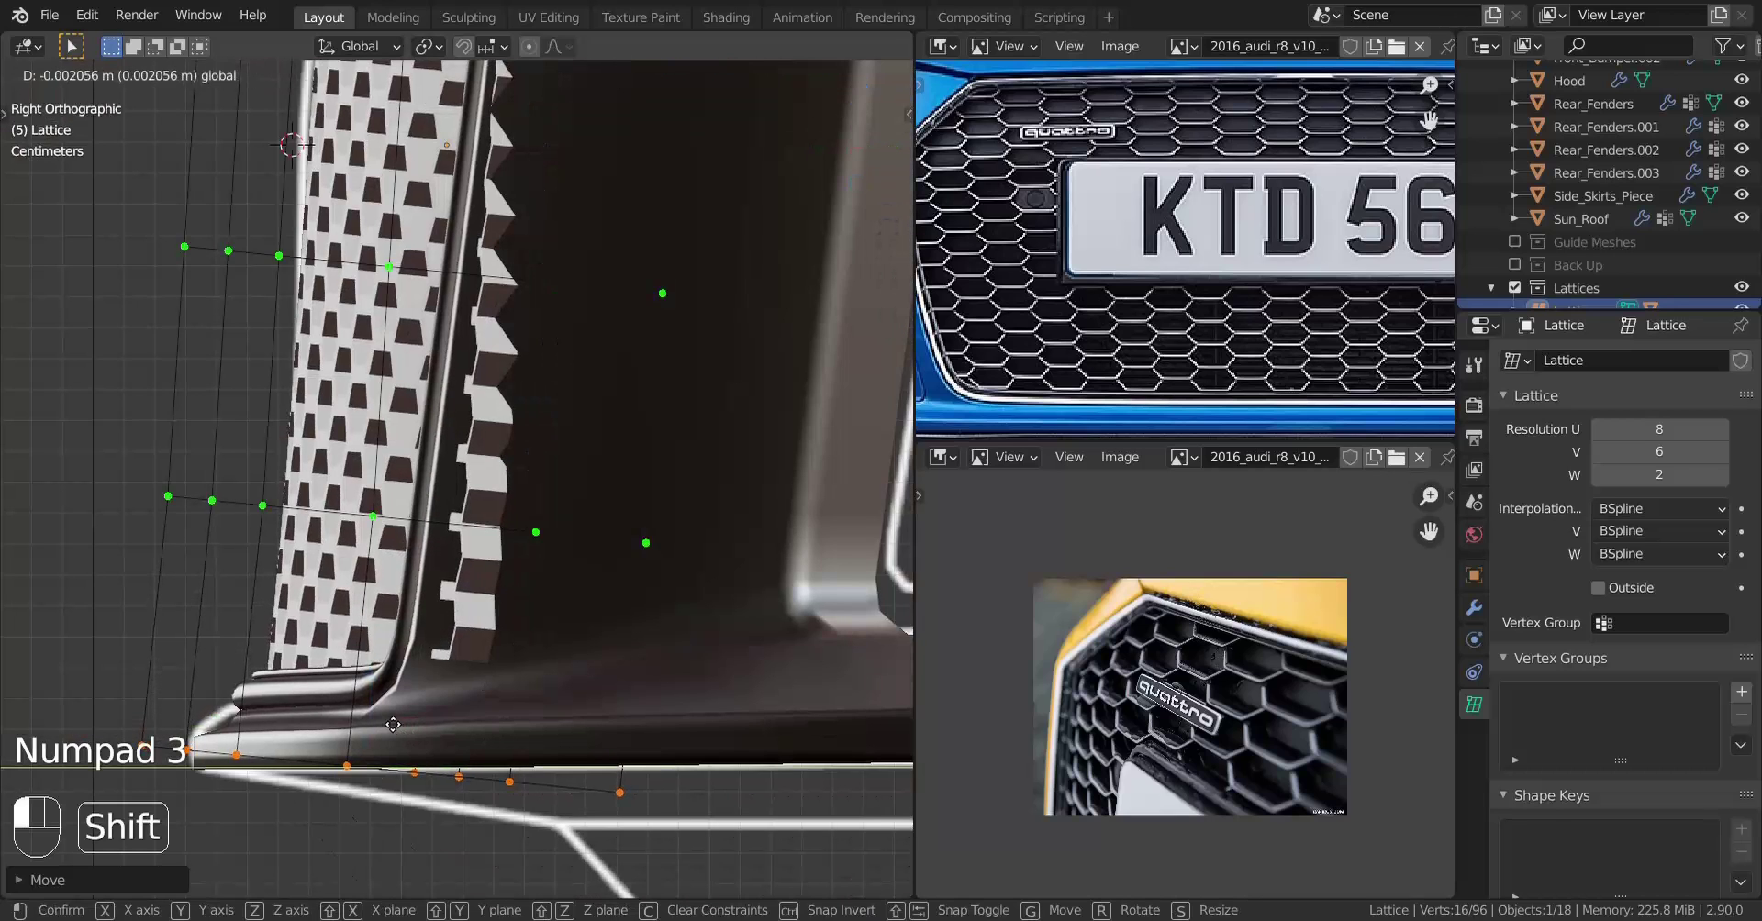
pyautogui.keyDown('shift'); pyautogui.moveTo(378, 712); pyautogui.dragTo(386, 734); pyautogui.keyUp('shift')
pyautogui.moveTo(386, 734); pyautogui.dragTo(399, 758, button='middle')
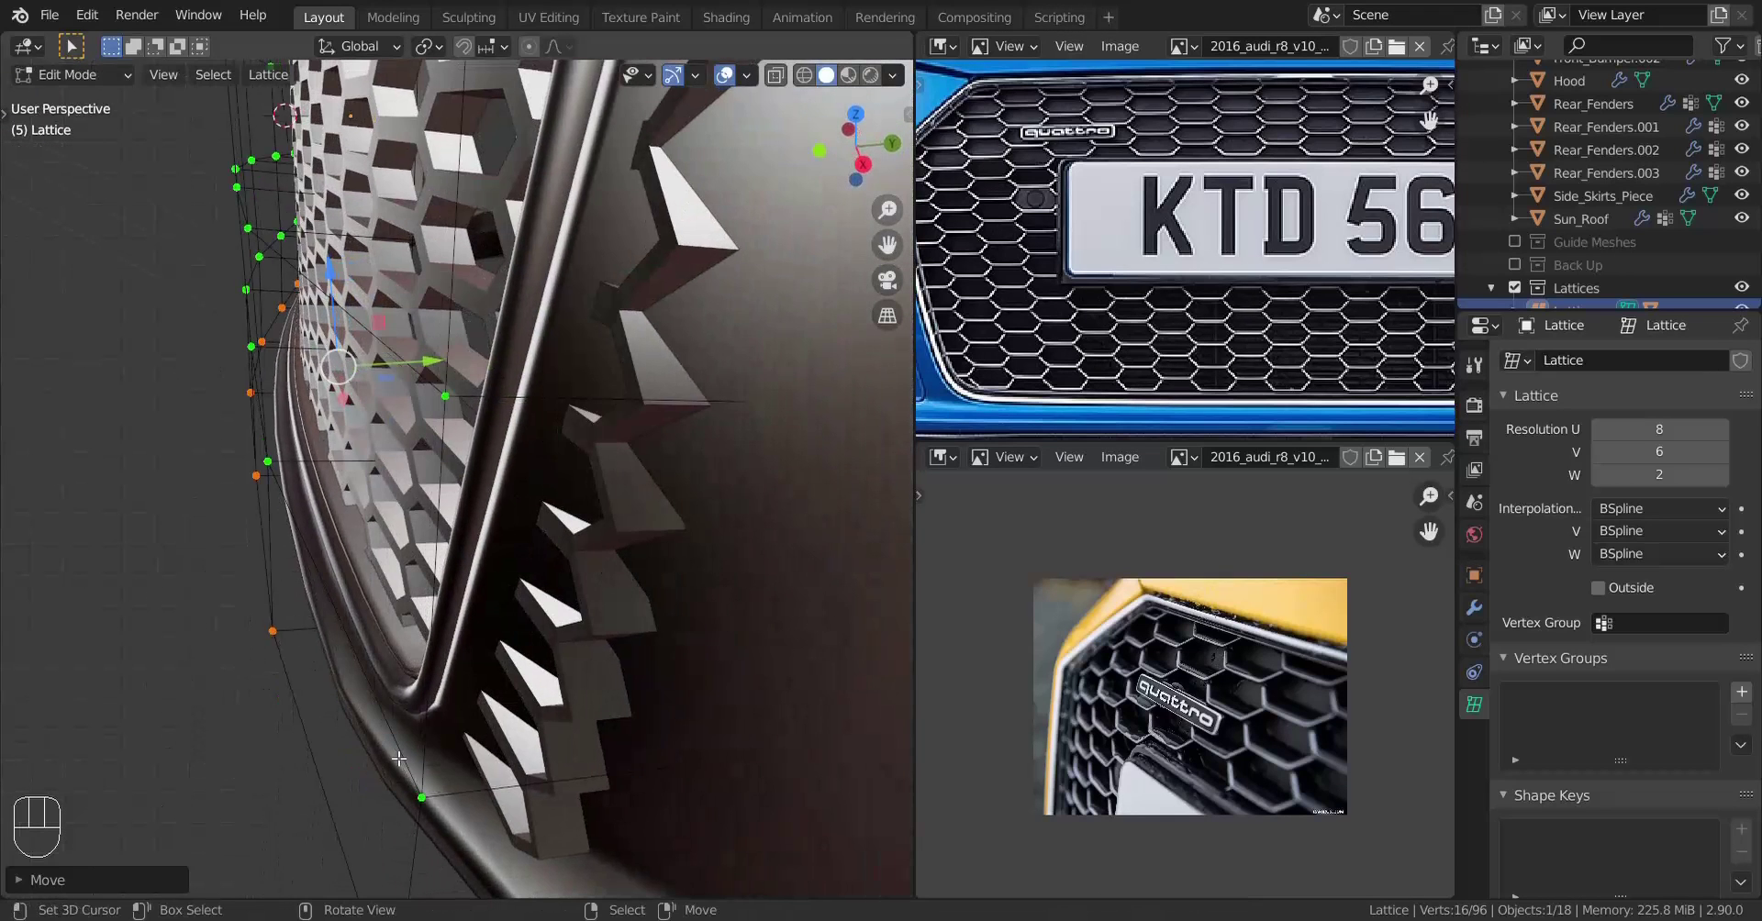
# Select the lattice's row of control points just above the bottom one and pull it forward along Y
pyautogui.press('KP_3')
pyautogui.press('z')
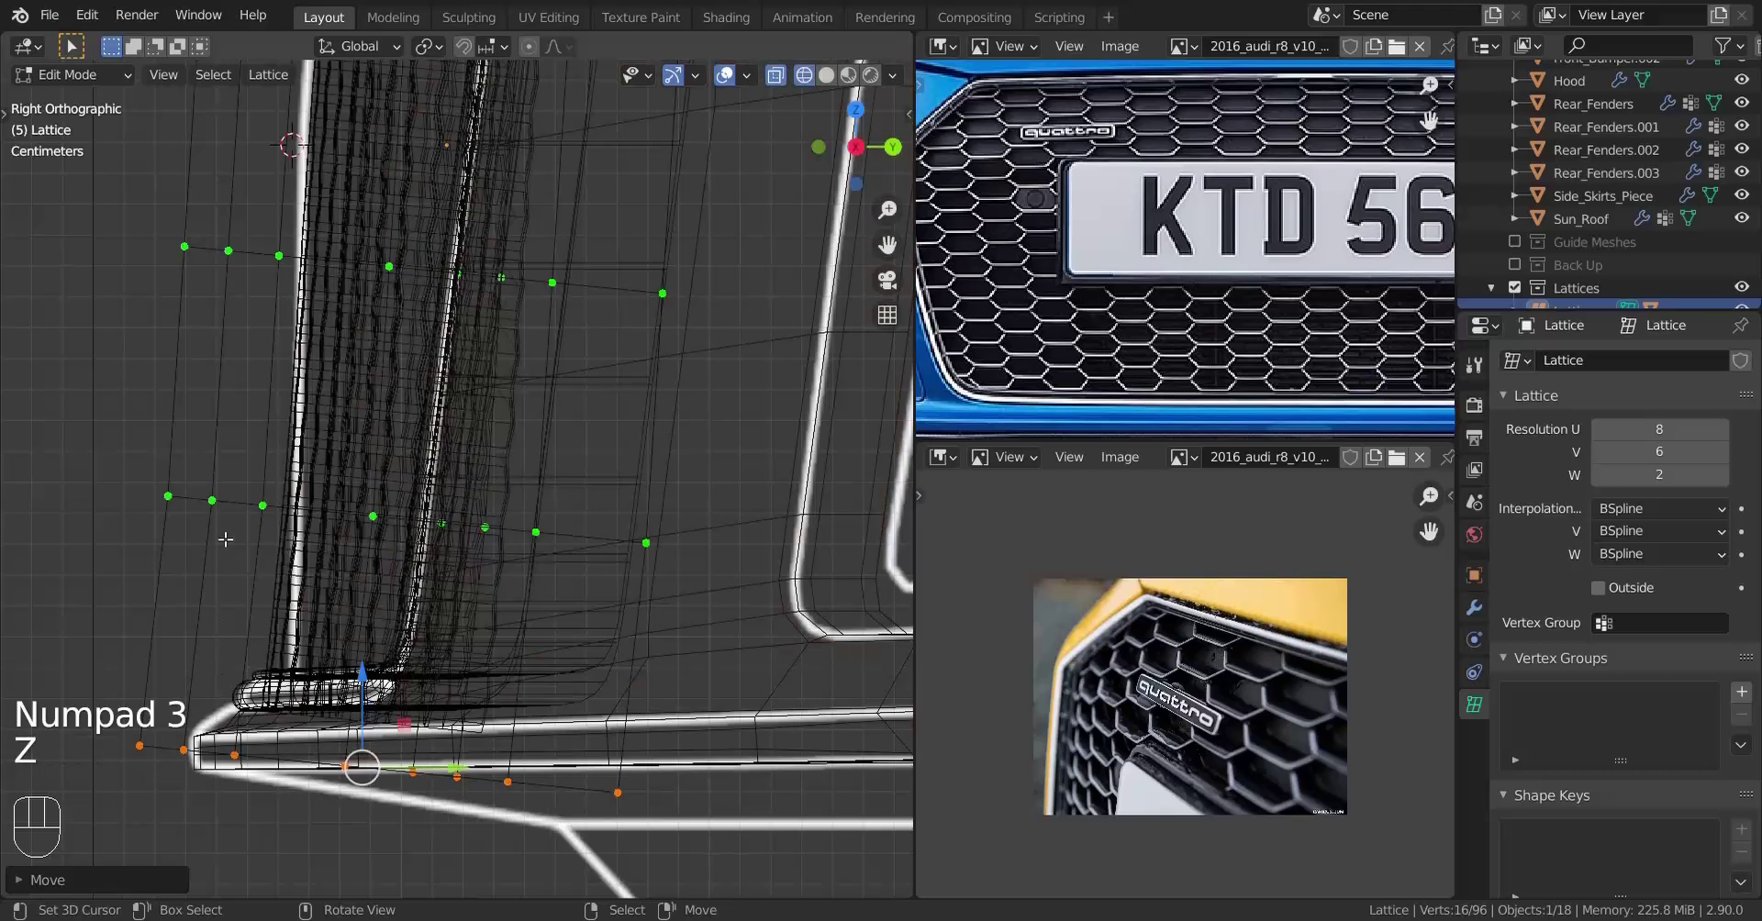
pyautogui.moveTo(111, 366); pyautogui.dragTo(790, 670)
pyautogui.press('z')
pyautogui.scroll(-2, 582, 577)
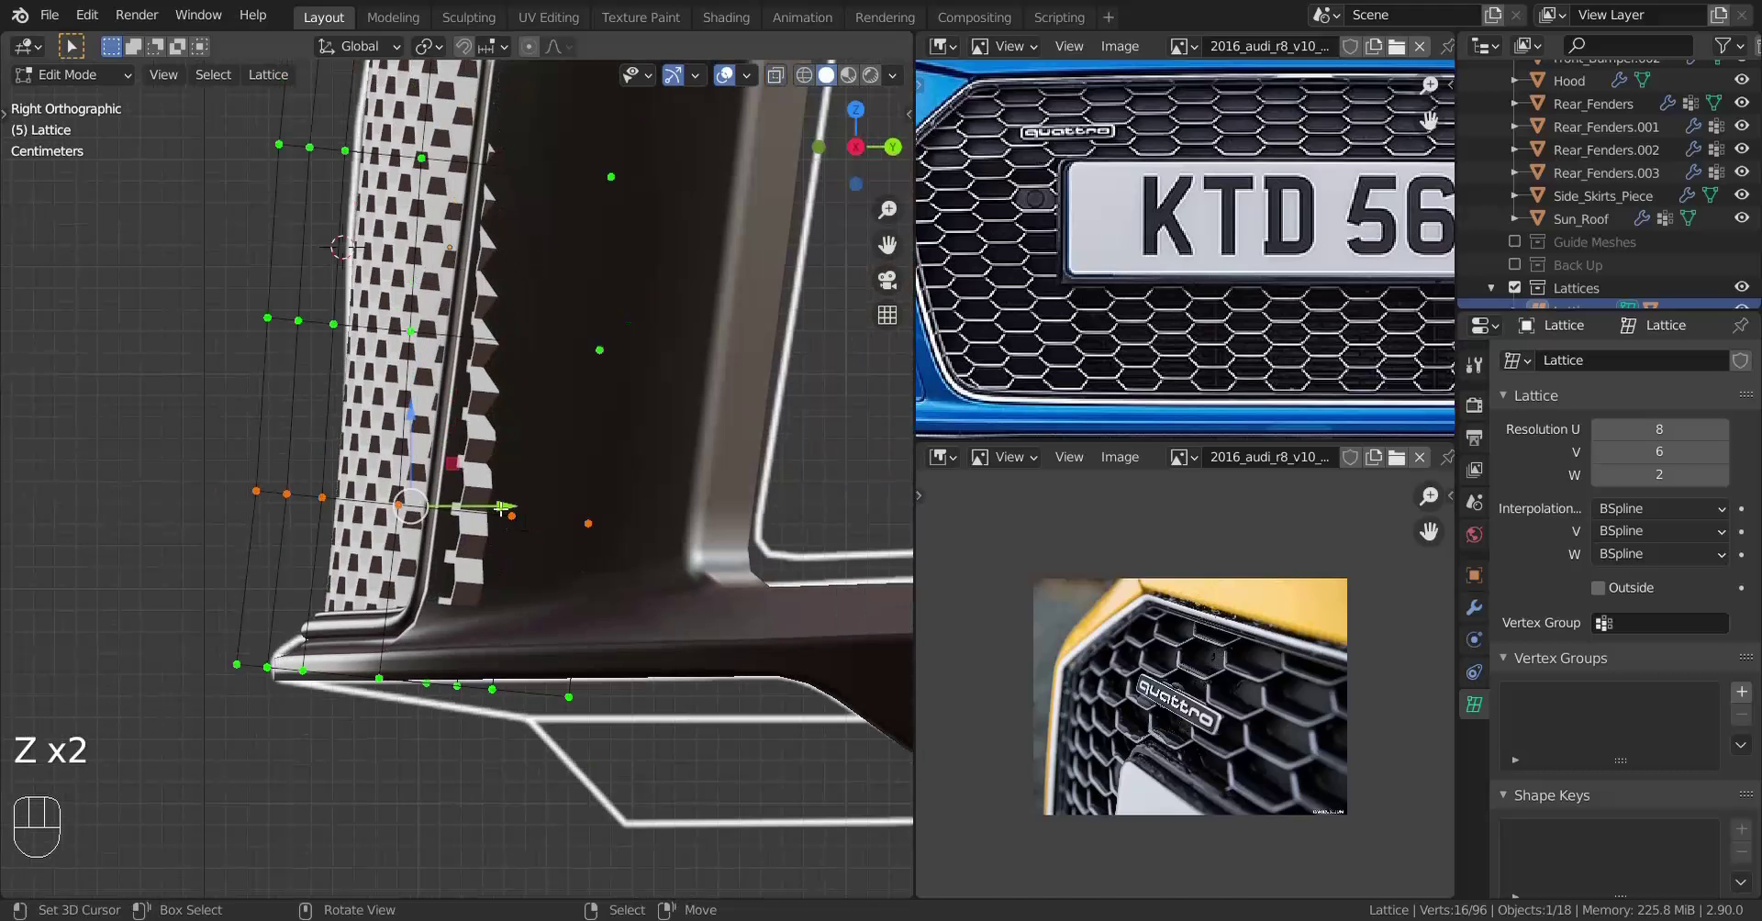
pyautogui.keyDown('shift'); pyautogui.moveTo(496, 506); pyautogui.dragTo(420, 450); pyautogui.keyUp('shift')
# Select the lattice's fourth row from the top, then undo and redo the recent edits to compare the honeycomb's shape
pyautogui.keyDown('shift'); pyautogui.moveTo(421, 450); pyautogui.dragTo(389, 516, button='middle'); pyautogui.keyUp('shift')
pyautogui.moveTo(200, 353); pyautogui.dragTo(629, 489)
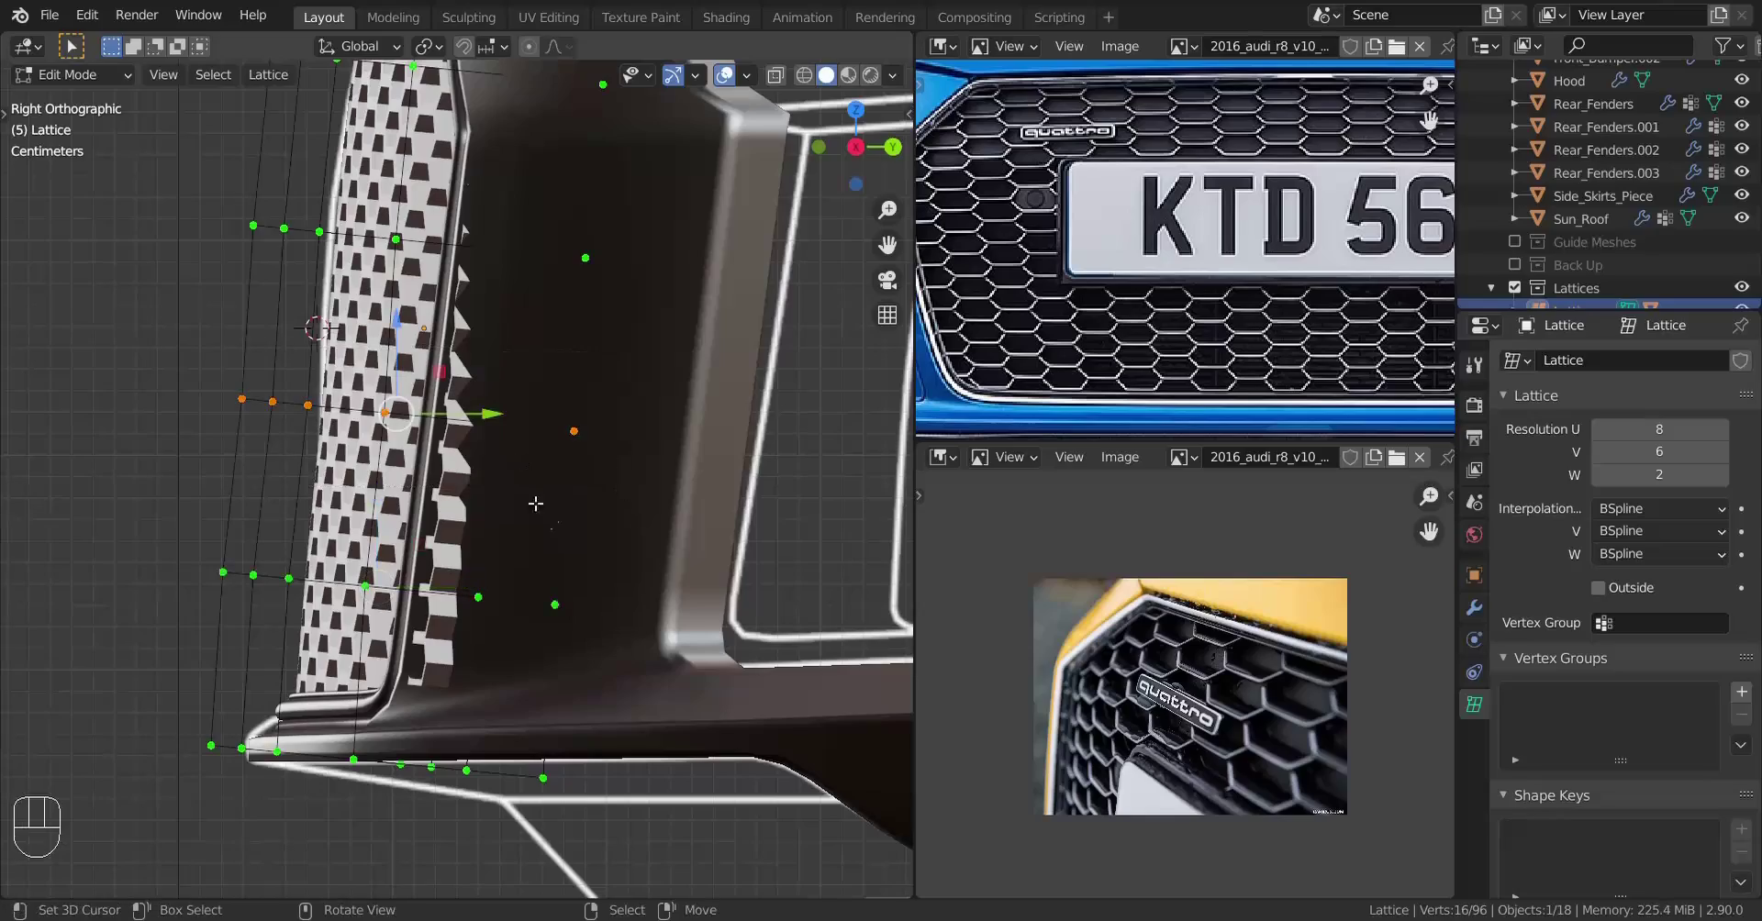
pyautogui.press('z')
pyautogui.scroll(-4, 324, 567)
pyautogui.moveTo(324, 567); pyautogui.dragTo(492, 642, button='middle')
pyautogui.hotkey('ctrl', 'z')
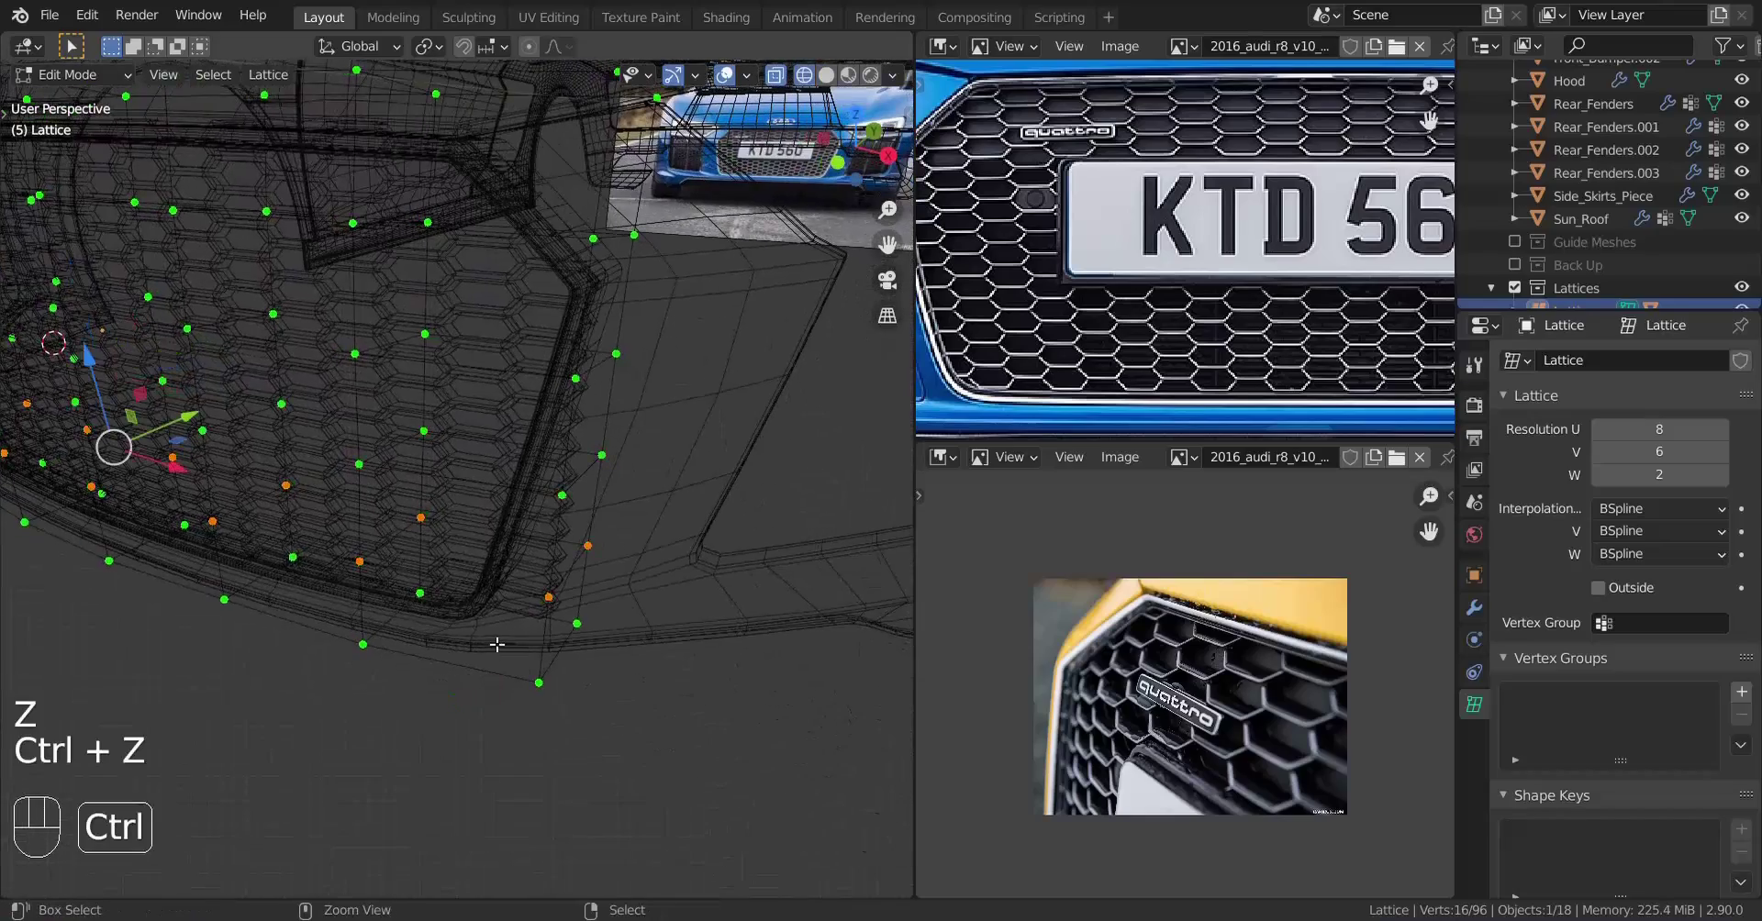
pyautogui.scroll(-5, 486, 623)
pyautogui.hotkey('ctrl', 'shift', 'z')
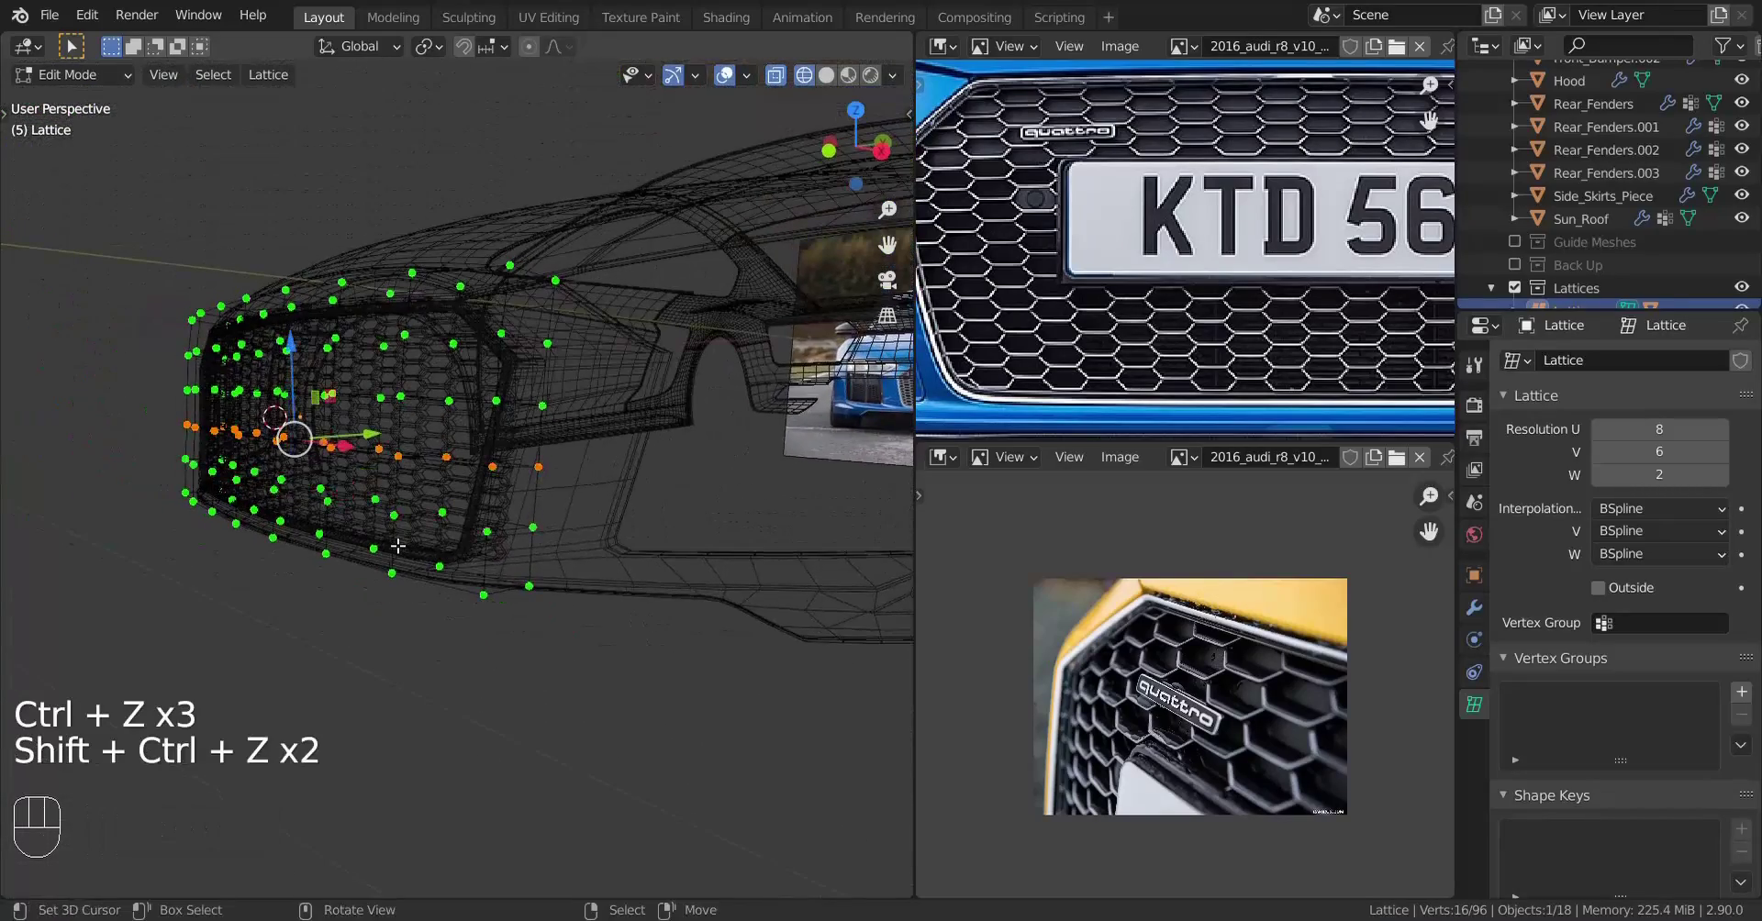
# Move the selected fourth lattice row slightly forward along Y in side view and return to solid shading
pyautogui.moveTo(398, 546); pyautogui.dragTo(389, 543, button='middle')
pyautogui.press('KP_3')
pyautogui.scroll(2, 389, 542)
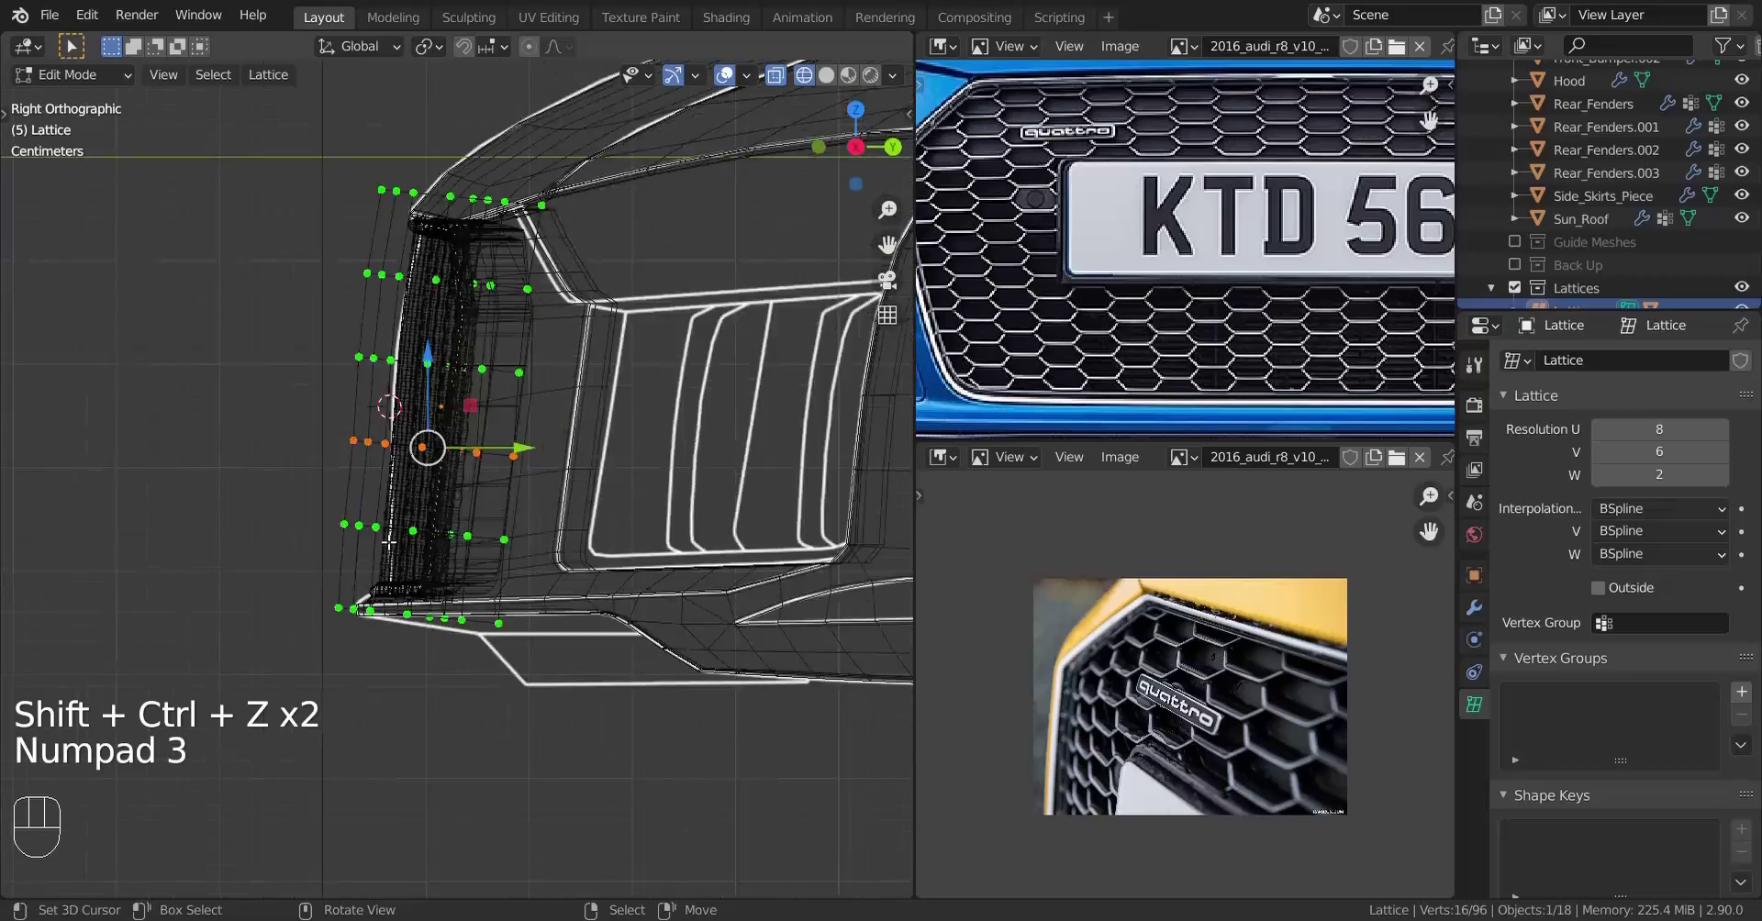
pyautogui.scroll(4, 388, 543)
pyautogui.moveTo(501, 400); pyautogui.dragTo(457, 357)
pyautogui.press('z')
pyautogui.click(610, 454)
# Leave Edit Mode on the lattice and exclude the Lattices collection from the view layer
pyautogui.press('Tab')
pyautogui.moveTo(277, 536)
pyautogui.mouseDown(button='middle')
pyautogui.moveTo(514, 601)
pyautogui.moveTo(521, 582)
pyautogui.moveTo(587, 571)
pyautogui.mouseUp(button='middle')
pyautogui.scroll(-1, 1510, 276)
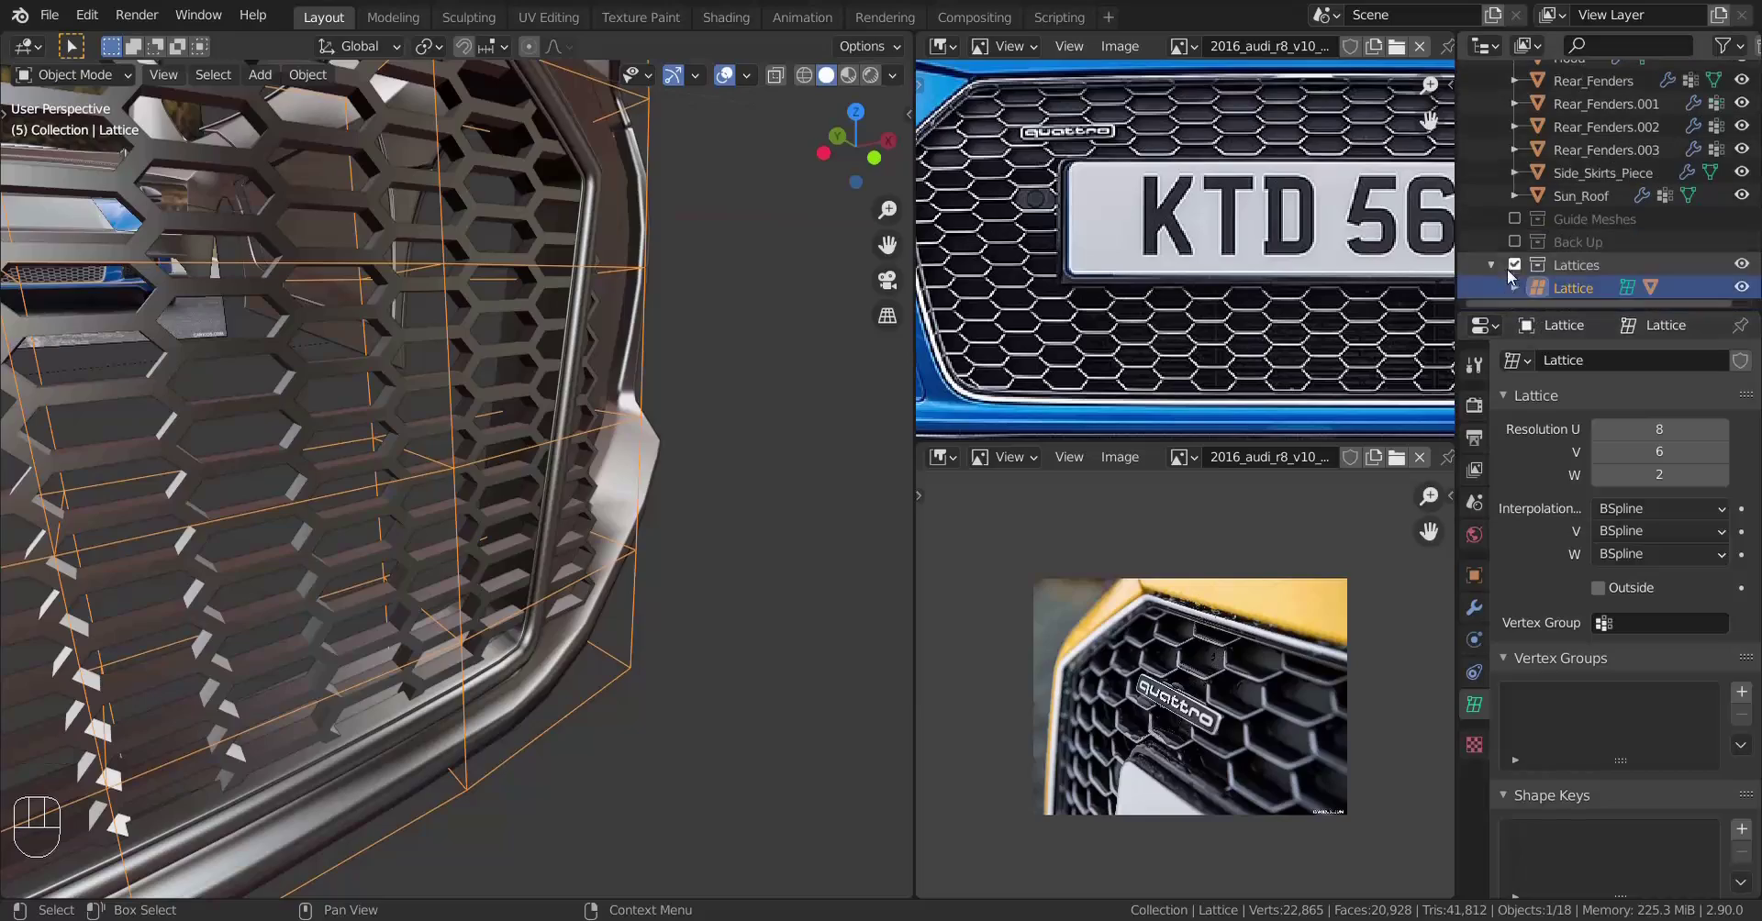
pyautogui.click(1514, 267)
# Examine the reshaped honeycomb's curvature and its fit inside the grille frame from the side and front
pyautogui.moveTo(459, 587); pyautogui.dragTo(316, 543, button='middle')
pyautogui.scroll(-4, 479, 373)
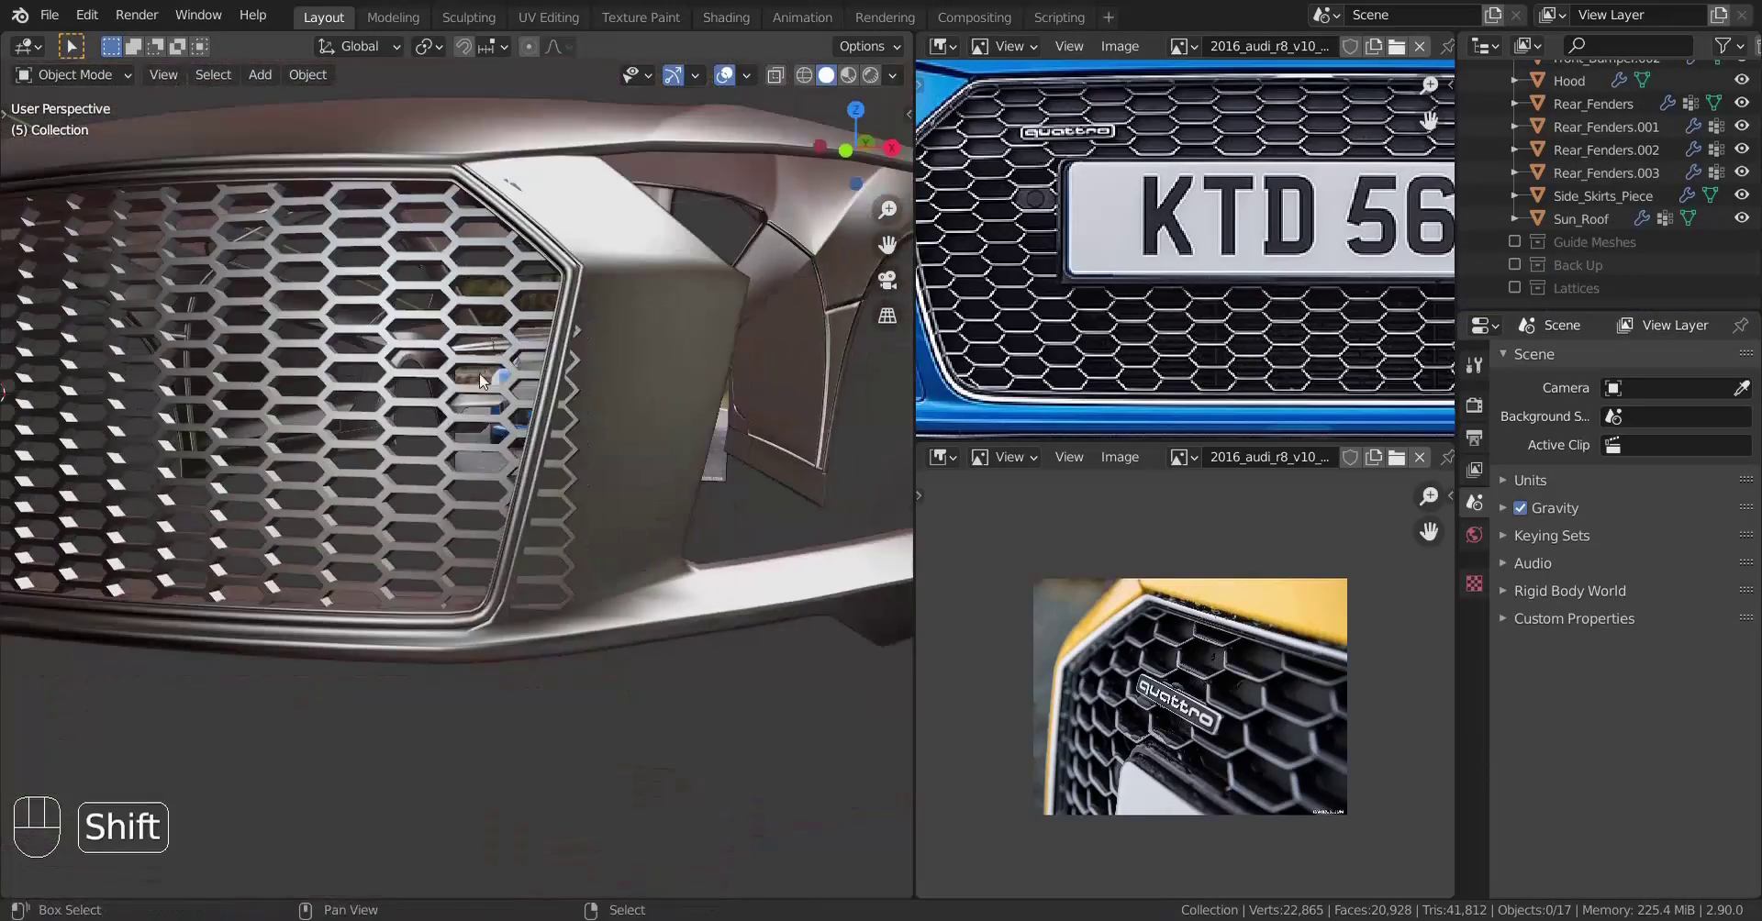
pyautogui.keyDown('shift'); pyautogui.moveTo(479, 372); pyautogui.dragTo(473, 533, button='middle'); pyautogui.keyUp('shift')
pyautogui.moveTo(473, 533); pyautogui.dragTo(431, 563, button='middle')
pyautogui.scroll(-2, 576, 522)
pyautogui.moveTo(576, 521)
pyautogui.keyDown('shift'); pyautogui.mouseDown(button='middle')
pyautogui.moveTo(479, 509)
pyautogui.moveTo(578, 514)
pyautogui.mouseUp(button='middle'); pyautogui.keyUp('shift')
pyautogui.scroll(-4, 1116, 252)
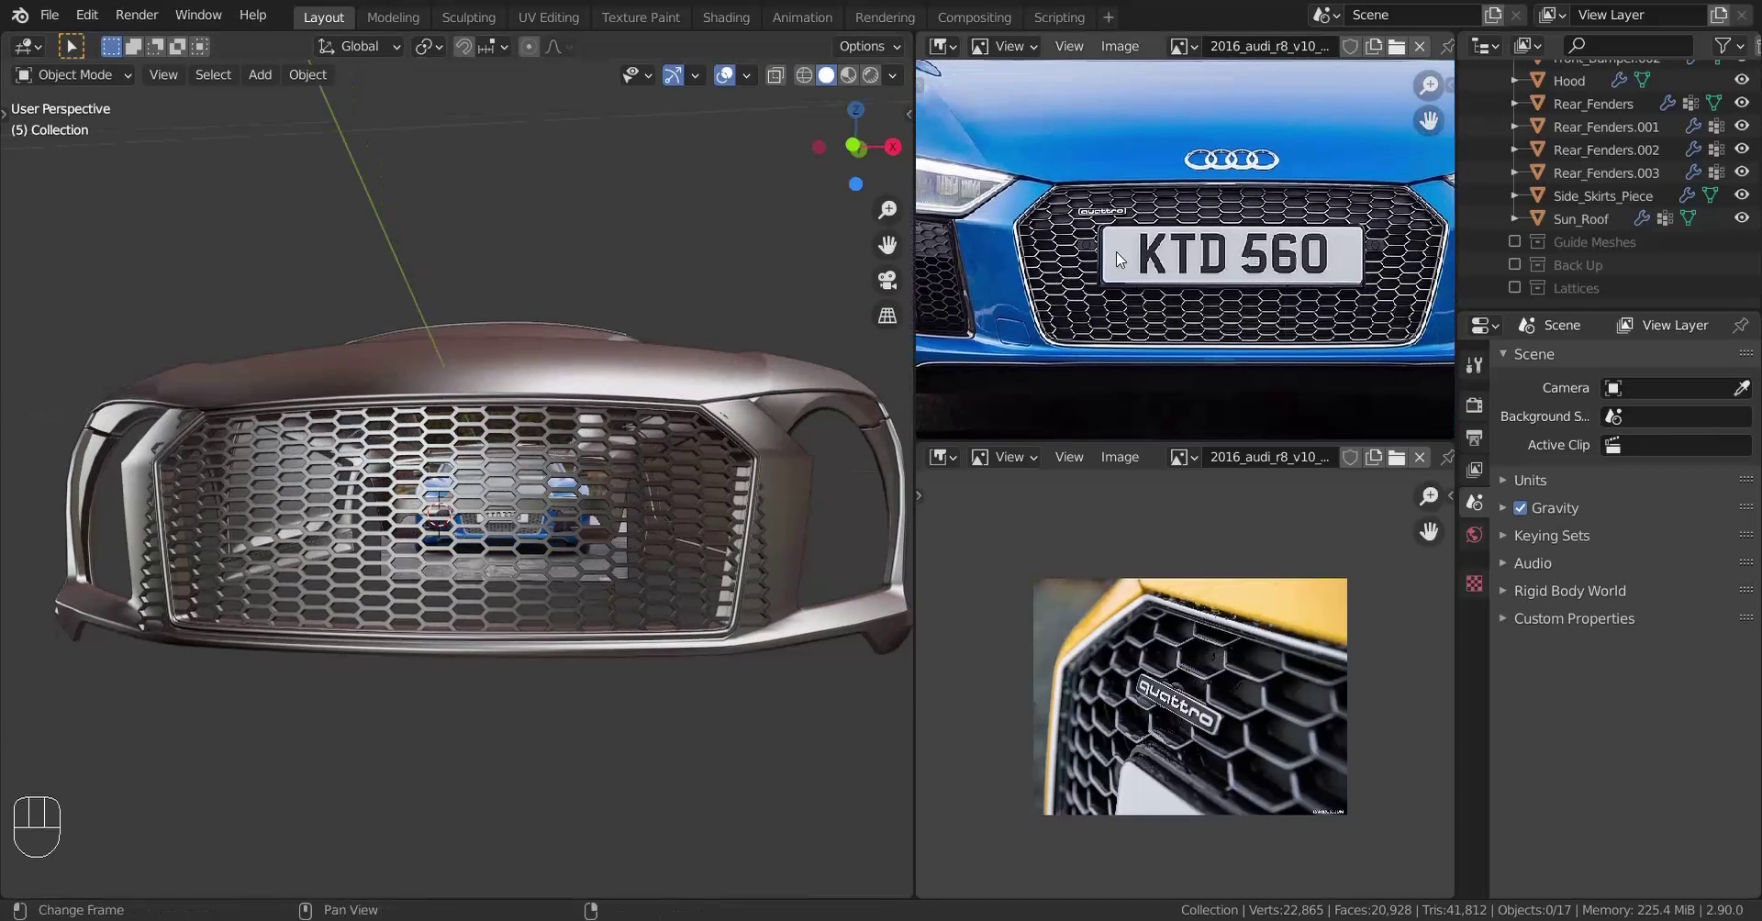
# Compare the honeycomb's hexagons and the gap to the lower frame with the blue car's reference photo
pyautogui.scroll(2, 1111, 256)
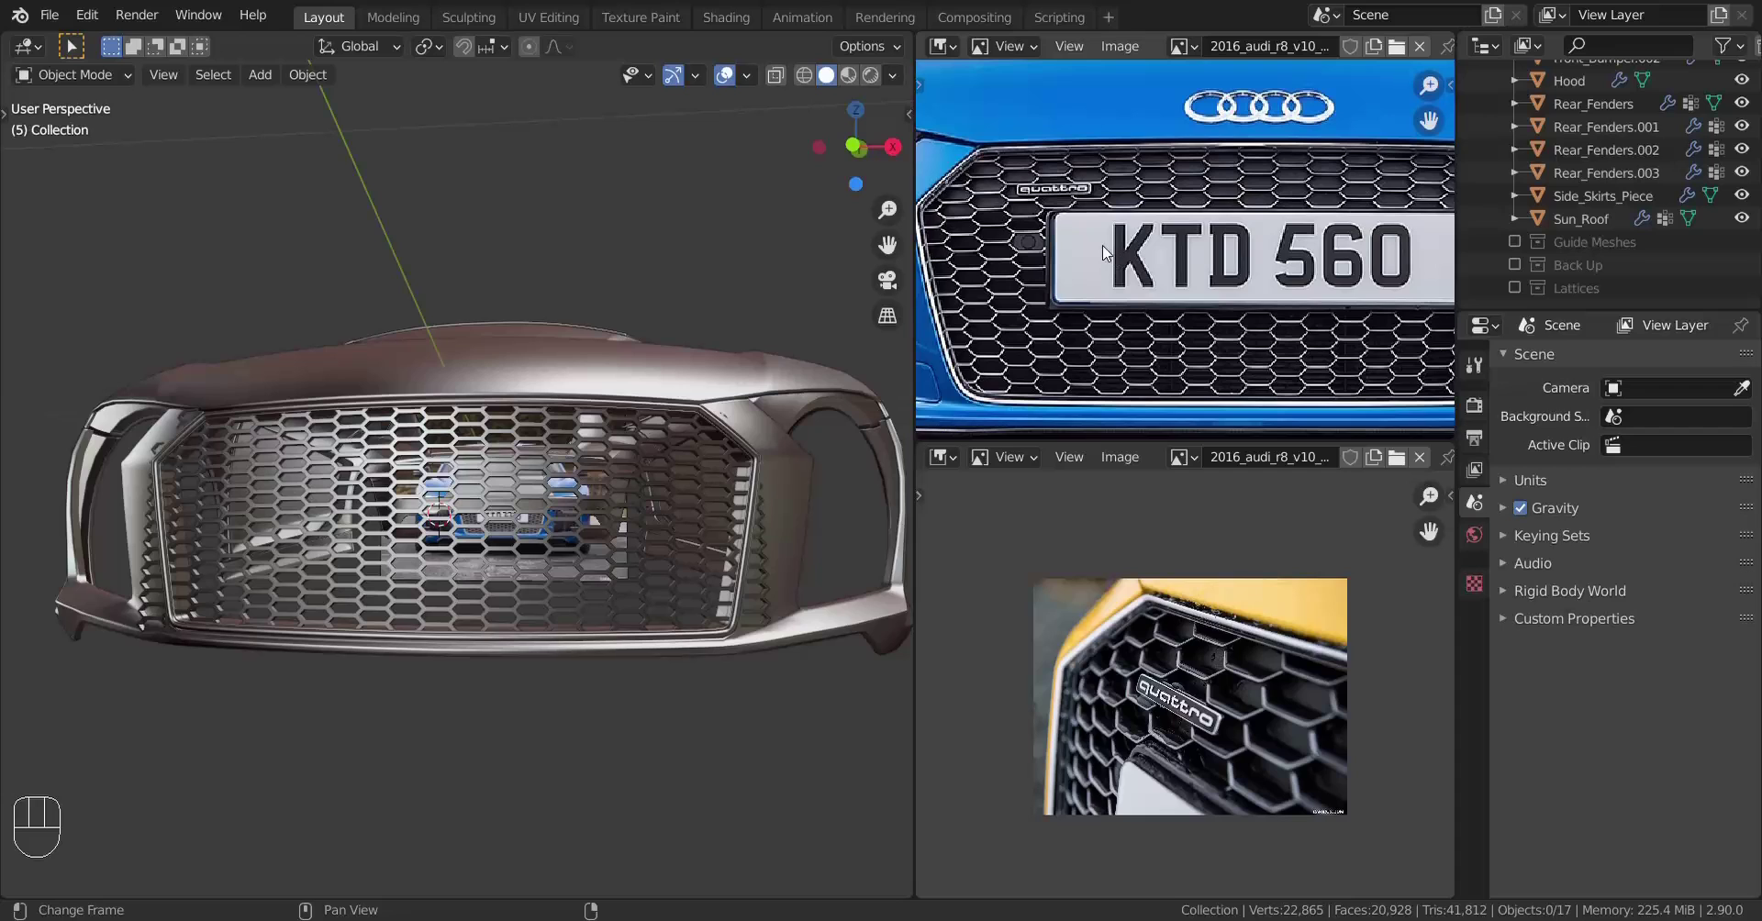
pyautogui.moveTo(1068, 235); pyautogui.dragTo(1165, 264, button='middle')
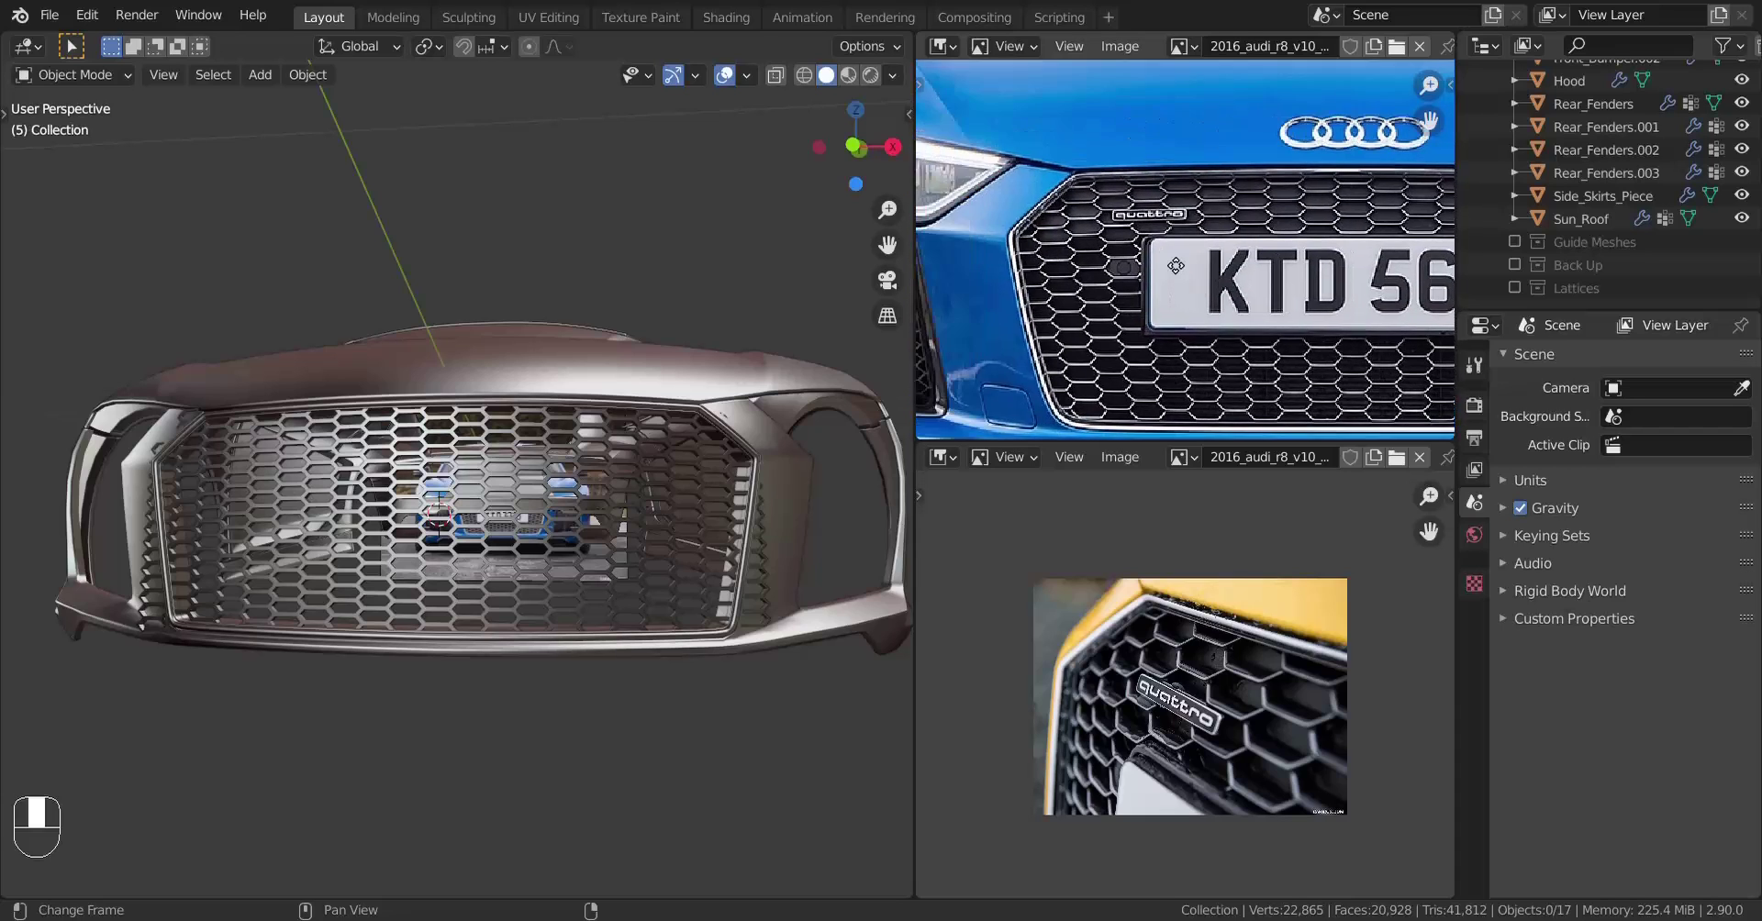
pyautogui.scroll(3, 1115, 257)
pyautogui.scroll(1, 1257, 231)
pyautogui.moveTo(1052, 262); pyautogui.dragTo(1044, 206, button='middle')
pyautogui.scroll(-2, 482, 415)
pyautogui.scroll(-5, 1083, 233)
pyautogui.moveTo(396, 528); pyautogui.dragTo(422, 528, button='middle')
pyautogui.scroll(-2, 1294, 266)
pyautogui.moveTo(1318, 272); pyautogui.dragTo(1282, 255, button='middle')
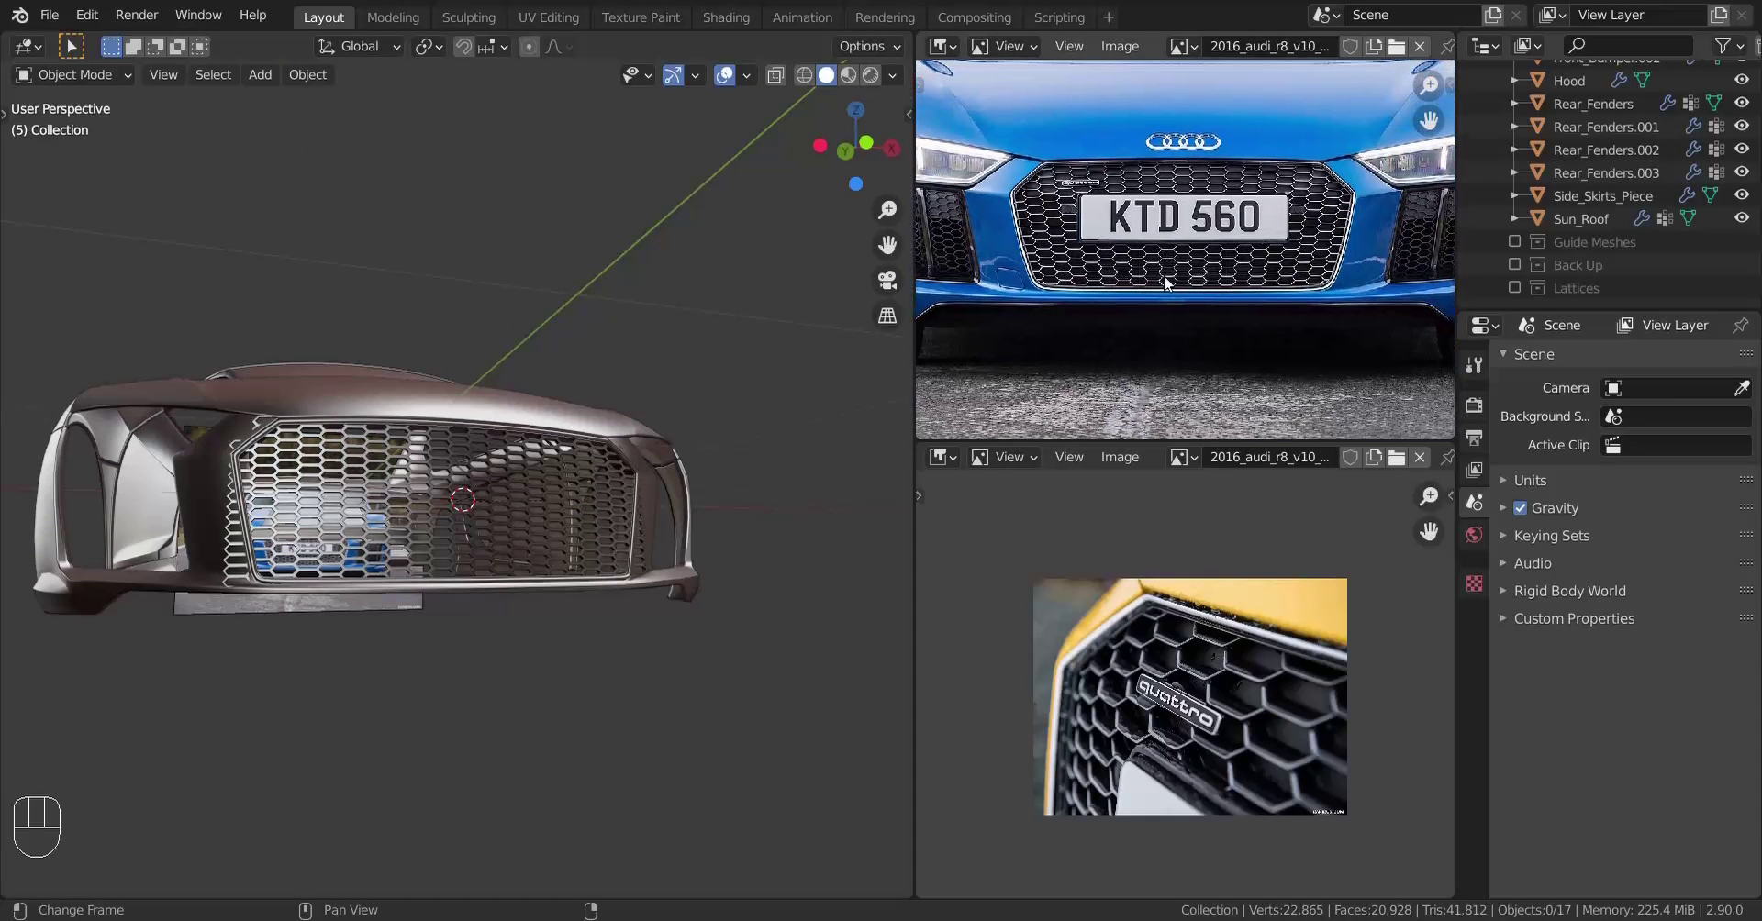
pyautogui.scroll(4, 1164, 275)
pyautogui.scroll(4, 1182, 211)
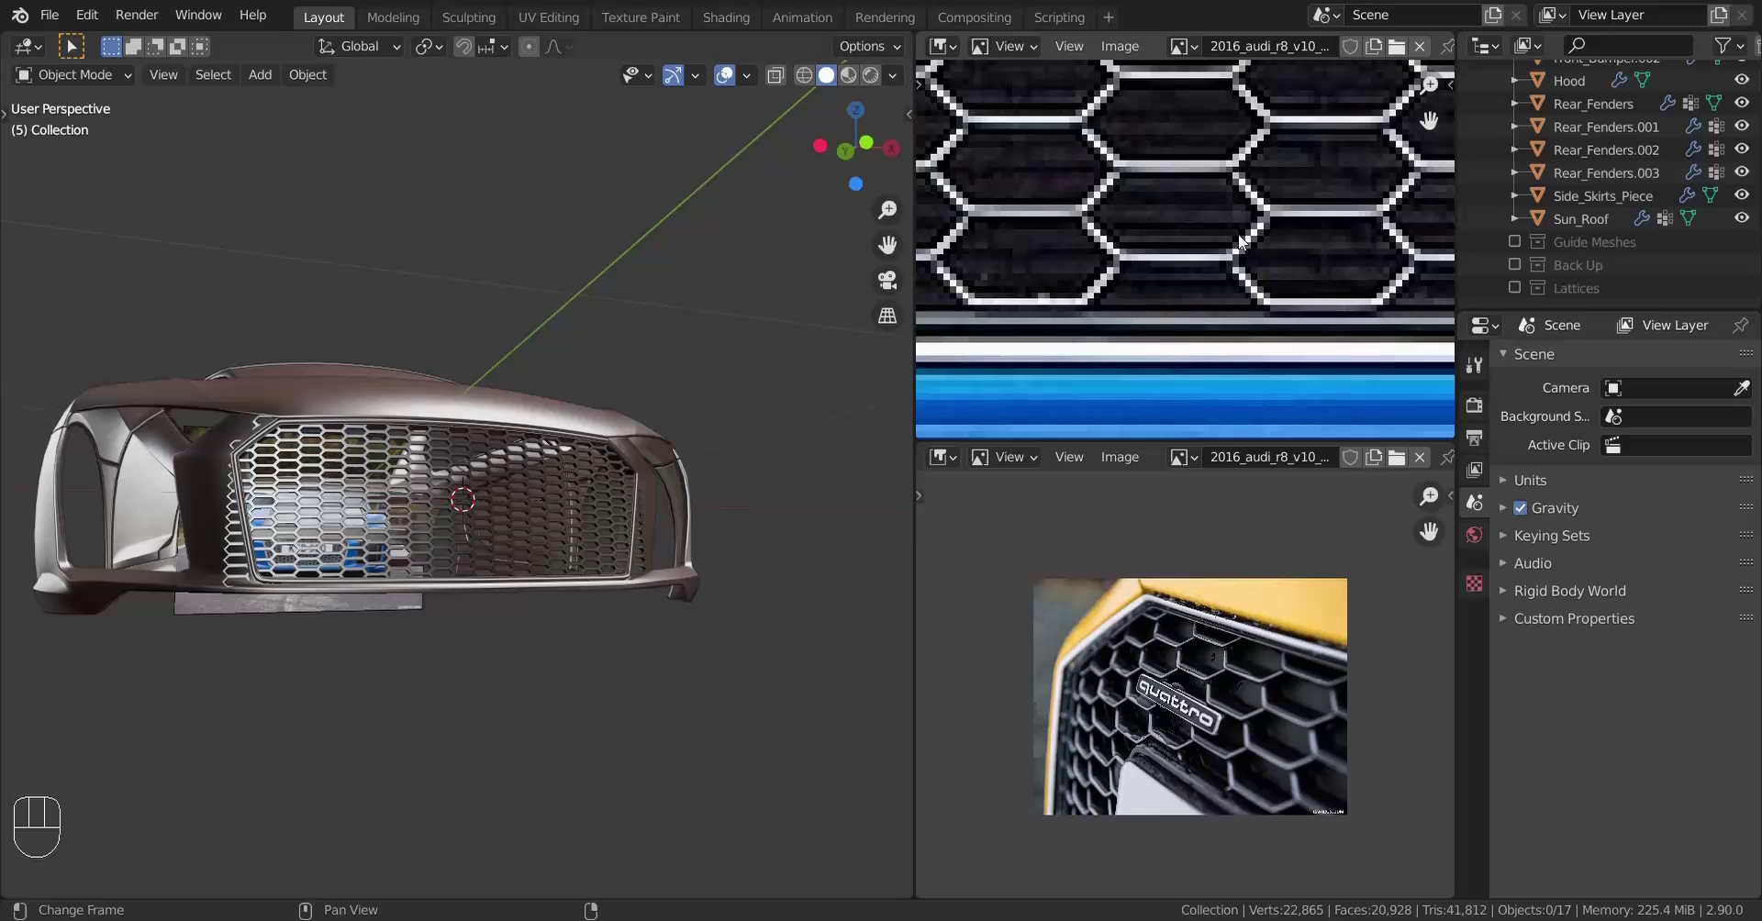
pyautogui.scroll(-5, 1279, 116)
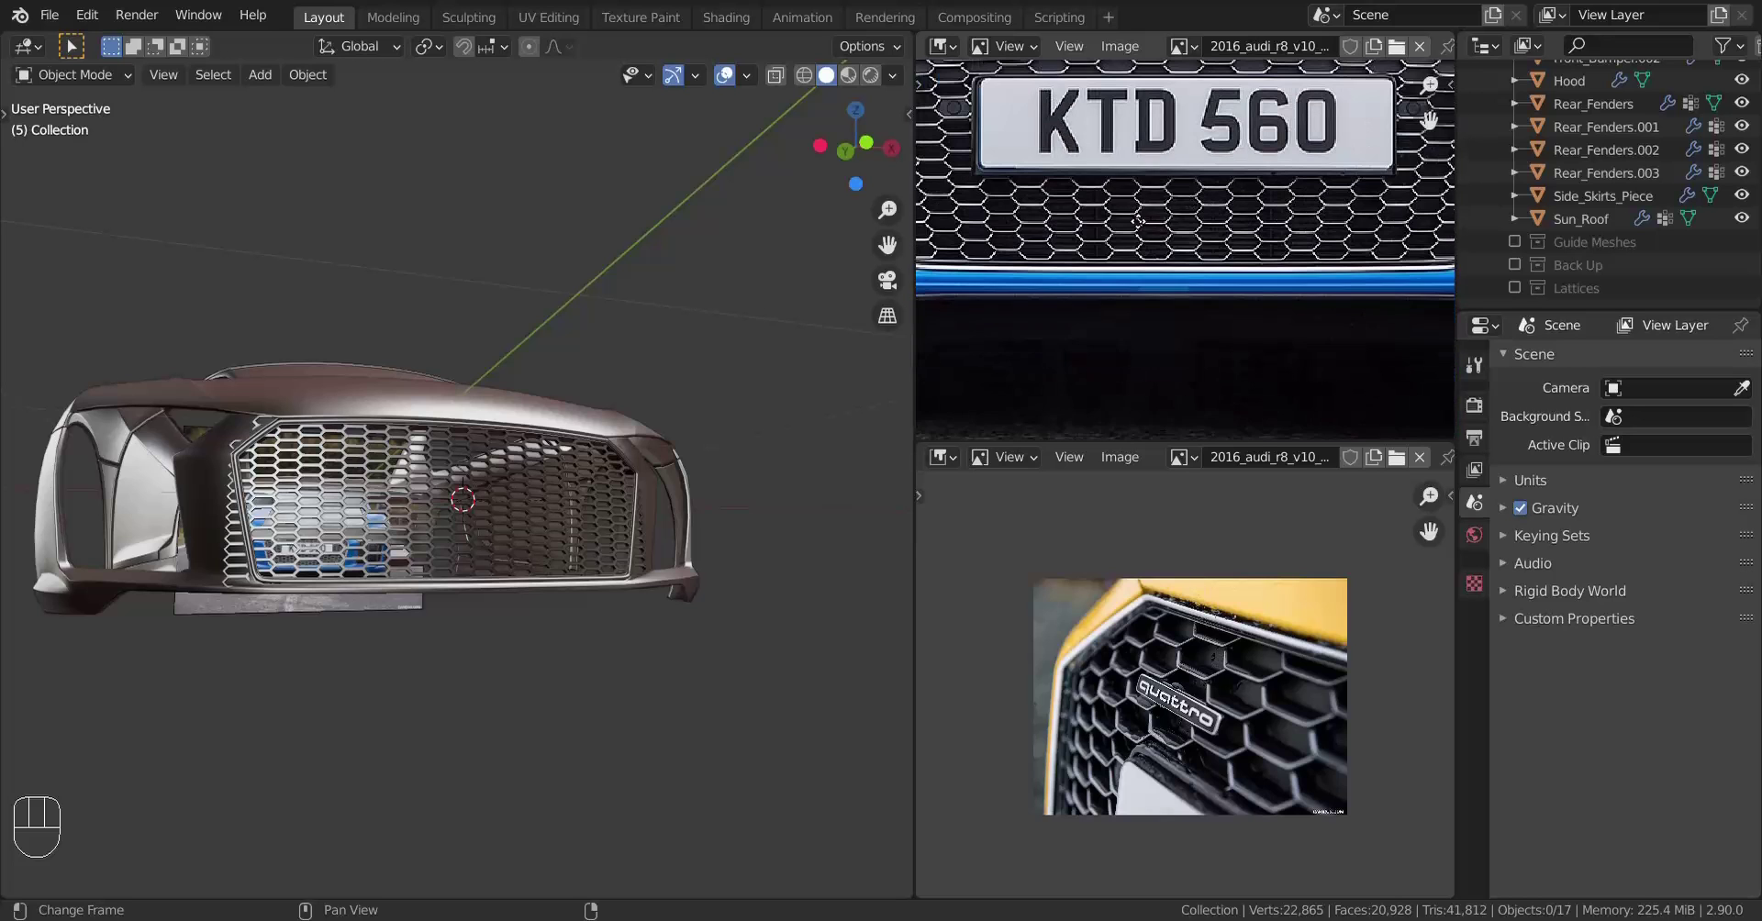
pyautogui.scroll(8, 361, 435)
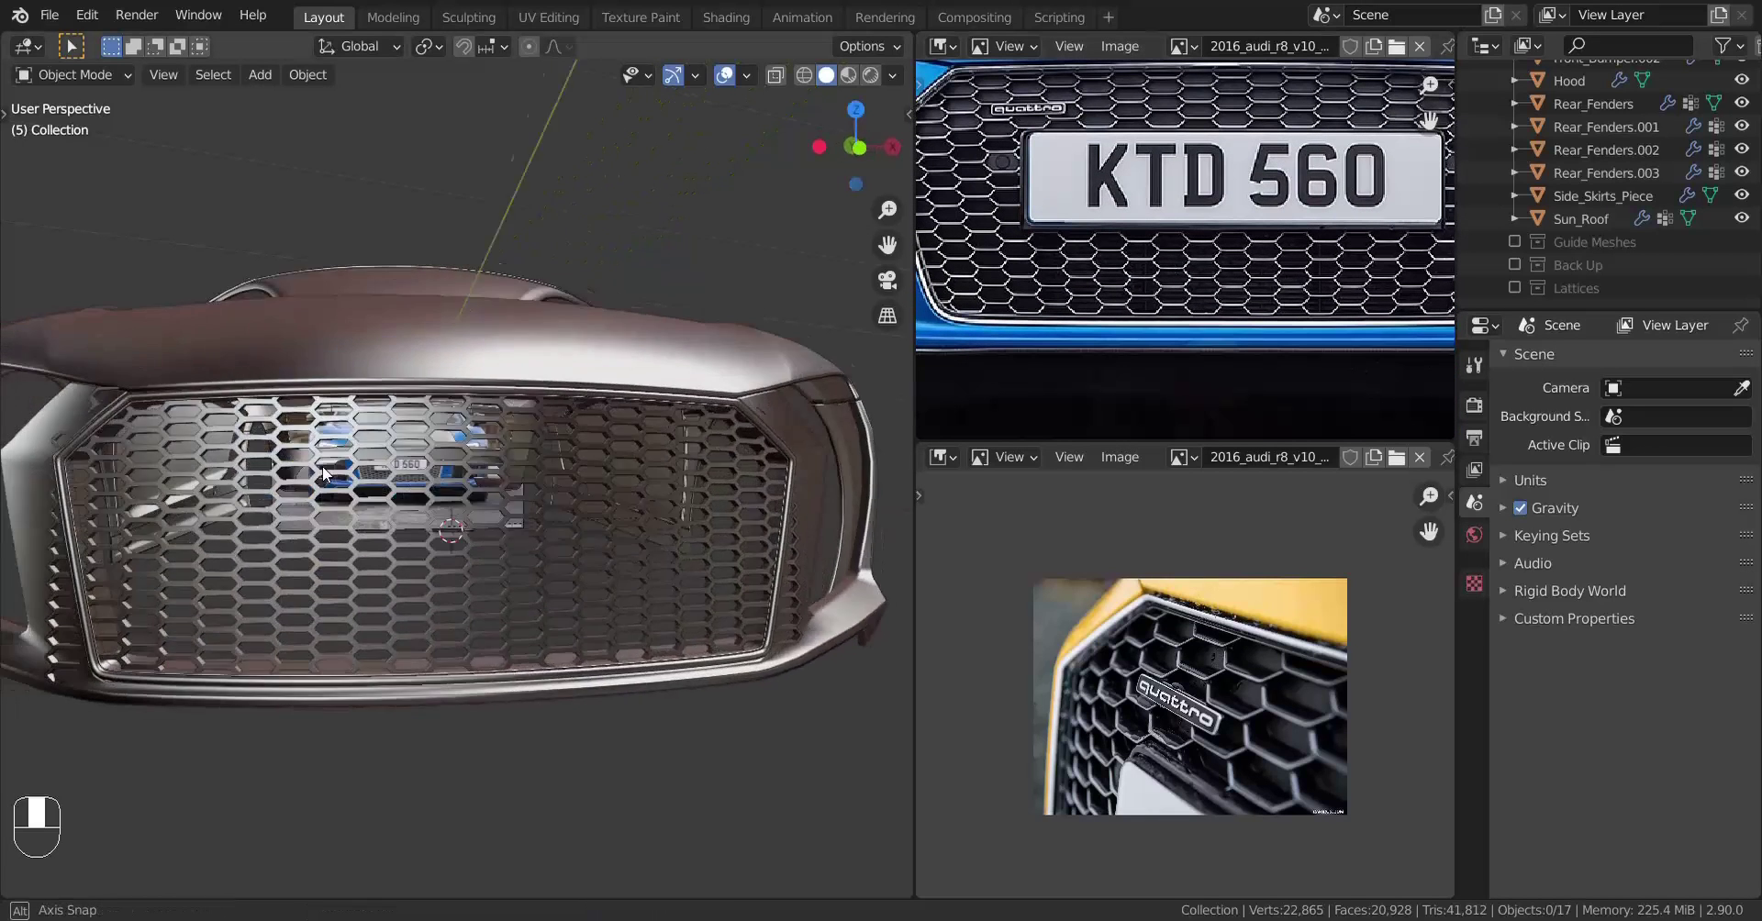
pyautogui.moveTo(430, 466); pyautogui.dragTo(293, 478, button='middle')
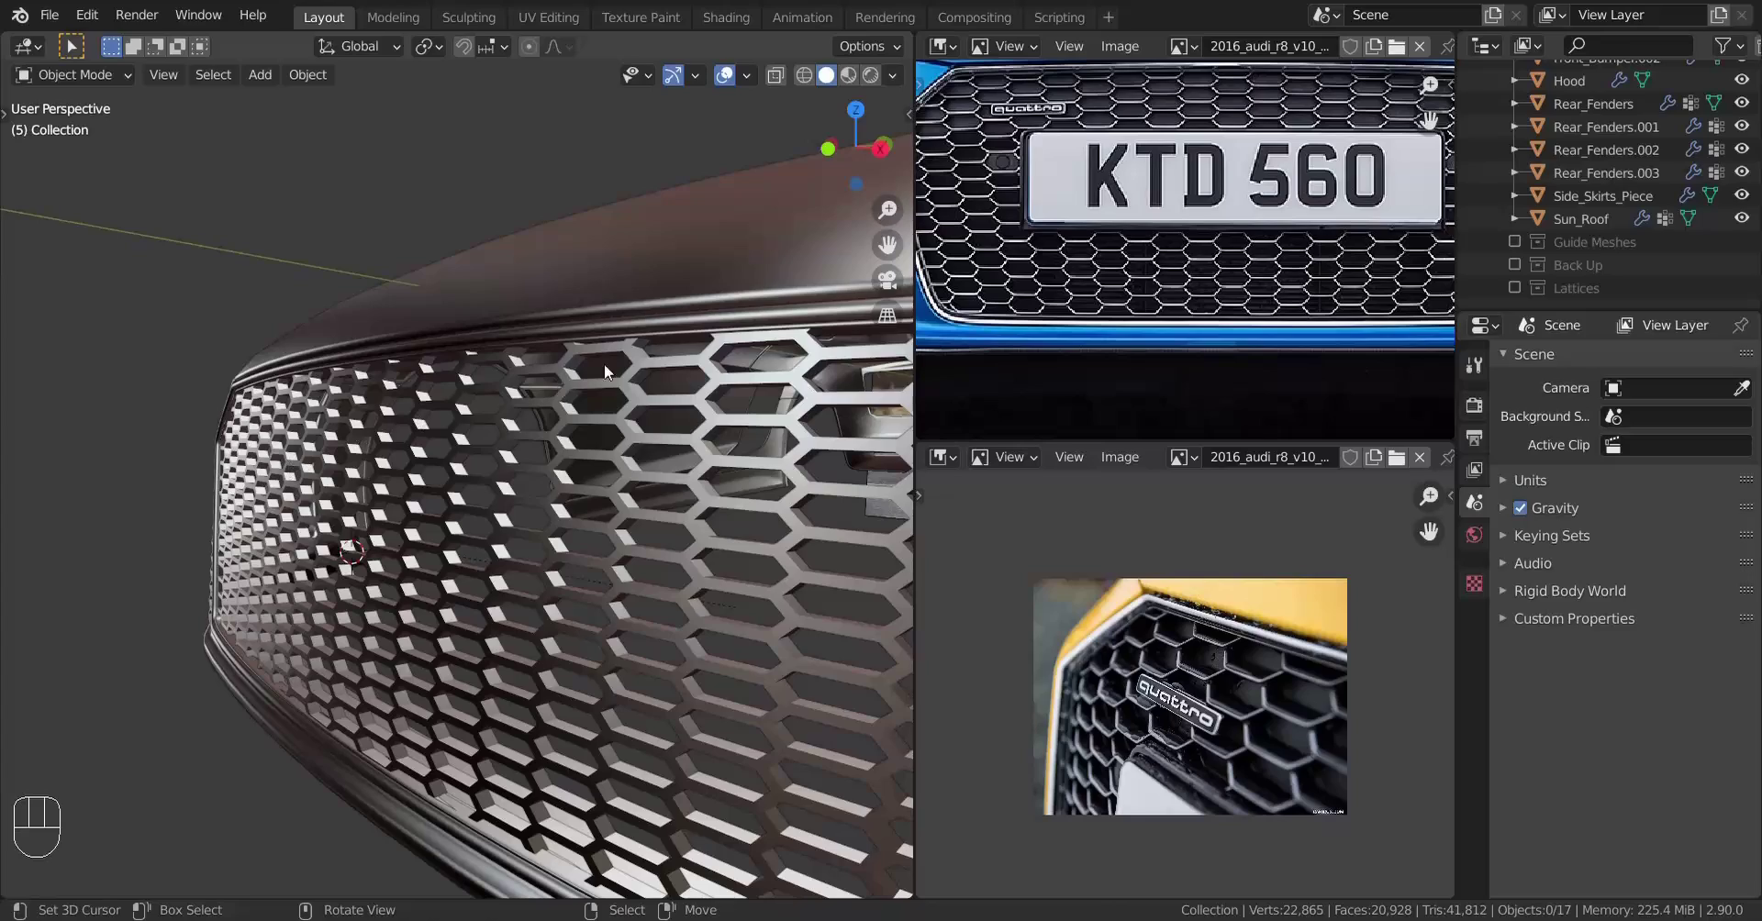
# Select the grille frame Front_Bumper.001 and open its mesh for editing, picking a vertex at the inner rim's upper corner
pyautogui.rightClick(658, 329)
pyautogui.scroll(-2, 430, 400)
pyautogui.moveTo(429, 400); pyautogui.dragTo(543, 442, button='middle')
pyautogui.scroll(2, 543, 443)
pyautogui.keyDown('shift'); pyautogui.moveTo(745, 365); pyautogui.dragTo(723, 353, button='middle'); pyautogui.keyUp('shift')
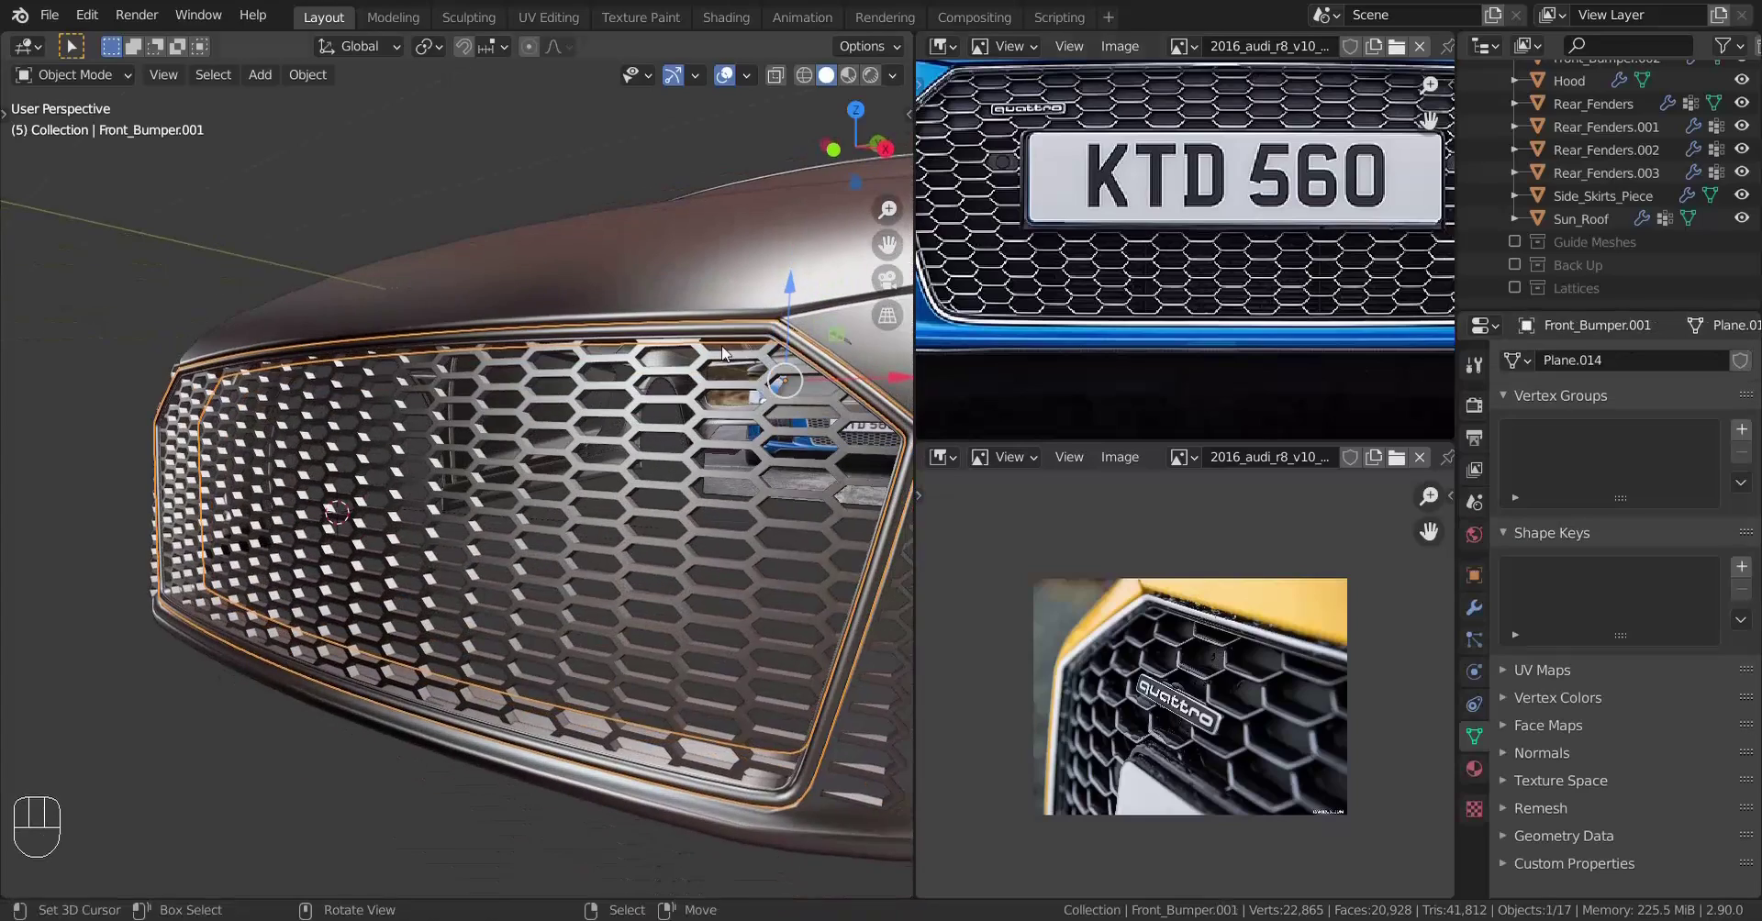
pyautogui.moveTo(320, 597)
pyautogui.mouseDown(button='middle')
pyautogui.moveTo(417, 584)
pyautogui.moveTo(316, 582)
pyautogui.mouseUp(button='middle')
pyautogui.scroll(4, 370, 561)
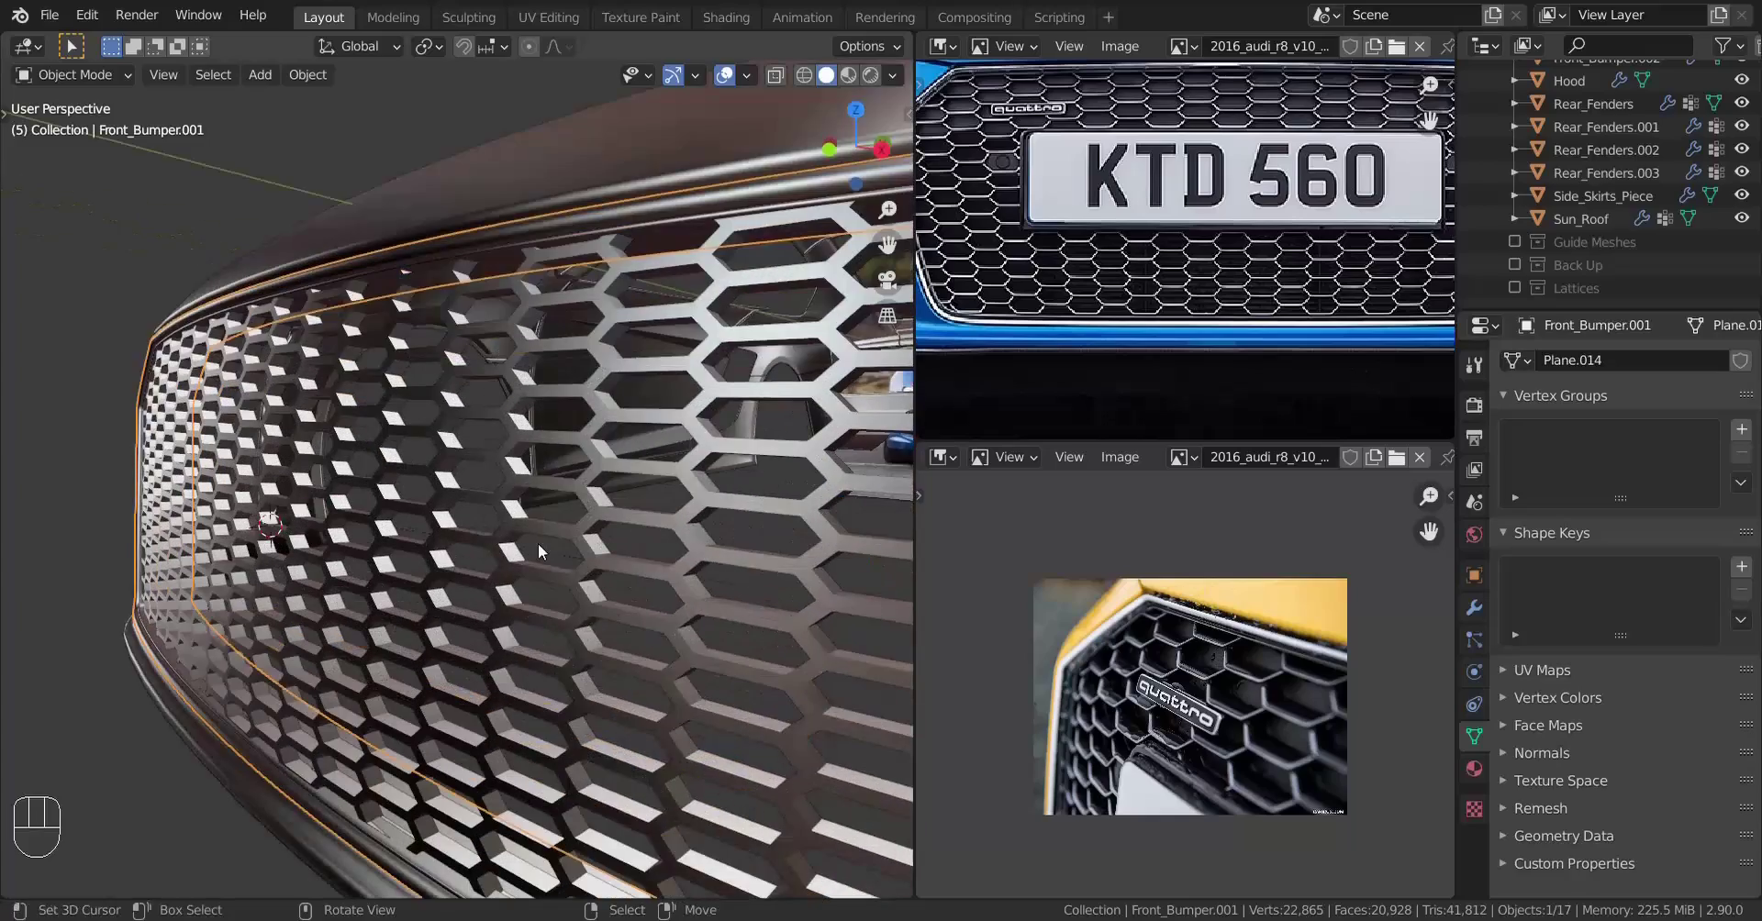
pyautogui.press('Tab')
pyautogui.rightClick(731, 296)
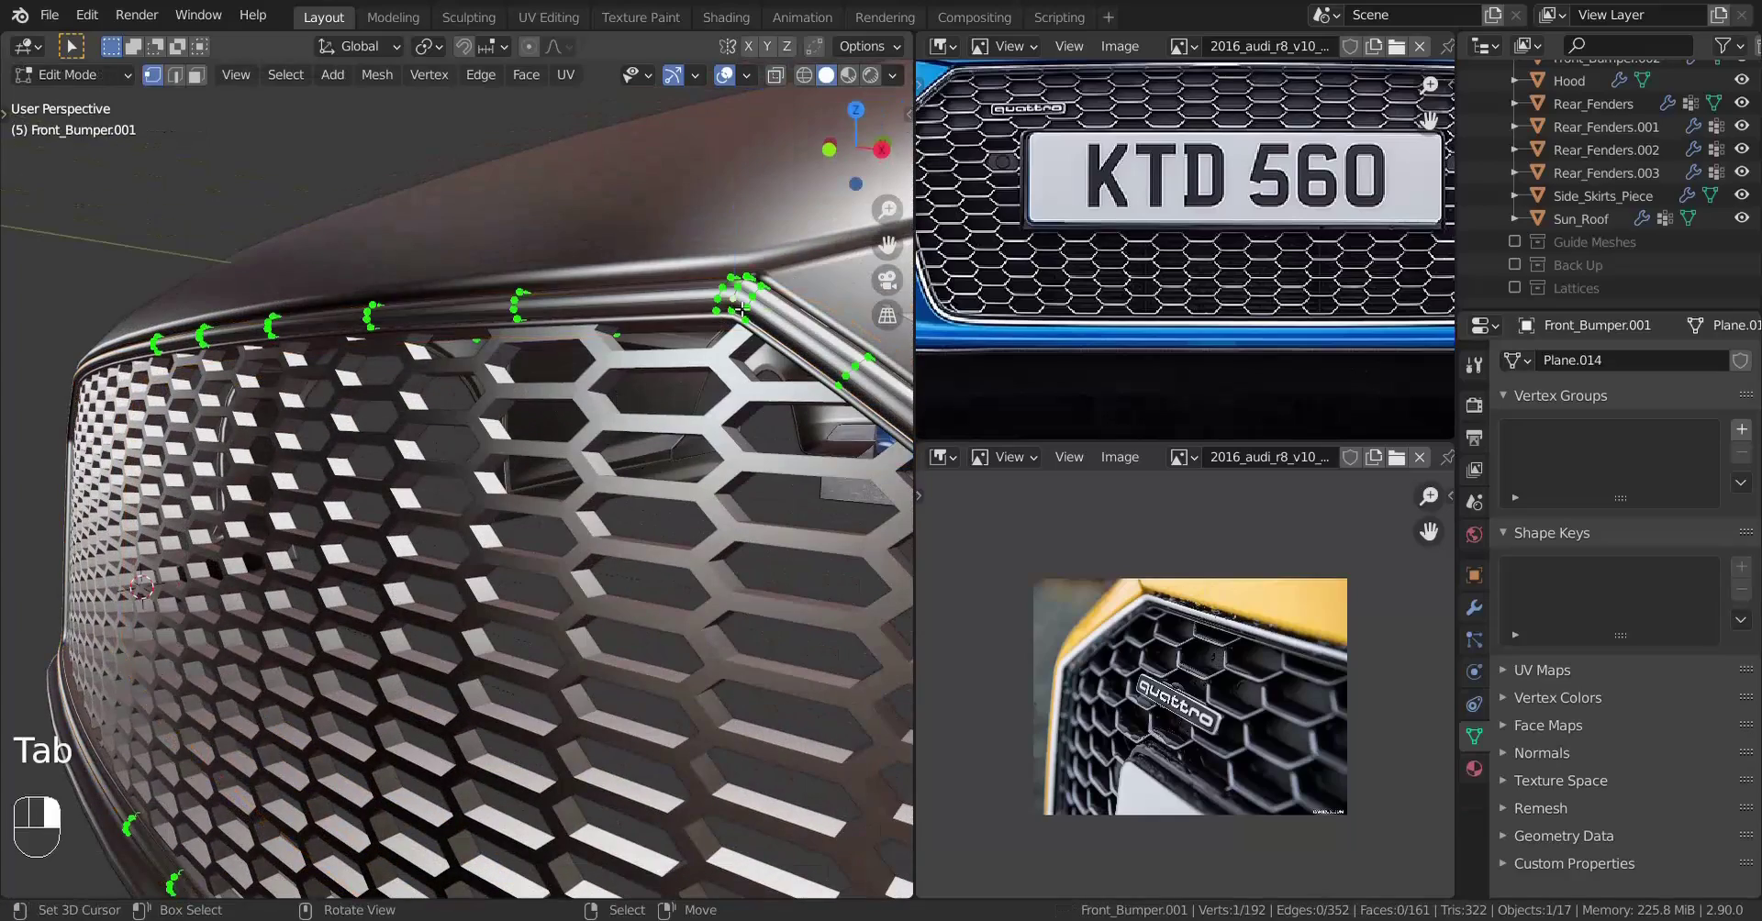
# Fill the frame's inner outline with a face, separate it into its own object and open that object for editing
pyautogui.press('KP_Decimal')
pyautogui.moveTo(731, 296); pyautogui.dragTo(659, 608, button='middle')
pyautogui.press('z')
pyautogui.press('Tab')
pyautogui.rightClick(551, 496)
pyautogui.press('z')
pyautogui.press('Tab')
pyautogui.press('g')
pyautogui.click(524, 567)
pyautogui.press('f')
pyautogui.press('p')
pyautogui.press('Tab')
pyautogui.press('Tab')
pyautogui.press('a')
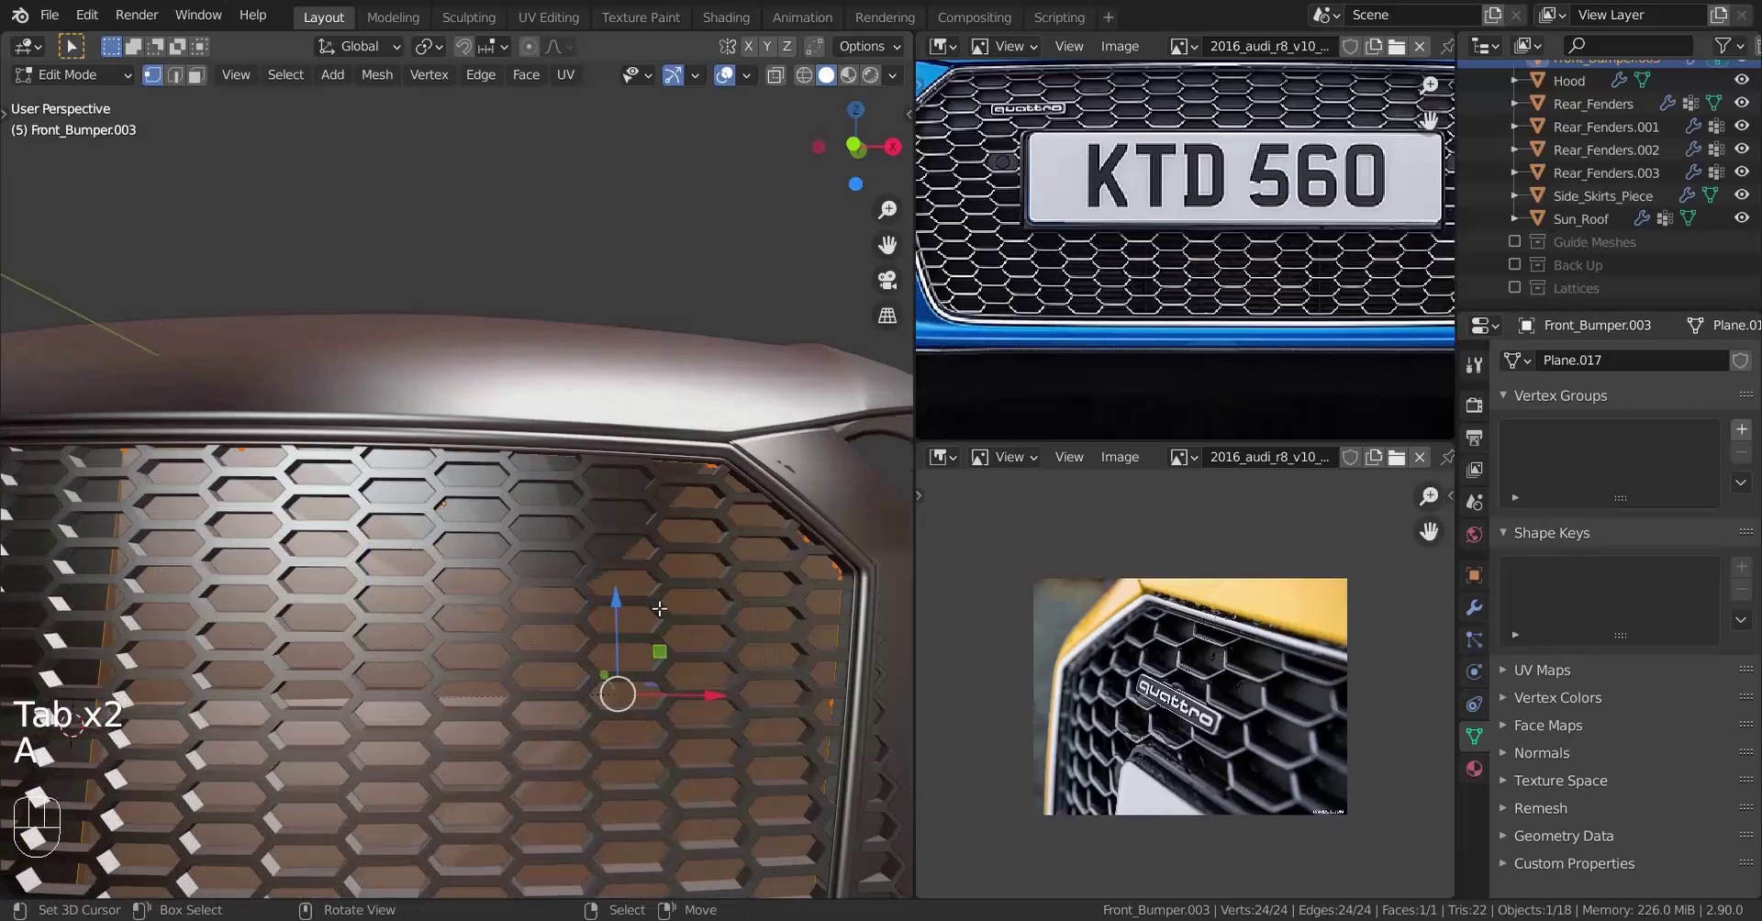
# Delete the separated panel's lower vertices in front view, keeping only the band across the upper part of the grille
pyautogui.click(837, 575)
pyautogui.press('KP_3')
pyautogui.press('KP_1')
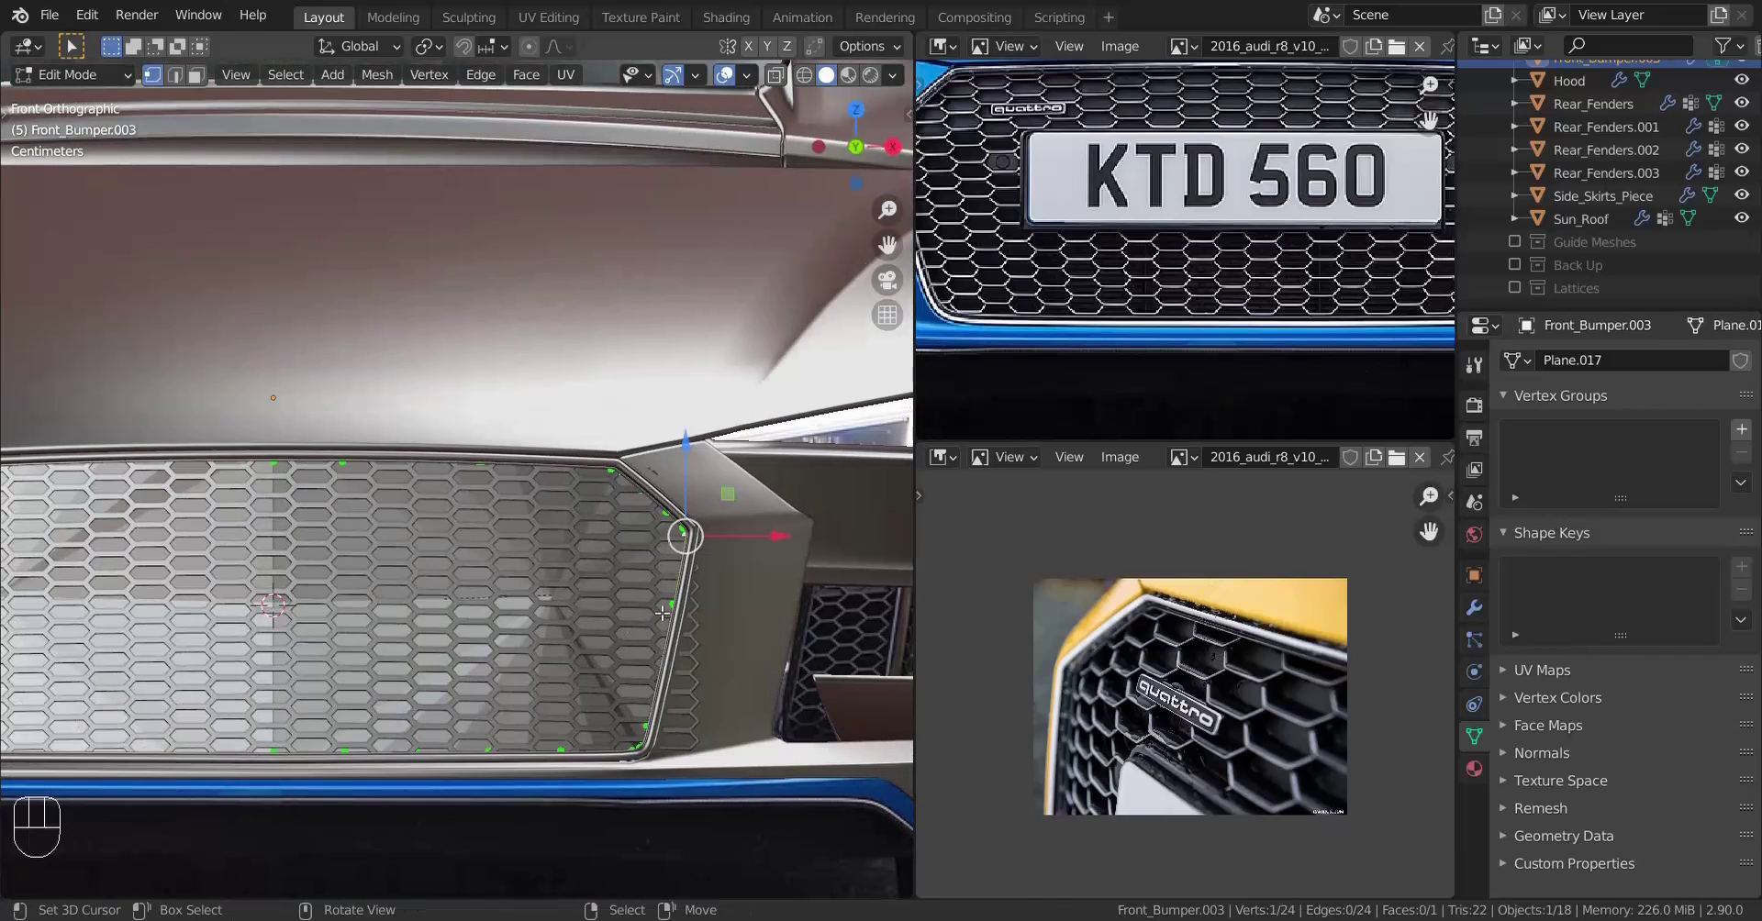
pyautogui.click(194, 584)
pyautogui.press('Return')
pyautogui.press('z')
pyautogui.moveTo(440, 588); pyautogui.dragTo(525, 661, button='middle')
pyautogui.press('x')
pyautogui.click(488, 599)
# Try to triangulate the trimmed panel
pyautogui.scroll(4, 551, 624)
pyautogui.press('z')
pyautogui.press('a')
pyautogui.hotkey('ctrl', 't')
pyautogui.hotkey('ctrl', 'z')
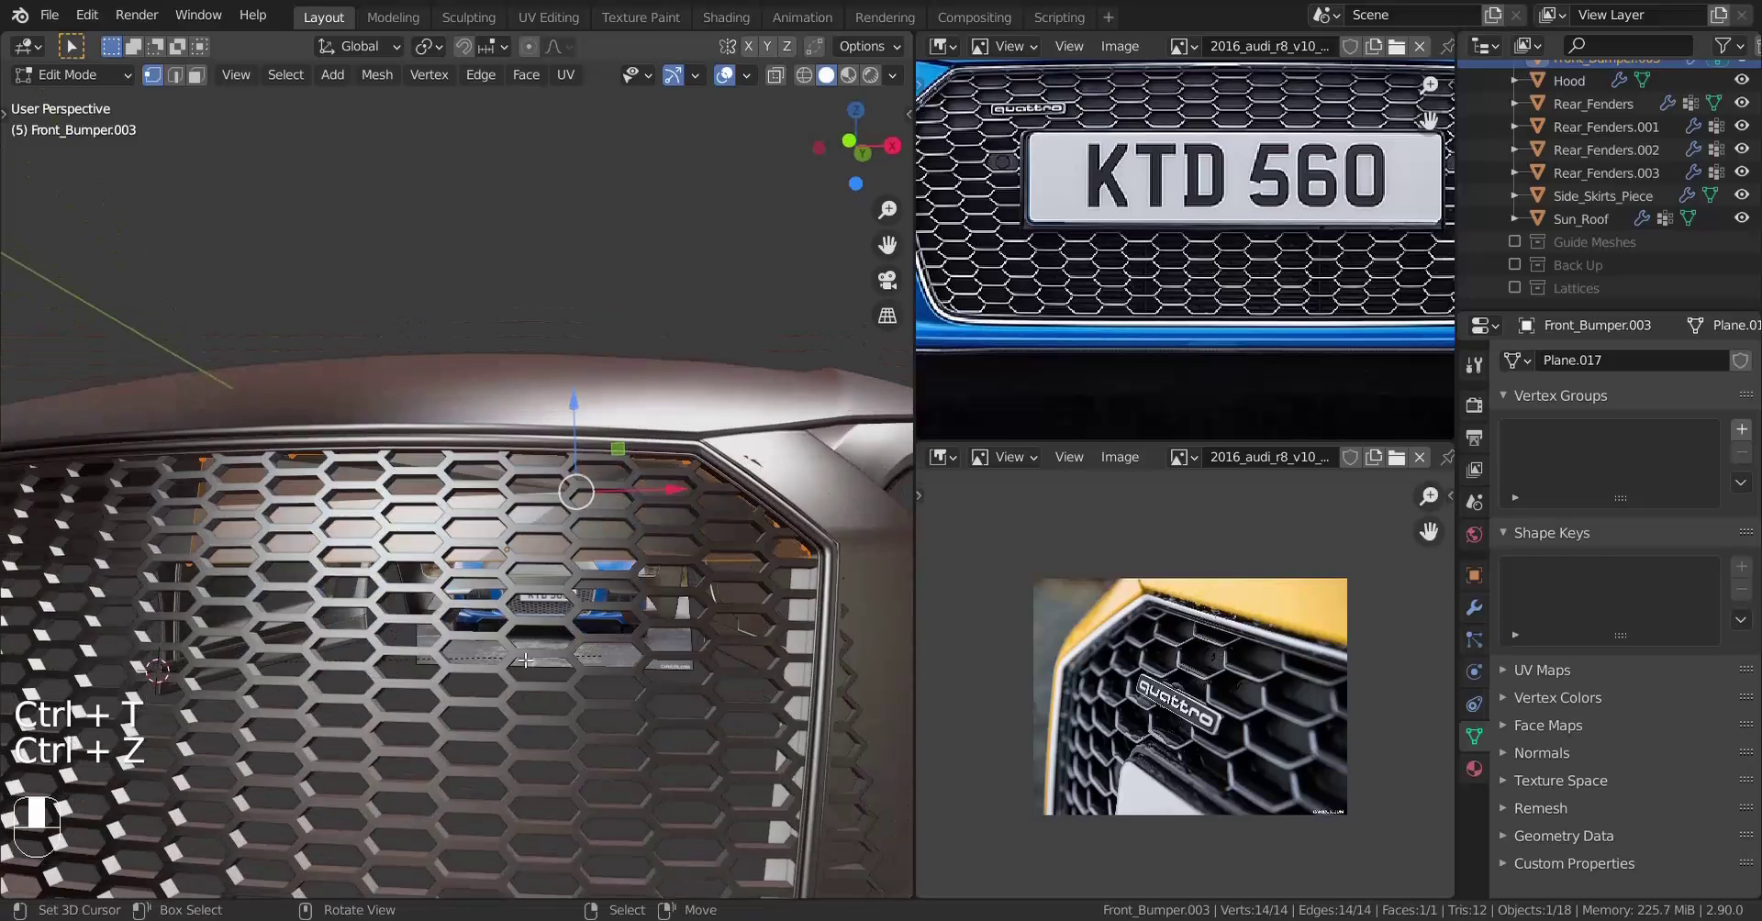
# Isolate the panel, replace its single face with filled faces along its length and merge the triangles into quads
pyautogui.press('KP_Divide')
pyautogui.press('x')
pyautogui.press('a')
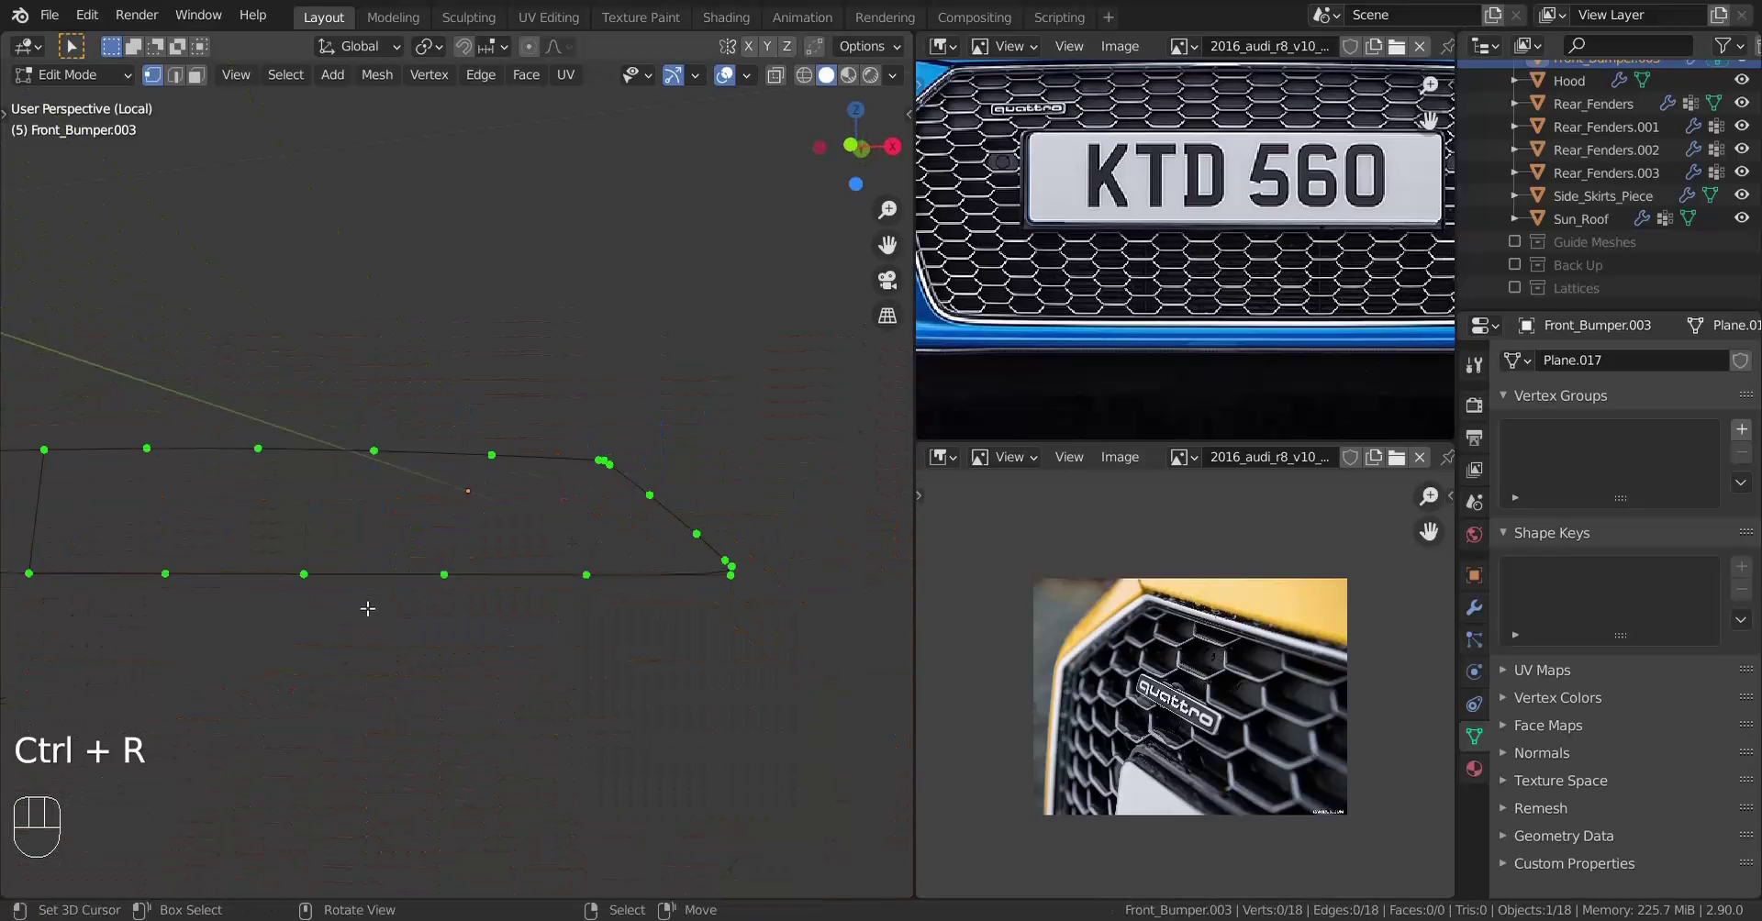
pyautogui.press('f')
pyautogui.press('f')
pyautogui.press('f')
pyautogui.hotkey('alt', 'f')
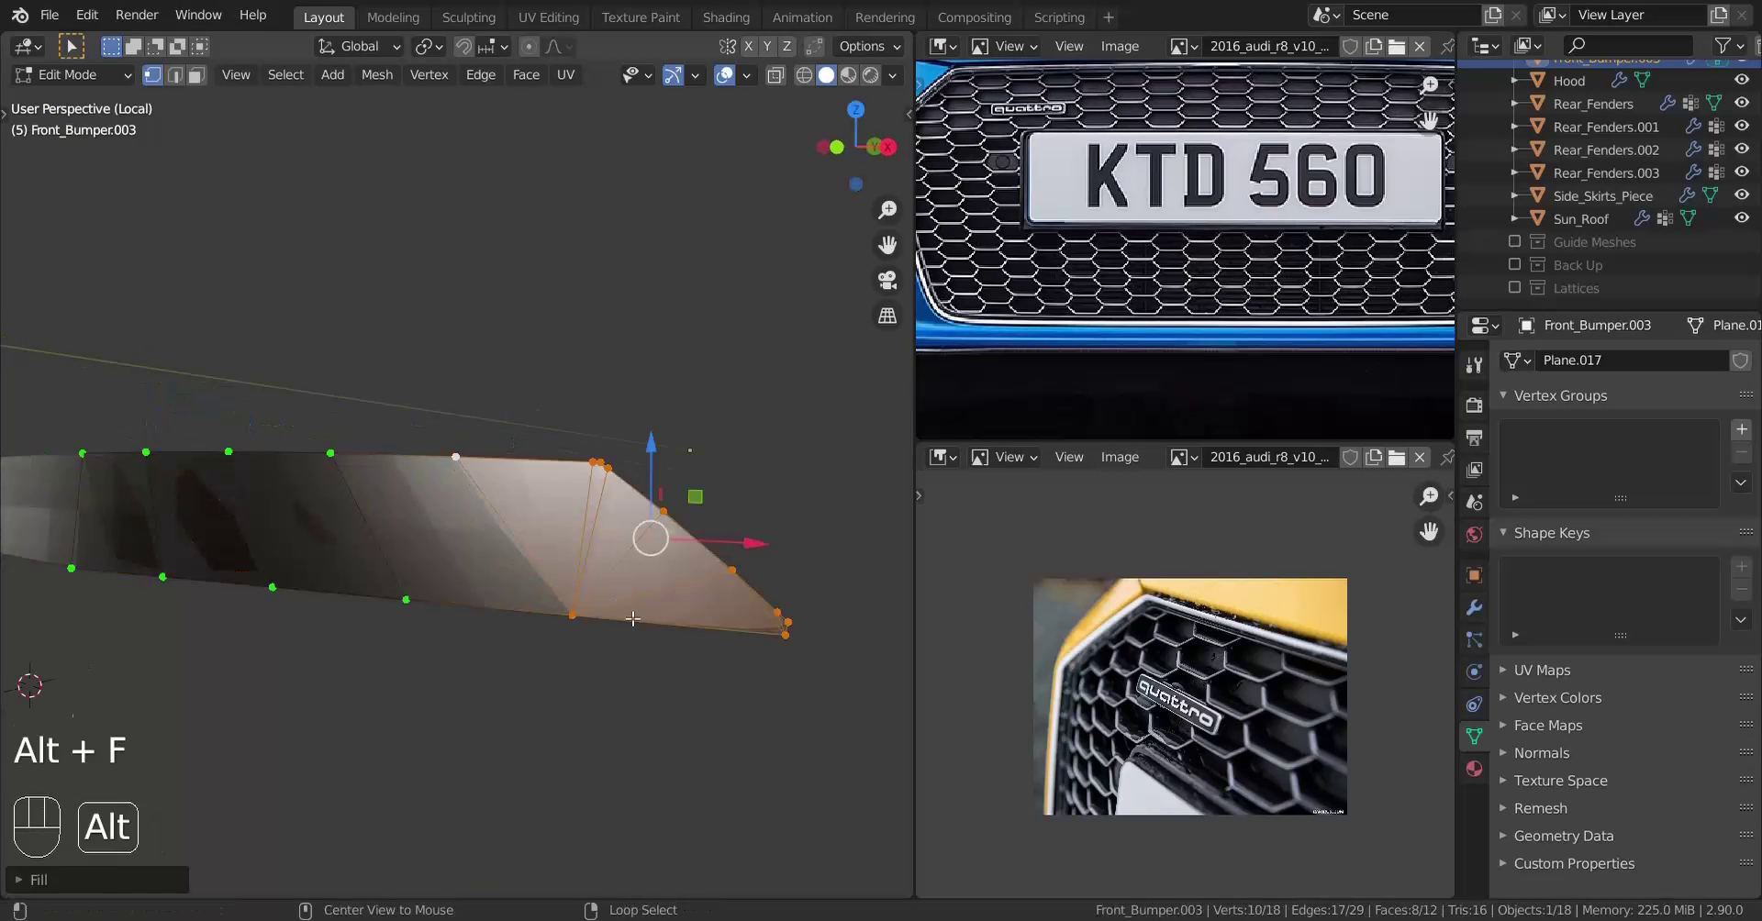
pyautogui.hotkey('alt', 'j')
pyautogui.press('Tab')
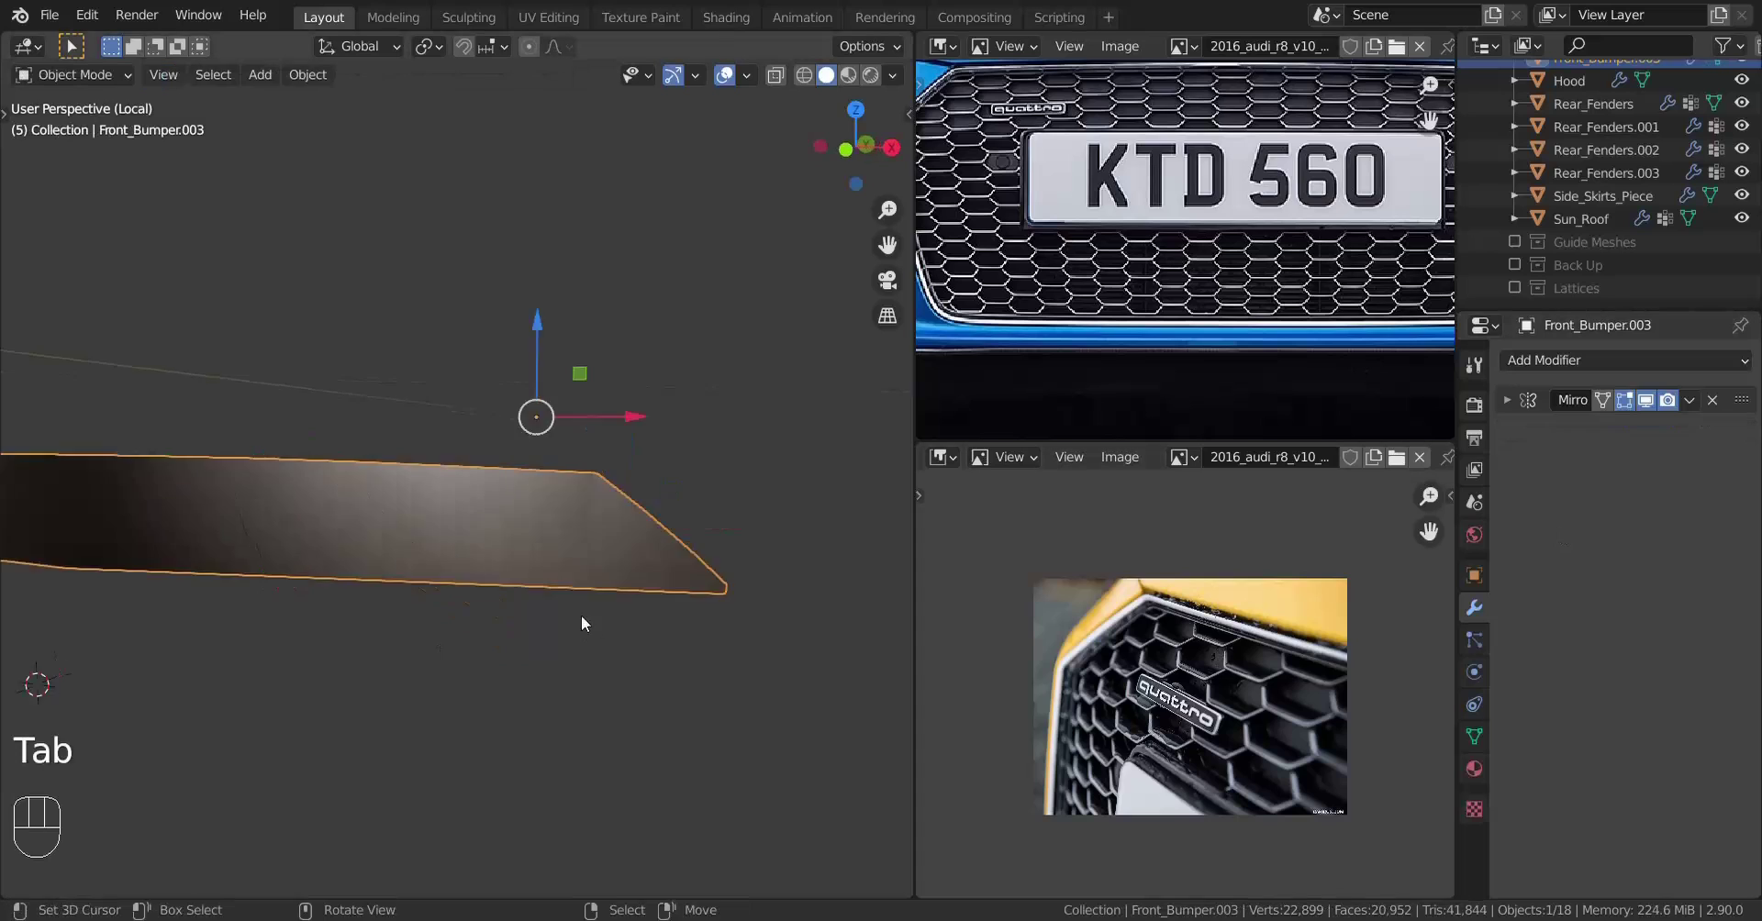
# Scale the panel's cross edges and nudge its lower vertices so the surface follows the grille's curve
pyautogui.press('Tab')
pyautogui.moveTo(582, 619); pyautogui.dragTo(414, 601, button='middle')
pyautogui.press('s')
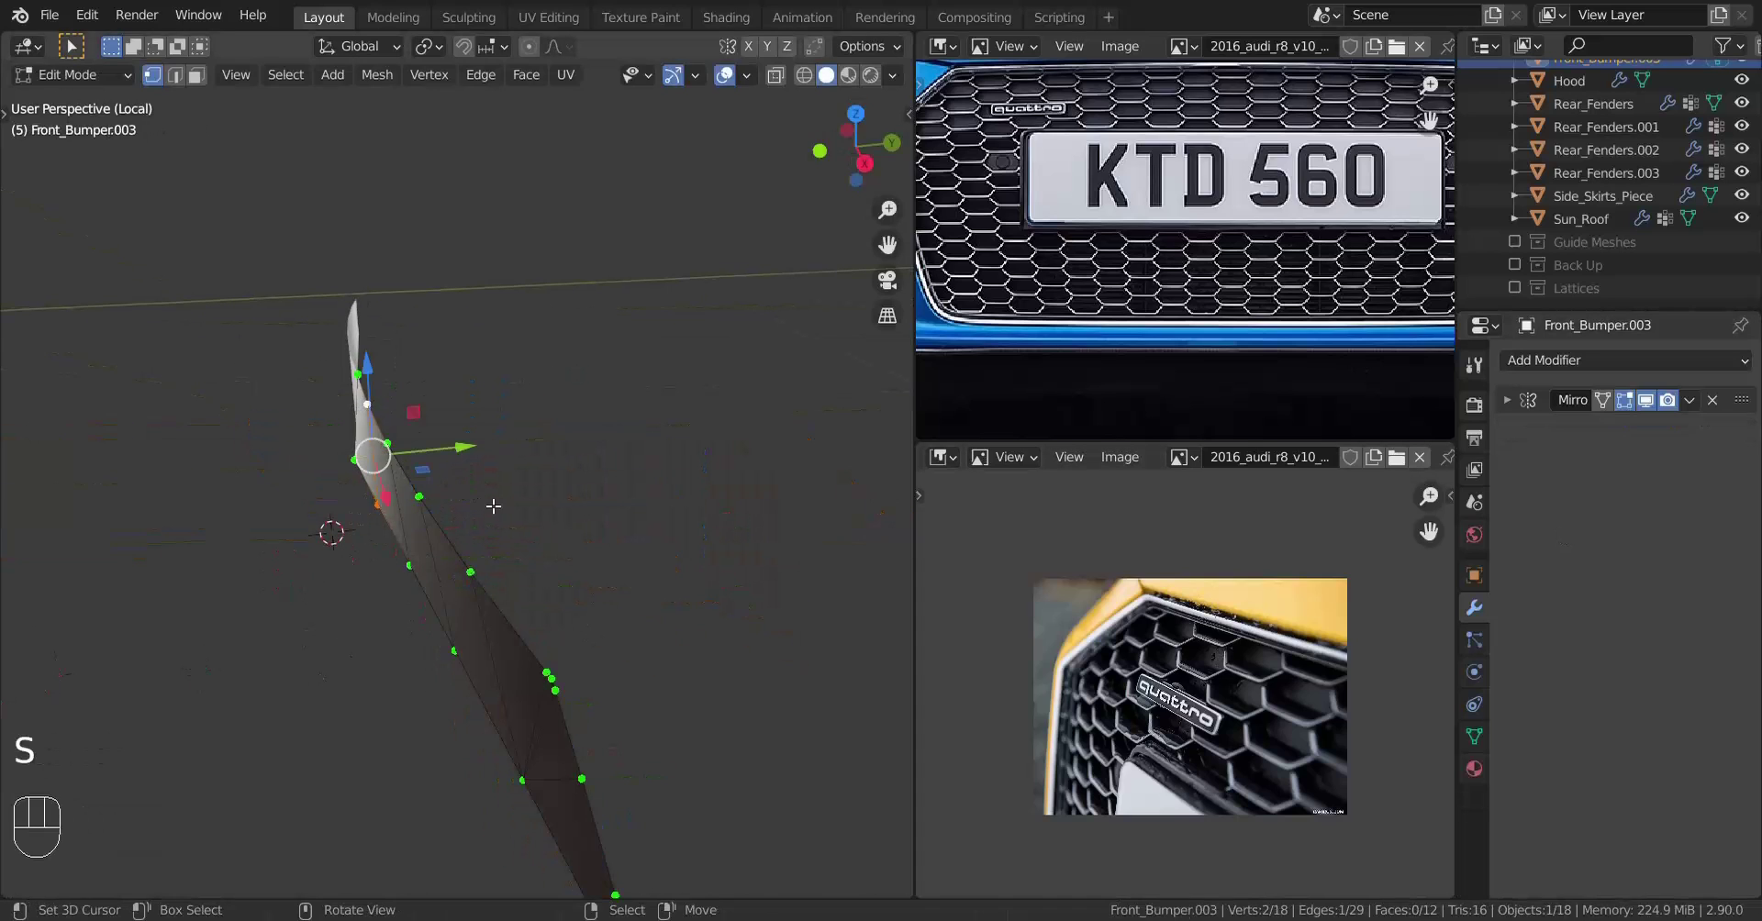
pyautogui.click(446, 478)
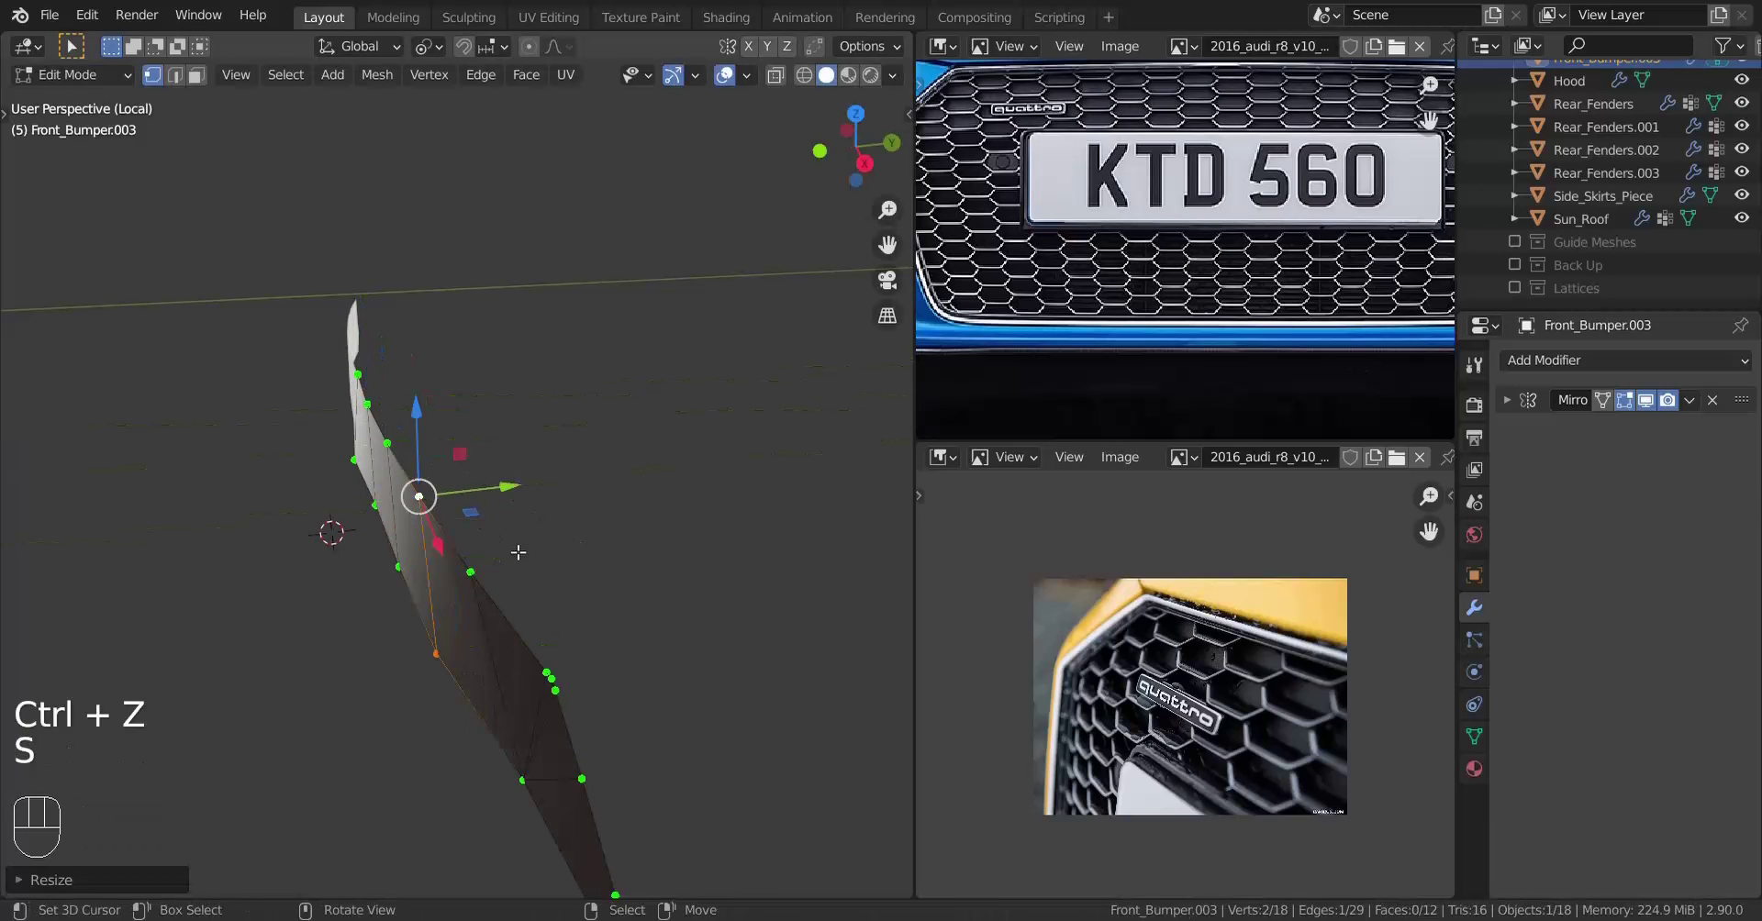
pyautogui.press('a')
pyautogui.press('s')
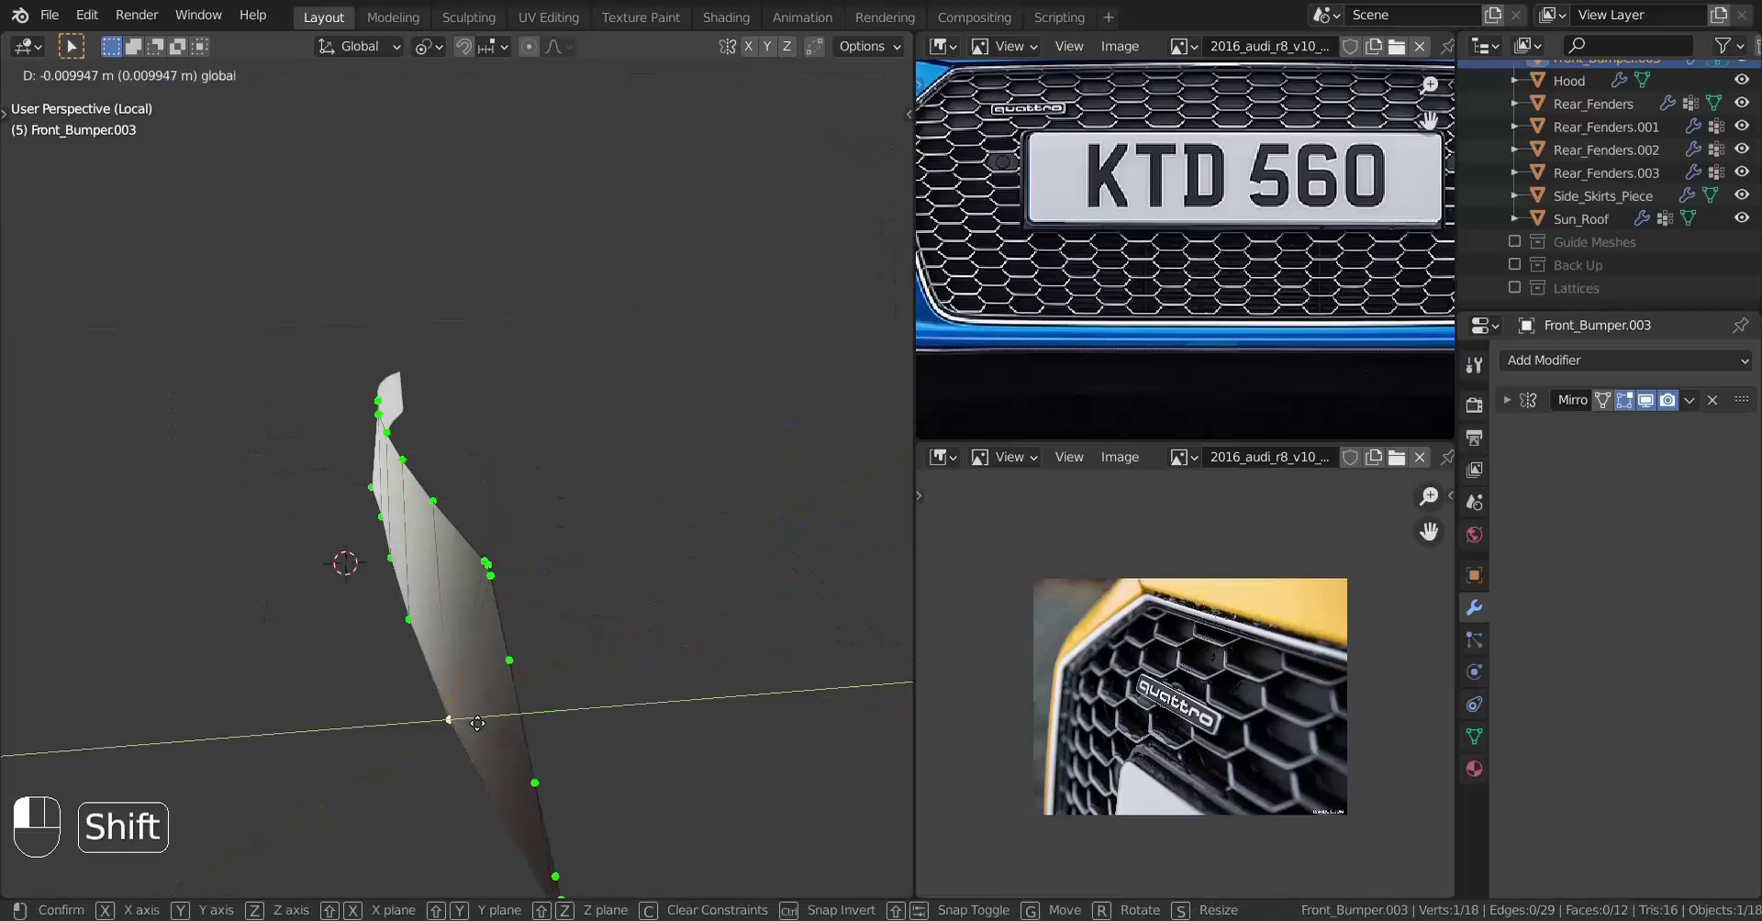
pyautogui.press('Tab')
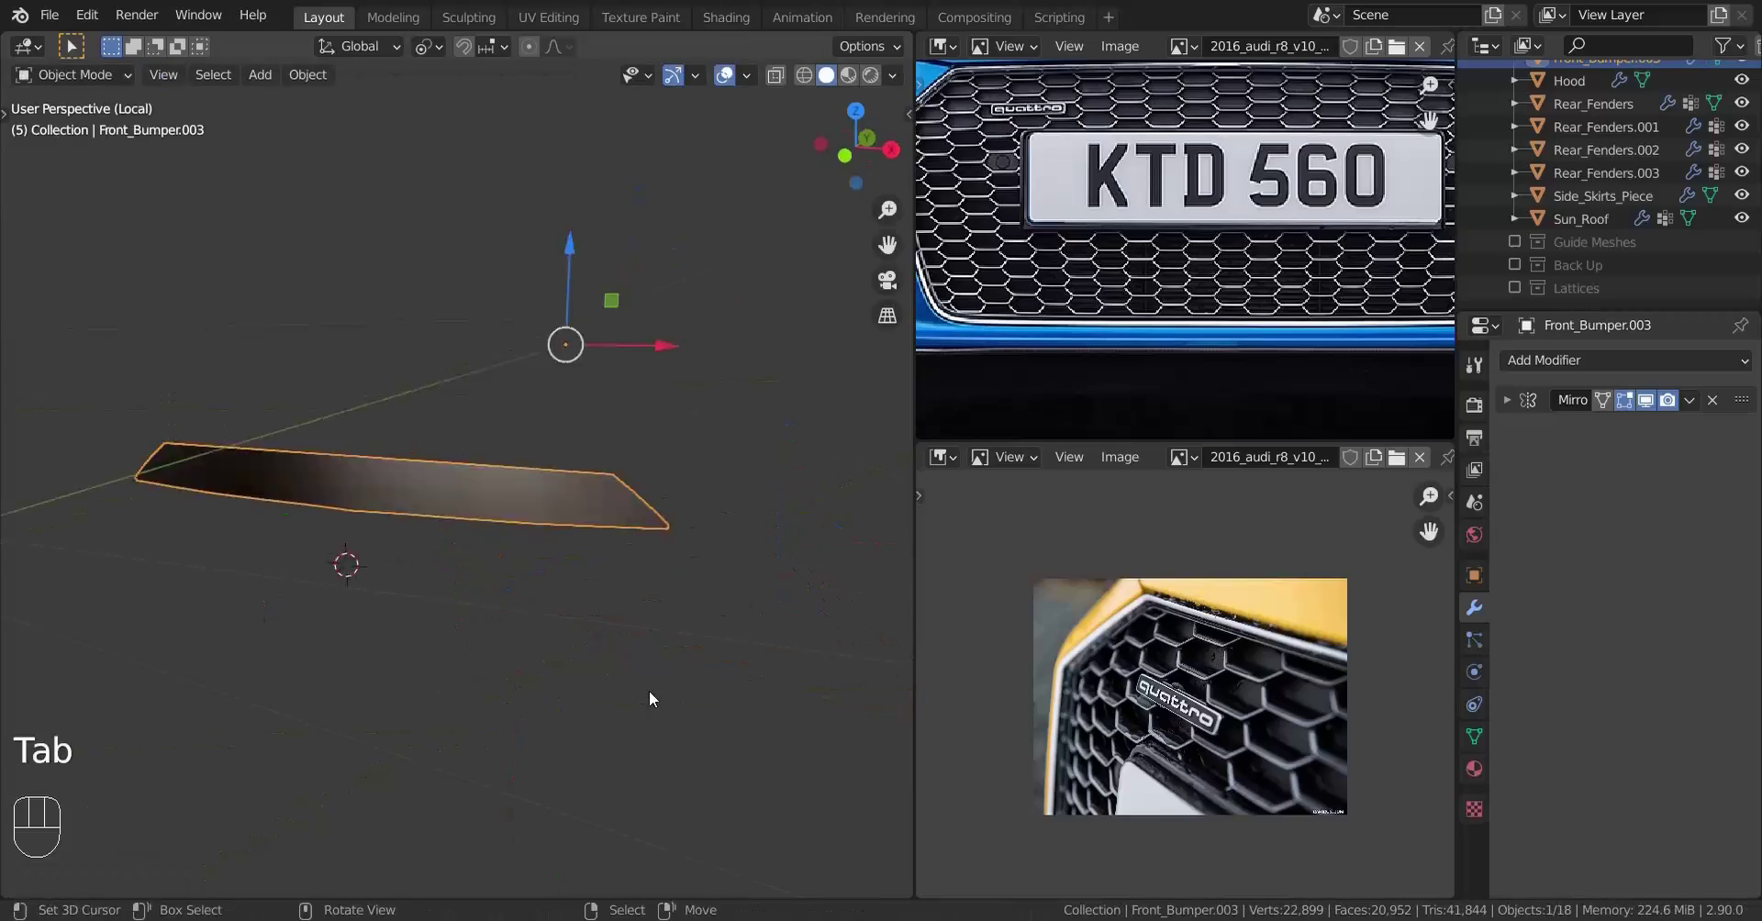
# Leave the isolated view, open the honeycomb mesh, duplicate one hexagon's six vertices and fill them with a face
pyautogui.press('KP_Divide')
pyautogui.press('a')
pyautogui.press('a')
pyautogui.press('a')
pyautogui.moveTo(542, 653); pyautogui.dragTo(431, 674, button='middle')
pyautogui.scroll(4, 404, 613)
pyautogui.rightClick(490, 535)
pyautogui.press('Tab')
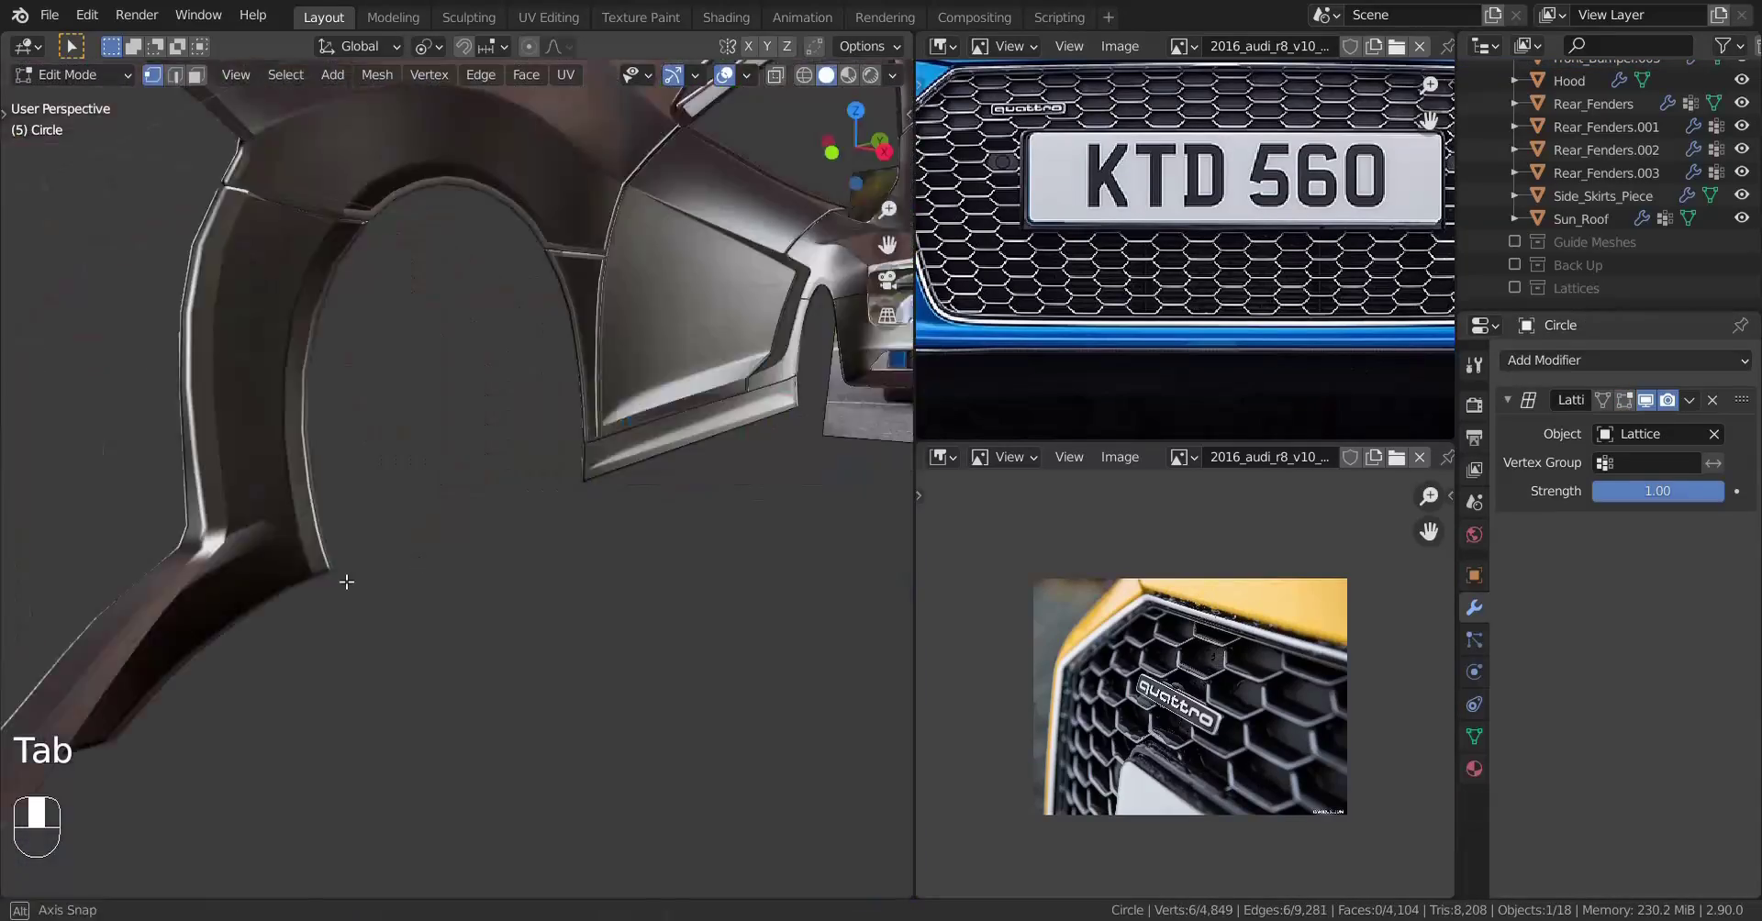
pyautogui.hotkey('shift', 'd')
pyautogui.press('f')
pyautogui.press('Tab')
# Recalculate the honeycomb's normals and recalculate the filled hexagon's normals with Inside enabled
pyautogui.press('Tab')
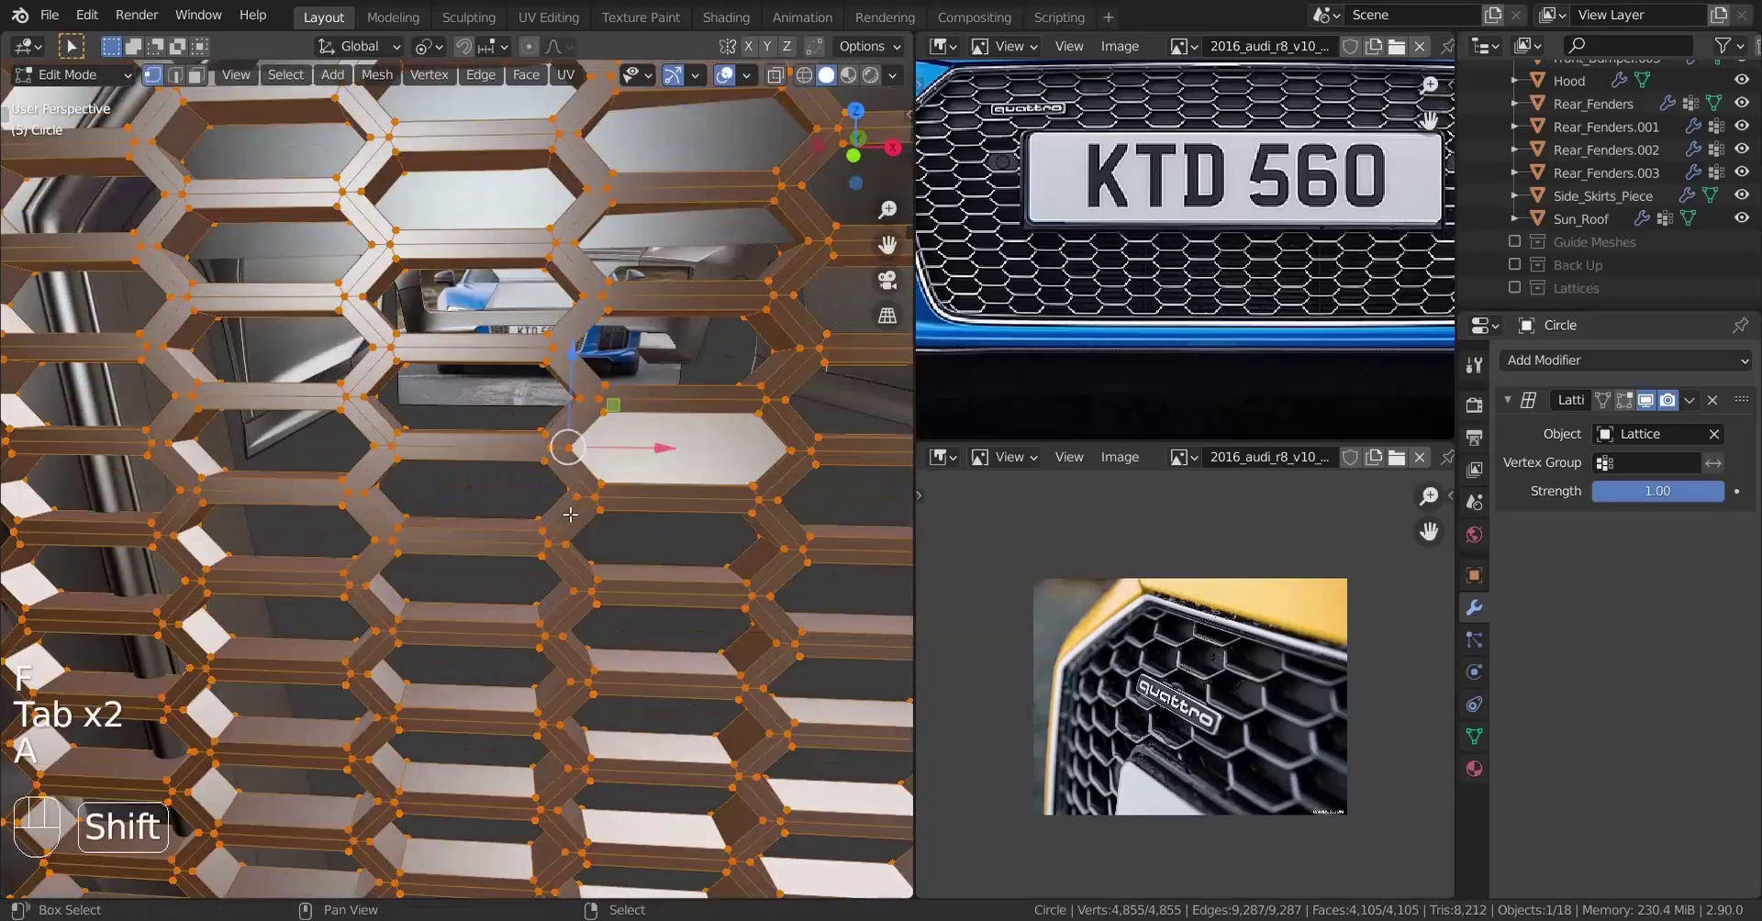
pyautogui.hotkey('shift', 'n')
pyautogui.hotkey('shift', 'n')
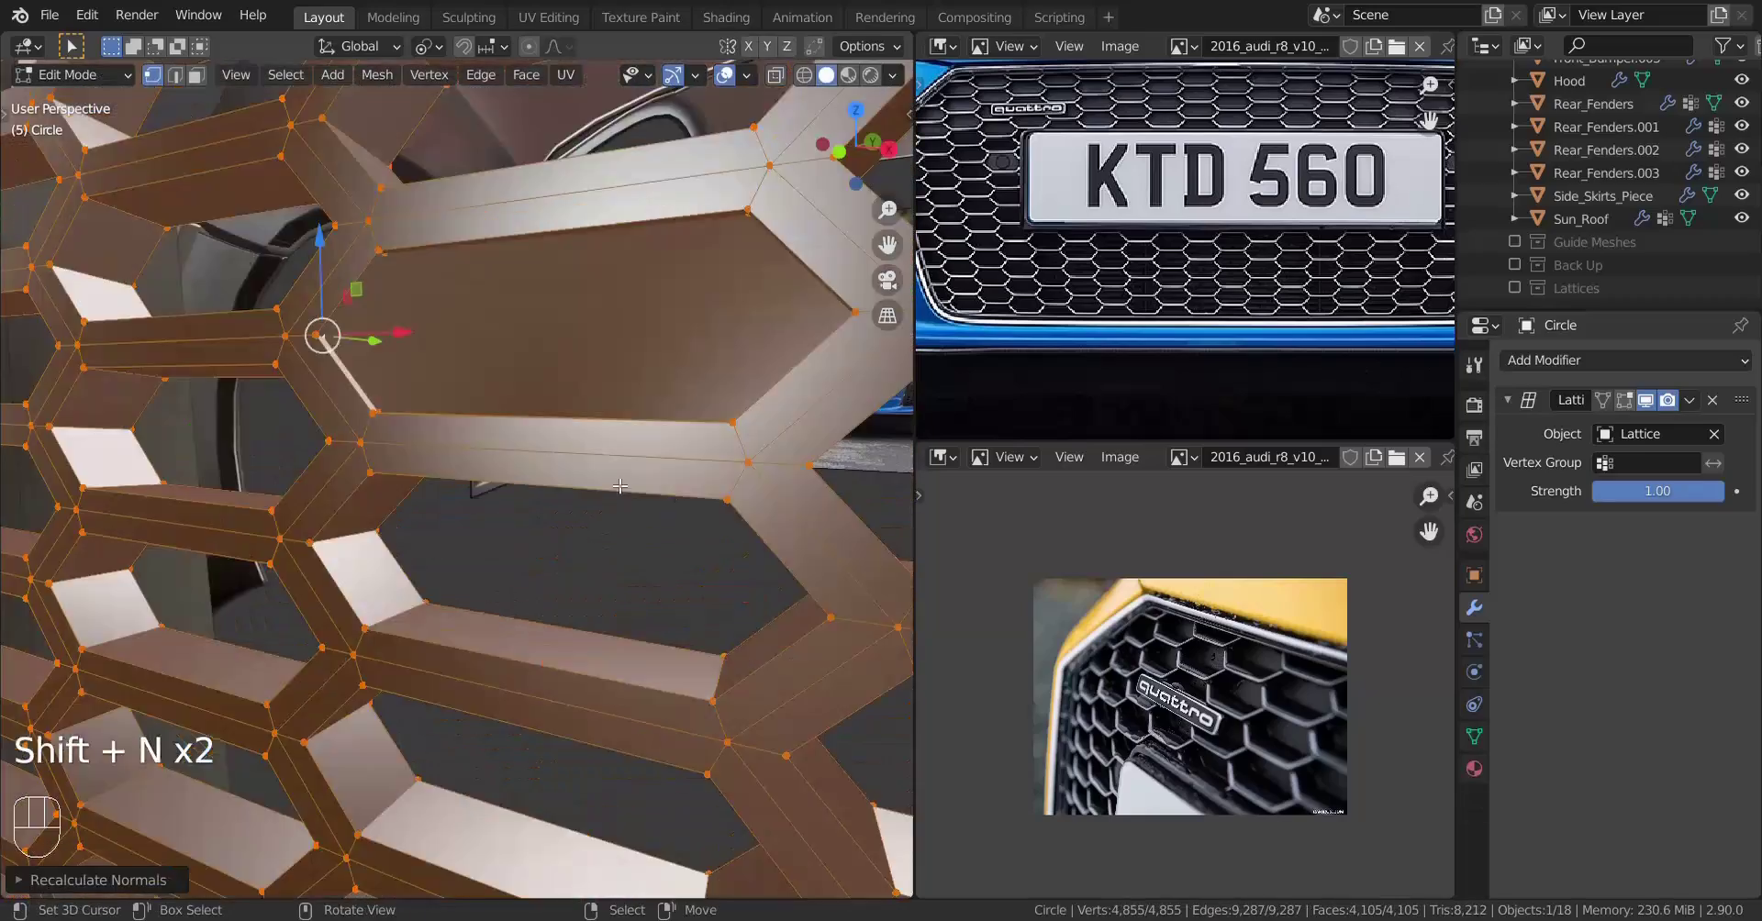
pyautogui.press('z')
pyautogui.press('l')
pyautogui.press('z')
pyautogui.hotkey('shift', 'n')
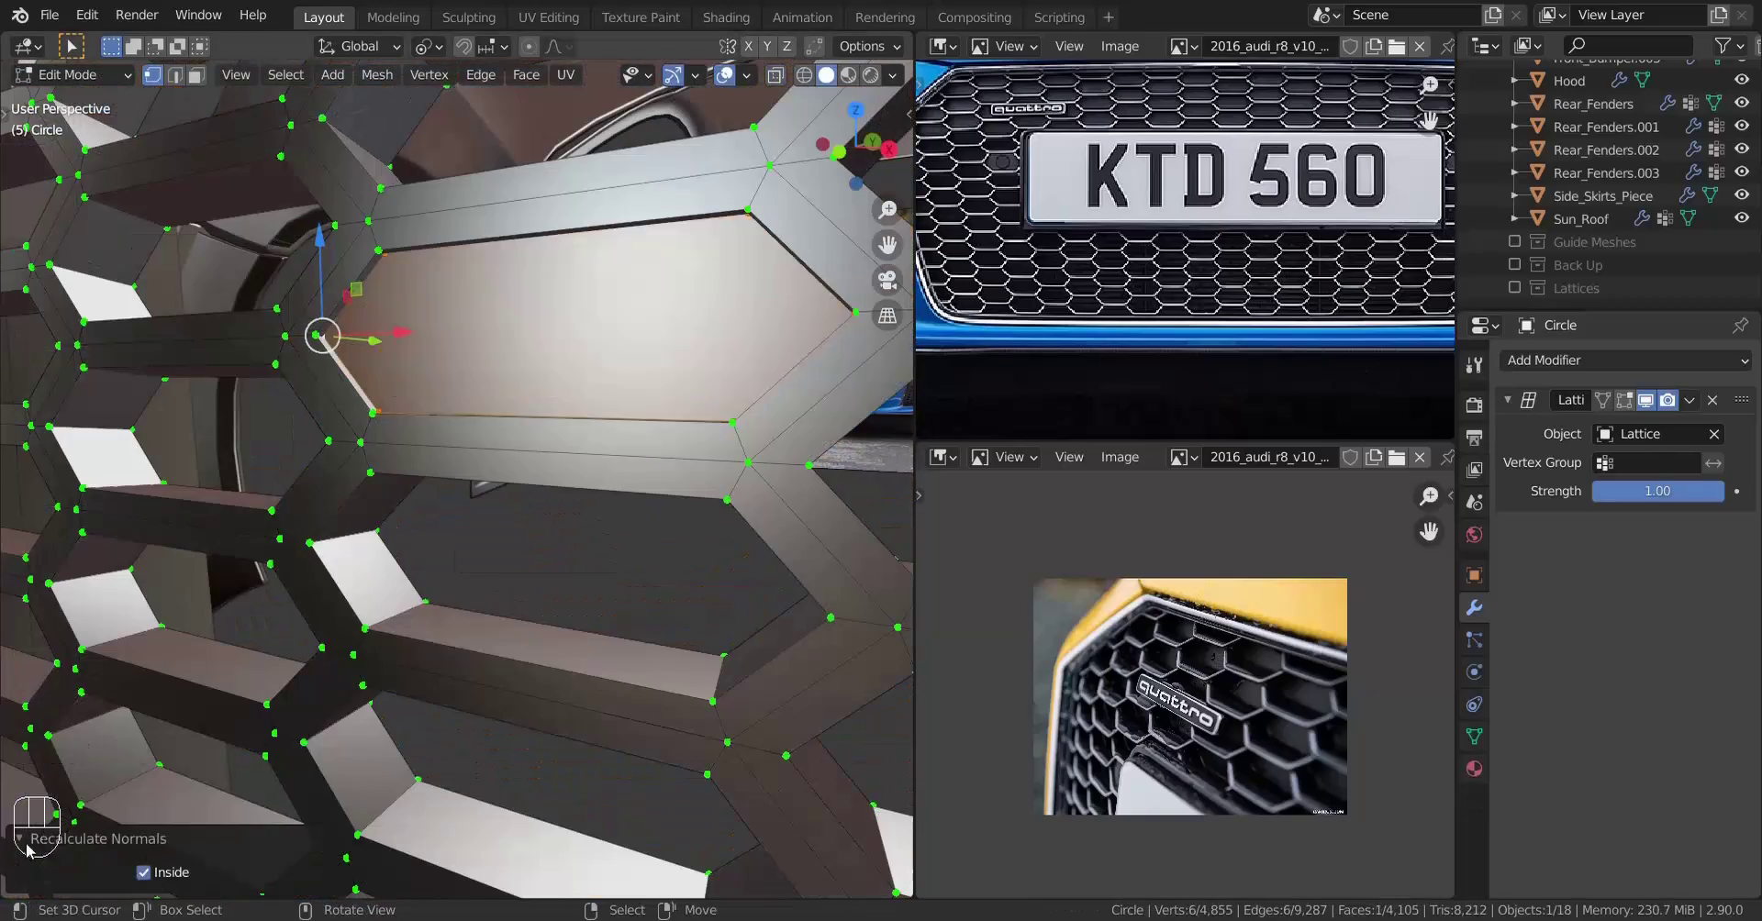
# Leave Edit Mode on the honeycomb and open the upper backing panel's mesh for editing
pyautogui.press('Tab')
pyautogui.press('a')
pyautogui.press('a')
pyautogui.press('a')
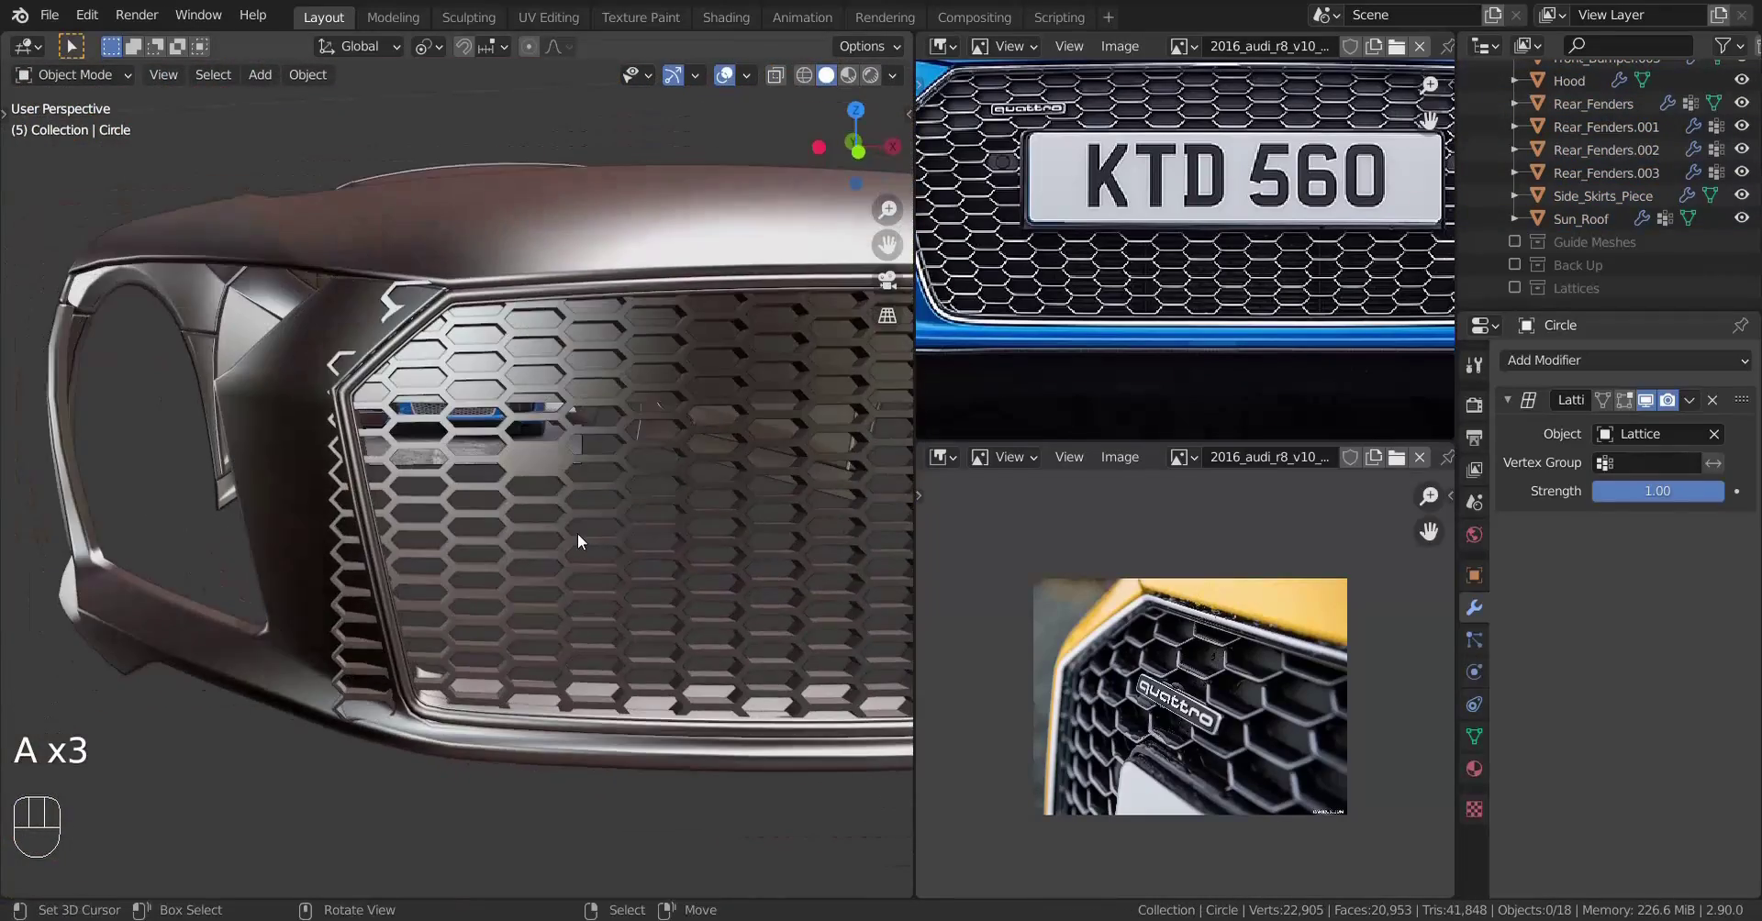
pyautogui.press('KP_1')
pyautogui.press('Tab')
pyautogui.press('Tab')
pyautogui.scroll(3, 596, 393)
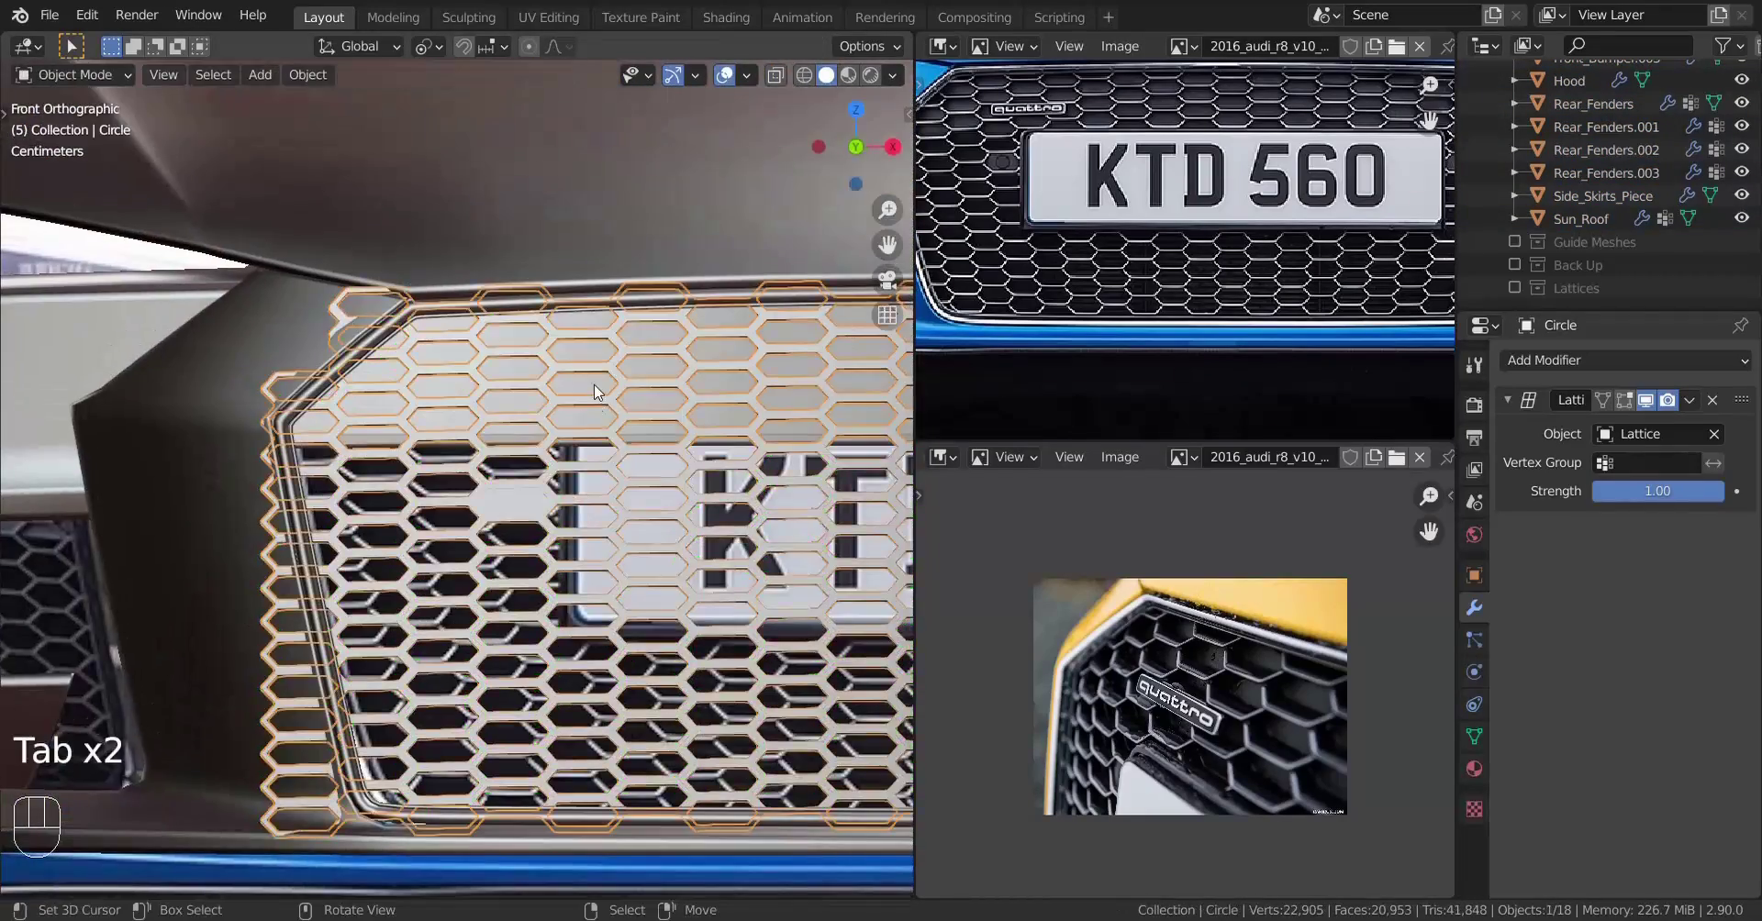
pyautogui.press('Tab')
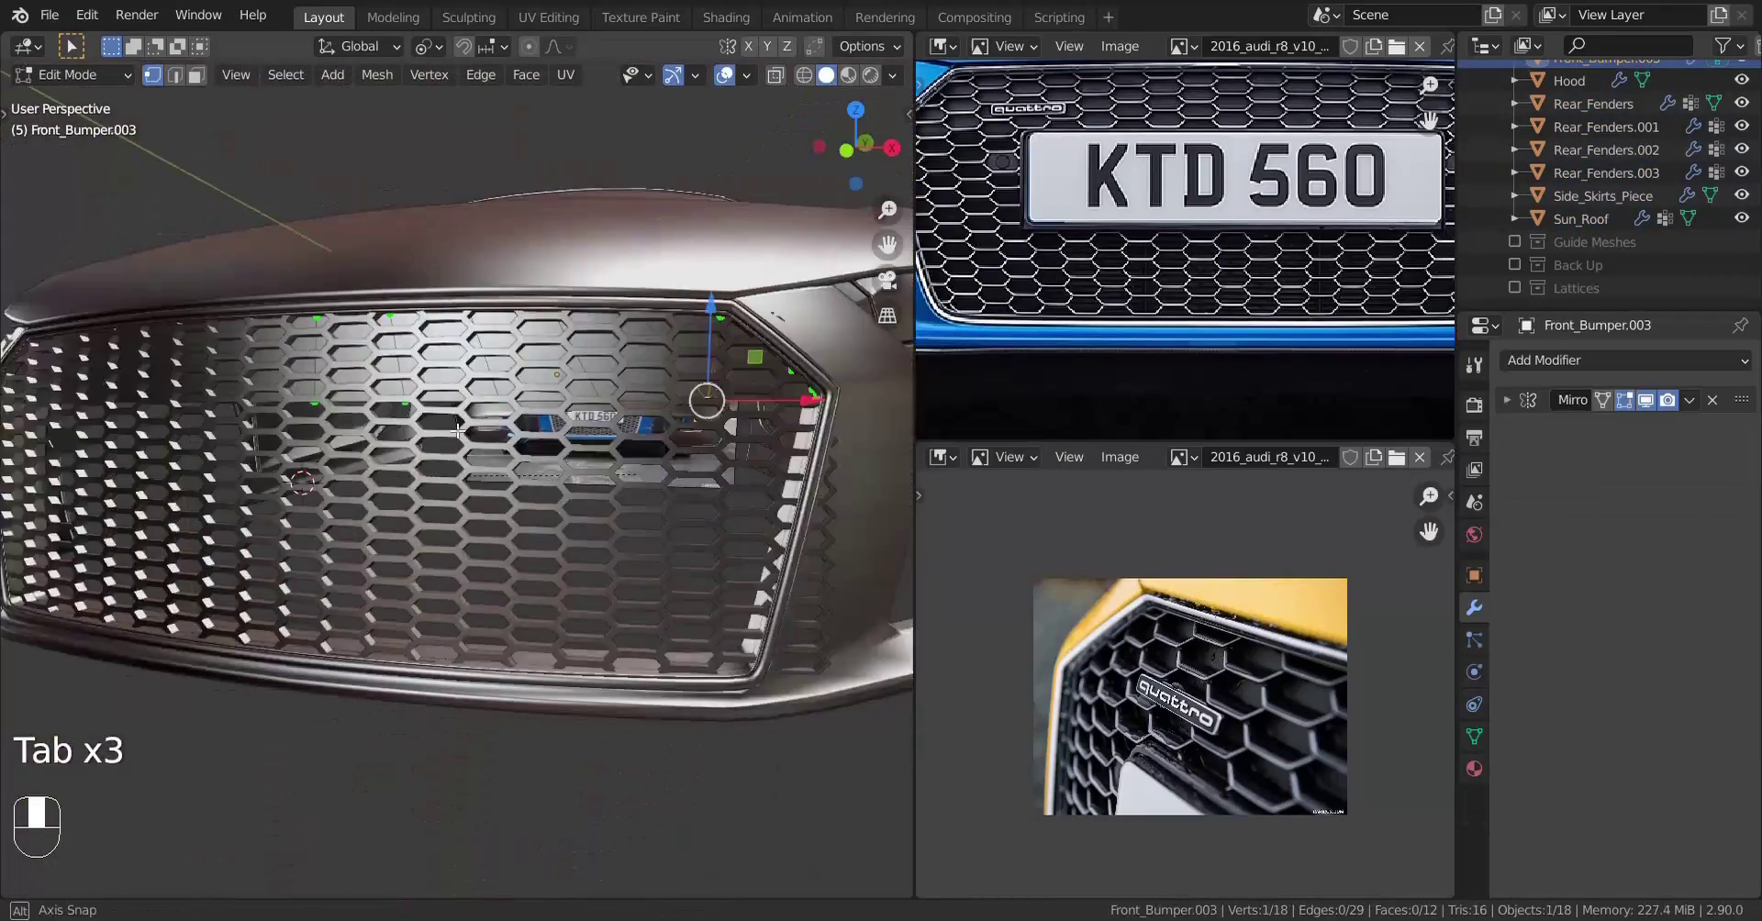
pyautogui.moveTo(441, 394); pyautogui.dragTo(330, 431, button='middle')
# Duplicate one vertex of the backing panel and delete the copy
pyautogui.hotkey('shift', 'd')
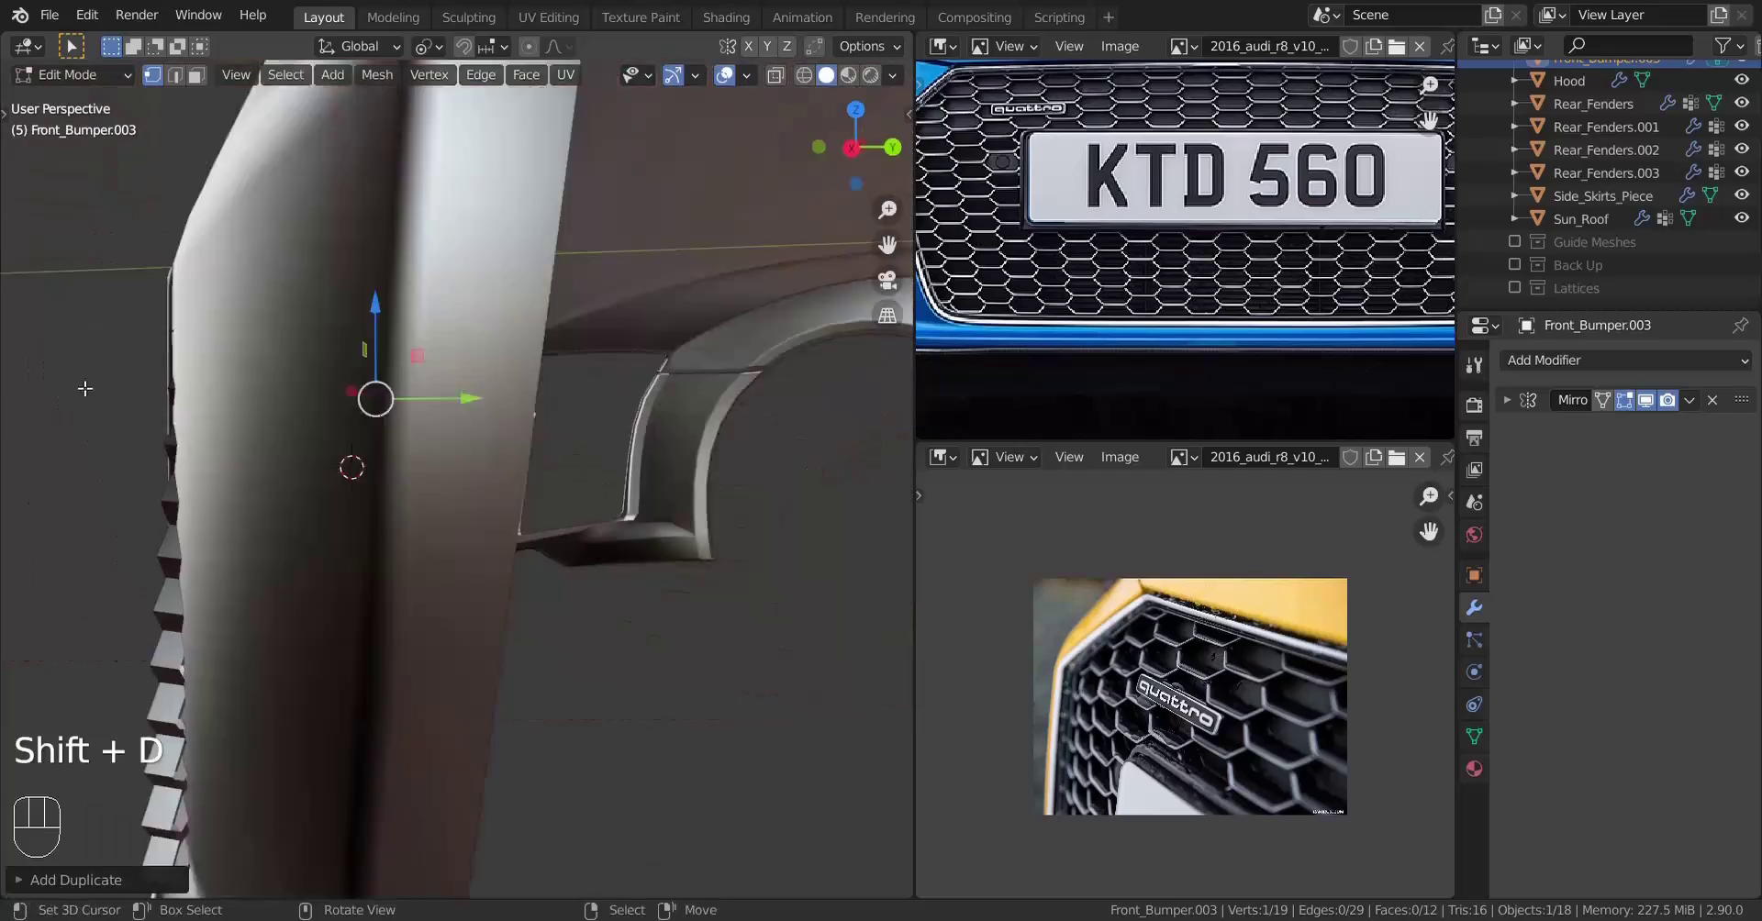
pyautogui.press('x')
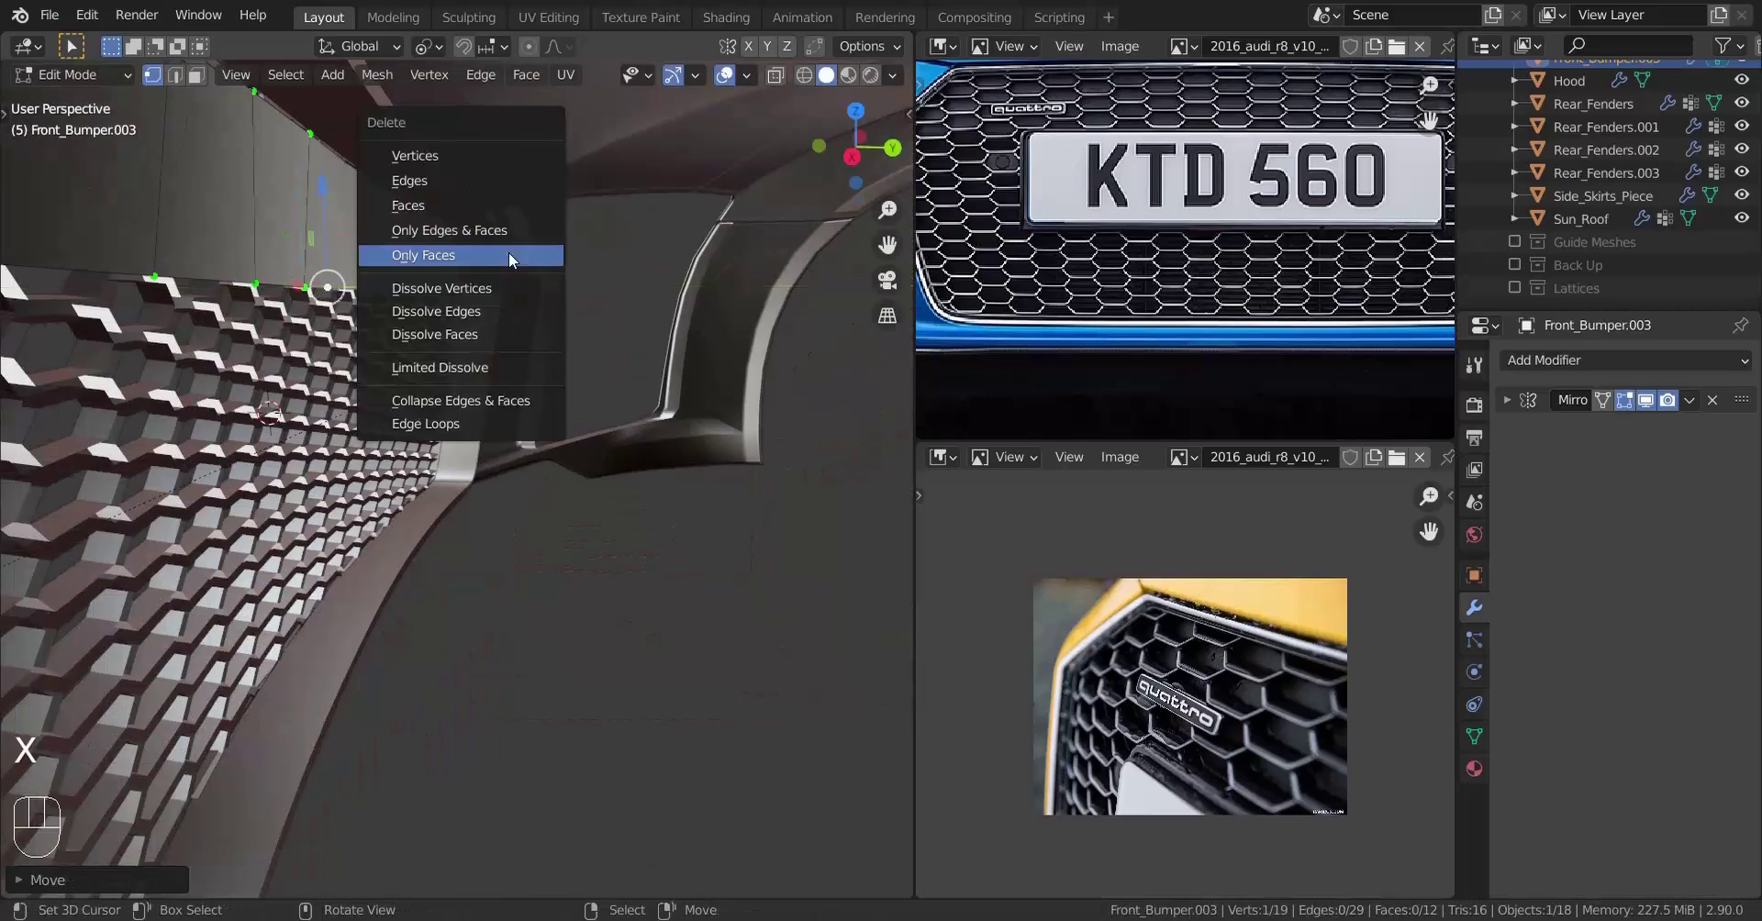
pyautogui.click(512, 251)
# Duplicate an edge of the backing panel, stretch it along X and adjust its depth along Y behind the honeycomb
pyautogui.hotkey('shift', 'd')
pyautogui.press('s')
pyautogui.click(421, 465)
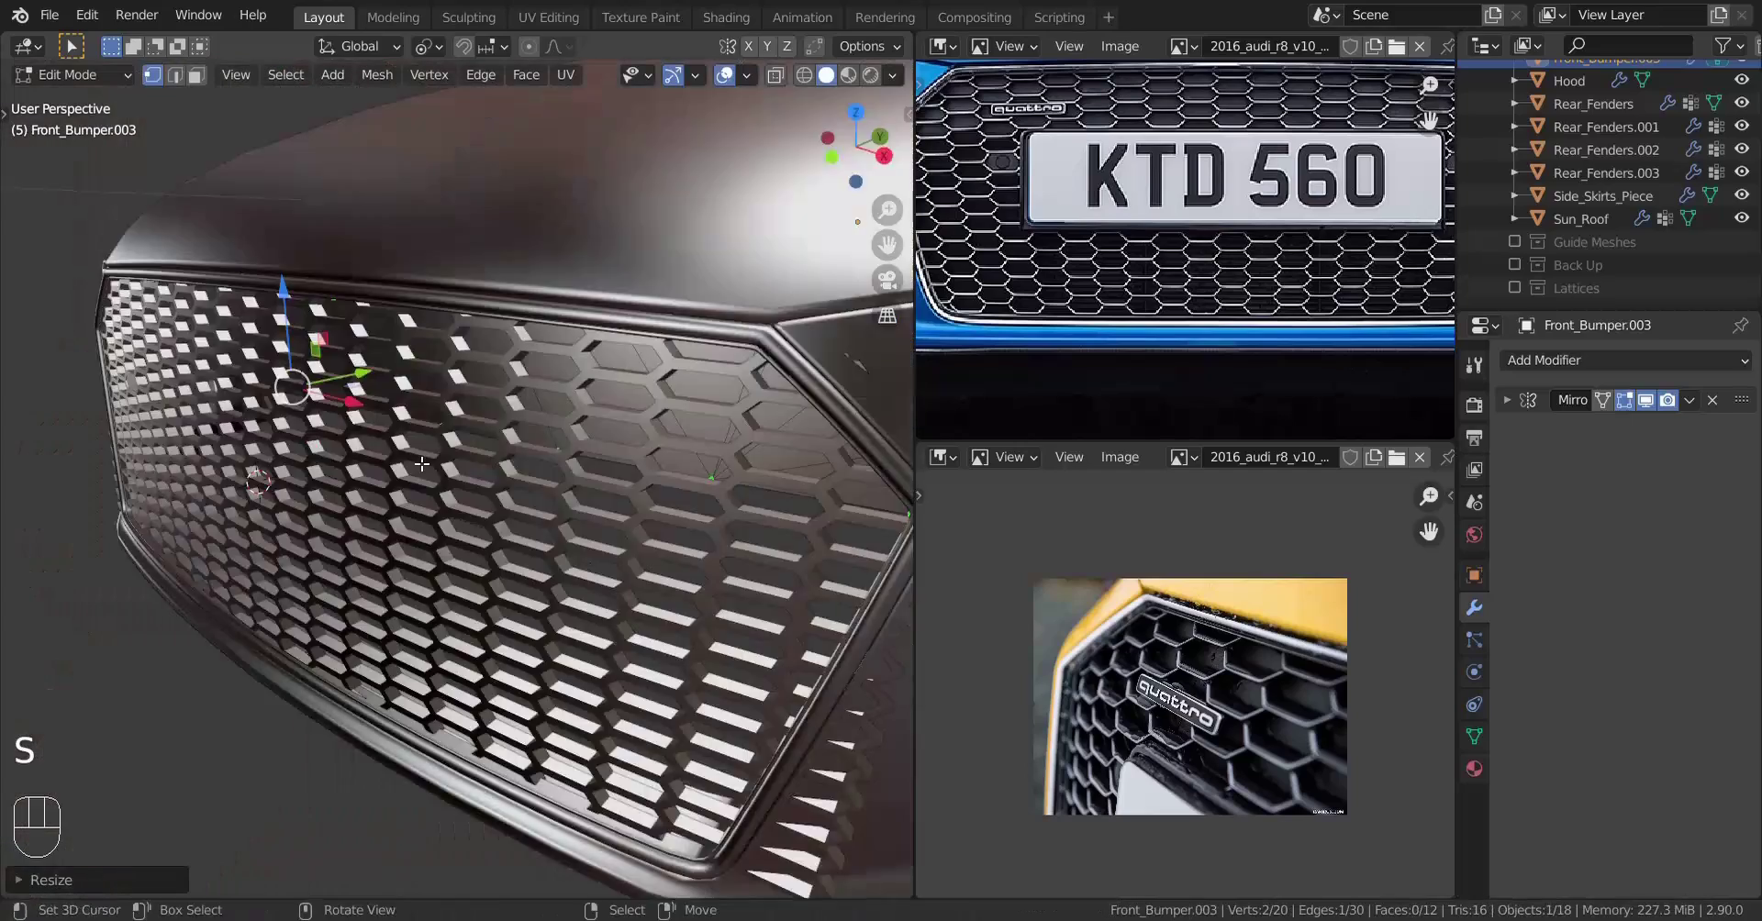
pyautogui.moveTo(364, 373); pyautogui.dragTo(385, 369)
pyautogui.scroll(-4, 421, 464)
pyautogui.moveTo(421, 464); pyautogui.dragTo(459, 345, button='middle')
pyautogui.press('s')
pyautogui.press('x')
pyautogui.click(762, 365)
pyautogui.keyDown('shift'); pyautogui.moveTo(459, 345); pyautogui.dragTo(440, 347); pyautogui.keyUp('shift')
pyautogui.moveTo(441, 347); pyautogui.dragTo(590, 275, button='middle')
# Extrude the copied edge slightly along Z into a thin horizontal slat just below the backing panel
pyautogui.press('e')
pyautogui.press('z')
pyautogui.click(705, 235)
pyautogui.scroll(2, 705, 235)
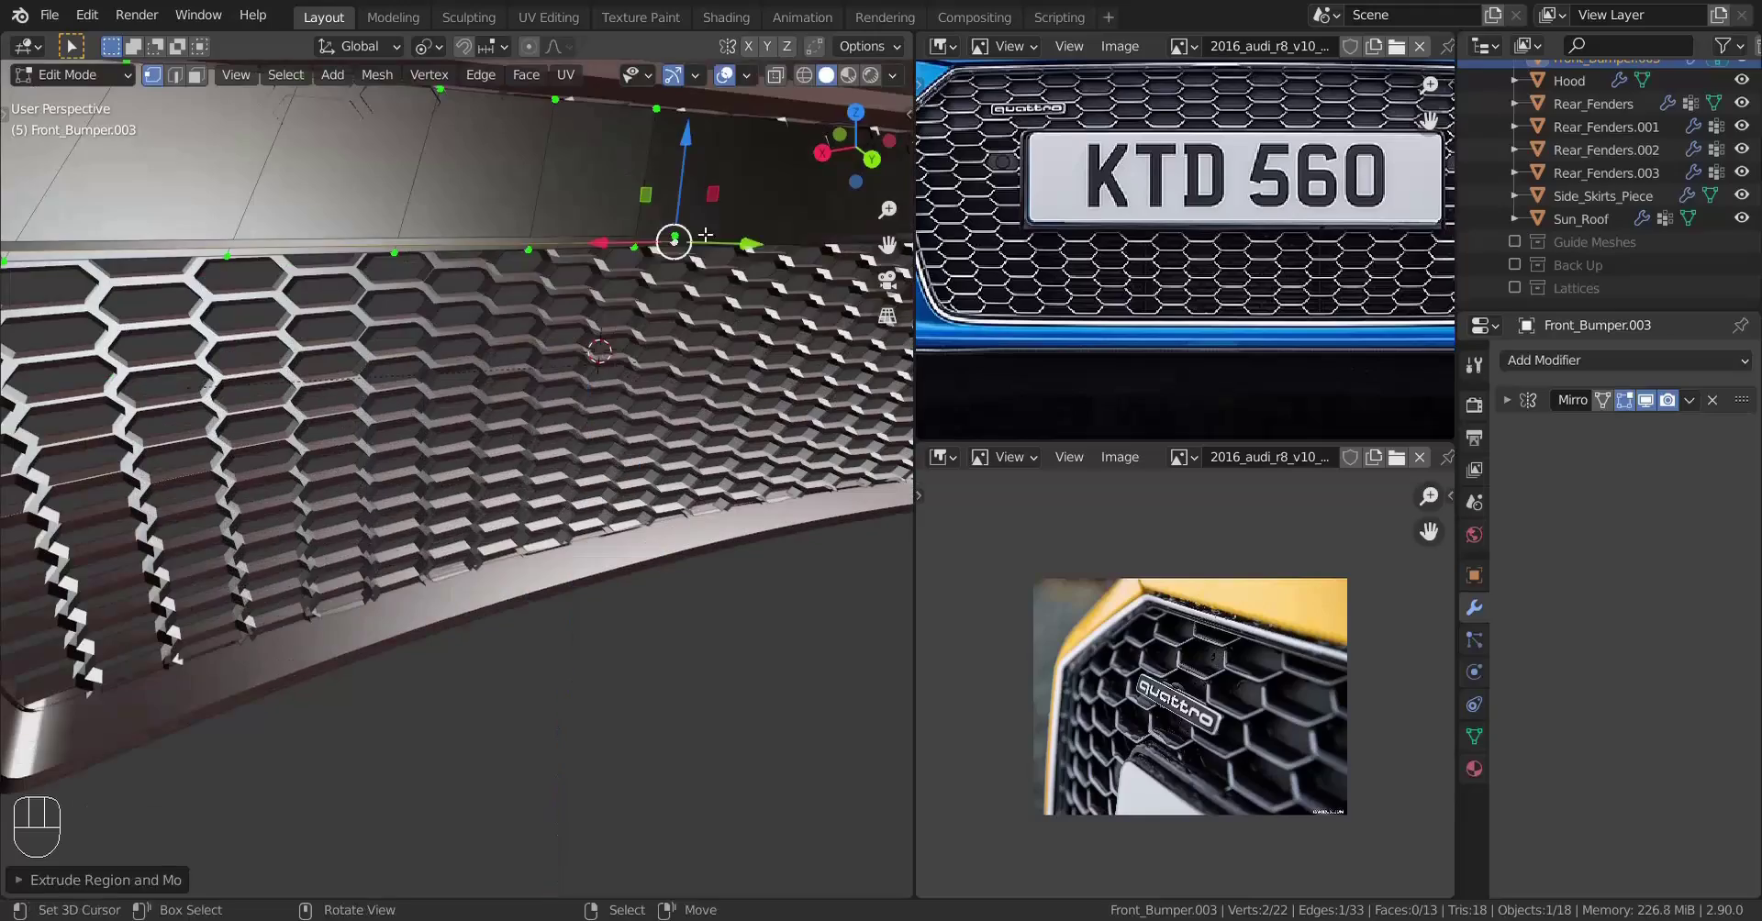
# Duplicate the thin slat downward repeatedly at equal spacing until the stack fills the grille opening below the backing panel
pyautogui.click(626, 367)
pyautogui.hotkey('shift', 'r')
pyautogui.hotkey('shift', 'r')
pyautogui.hotkey('shift', 'r')
pyautogui.hotkey('shift', 'r')
pyautogui.hotkey('shift', 'r')
pyautogui.hotkey('shift', 'r')
pyautogui.hotkey('shift', 'r')
pyautogui.hotkey('shift', 'r')
pyautogui.hotkey('shift', 'r')
pyautogui.hotkey('shift', 'r')
pyautogui.hotkey('shift', 'r')
pyautogui.hotkey('shift', 'r')
pyautogui.hotkey('shift', 'r')
pyautogui.hotkey('shift', 'r')
pyautogui.hotkey('shift', 'r')
pyautogui.hotkey('shift', 'r')
pyautogui.hotkey('shift', 'r')
pyautogui.hotkey('shift', 'r')
pyautogui.hotkey('shift', 'r')
pyautogui.hotkey('shift', 'r')
pyautogui.moveTo(626, 367); pyautogui.dragTo(521, 452, button='middle')
pyautogui.hotkey('shift', 'r')
pyautogui.hotkey('shift', 'r')
pyautogui.hotkey('shift', 'r')
pyautogui.scroll(-4, 431, 386)
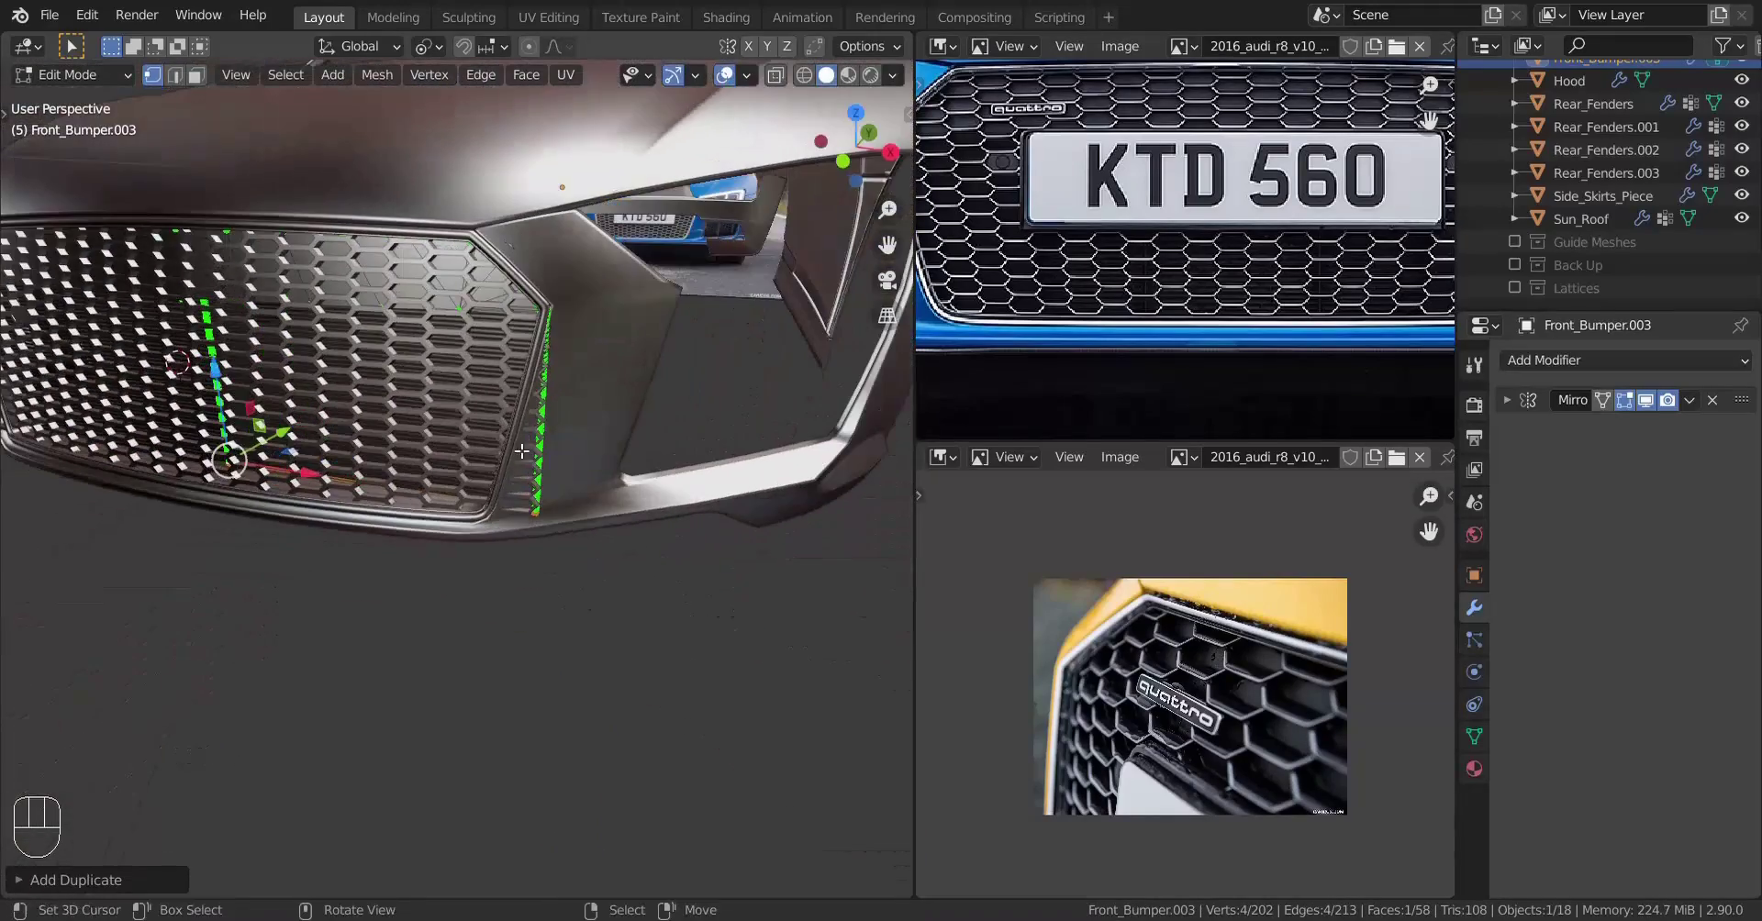
# Box-select the slats' outer ends in front wireframe view and nudge them along X toward the grille frame
pyautogui.press('h')
pyautogui.press('KP_1')
pyautogui.press('z')
pyautogui.click(487, 382)
pyautogui.moveTo(551, 138); pyautogui.dragTo(661, 541)
pyautogui.keyDown('shift'); pyautogui.moveTo(551, 275); pyautogui.dragTo(486, 661, button='middle'); pyautogui.keyUp('shift')
pyautogui.scroll(-4, 590, 276)
pyautogui.keyDown('shift'); pyautogui.moveTo(624, 622); pyautogui.dragTo(613, 623); pyautogui.keyUp('shift')
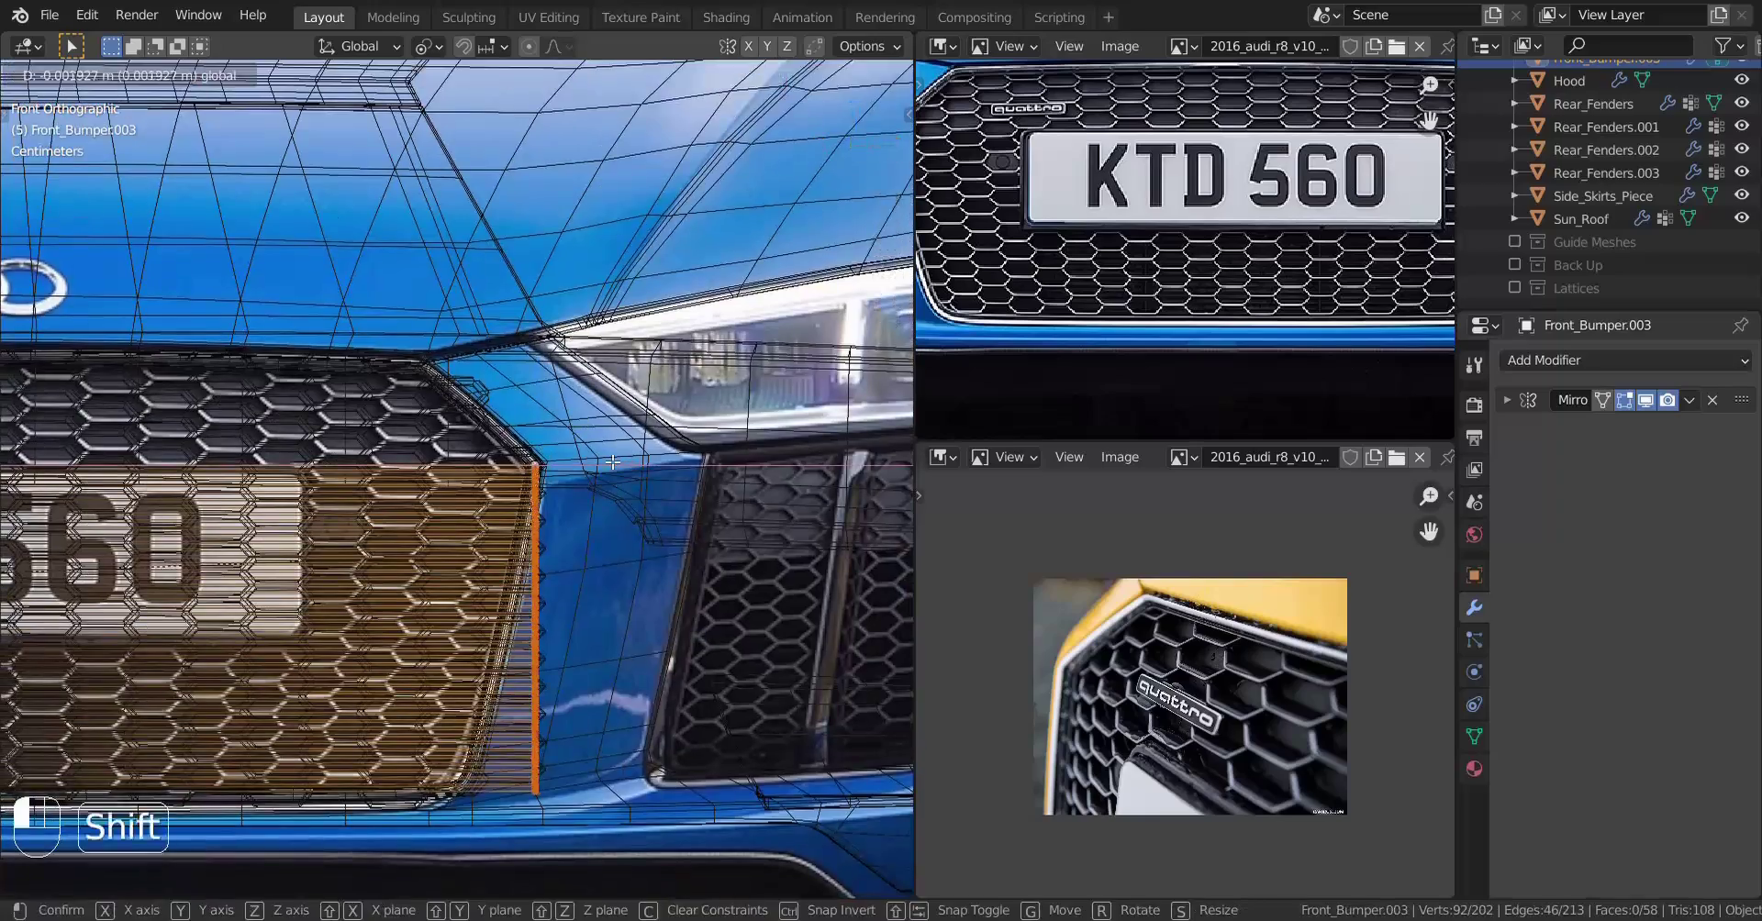
# Shear the slats' outer ends to follow the frame's slanted side and return to Object Mode in solid shading
pyautogui.keyDown('shift'); pyautogui.moveTo(613, 622); pyautogui.dragTo(629, 589, button='middle'); pyautogui.keyUp('shift')
pyautogui.hotkey('ctrl', 'alt', 'shift', 's')
pyautogui.click(418, 384)
pyautogui.press('z')
pyautogui.press('Tab')
pyautogui.moveTo(432, 643)
pyautogui.mouseDown(button='middle')
pyautogui.moveTo(472, 716)
pyautogui.moveTo(543, 527)
pyautogui.moveTo(532, 603)
pyautogui.moveTo(413, 615)
pyautogui.mouseUp(button='middle')
pyautogui.press('a')
pyautogui.press('a')
pyautogui.press('a')
pyautogui.scroll(-4, 542, 527)
# Select all the slats and rotate them in side view to match the tilt of the grille opening
pyautogui.press('Tab')
pyautogui.press('a')
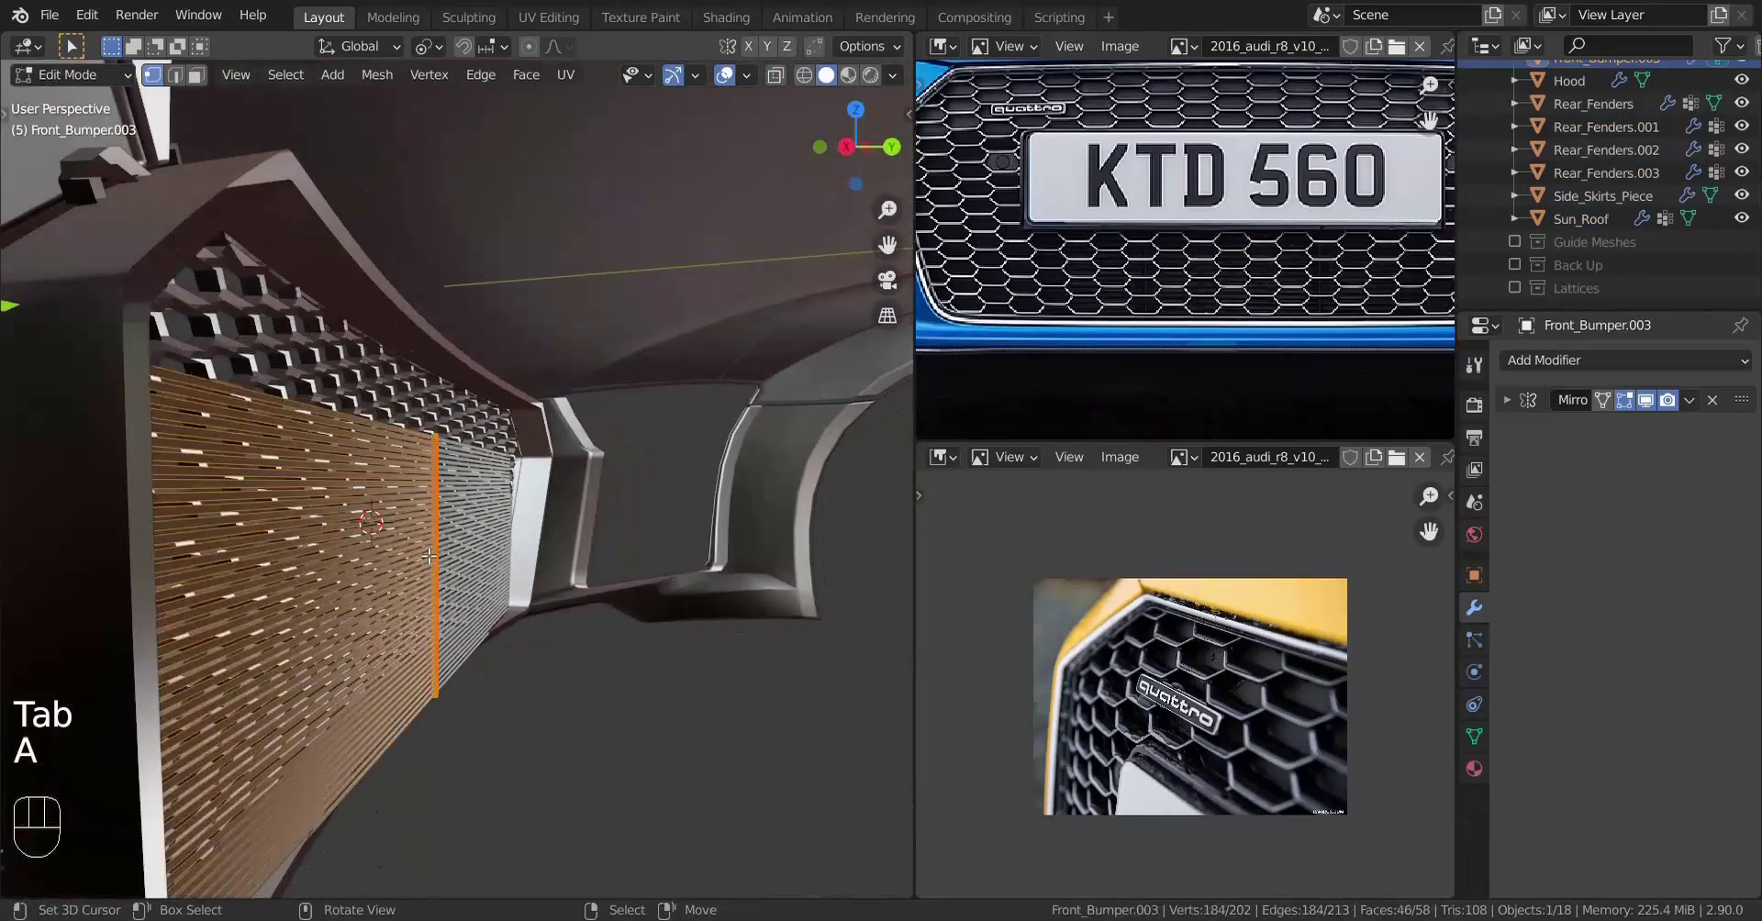
pyautogui.press('a')
pyautogui.press('a')
pyautogui.press('a')
pyautogui.press('a')
pyautogui.press('z')
pyautogui.press('z')
pyautogui.press('KP_3')
pyautogui.scroll(5, 431, 637)
pyautogui.press('z')
pyautogui.press('r')
pyautogui.click(137, 706)
pyautogui.press('z')
pyautogui.moveTo(137, 707); pyautogui.dragTo(596, 606, button='middle')
pyautogui.moveTo(706, 559); pyautogui.dragTo(260, 624, button='middle')
pyautogui.press('z')
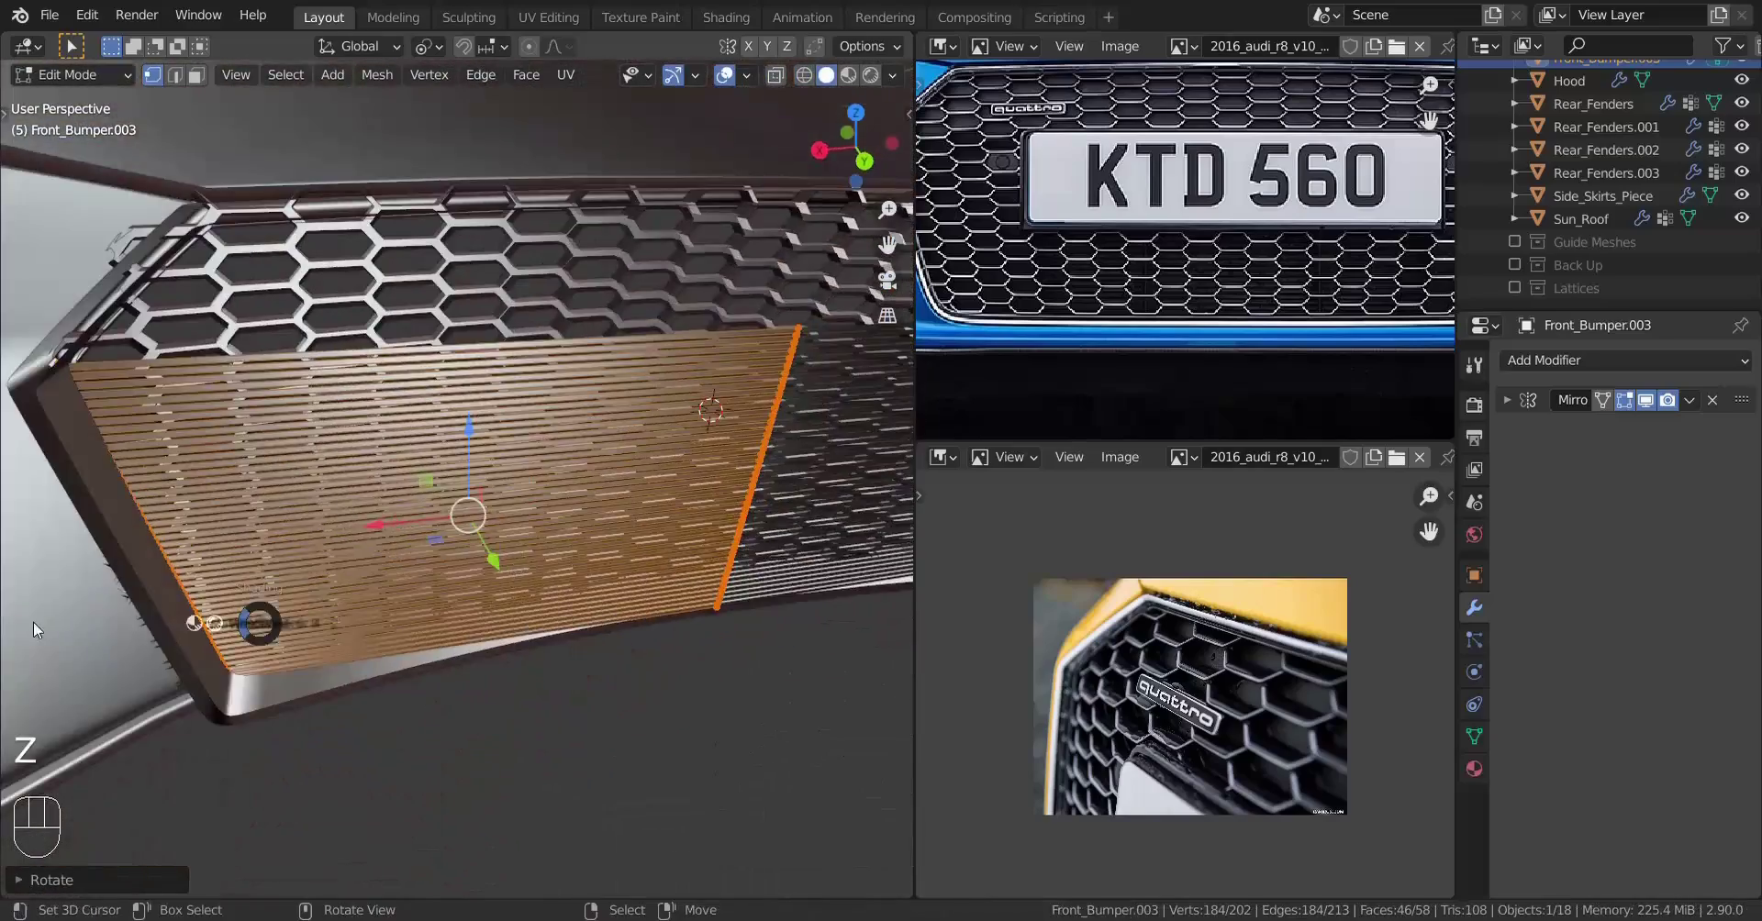
# Extrude all the slats along their normals for thickness, recalculate their normals and return to Object Mode
pyautogui.keyDown('shift'); pyautogui.moveTo(462, 382); pyautogui.dragTo(441, 371); pyautogui.keyUp('shift')
pyautogui.moveTo(441, 372); pyautogui.dragTo(551, 431, button='middle')
pyautogui.press('a')
pyautogui.press('e')
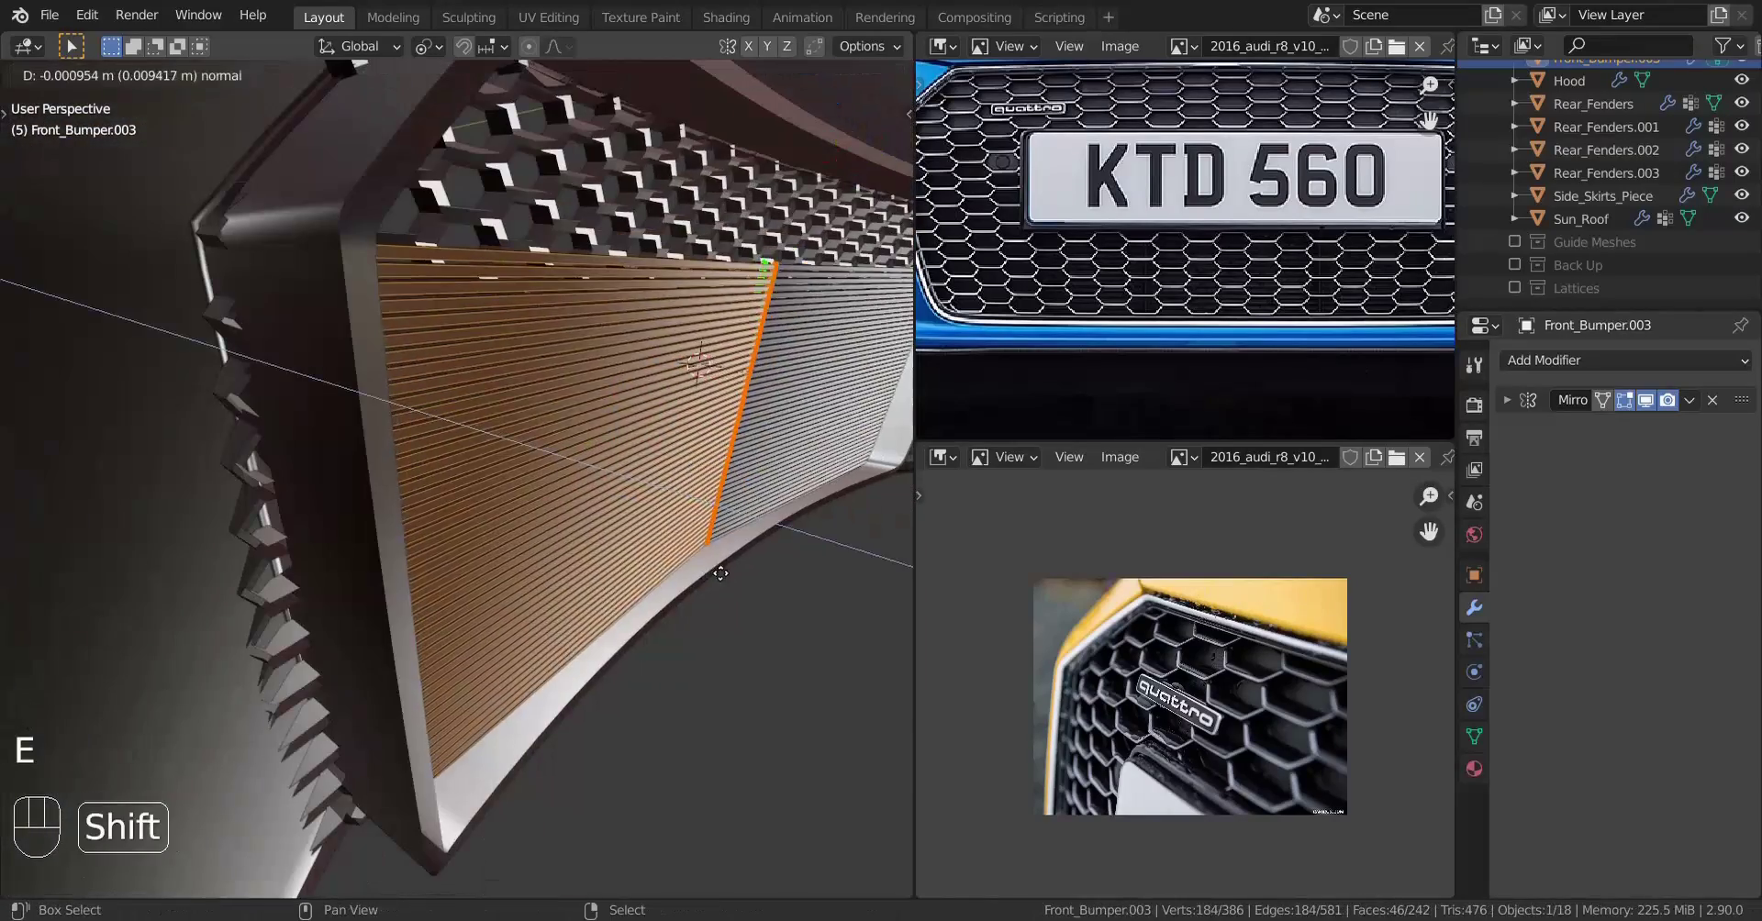
pyautogui.press('x')
pyautogui.press('Tab')
pyautogui.press('a')
pyautogui.press('a')
pyautogui.moveTo(303, 642); pyautogui.dragTo(512, 655, button='middle')
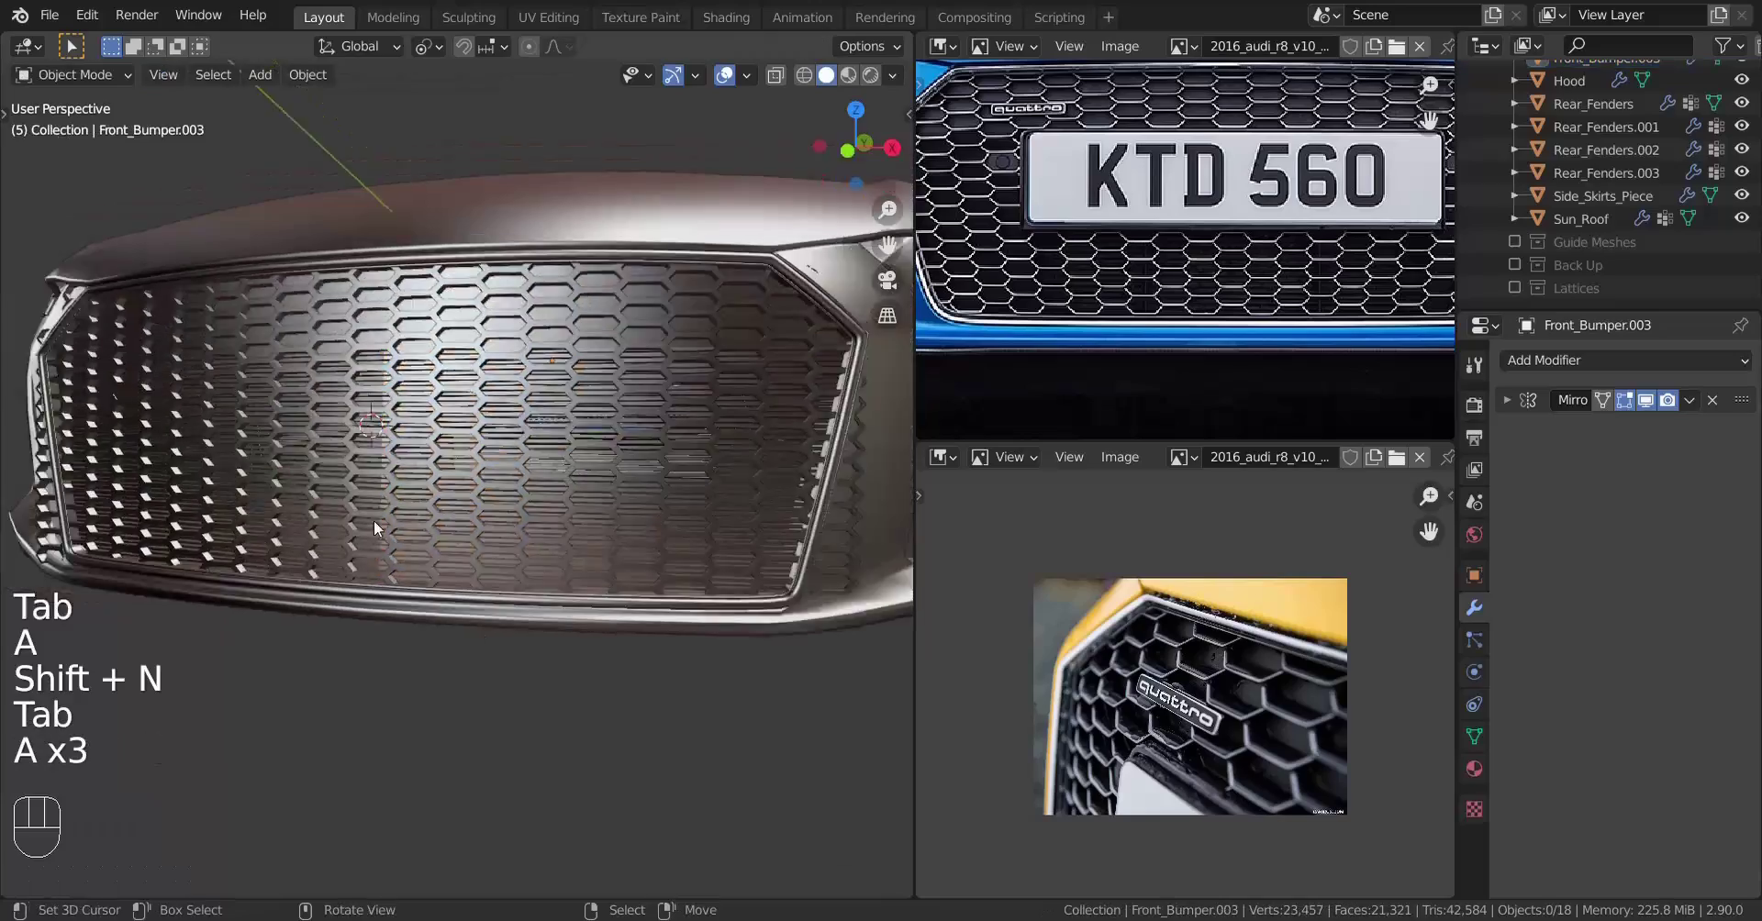
pyautogui.moveTo(374, 529); pyautogui.dragTo(501, 599, button='middle')
pyautogui.scroll(-6, 551, 542)
pyautogui.scroll(7, 501, 599)
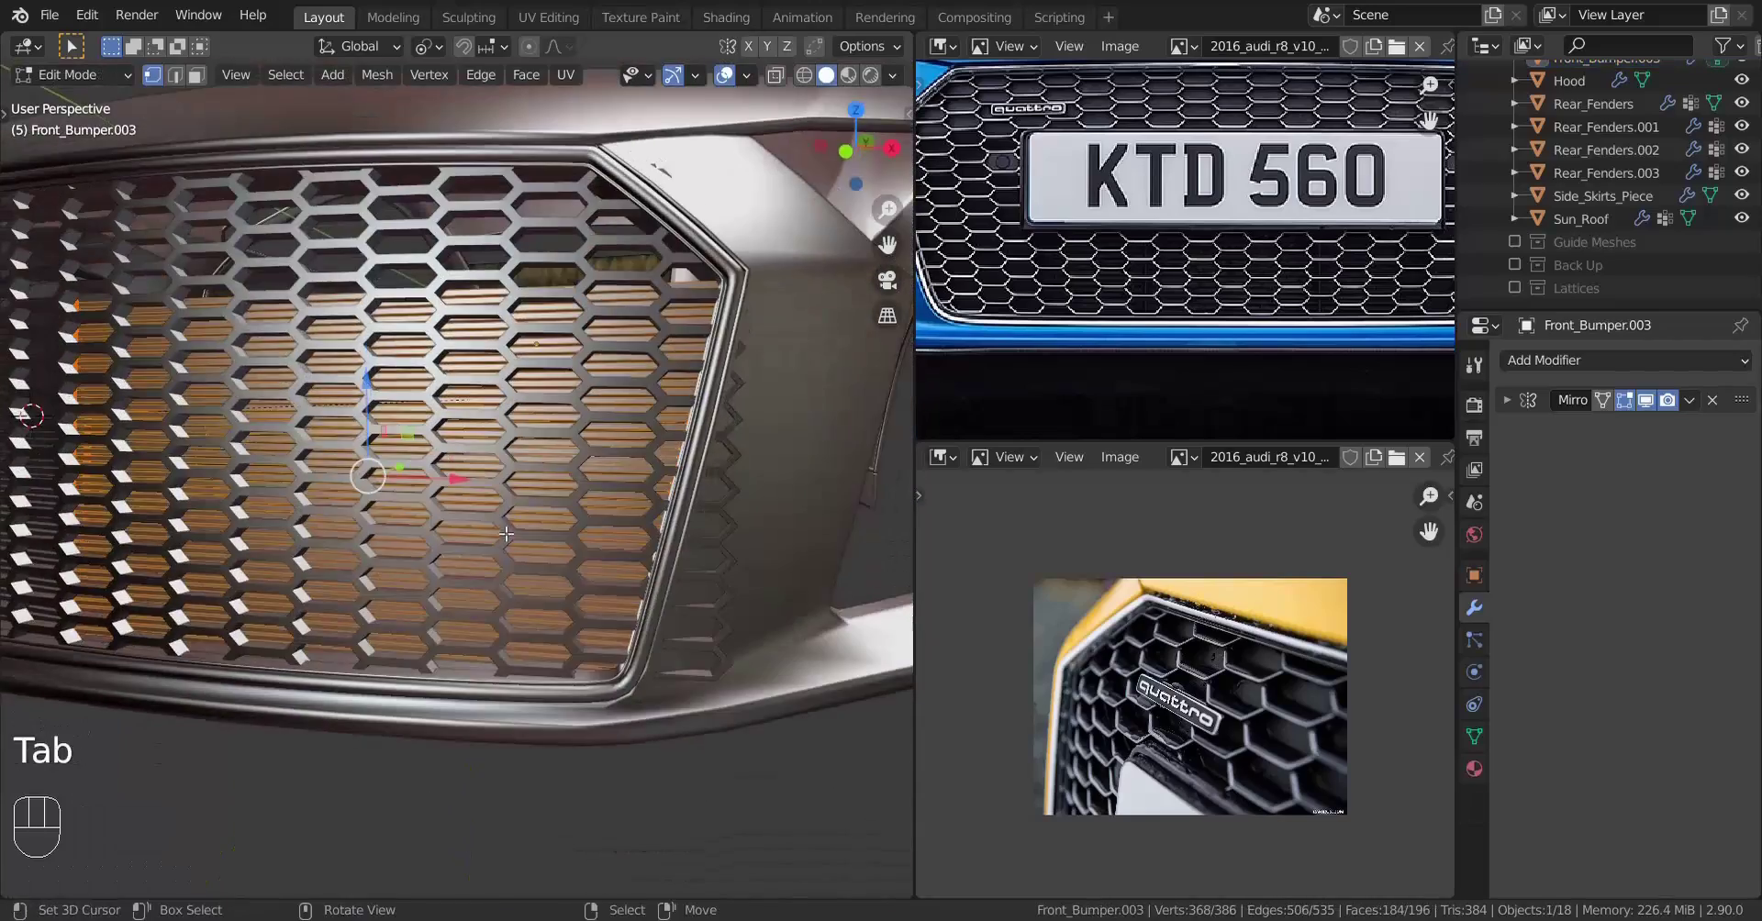
# Duplicate one linked slat in Edit Mode and rotate the copy 90° in front view to form a vertical bar
pyautogui.press('a')
pyautogui.press('a')
pyautogui.press('a')
pyautogui.moveTo(506, 534)
pyautogui.mouseDown(button='middle')
pyautogui.moveTo(729, 541)
pyautogui.moveTo(503, 521)
pyautogui.mouseUp(button='middle')
pyautogui.press('a')
pyautogui.press('a')
pyautogui.press('a')
pyautogui.press('l')
pyautogui.press('KP_1')
pyautogui.hotkey('shift', 'd')
pyautogui.press('r')
pyautogui.press('9')
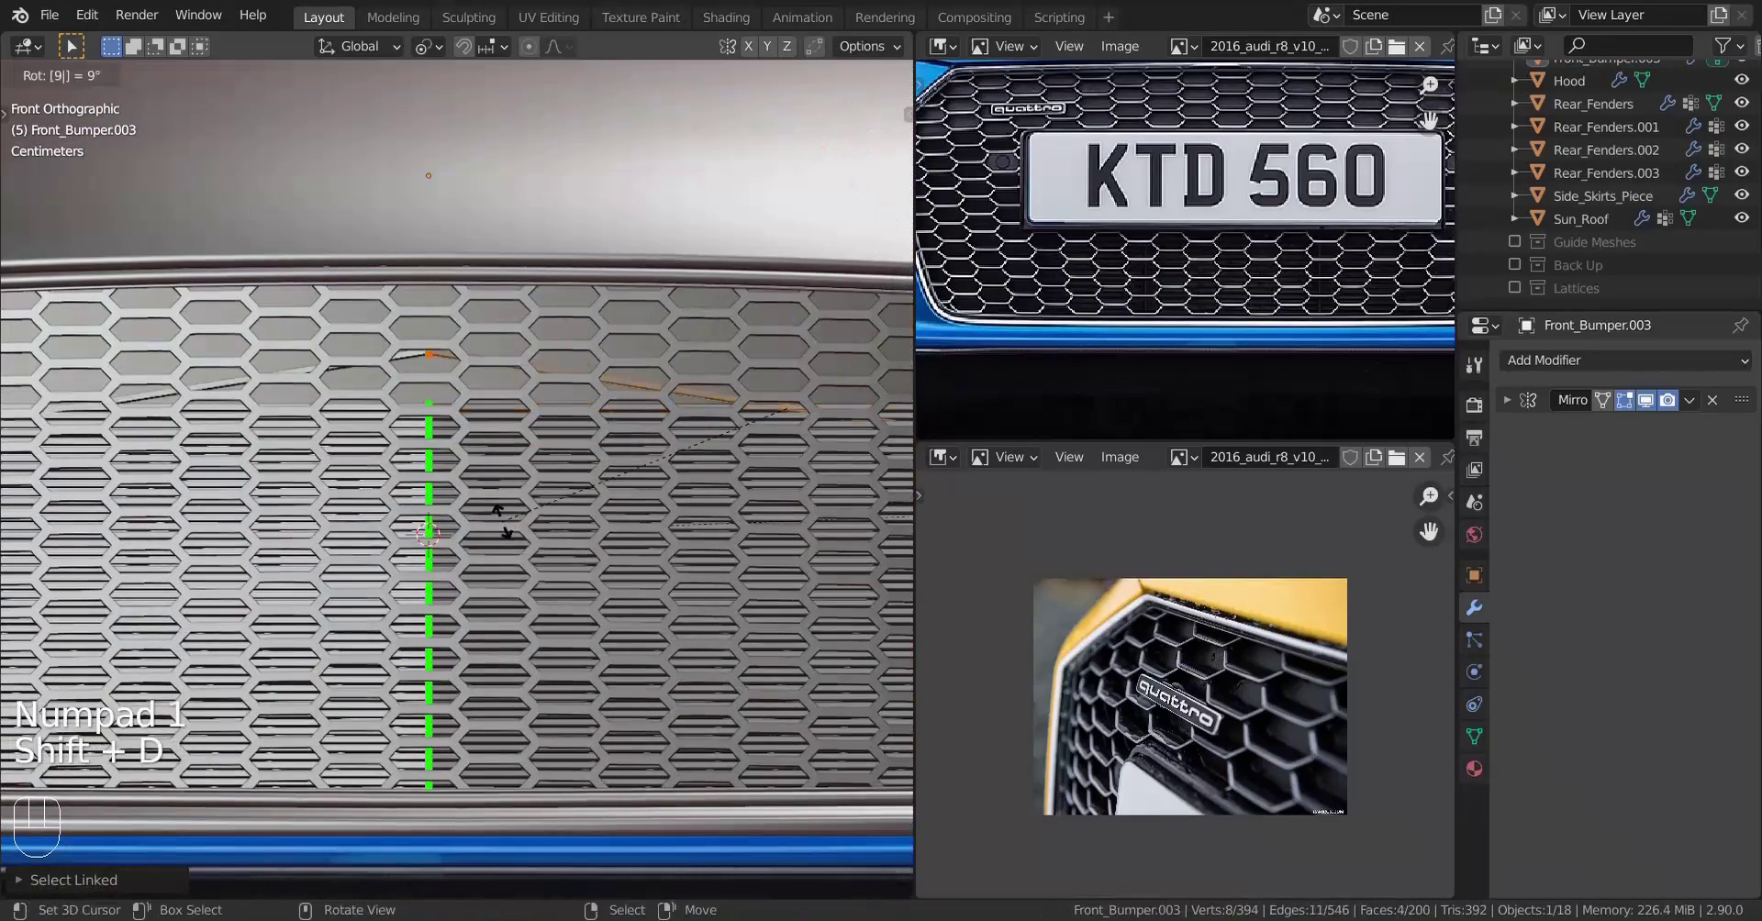
pyautogui.hotkey('shift', 'ctrl', 'z')
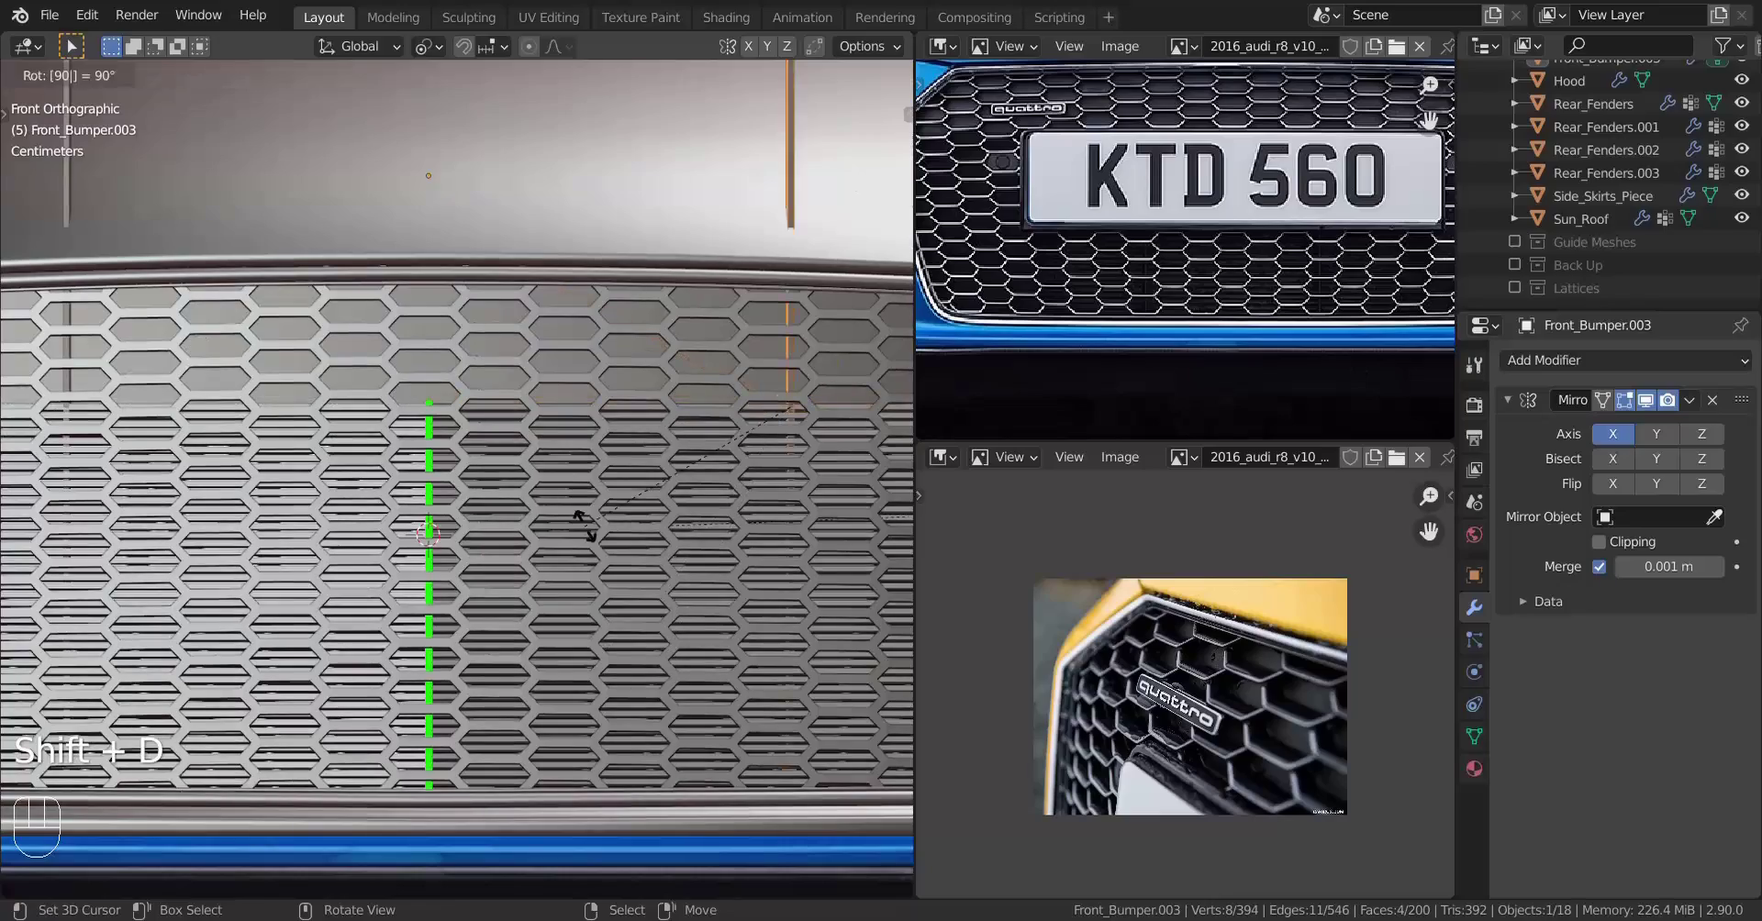
# Position the vertical bar behind the honeycomb and repeat its duplication sideways across half of the grille
pyautogui.keyDown('shift'); pyautogui.moveTo(481, 556); pyautogui.dragTo(495, 491, button='middle'); pyautogui.keyUp('shift')
pyautogui.moveTo(450, 250); pyautogui.dragTo(498, 247)
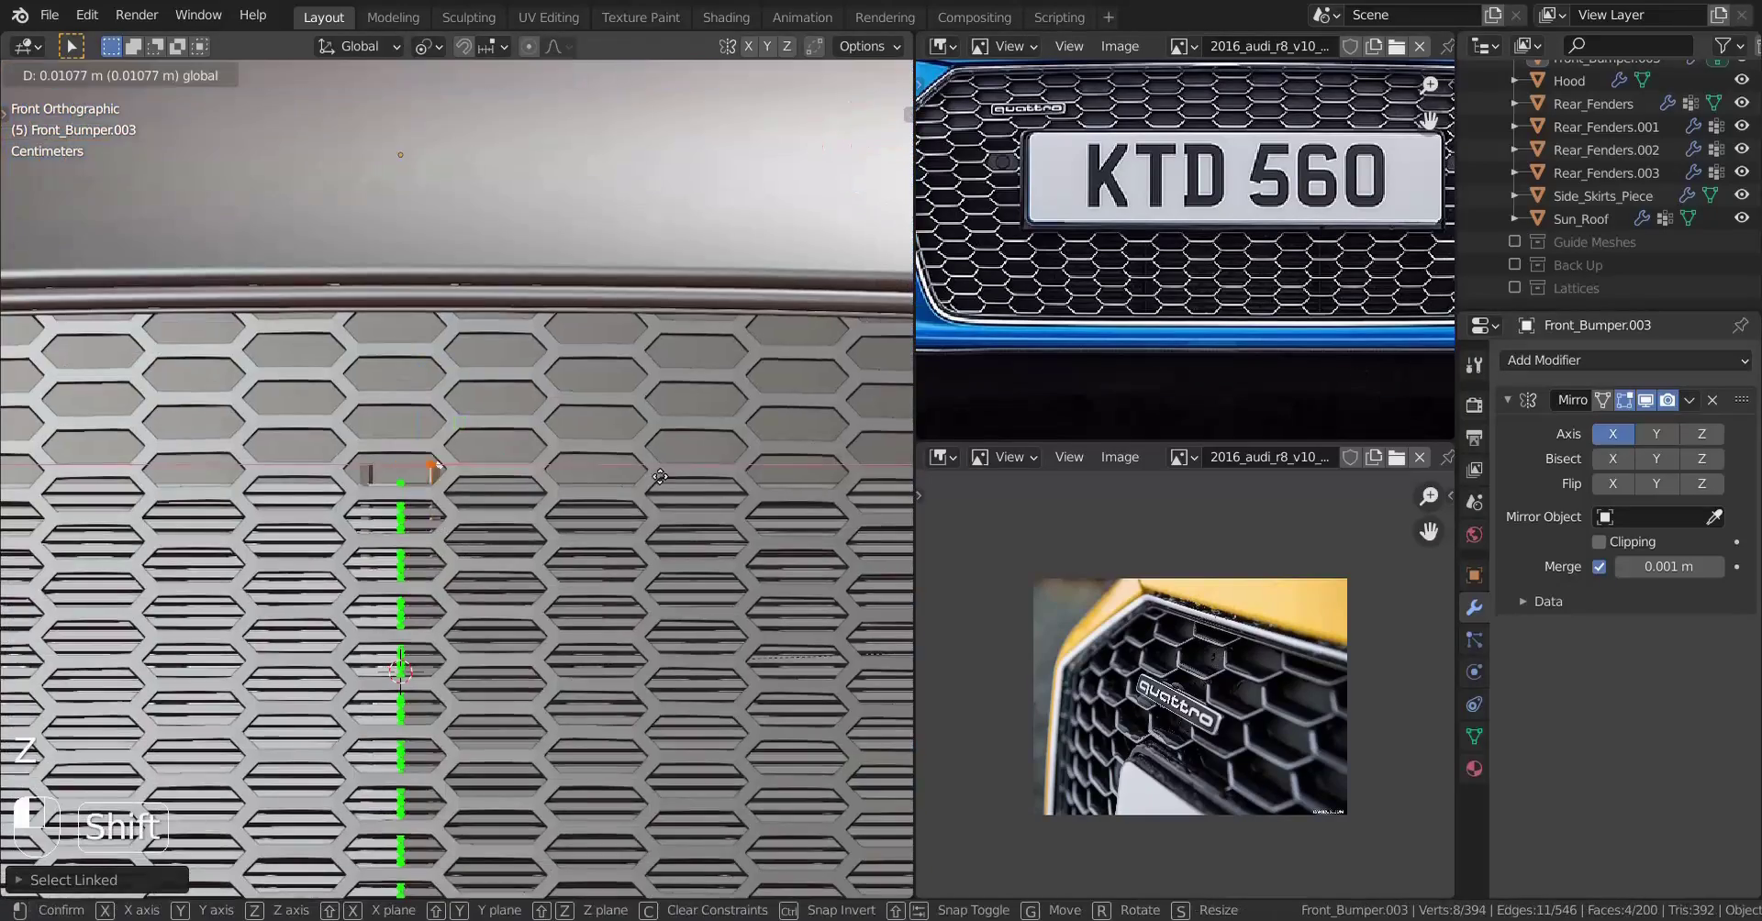
pyautogui.moveTo(454, 572); pyautogui.dragTo(397, 624, button='middle')
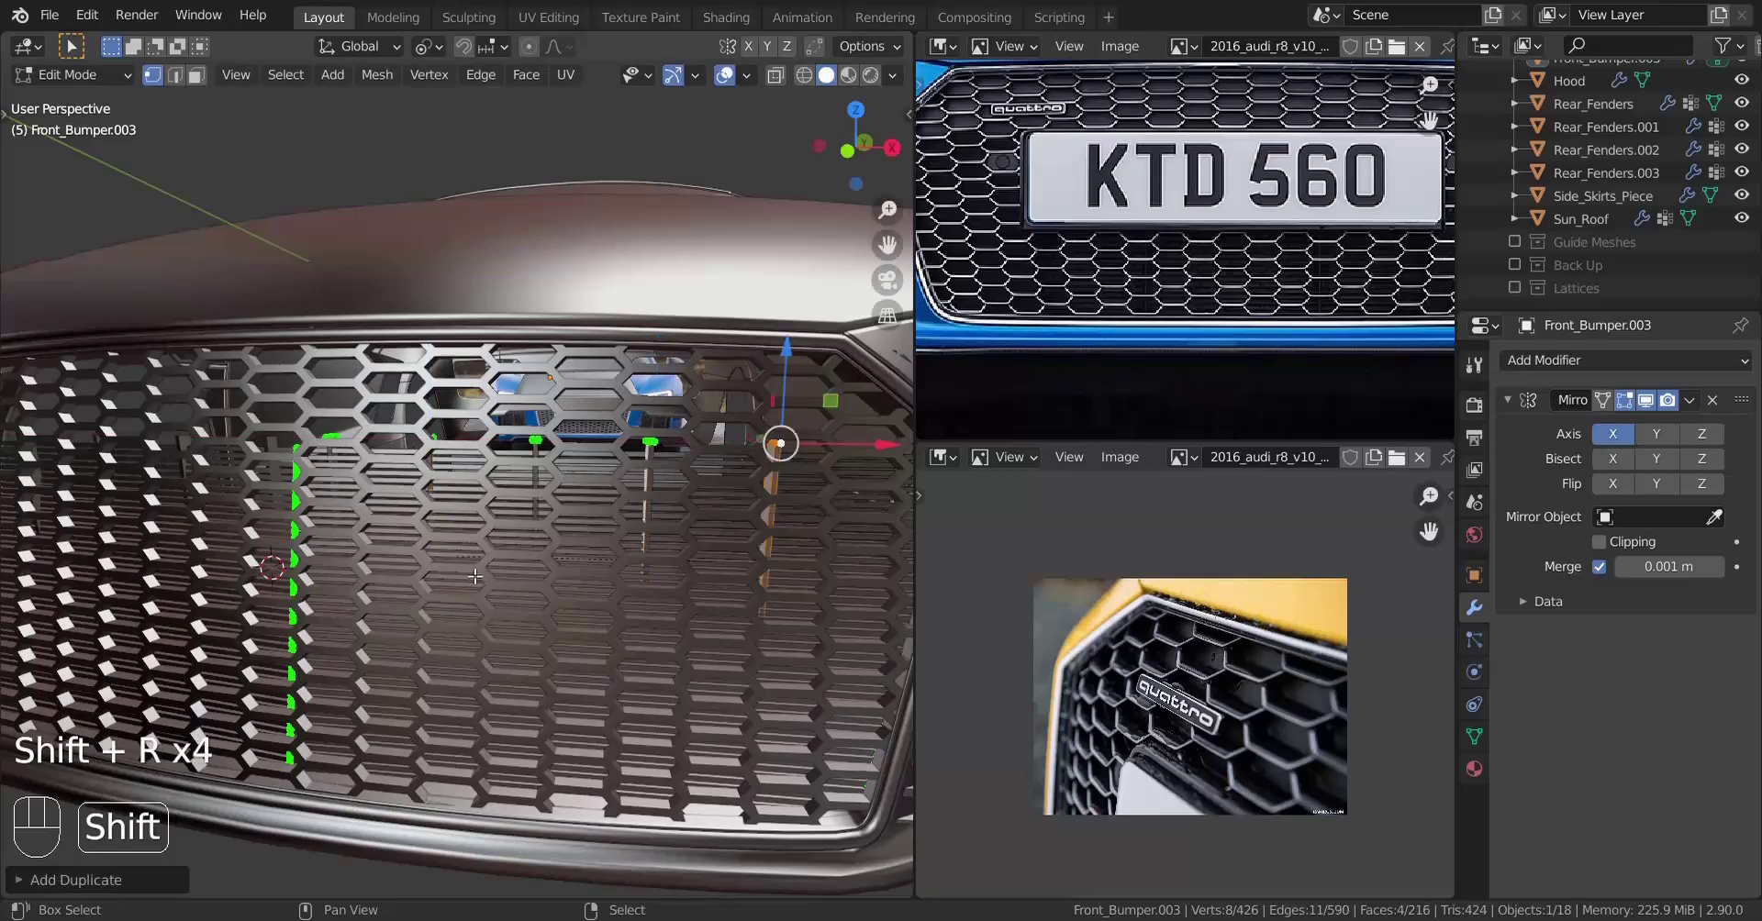
pyautogui.moveTo(474, 577); pyautogui.dragTo(358, 550, button='middle')
pyautogui.hotkey('shift', 'r')
# Box-select the vertical bars' upper ends in side wireframe view and move them along Y to match the grille's tilt
pyautogui.press('KP_3')
pyautogui.press('z')
pyautogui.moveTo(322, 341); pyautogui.dragTo(490, 508)
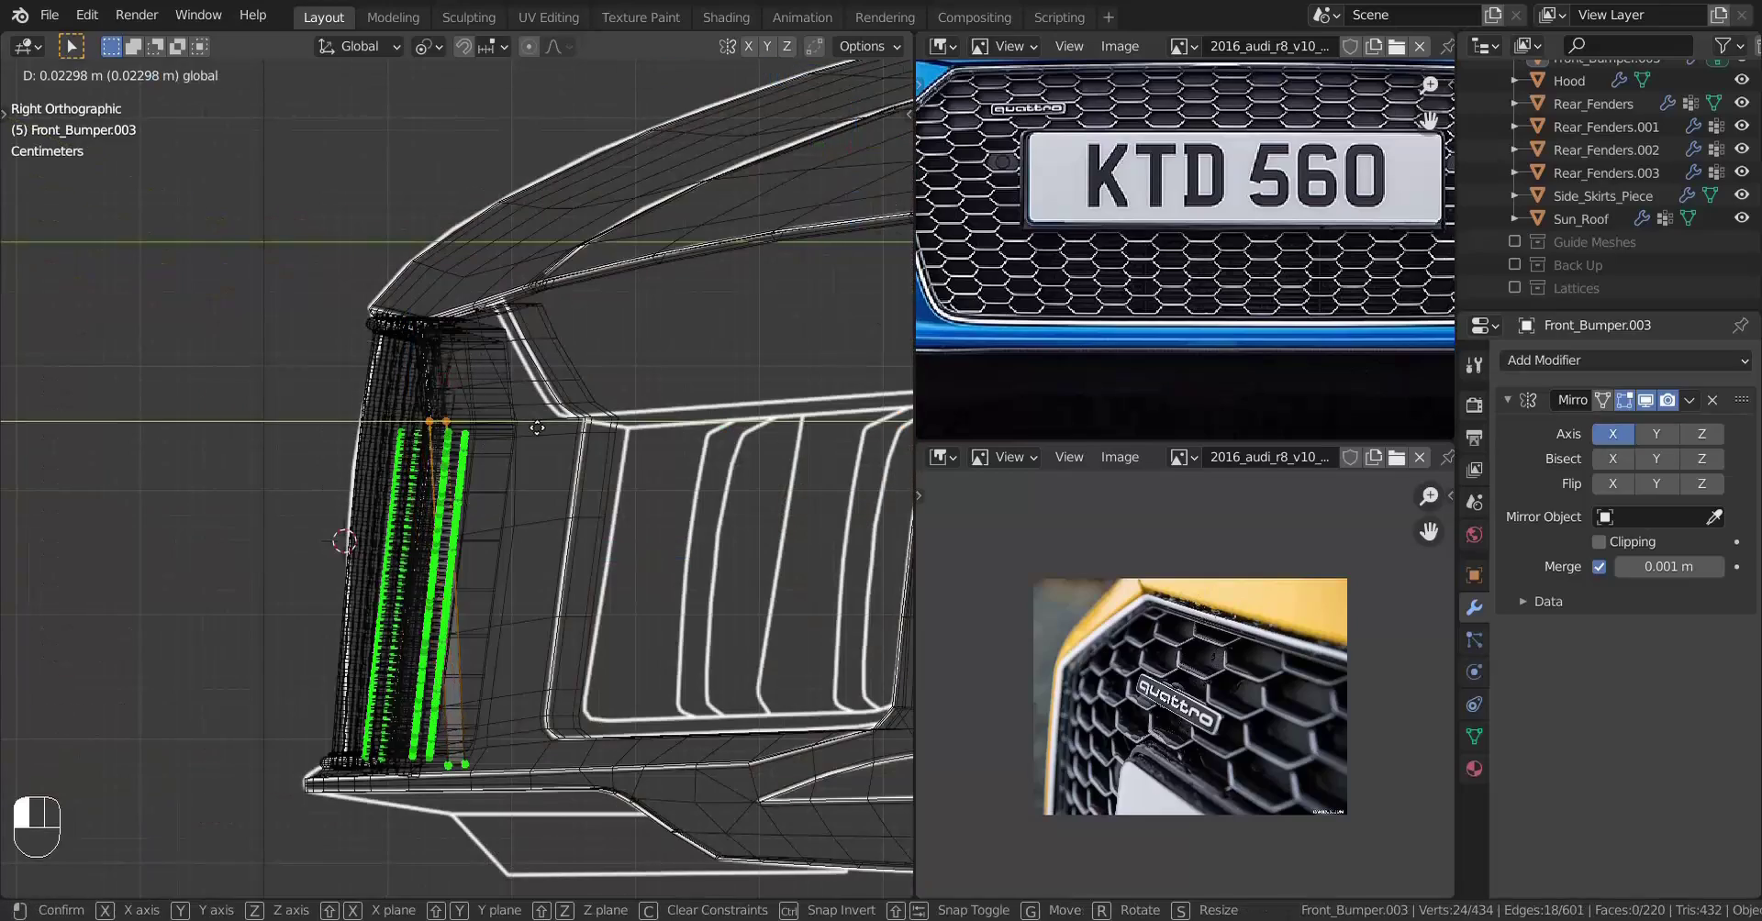
pyautogui.keyDown('shift'); pyautogui.moveTo(874, 739); pyautogui.dragTo(873, 739); pyautogui.keyUp('shift')
pyautogui.press('z')
pyautogui.moveTo(697, 642)
pyautogui.mouseDown(button='middle')
pyautogui.moveTo(610, 657)
pyautogui.moveTo(598, 524)
pyautogui.mouseUp(button='middle')
pyautogui.press('Tab')
pyautogui.press('Tab')
# Select individual linked vertical bars and shift them along Y to follow the curved slats, finishing in Object Mode
pyautogui.rightClick(468, 378)
pyautogui.press('l')
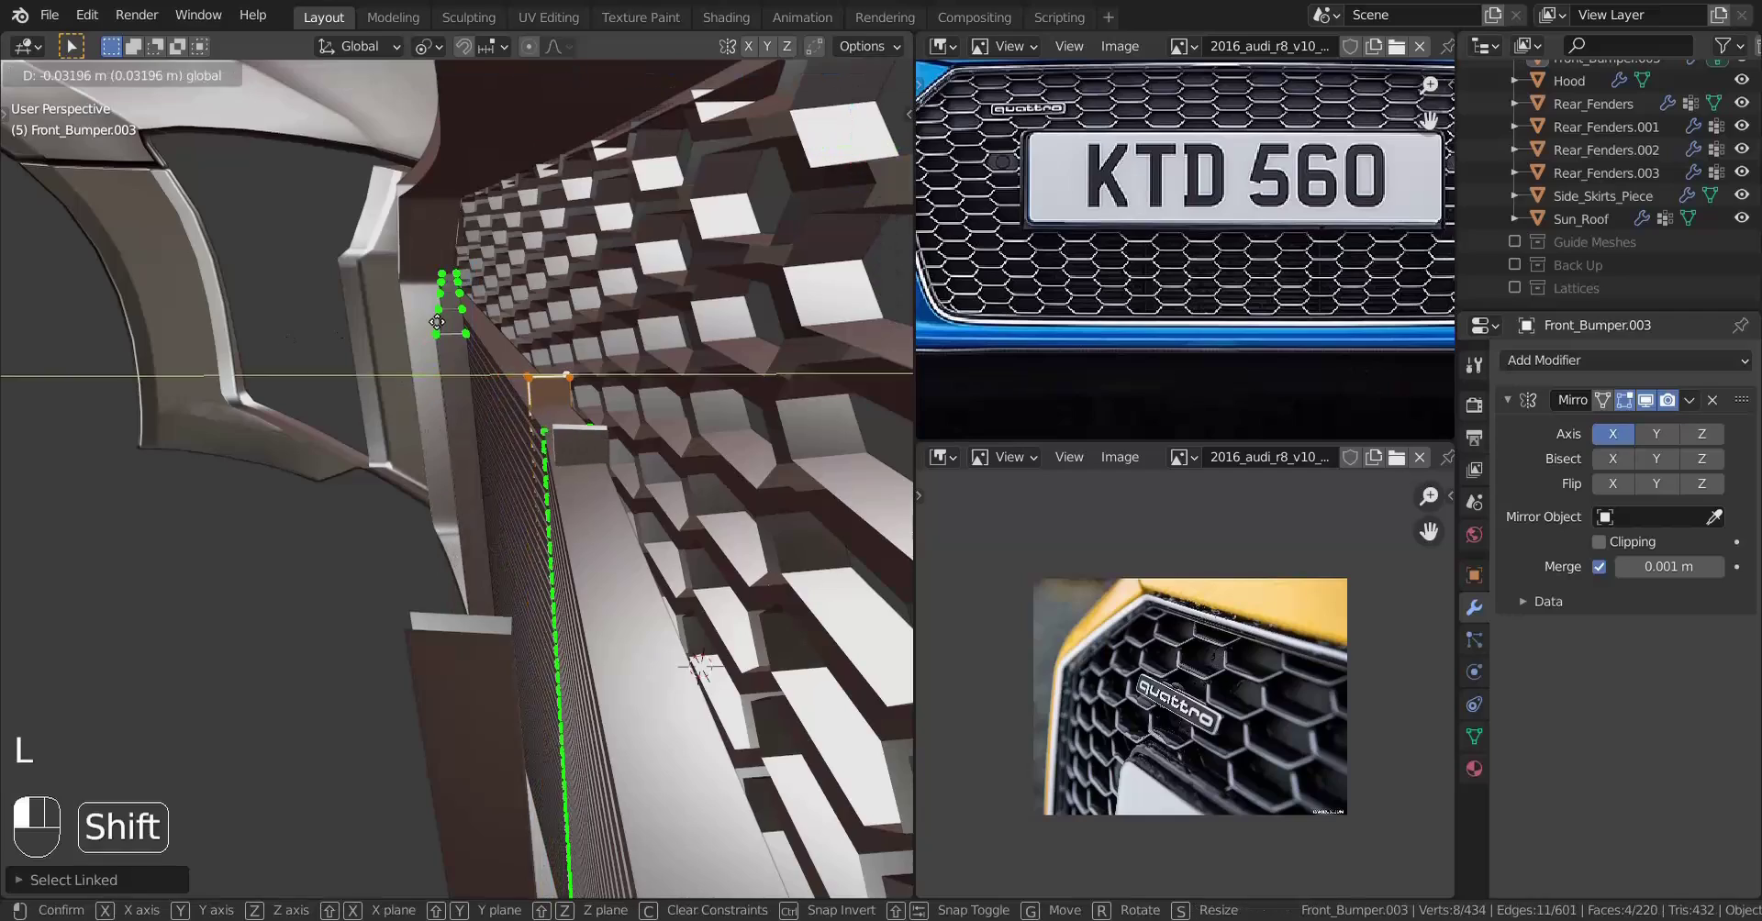
pyautogui.scroll(4, 548, 545)
pyautogui.keyDown('shift'); pyautogui.moveTo(456, 342); pyautogui.dragTo(457, 530, button='middle'); pyautogui.keyUp('shift')
pyautogui.keyDown('shift'); pyautogui.moveTo(409, 556); pyautogui.dragTo(181, 433); pyautogui.keyUp('shift')
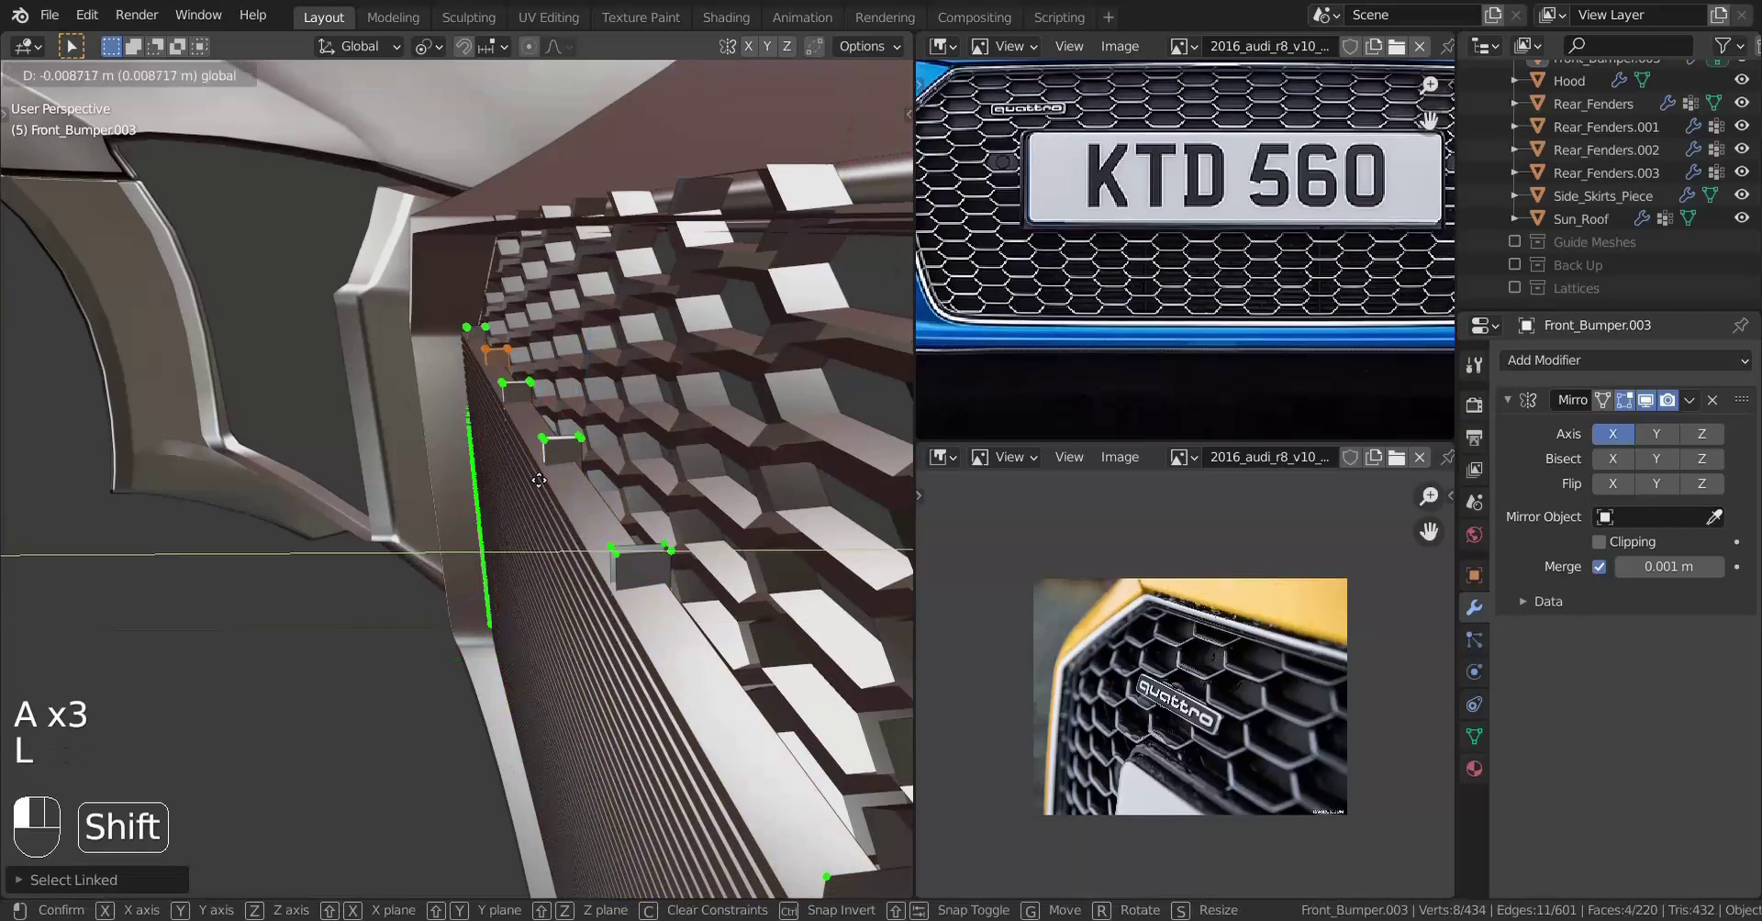
pyautogui.keyDown('shift'); pyautogui.moveTo(539, 480); pyautogui.dragTo(551, 476); pyautogui.keyUp('shift')
pyautogui.press('a')
pyautogui.press('a')
pyautogui.press('a')
pyautogui.moveTo(551, 475); pyautogui.dragTo(559, 460, button='middle')
pyautogui.press('Tab')
pyautogui.scroll(-6, 233, 559)
pyautogui.moveTo(232, 559); pyautogui.dragTo(366, 590, button='middle')
pyautogui.press('KP_1')
pyautogui.press('Tab')
pyautogui.press('Tab')
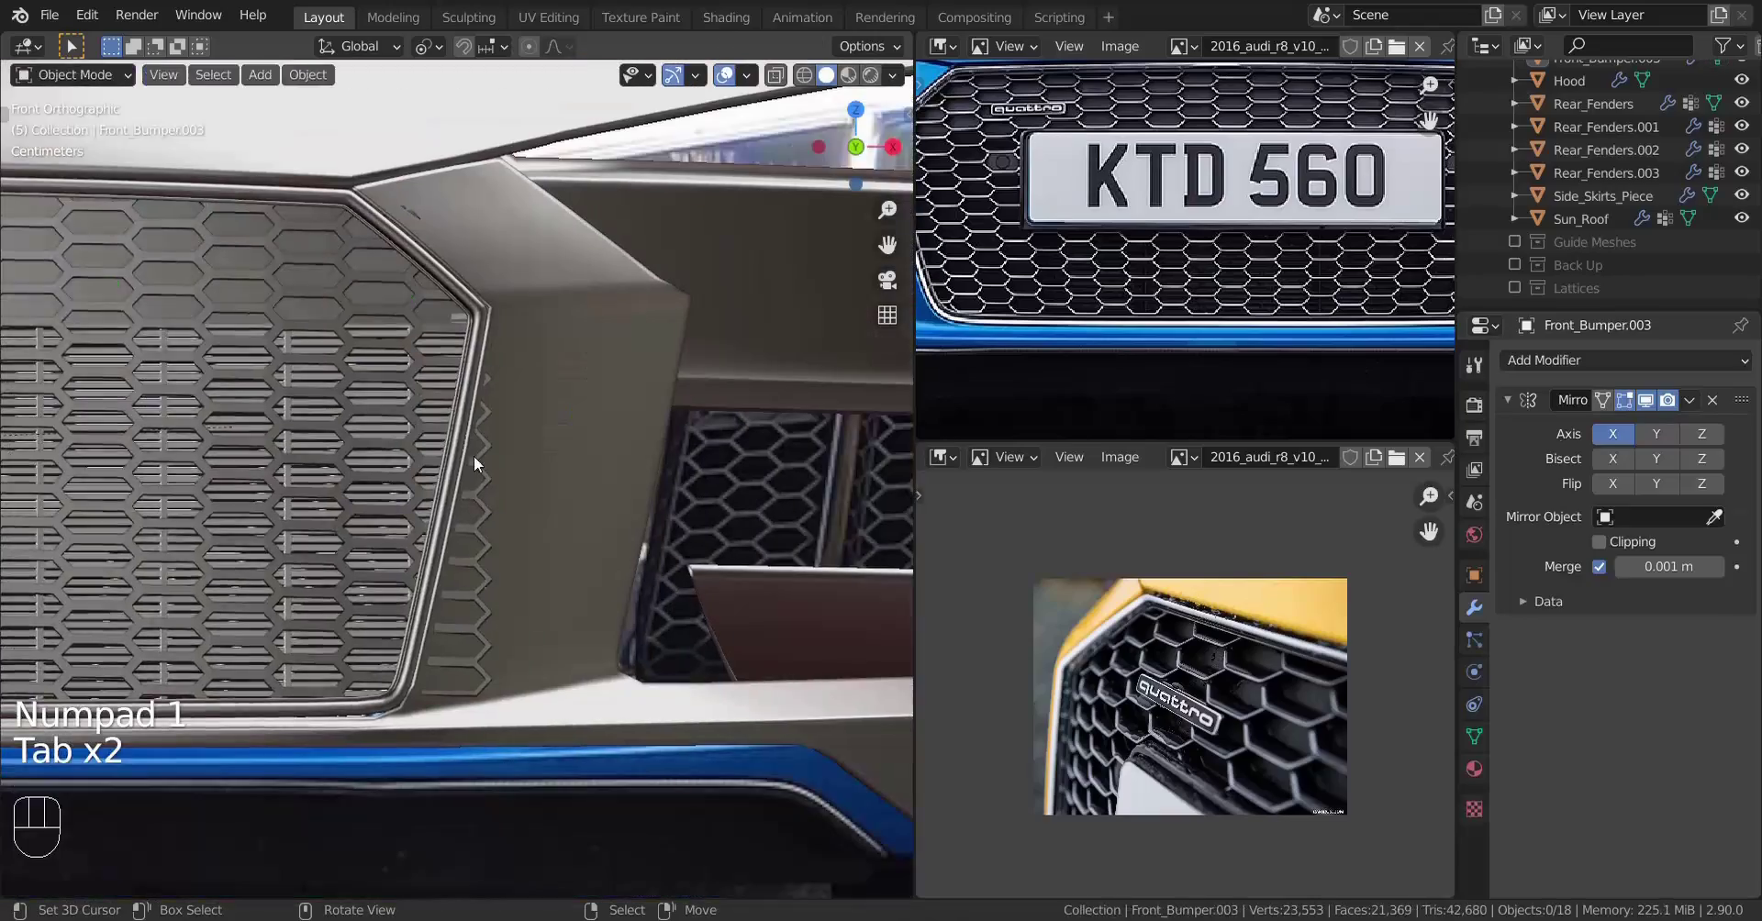
# Select the honeycomb mesh and delete a box-selected group of its vertices outside the frame's slanted side
pyautogui.rightClick(473, 464)
pyautogui.press('Tab')
pyautogui.press('z')
pyautogui.scroll(3, 660, 551)
pyautogui.moveTo(579, 661); pyautogui.dragTo(702, 422)
pyautogui.press('x')
pyautogui.click(703, 424)
pyautogui.press('z')
pyautogui.press('Tab')
# Delete the honeycomb's excess lower pieces that stick out past the frame's slanted side
pyautogui.moveTo(514, 496); pyautogui.dragTo(476, 554, button='middle')
pyautogui.scroll(-5, 434, 532)
pyautogui.press('a')
pyautogui.press('a')
pyautogui.press('a')
pyautogui.press('KP_1')
pyautogui.press('Tab')
pyautogui.press('z')
pyautogui.moveTo(592, 590); pyautogui.dragTo(570, 590, button='right')
pyautogui.press('z')
pyautogui.press('Tab')
pyautogui.keyDown('shift'); pyautogui.moveTo(668, 338); pyautogui.dragTo(573, 523, button='middle'); pyautogui.keyUp('shift')
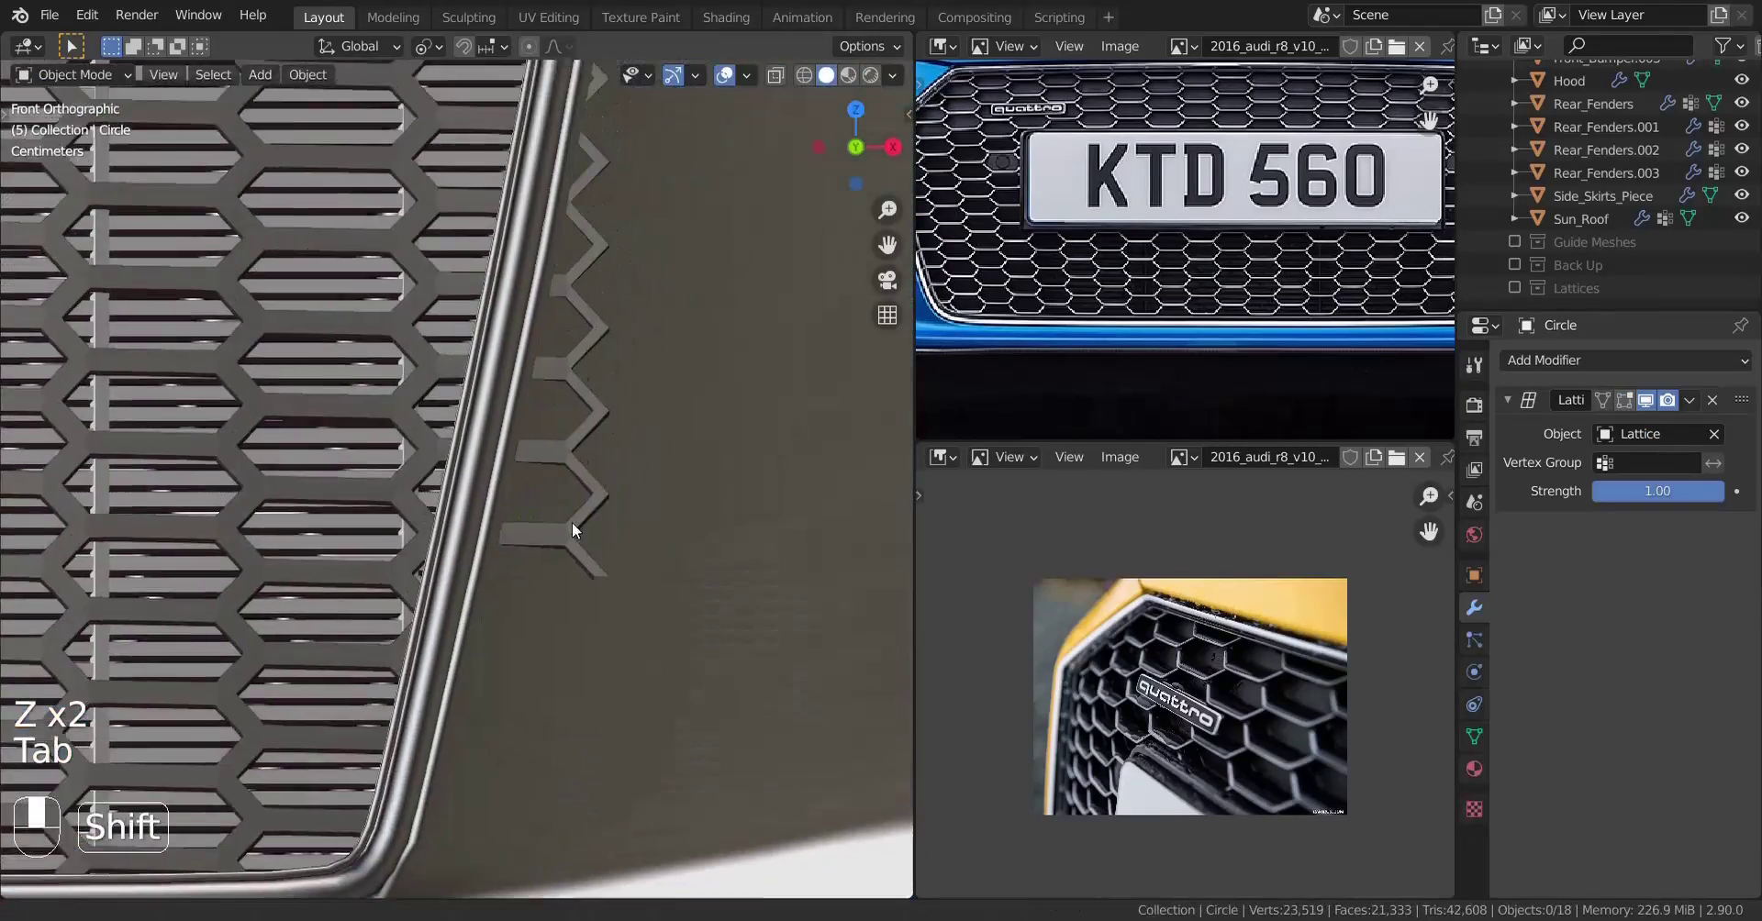
pyautogui.press('Tab')
pyautogui.press('z')
pyautogui.moveTo(476, 543); pyautogui.dragTo(652, 724)
pyautogui.press('x')
pyautogui.click(650, 723)
pyautogui.press('z')
pyautogui.press('Tab')
# Delete the remaining outermost zigzag vertices of the honeycomb along the slanted side, leaving only straight bar ends
pyautogui.moveTo(551, 588); pyautogui.dragTo(452, 624, button='middle')
pyautogui.press('KP_1')
pyautogui.press('Tab')
pyautogui.scroll(3, 551, 570)
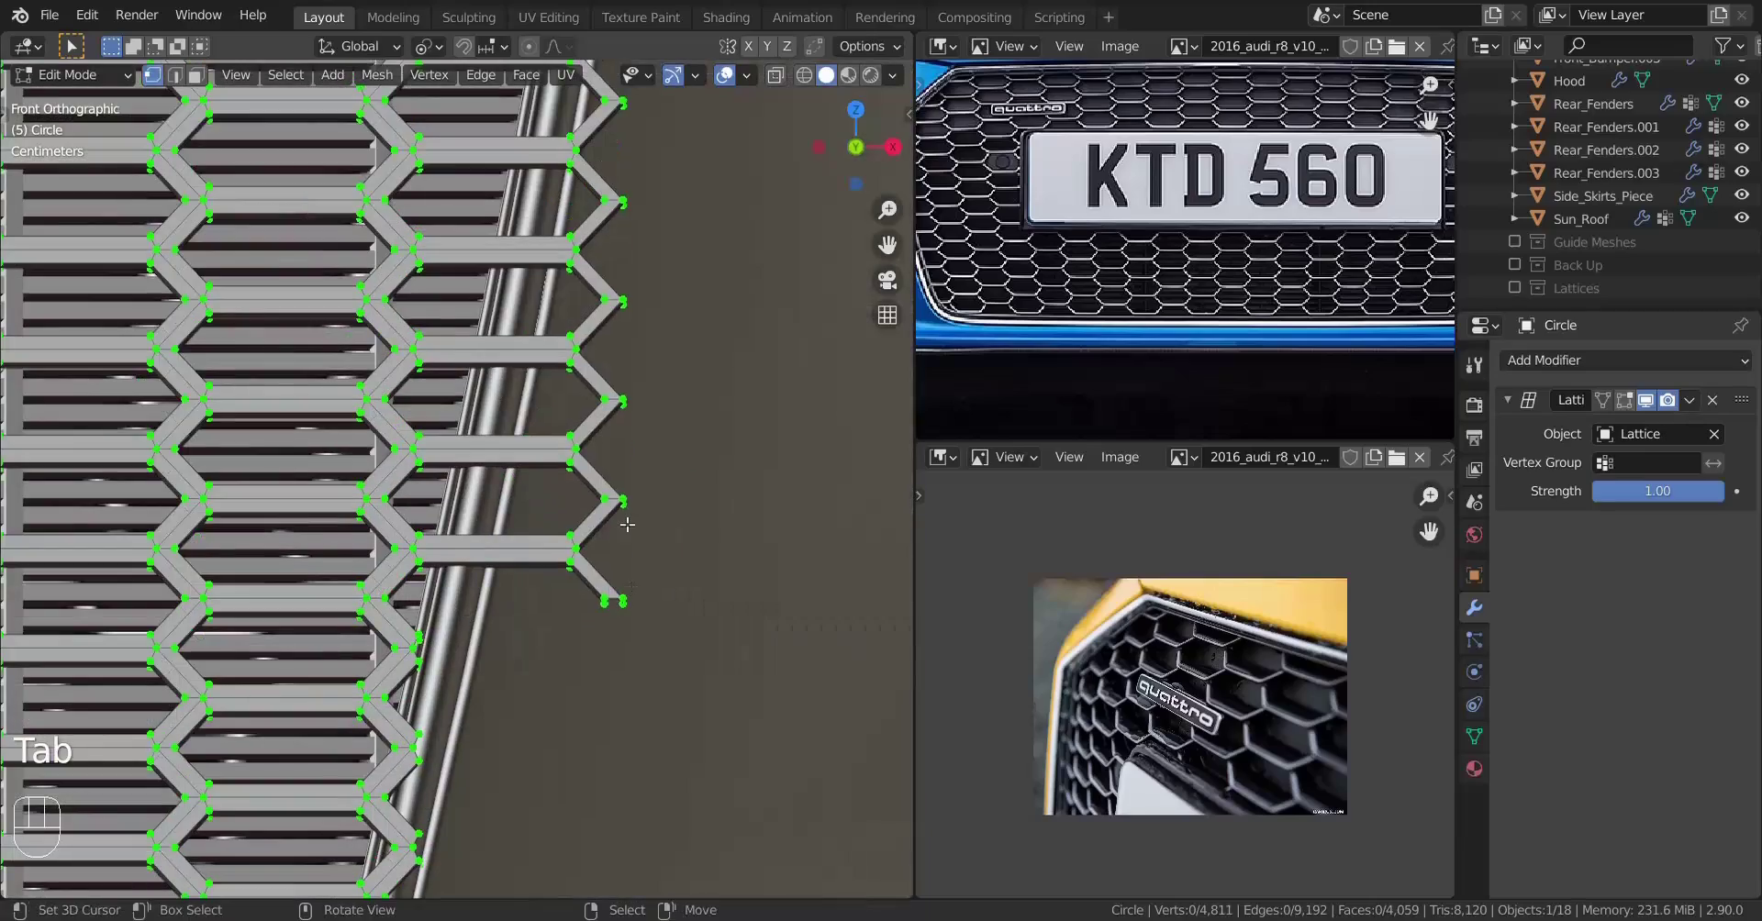
pyautogui.moveTo(601, 467); pyautogui.dragTo(696, 617)
pyautogui.press('x')
pyautogui.click(679, 613)
pyautogui.moveTo(653, 487)
pyautogui.keyDown('shift'); pyautogui.mouseDown(button='middle')
pyautogui.moveTo(634, 642)
pyautogui.moveTo(654, 551)
pyautogui.mouseUp(button='middle'); pyautogui.keyUp('shift')
pyautogui.press('x')
pyautogui.click(642, 606)
pyautogui.press('z')
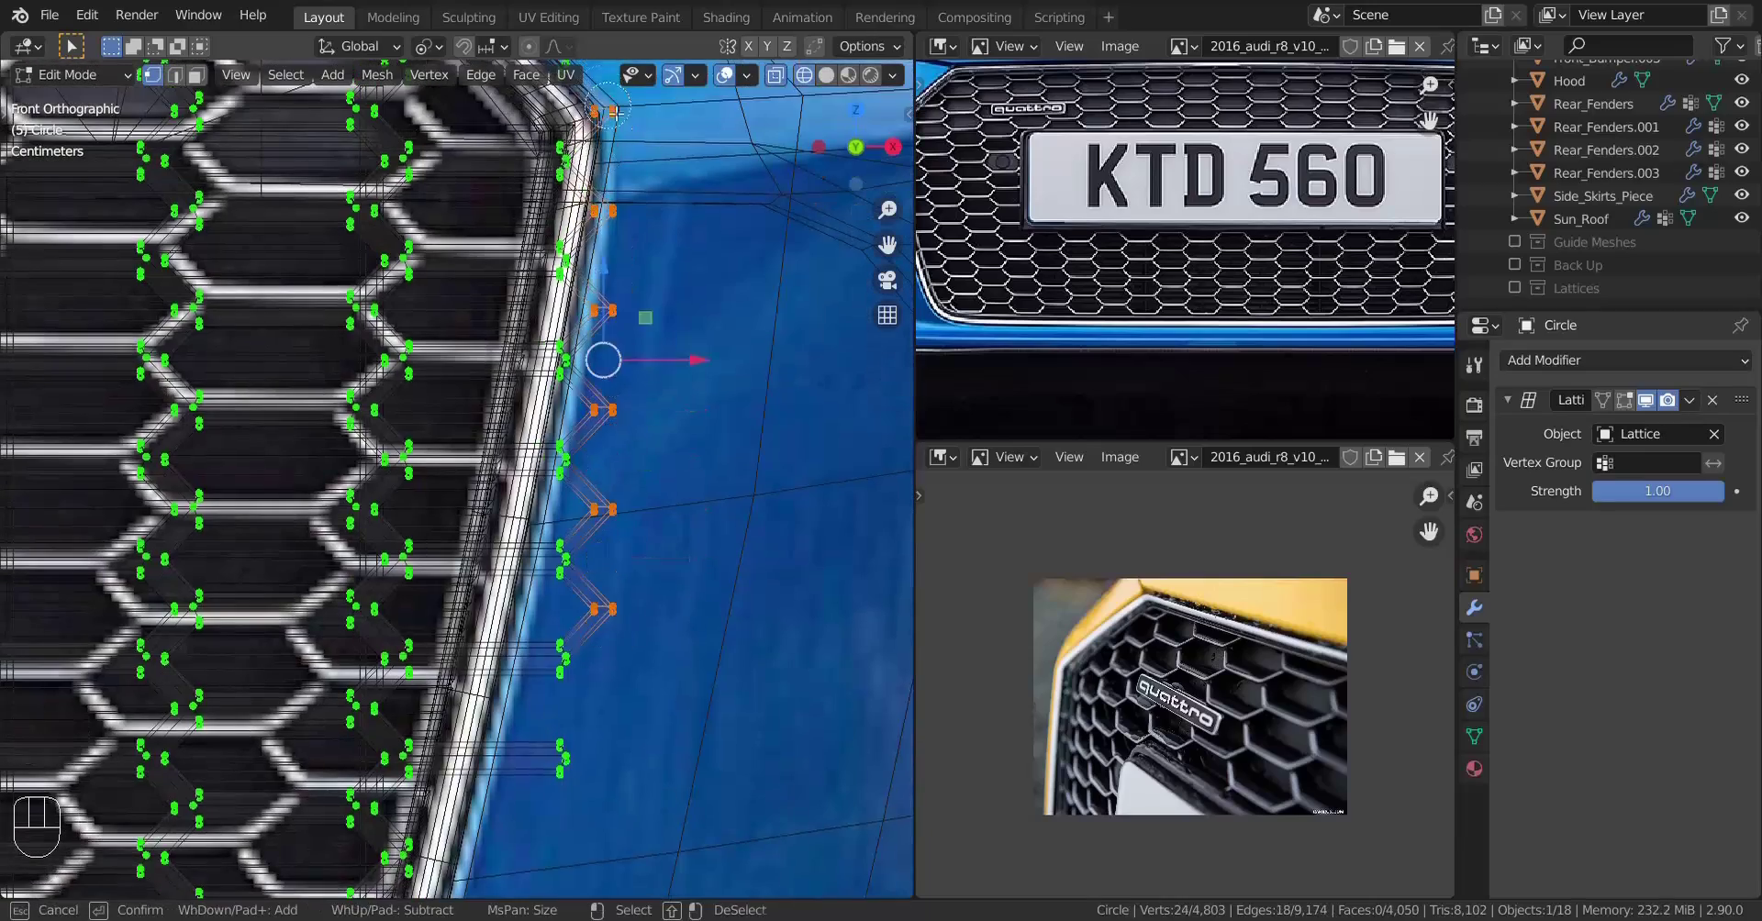
pyautogui.press('Escape')
pyautogui.press('x')
pyautogui.click(615, 115)
pyautogui.press('z')
# Box-select the honeycomb's outer bar ends and shear them to follow the frame's slant
pyautogui.scroll(-3, 646, 571)
pyautogui.press('z')
pyautogui.moveTo(540, 209); pyautogui.dragTo(718, 697)
pyautogui.press('z')
pyautogui.hotkey('ctrl', 'alt', 'shift', 's')
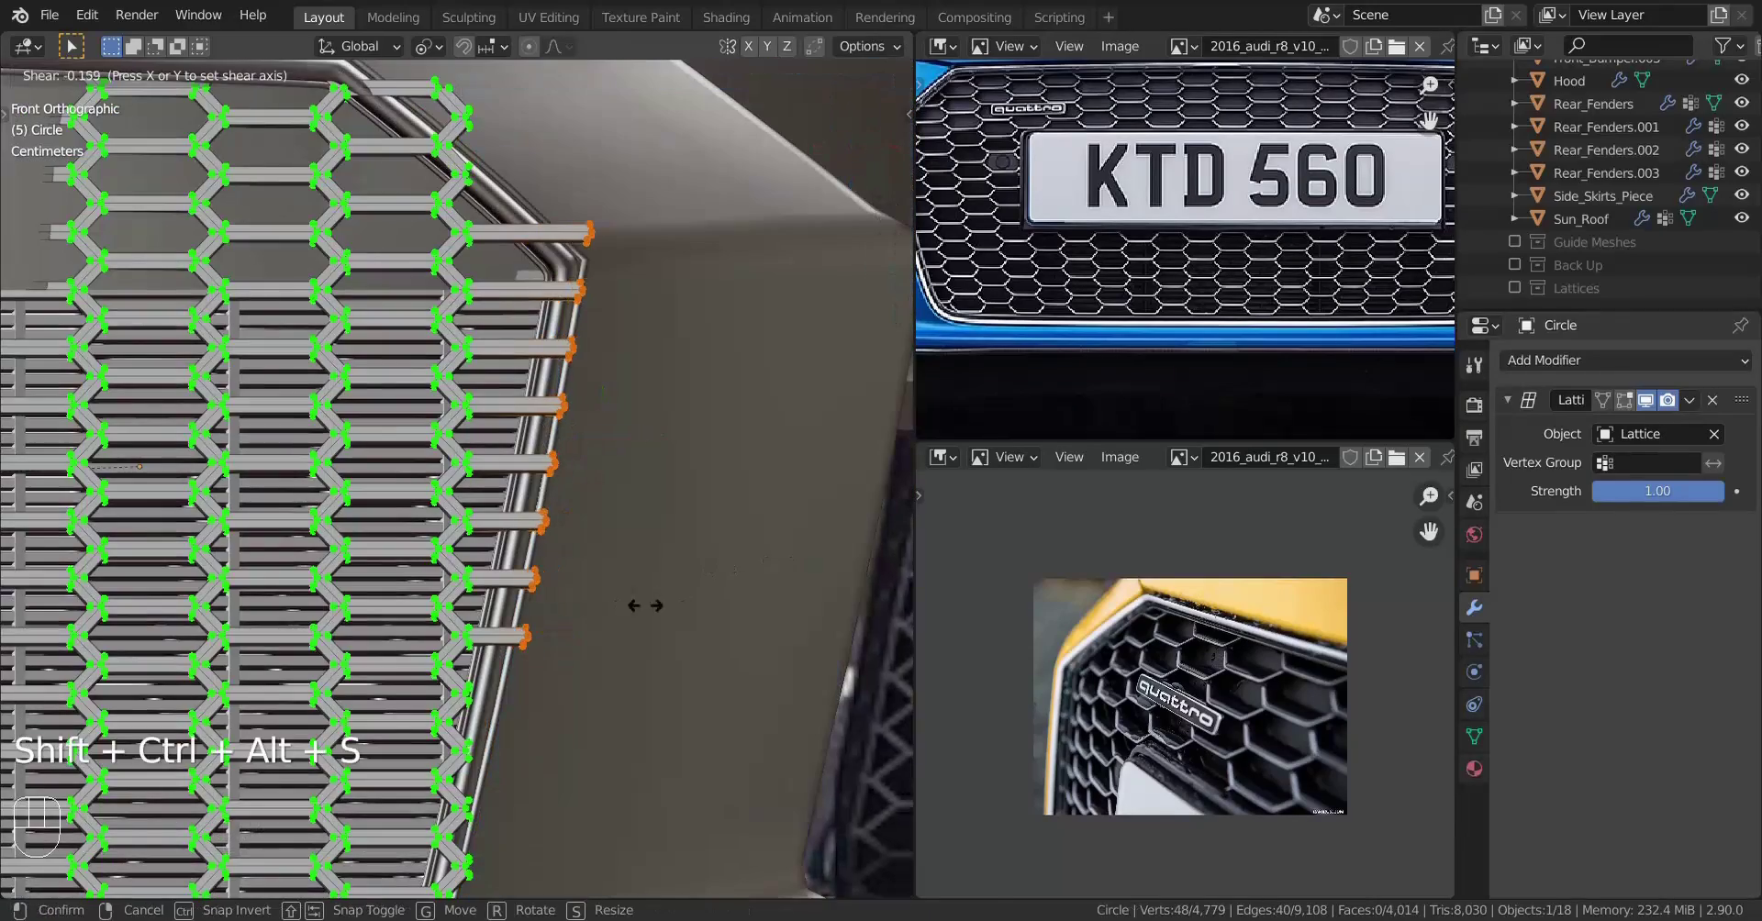
pyautogui.moveTo(536, 477); pyautogui.dragTo(386, 551, button='middle')
pyautogui.scroll(-3, 386, 551)
pyautogui.keyDown('shift'); pyautogui.moveTo(386, 550); pyautogui.dragTo(385, 670, button='middle'); pyautogui.keyUp('shift')
pyautogui.scroll(3, 402, 593)
pyautogui.press('Tab')
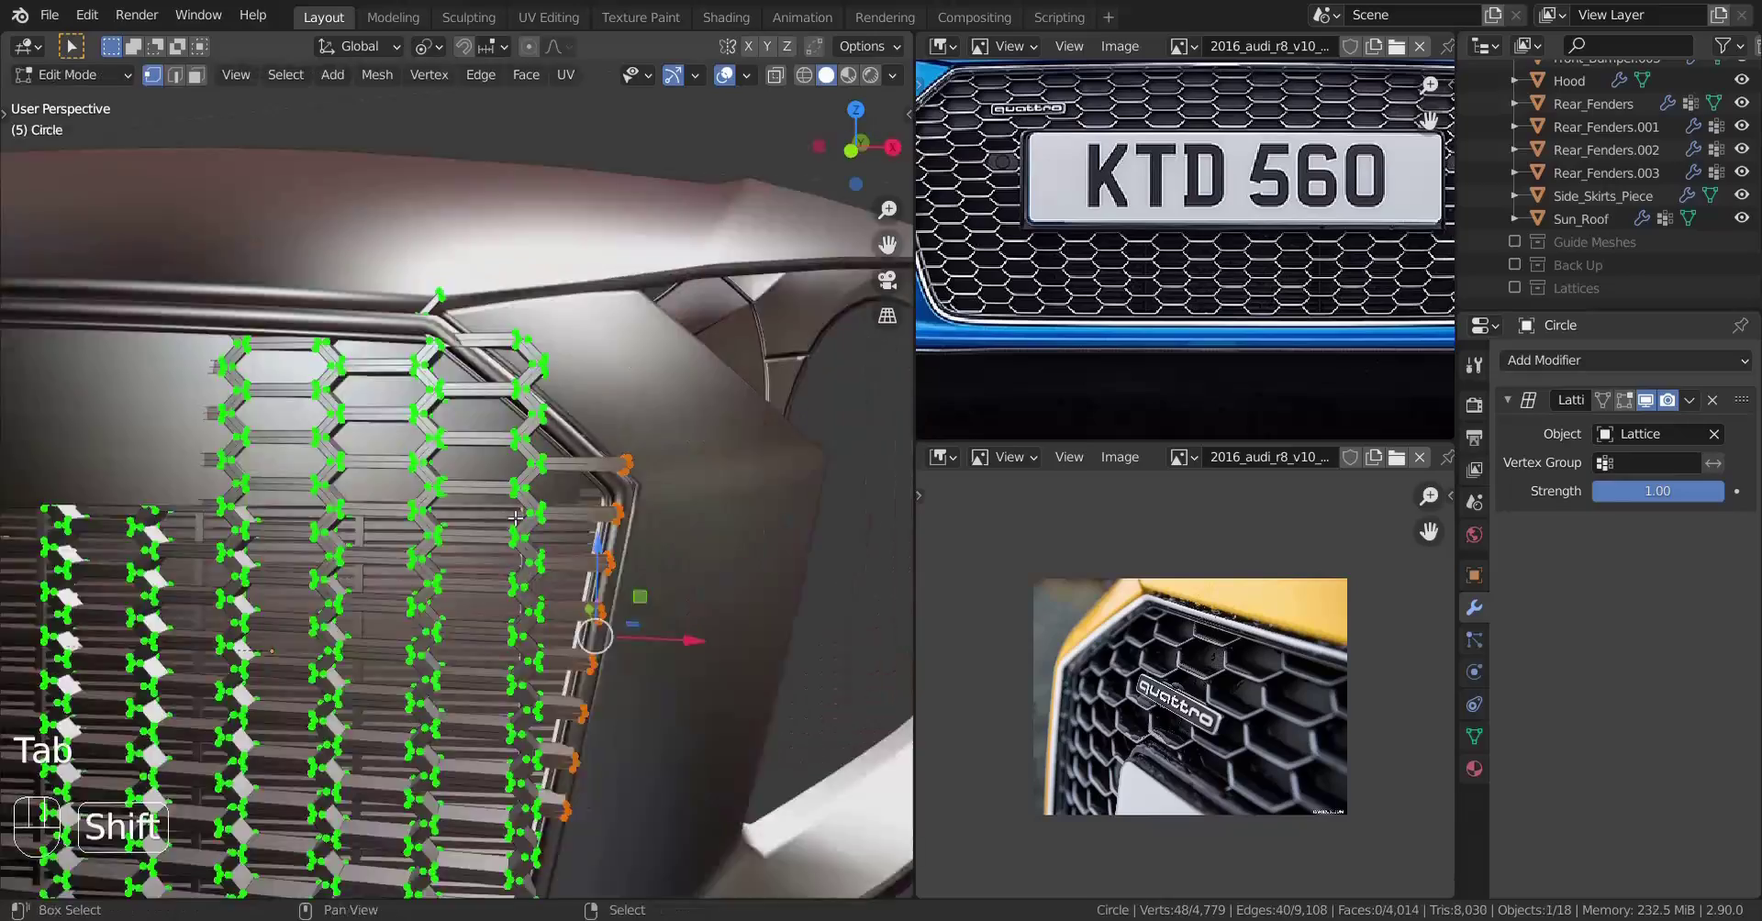
# Delete the honeycomb vertices protruding past the frame's upper corner on the same side
pyautogui.press('KP_1')
pyautogui.keyDown('shift'); pyautogui.moveTo(573, 363); pyautogui.dragTo(560, 471, button='middle'); pyautogui.keyUp('shift')
pyautogui.scroll(2, 560, 471)
pyautogui.press('z')
pyautogui.press('x')
pyautogui.press('z')
pyautogui.scroll(-4, 496, 457)
pyautogui.press('z')
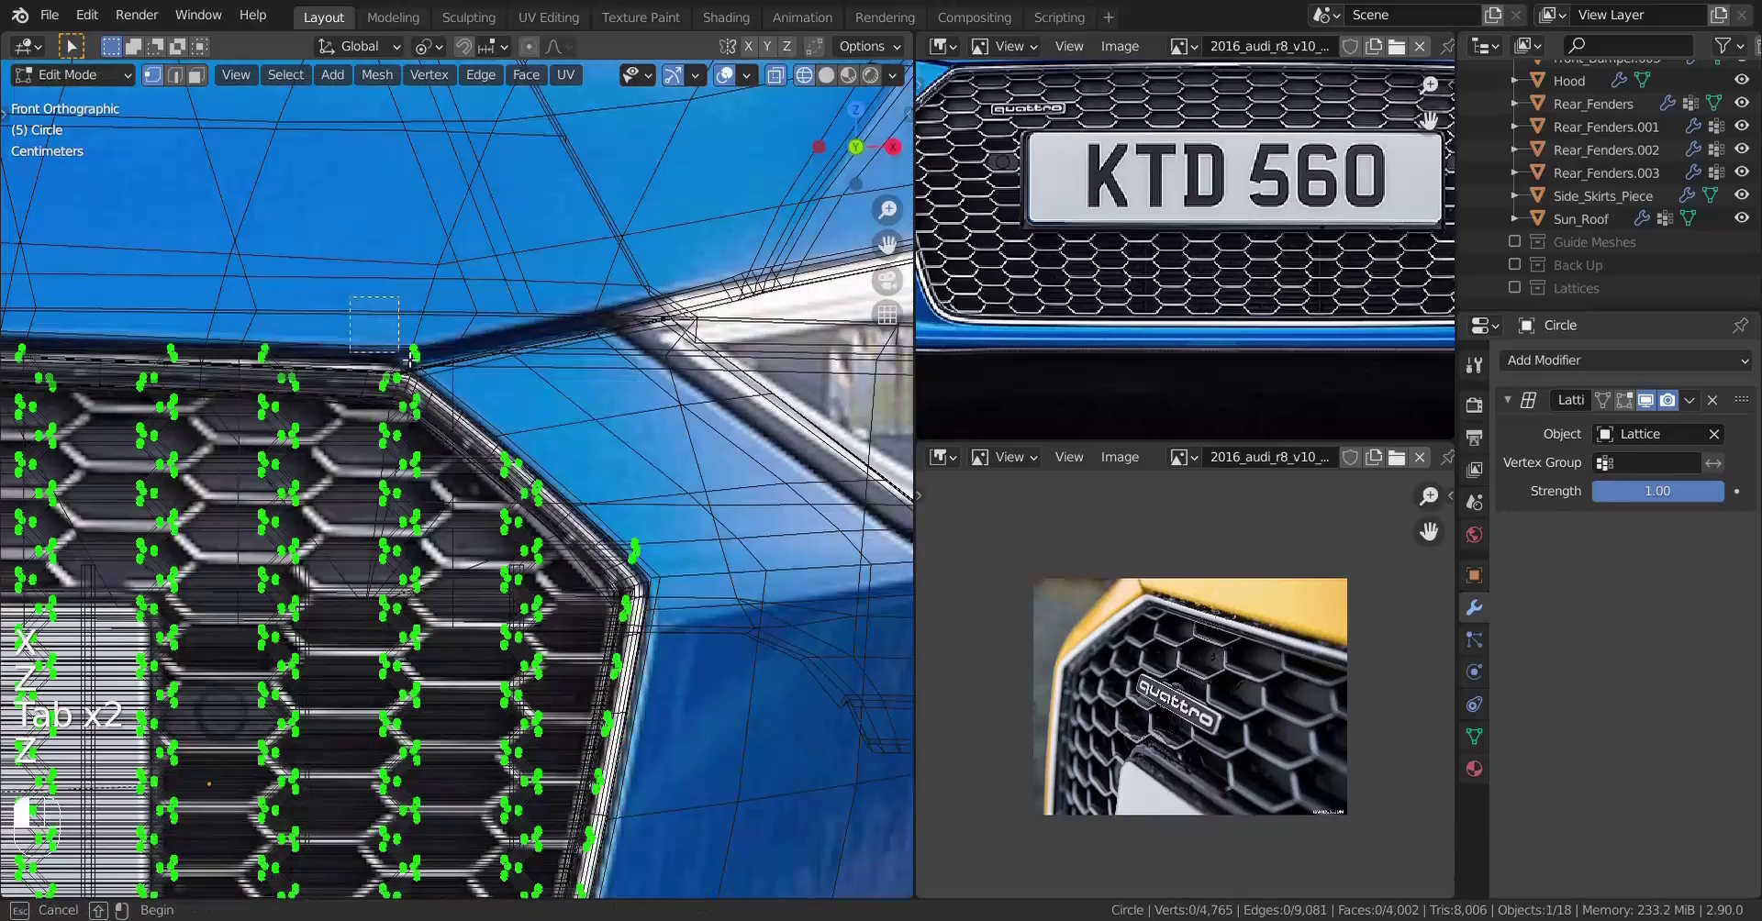
pyautogui.press('Tab')
pyautogui.press('z')
pyautogui.press('Tab')
pyautogui.press('Tab')
# Delete the honeycomb pieces protruding beyond the frame's upper corner on the opposite side of the grille
pyautogui.scroll(-4, 550, 459)
pyautogui.keyDown('shift'); pyautogui.moveTo(322, 502); pyautogui.dragTo(514, 514, button='middle'); pyautogui.keyUp('shift')
pyautogui.scroll(5, 306, 503)
pyautogui.press('Tab')
pyautogui.press('z')
pyautogui.moveTo(428, 354); pyautogui.dragTo(585, 416)
pyautogui.press('x')
pyautogui.press('z')
pyautogui.press('z')
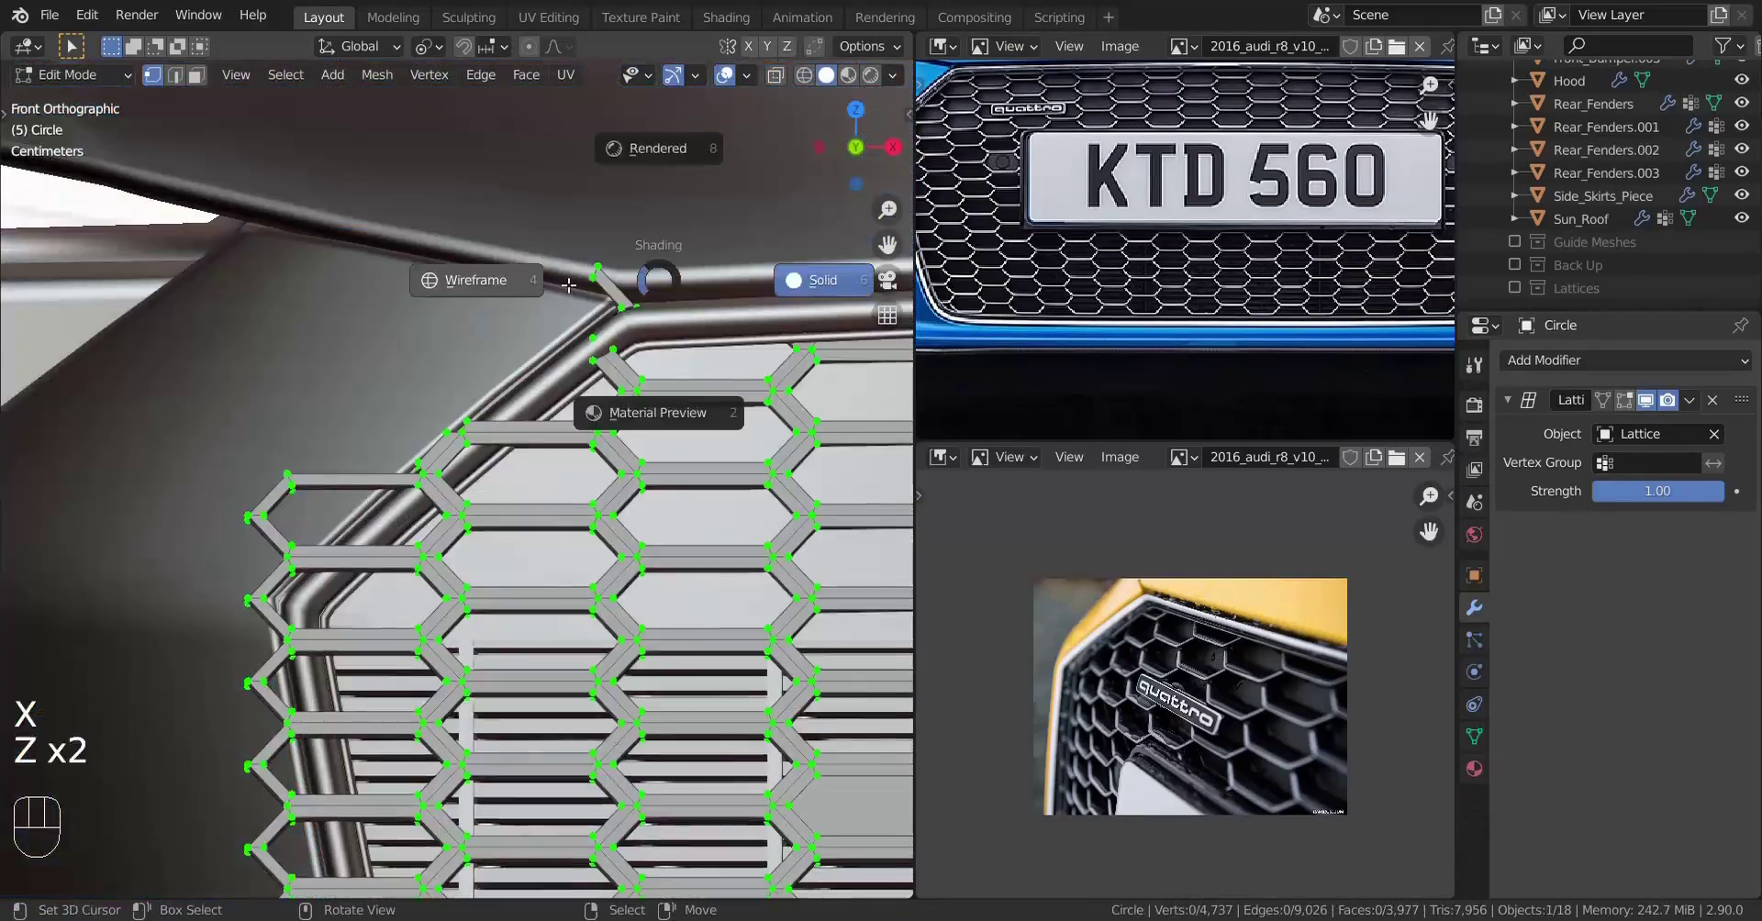
pyautogui.press('x')
pyautogui.press('z')
# Select the outermost zigzag vertices down the honeycomb's opposite side in wireframe and delete them
pyautogui.scroll(-1, 526, 445)
pyautogui.press('b')
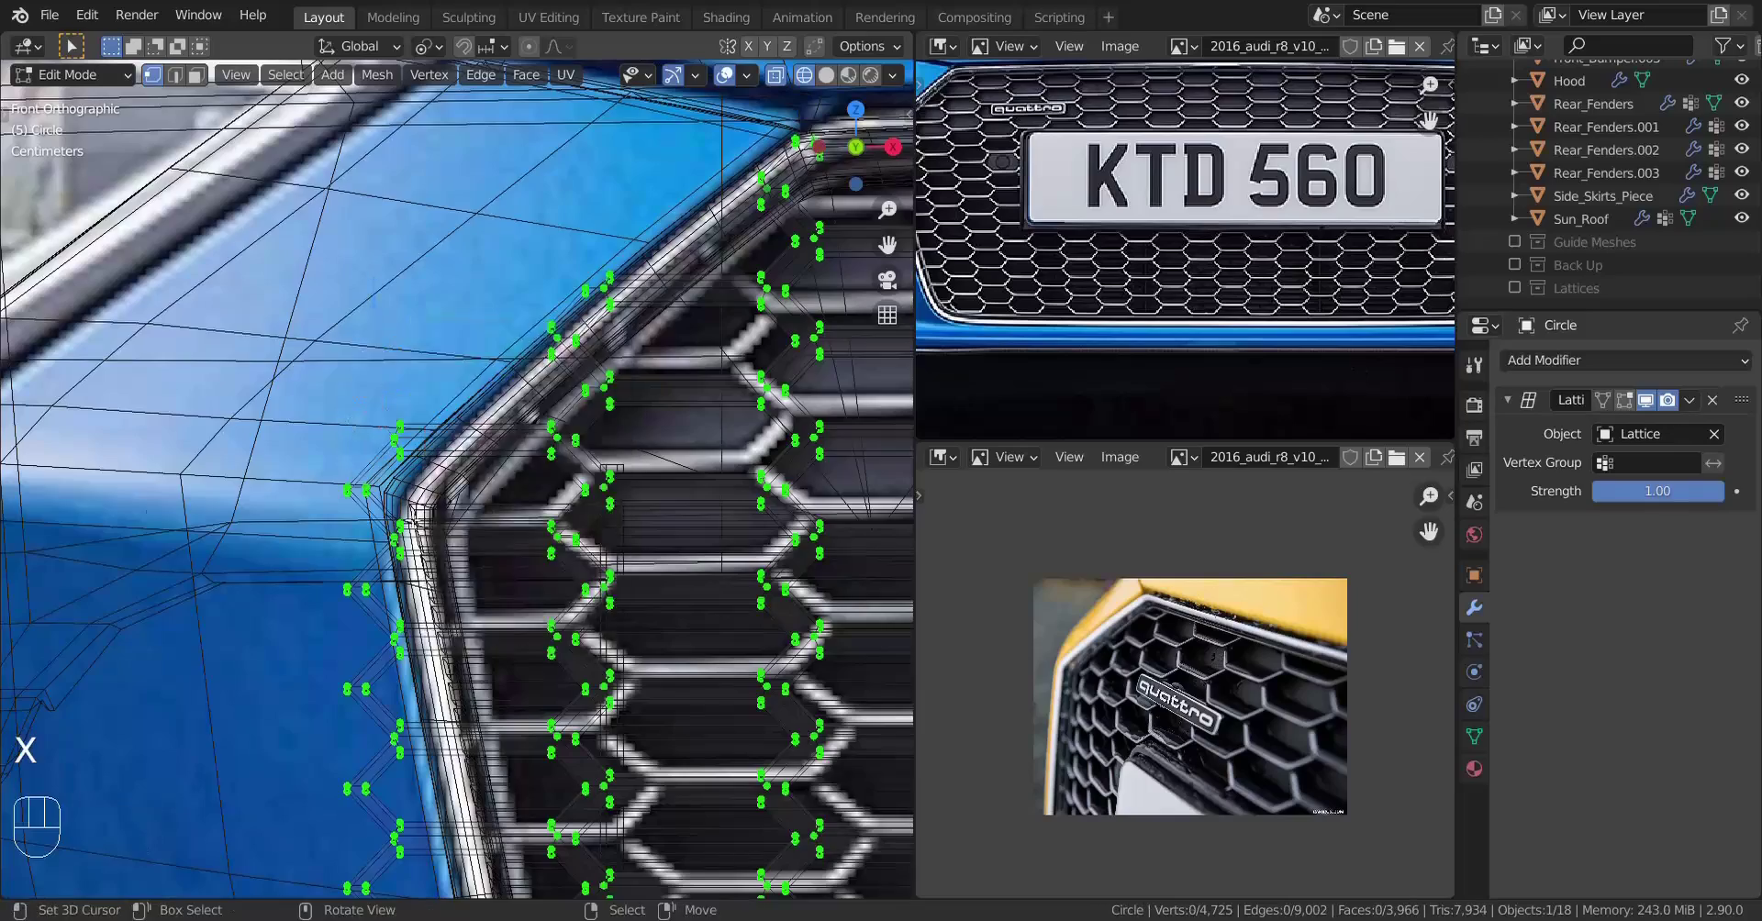
pyautogui.press('z')
pyautogui.press('z')
pyautogui.scroll(-2, 413, 522)
pyautogui.keyDown('shift'); pyautogui.moveTo(413, 522); pyautogui.dragTo(432, 320, button='middle'); pyautogui.keyUp('shift')
pyautogui.moveTo(411, 700); pyautogui.dragTo(409, 725)
pyautogui.rightClick(410, 725)
pyautogui.keyDown('shift'); pyautogui.moveTo(409, 730); pyautogui.dragTo(355, 478, button='middle'); pyautogui.keyUp('shift')
pyautogui.press('c')
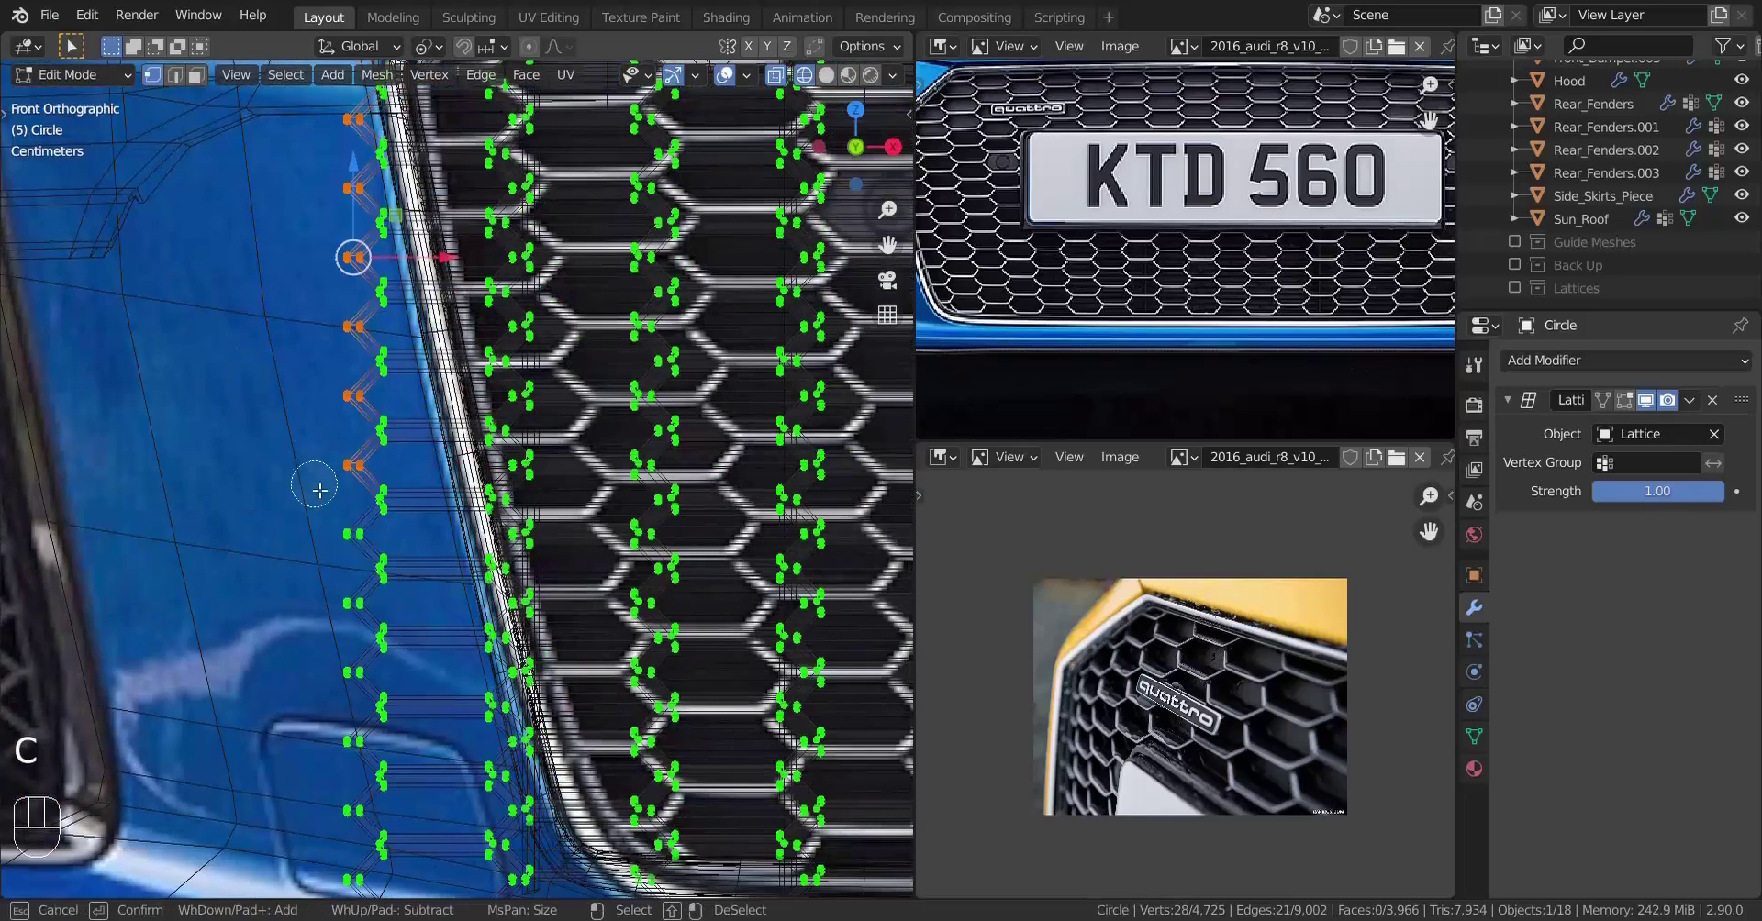
pyautogui.rightClick(349, 684)
pyautogui.press('x')
pyautogui.click(353, 578)
pyautogui.keyDown('shift'); pyautogui.moveTo(357, 711); pyautogui.dragTo(349, 446, button='middle'); pyautogui.keyUp('shift')
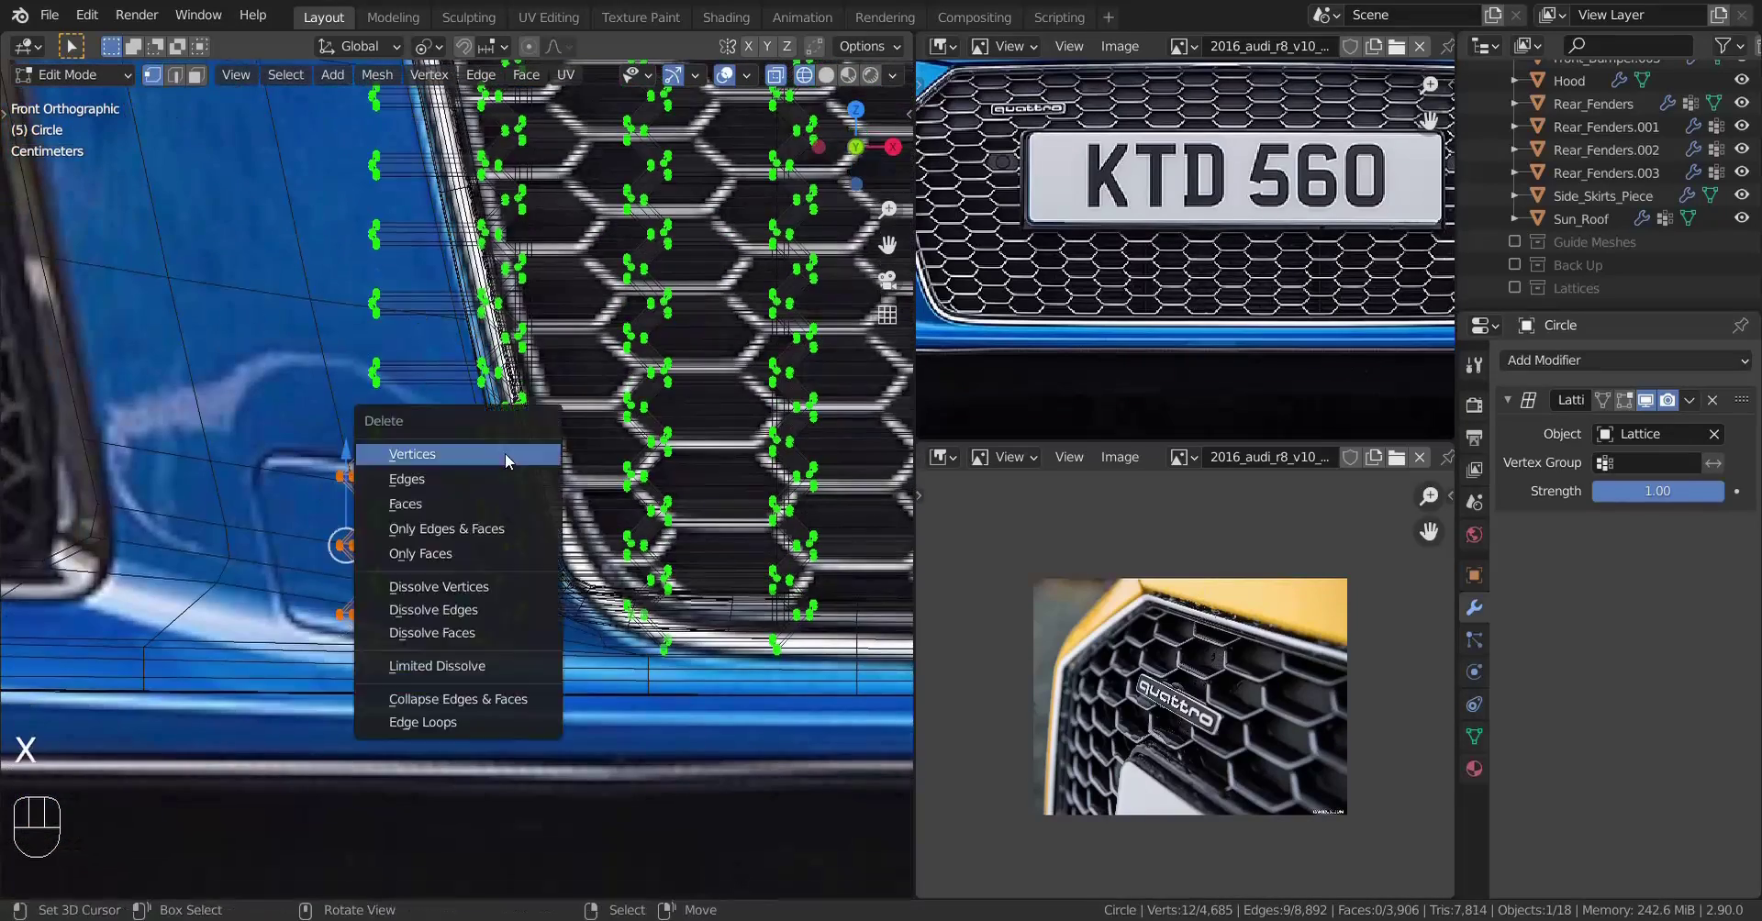
pyautogui.click(507, 461)
# Delete the excess honeycomb vertices outside the frame's lower corner on the opposite side
pyautogui.press('z')
pyautogui.scroll(2, 457, 545)
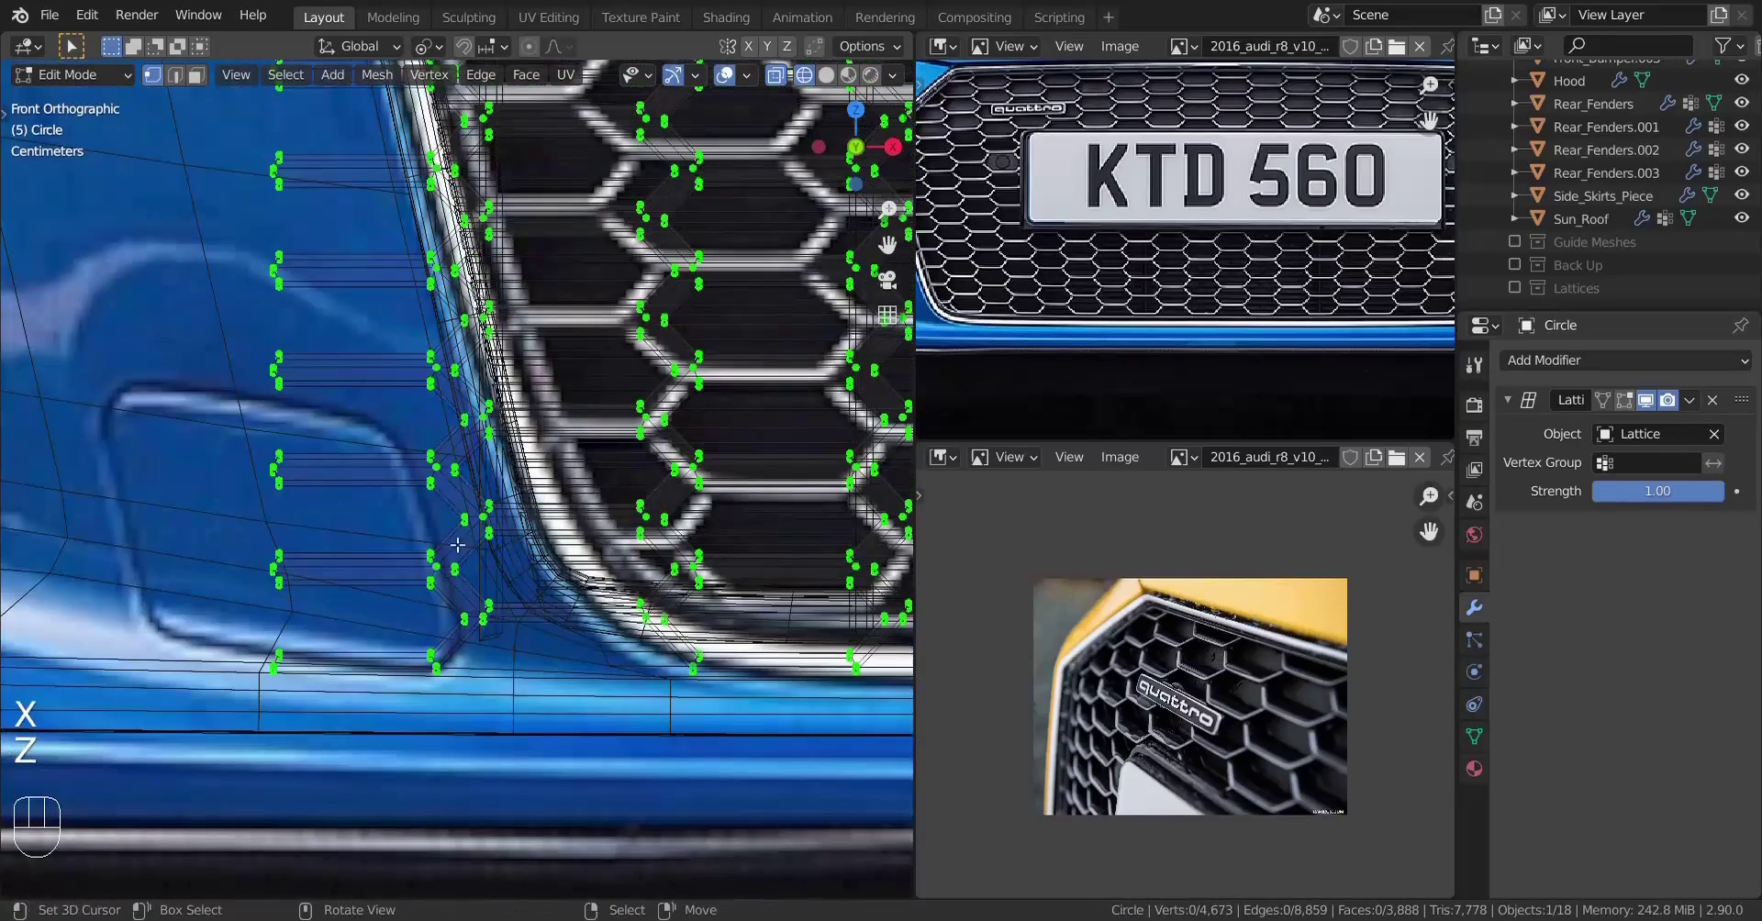
pyautogui.press('x')
pyautogui.click(624, 459)
pyautogui.press('z')
pyautogui.press('z')
pyautogui.scroll(1, 514, 514)
pyautogui.moveTo(400, 561); pyautogui.dragTo(487, 663)
pyautogui.press('x')
pyautogui.click(487, 653)
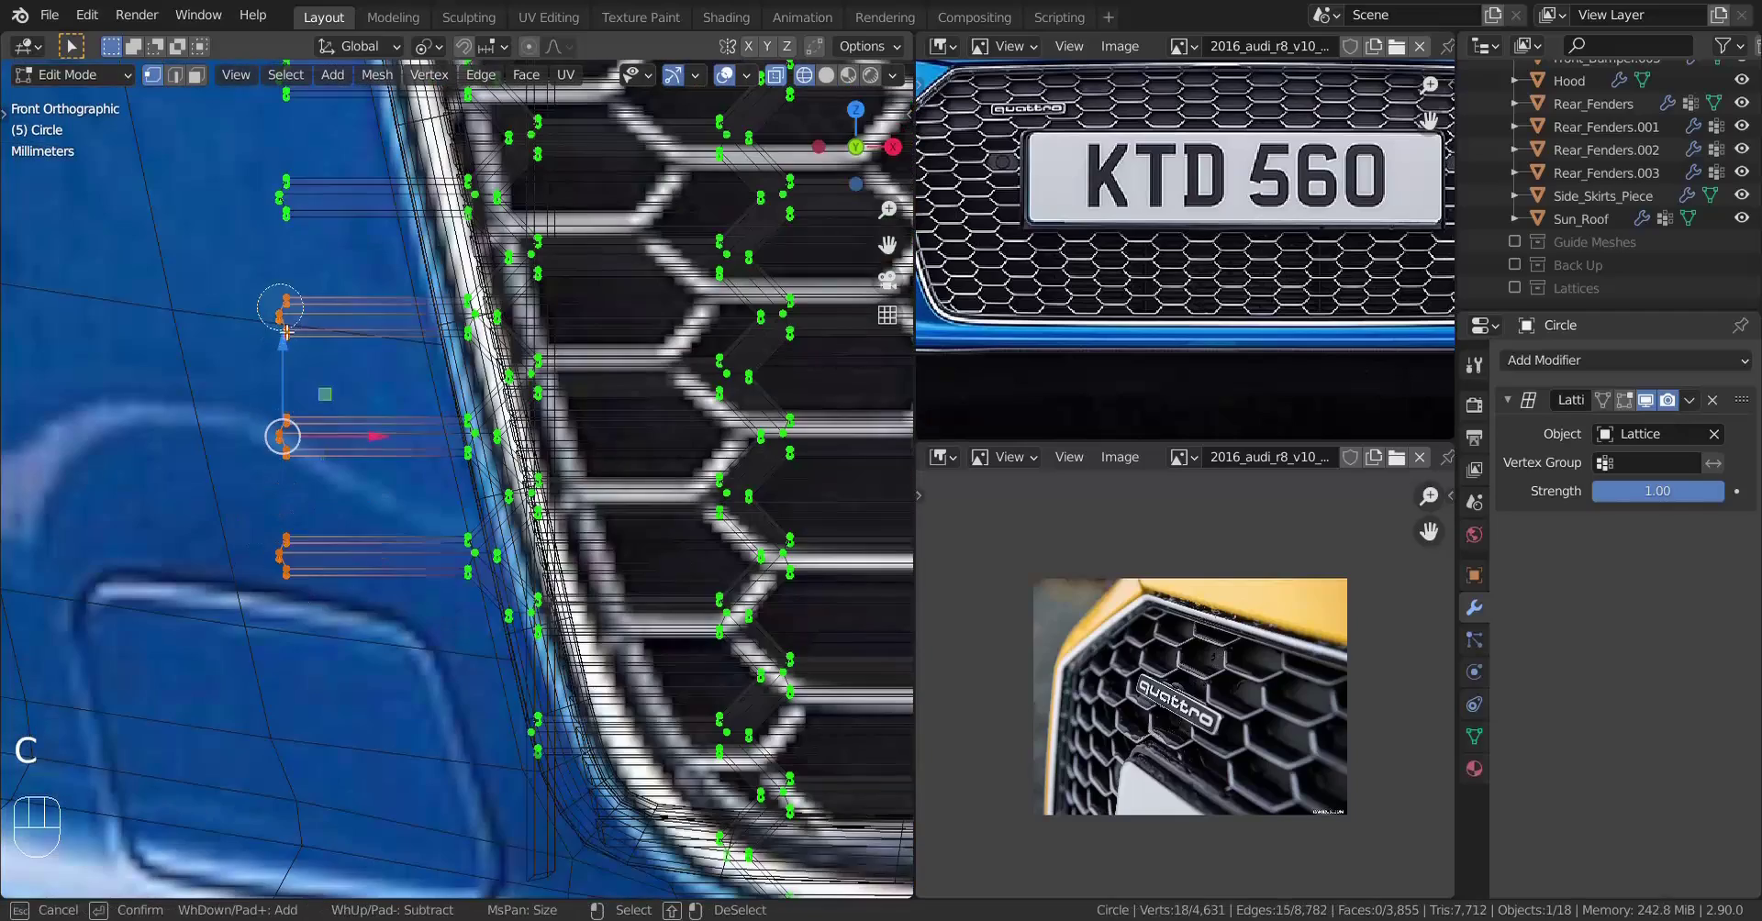
# Delete the excess outer end vertices of the honeycomb bars sticking out beyond the frame's slanted side
pyautogui.moveTo(280, 308); pyautogui.dragTo(282, 198)
pyautogui.rightClick(281, 198)
pyautogui.press('x')
pyautogui.click(286, 202)
pyautogui.keyDown('shift'); pyautogui.moveTo(395, 262); pyautogui.dragTo(401, 563, button='middle'); pyautogui.keyUp('shift')
# Select the outer end vertices of the upper honeycomb bars in wireframe and align them with the frame's slanted side
pyautogui.press('z')
pyautogui.press('Tab')
pyautogui.press('Tab')
pyautogui.press('z')
pyautogui.scroll(-4, 386, 542)
pyautogui.moveTo(326, 221); pyautogui.dragTo(432, 631)
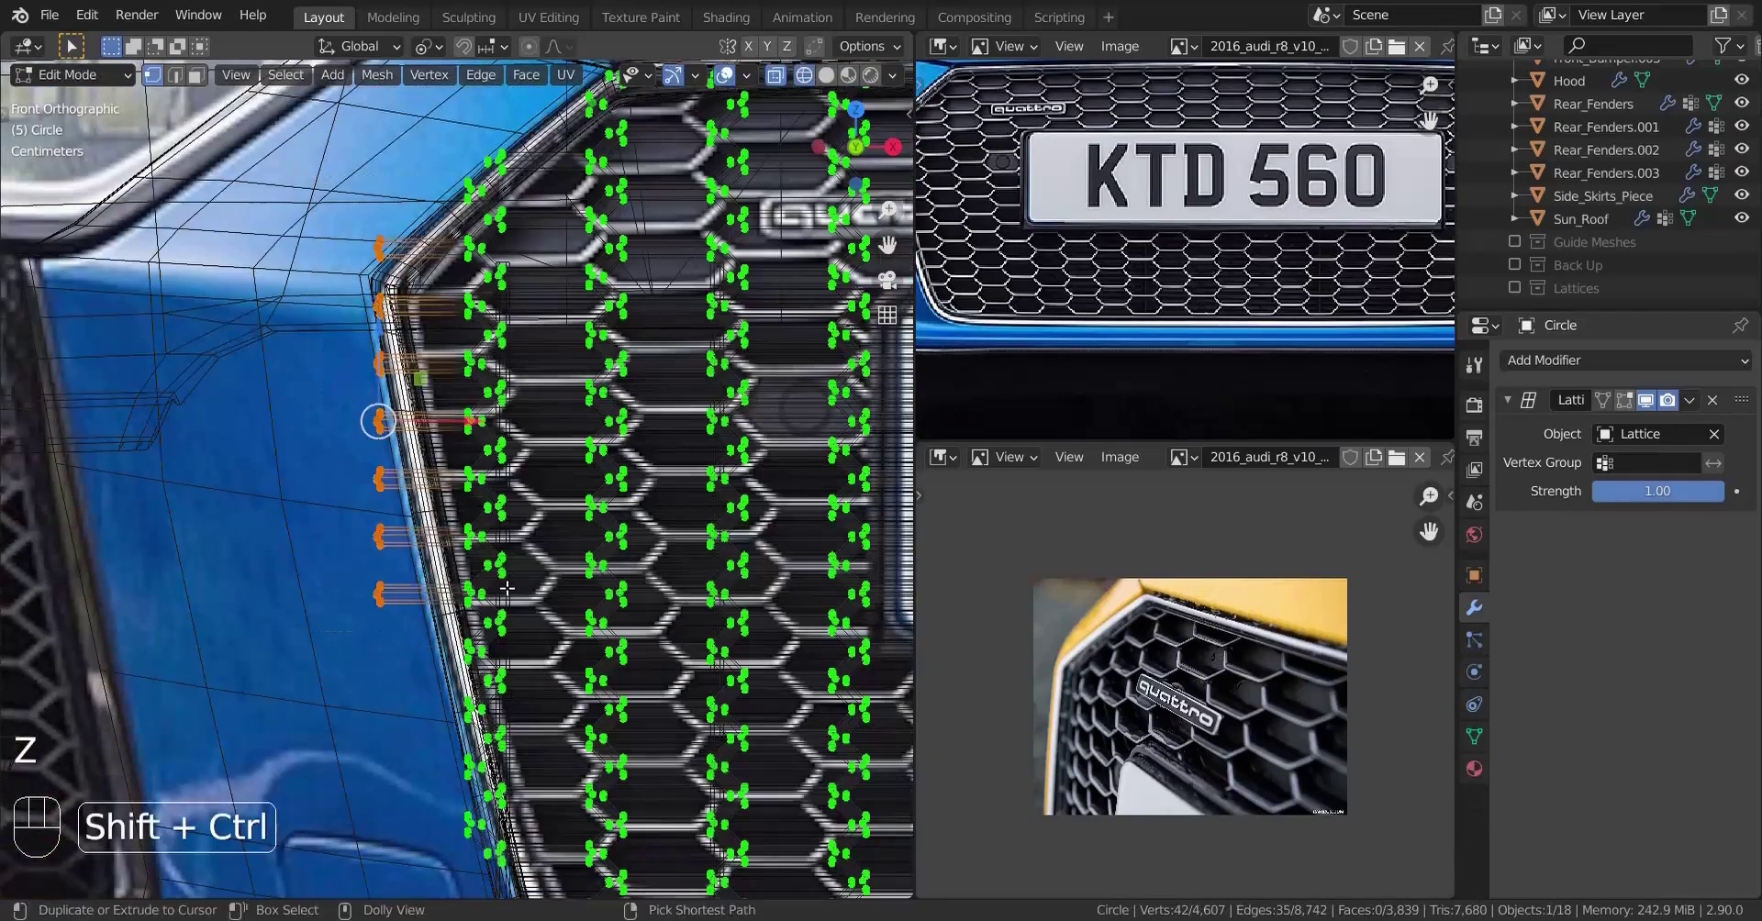
pyautogui.click(691, 428)
# Move the topmost bar's outer end vertices inward behind the frame's upper corner and leave mesh editing
pyautogui.scroll(3, 385, 275)
pyautogui.keyDown('shift'); pyautogui.moveTo(386, 276); pyautogui.dragTo(404, 464, button='middle'); pyautogui.keyUp('shift')
pyautogui.moveTo(323, 363); pyautogui.dragTo(386, 417)
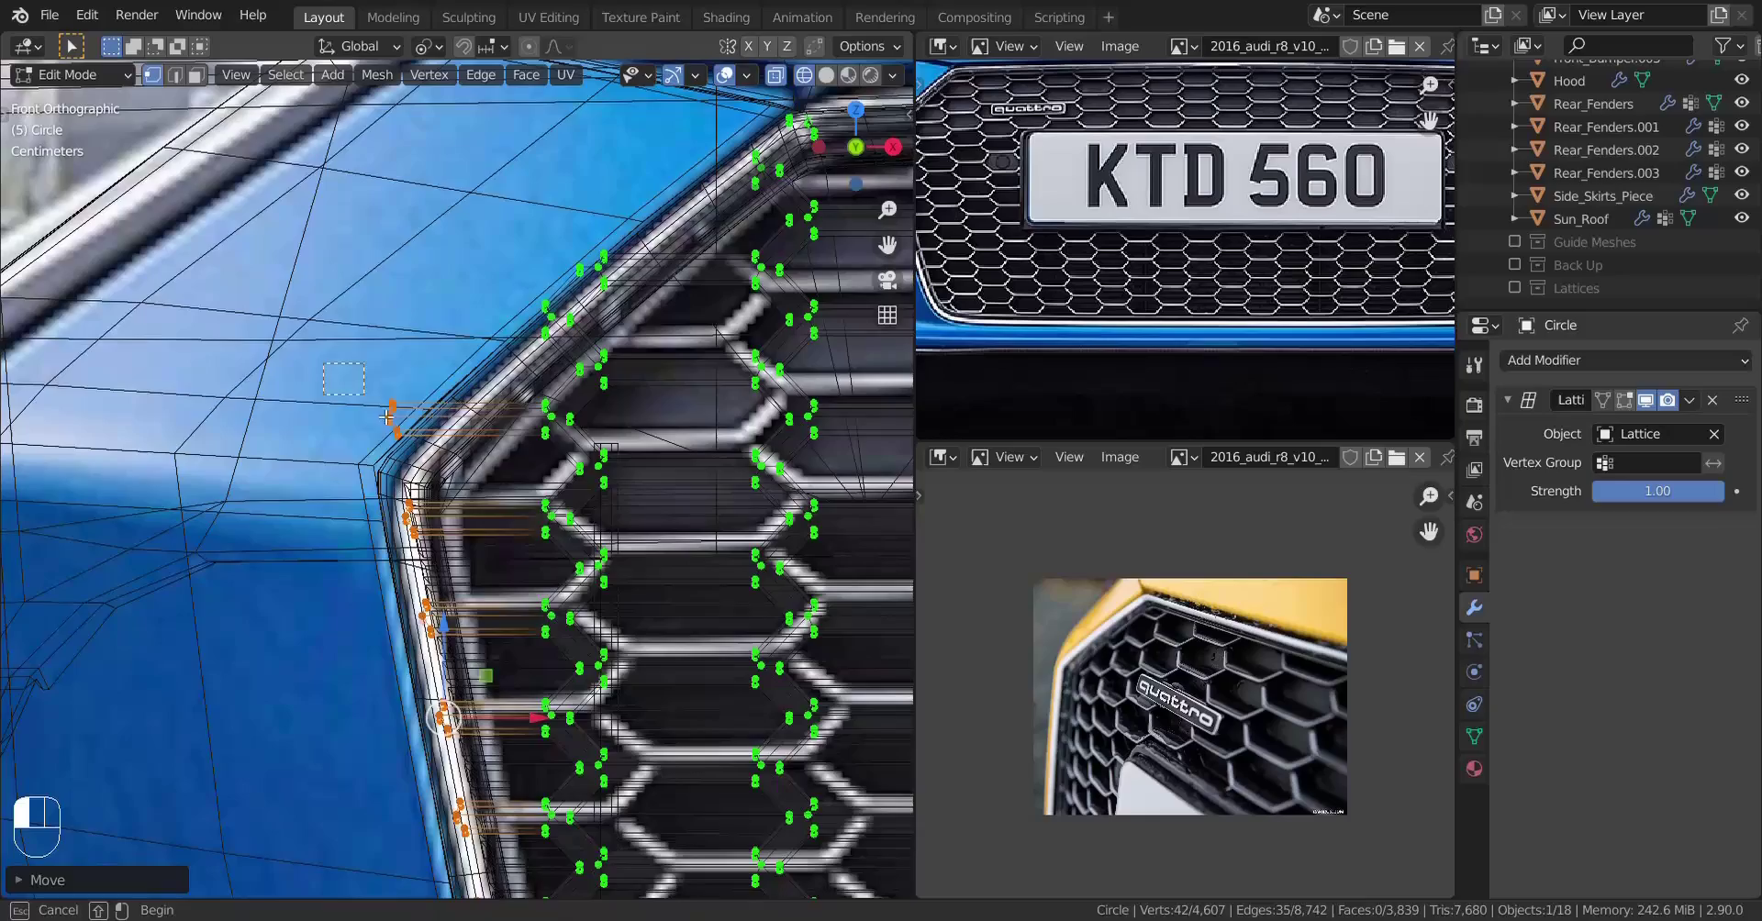
pyautogui.click(563, 417)
pyautogui.press('Tab')
# Create a flat plane over the quattro badge in front view by extruding an edge down along Z, and select the whole plane
pyautogui.press('z')
pyautogui.scroll(-7, 551, 432)
pyautogui.moveTo(550, 431)
pyautogui.mouseDown(button='middle')
pyautogui.moveTo(460, 566)
pyautogui.moveTo(504, 560)
pyautogui.moveTo(514, 583)
pyautogui.mouseUp(button='middle')
pyautogui.keyDown('shift'); pyautogui.moveTo(303, 569); pyautogui.dragTo(424, 581, button='middle'); pyautogui.keyUp('shift')
pyautogui.press('KP_1')
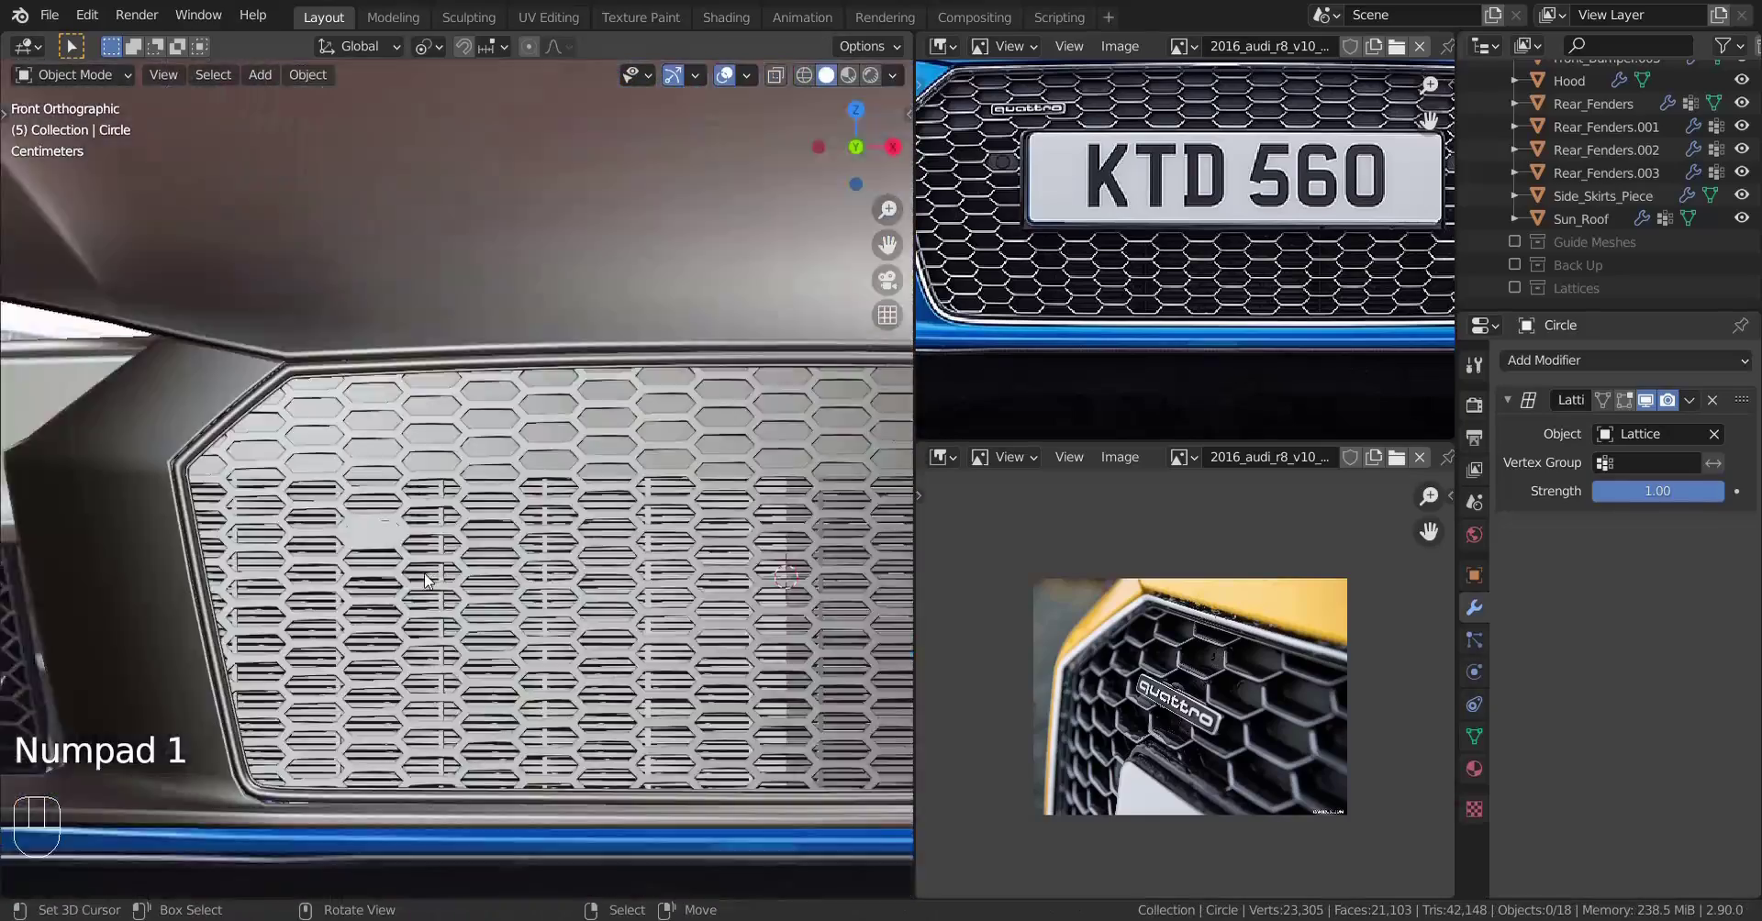
pyautogui.press('z')
pyautogui.press('Tab')
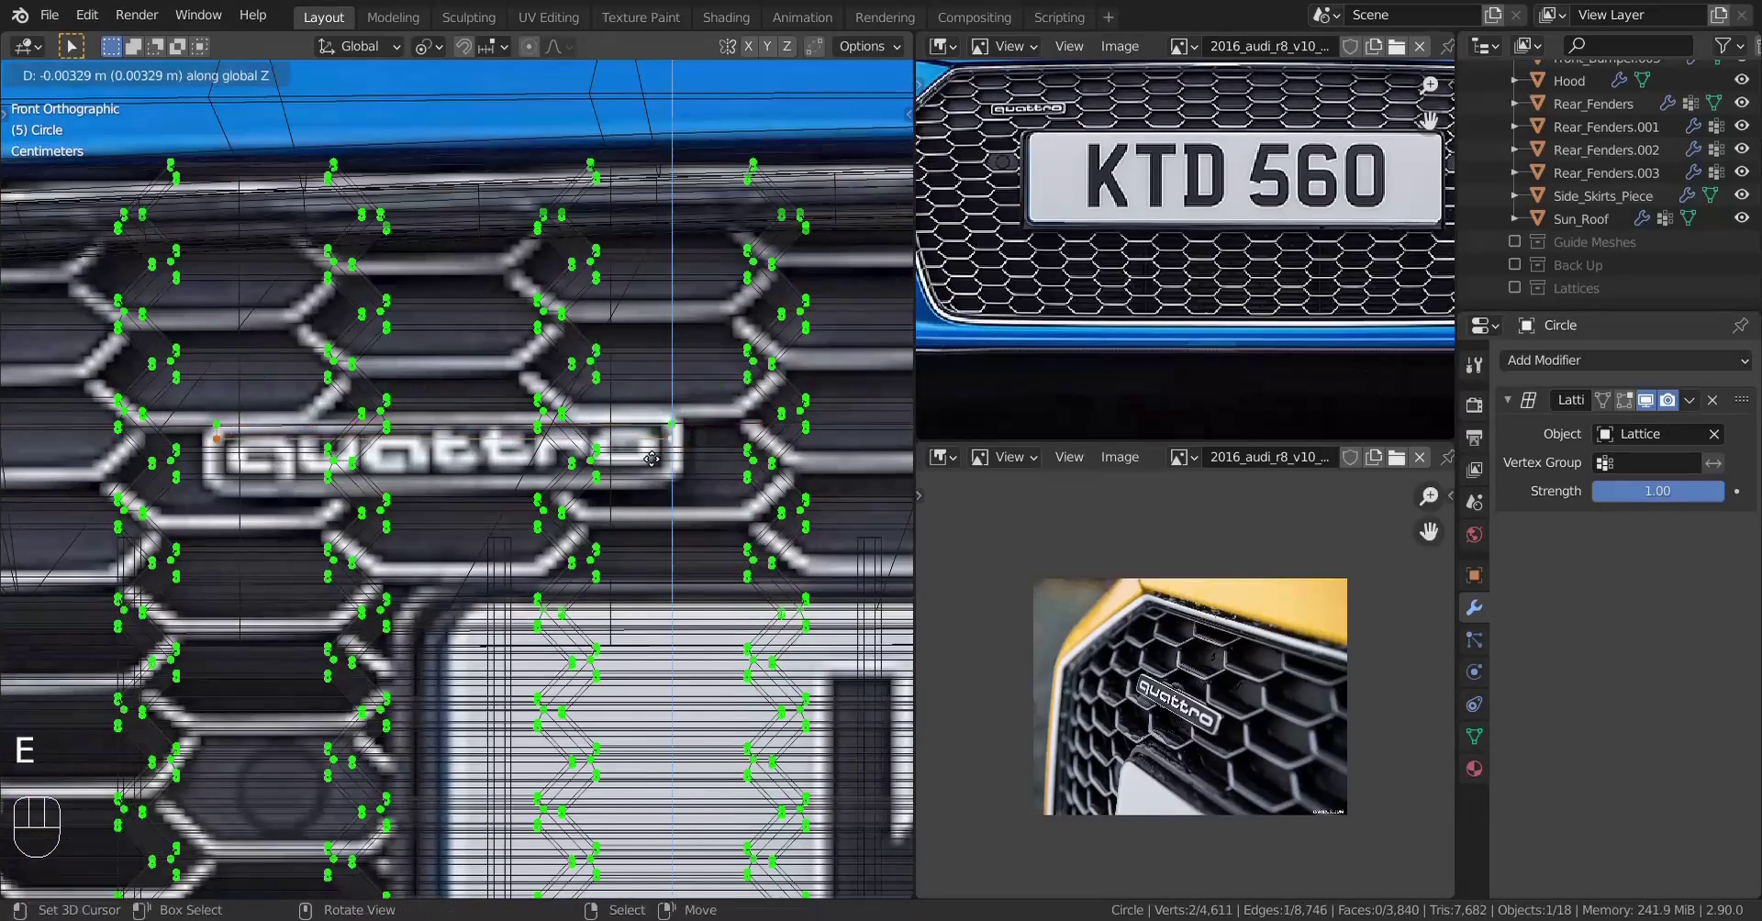
pyautogui.press('l')
# Position the badge plane against the front of the honeycomb and shift its side edge to follow the grille
pyautogui.moveTo(669, 494); pyautogui.dragTo(381, 586, button='middle')
pyautogui.press('KP_Decimal')
pyautogui.press('z')
pyautogui.keyDown('shift'); pyautogui.moveTo(427, 647); pyautogui.dragTo(338, 641); pyautogui.keyUp('shift')
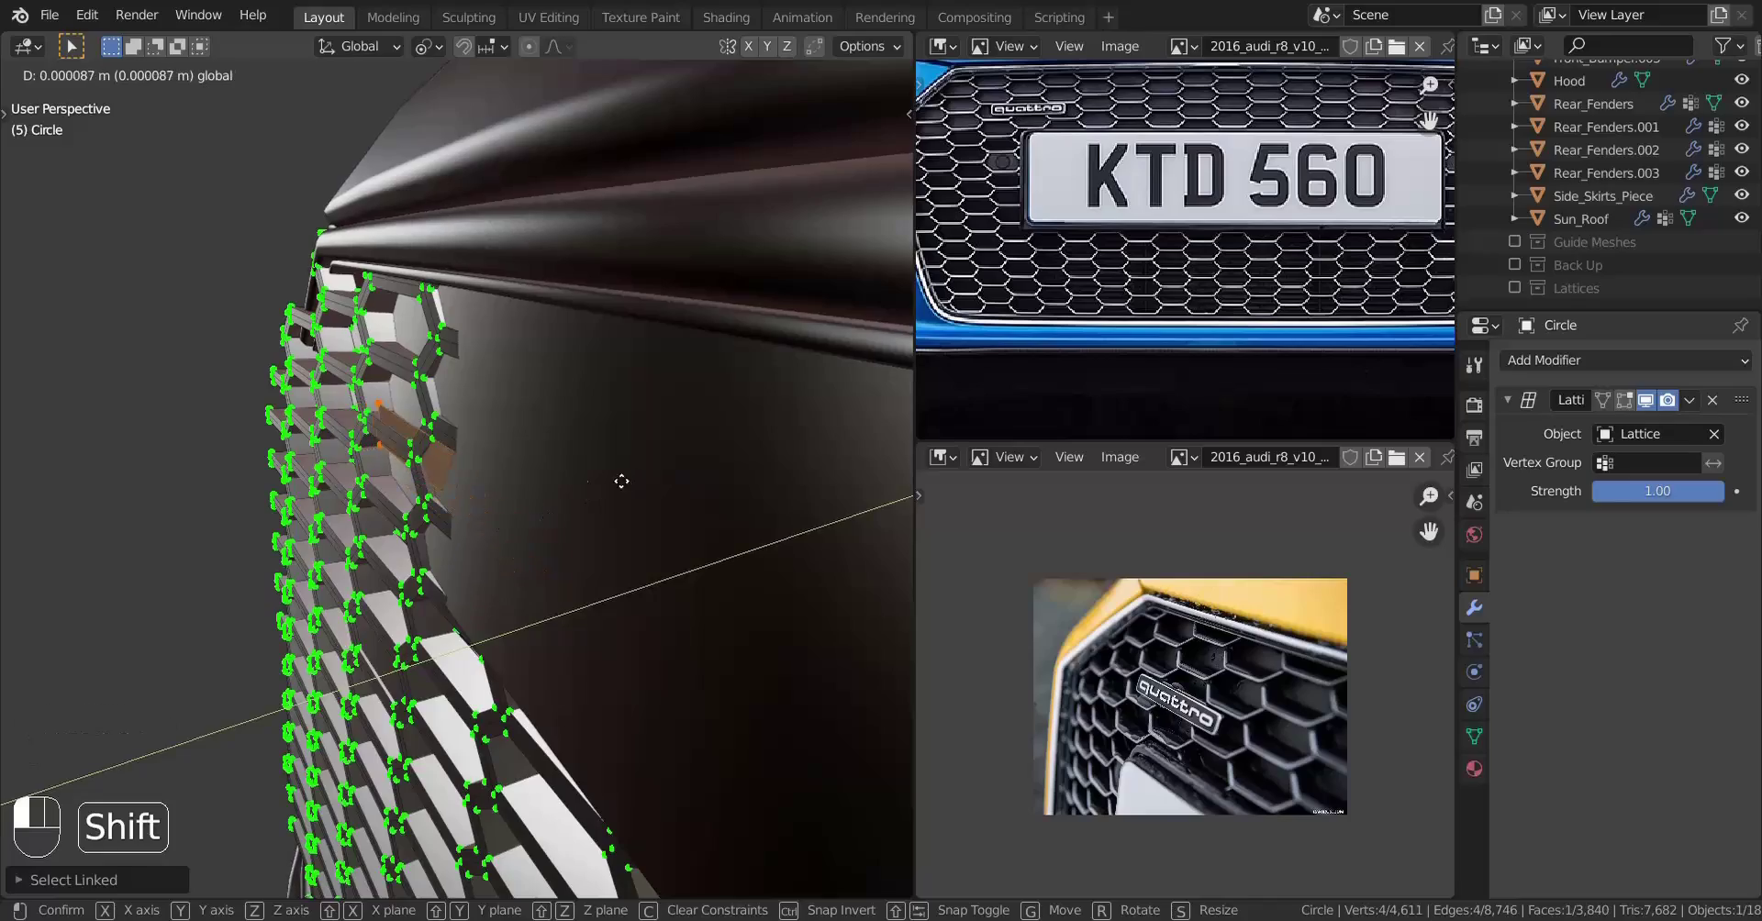
pyautogui.keyDown('shift'); pyautogui.moveTo(621, 481); pyautogui.dragTo(626, 481); pyautogui.keyUp('shift')
pyautogui.press('z')
pyautogui.moveTo(626, 481); pyautogui.dragTo(550, 495, button='middle')
pyautogui.press('z')
pyautogui.moveTo(601, 537); pyautogui.dragTo(571, 545)
pyautogui.moveTo(501, 541); pyautogui.dragTo(555, 522, button='middle')
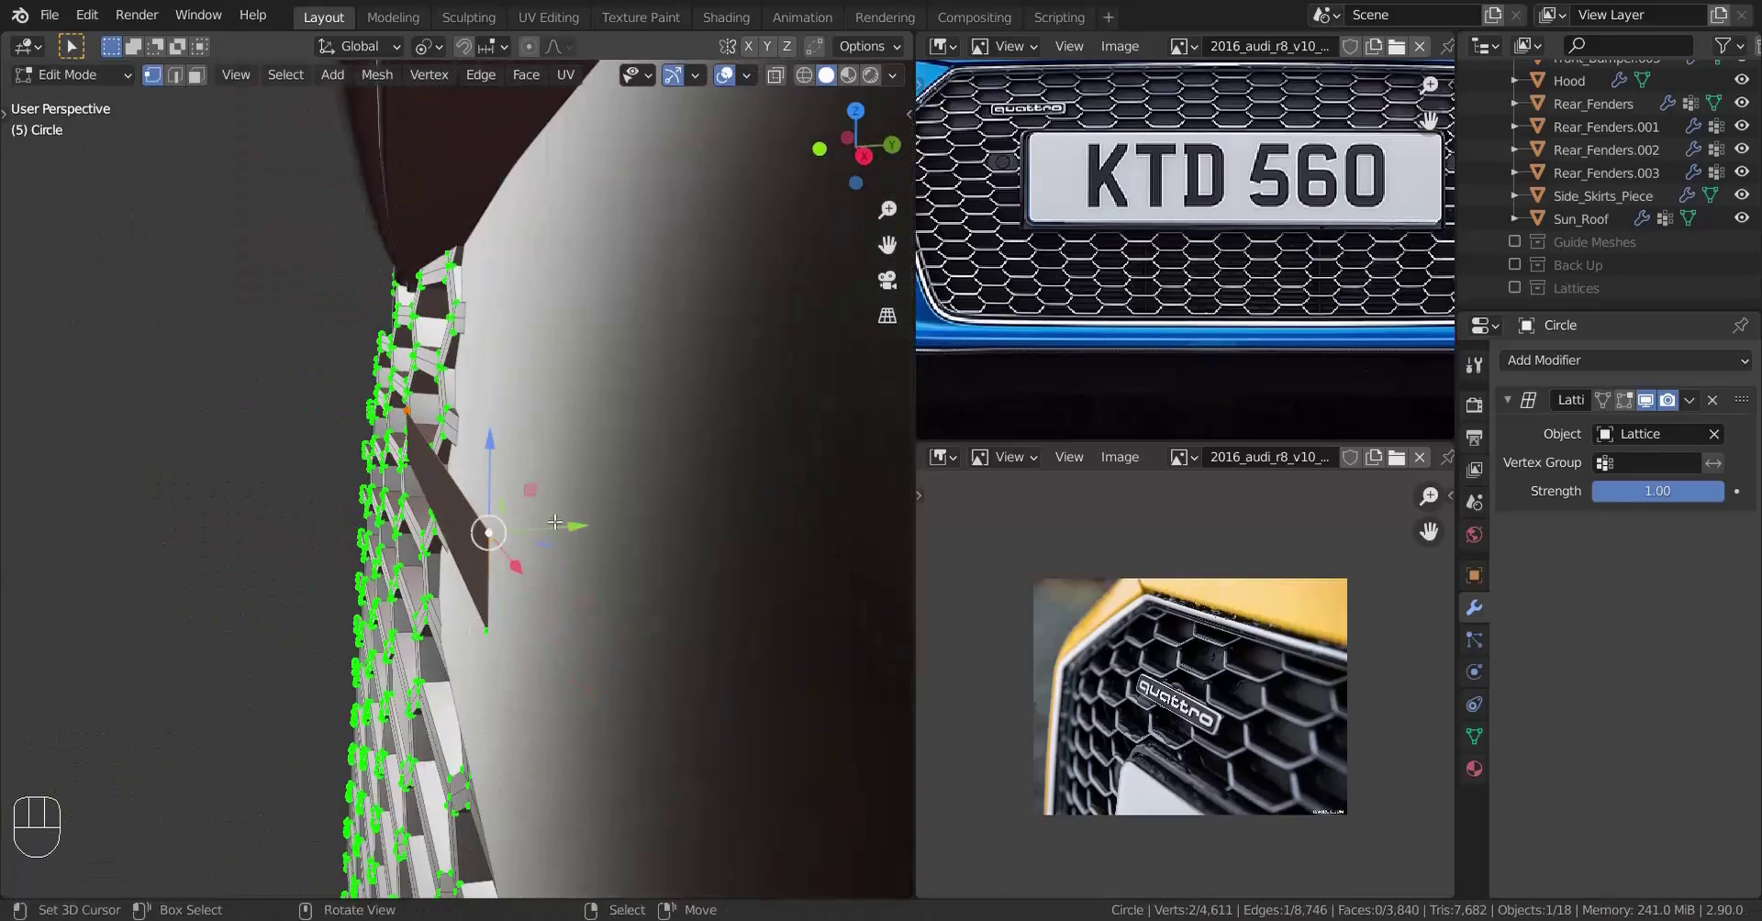
pyautogui.keyDown('shift'); pyautogui.moveTo(593, 496); pyautogui.dragTo(592, 496); pyautogui.keyUp('shift')
# Separate the badge plane from the honeycomb into its own object and clear its Lattice modifier
pyautogui.moveTo(592, 496); pyautogui.dragTo(515, 456, button='middle')
pyautogui.press('l')
pyautogui.press('p')
pyautogui.click(477, 455)
pyautogui.press('Tab')
pyautogui.rightClick(468, 451)
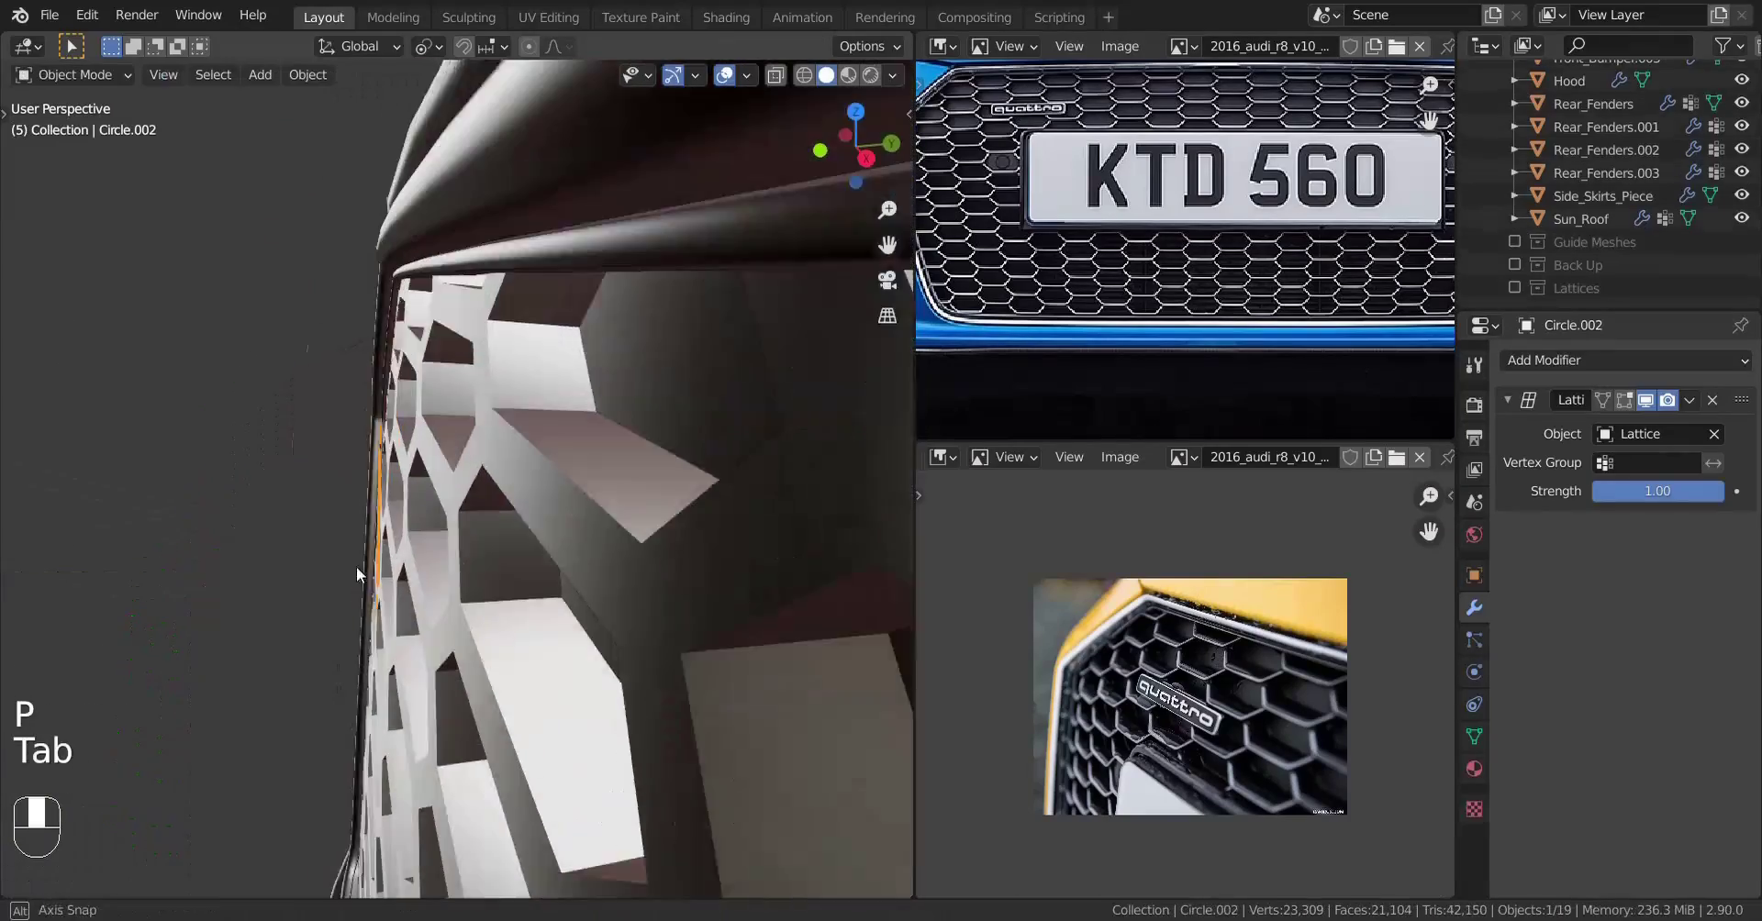
pyautogui.hotkey('alt', 'p')
# Adjust the badge plane's end vertices so it lies in front of the honeycomb, and select its upper edge
pyautogui.press('Tab')
pyautogui.moveTo(480, 512); pyautogui.dragTo(531, 623)
pyautogui.moveTo(587, 549); pyautogui.dragTo(601, 547)
pyautogui.moveTo(551, 541); pyautogui.dragTo(500, 528, button='middle')
pyautogui.press('z')
pyautogui.press('z')
pyautogui.moveTo(259, 392); pyautogui.dragTo(404, 446)
pyautogui.moveTo(404, 446); pyautogui.dragTo(633, 459, button='middle')
pyautogui.click(307, 464)
pyautogui.keyDown('shift'); pyautogui.click(613, 482); pyautogui.keyUp('shift')
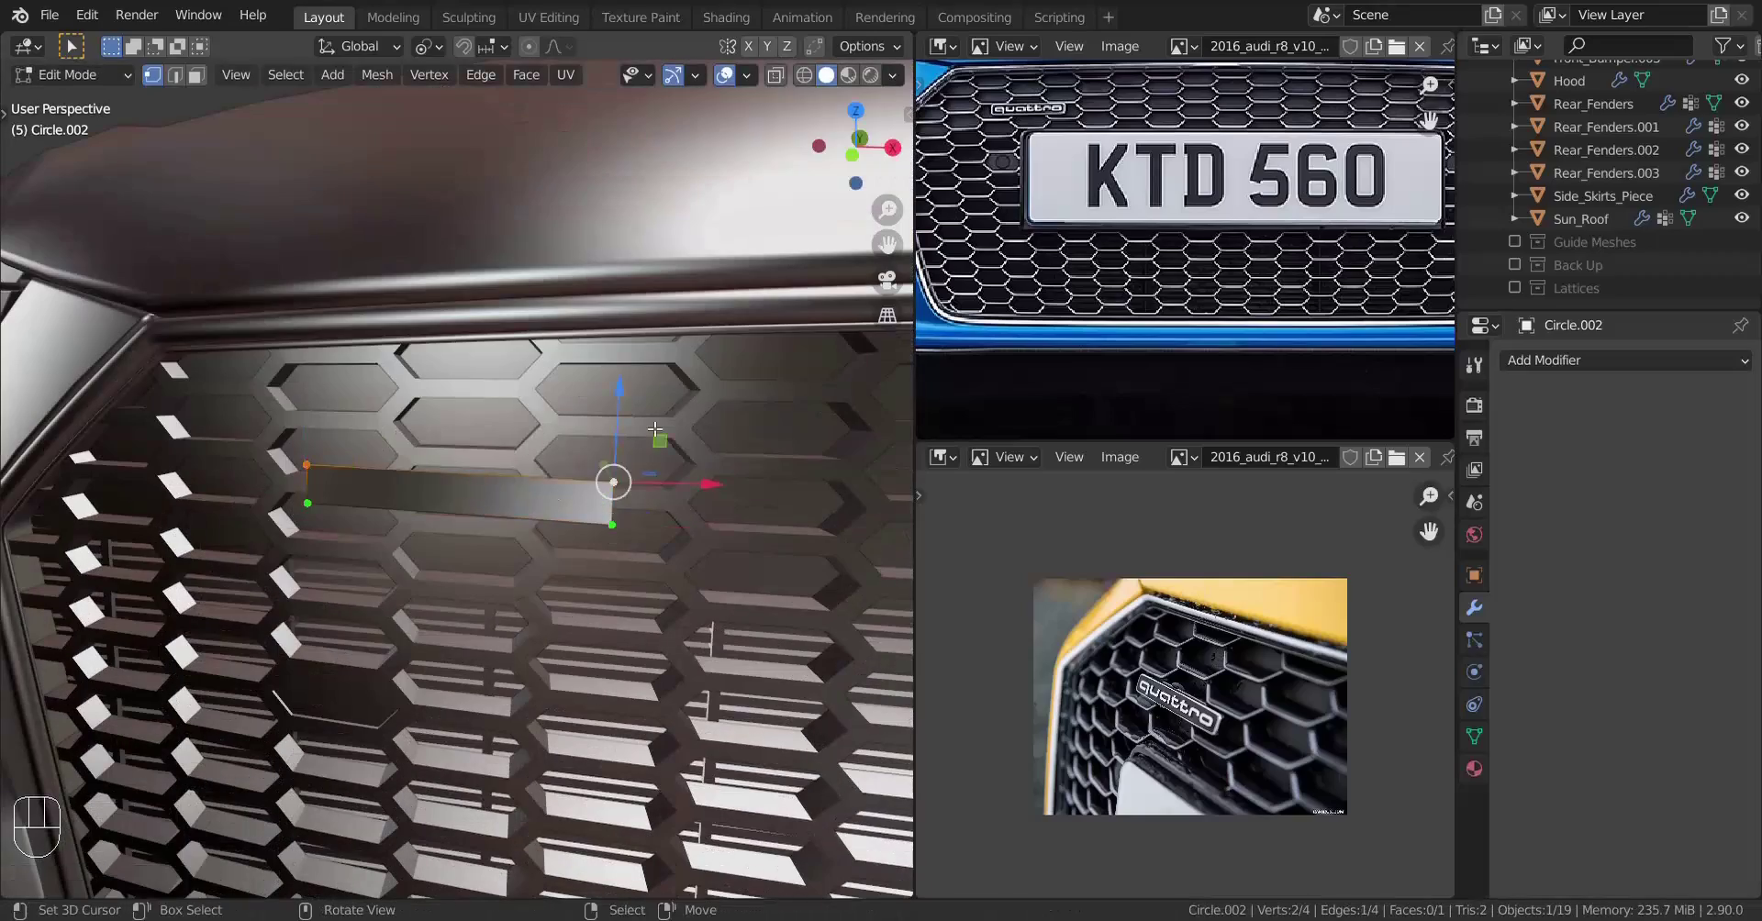
# Extrude the whole badge plane into a thin block, delete its unneeded face, and deselect everything in object mode
pyautogui.moveTo(650, 333); pyautogui.dragTo(220, 376, button='middle')
pyautogui.press('l')
pyautogui.press('e')
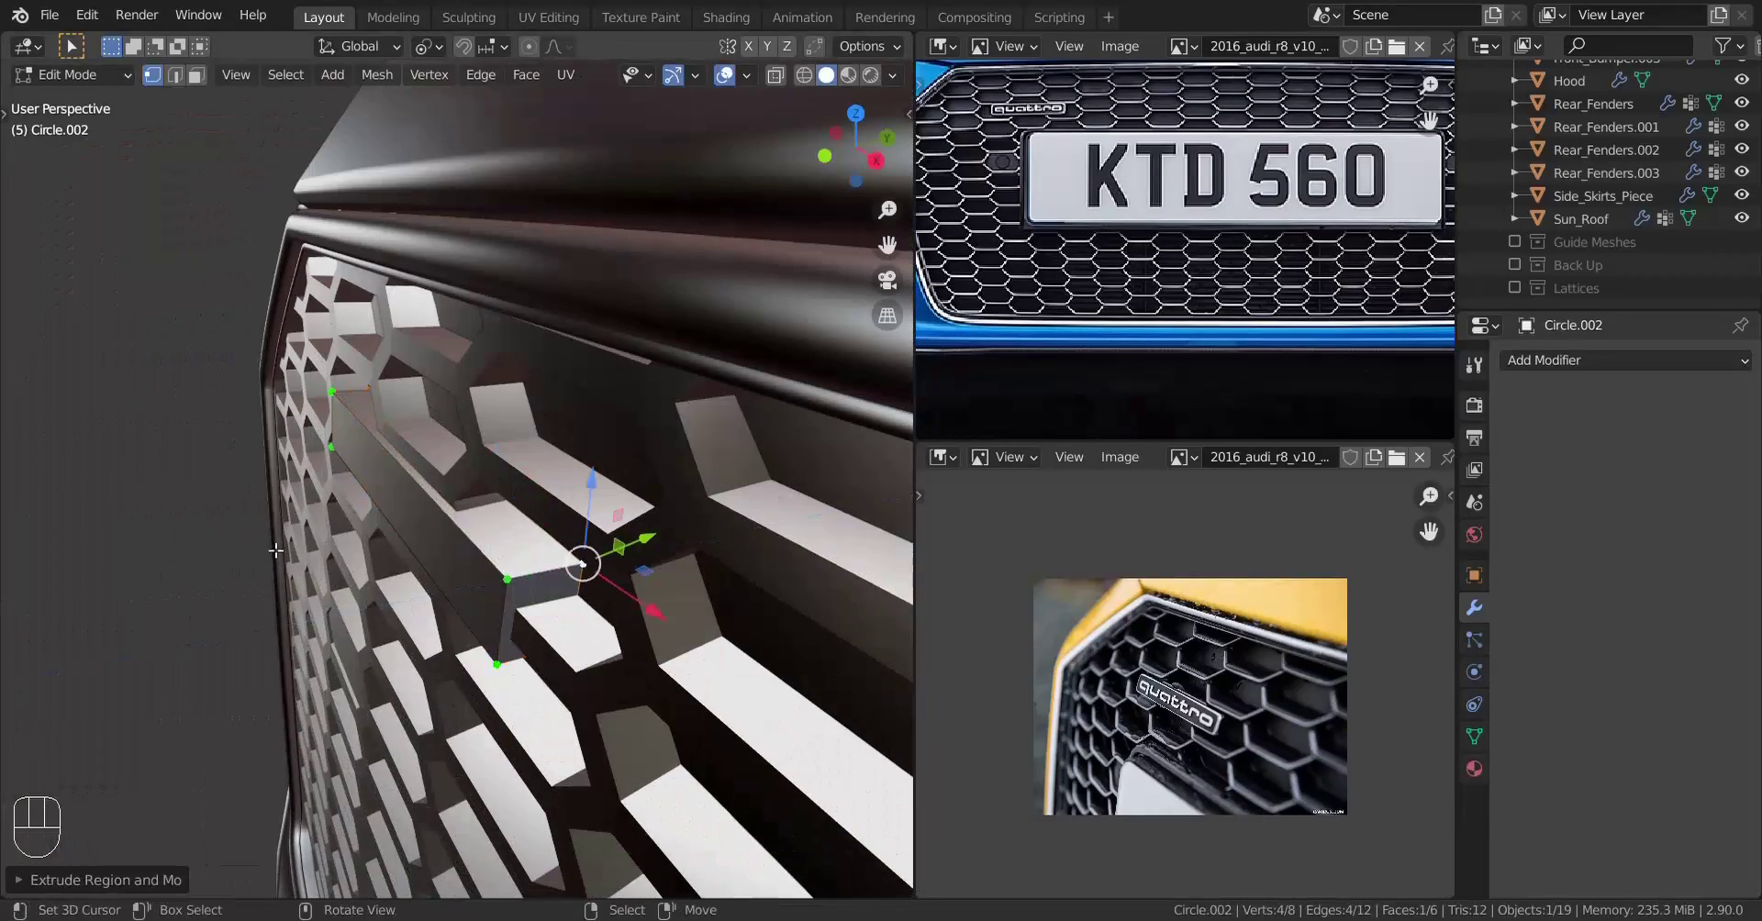
pyautogui.press('x')
pyautogui.press('Tab')
pyautogui.press('a')
pyautogui.press('a')
pyautogui.press('a')
# Examine the finished front grille and its badge block from several angles and distances in the enlarged viewport
pyautogui.scroll(-5, 465, 483)
pyautogui.moveTo(275, 551); pyautogui.dragTo(584, 562, button='middle')
pyautogui.scroll(2, 496, 503)
pyautogui.scroll(-4, 583, 562)
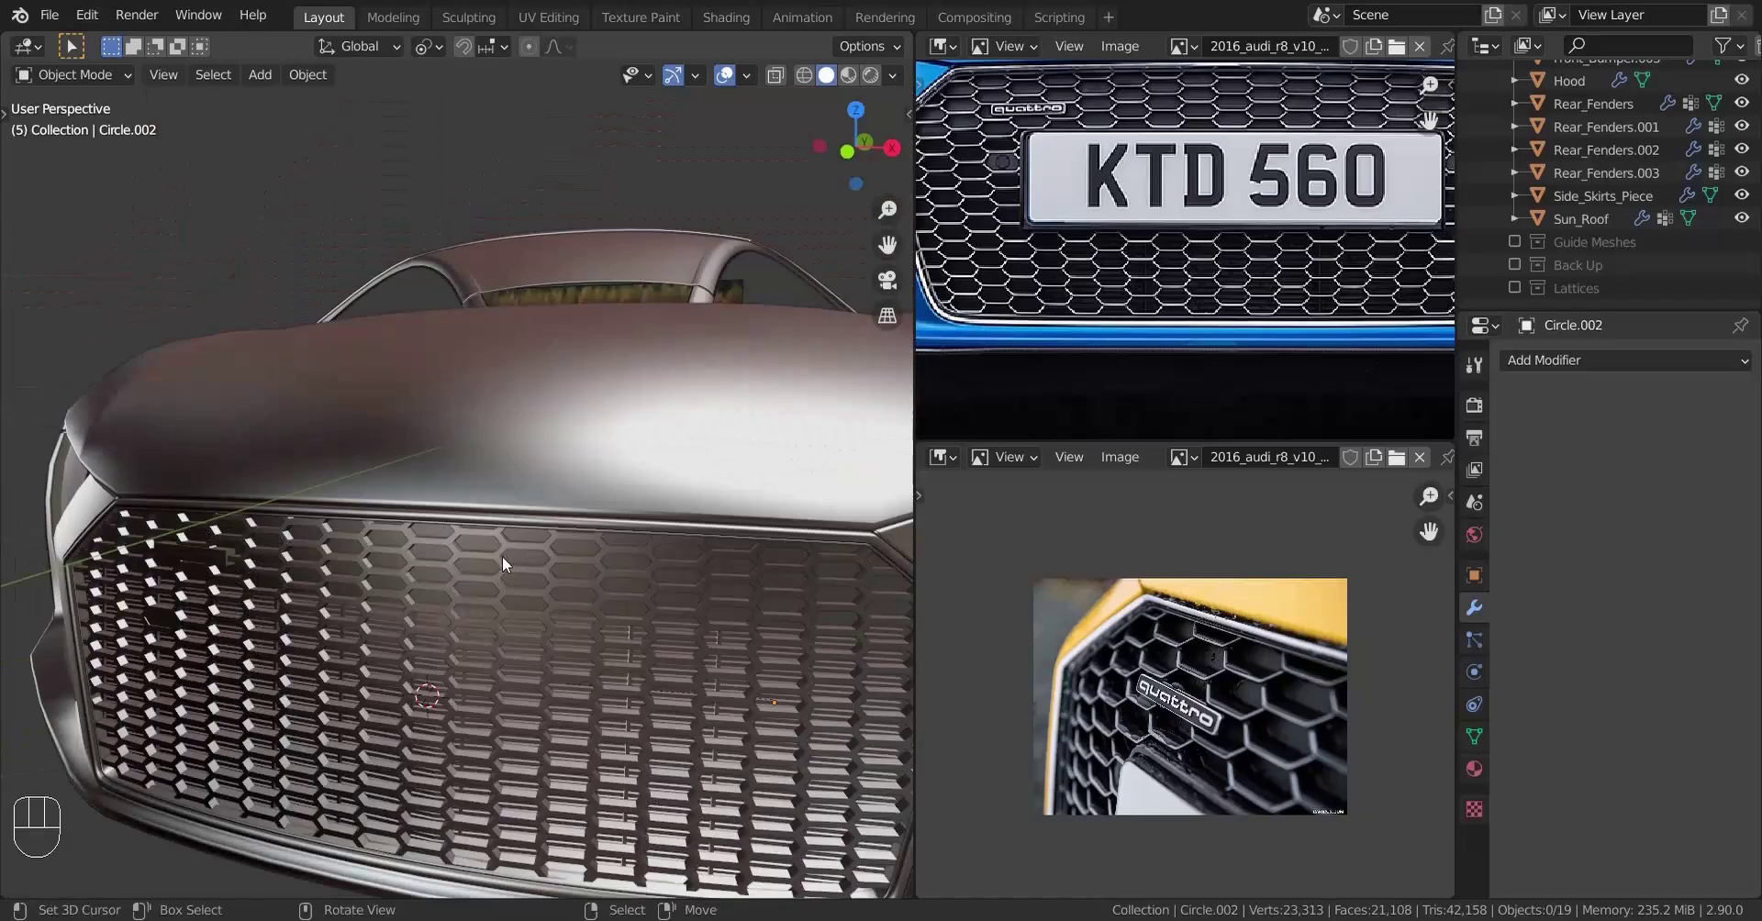
pyautogui.keyDown('shift'); pyautogui.moveTo(503, 556); pyautogui.dragTo(497, 503, button='middle'); pyautogui.keyUp('shift')
pyautogui.hotkey('ctrl', 'space')
pyautogui.moveTo(878, 504); pyautogui.dragTo(689, 519, button='middle')
pyautogui.keyDown('shift'); pyautogui.moveTo(303, 532); pyautogui.dragTo(577, 532, button='middle'); pyautogui.keyUp('shift')
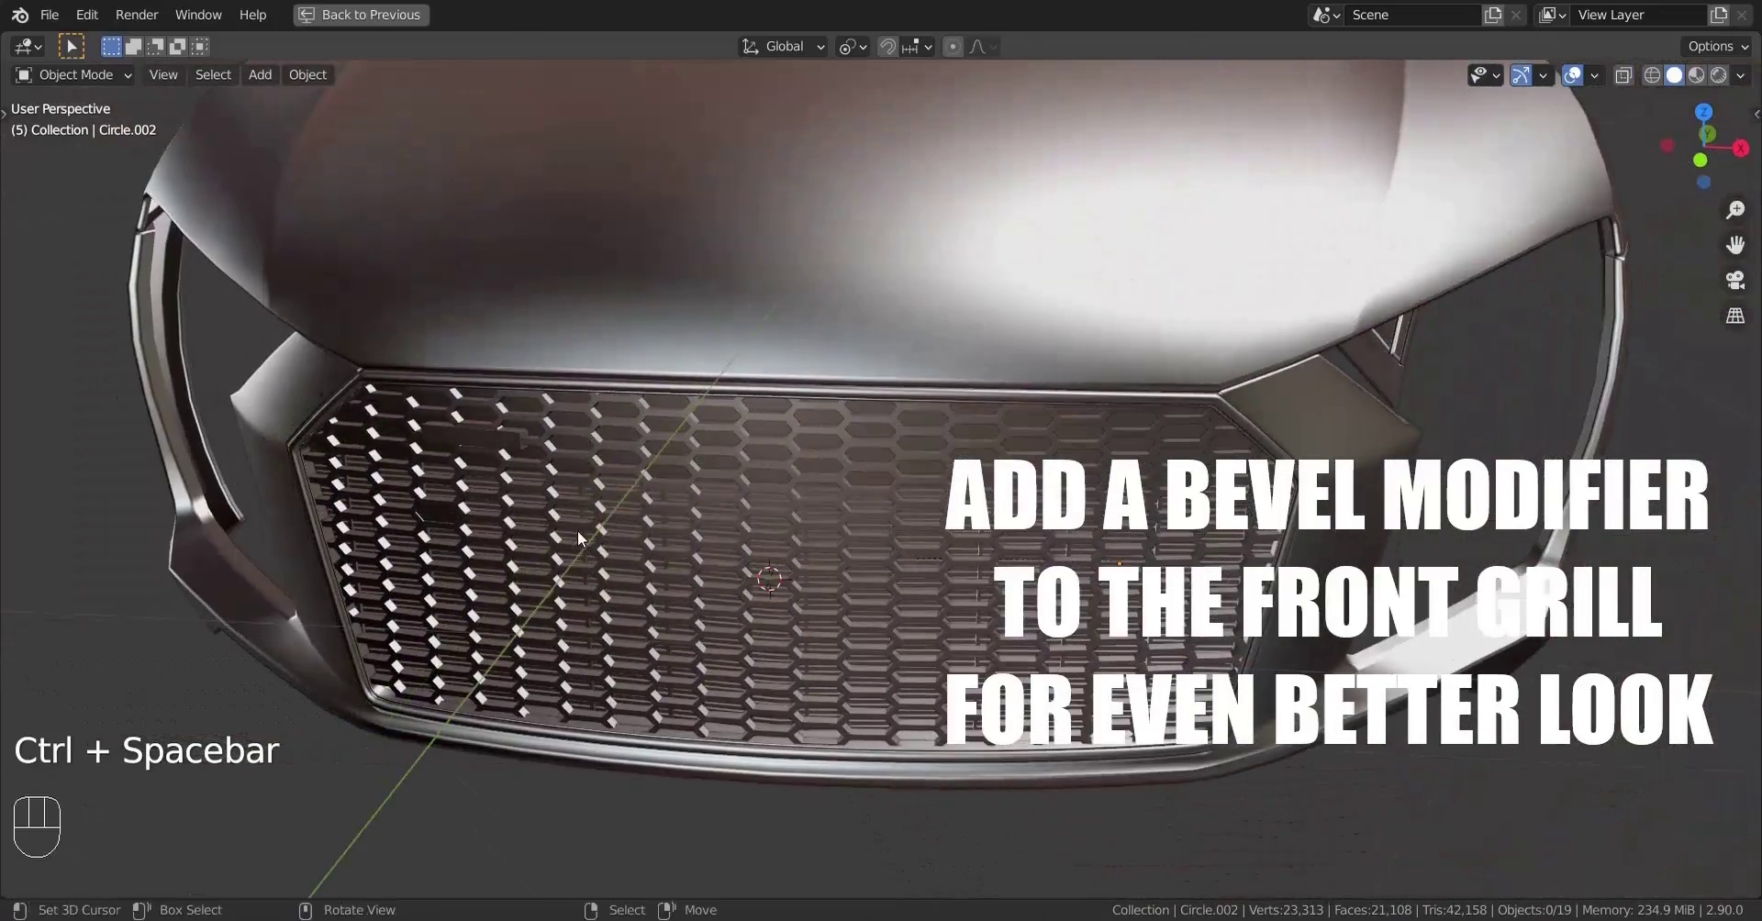
pyautogui.scroll(-5, 678, 489)
pyautogui.hotkey('ctrl', 'space')
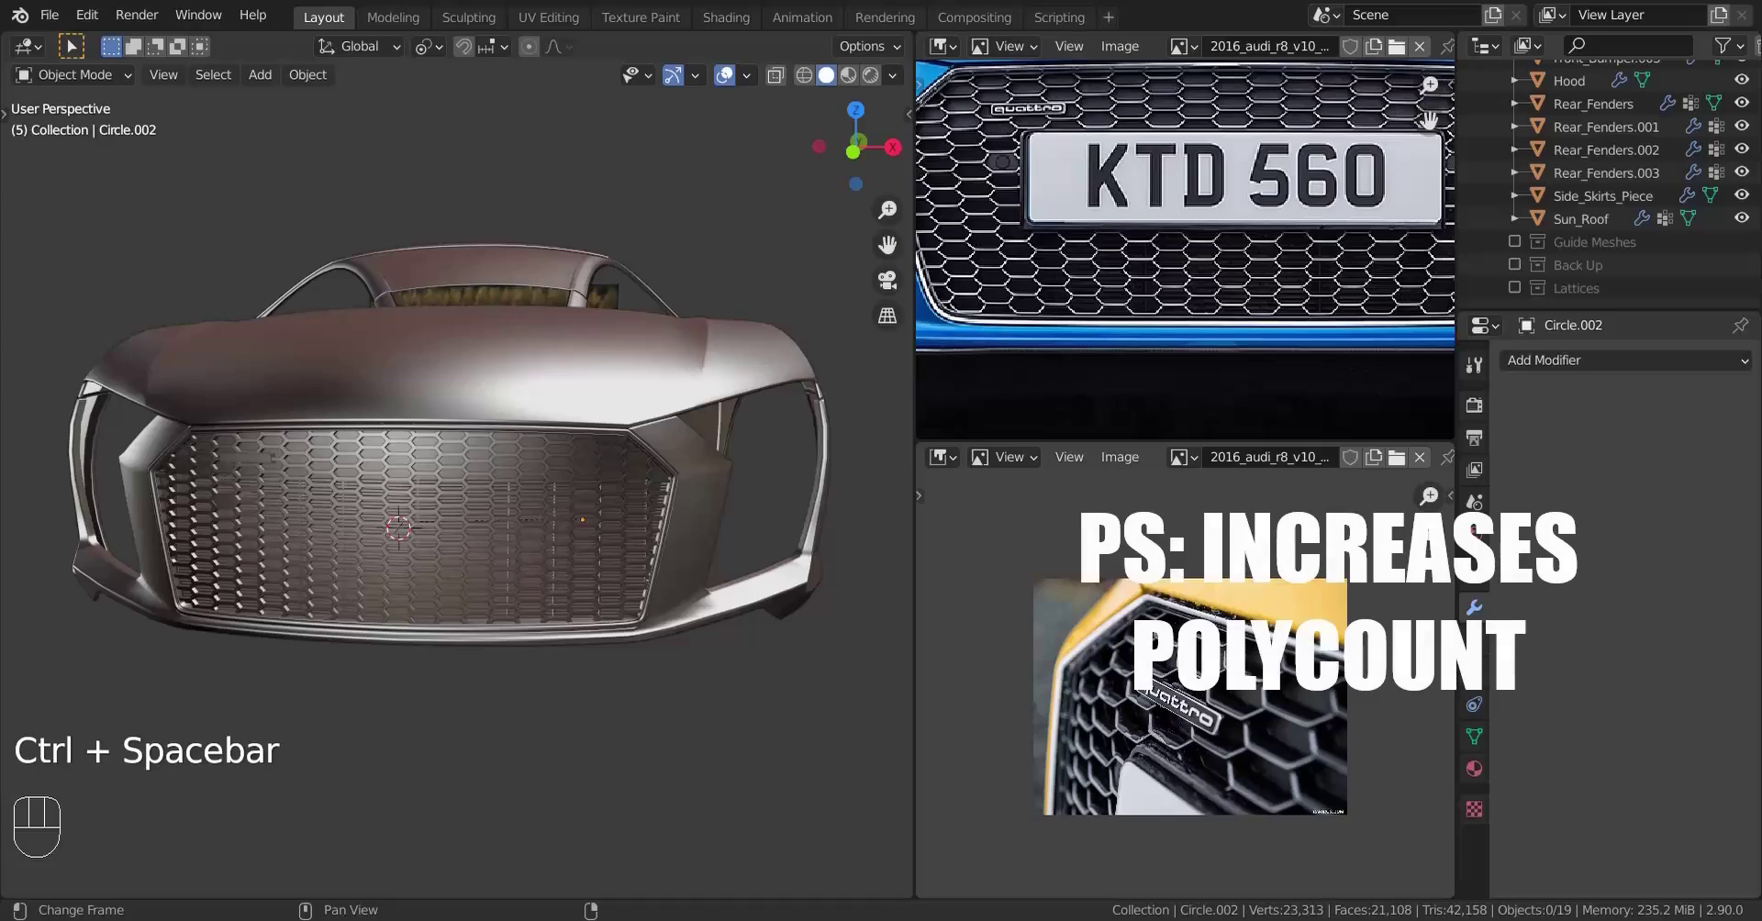
pyautogui.scroll(2, 565, 532)
pyautogui.hotkey('ctrl', 'space')
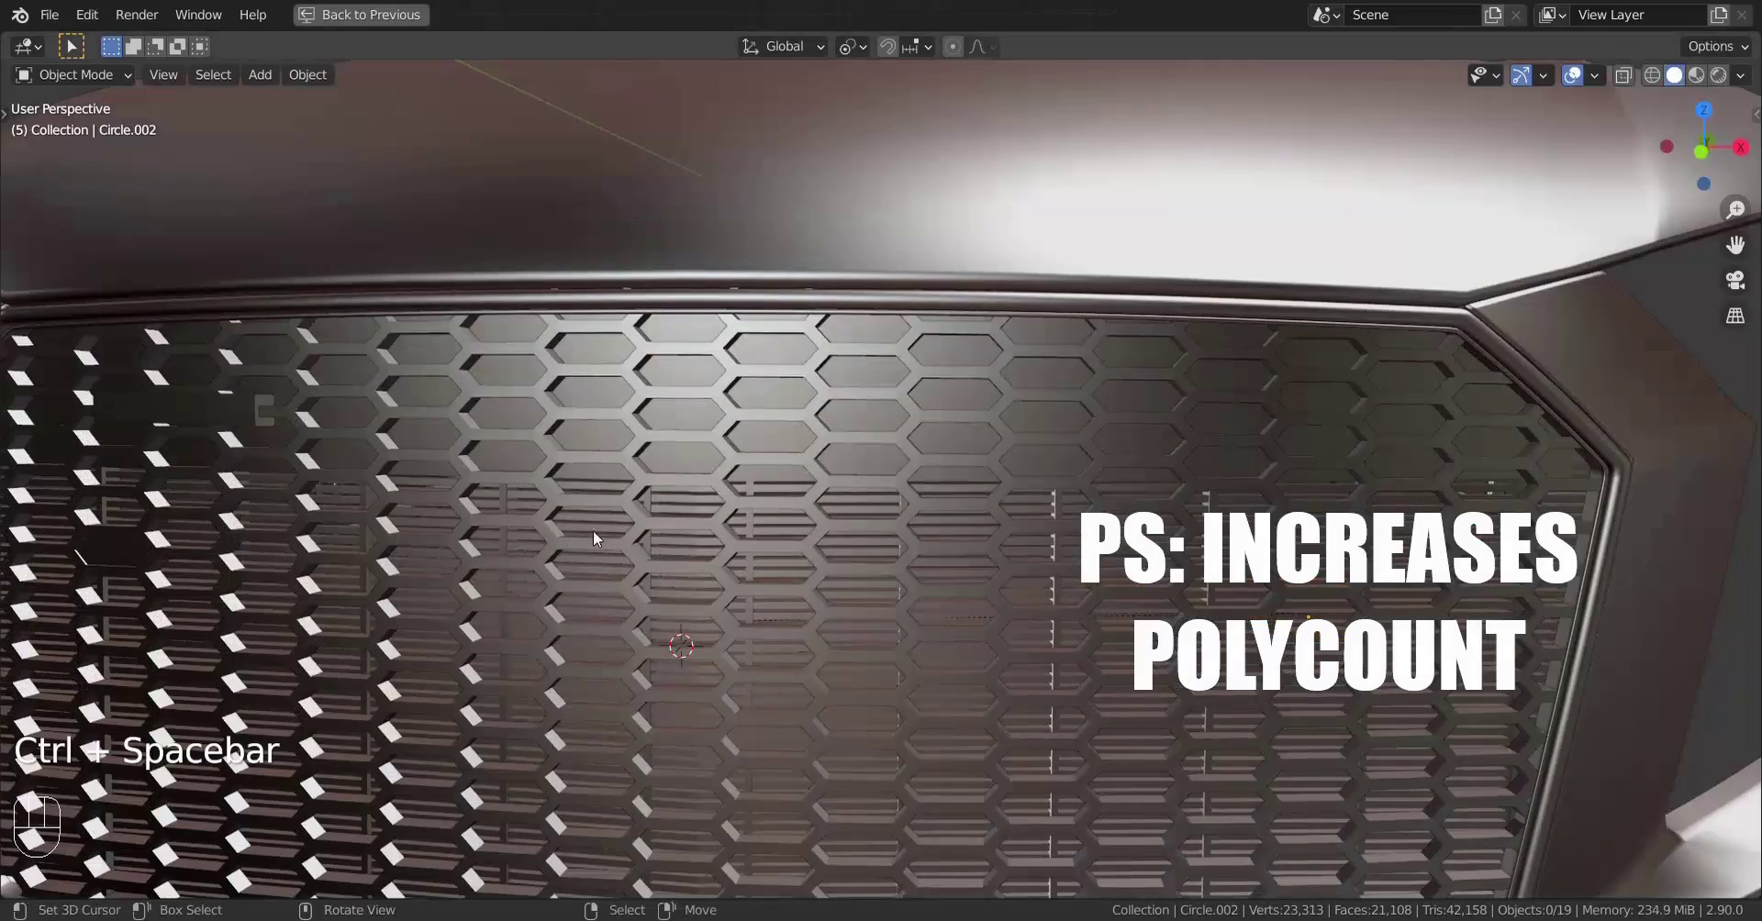
pyautogui.moveTo(569, 536); pyautogui.dragTo(872, 433, button='middle')
pyautogui.keyDown('shift'); pyautogui.moveTo(714, 477); pyautogui.dragTo(807, 402, button='middle'); pyautogui.keyUp('shift')
pyautogui.scroll(-4, 971, 429)
pyautogui.moveTo(971, 429); pyautogui.dragTo(986, 385, button='middle')
pyautogui.scroll(-2, 760, 395)
pyautogui.scroll(4, 663, 472)
pyautogui.moveTo(663, 472)
pyautogui.mouseDown(button='middle')
pyautogui.moveTo(910, 452)
pyautogui.moveTo(885, 540)
pyautogui.moveTo(834, 542)
pyautogui.moveTo(968, 457)
pyautogui.moveTo(525, 431)
pyautogui.moveTo(648, 434)
pyautogui.moveTo(746, 472)
pyautogui.moveTo(655, 474)
pyautogui.mouseUp(button='middle')
pyautogui.scroll(-3, 869, 432)
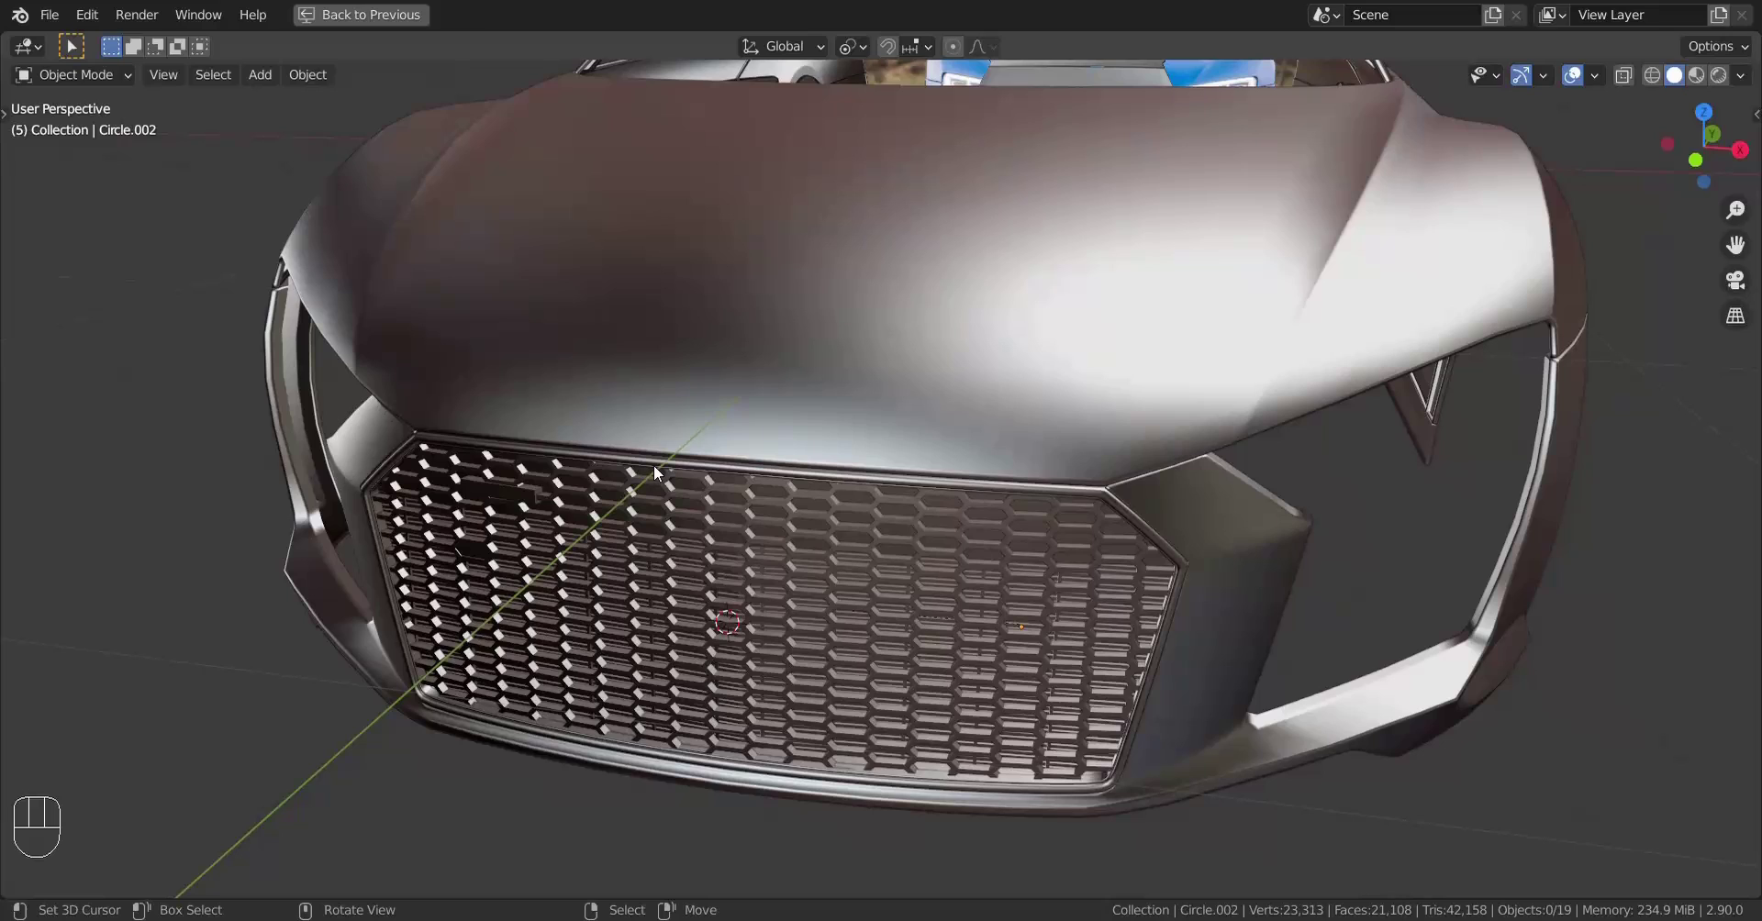